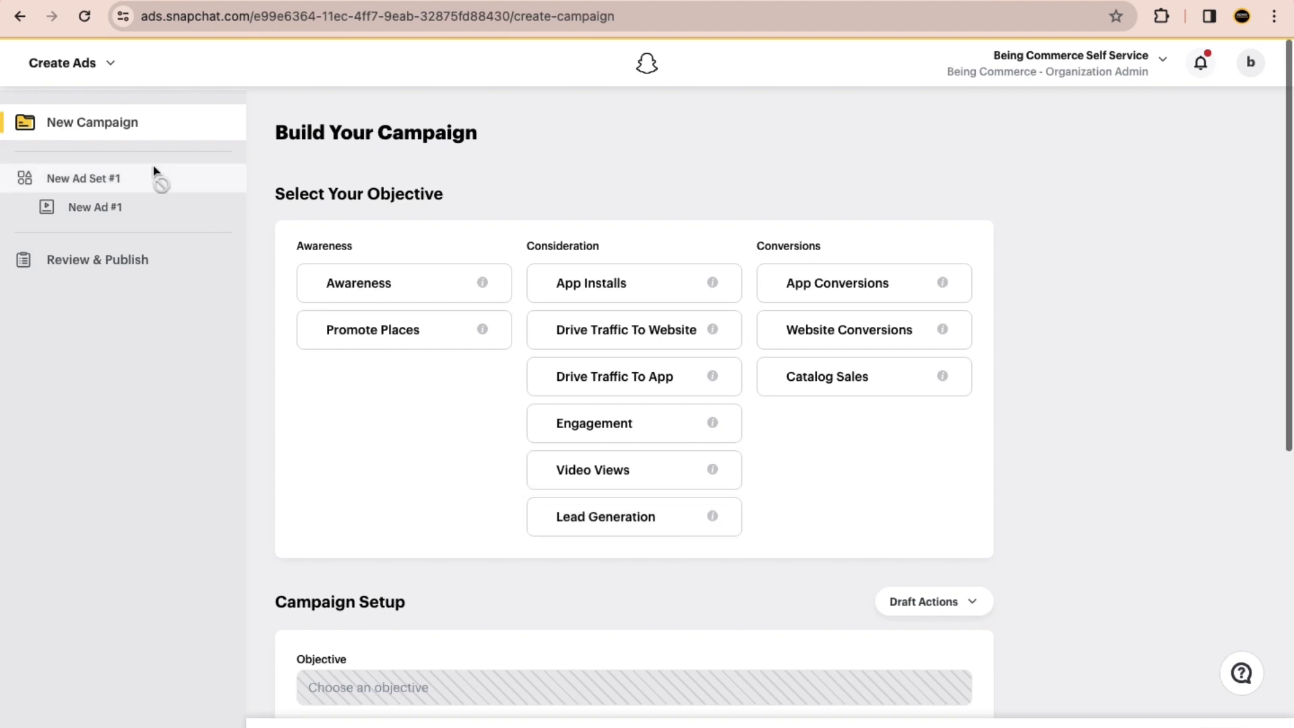
pyautogui.click(111, 65)
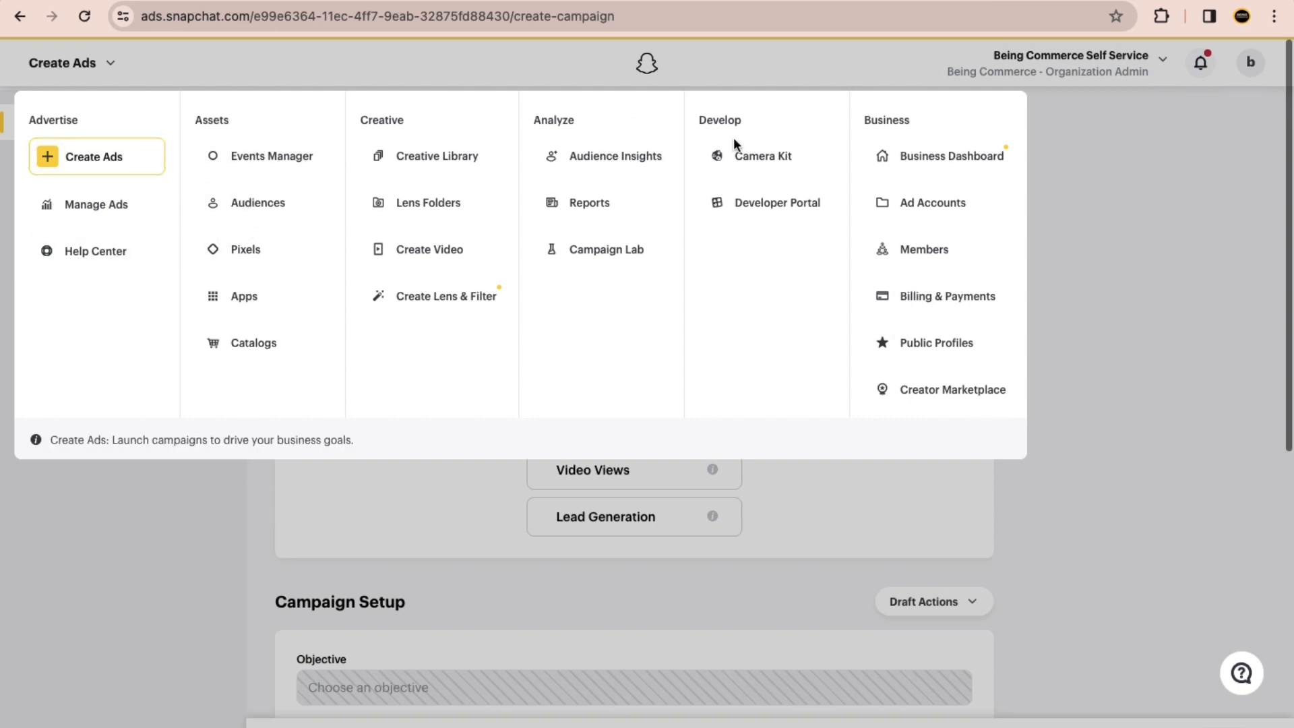
pyautogui.click(1179, 139)
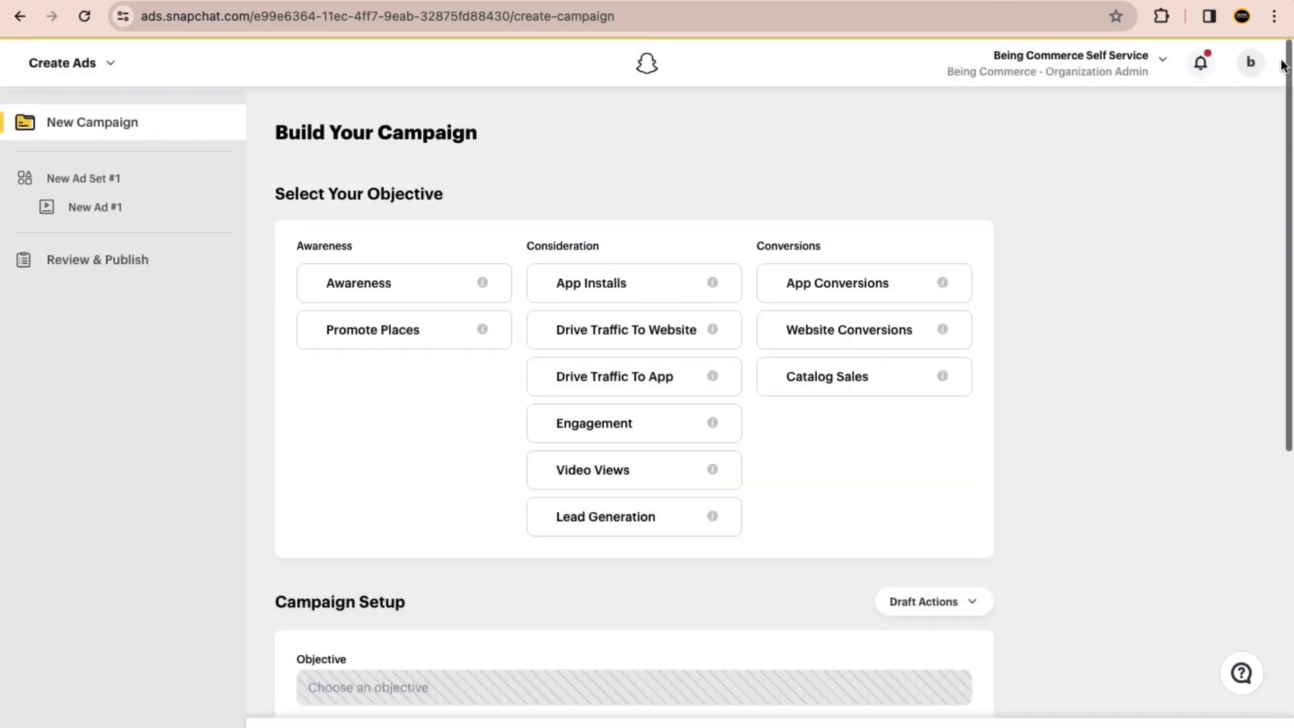
# Step: Switch to another browser profile and open ChatGPT at chat.openai.com
pyautogui.click(1274, 16)
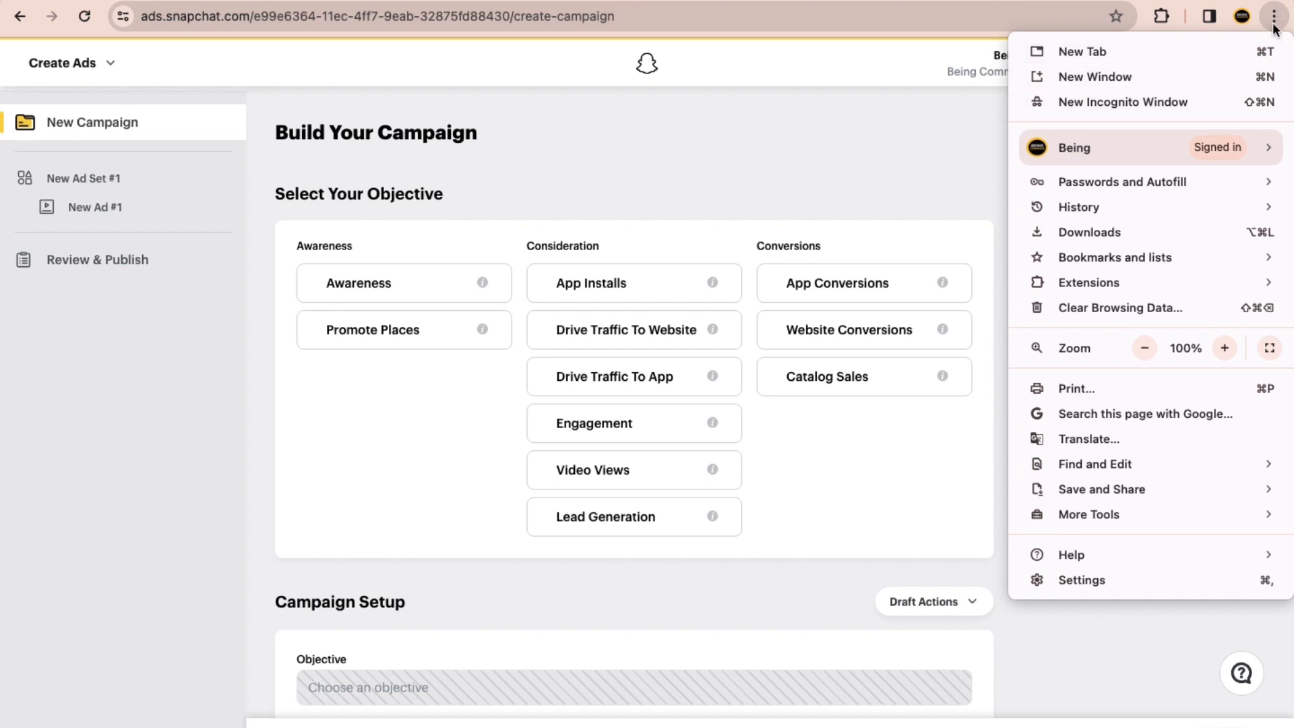
pyautogui.click(1242, 16)
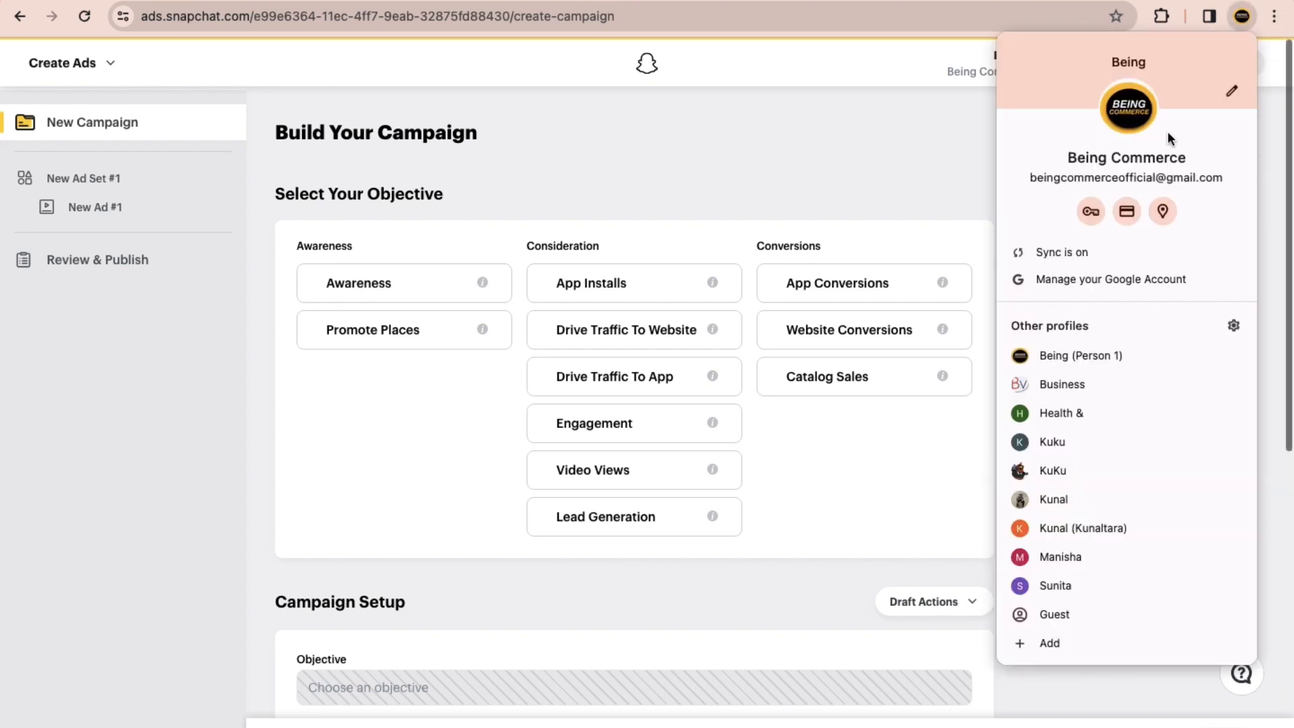
pyautogui.click(1041, 556)
pyautogui.write('ch')
pyautogui.press('Return')
pyautogui.hotkey('ctrl', 'Left')
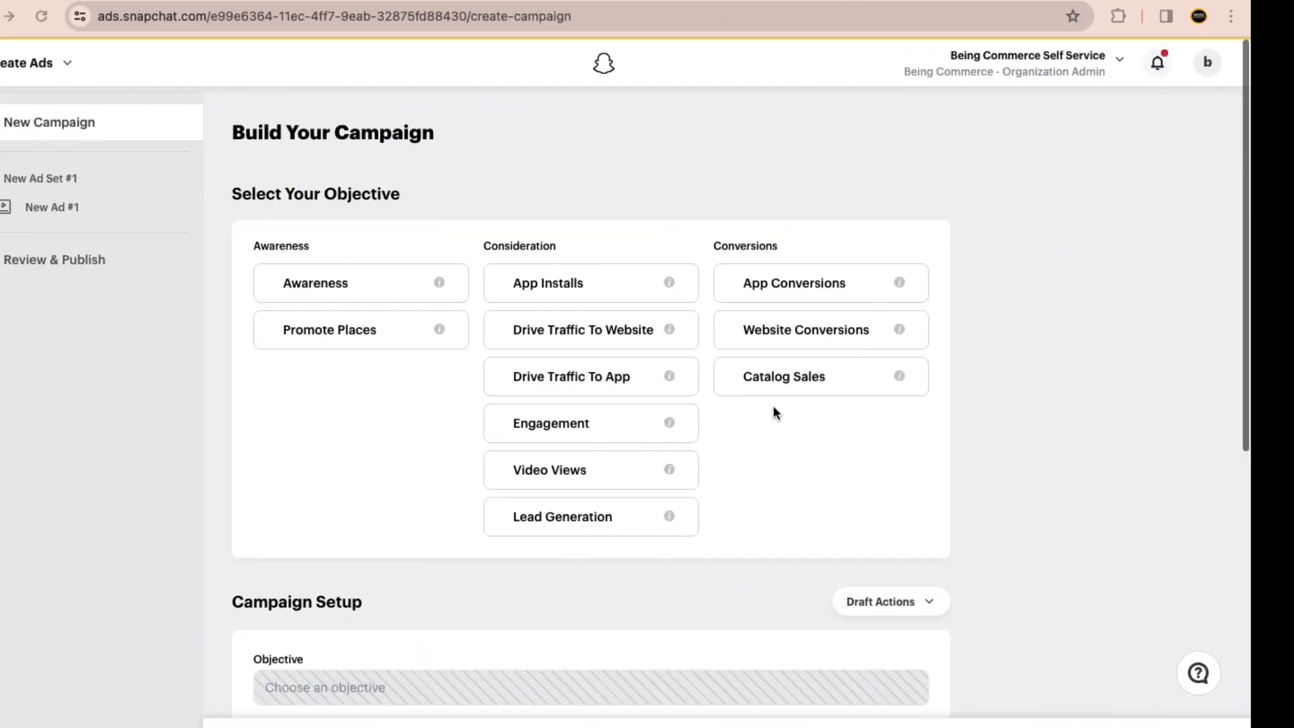
pyautogui.hotkey('ctrl', 'Right')
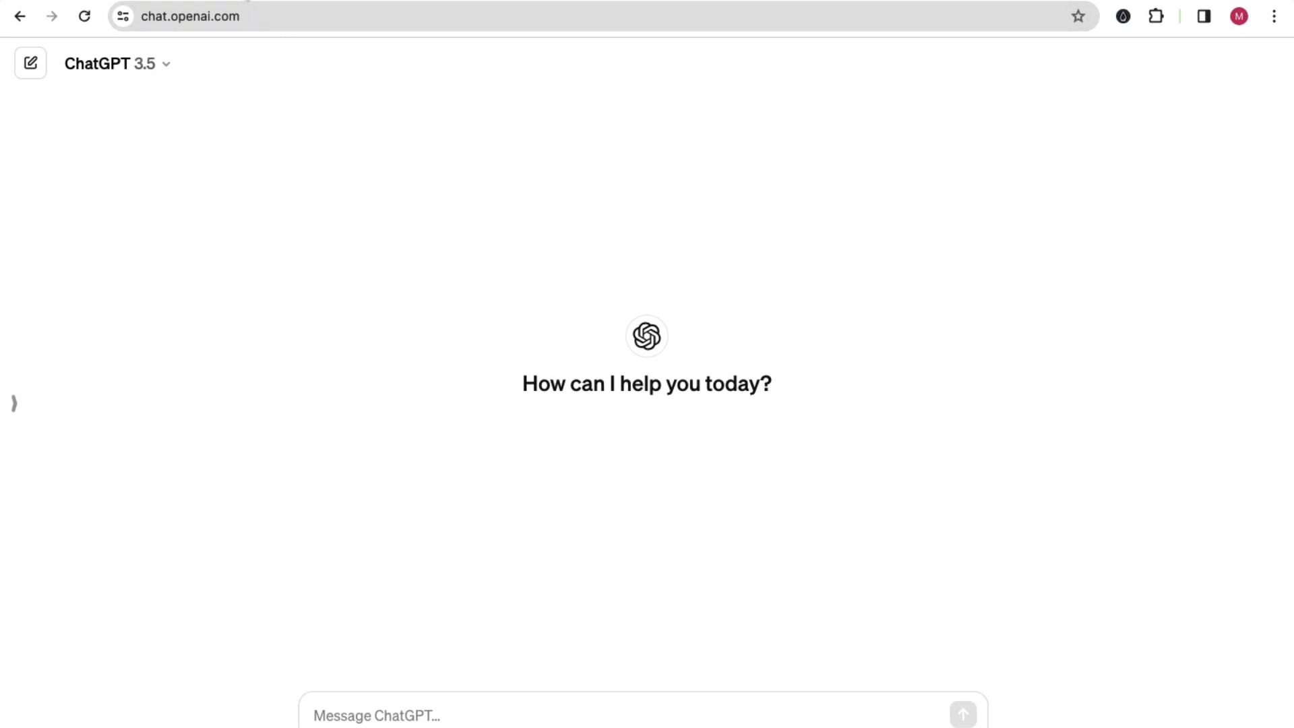
# Step: Open the Canva home page, canva.com, in a new browser tab
pyautogui.press('super+t')
pyautogui.write('canv')
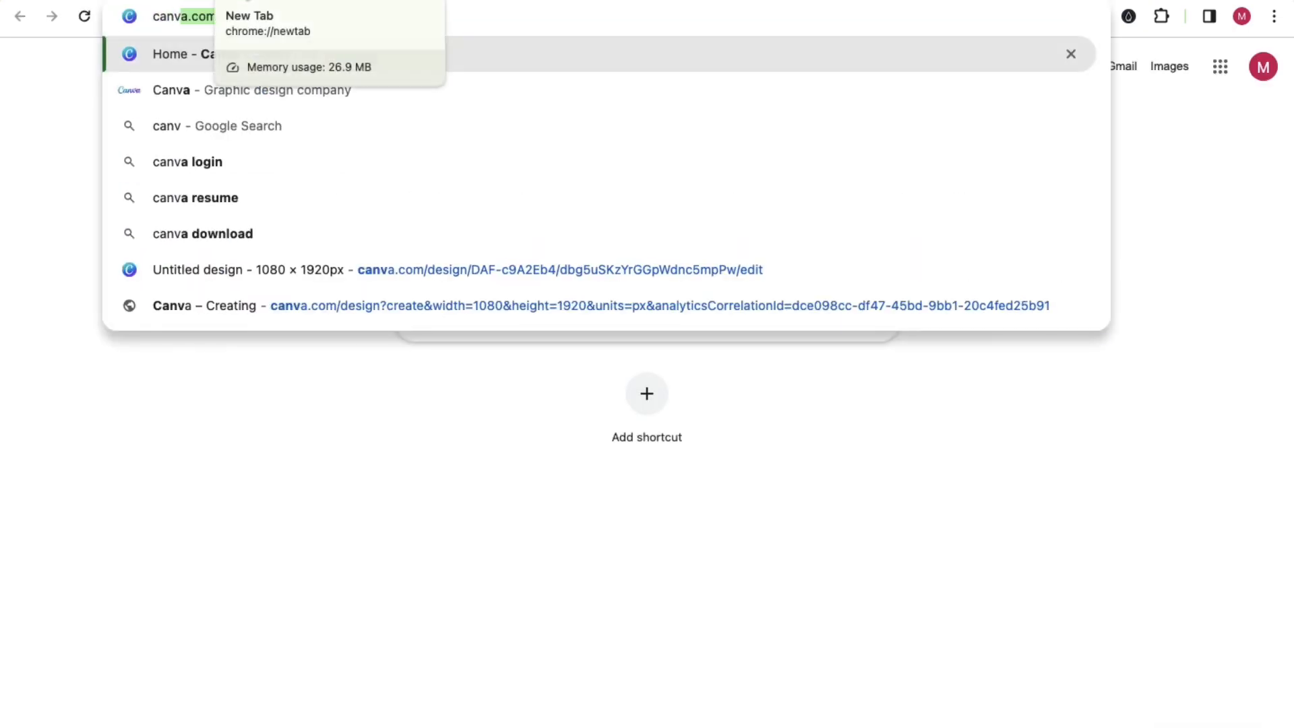
pyautogui.press('Return')
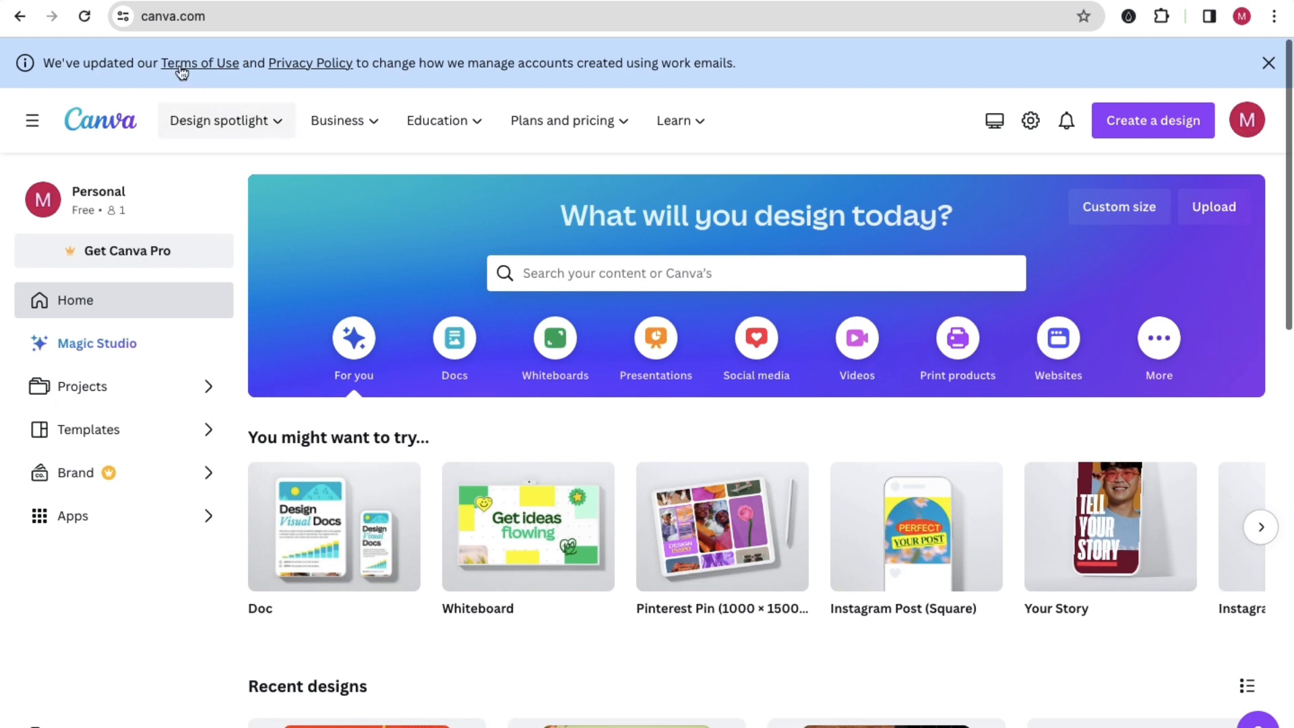
pyautogui.click(136, 0)
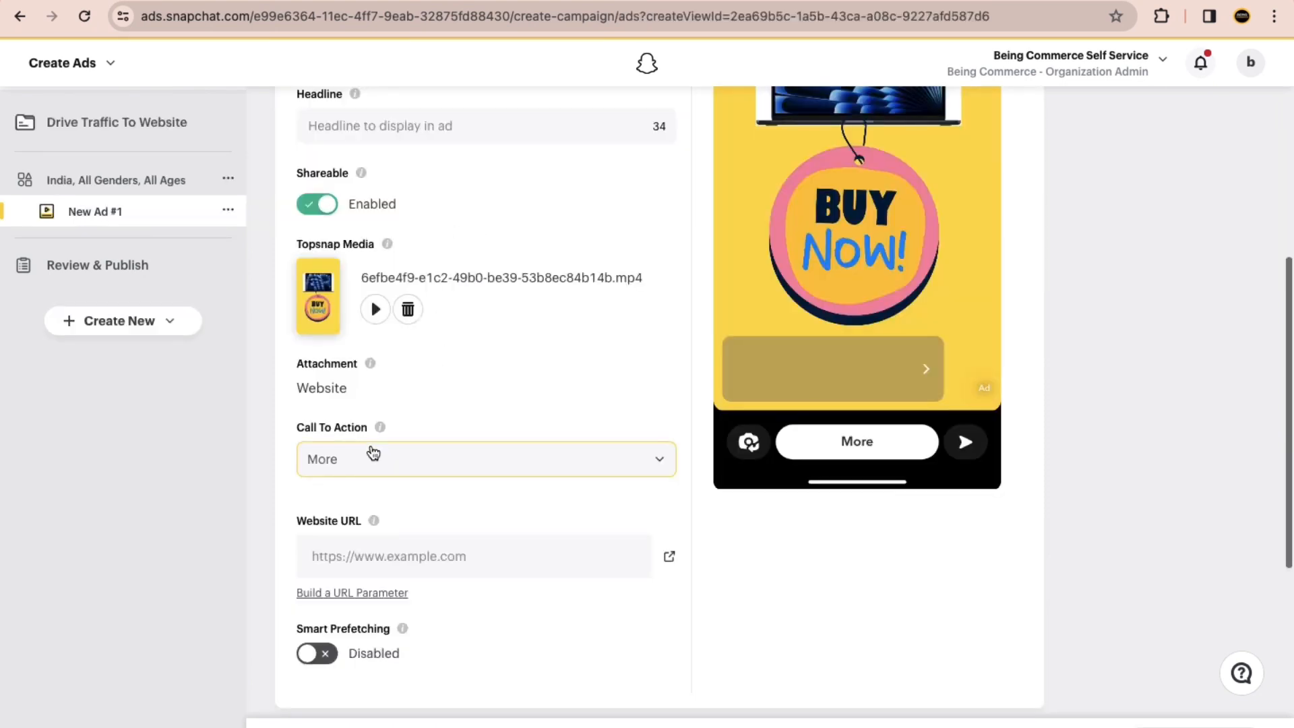
# Step: Activate the Website URL field of New Ad #1 in Snapchat Ads Manager
pyautogui.scroll(-1, 427, 465)
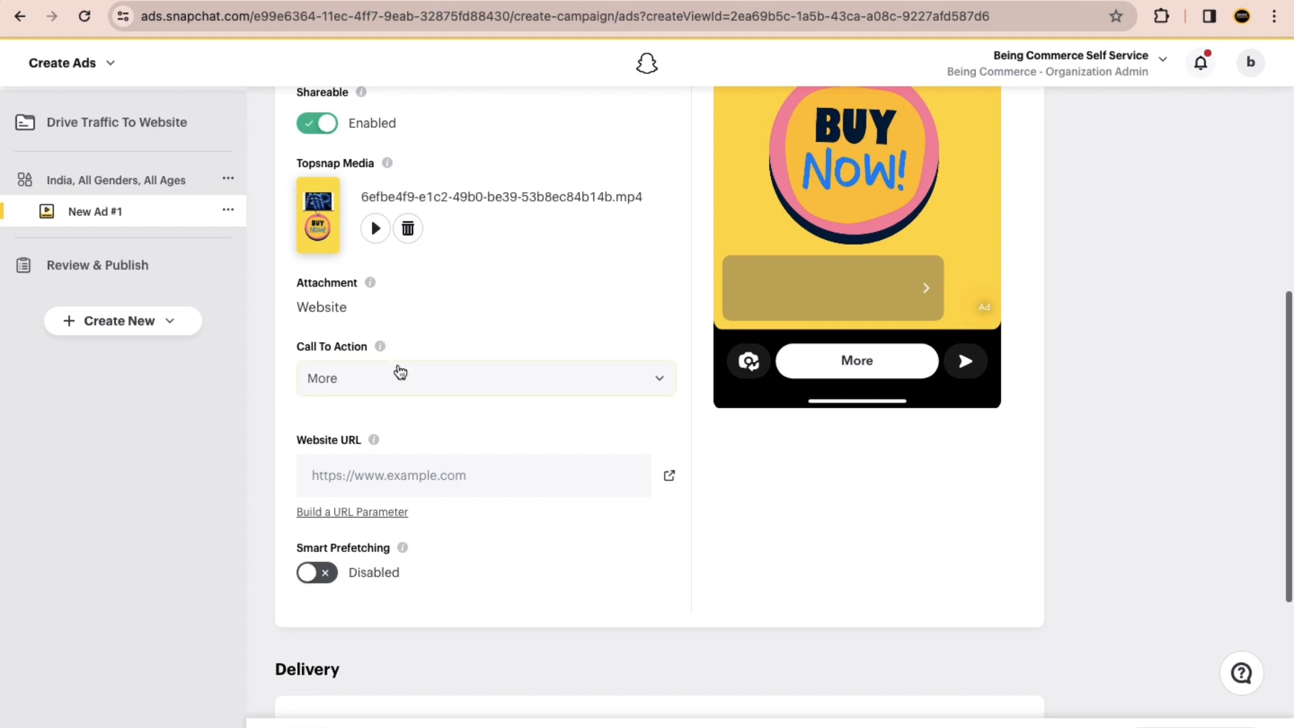
pyautogui.moveTo(298, 445)
pyautogui.mouseDown()
pyautogui.moveTo(333, 448)
pyautogui.moveTo(300, 442)
pyautogui.mouseUp()
pyautogui.click(341, 471)
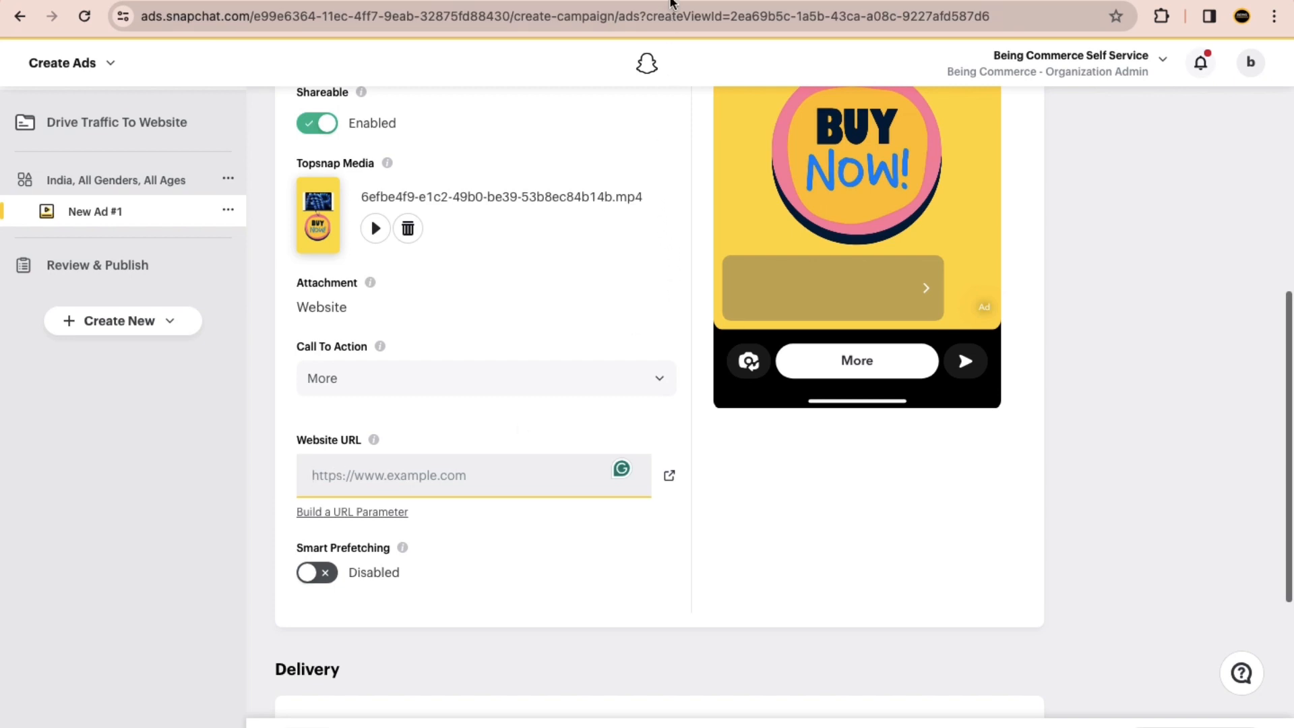
# Step: Search Google for "kuku courses" in a new browser tab
pyautogui.press('super+t')
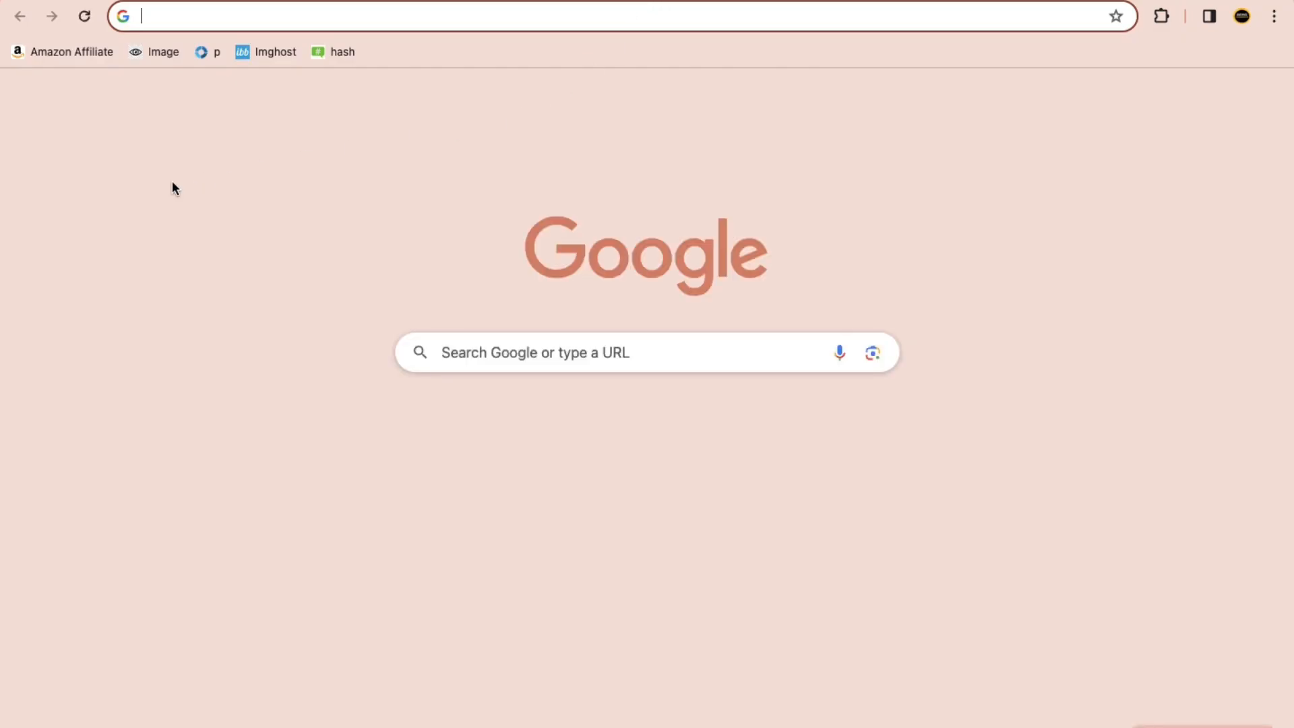
pyautogui.write('kuku')
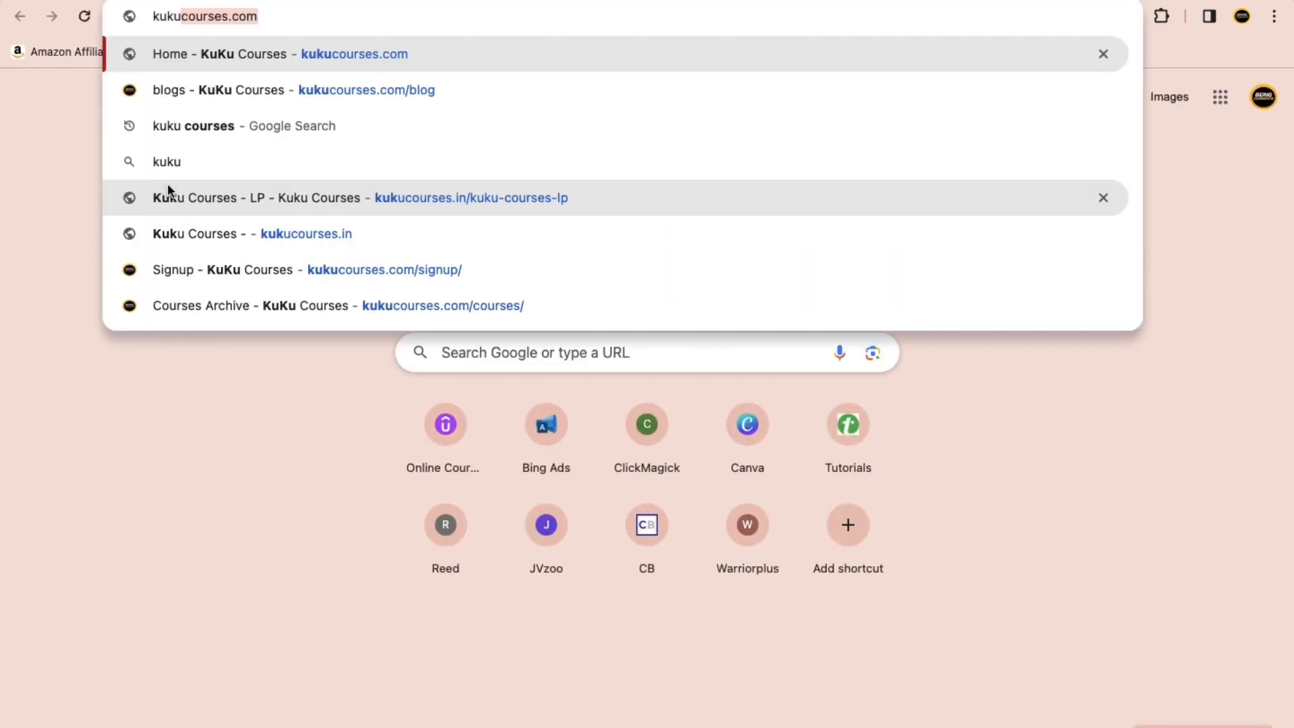
pyautogui.write(' coursese')
pyautogui.press('Return')
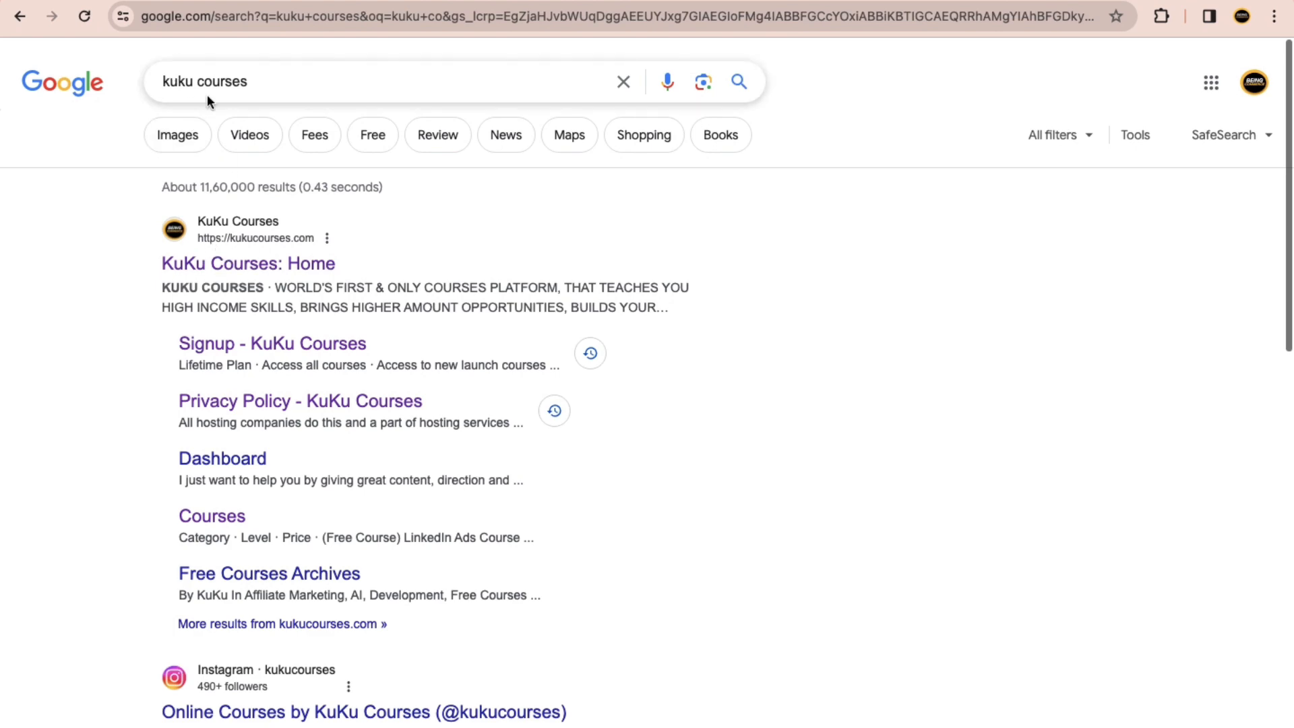
# Step: Open the KuKu Courses home page from the search results and complete the human verification check
pyautogui.scroll(5, 210, 255)
pyautogui.hscroll(-1, 155, 431)
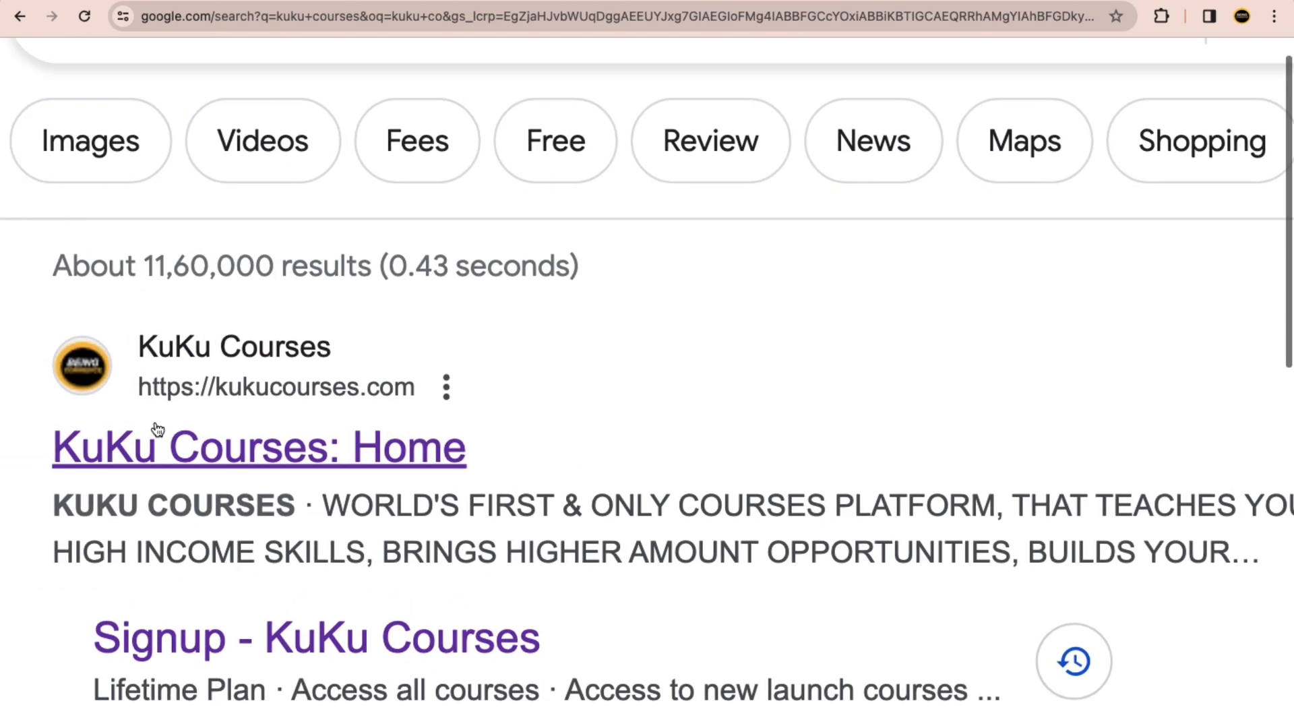
pyautogui.scroll(-5, 308, 383)
pyautogui.click(229, 264)
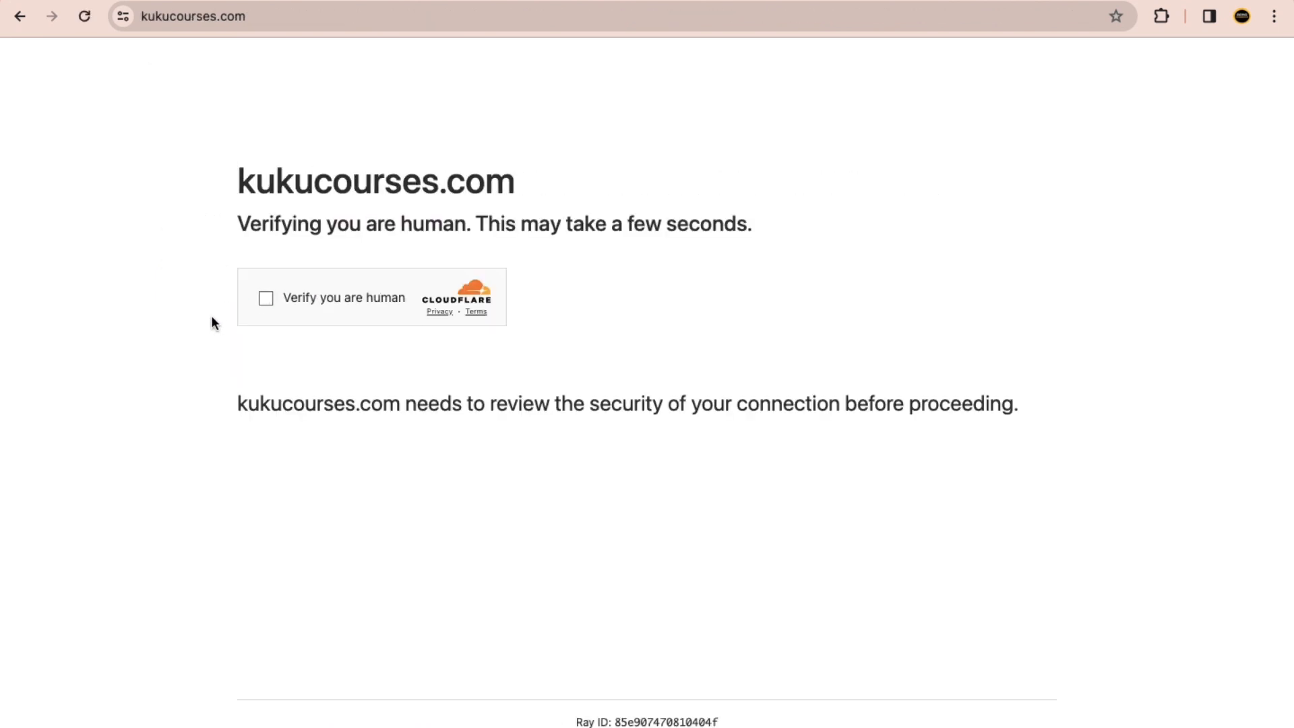
pyautogui.click(264, 298)
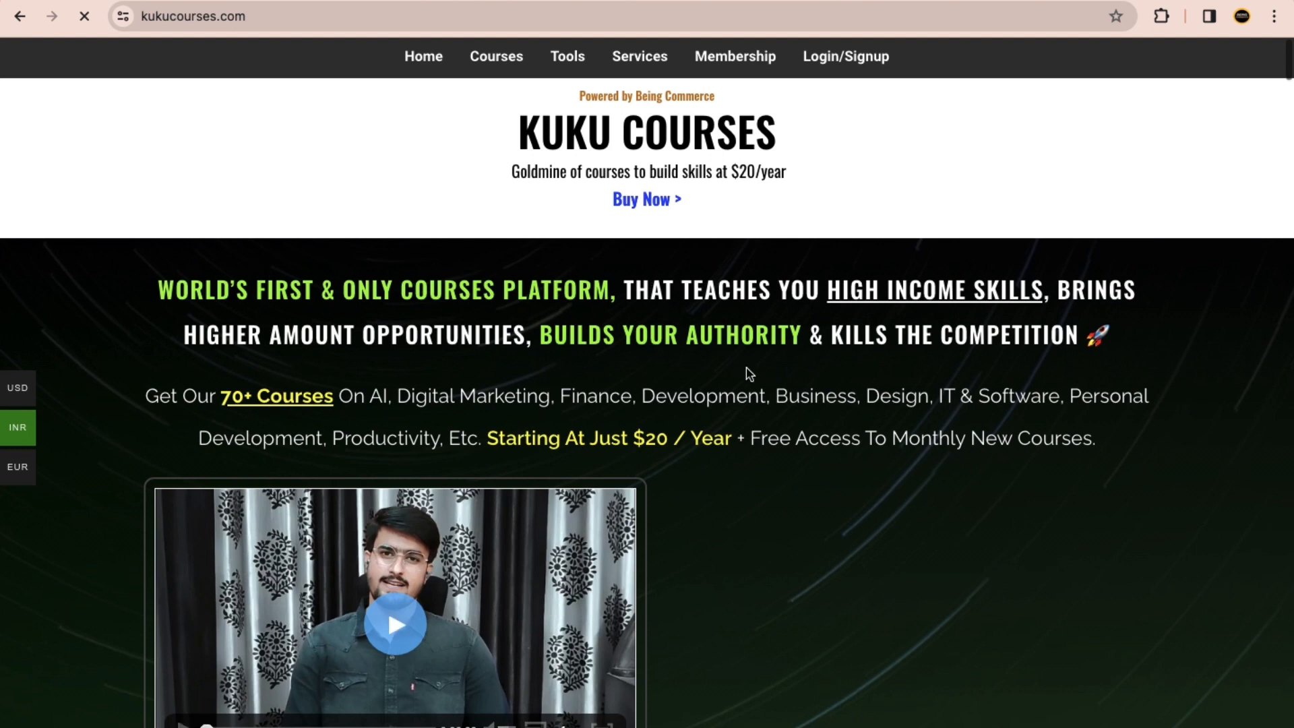
# Step: Open the Free Courses page from the Quick Links in the footer of the KuKu Courses home page
pyautogui.scroll(-8, 749, 374)
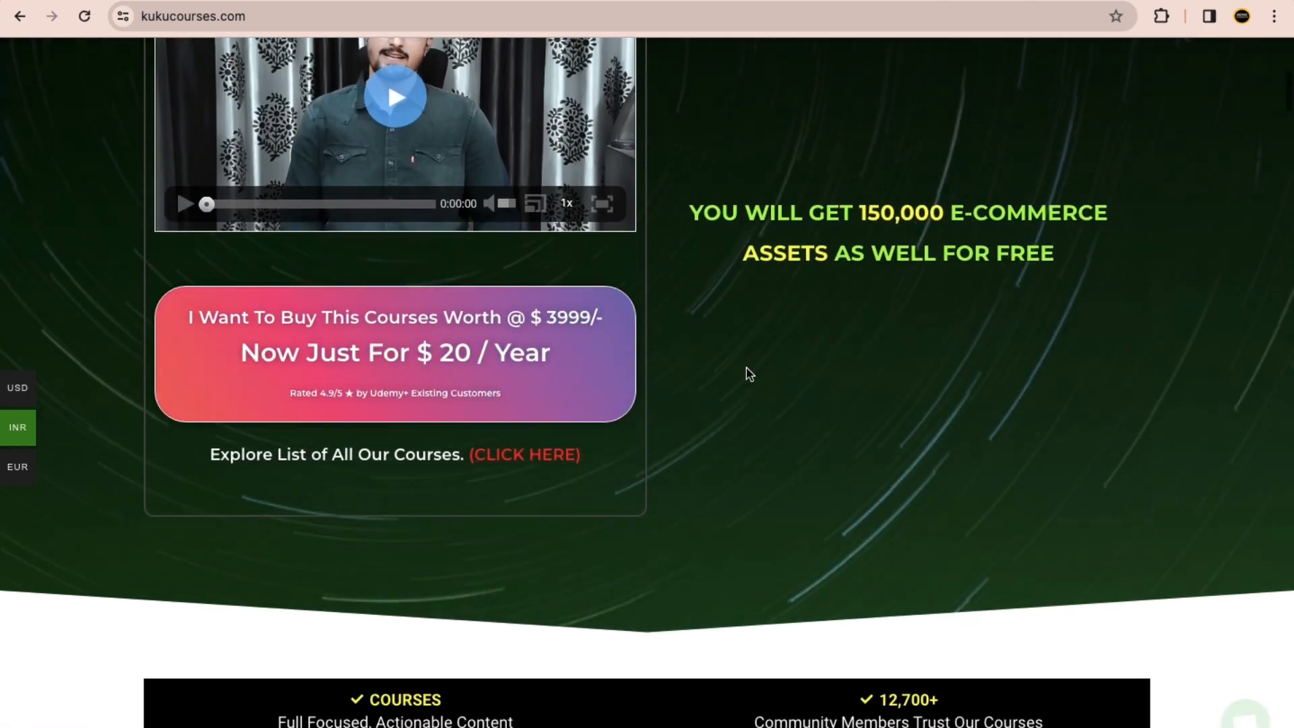
pyautogui.scroll(-20, 749, 374)
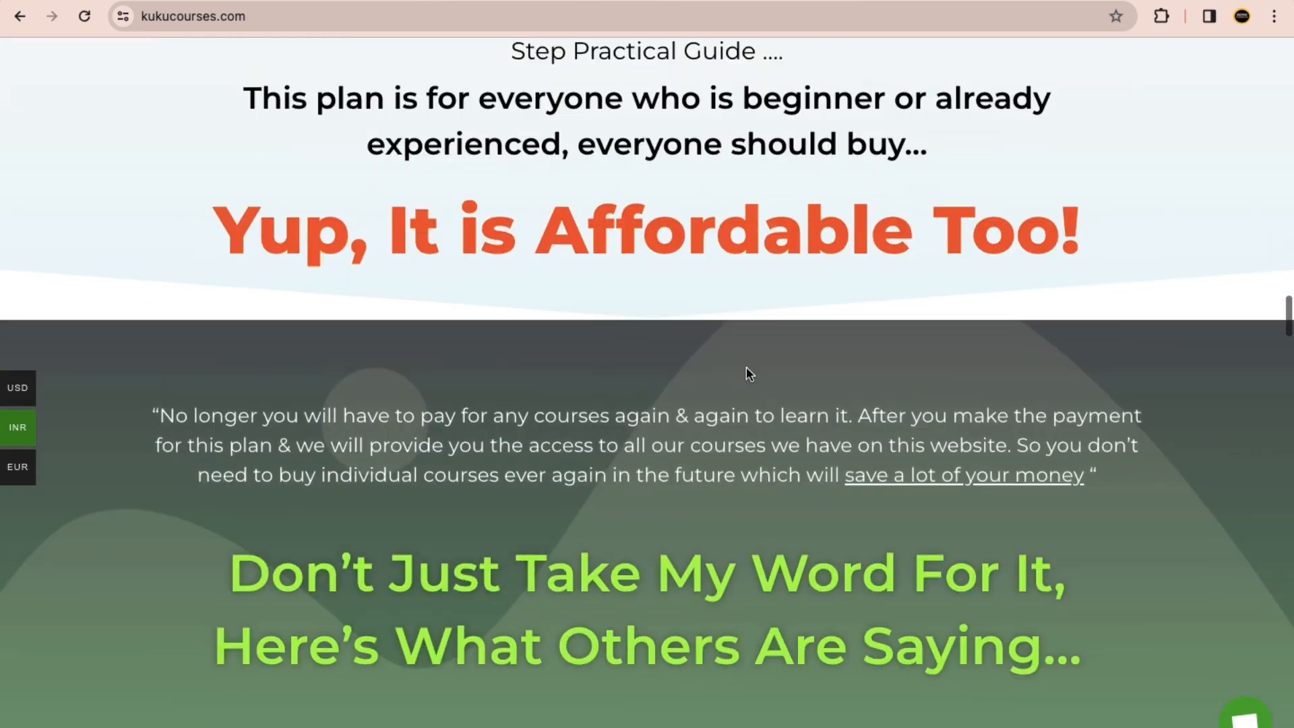
pyautogui.scroll(-20, 746, 366)
pyautogui.scroll(-20, 747, 368)
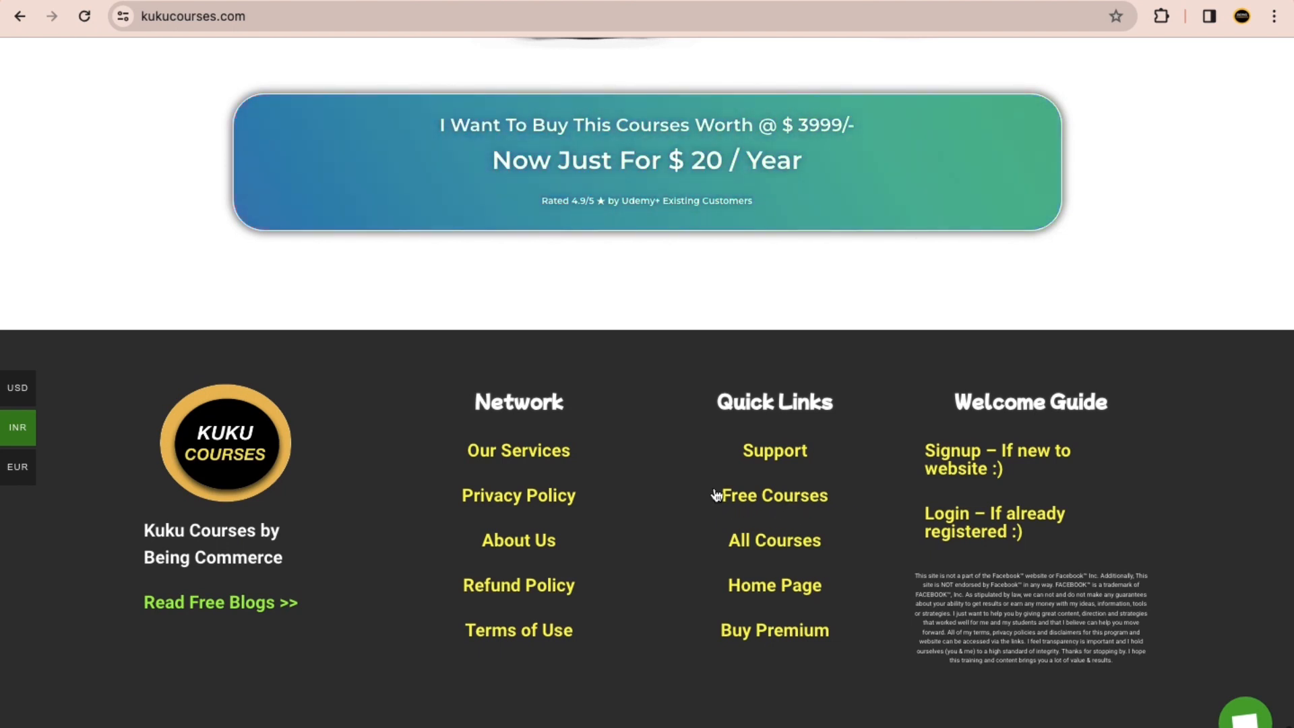
pyautogui.click(762, 506)
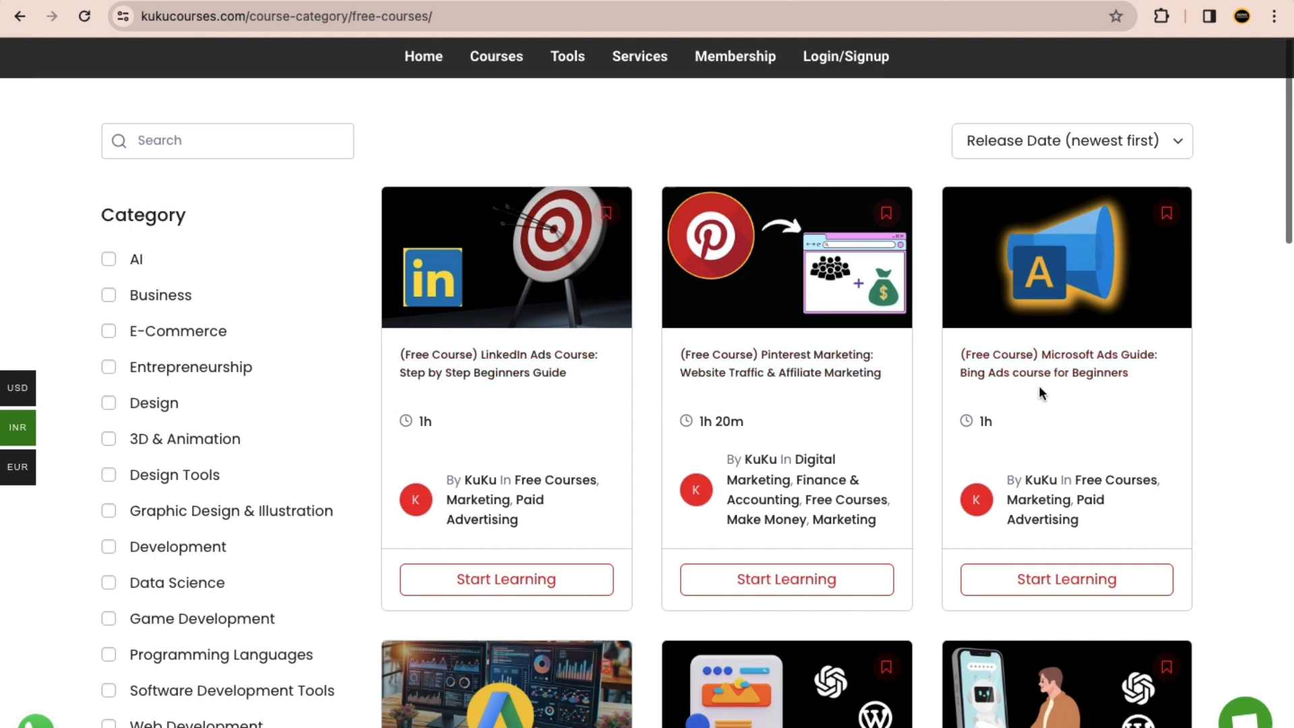
# Step: Search the free courses for "landing pages"
pyautogui.click(155, 138)
pyautogui.write('landing pages')
pyautogui.press('Return')
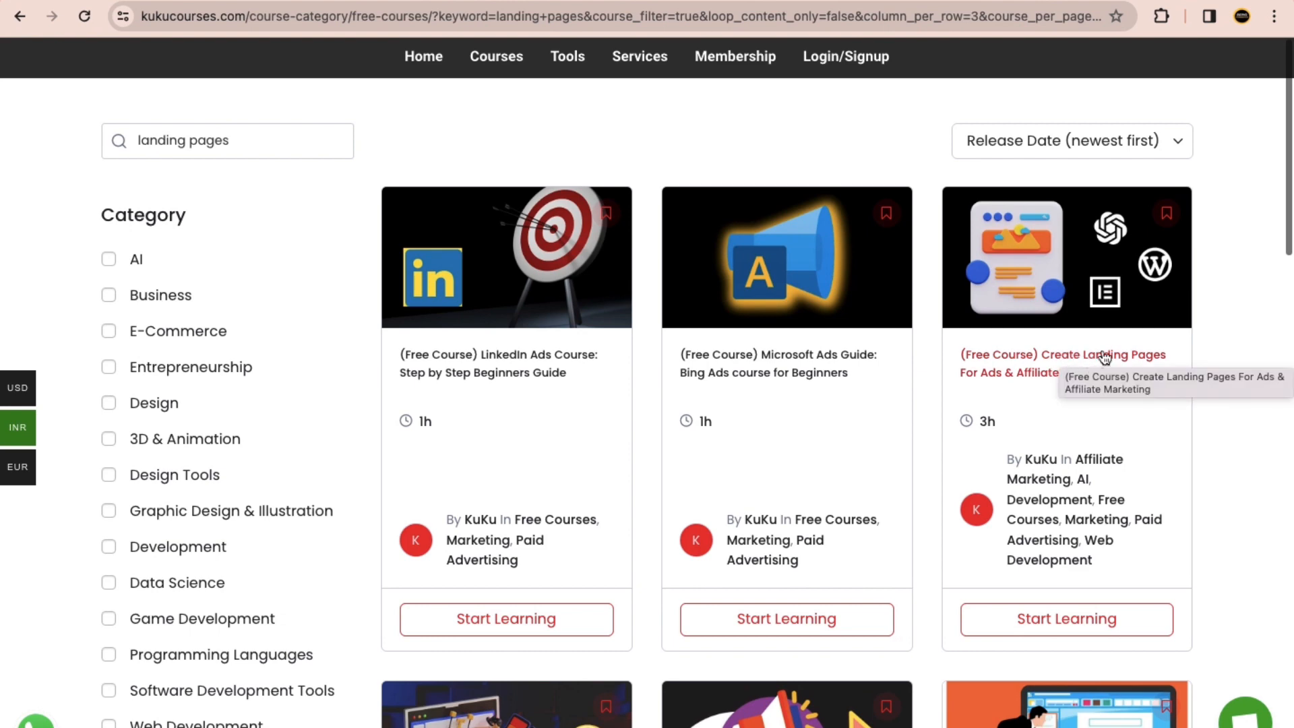
# Step: Open the course "(Free Course) Create Landing Pages For Ads & Affiliate Marketing"
pyautogui.scroll(5, 1102, 368)
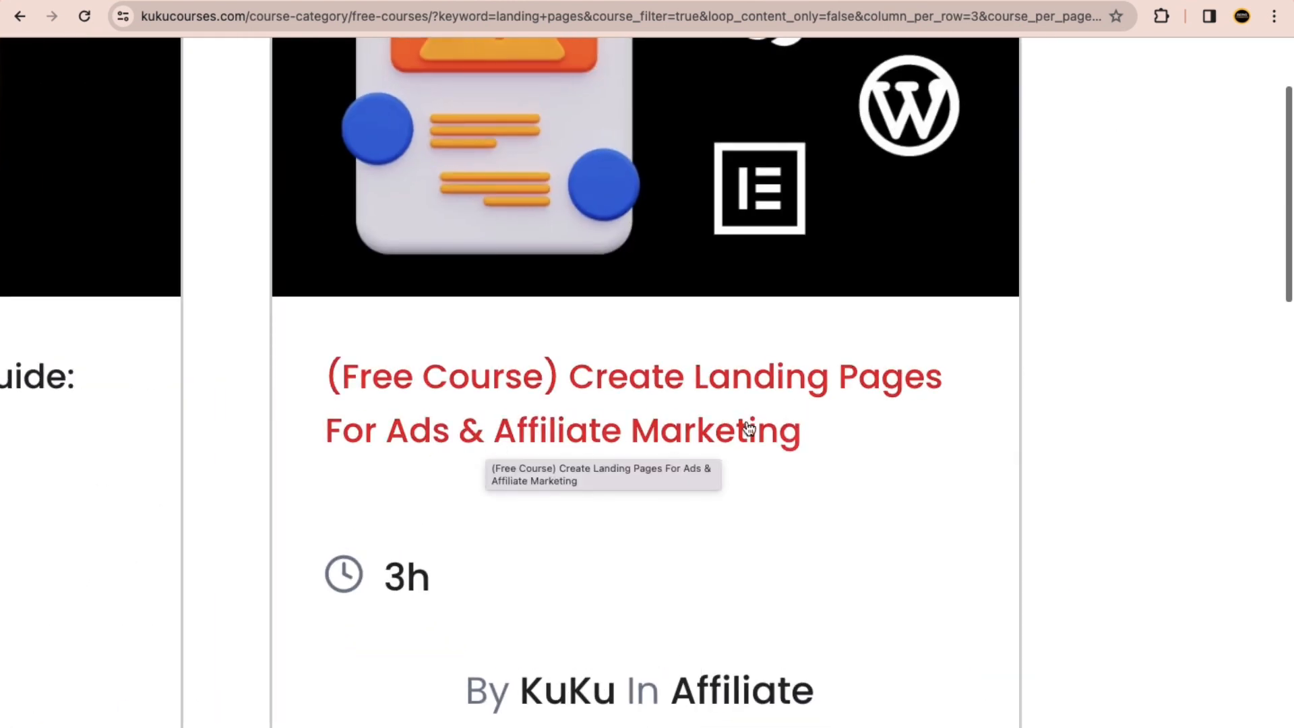
pyautogui.scroll(-5, 794, 412)
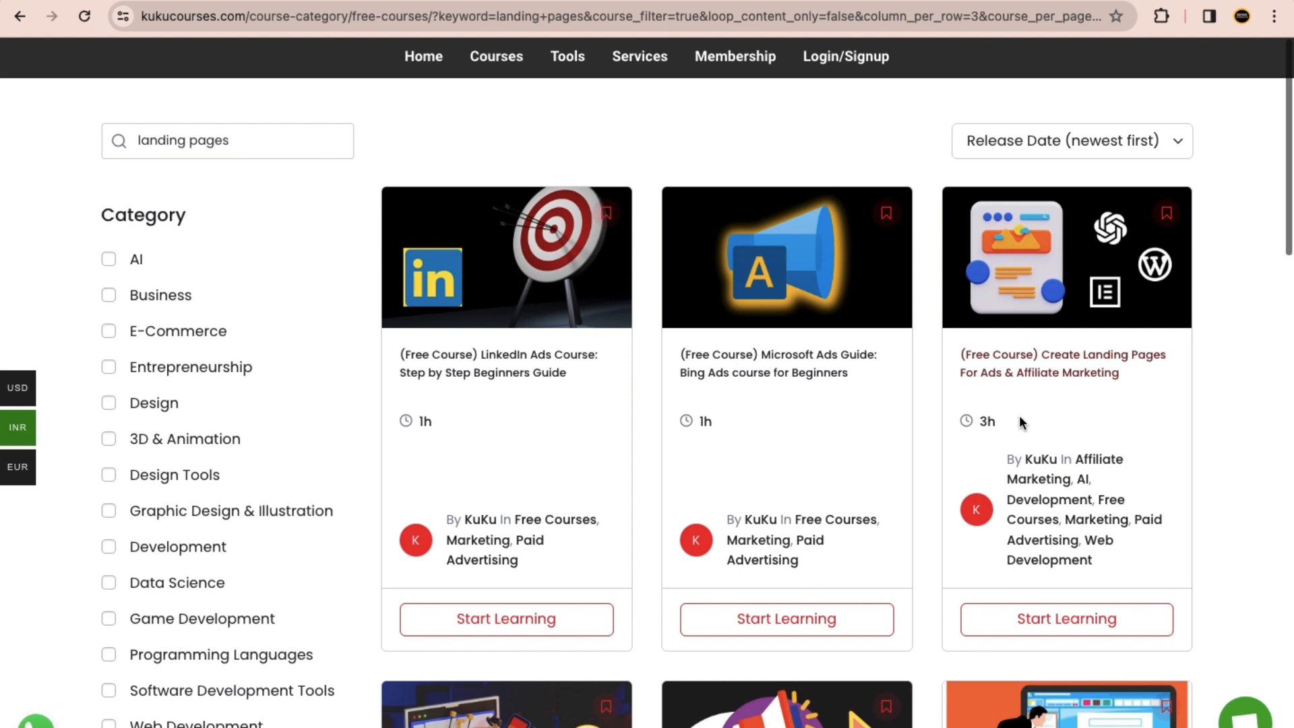
pyautogui.click(1097, 362)
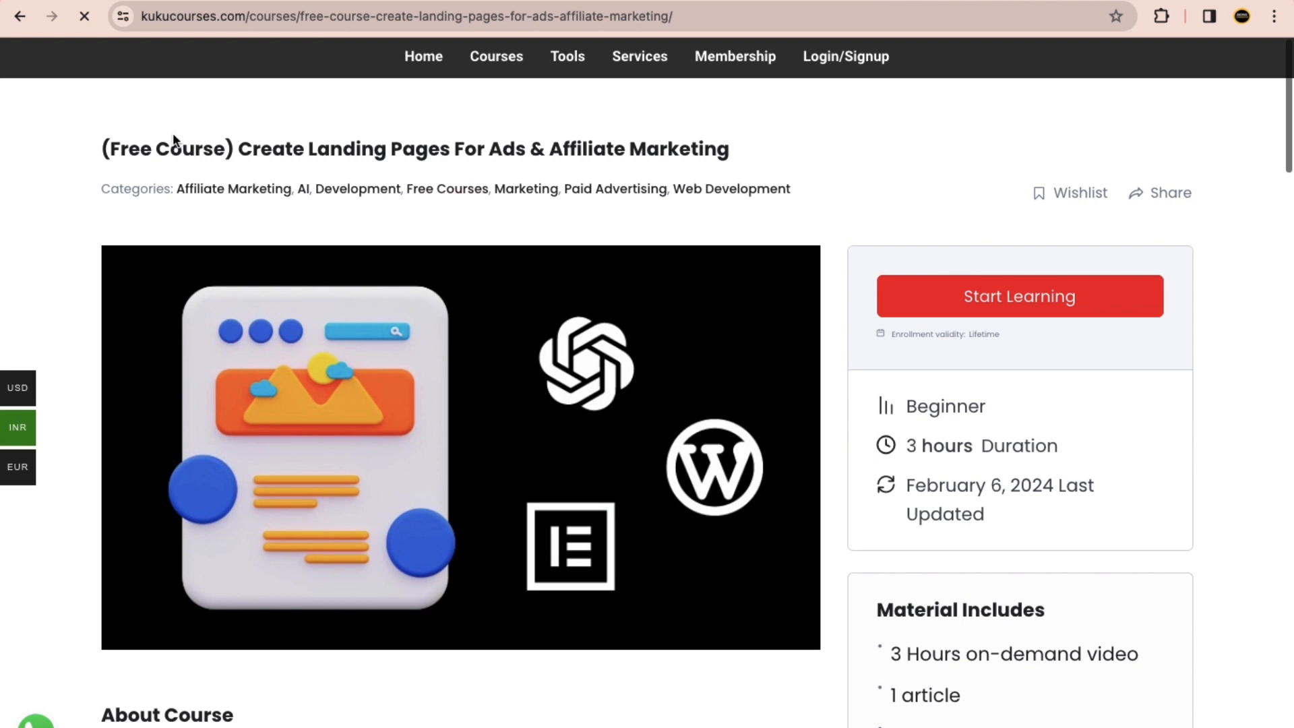
# Step: Review the landing pages course's title and duration, and start learning the course
pyautogui.moveTo(416, 148); pyautogui.dragTo(110, 148)
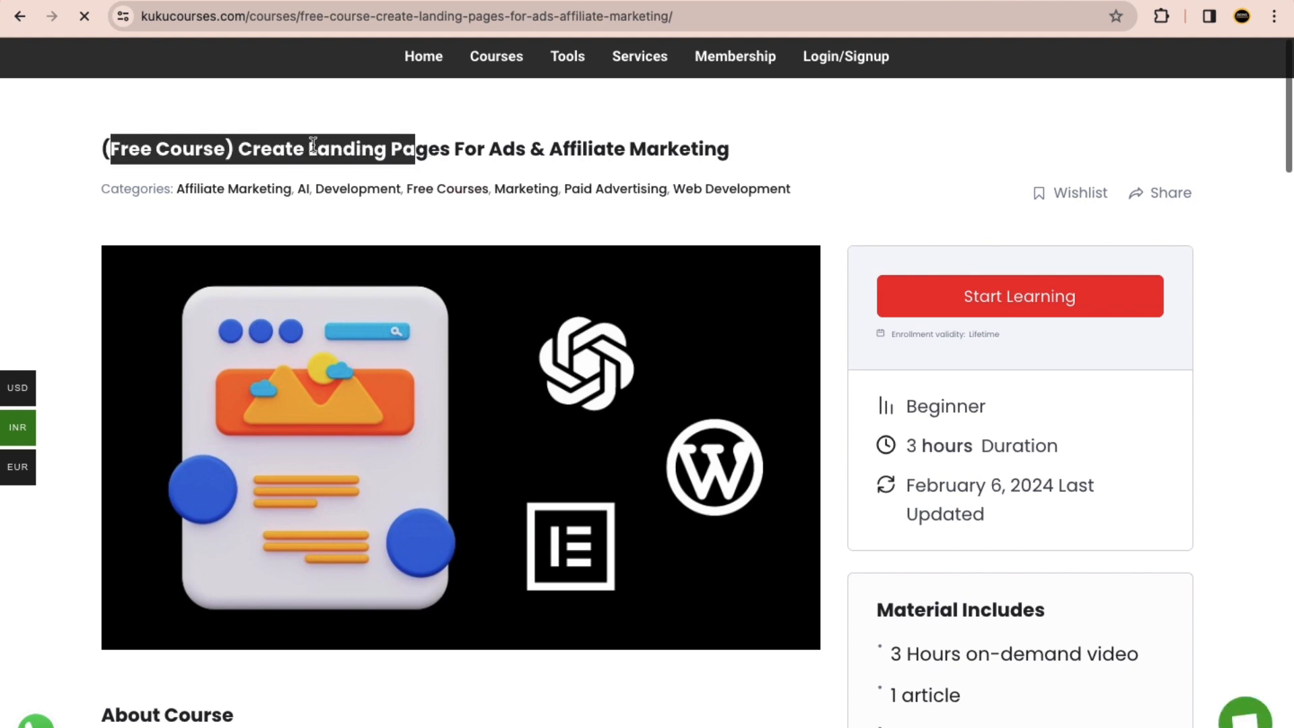
pyautogui.click(836, 275)
pyautogui.moveTo(932, 439); pyautogui.dragTo(909, 436)
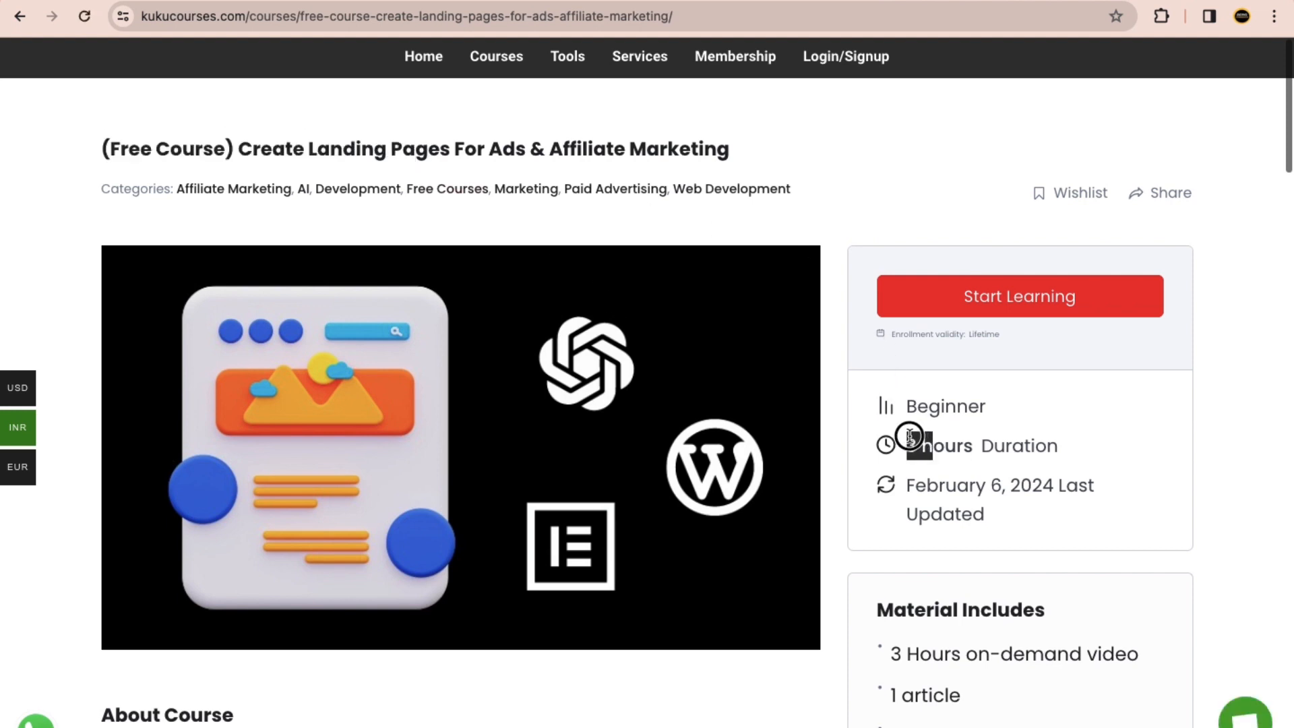
pyautogui.click(973, 416)
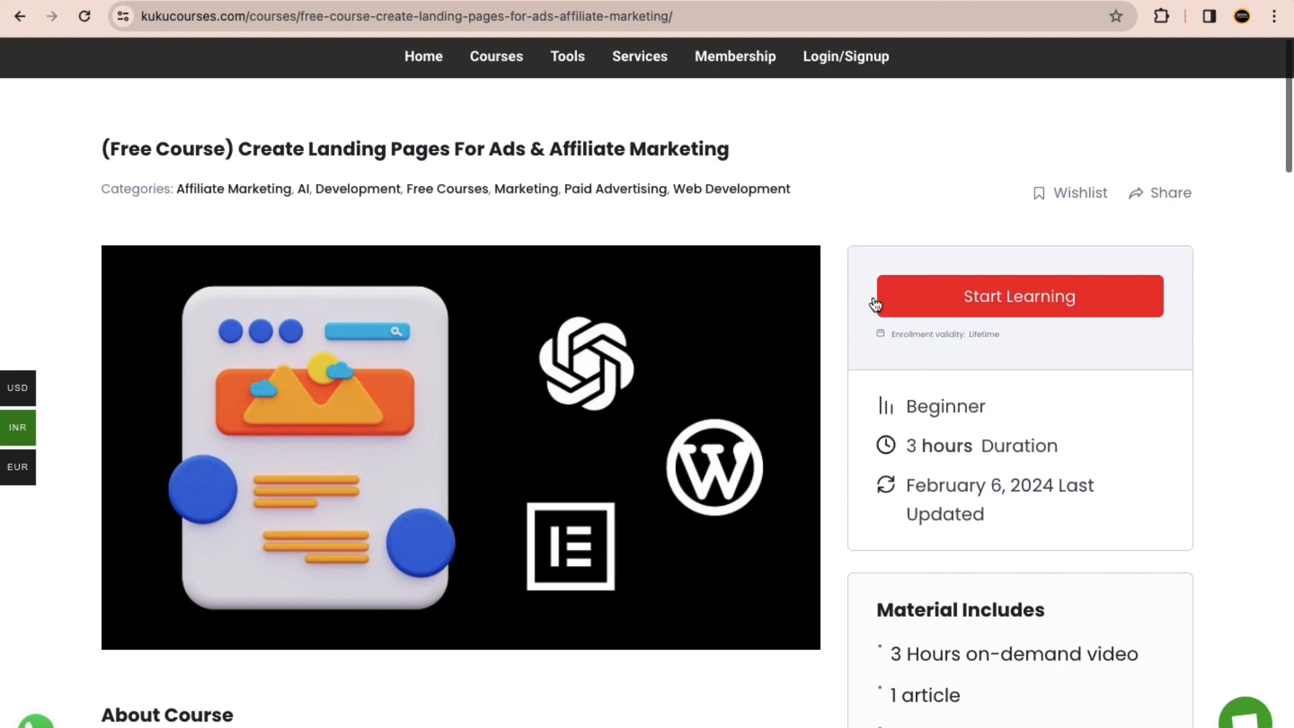
pyautogui.click(1041, 298)
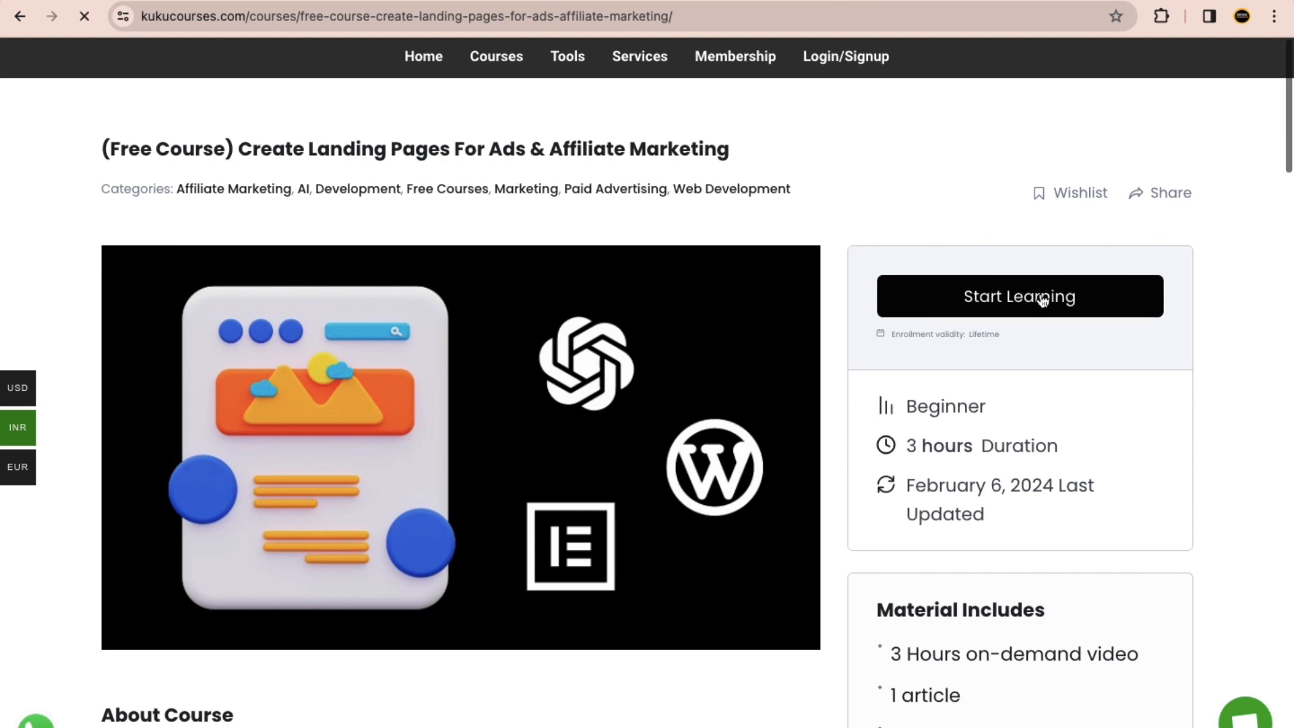
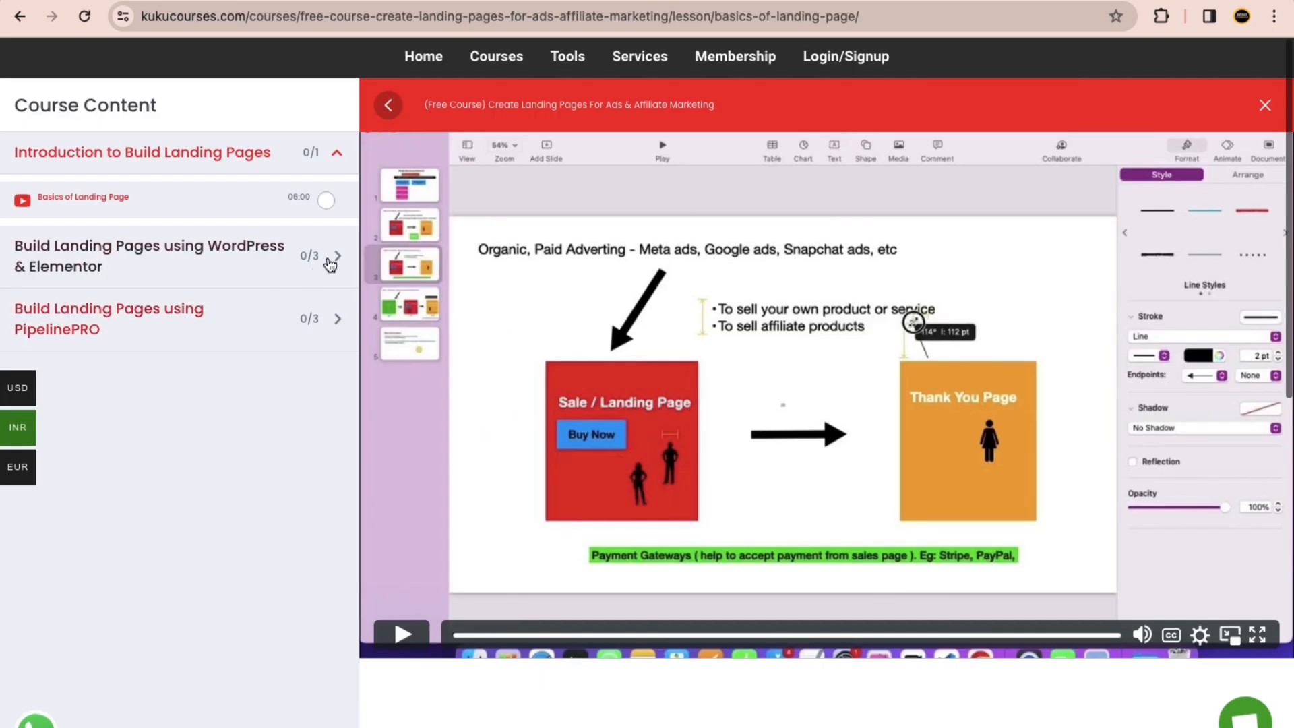
# Step: Look over the lessons in the course section on building landing pages with WordPress & Elementor
pyautogui.click(318, 269)
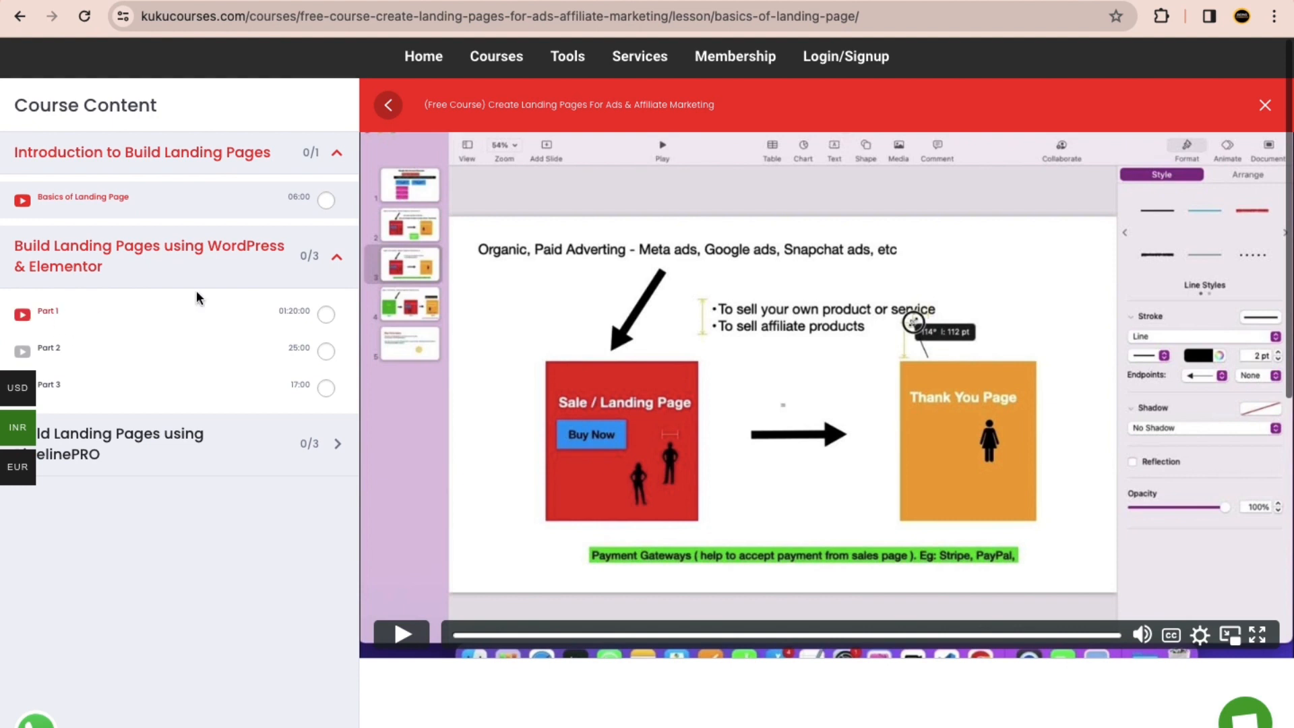
pyautogui.click(337, 256)
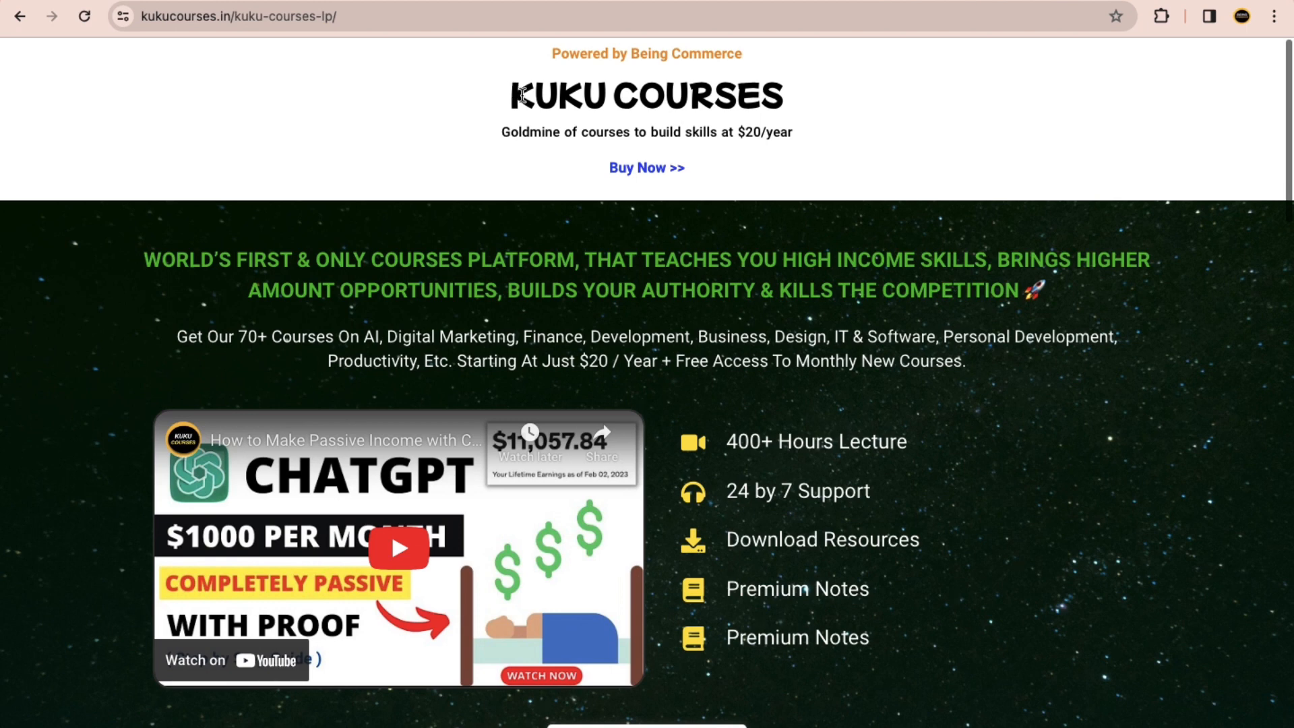
# Step: Switch to the Snapchat Ads campaign draft and locate the Website URL field in New Ad #1
pyautogui.click(339, 2)
pyautogui.scroll(2, 969, 256)
pyautogui.scroll(3, 967, 257)
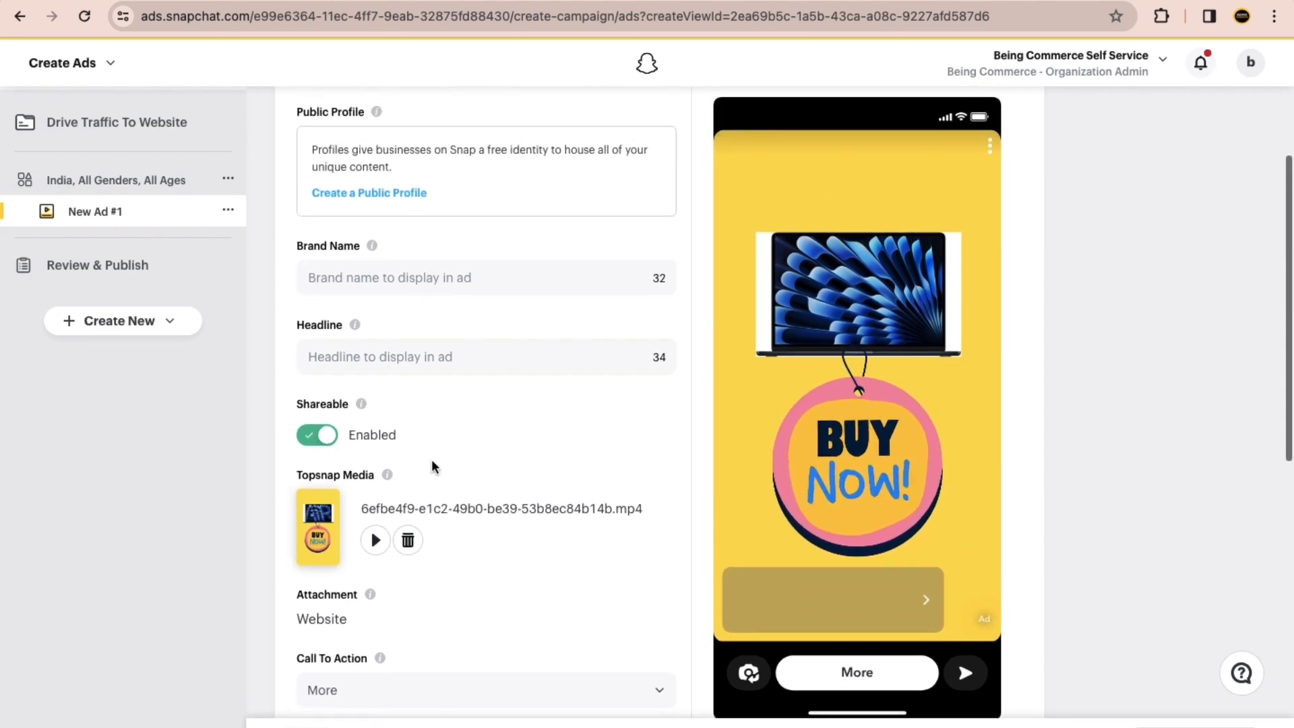
pyautogui.scroll(-1, 435, 461)
pyautogui.scroll(-3, 499, 378)
pyautogui.click(396, 510)
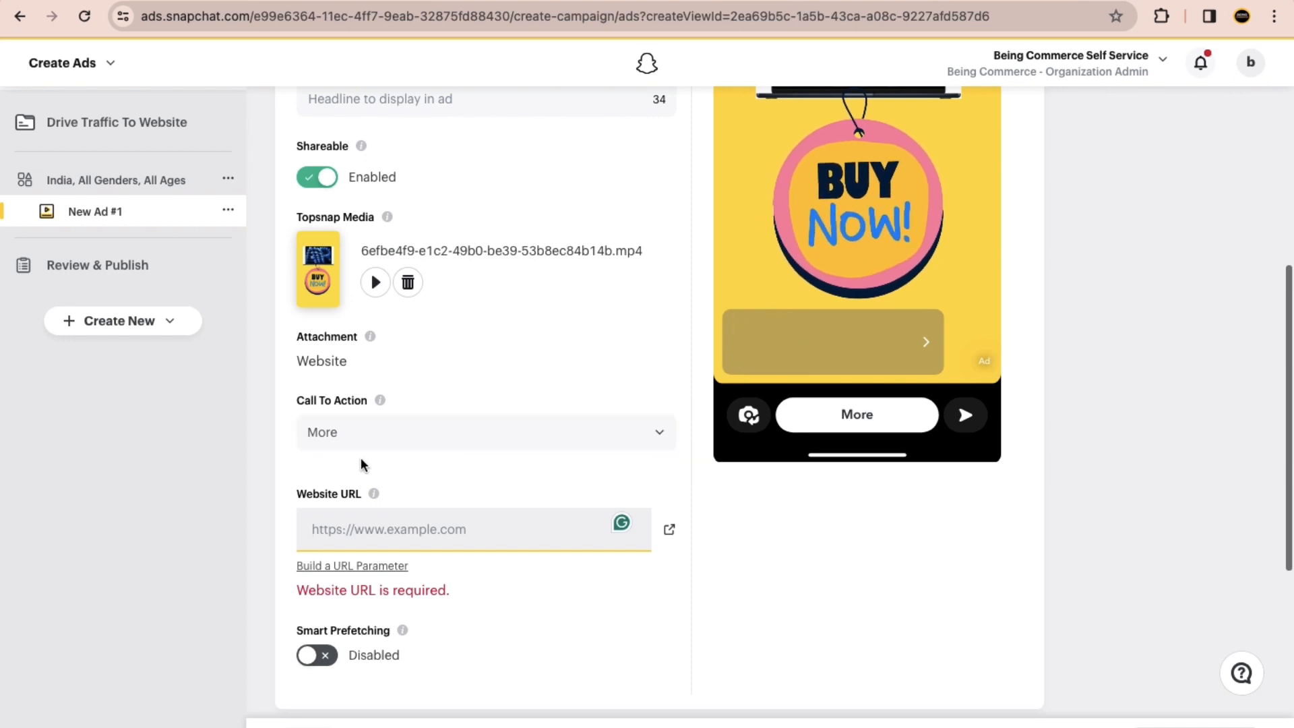
# Step: Return to the KuKu Courses landing page and review its course offer and feature list
pyautogui.click(933, 1)
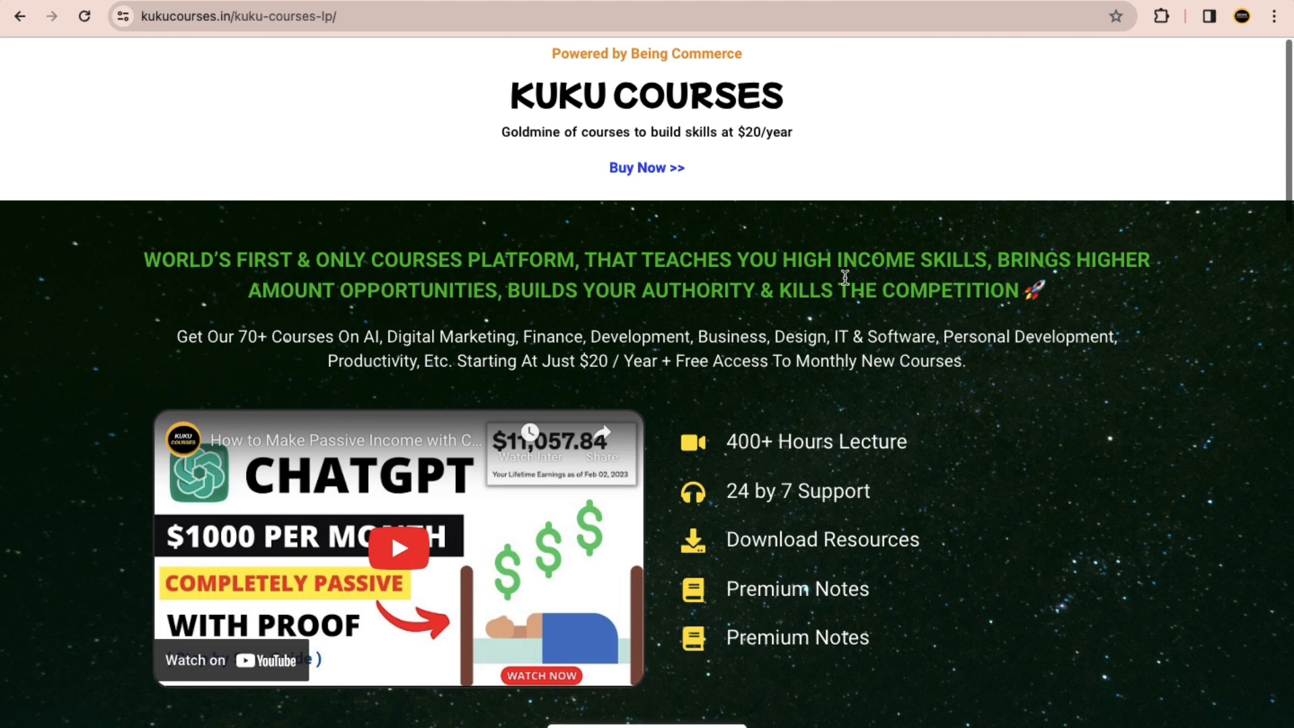
pyautogui.moveTo(619, 361); pyautogui.dragTo(569, 355)
pyautogui.click(658, 360)
pyautogui.moveTo(888, 618); pyautogui.dragTo(855, 403)
pyautogui.click(837, 394)
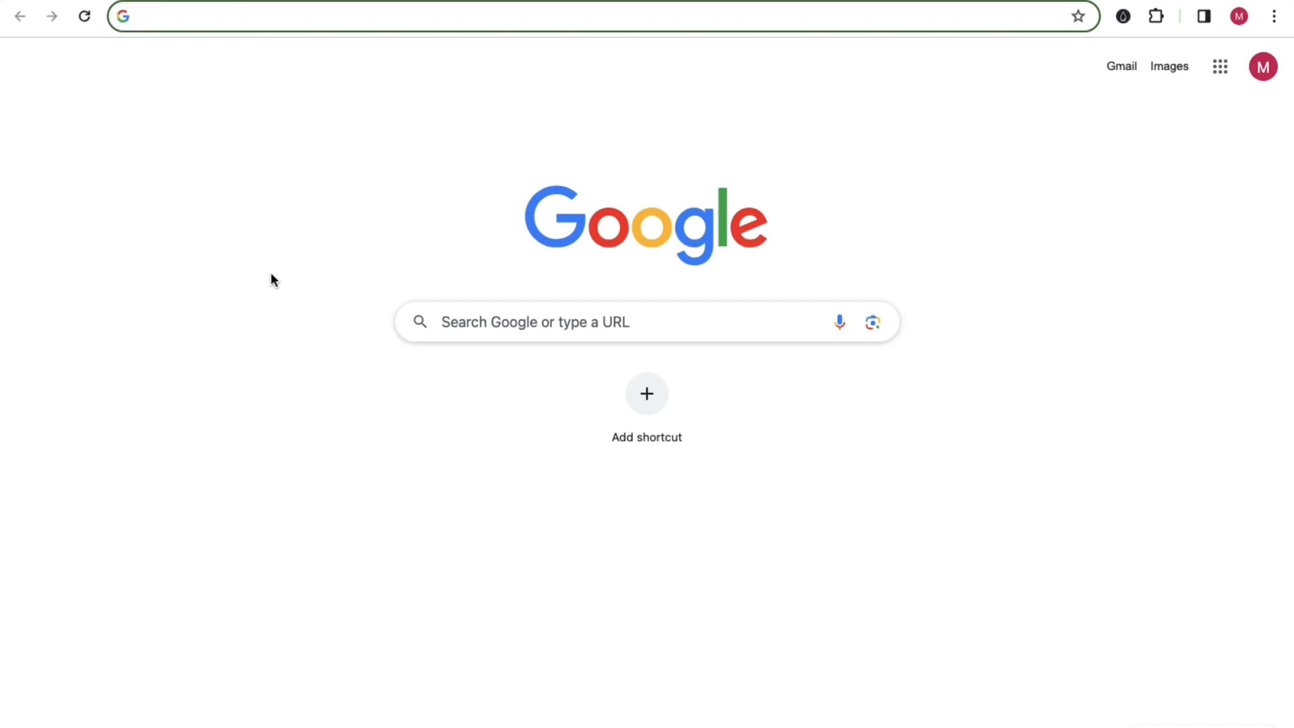
# Step: Search Google for "snap chat ads" and open the "Snapchat Ads | Snapchat for Business" result
pyautogui.write('snap chat ')
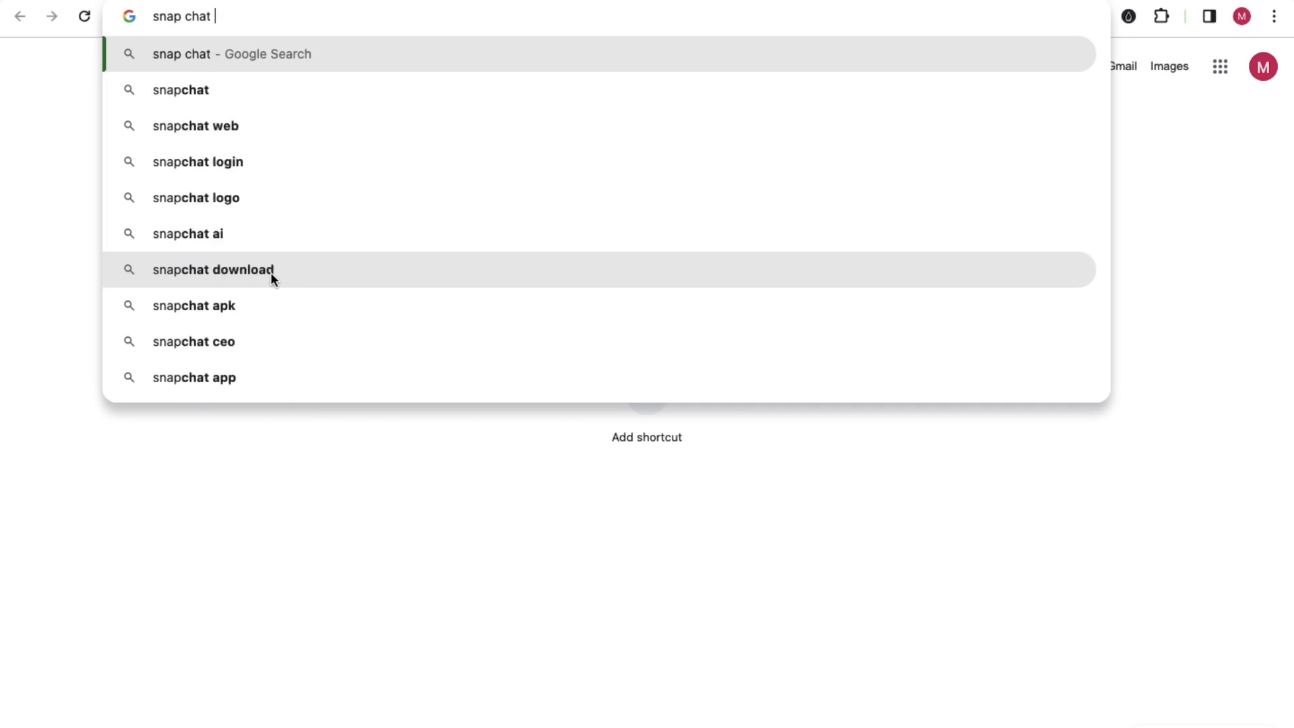
pyautogui.write('ads')
pyautogui.press('Return')
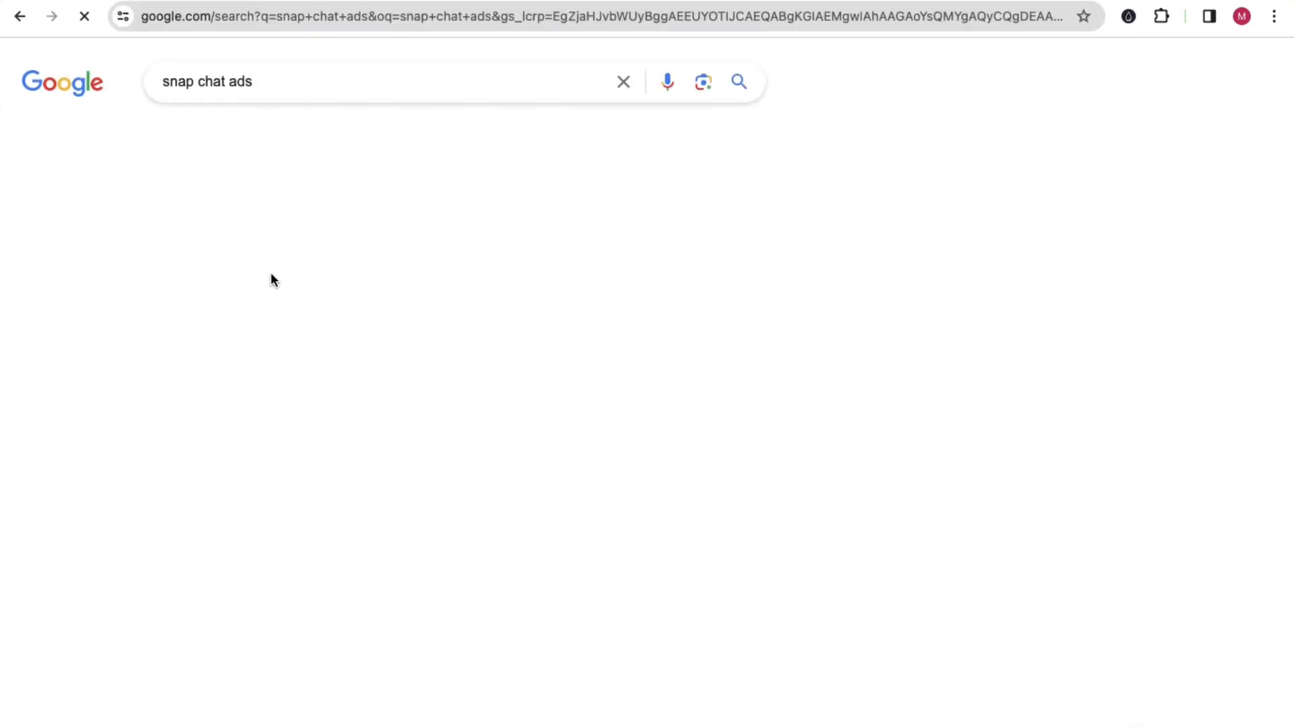
pyautogui.scroll(-2, 698, 439)
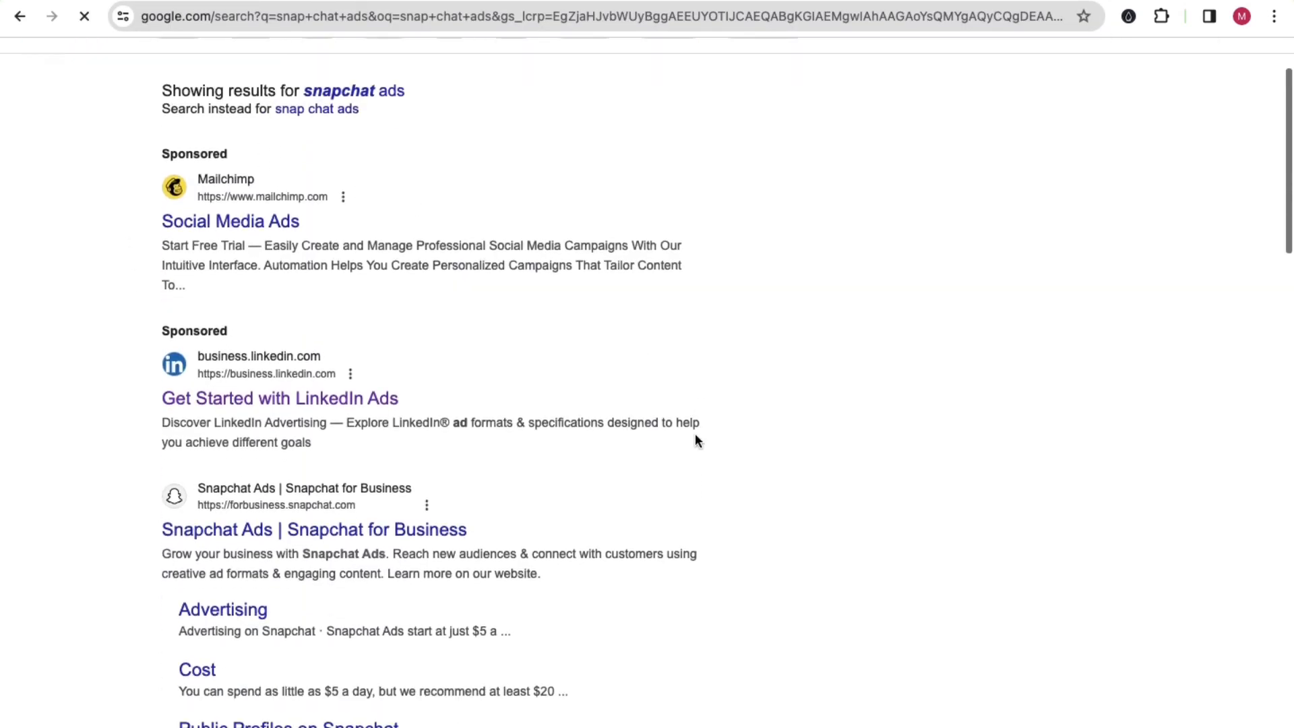
pyautogui.scroll(-5, 795, 452)
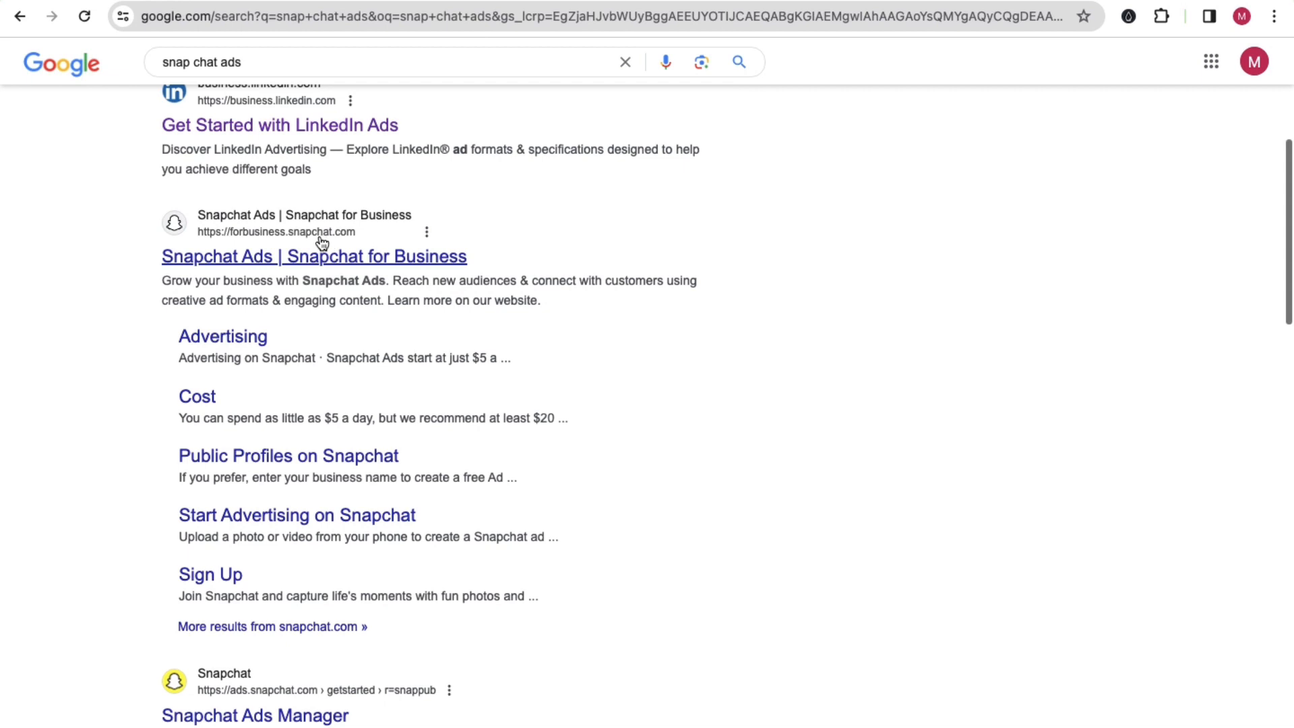
pyautogui.click(253, 265)
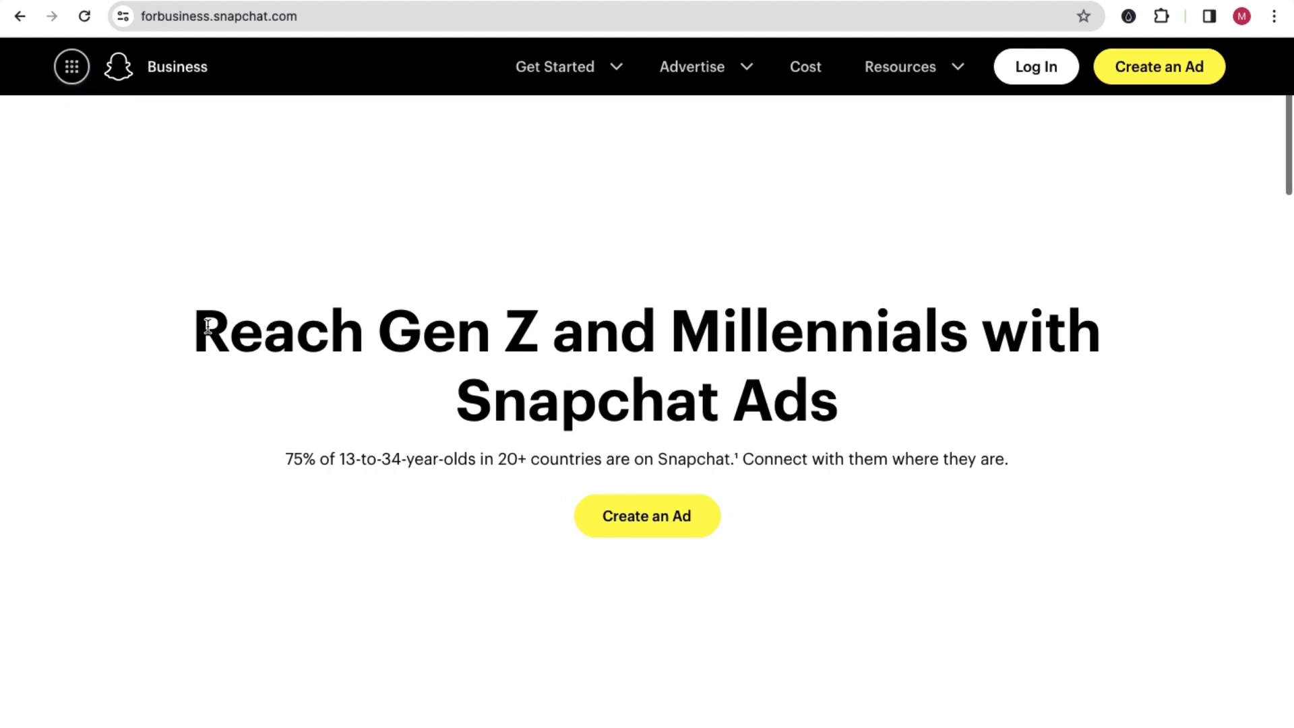
# Step: Review the Snapchat for Business page's headline, the age group and country reach claim, and the rest of the page
pyautogui.moveTo(205, 326); pyautogui.dragTo(802, 409)
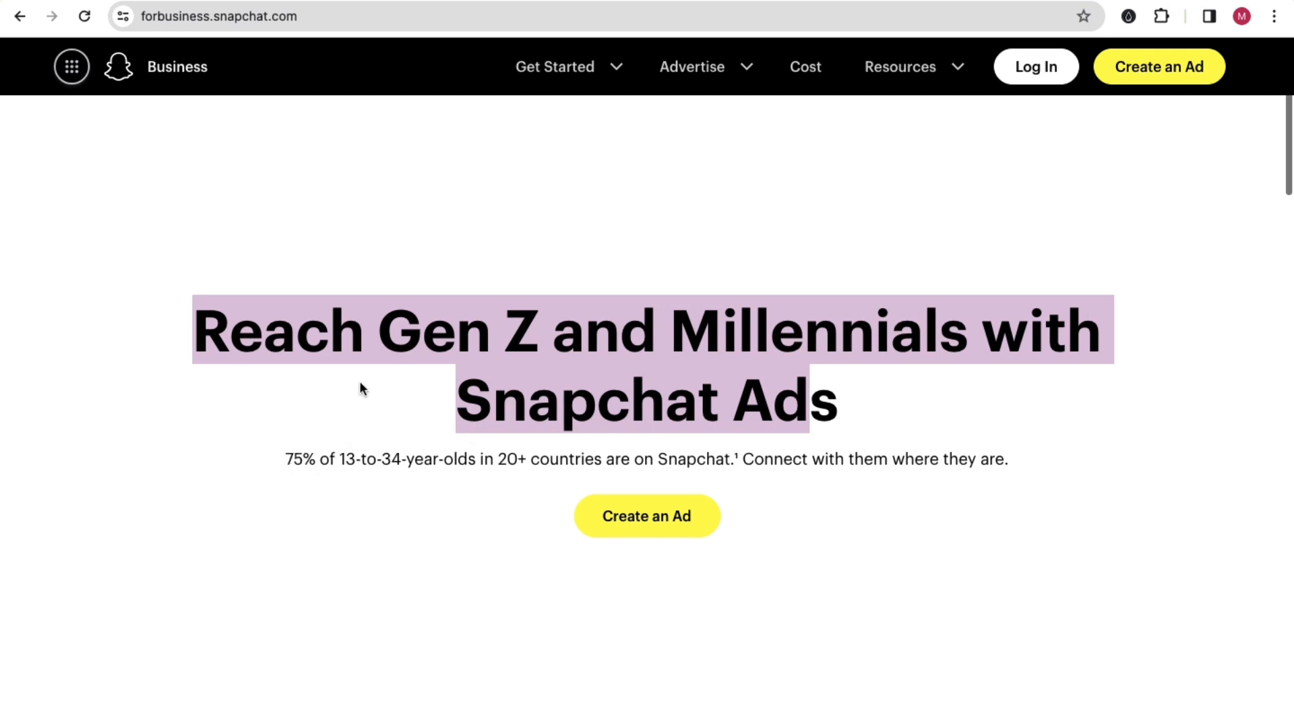
pyautogui.moveTo(342, 461); pyautogui.dragTo(633, 465)
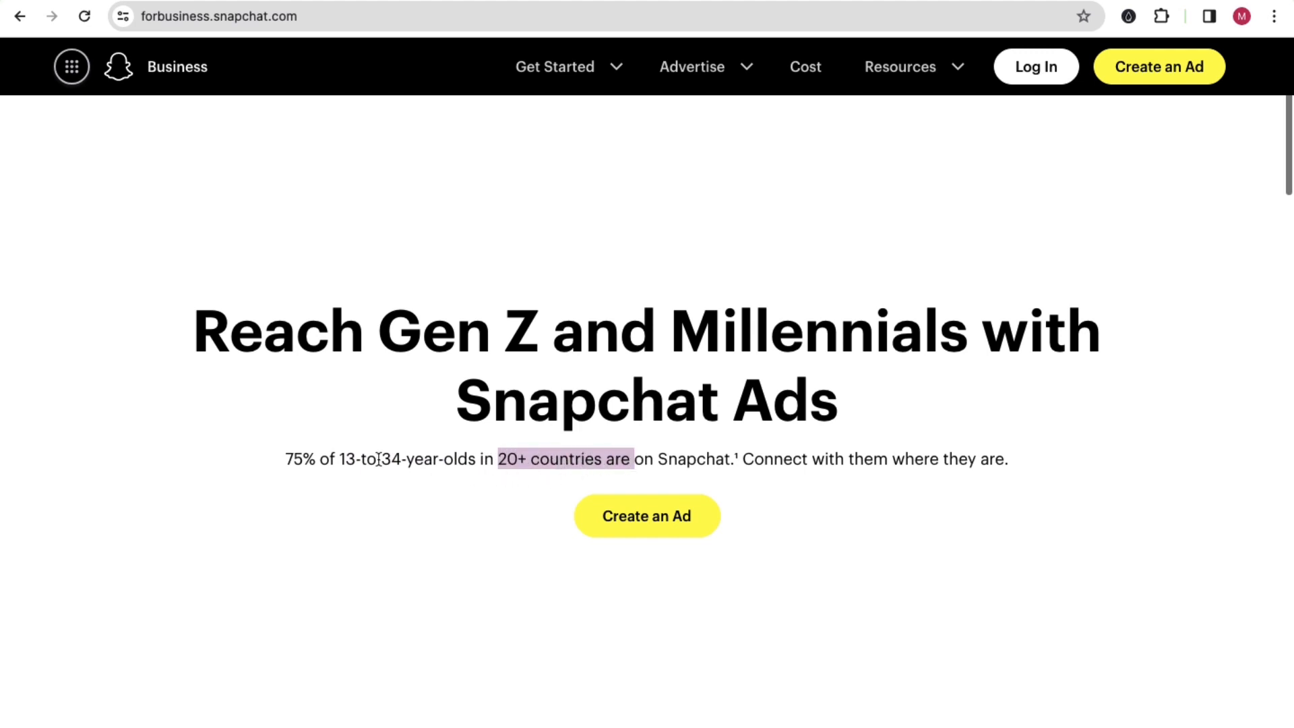
pyautogui.moveTo(340, 463); pyautogui.dragTo(406, 463)
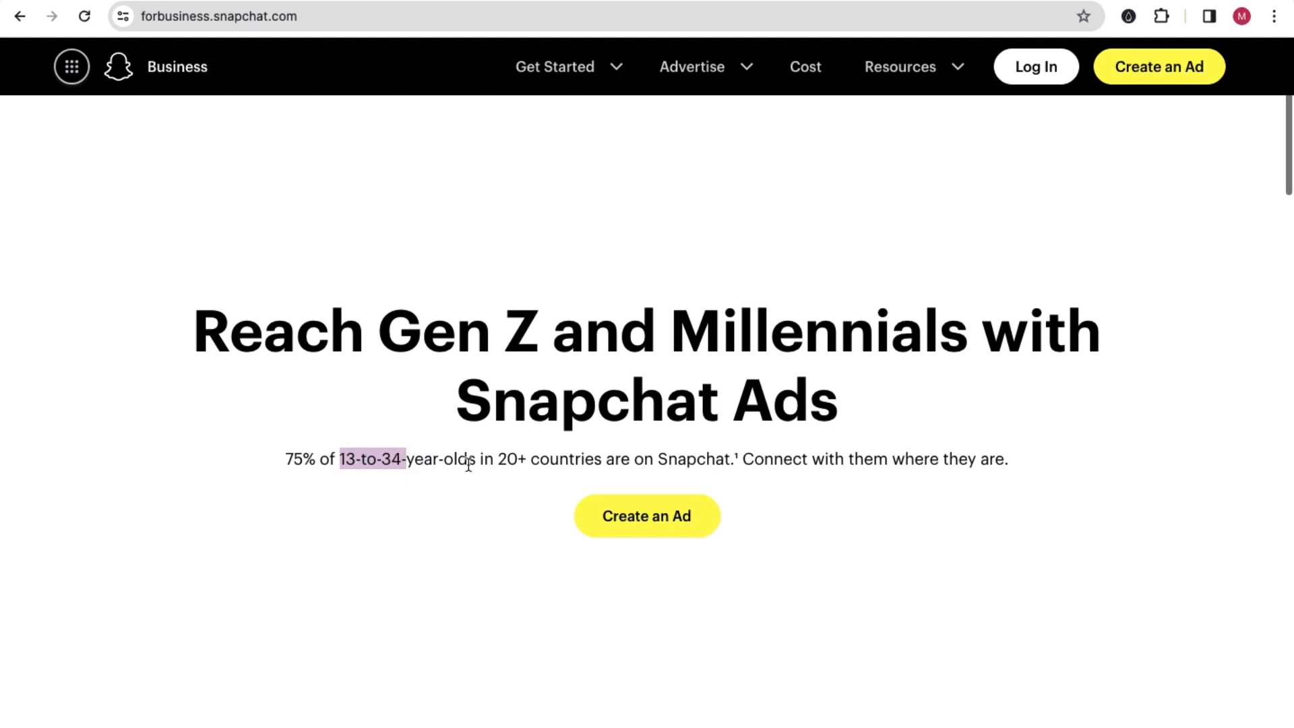
pyautogui.moveTo(524, 462); pyautogui.dragTo(497, 458)
pyautogui.moveTo(290, 457); pyautogui.dragTo(509, 463)
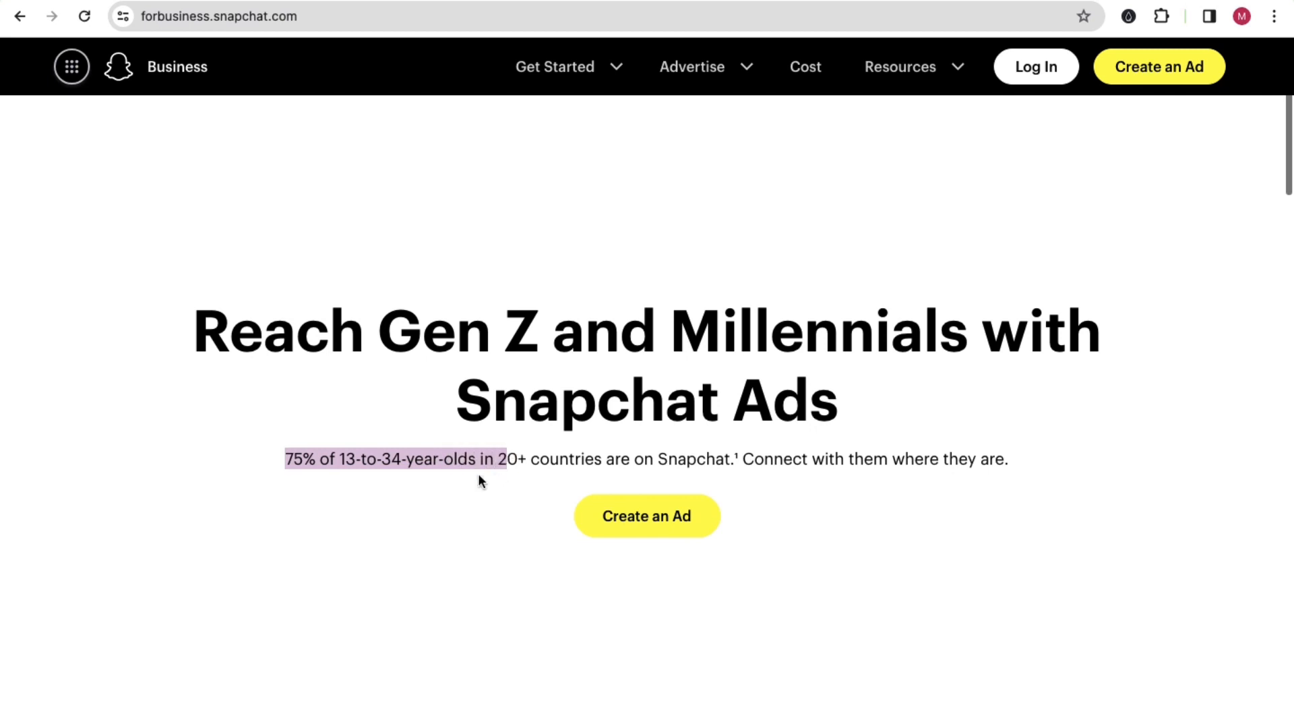
pyautogui.click(480, 471)
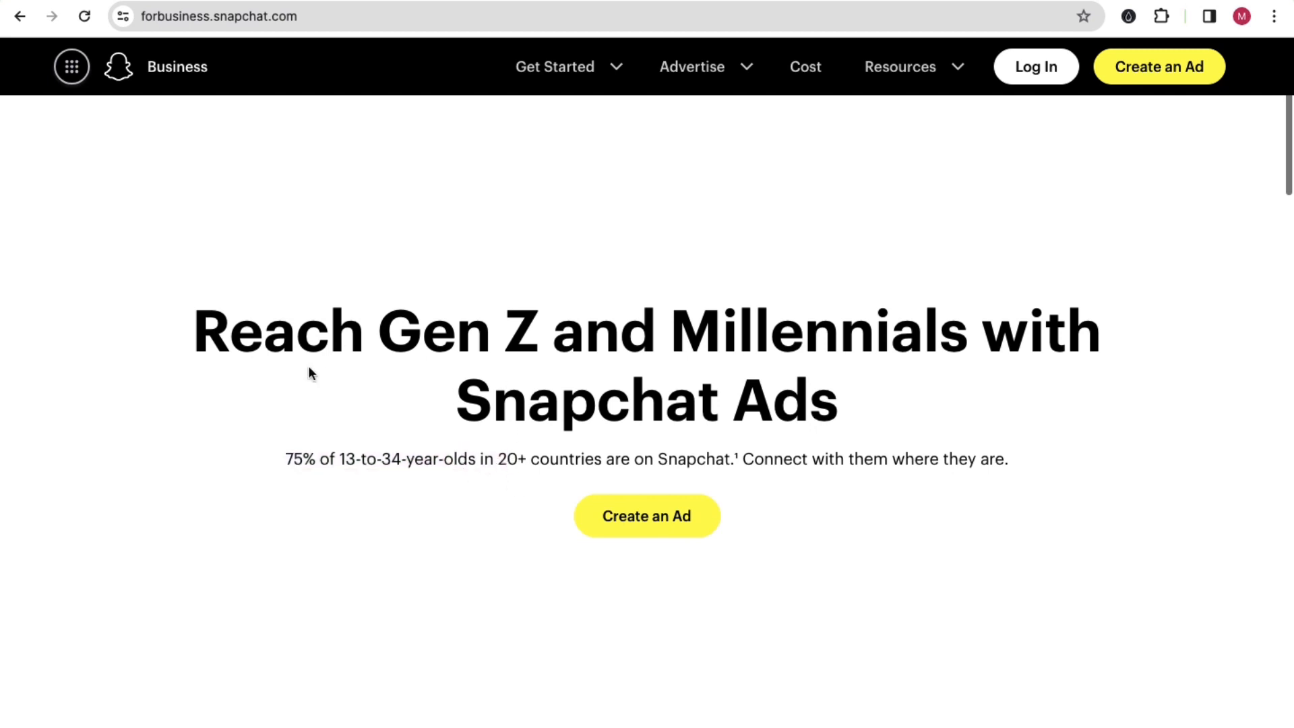
pyautogui.scroll(-15, 310, 367)
pyautogui.scroll(15, 310, 367)
pyautogui.scroll(-20, 310, 367)
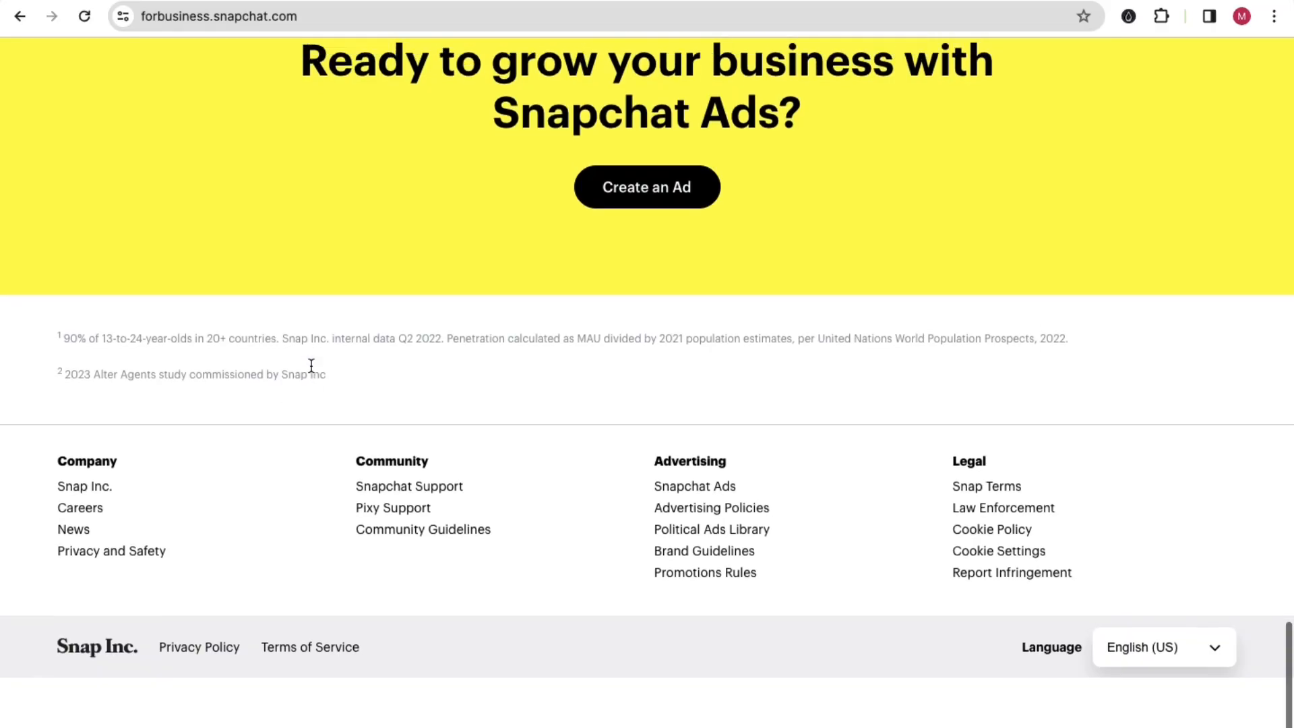
pyautogui.scroll(20, 311, 366)
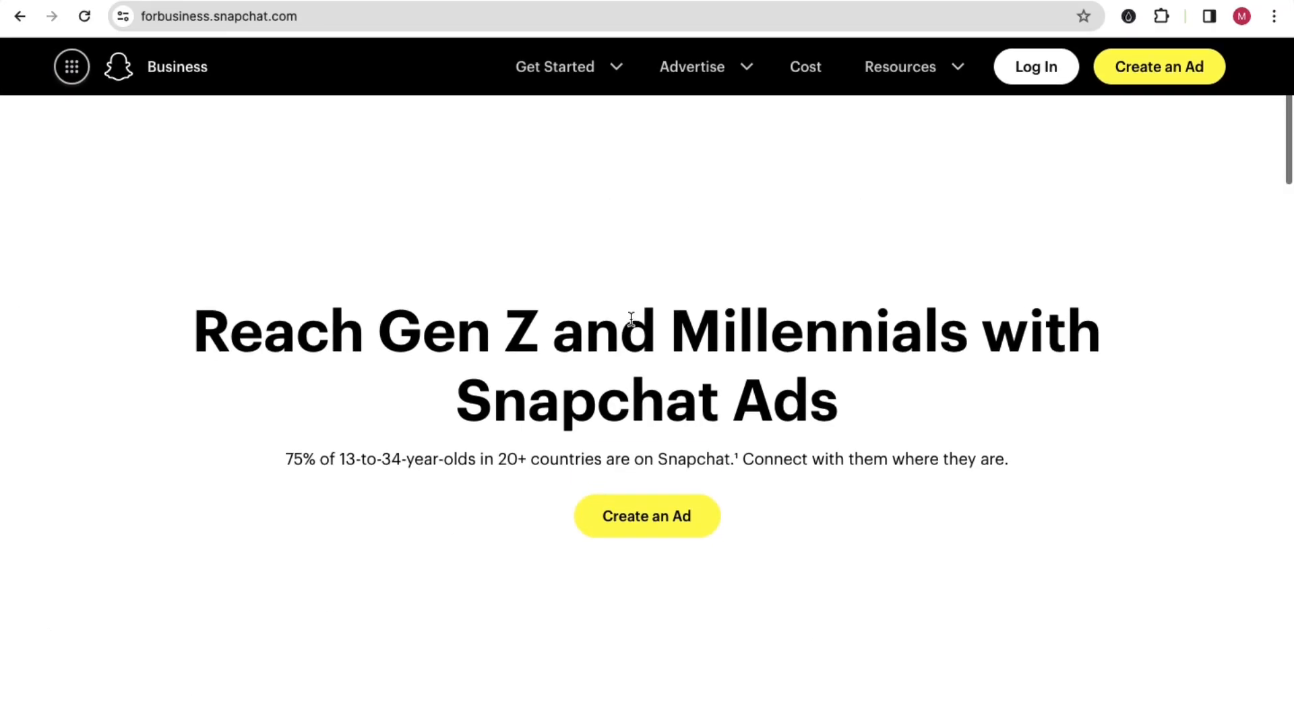
# Step: Start creating an ad from the Snapchat for Business page and look over the fields of the sign-up form
pyautogui.click(667, 507)
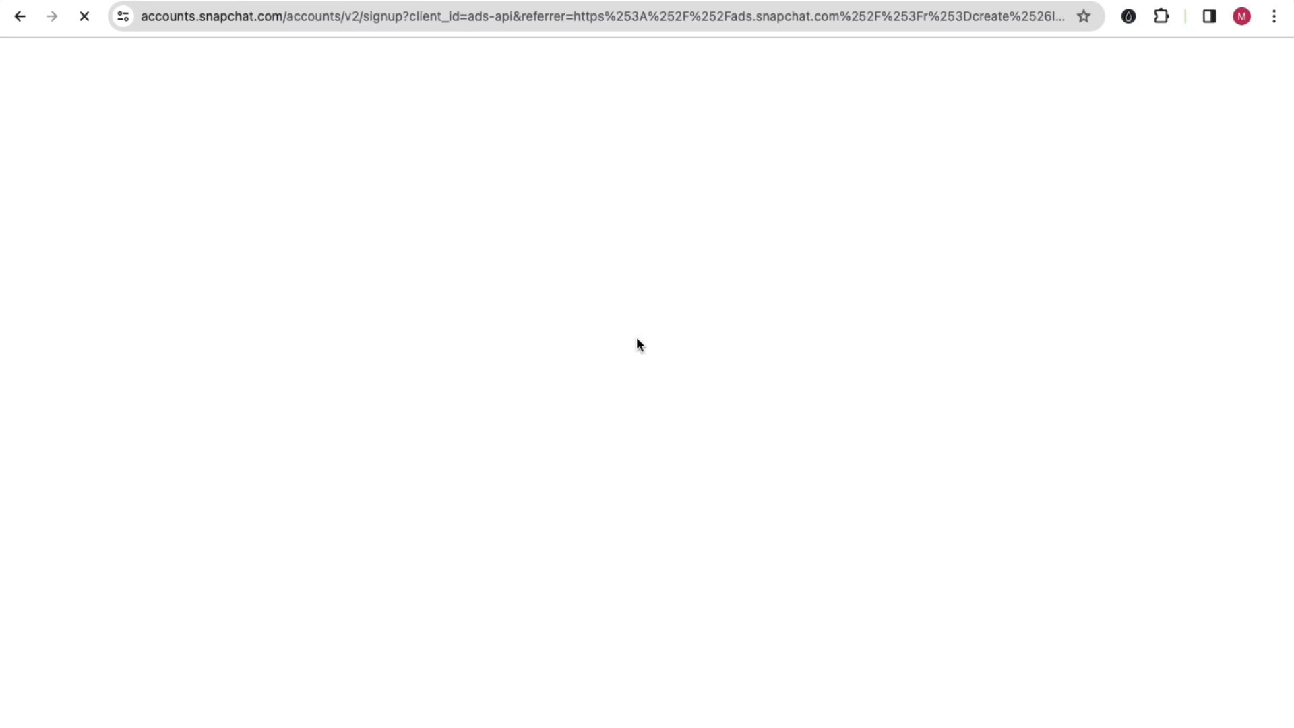
pyautogui.scroll(-4, 499, 384)
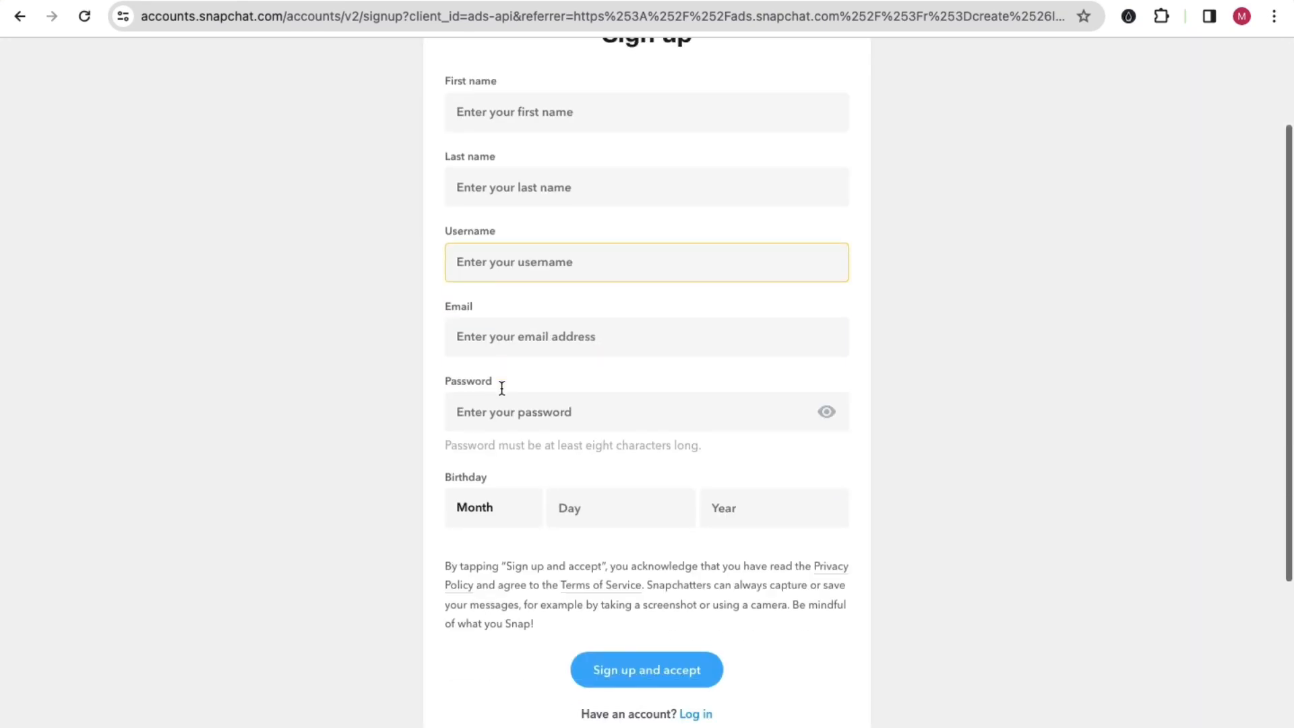
pyautogui.scroll(4, 500, 391)
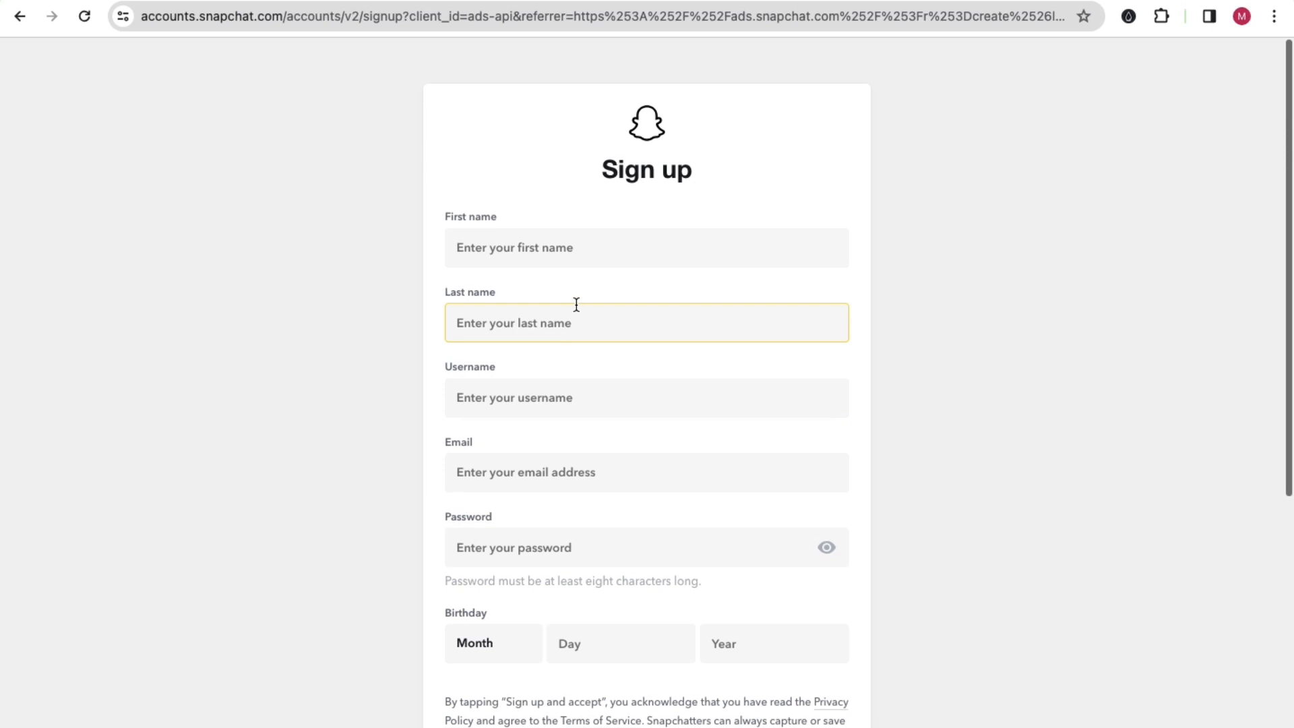
# Step: Fill in the first name, last name and e-mail from the saved autofill entry, and enter the account username
pyautogui.click(543, 259)
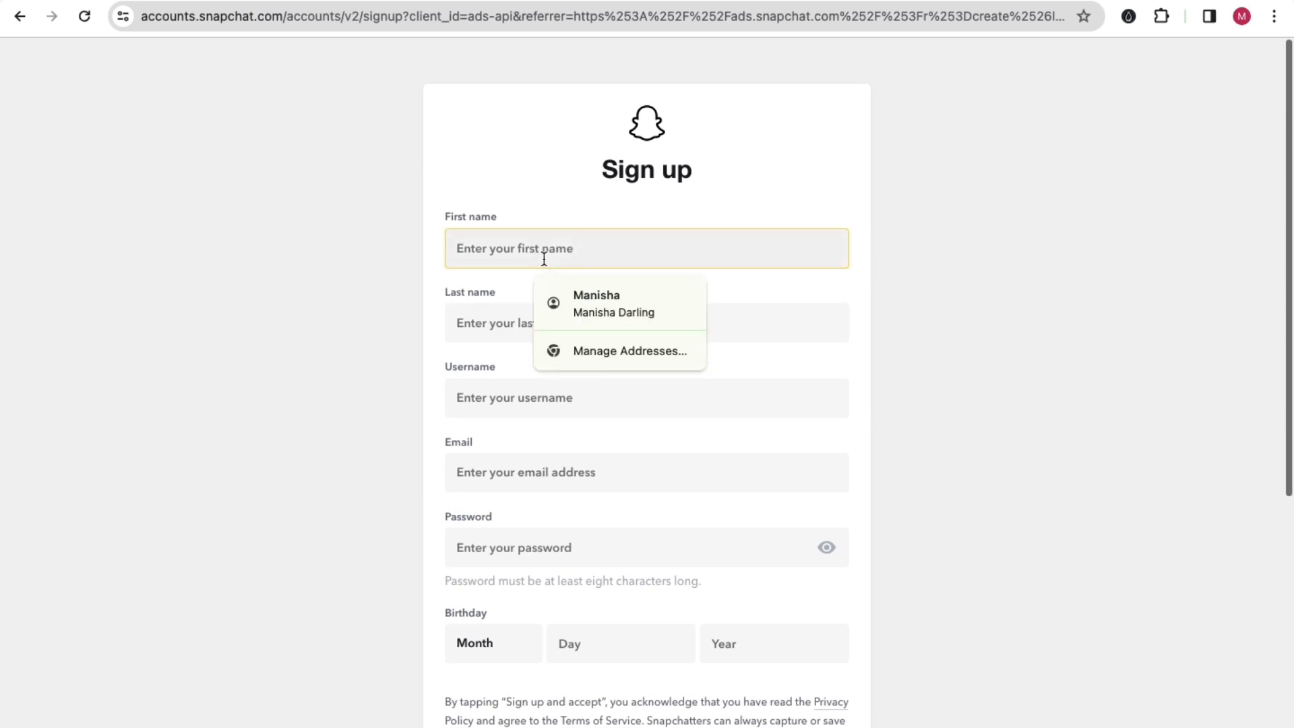
pyautogui.click(568, 287)
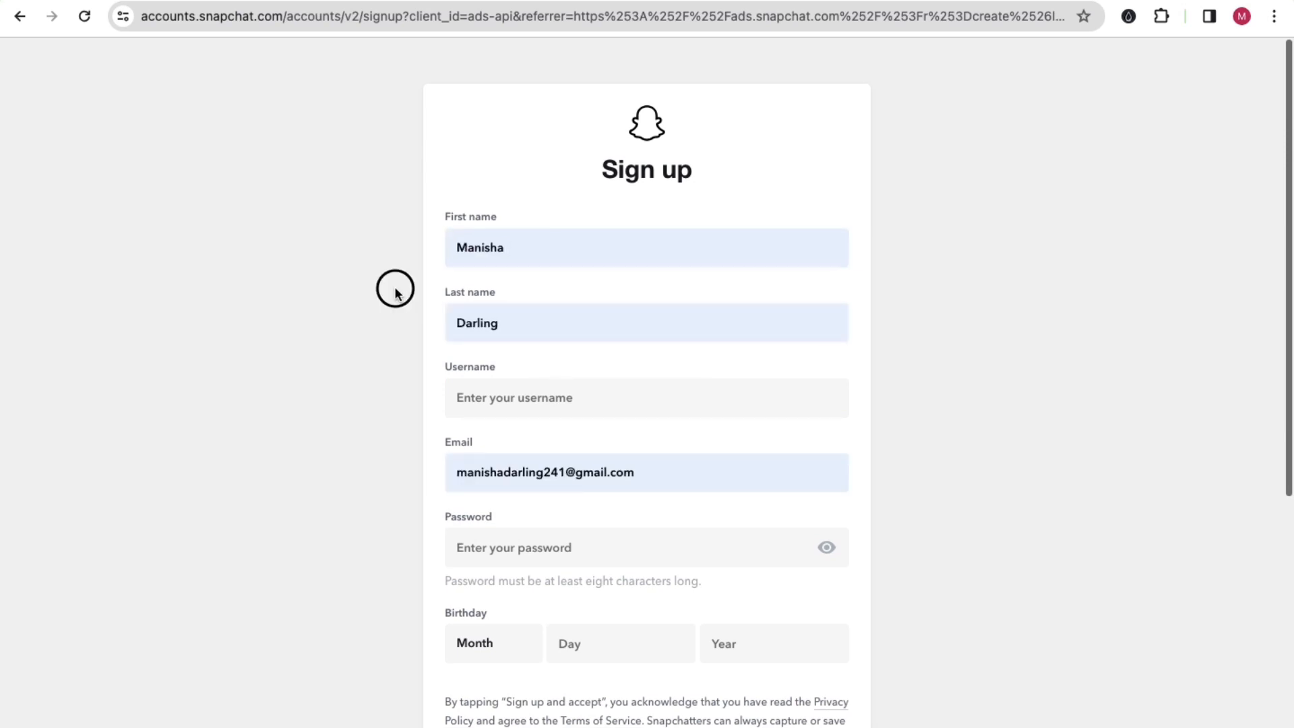
pyautogui.click(501, 339)
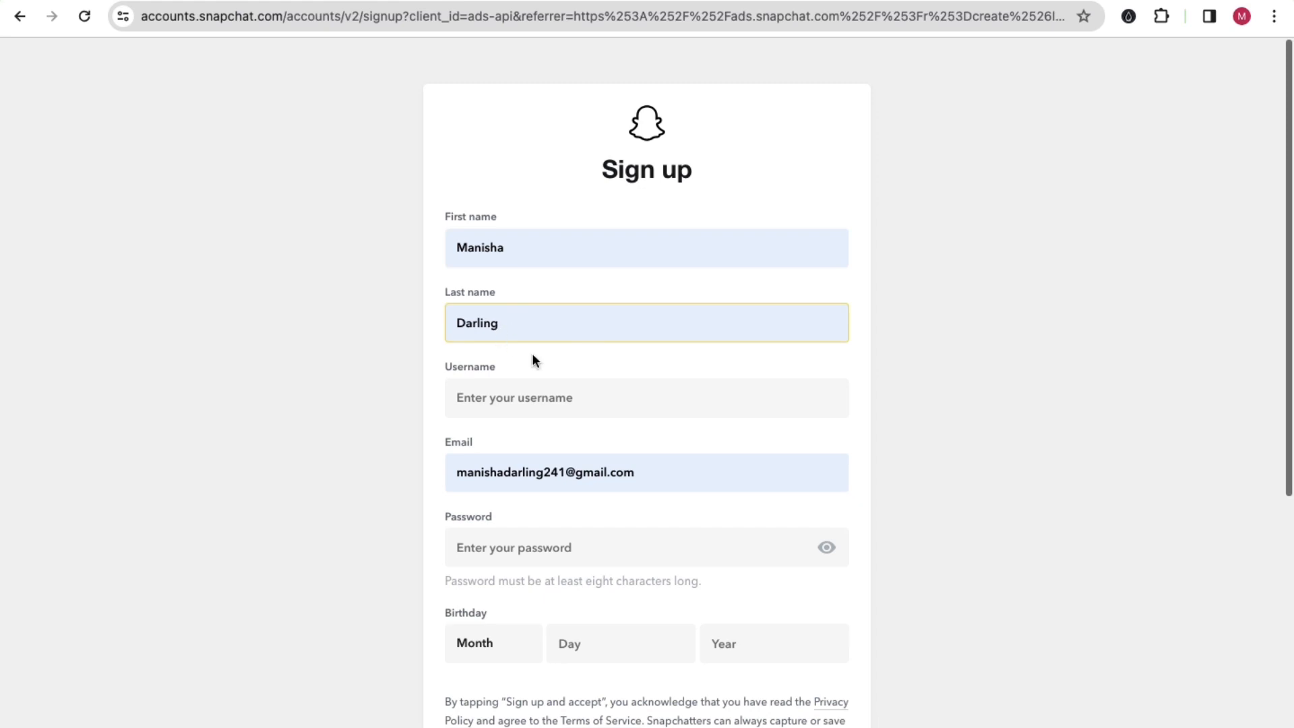
pyautogui.scroll(-1, 529, 351)
pyautogui.click(556, 435)
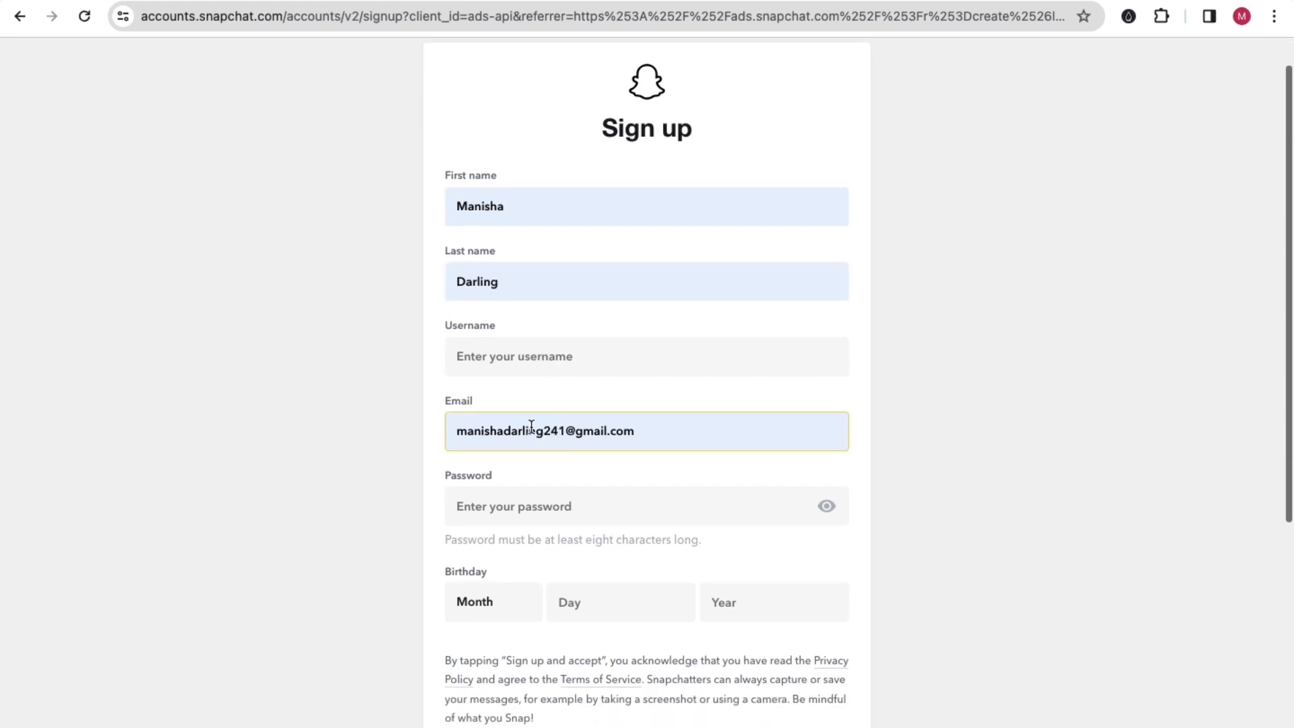
pyautogui.click(499, 352)
pyautogui.write('man')
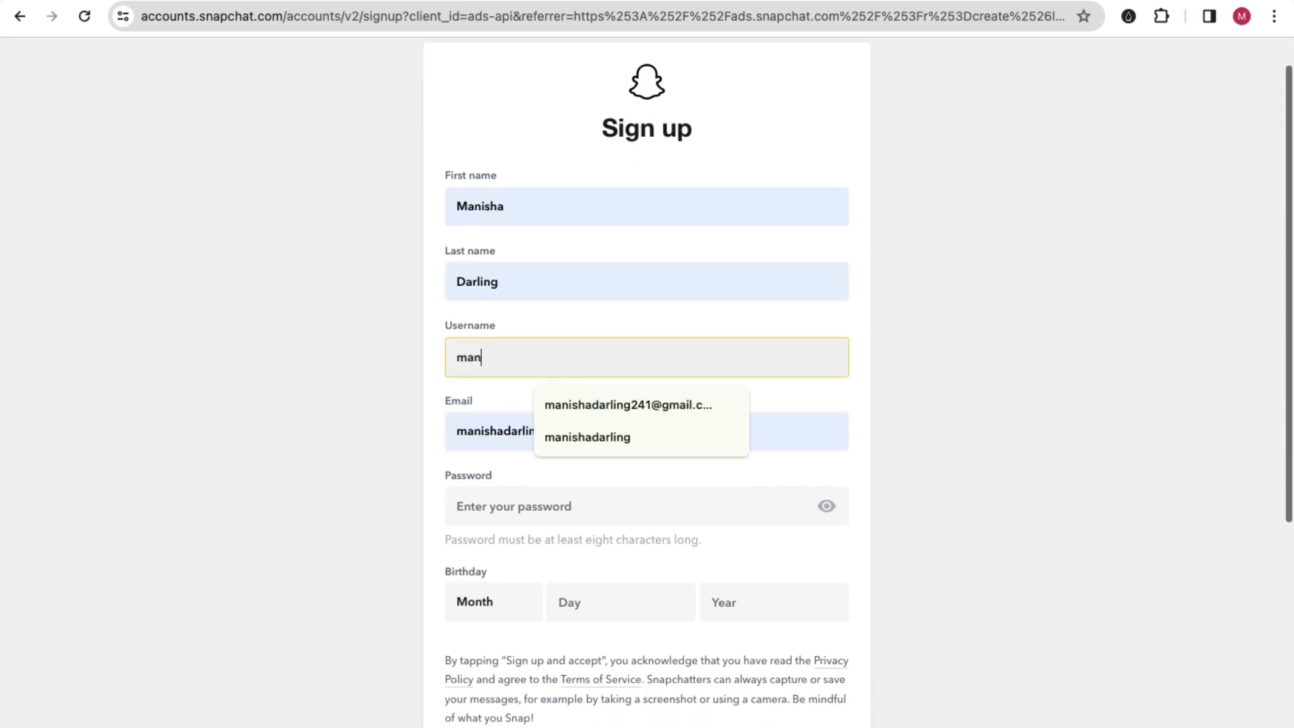
pyautogui.click(577, 431)
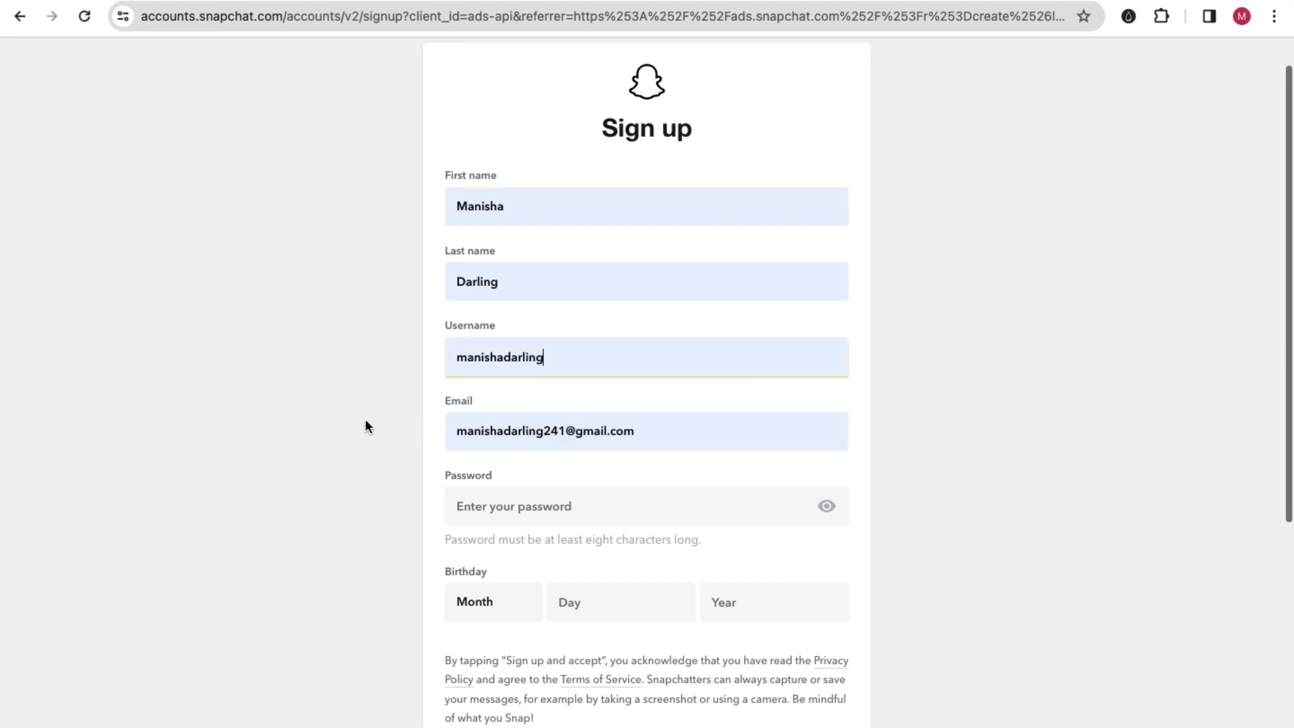
# Step: Enter a password of at least eight characters for the new Snapchat account
pyautogui.scroll(-2, 387, 425)
pyautogui.click(476, 413)
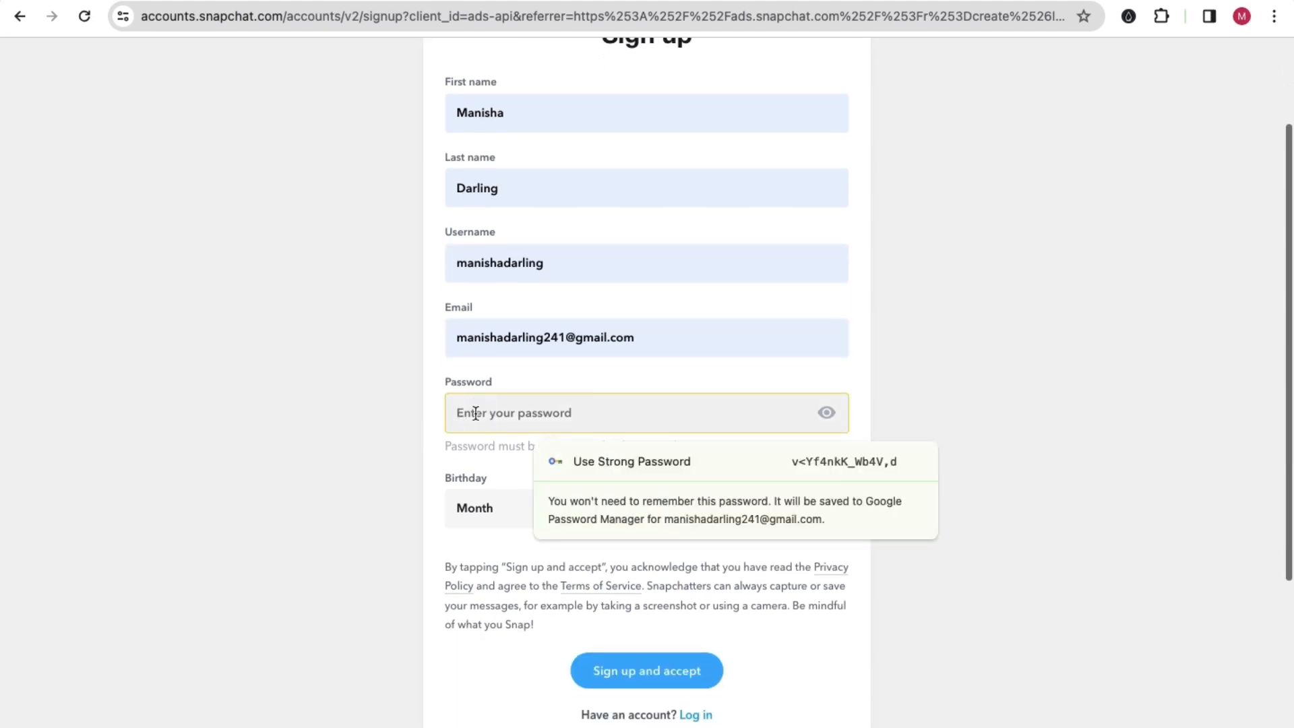
pyautogui.write('•••••••')
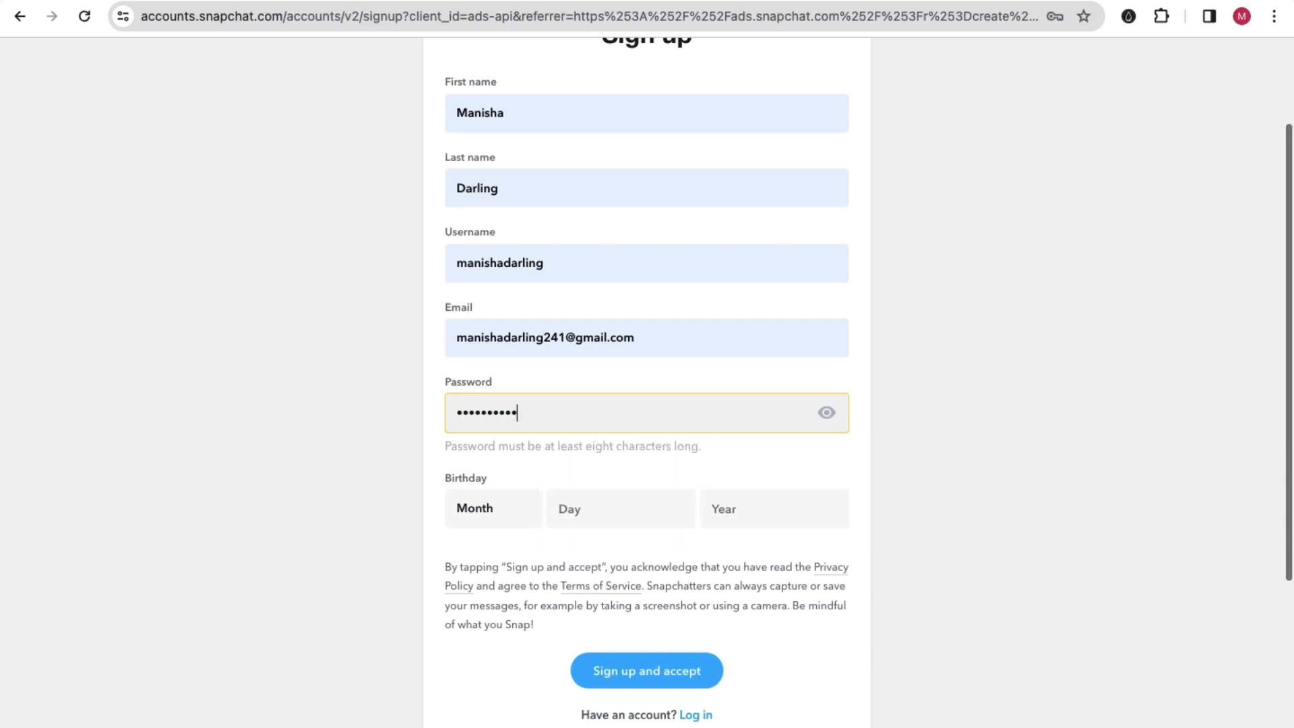
pyautogui.write('•')
pyautogui.click(318, 436)
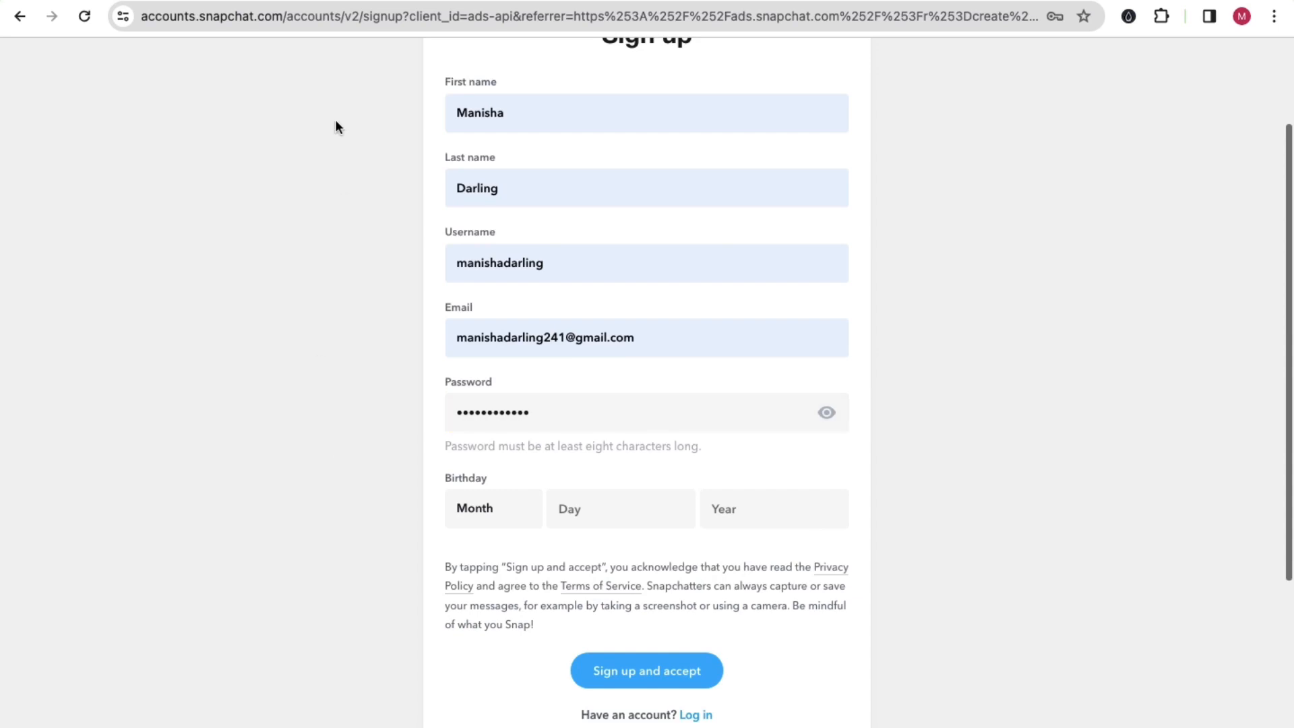
pyautogui.click(247, 0)
# Step: Enter the birthday month, day and year in the sign-up form
pyautogui.click(513, 510)
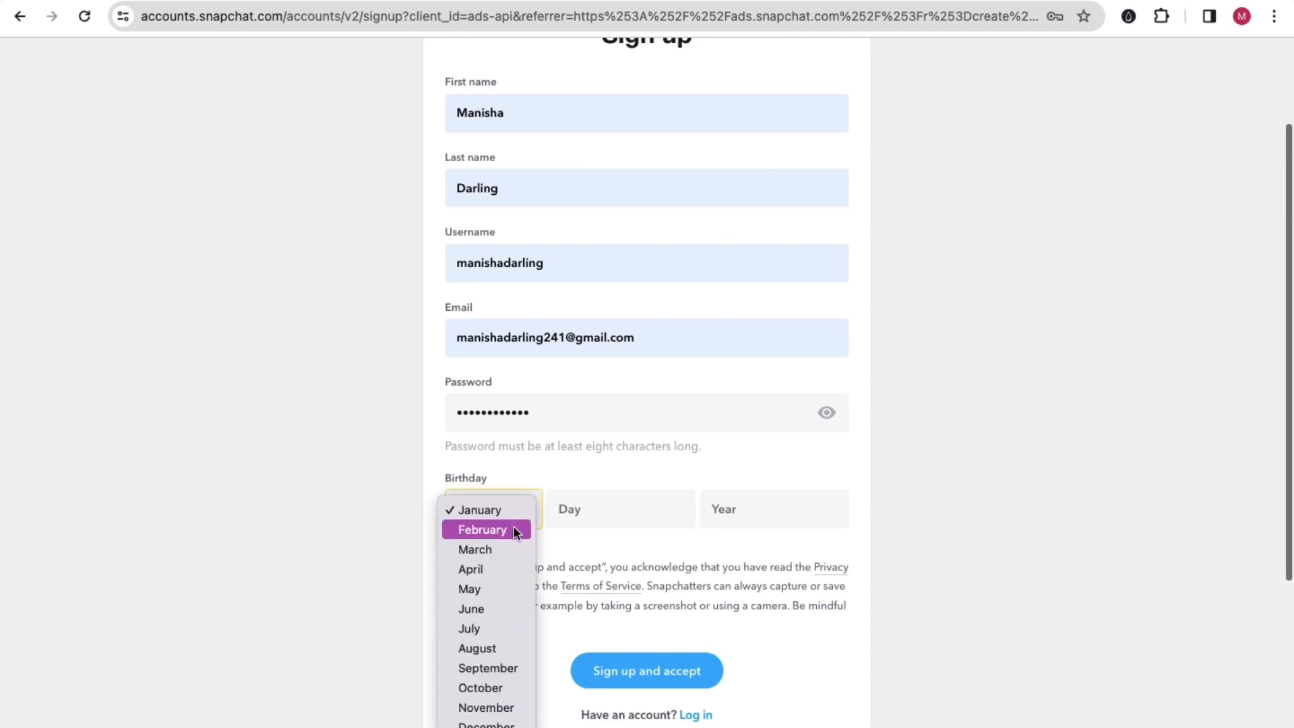
pyautogui.press('Return')
pyautogui.click(591, 510)
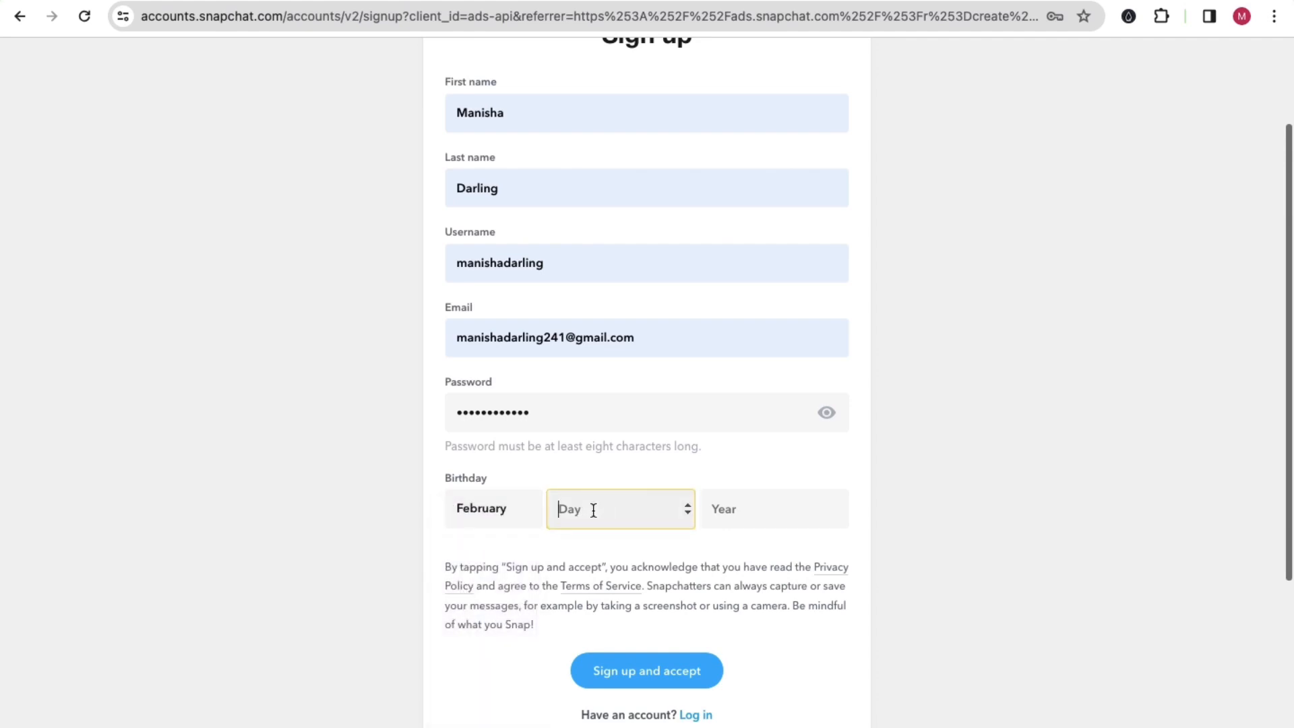
pyautogui.write('23')
pyautogui.click(710, 508)
pyautogui.write('2')
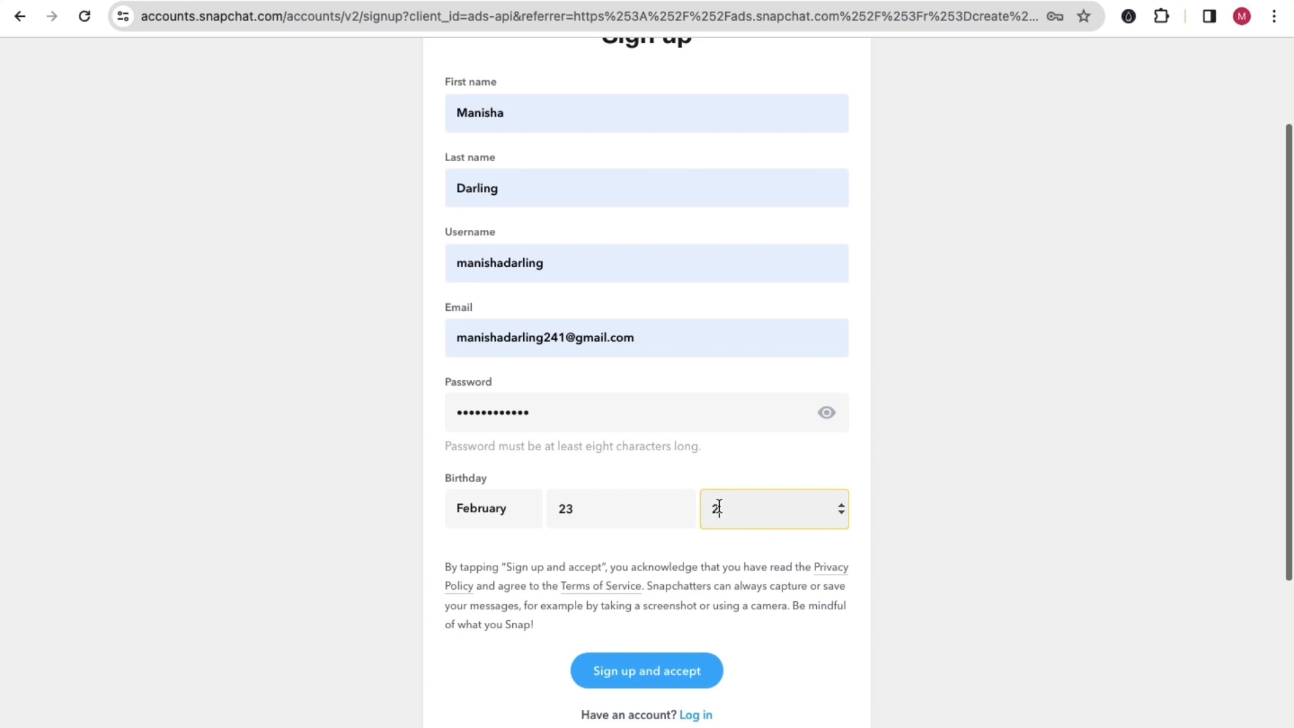
pyautogui.write('000')
# Step: Review the first name, last name, username and password fields filled in on the sign-up form
pyautogui.click(504, 412)
pyautogui.scroll(3, 504, 415)
pyautogui.scroll(-1, 504, 412)
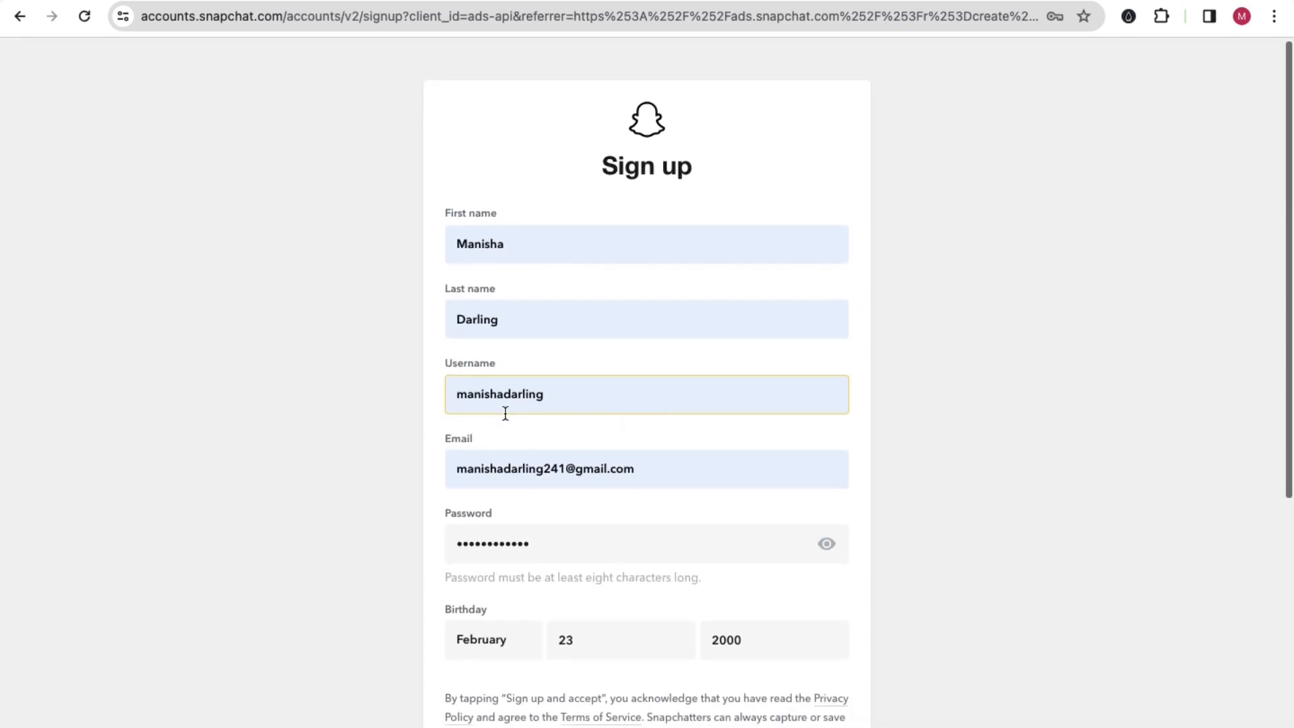
pyautogui.click(539, 381)
pyautogui.moveTo(539, 381); pyautogui.dragTo(439, 378)
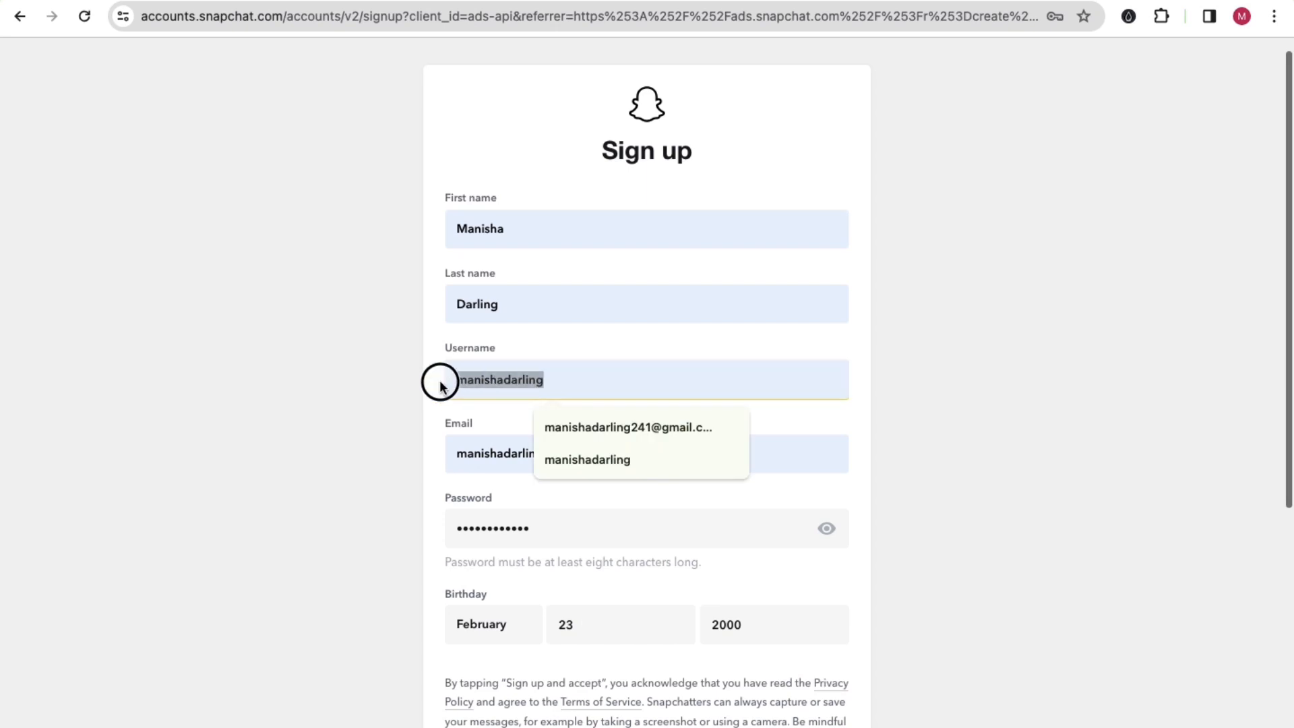
pyautogui.click(402, 387)
pyautogui.moveTo(505, 230); pyautogui.dragTo(445, 232)
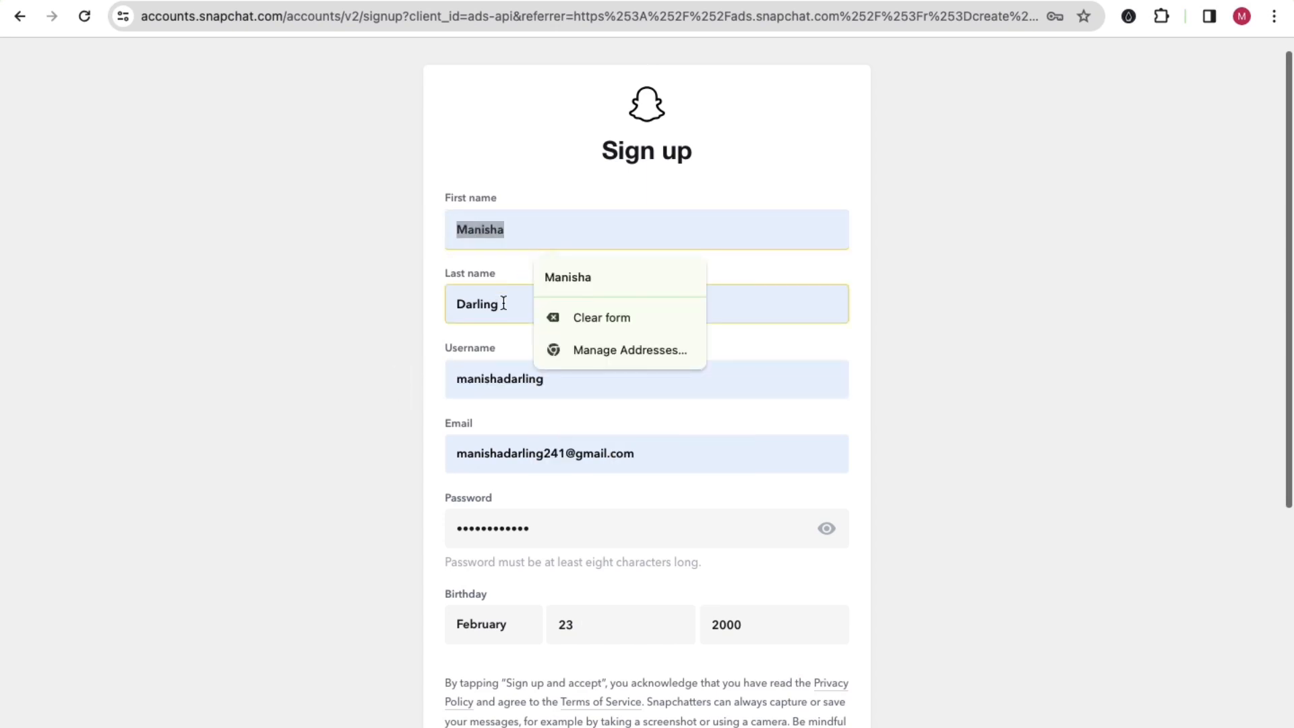
pyautogui.moveTo(502, 304); pyautogui.dragTo(434, 300)
pyautogui.click(353, 334)
pyautogui.scroll(-3, 700, 420)
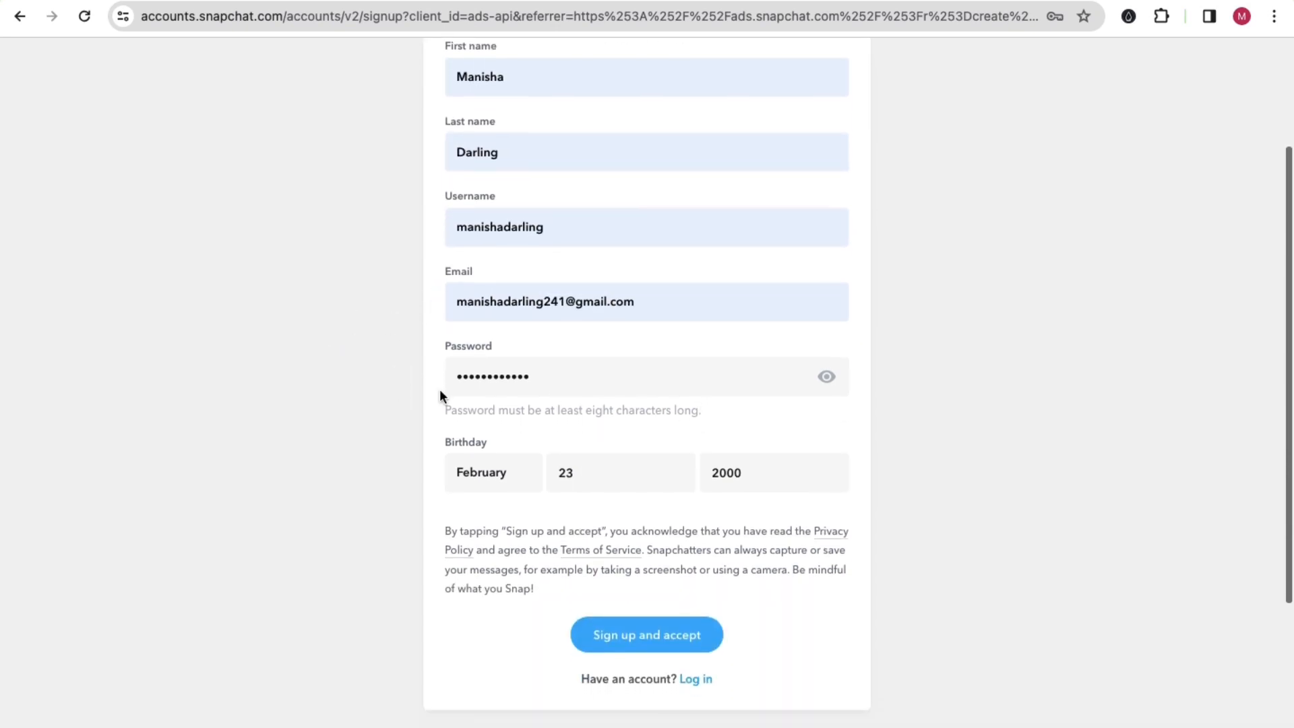
# Step: Submit the sign-up form, start the verification puzzle and rotate the chair holding the box to match the hand's direction
pyautogui.click(662, 643)
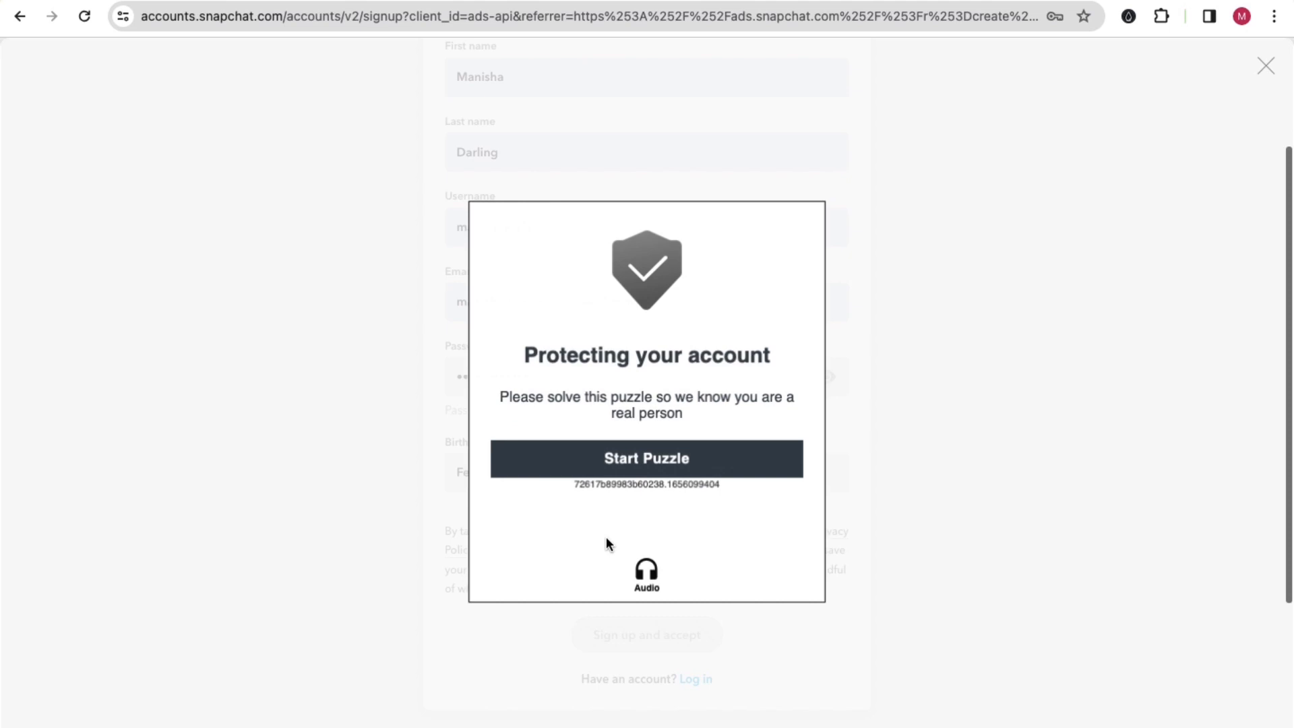
pyautogui.click(660, 465)
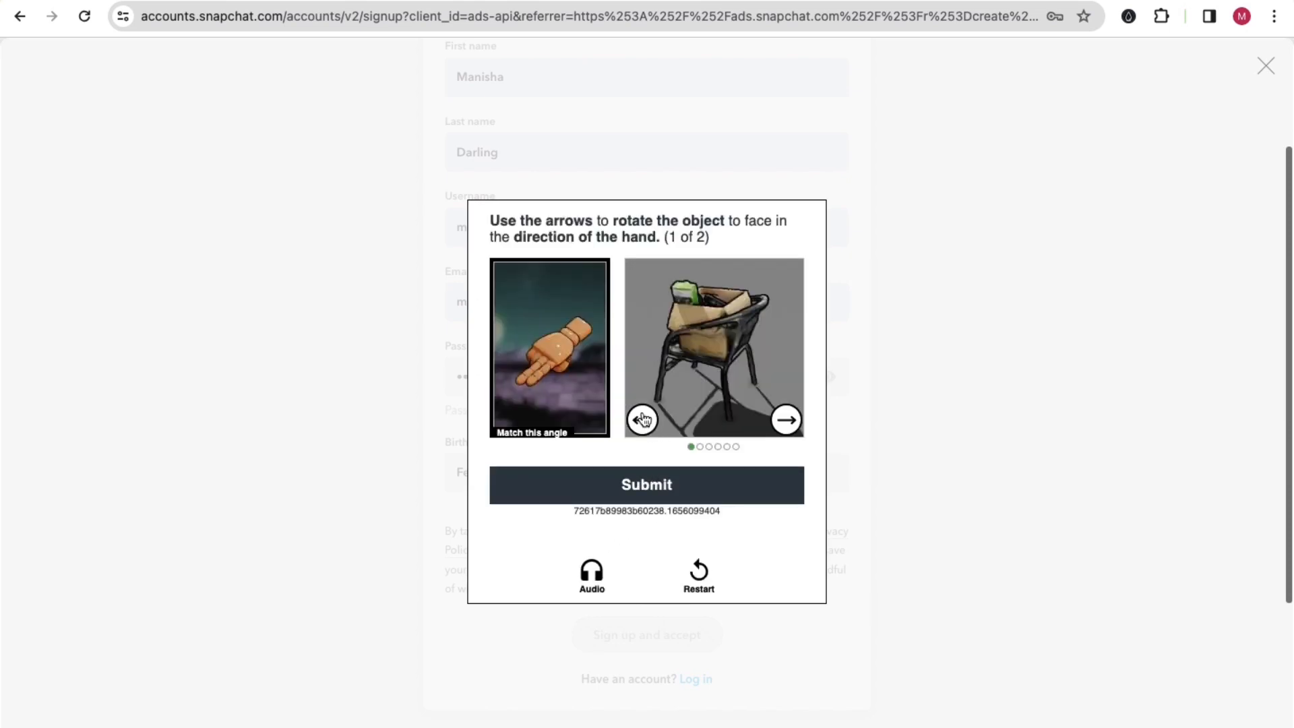
pyautogui.click(642, 419)
pyautogui.click(642, 419)
pyautogui.click(642, 419)
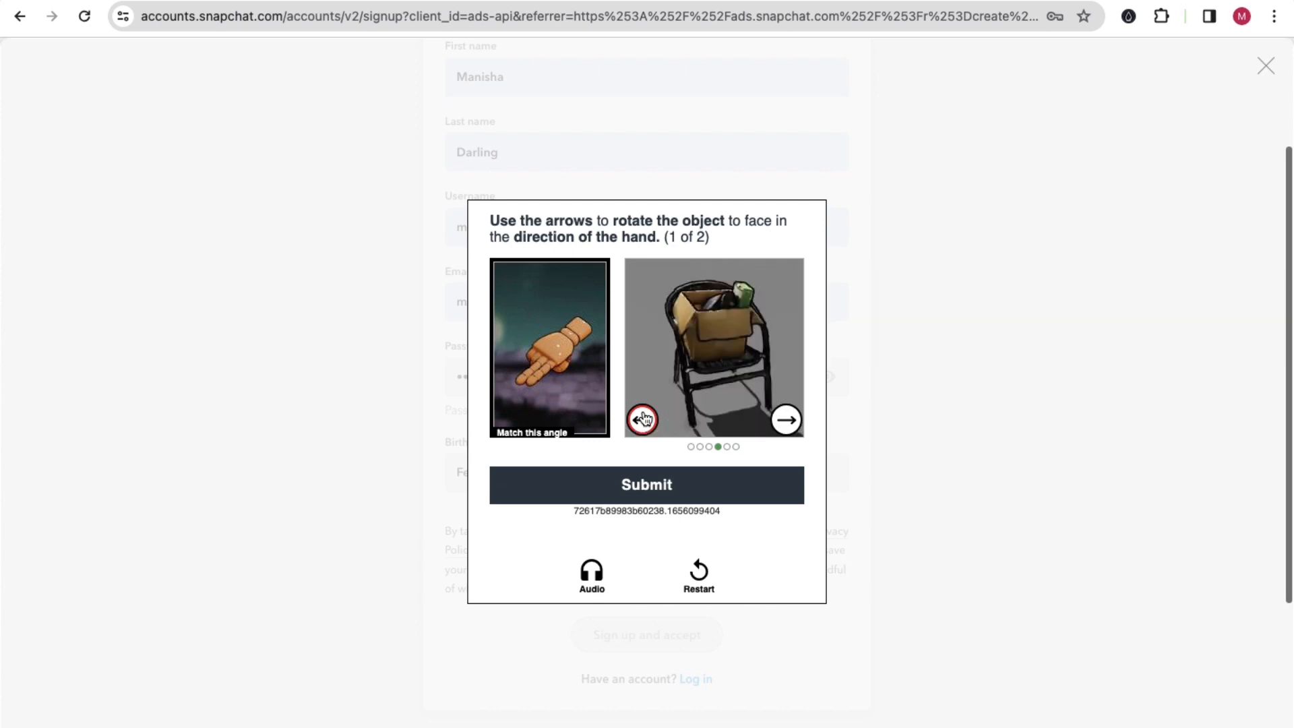
pyautogui.click(643, 419)
pyautogui.click(643, 419)
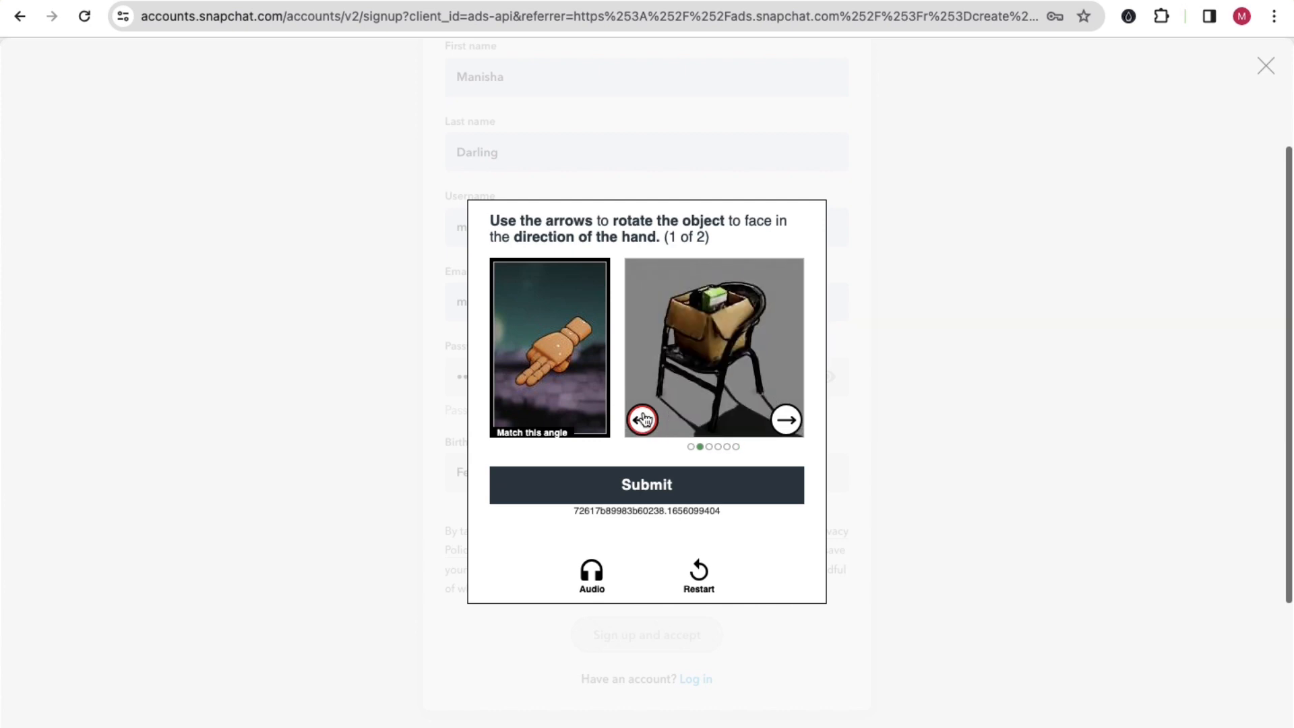
pyautogui.click(651, 495)
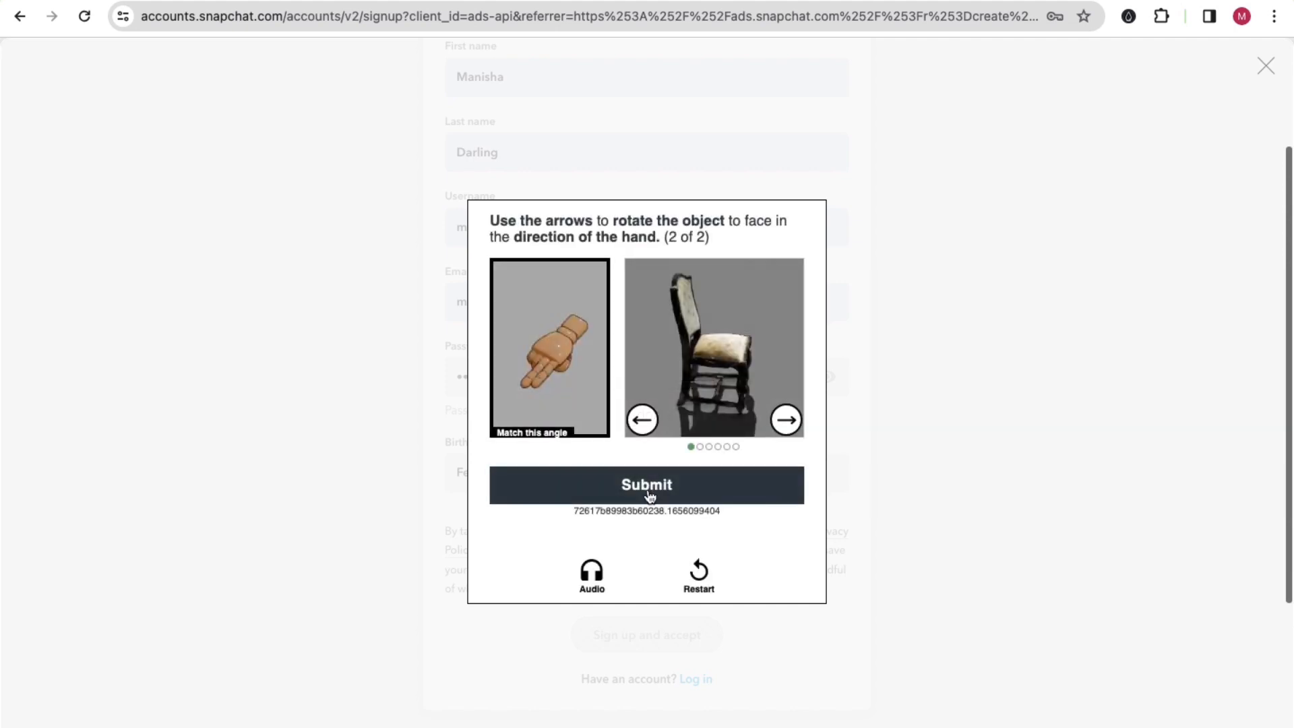
# Step: Rotate the upholstered chair in the second puzzle to match the hand's direction and try to submit the sign-up form
pyautogui.click(642, 420)
pyautogui.click(642, 420)
pyautogui.click(642, 419)
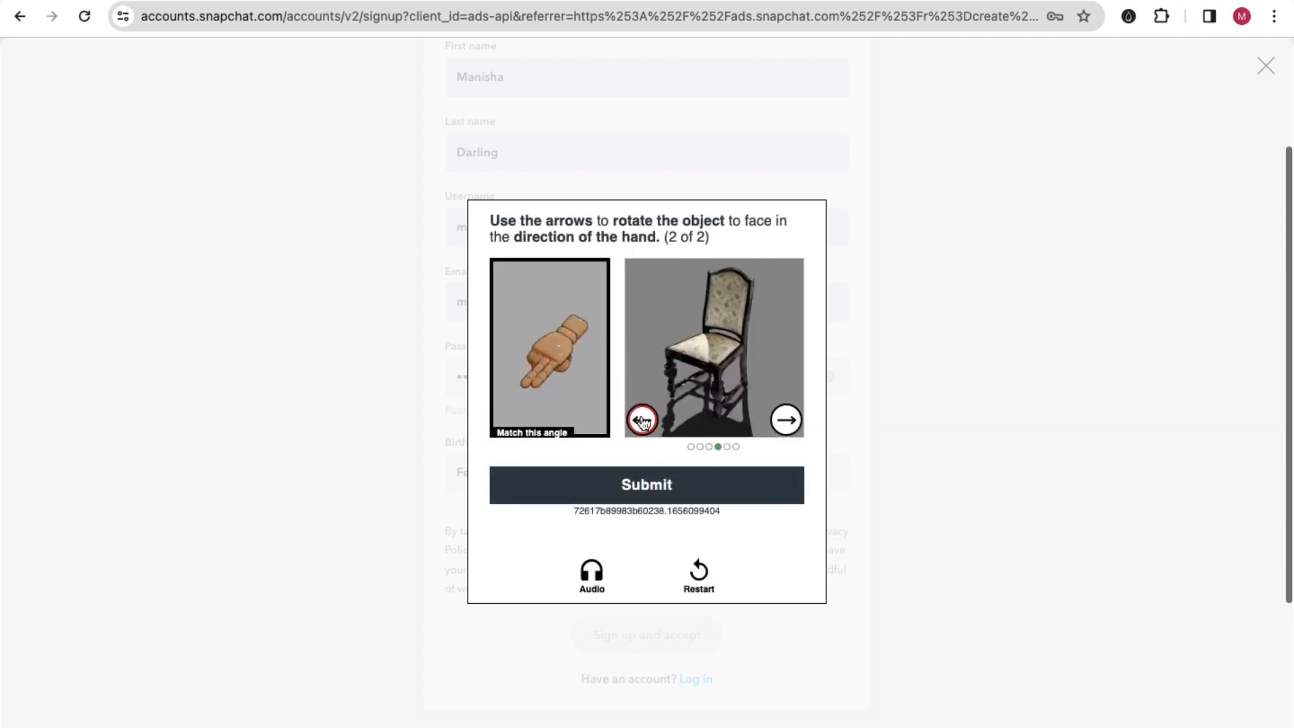
pyautogui.click(645, 491)
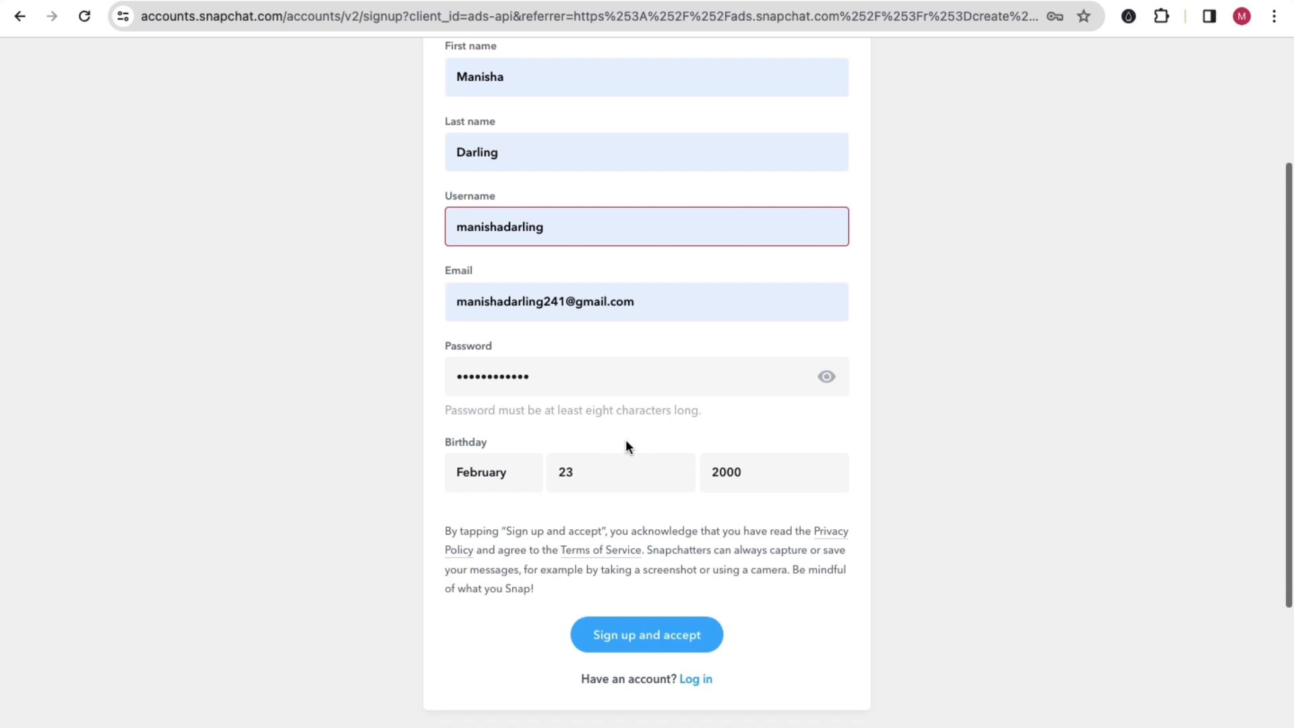
pyautogui.click(641, 632)
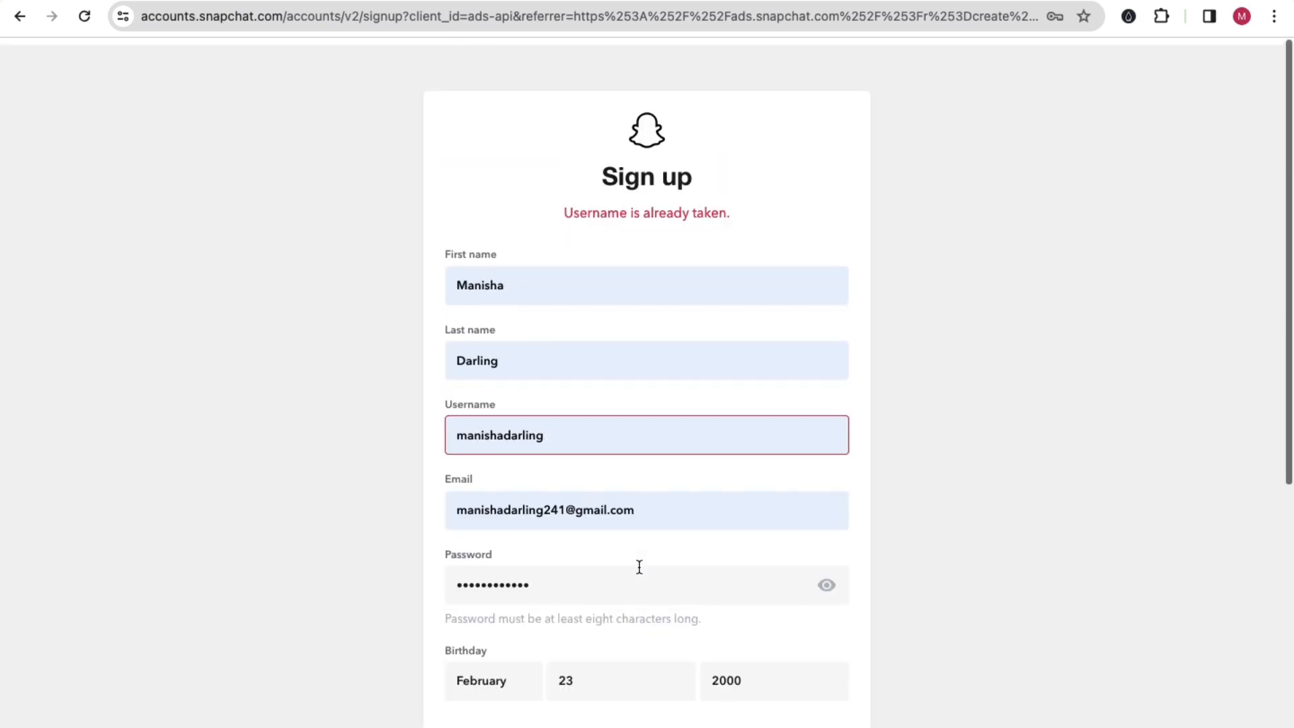
# Step: Replace the taken username with a variant of at most 15 characters by dropping its final letter
pyautogui.click(572, 427)
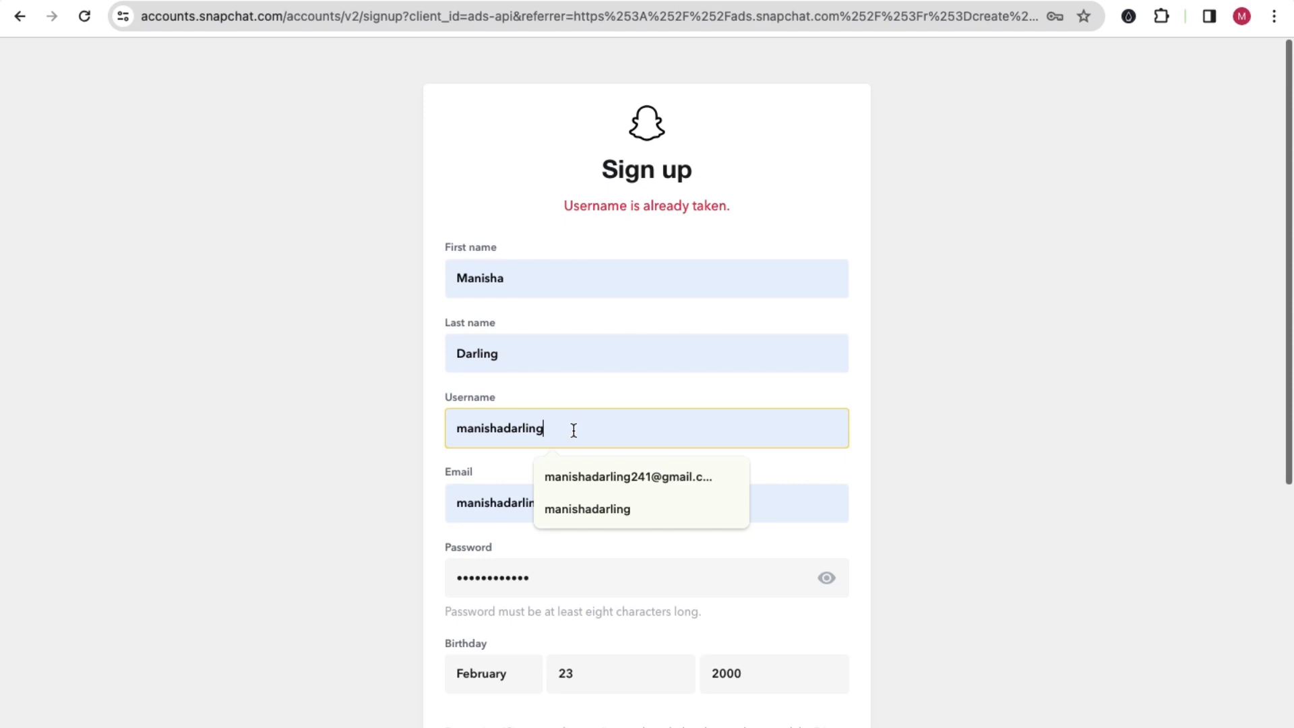
pyautogui.write('23')
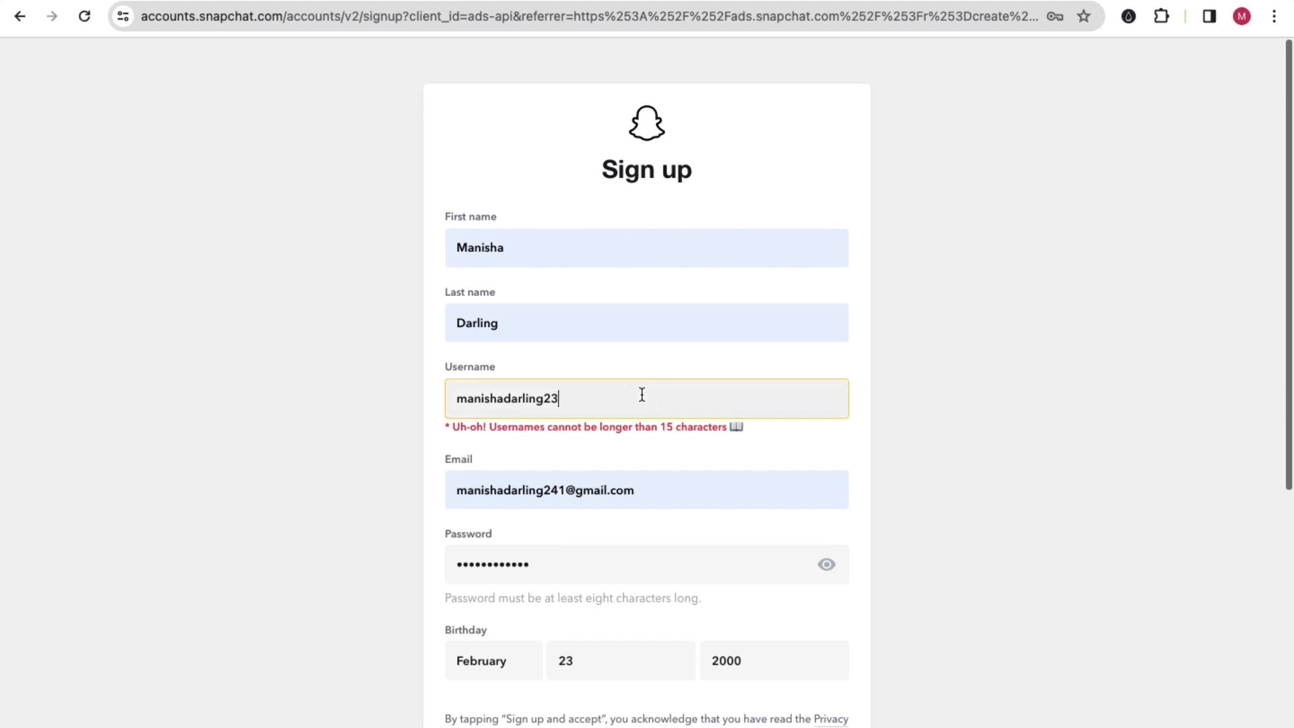
pyautogui.press('BackSpace')
pyautogui.press('BackSpace')
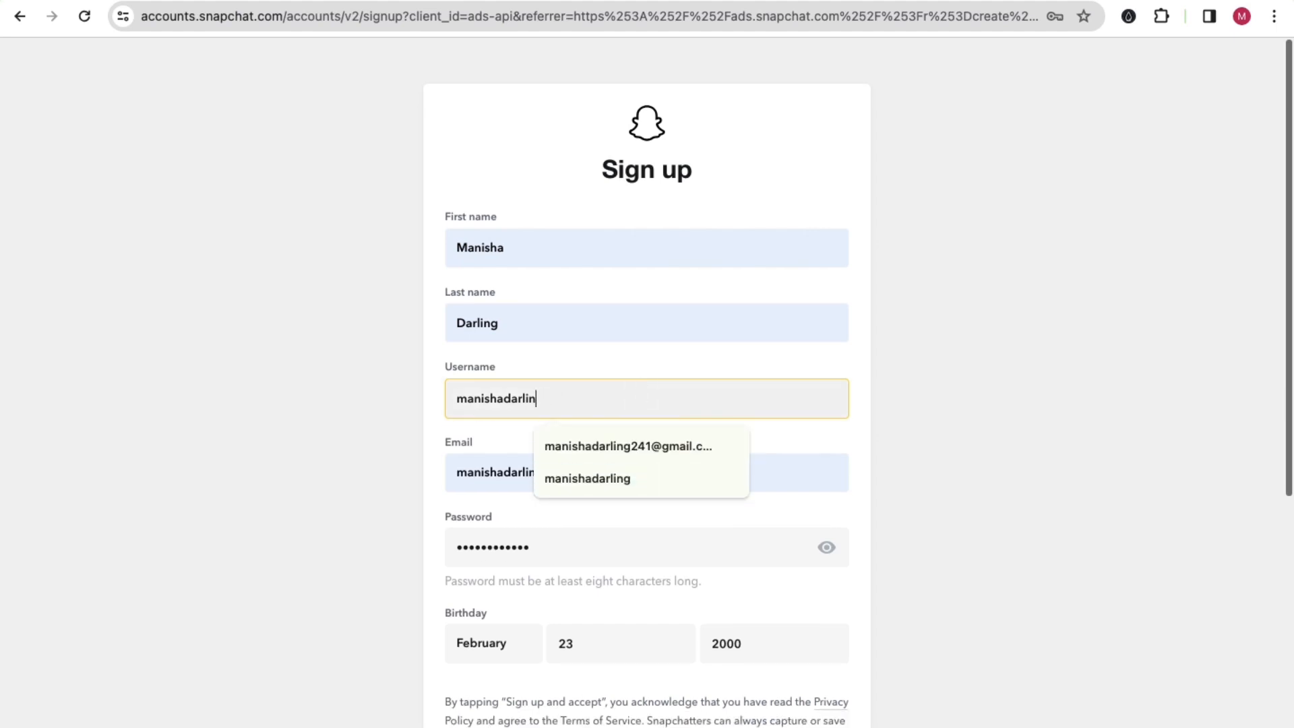
pyautogui.click(337, 424)
pyautogui.scroll(-5, 669, 372)
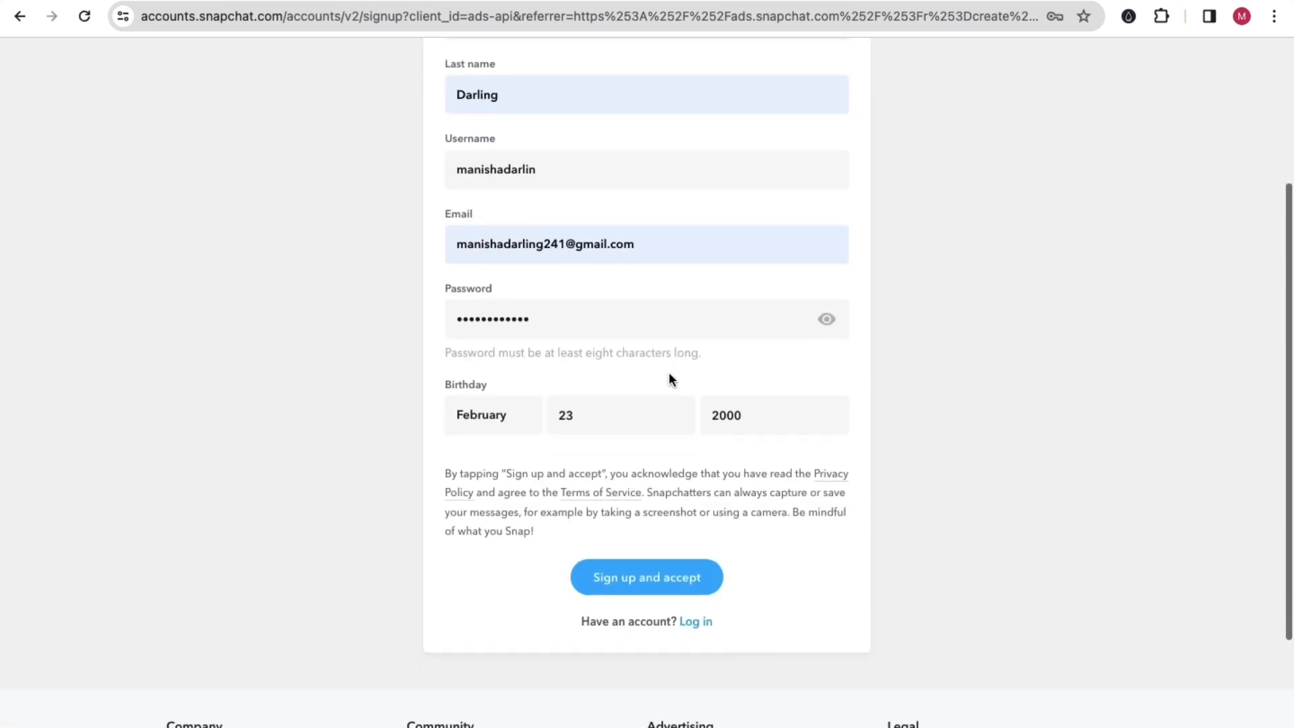
# Step: Submit the sign-up form with the boot puzzle rotated toward the hand, and save the new login in the browser
pyautogui.click(667, 577)
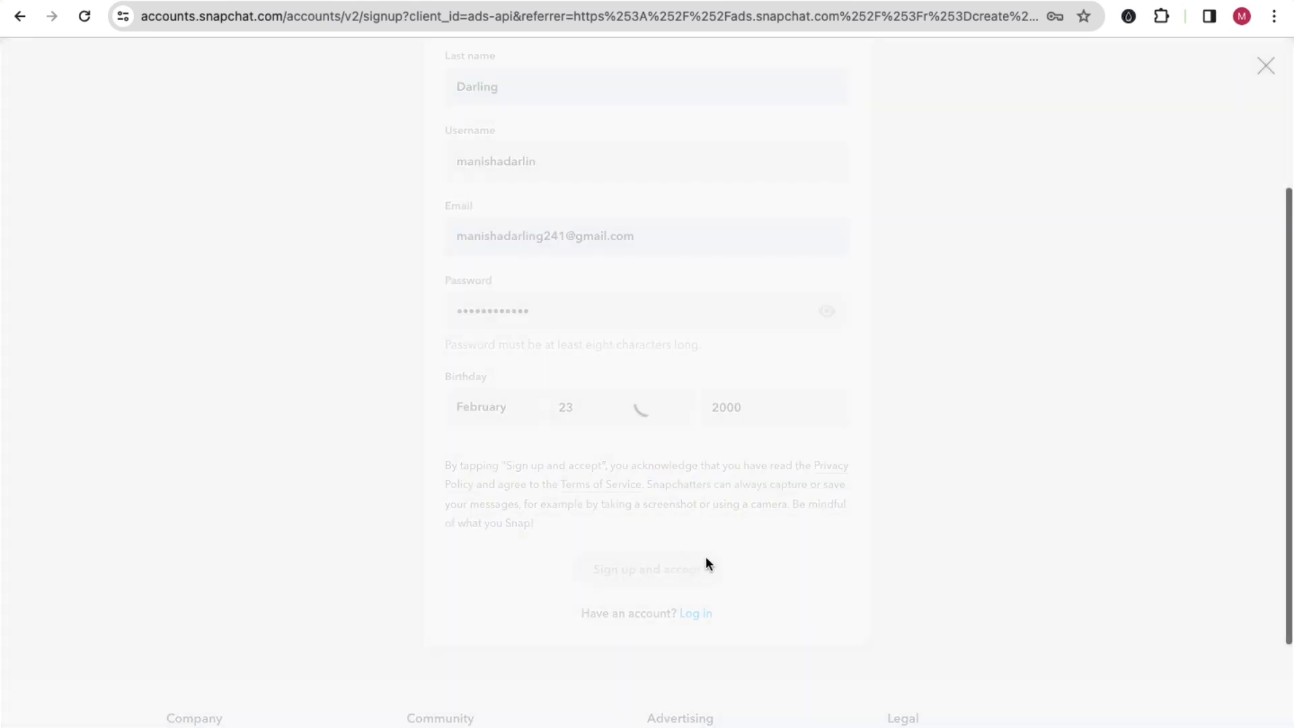
pyautogui.click(658, 461)
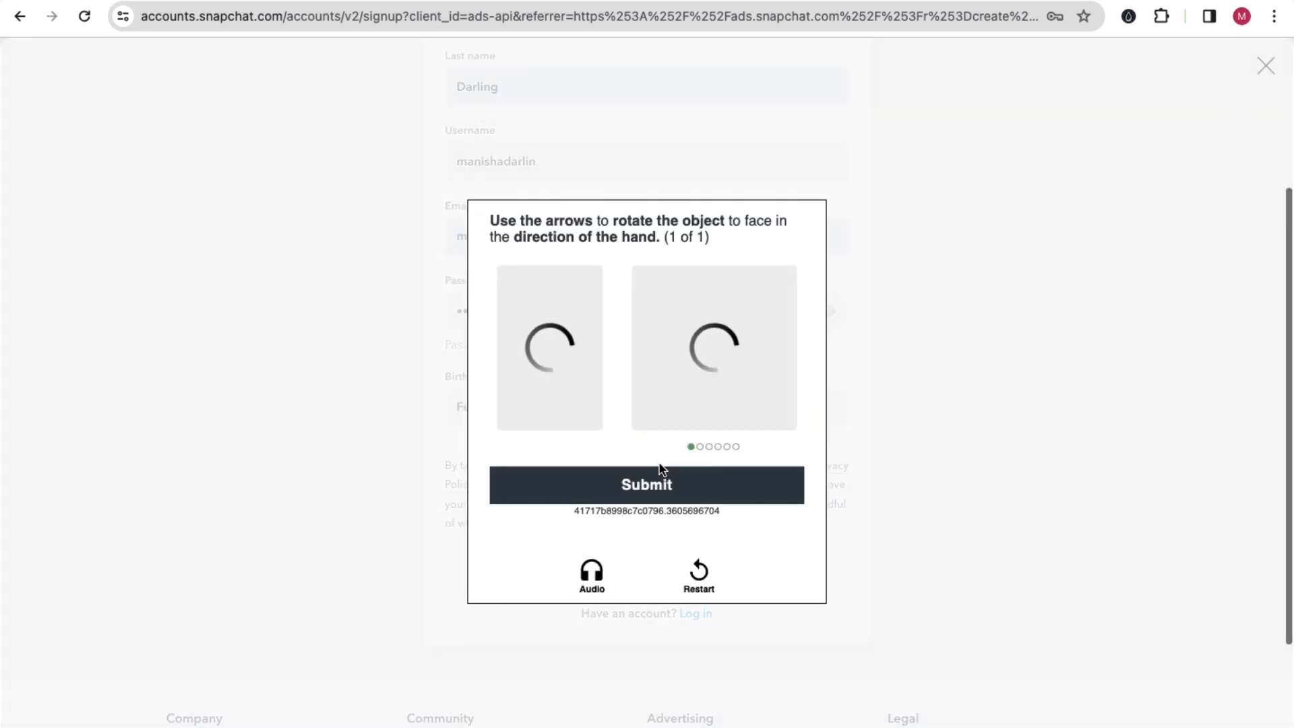
pyautogui.click(642, 421)
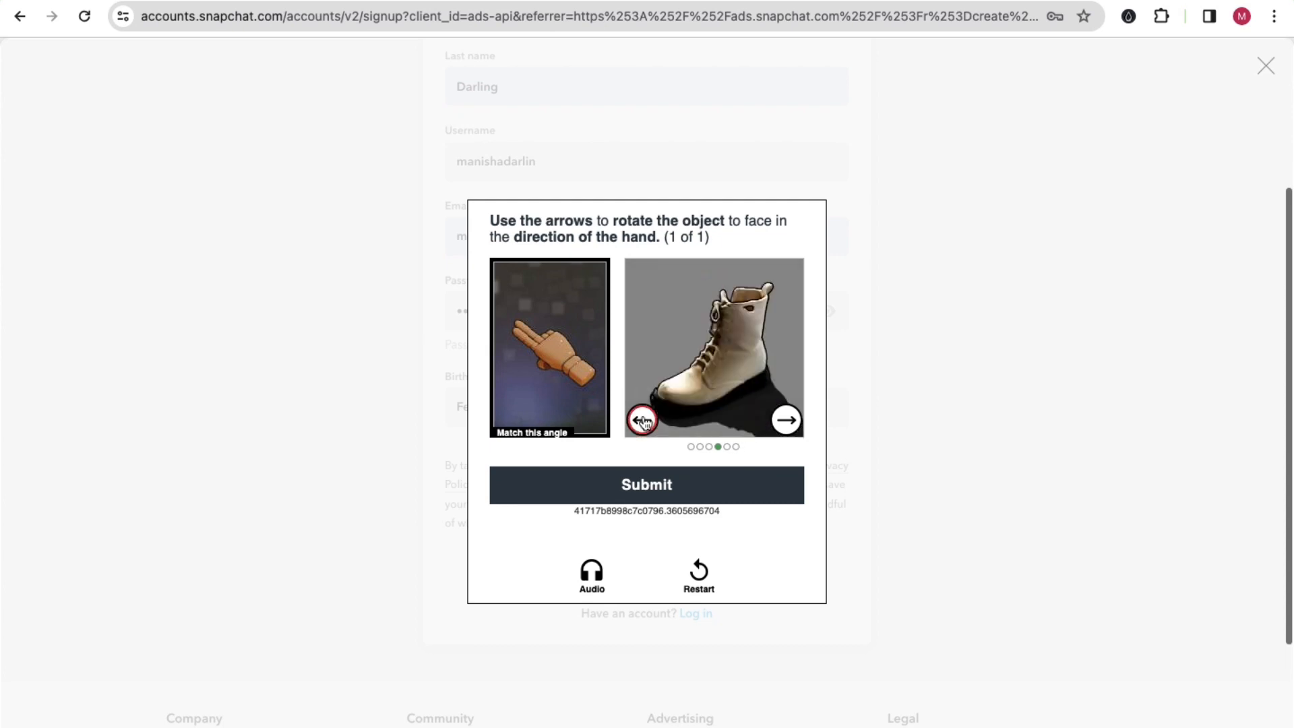
pyautogui.click(781, 422)
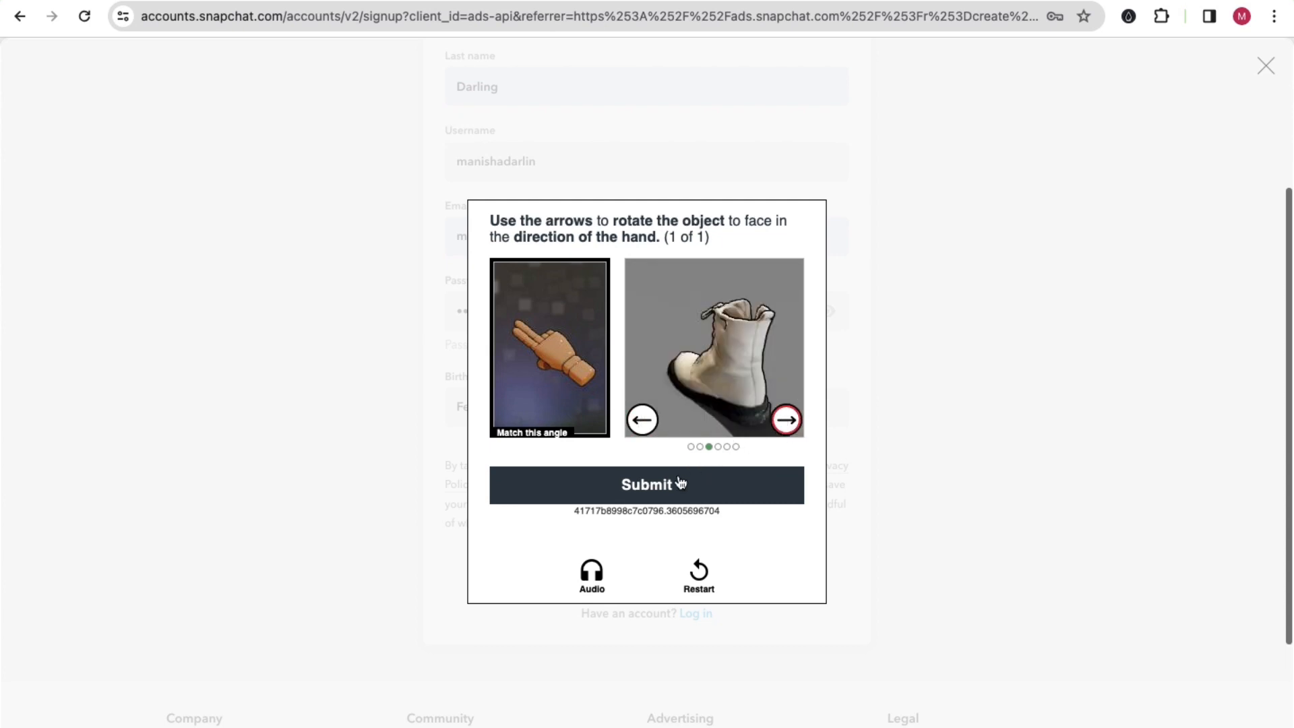
pyautogui.click(677, 481)
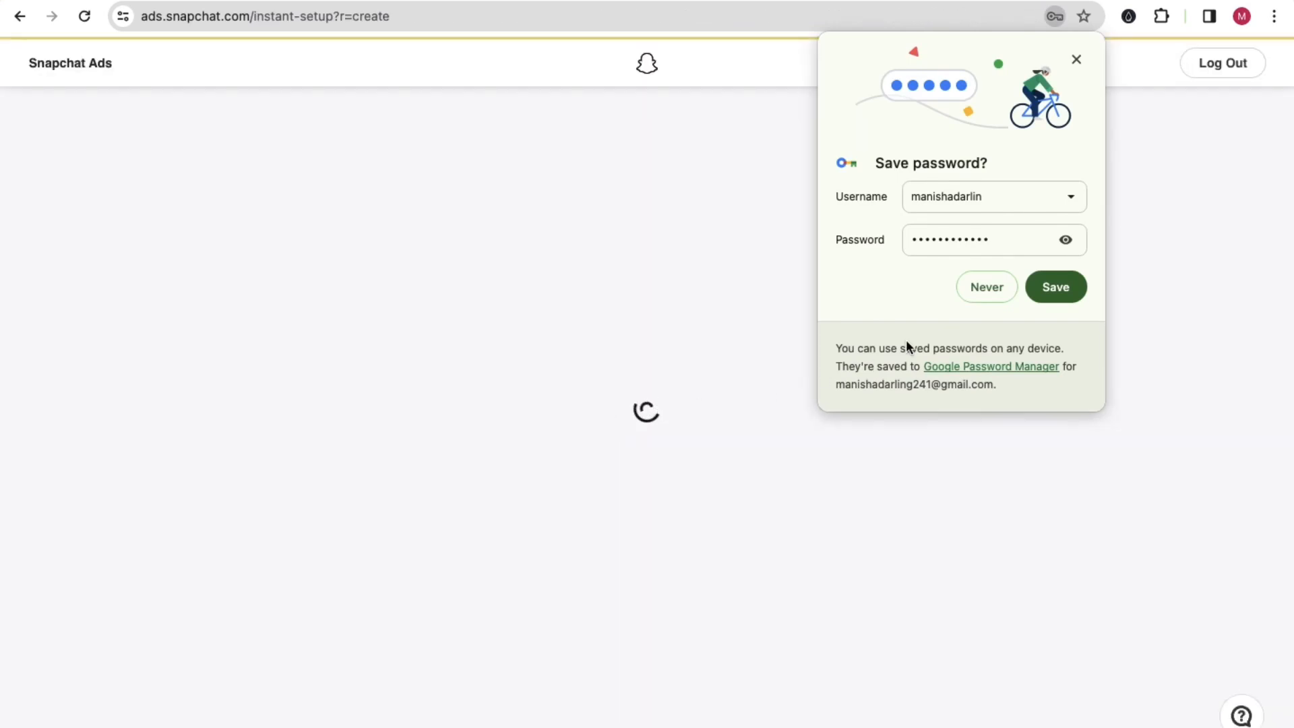
pyautogui.click(1038, 289)
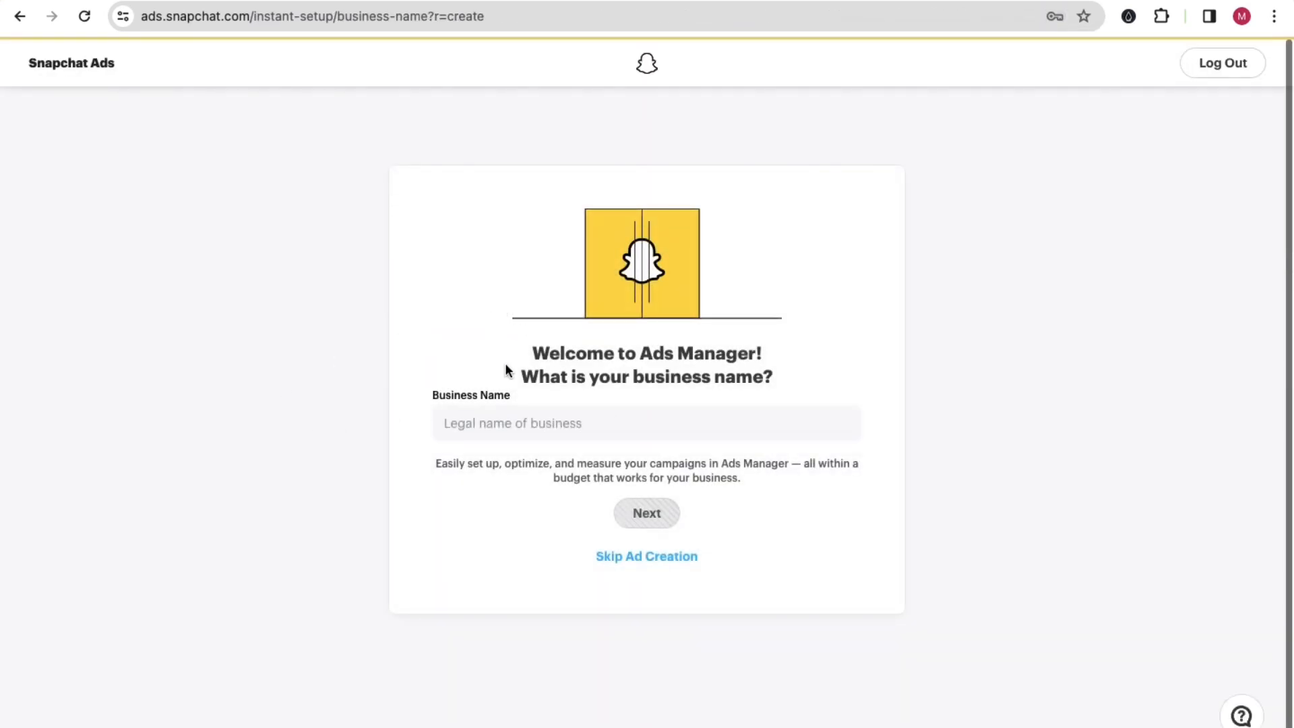
# Step: Enter the business name on the Ads Manager welcome page and skip ad creation
pyautogui.click(550, 424)
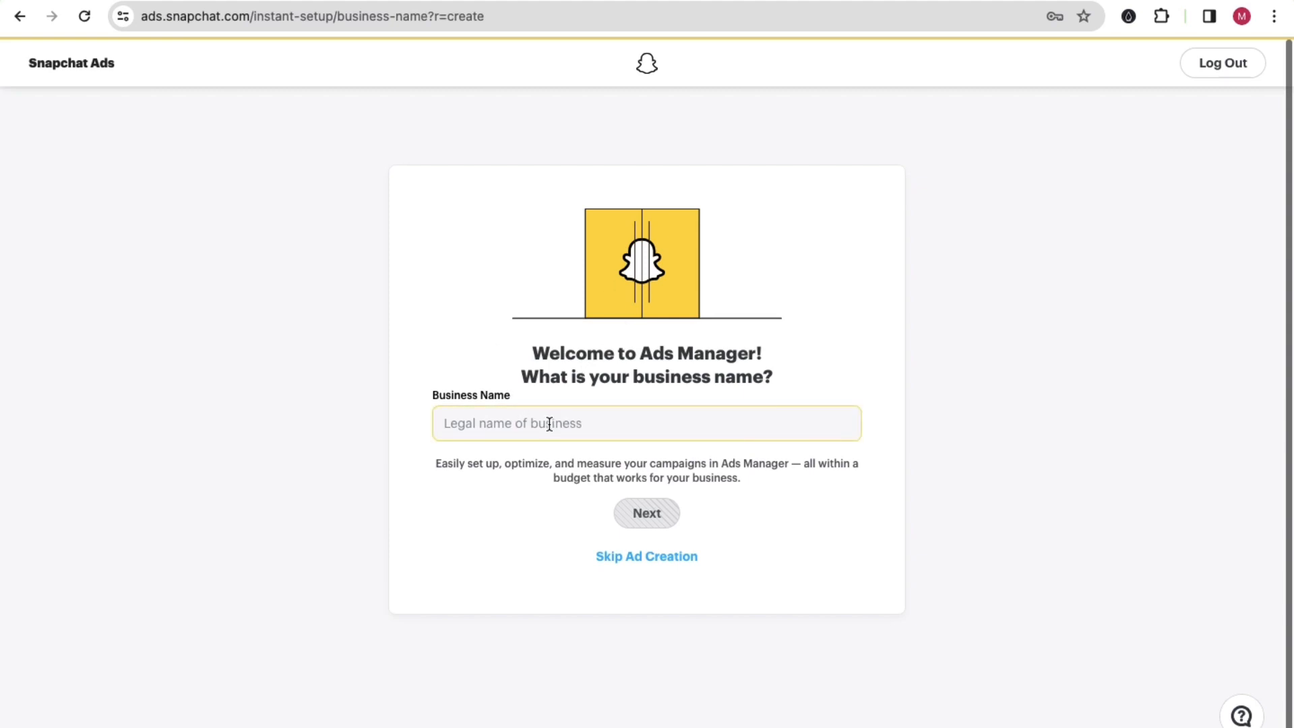
pyautogui.click(549, 424)
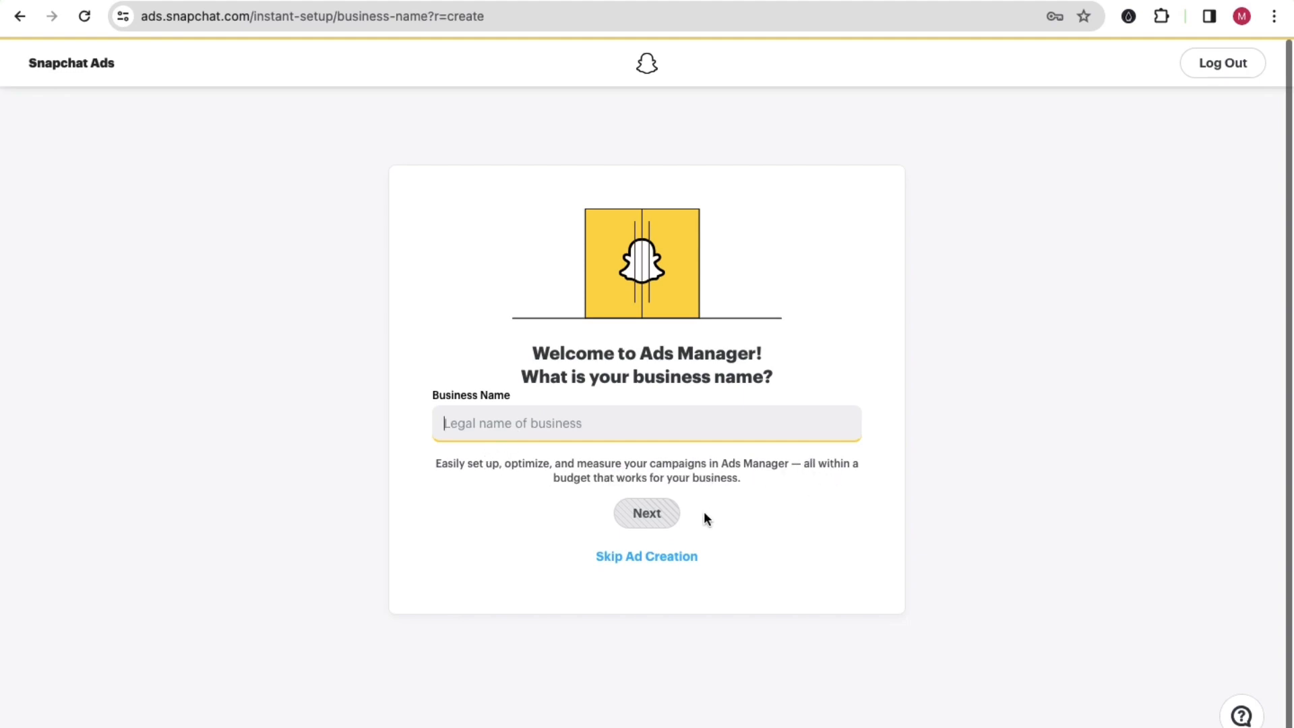
pyautogui.moveTo(564, 481); pyautogui.dragTo(605, 479)
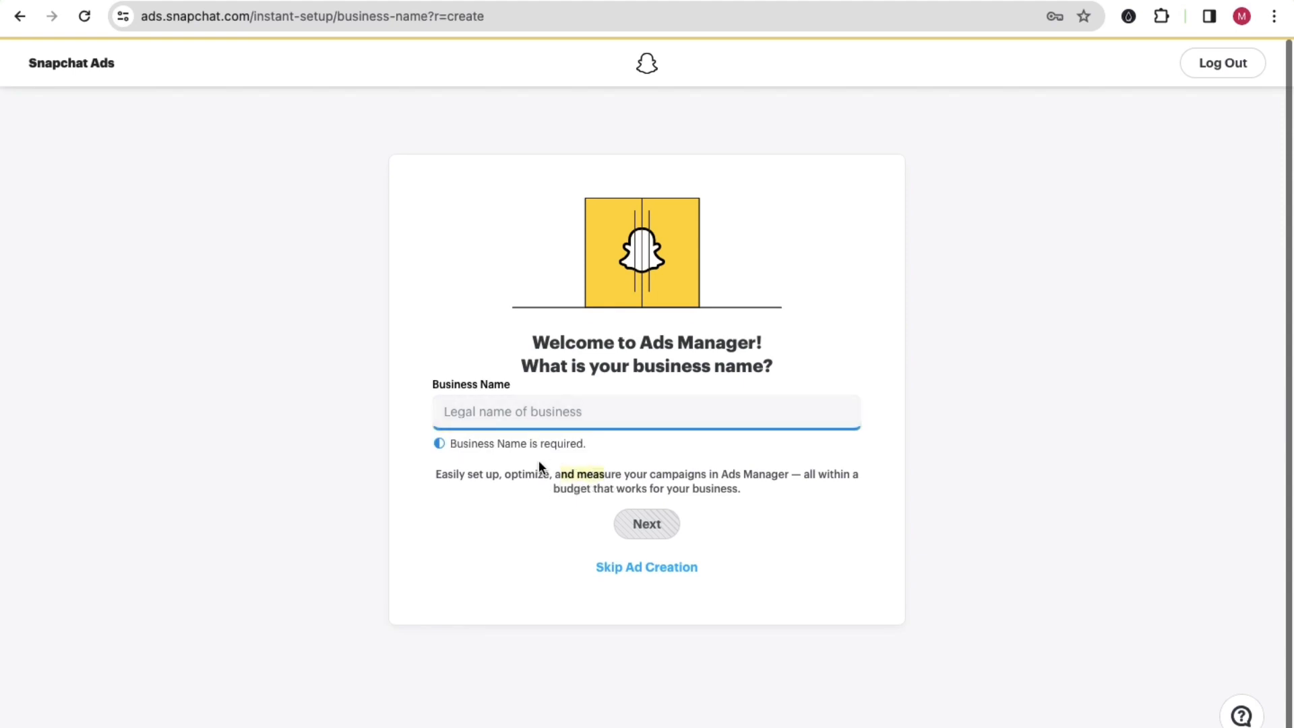
pyautogui.click(513, 412)
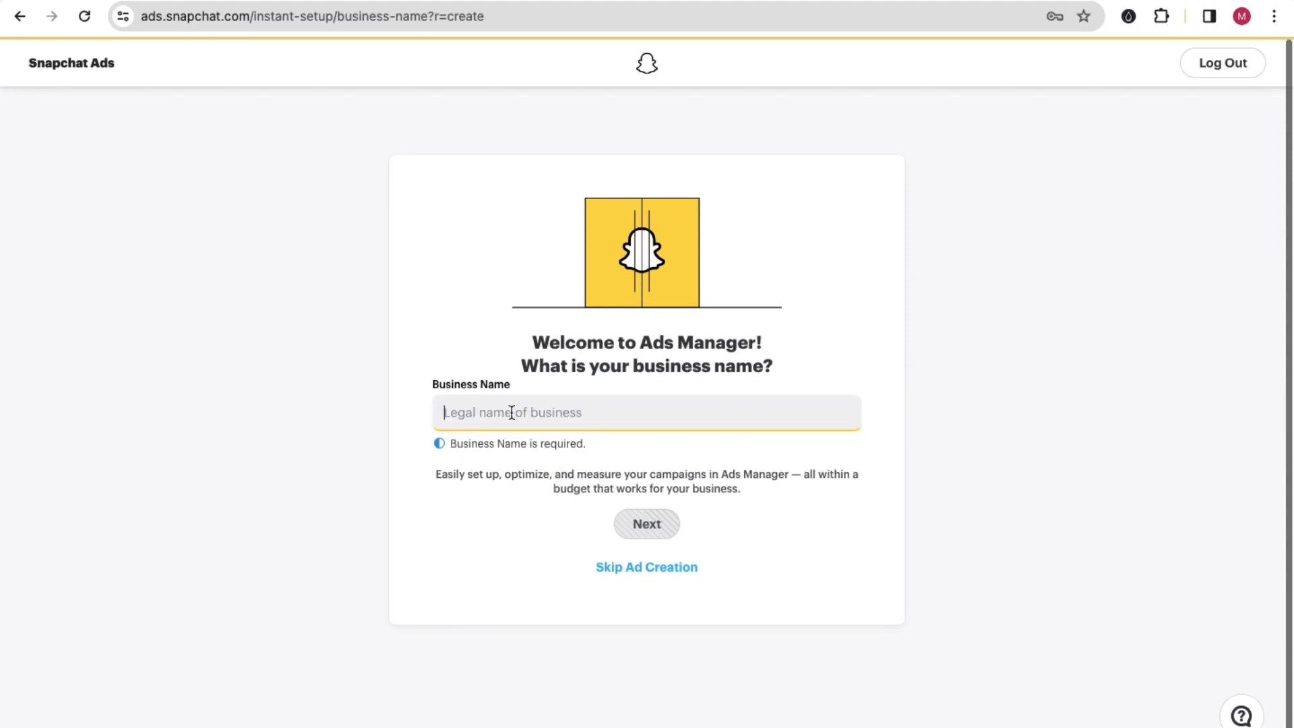
pyautogui.write('manishadar')
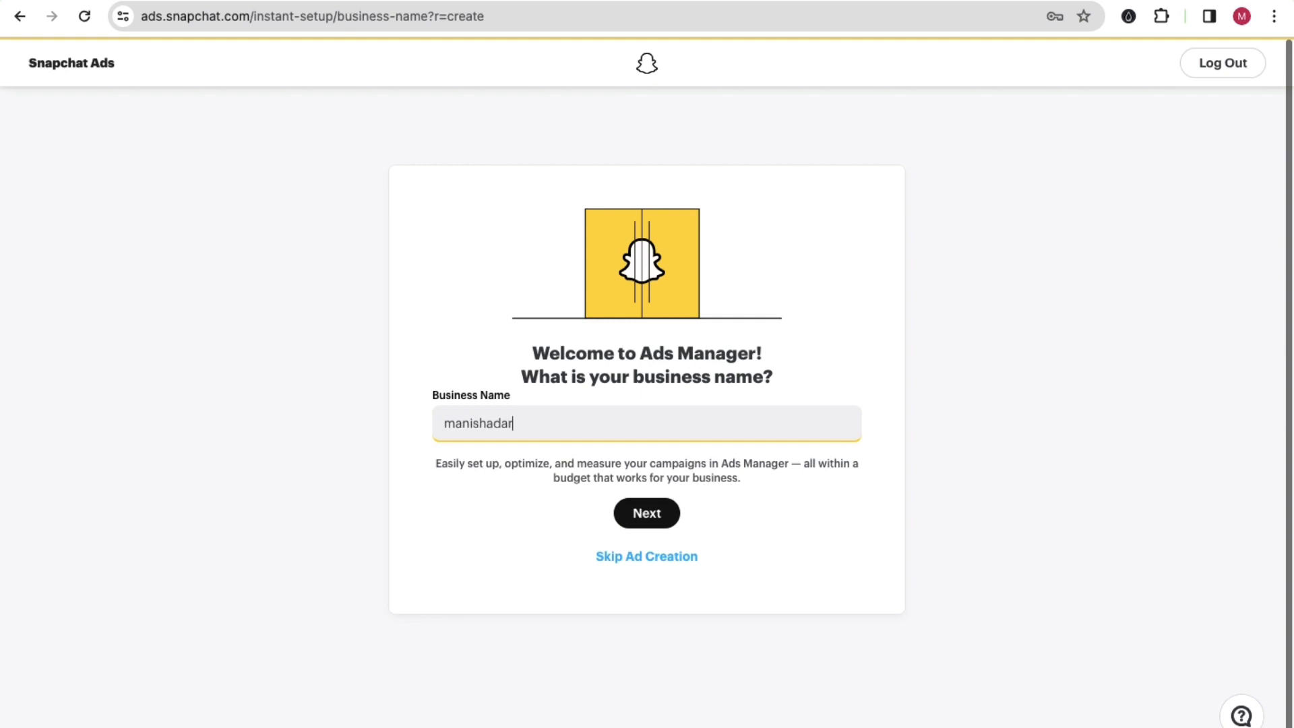
pyautogui.write('ling')
pyautogui.click(334, 495)
pyautogui.click(641, 524)
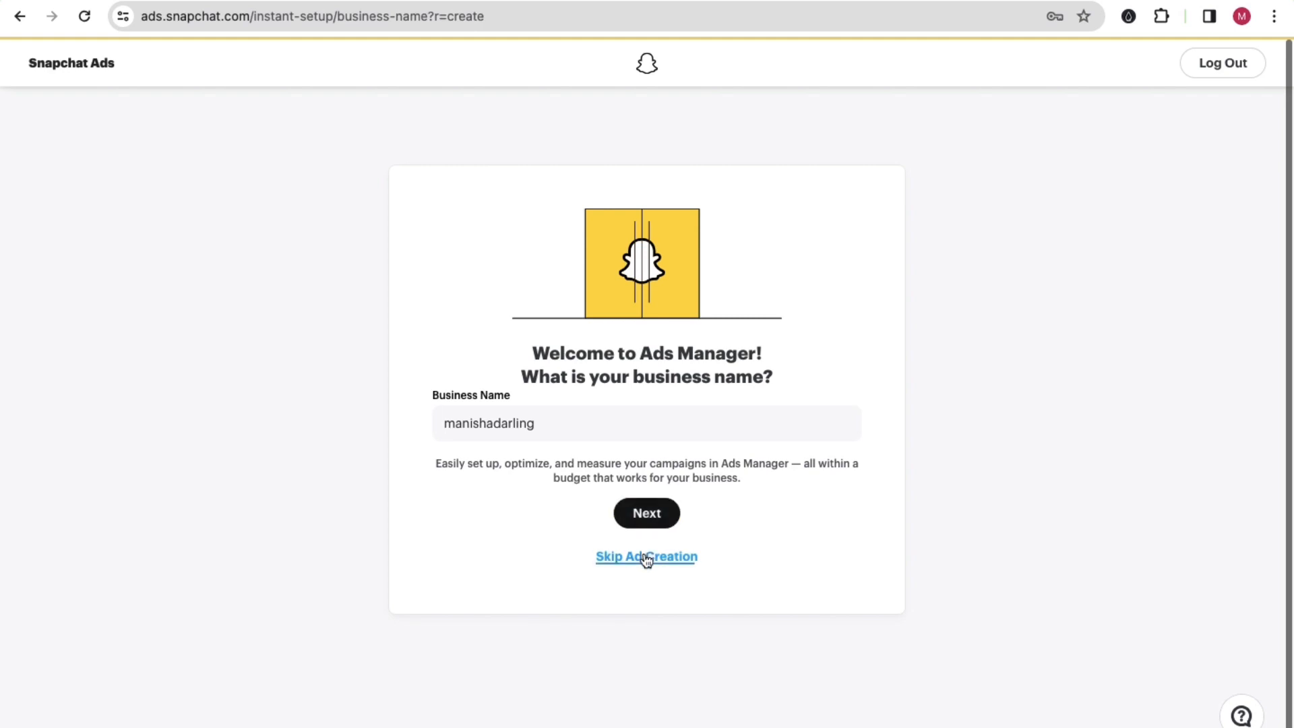
pyautogui.click(646, 557)
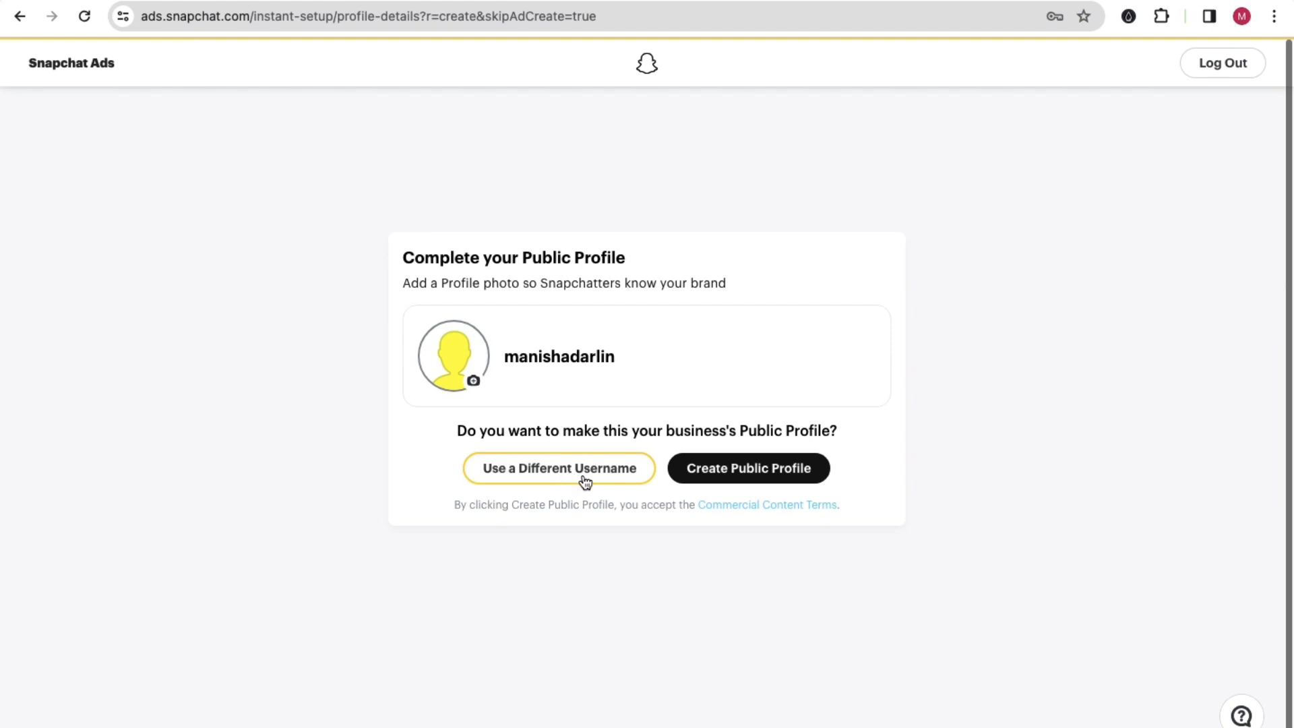
# Step: Upload the picture of the cartoon boy in a black-and-white hoodie as the public profile's photo
pyautogui.click(475, 382)
pyautogui.click(632, 395)
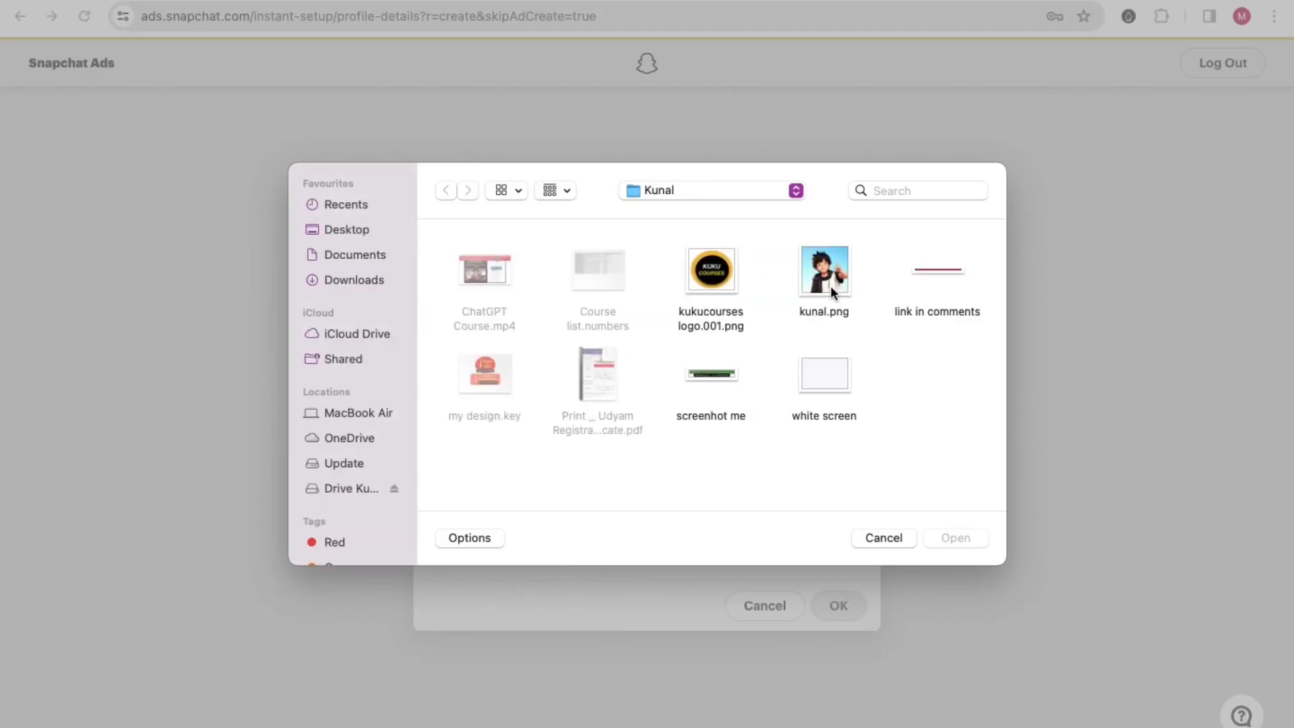
pyautogui.doubleClick(830, 286)
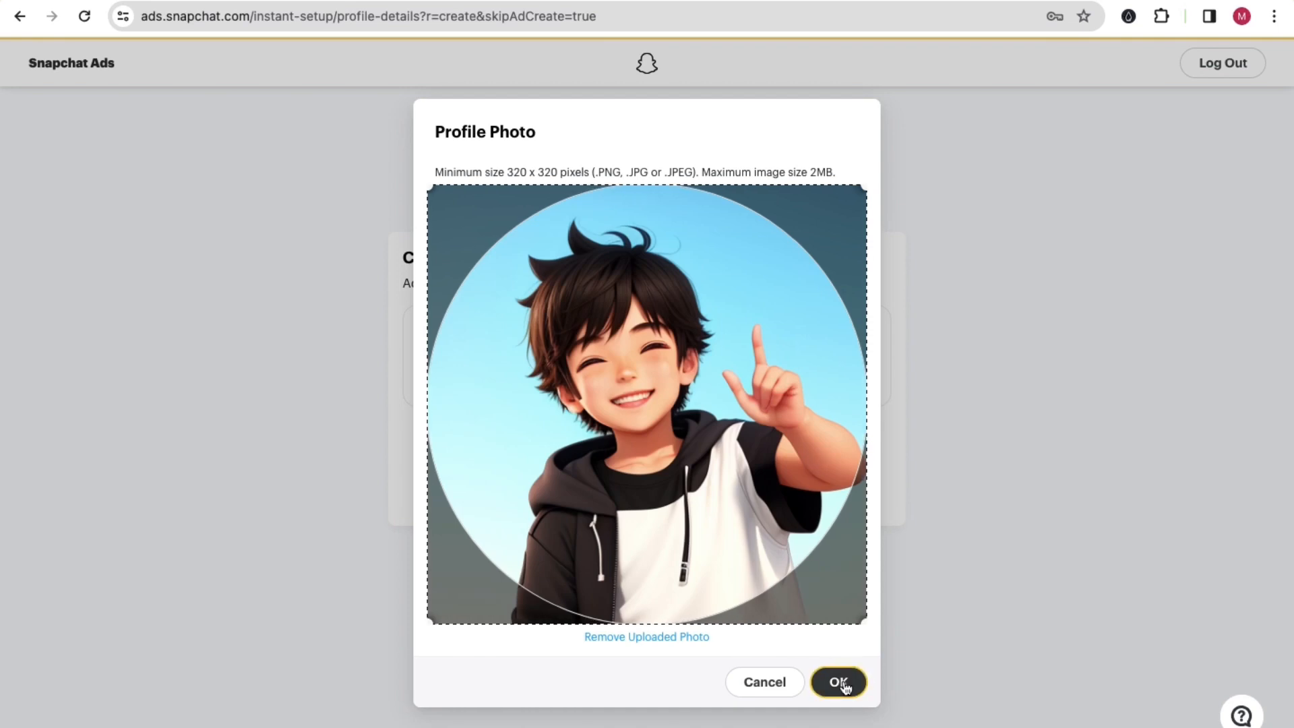
pyautogui.click(839, 683)
# Step: Create the business's public profile with the current username and look over its profile details page
pyautogui.click(728, 476)
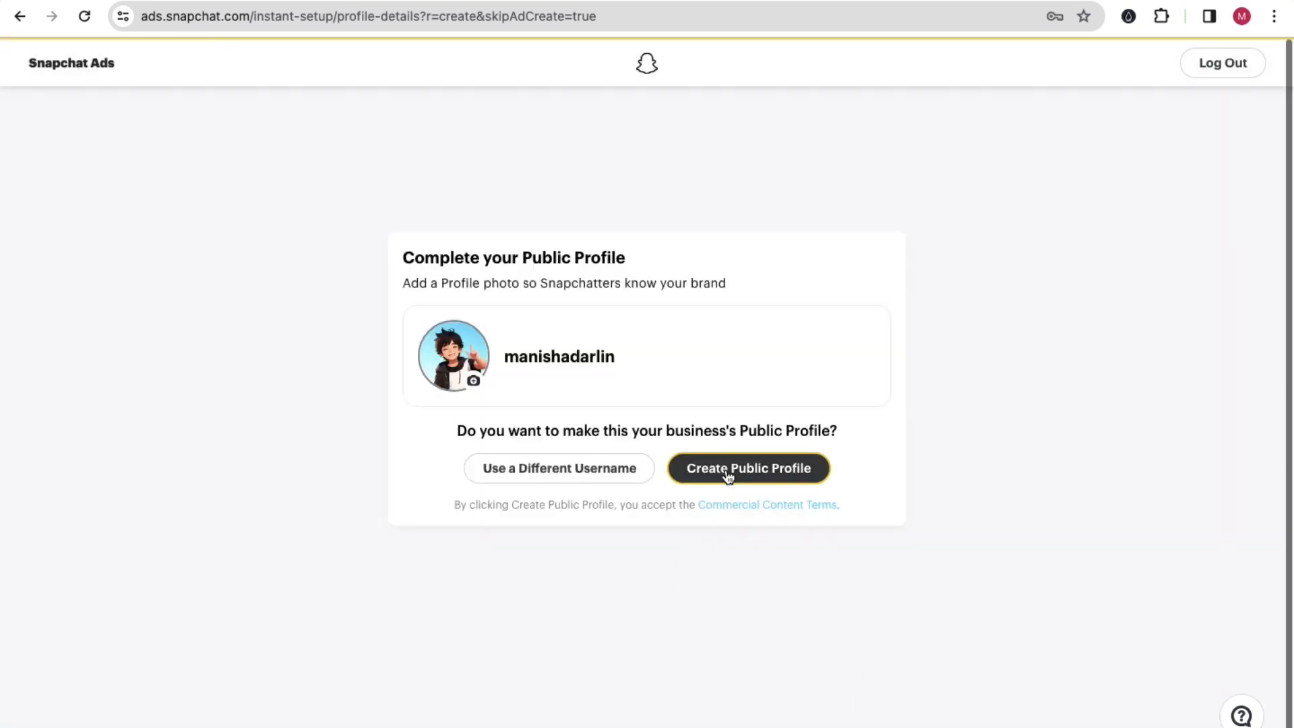
pyautogui.click(728, 476)
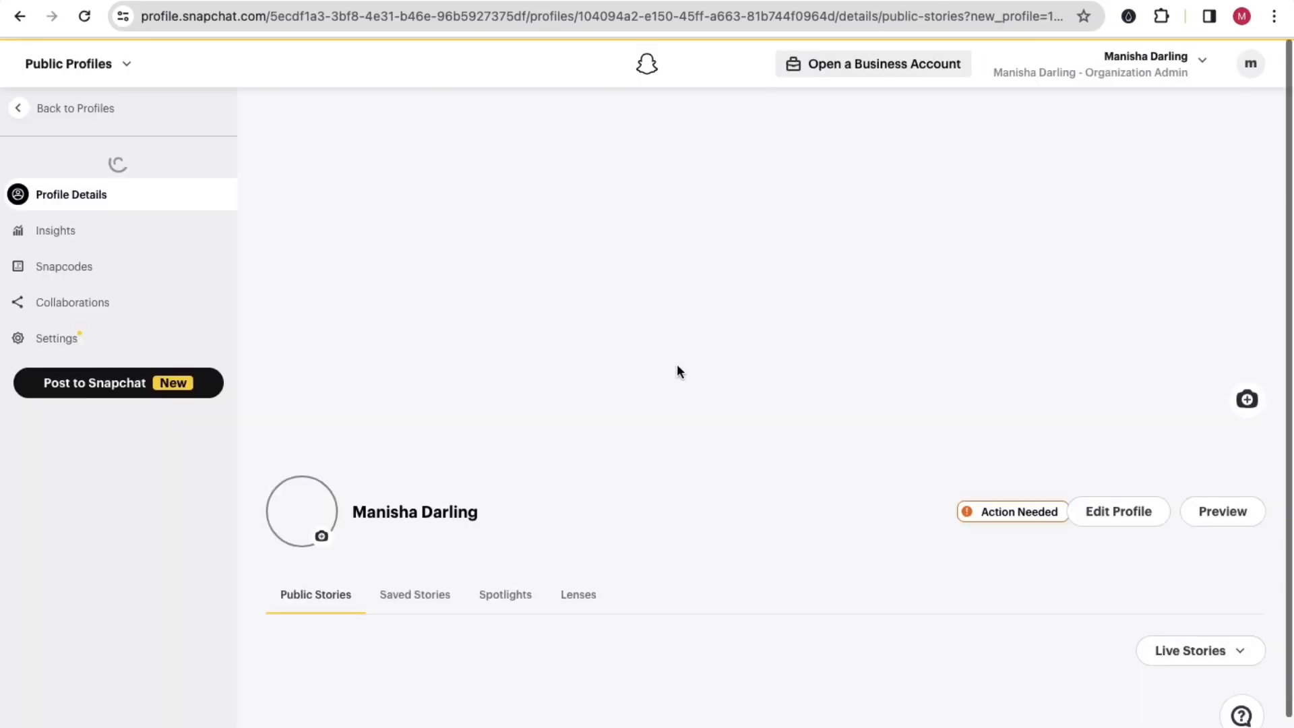
pyautogui.scroll(-4, 761, 518)
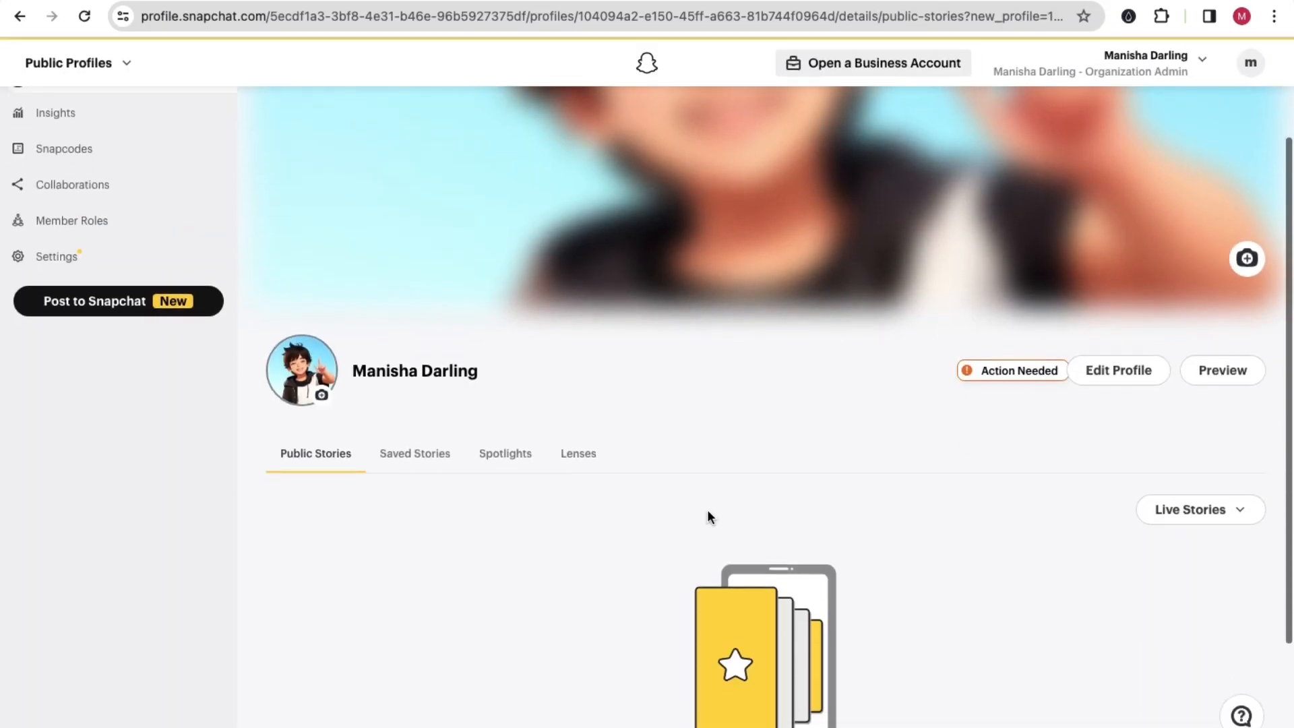
pyautogui.scroll(4, 629, 497)
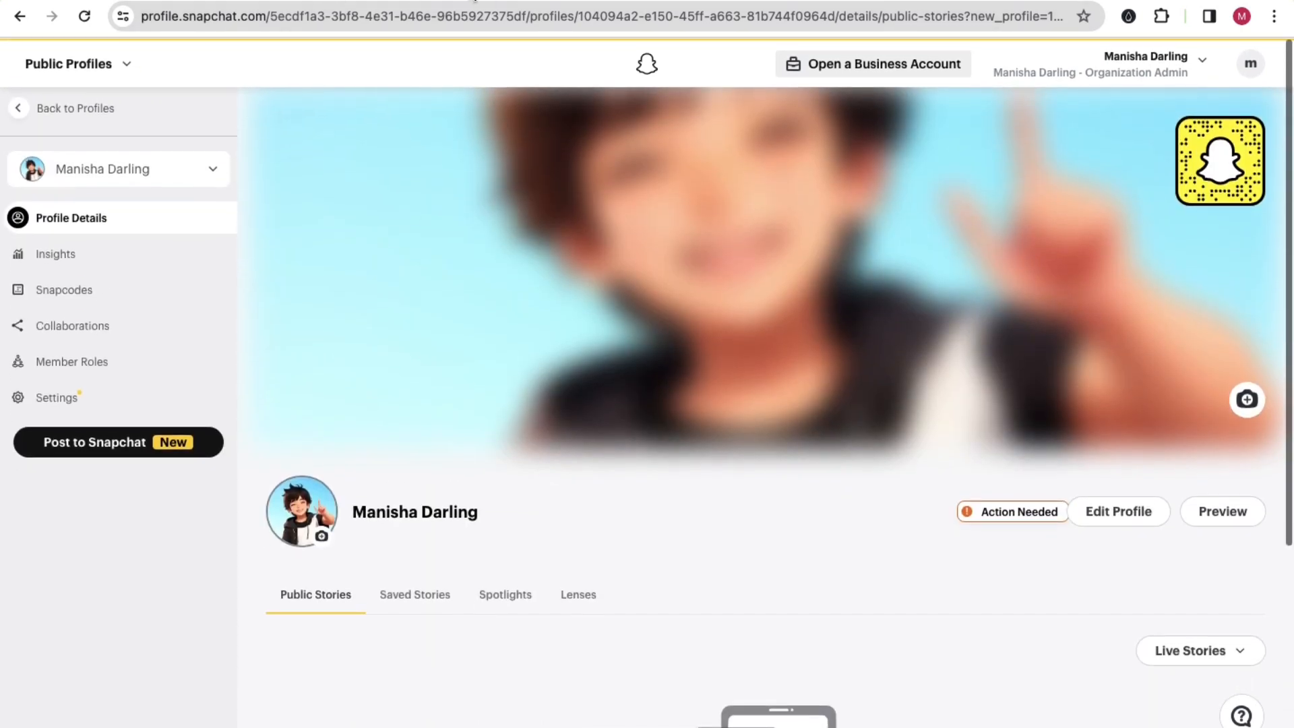
# Step: Search the web for "snap chat ads" in a new browser tab and open the login of the Snapchat for Business site
pyautogui.hotkey('ctrl', 't')
pyautogui.write('snp')
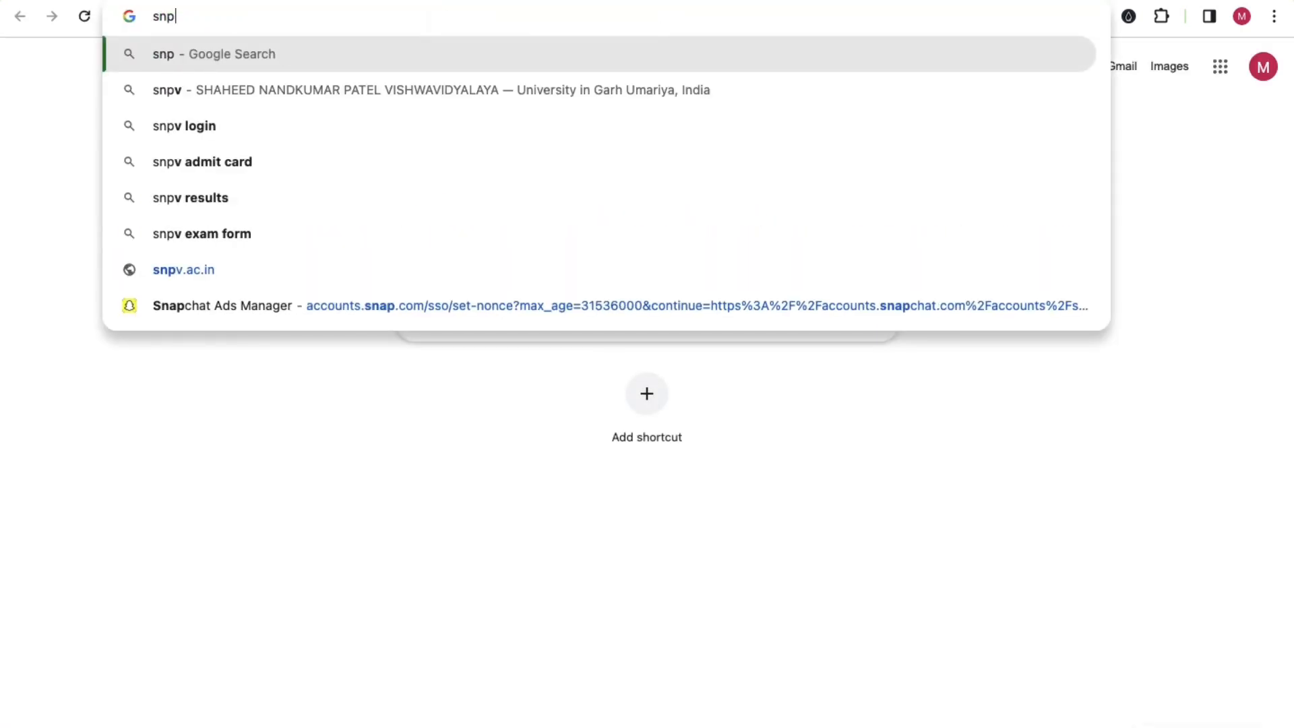
pyautogui.press('BackSpace')
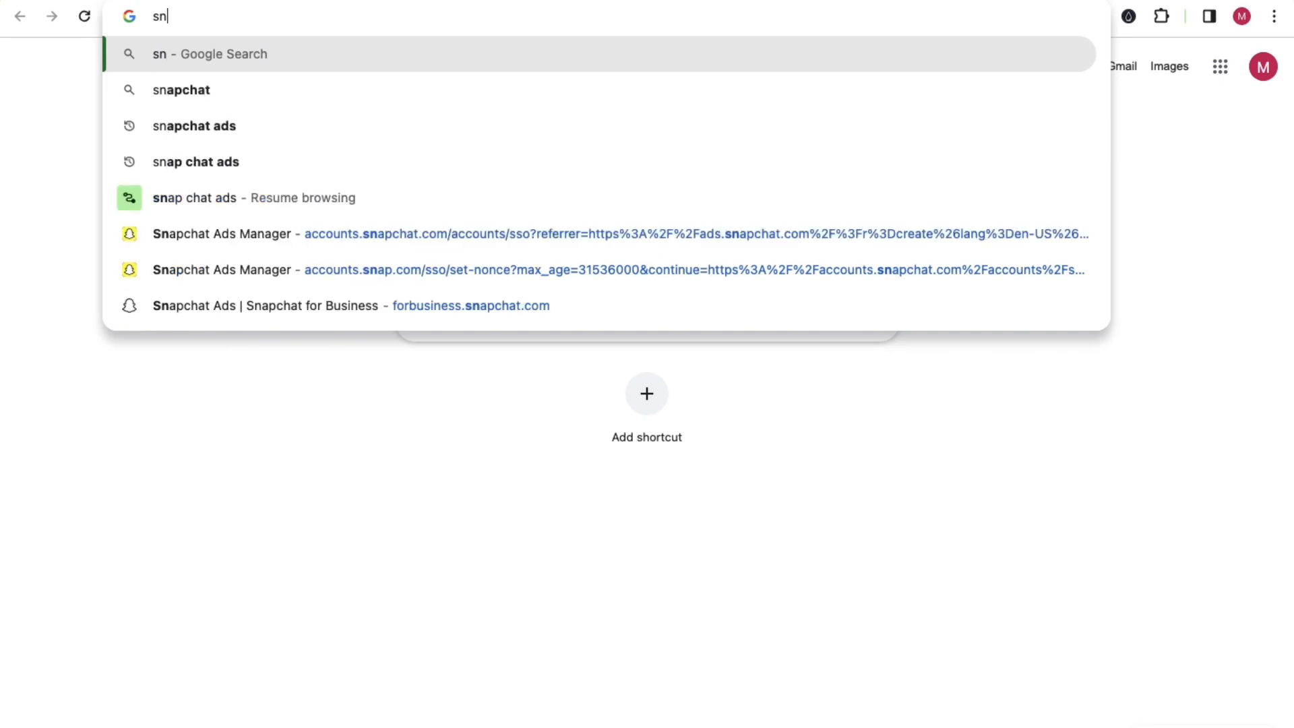
pyautogui.write('ap chat ads')
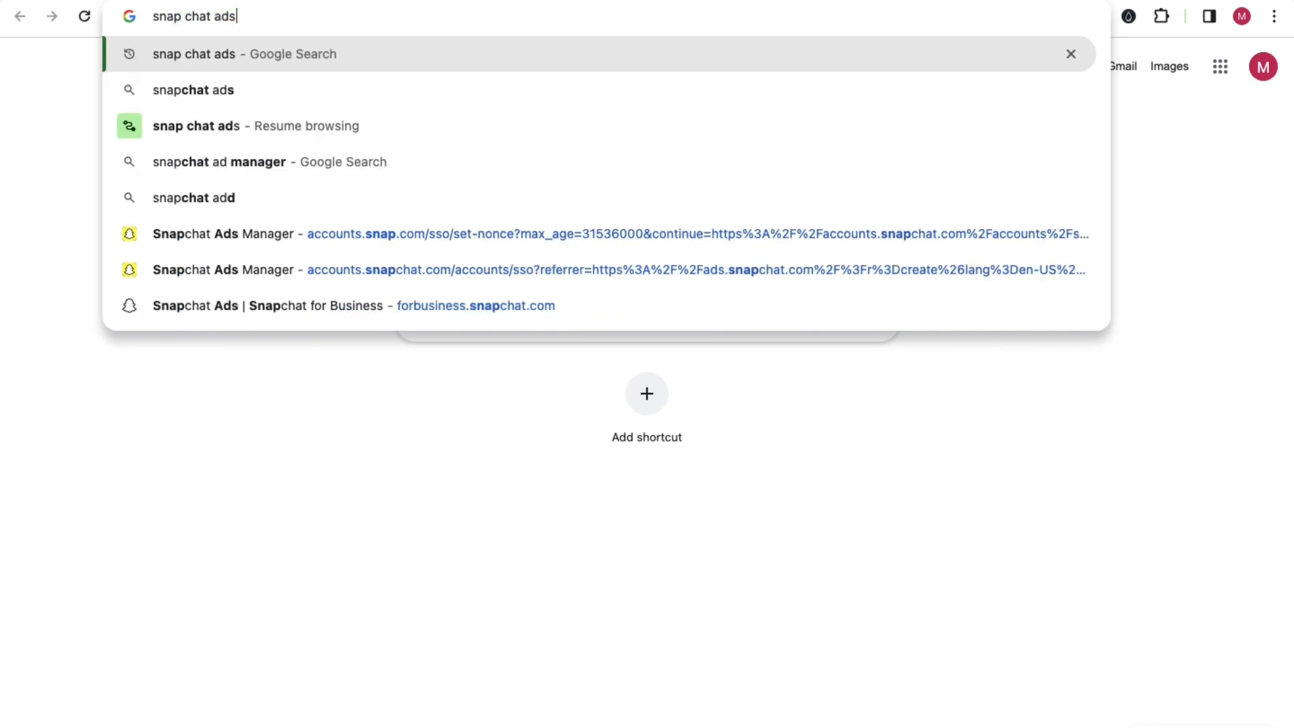
pyautogui.press('Return')
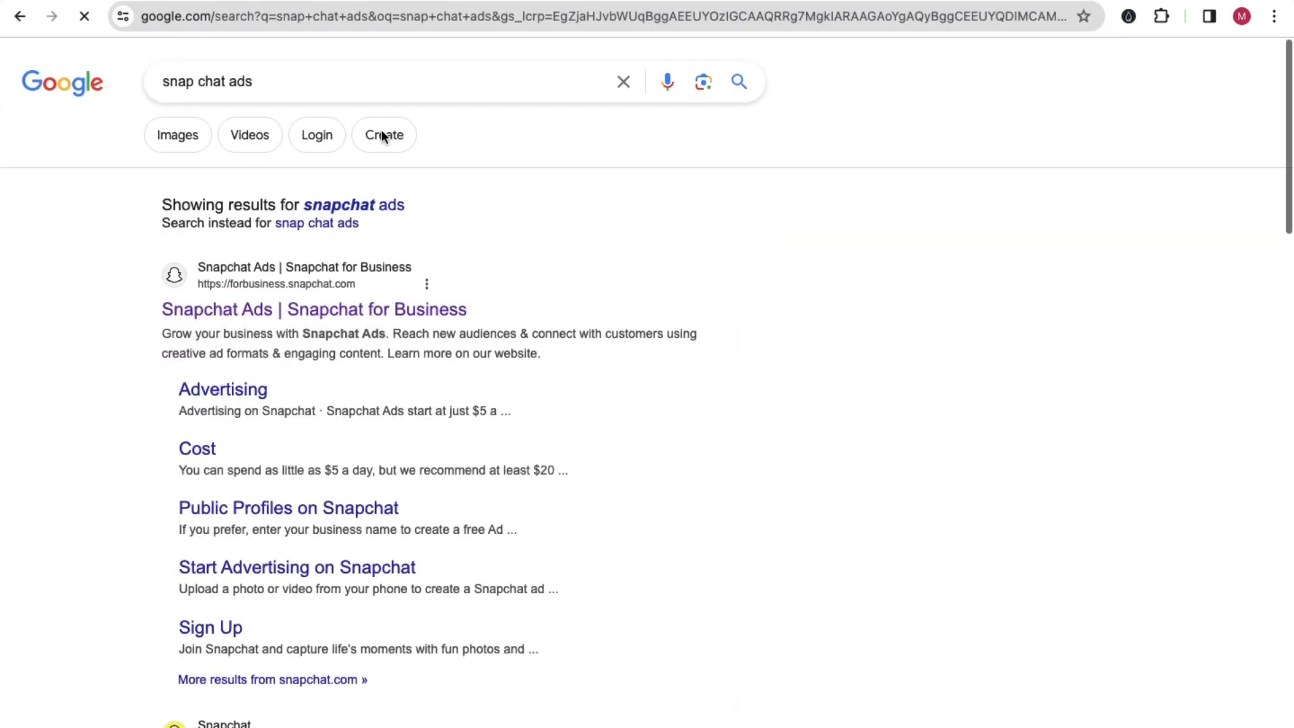
pyautogui.click(270, 308)
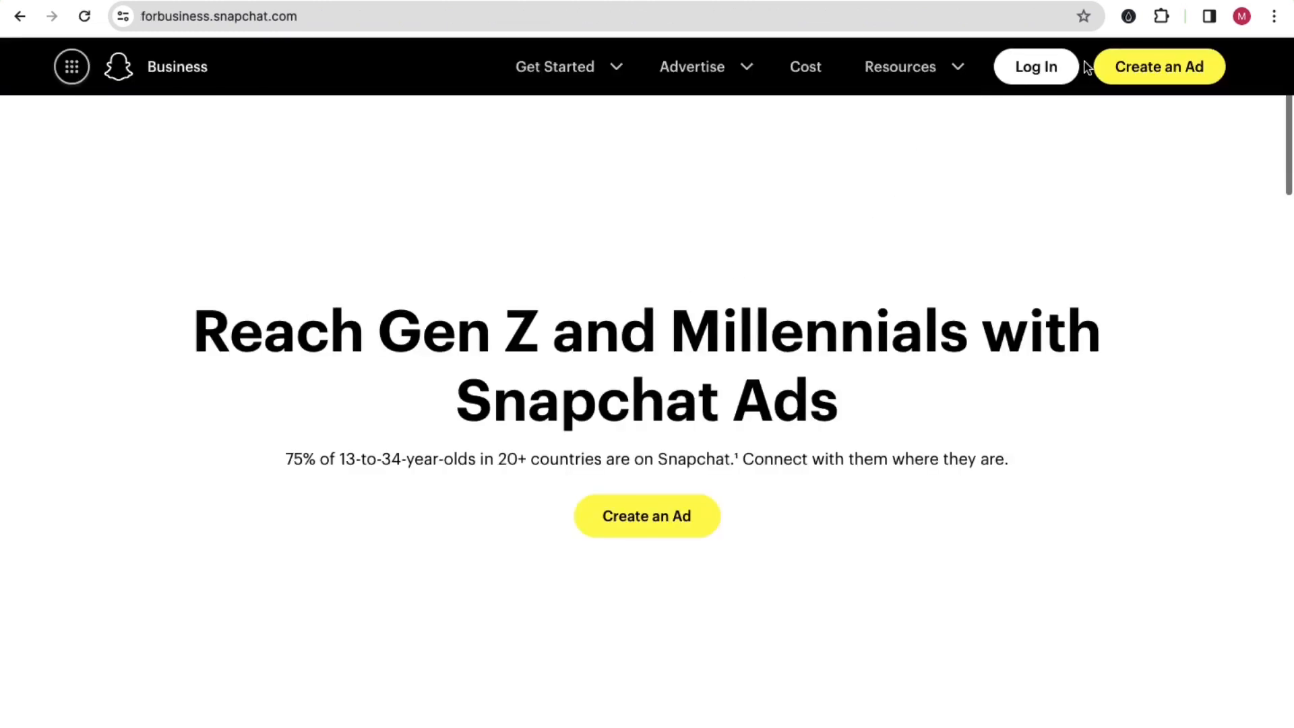
pyautogui.click(1061, 71)
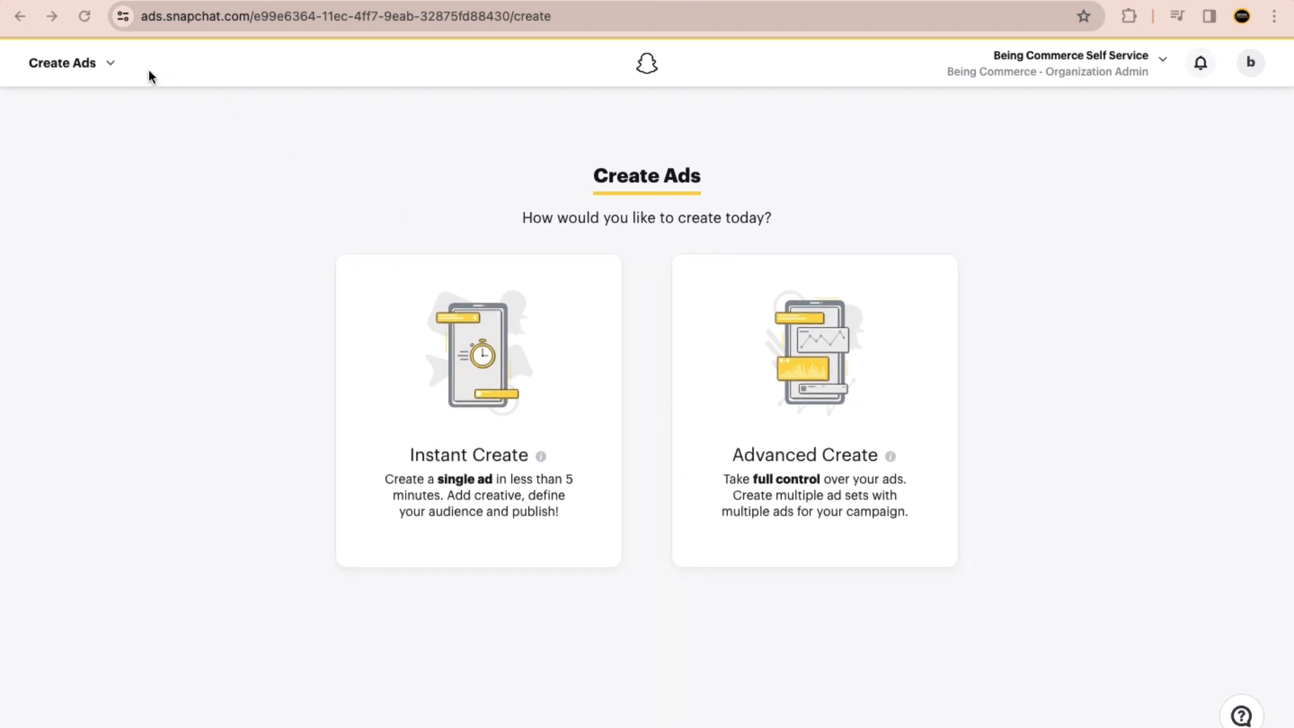
# Step: Look over the Ads Manager navigation options and read the descriptions of Advanced Create and Instant Create
pyautogui.click(107, 64)
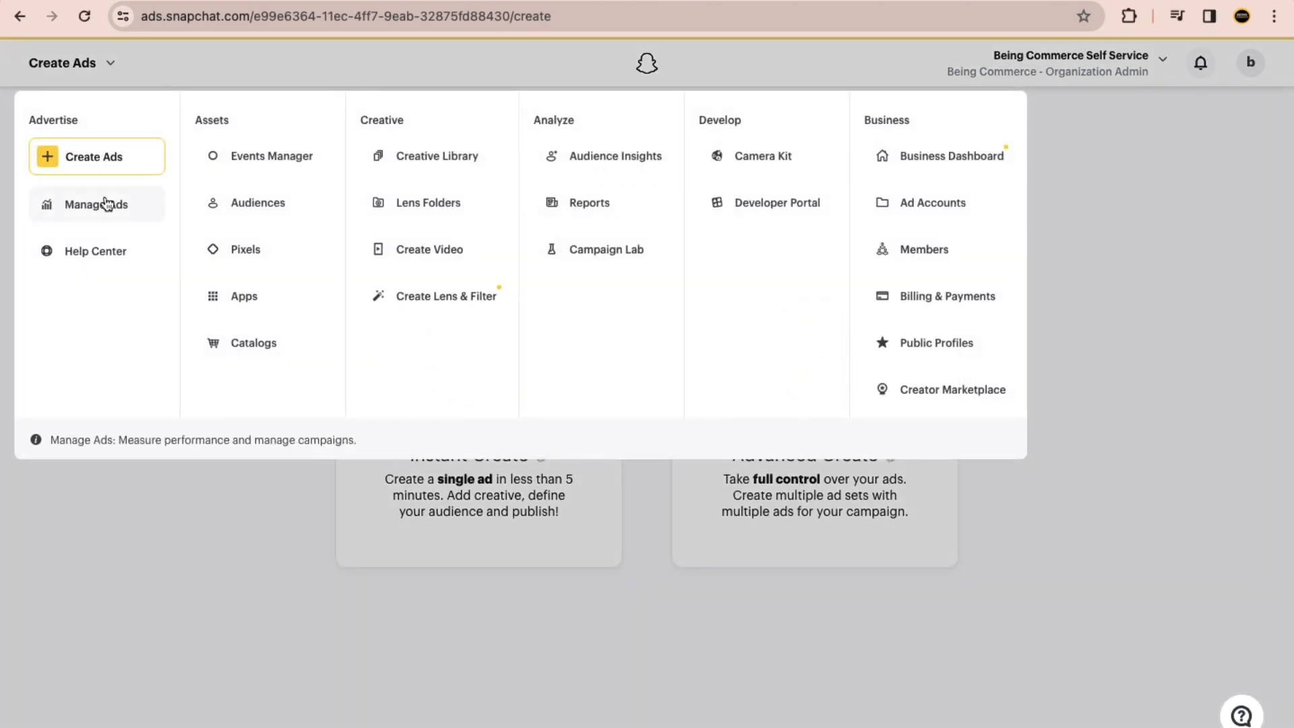
pyautogui.click(208, 538)
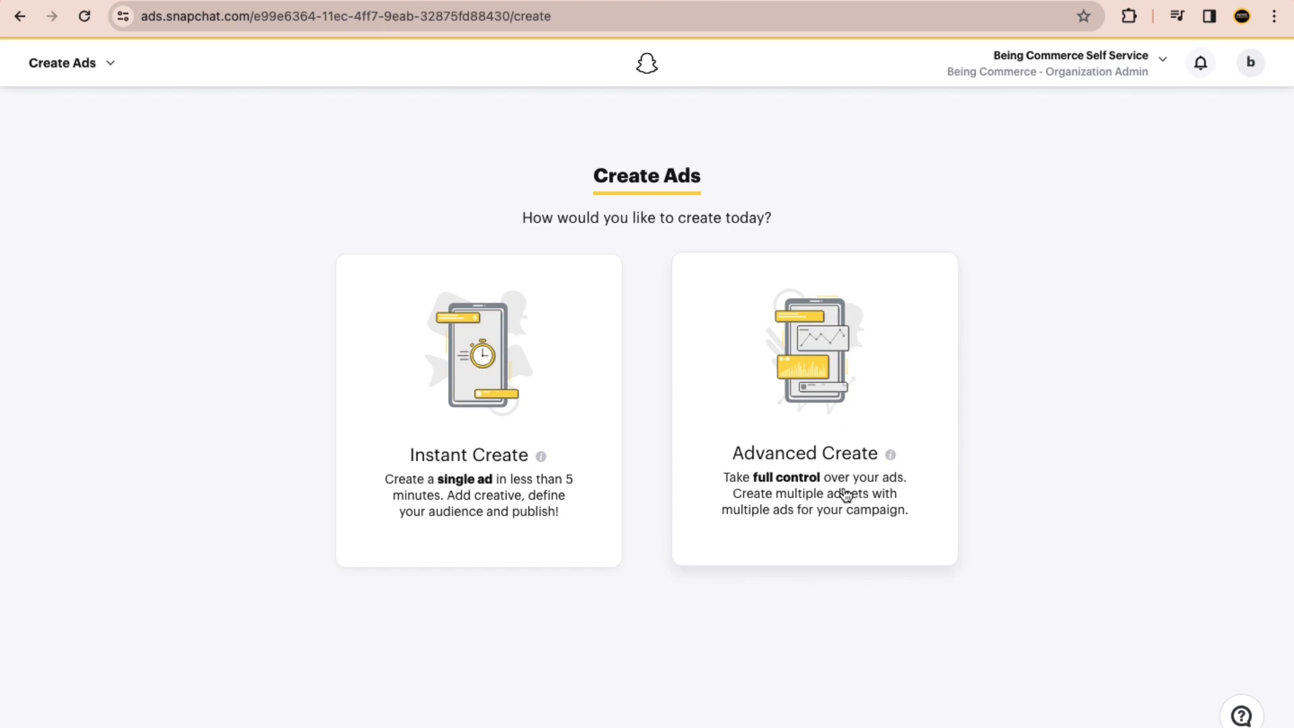
pyautogui.scroll(5, 847, 495)
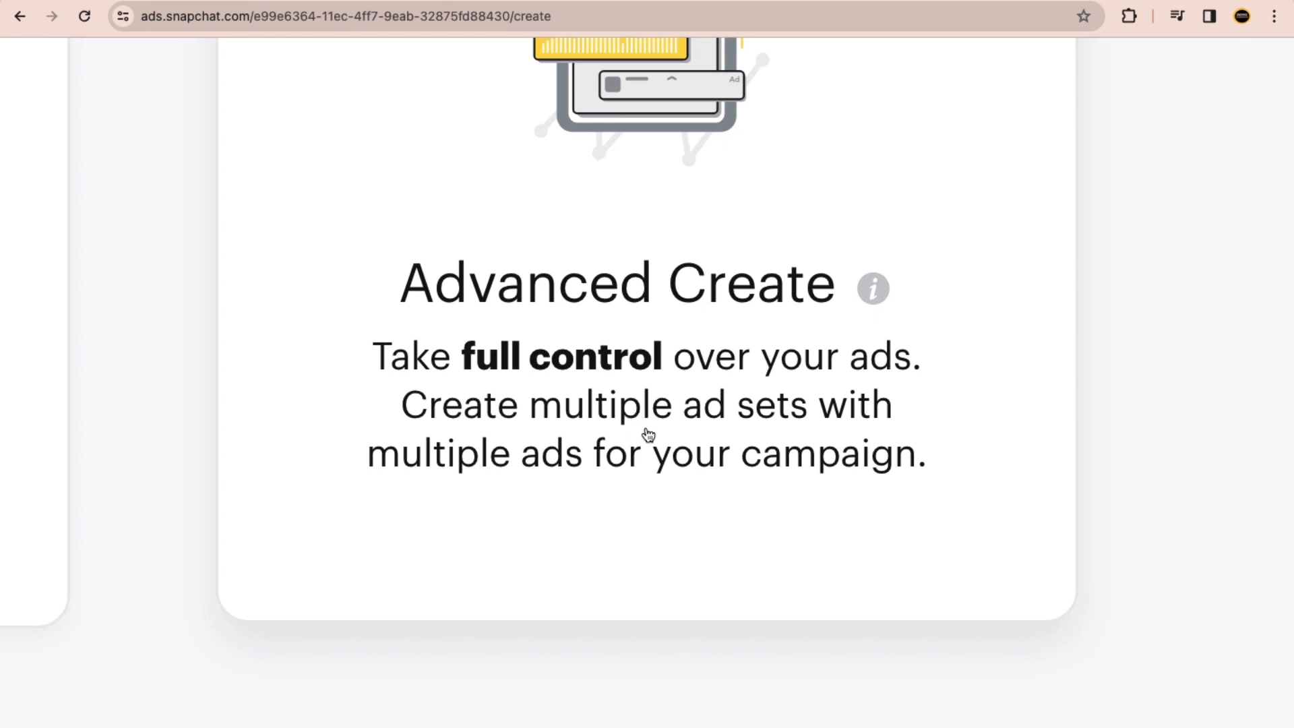
pyautogui.moveTo(882, 299)
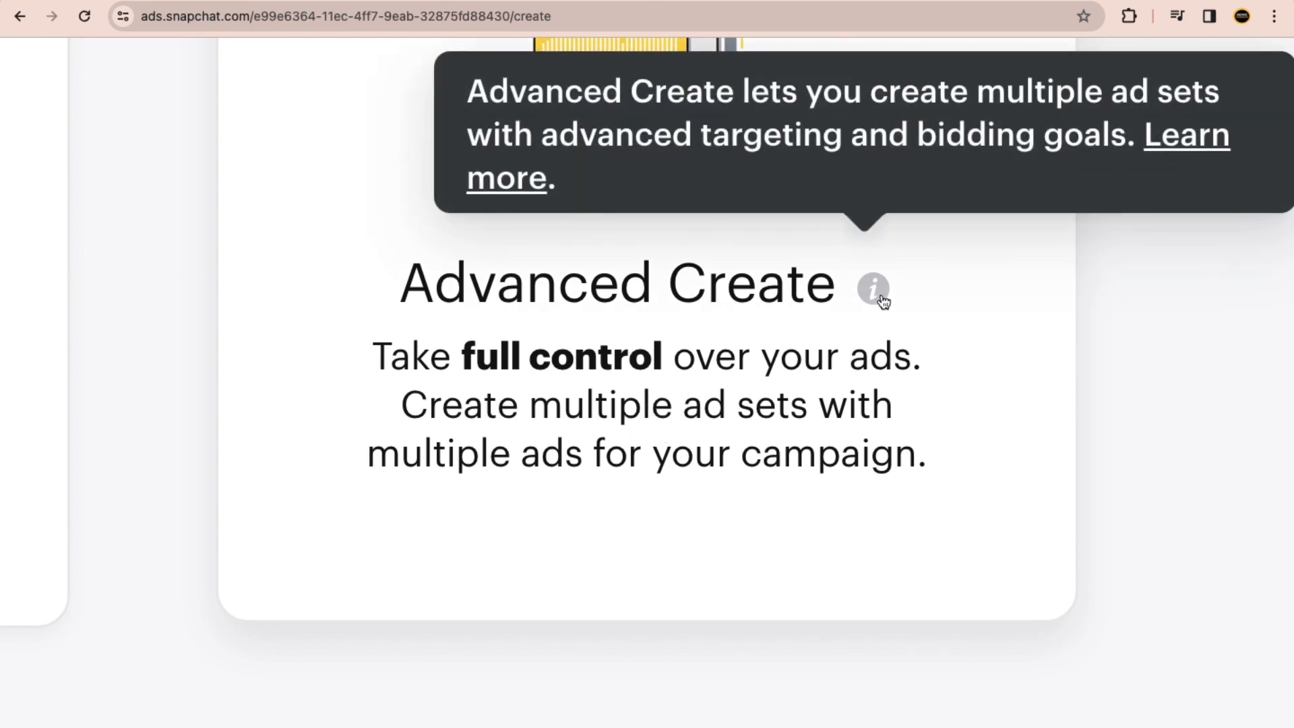
pyautogui.scroll(-5, 884, 301)
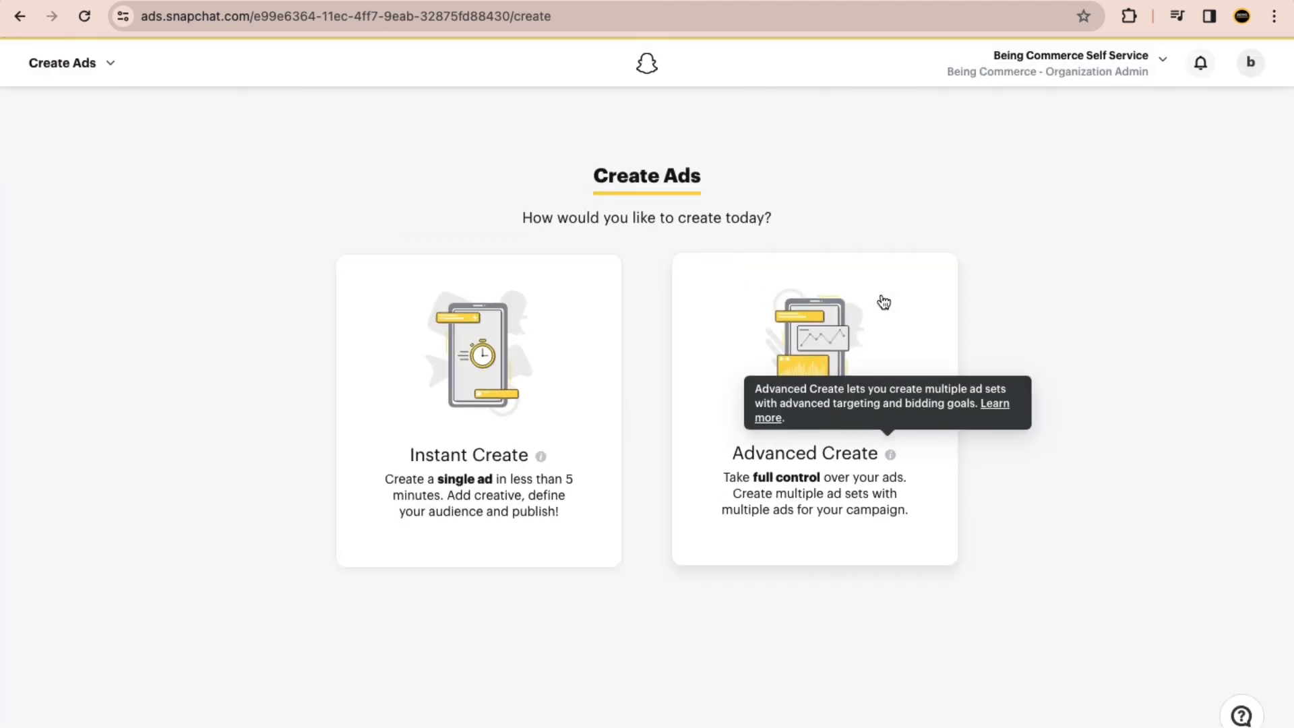
pyautogui.scroll(5, 498, 456)
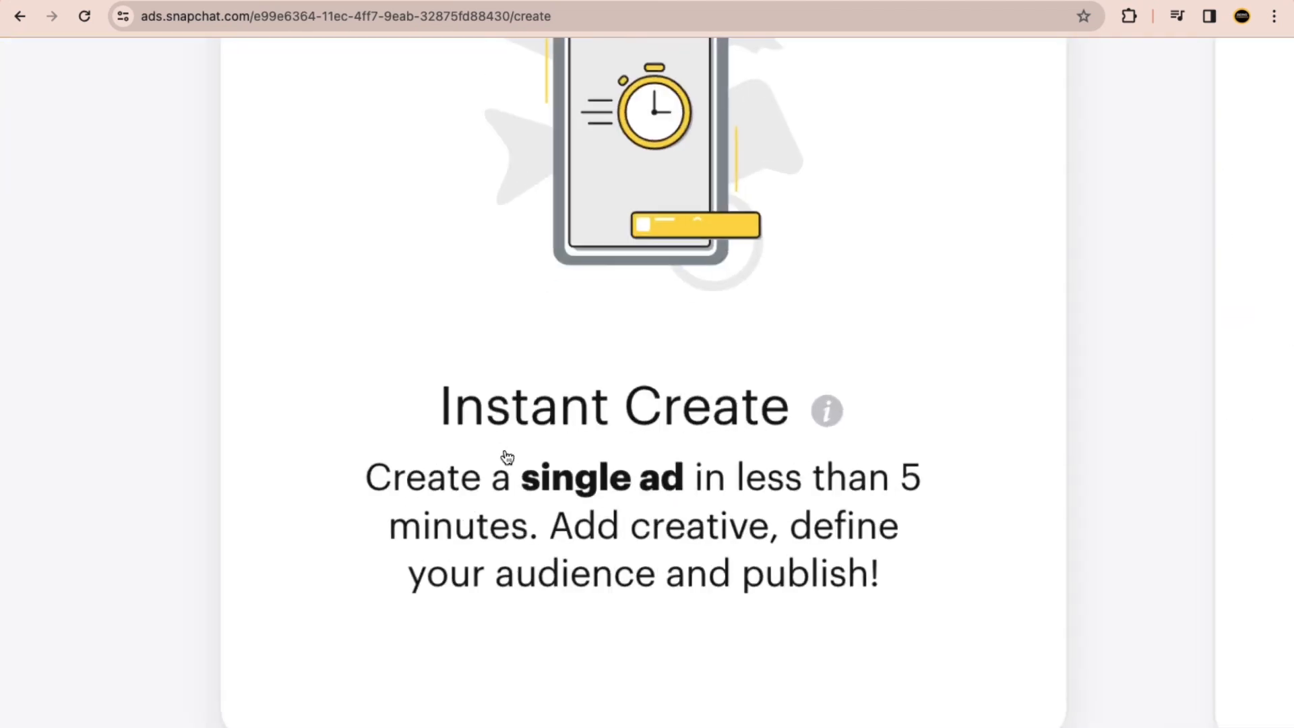
pyautogui.moveTo(541, 454)
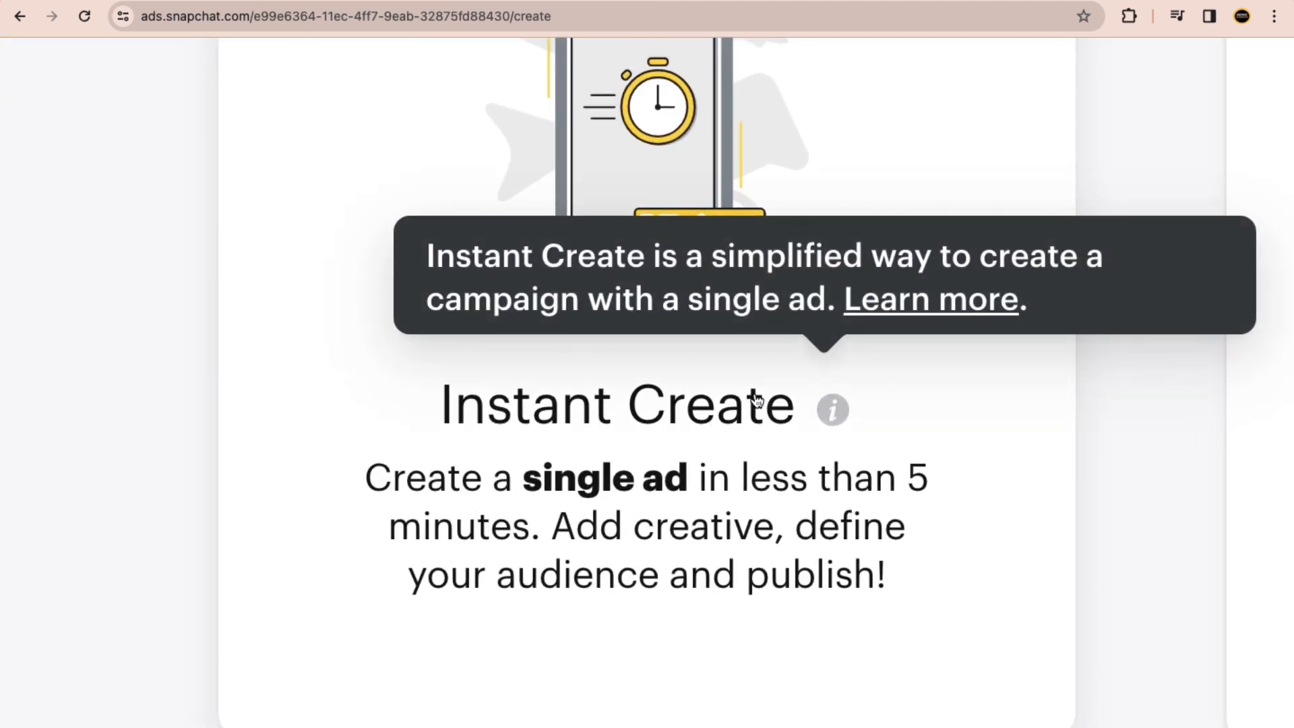
pyautogui.scroll(-5, 733, 387)
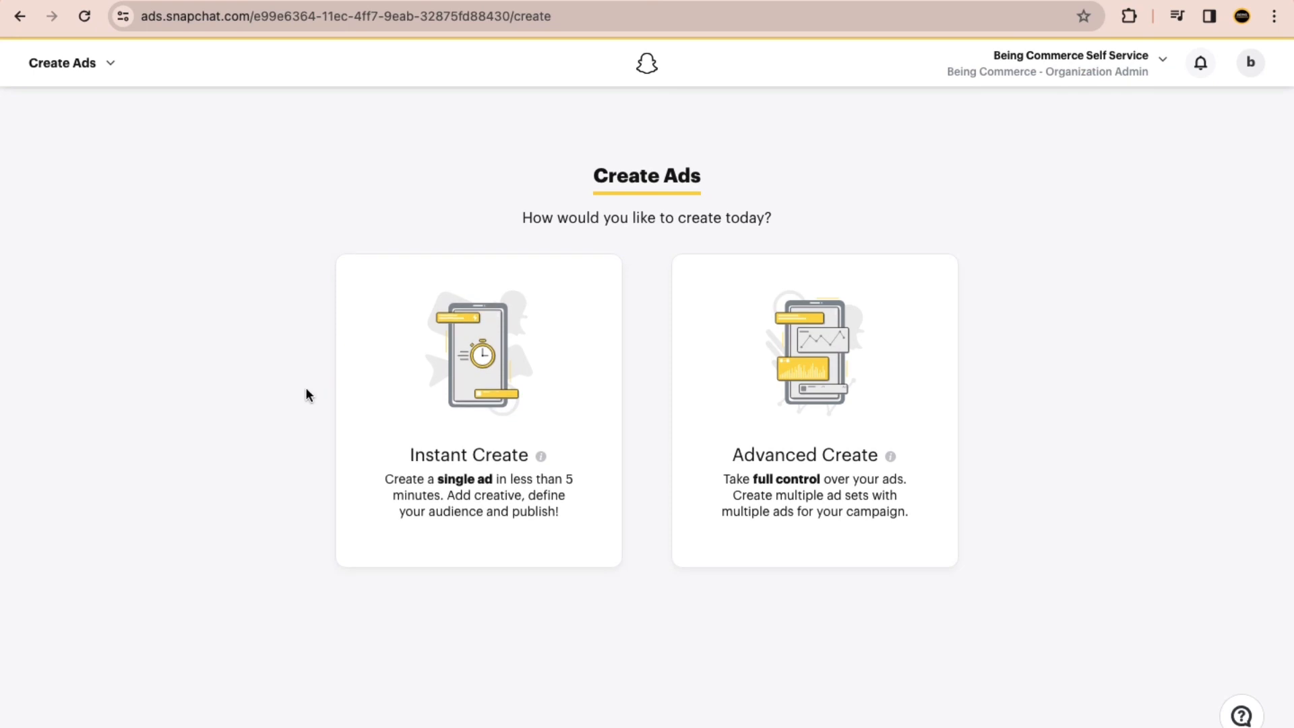
# Step: Start an Instant Create ad with Web Visits as the advertising goal
pyautogui.click(465, 446)
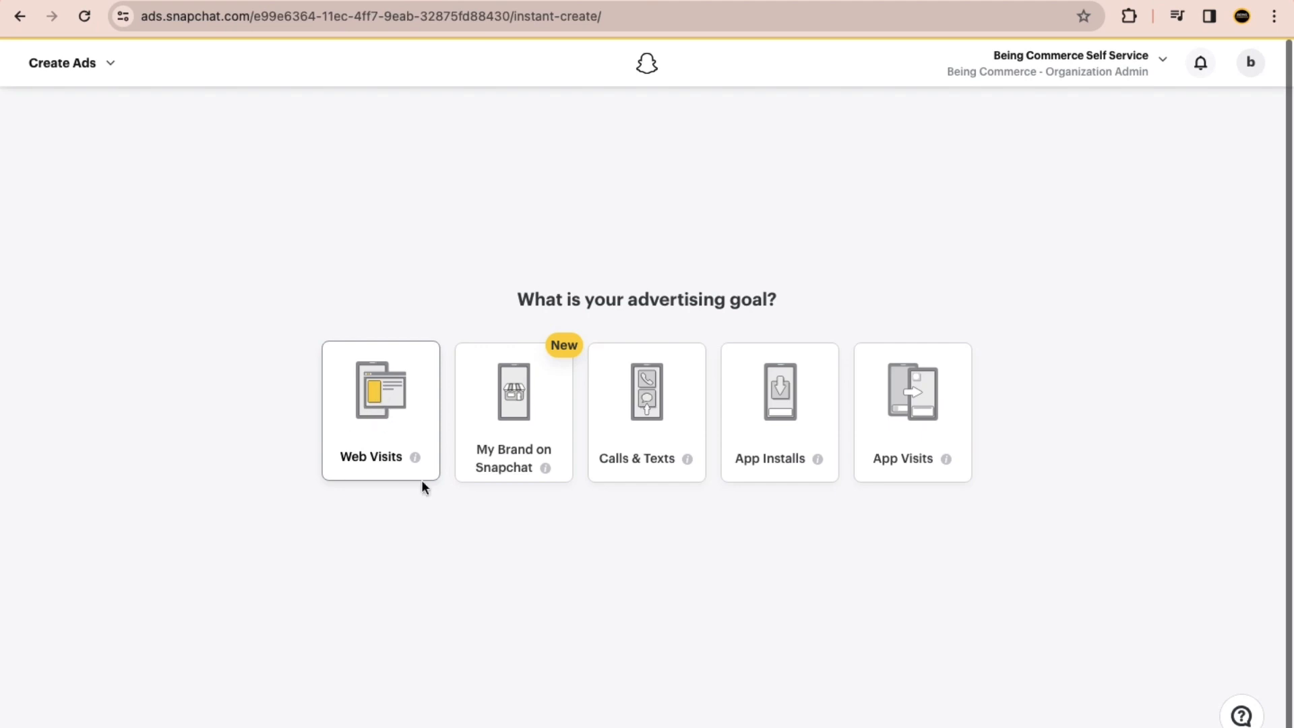
pyautogui.click(401, 413)
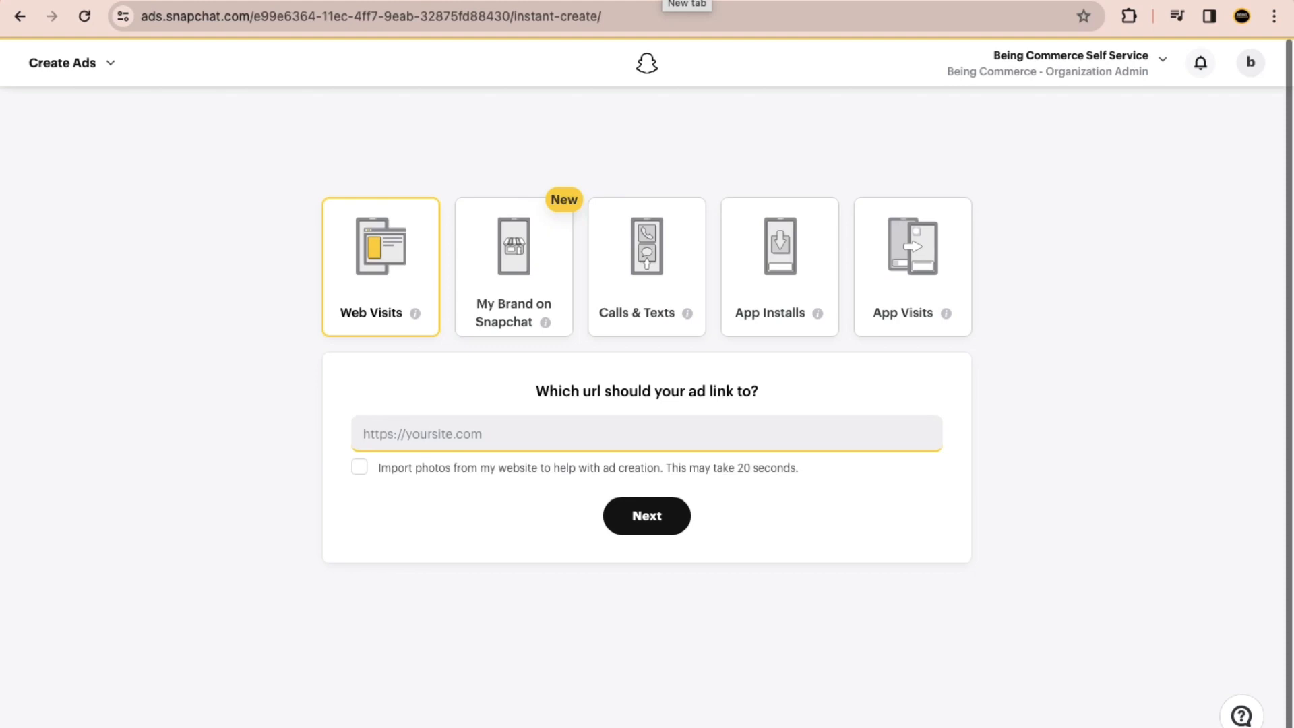
# Step: Load the website kukucourses.in in a new browser tab
pyautogui.hotkey('ctrl', 't')
pyautogui.write('kukucourses.com')
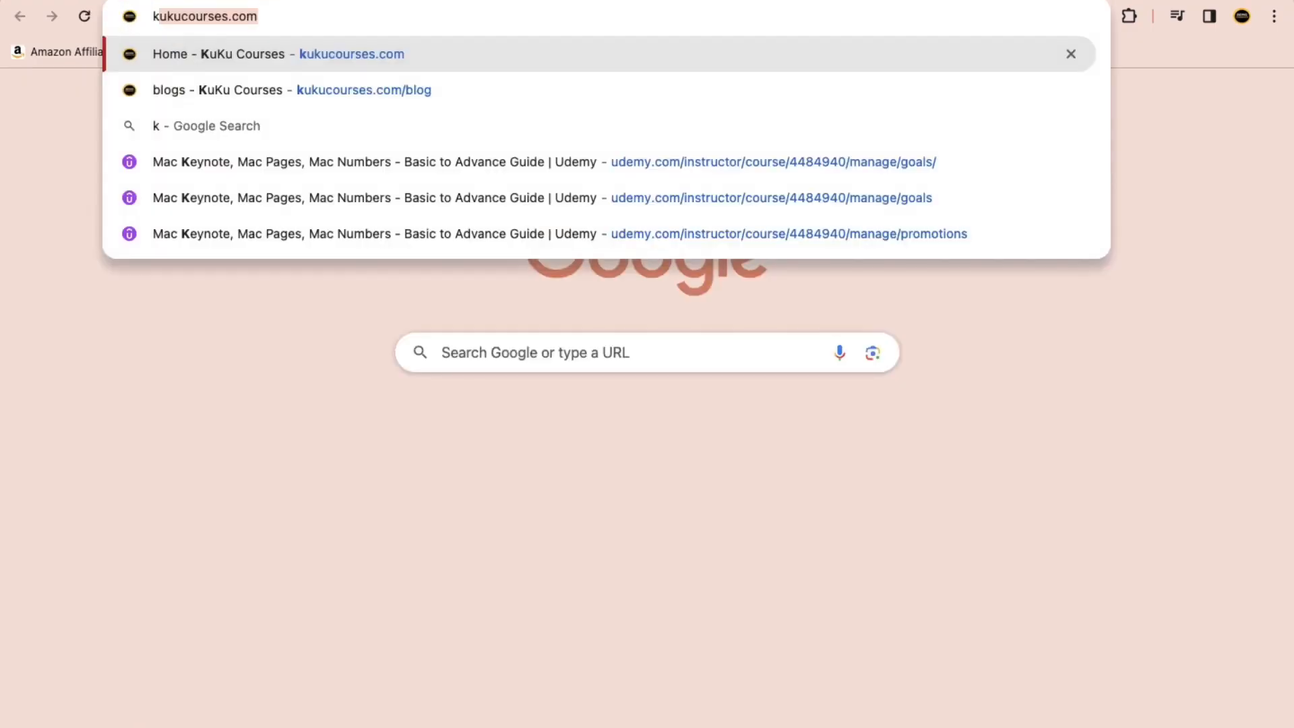
pyautogui.press('Right')
pyautogui.press('BackSpace')
pyautogui.press('BackSpace')
pyautogui.press('BackSpace')
pyautogui.write('in')
pyautogui.press('Return')
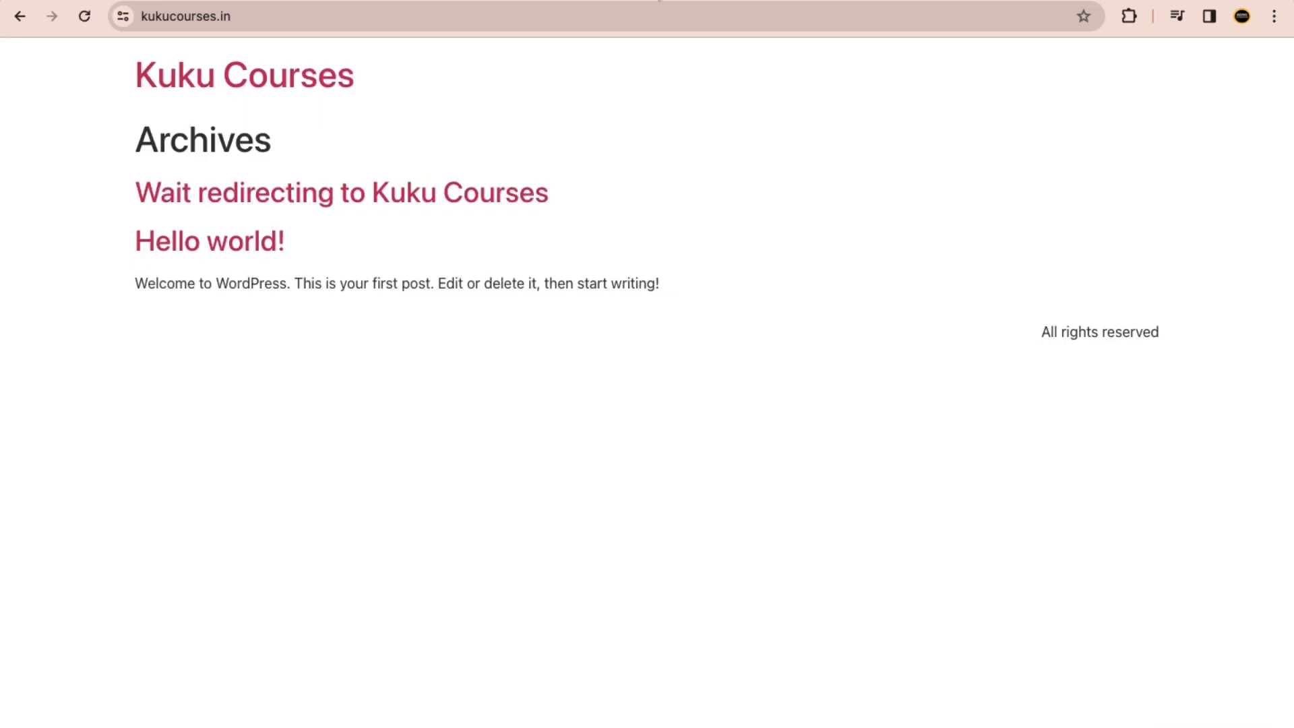
pyautogui.click(549, 22)
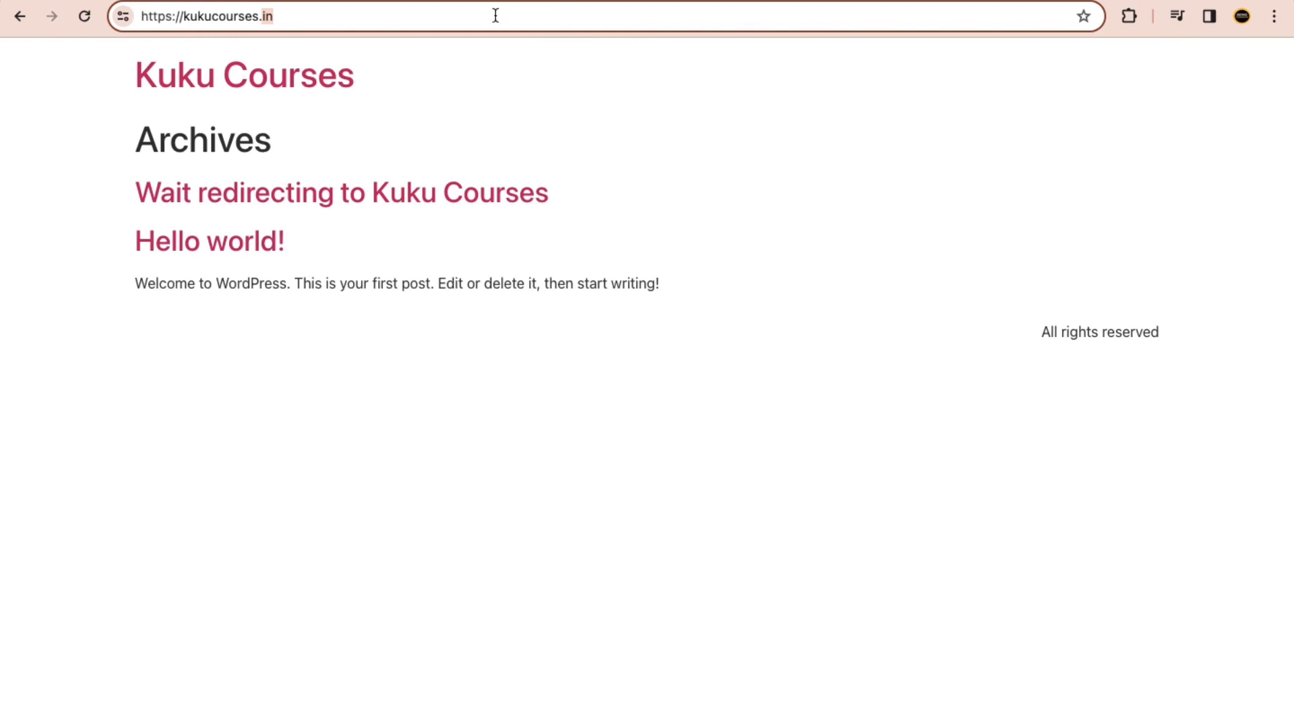
pyautogui.press('super+a')
pyautogui.press('super+c')
pyautogui.click(523, 1)
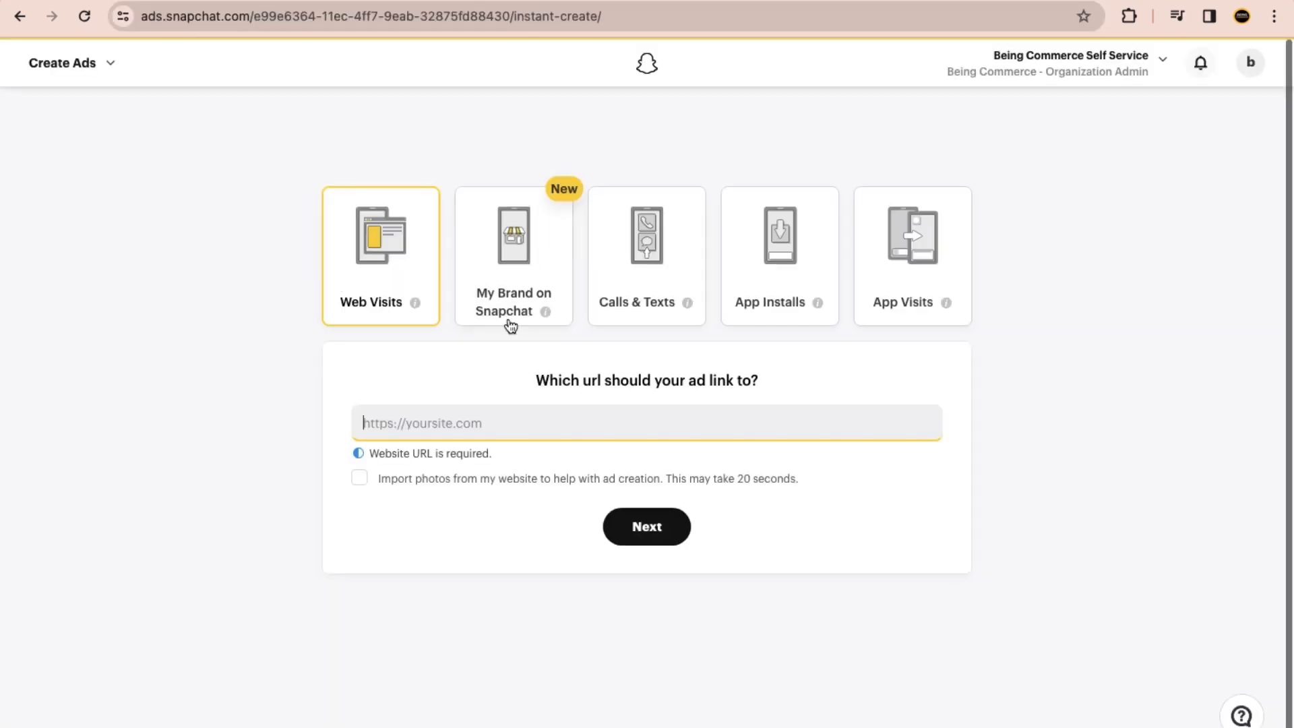
pyautogui.press('super+v')
pyautogui.click(243, 418)
pyautogui.click(411, 445)
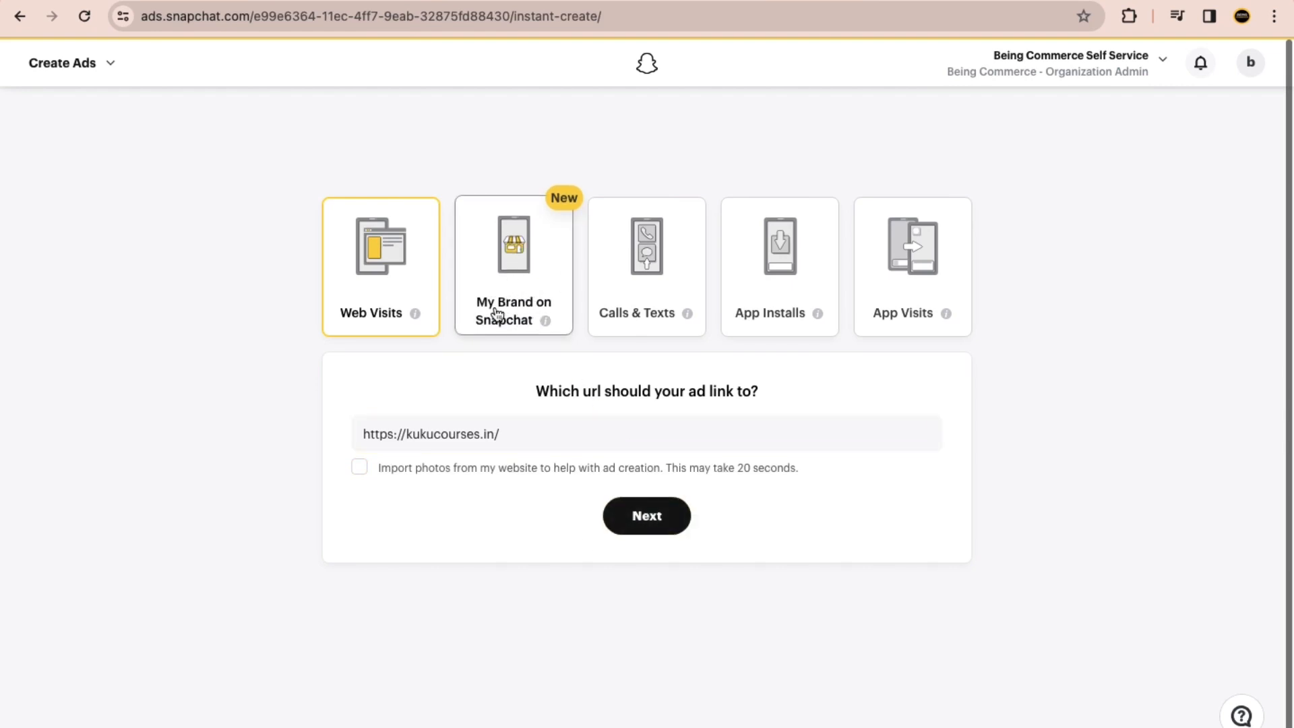
pyautogui.moveTo(544, 321)
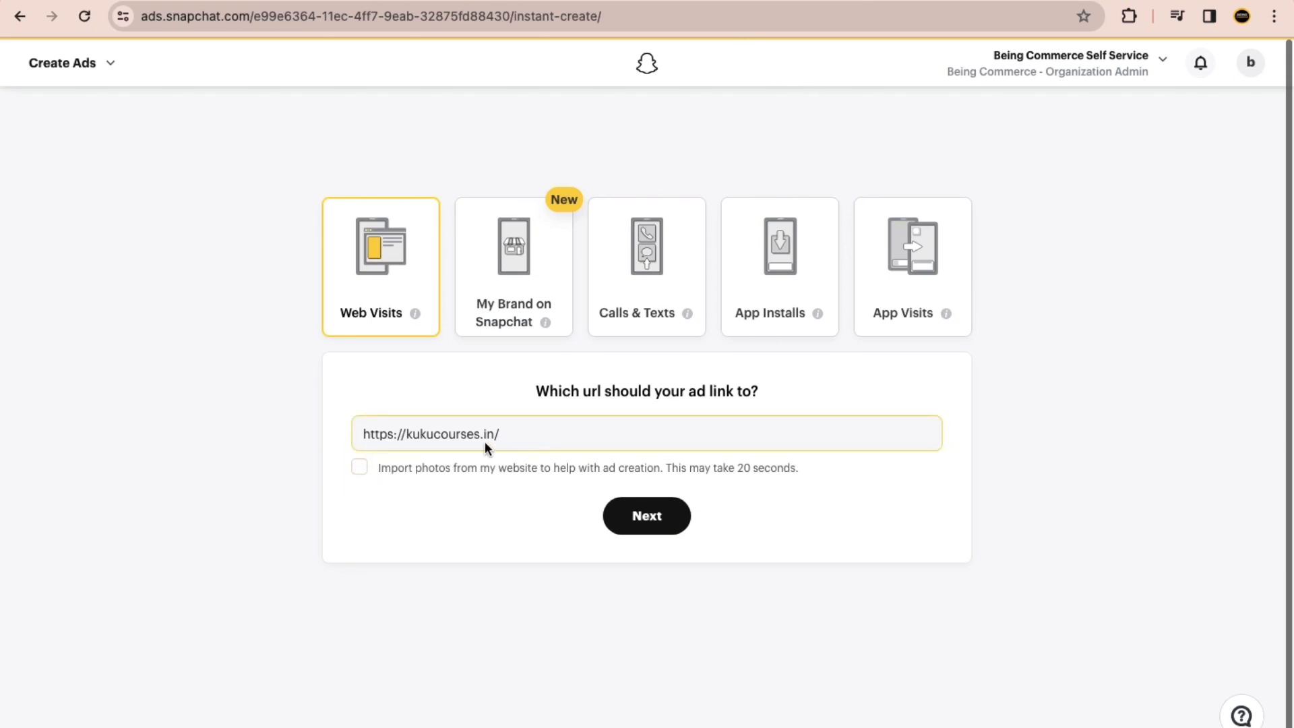
pyautogui.click(643, 525)
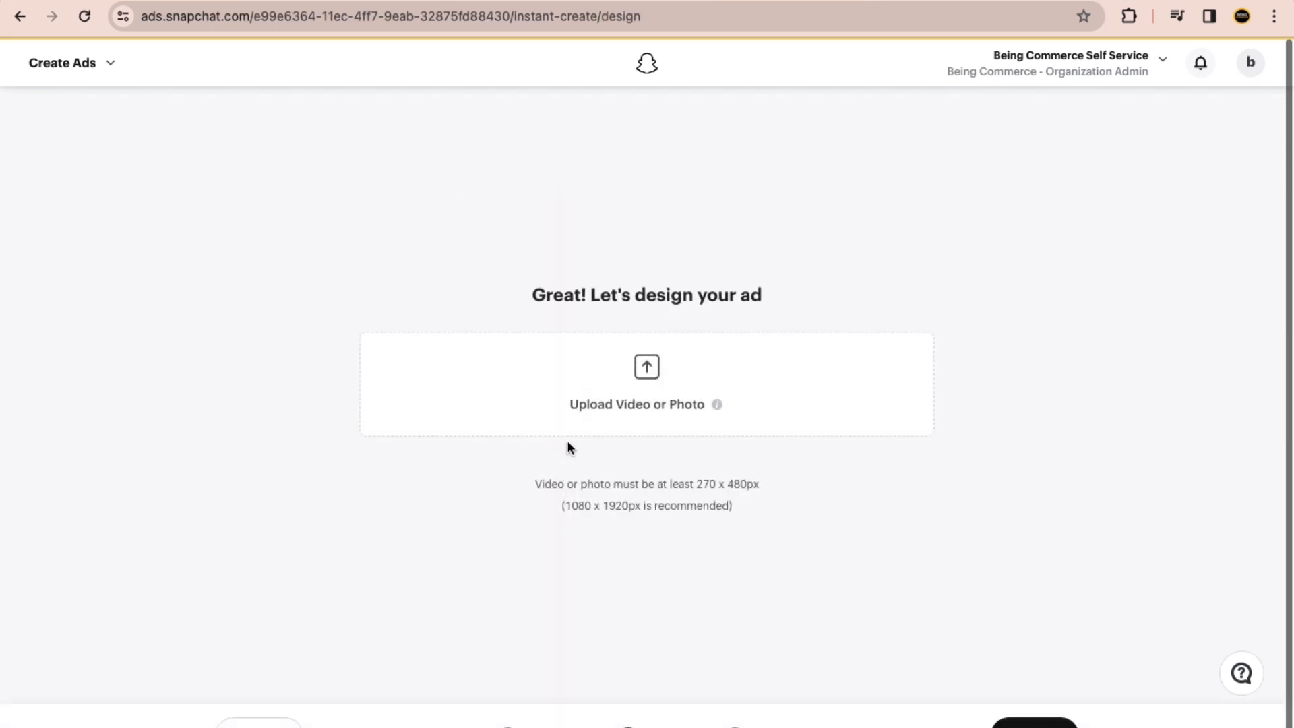
# Step: Upload DefaultImage_1709272339.png from the Downloads folder as the ad's media
pyautogui.click(644, 384)
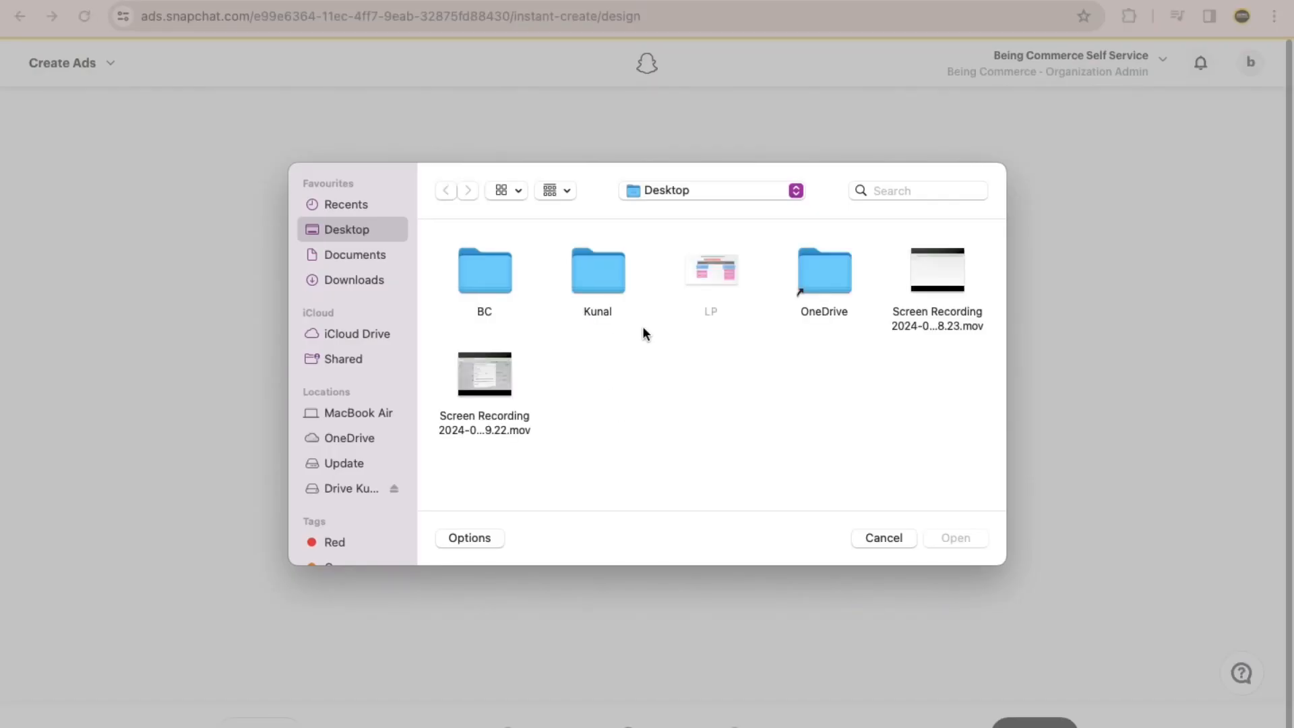
pyautogui.click(375, 282)
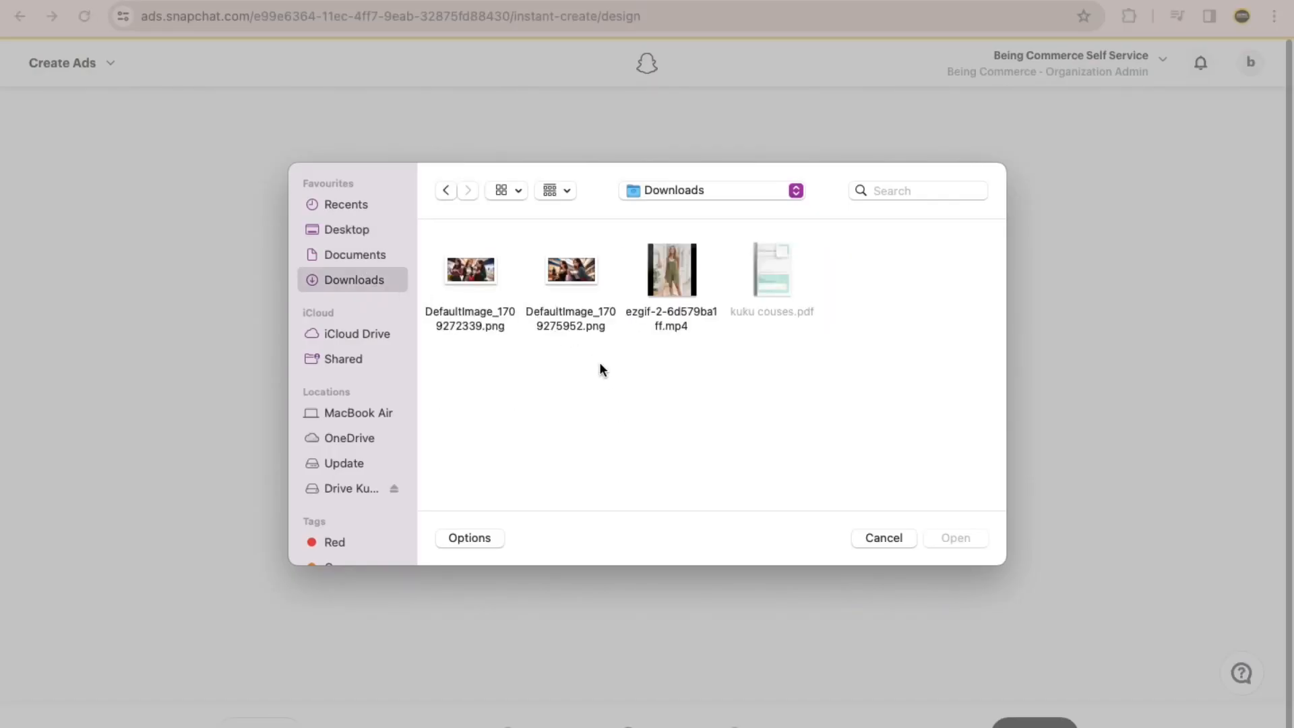
pyautogui.click(497, 289)
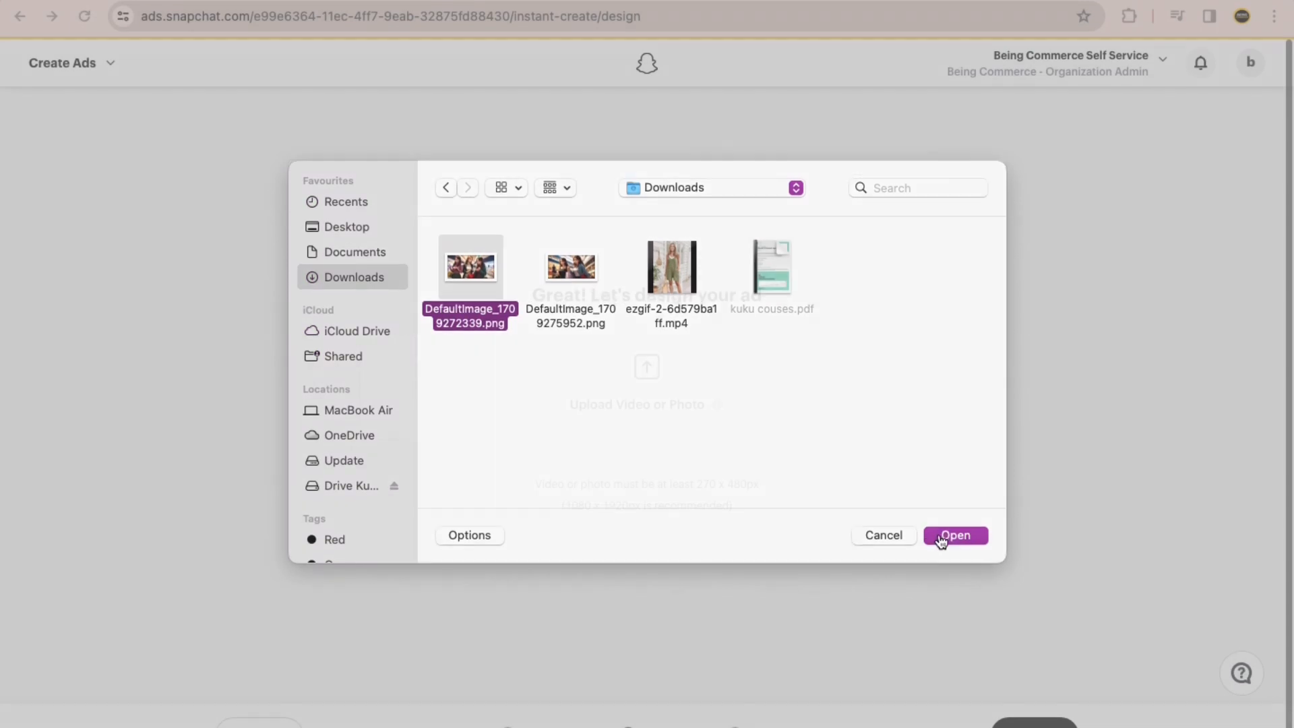
pyautogui.click(950, 537)
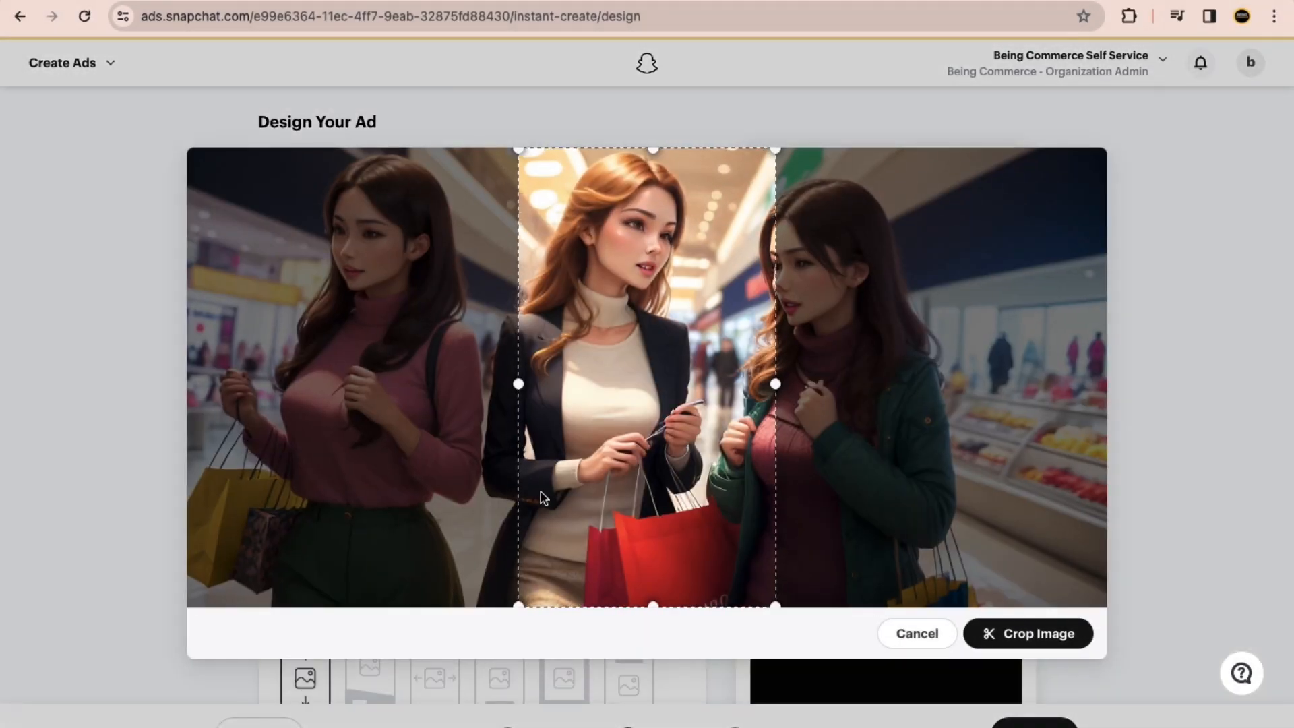
pyautogui.click(1072, 632)
# Step: Set the ad's headline to "Best Lifestyle Courses"
pyautogui.click(422, 400)
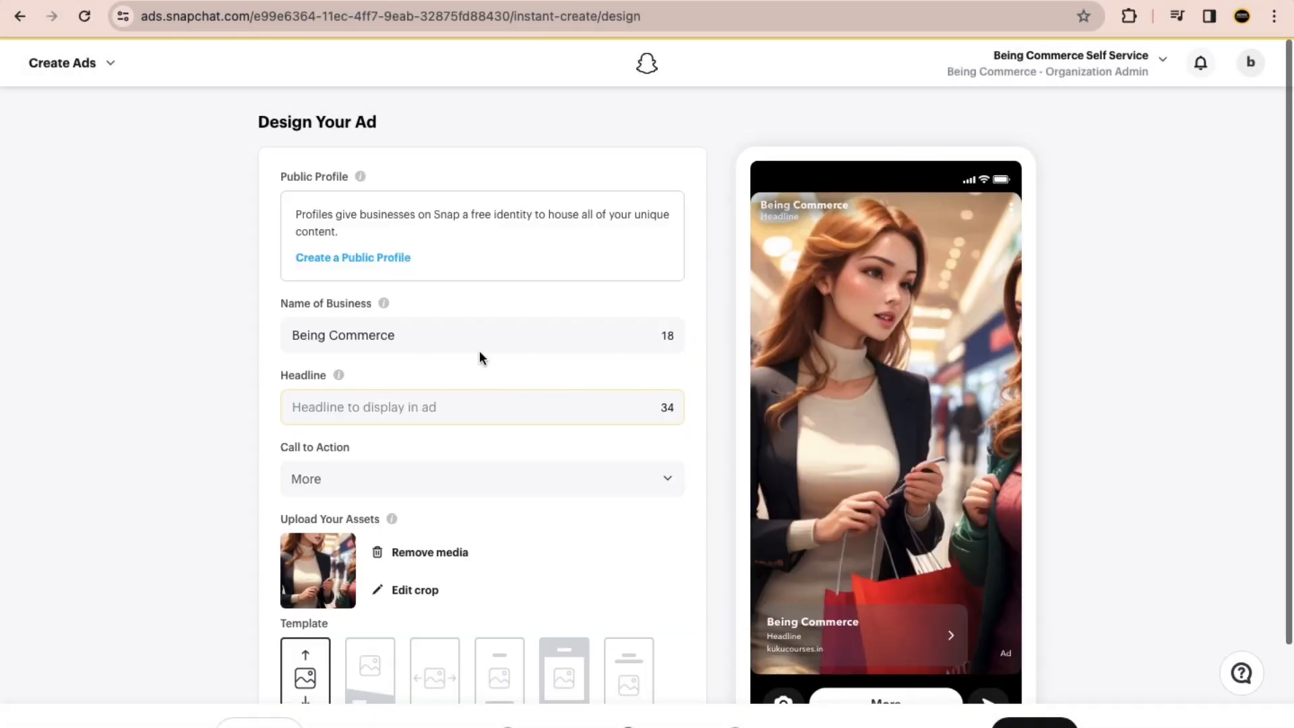
pyautogui.scroll(-1, 419, 399)
pyautogui.click(352, 294)
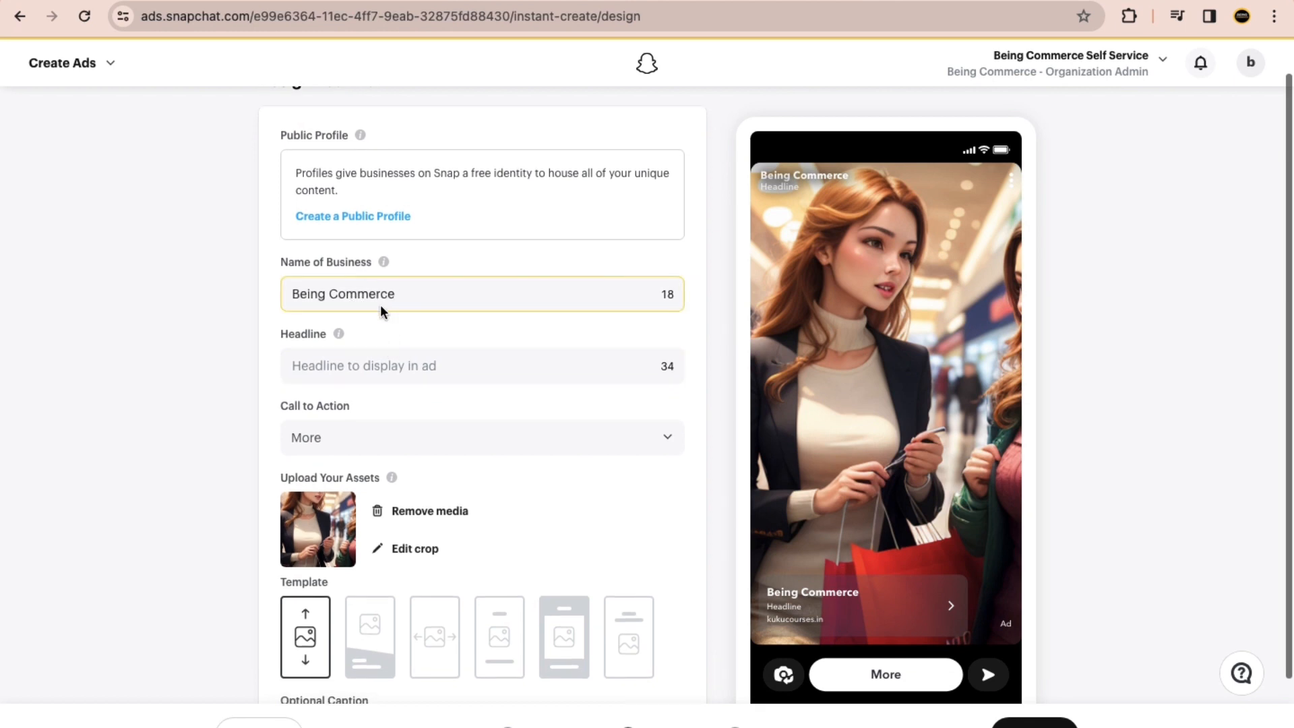
pyautogui.scroll(-1, 376, 346)
pyautogui.click(396, 312)
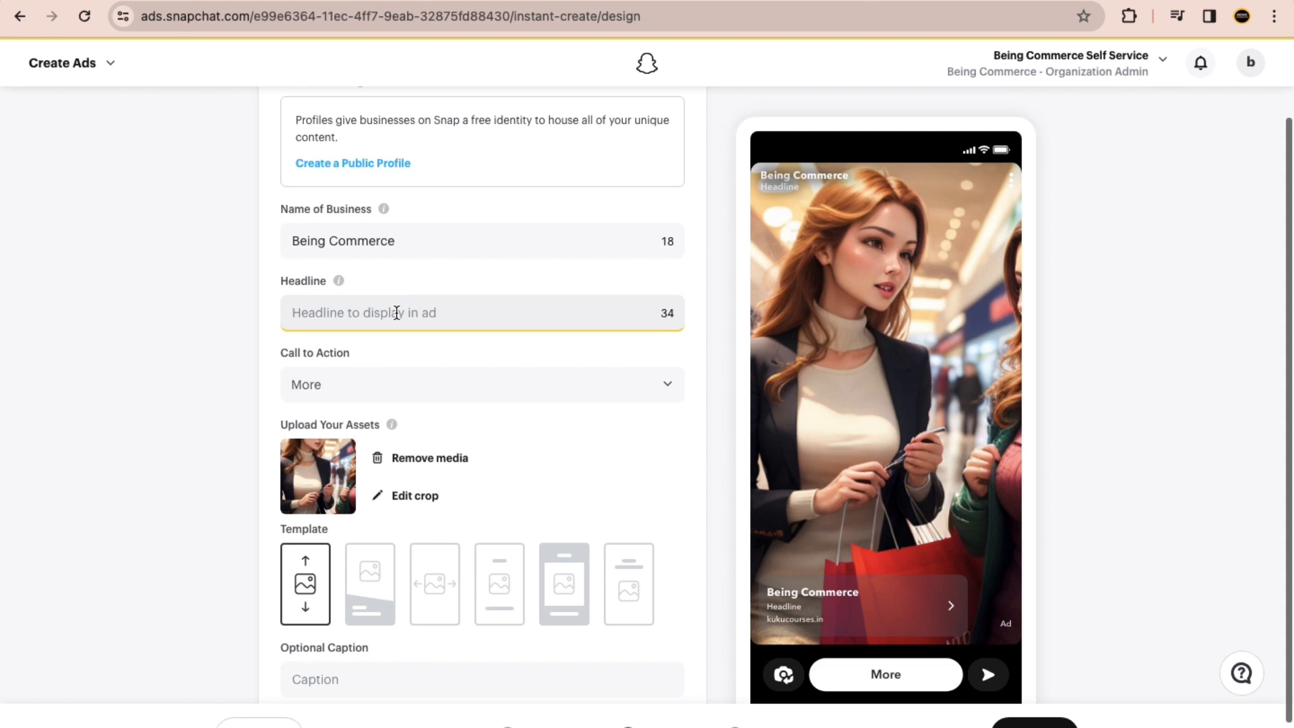
pyautogui.write('B')
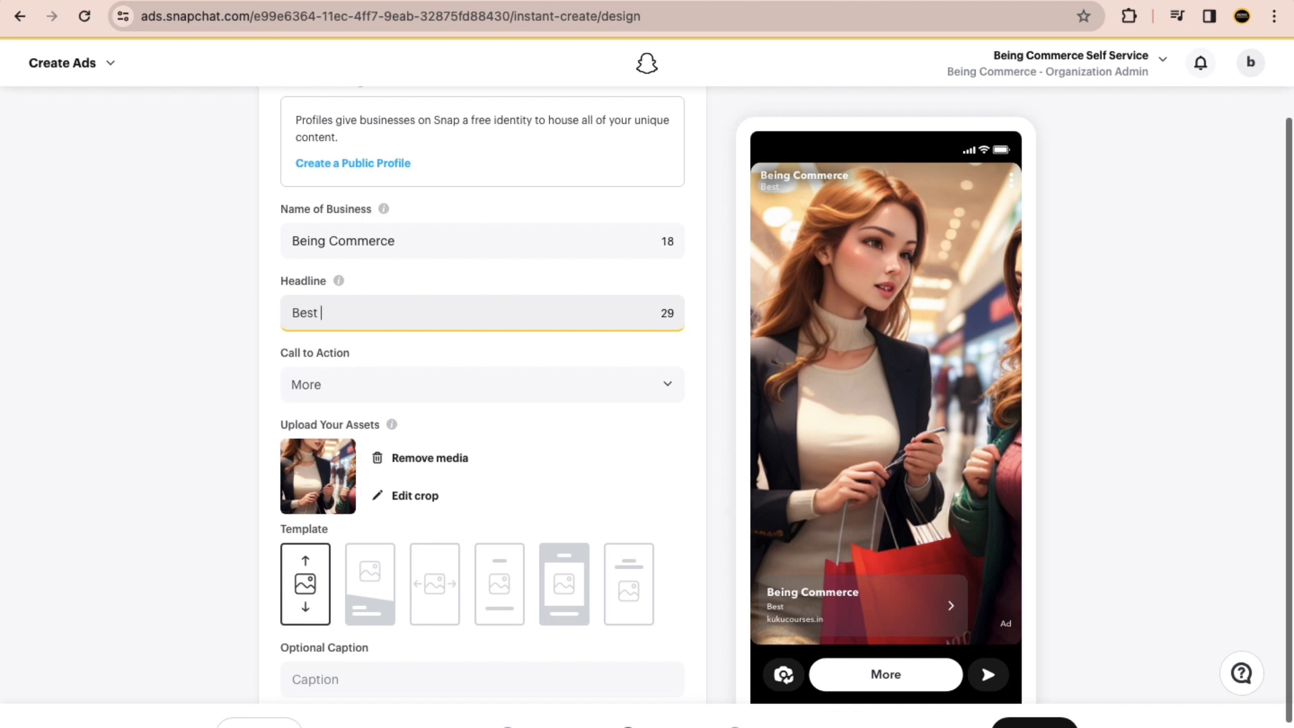
pyautogui.write('est Lifestyle Courses')
pyautogui.click(208, 397)
# Step: Look through the available call-to-action choices and check the business name and headline in the ad preview
pyautogui.click(436, 385)
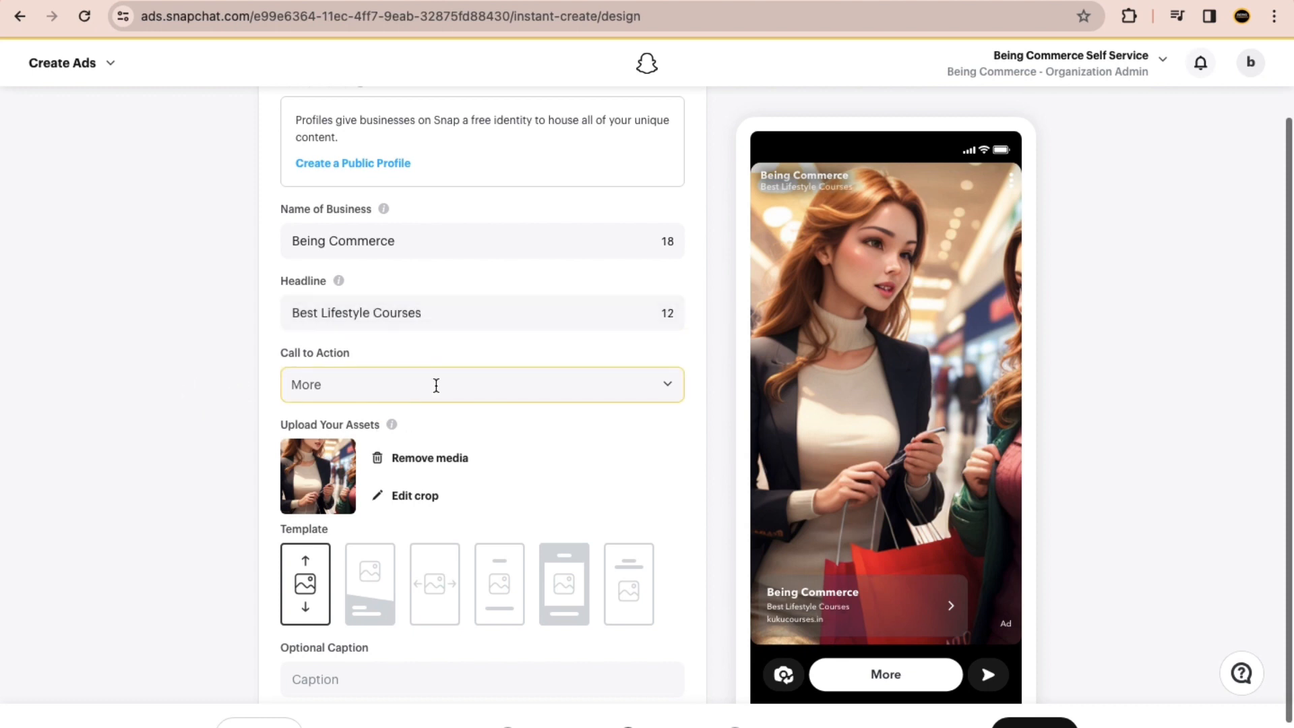
pyautogui.click(436, 385)
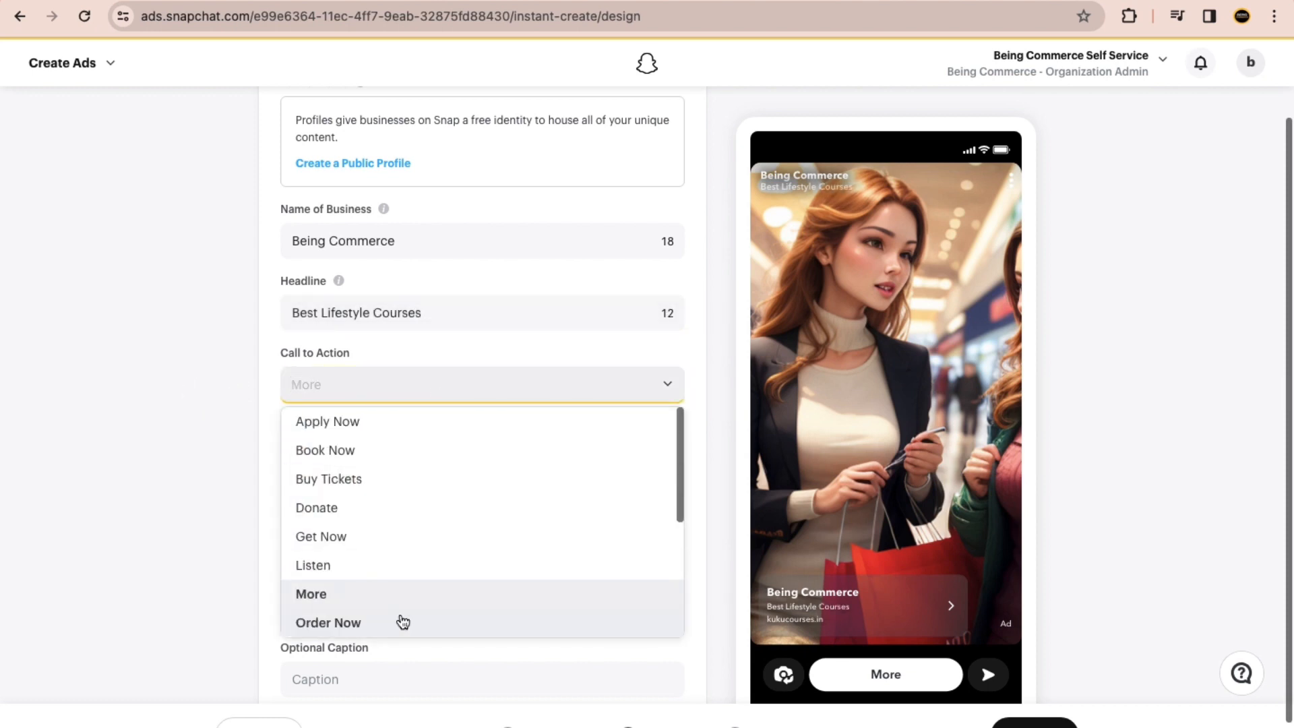
pyautogui.click(83, 413)
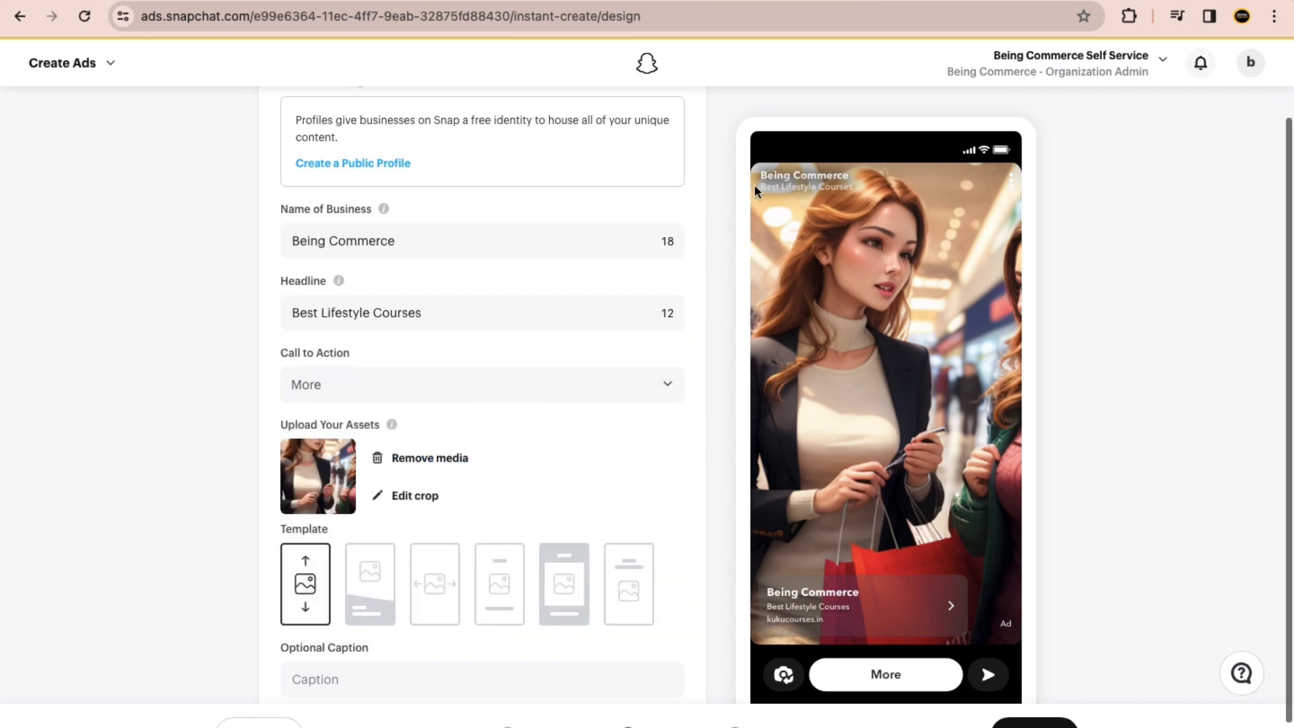
pyautogui.moveTo(448, 241); pyautogui.dragTo(288, 231)
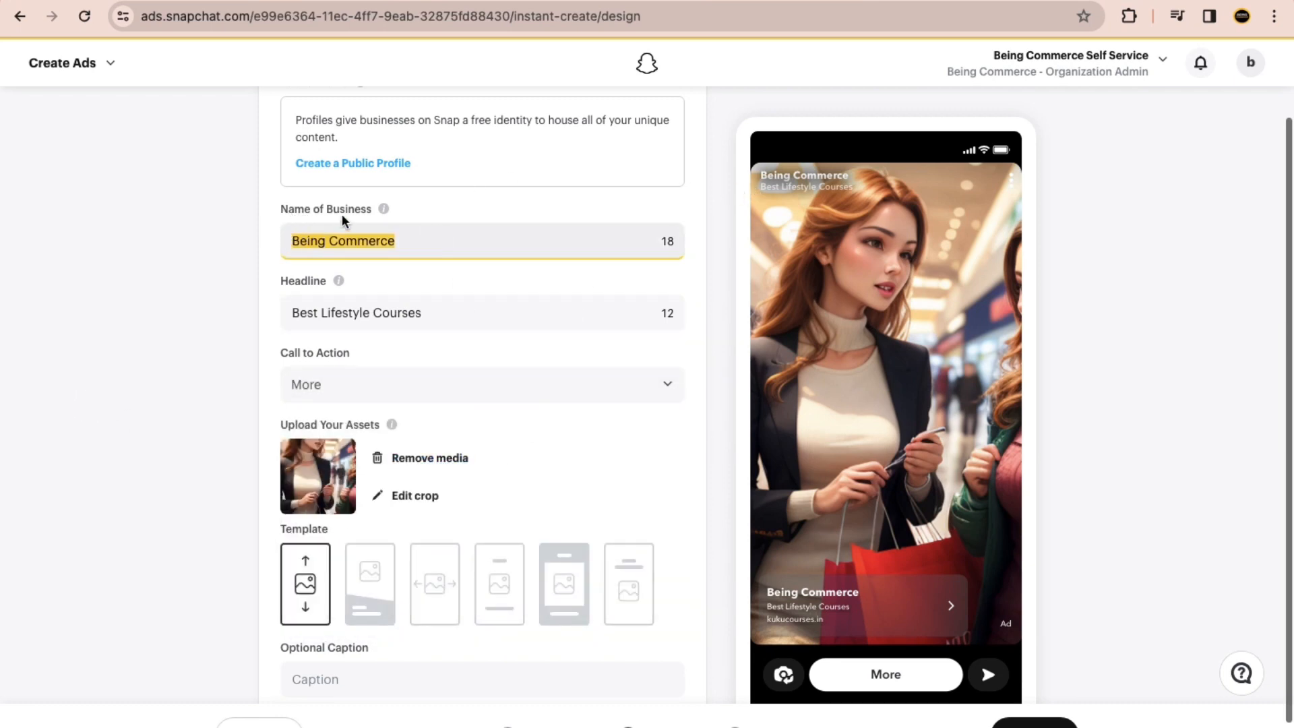
pyautogui.scroll(5, 799, 180)
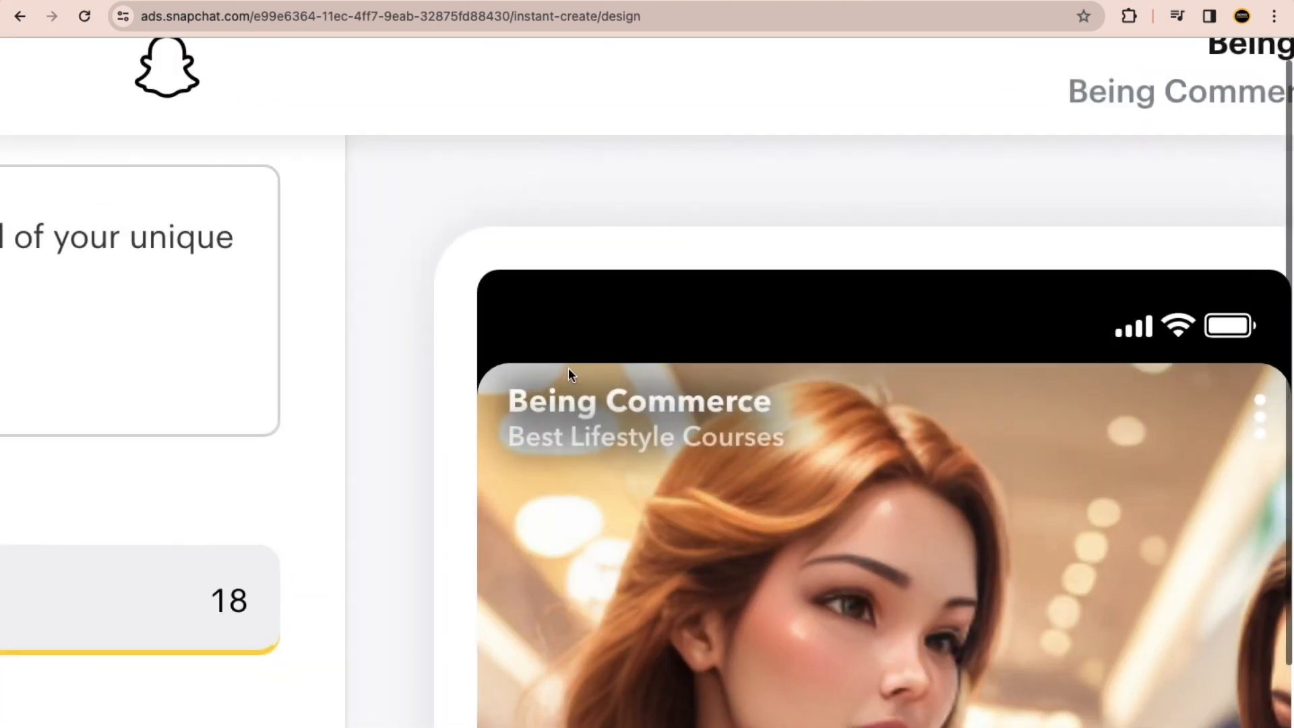
# Step: Check the headline in the ad preview against the text in the Headline field
pyautogui.moveTo(517, 442); pyautogui.dragTo(785, 445)
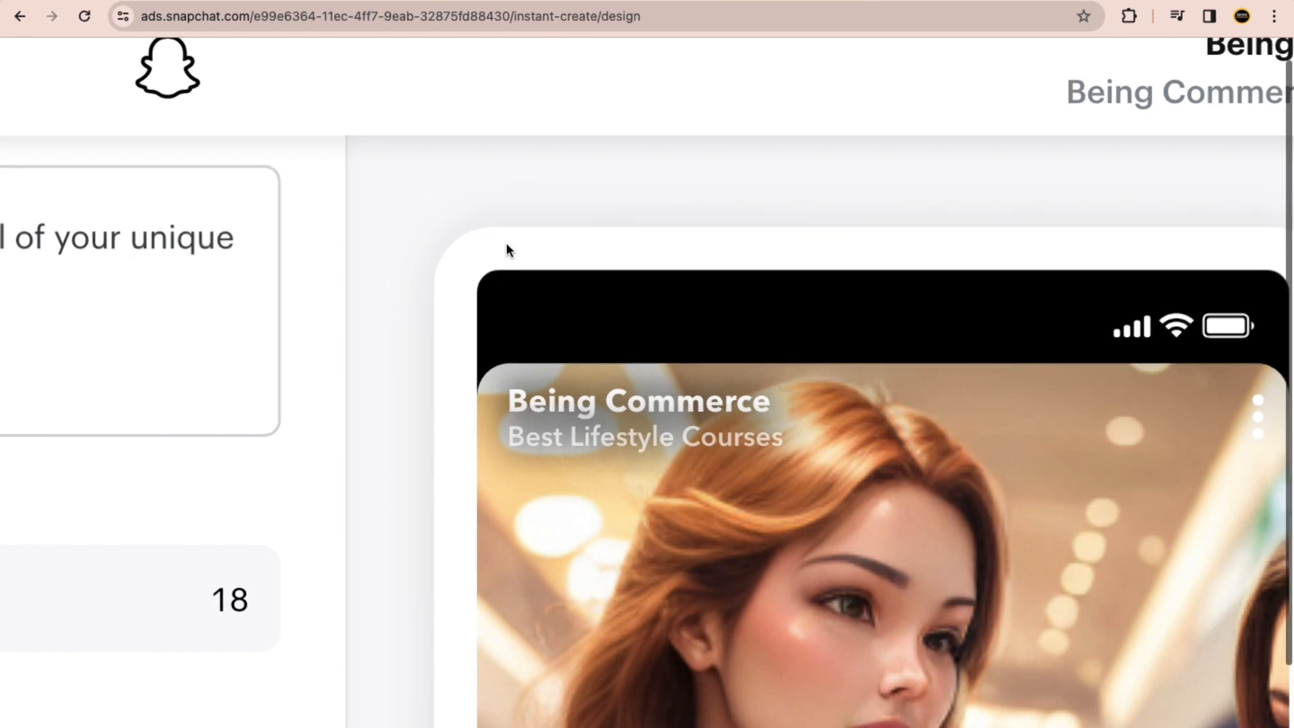
pyautogui.scroll(-5, 507, 243)
pyautogui.moveTo(420, 401); pyautogui.dragTo(179, 392)
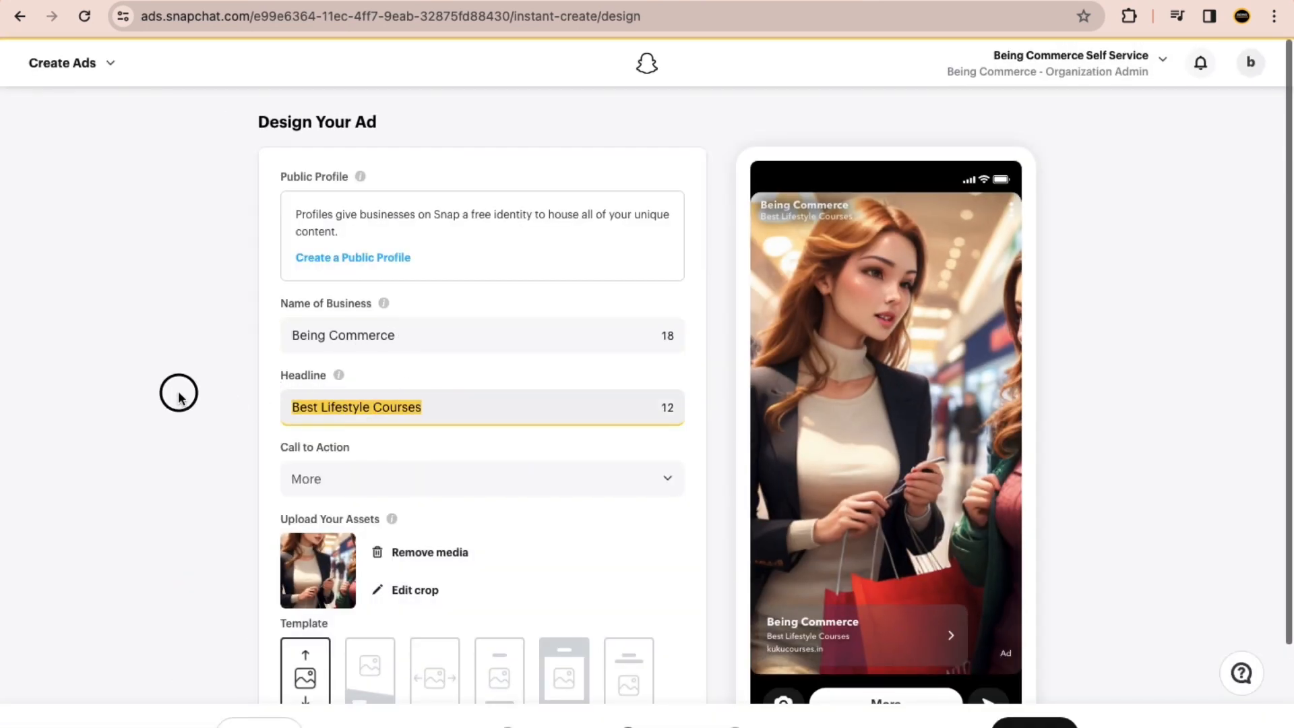
# Step: Review the available call-to-action choices and set the ad's call to action to Sign Up
pyautogui.scroll(-2, 464, 372)
pyautogui.scroll(-1, 464, 371)
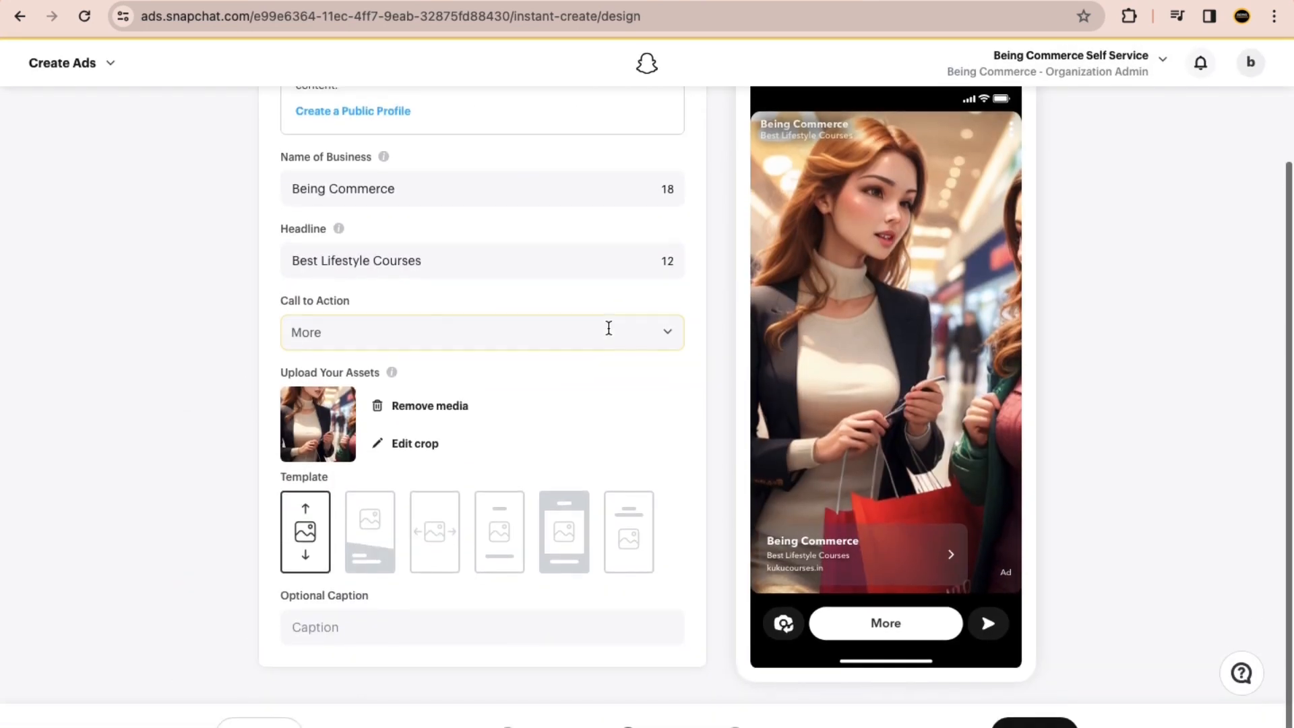
pyautogui.click(606, 328)
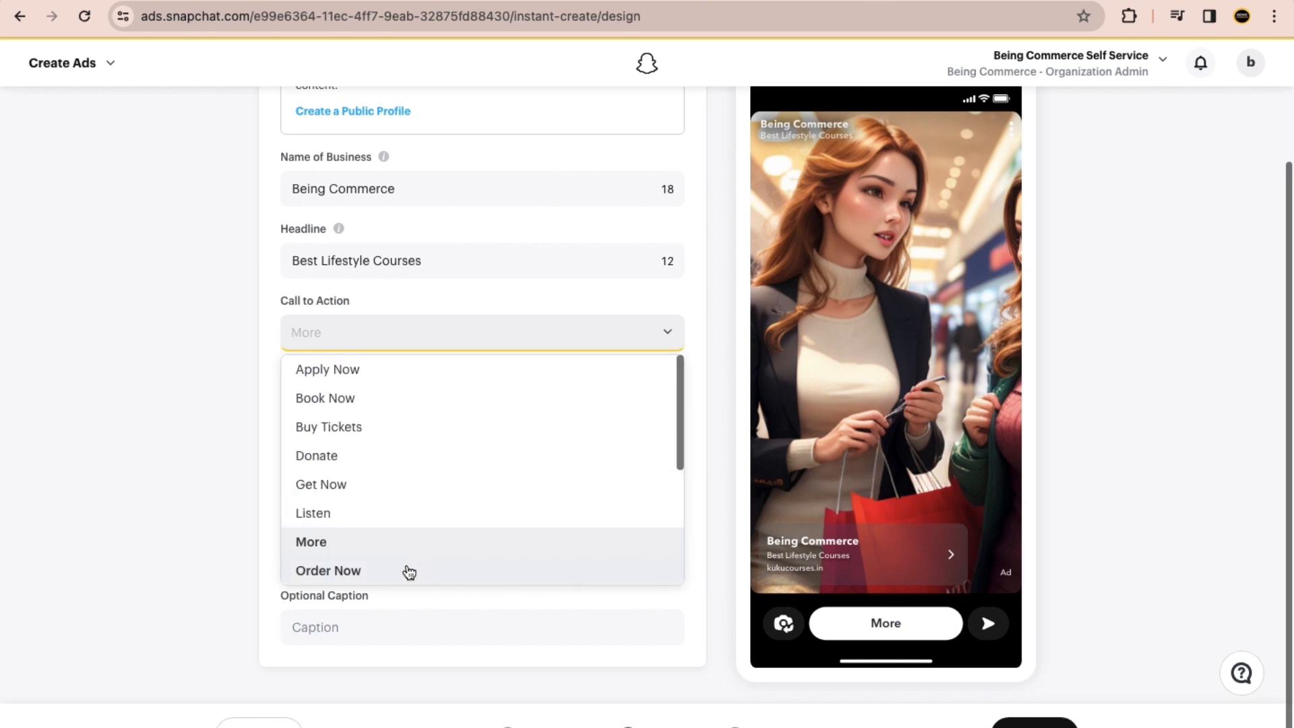
pyautogui.scroll(1, 390, 454)
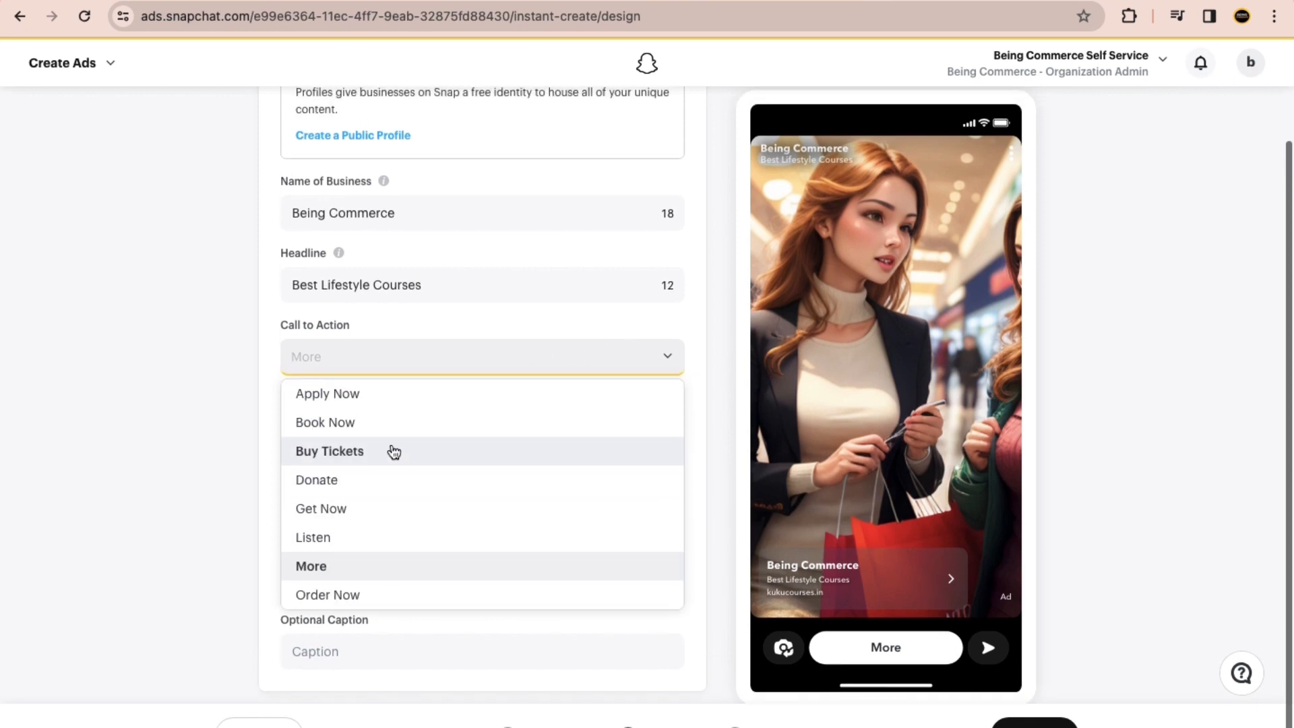
pyautogui.scroll(-2, 390, 450)
pyautogui.scroll(-5, 394, 450)
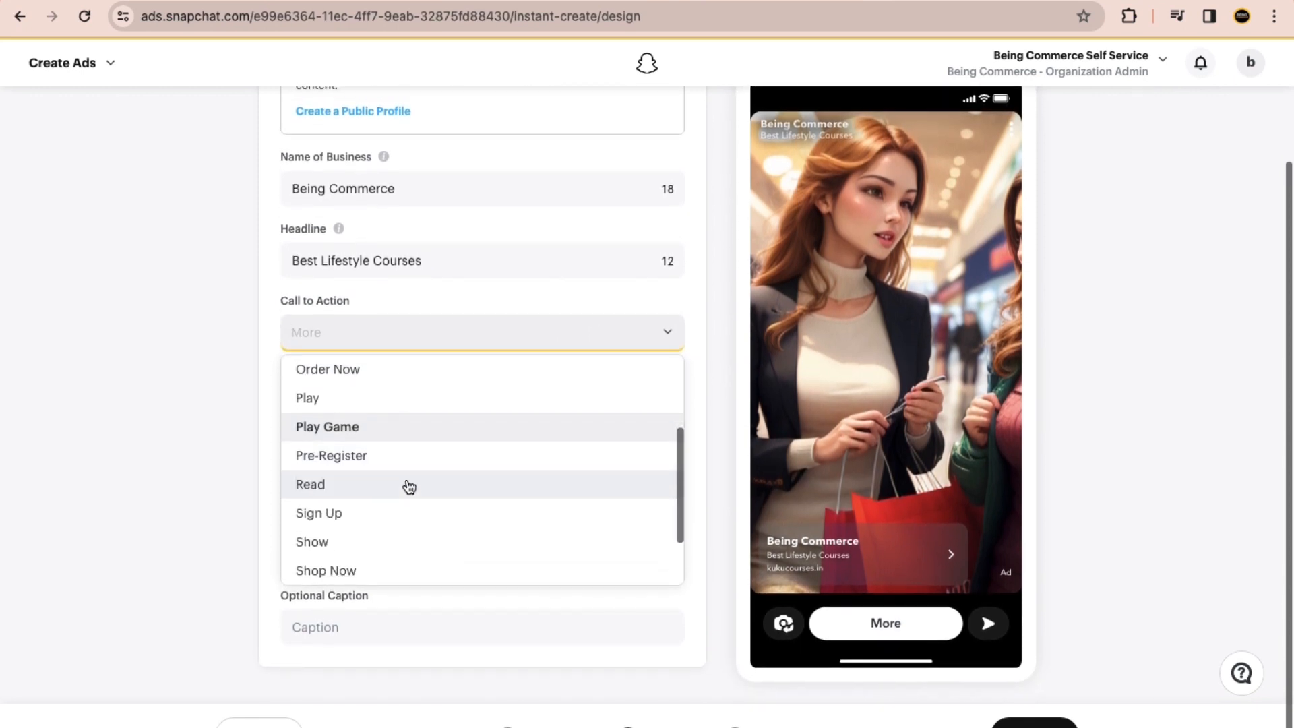
pyautogui.scroll(-1, 418, 498)
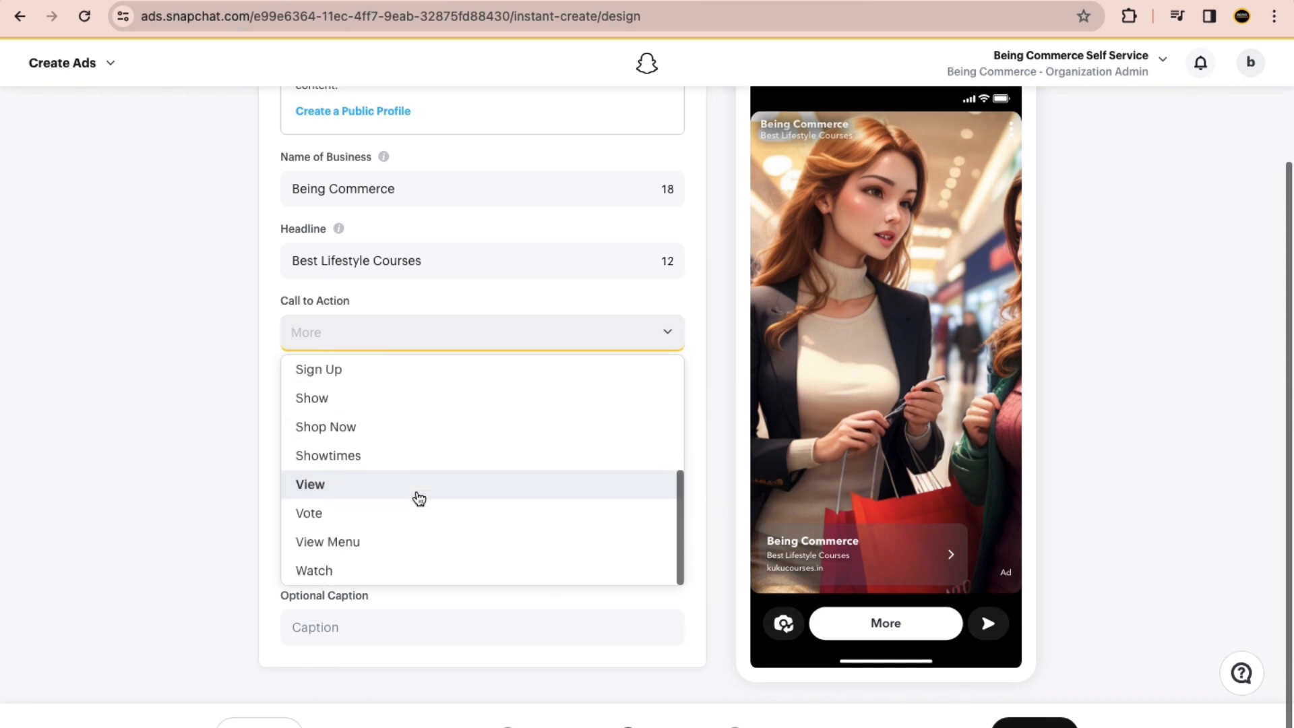
pyautogui.scroll(3, 393, 462)
pyautogui.click(367, 463)
pyautogui.click(217, 458)
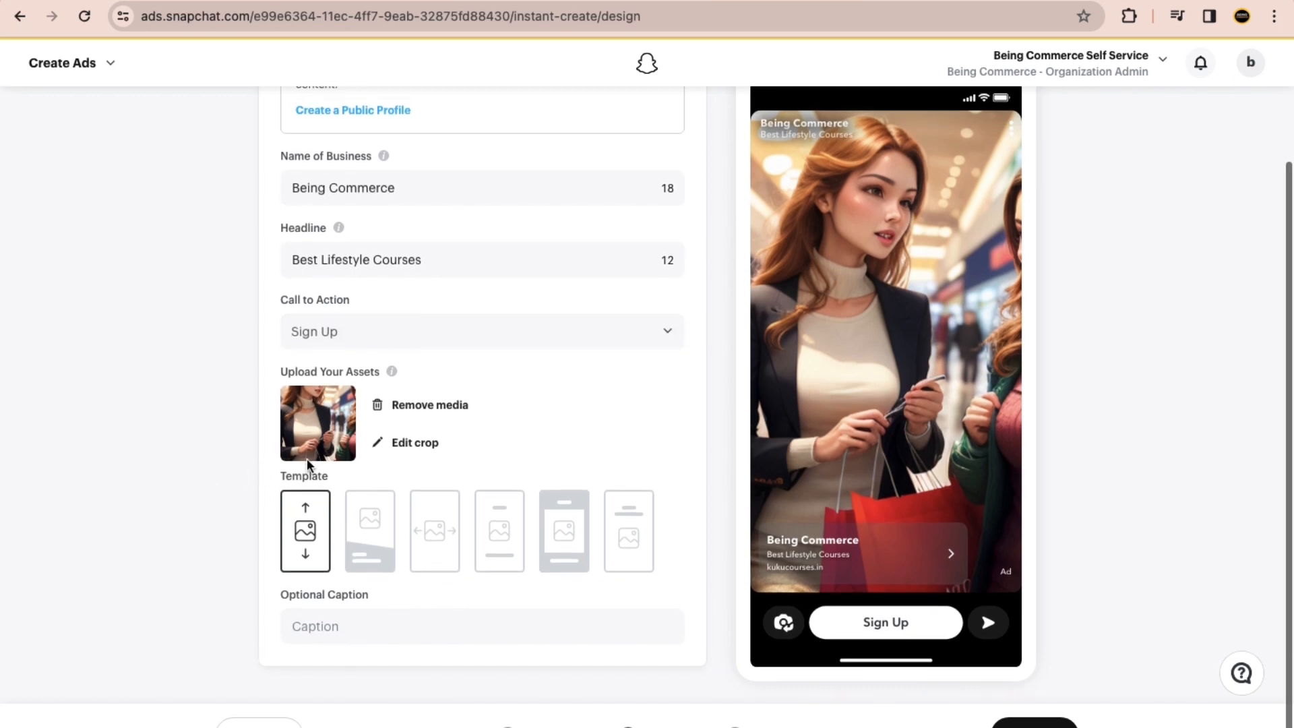
# Step: Apply the third template, the one with sideways arrows, to the ad and continue to the delivery stage
pyautogui.click(364, 530)
pyautogui.scroll(-2, 800, 397)
pyautogui.click(434, 428)
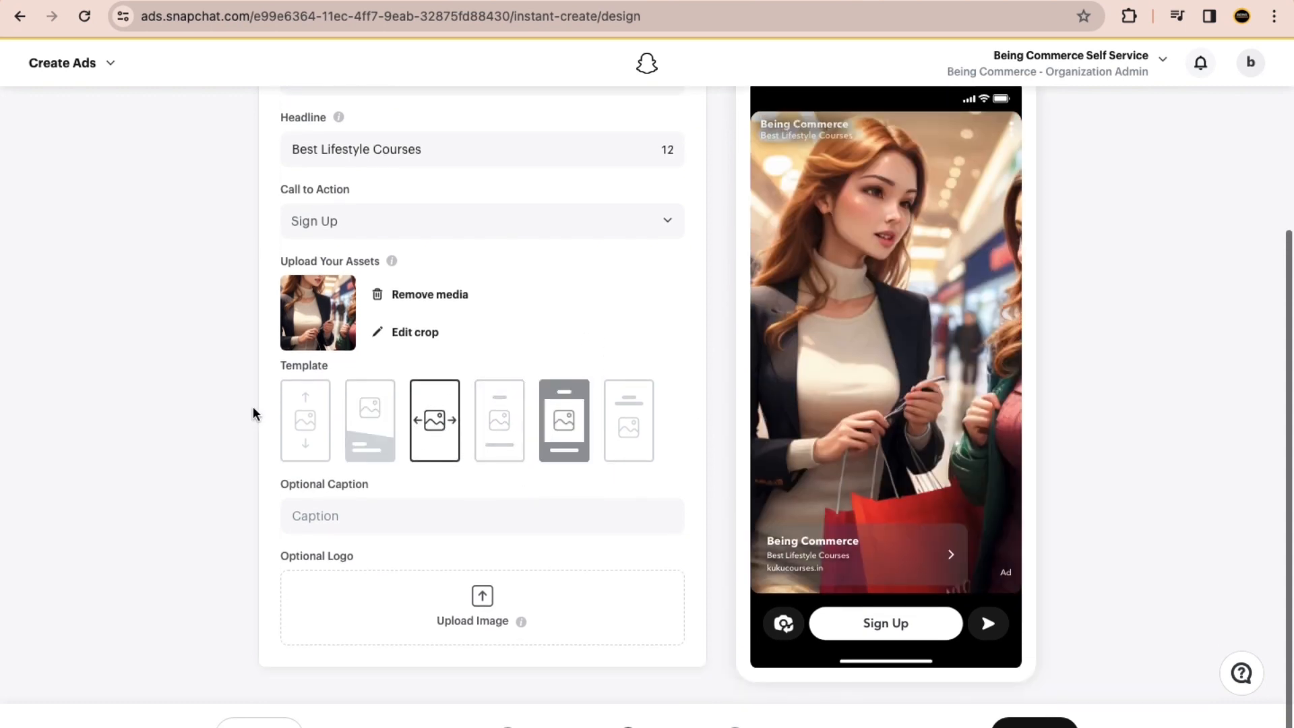
pyautogui.scroll(-1, 357, 549)
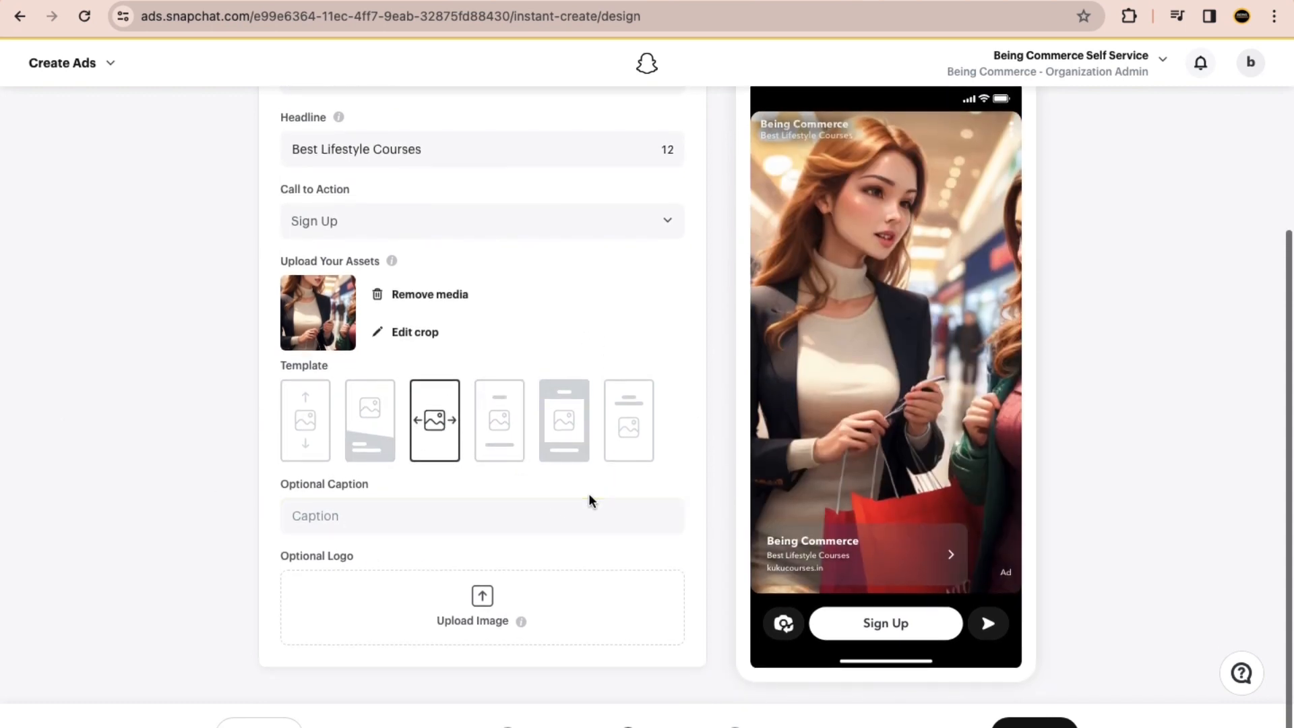
pyautogui.keyDown('ctrl'); pyautogui.scroll(5, 1028, 722); pyautogui.keyUp('ctrl')
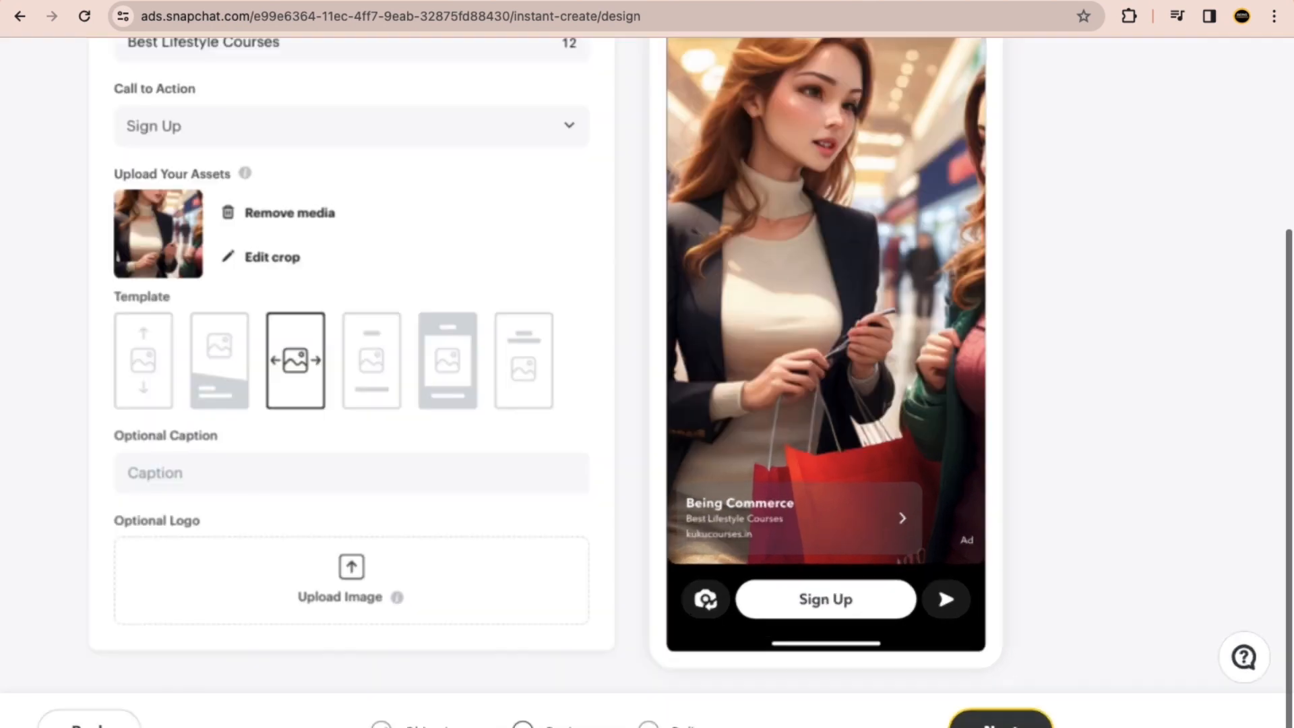
pyautogui.keyDown('ctrl'); pyautogui.scroll(-5, 626, 684); pyautogui.keyUp('ctrl')
pyautogui.click(1034, 723)
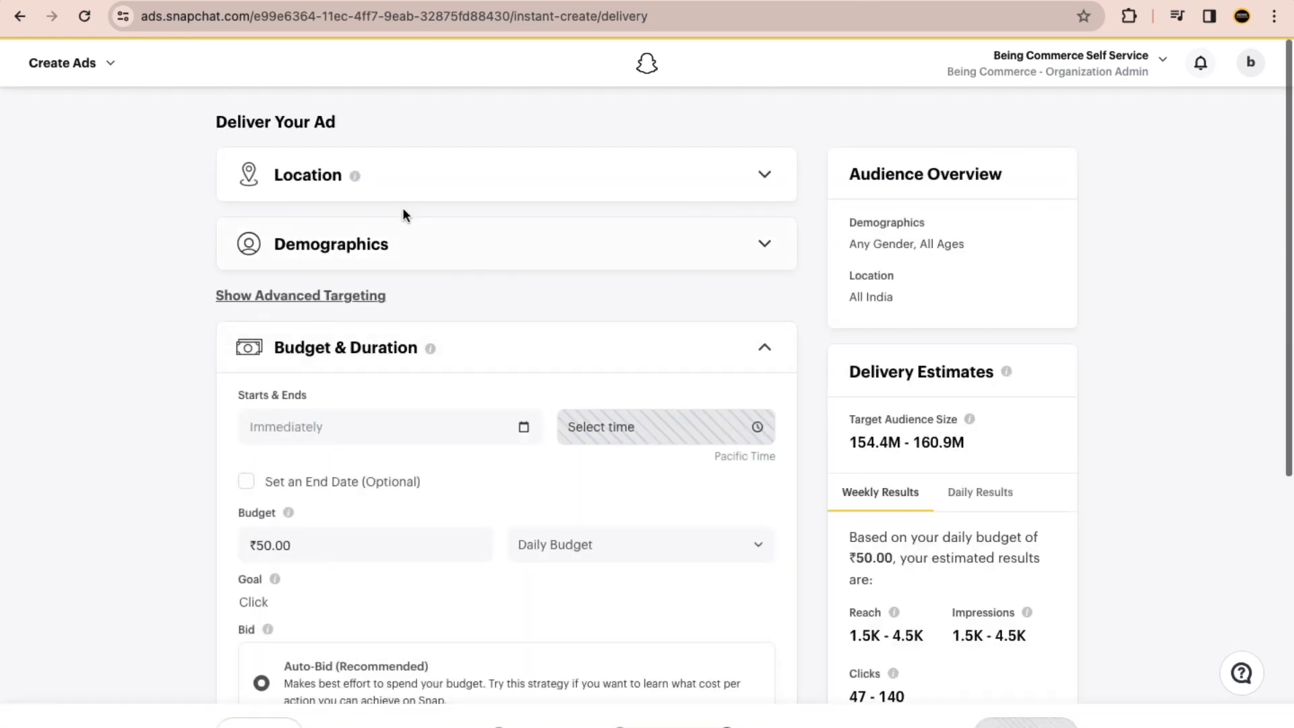
# Step: Review the location settings and the gender, age and language options for the ad's audience
pyautogui.click(765, 180)
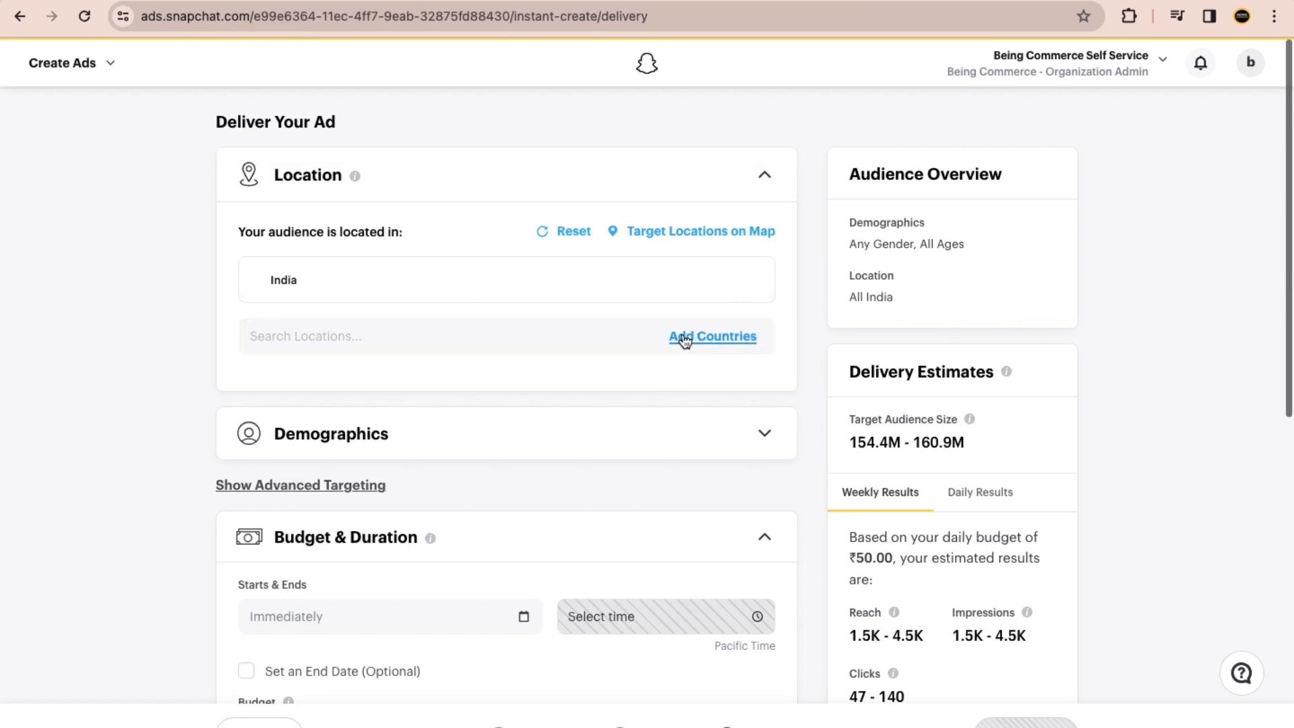
pyautogui.click(766, 178)
pyautogui.click(765, 246)
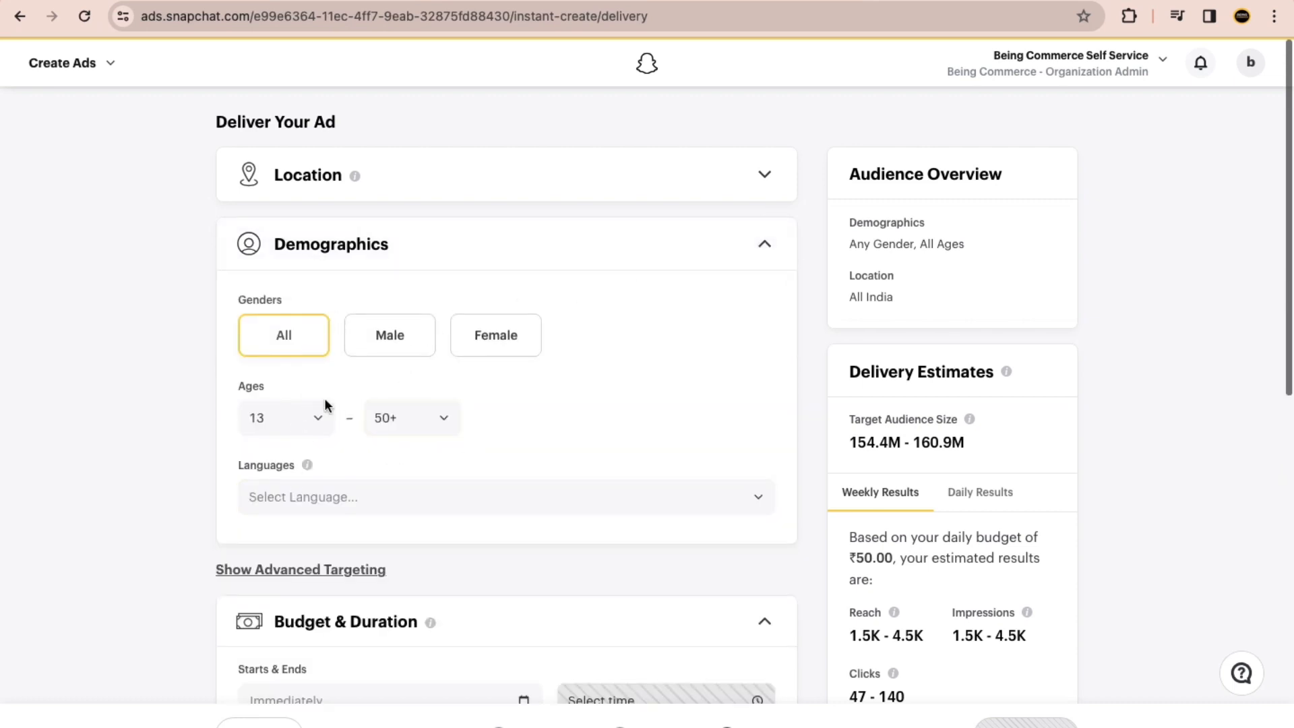
pyautogui.click(763, 244)
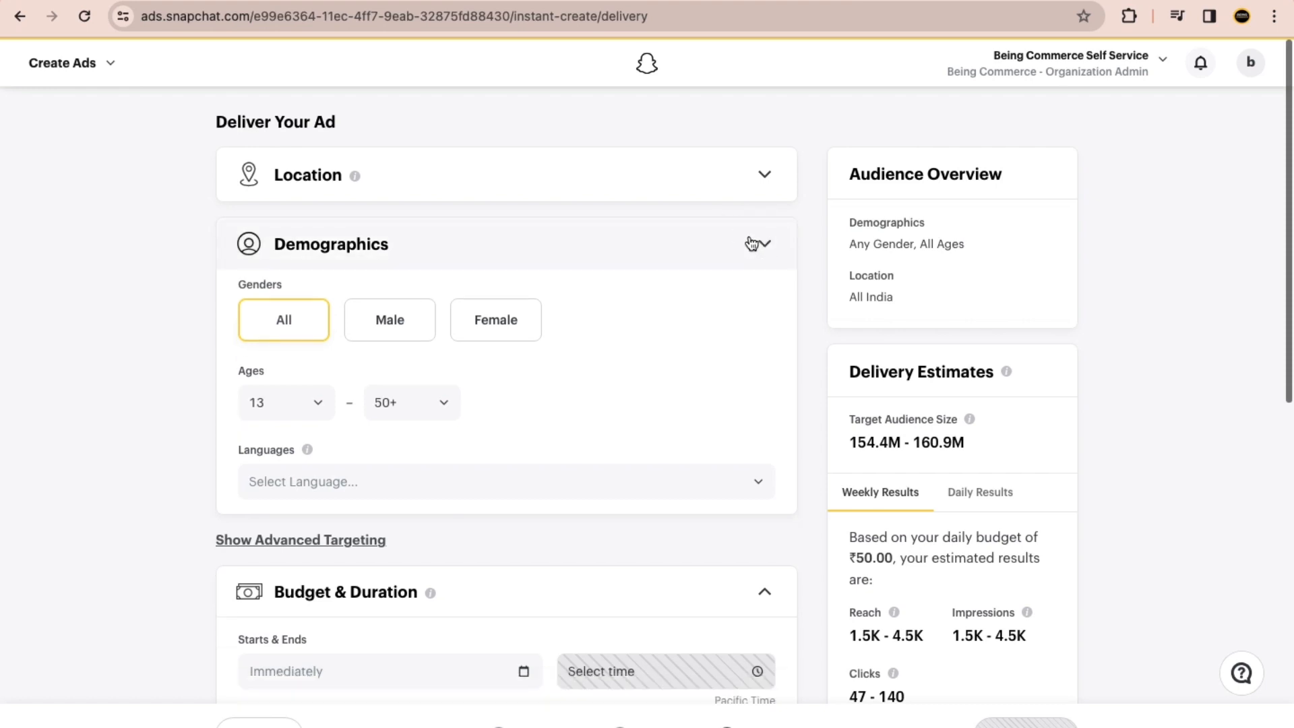
# Step: Look through the ad's budget, duration and bid strategy options and the required business address fields
pyautogui.scroll(-2, 323, 346)
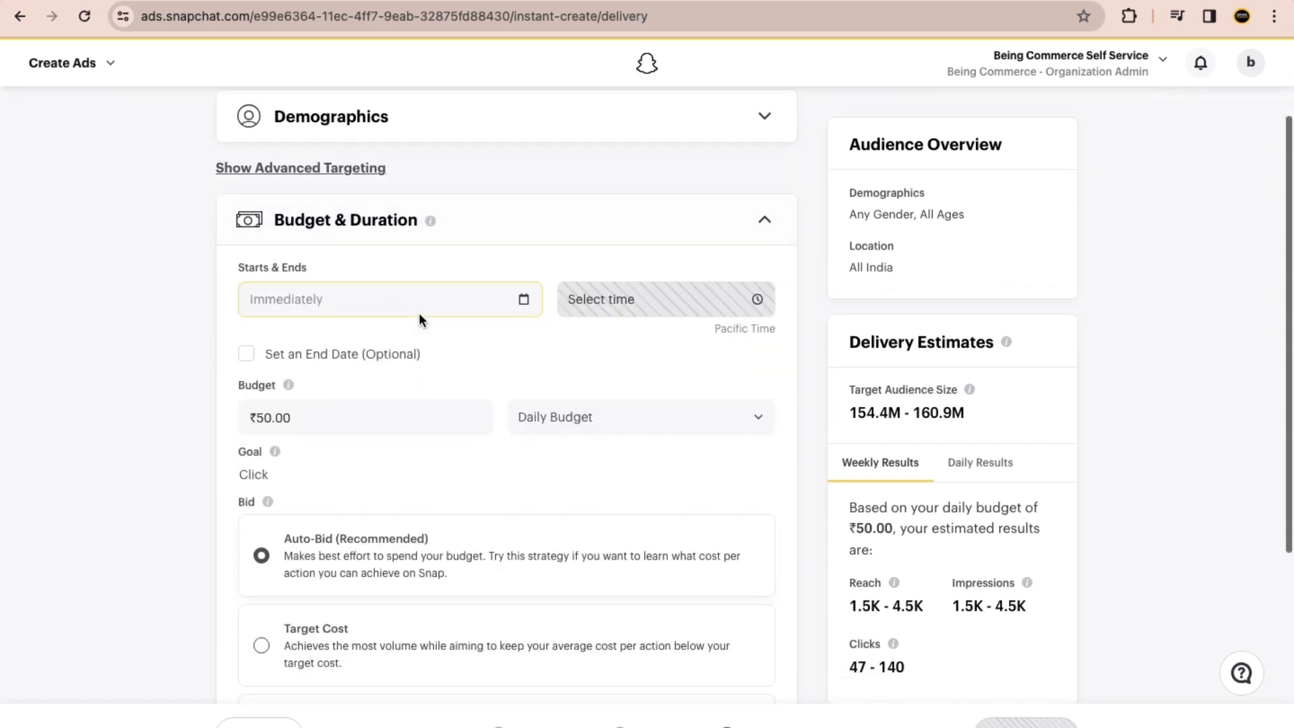
pyautogui.scroll(-3, 419, 320)
pyautogui.scroll(-3, 420, 321)
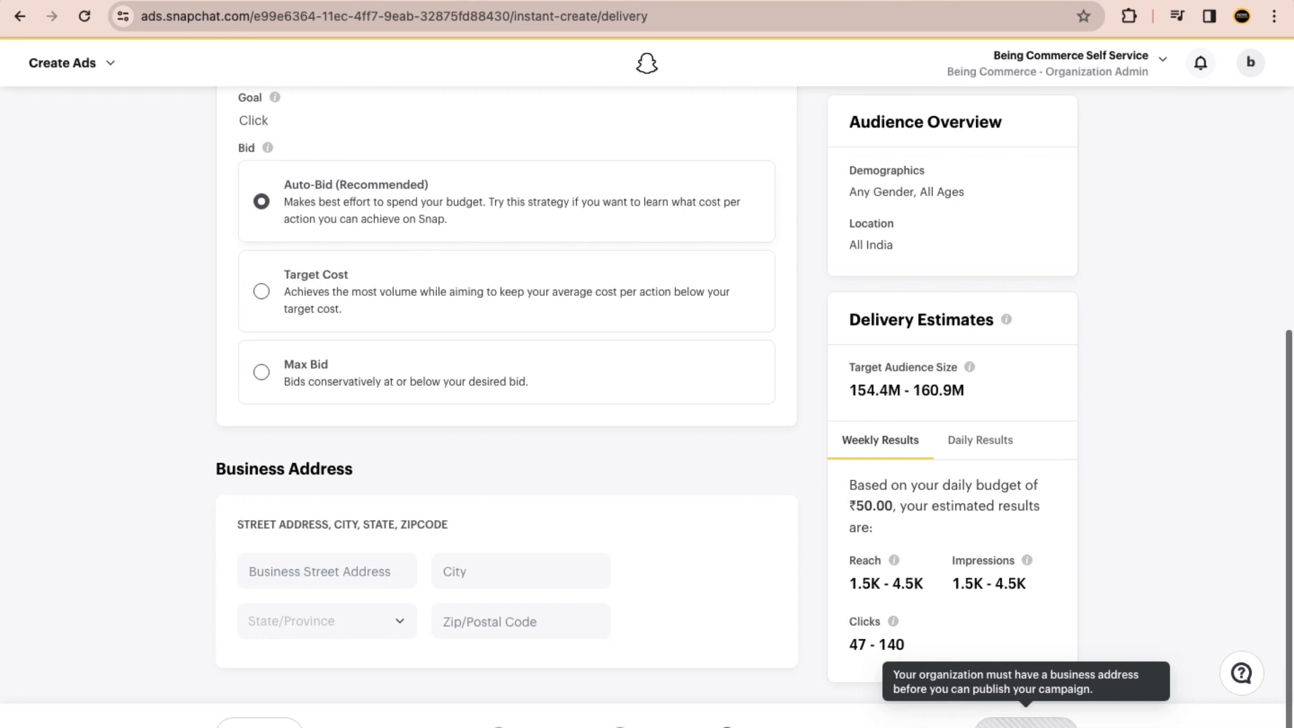
pyautogui.scroll(7, 664, 505)
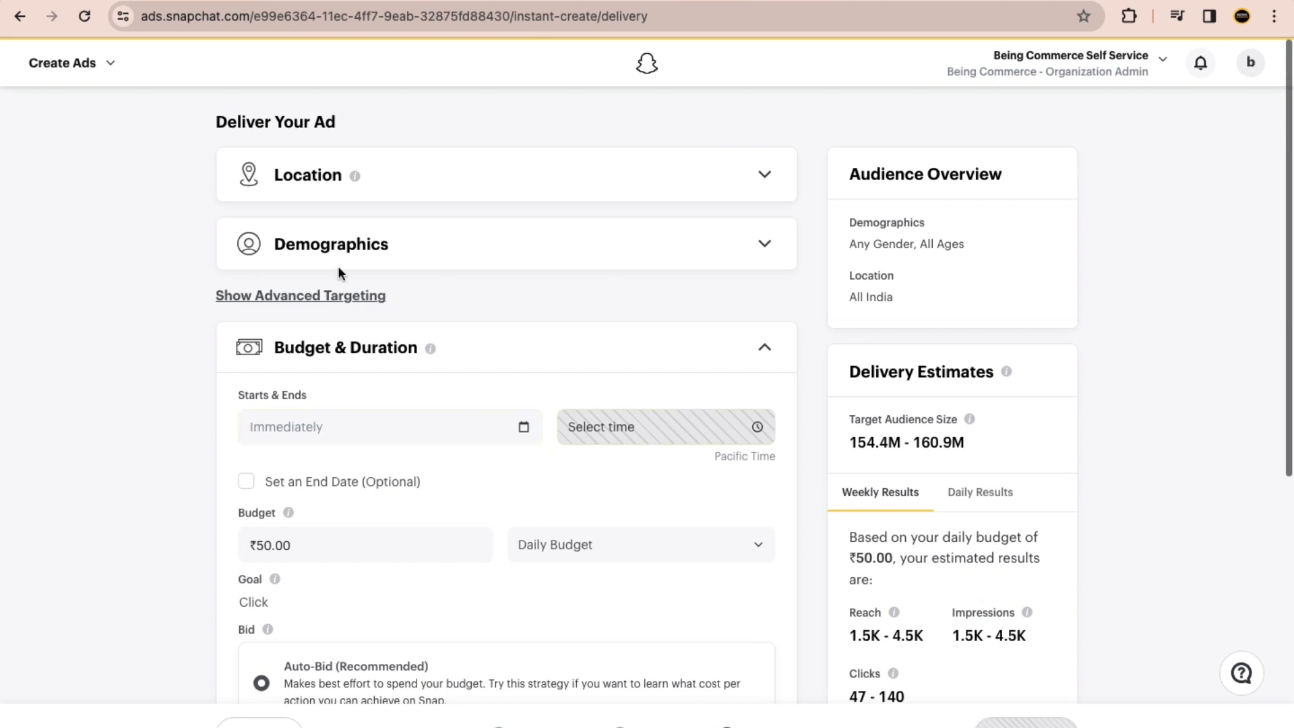
# Step: Open the Manage Ads overview, look over its campaign area and dismiss the Watch Time Metrics notice
pyautogui.click(106, 67)
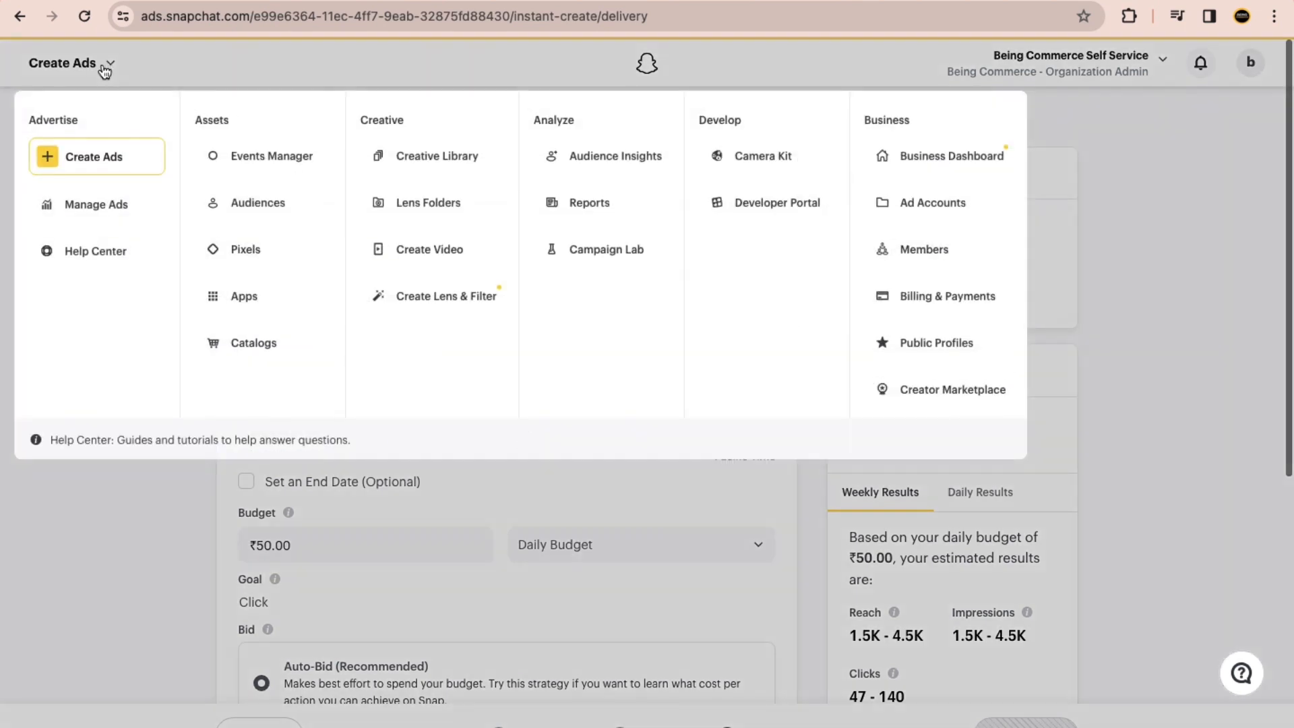
pyautogui.click(103, 208)
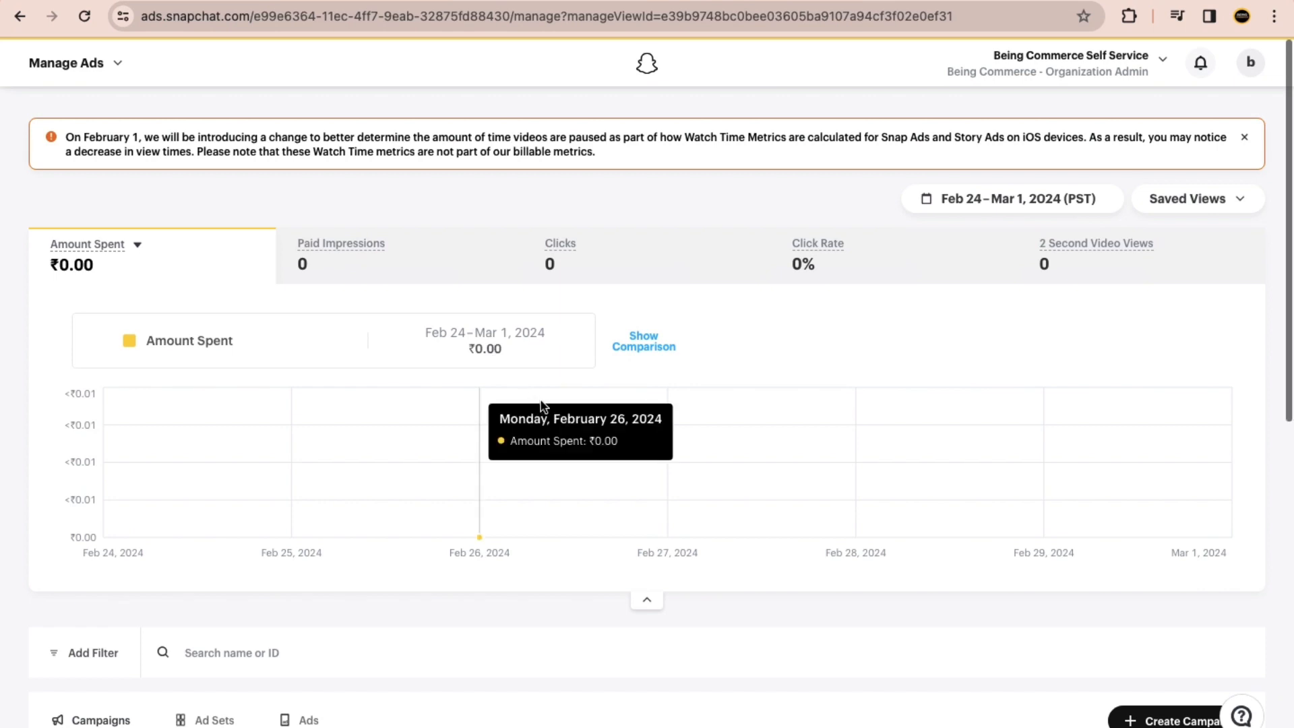
pyautogui.scroll(-3, 475, 312)
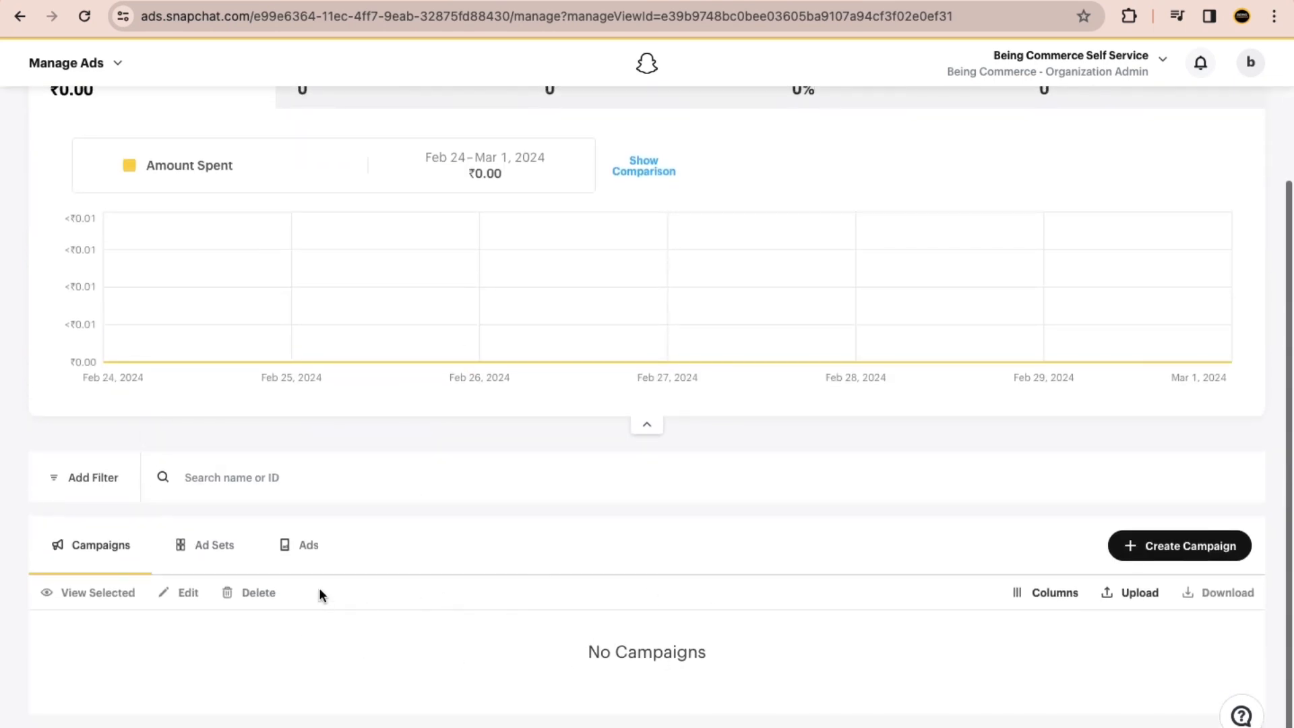
pyautogui.scroll(3, 370, 519)
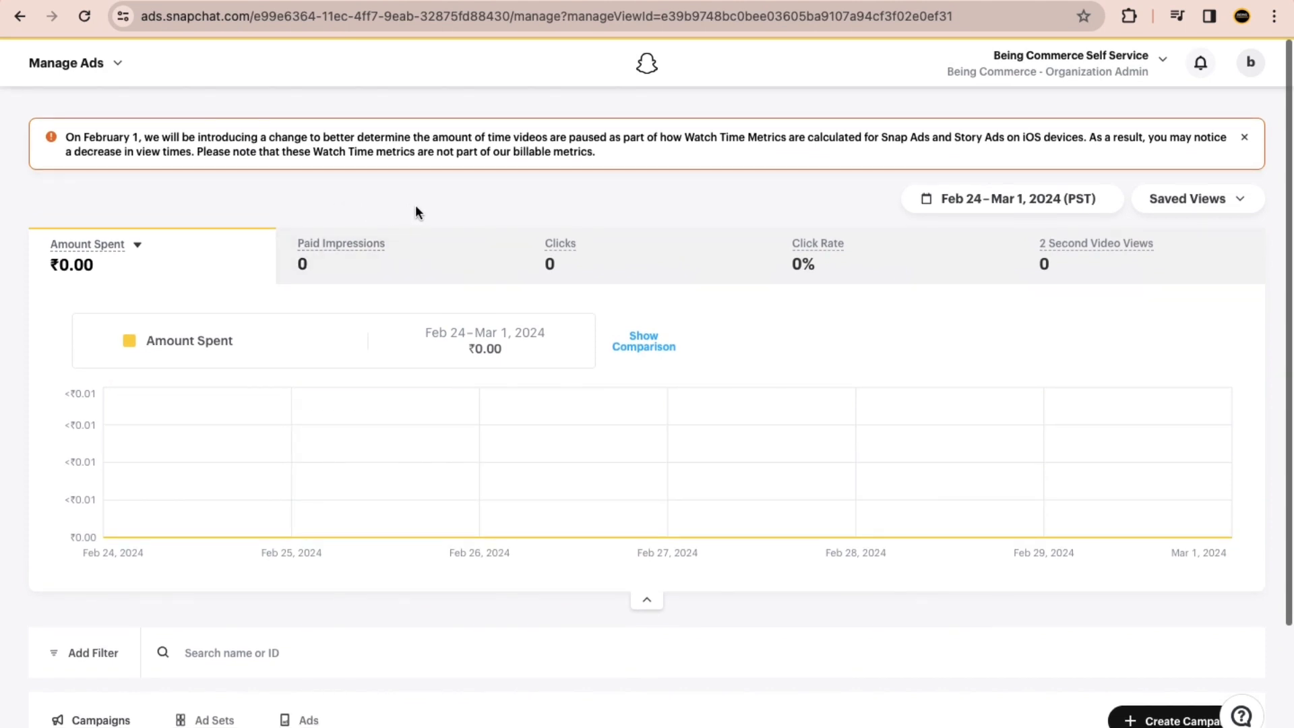
pyautogui.click(1246, 138)
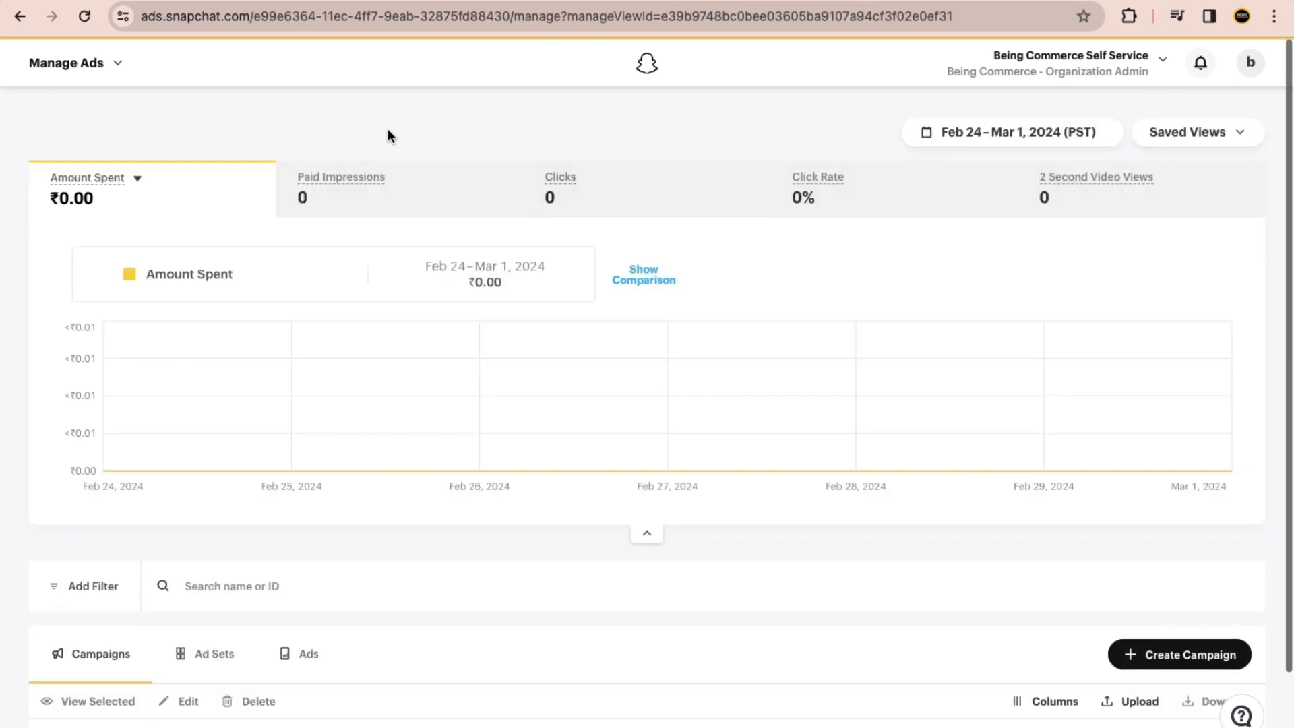
# Step: Open Billing & Payments, check the existing payment method and open the form for a new one
pyautogui.click(116, 71)
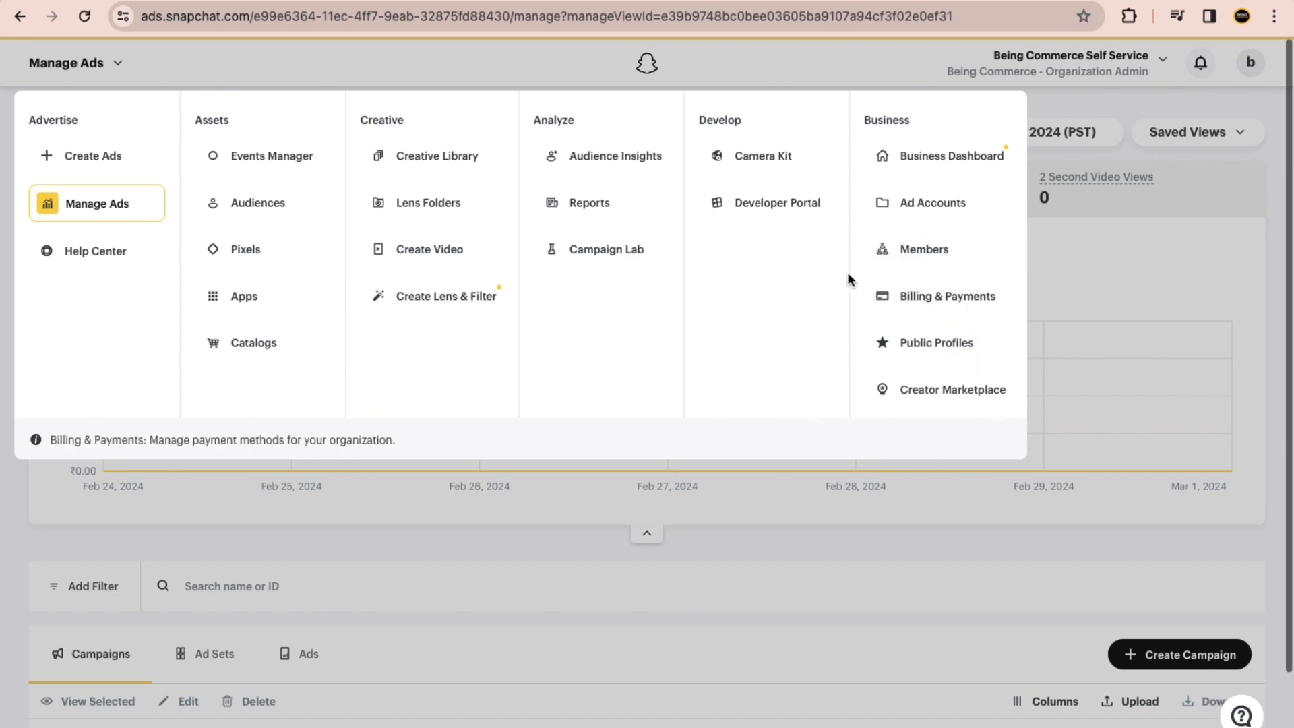
pyautogui.click(924, 299)
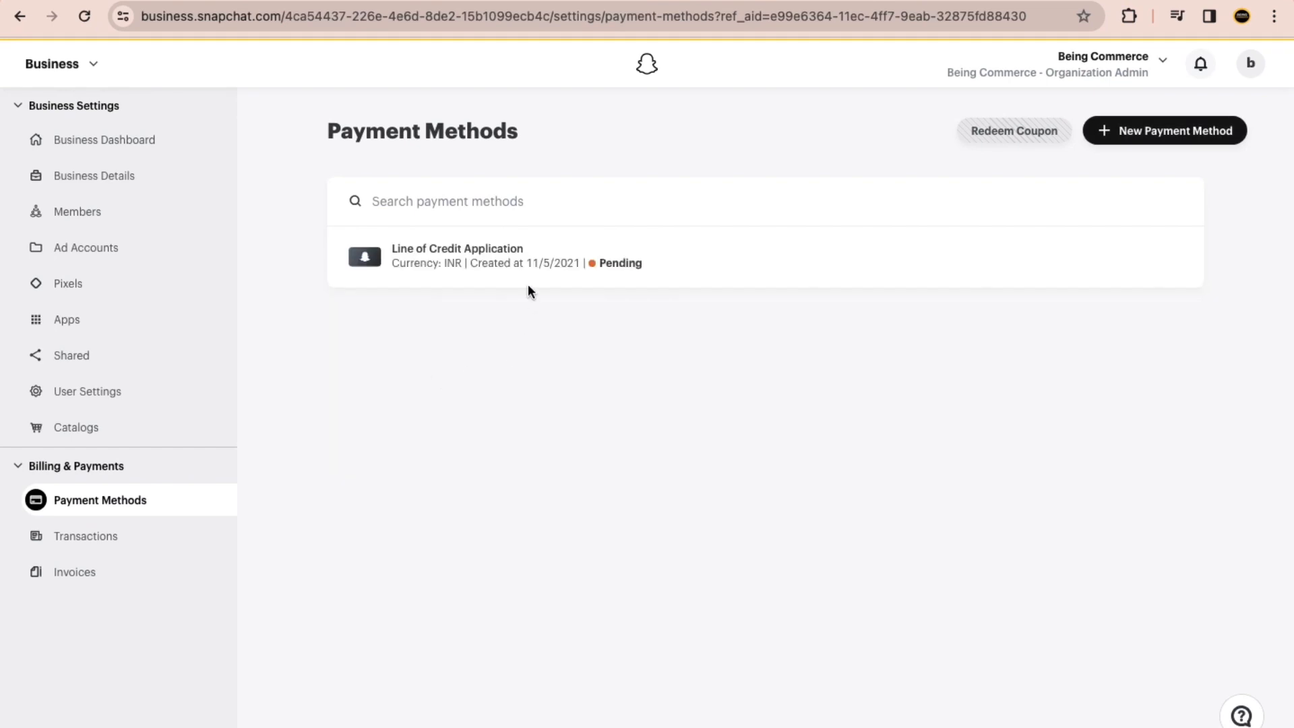
pyautogui.moveTo(427, 248); pyautogui.dragTo(507, 249)
pyautogui.click(541, 345)
pyautogui.click(1124, 143)
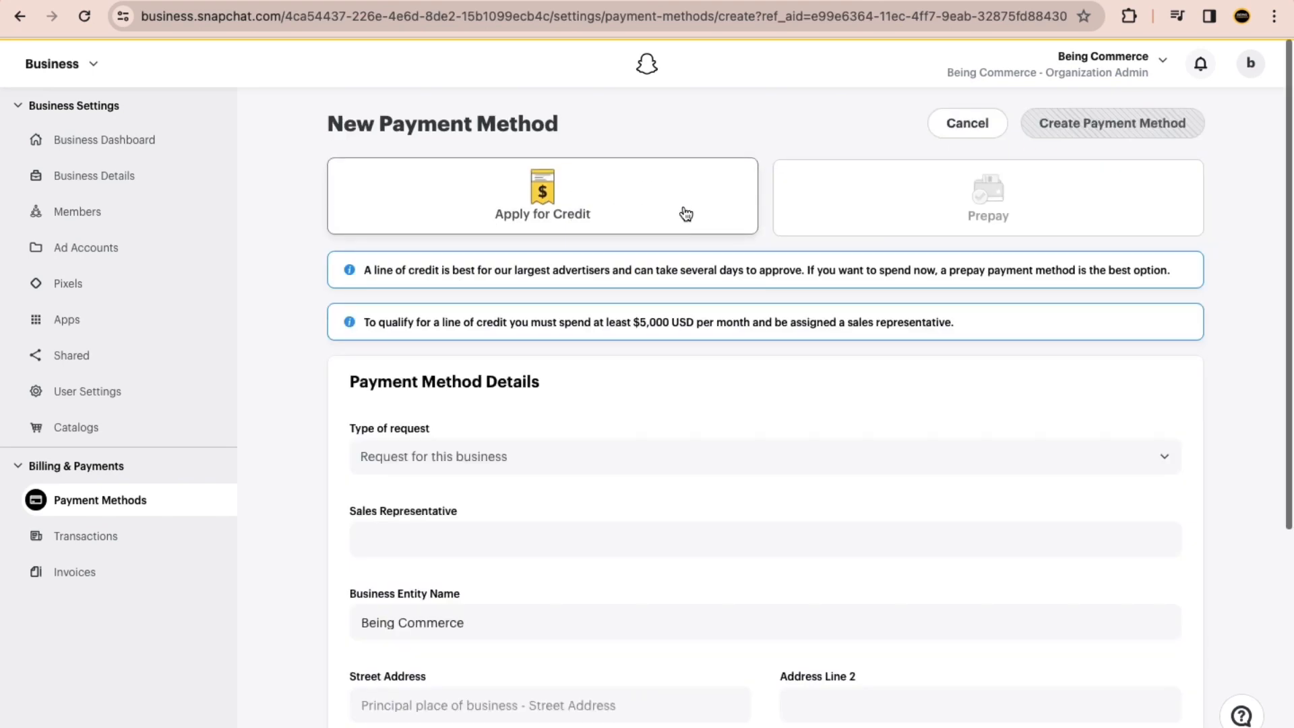
# Step: Compare the Apply for Credit and Prepay payment options and examine the details required for a credit application
pyautogui.click(500, 210)
pyautogui.scroll(-2, 475, 274)
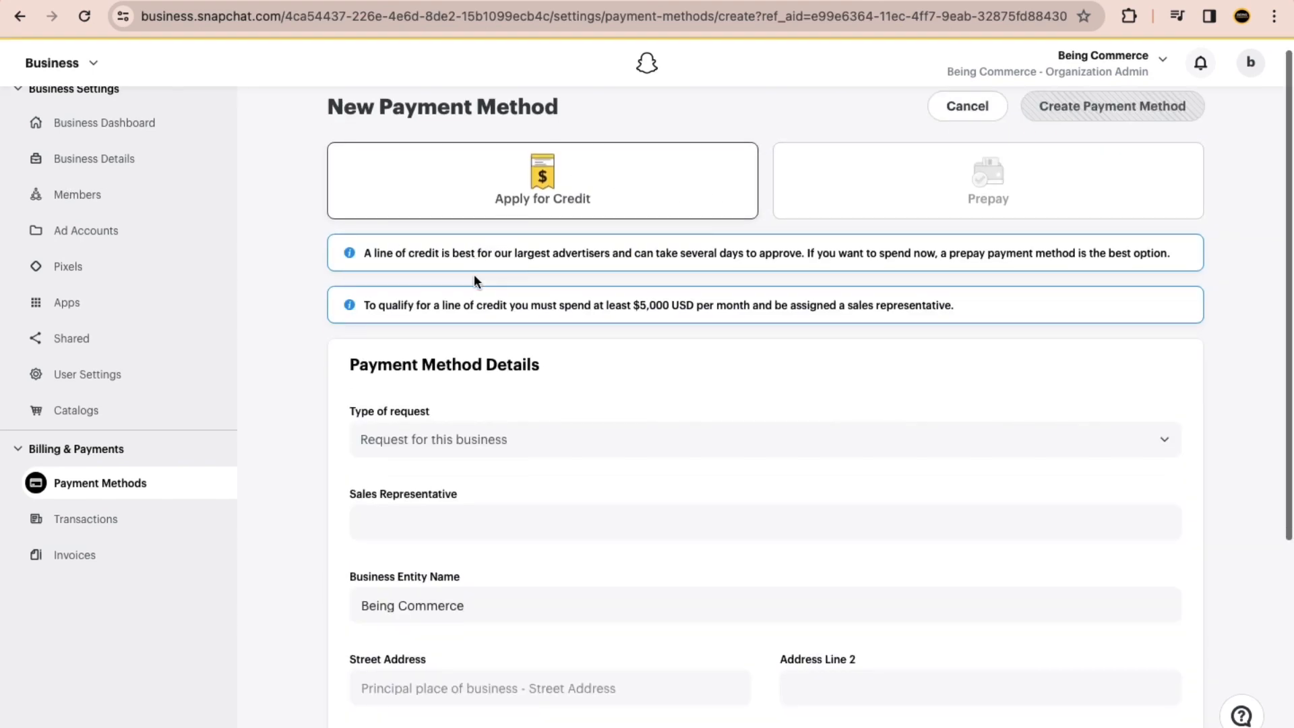
pyautogui.scroll(1, 533, 174)
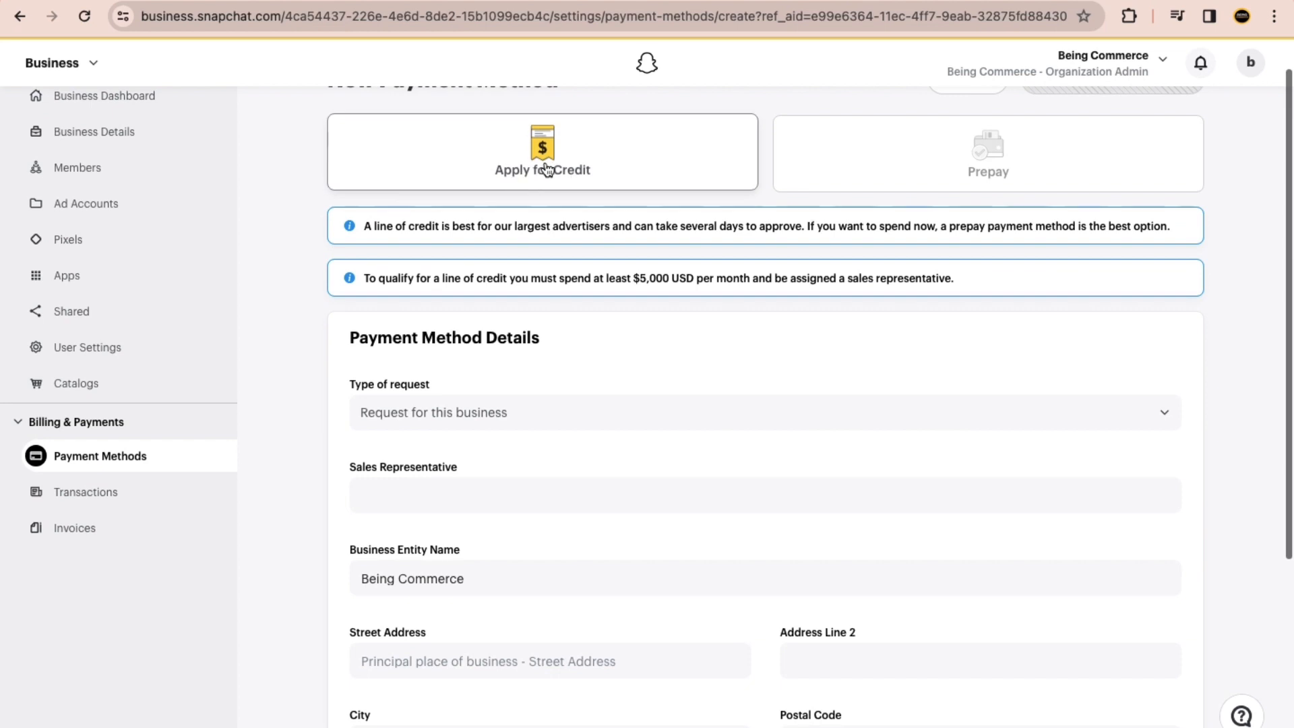
pyautogui.click(815, 180)
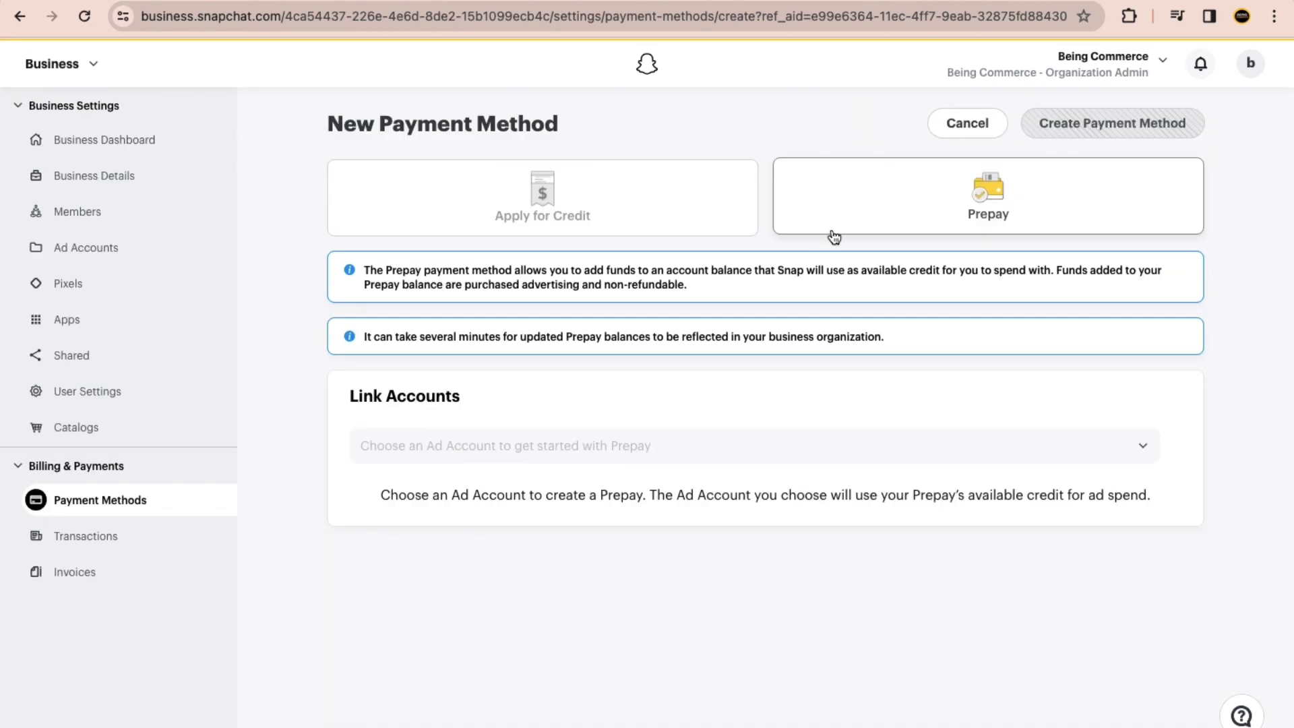
pyautogui.click(563, 213)
pyautogui.scroll(-5, 545, 234)
pyautogui.scroll(5, 545, 226)
pyautogui.scroll(-6, 593, 304)
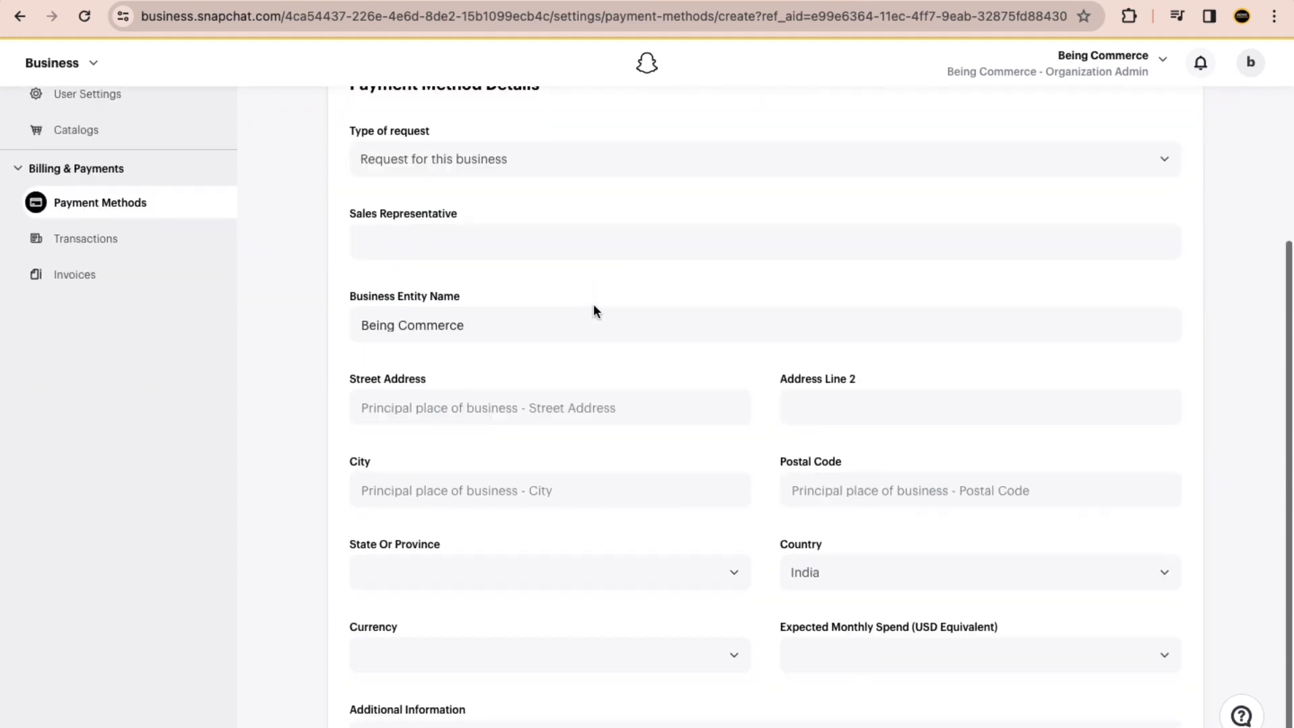
pyautogui.scroll(-1, 570, 382)
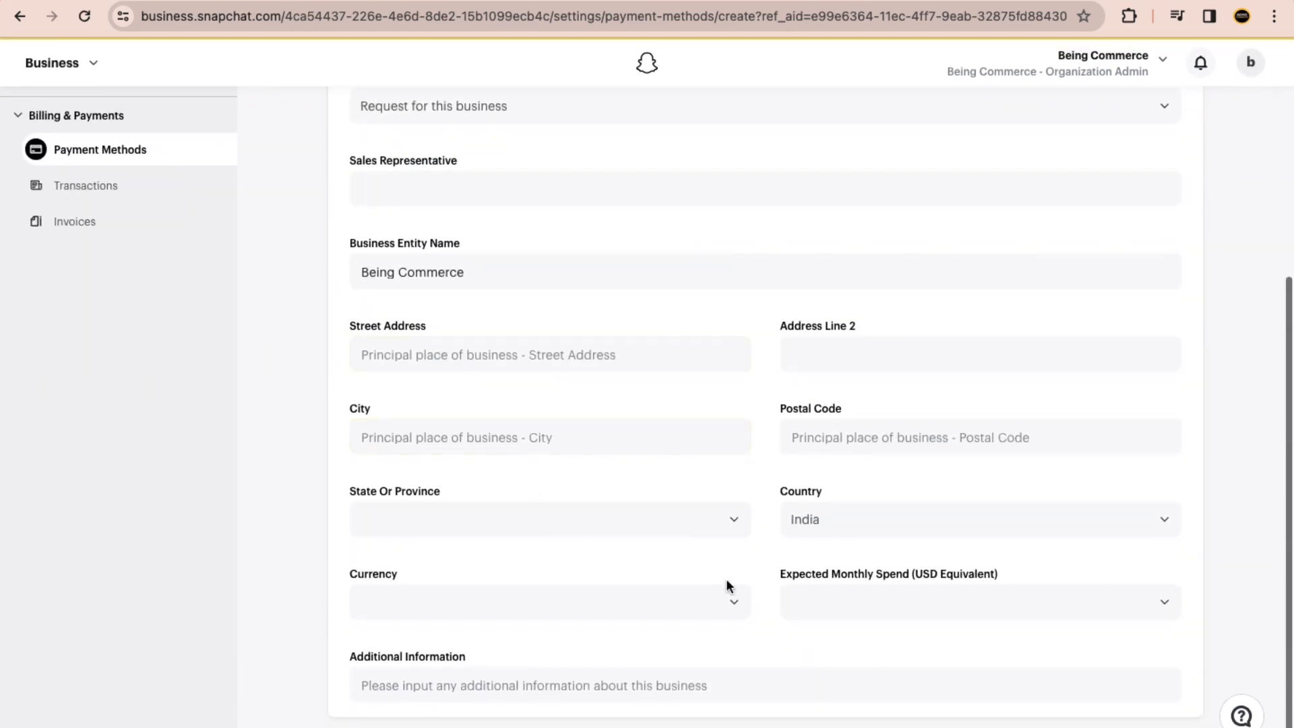
pyautogui.scroll(4, 570, 356)
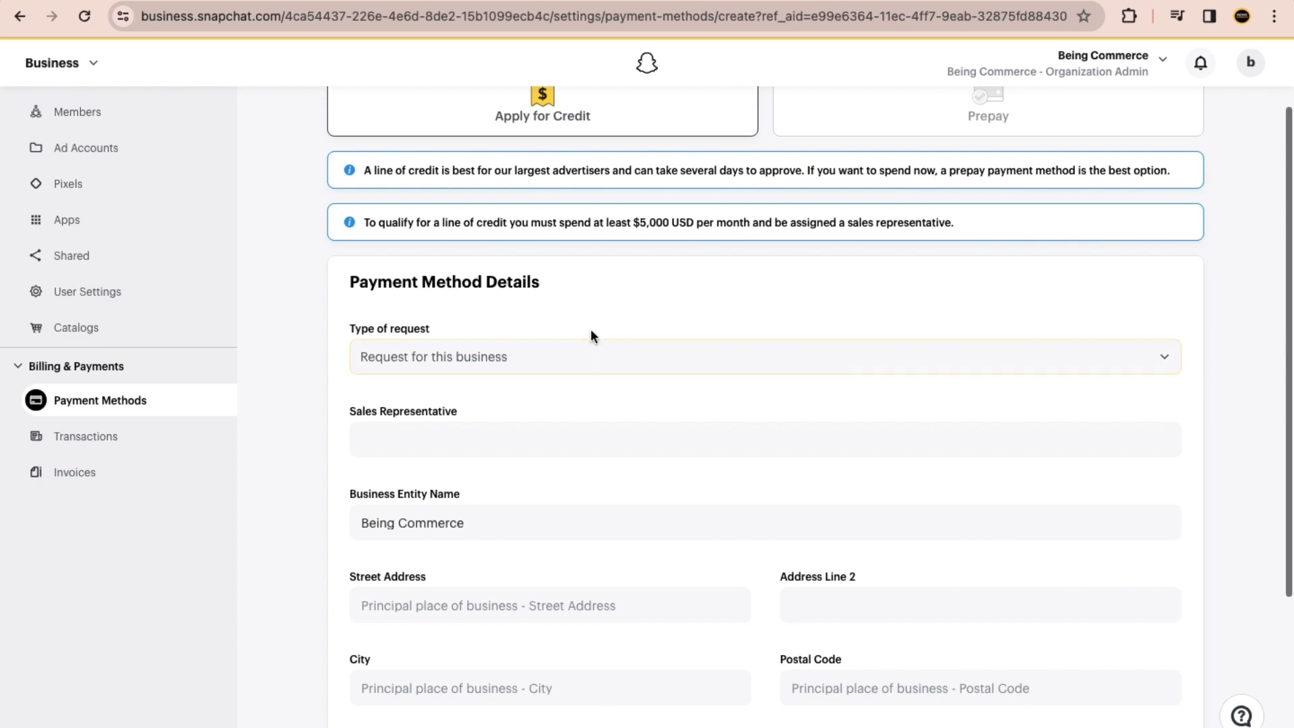
pyautogui.scroll(1, 590, 333)
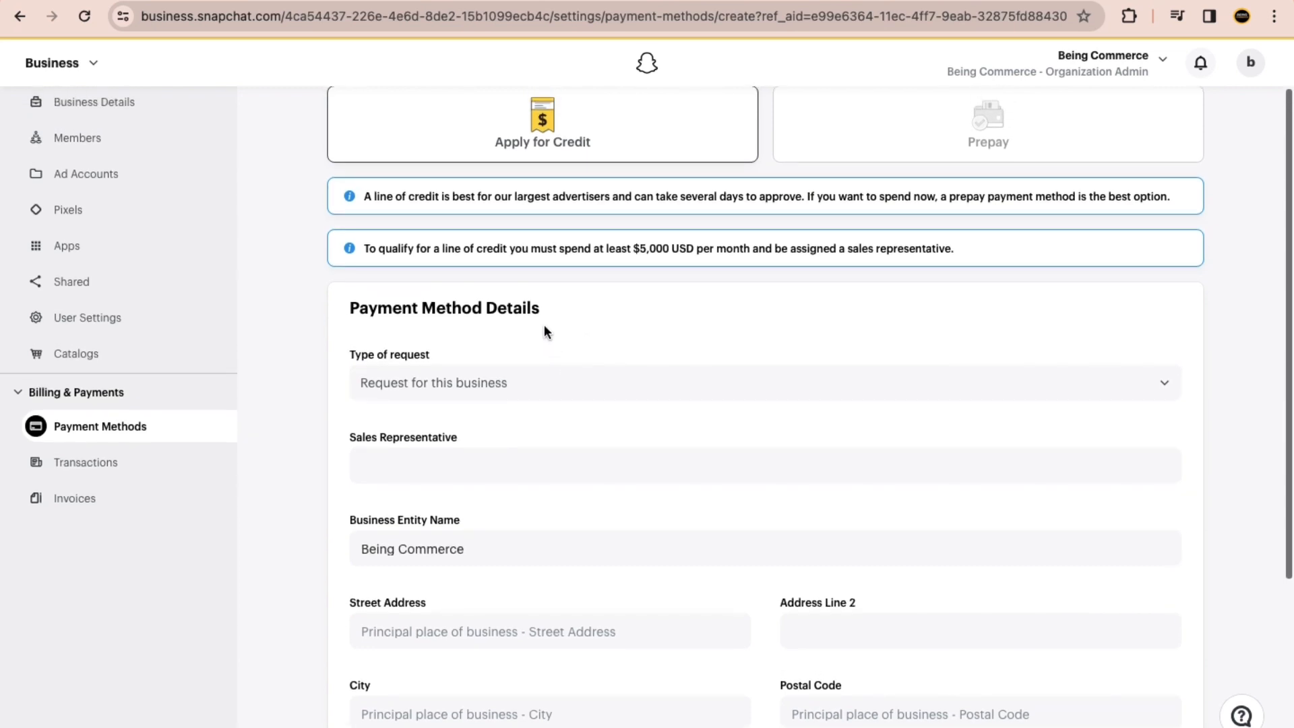
pyautogui.scroll(1, 531, 281)
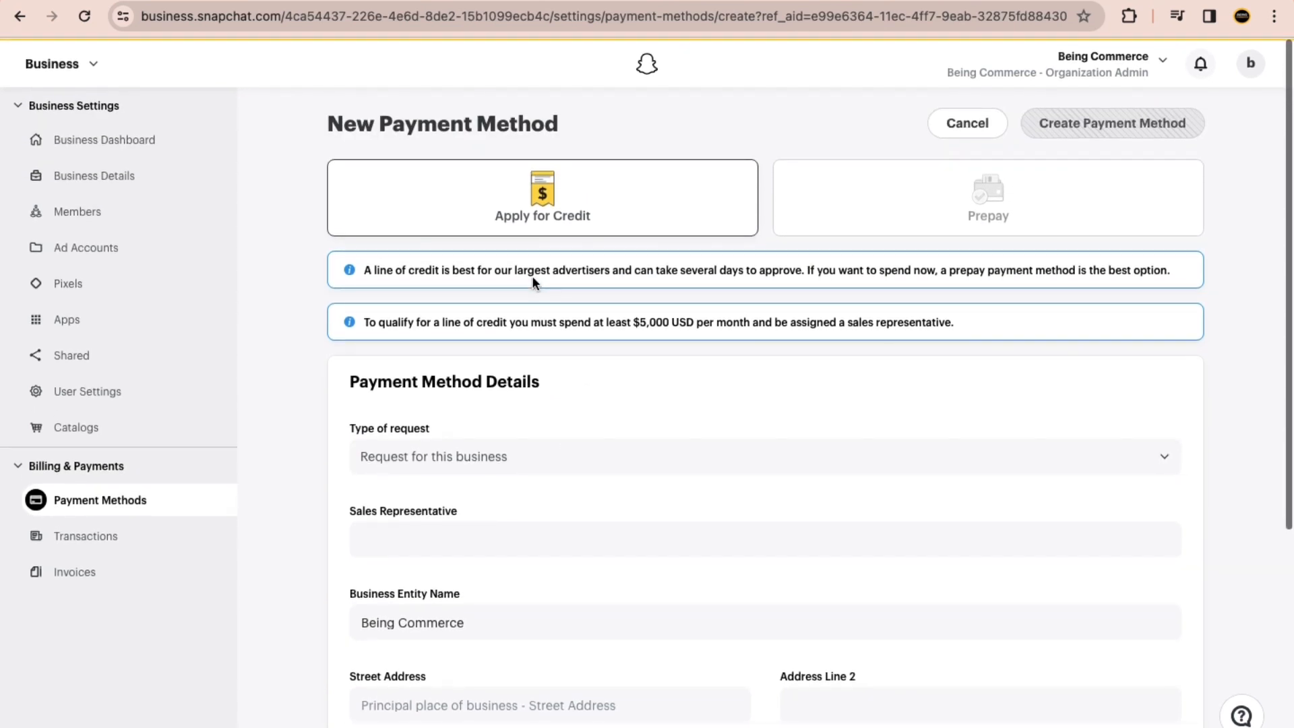
# Step: Leave the new payment method form and return to Manage Ads
pyautogui.click(82, 64)
pyautogui.click(93, 202)
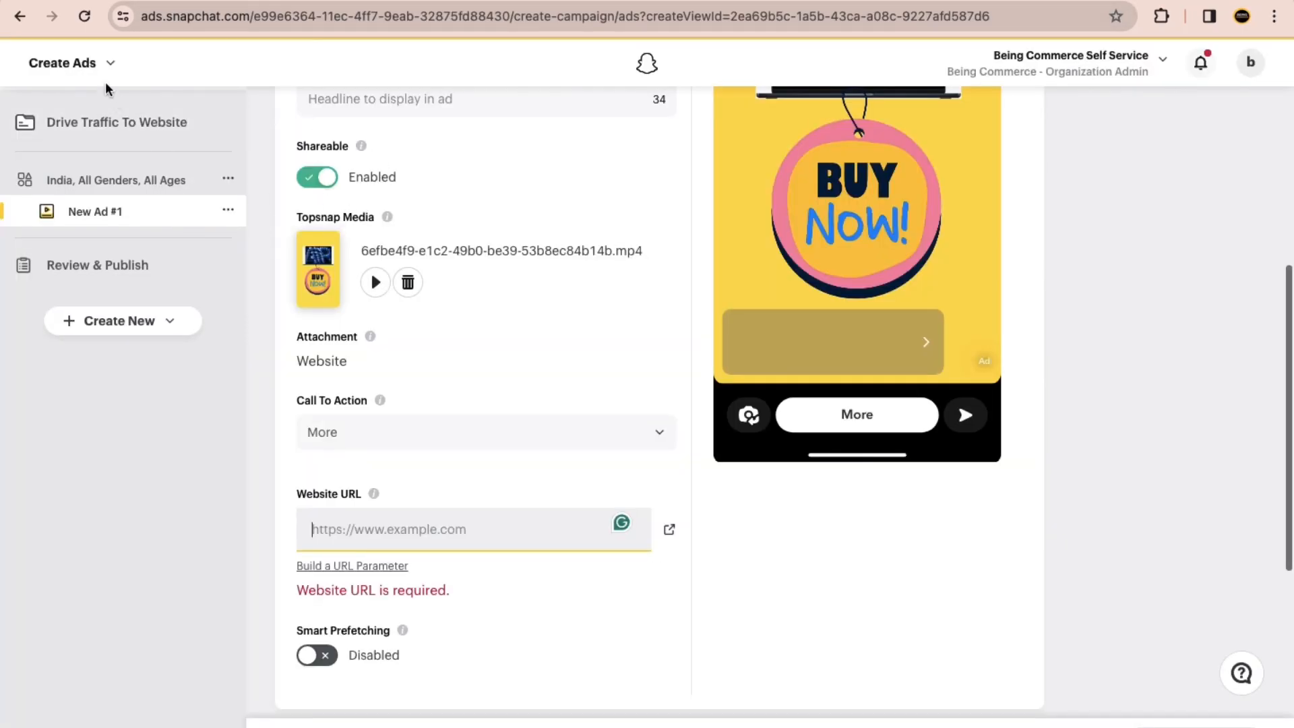
# Step: Leave the unfinished ad and return to the Create Ads start page
pyautogui.click(93, 67)
pyautogui.click(101, 158)
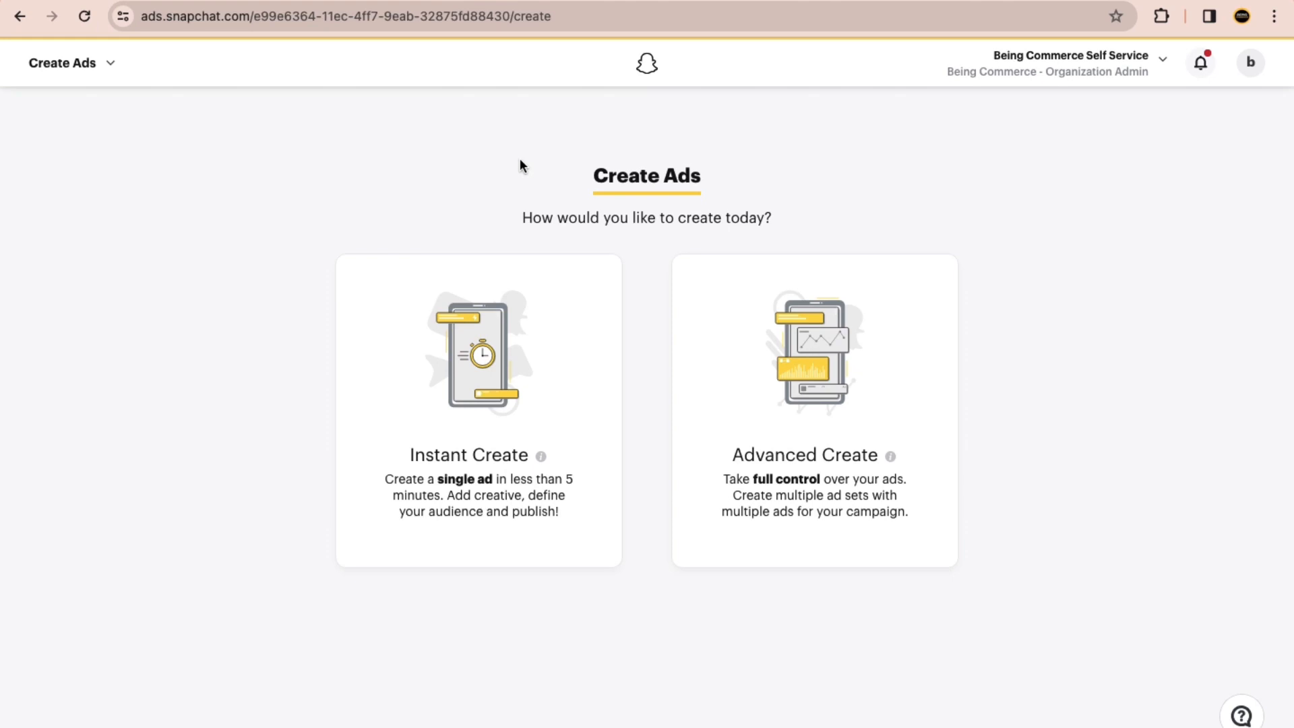
# Step: Search Google for "udemy free course policy" in a new browser tab
pyautogui.click(871, 1)
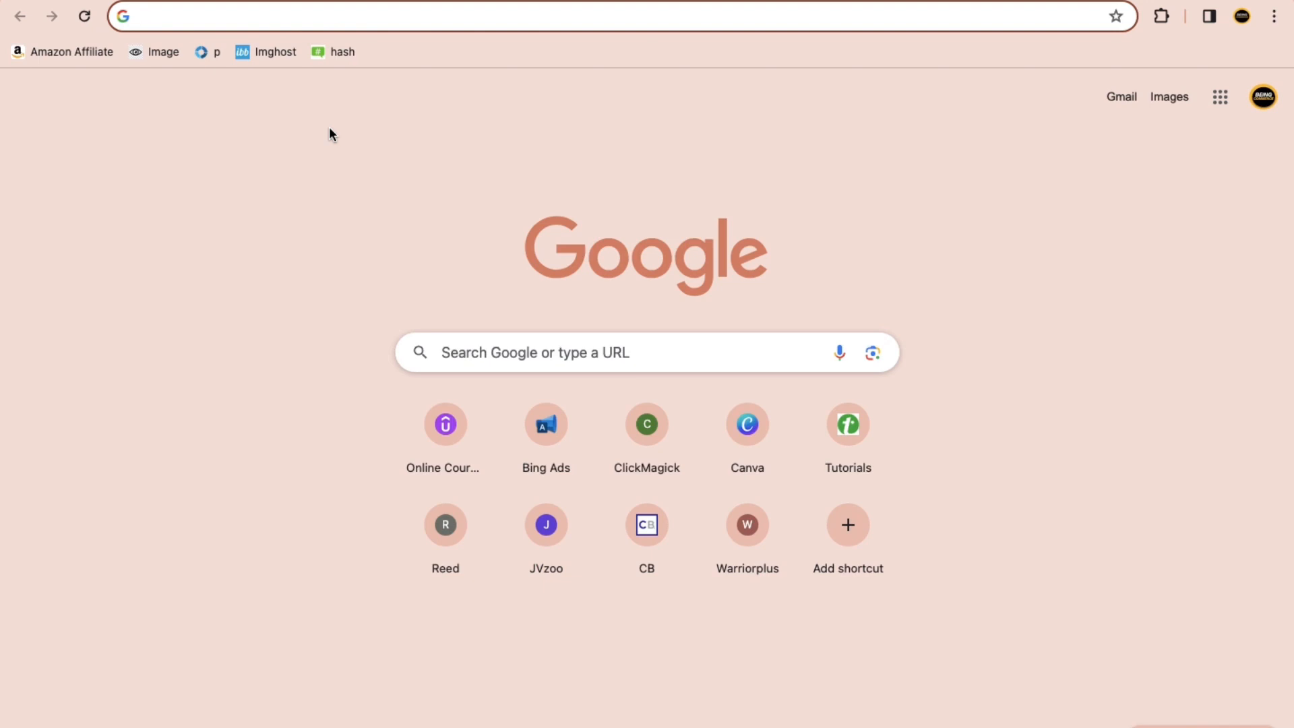
pyautogui.write('udemy ')
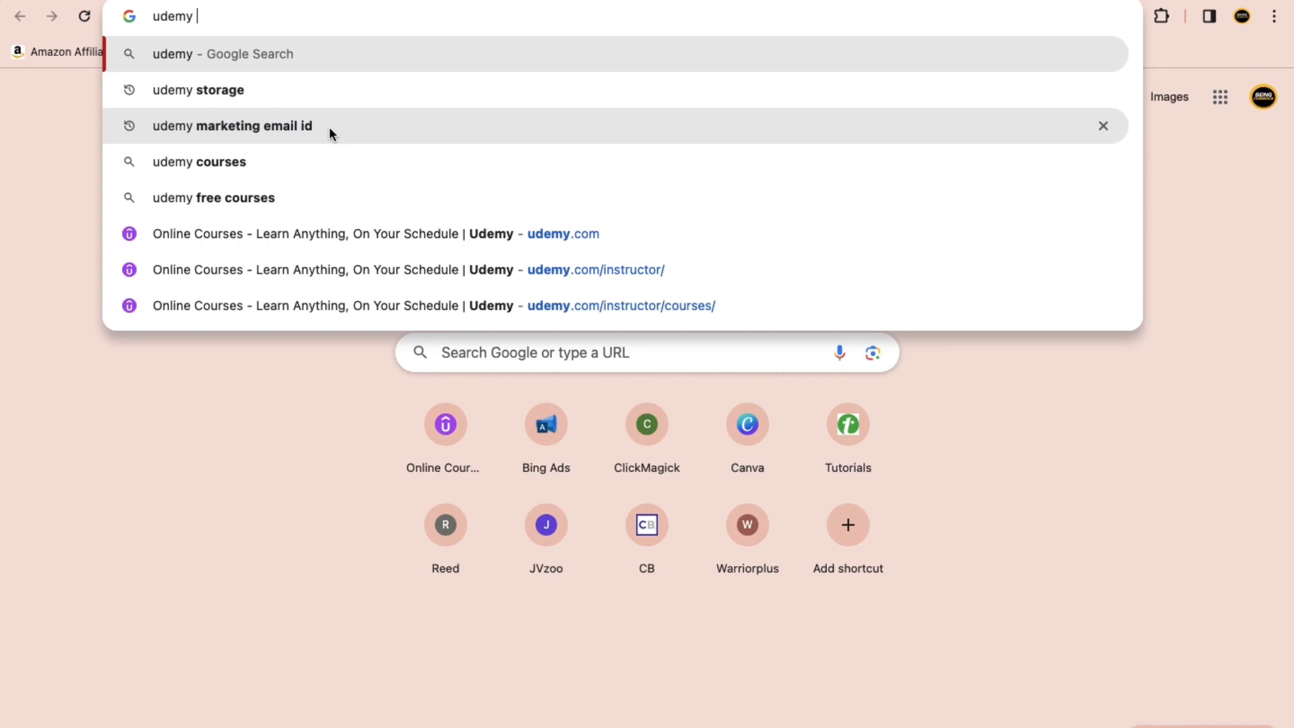
pyautogui.write('free cou')
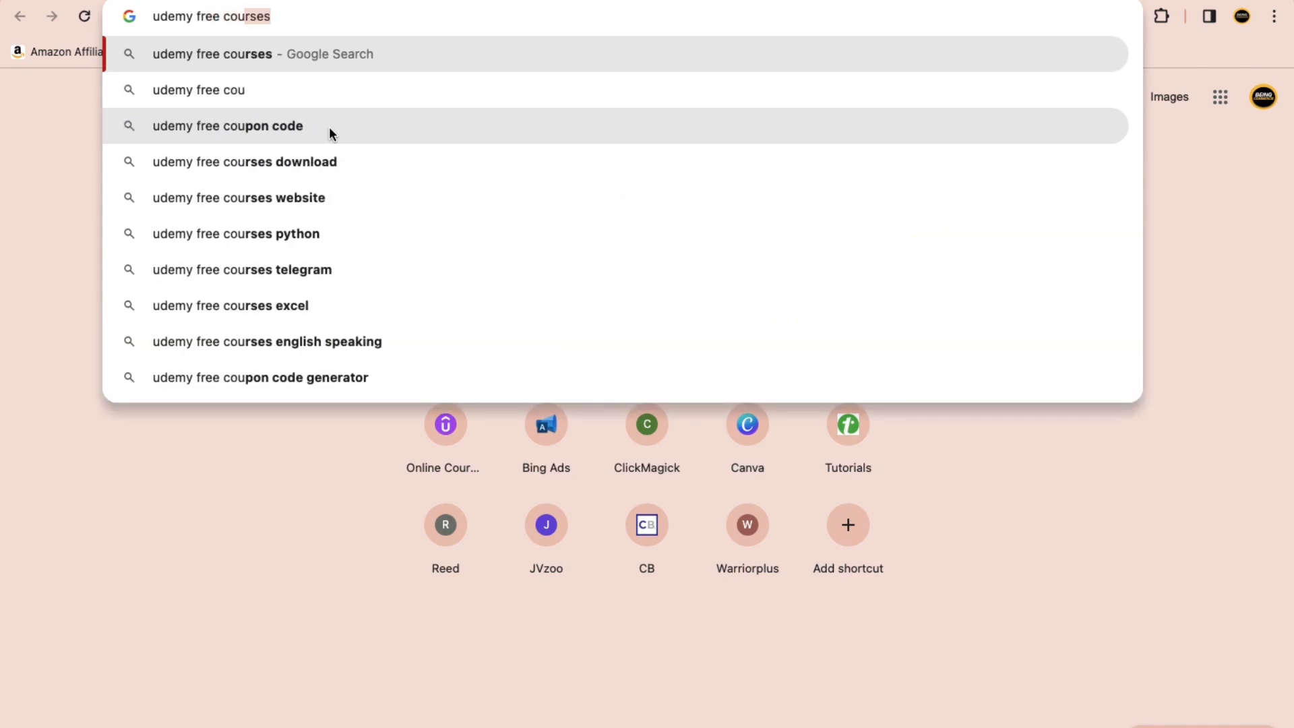
pyautogui.write('rse')
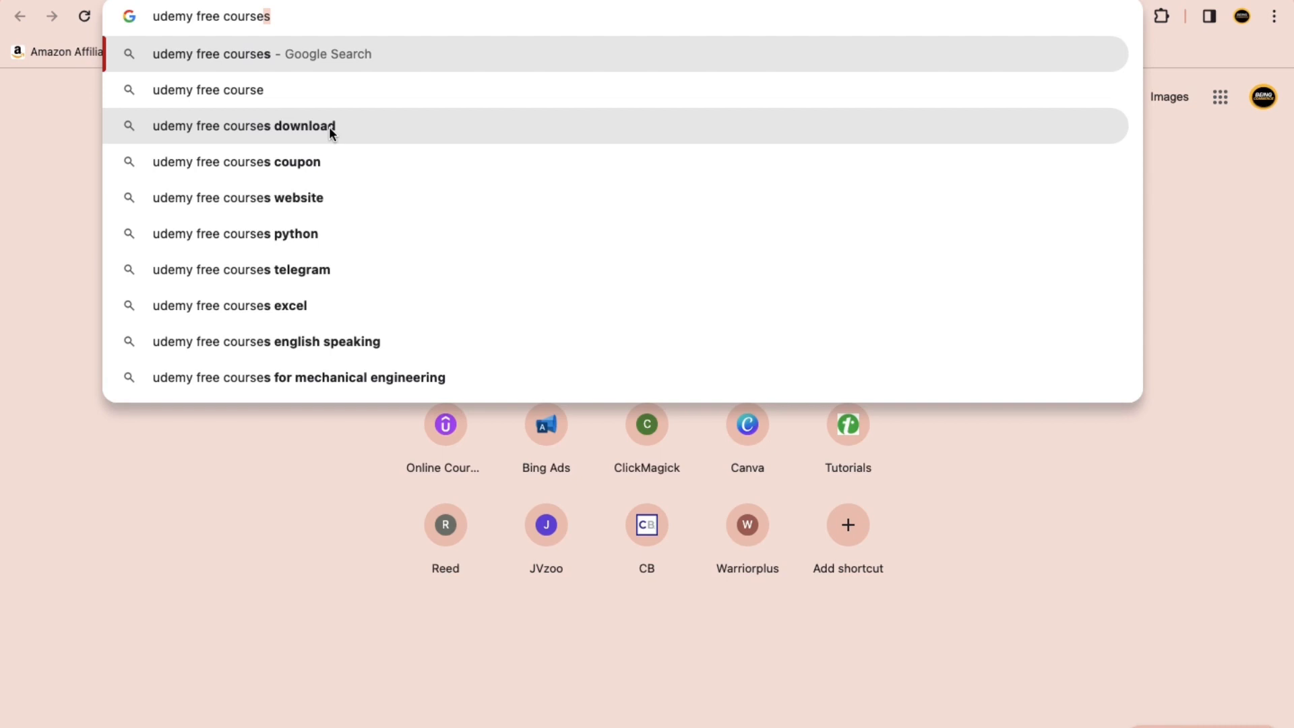
pyautogui.write(' po')
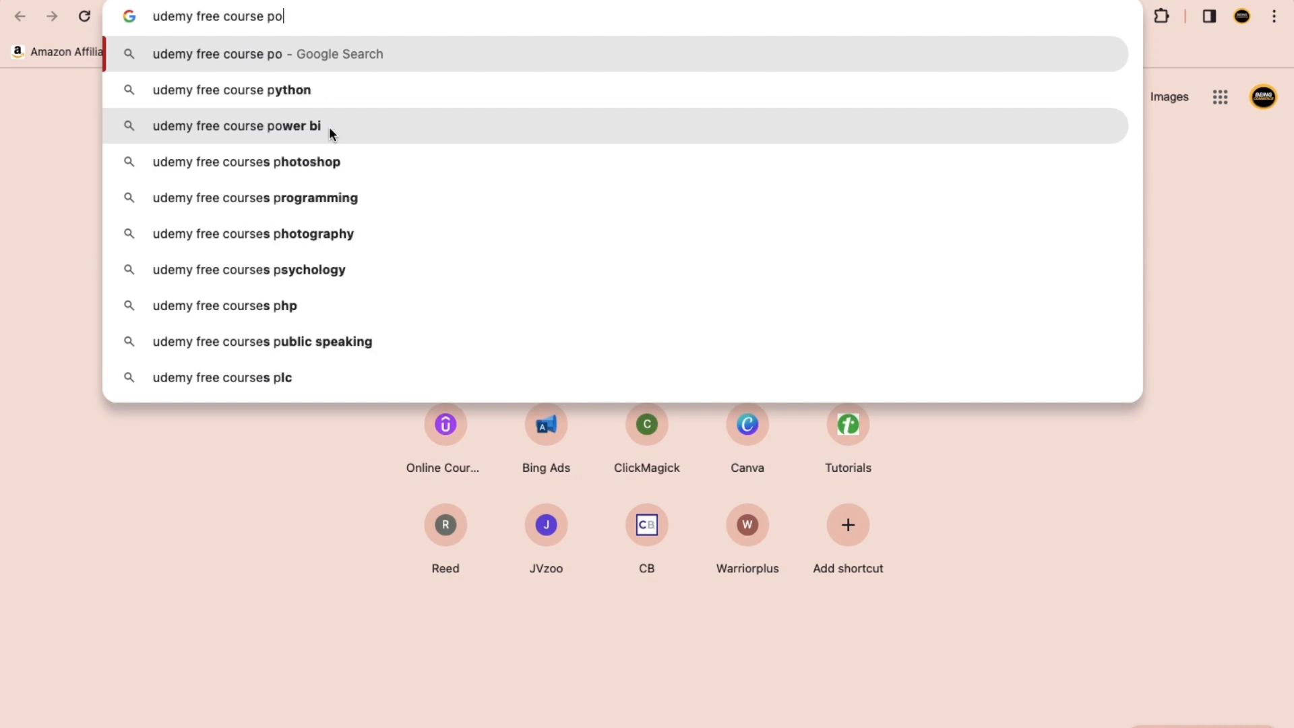
pyautogui.write('licy')
pyautogui.press('Return')
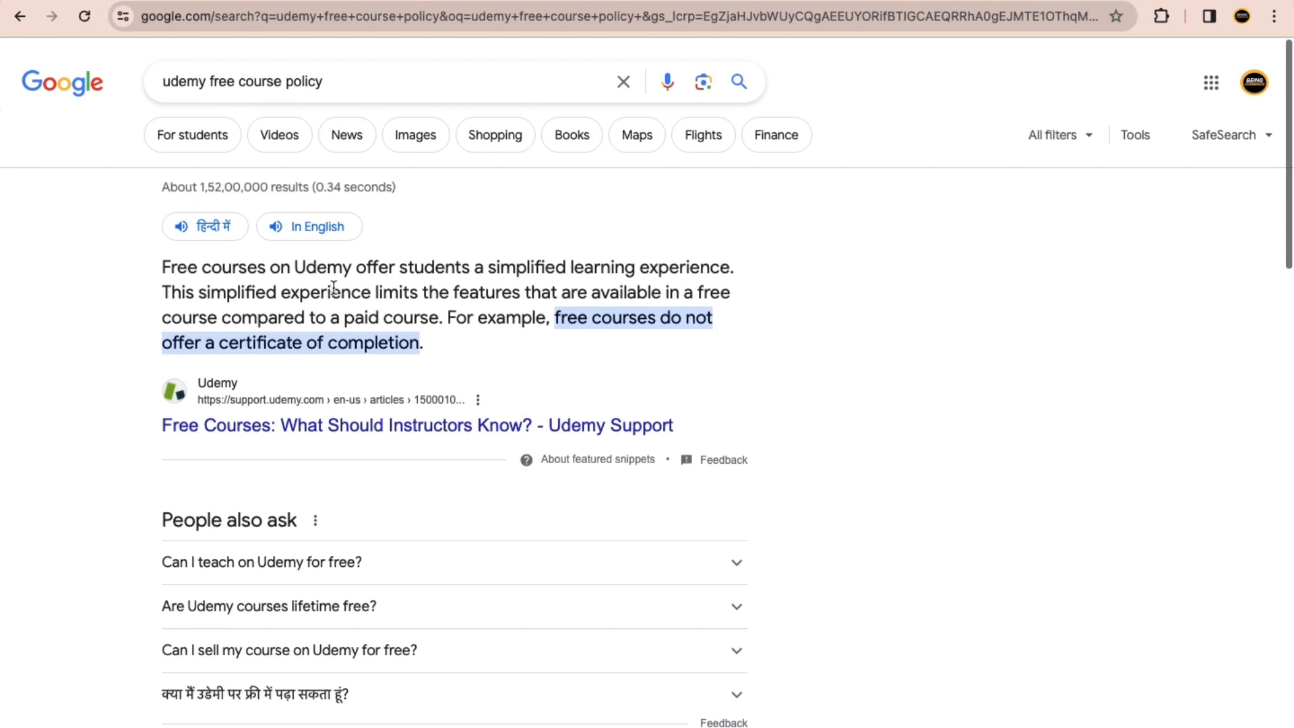
# Step: Refine the Google search to "udemy free course policy for instructors" and highlight the video length limit in the featured answer
pyautogui.click(367, 84)
pyautogui.write('for')
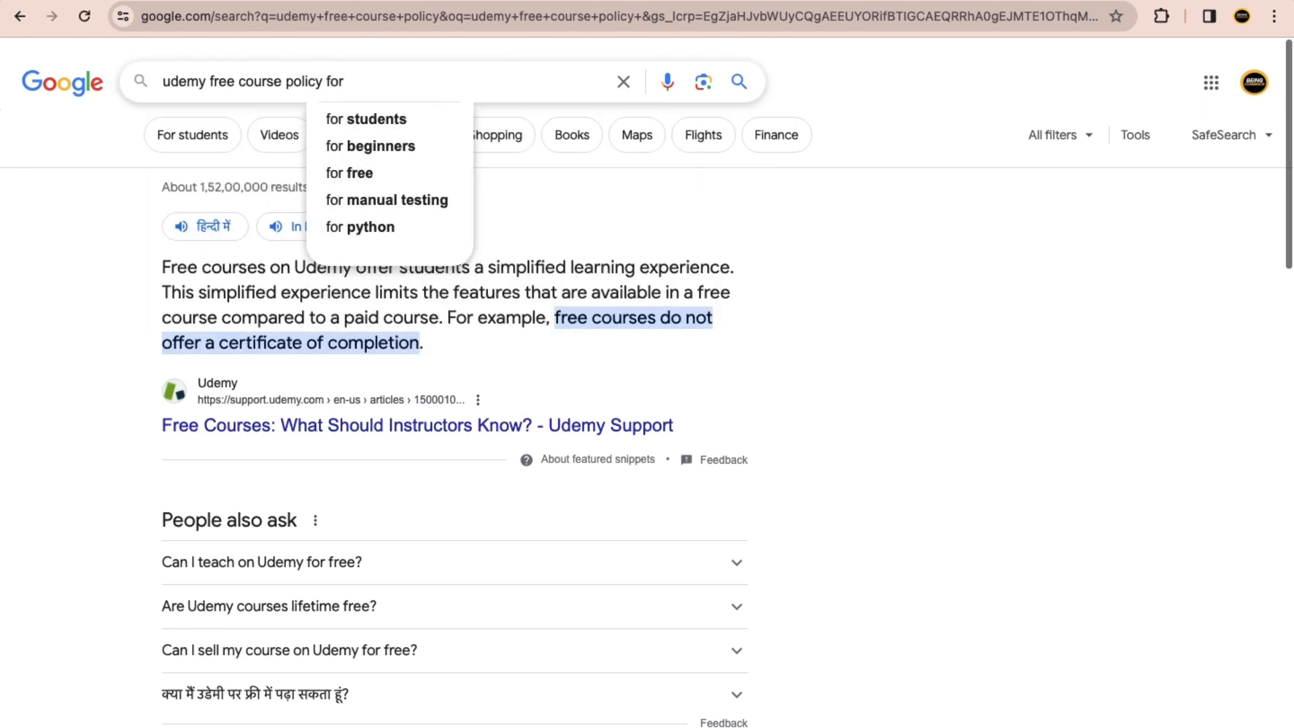
pyautogui.write(' ins')
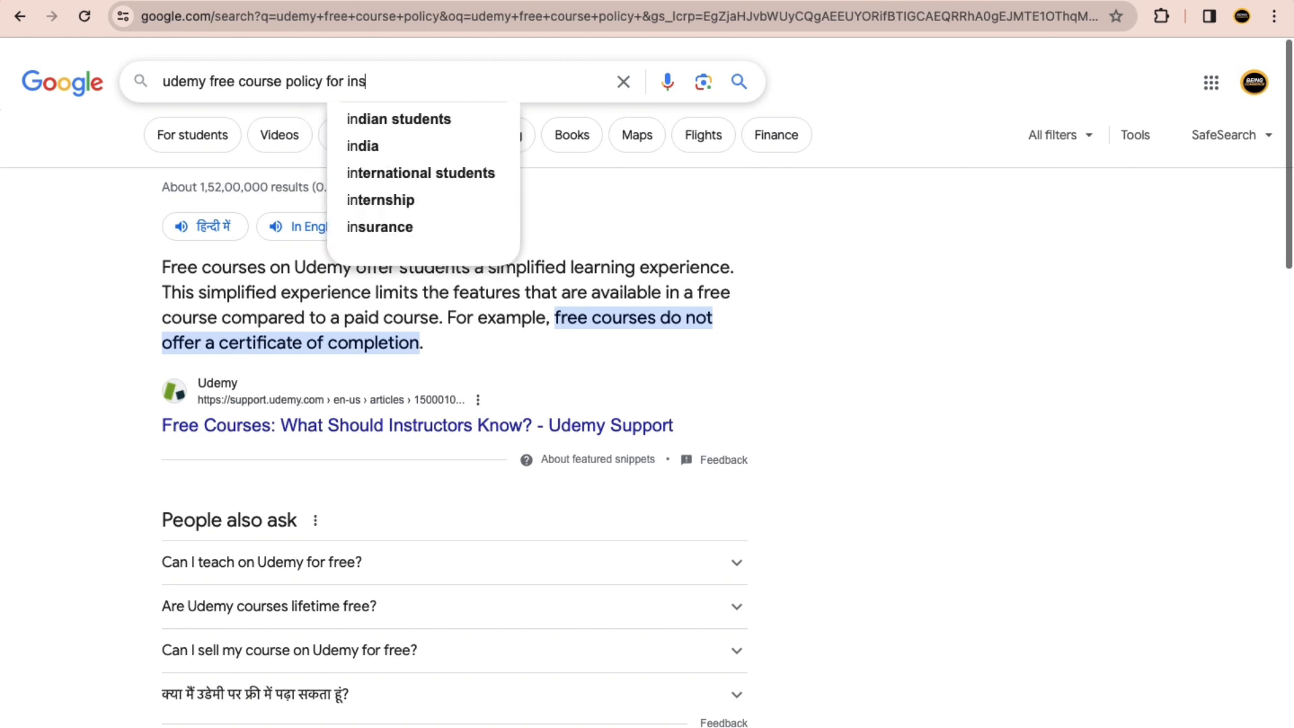
pyautogui.write('tructiors')
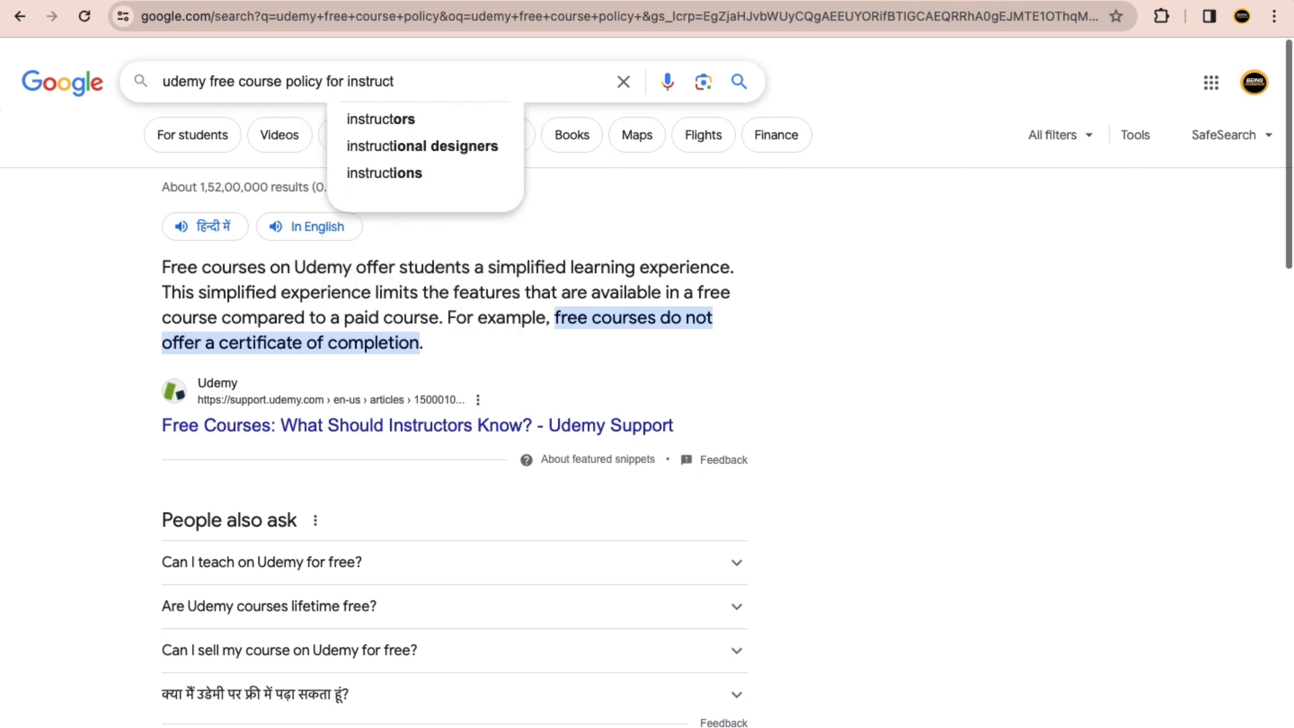
pyautogui.press('Return')
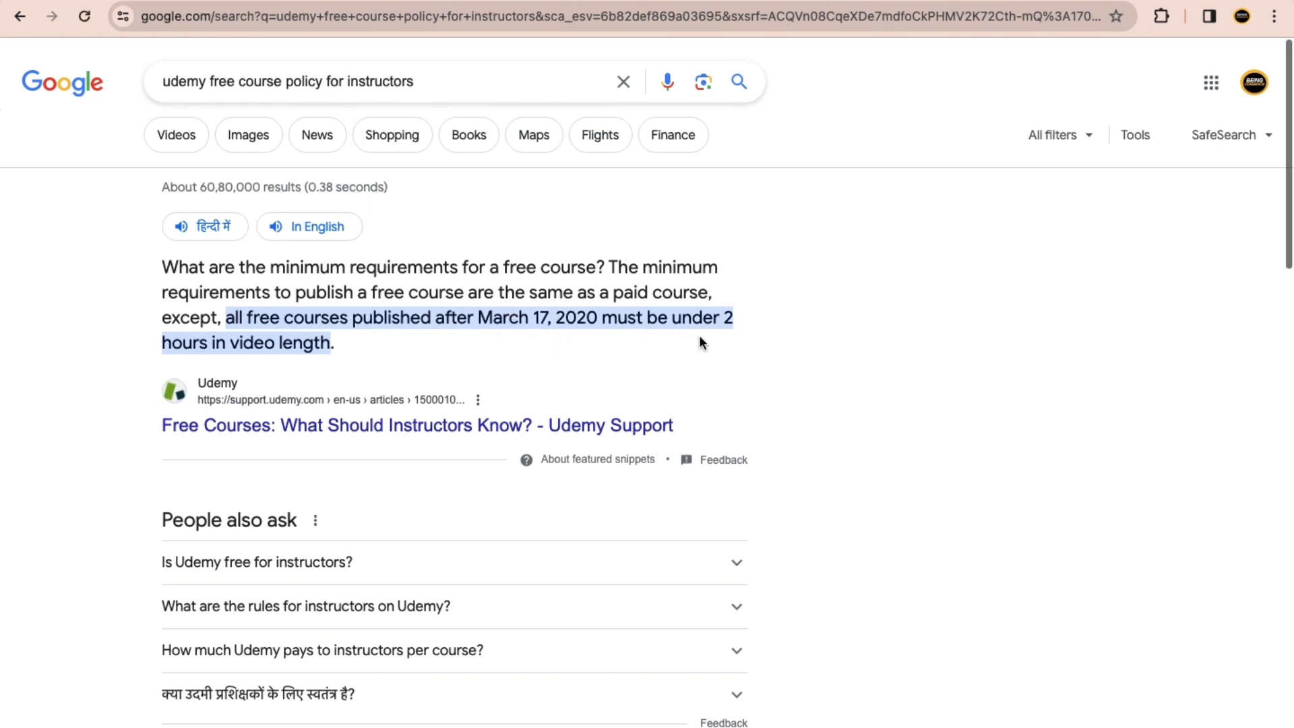
pyautogui.moveTo(721, 320); pyautogui.dragTo(743, 337)
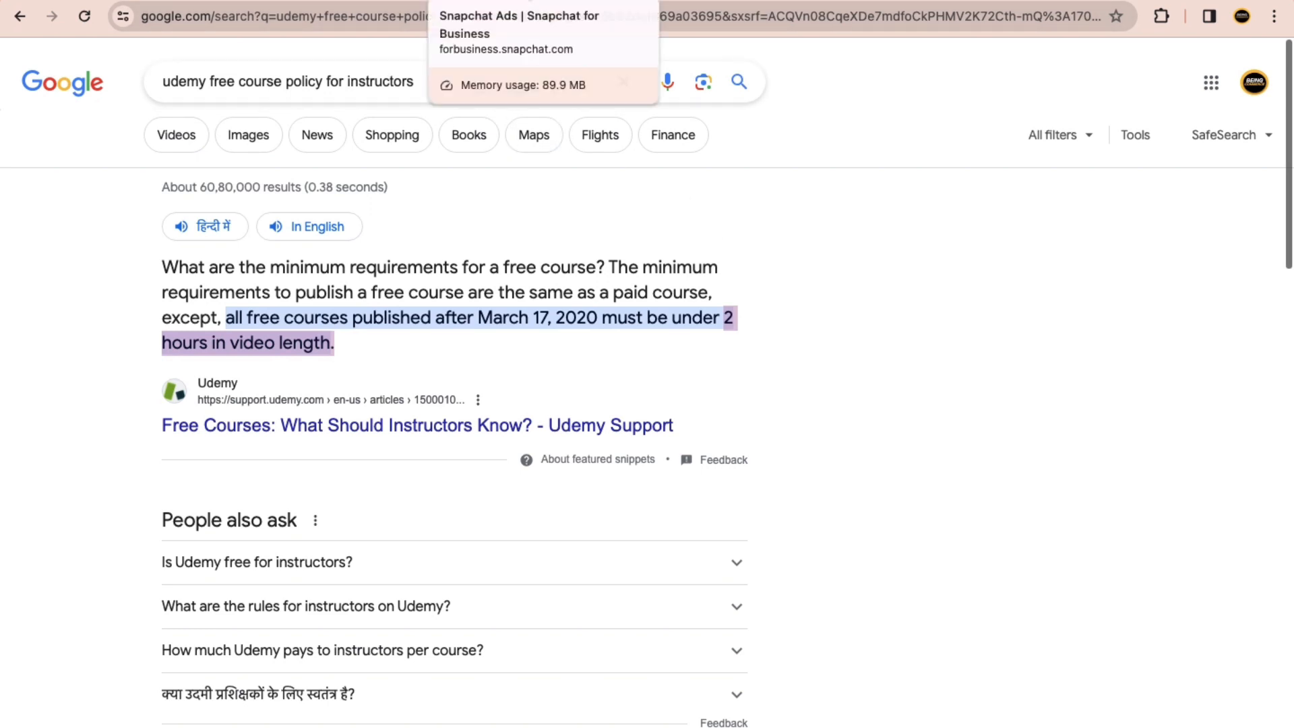
# Step: Return to Snapchat Ads Manager and start building a new campaign with Advanced Create
pyautogui.click(501, 1)
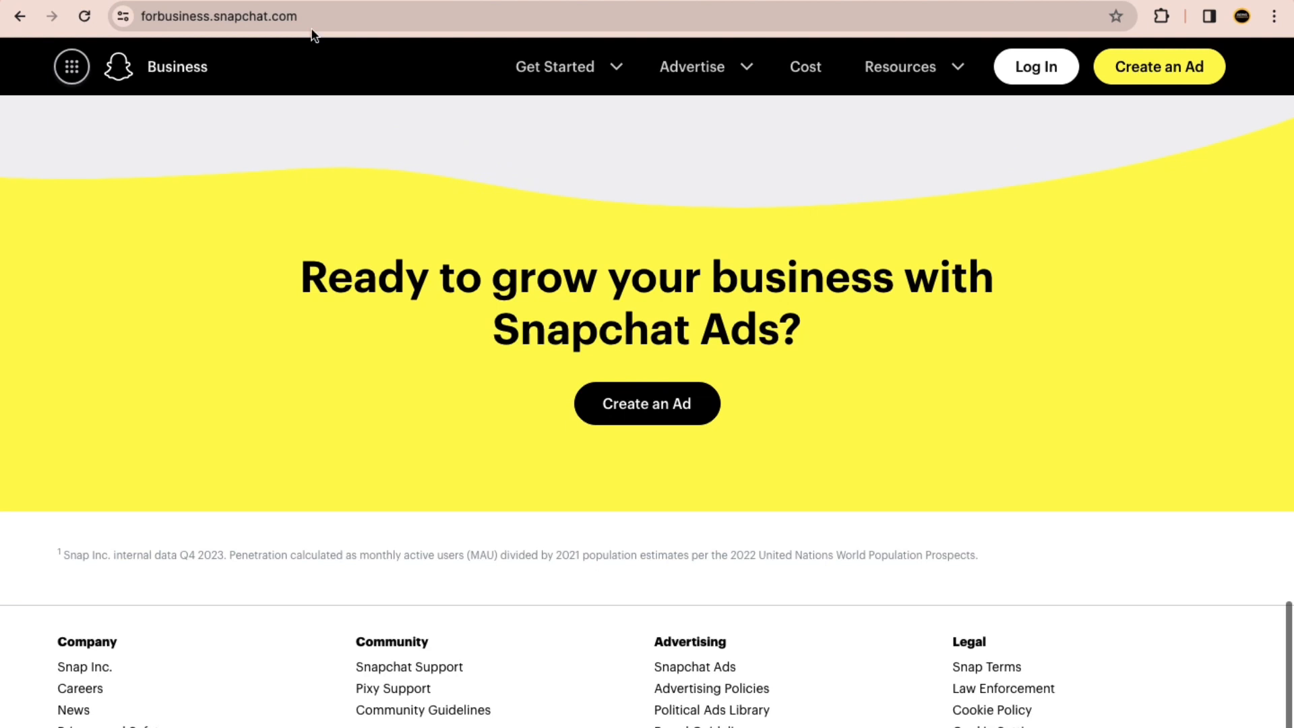
pyautogui.click(309, 2)
pyautogui.click(111, 67)
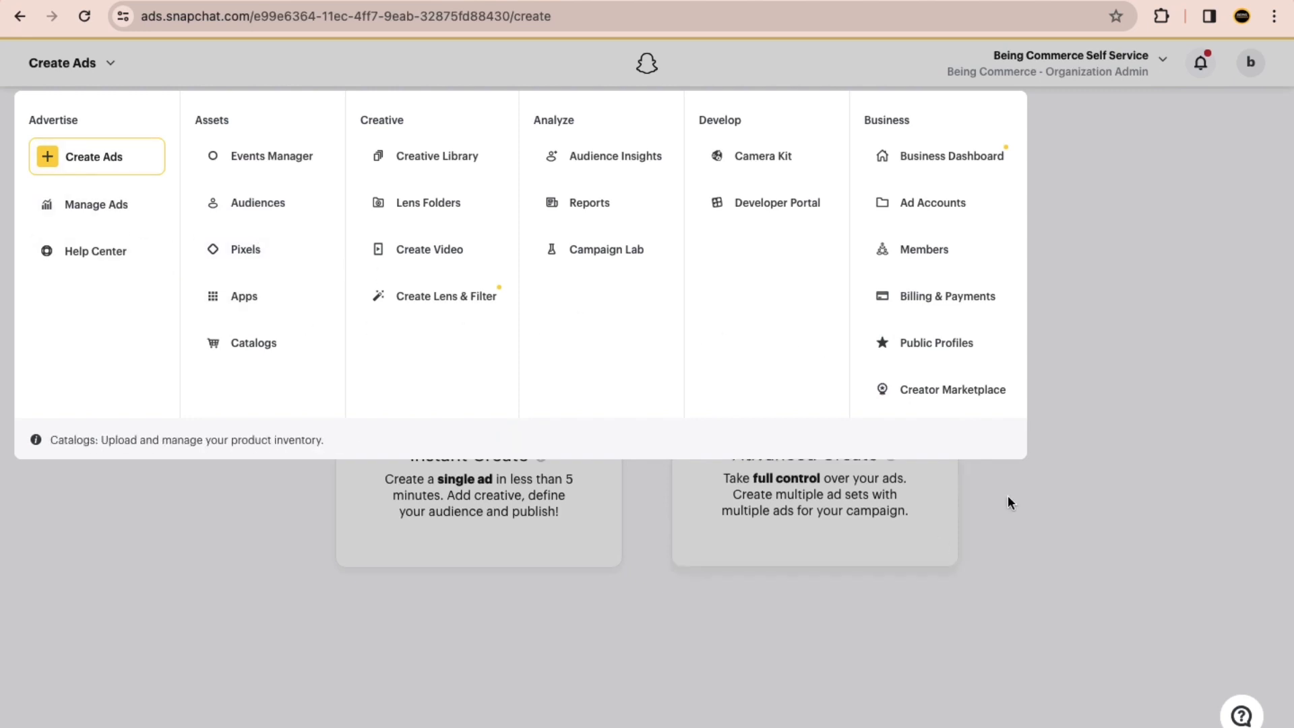
pyautogui.click(847, 455)
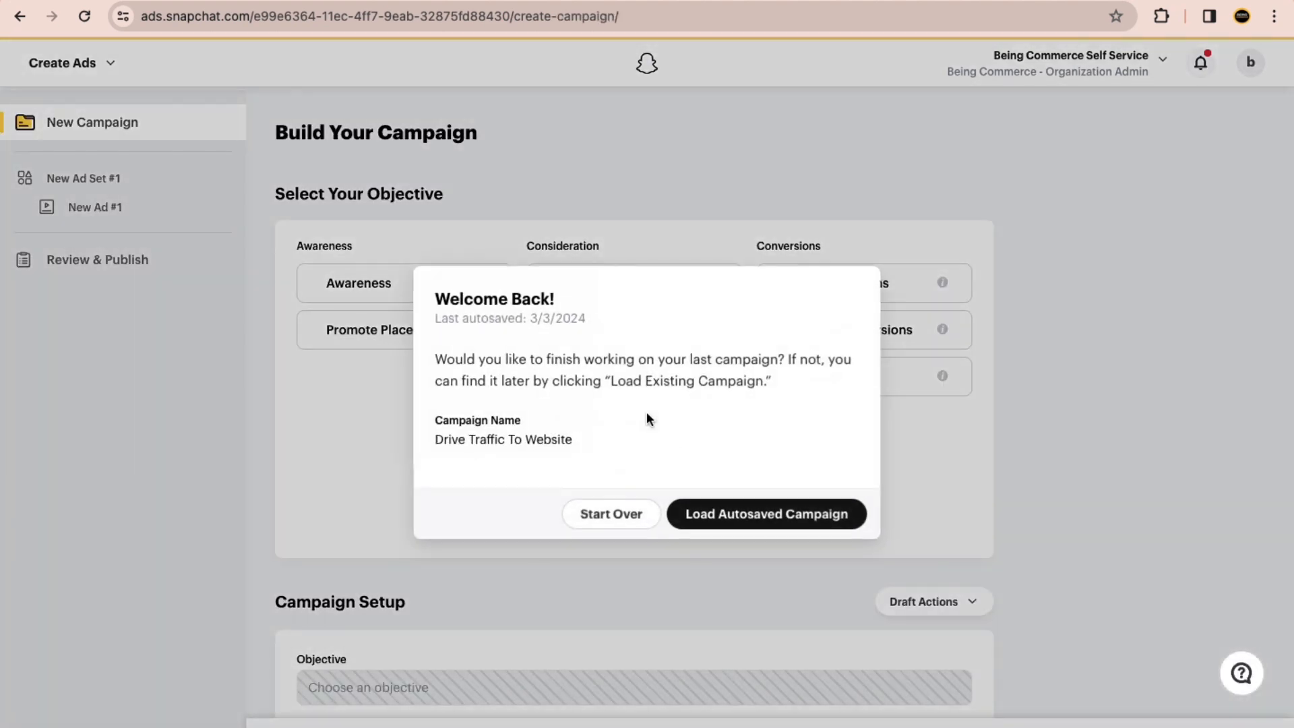
pyautogui.click(600, 514)
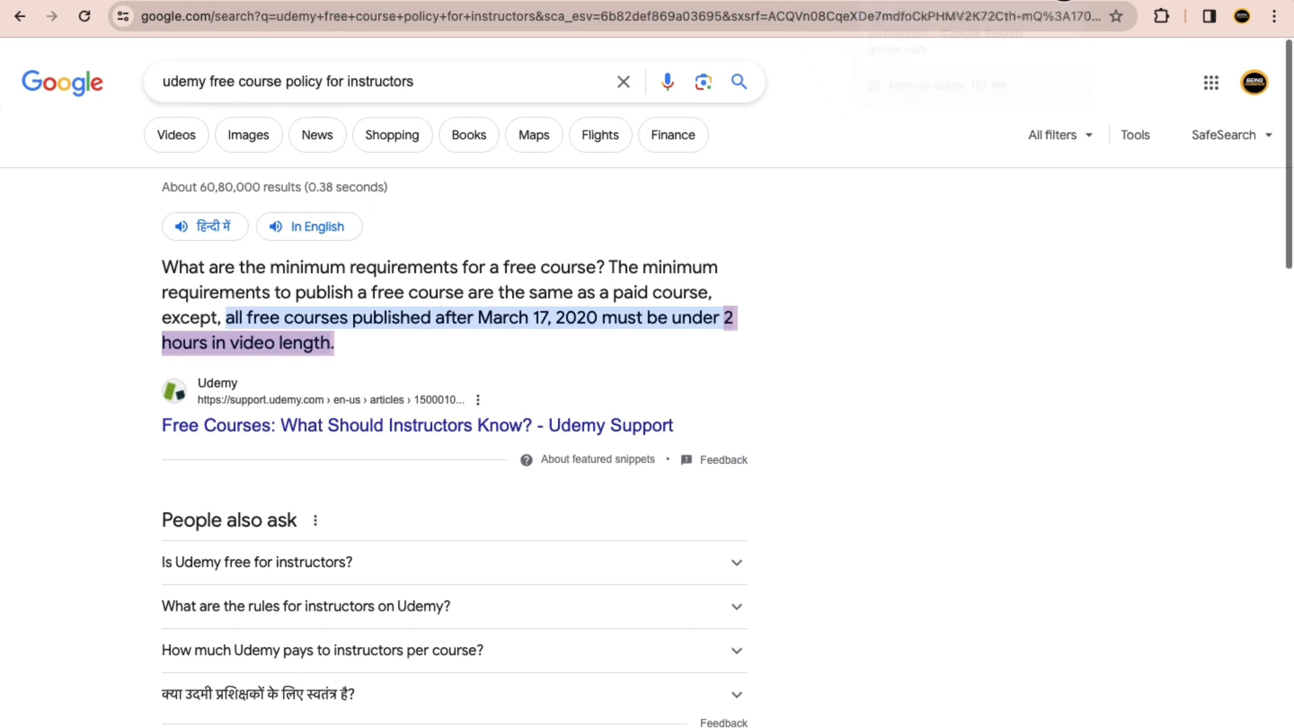
# Step: Switch to another Chrome profile and open ChatGPT at chat.openai.com
pyautogui.click(970, 1)
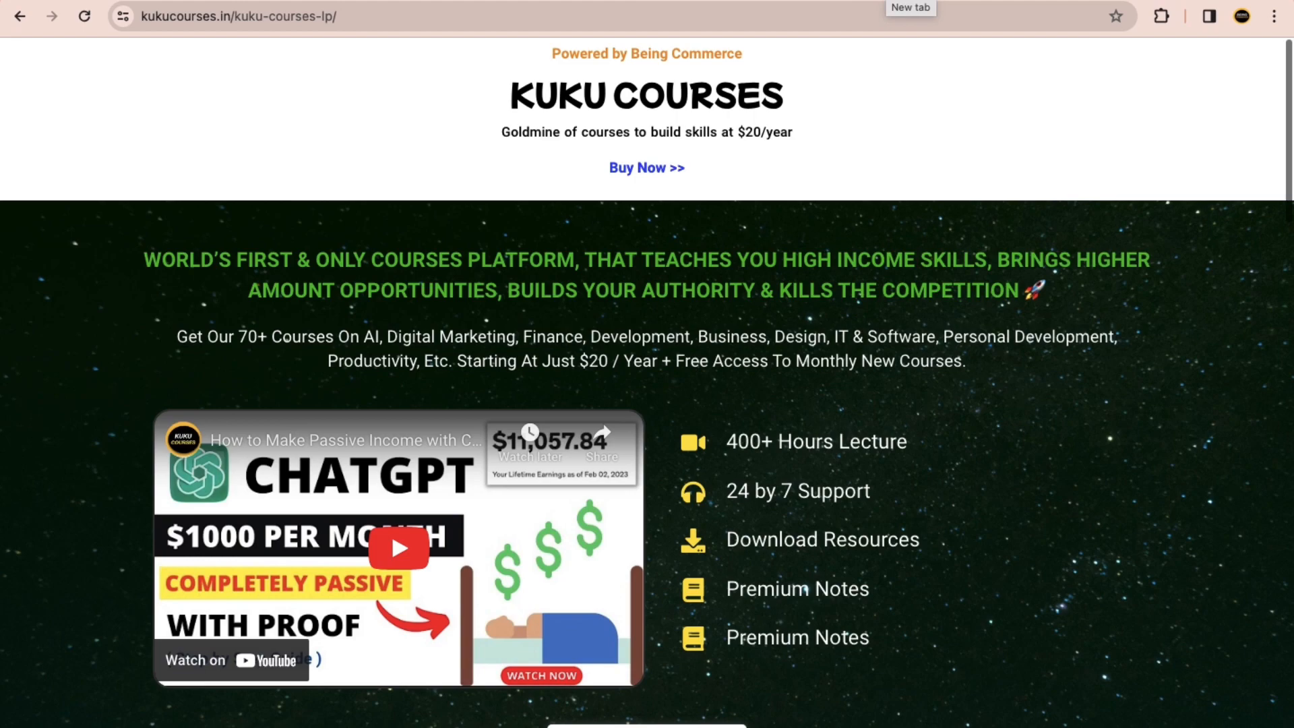
pyautogui.click(906, 1)
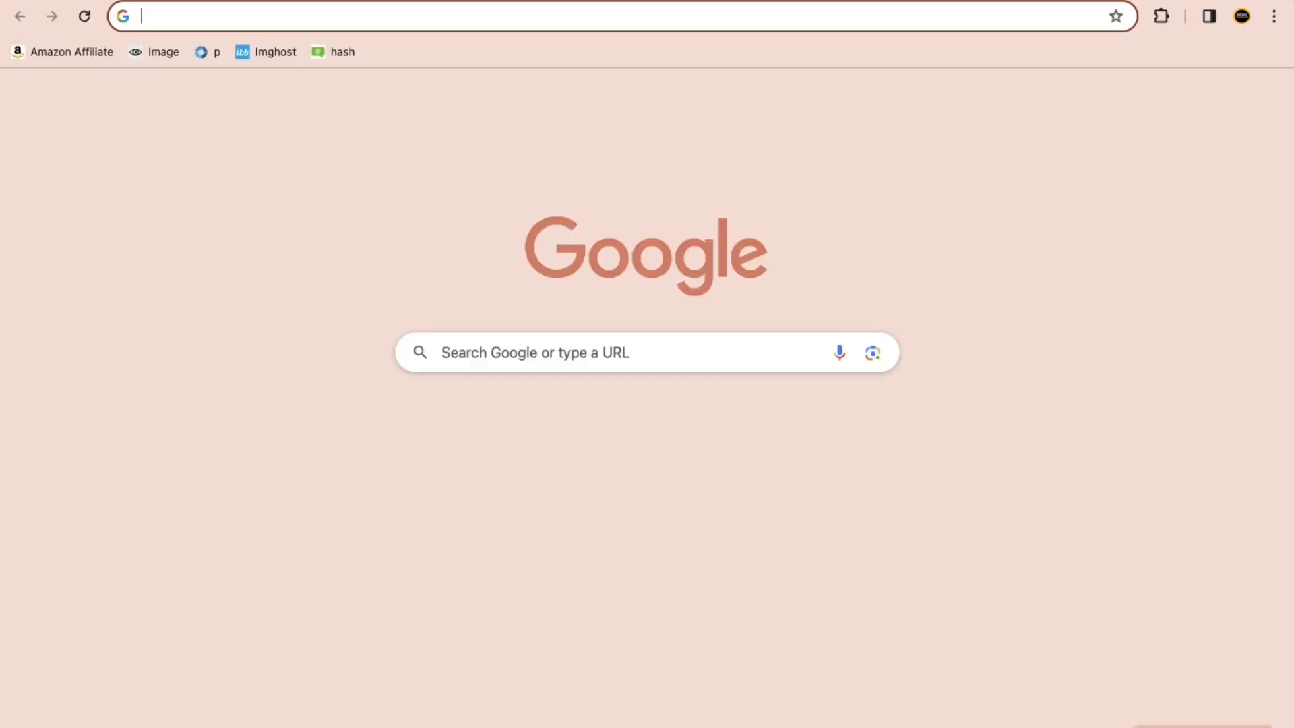
pyautogui.click(1242, 16)
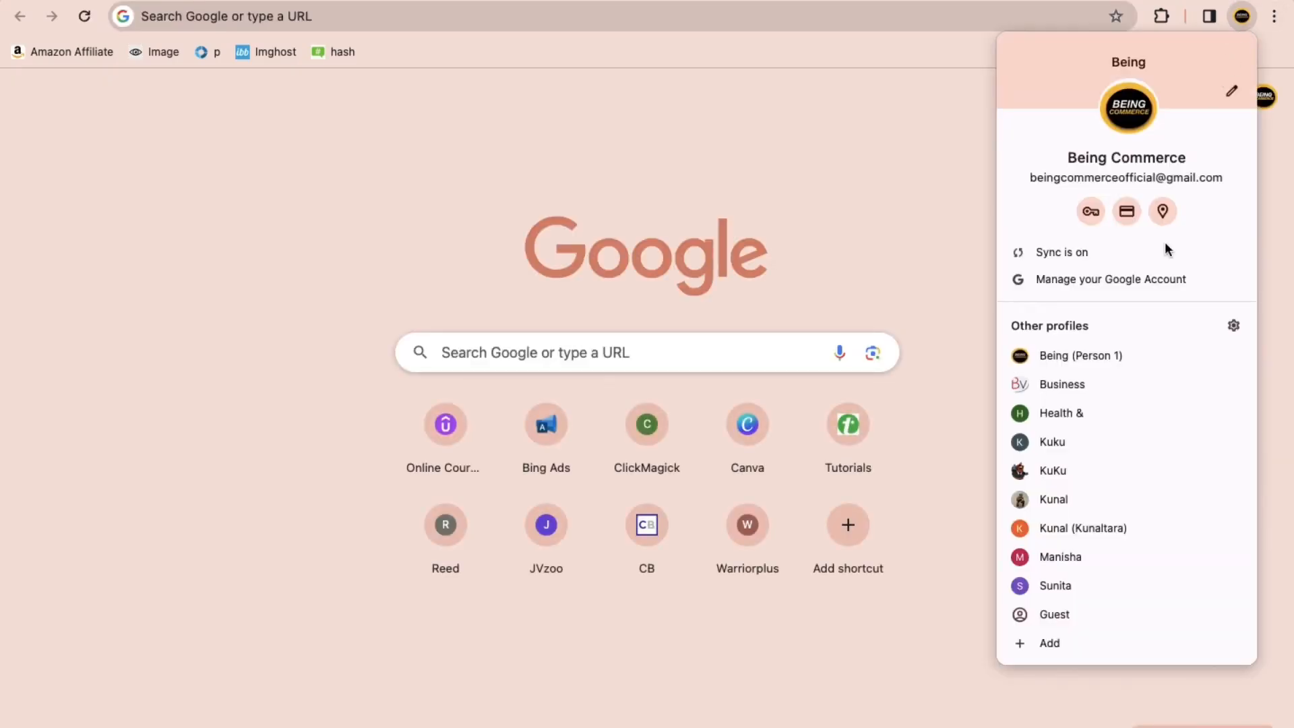
pyautogui.click(1076, 555)
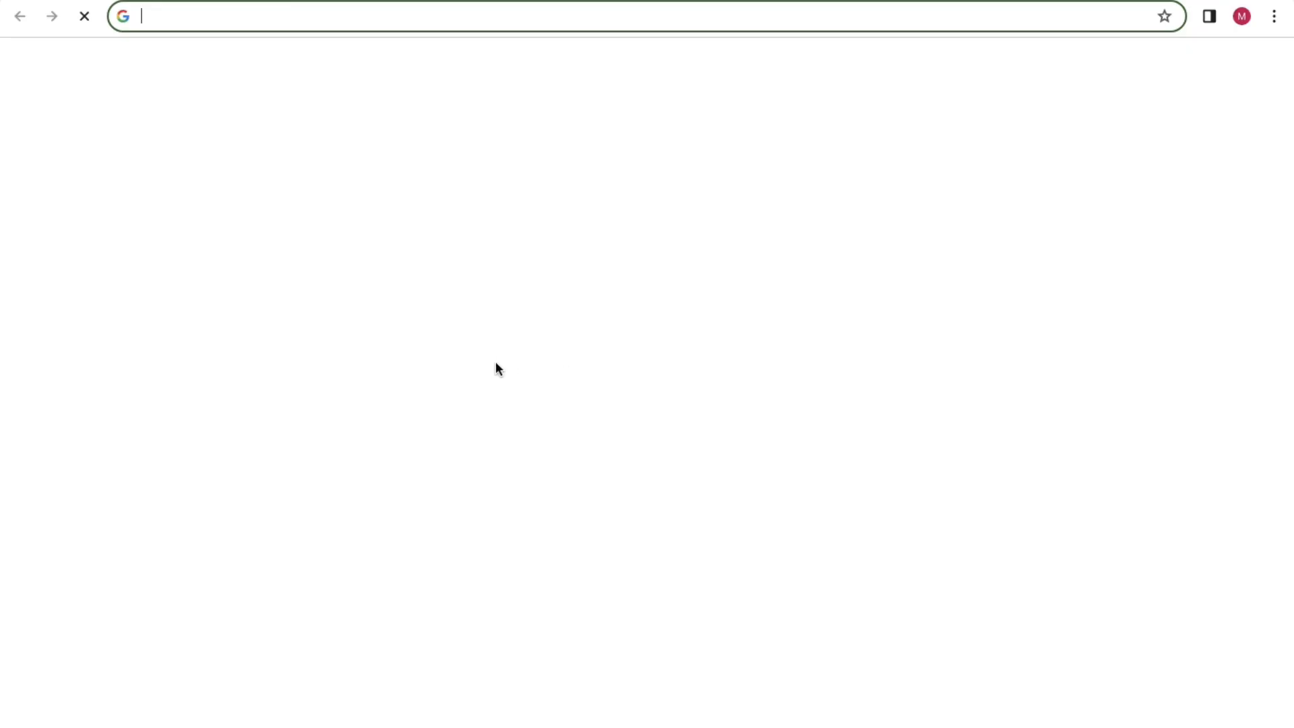
pyautogui.write('chat.openai.com')
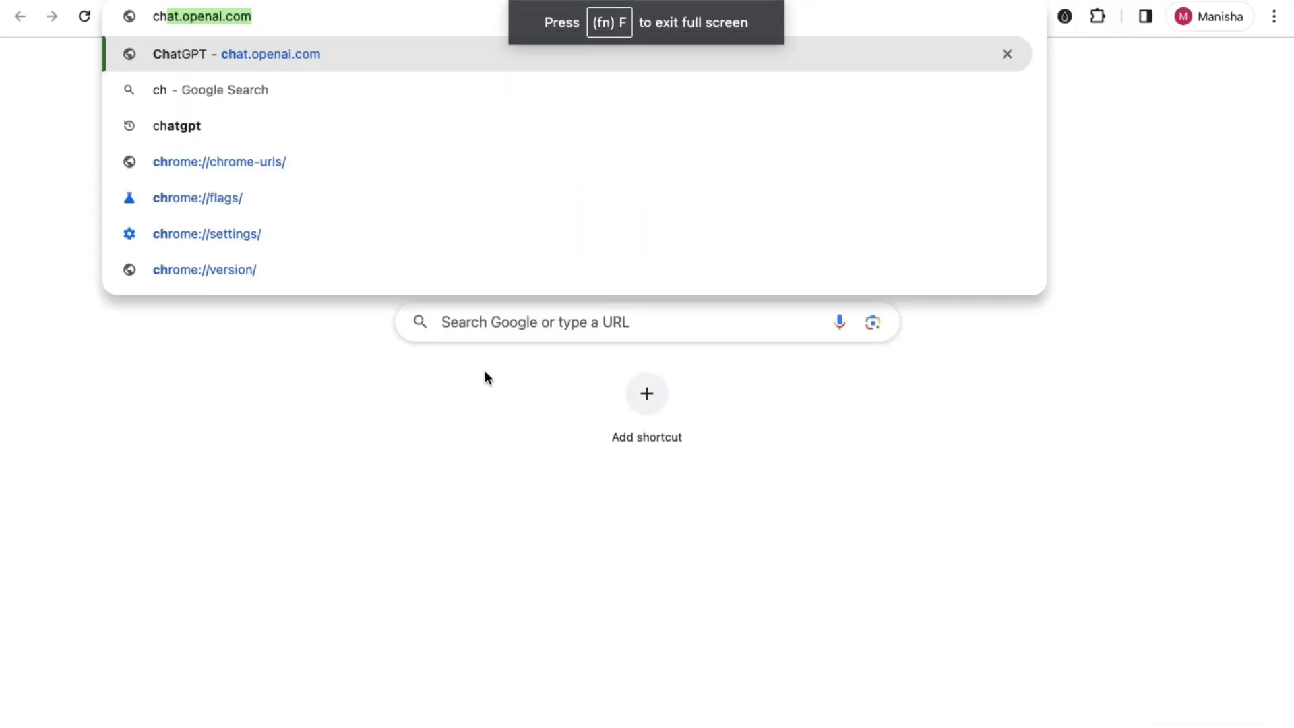
pyautogui.press('Return')
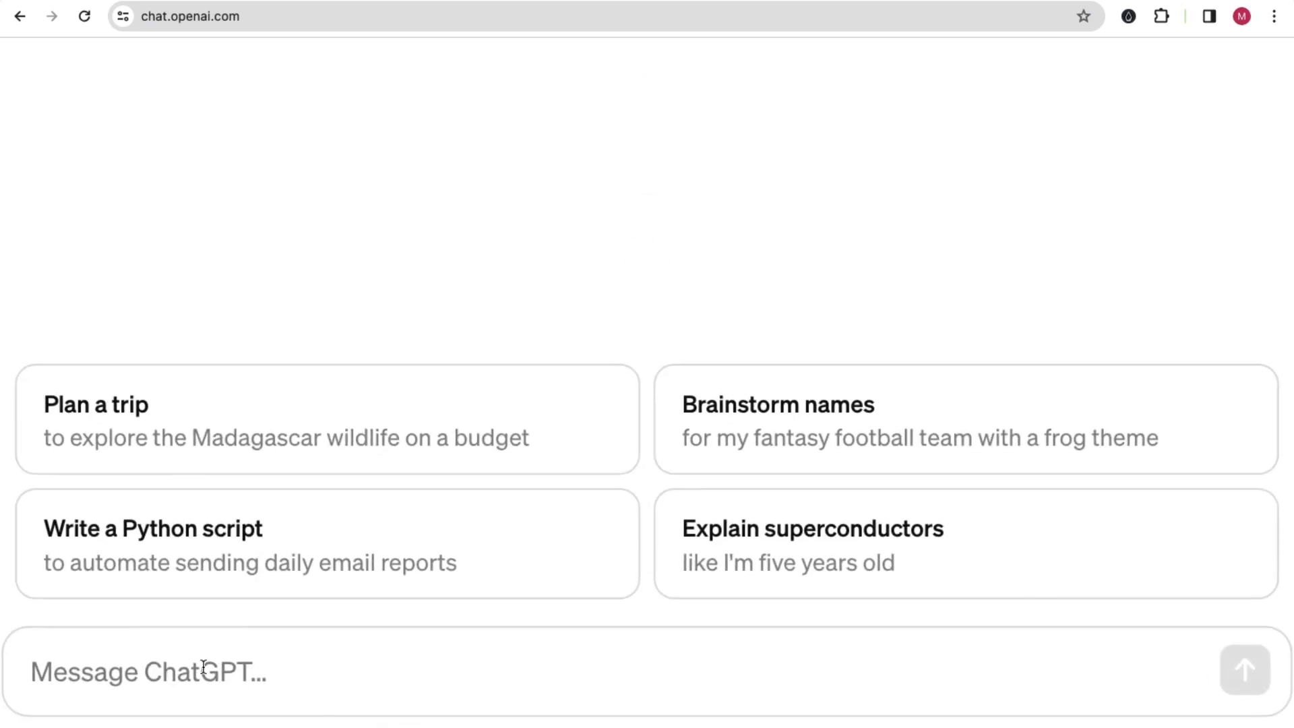
# Step: Send ChatGPT the message "hi how are you buddy ?" at normal page zoom and read through its reply
pyautogui.click(203, 667)
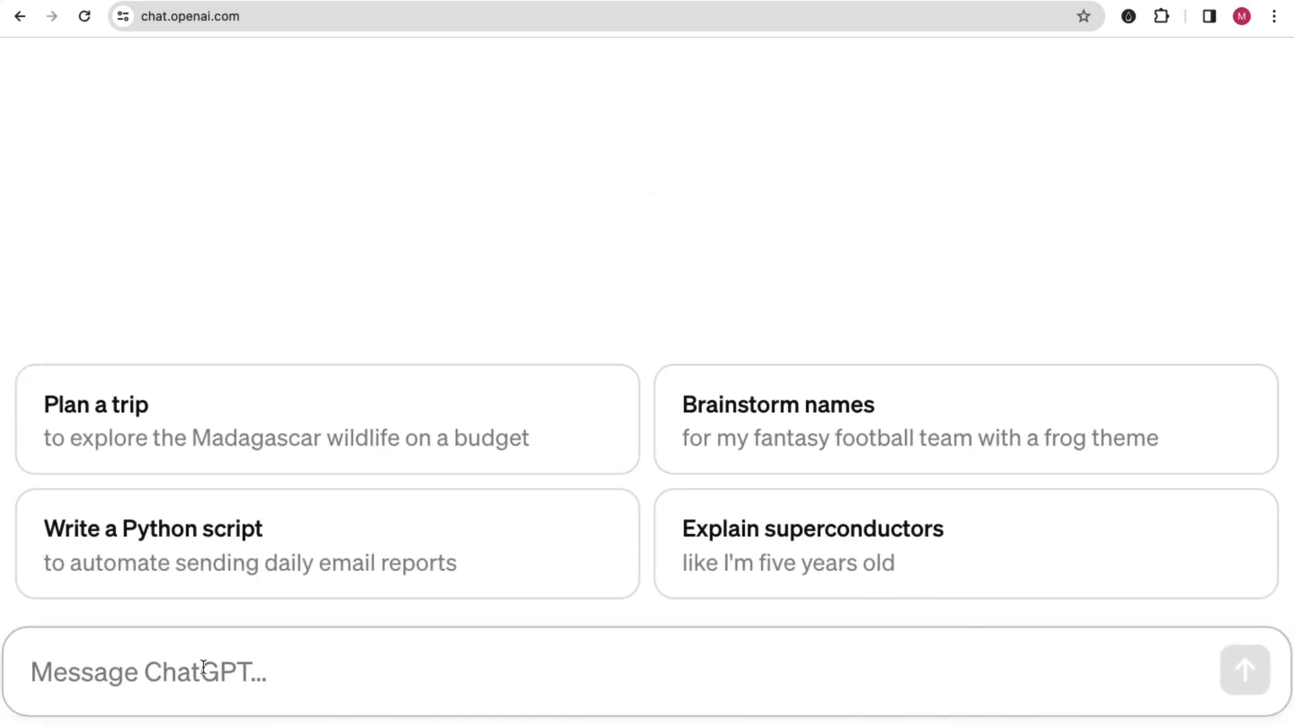
pyautogui.write('hi how are you buddy ?')
pyautogui.hotkey('ctrl', '0')
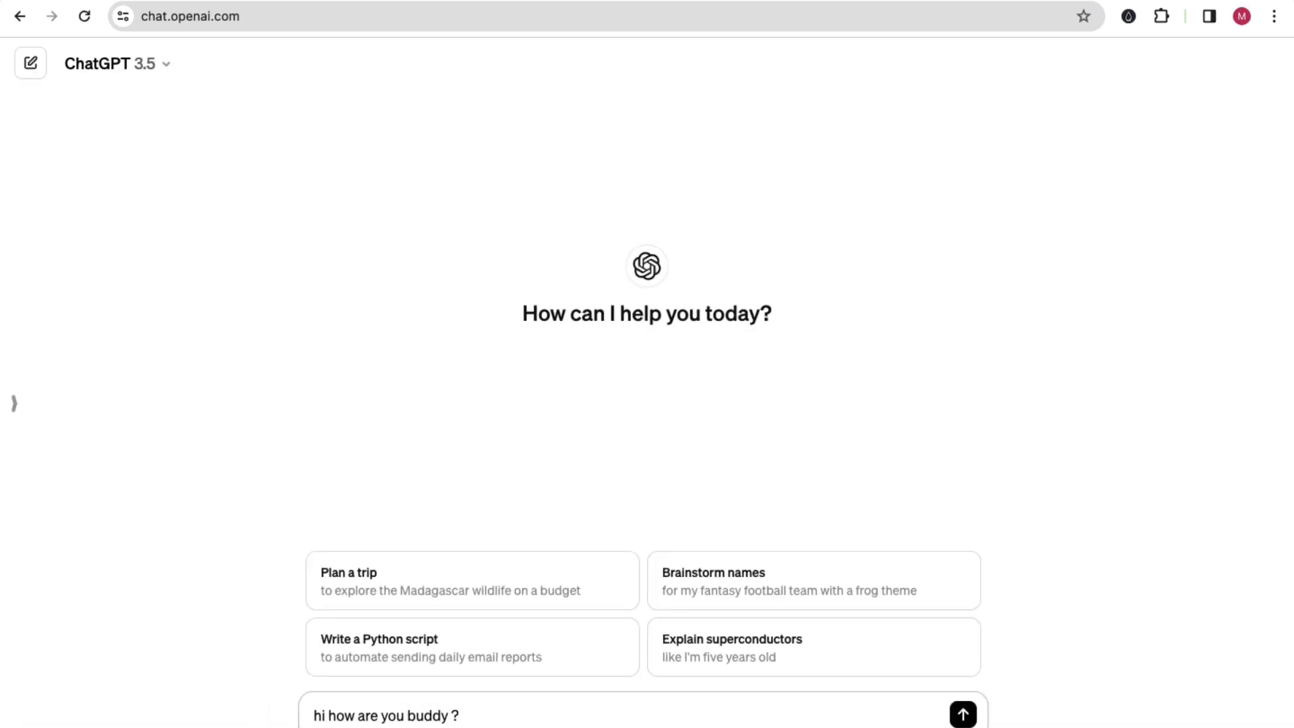
pyautogui.press('Return')
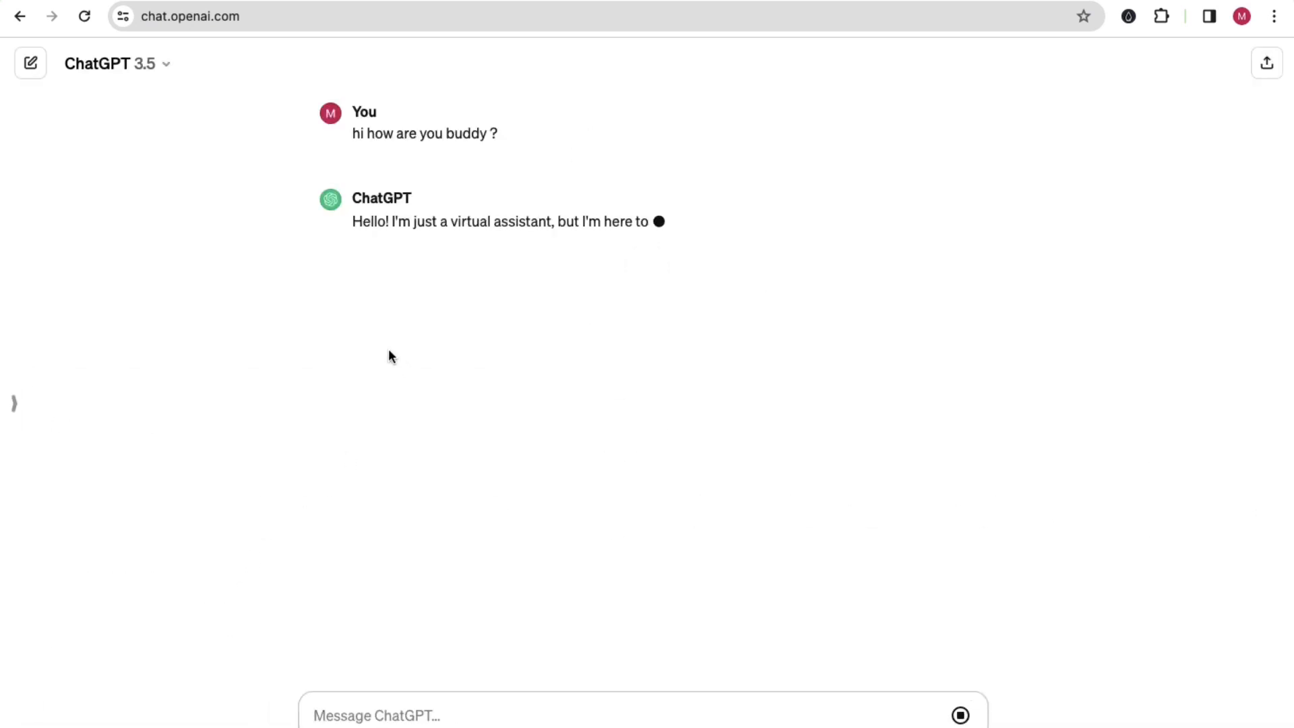
pyautogui.moveTo(467, 222); pyautogui.dragTo(802, 217)
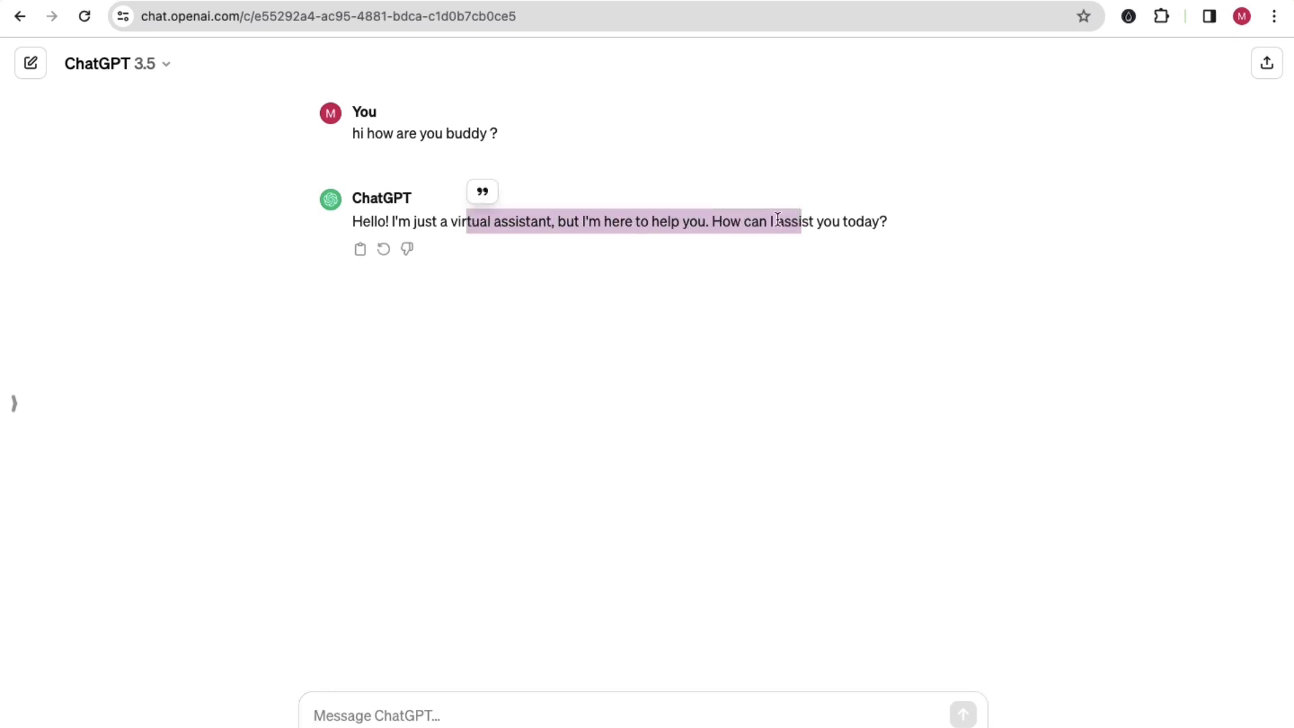
pyautogui.click(677, 221)
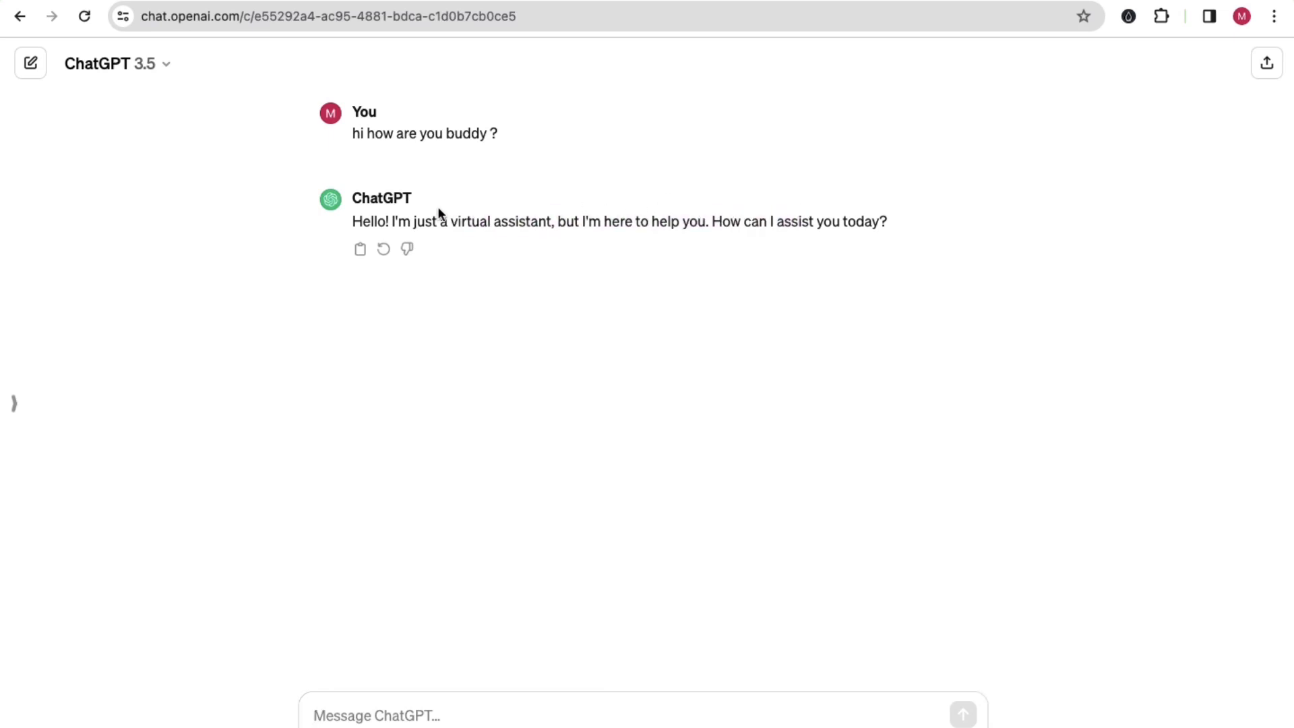
# Step: Switch back to Snapchat Ads Manager and open its main navigation menu from the campaign page
pyautogui.hotkey('ctrl', 'Left')
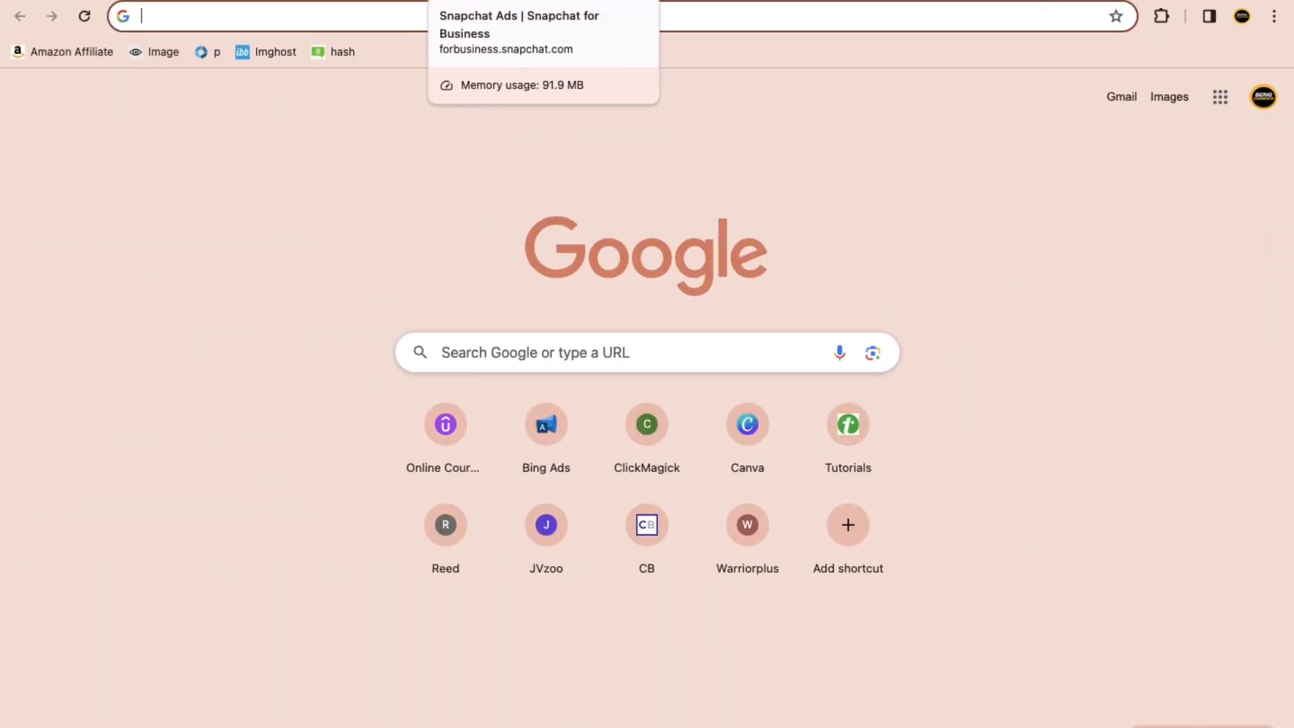
pyautogui.click(351, 2)
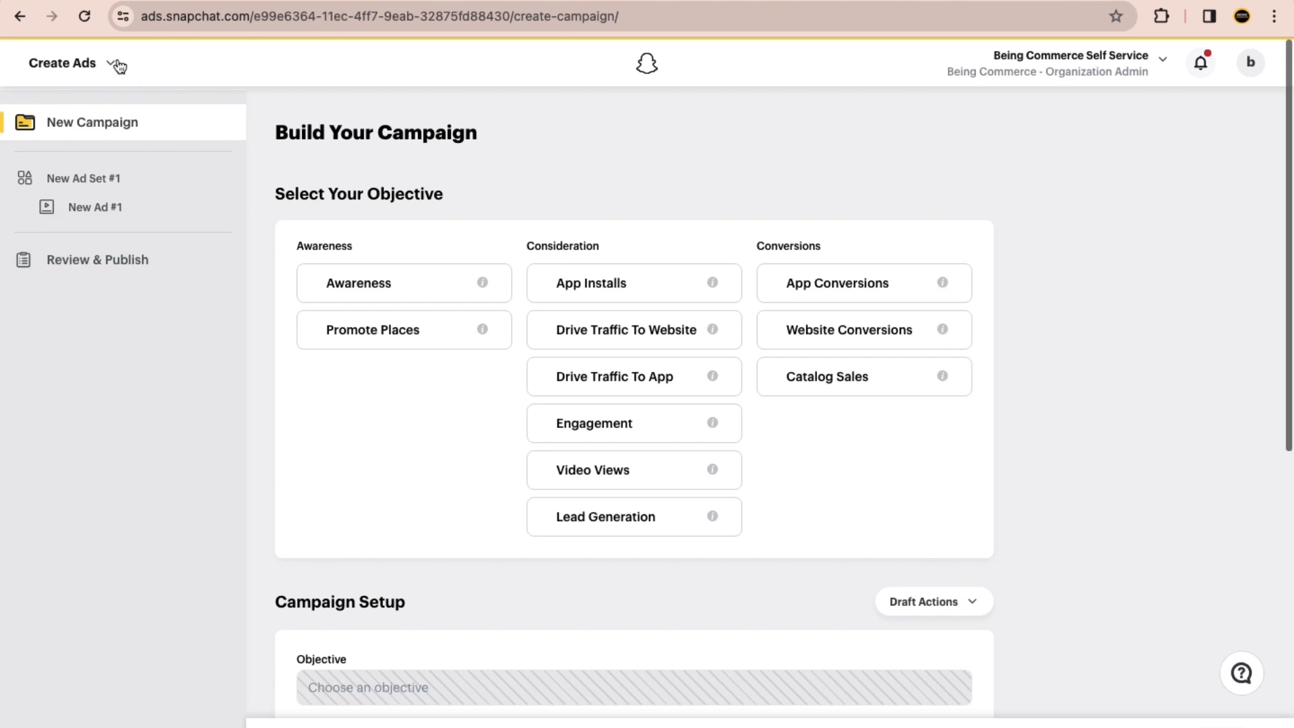
pyautogui.click(116, 62)
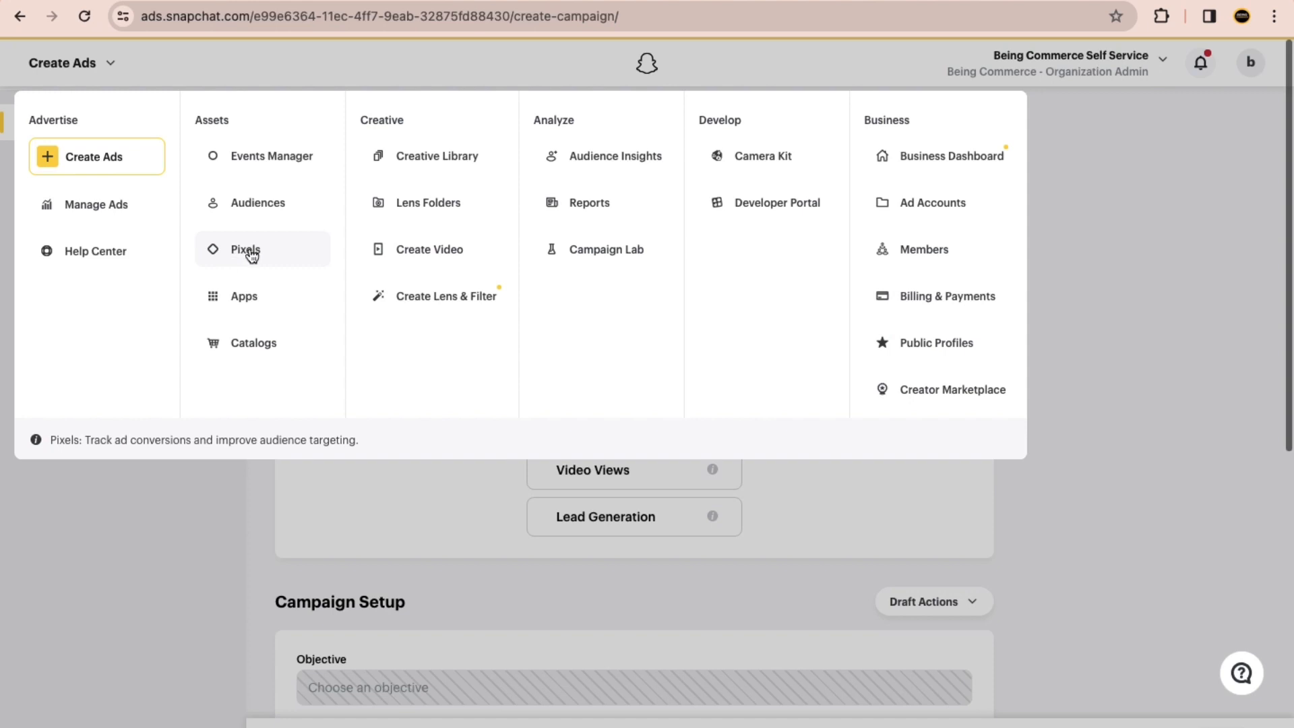
# Step: Compare the ChatGPT conversation with the options in the Snapchat Ads Manager navigation menu, finishing on the Ads Manager
pyautogui.hotkey('ctrl', 'Right')
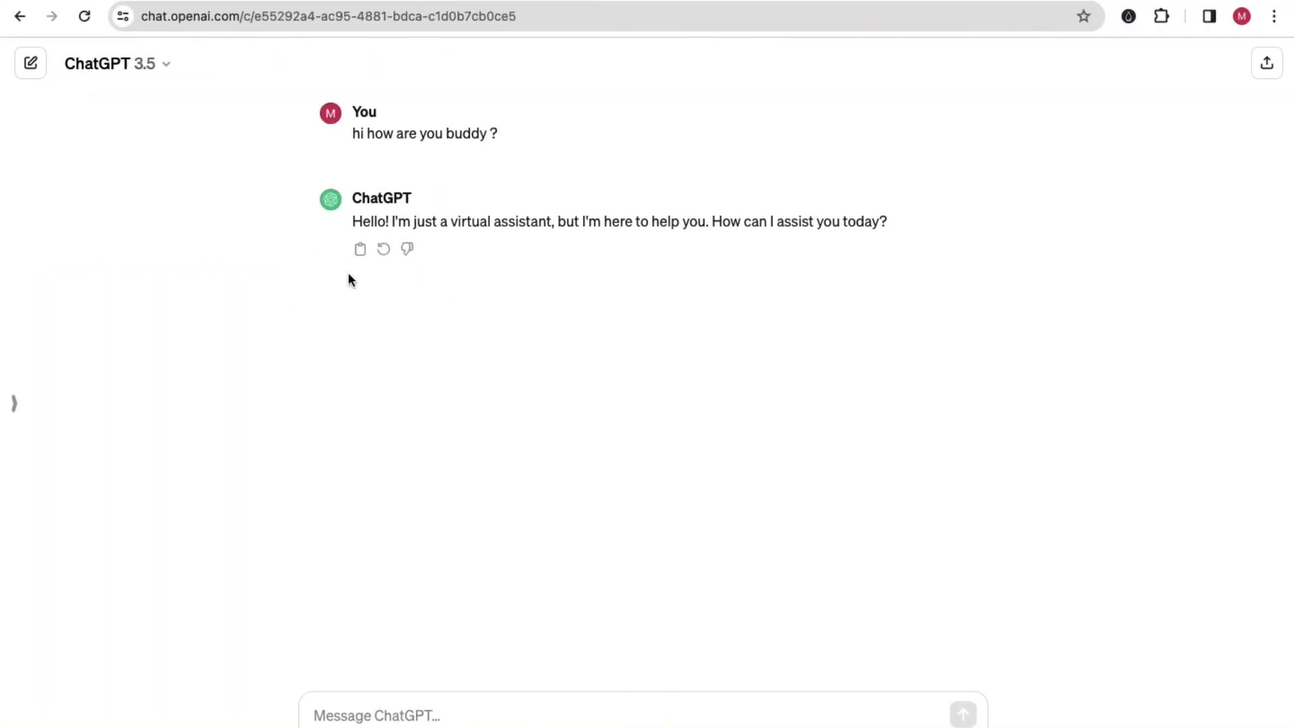
pyautogui.hotkey('ctrl', 'Left')
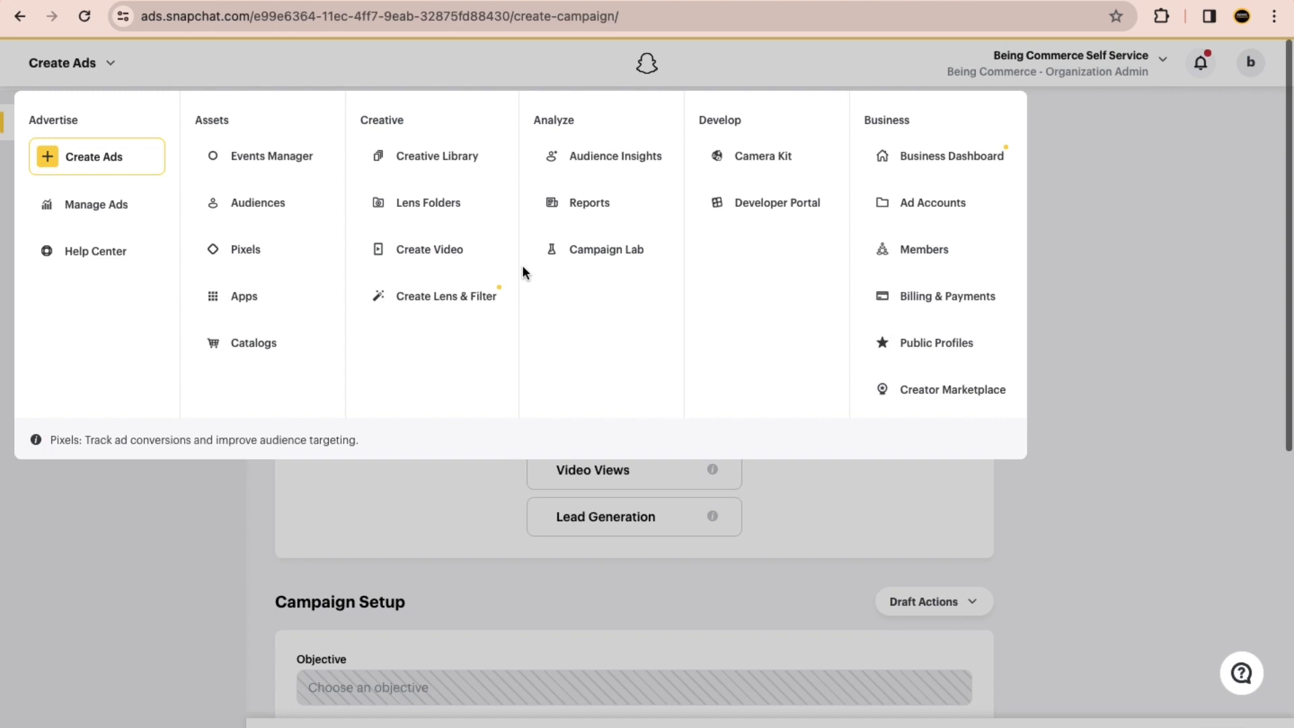
pyautogui.hotkey('ctrl', 'Right')
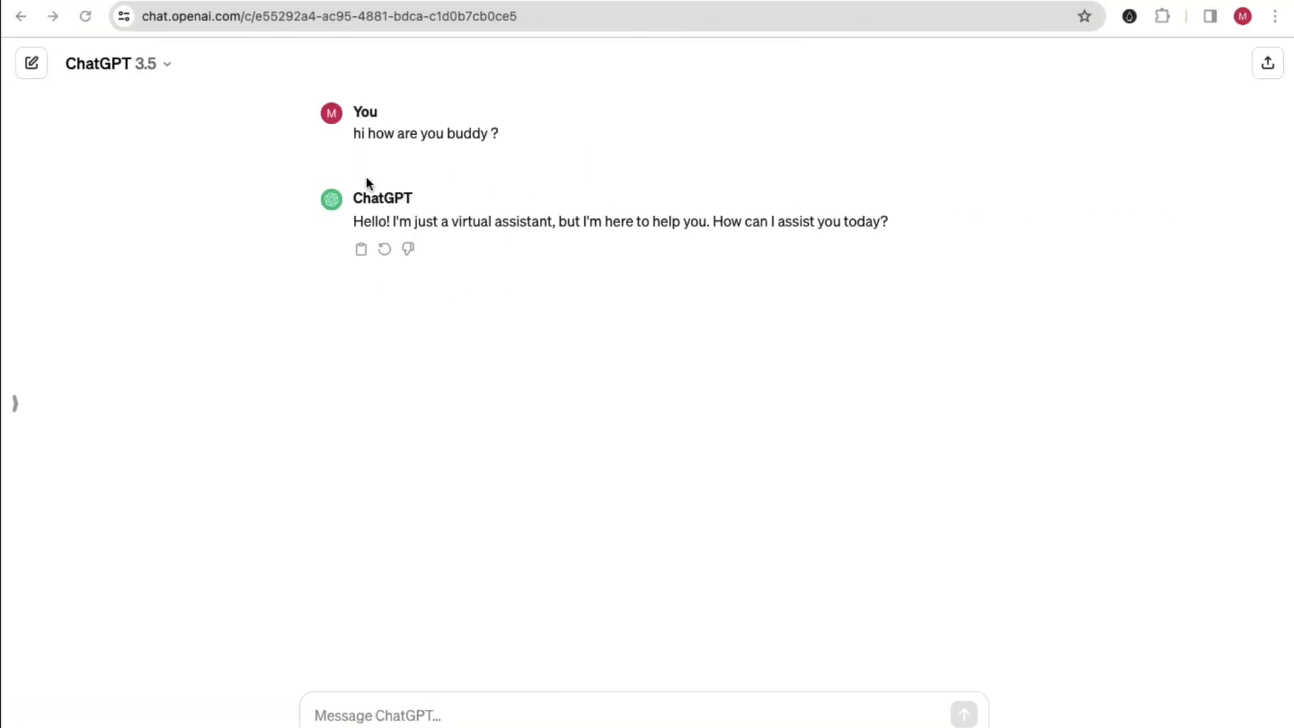
pyautogui.hotkey('ctrl', 'Left')
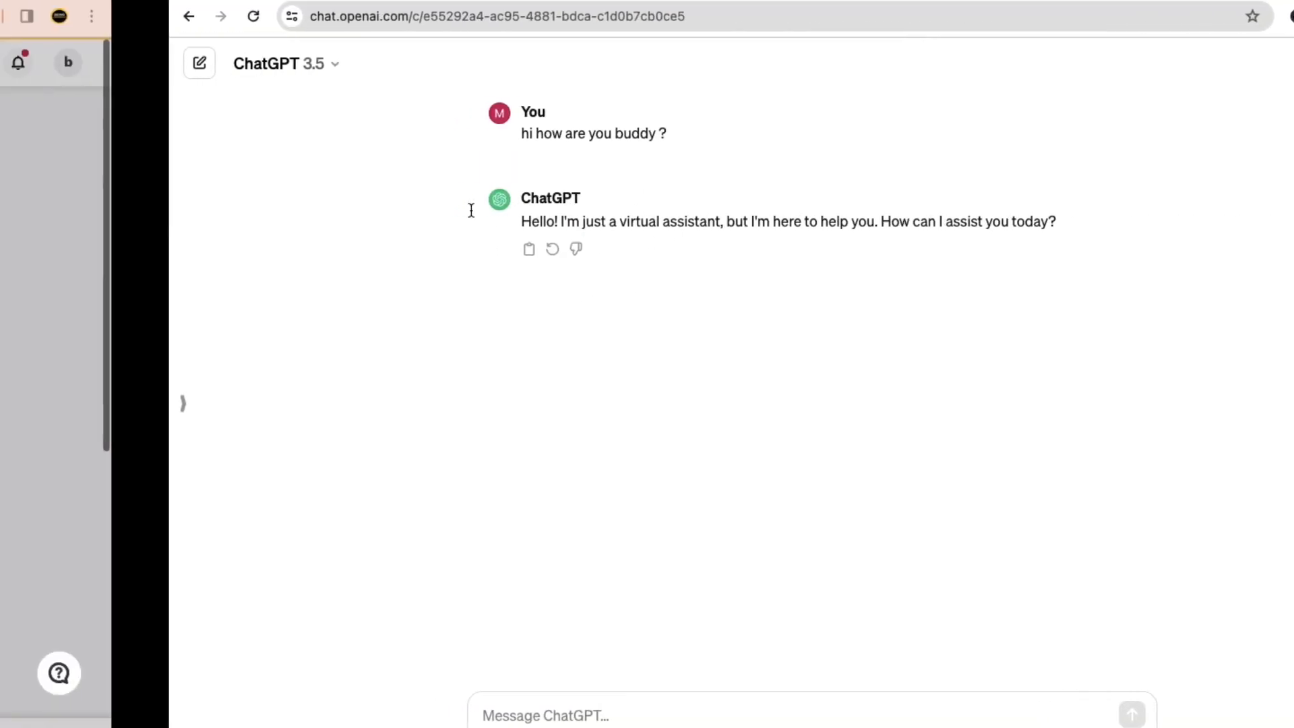
pyautogui.hotkey('ctrl', 'Left')
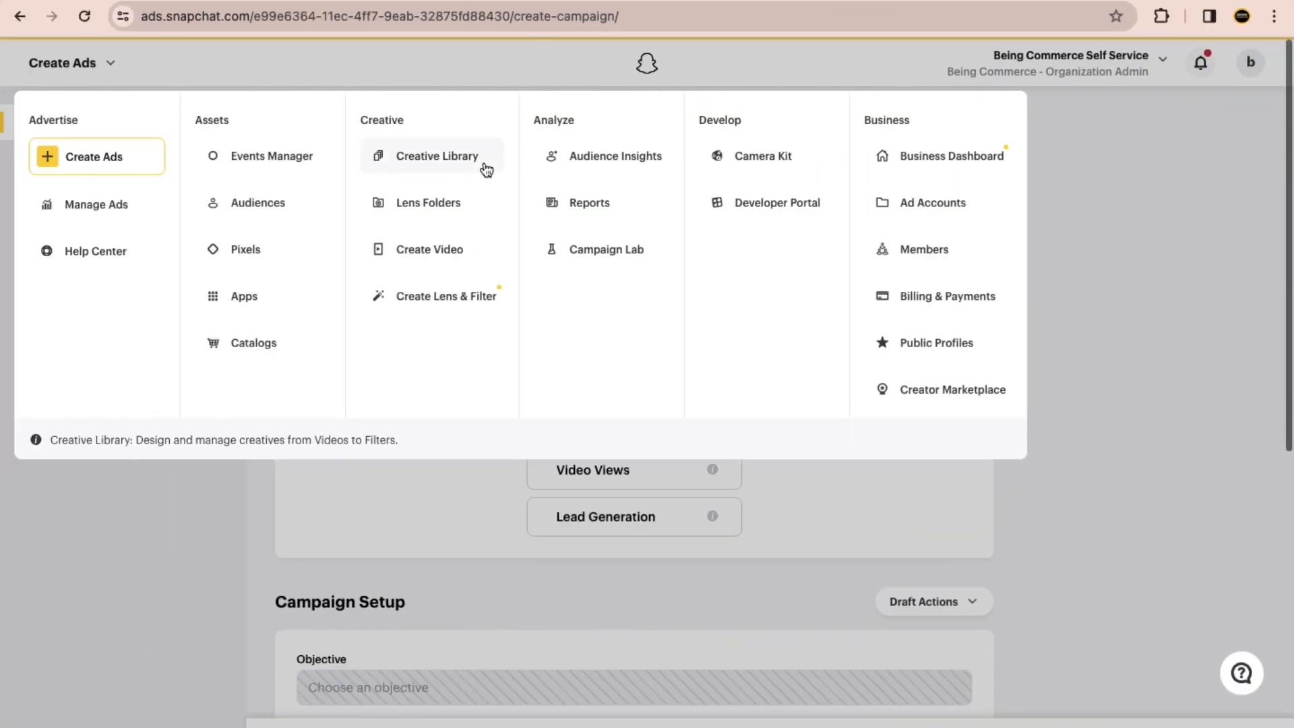
# Step: Search Google for "kuku courses" in a new tab beside Ads Manager and open the KuKu Courses home page
pyautogui.hotkey('ctrl', 'Right')
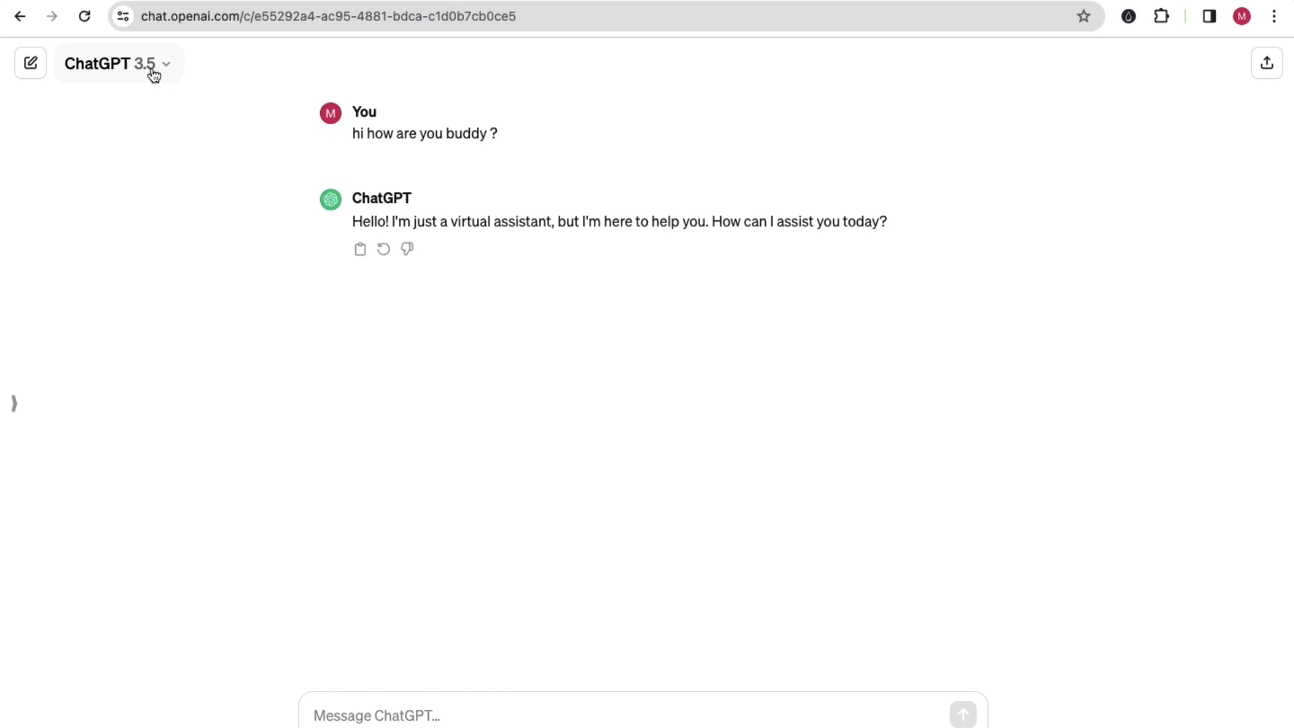
pyautogui.hotkey('ctrl', 'Left')
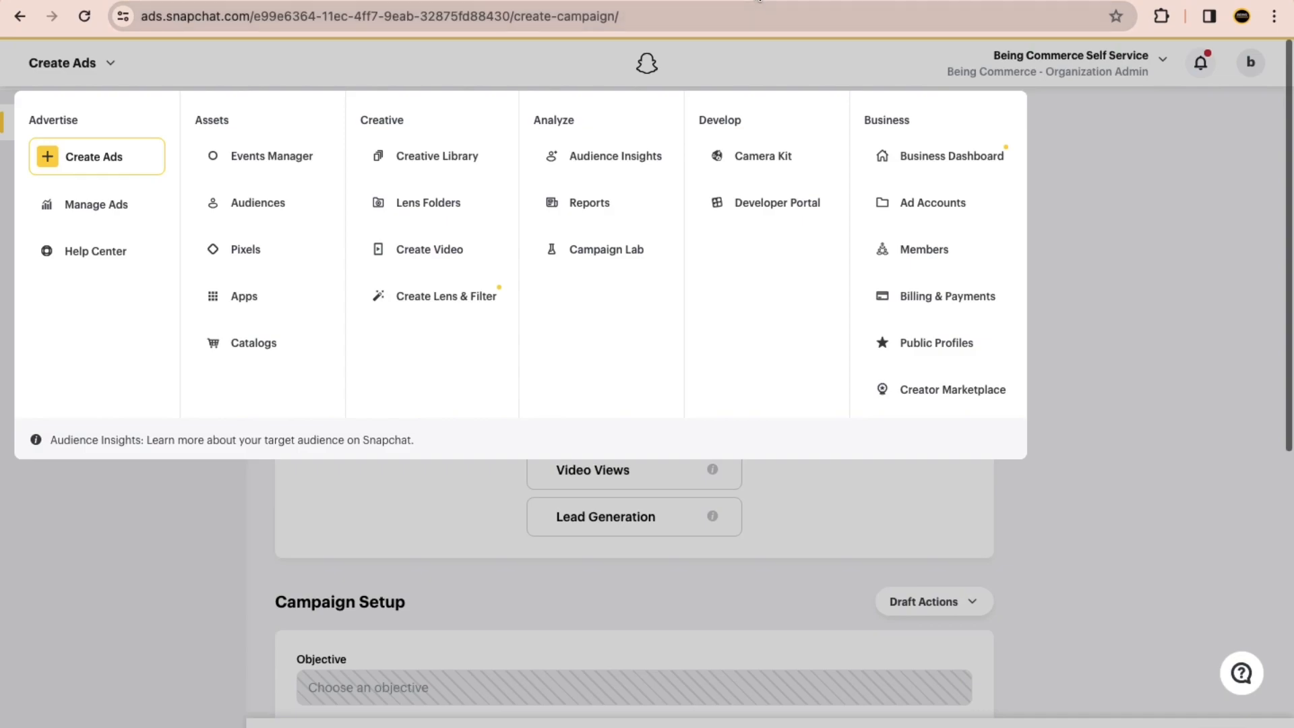
pyautogui.press('super+t')
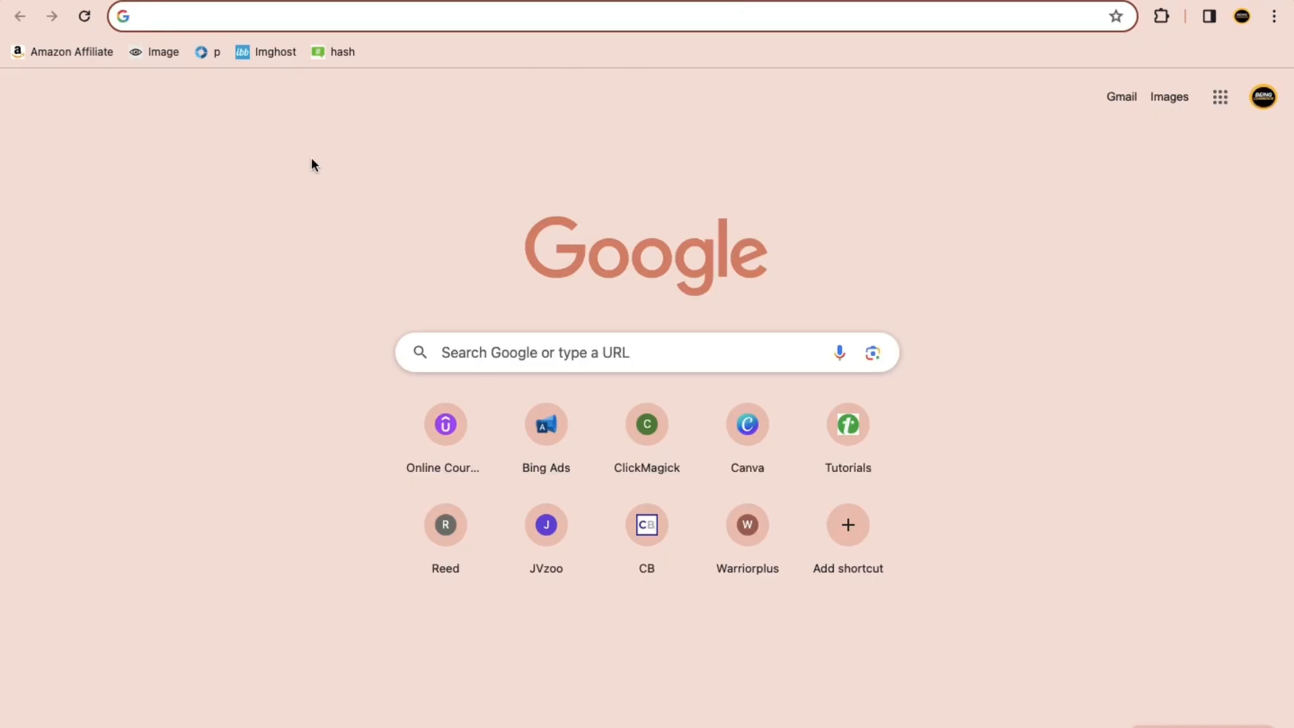
pyautogui.write('kuku courses')
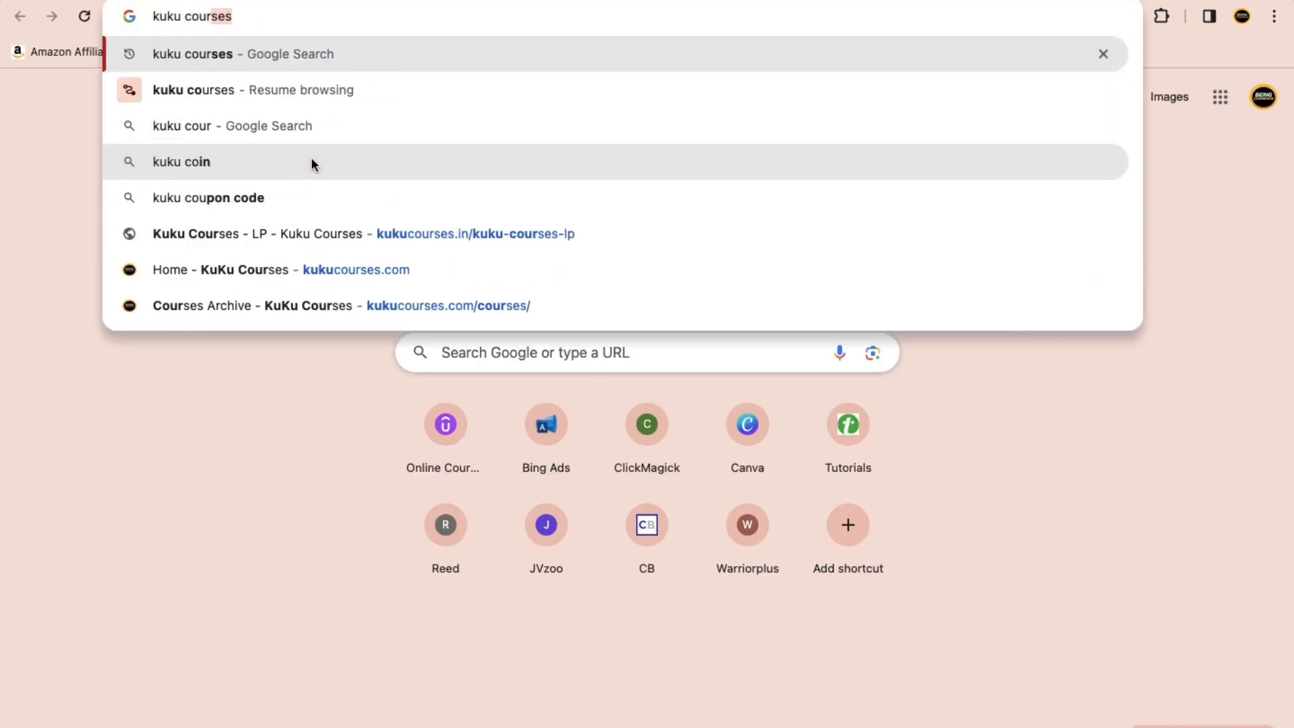
pyautogui.press('Return')
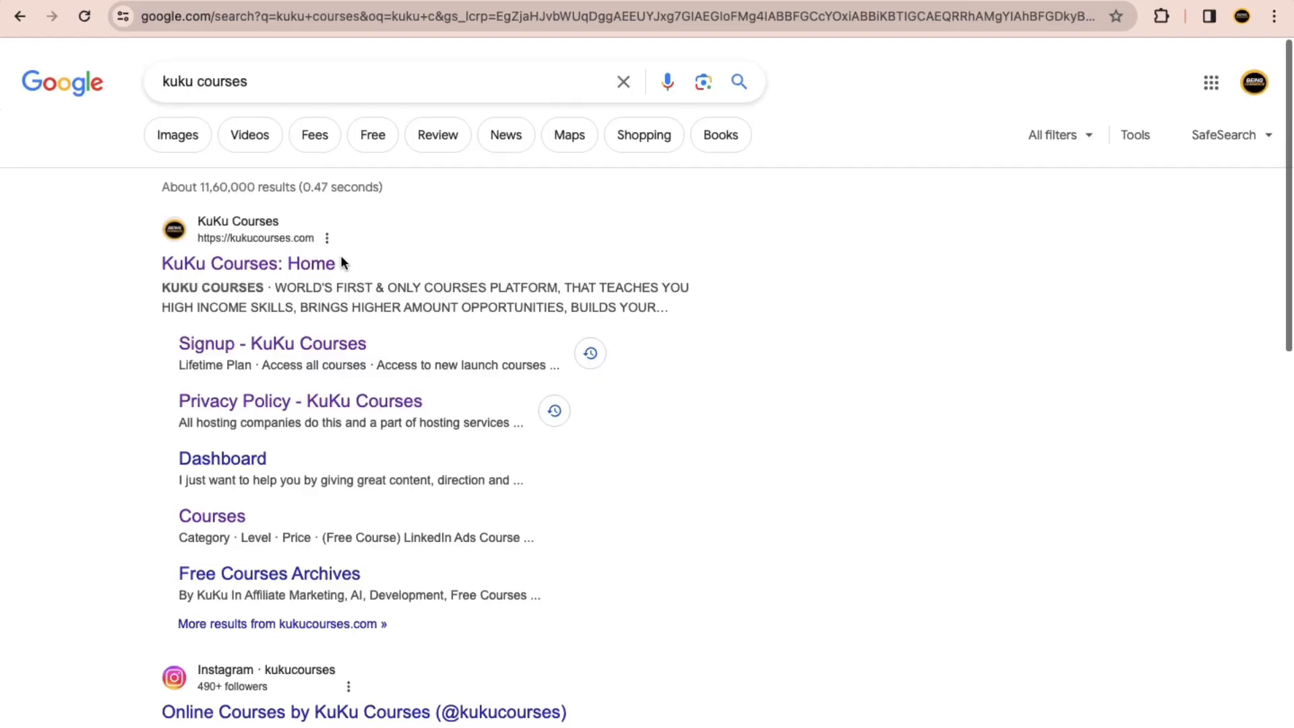
pyautogui.click(226, 273)
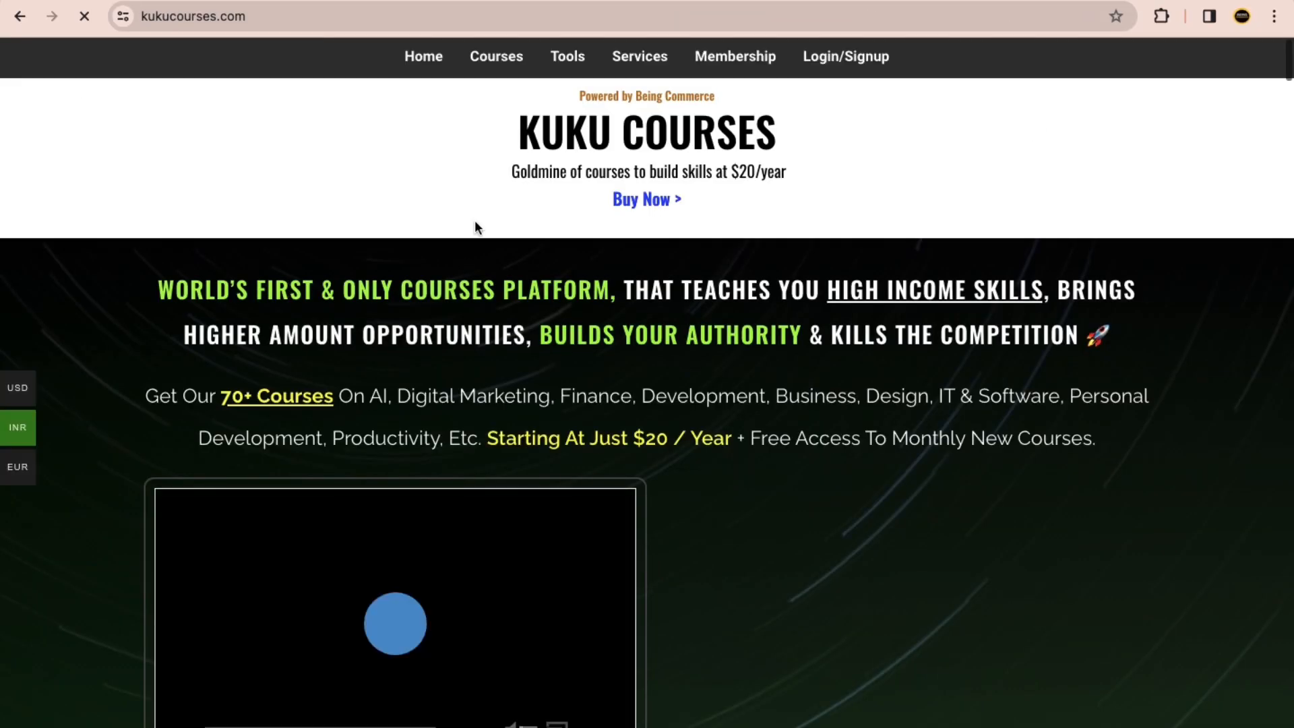
# Step: Open the Free Courses listing from the site's footer links and search it for "openai"
pyautogui.scroll(-10, 876, 428)
pyautogui.scroll(-20, 876, 428)
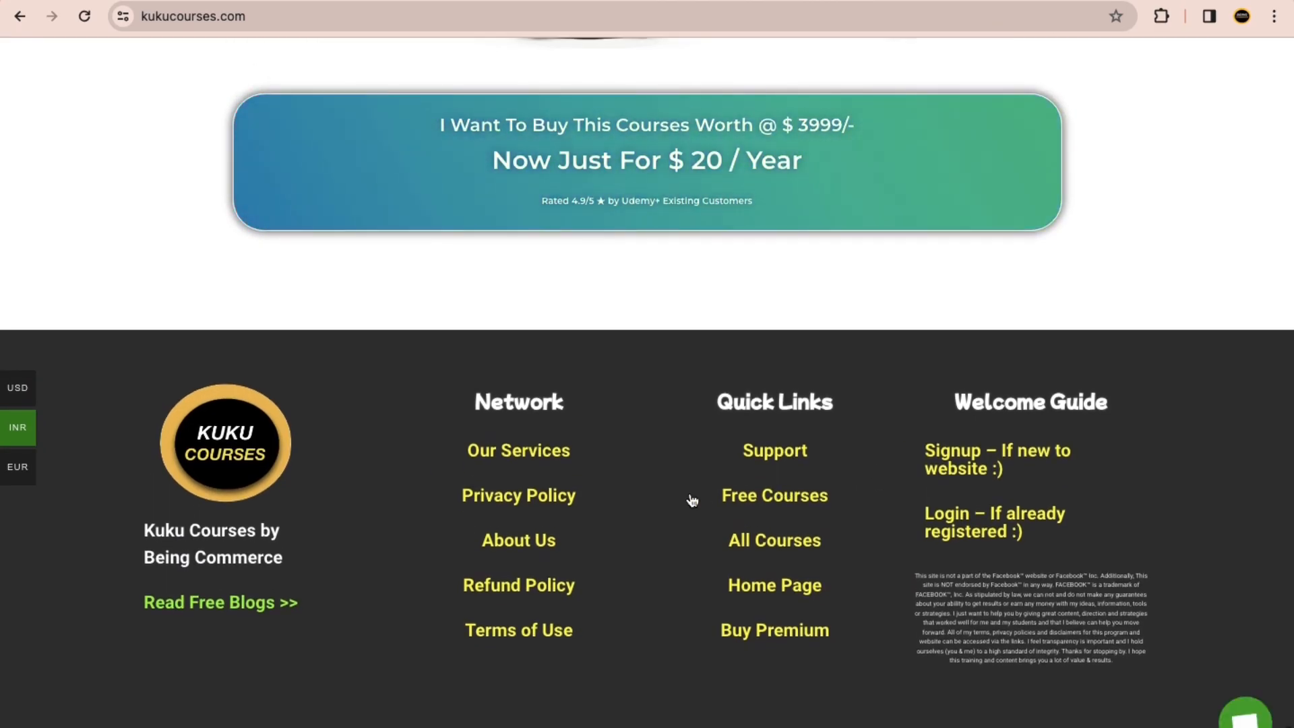
pyautogui.click(755, 490)
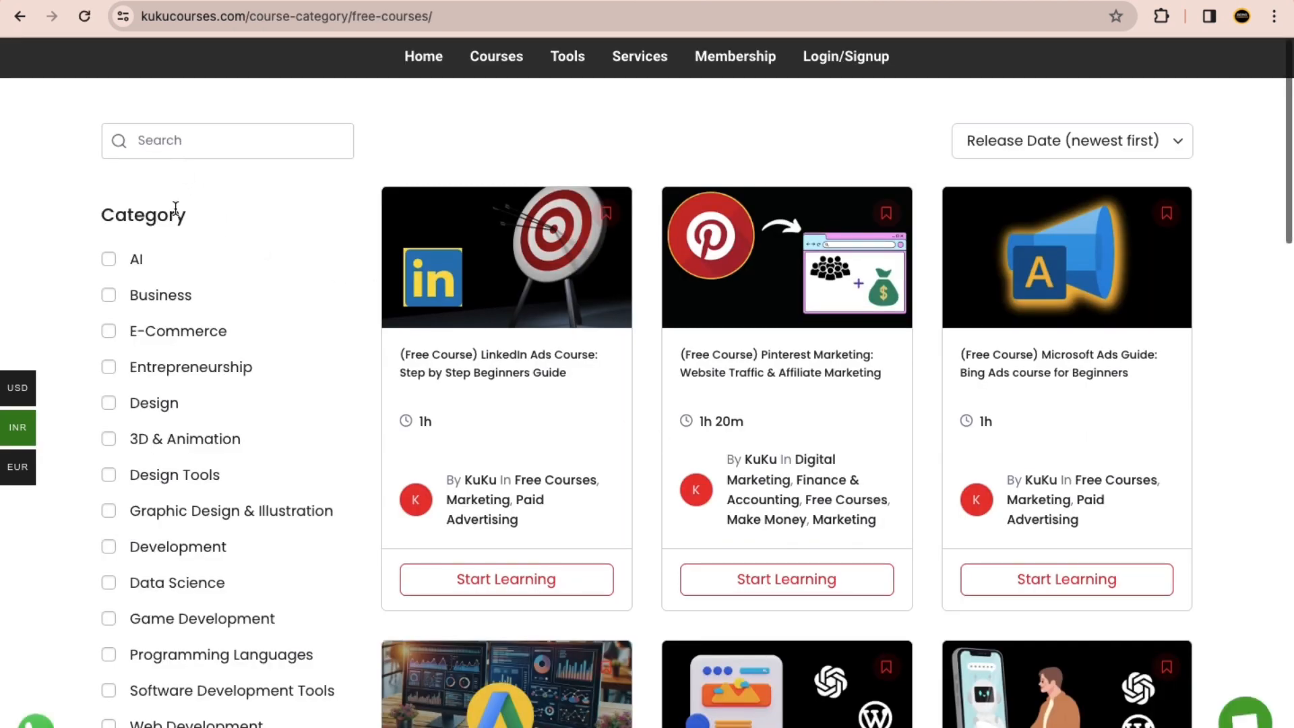
pyautogui.write('openai')
pyautogui.press('Return')
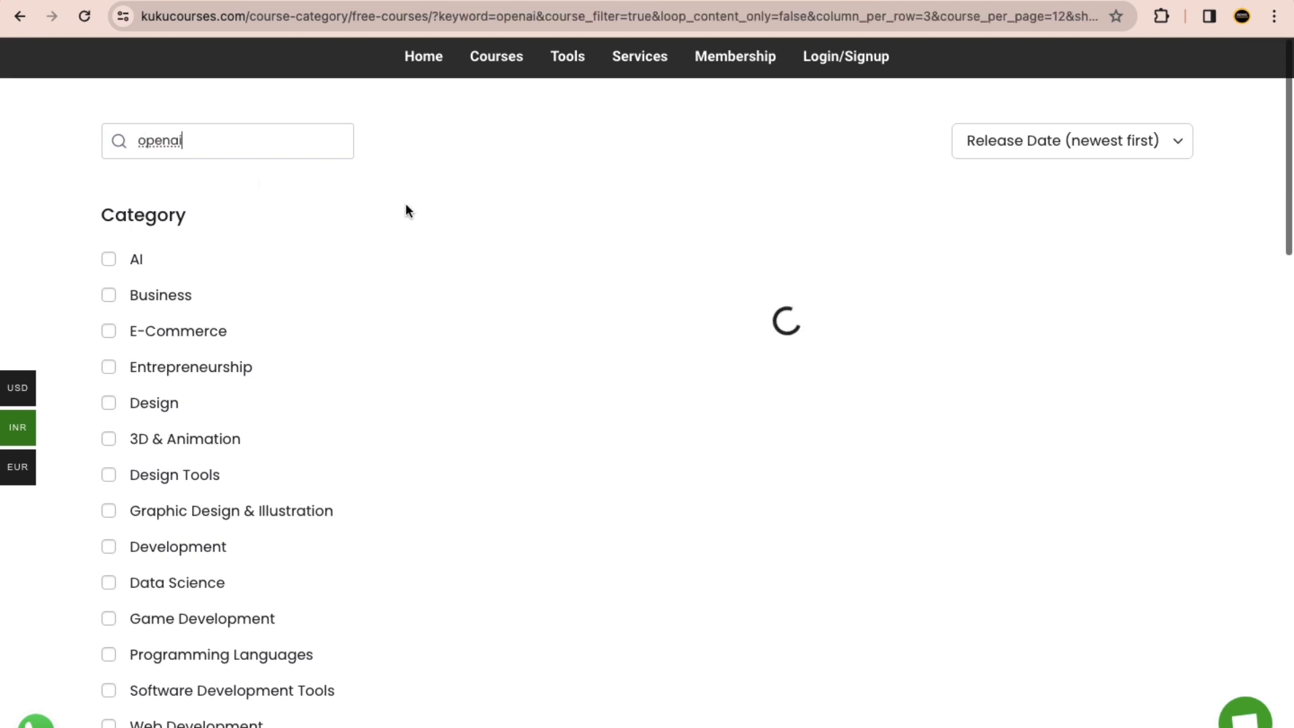
# Step: Open the free "OpenAI Guide: Prompt Engineering, ChatGPT, Dall-e, etc" course page and check its title and details against the ChatGPT window
pyautogui.scroll(-6, 819, 367)
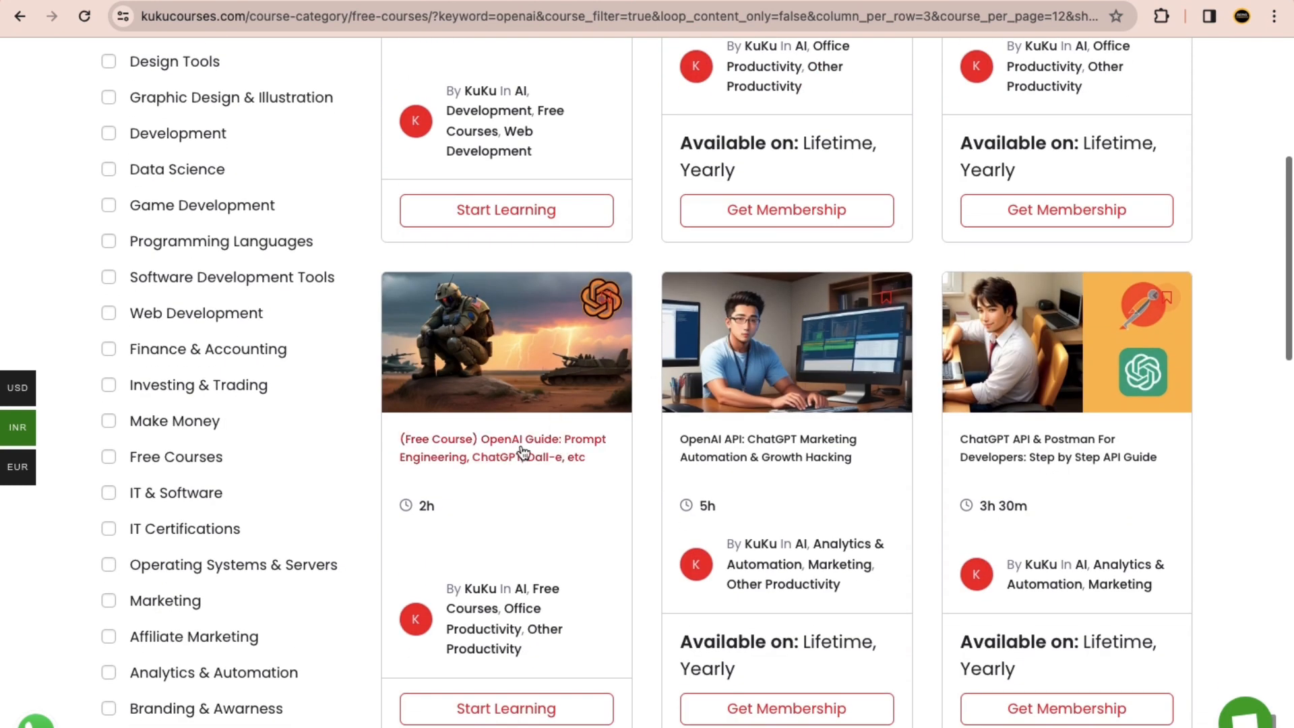
pyautogui.scroll(5, 522, 450)
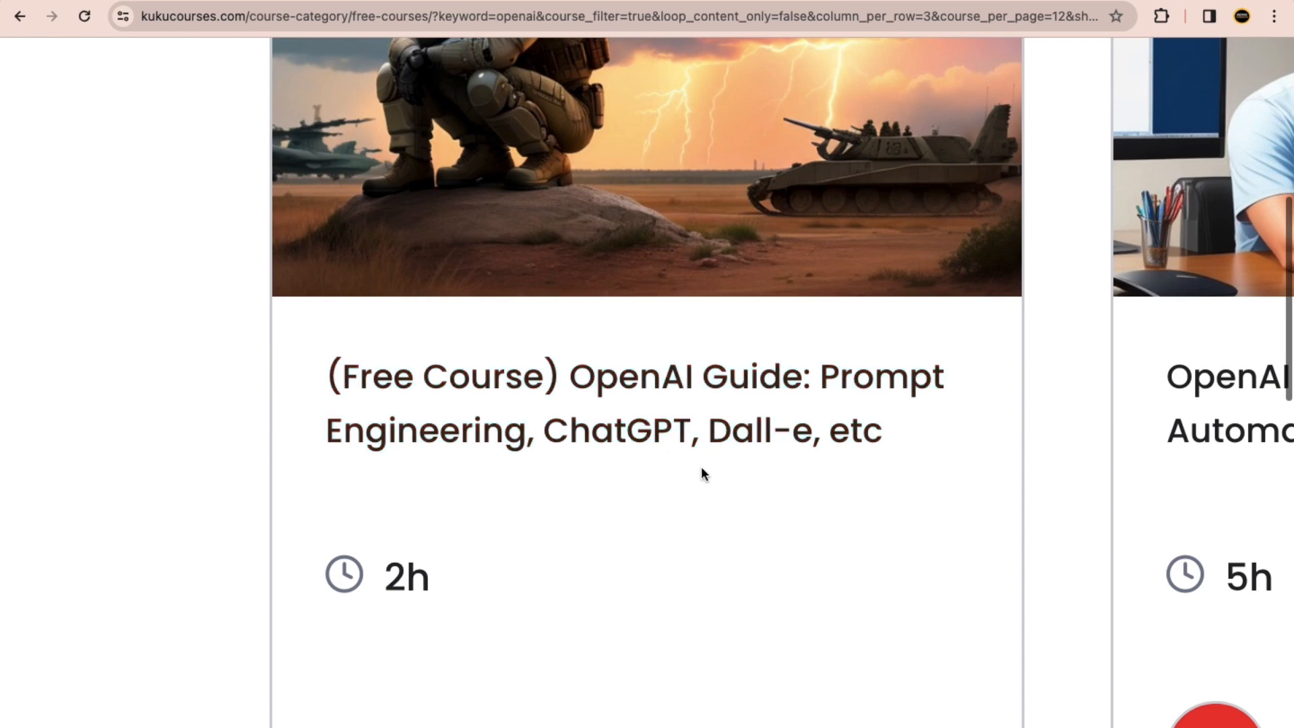
pyautogui.scroll(-5, 700, 466)
pyautogui.click(535, 440)
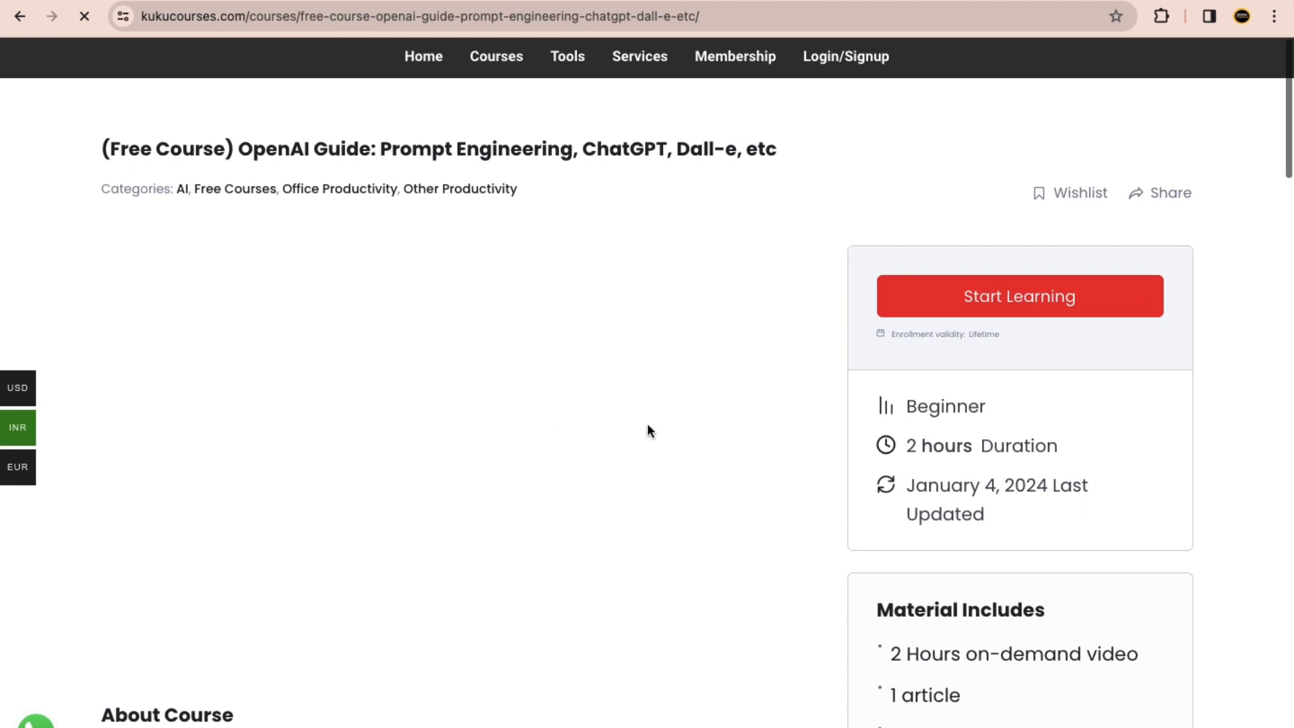
pyautogui.doubleClick(281, 147)
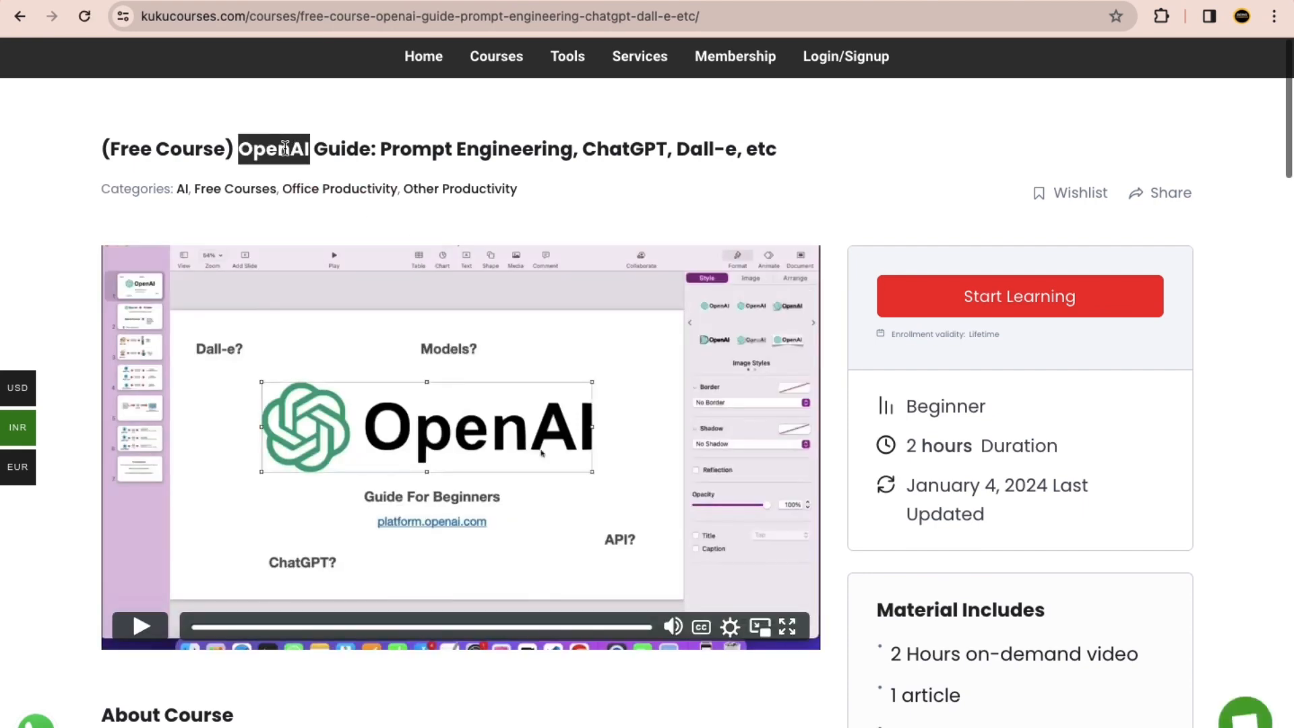
pyautogui.click(334, 150)
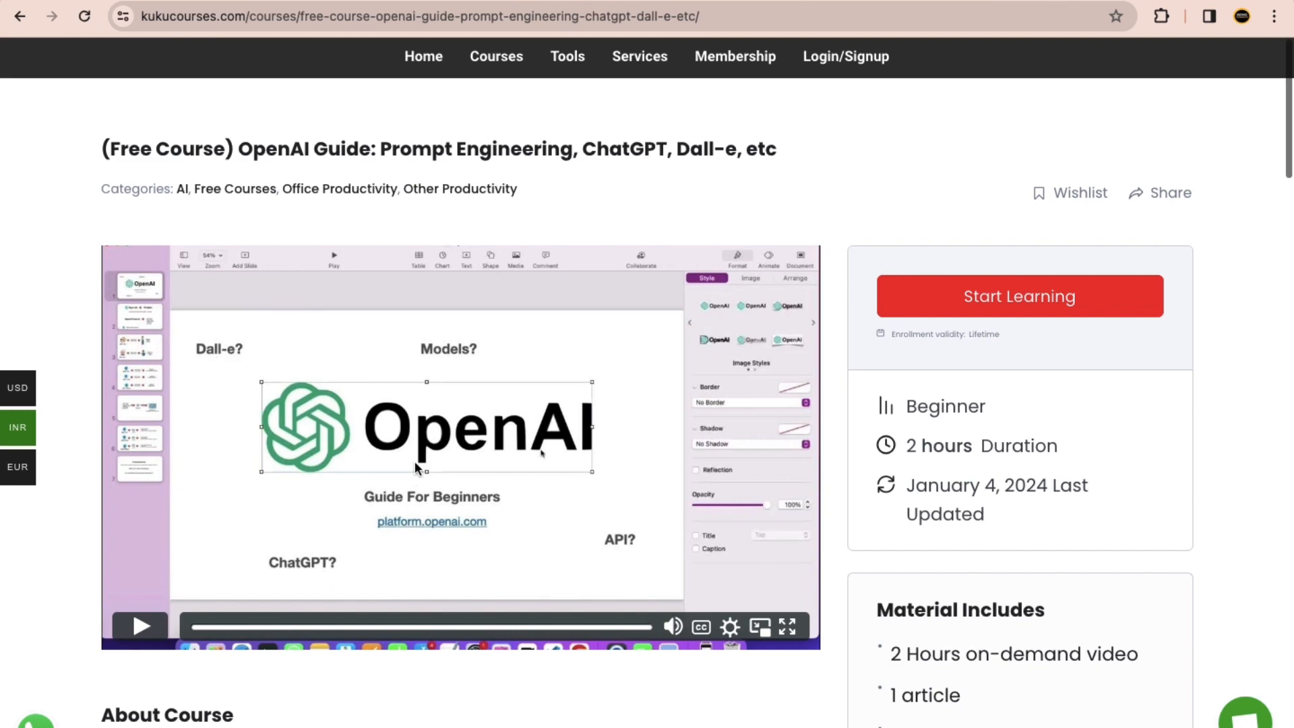
pyautogui.hotkey('ctrl', 'Right')
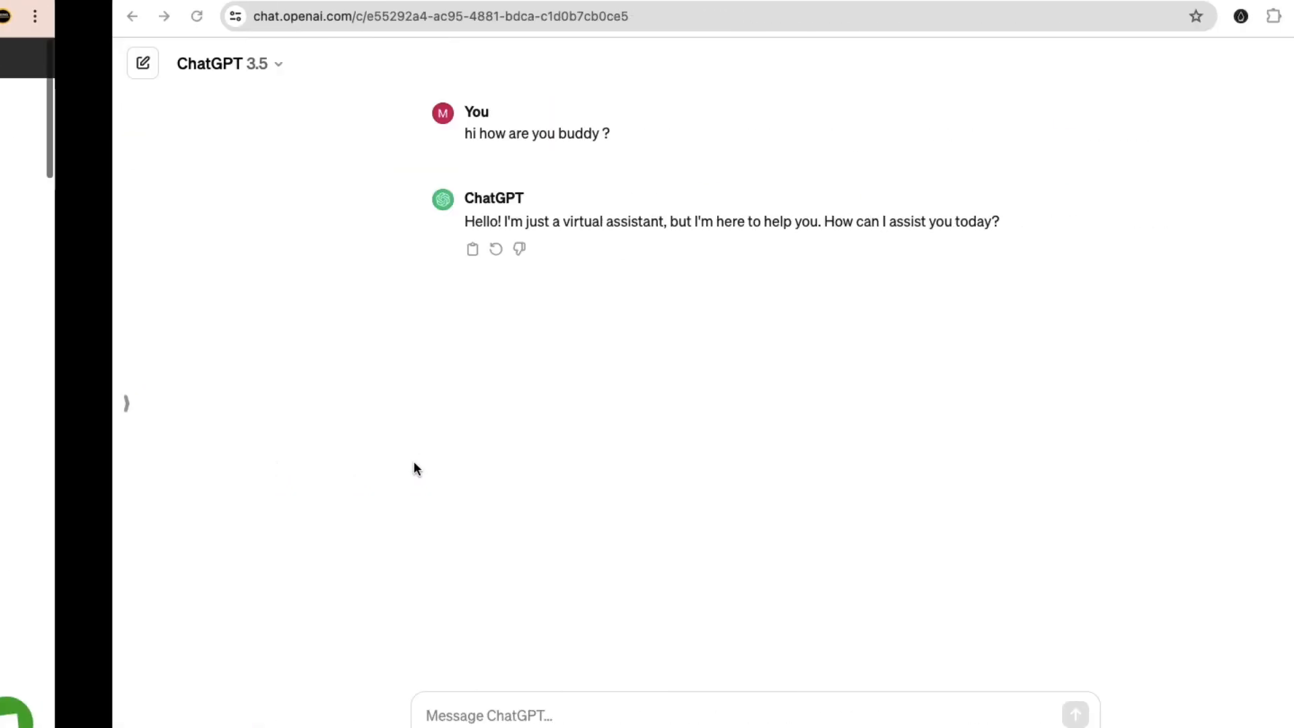
pyautogui.hotkey('ctrl', 'Left')
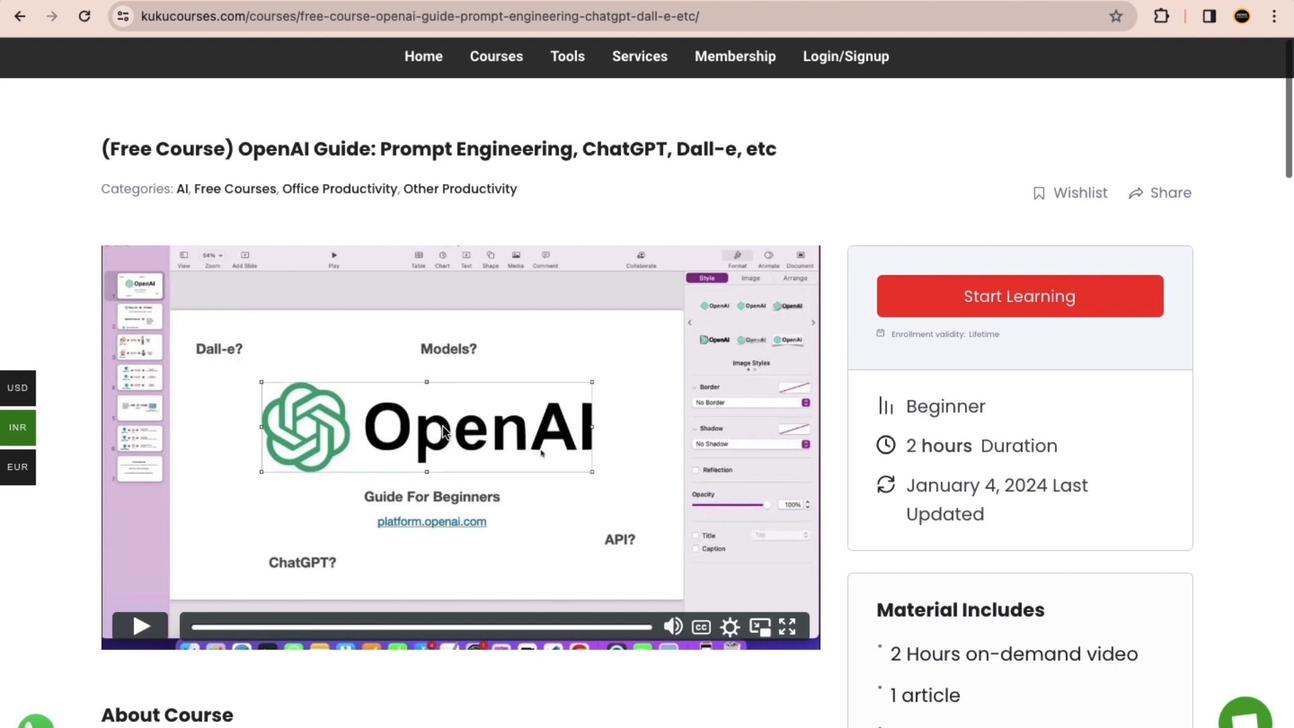
# Step: Start learning the free OpenAI Guide course and check the "Understanding OpenAI Business" section in its course content
pyautogui.moveTo(929, 448); pyautogui.dragTo(905, 448)
pyautogui.click(928, 444)
pyautogui.click(1024, 306)
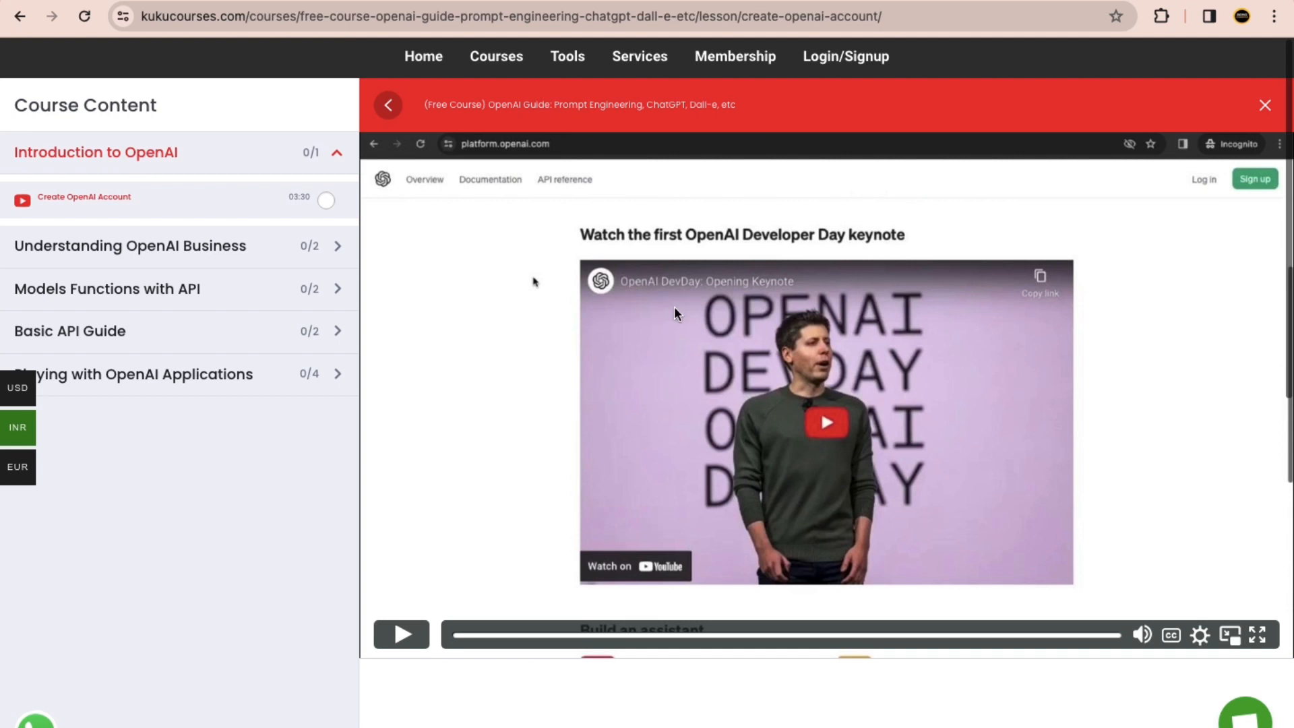
pyautogui.click(318, 241)
pyautogui.click(322, 239)
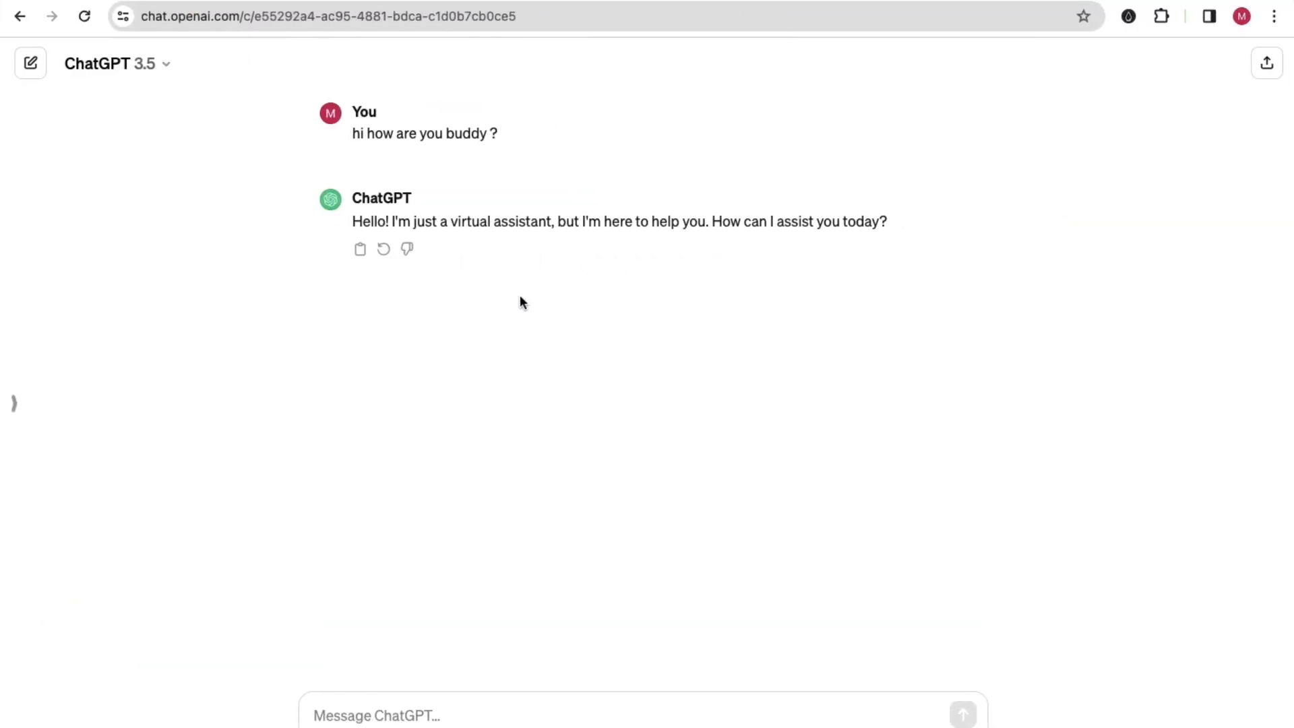
# Step: In a new ChatGPT chat, enter "Hi you are expert in Snapchat Ads. Your job is to help me with all the questions I have regarding Snapchat ads"
pyautogui.click(32, 78)
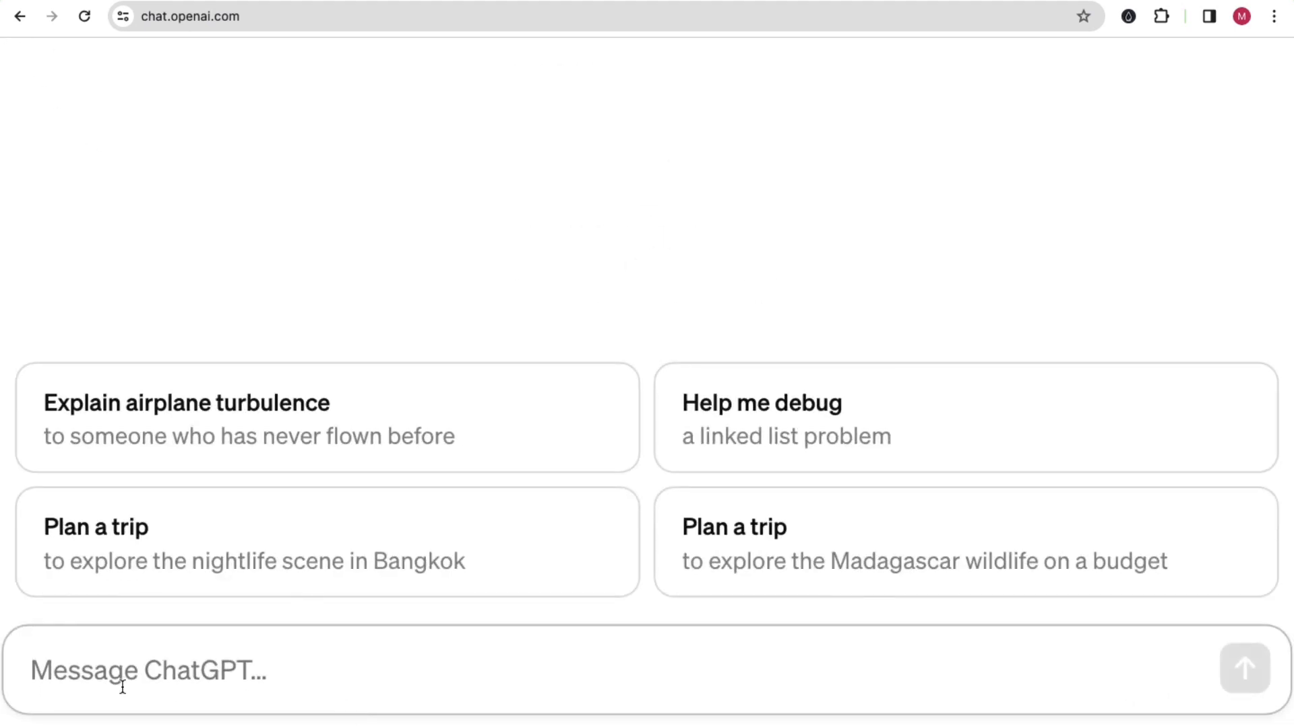
pyautogui.write('Hi you are expert in Snap')
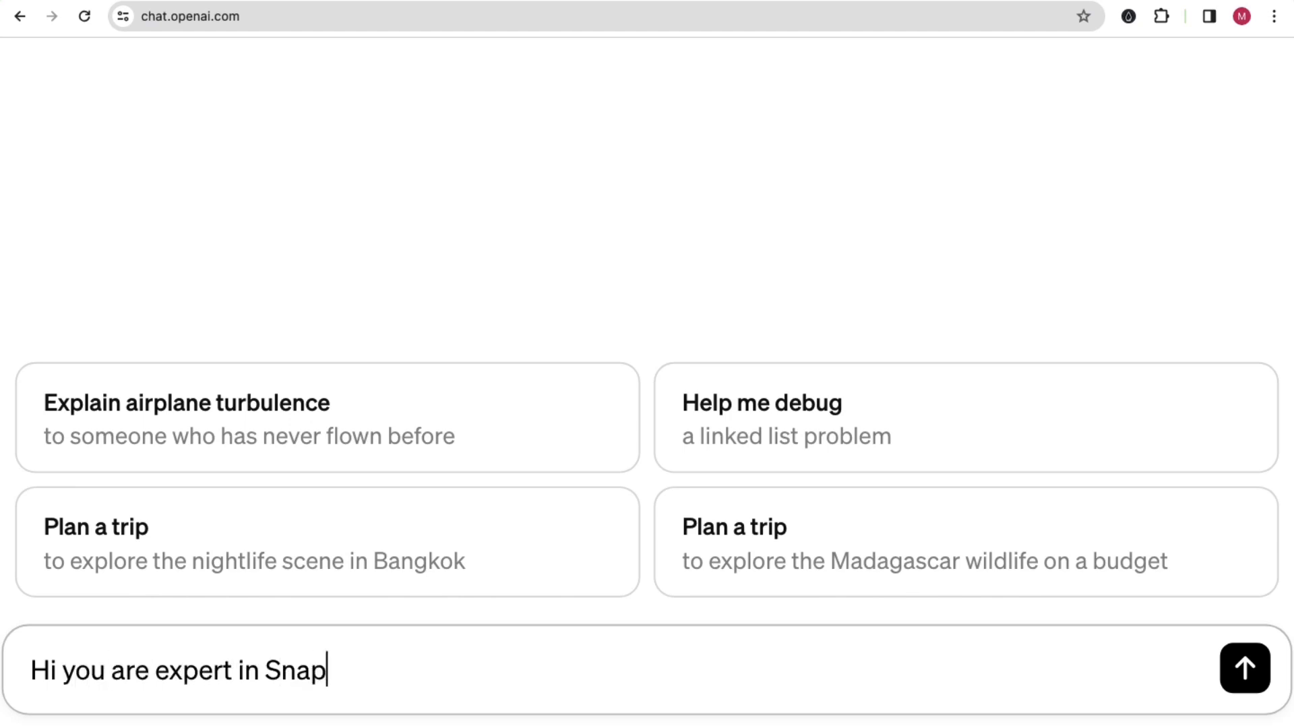
pyautogui.write('chat Ad')
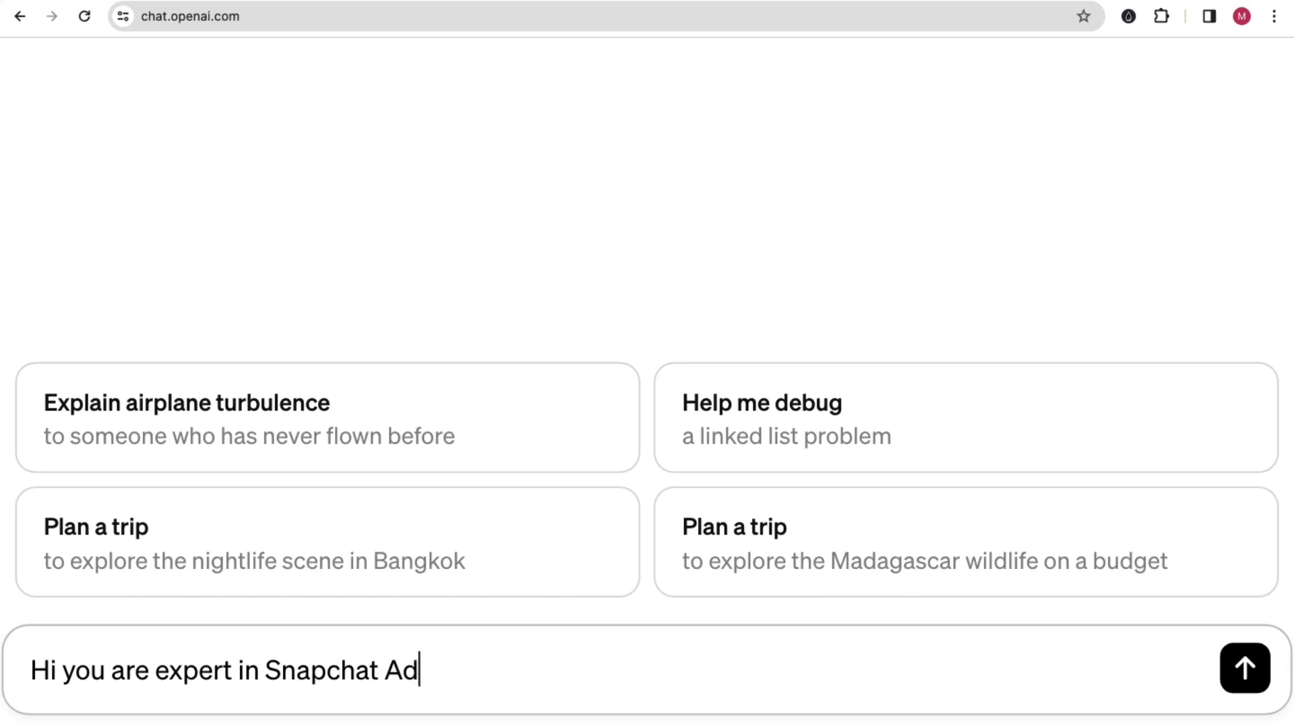
pyautogui.write('s. You')
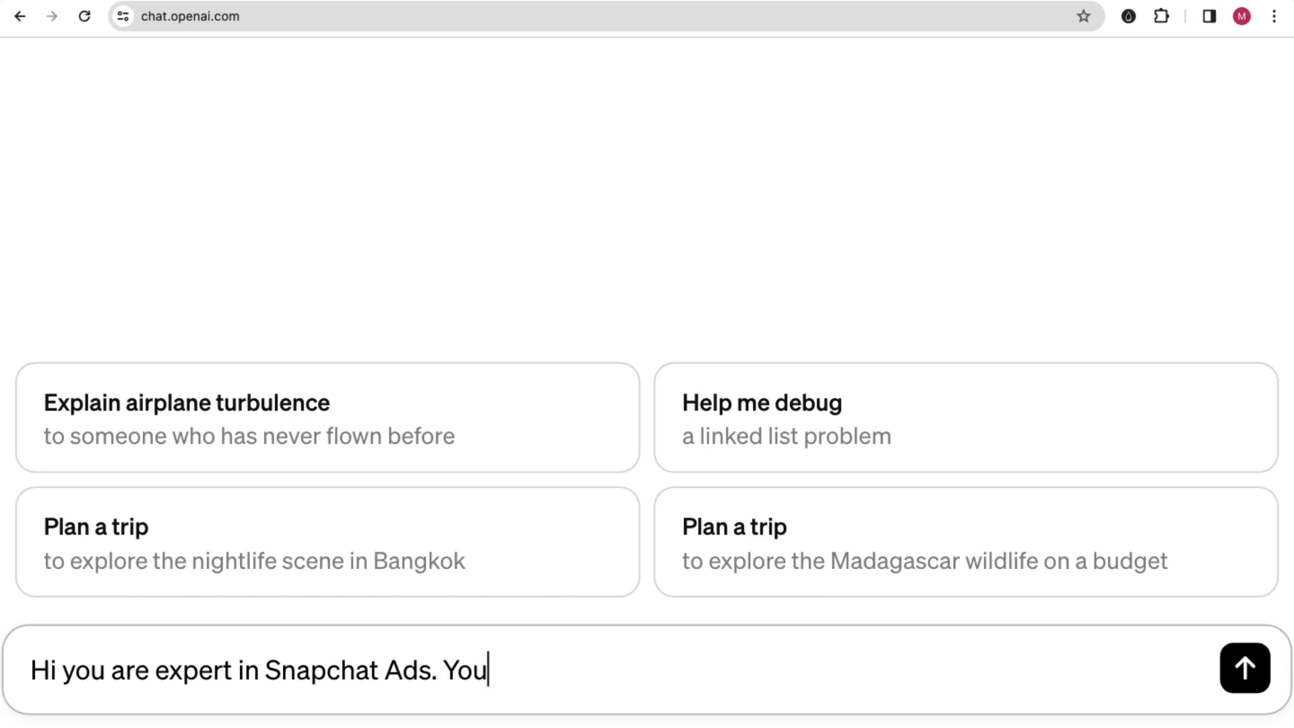
pyautogui.write('r job i')
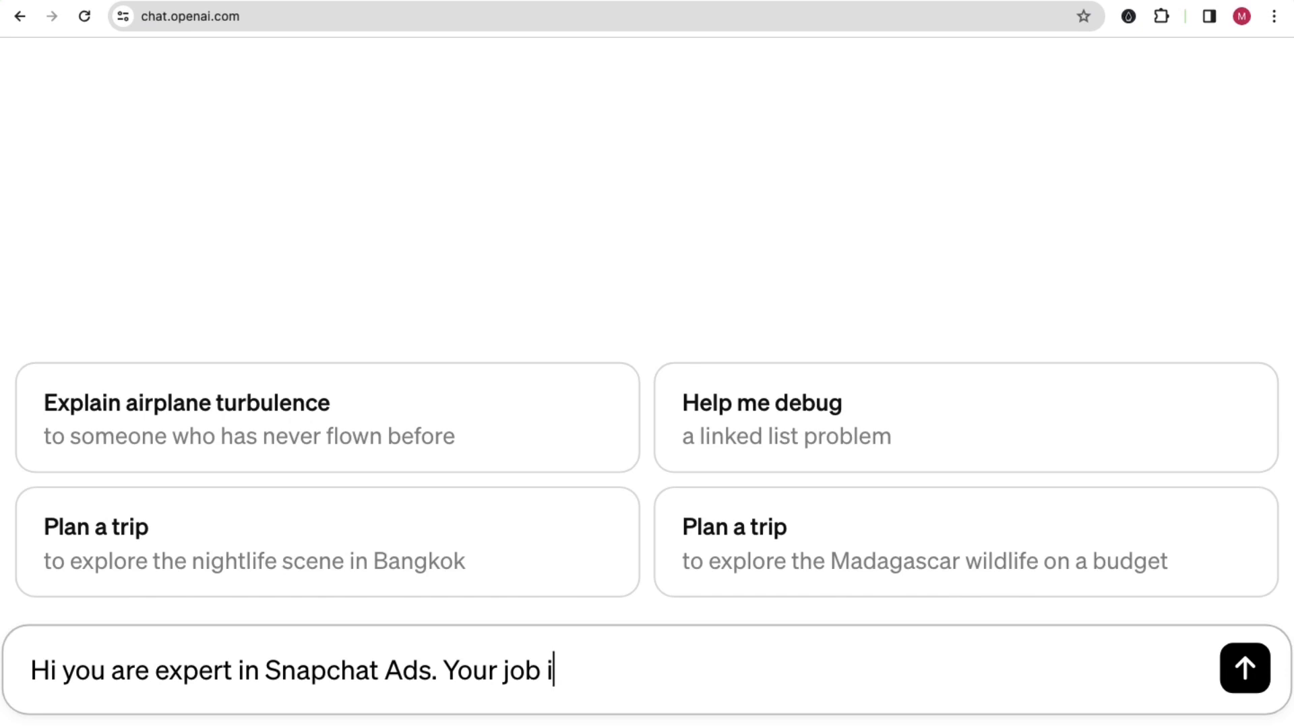
pyautogui.write('s to help m')
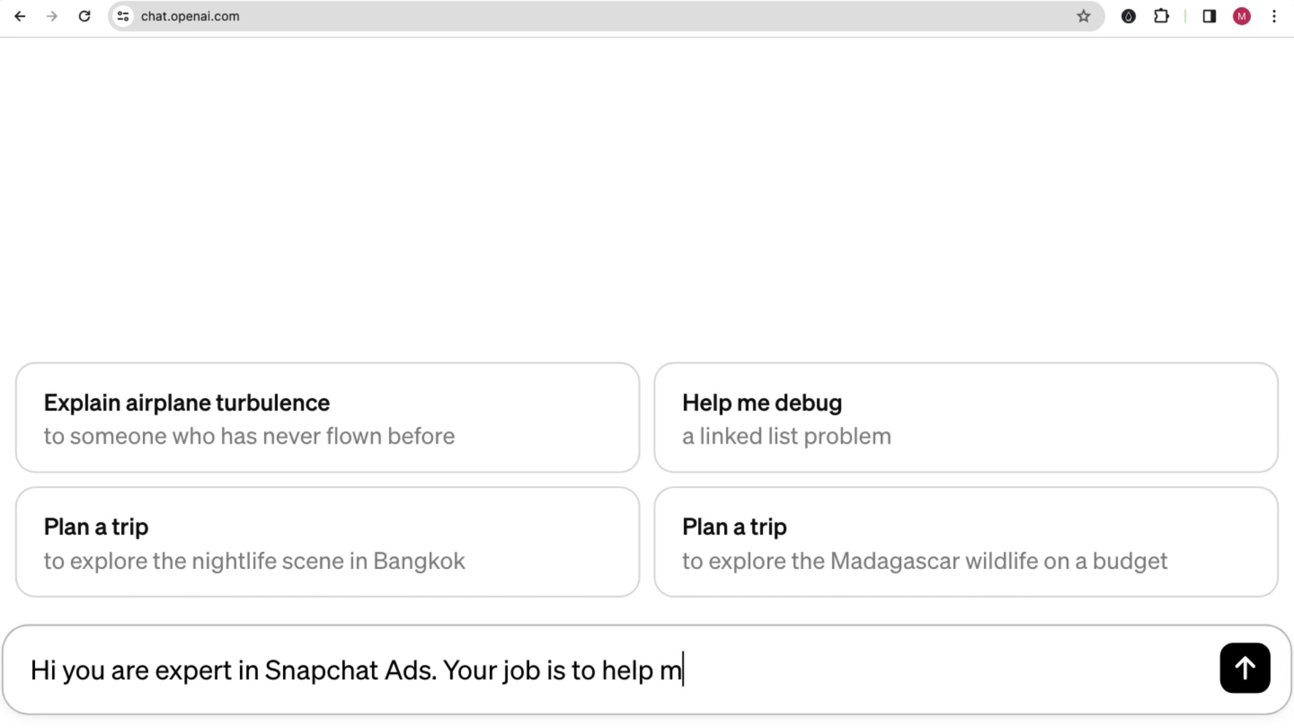
pyautogui.write('e with all t')
pyautogui.press('BackSpace')
pyautogui.write('a')
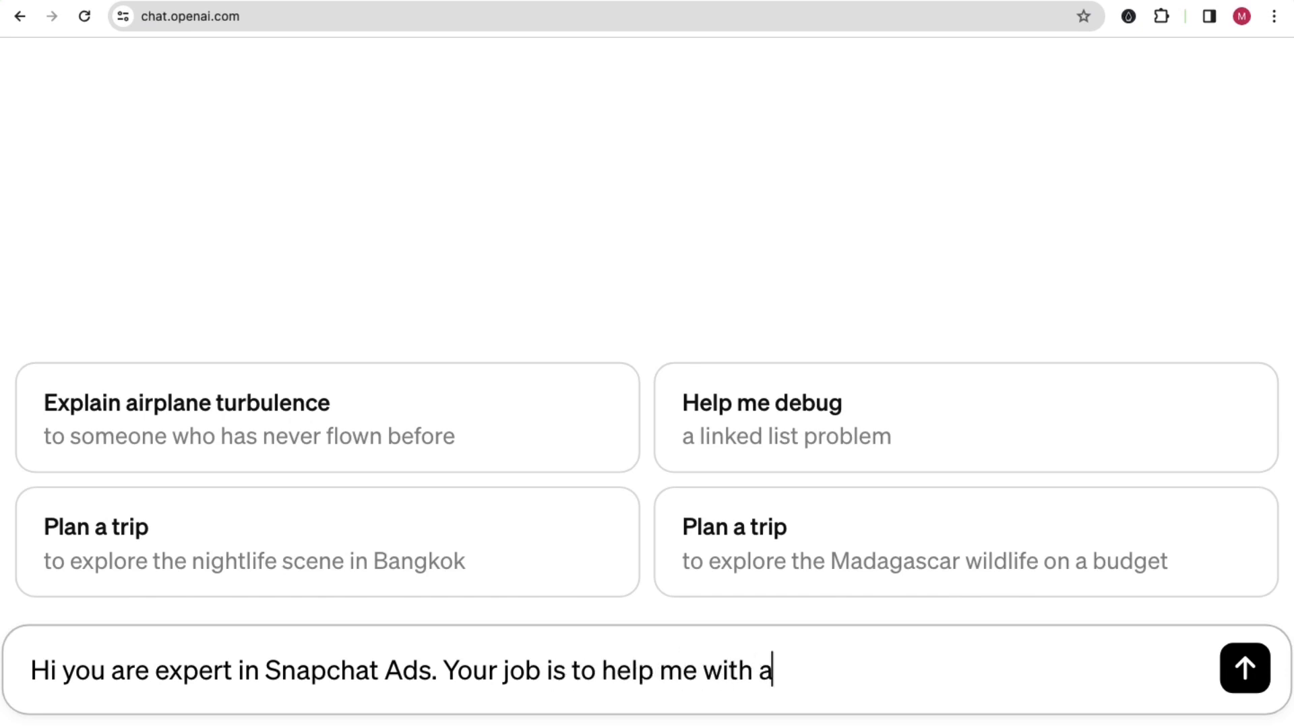
pyautogui.write('ll the que')
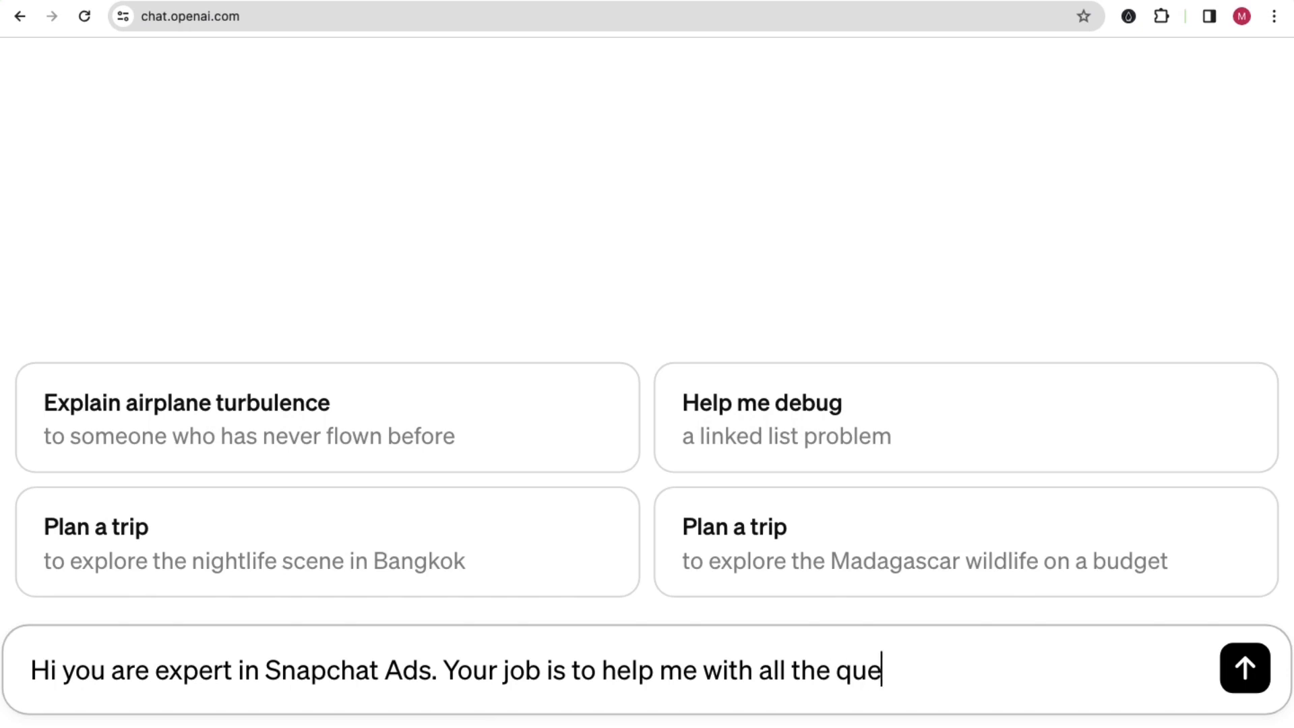
pyautogui.write('stions I h')
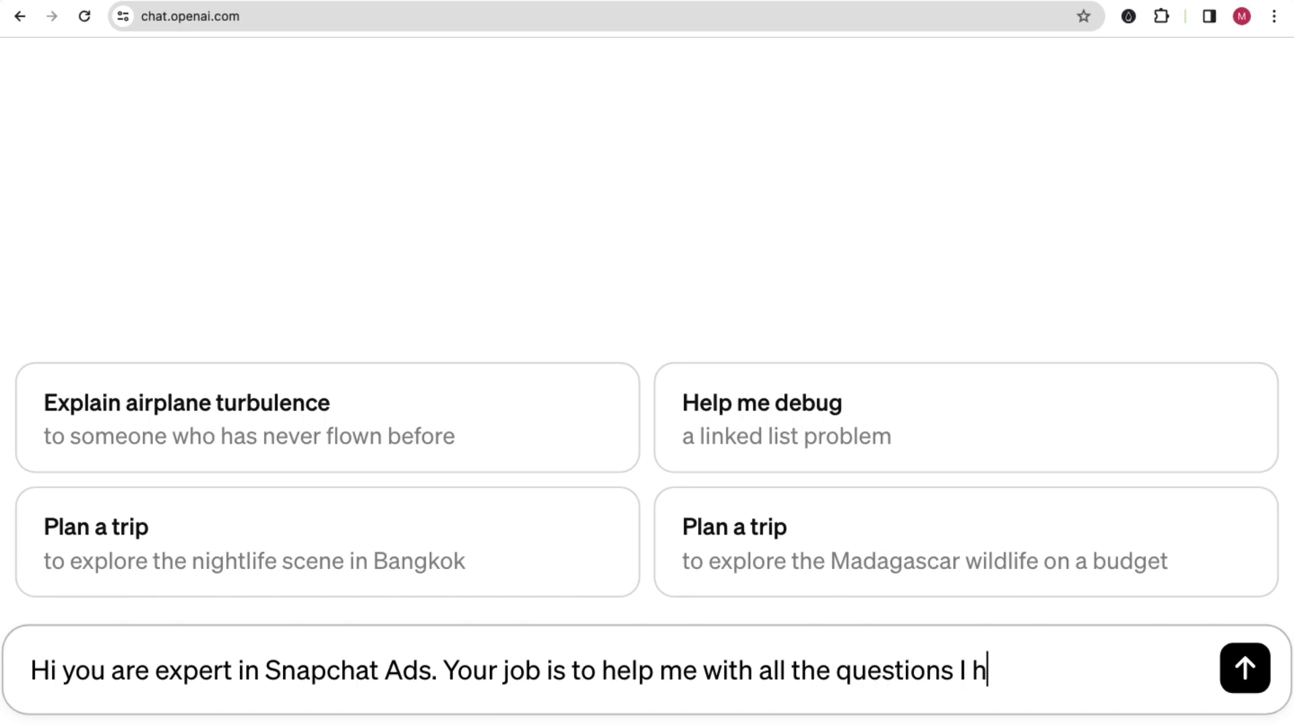
pyautogui.write('ave regard')
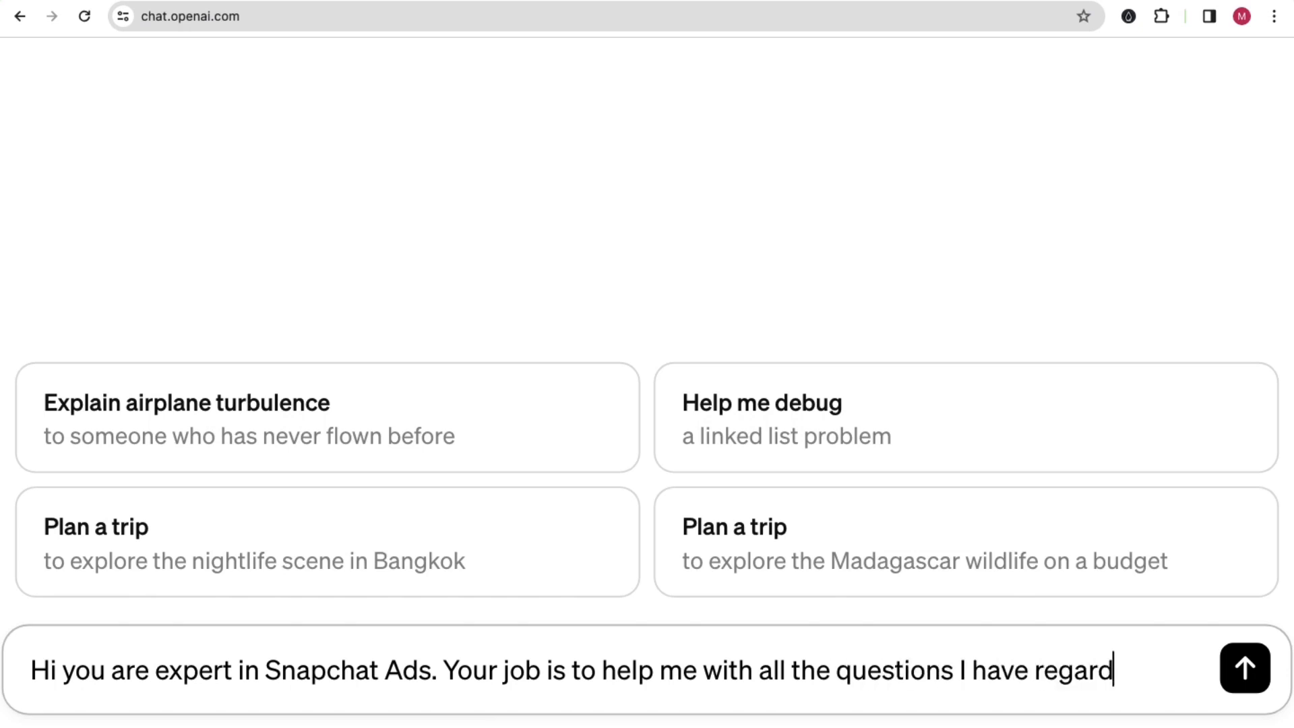
pyautogui.write('ing Sna')
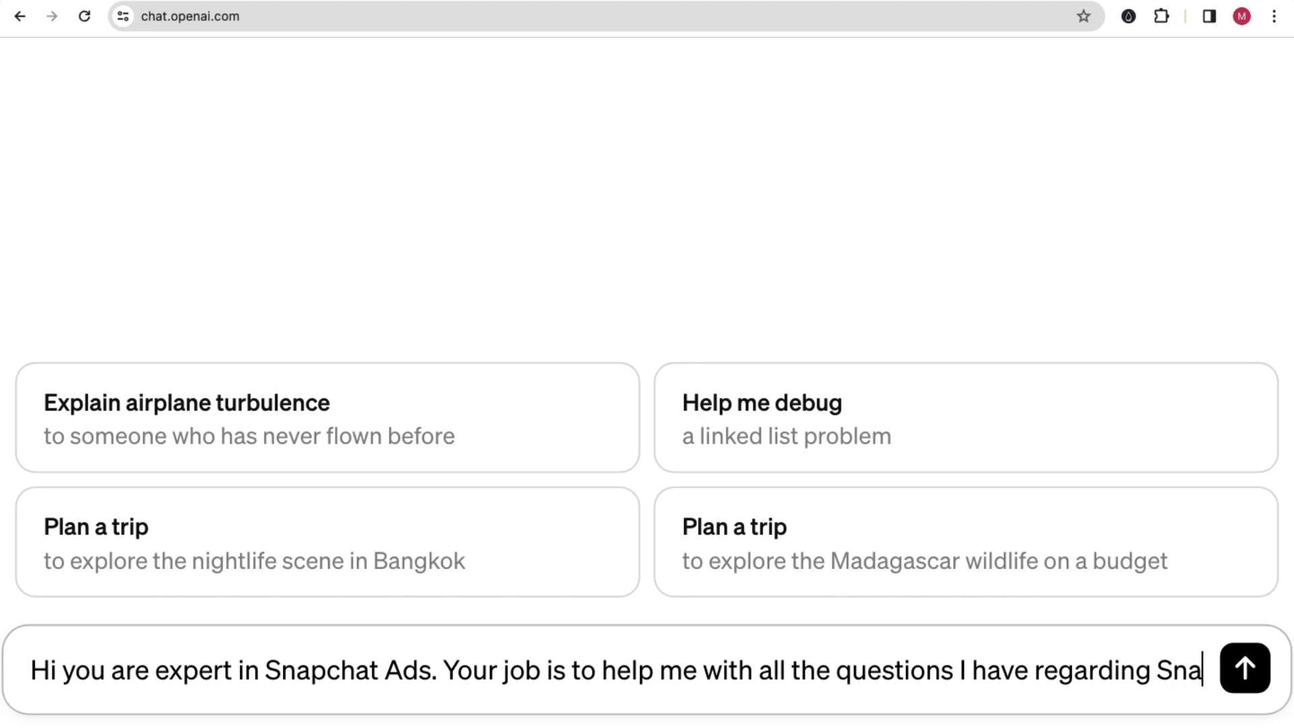
pyautogui.write('pchat ads?')
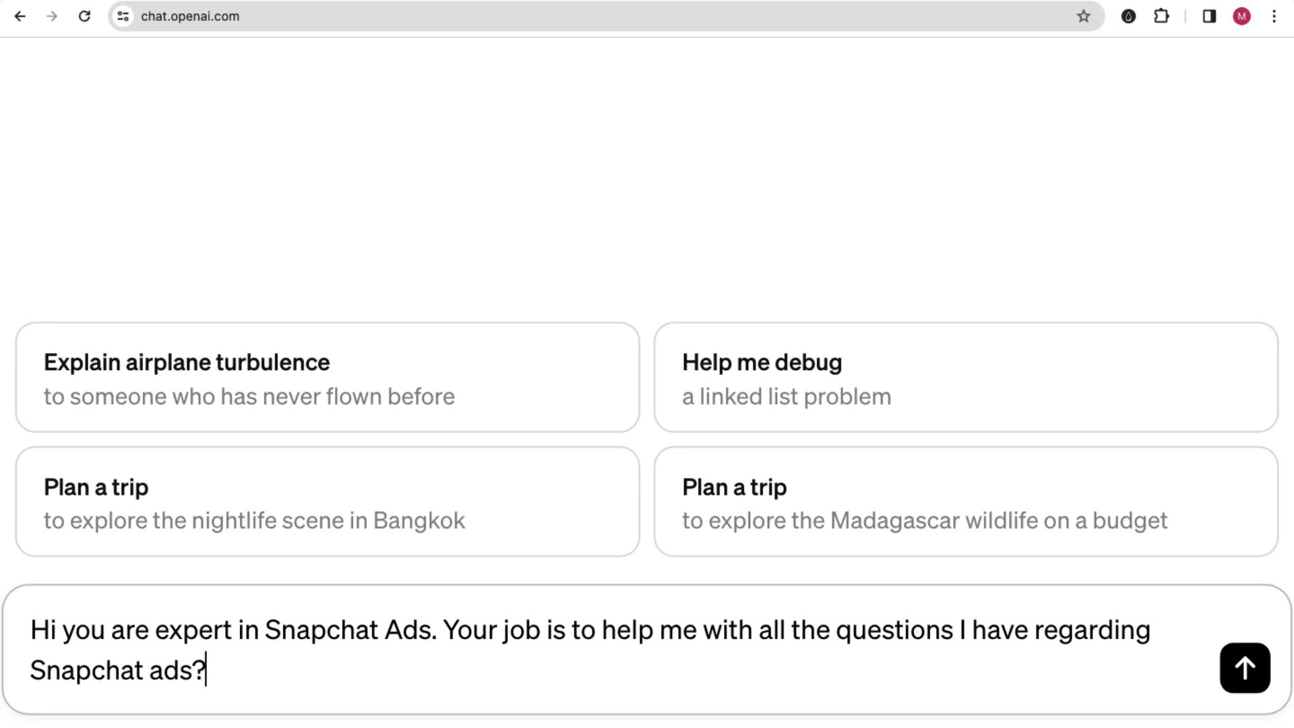
# Step: End the prompt with ". Are you ready to help me?", send it and read through ChatGPT's reply
pyautogui.press('BackSpace')
pyautogui.write('. Are you read t')
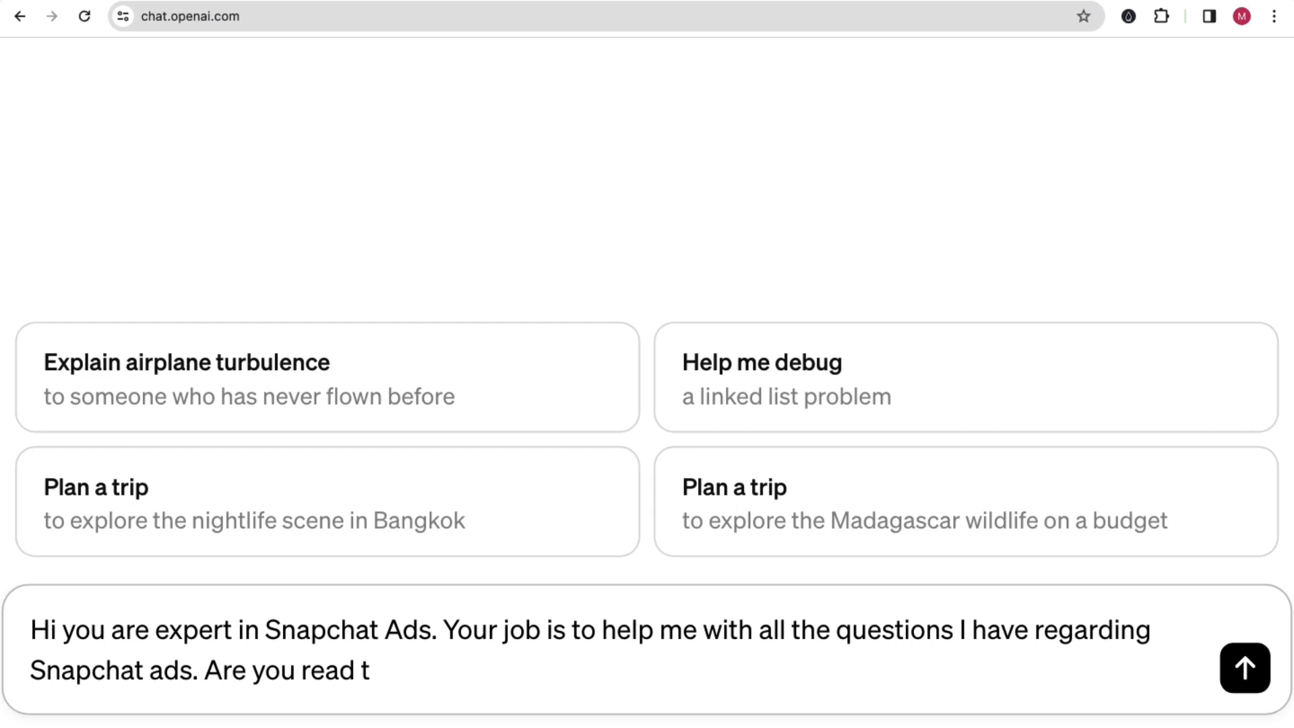
pyautogui.write('y to help m')
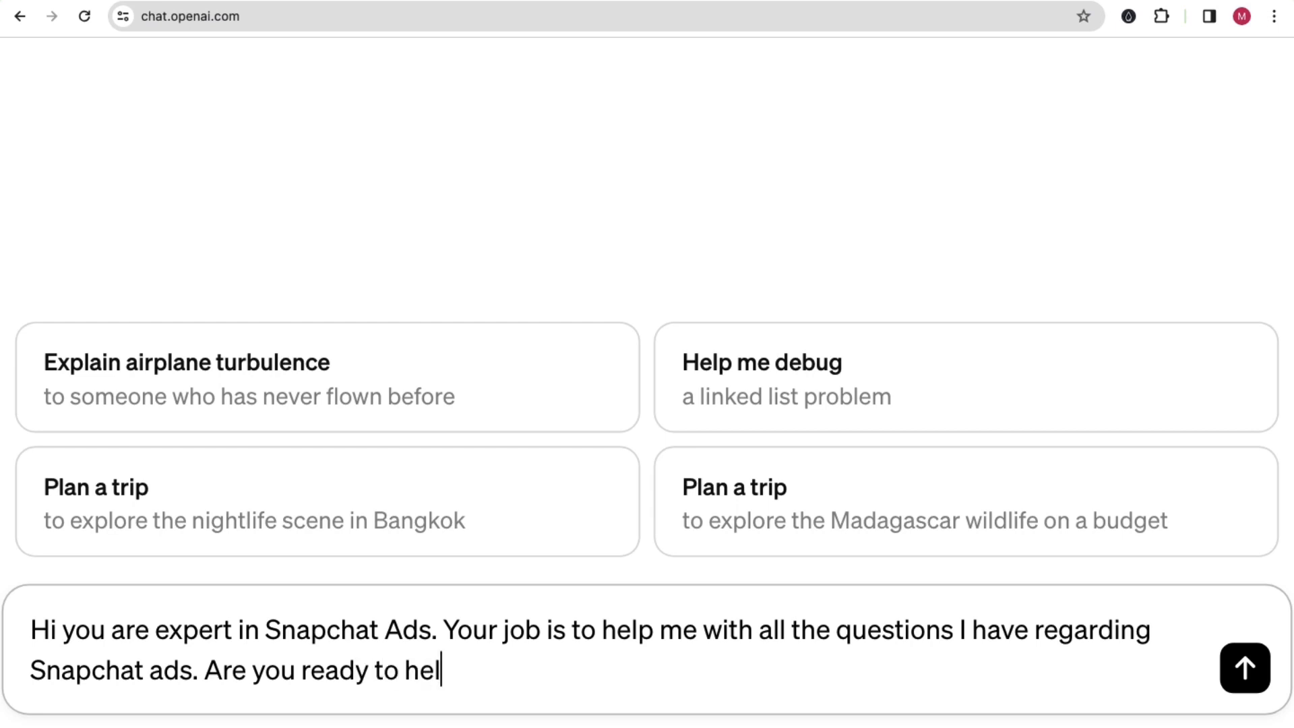
pyautogui.write('e?')
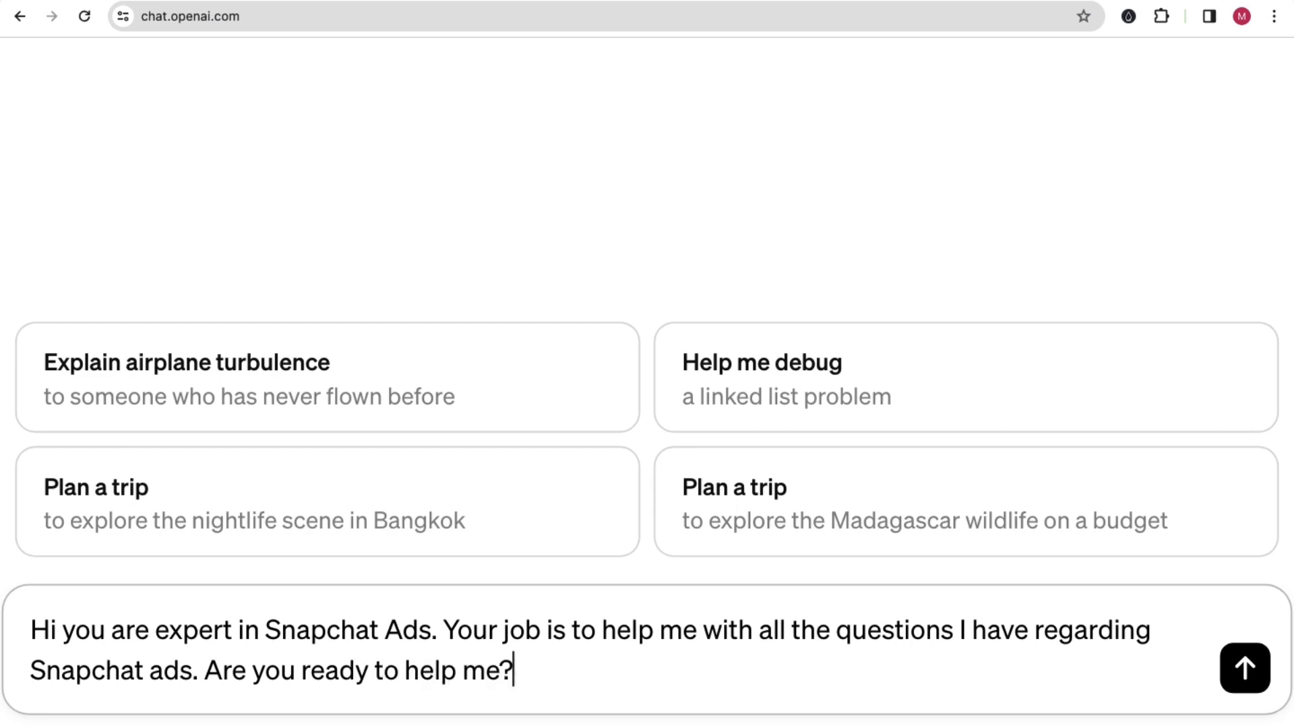
pyautogui.press('Return')
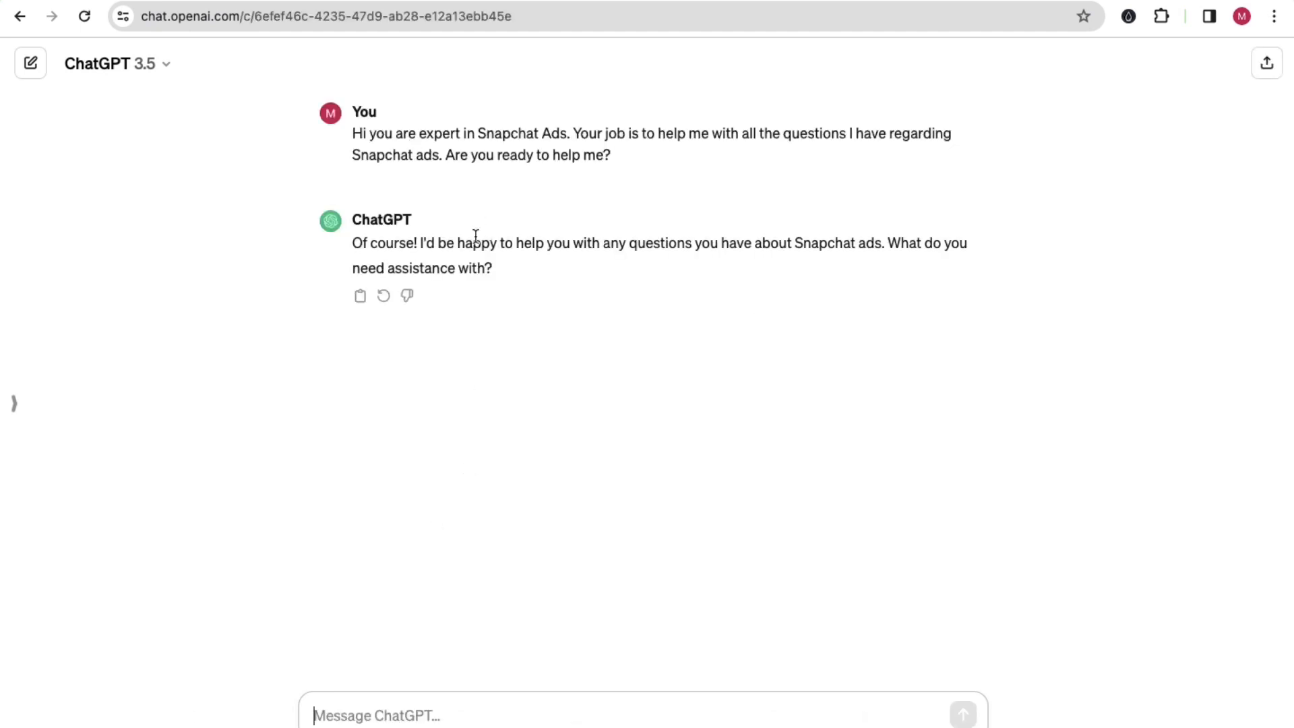
pyautogui.moveTo(393, 242); pyautogui.dragTo(405, 243)
pyautogui.moveTo(902, 241); pyautogui.dragTo(924, 274)
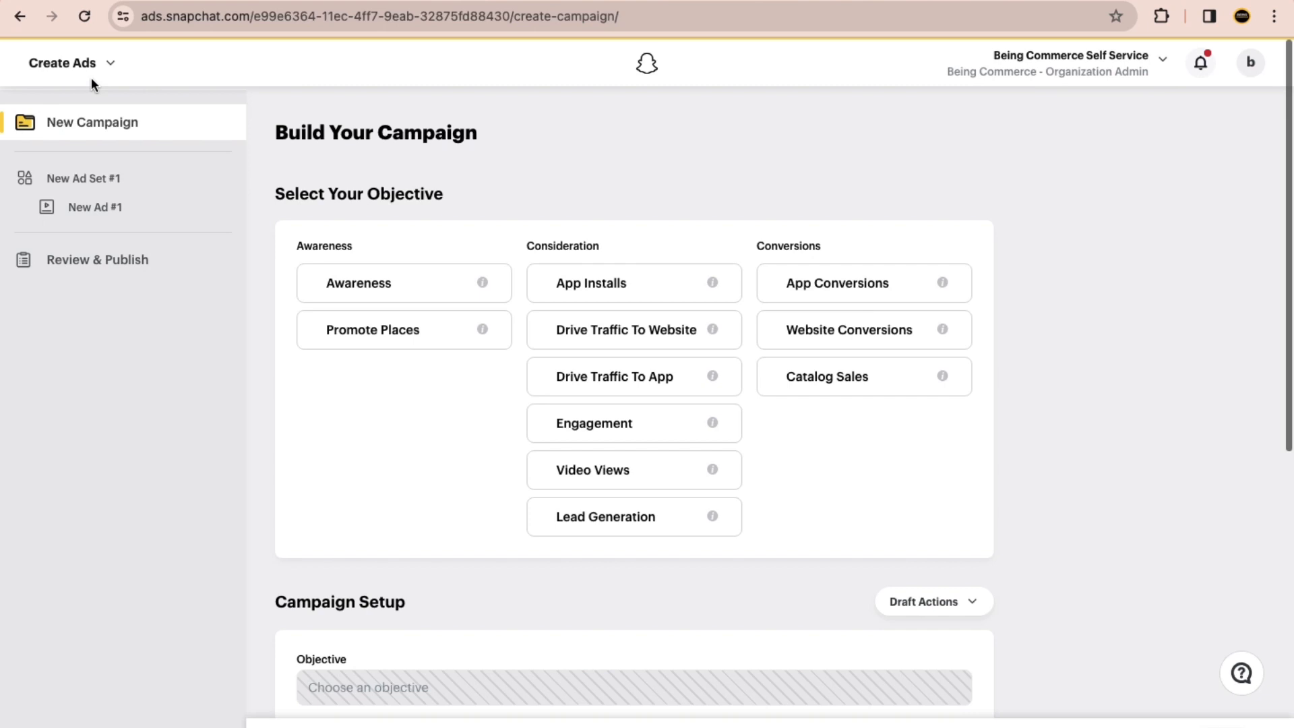
# Step: Look up the Pixels entry in Ads Manager's navigation, switch to ChatGPT and enter "Can you tell me what is Snapchat ads" as the message
pyautogui.moveTo(107, 72)
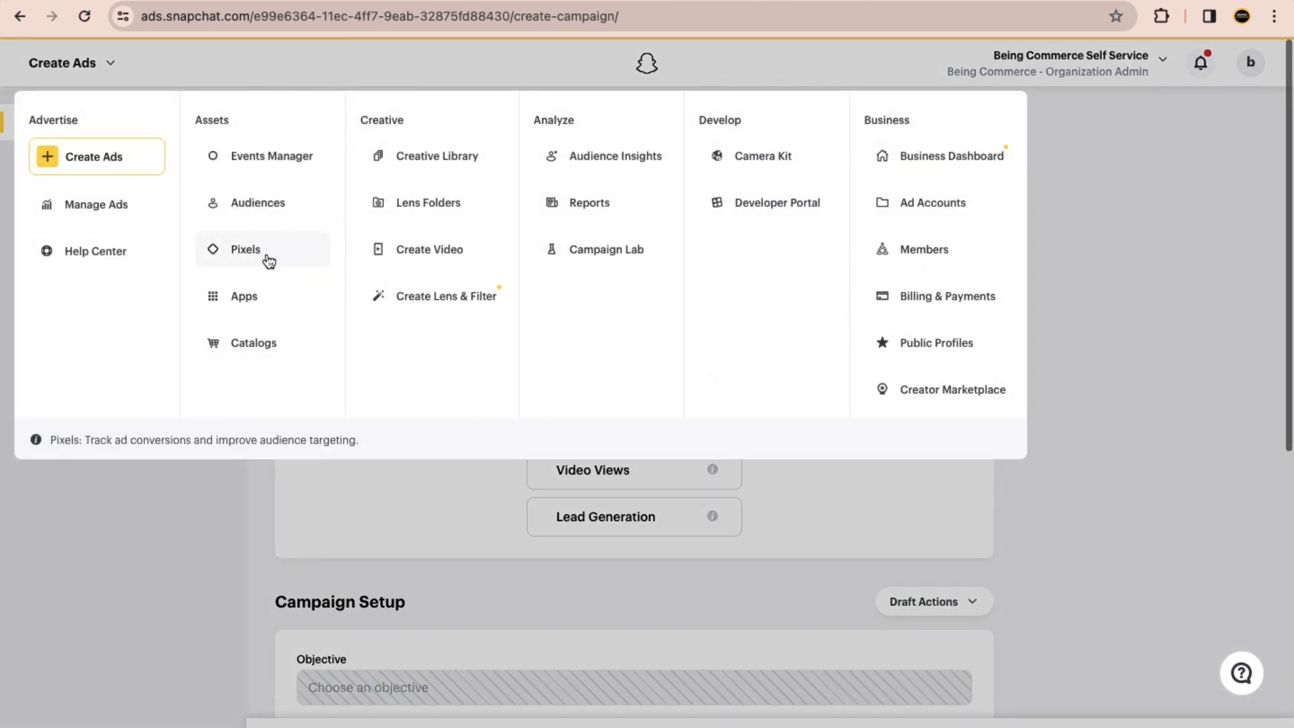
pyautogui.hotkey('ctrl', 'Right')
pyautogui.click(361, 713)
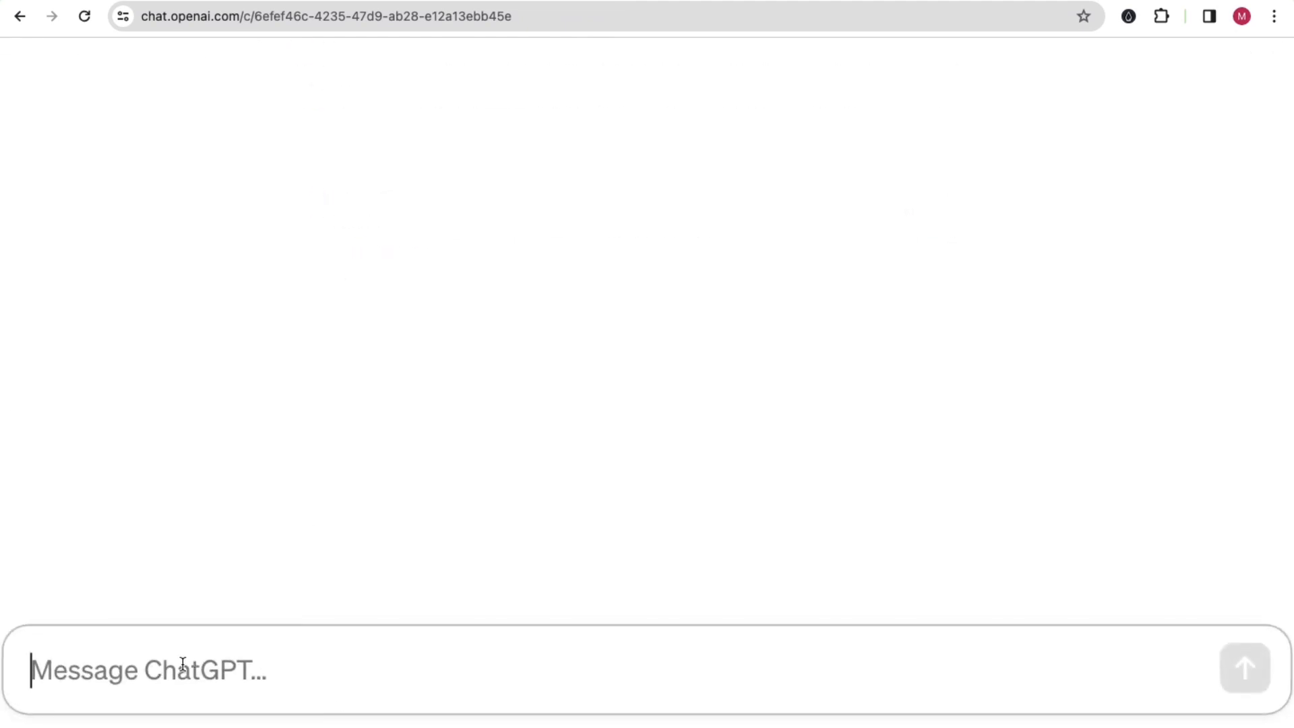
pyautogui.write('W')
pyautogui.press('BackSpace')
pyautogui.write('C')
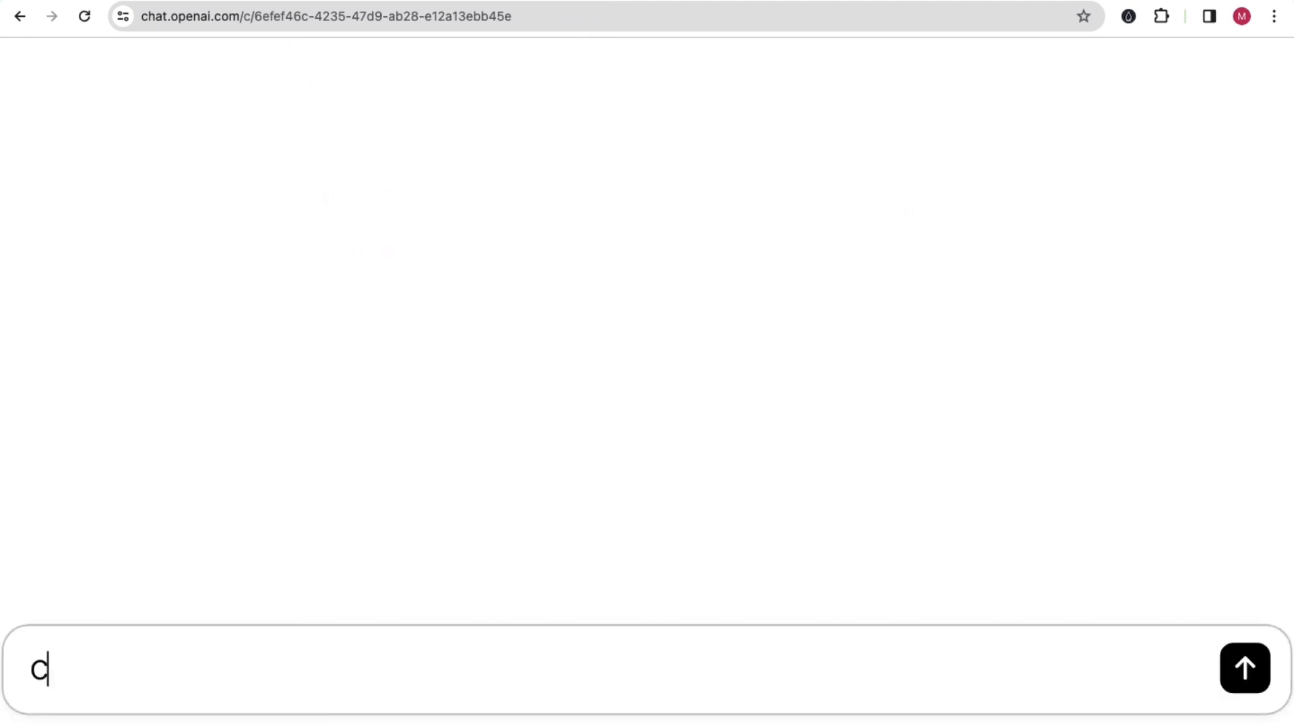
pyautogui.write('an you tell')
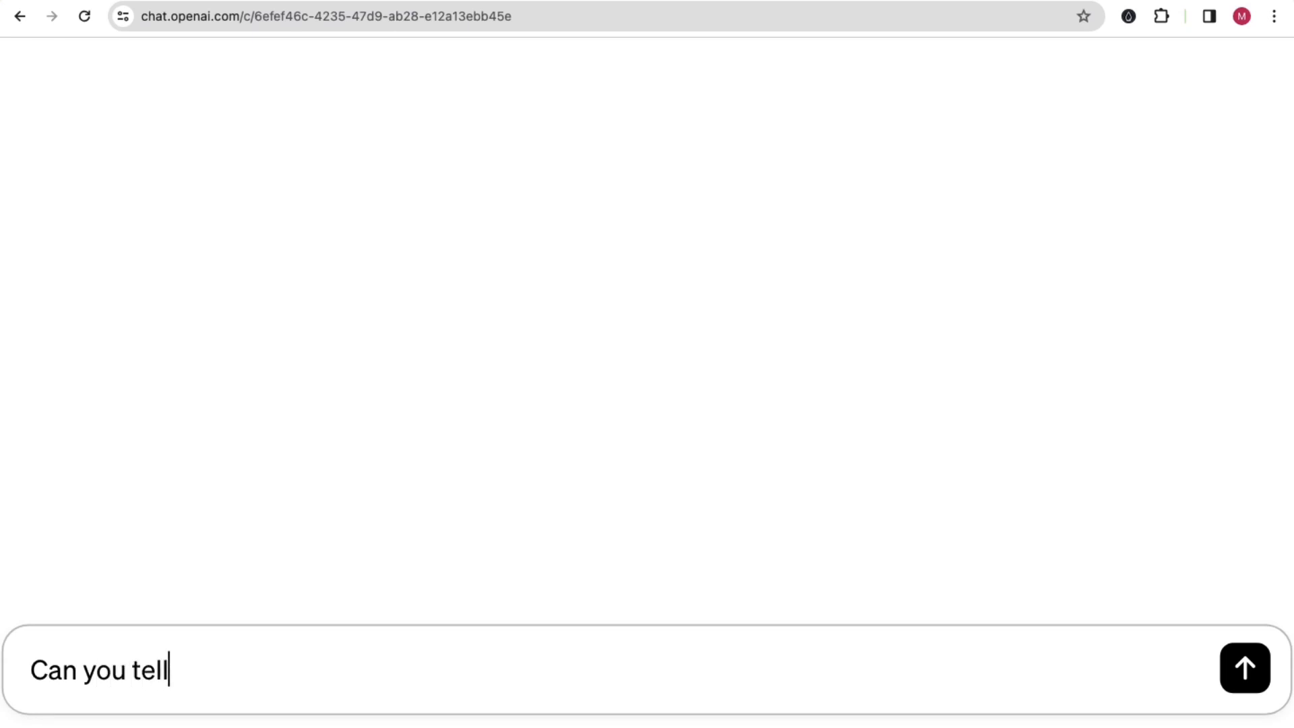
pyautogui.write(' me w')
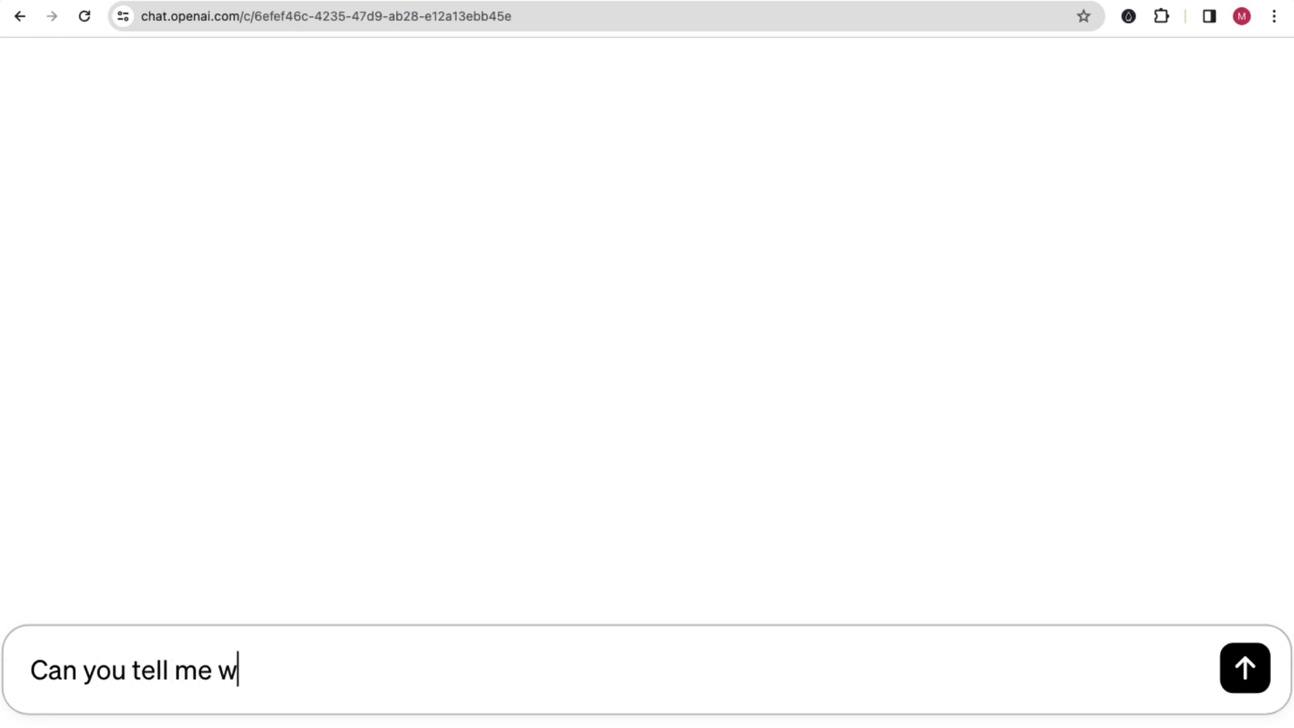
pyautogui.write('hat is Snap')
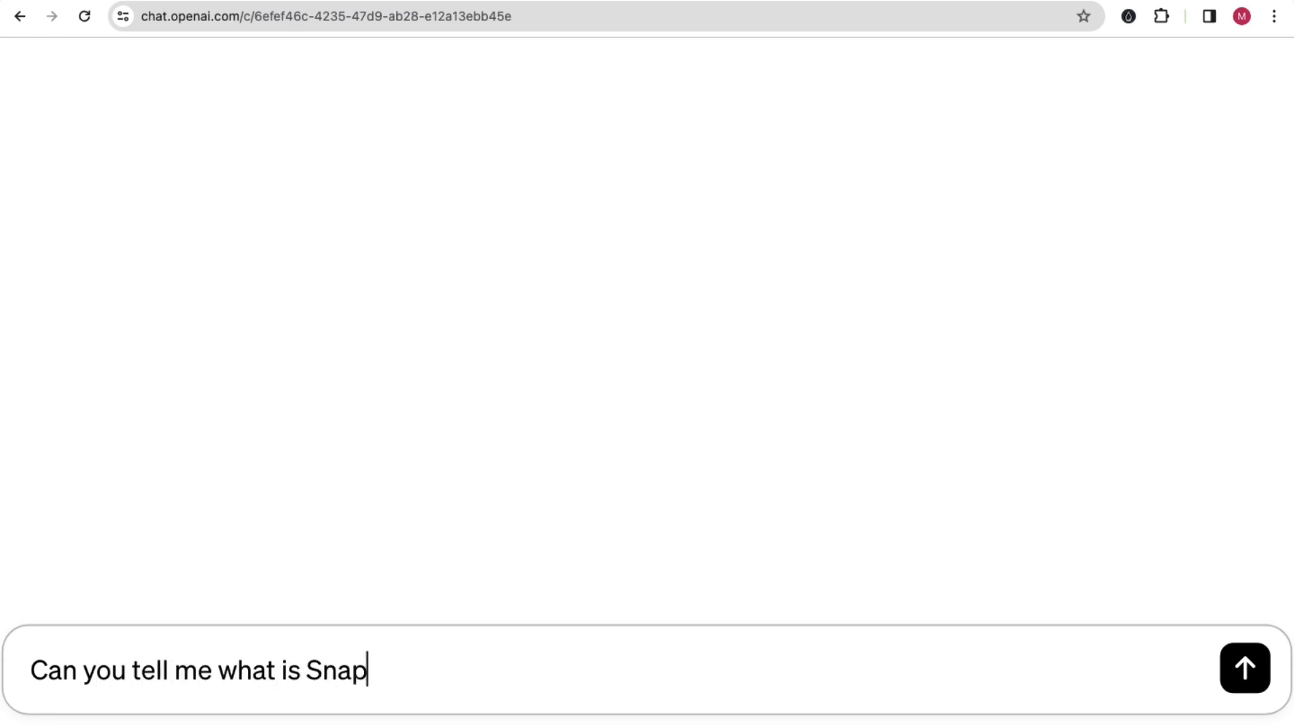
pyautogui.write('chat ads')
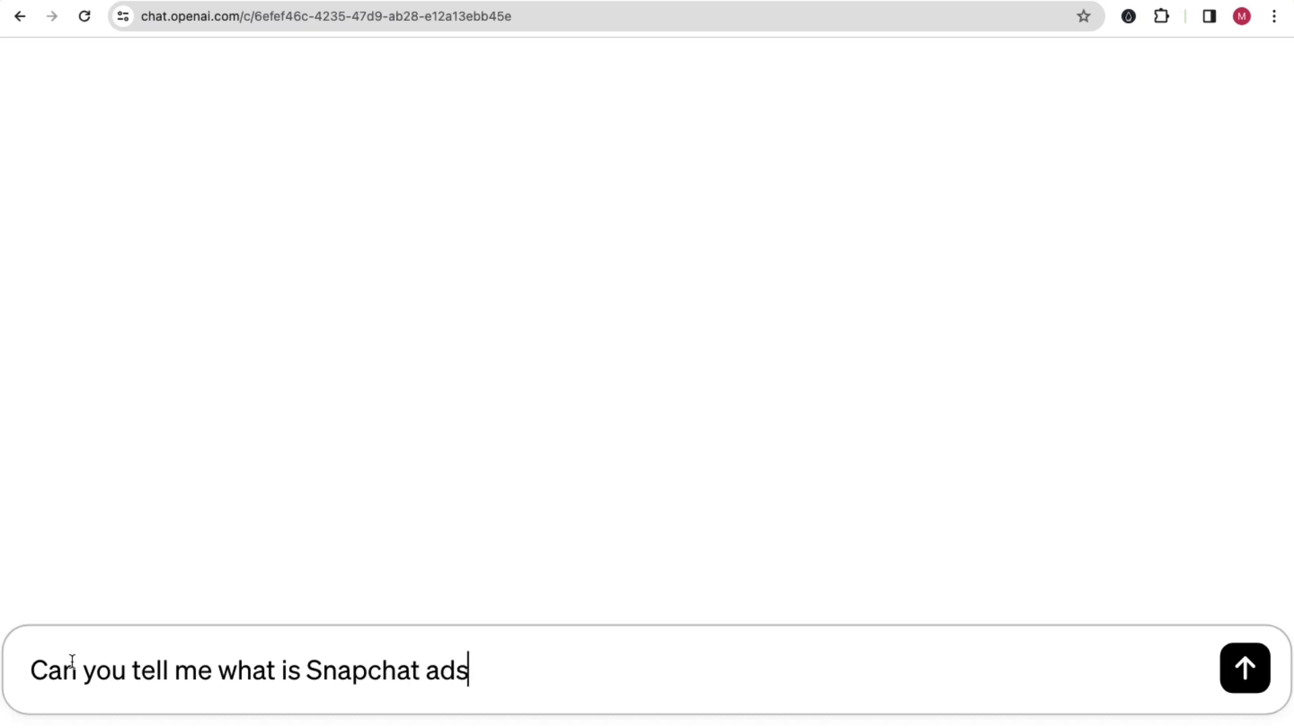
# Step: Change the unsent question to read "Can you tell me what is pixels in Snapchat ads?"
pyautogui.click(300, 658)
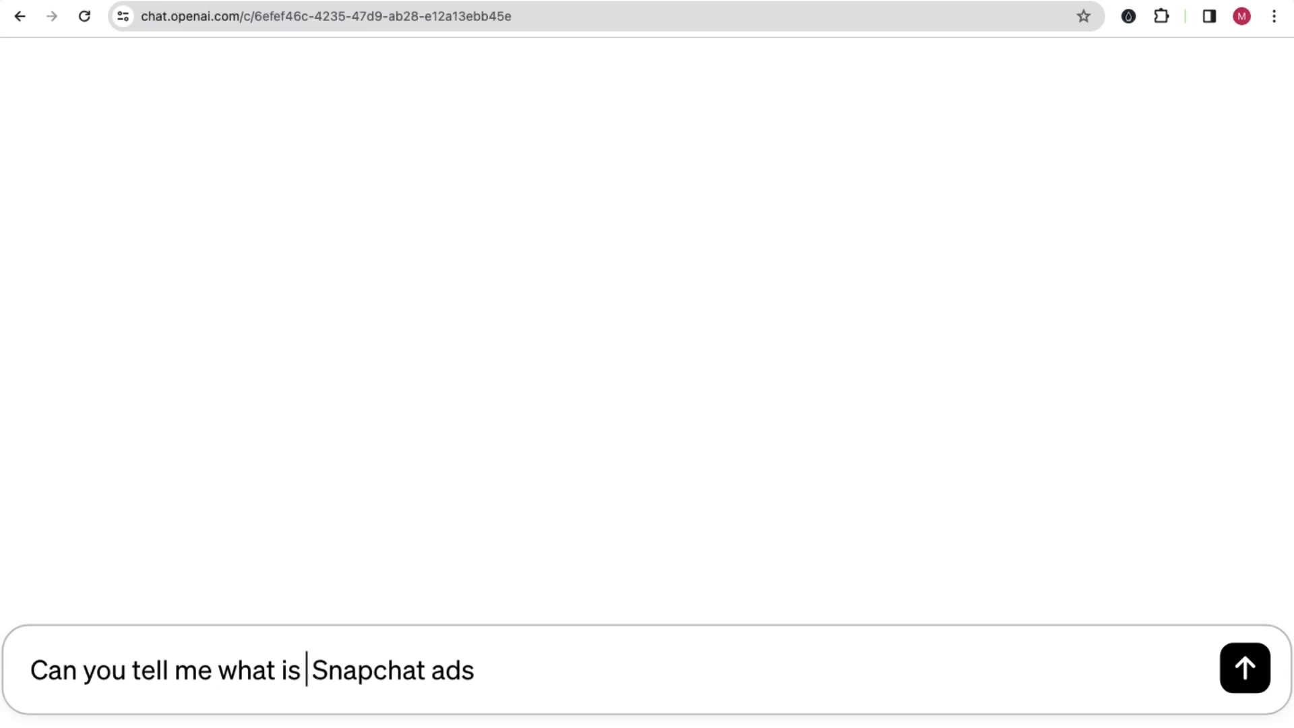
pyautogui.write('pi ')
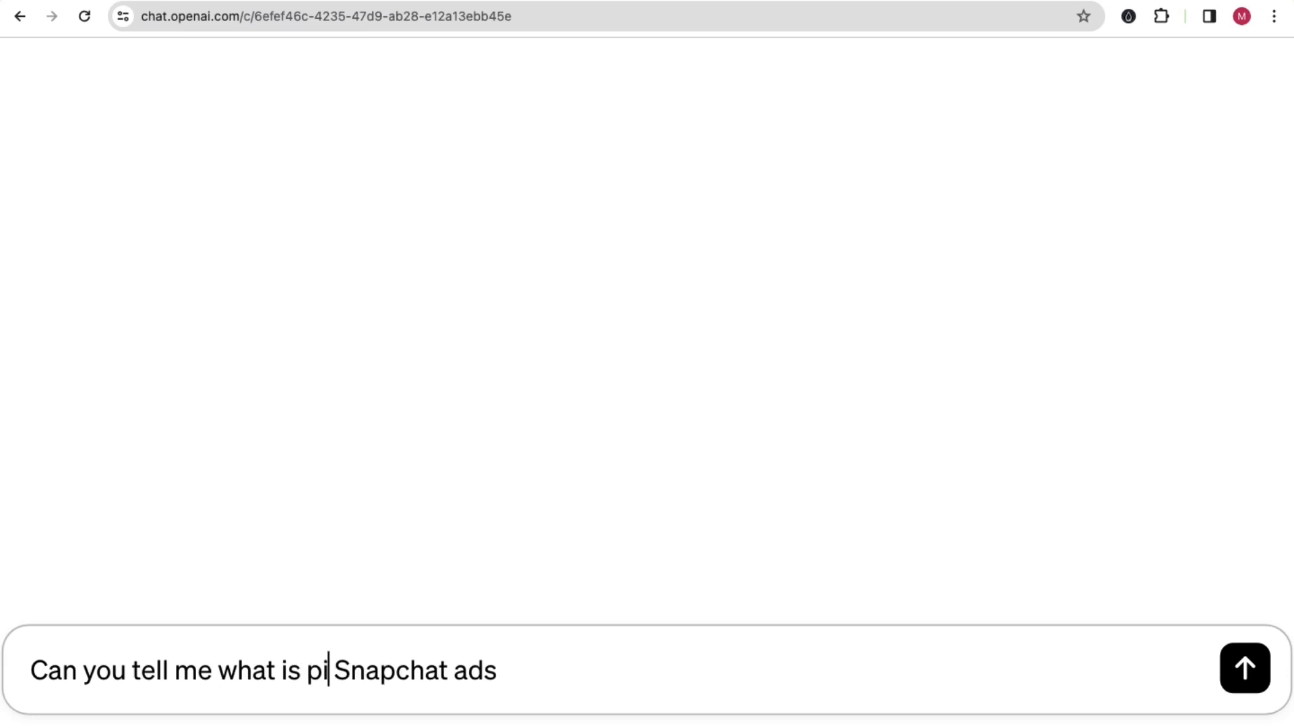
pyautogui.write('xels in')
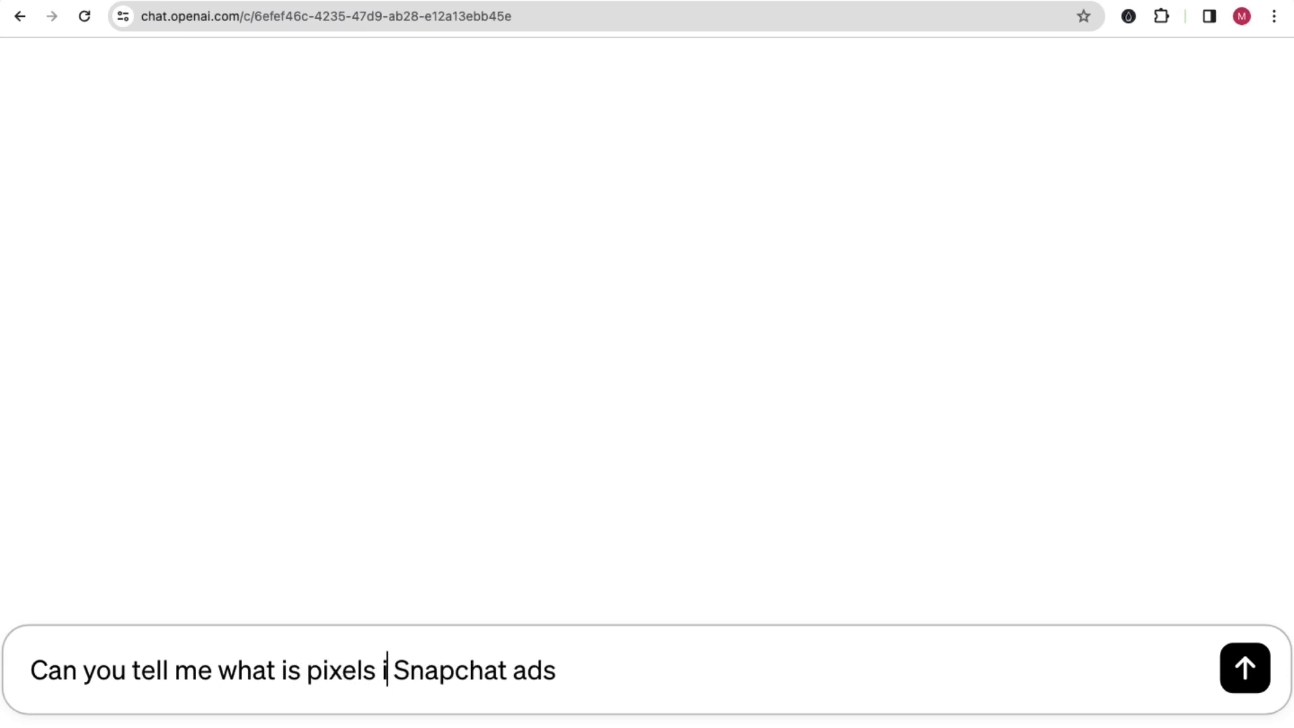
pyautogui.click(584, 667)
pyautogui.write('? E')
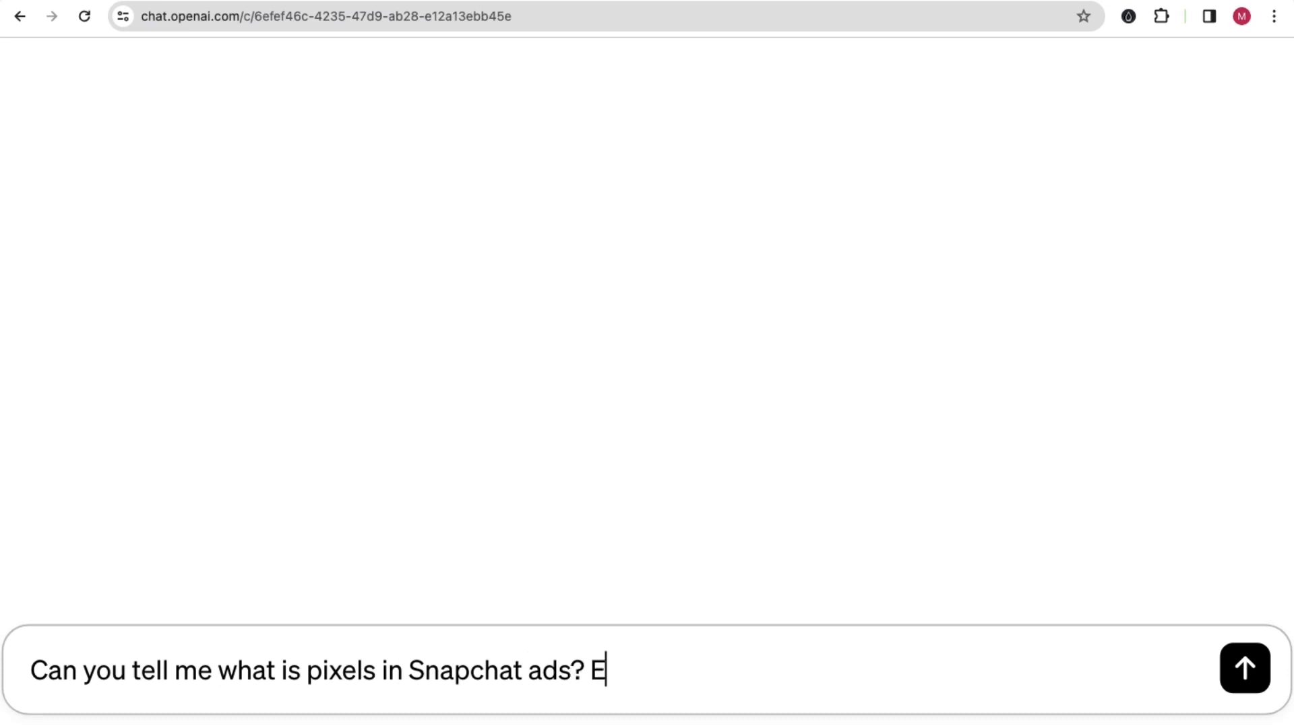
pyautogui.write('xplain me ')
pyautogui.write('in detail')
pyautogui.write('s')
# Step: Continue the message with "Explain me in easiest way and in detail"
pyautogui.press('BackSpace')
pyautogui.press('BackSpace')
pyautogui.press('BackSpace')
pyautogui.press('BackSpace')
pyautogui.press('BackSpace')
pyautogui.press('BackSpace')
pyautogui.press('BackSpace')
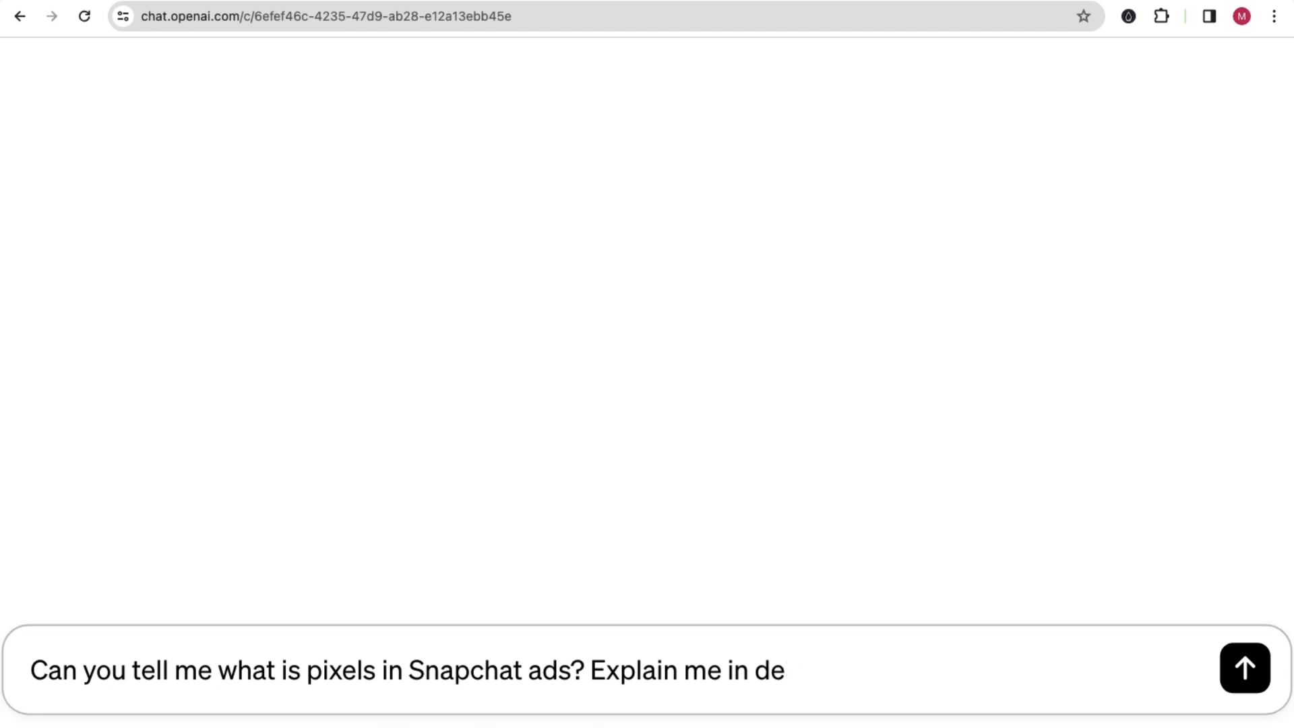
pyautogui.write('easiest way a')
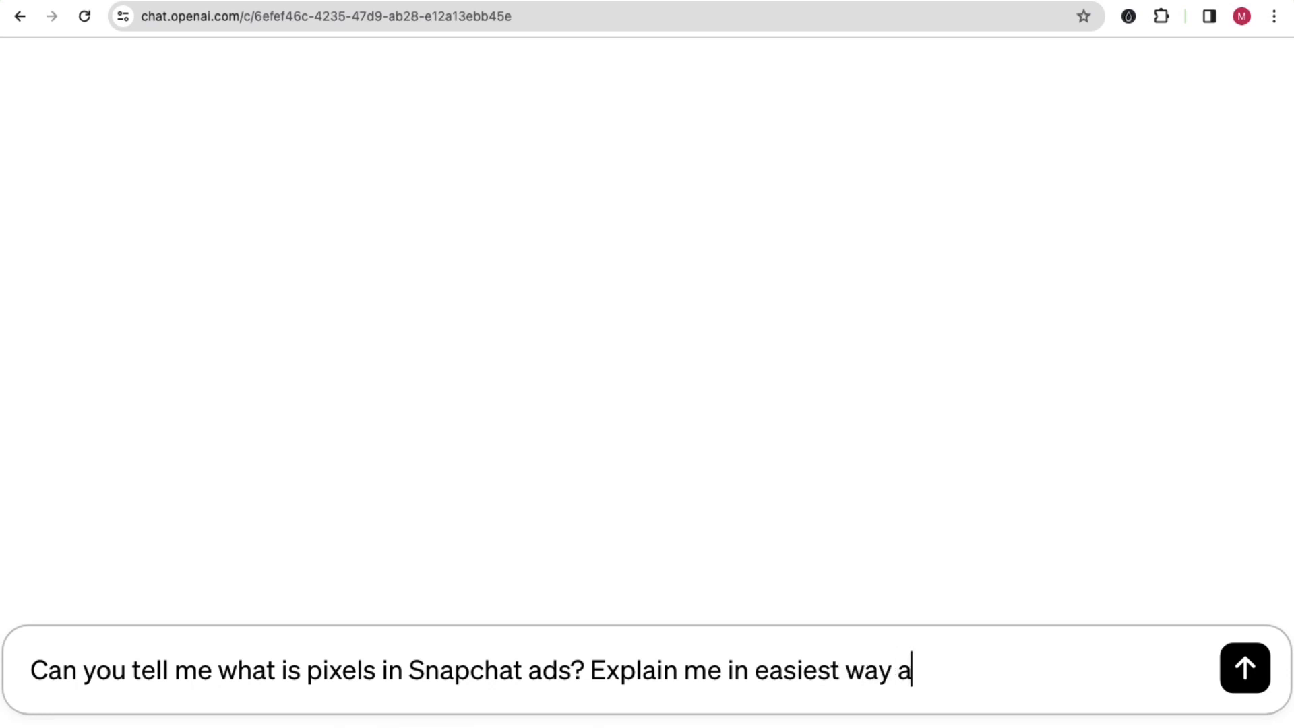
pyautogui.write('nd in detail')
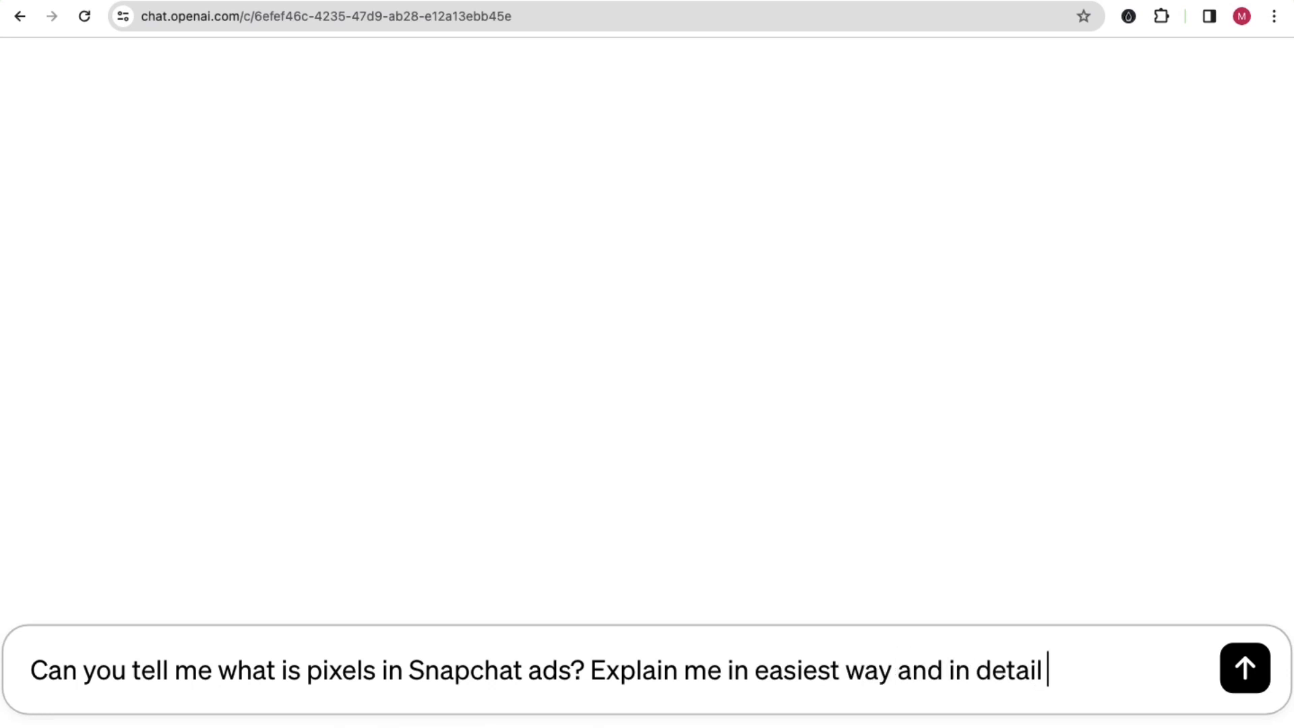
pyautogui.write(' include ')
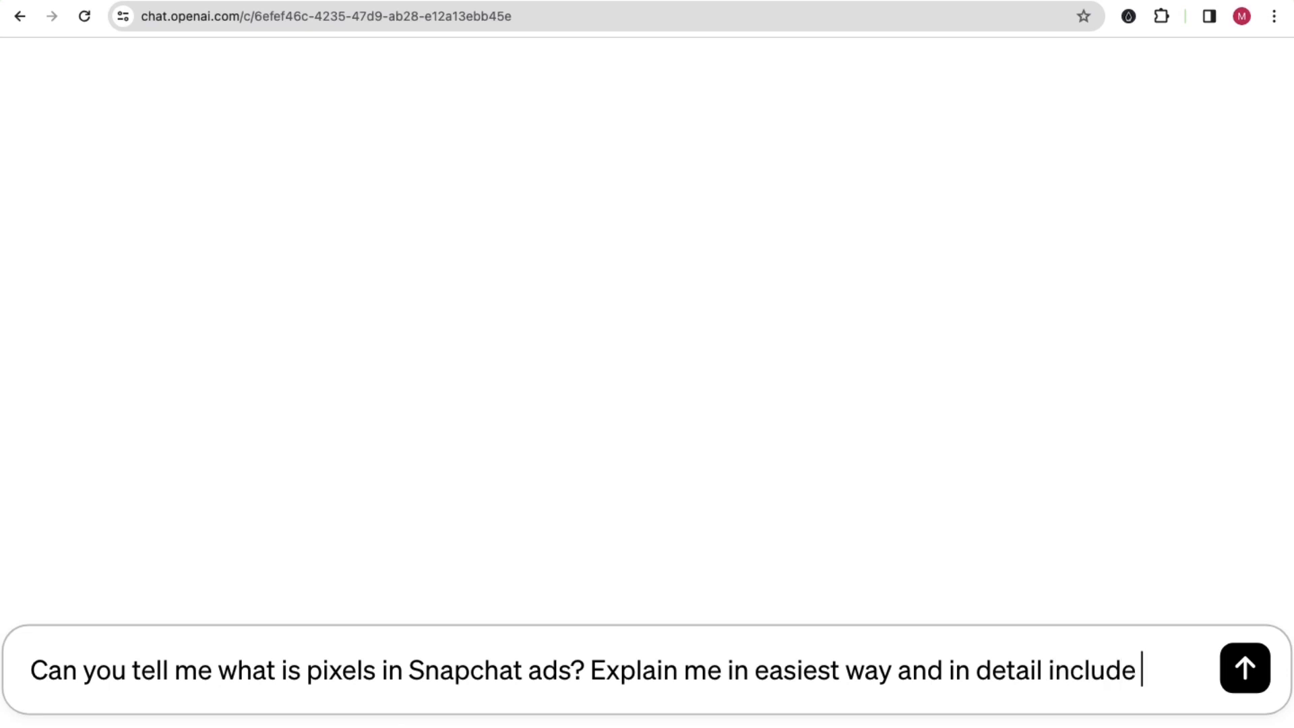
pyautogui.write('example')
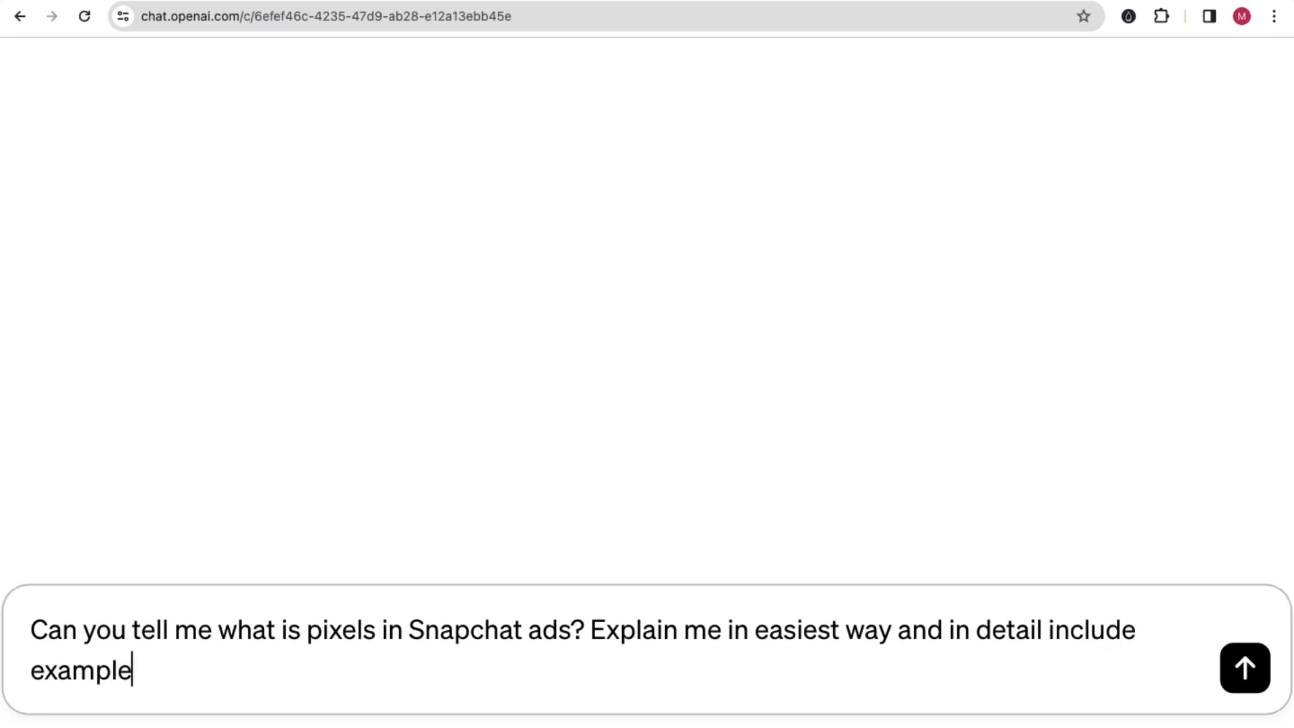
# Step: Finish the message with "include real live example if possible." and send it
pyautogui.press('BackSpace')
pyautogui.press('BackSpace')
pyautogui.press('BackSpace')
pyautogui.press('BackSpace')
pyautogui.press('BackSpace')
pyautogui.press('BackSpace')
pyautogui.press('BackSpace')
pyautogui.write('real liv')
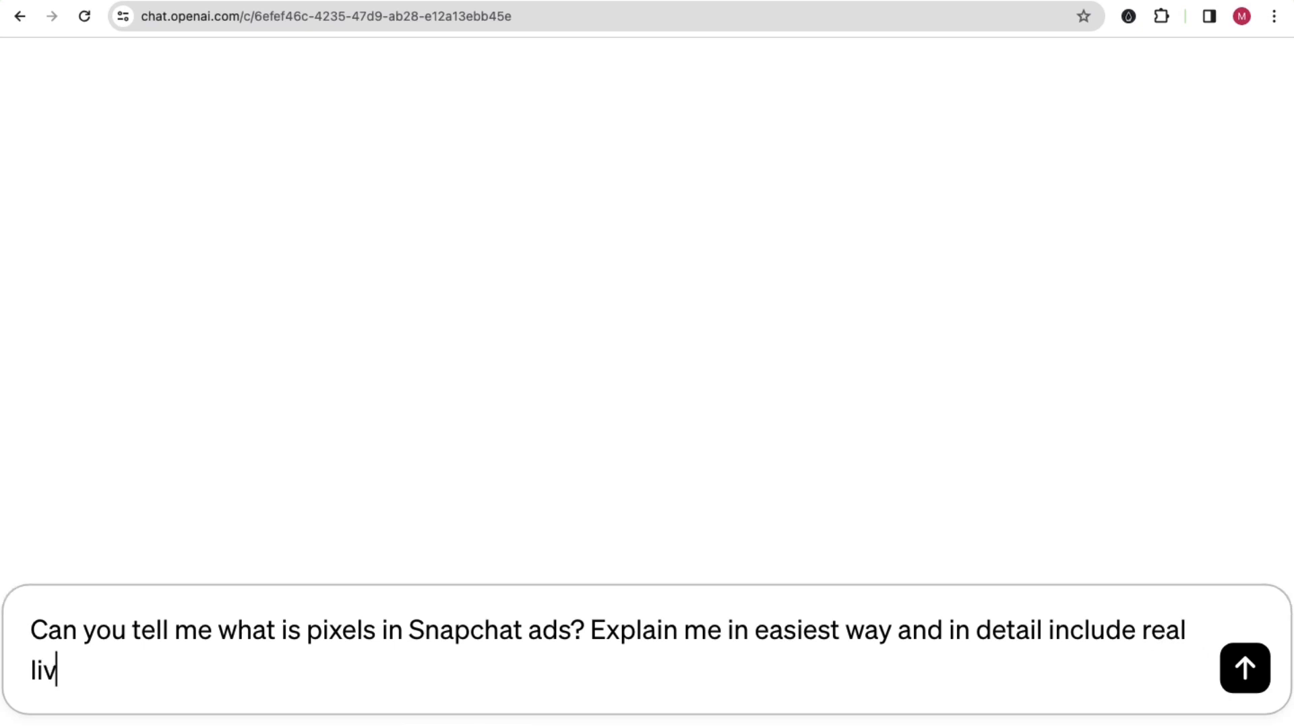
pyautogui.write('e example')
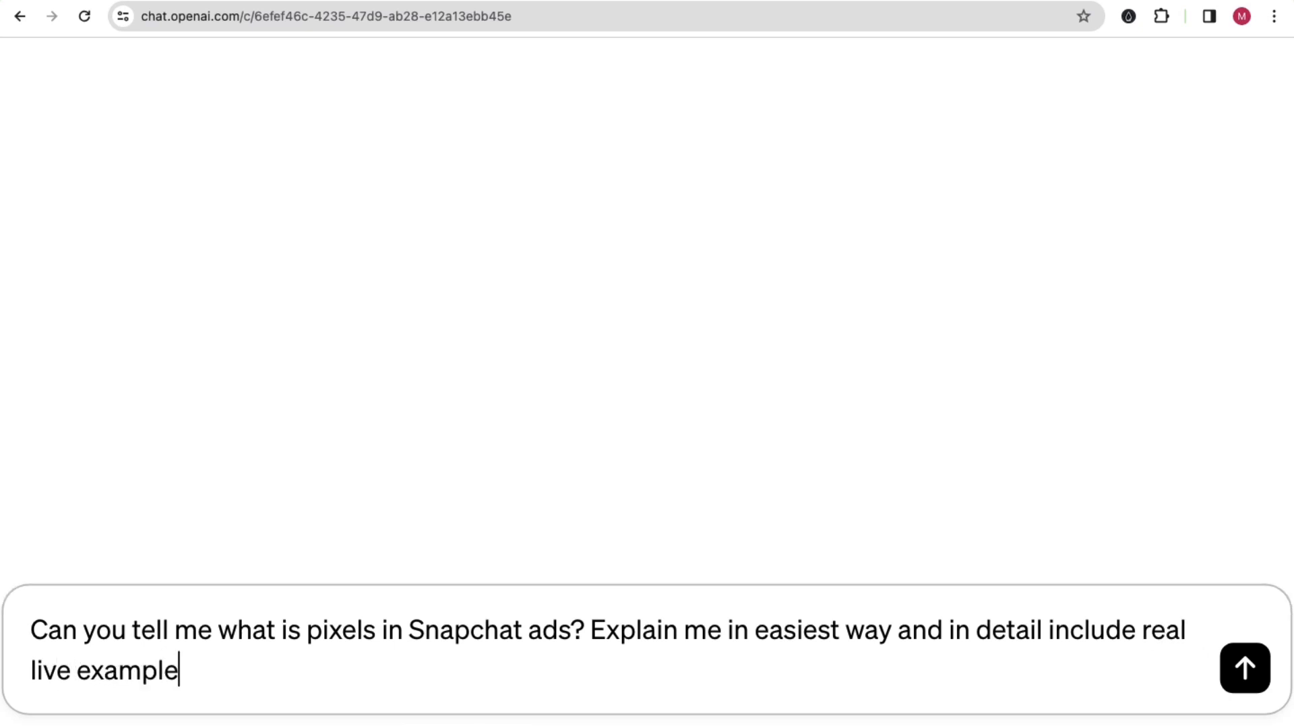
pyautogui.write(' if possible')
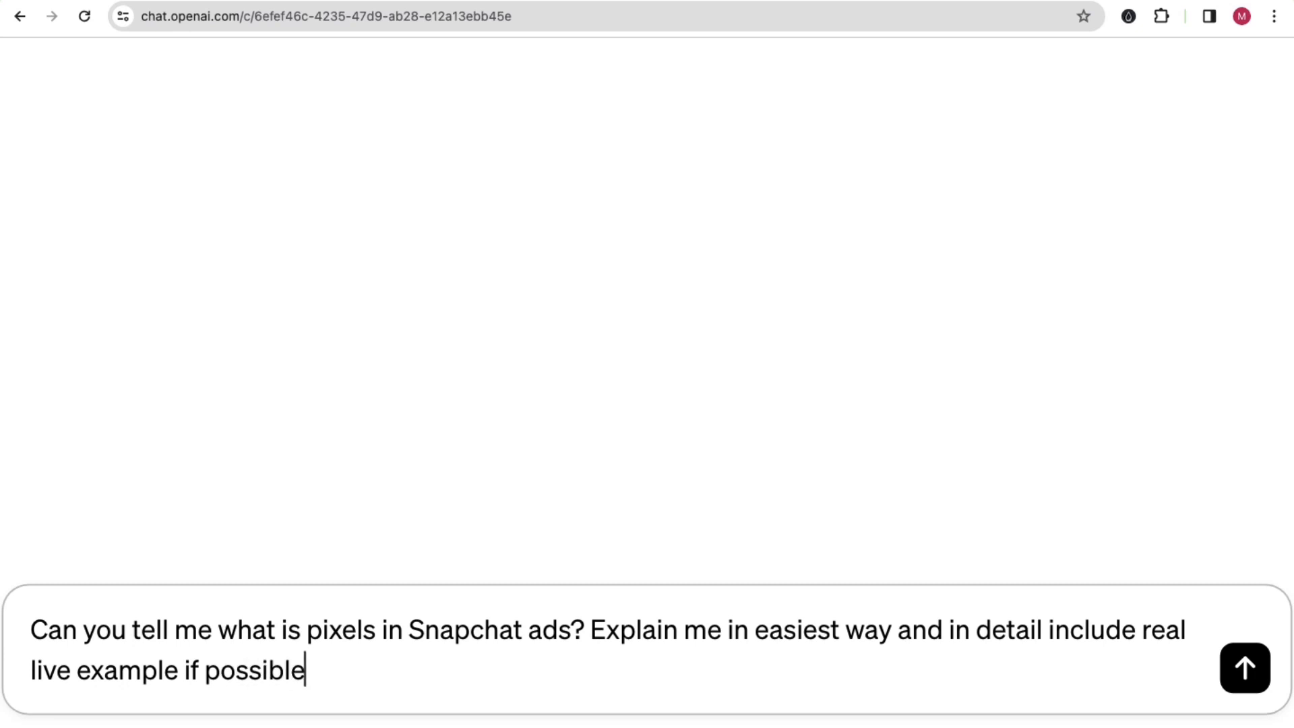
pyautogui.write('.')
pyautogui.press('Return')
# Step: Restore the page's normal zoom and read through ChatGPT's explanation of Snapchat pixels, including its real-life example
pyautogui.press('super+0')
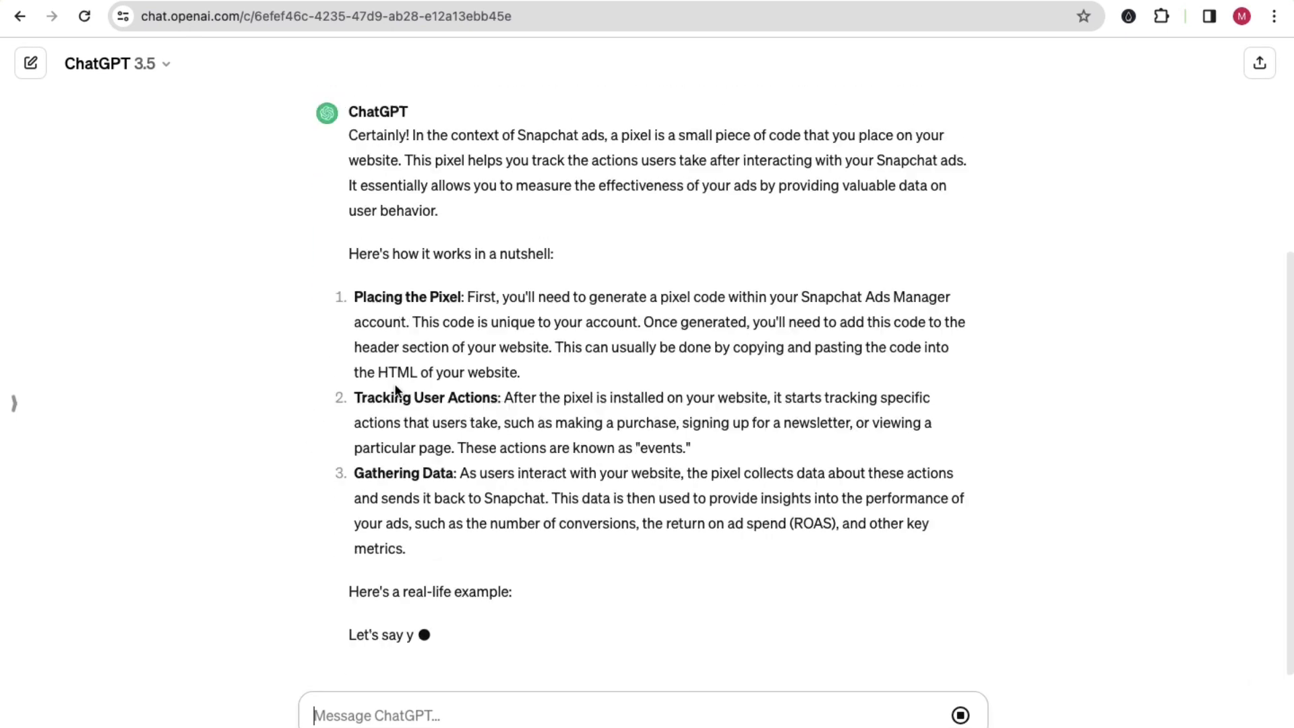
pyautogui.scroll(3, 399, 381)
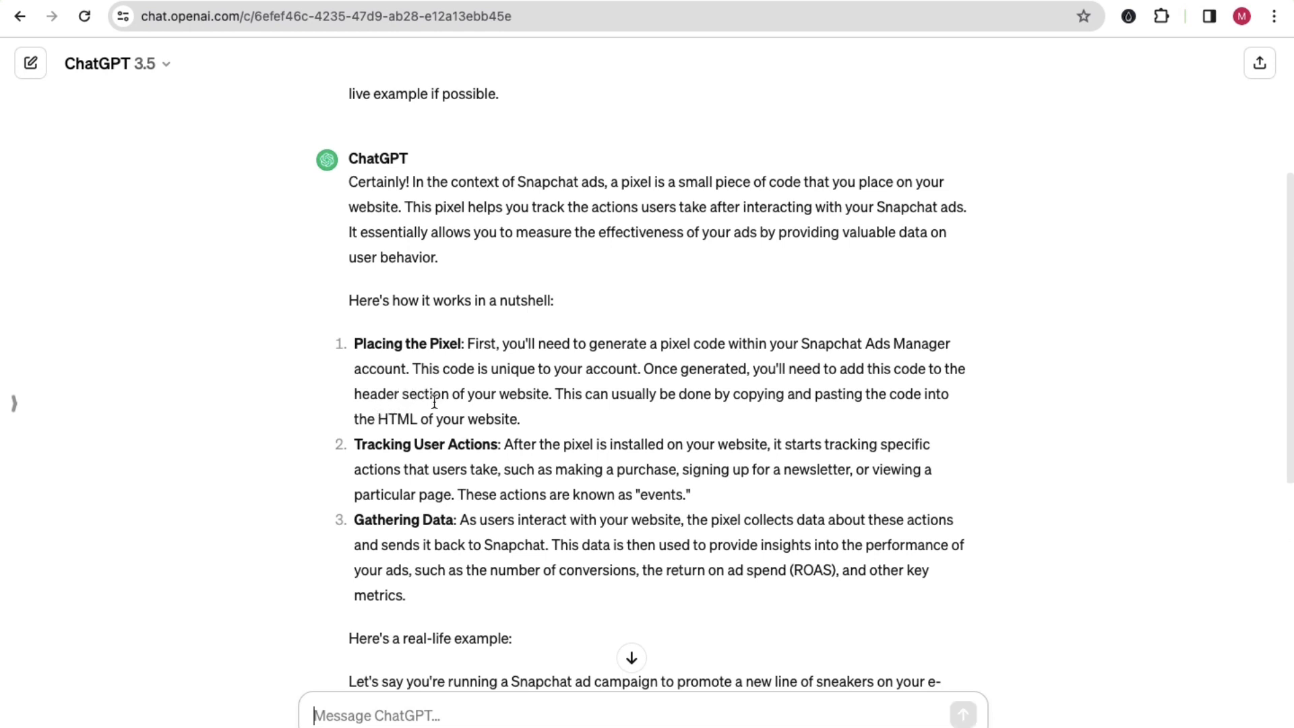
pyautogui.scroll(-5, 435, 404)
pyautogui.scroll(-2, 439, 409)
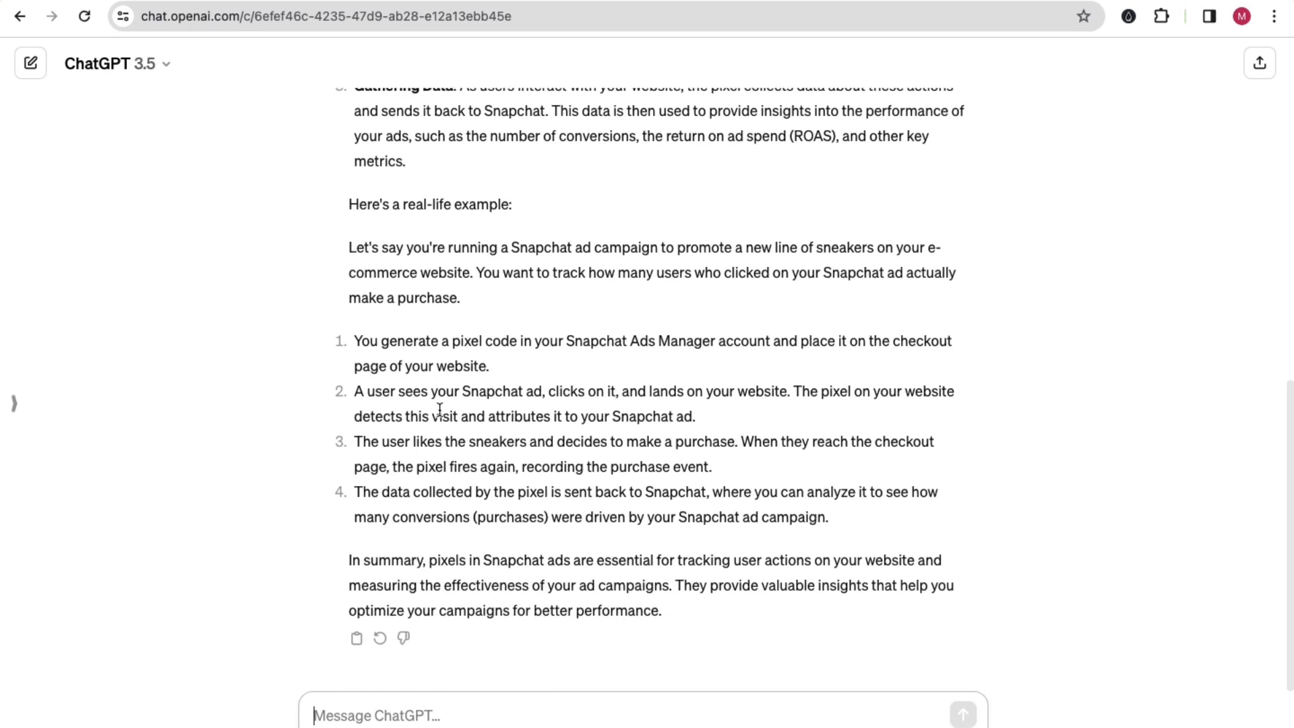
pyautogui.scroll(9, 440, 409)
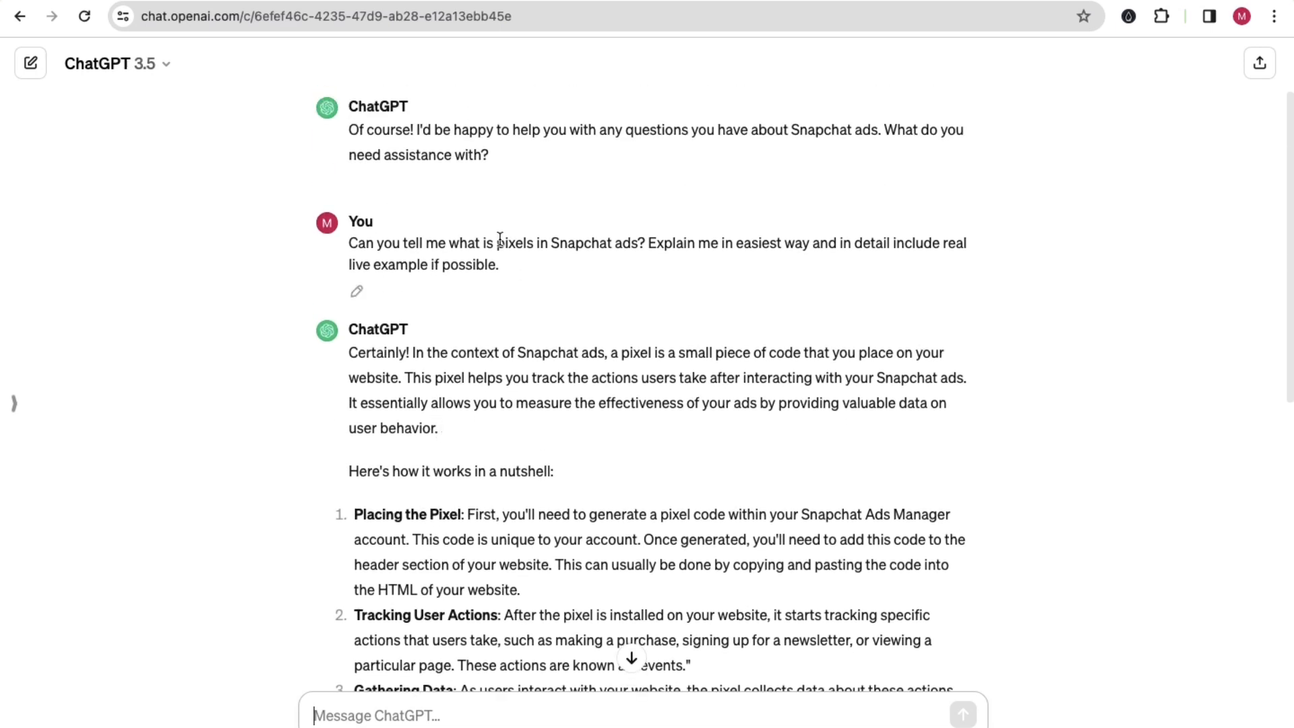
# Step: Edit the sent pixel question to add "Explain me like you are teaching to 5 years old kid." and resubmit it
pyautogui.click(356, 291)
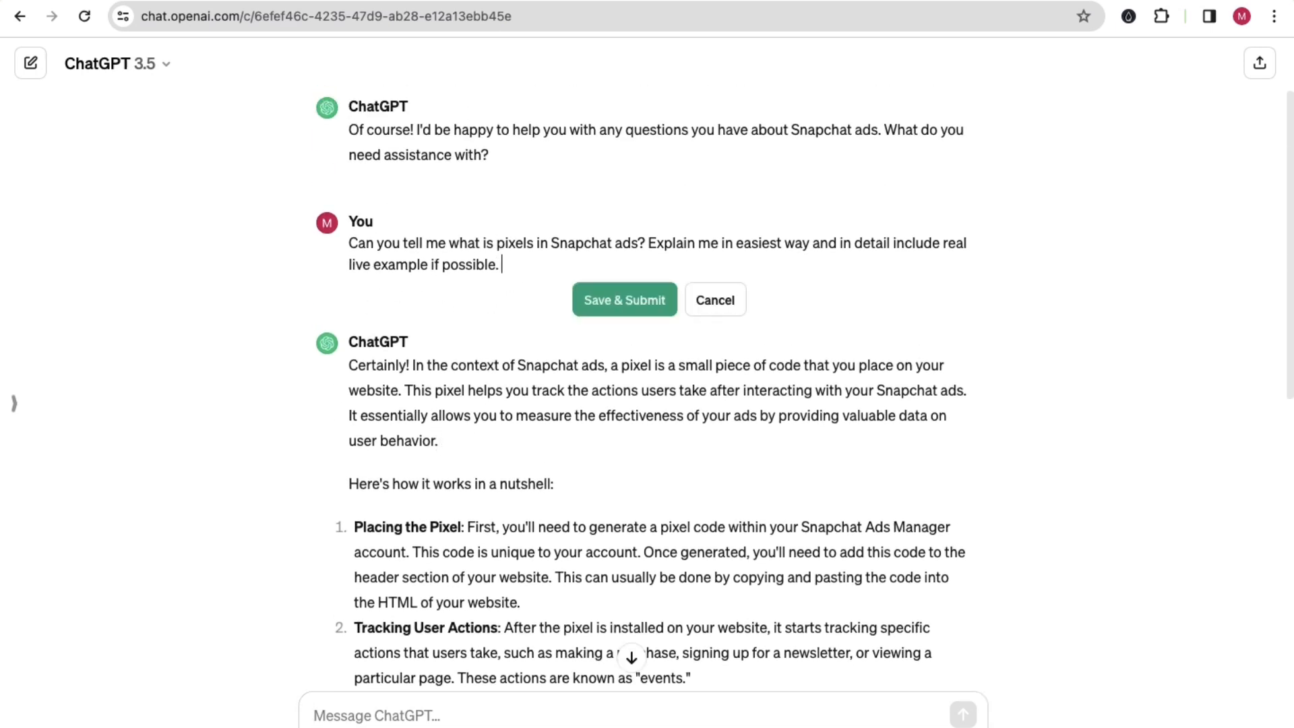
pyautogui.write('Explain me like')
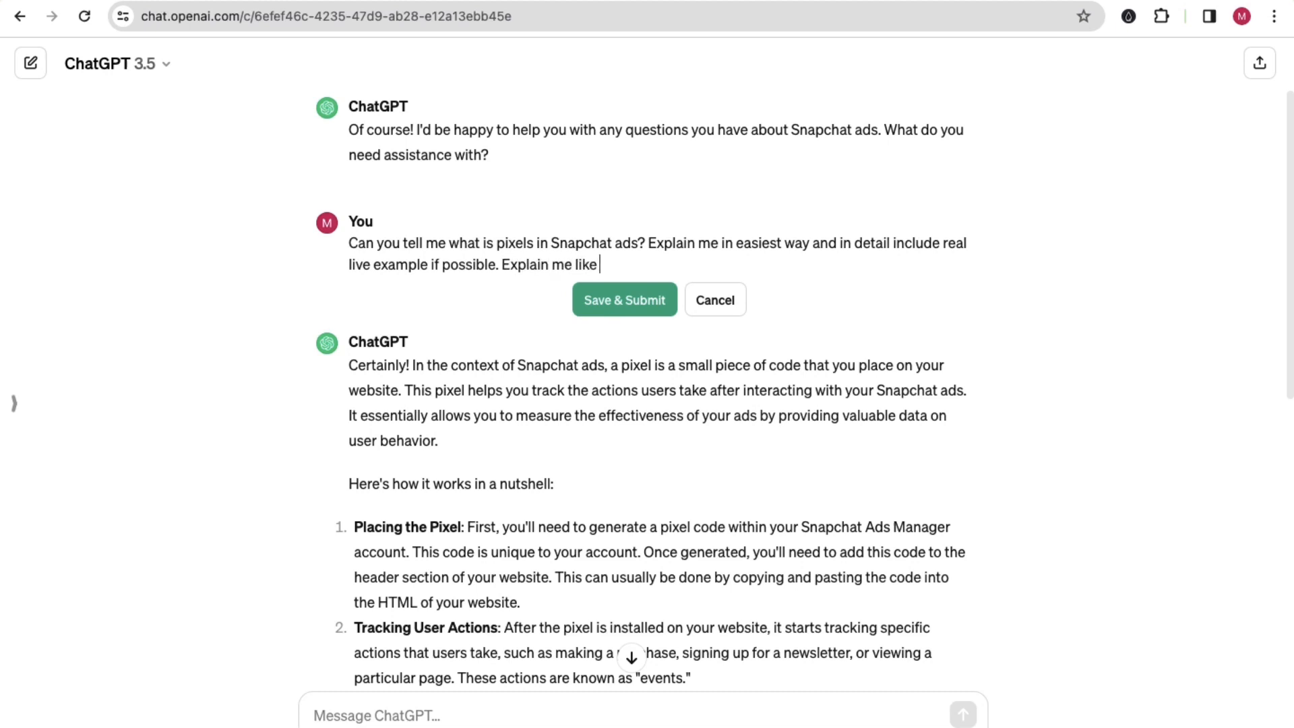
pyautogui.write(' you are teaching to 5 years old kid.')
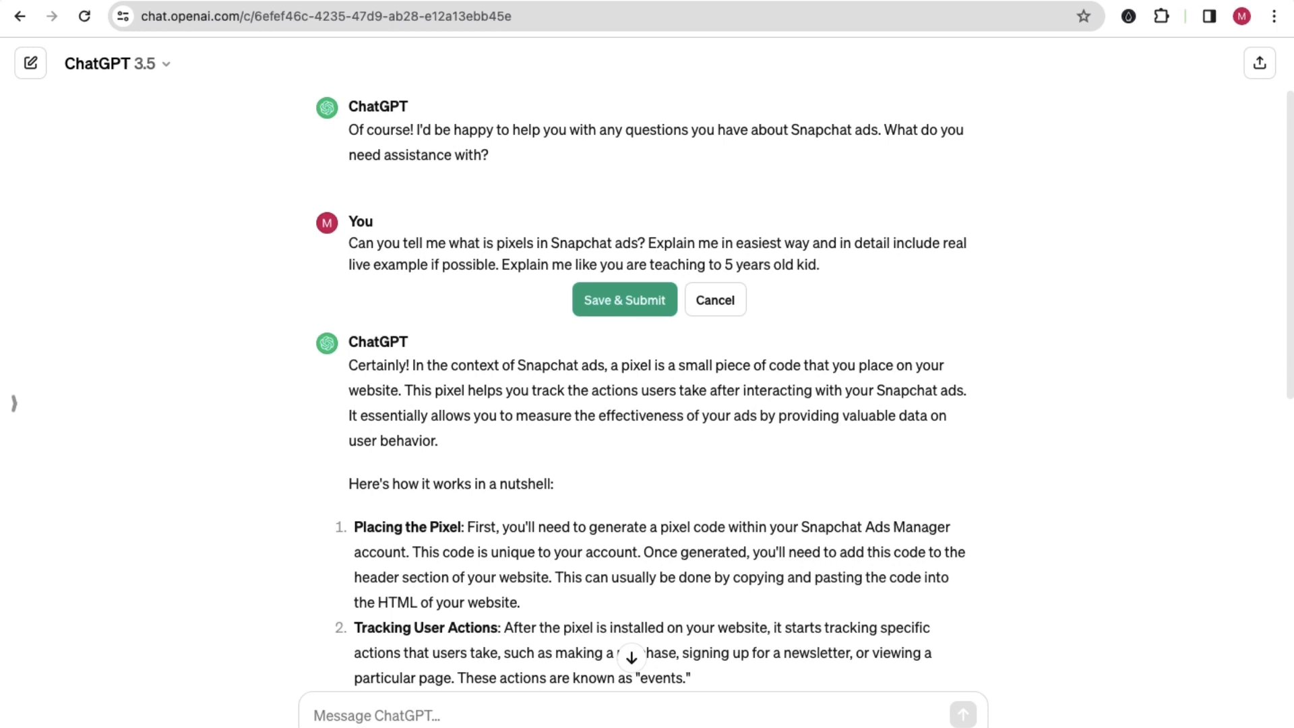
pyautogui.click(594, 303)
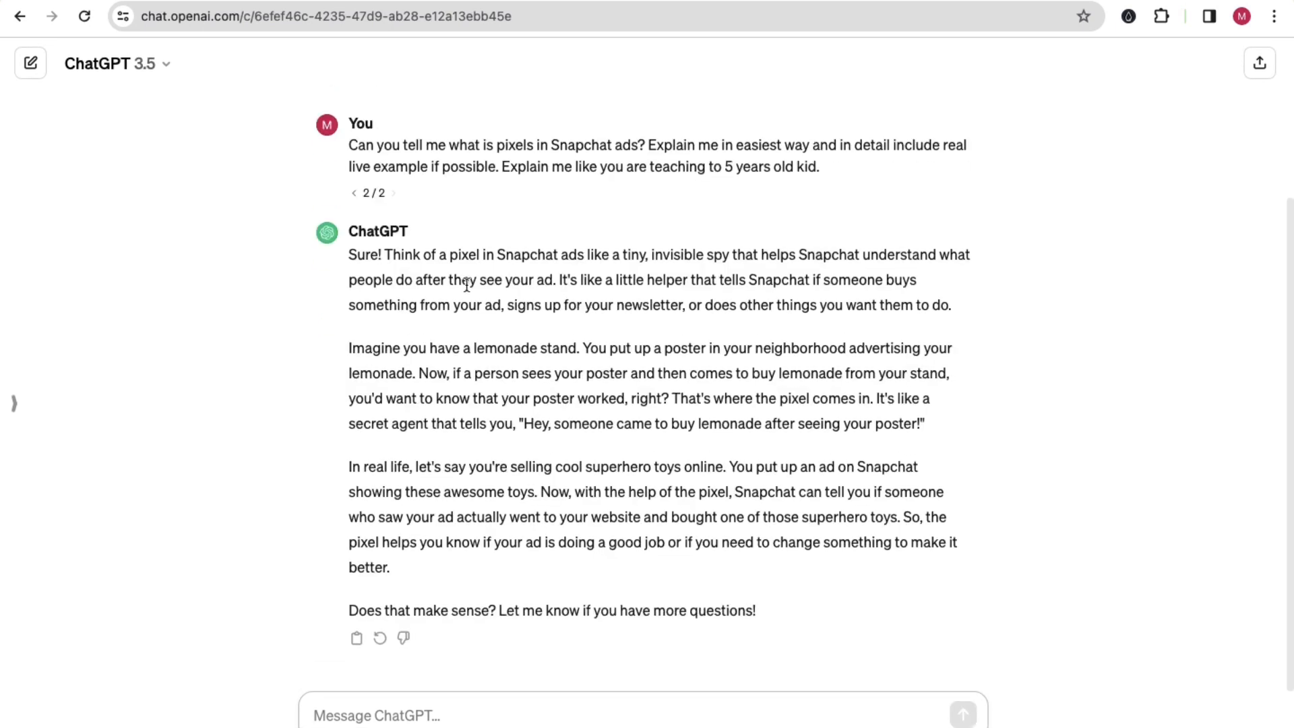
# Step: Read through the simplified pixel explanation, marking its opening passages while following the text
pyautogui.moveTo(373, 268); pyautogui.dragTo(515, 488)
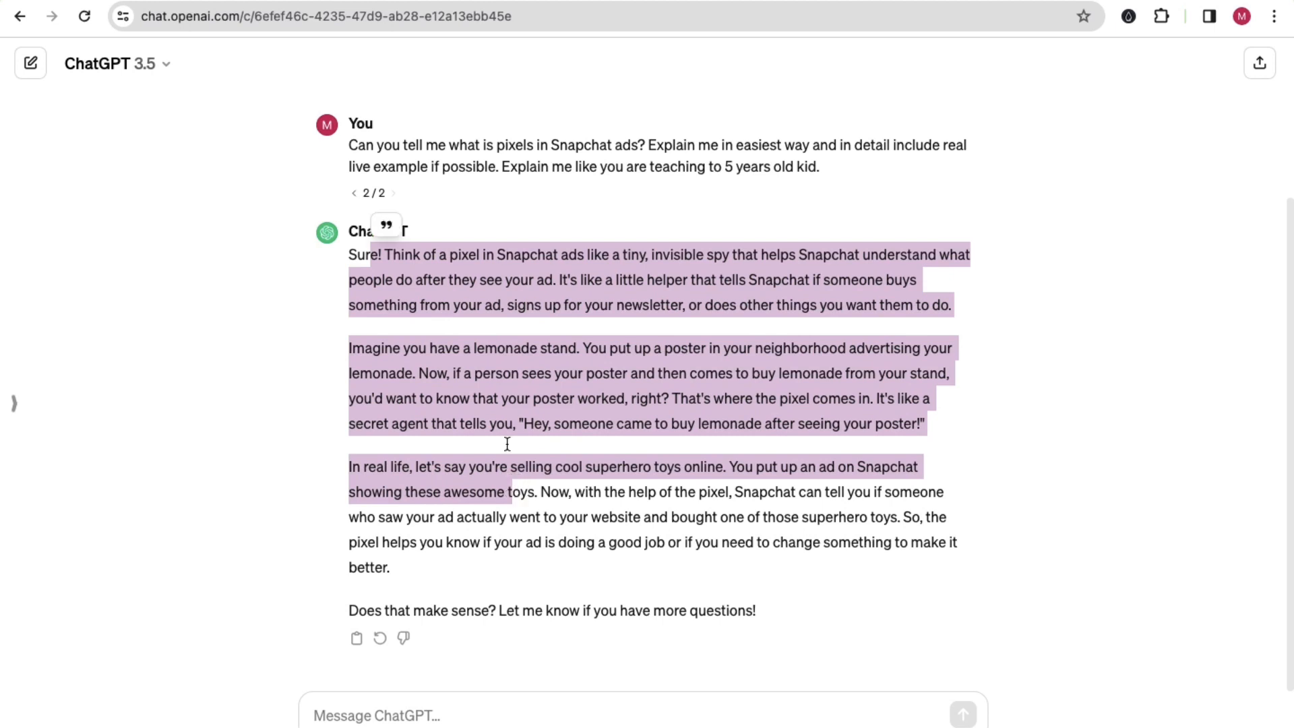
pyautogui.click(492, 366)
pyautogui.moveTo(404, 260)
pyautogui.mouseDown()
pyautogui.moveTo(600, 269)
pyautogui.moveTo(597, 253)
pyautogui.moveTo(575, 256)
pyautogui.mouseUp()
pyautogui.moveTo(462, 259)
pyautogui.mouseDown()
pyautogui.moveTo(944, 263)
pyautogui.moveTo(483, 284)
pyautogui.moveTo(775, 286)
pyautogui.moveTo(836, 299)
pyautogui.moveTo(514, 300)
pyautogui.moveTo(950, 324)
pyautogui.mouseUp()
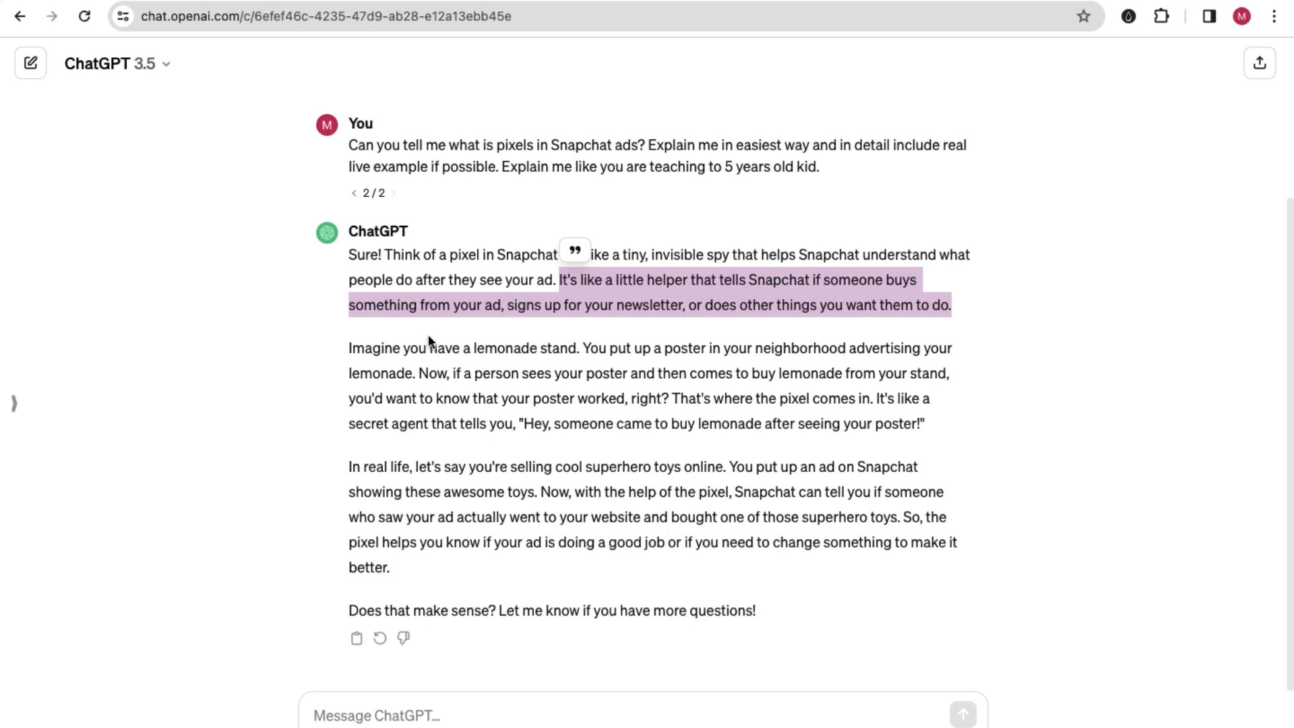
pyautogui.click(423, 335)
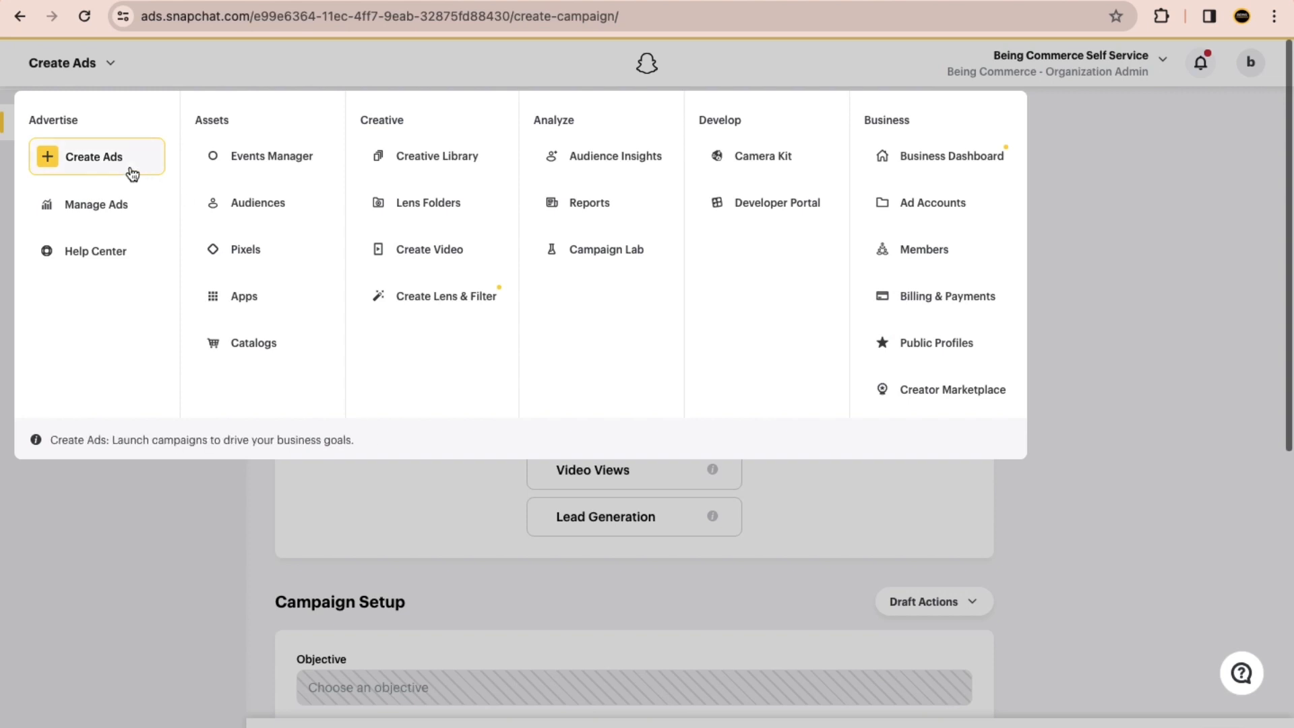
# Step: Back in Ads Manager, close the navigation overview and review the Help Center's articles, resources and support contact option, closing it when done
pyautogui.hotkey('ctrl', 'Right')
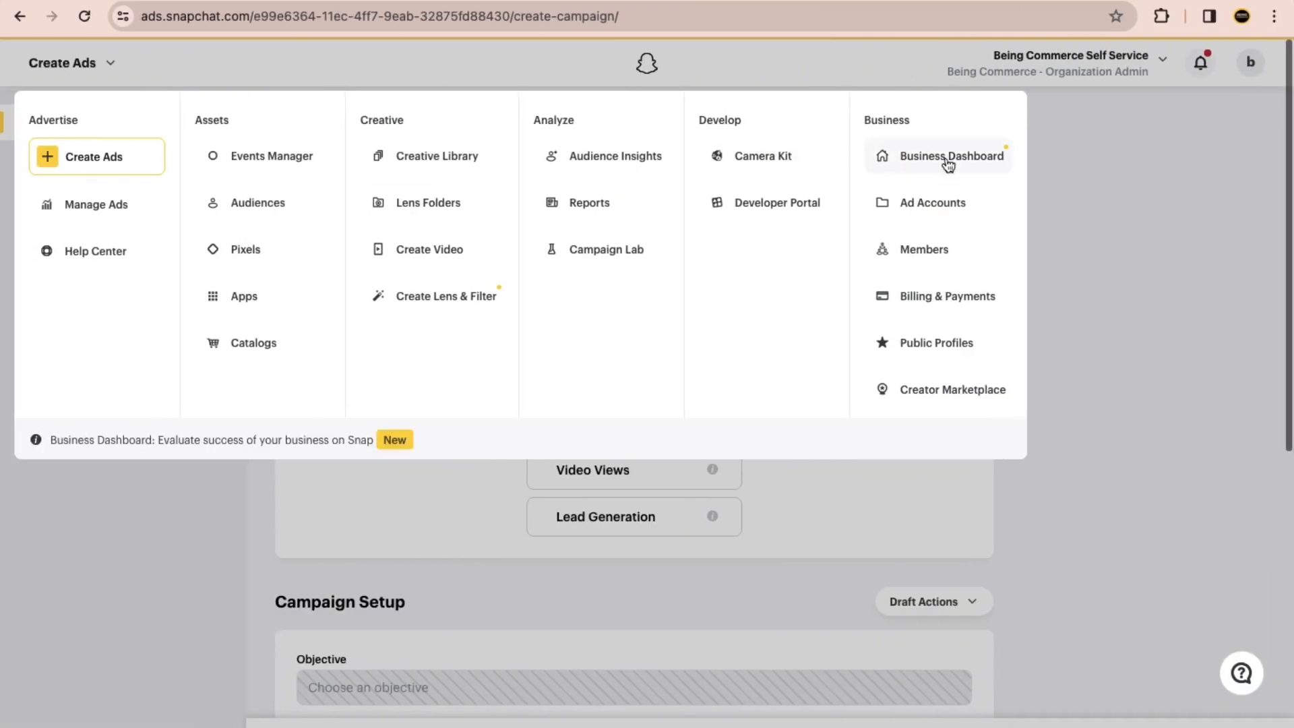
pyautogui.click(1113, 175)
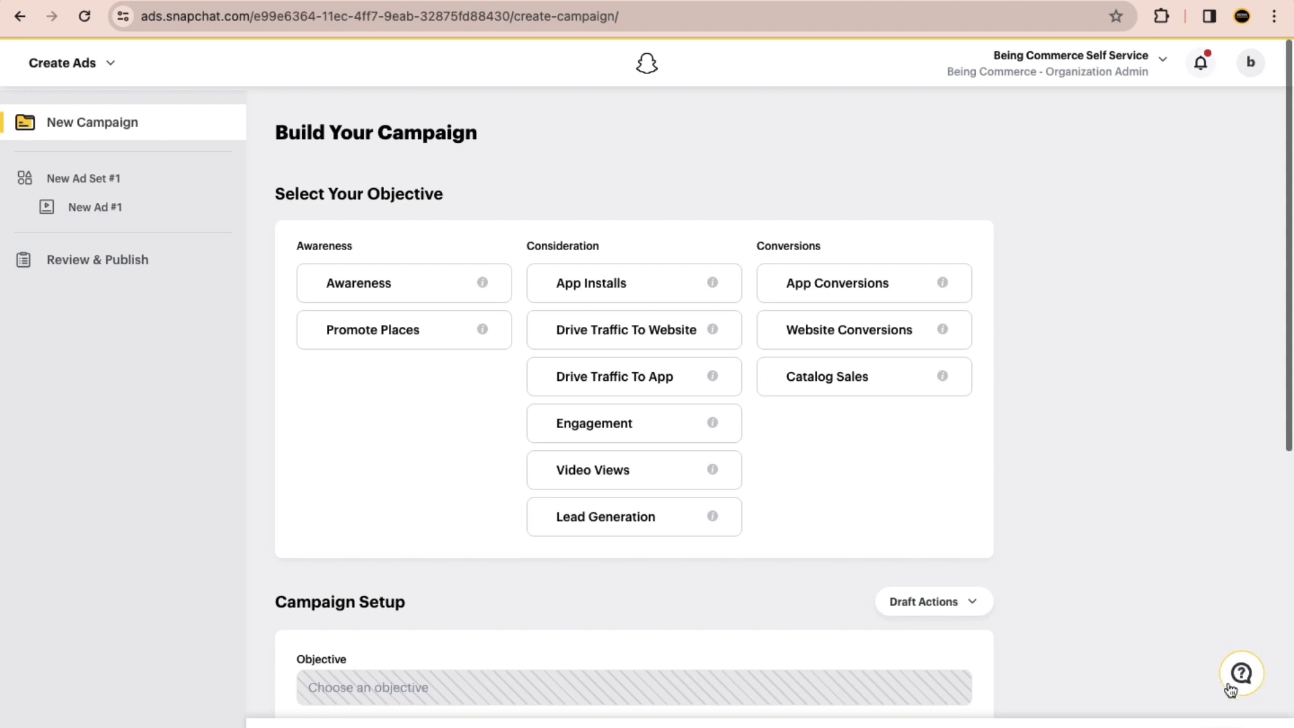
pyautogui.click(1230, 683)
pyautogui.scroll(-5, 1126, 627)
pyautogui.scroll(5, 1146, 713)
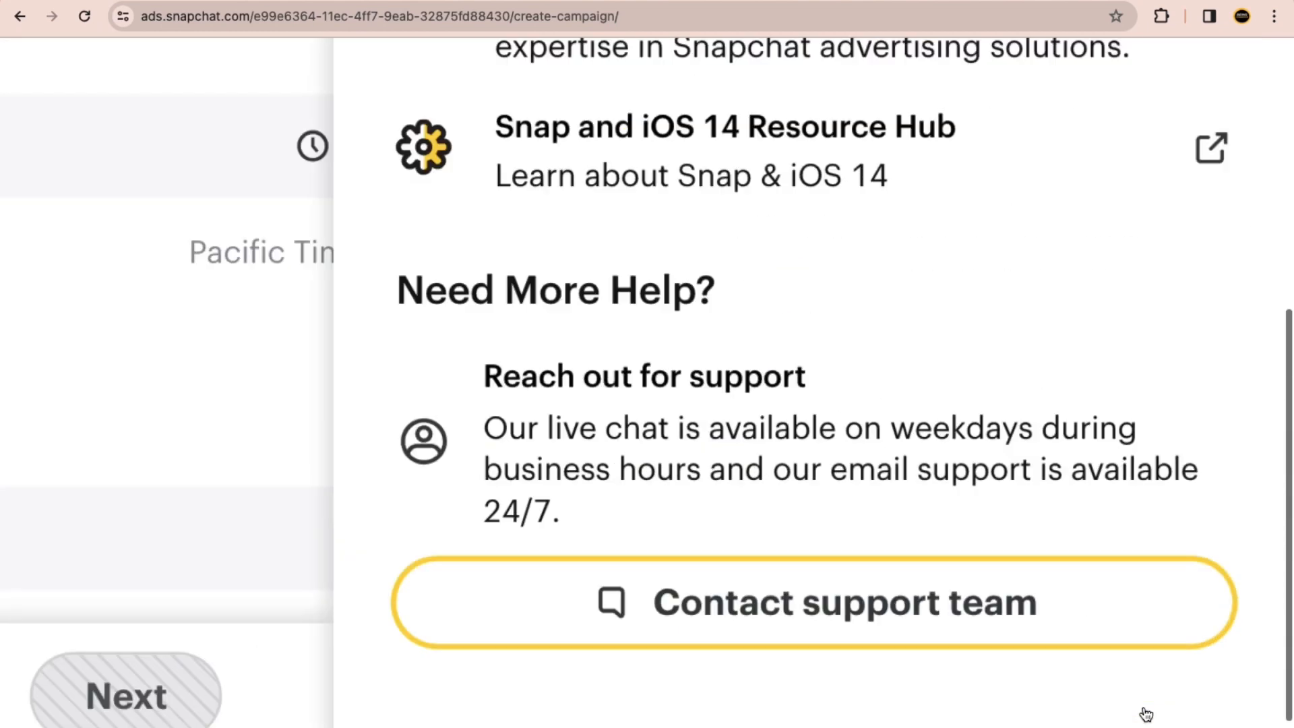
pyautogui.scroll(-5, 1013, 635)
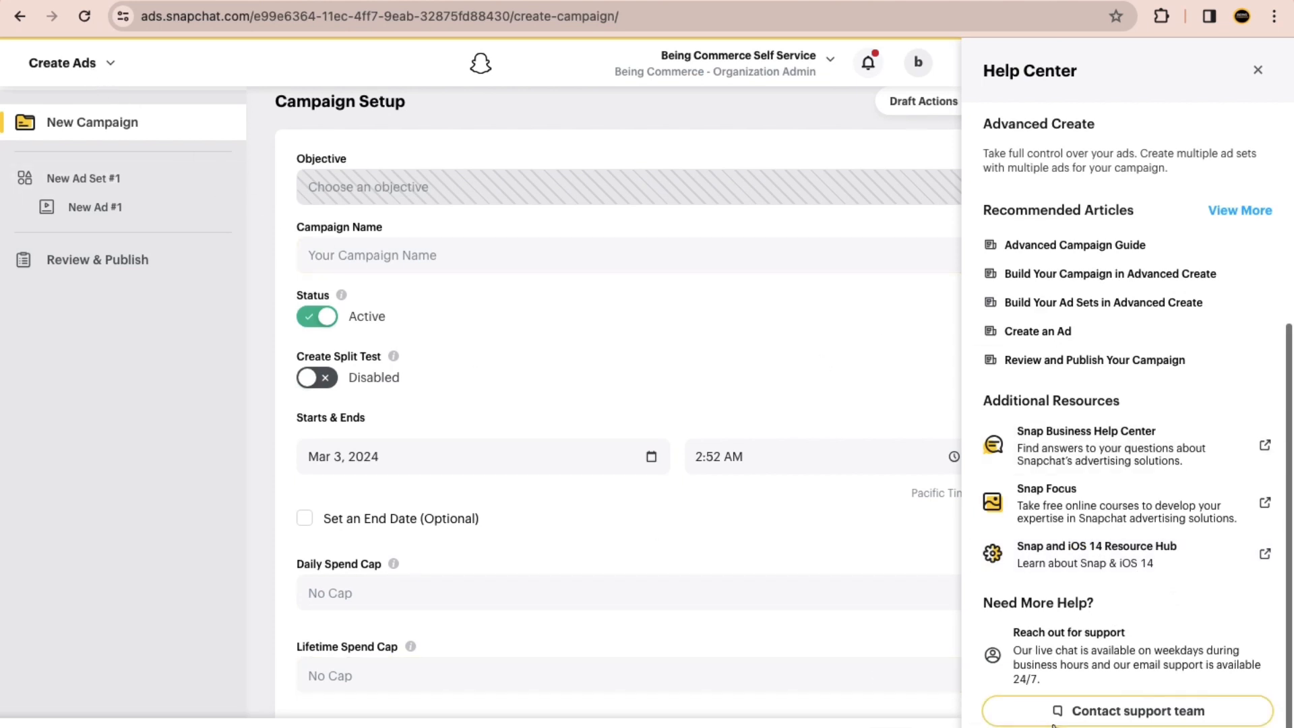
pyautogui.click(1257, 70)
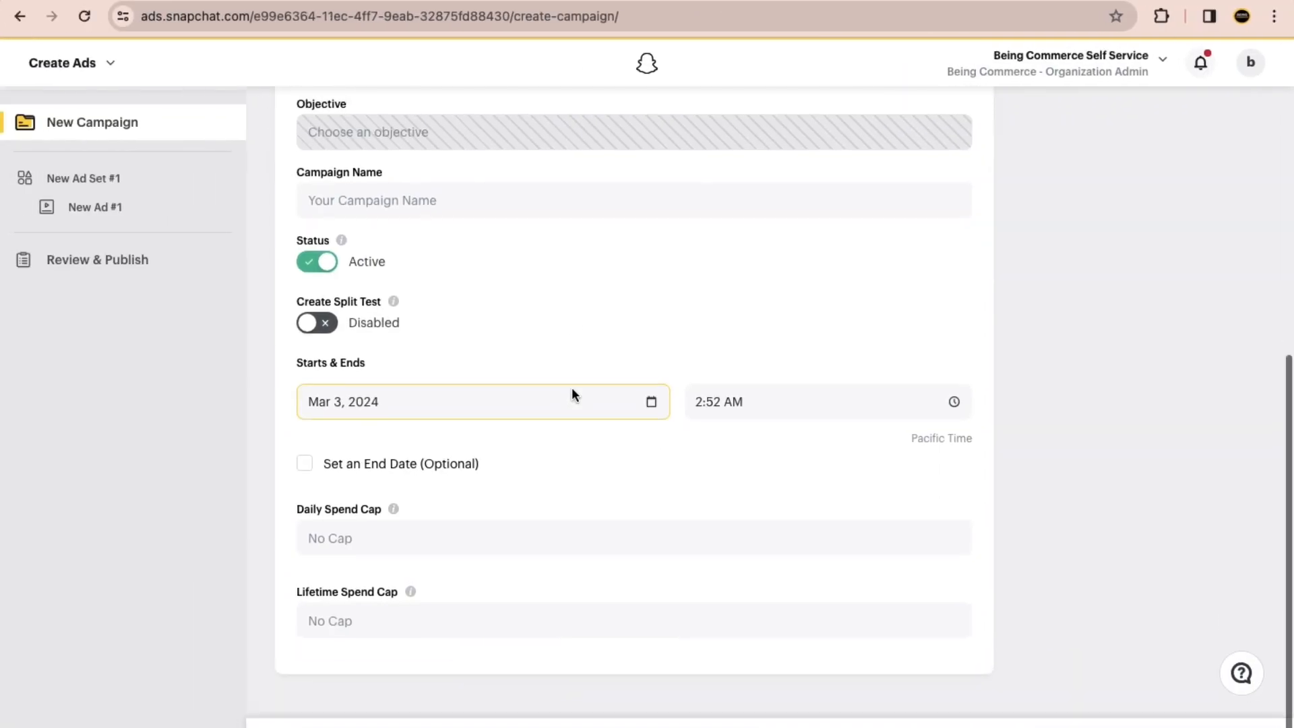
# Step: Choose Drive Traffic To Website as the campaign objective and open the details of New Ad #1 under the new ad set
pyautogui.scroll(4, 571, 387)
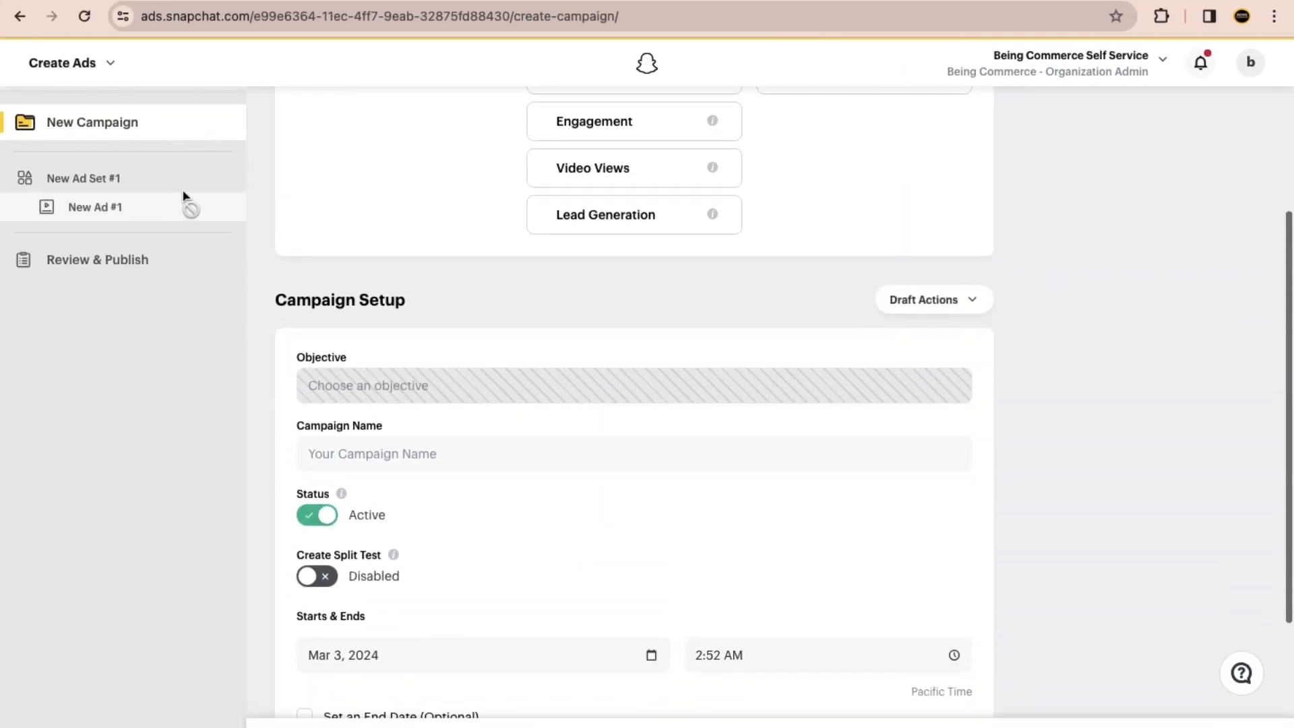
pyautogui.scroll(4, 615, 182)
pyautogui.click(630, 290)
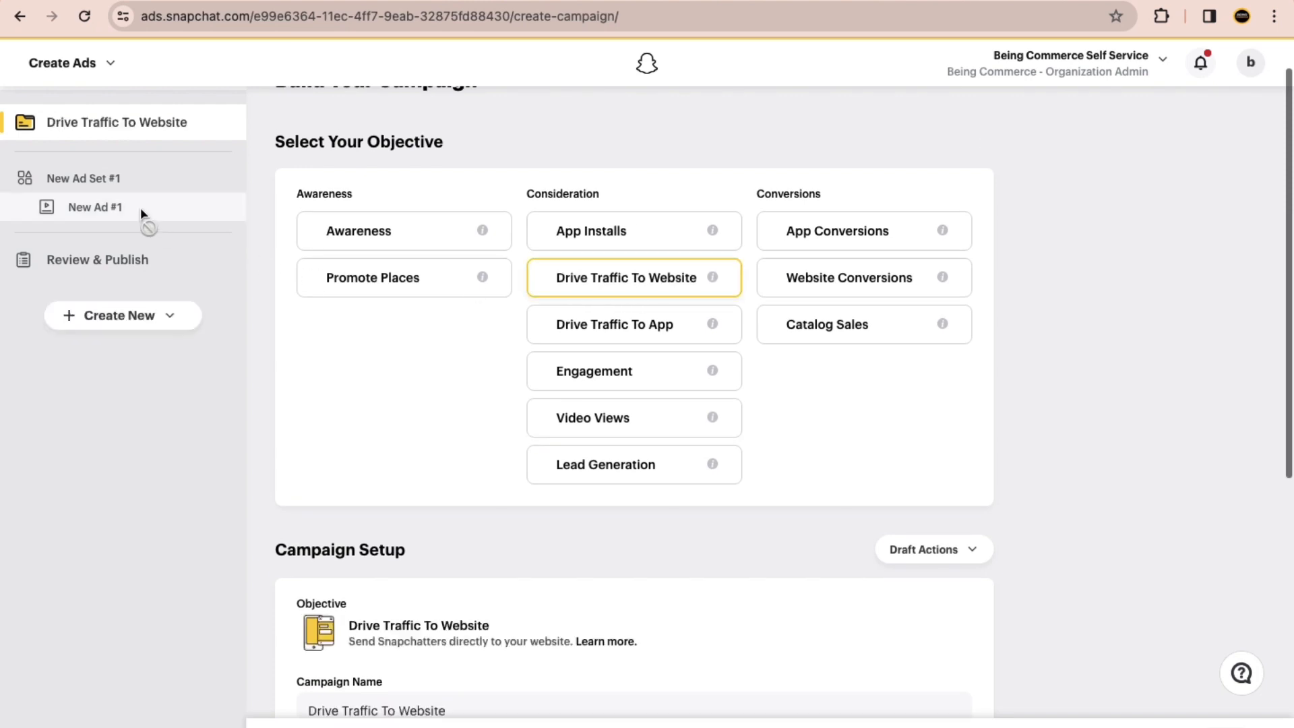
pyautogui.click(104, 179)
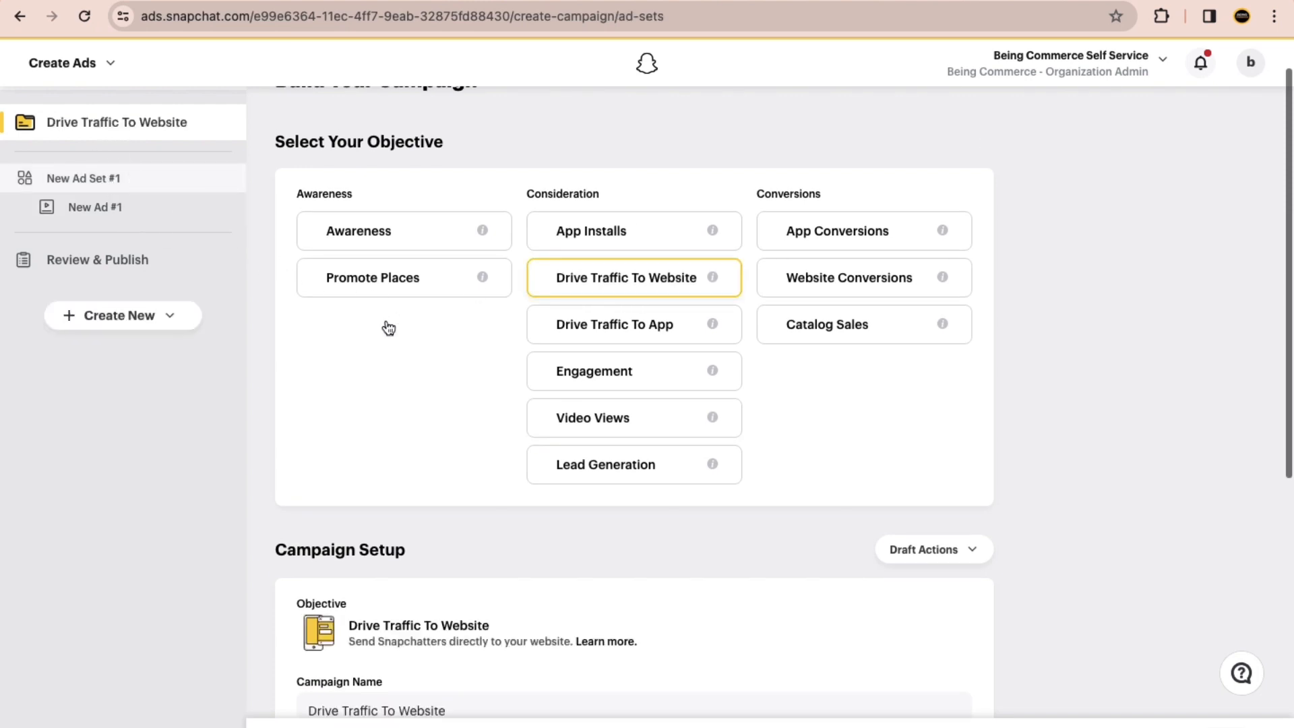
pyautogui.click(113, 213)
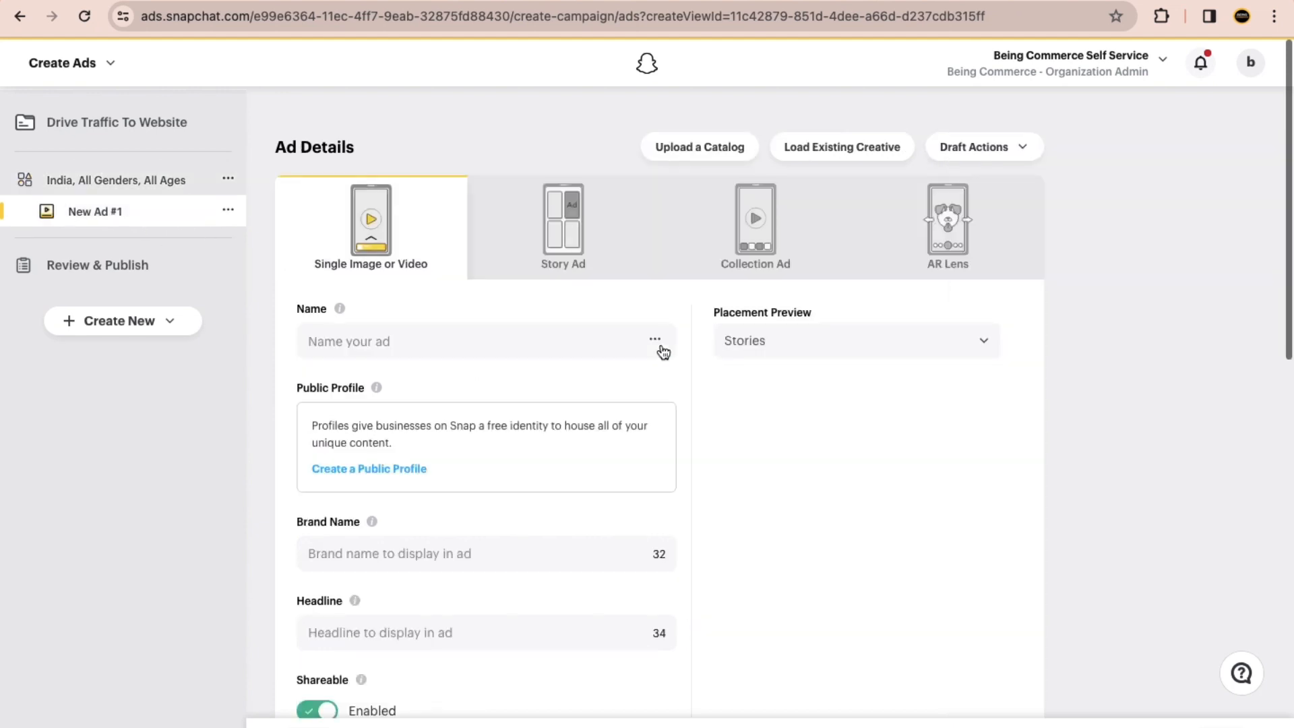
# Step: Review the ad details form and browse the media library to set the shopping image blob.jpeg as the Topsnap media
pyautogui.scroll(-15, 660, 350)
pyautogui.scroll(8, 661, 350)
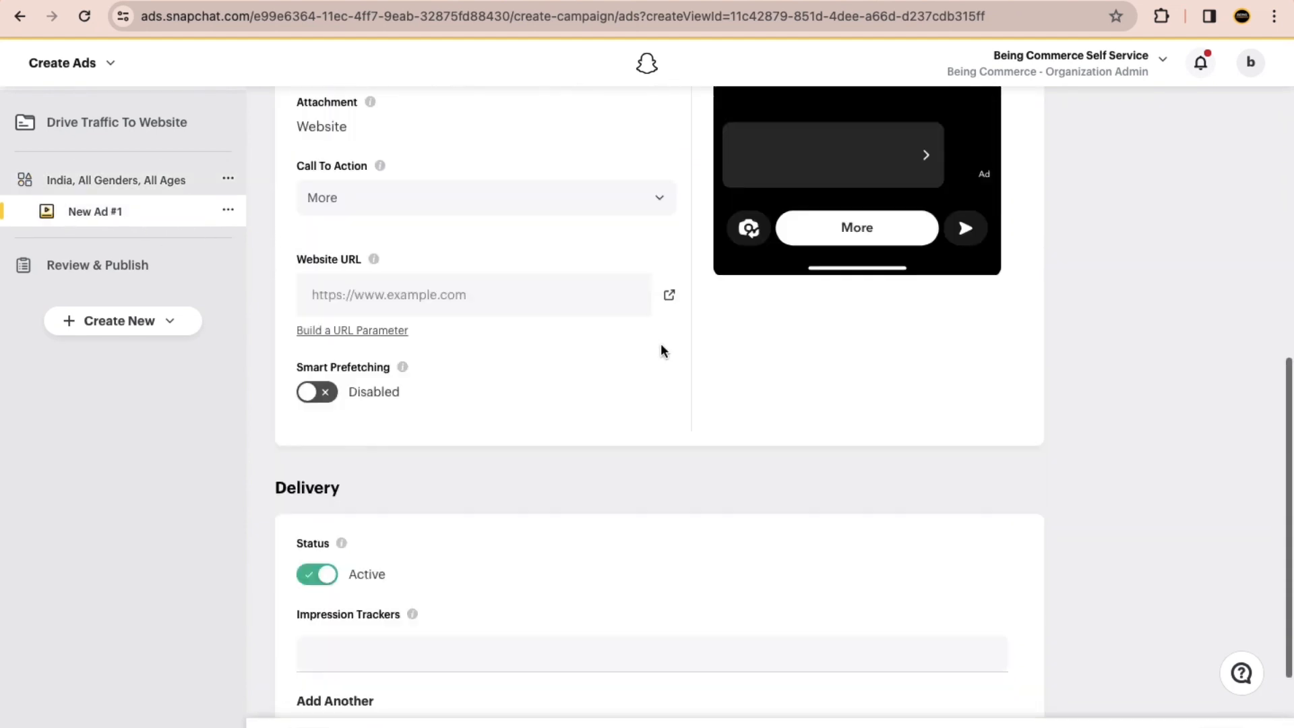
pyautogui.scroll(2, 860, 226)
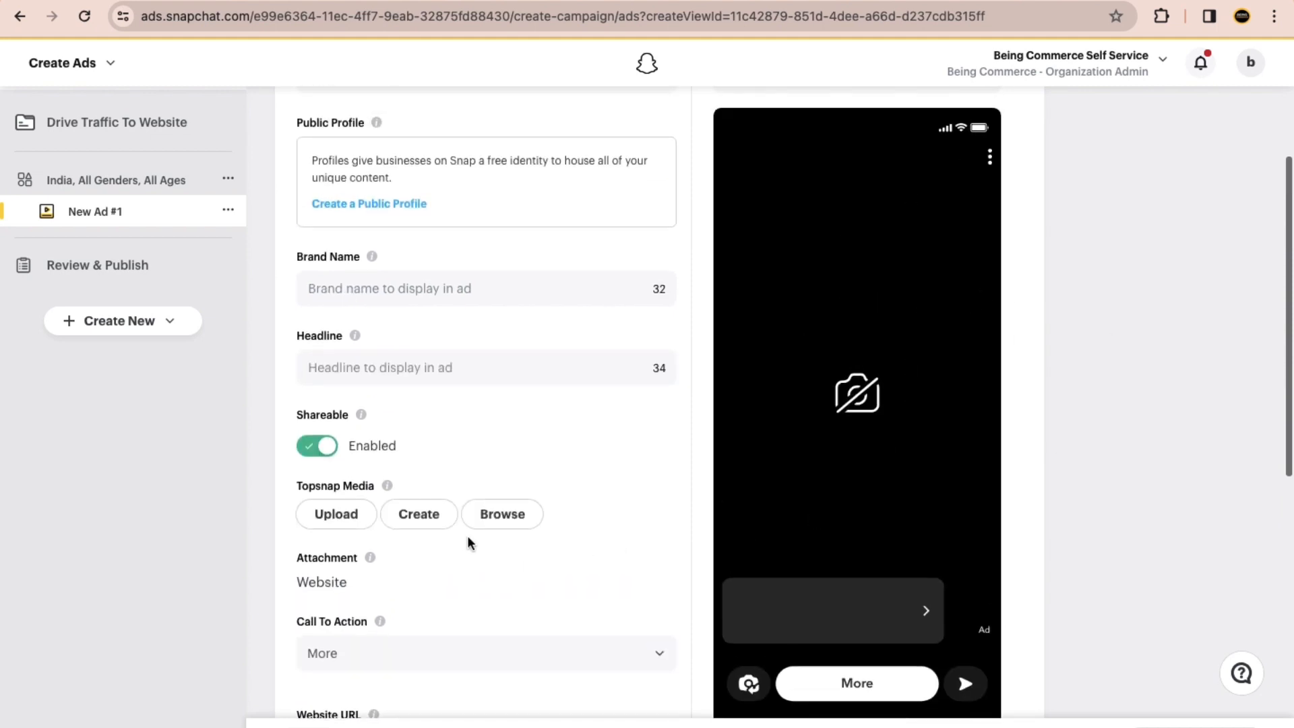
pyautogui.click(506, 525)
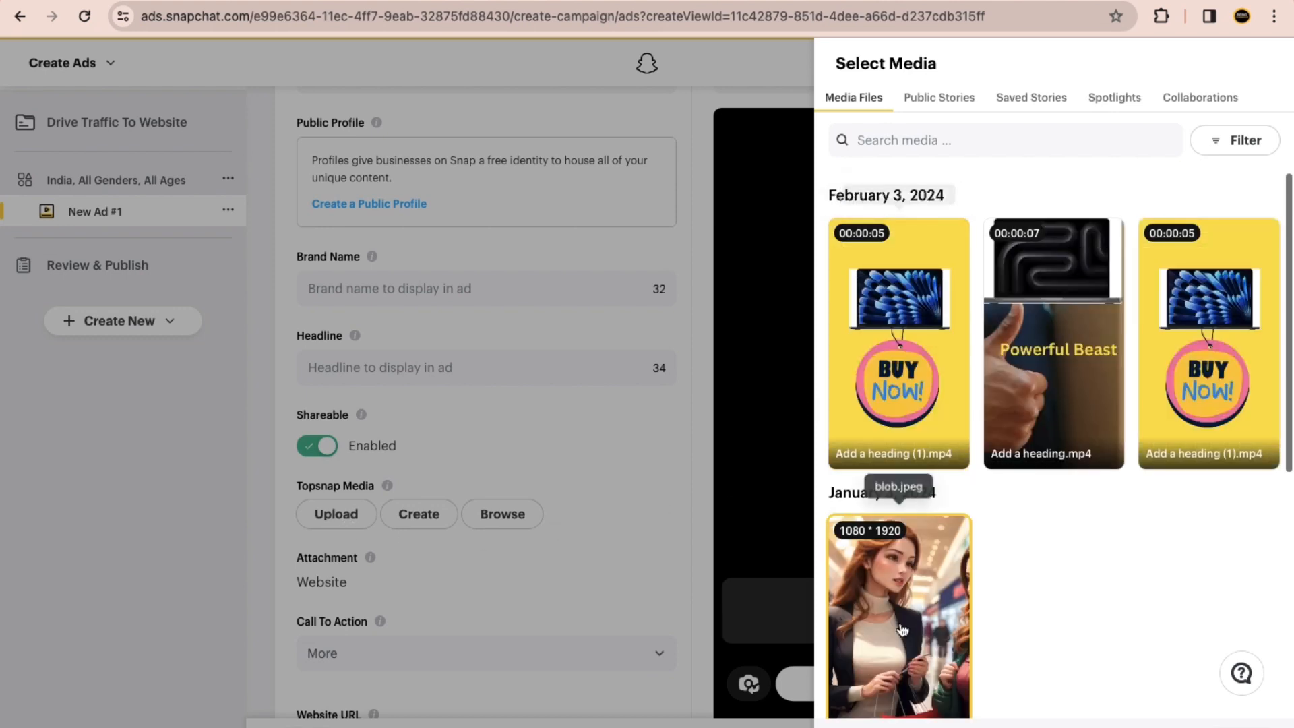
pyautogui.click(902, 627)
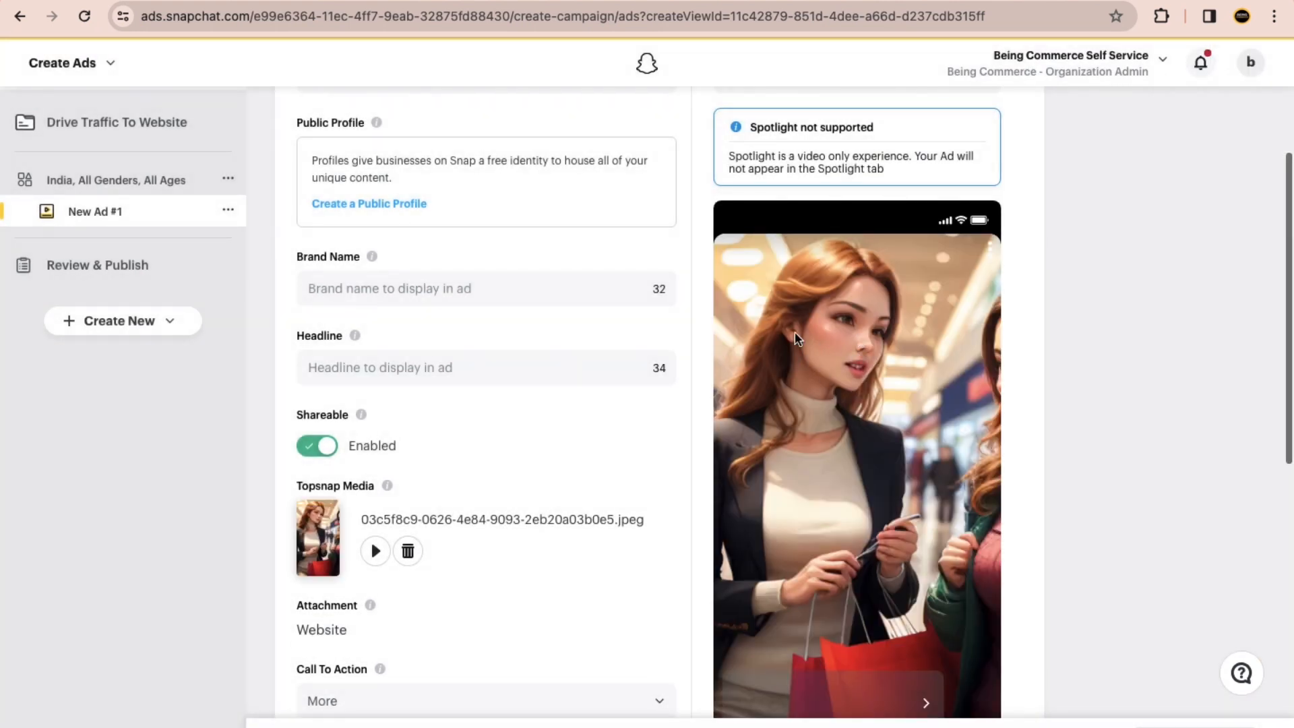
pyautogui.scroll(-2, 956, 339)
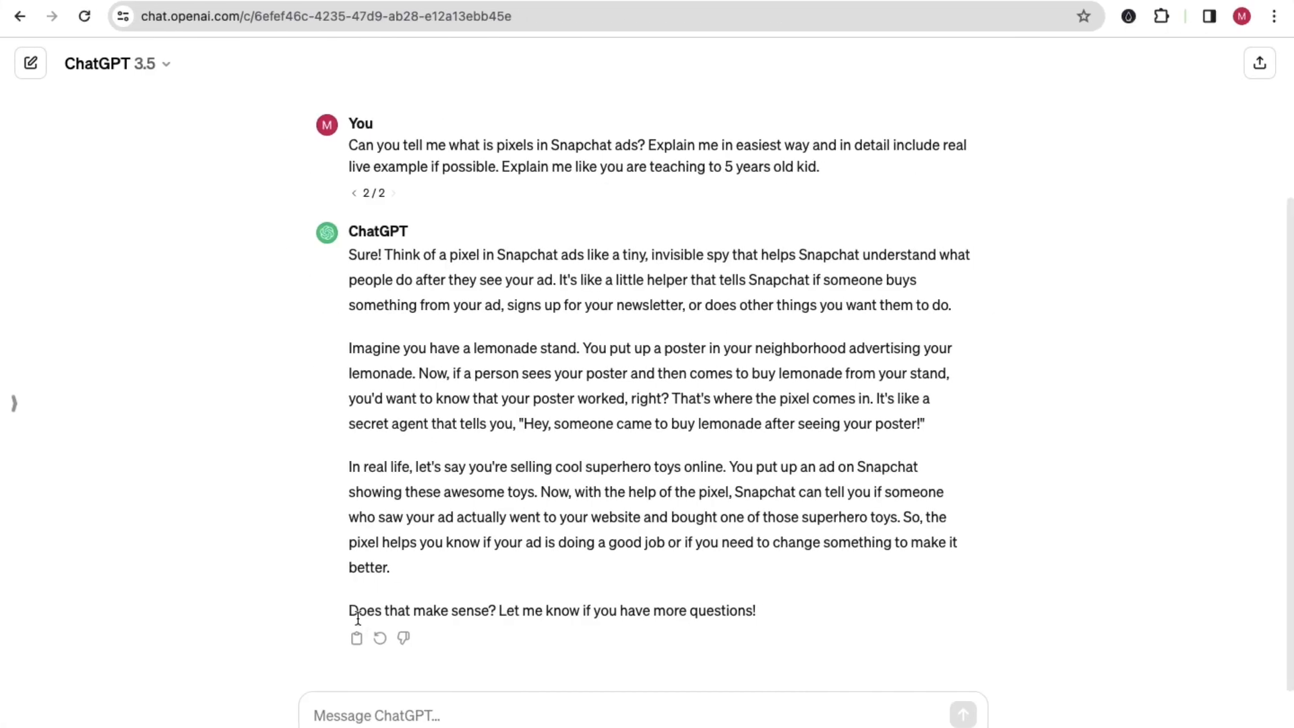
# Step: Switch to ChatGPT and ask "hey what are the ad formats available for snapchat ads?"
pyautogui.scroll(5, 347, 709)
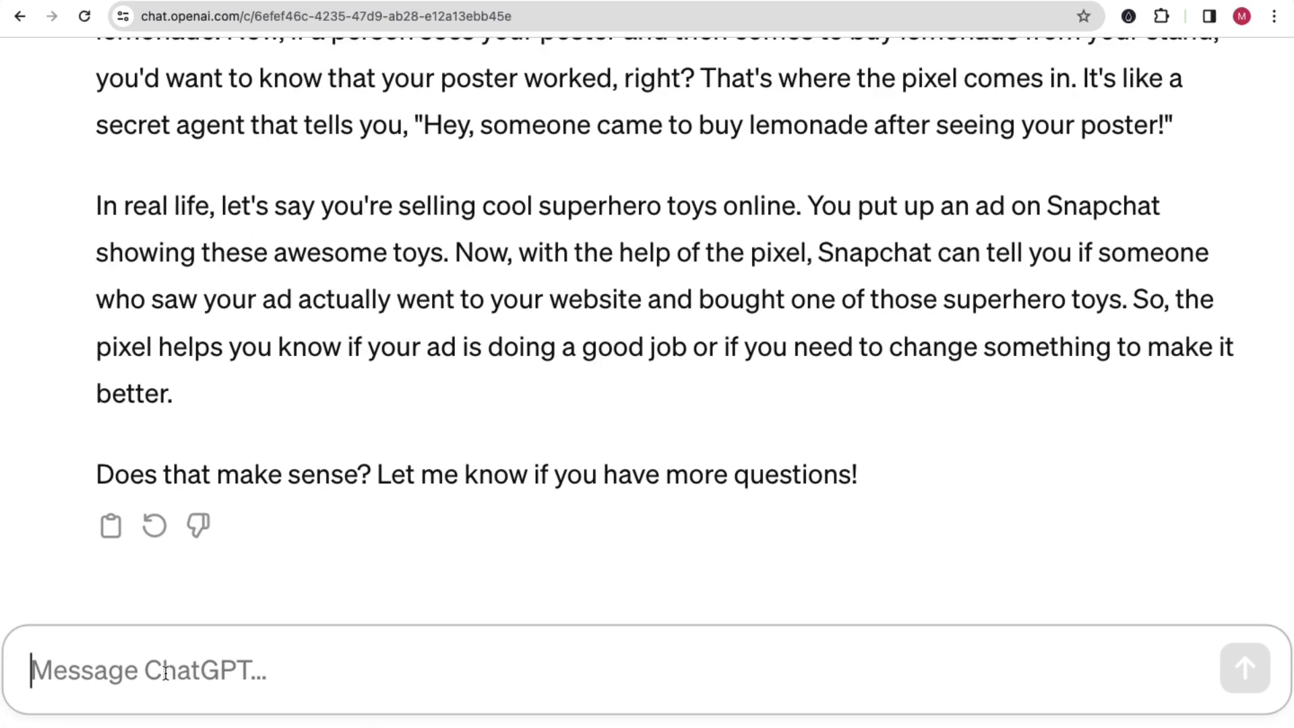
pyautogui.write('hey ')
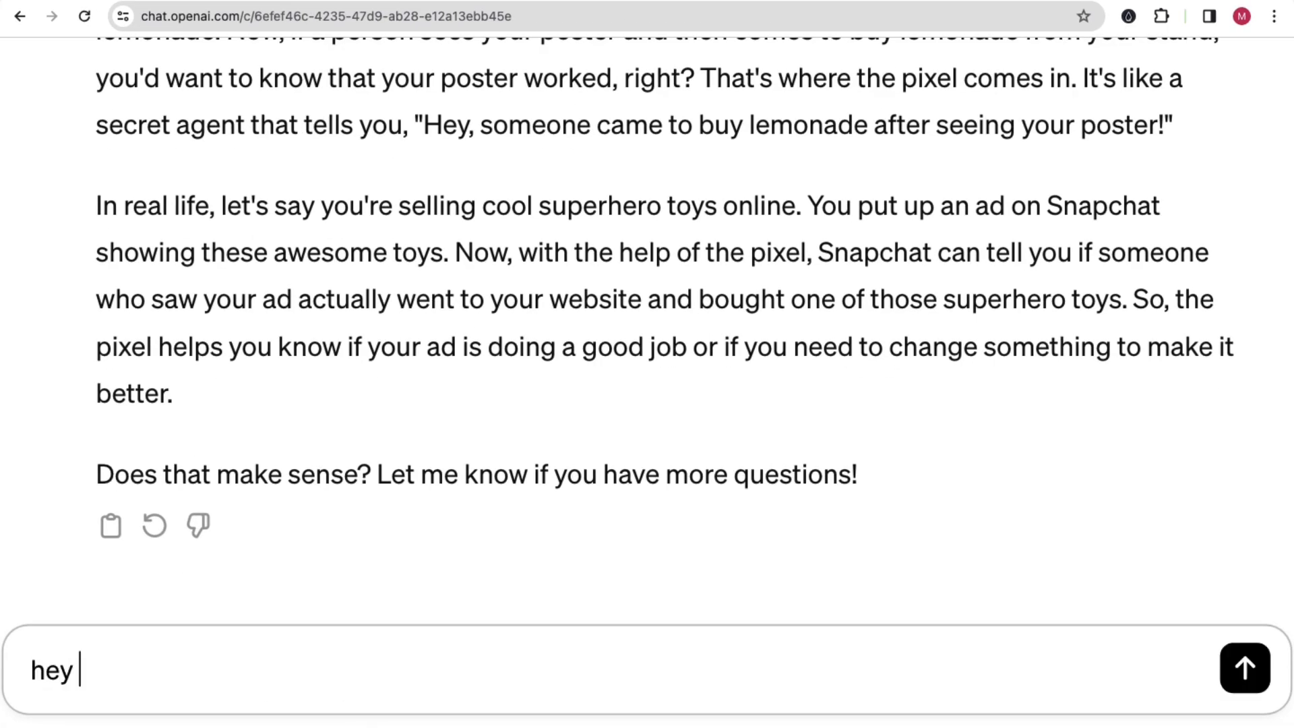
pyautogui.write('what are t')
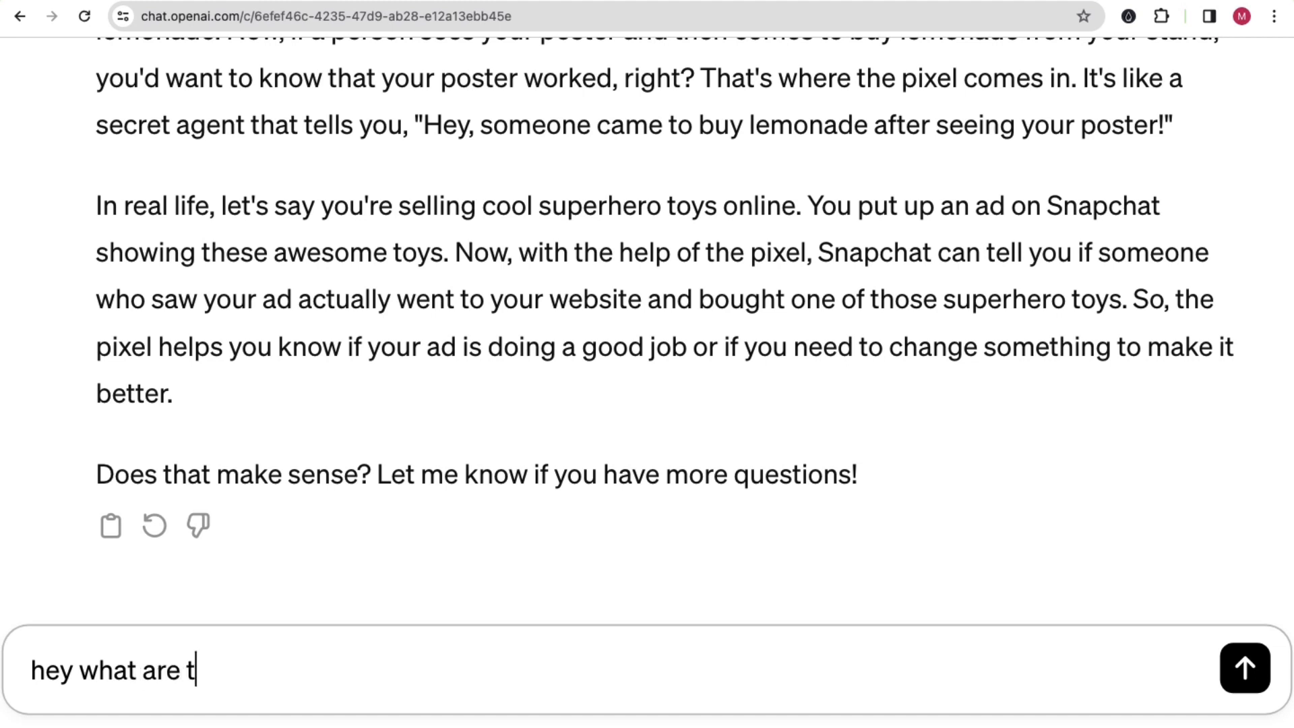
pyautogui.write('he ad forma')
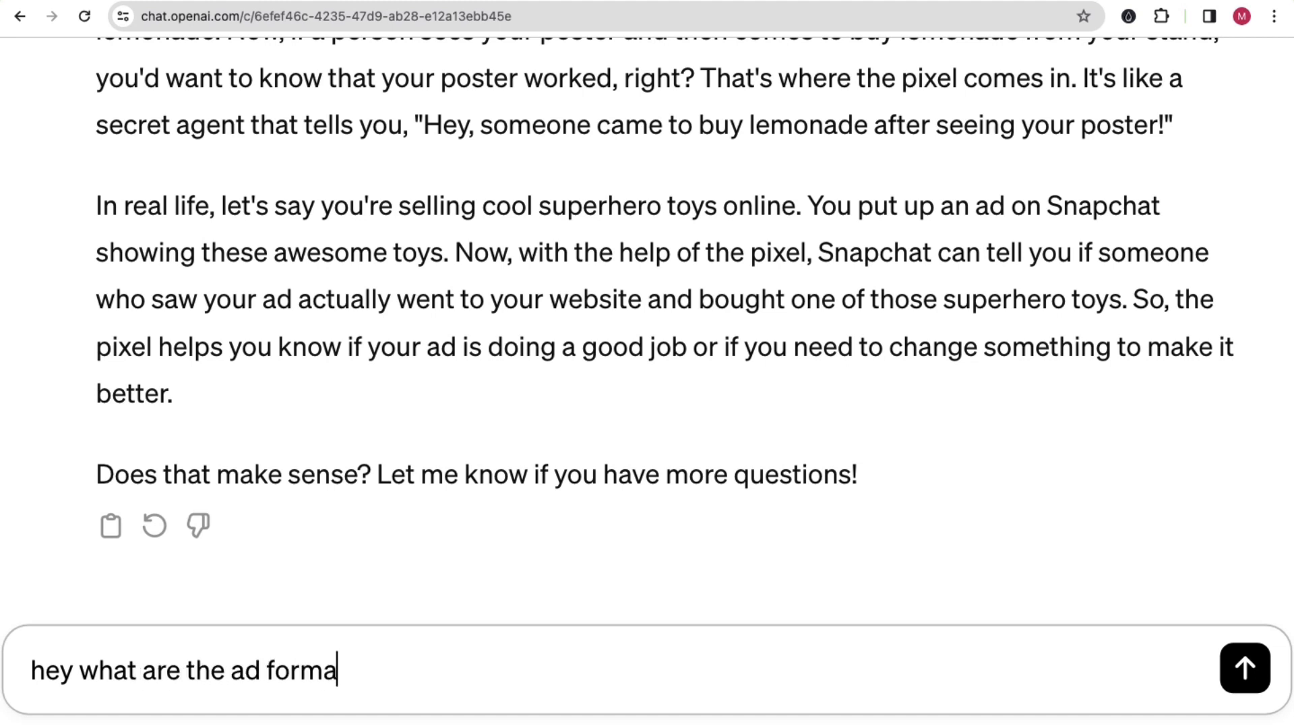
pyautogui.write('ts available for snapc')
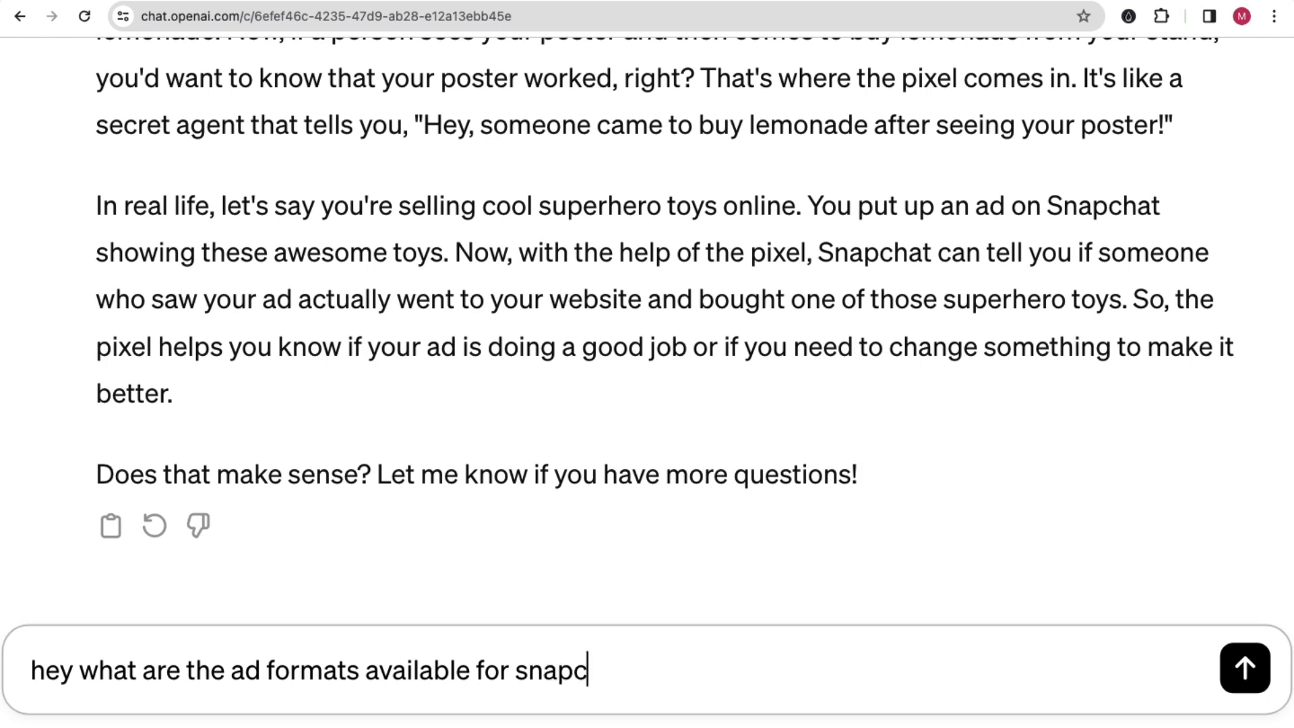
pyautogui.write('hat ads?')
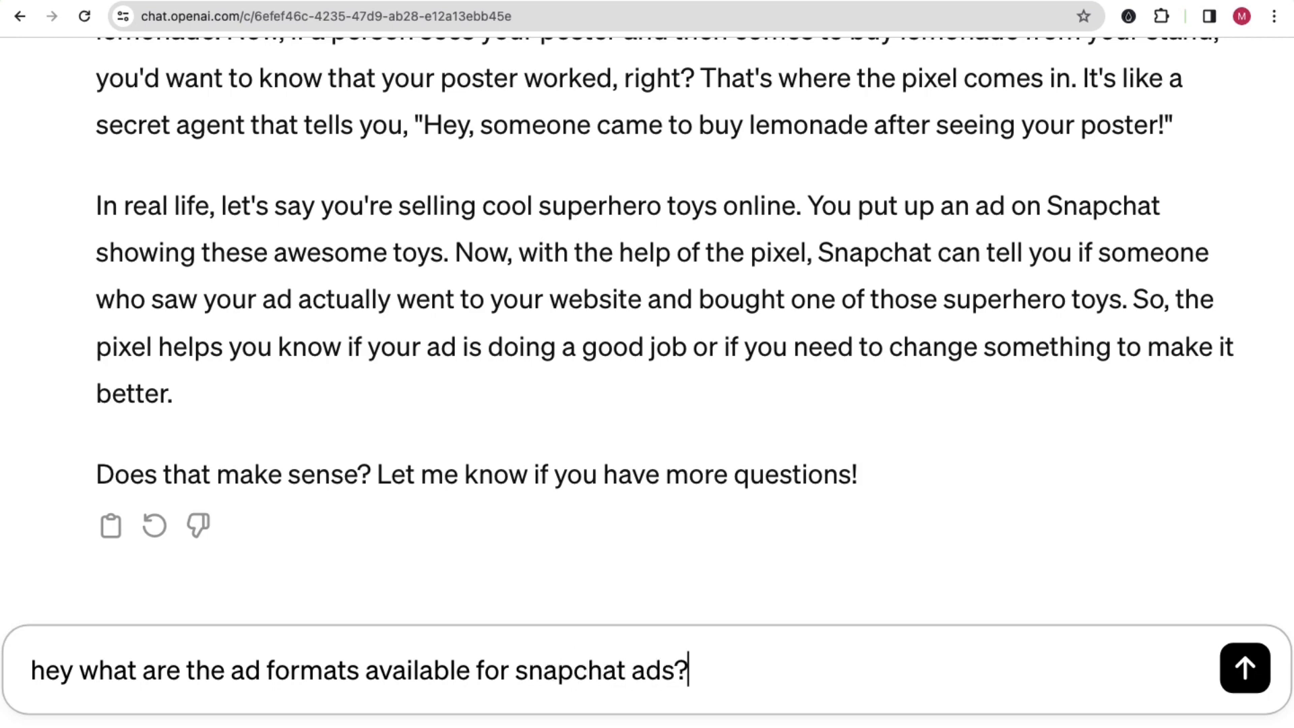
pyautogui.press('Return')
# Step: Skim the ad formats answer, add "Include size formats as well." to the sent question and resubmit it
pyautogui.scroll(-5, 280, 439)
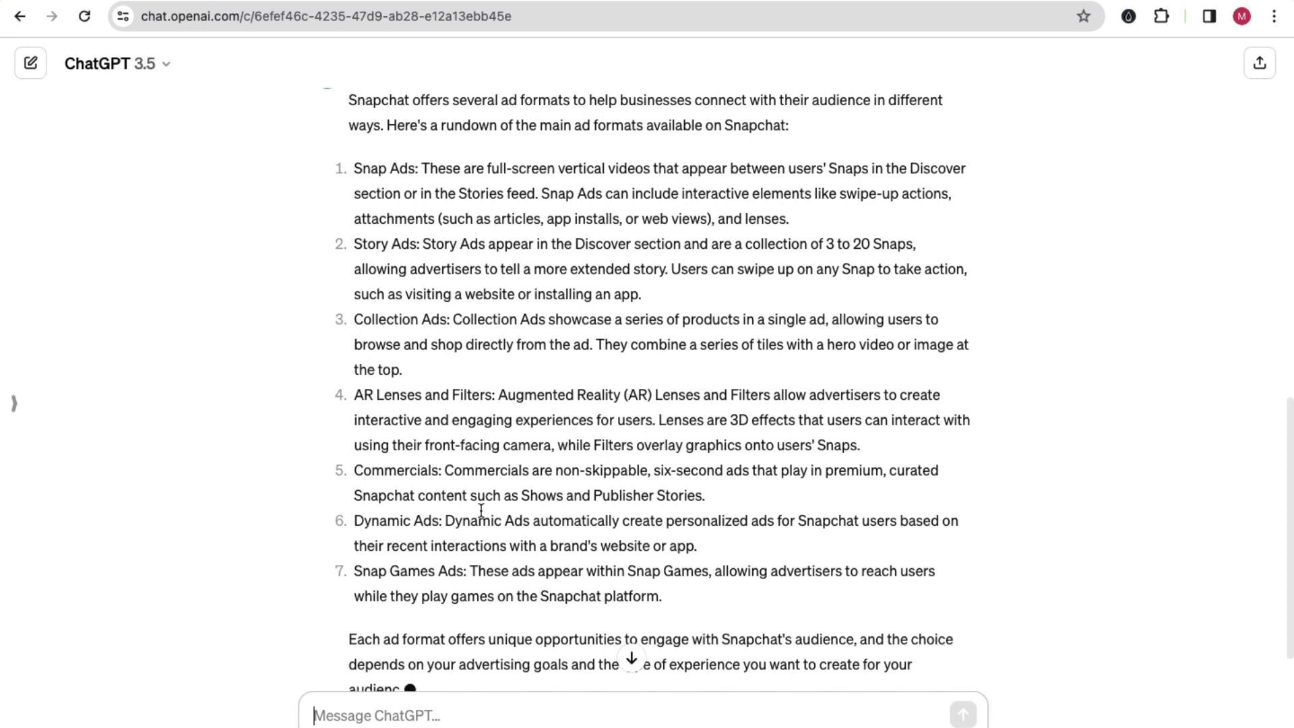
pyautogui.scroll(3, 495, 504)
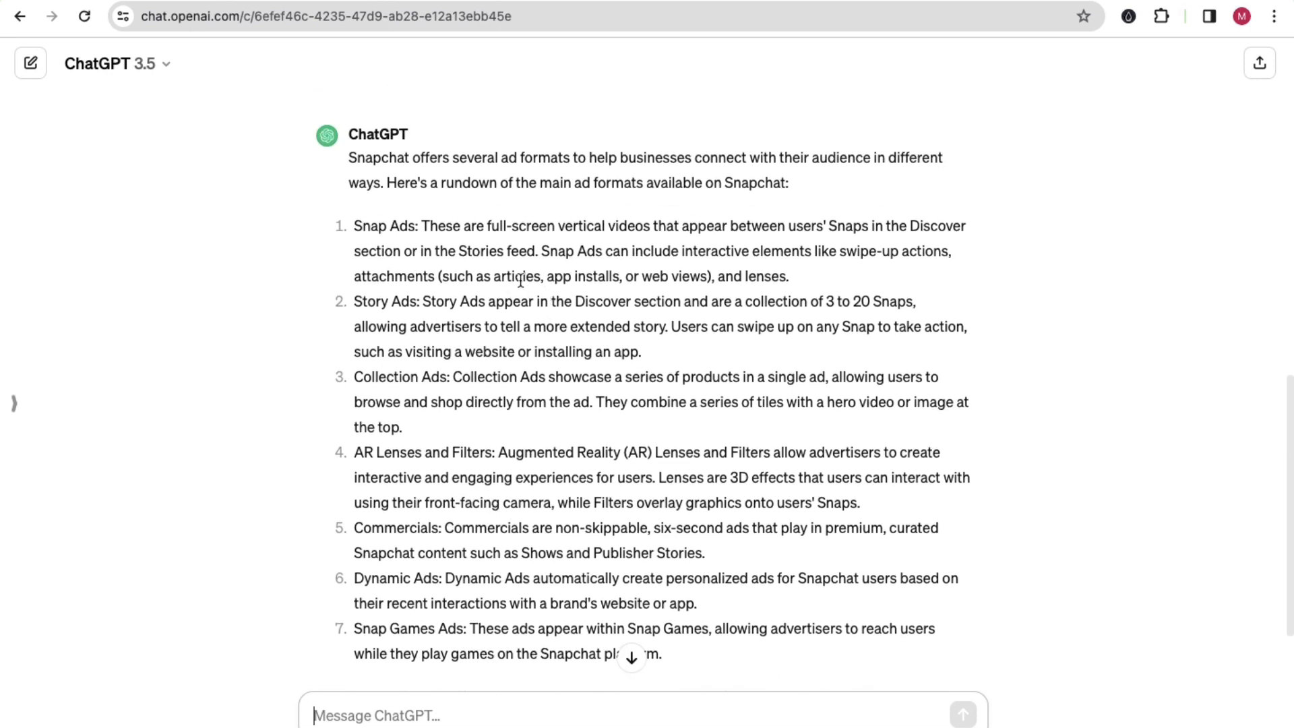
pyautogui.scroll(-3, 521, 433)
pyautogui.scroll(6, 639, 493)
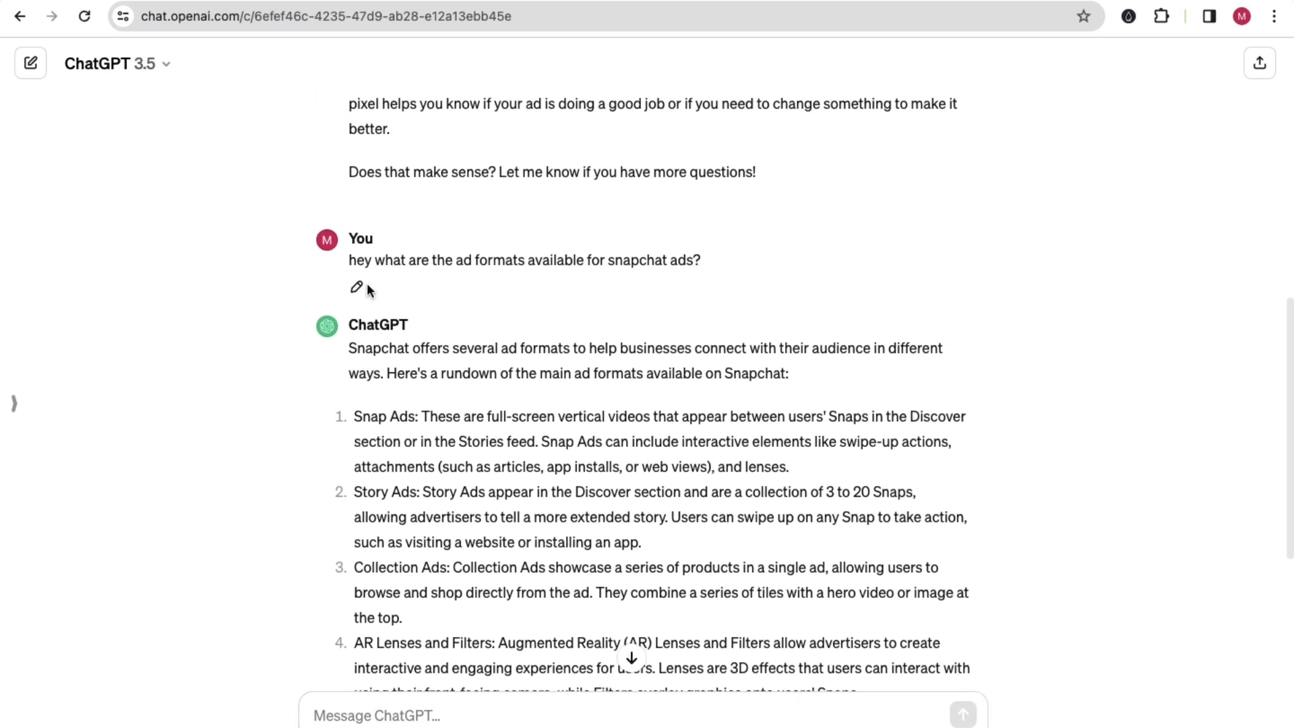
pyautogui.click(356, 287)
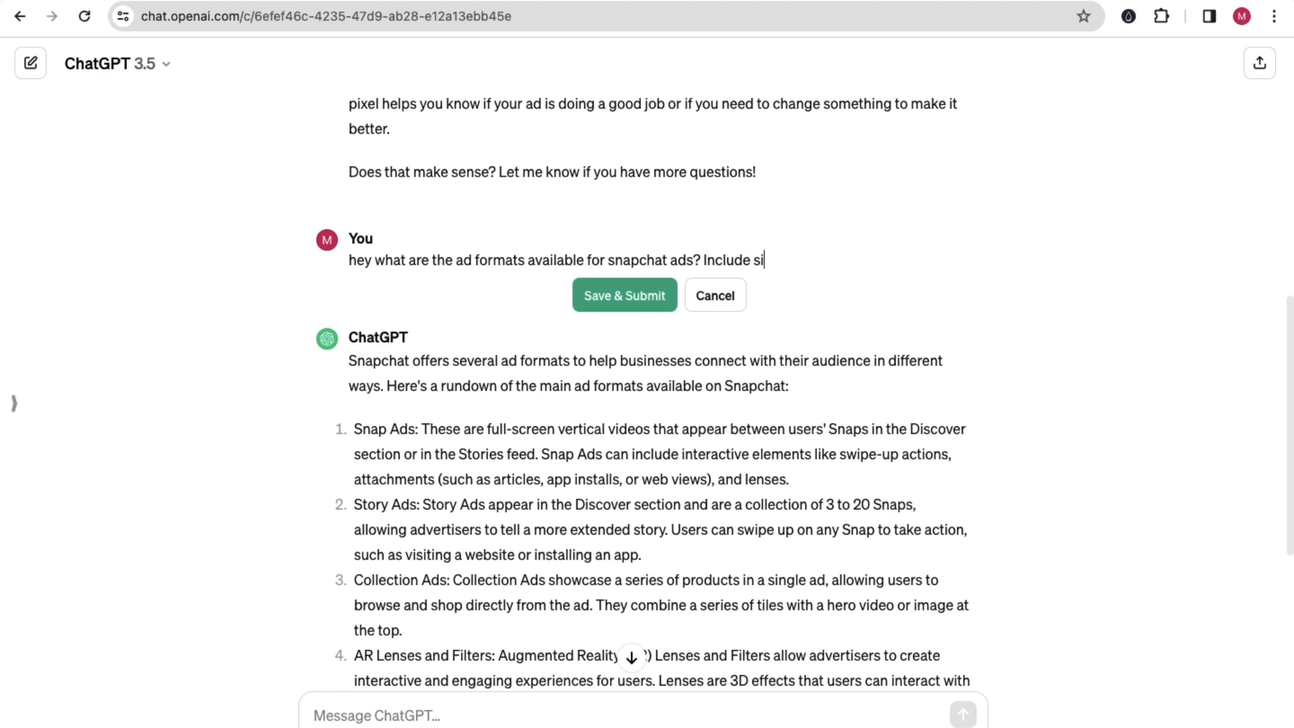
pyautogui.write('Include size formats as well.')
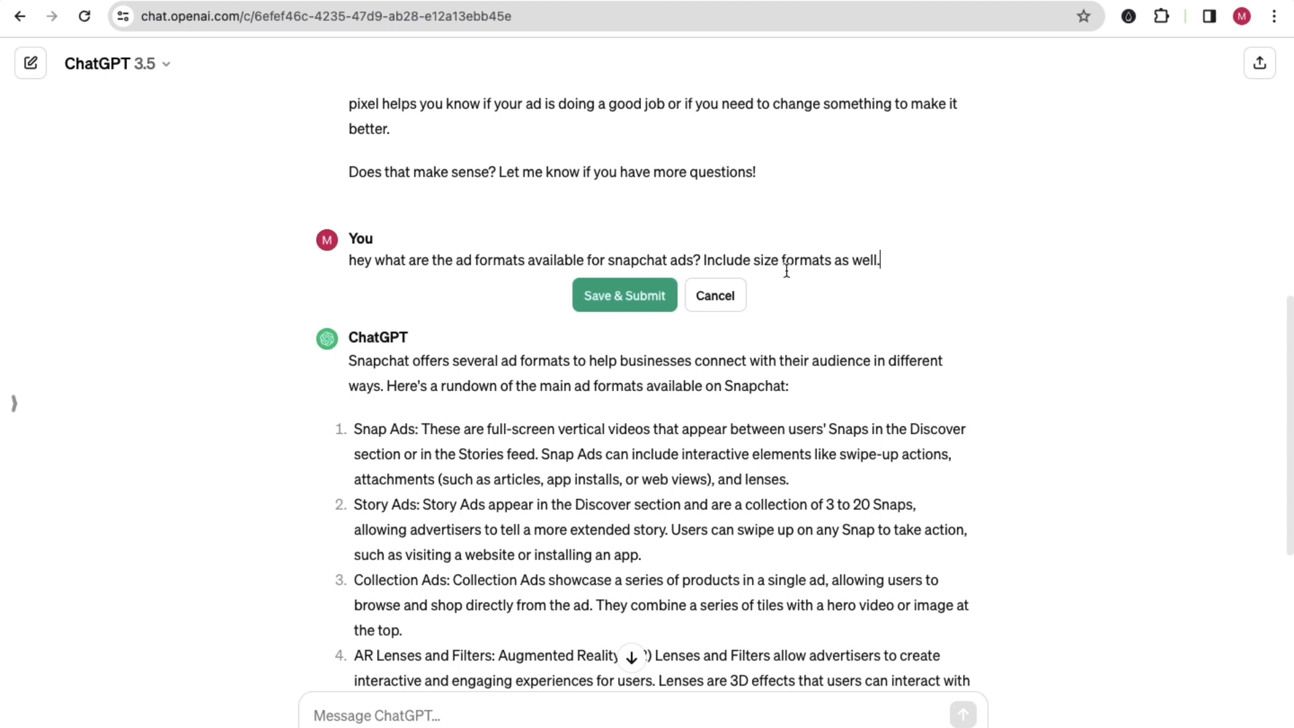
pyautogui.click(621, 300)
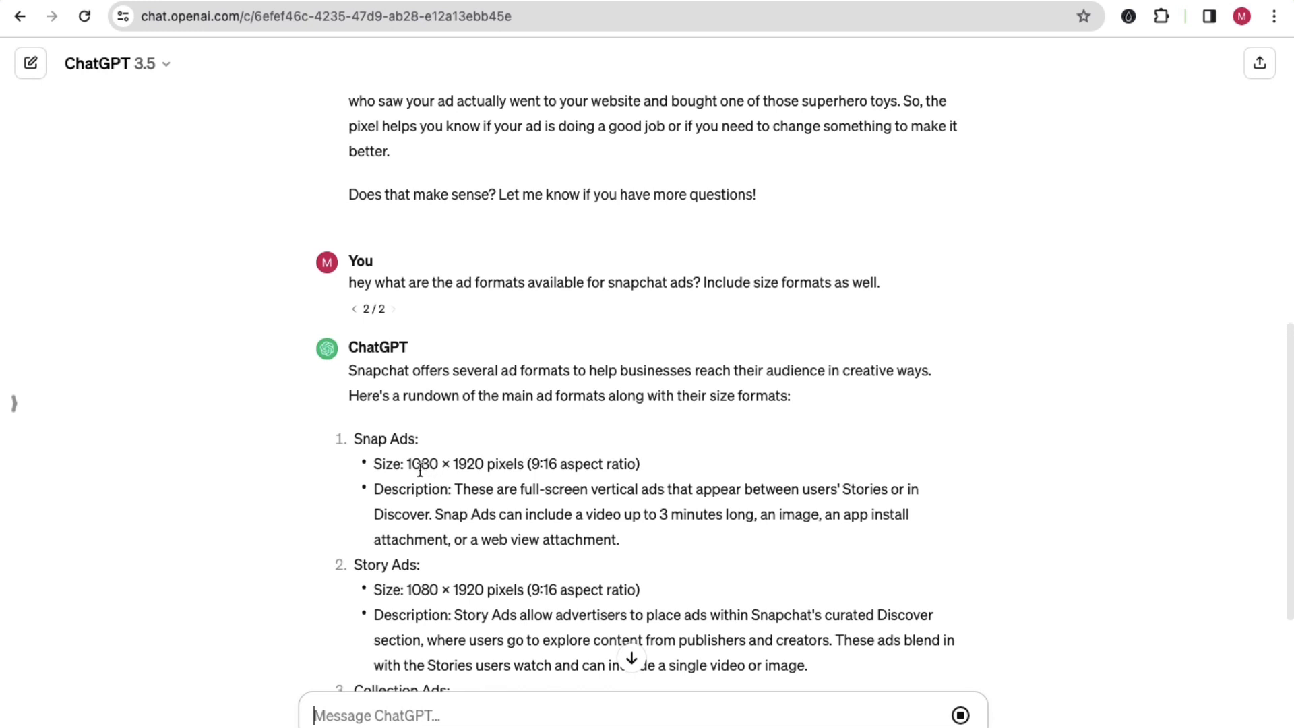
# Step: Read through the sizes and descriptions of Snap Ads, Story Ads, Collection Ads, AR Lenses and Filters, marking passages while following the text
pyautogui.moveTo(408, 465); pyautogui.dragTo(483, 465)
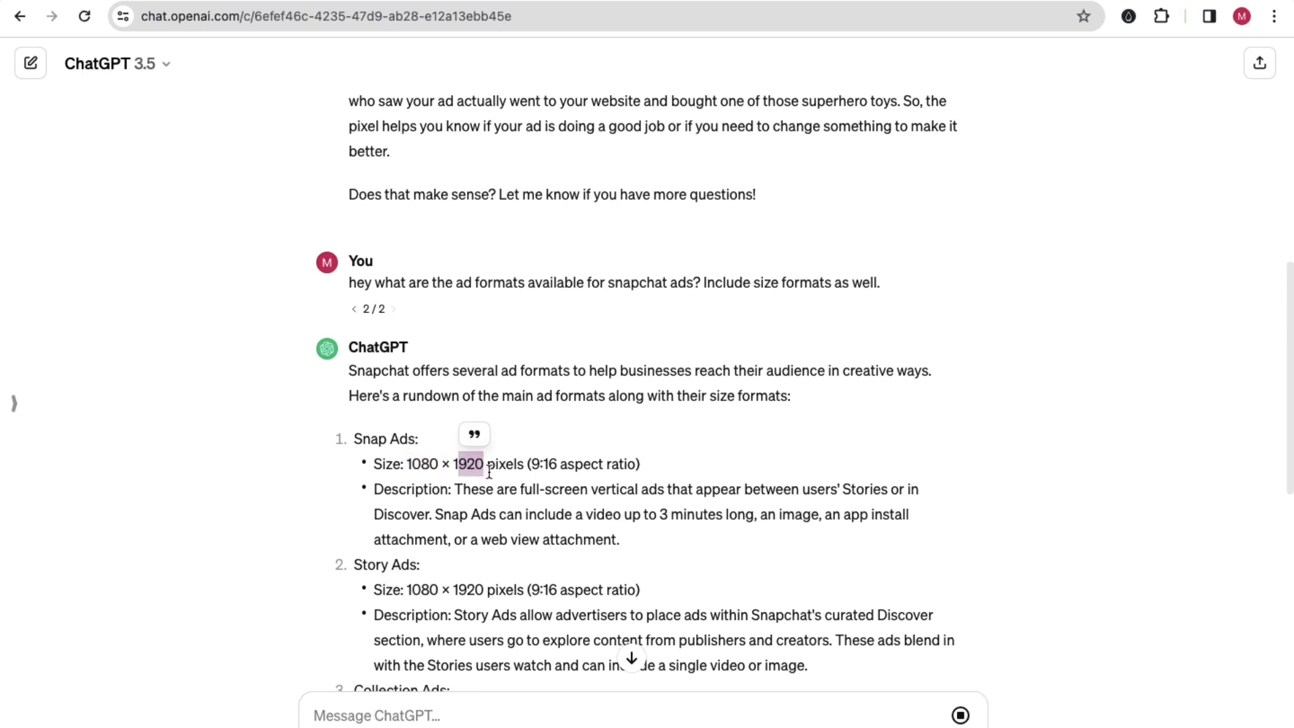
pyautogui.click(535, 471)
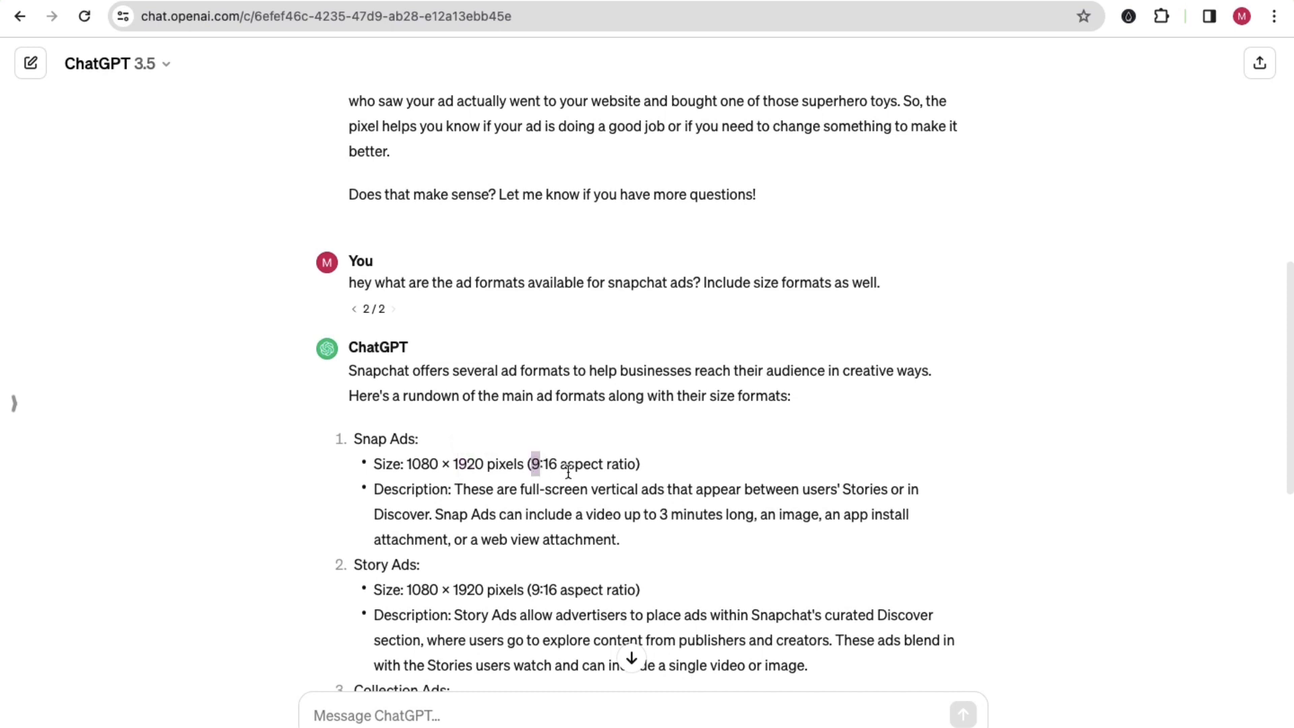
pyautogui.moveTo(557, 465); pyautogui.dragTo(527, 465)
pyautogui.scroll(-3, 571, 510)
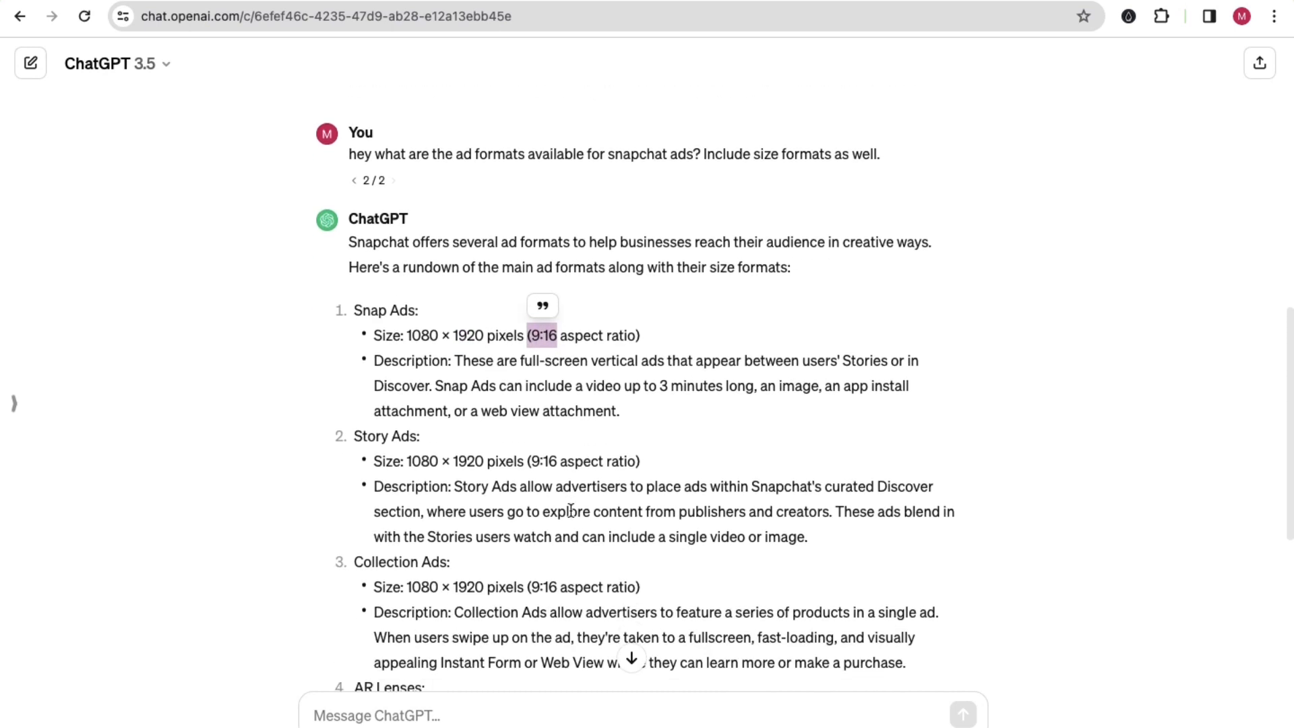
pyautogui.click(542, 475)
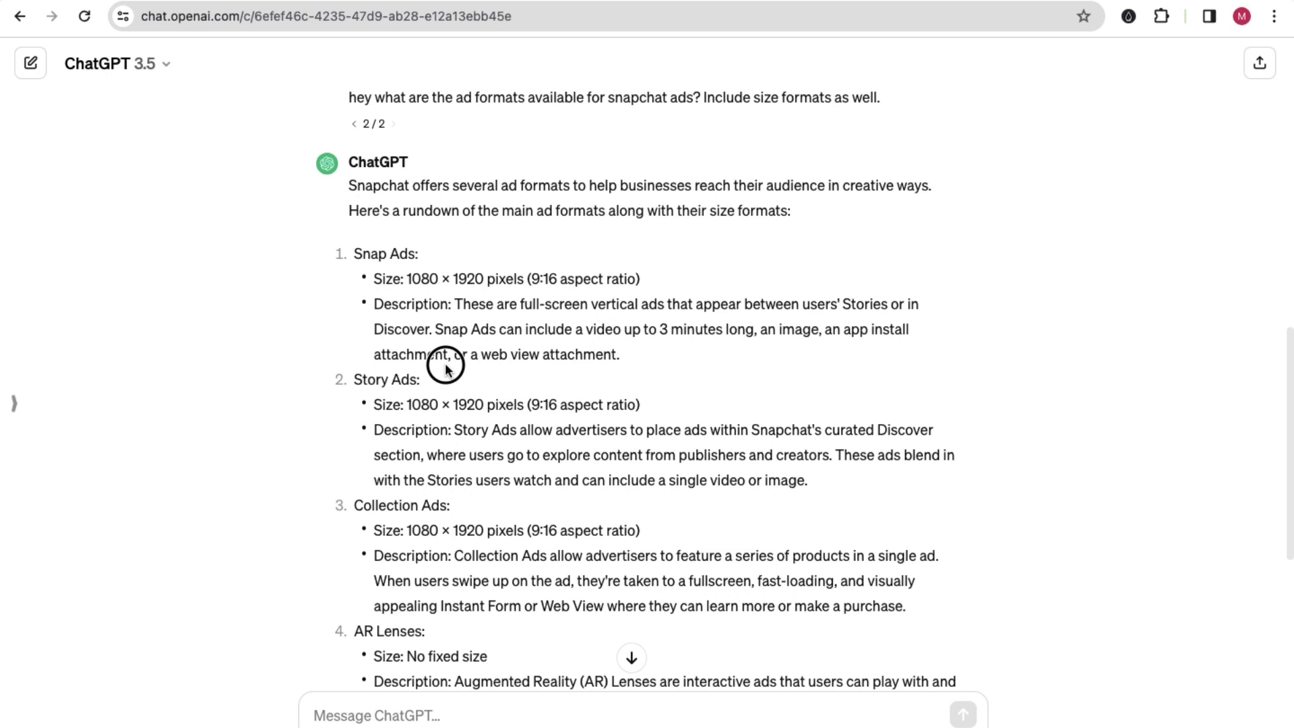
pyautogui.moveTo(448, 356); pyautogui.dragTo(619, 356)
pyautogui.moveTo(453, 513); pyautogui.dragTo(411, 507)
pyautogui.scroll(-3, 497, 529)
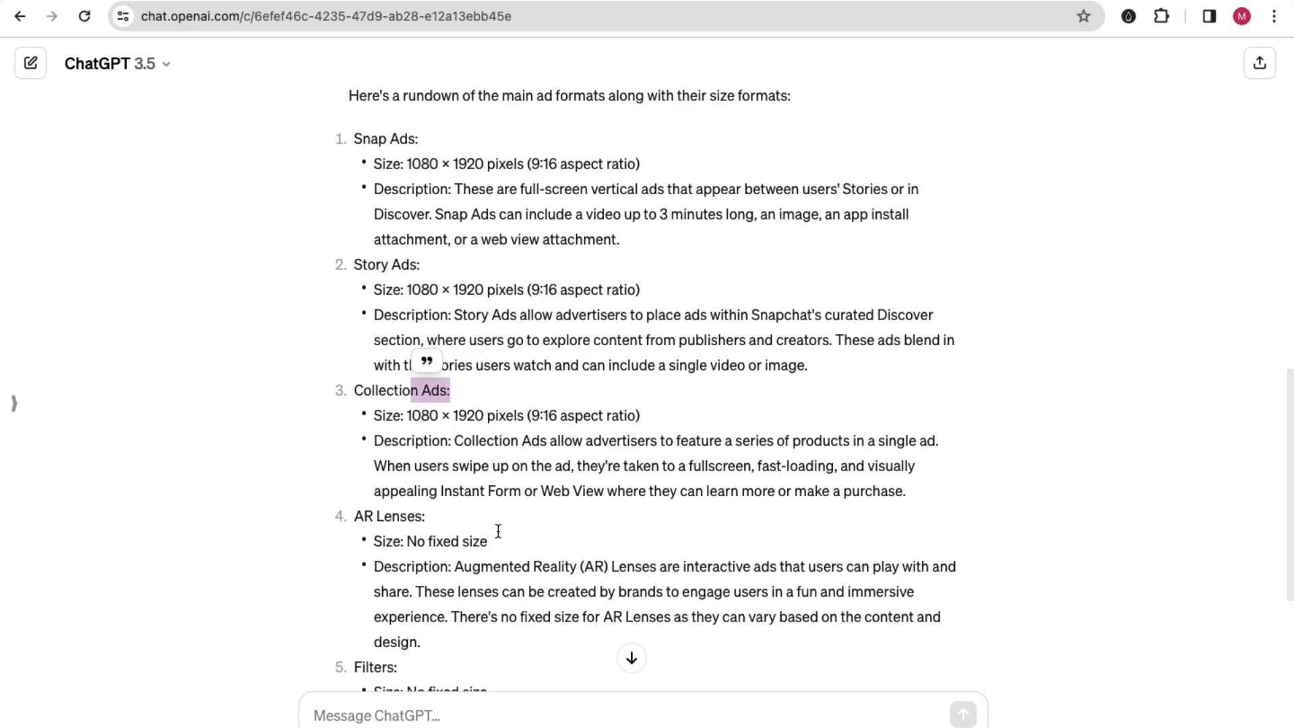
pyautogui.scroll(-3, 562, 400)
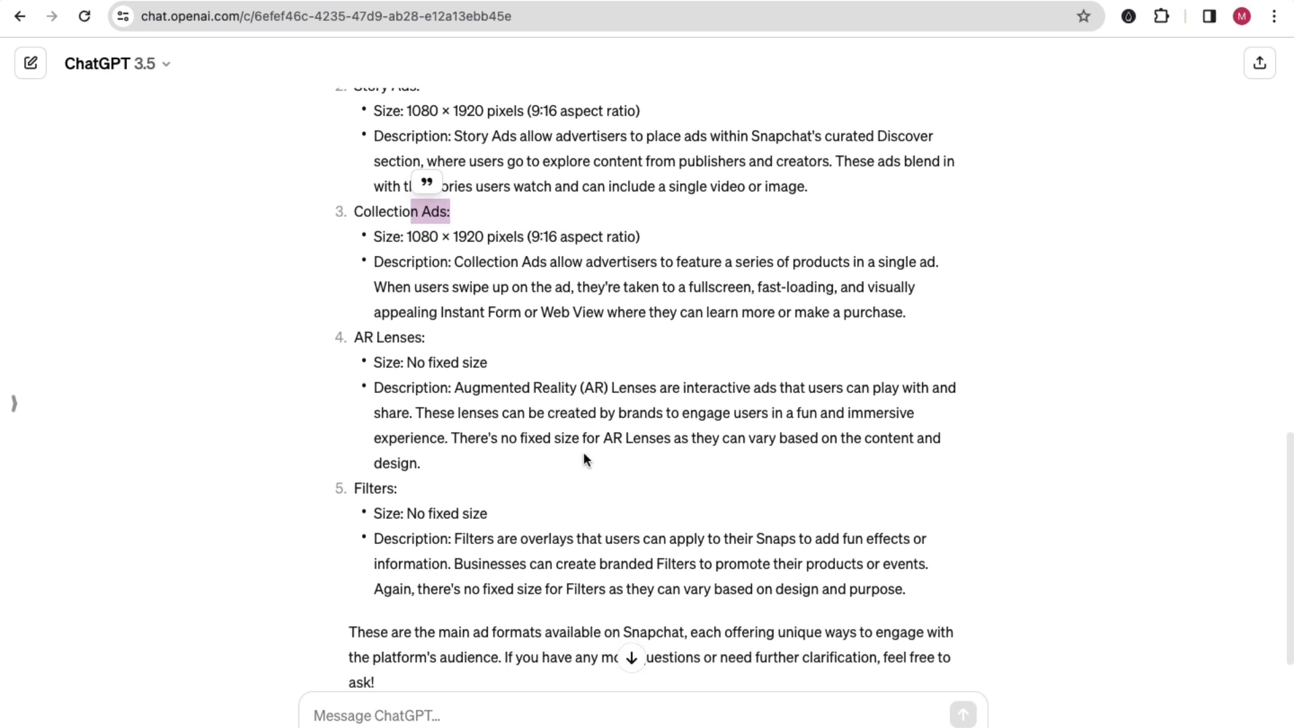
pyautogui.scroll(3, 584, 456)
pyautogui.moveTo(421, 647); pyautogui.dragTo(358, 520)
pyautogui.scroll(2, 406, 516)
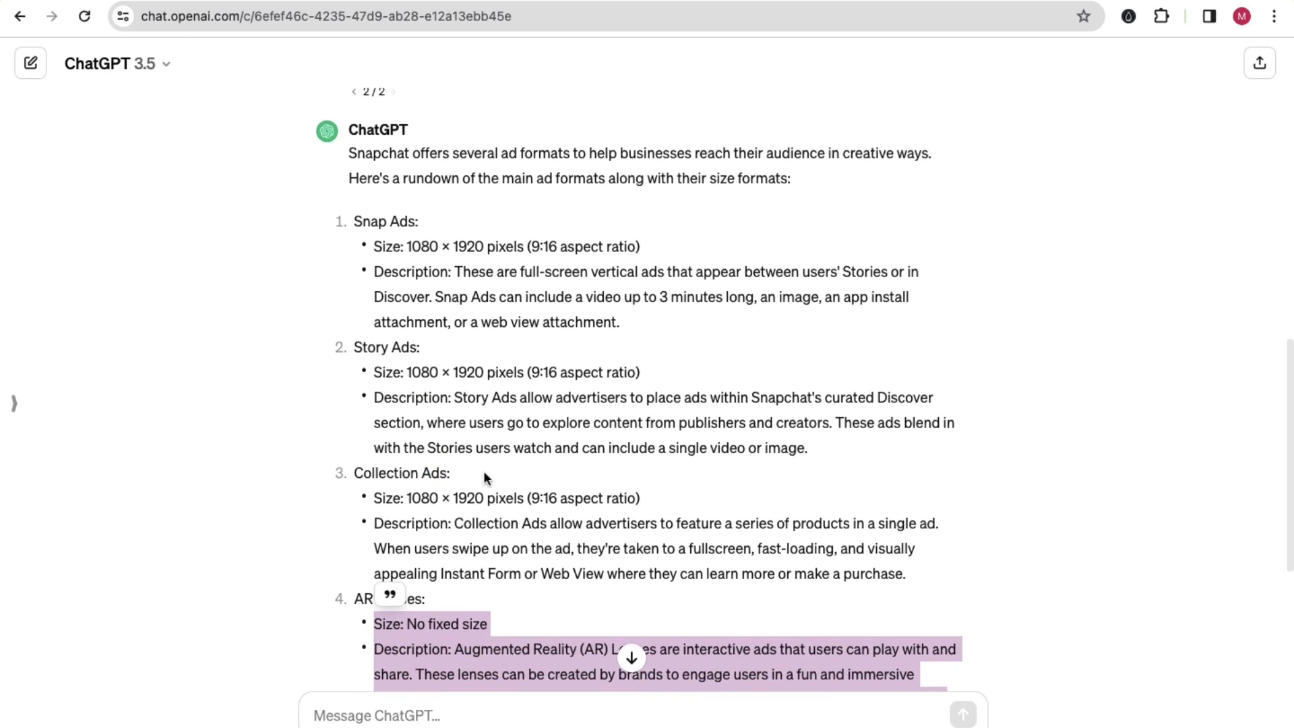
pyautogui.click(483, 473)
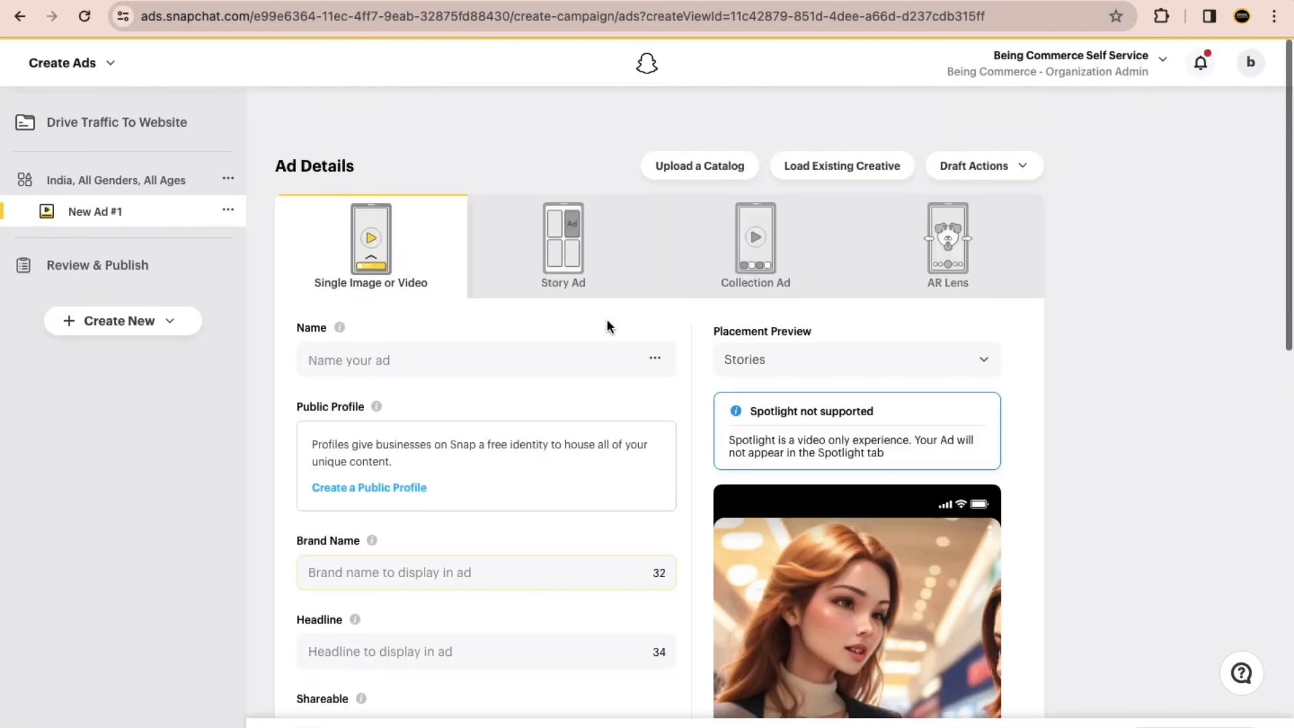
# Step: Back in Ads Manager, view the Story Ad and Collection Ad forms, accepting the loss of form data, and return to Single Image or Video
pyautogui.scroll(-1, 606, 323)
pyautogui.click(570, 226)
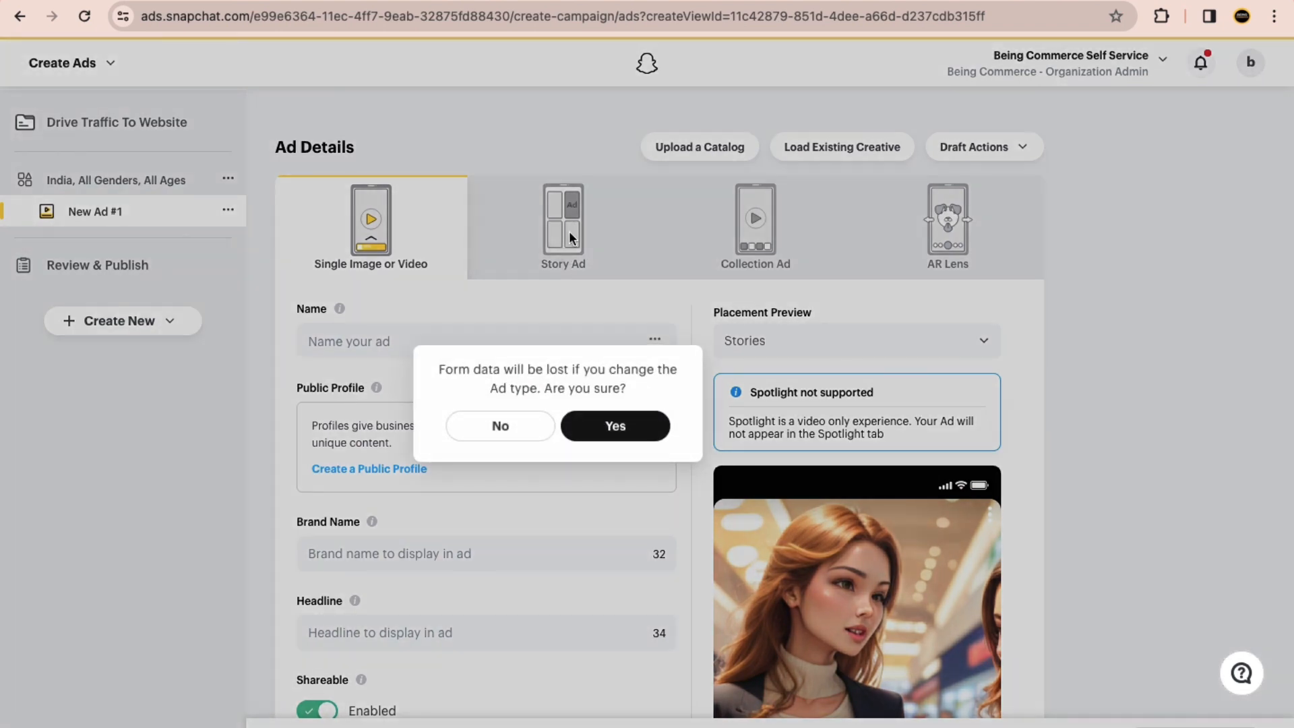
pyautogui.click(609, 425)
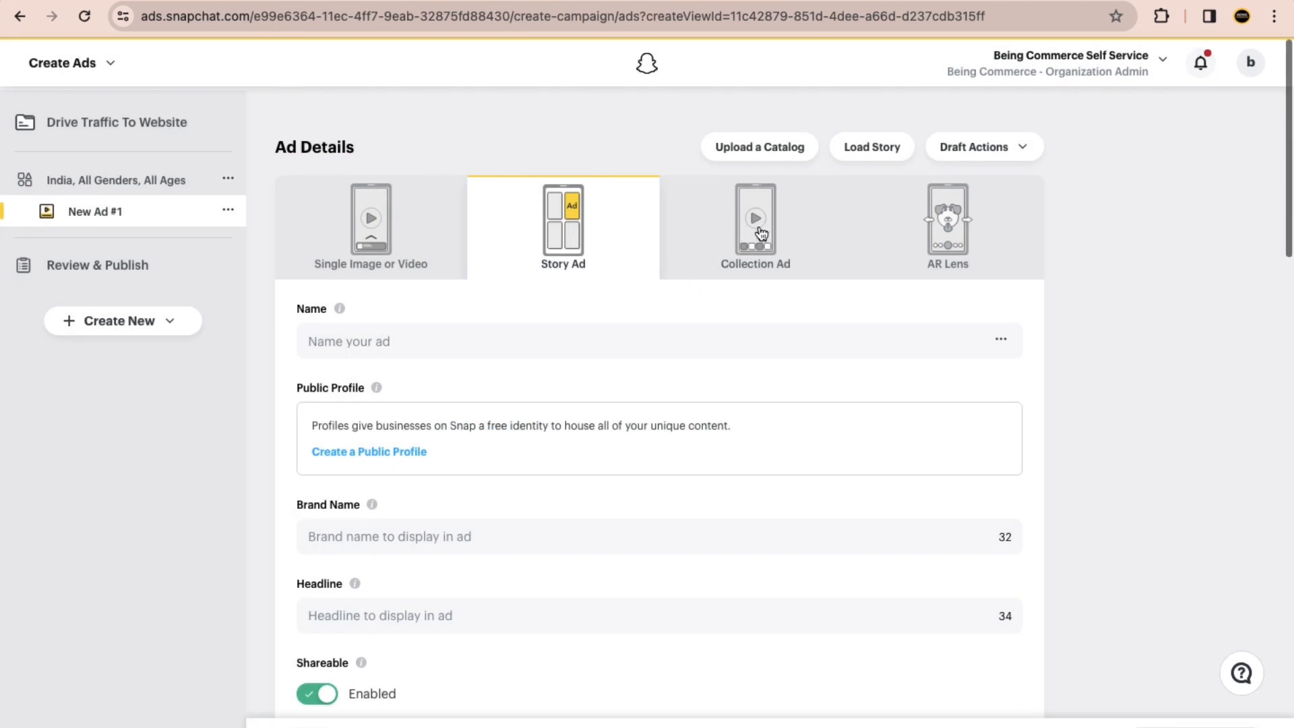
pyautogui.click(743, 257)
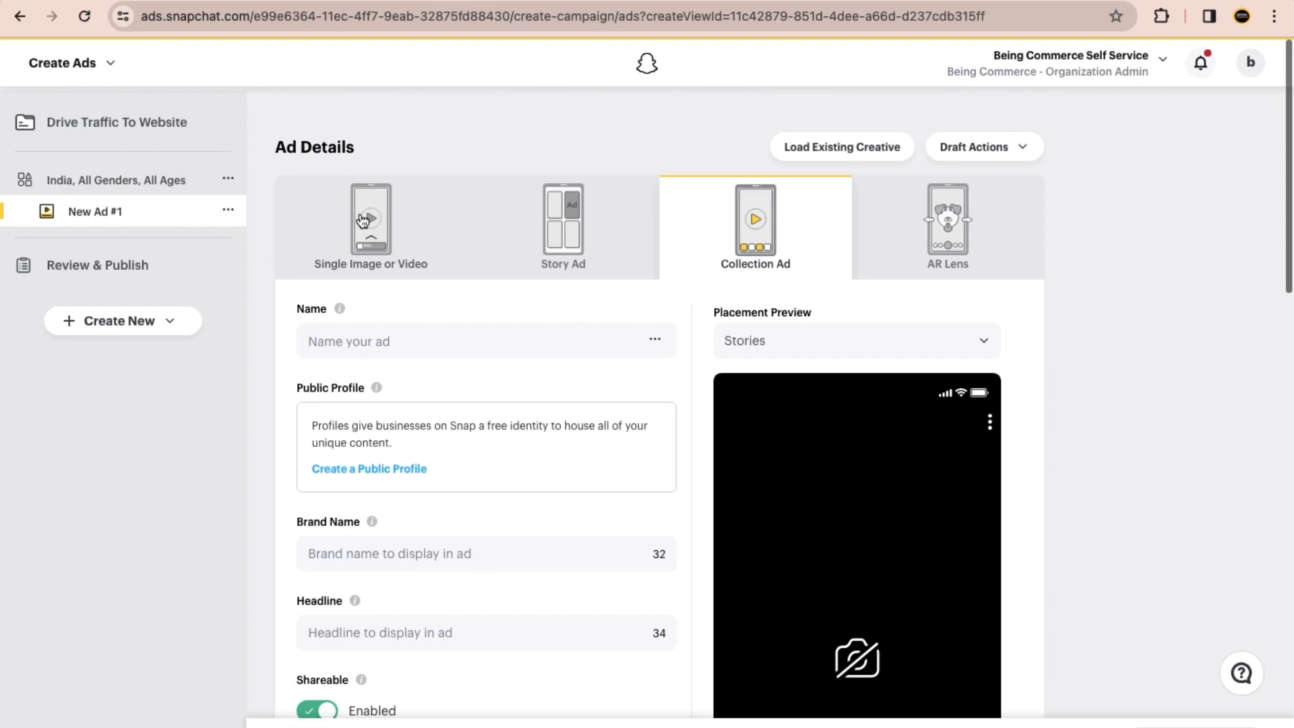
pyautogui.click(378, 214)
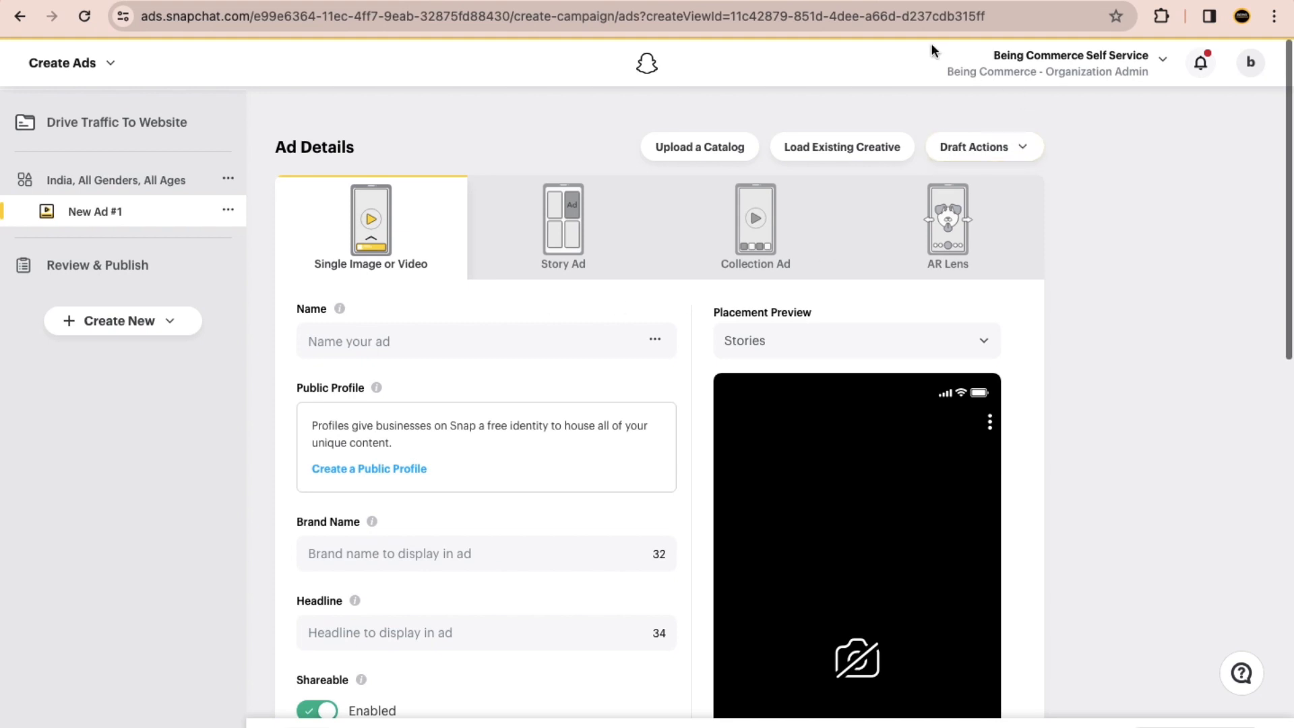
# Step: In a new browser tab, search Google for "snapchat ads" and show the image results
pyautogui.hotkey('ctrl', 'Right')
pyautogui.press('super+t')
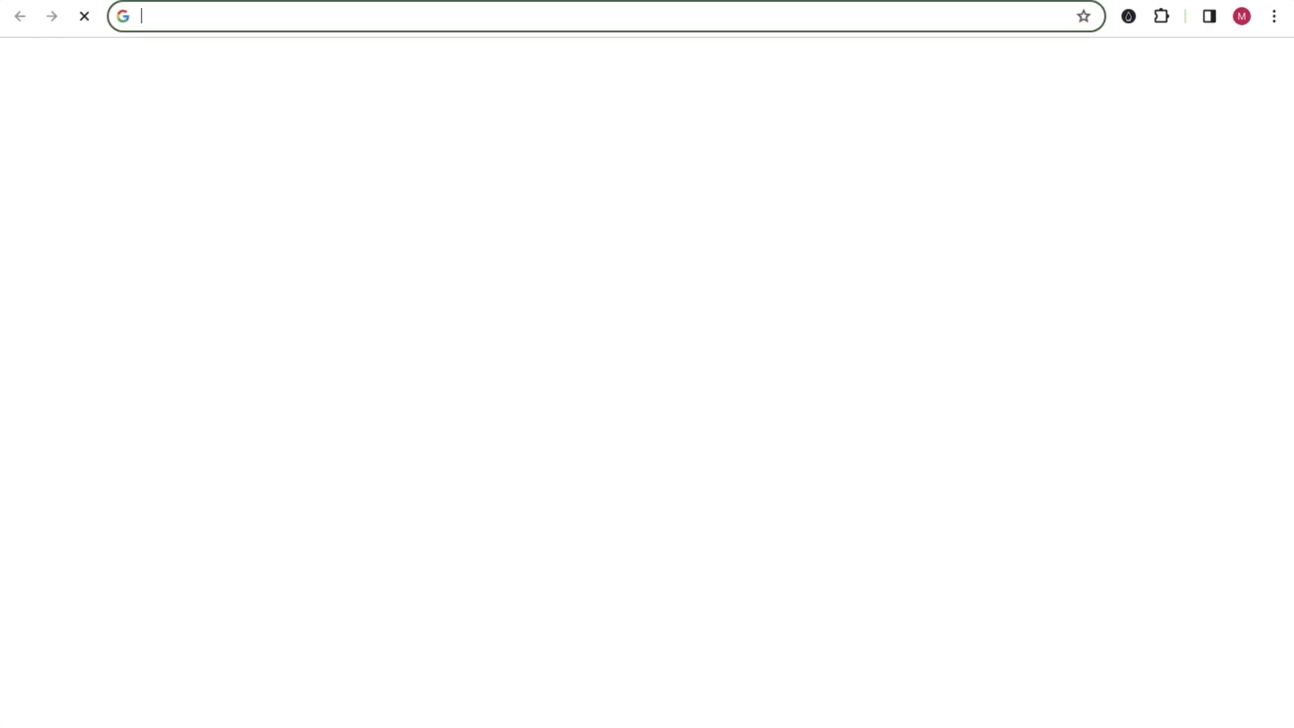
pyautogui.write('snapcha')
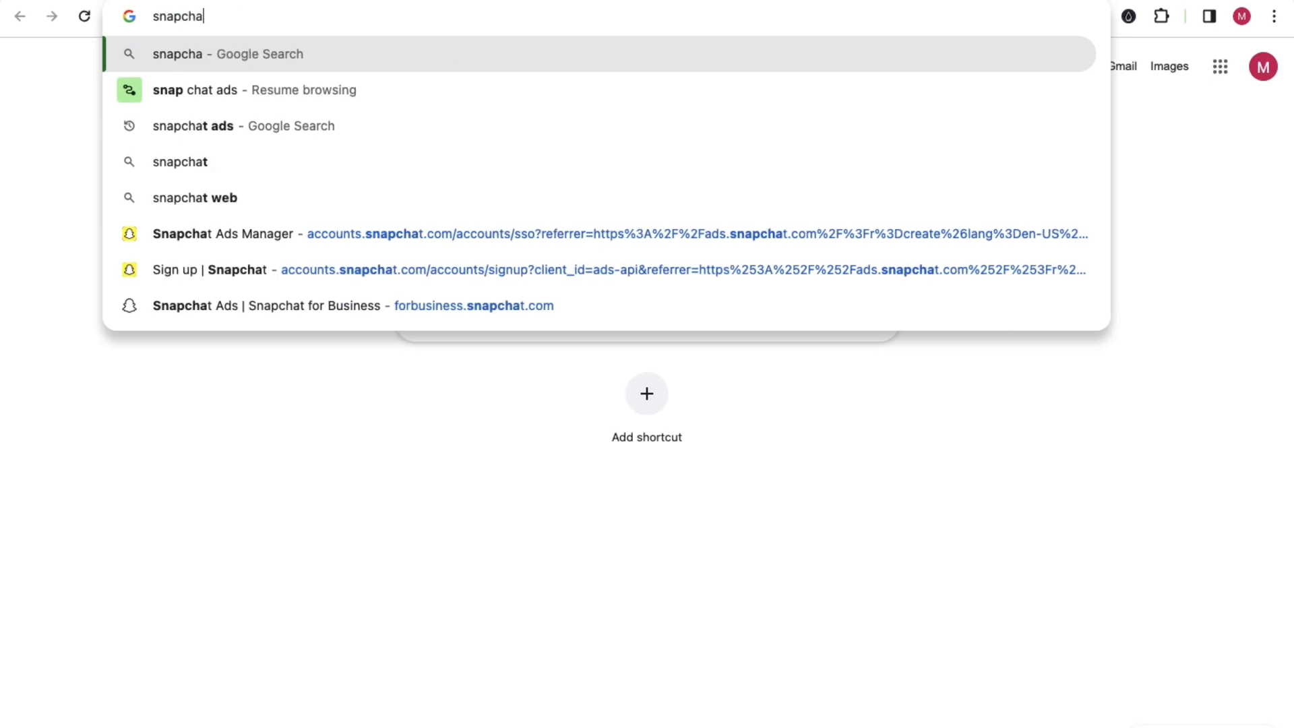
pyautogui.write('t ads')
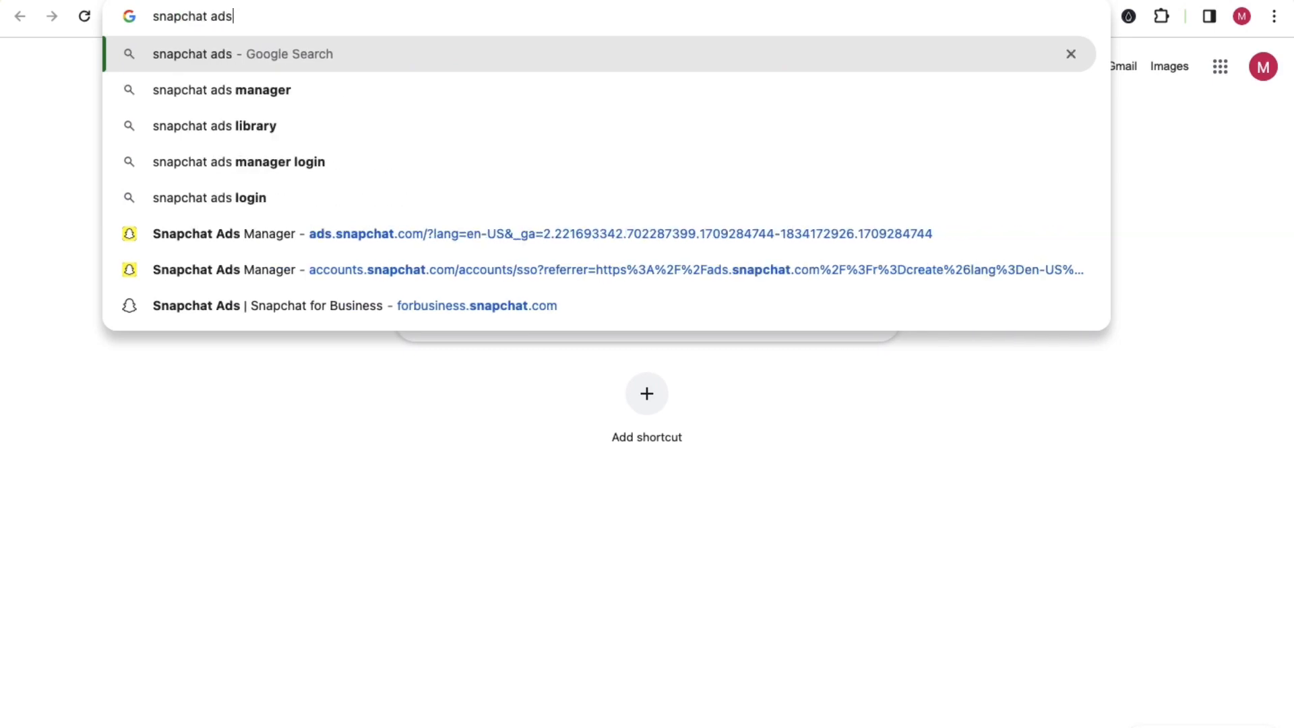
pyautogui.press('Return')
pyautogui.click(189, 137)
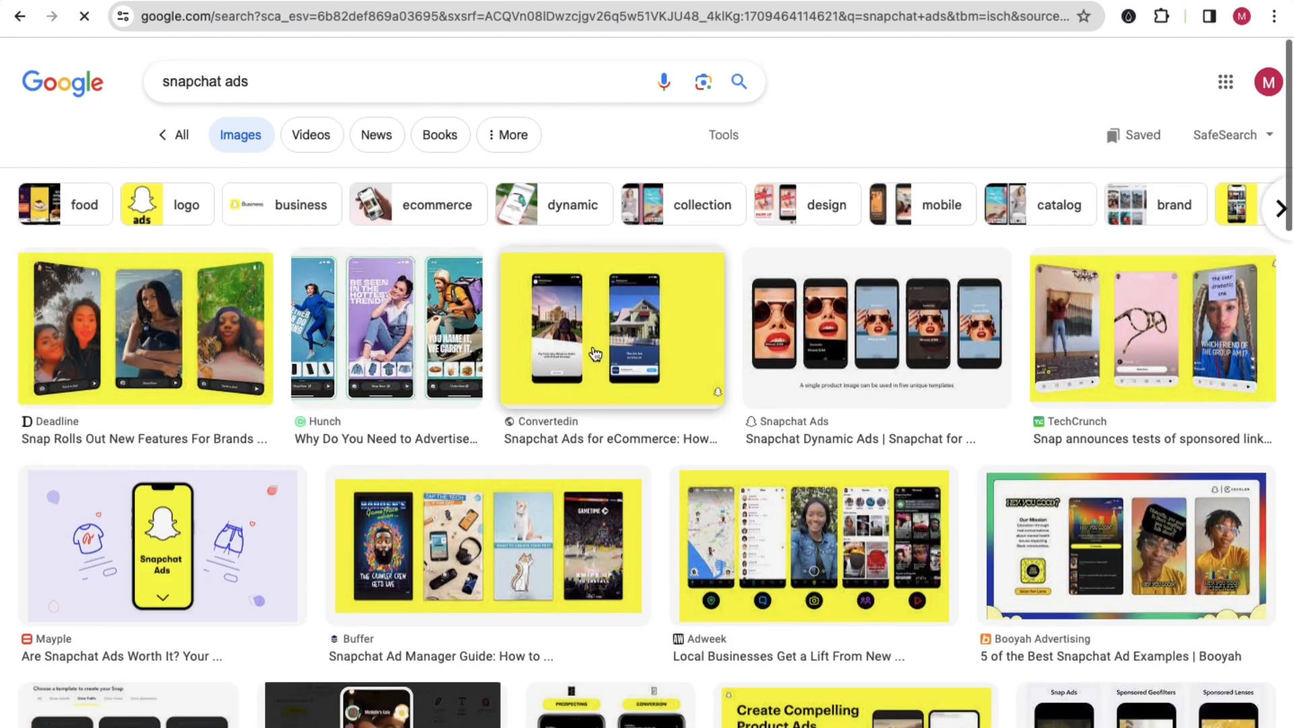
# Step: Open the TechCrunch image result showing three Spotlight screens and examine its sample ads
pyautogui.click(1133, 319)
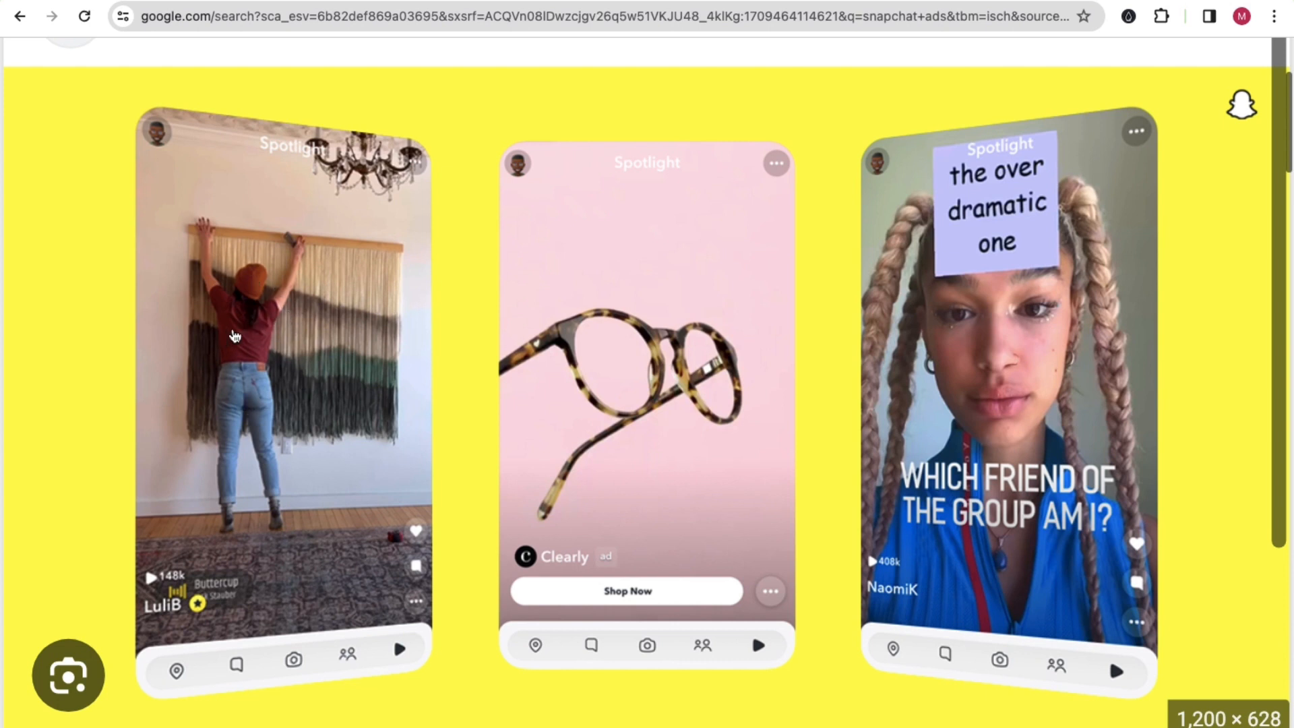
pyautogui.scroll(-2, 313, 444)
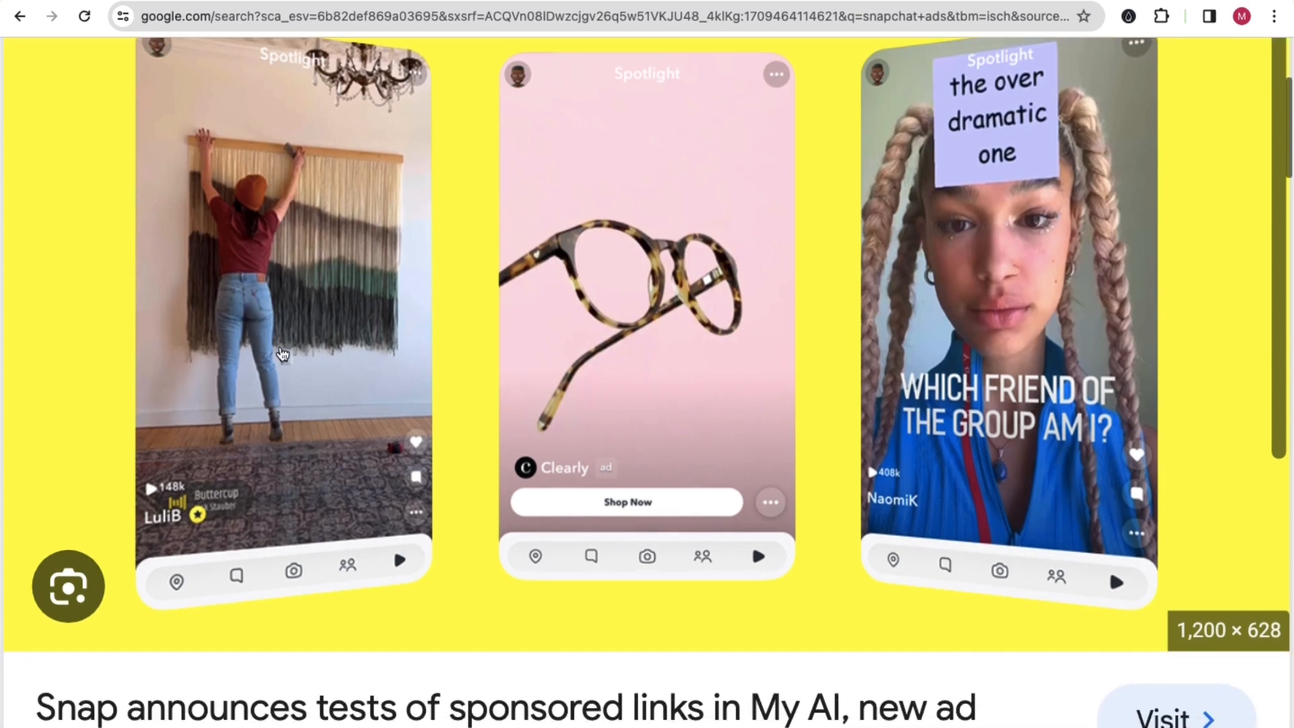
pyautogui.scroll(1, 287, 412)
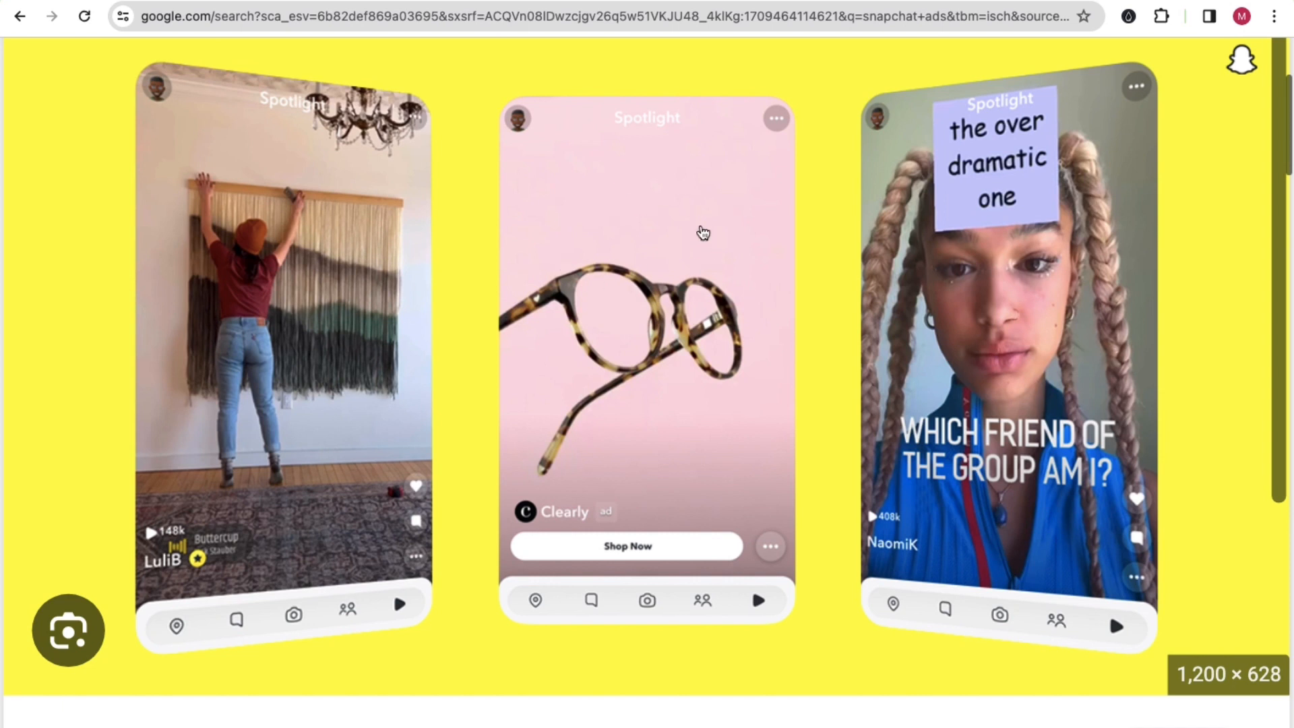
# Step: Back in ChatGPT, examine the format names and pixel sizes listed for Snap Ads and Story Ads
pyautogui.scroll(-1, 693, 288)
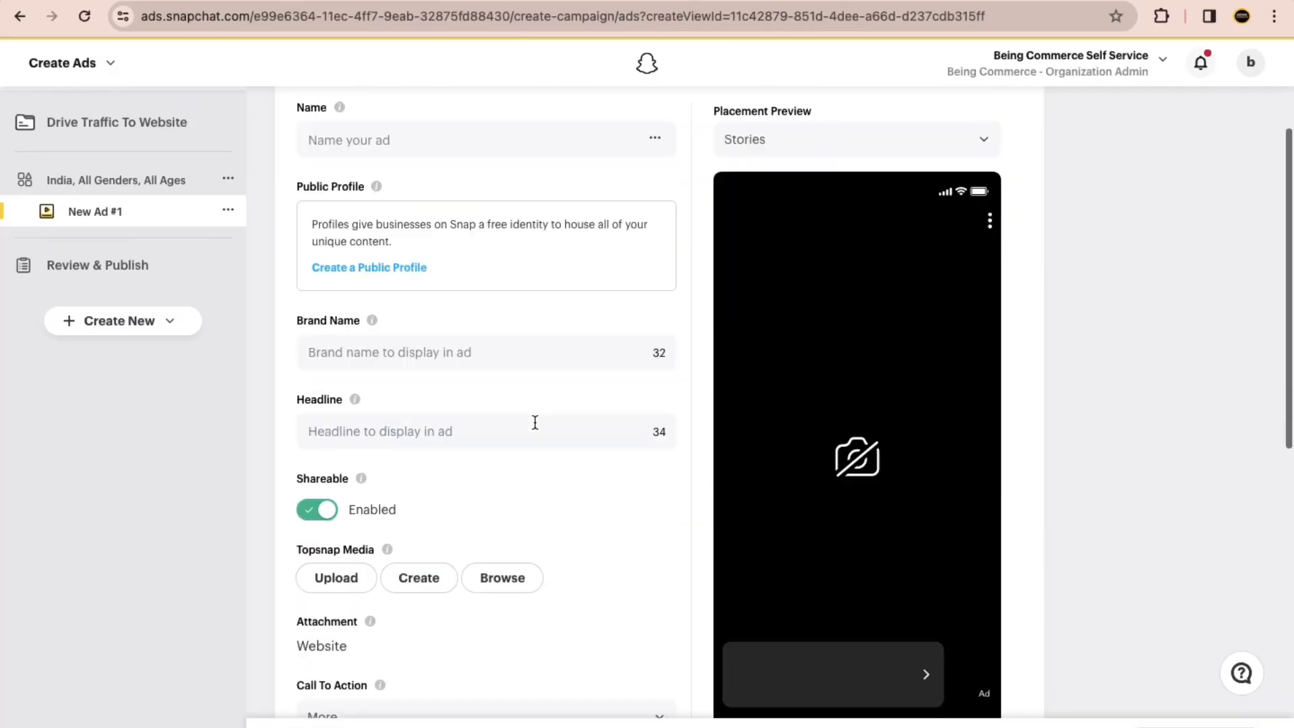
pyautogui.scroll(-1, 534, 421)
pyautogui.click(593, 294)
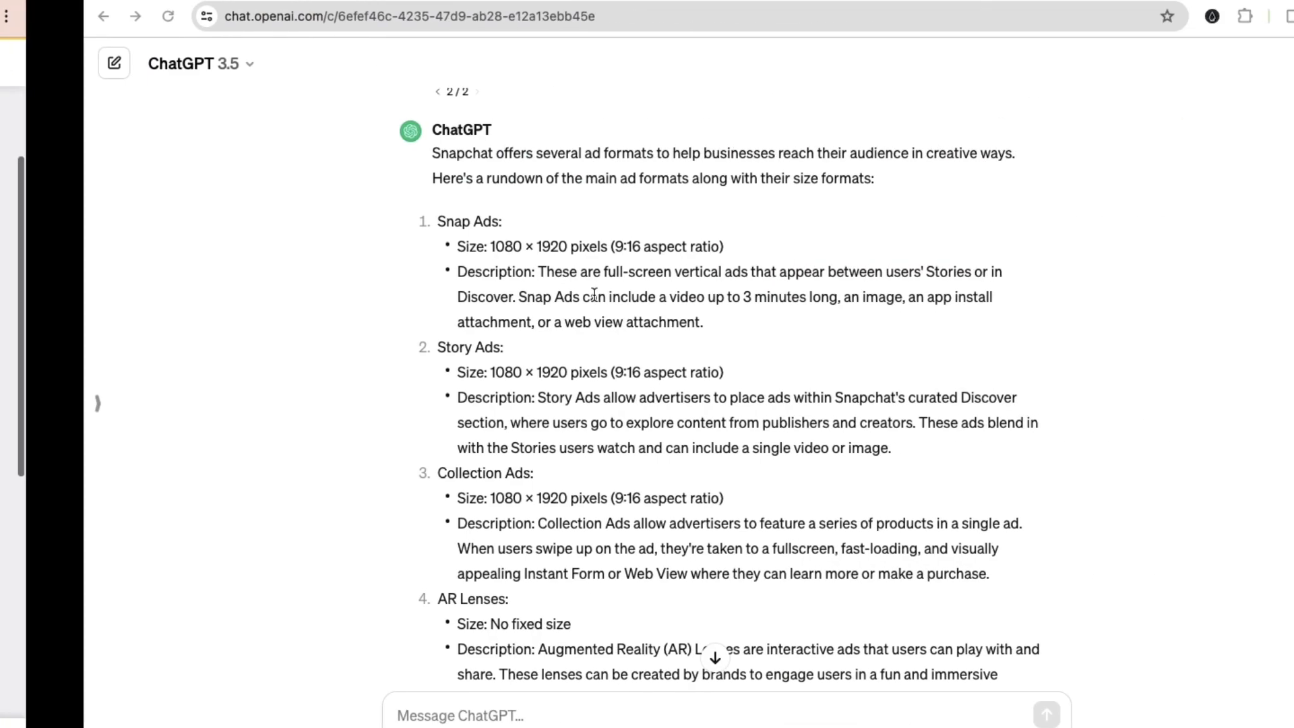
pyautogui.scroll(-4, 420, 202)
pyautogui.scroll(3, 419, 192)
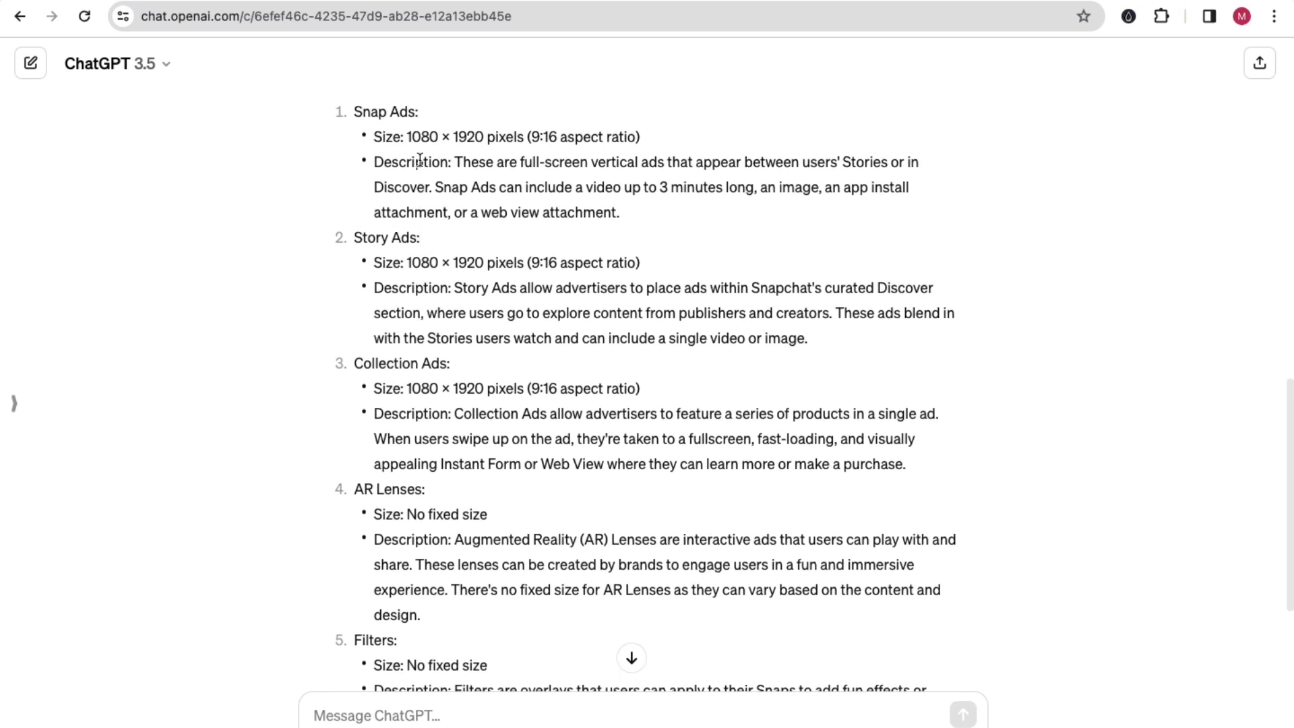
pyautogui.tripleClick(418, 111)
pyautogui.tripleClick(432, 238)
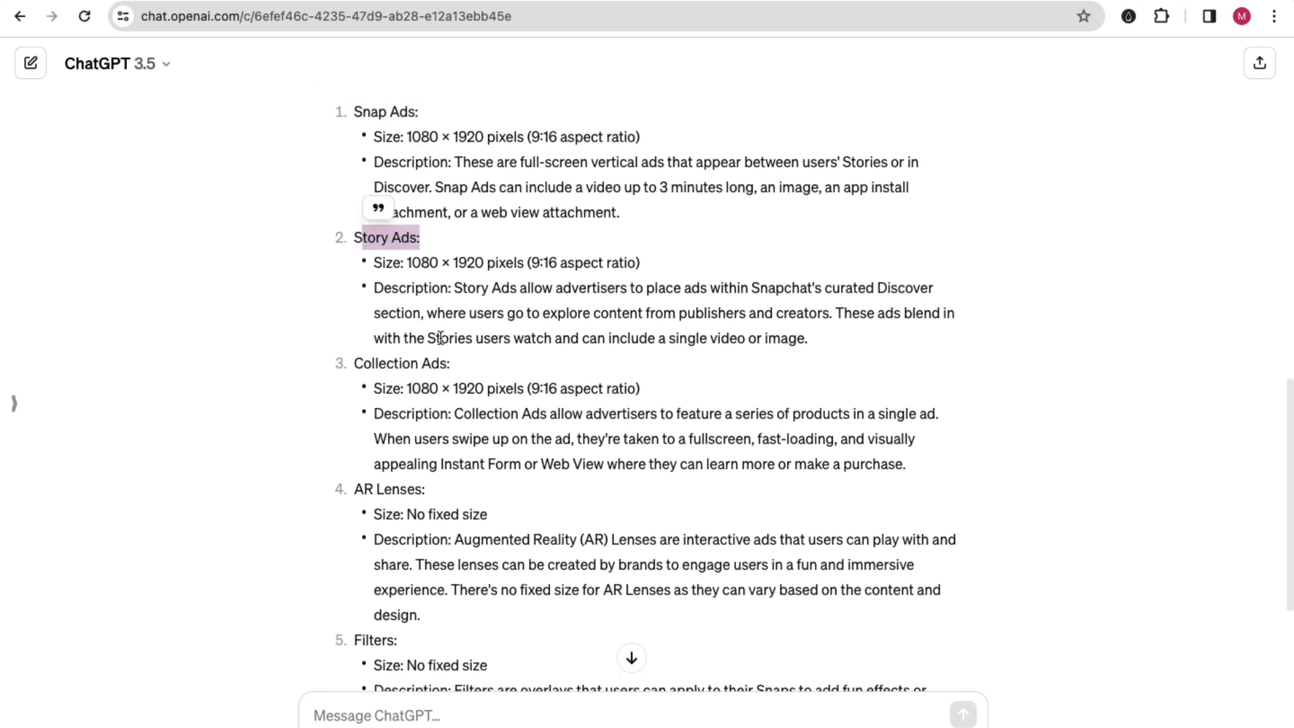
pyautogui.doubleClick(417, 136)
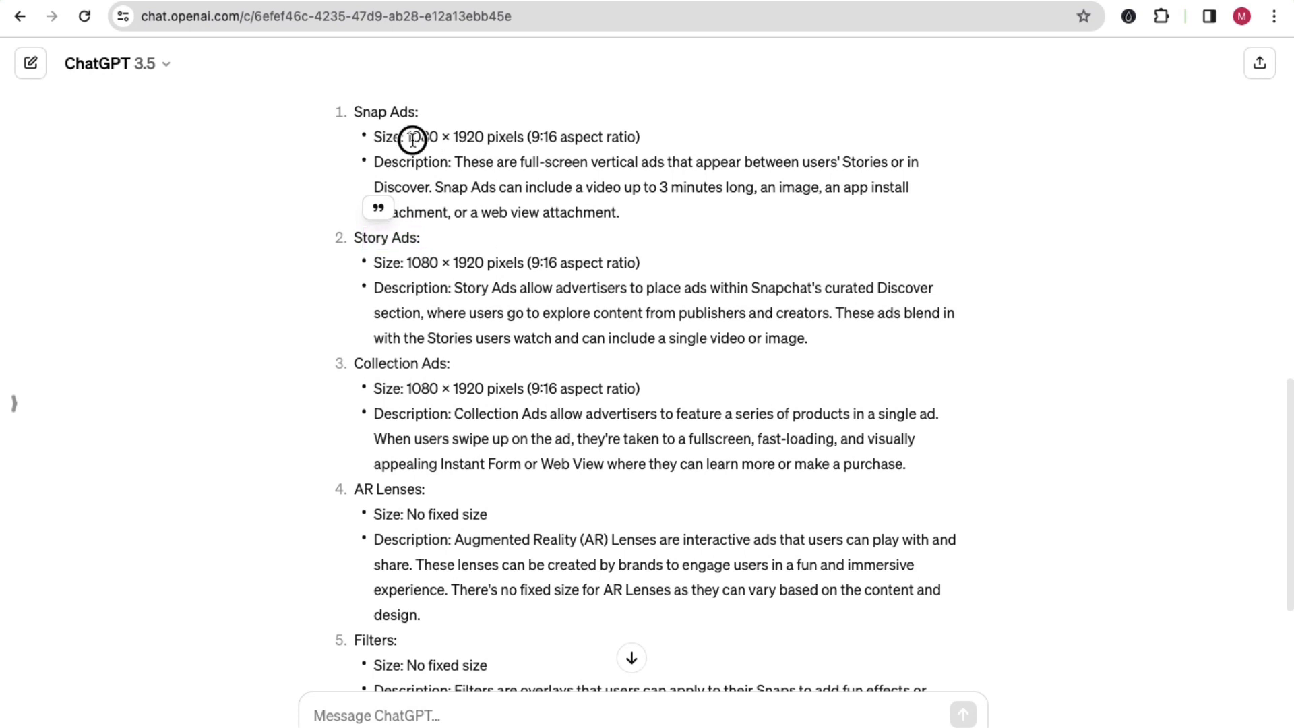
pyautogui.doubleClick(465, 137)
pyautogui.doubleClick(422, 137)
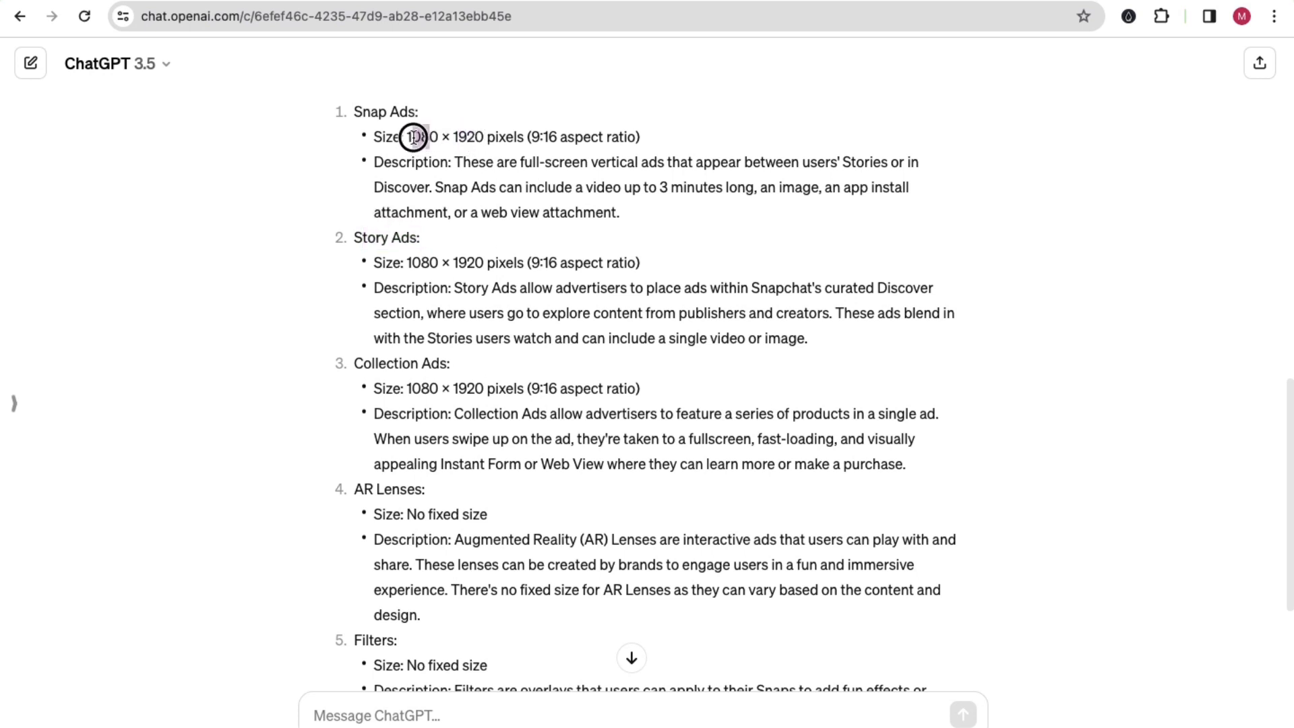
pyautogui.doubleClick(468, 137)
pyautogui.click(477, 194)
# Step: In a new browser tab, search Google for "canva" and open the Canva website
pyautogui.press('super+t')
pyautogui.write('canva')
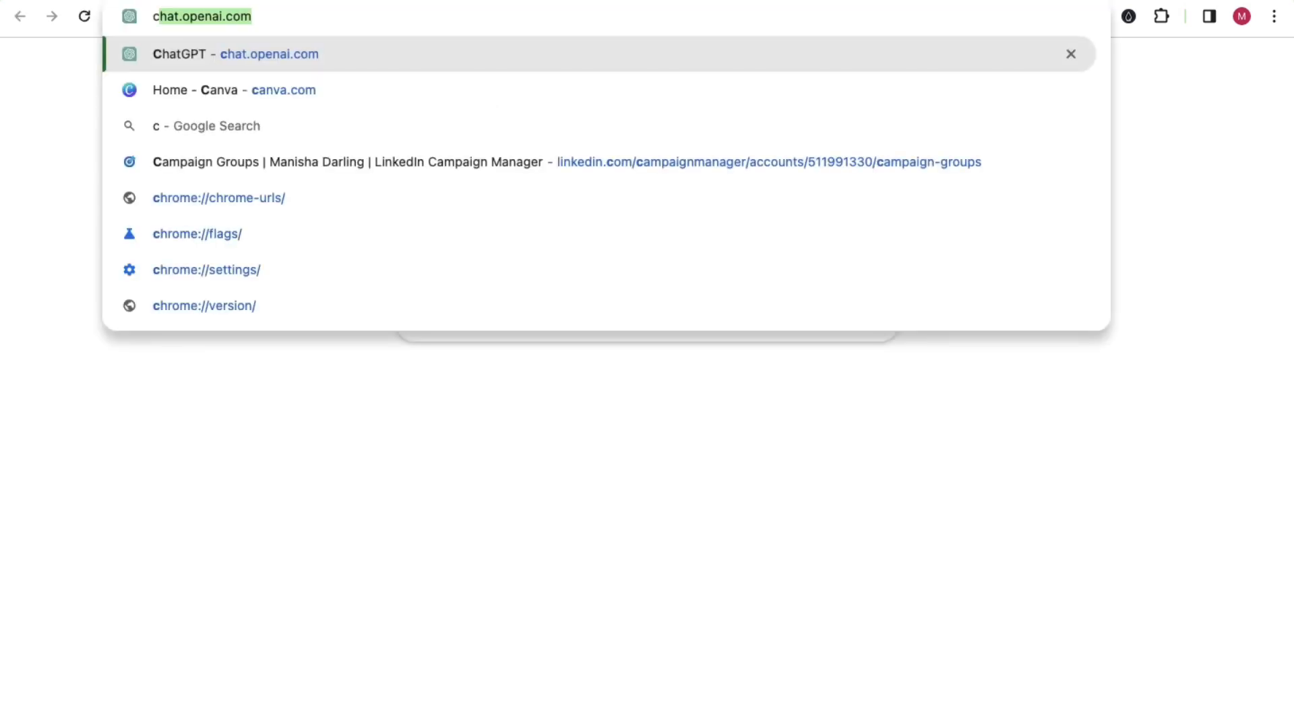
pyautogui.press('Delete')
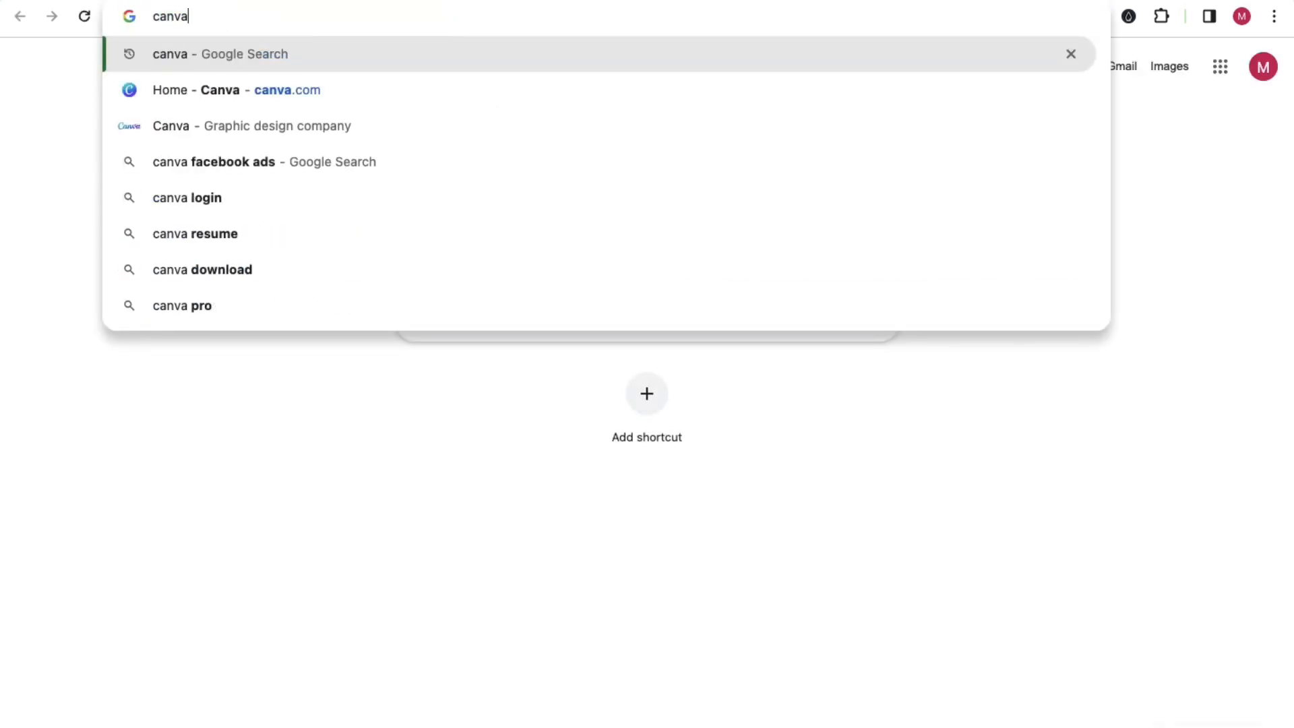
pyautogui.press('Return')
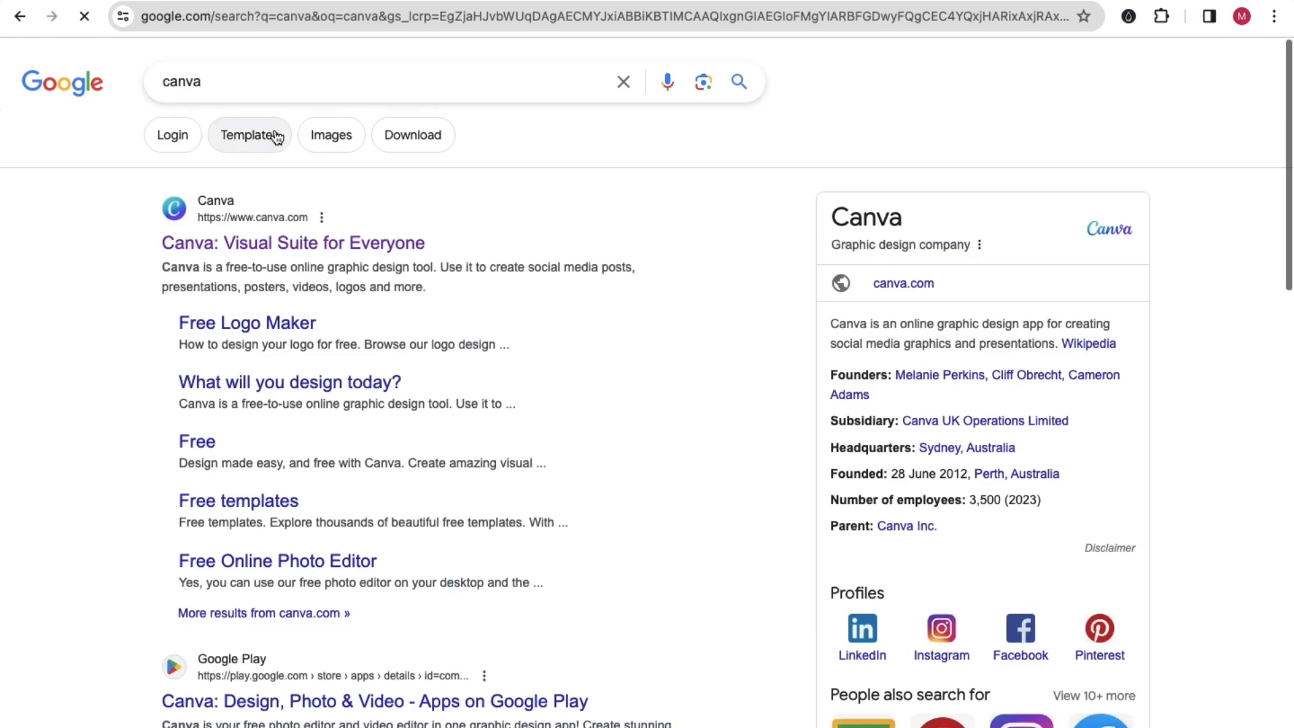
pyautogui.click(267, 244)
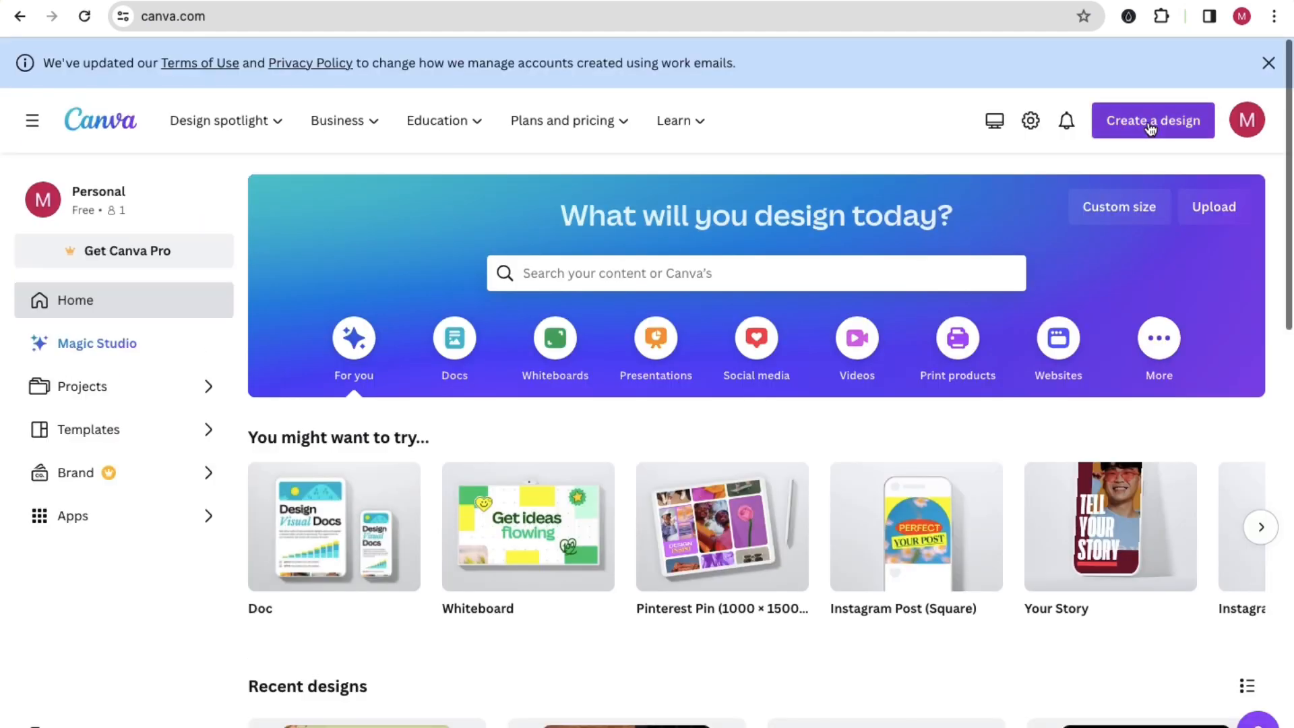
# Step: Create a custom-size design of 1080 × 1920 px, copying the Story Ads dimensions from the ChatGPT answer
pyautogui.click(1151, 126)
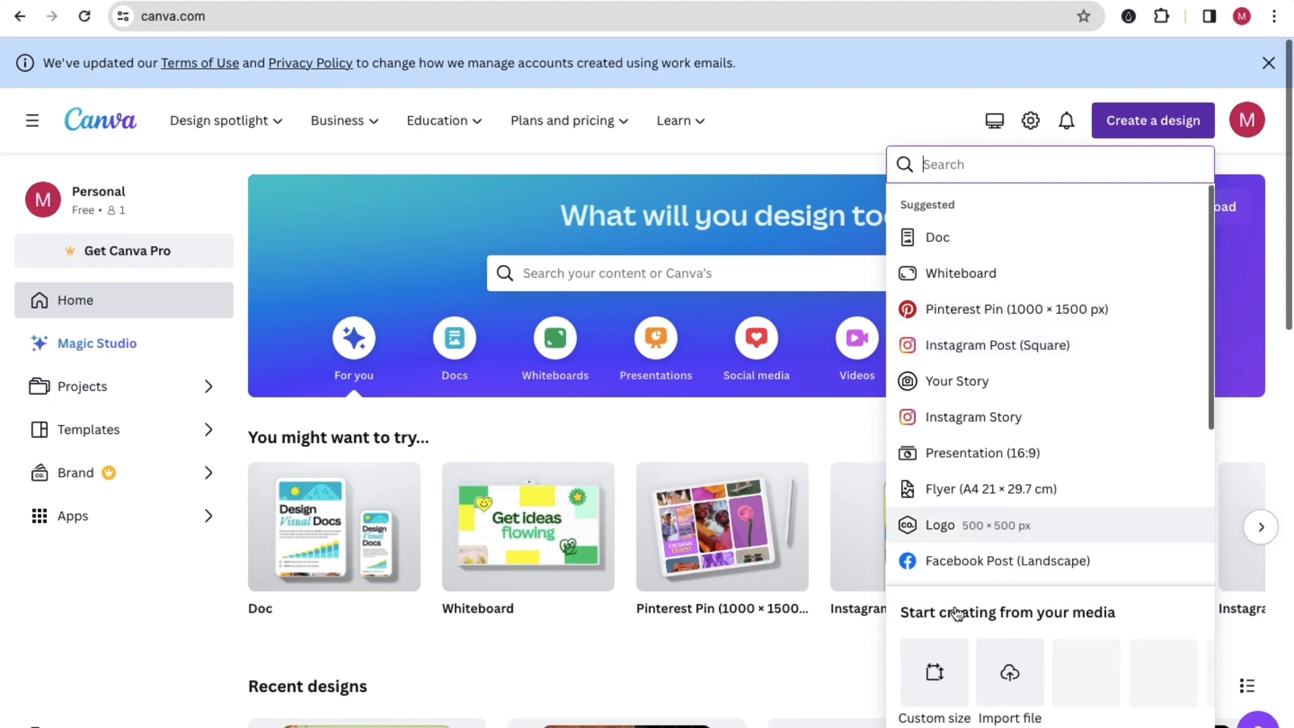
pyautogui.click(935, 672)
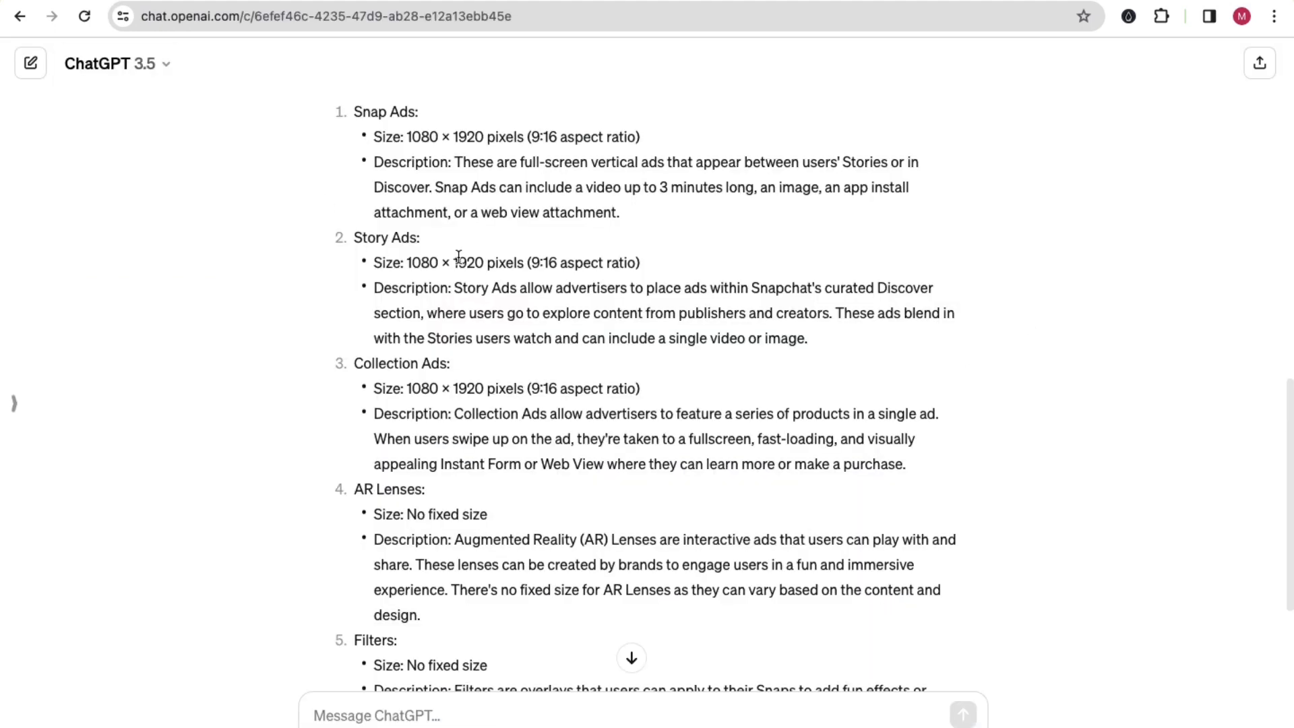
pyautogui.doubleClick(430, 262)
pyautogui.press('super+c')
pyautogui.click(320, 0)
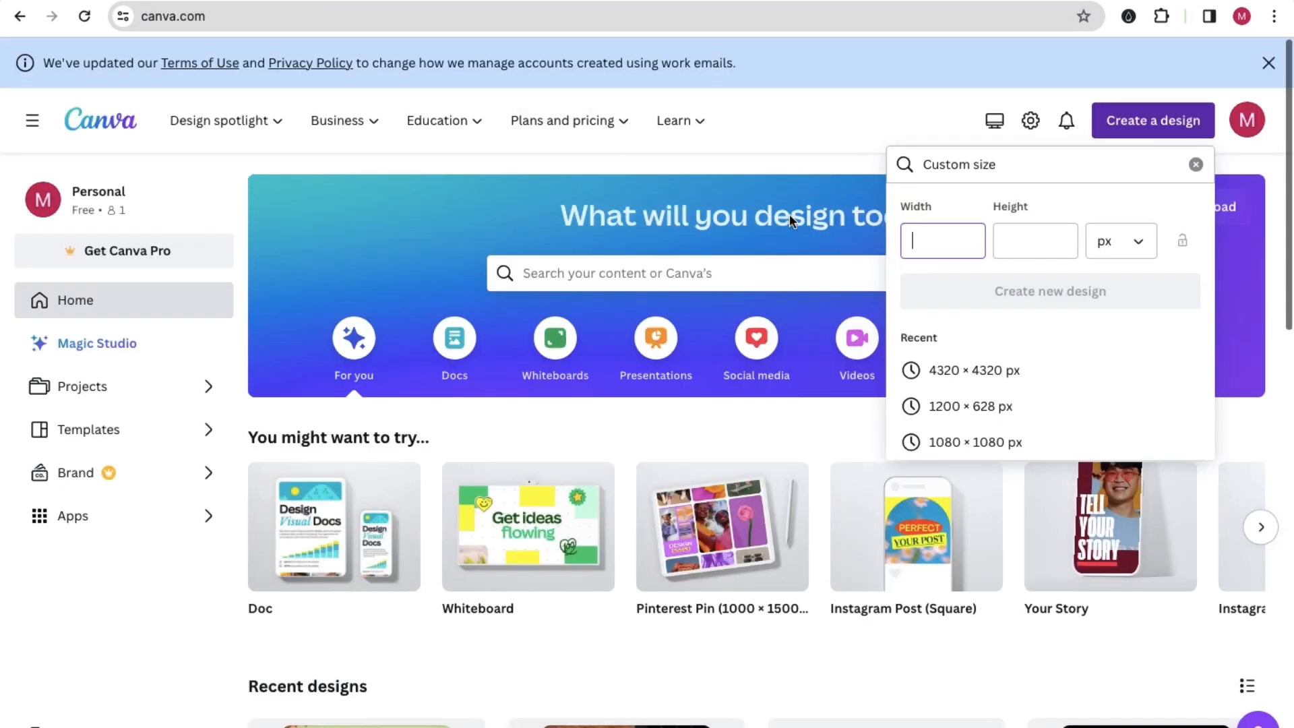
pyautogui.press('super+v')
pyautogui.click(140, 1)
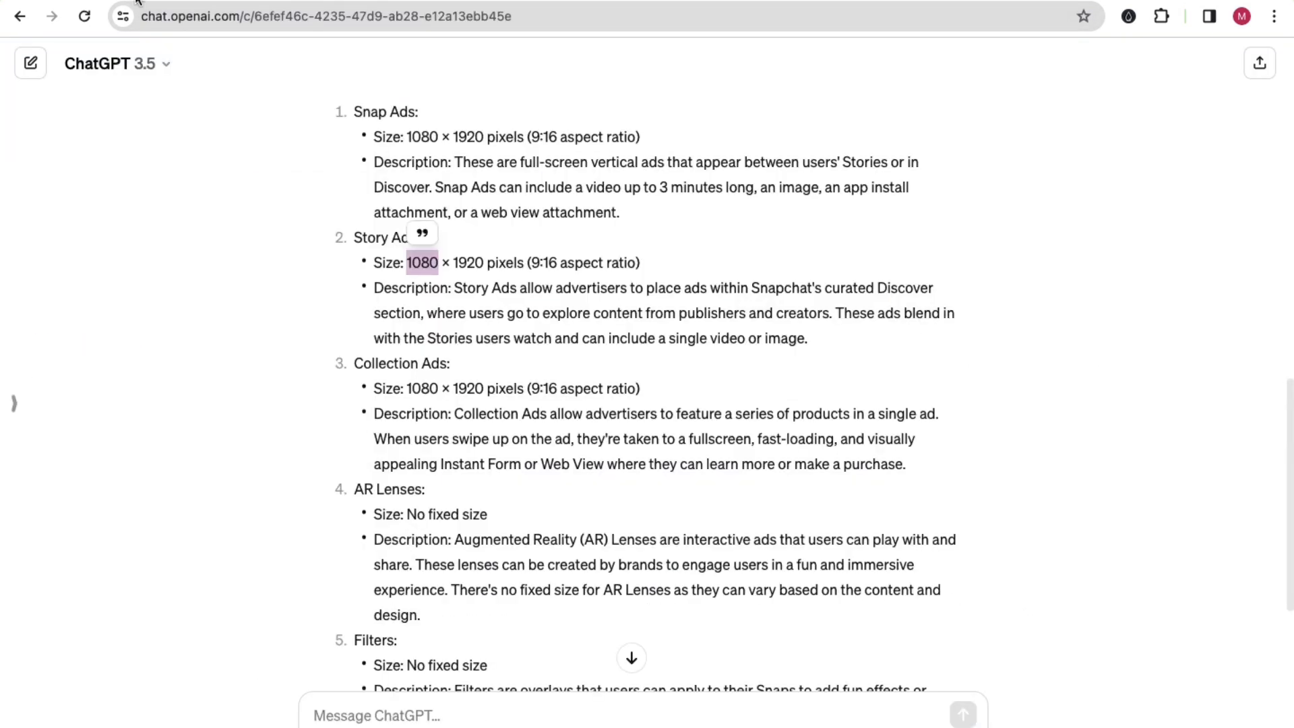
pyautogui.doubleClick(464, 255)
pyautogui.press('super+c')
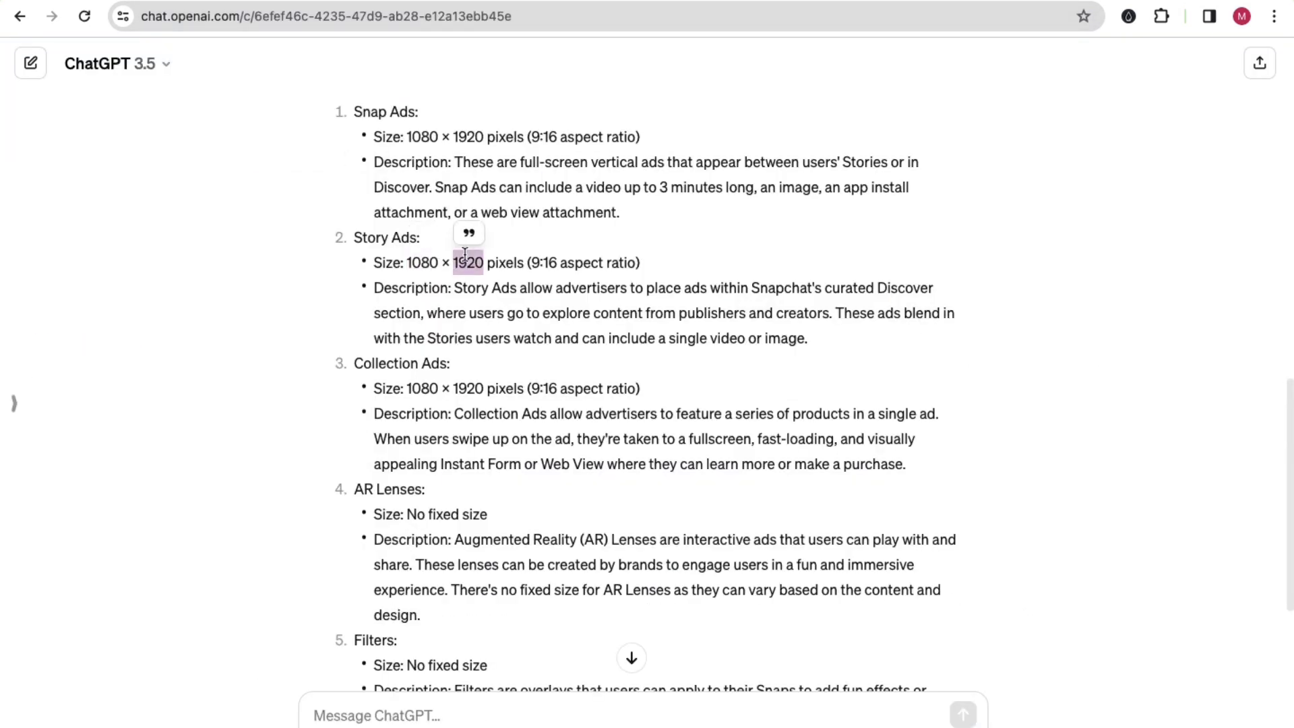
pyautogui.click(317, 1)
pyautogui.click(1008, 240)
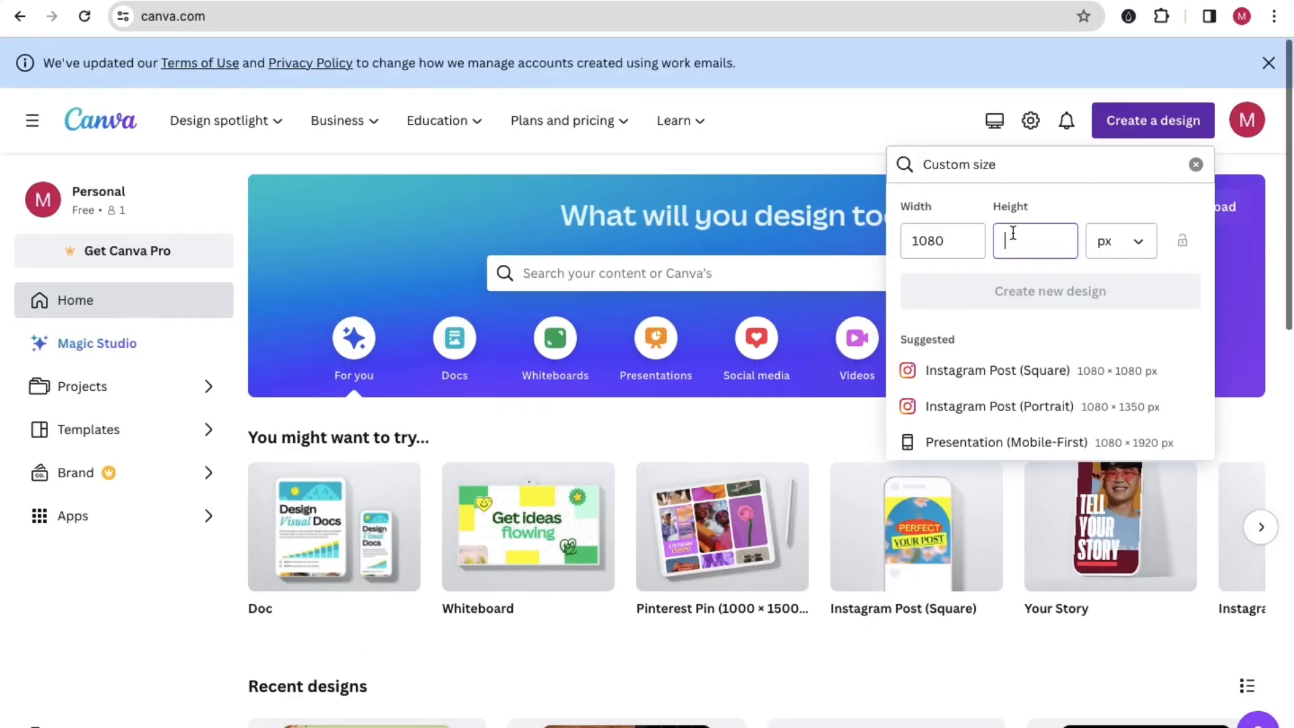
pyautogui.press('super+v')
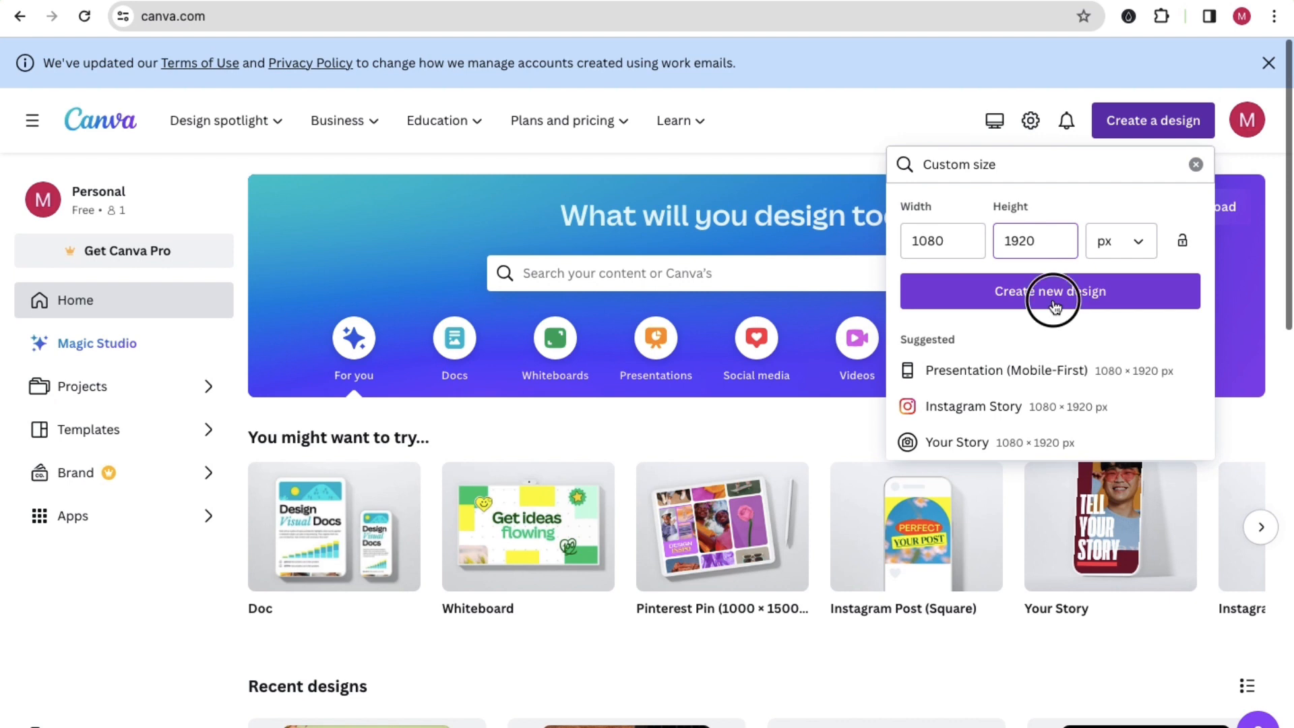
pyautogui.click(1054, 306)
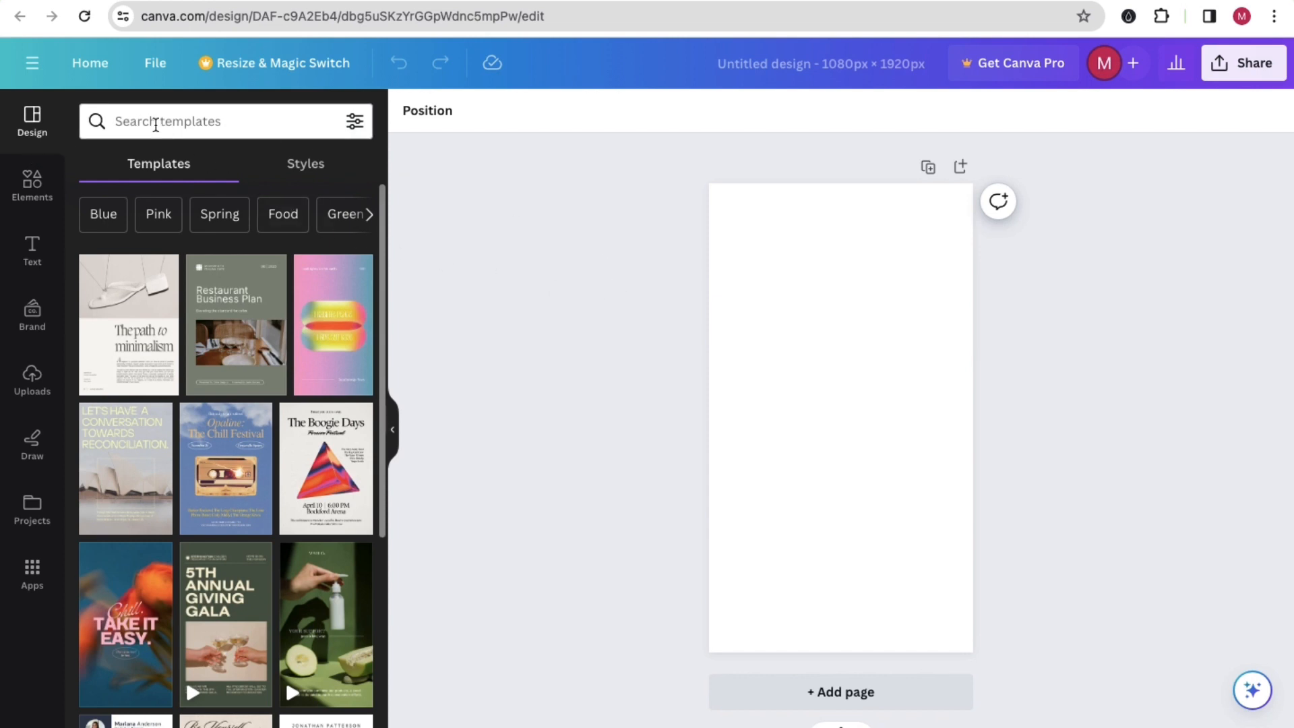
# Step: Search the templates for "service" and apply the green and yellow "Leave the Mess to Us" cleaning poster
pyautogui.click(155, 124)
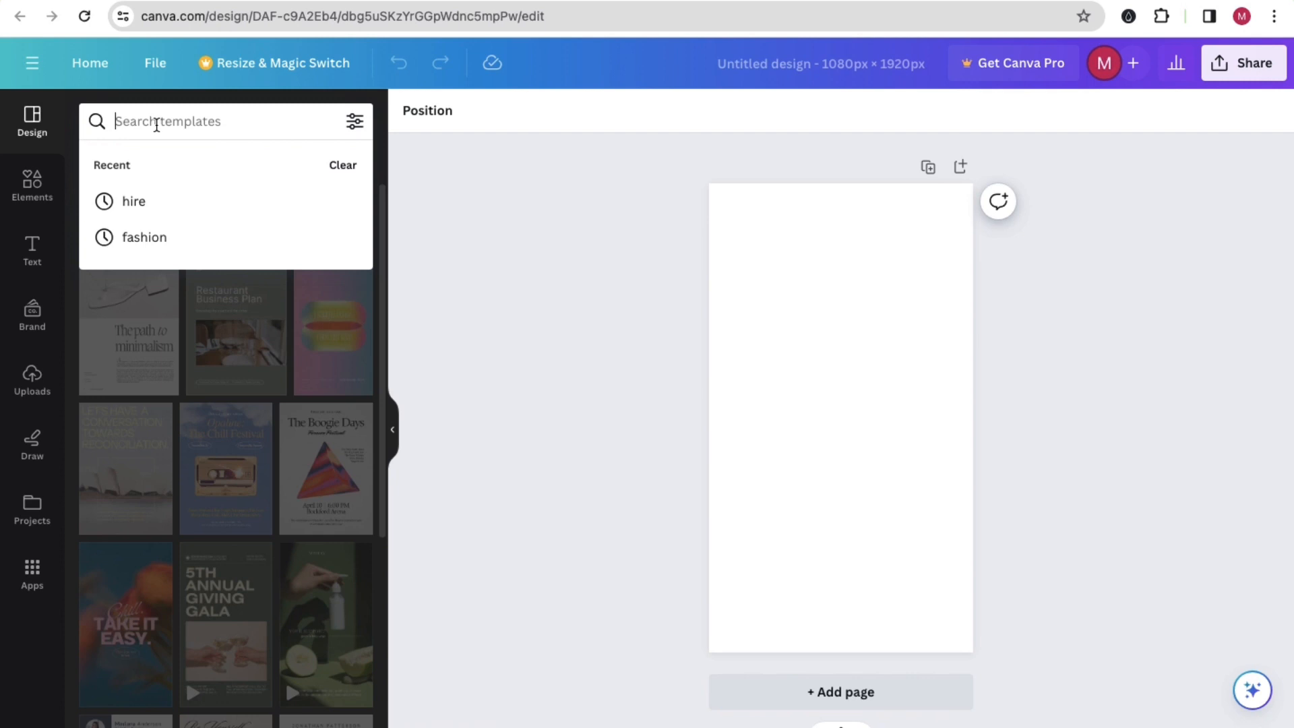
pyautogui.write('service')
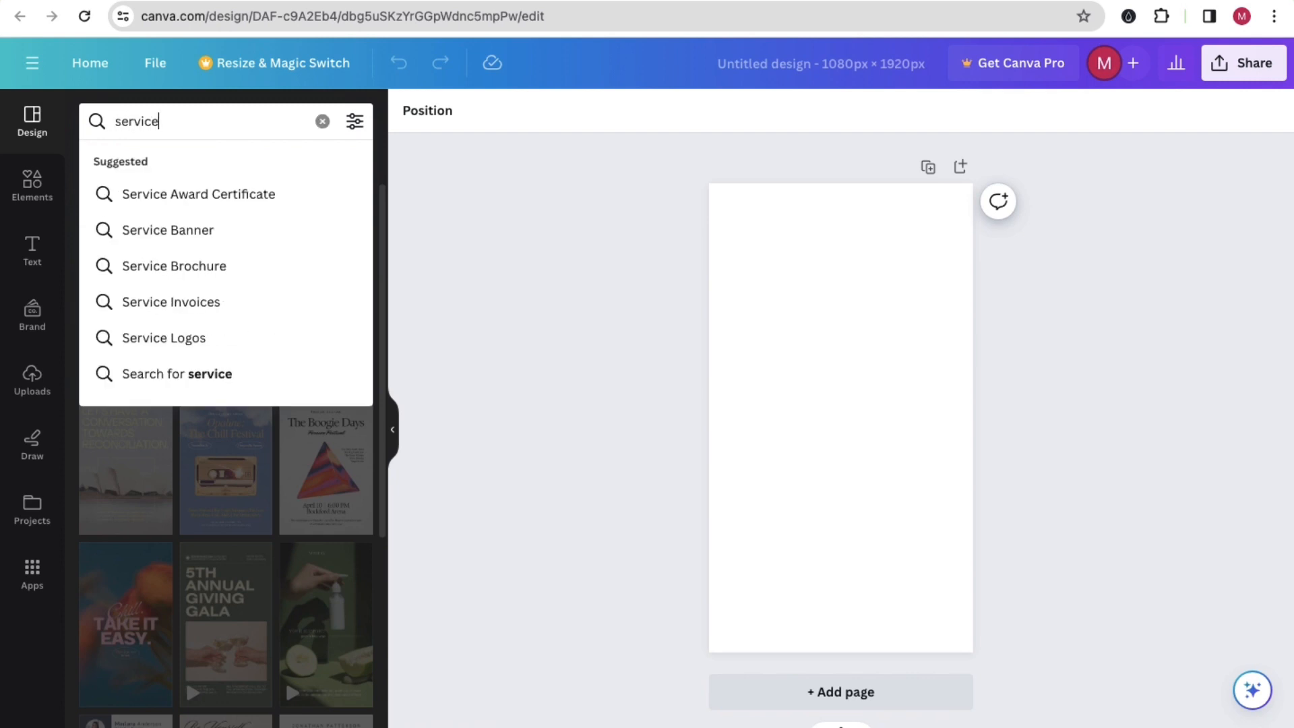
pyautogui.press('Return')
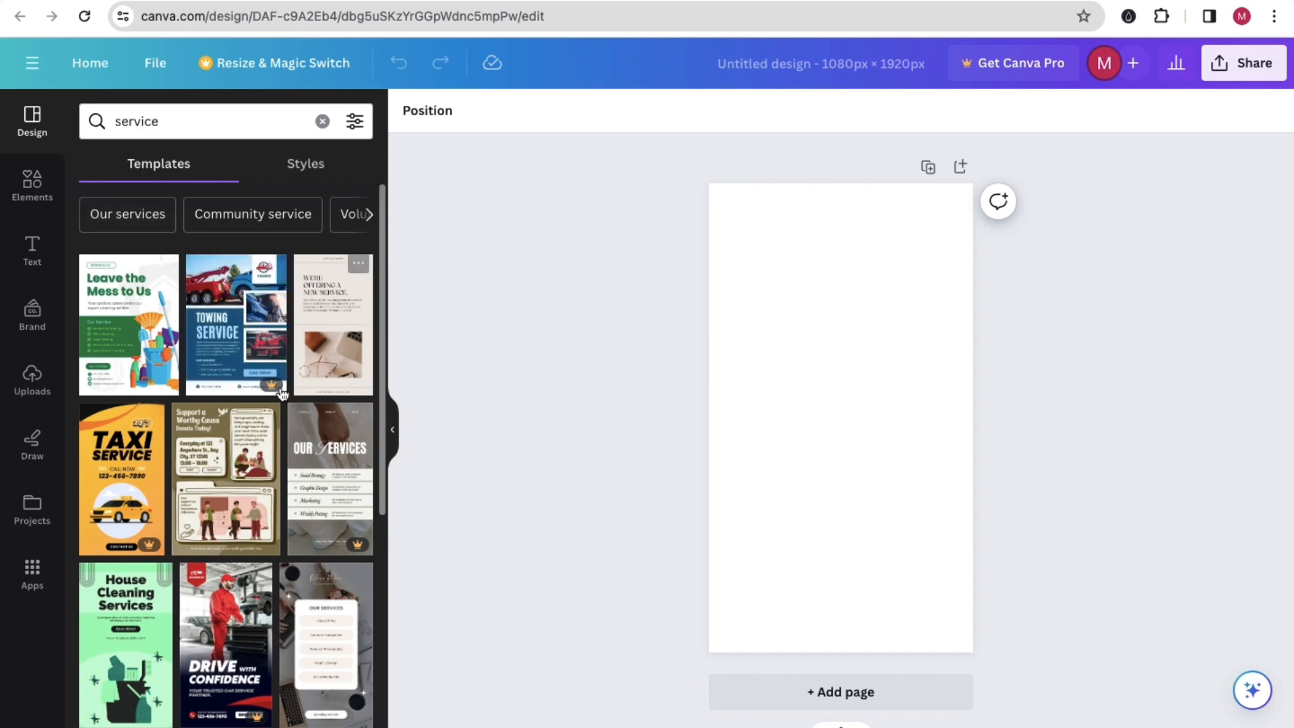
pyautogui.click(129, 320)
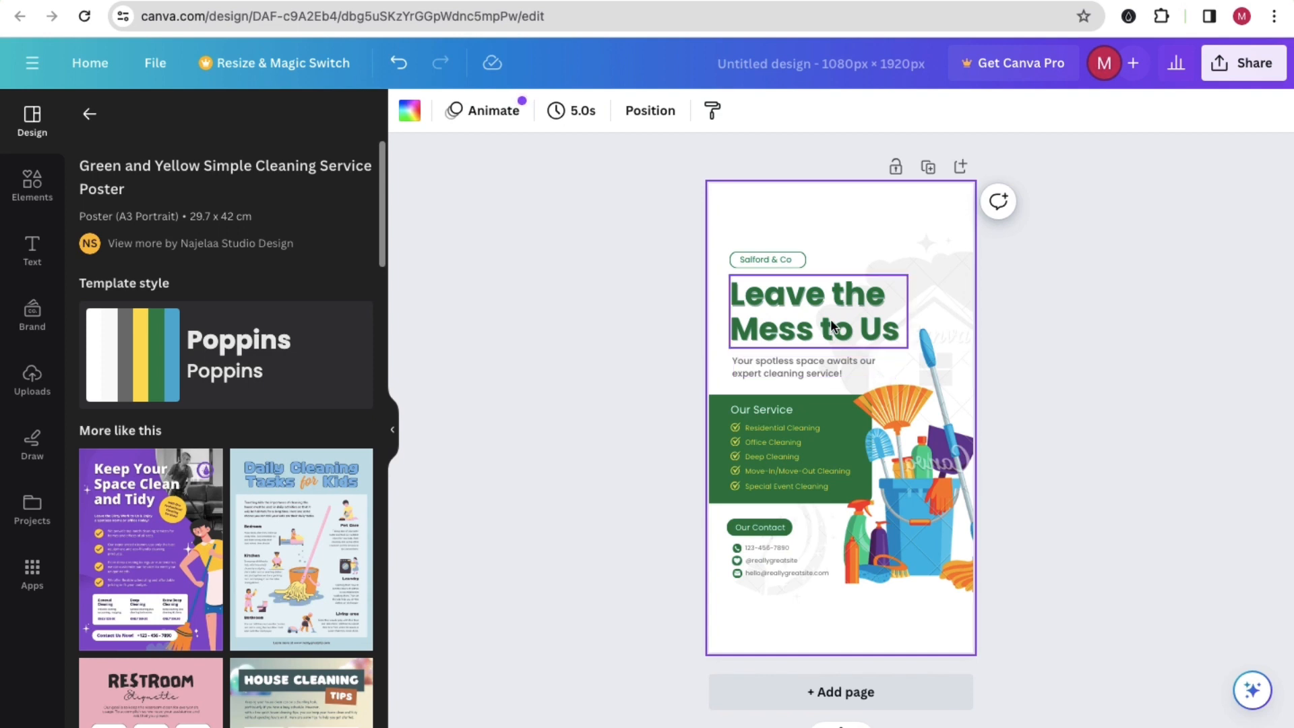
# Step: Enlarge the frame around Salford & Co, move it near the top of the page and fit the company text inside it
pyautogui.click(772, 259)
pyautogui.moveTo(807, 256); pyautogui.dragTo(835, 256)
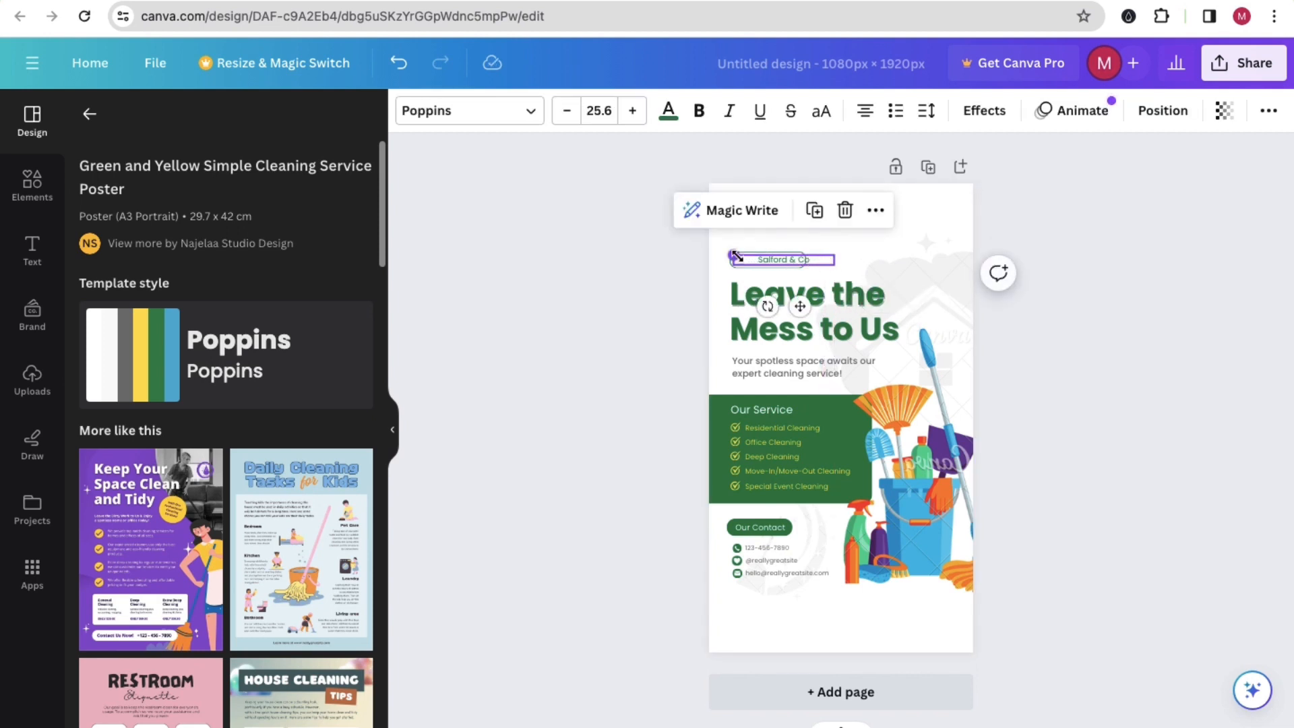
pyautogui.click(615, 246)
pyautogui.moveTo(782, 258); pyautogui.dragTo(858, 255)
pyautogui.click(777, 260)
pyautogui.moveTo(710, 245); pyautogui.dragTo(783, 222)
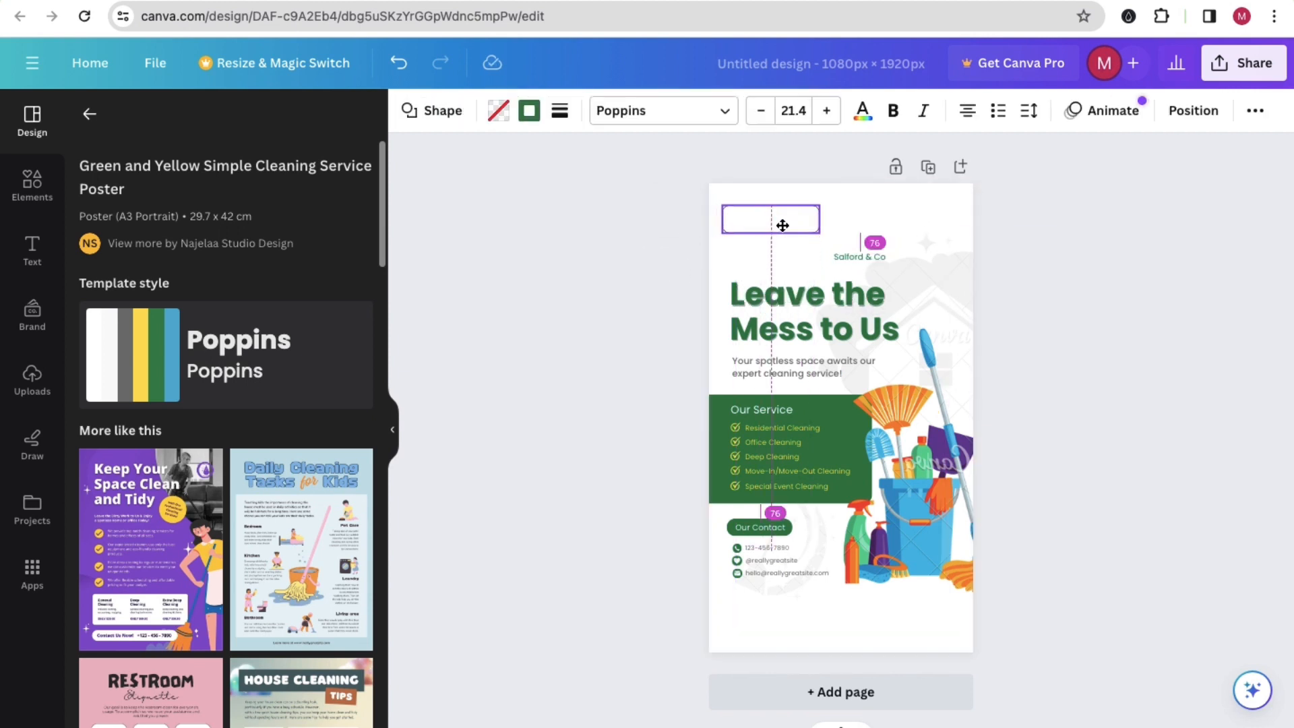
pyautogui.moveTo(855, 252); pyautogui.dragTo(760, 213)
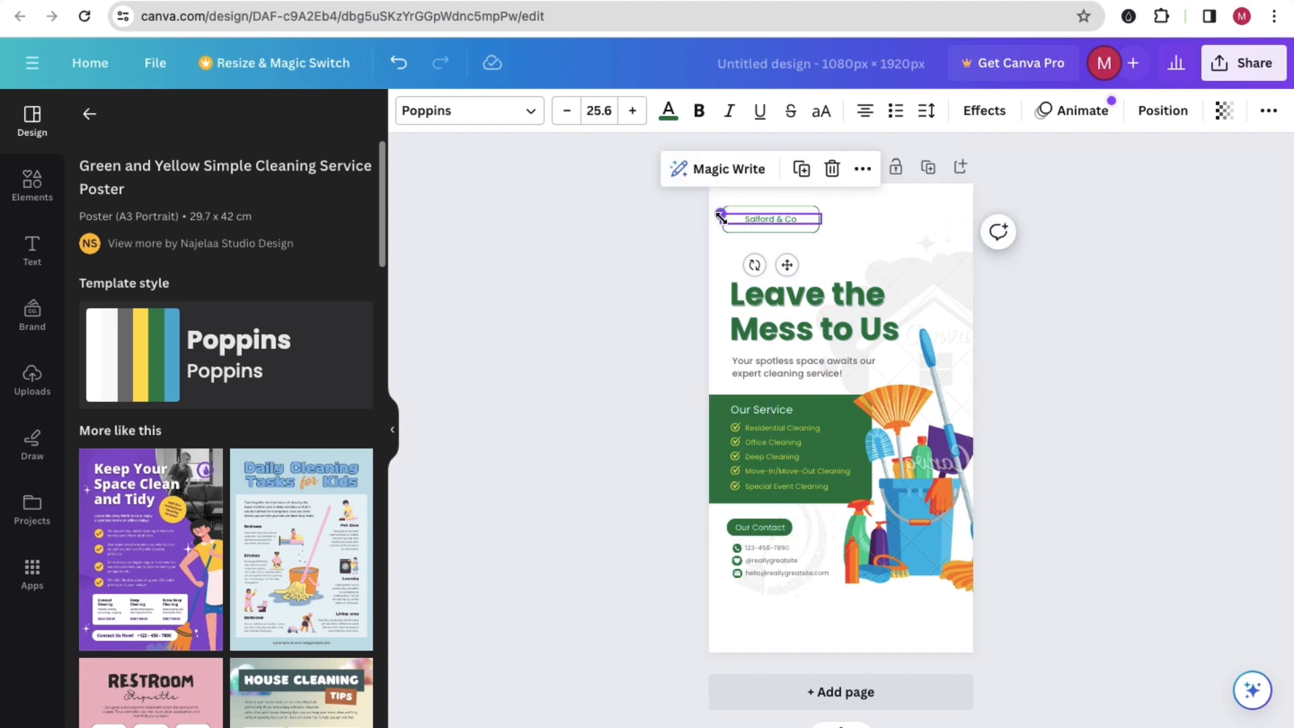
pyautogui.moveTo(720, 215); pyautogui.dragTo(746, 219)
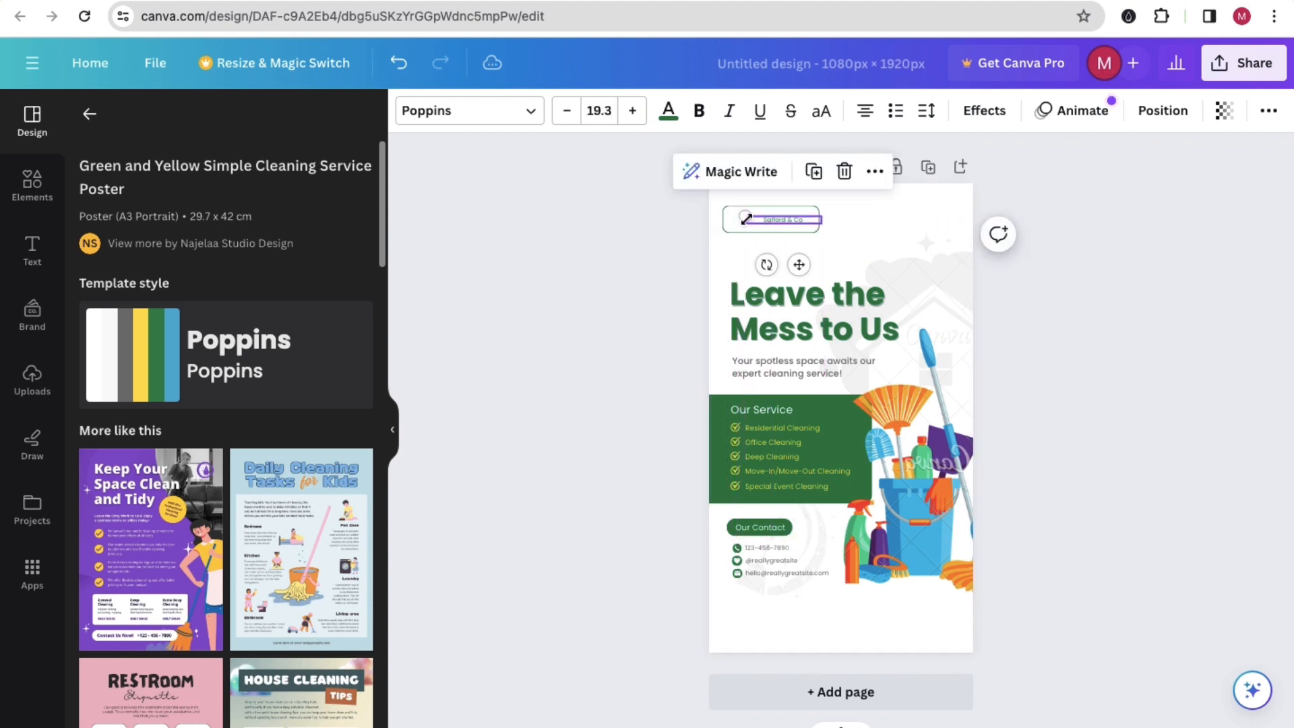
pyautogui.moveTo(741, 216); pyautogui.dragTo(776, 221)
# Step: Move the "Leave the Mess to Us" headline up and enlarge the subtitle below it to font size 38.5
pyautogui.moveTo(812, 294); pyautogui.dragTo(804, 270)
pyautogui.moveTo(779, 360); pyautogui.dragTo(658, 312)
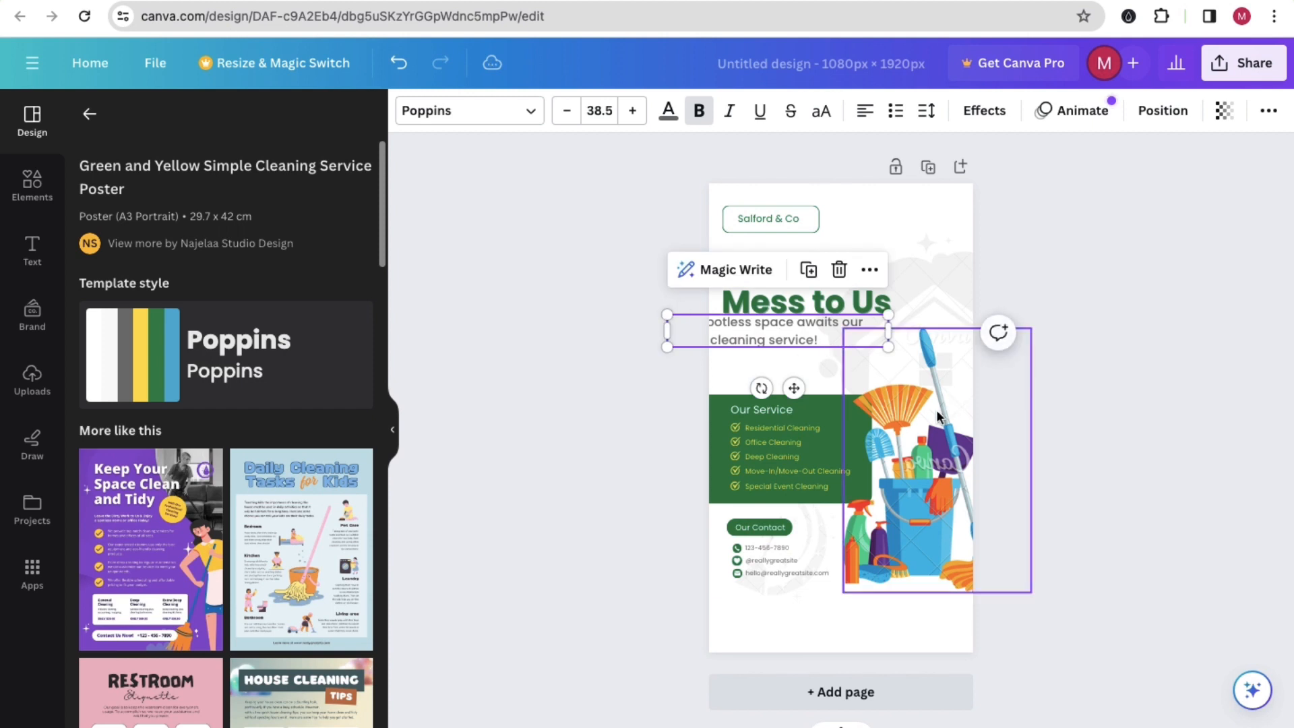
# Step: Lower the cleaning supplies illustration toward the bottom of the page and align the subtitle under the headline
pyautogui.click(921, 428)
pyautogui.moveTo(921, 428); pyautogui.dragTo(920, 471)
pyautogui.click(1157, 335)
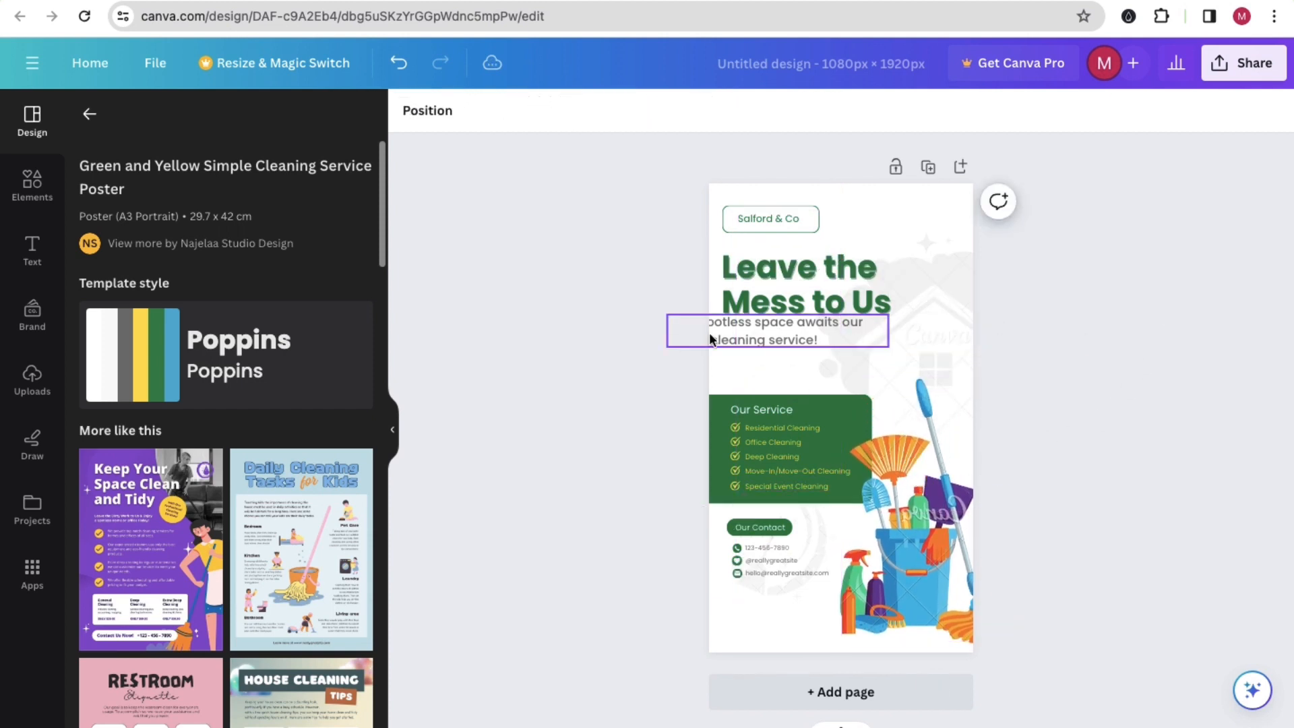
pyautogui.moveTo(754, 330); pyautogui.dragTo(810, 342)
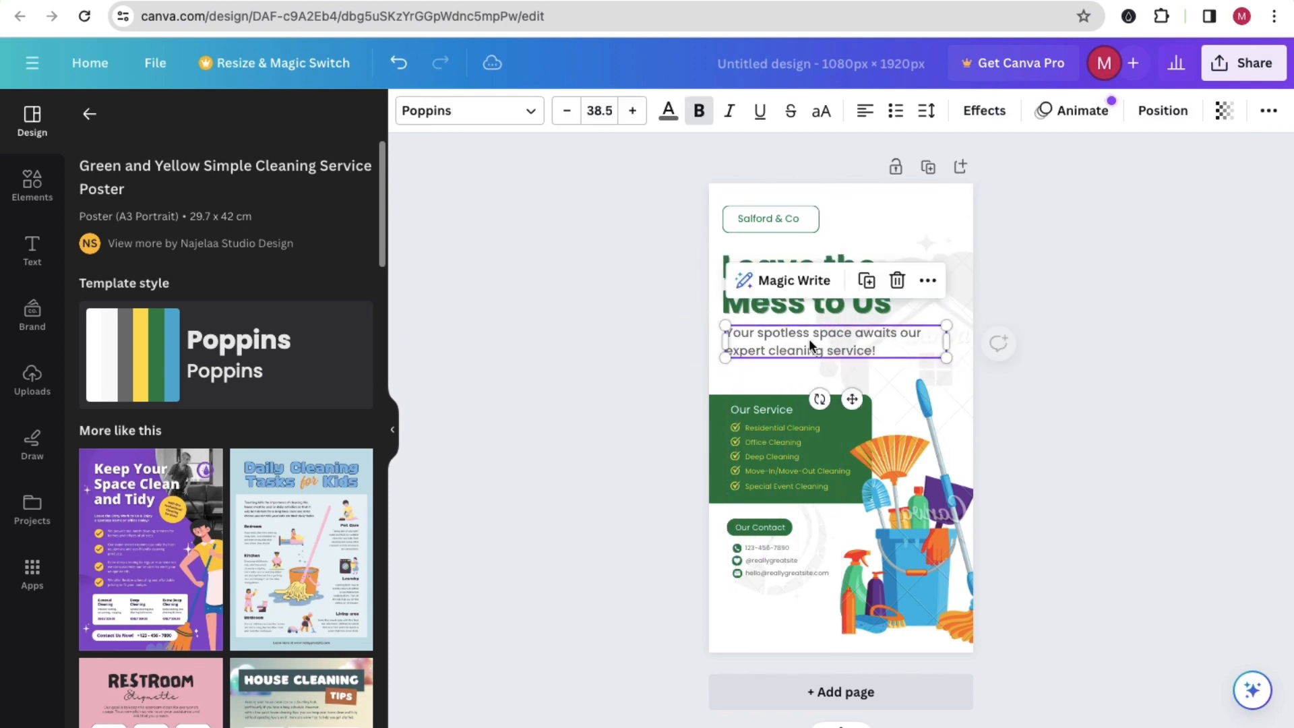
pyautogui.click(586, 401)
# Step: Extend the green services box upward and place a larger "Our Service" heading near its top edge
pyautogui.click(811, 396)
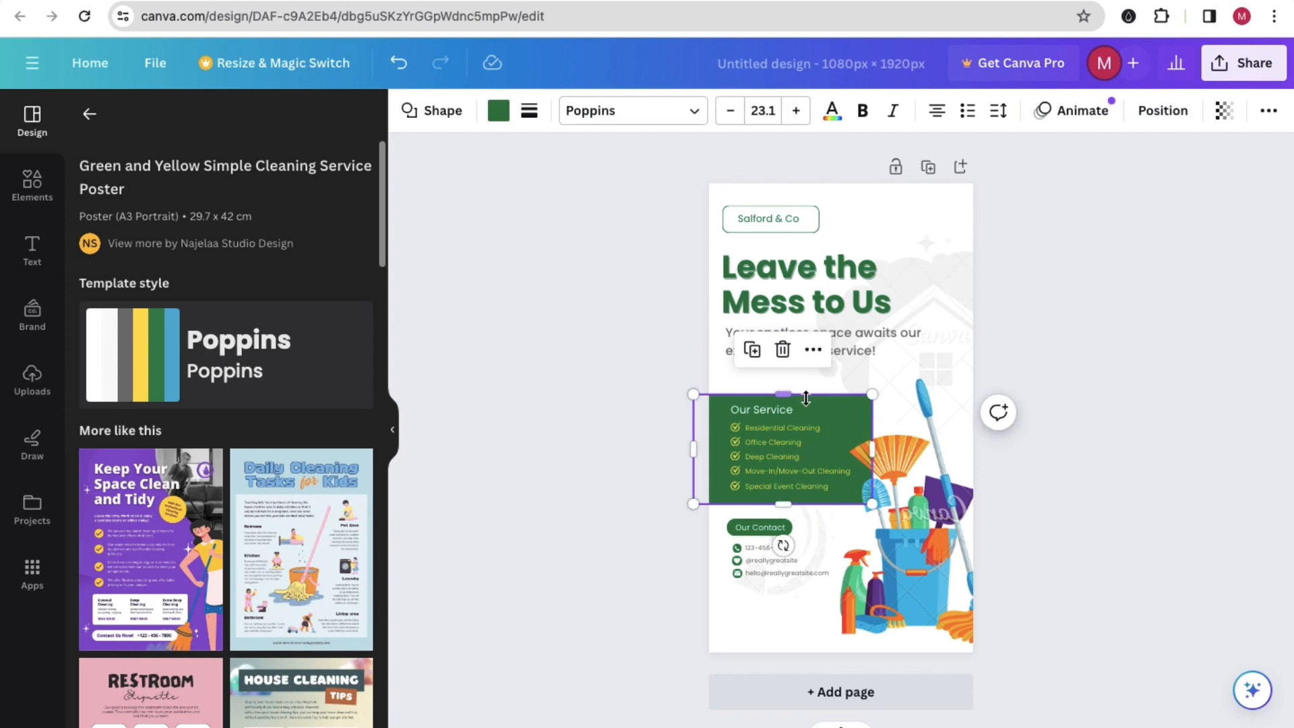
pyautogui.moveTo(776, 395)
pyautogui.mouseDown()
pyautogui.moveTo(772, 377)
pyautogui.moveTo(733, 396)
pyautogui.moveTo(711, 381)
pyautogui.moveTo(756, 392)
pyautogui.mouseUp()
pyautogui.click(781, 464)
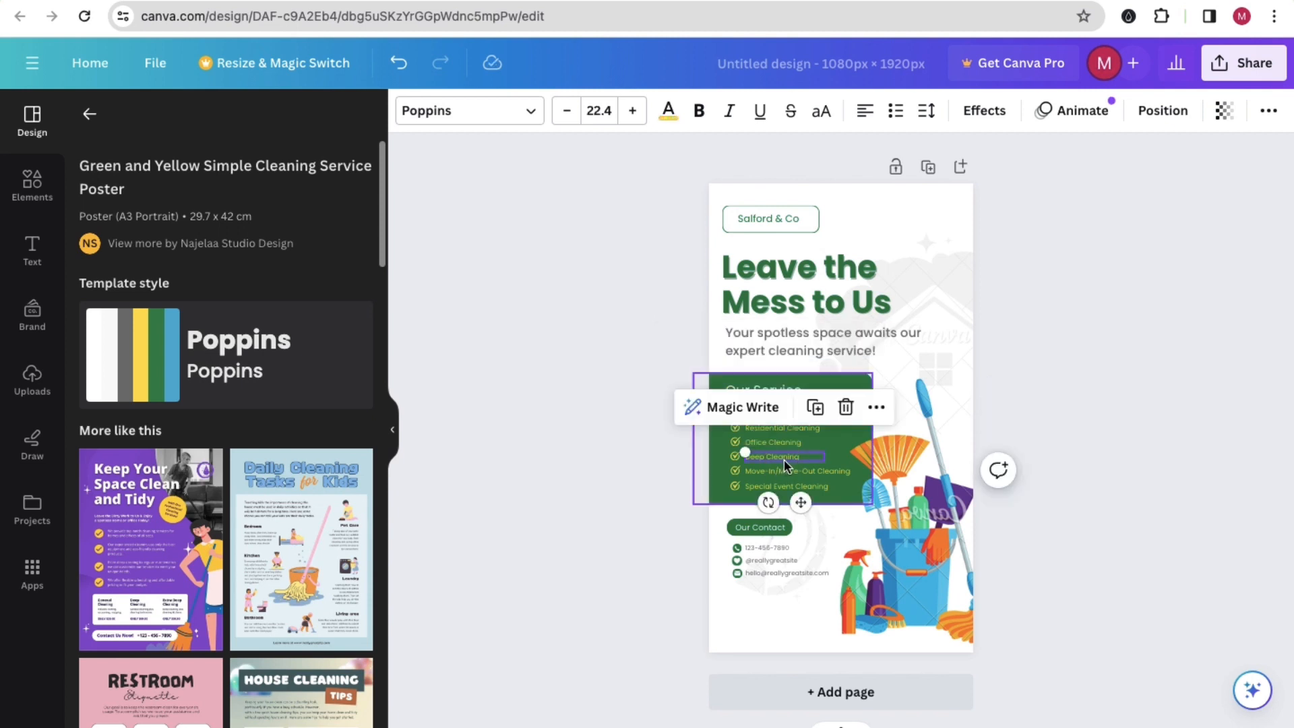
pyautogui.click(609, 430)
pyautogui.click(776, 427)
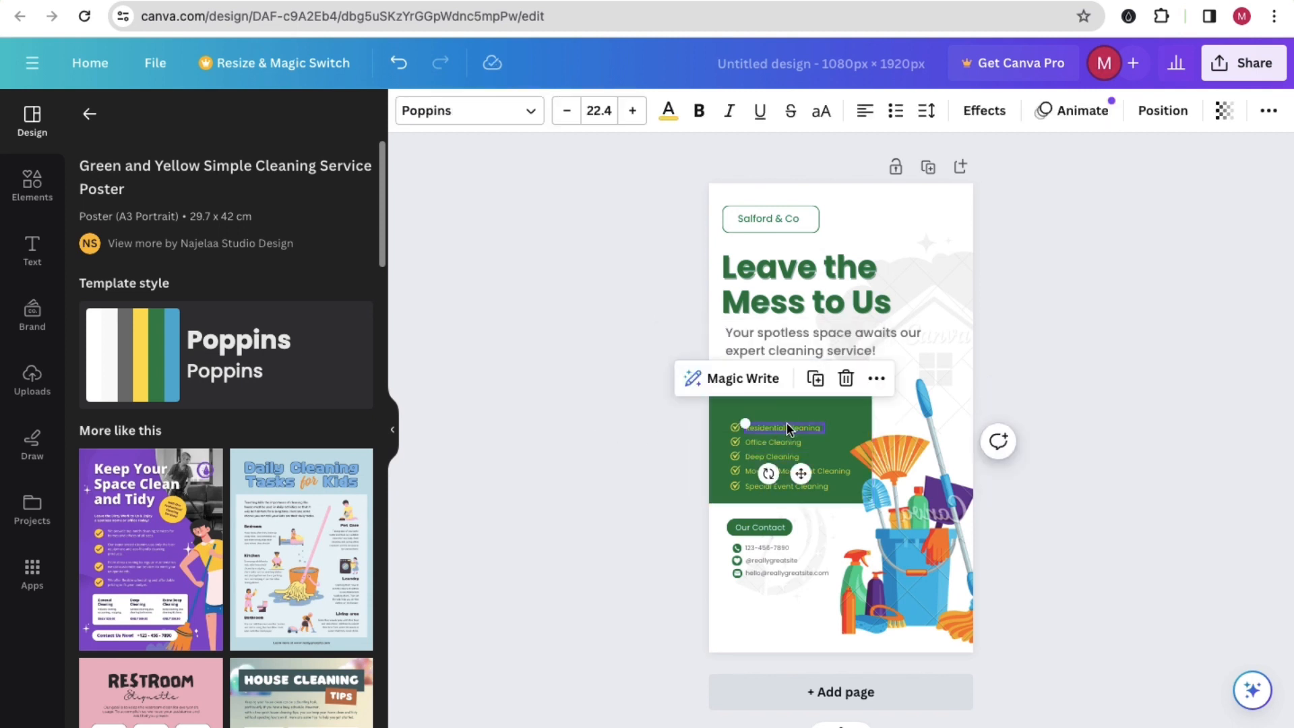
pyautogui.click(598, 445)
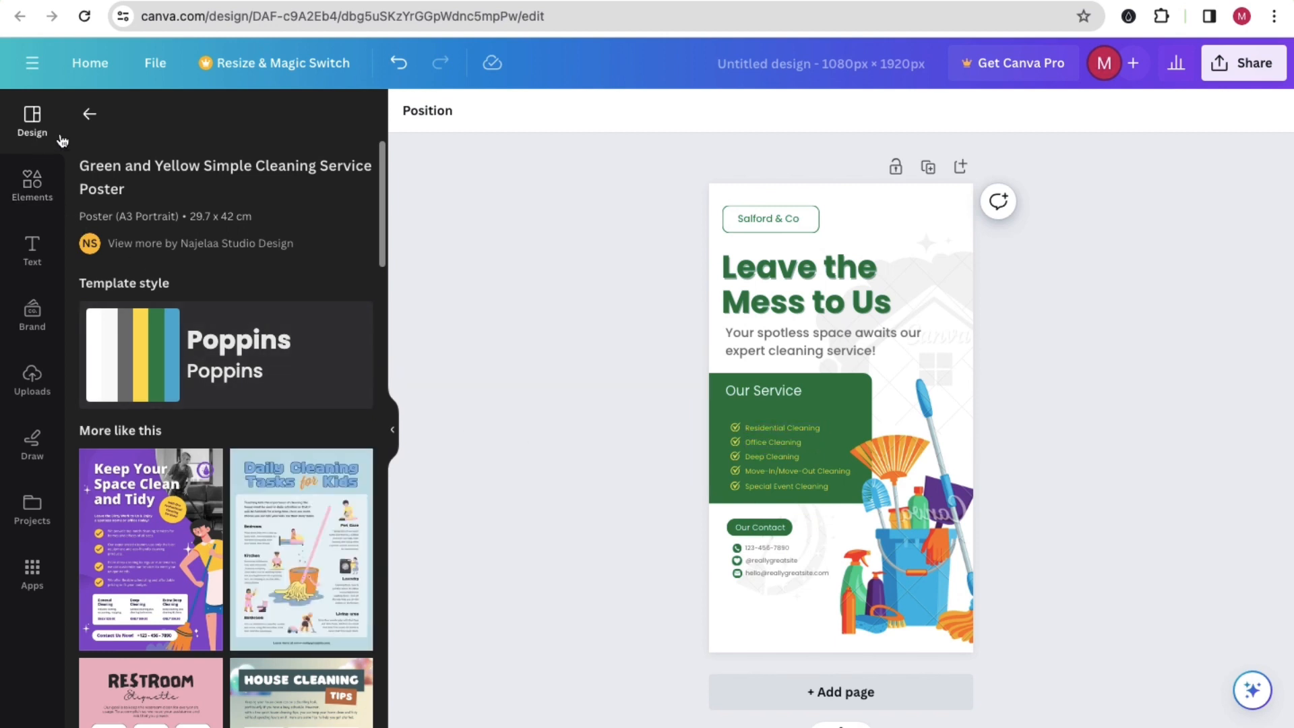
pyautogui.click(90, 116)
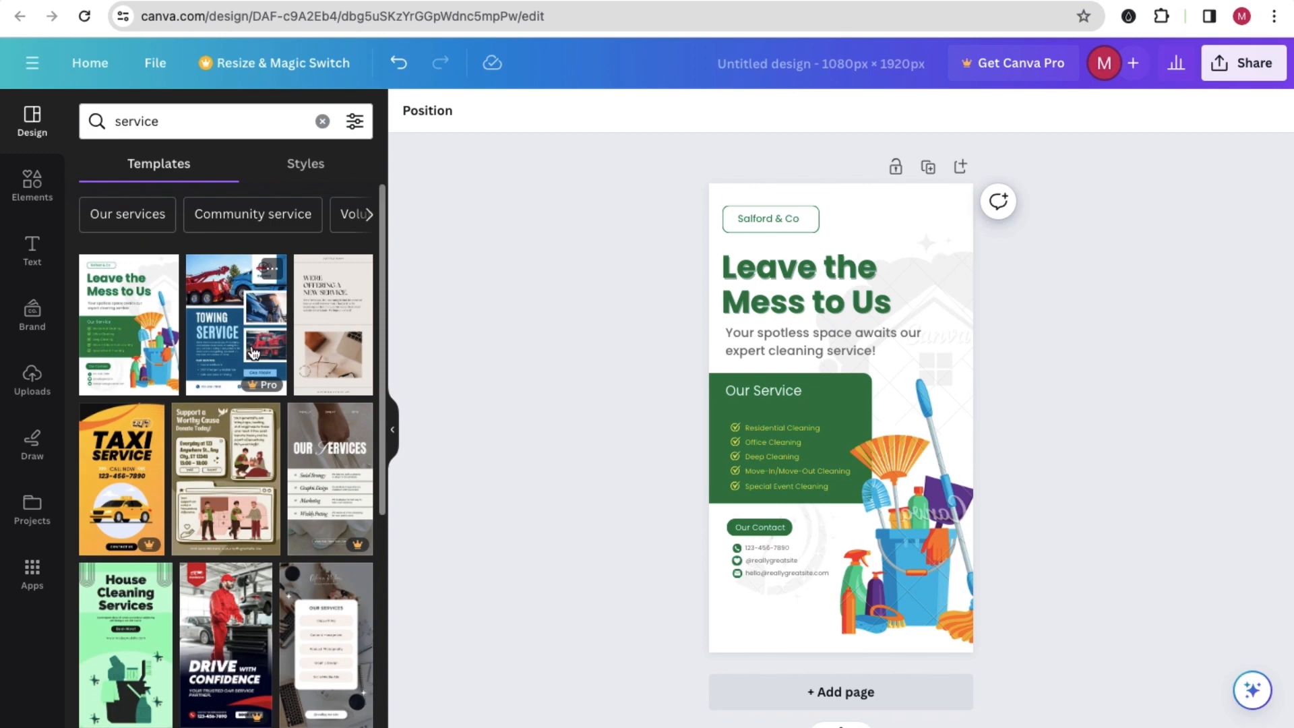
pyautogui.click(252, 346)
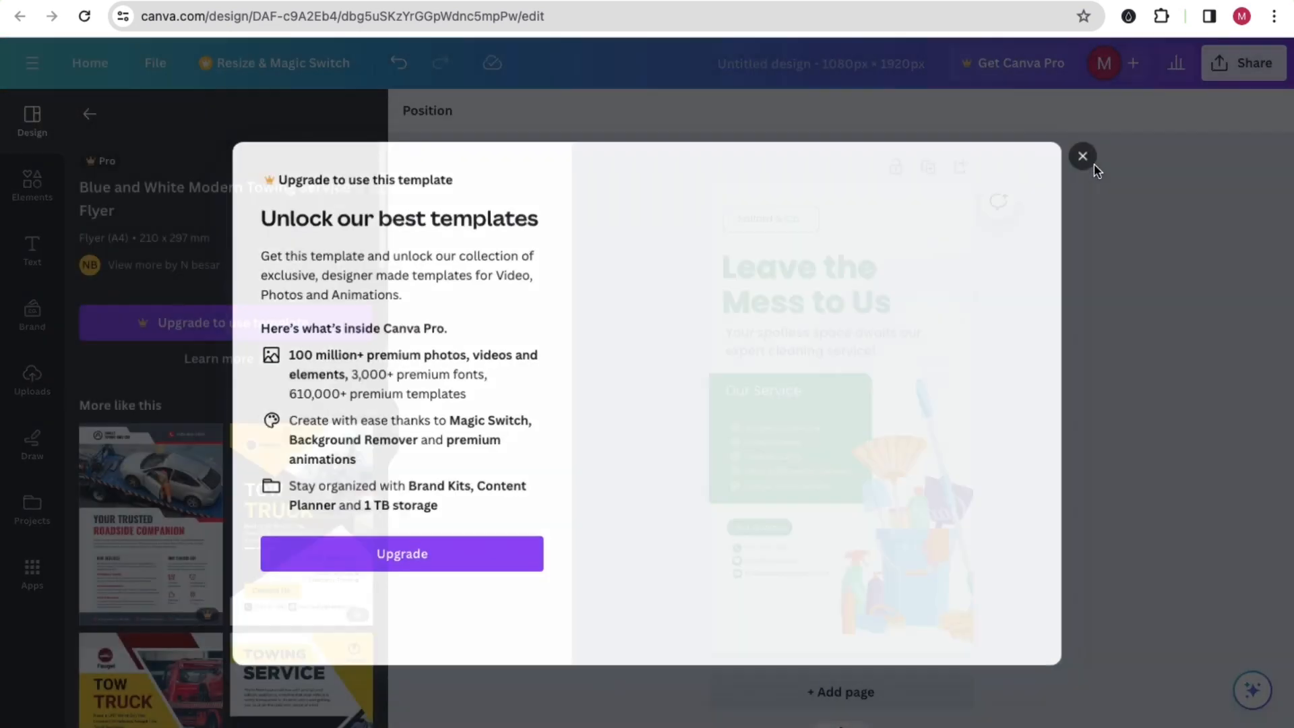
pyautogui.click(1082, 157)
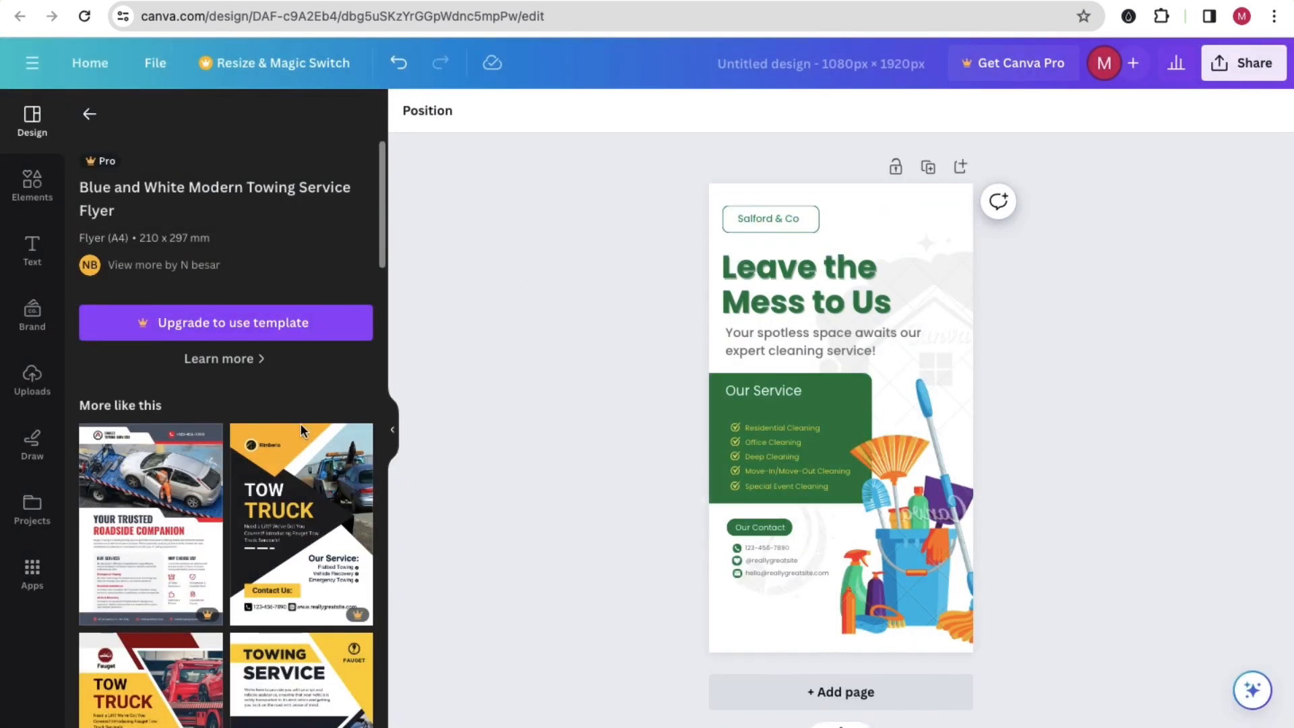
# Step: Replace the page design with the Orange And Yellow Food Delivery Service Instagram Story template from the service template results
pyautogui.click(90, 115)
pyautogui.scroll(-5, 168, 333)
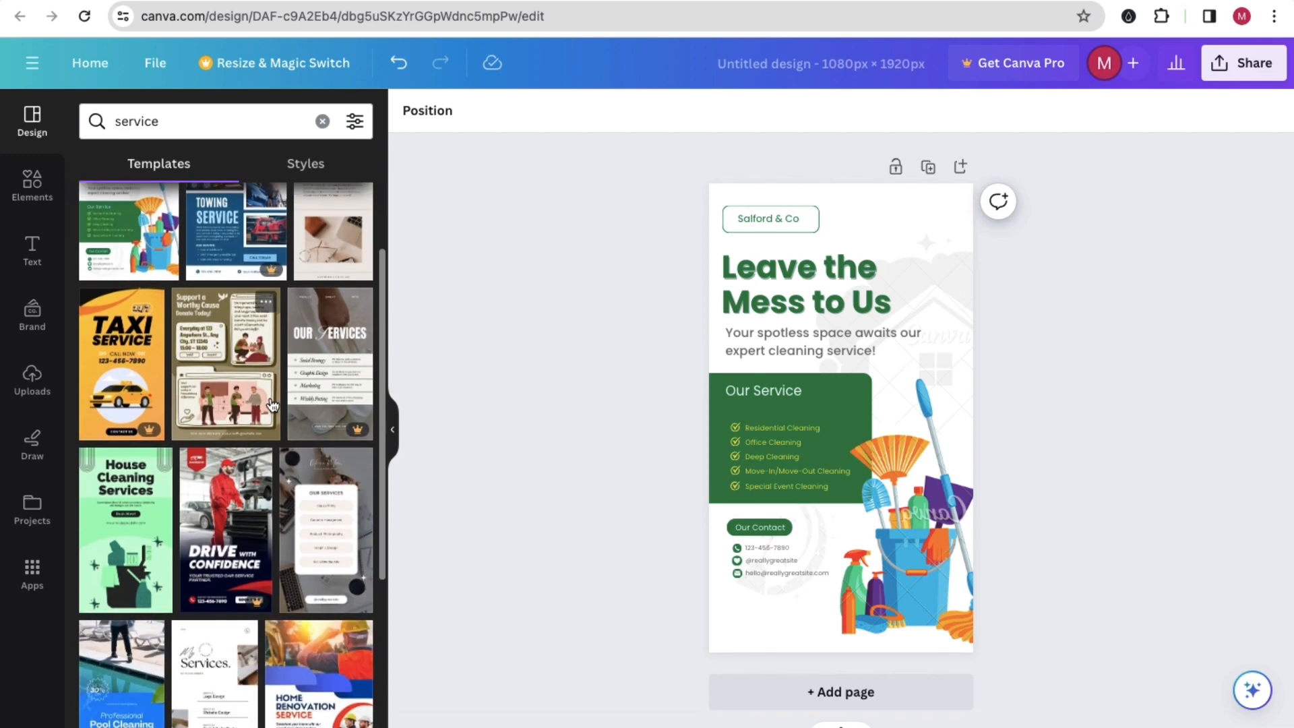
pyautogui.scroll(-3, 265, 418)
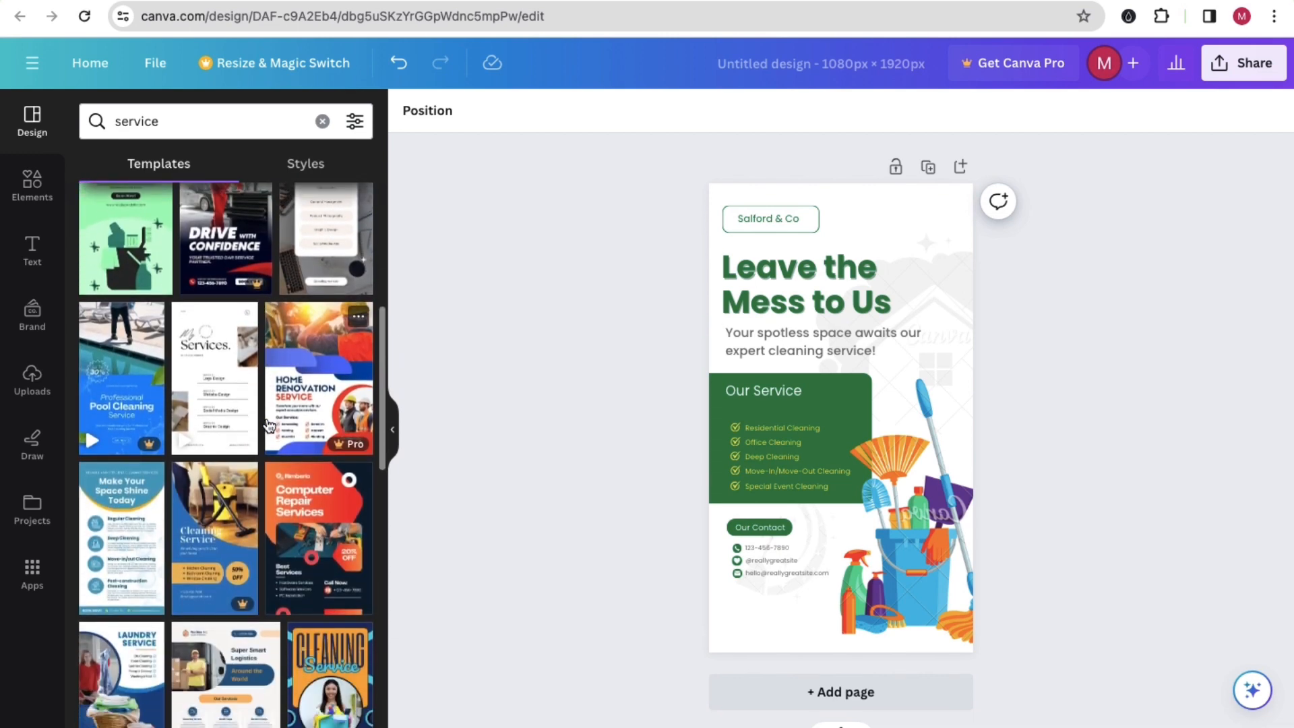
pyautogui.scroll(-4, 240, 373)
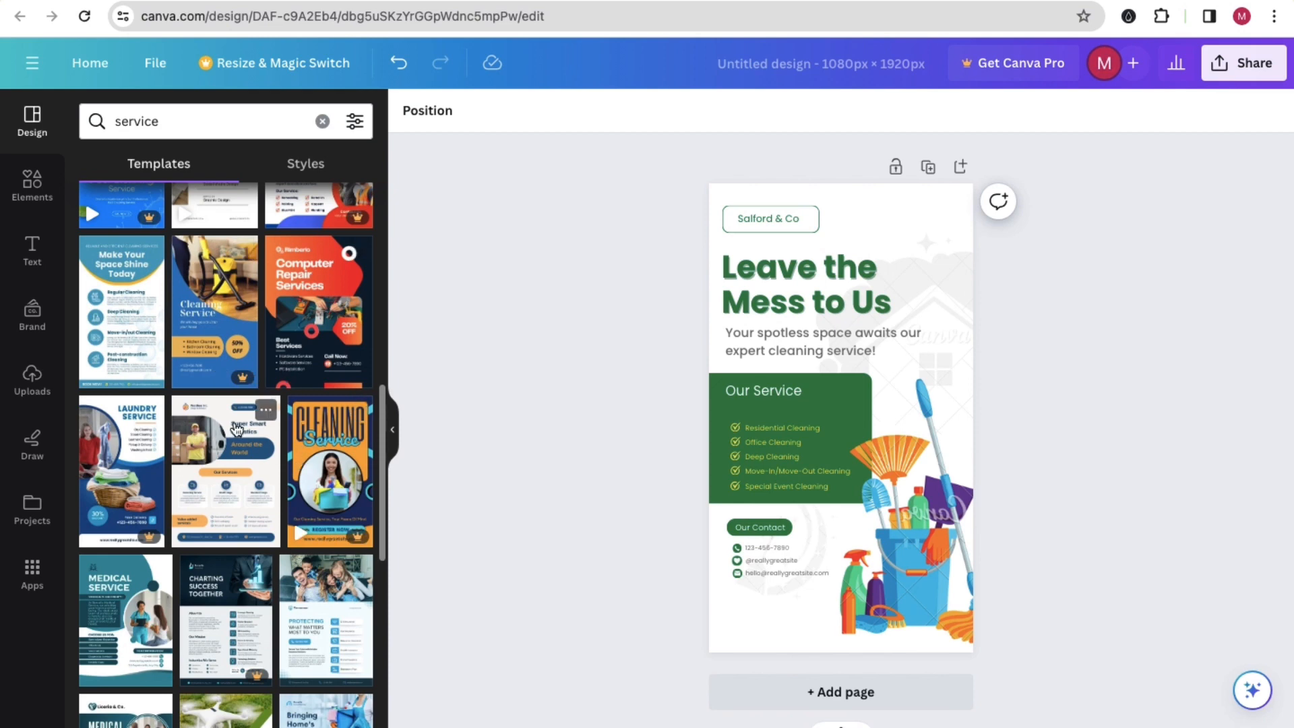
pyautogui.scroll(-3, 236, 429)
pyautogui.scroll(-5, 236, 428)
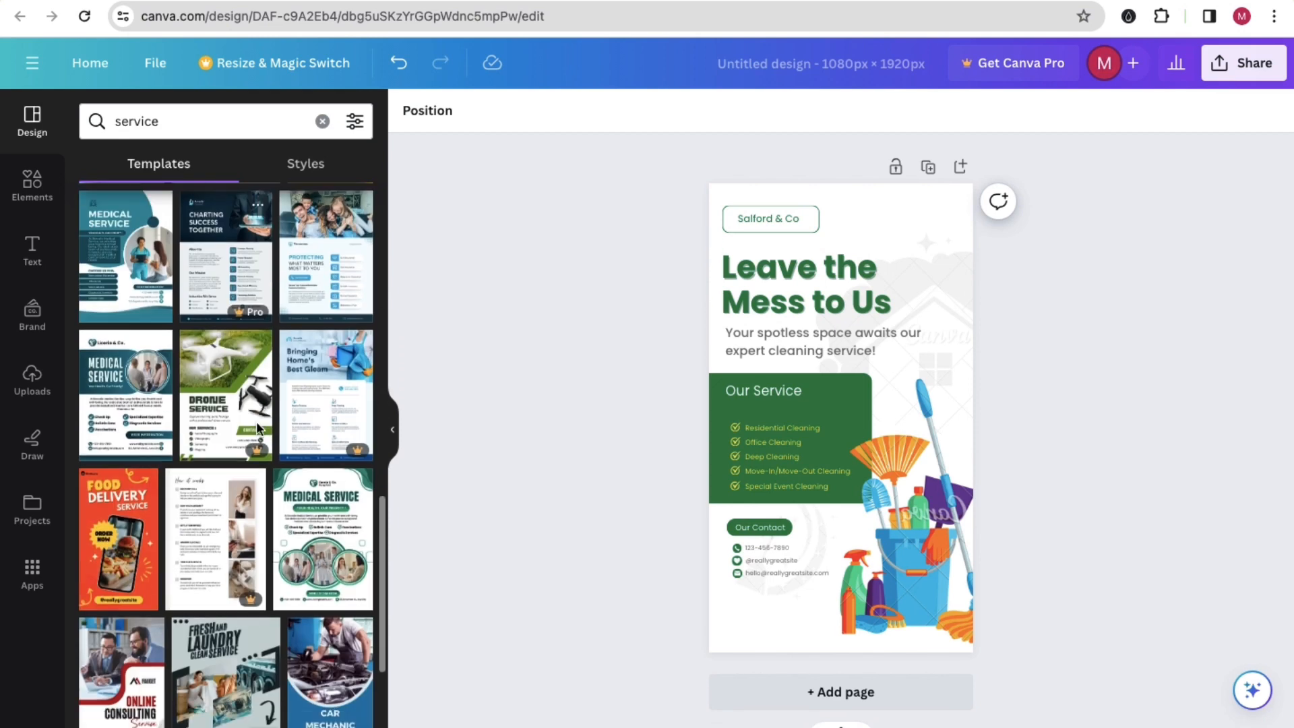
pyautogui.click(112, 441)
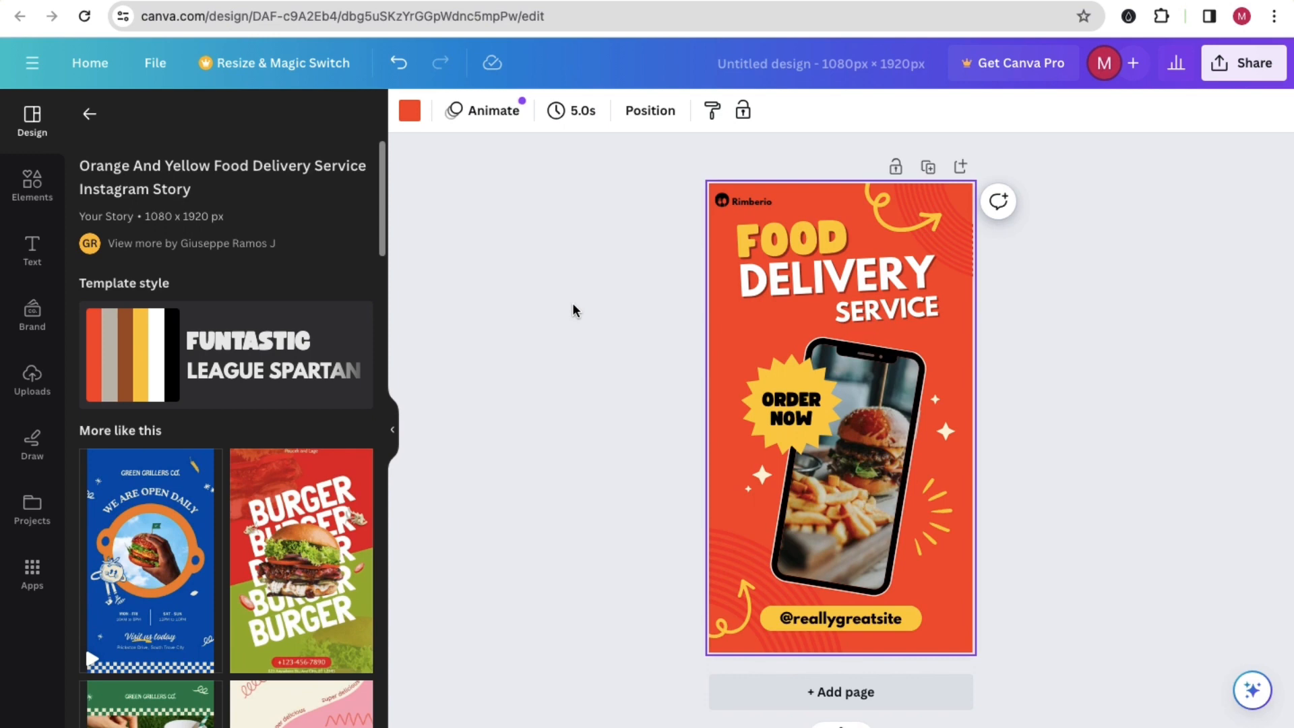
# Step: Switch to ChatGPT, review its list of Snapchat ad formats and sizes, and return to the Canva design
pyautogui.click(111, 0)
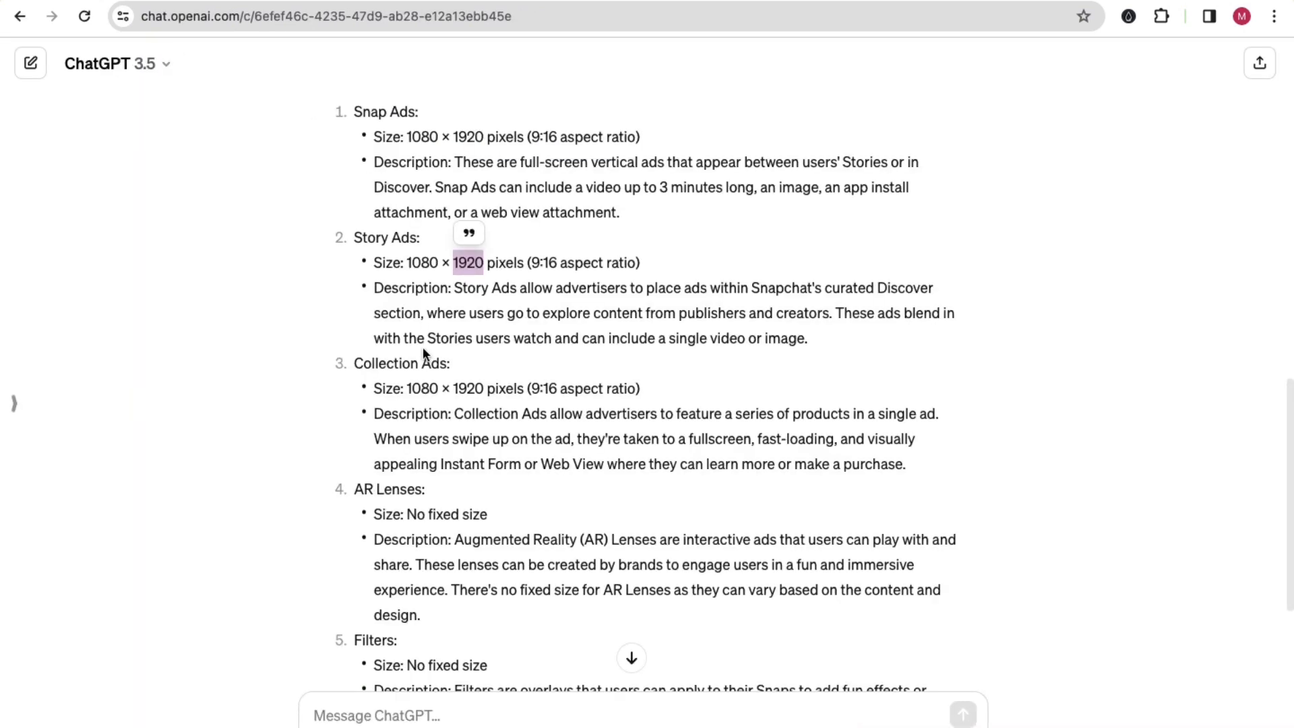
pyautogui.click(496, 344)
pyautogui.click(337, 2)
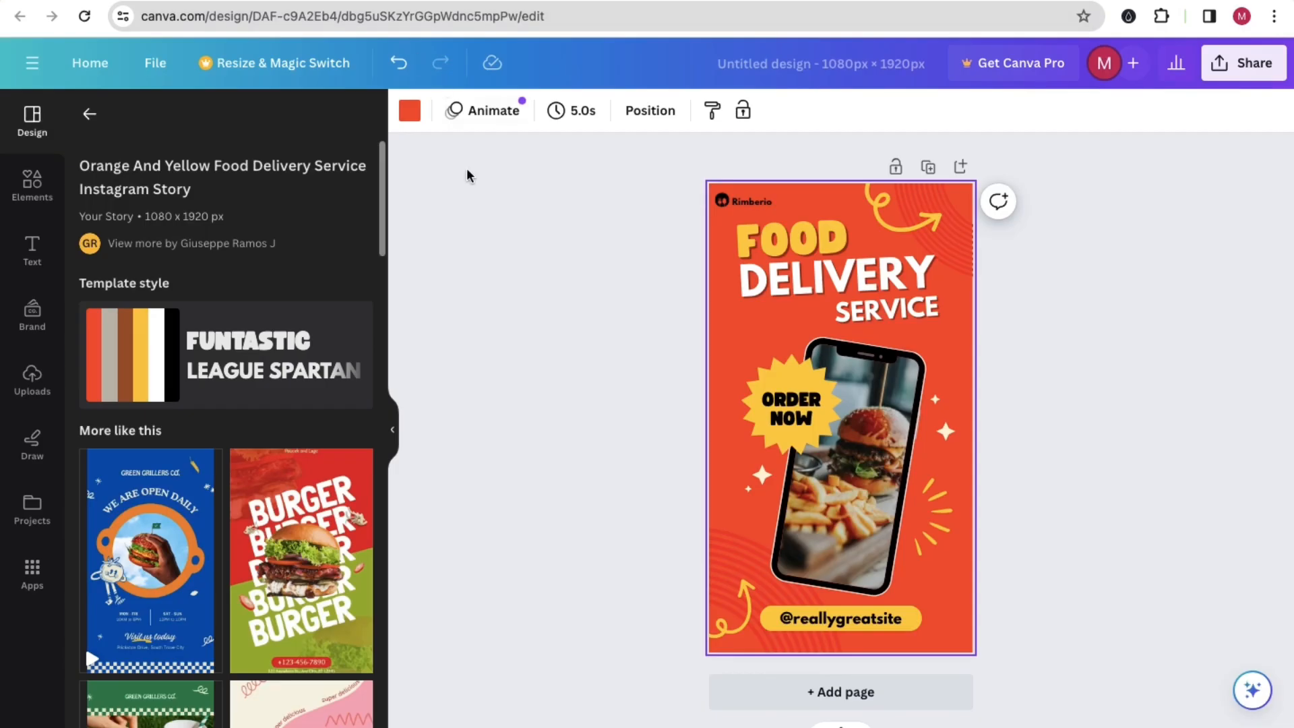
pyautogui.click(101, 1)
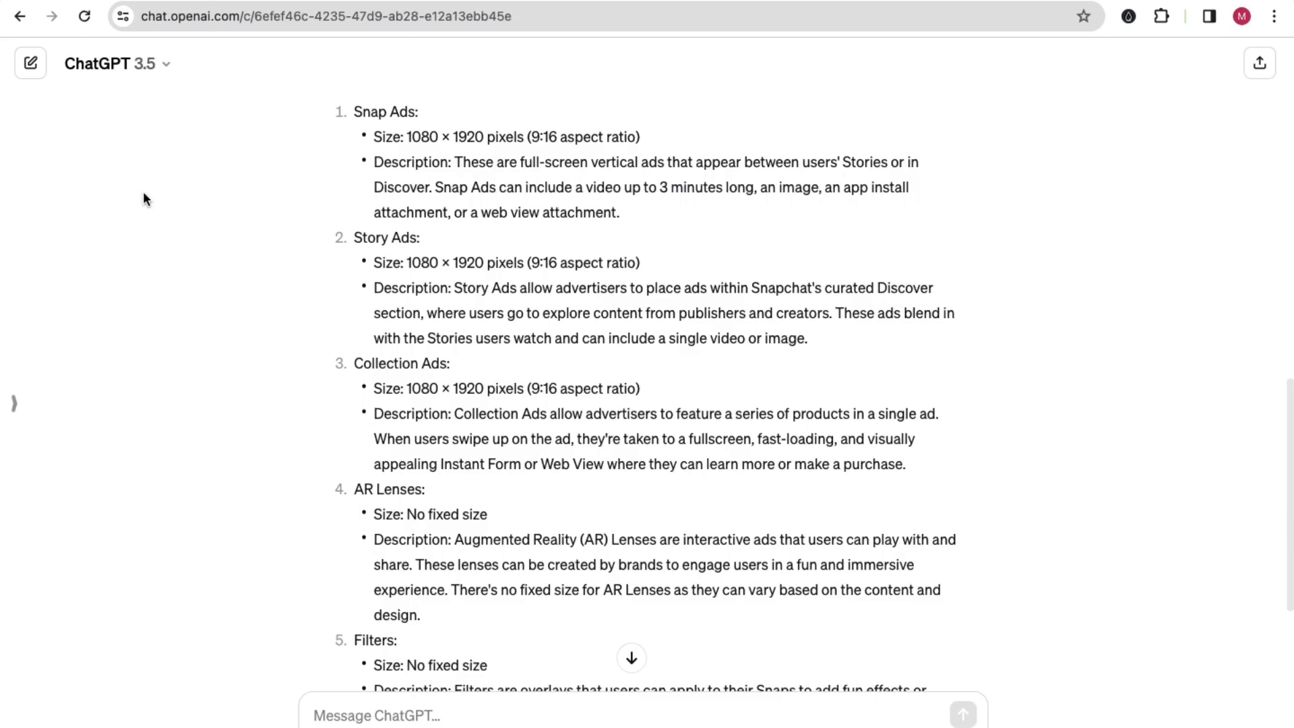
pyautogui.scroll(-4, 489, 398)
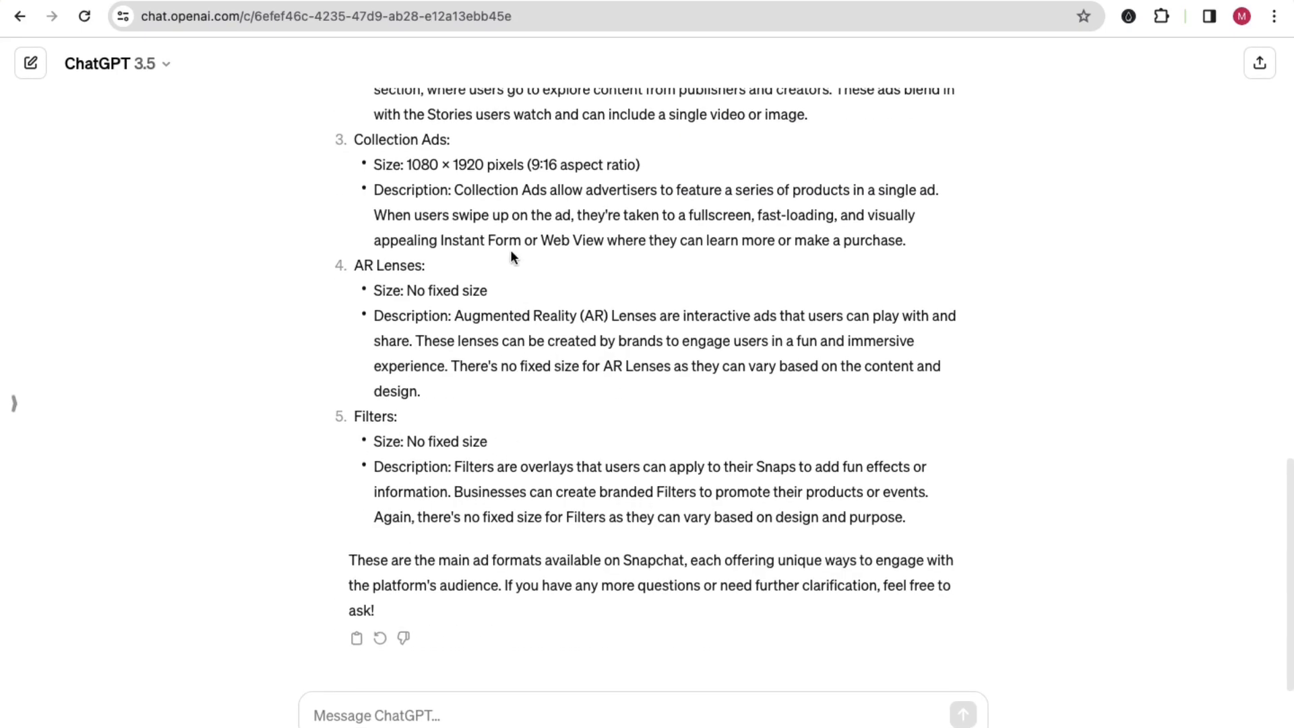
pyautogui.click(311, 3)
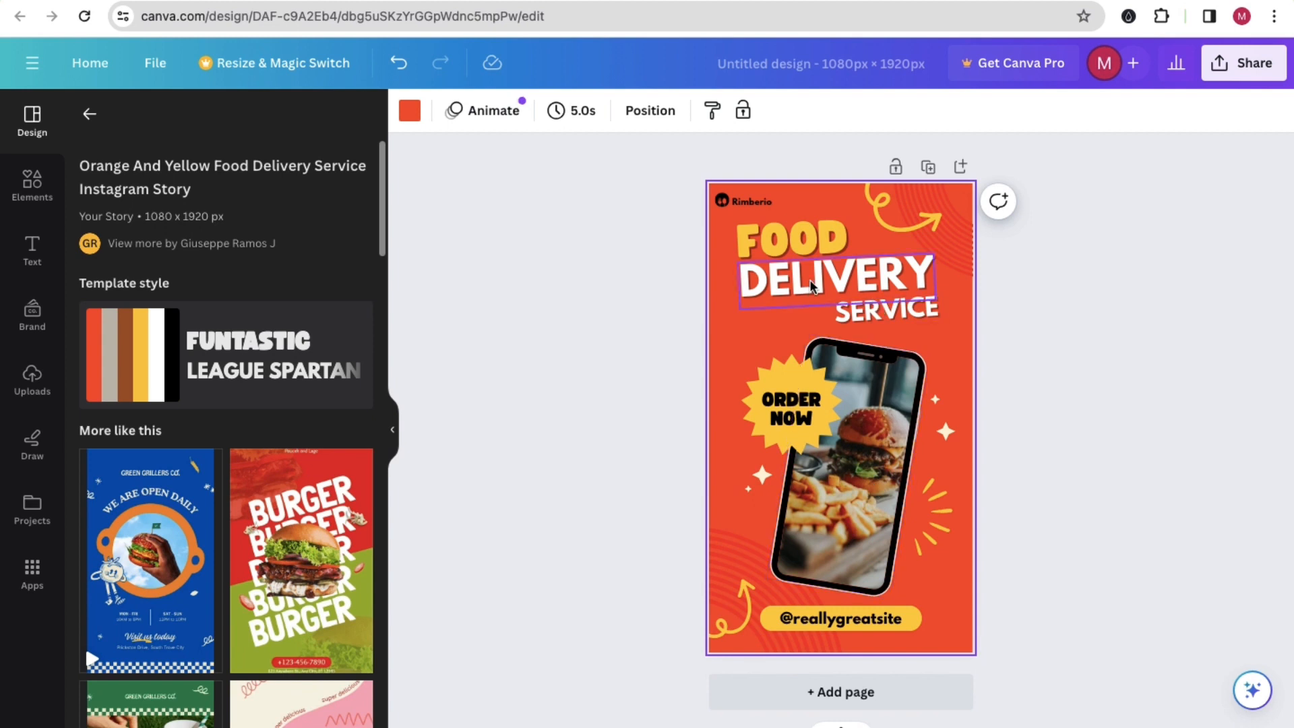
# Step: Enlarge the Rimberio brand text near the page's top edge to font size 47.1 and replace it with "Example"
pyautogui.click(743, 201)
pyautogui.moveTo(713, 194); pyautogui.dragTo(781, 203)
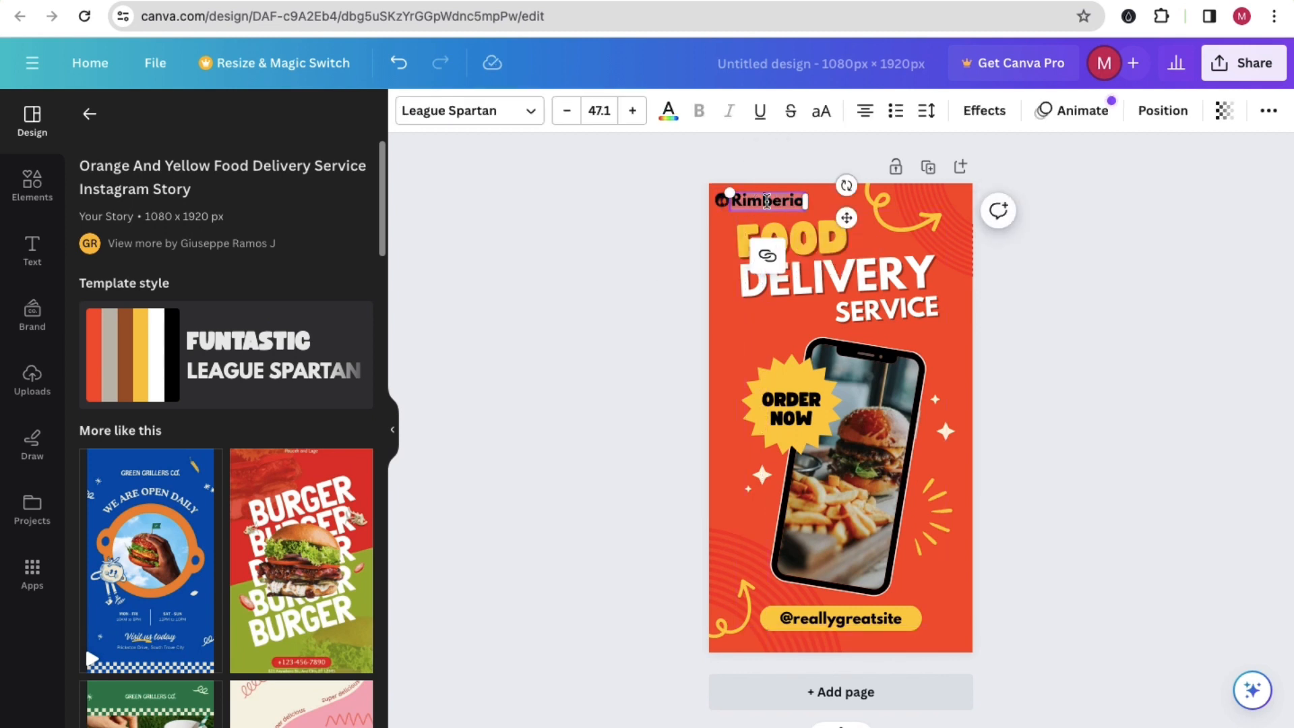
pyautogui.write('Example')
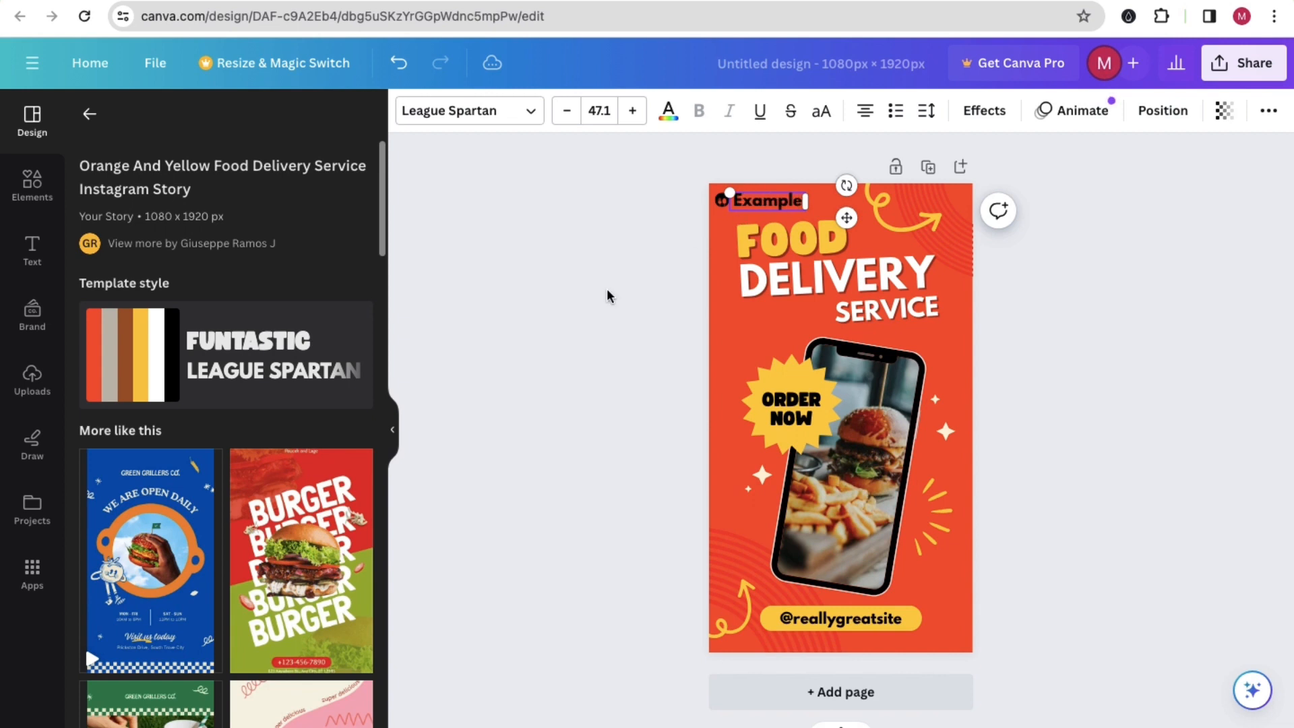
pyautogui.click(606, 296)
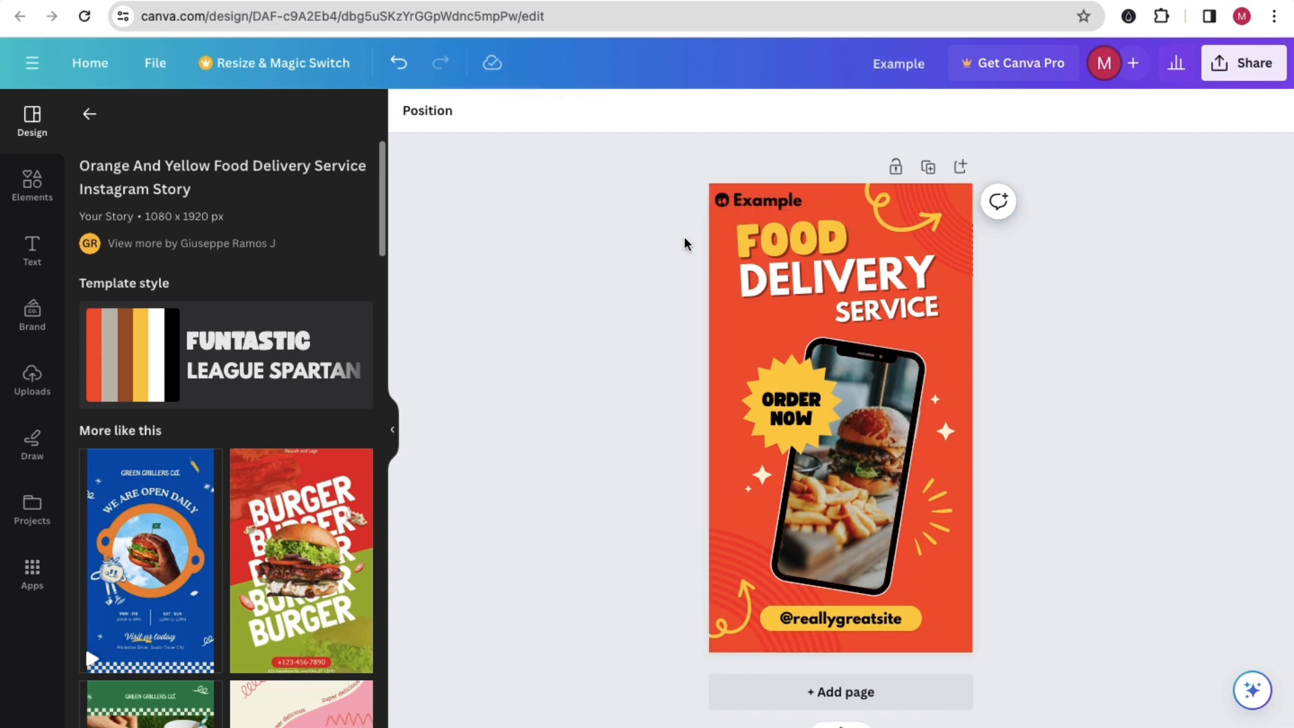
pyautogui.click(843, 621)
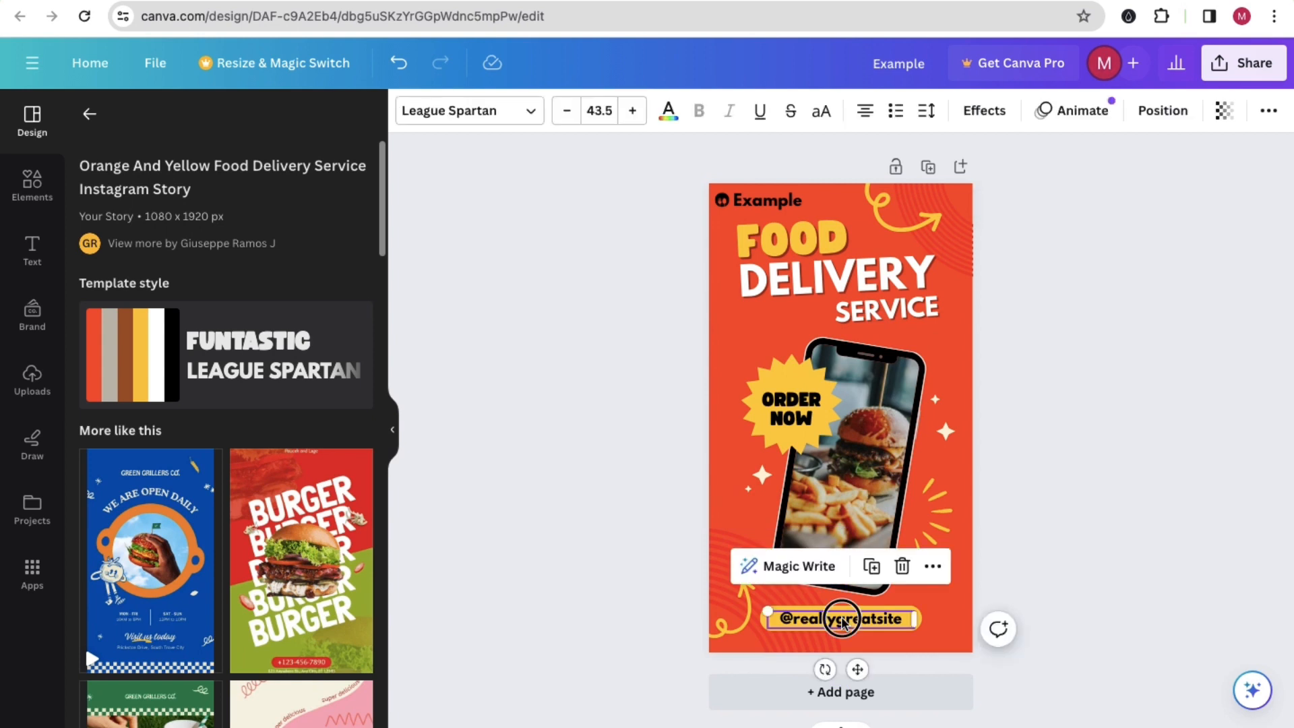
pyautogui.click(657, 483)
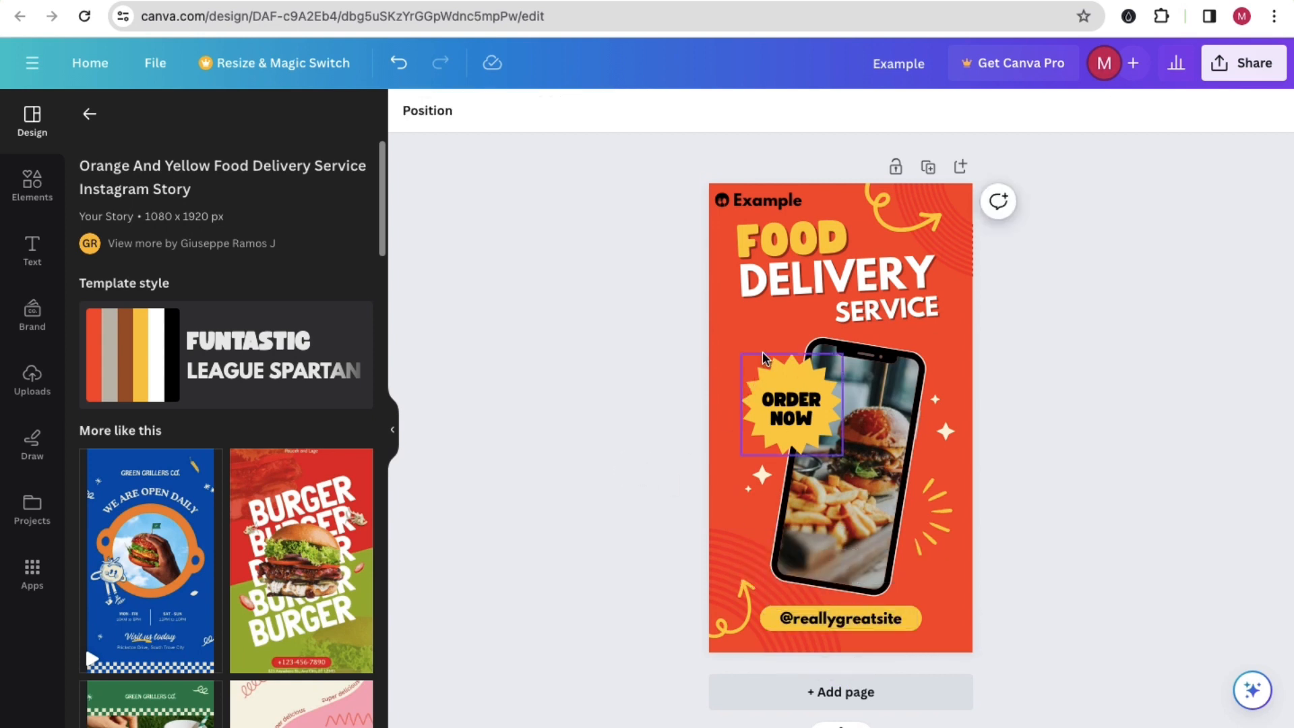
pyautogui.click(735, 333)
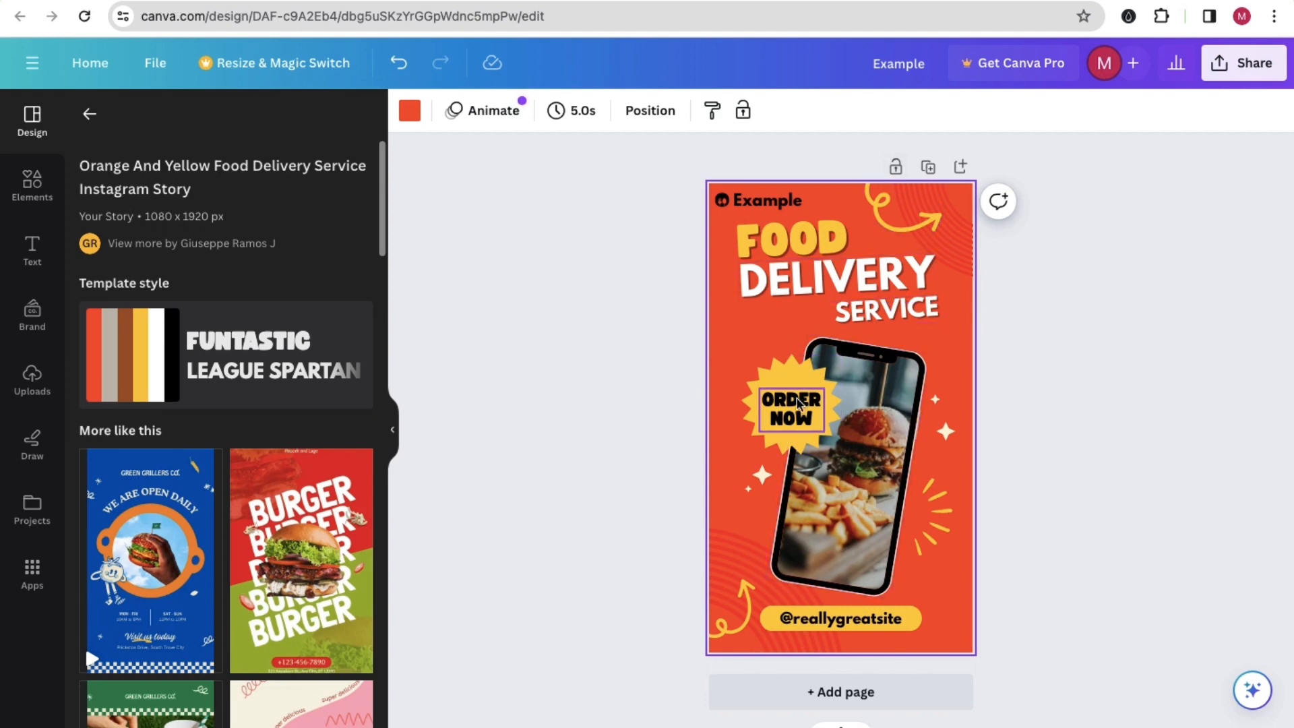
# Step: Search the elements library for "food" and limit the results to graphics
pyautogui.click(42, 185)
pyautogui.click(172, 121)
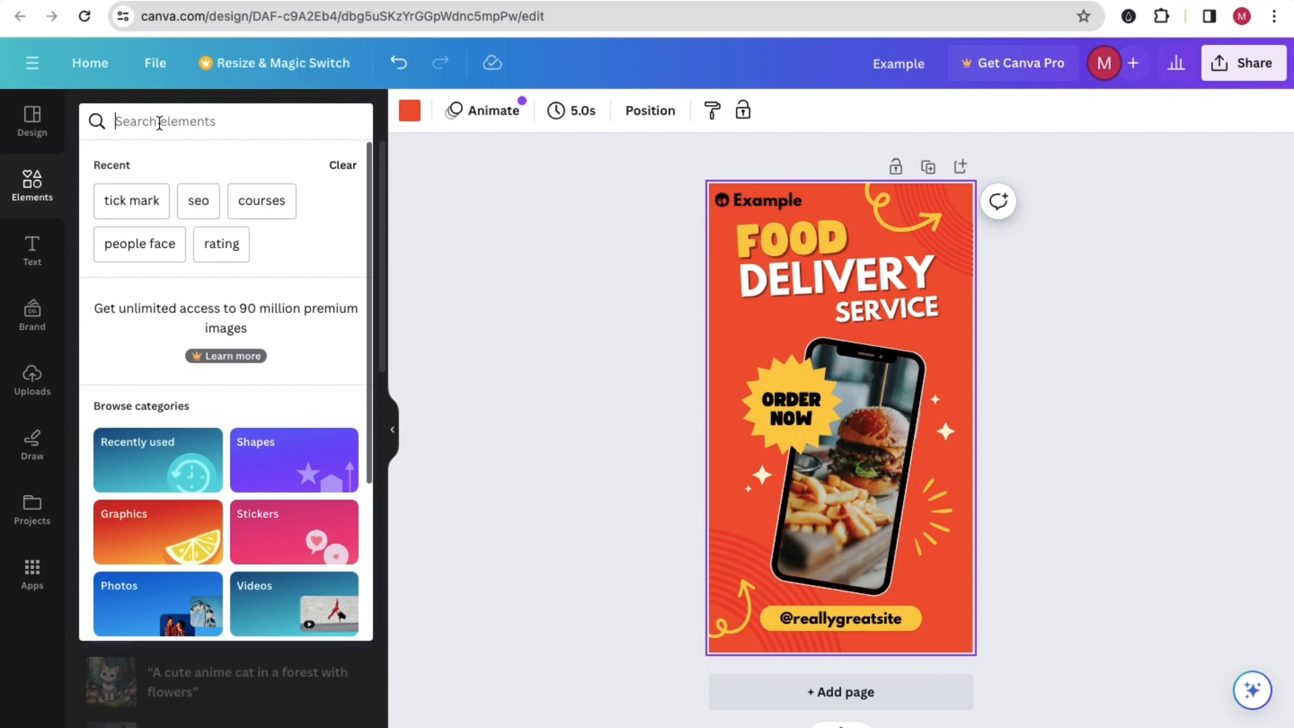
pyautogui.write('food')
pyautogui.press('Return')
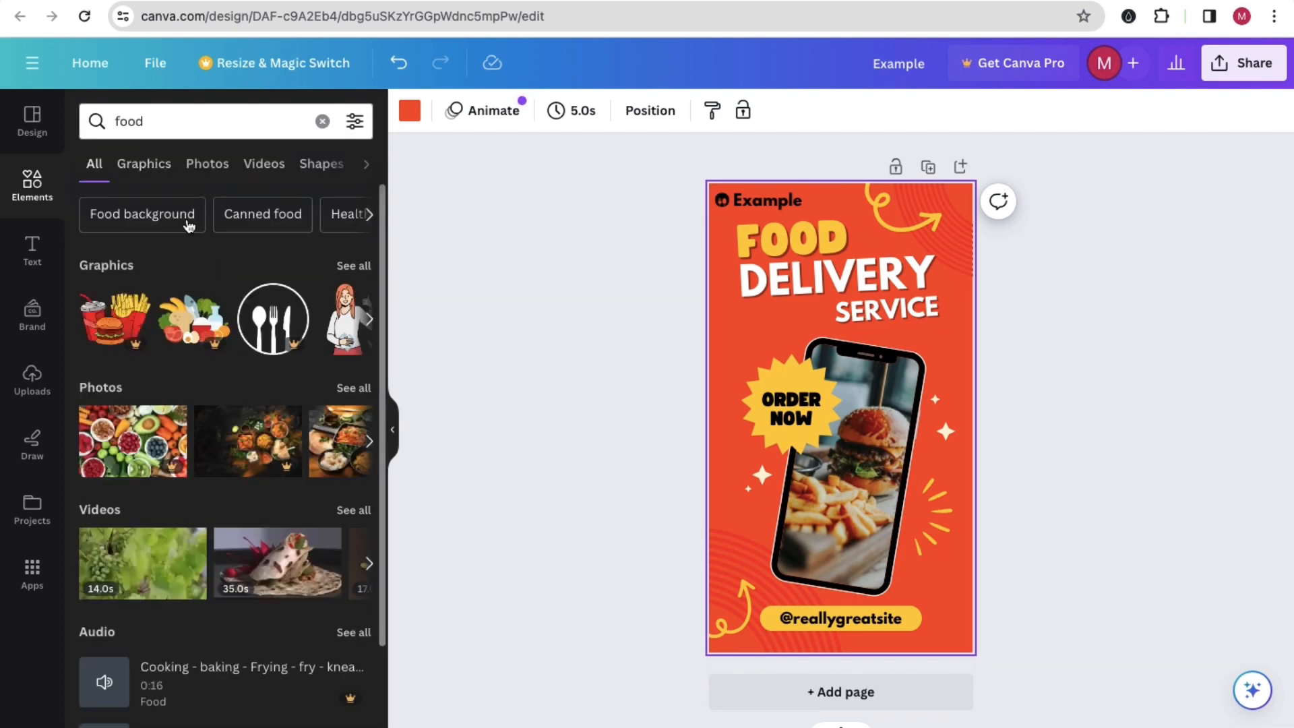
pyautogui.click(145, 164)
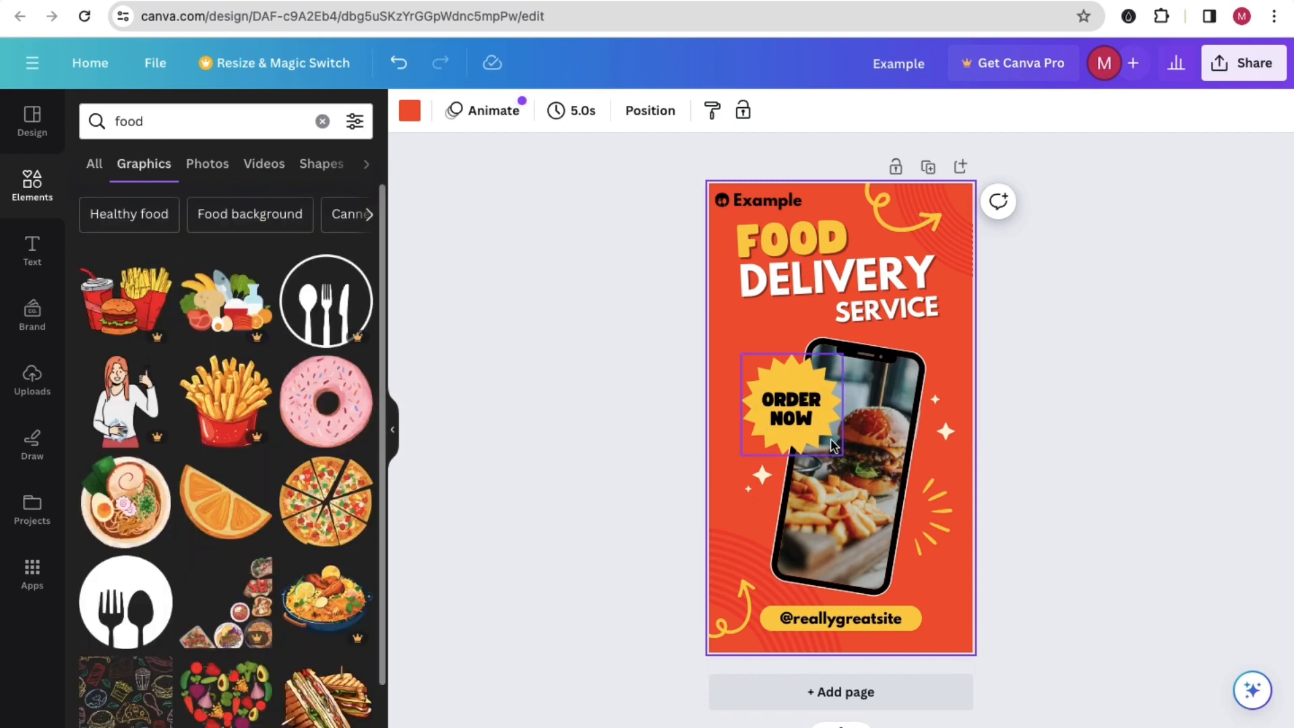
# Step: Add a second page and place the sliced whole pizza graphic, slightly reduced, at its centre
pyautogui.click(960, 166)
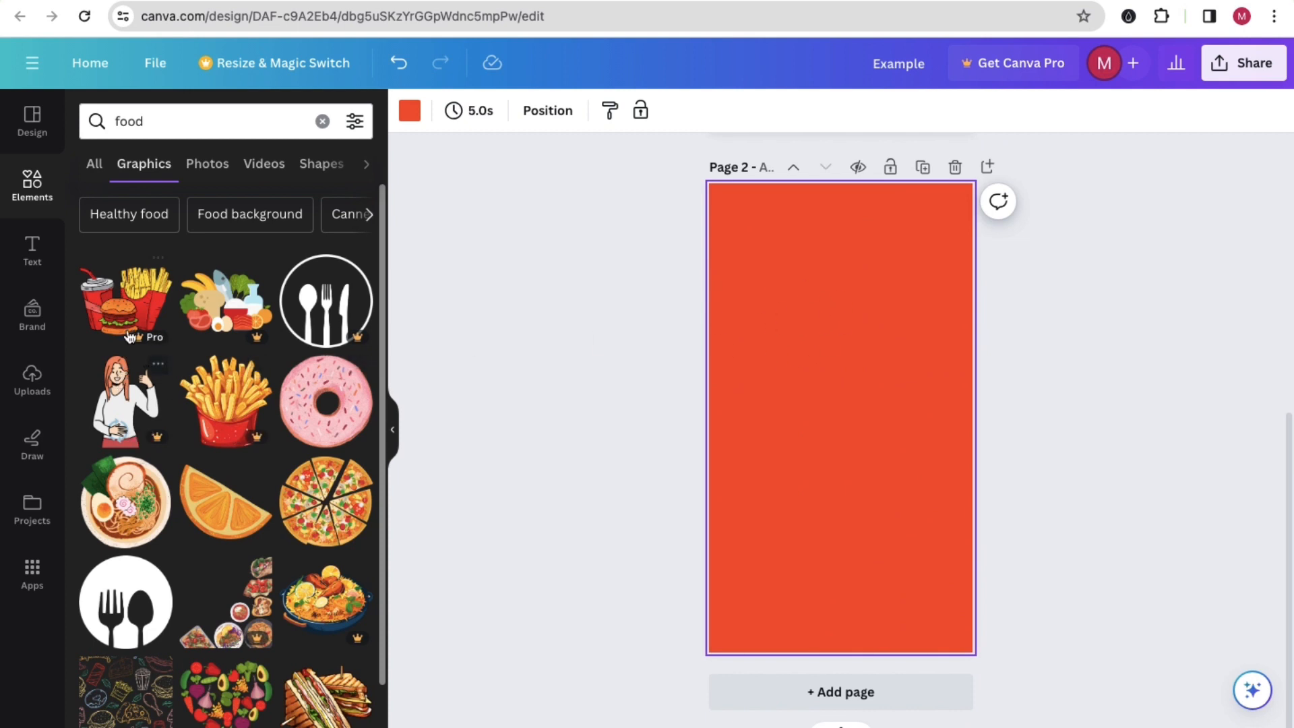
pyautogui.click(329, 512)
pyautogui.moveTo(949, 316); pyautogui.dragTo(924, 339)
pyautogui.moveTo(894, 402); pyautogui.dragTo(903, 405)
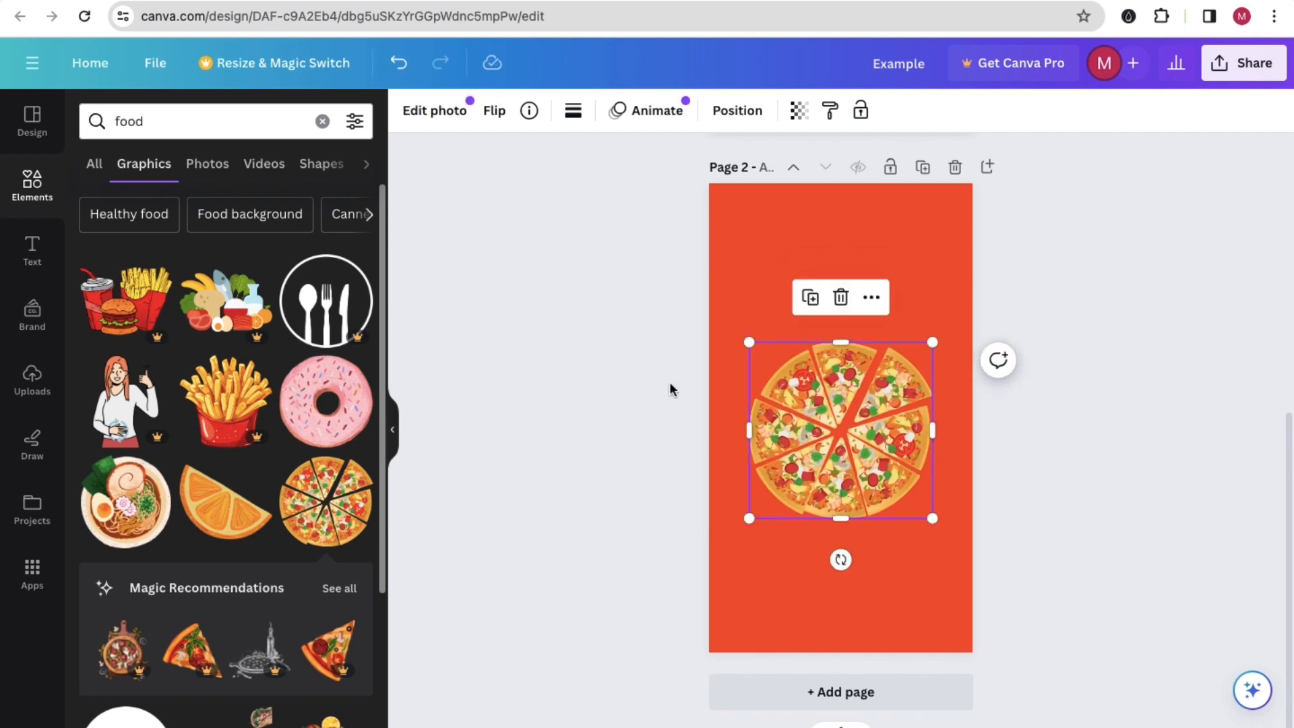
pyautogui.click(681, 389)
# Step: Add a heading to page 2 and place it above the pizza near the page's top edge
pyautogui.scroll(7, 824, 394)
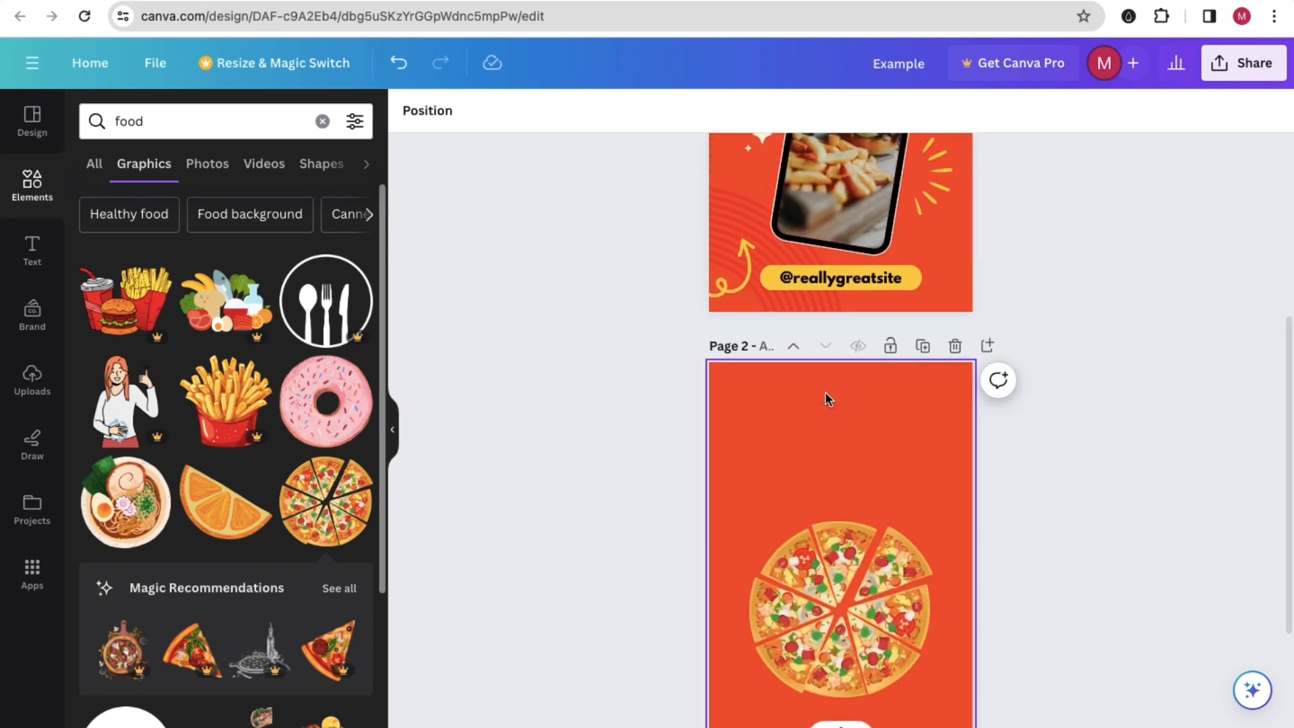
pyautogui.scroll(-6, 826, 395)
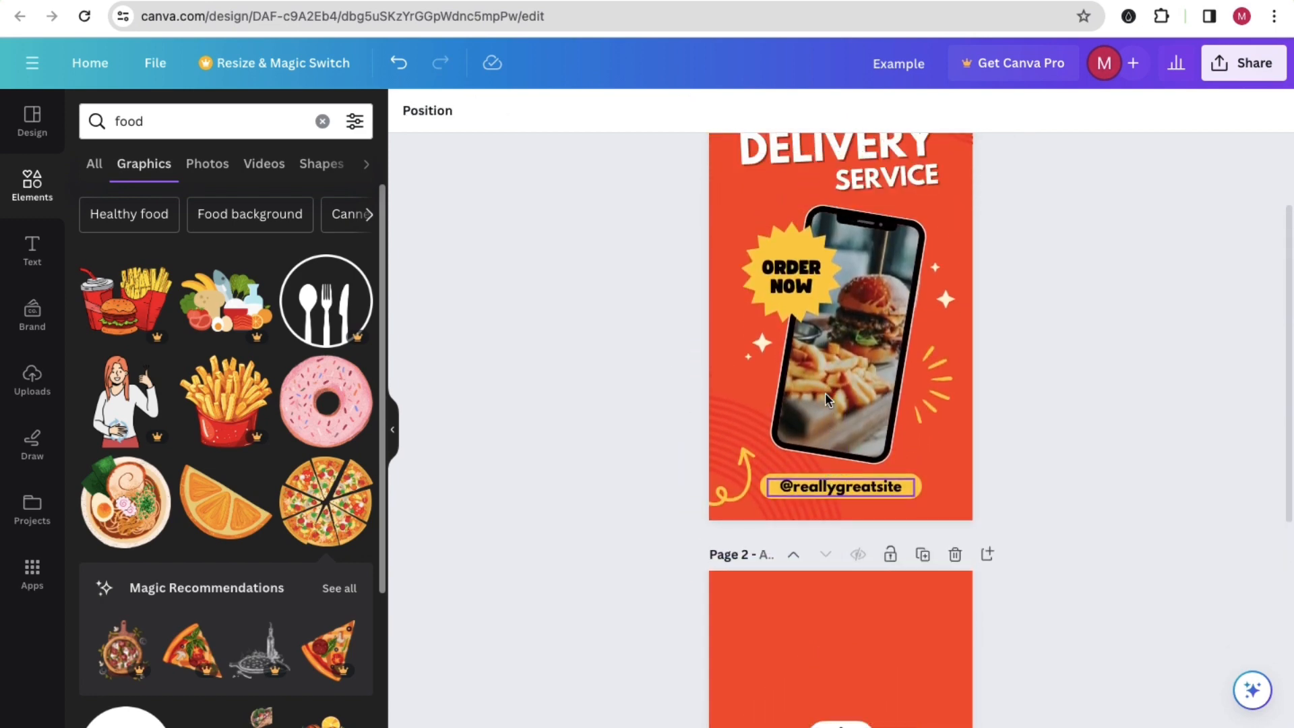
pyautogui.click(41, 241)
pyautogui.click(164, 326)
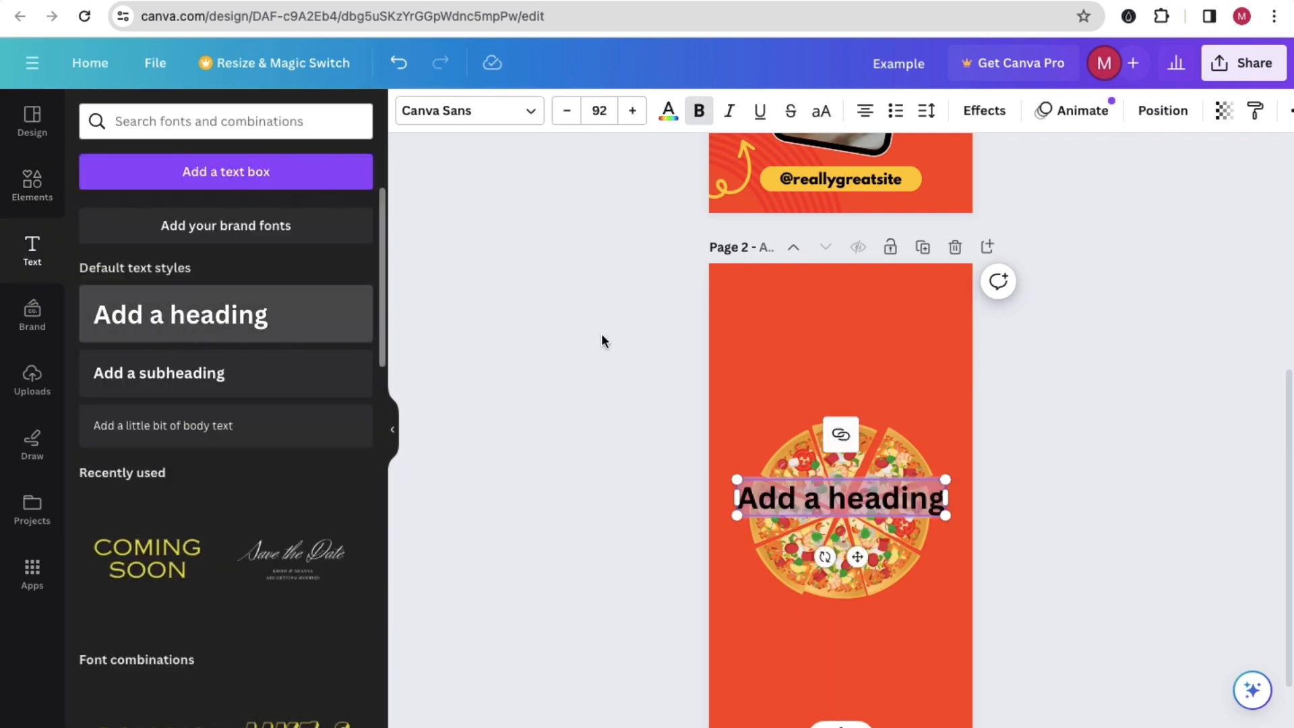
pyautogui.click(549, 400)
pyautogui.moveTo(791, 498); pyautogui.dragTo(782, 312)
# Step: Replace the page 2 heading text with "Get your Pizza" and "Today !" on two lines
pyautogui.click(783, 312)
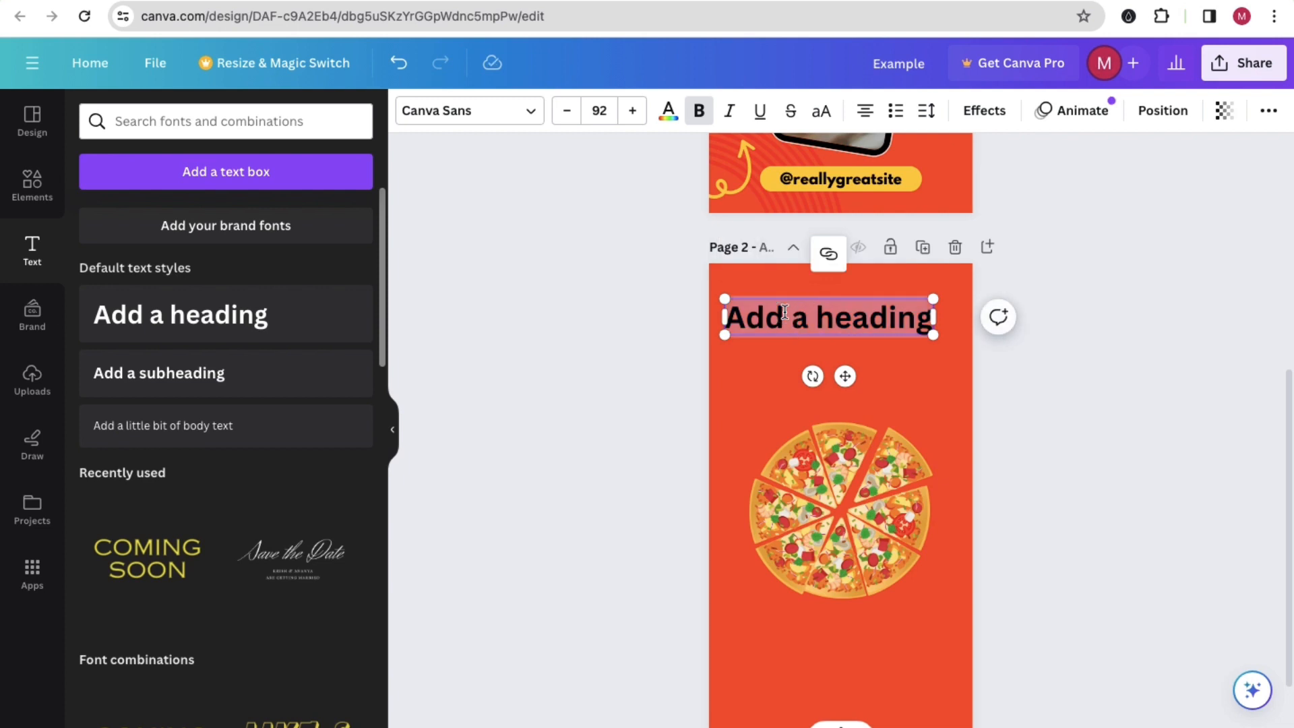
pyautogui.write('G')
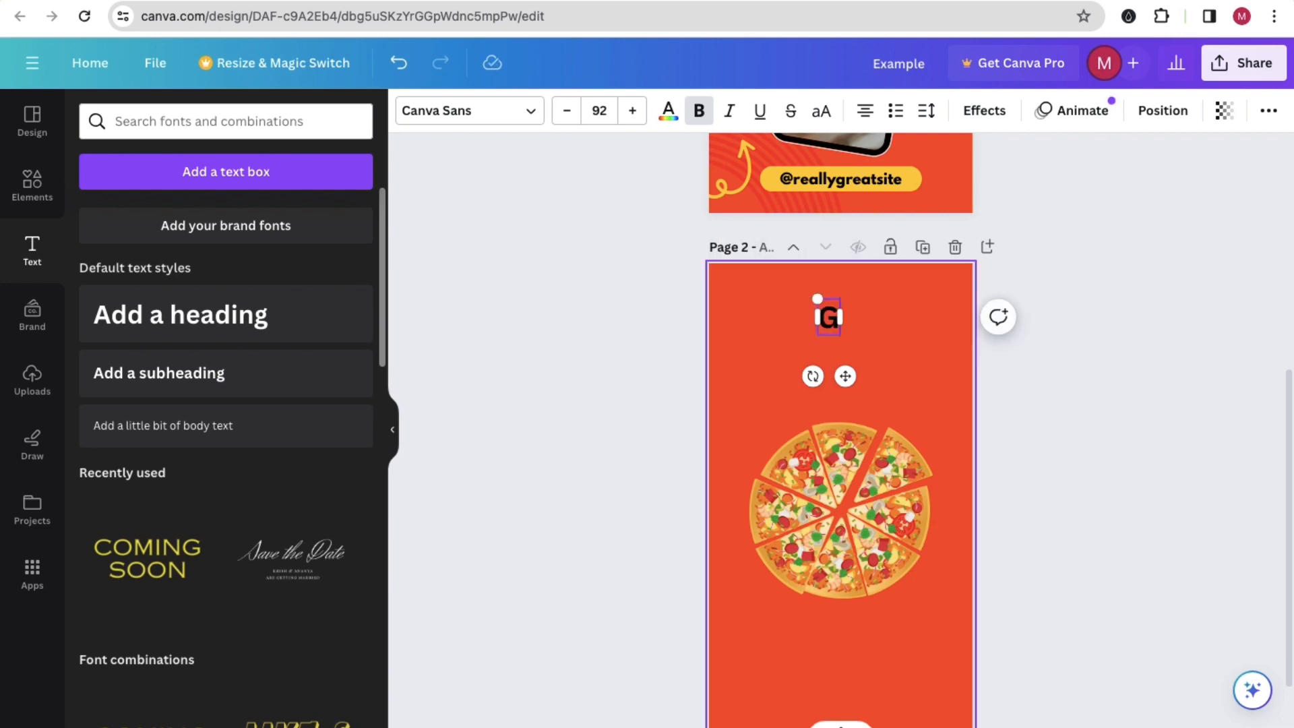
pyautogui.write('et your ')
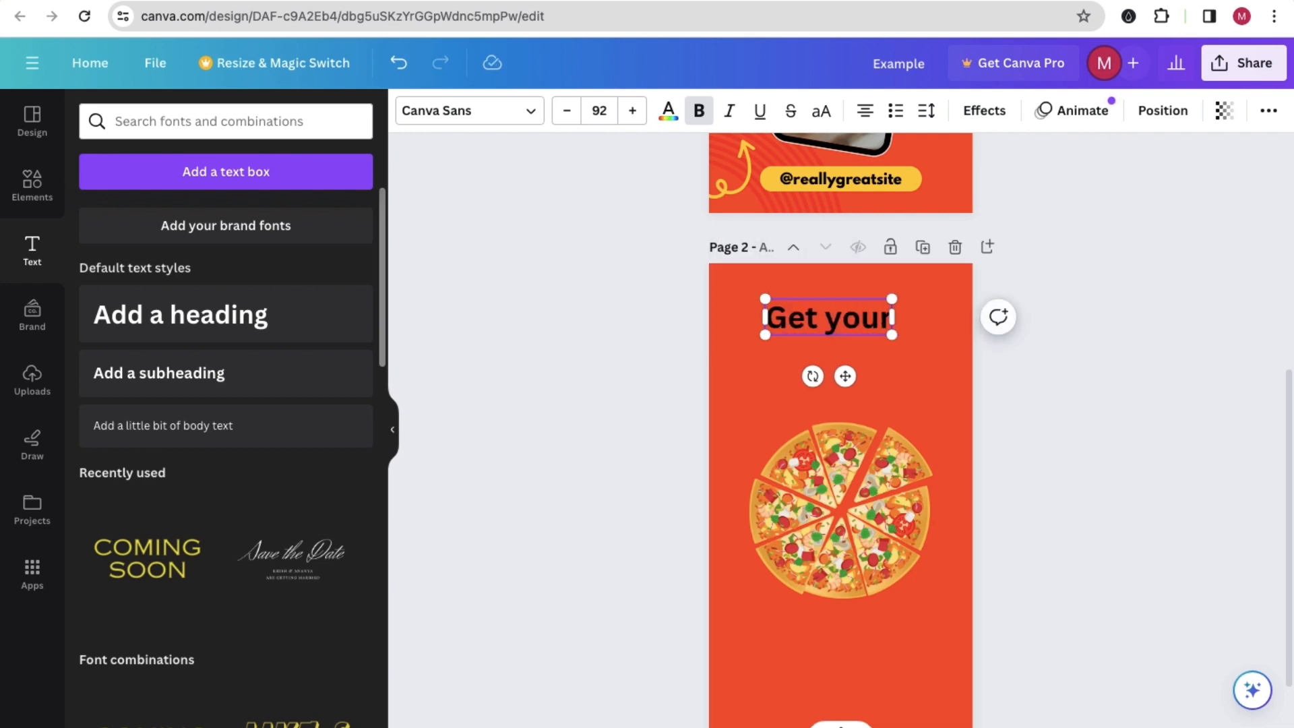
pyautogui.write('Pizza')
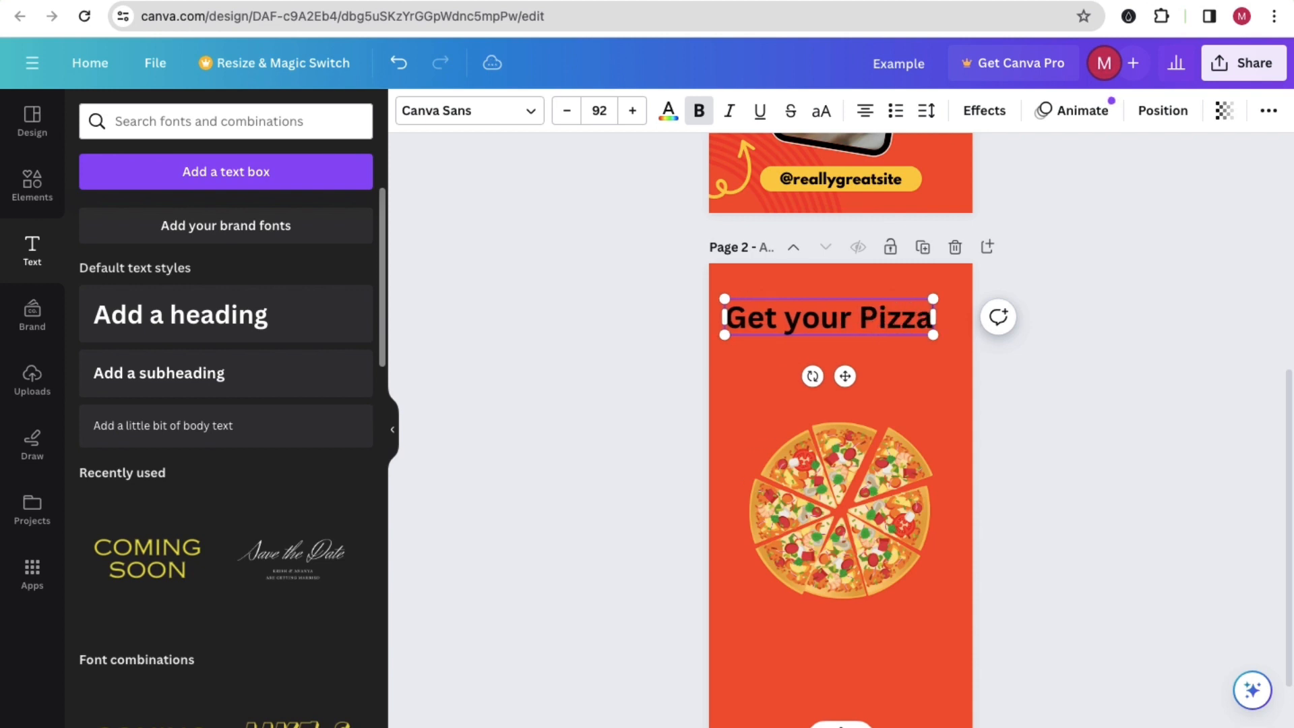
pyautogui.press('Return')
pyautogui.write('Today !')
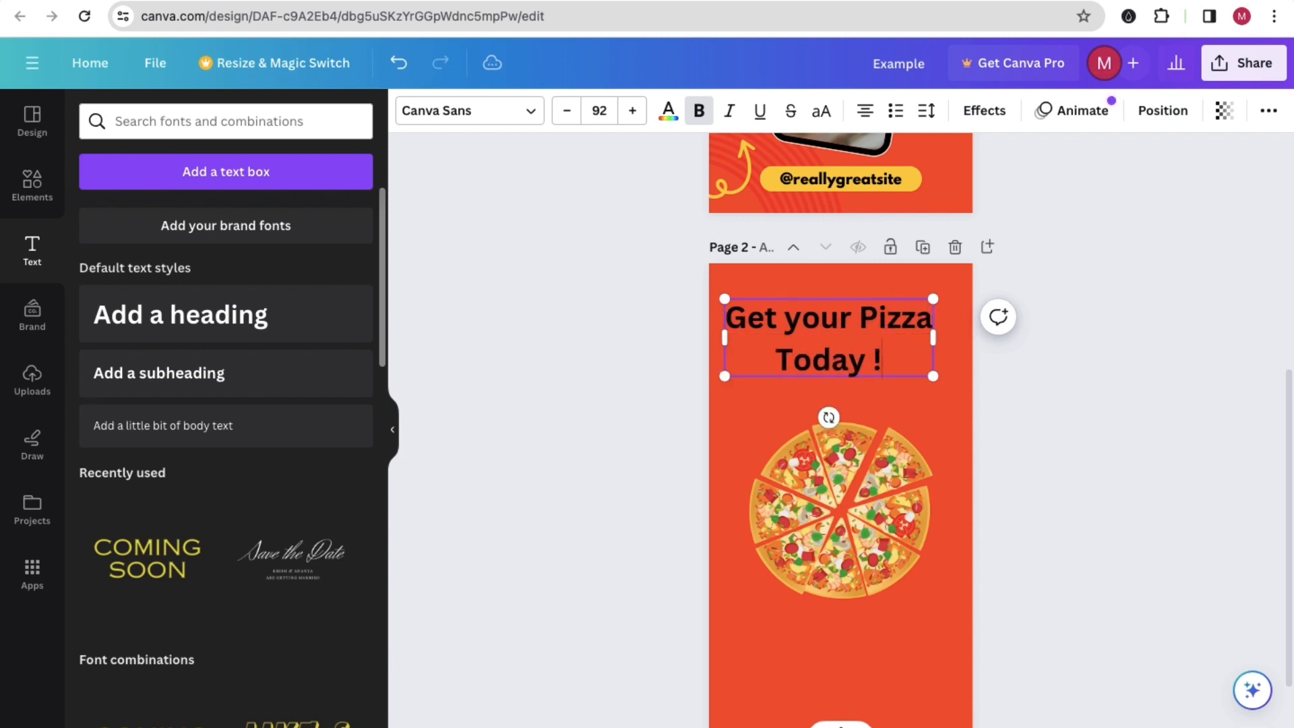
# Step: Left-align both lines of the "Get your Pizza Today !" heading and deselect it
pyautogui.hotkey('ctrl', 'a')
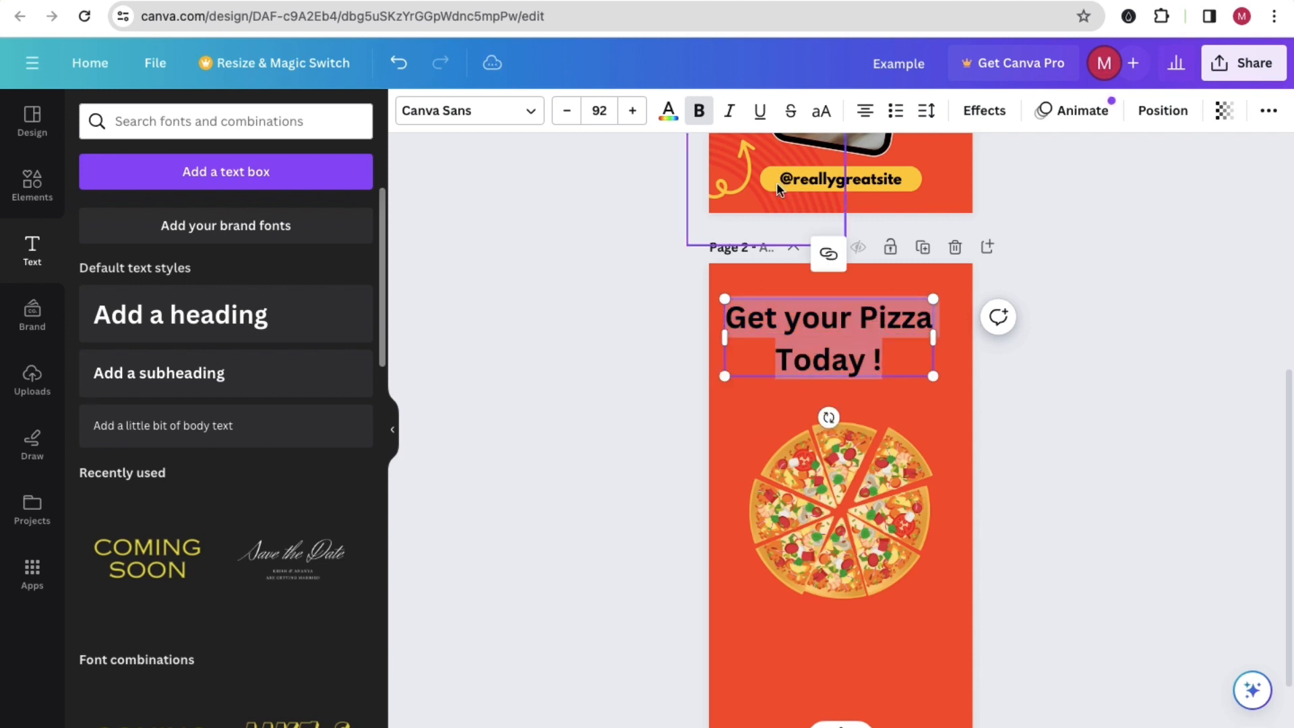
pyautogui.hotkey('ctrl', 'shift', 'l')
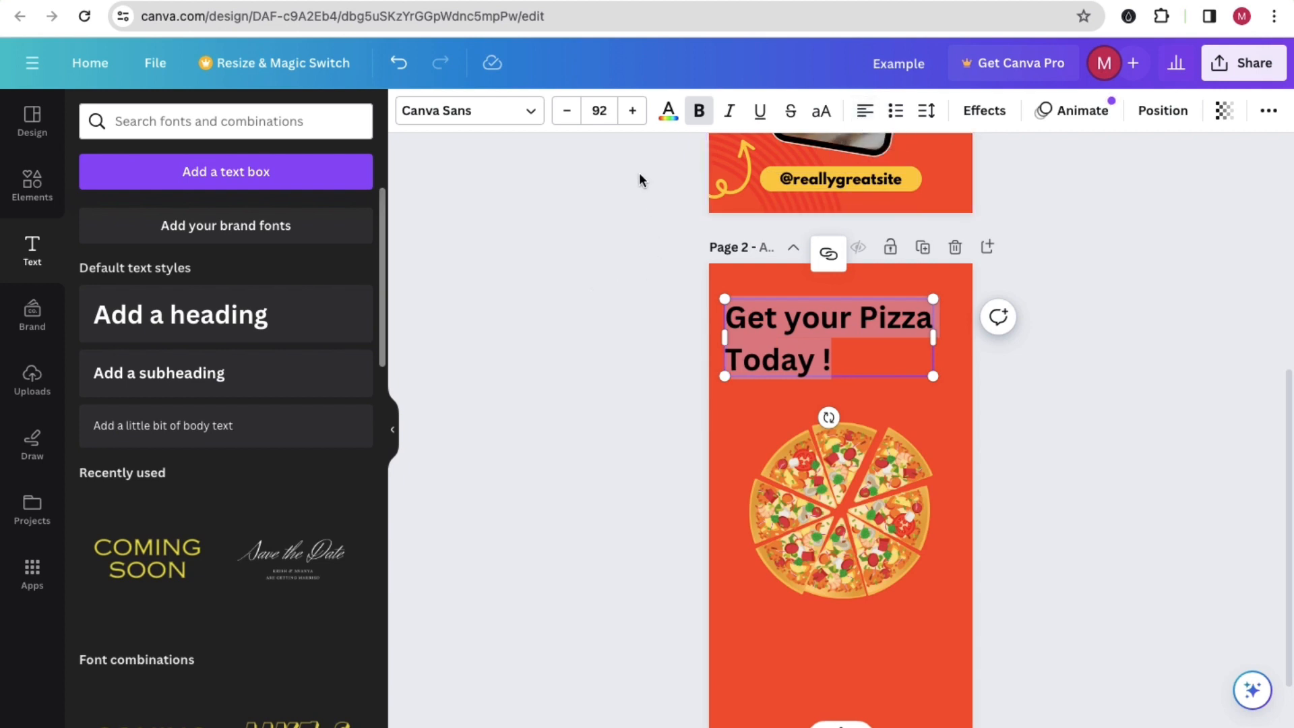
pyautogui.click(592, 309)
pyautogui.scroll(6, 592, 317)
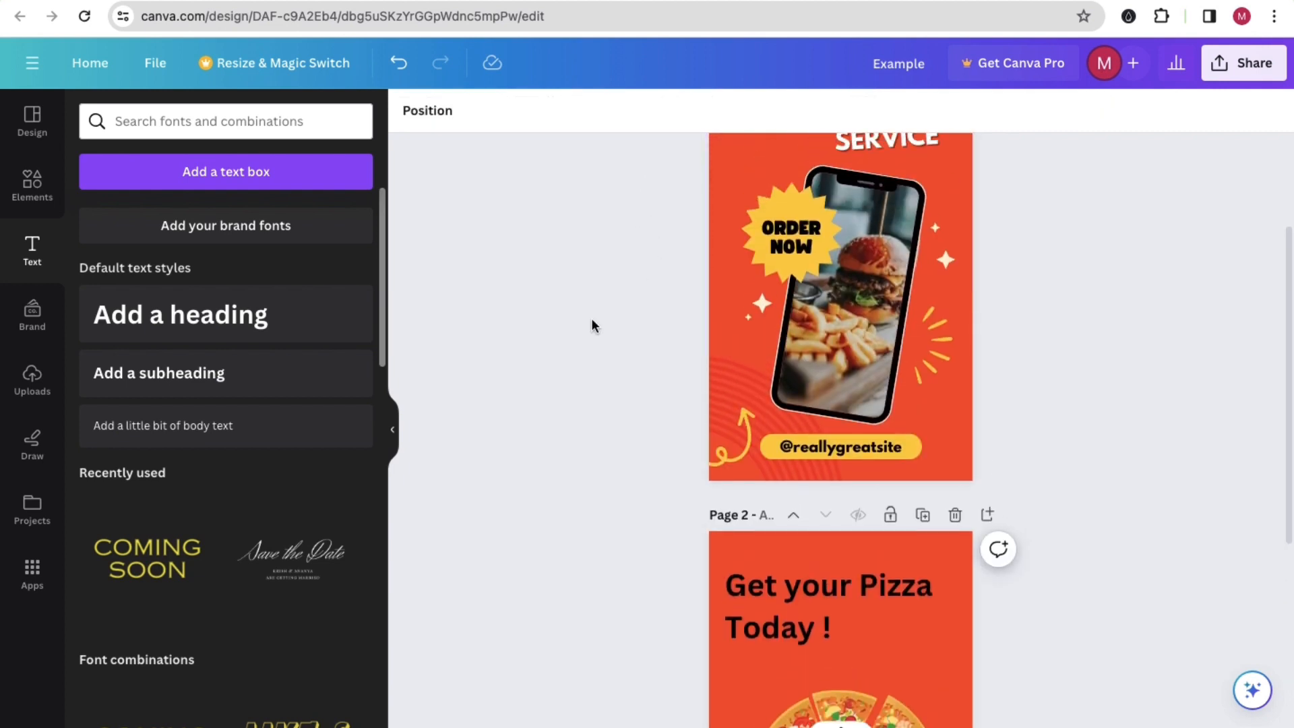
# Step: Recolour both lines of the "Get your Pizza Today !" heading on page 2 with the document's yellow and deselect it
pyautogui.scroll(-6, 591, 322)
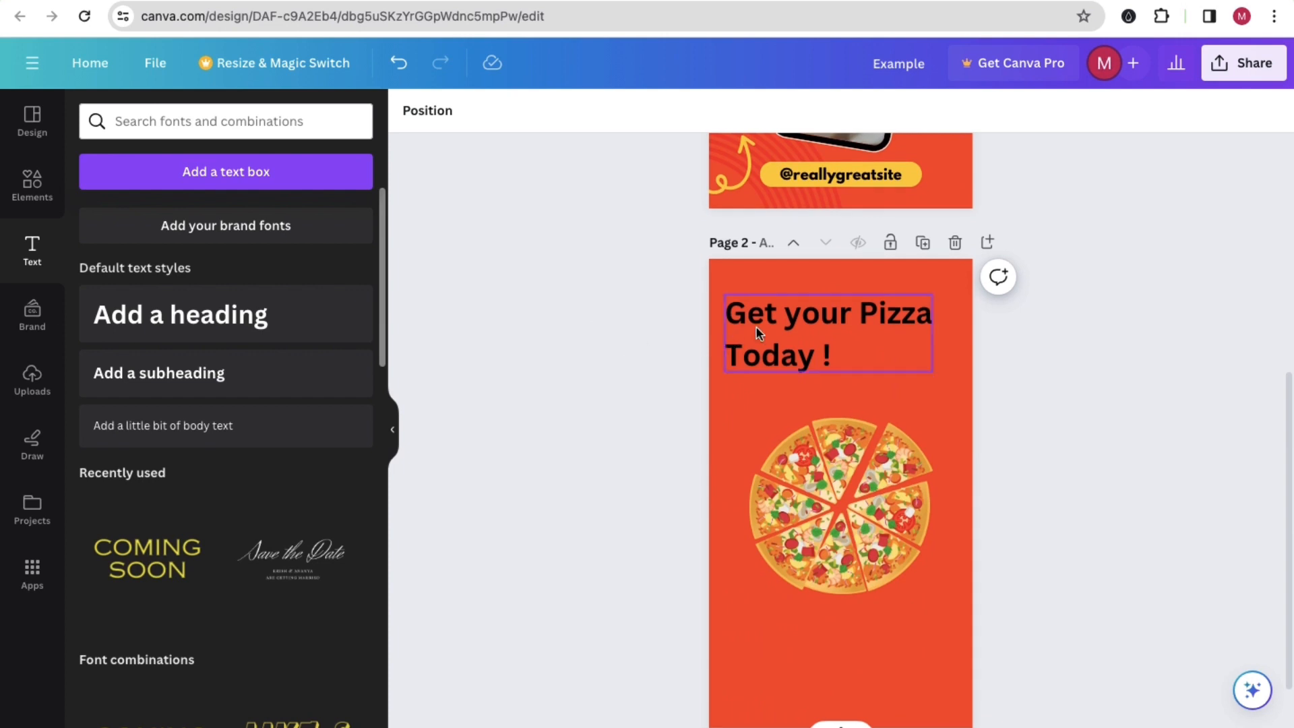
pyautogui.click(757, 328)
pyautogui.hotkey('ctrl', 'a')
pyautogui.click(668, 110)
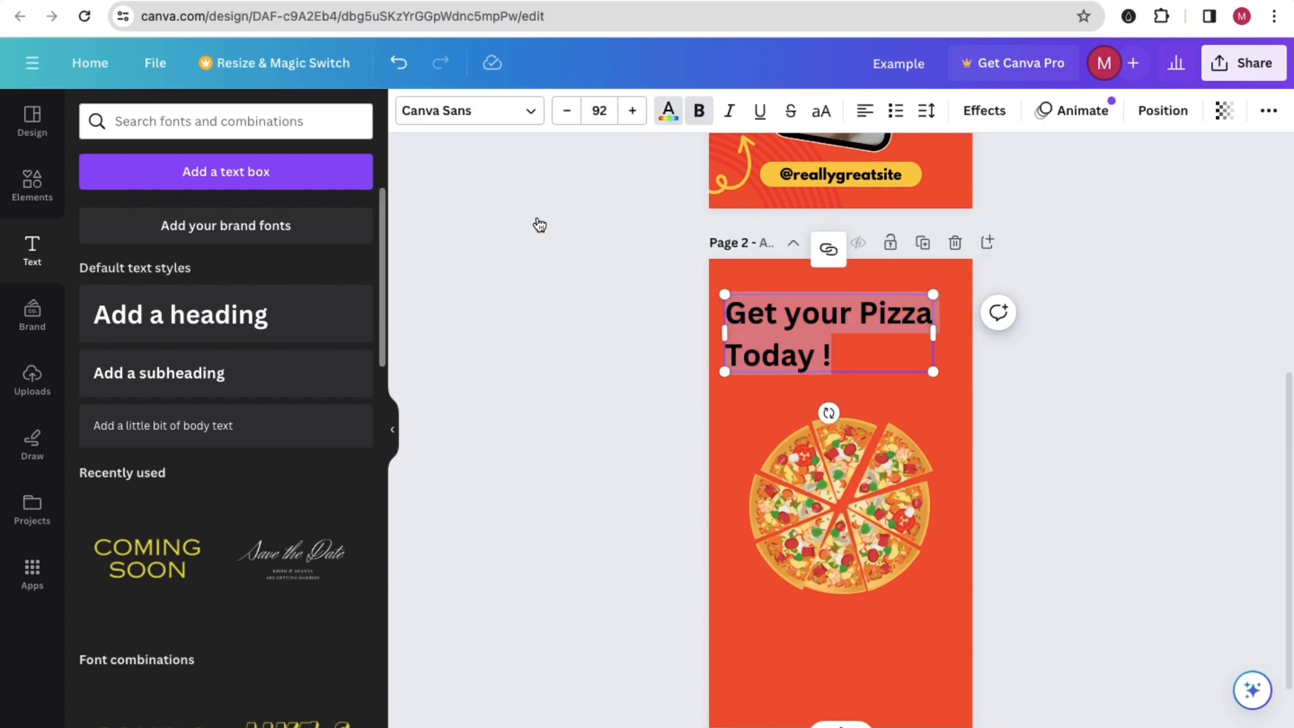
pyautogui.click(150, 271)
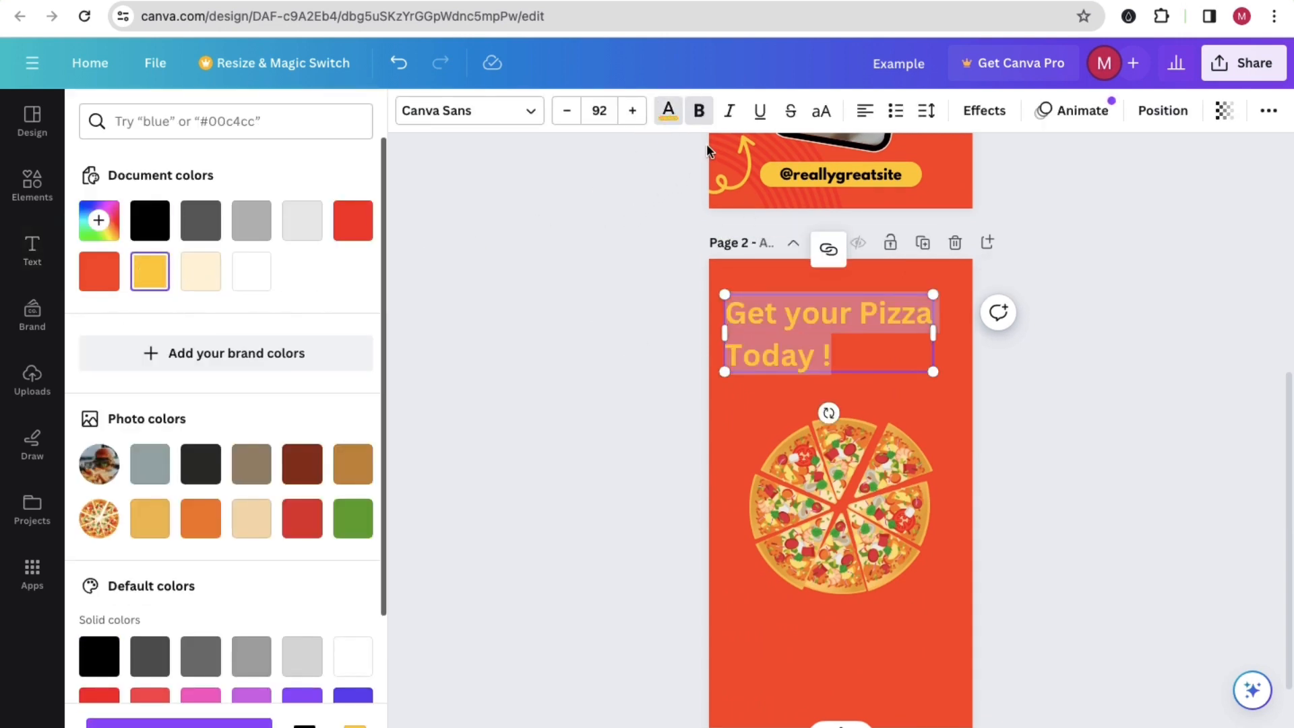
pyautogui.click(699, 111)
pyautogui.click(668, 374)
pyautogui.click(661, 417)
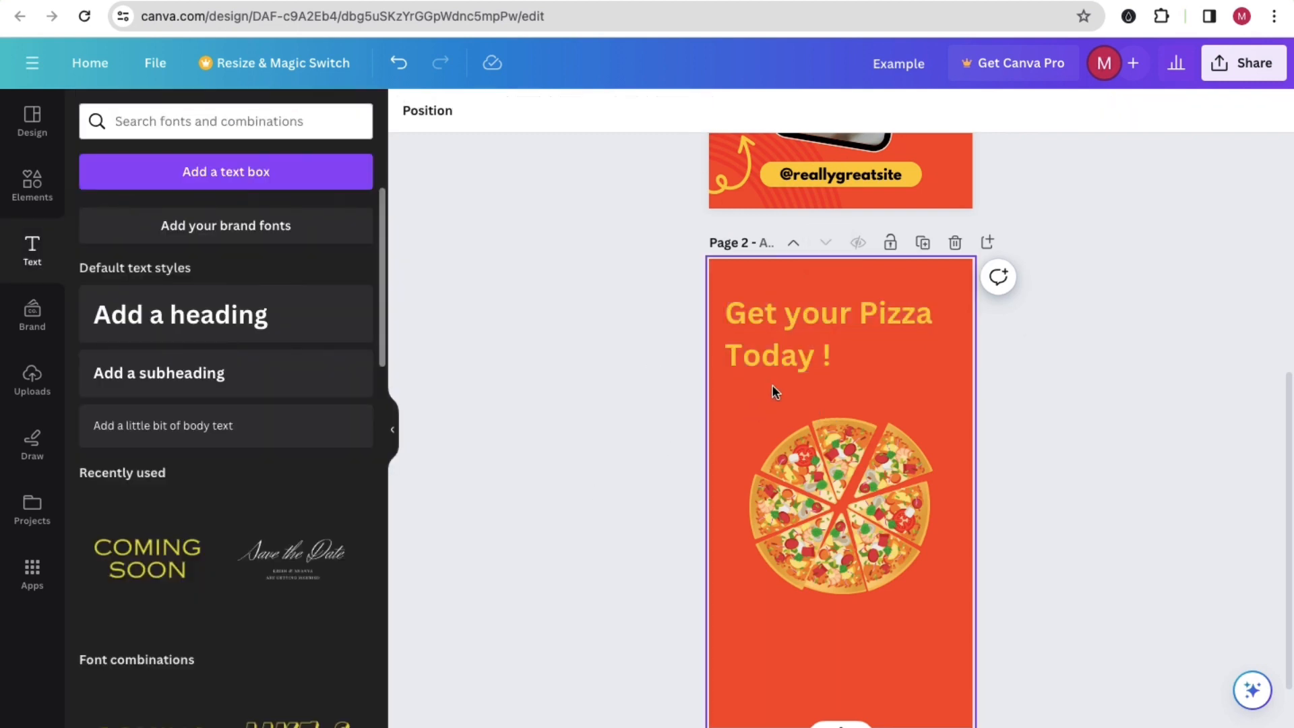
# Step: Search the elements library for arrow graphics to use on page 2
pyautogui.scroll(4, 836, 357)
pyautogui.scroll(3, 835, 354)
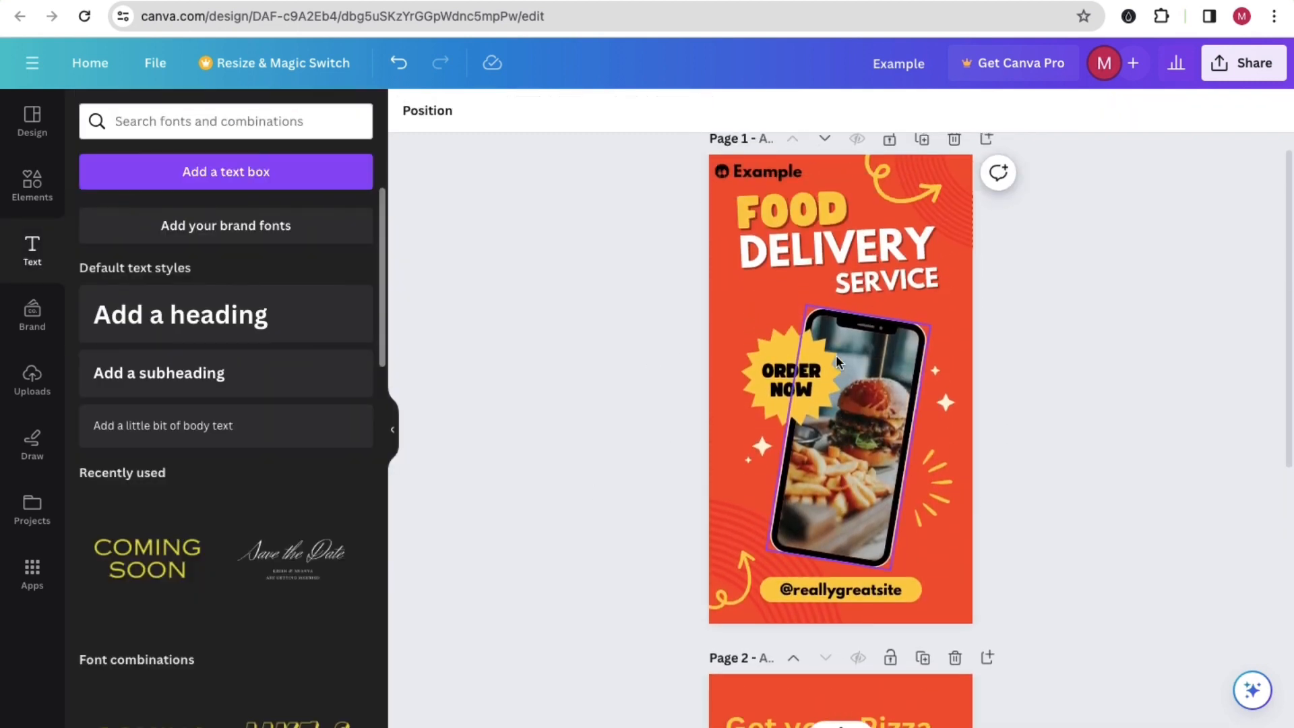
pyautogui.scroll(-4, 747, 455)
pyautogui.scroll(-4, 747, 454)
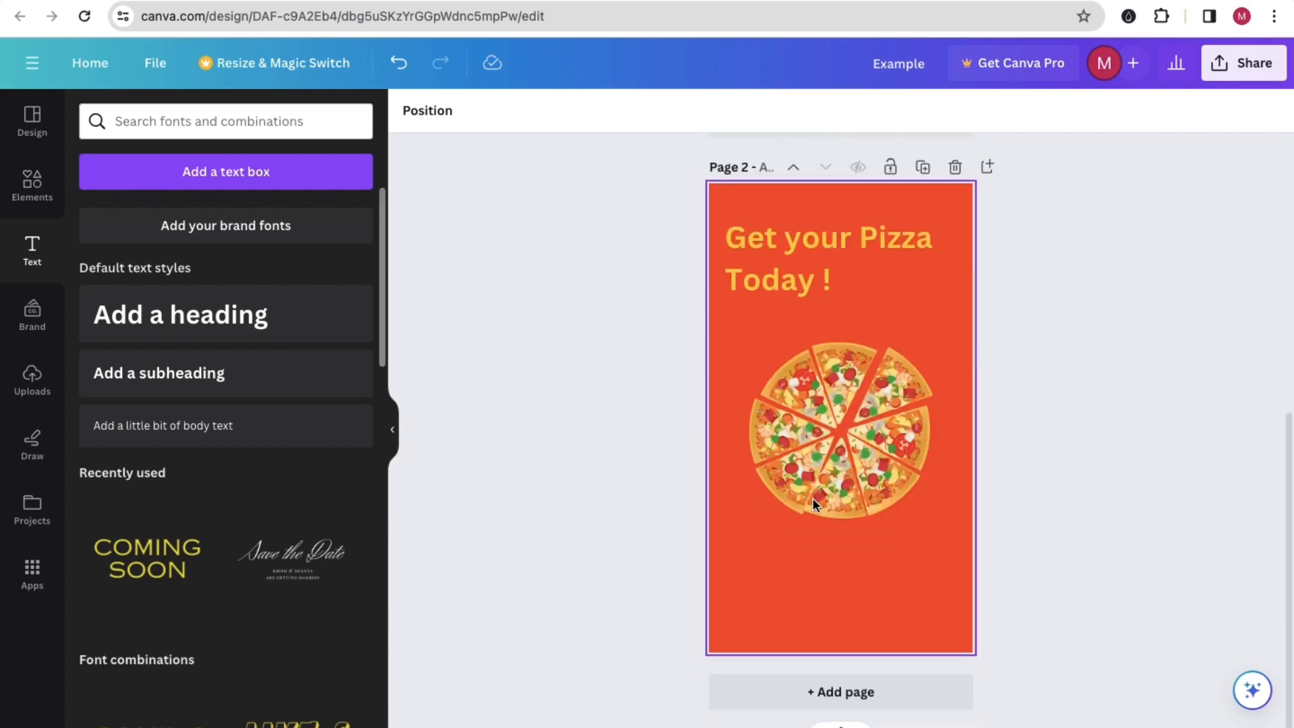
pyautogui.click(32, 185)
pyautogui.click(128, 121)
pyautogui.write('arrow')
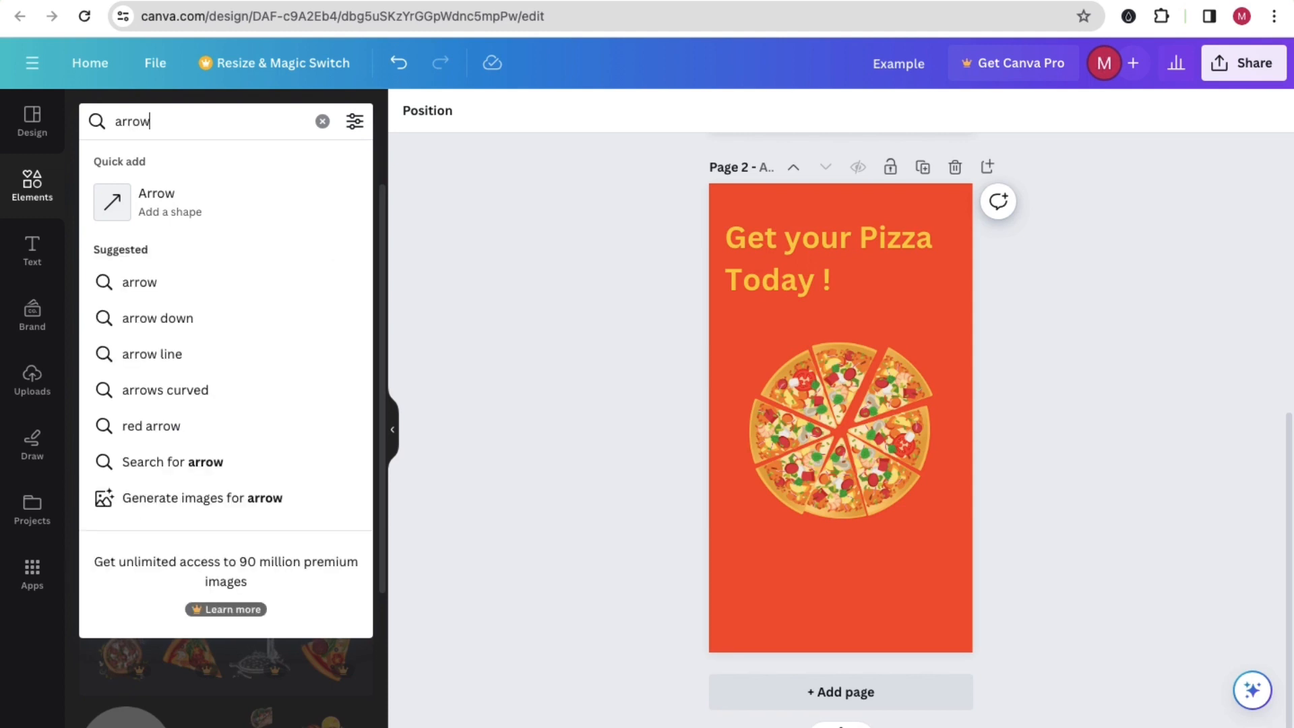
pyautogui.press('Return')
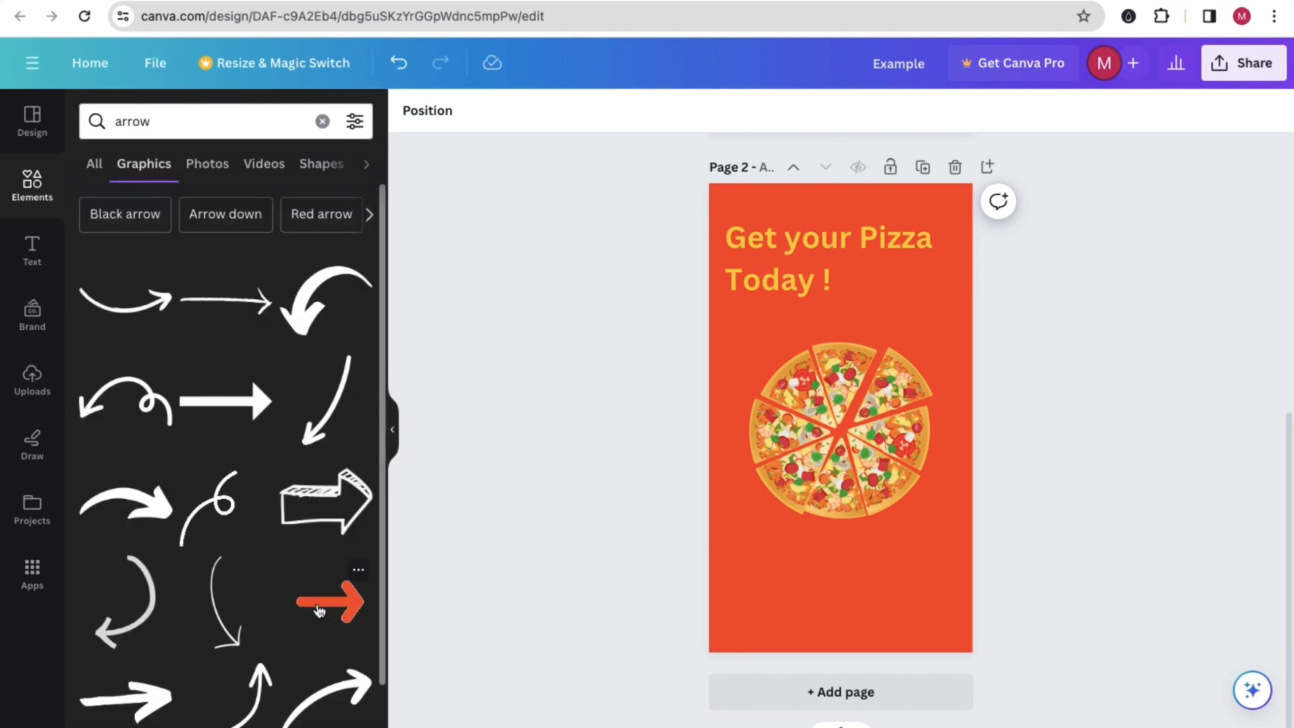
# Step: Add the animated red arrow to page 2, shrink it to about half size and place it below the pizza
pyautogui.click(341, 609)
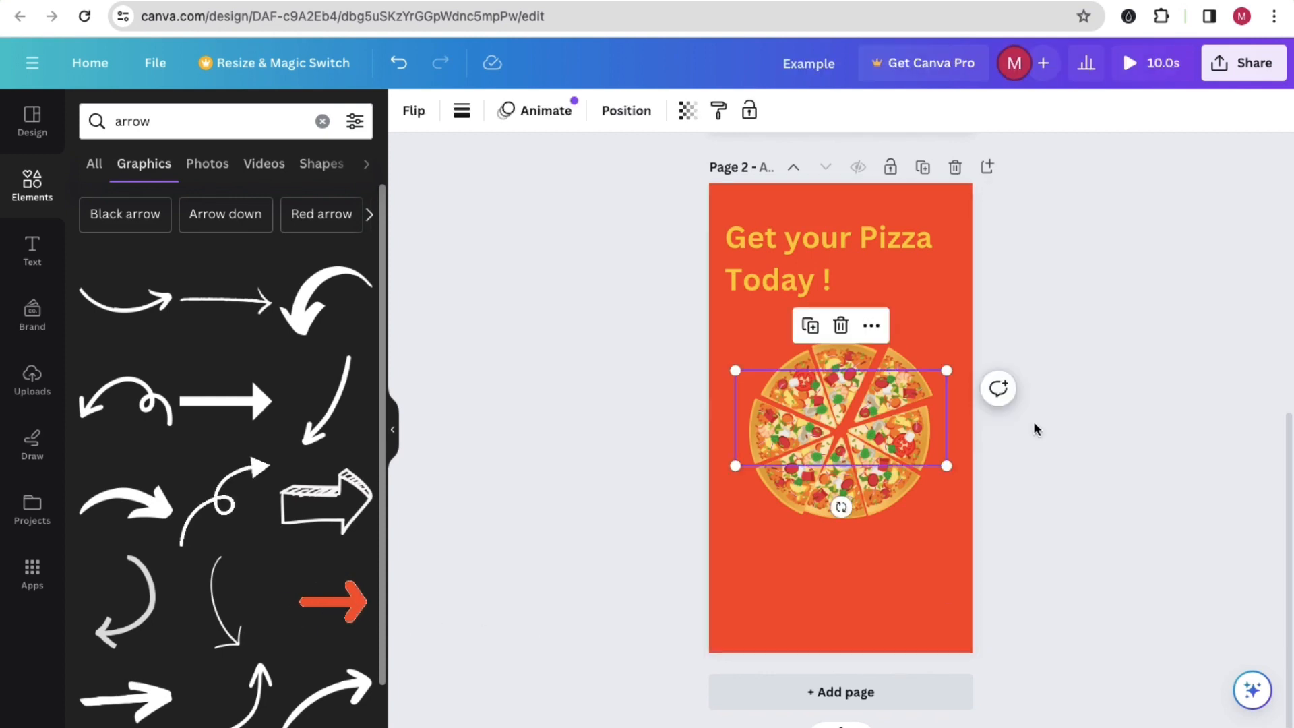
pyautogui.moveTo(940, 367); pyautogui.dragTo(848, 415)
pyautogui.moveTo(808, 506); pyautogui.dragTo(785, 577)
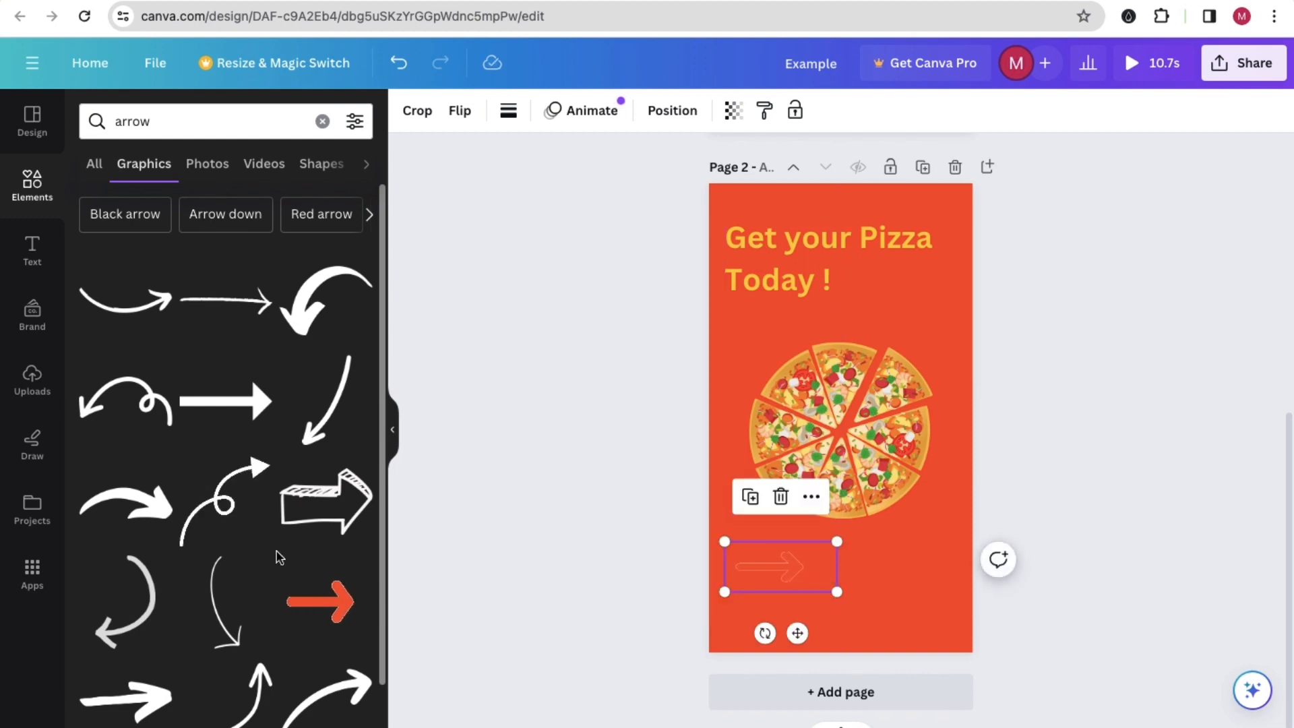
# Step: Add the animated white click-pointer graphic at page 2's right edge, overlapping the pizza, and delete the red arrow
pyautogui.scroll(-8, 279, 557)
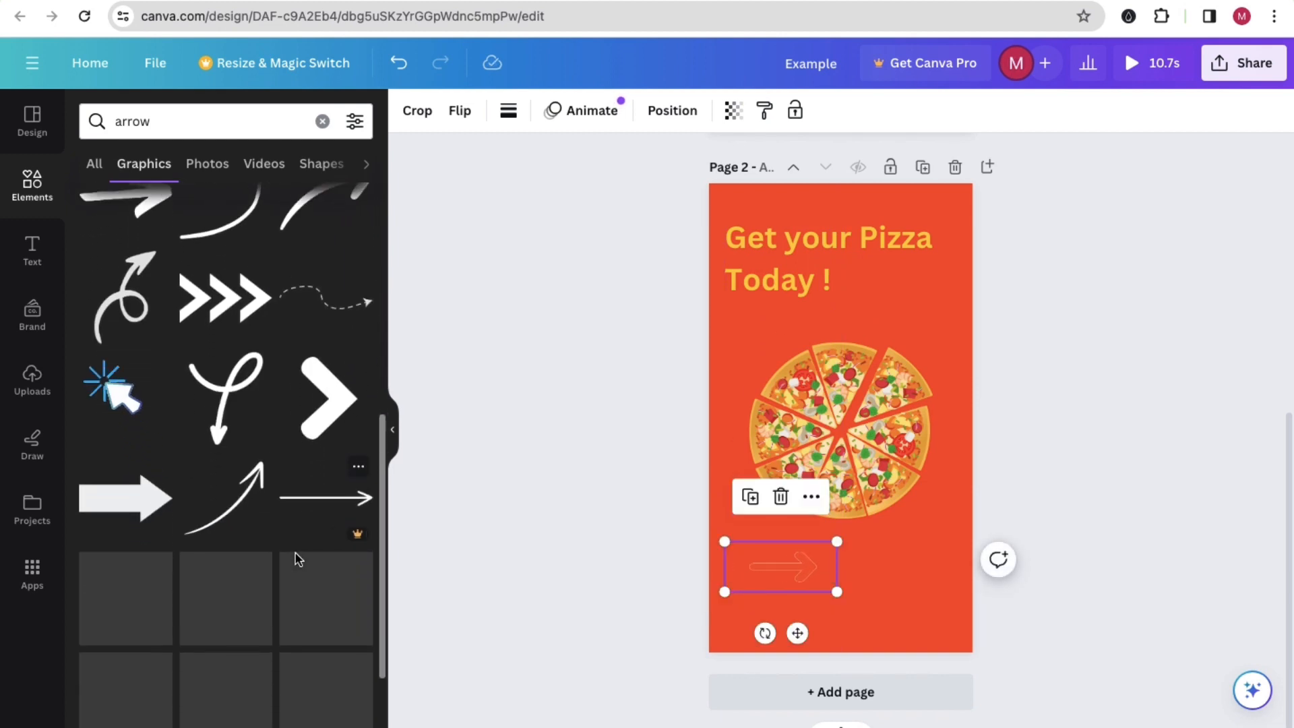
pyautogui.scroll(5, 297, 556)
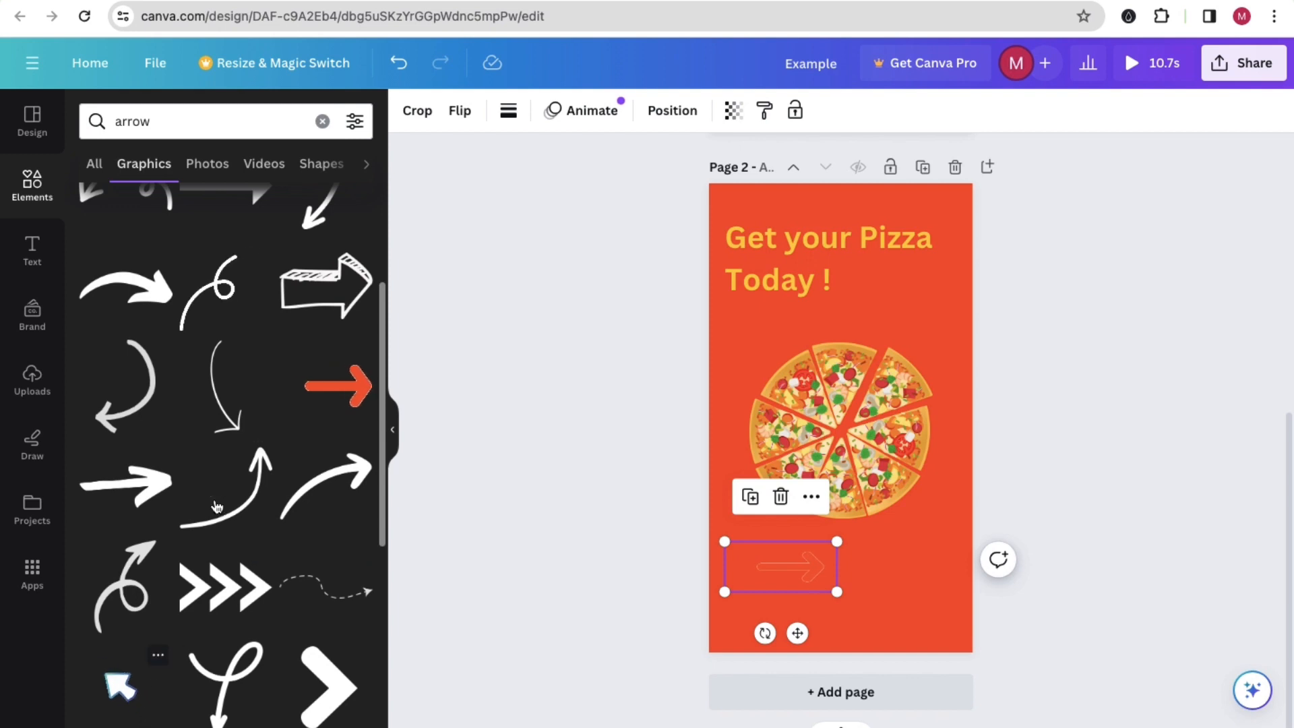
pyautogui.scroll(1, 223, 439)
pyautogui.scroll(-4, 135, 526)
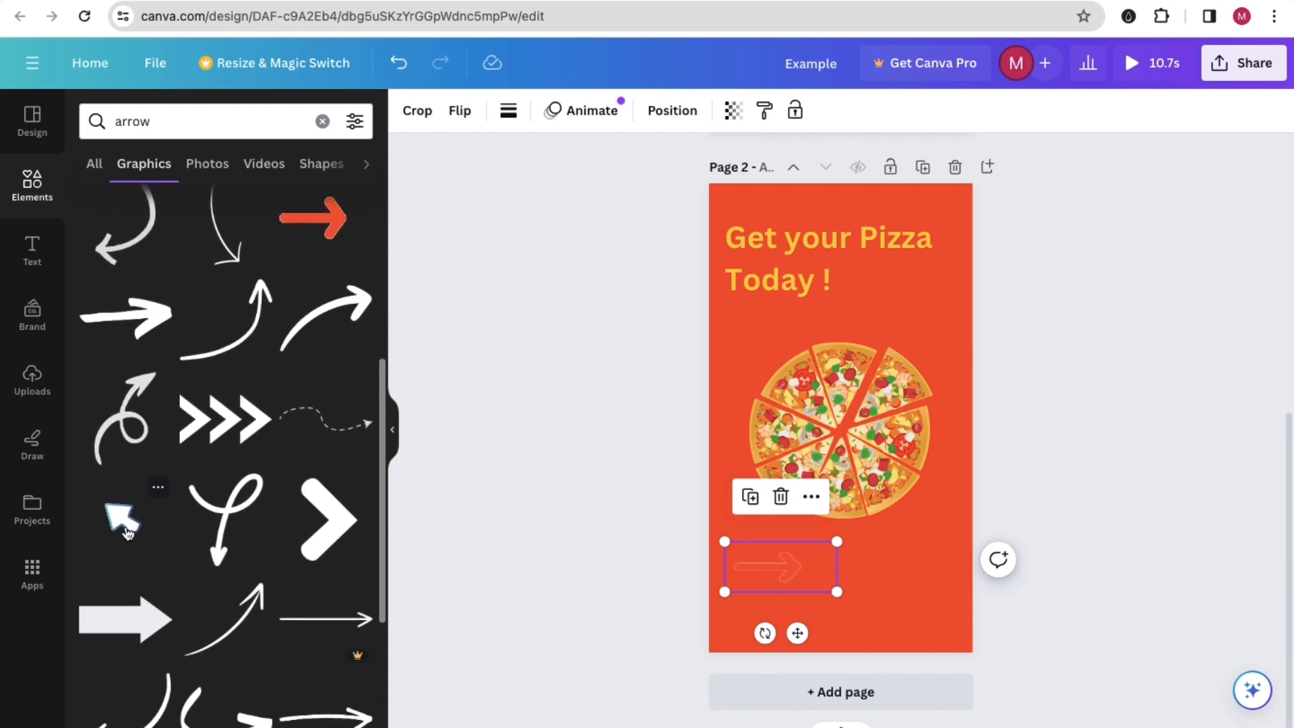
pyautogui.click(130, 531)
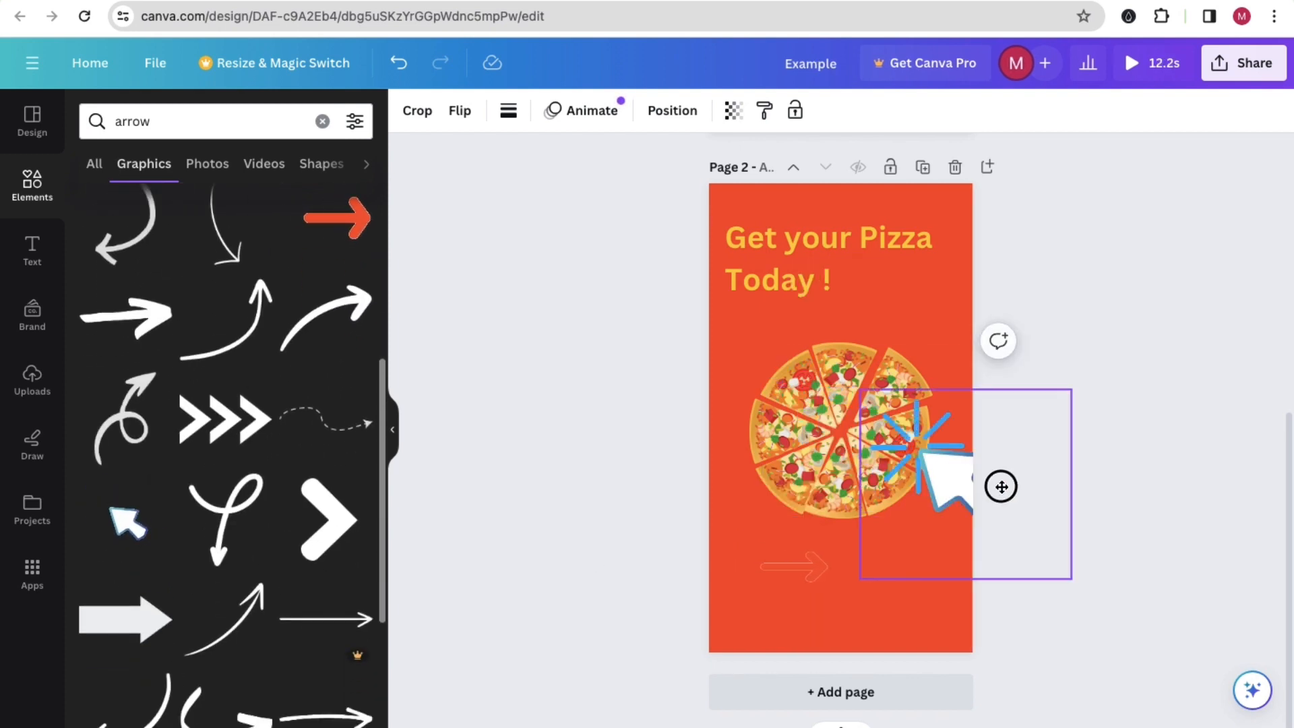
pyautogui.click(806, 559)
pyautogui.click(780, 496)
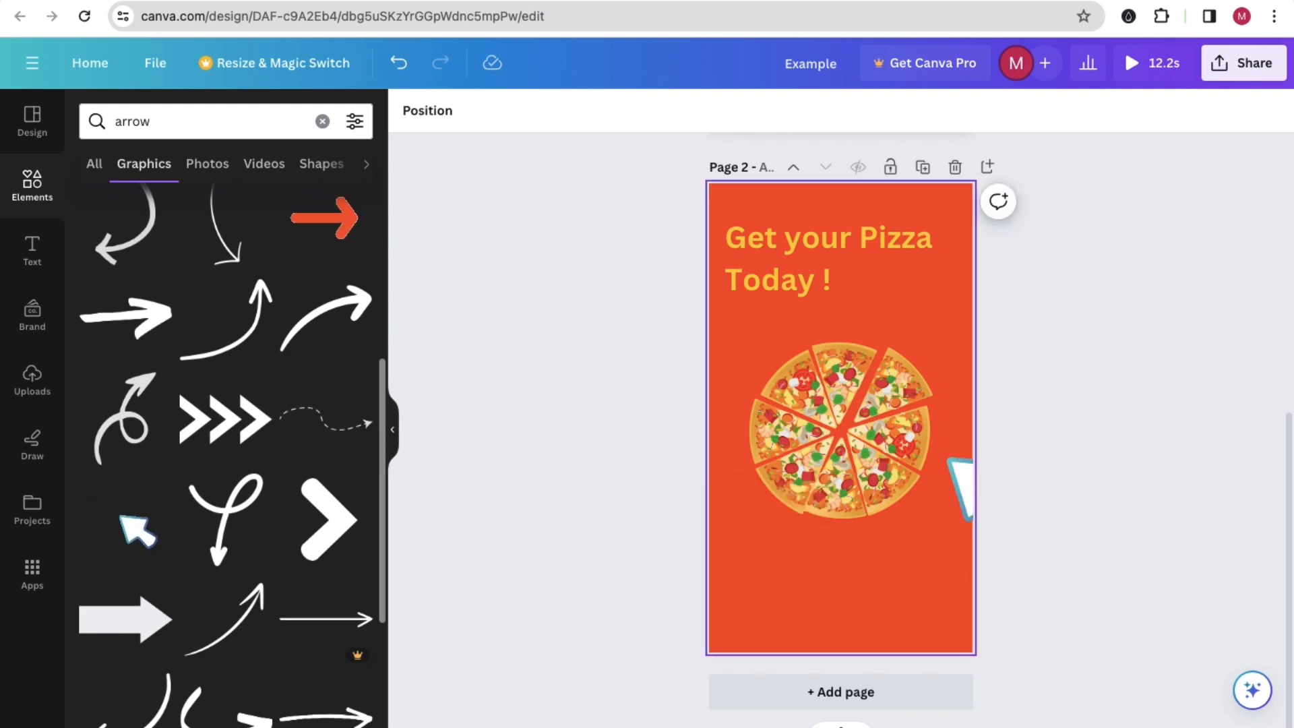
# Step: Replace the graphics search with "order"
pyautogui.doubleClick(141, 127)
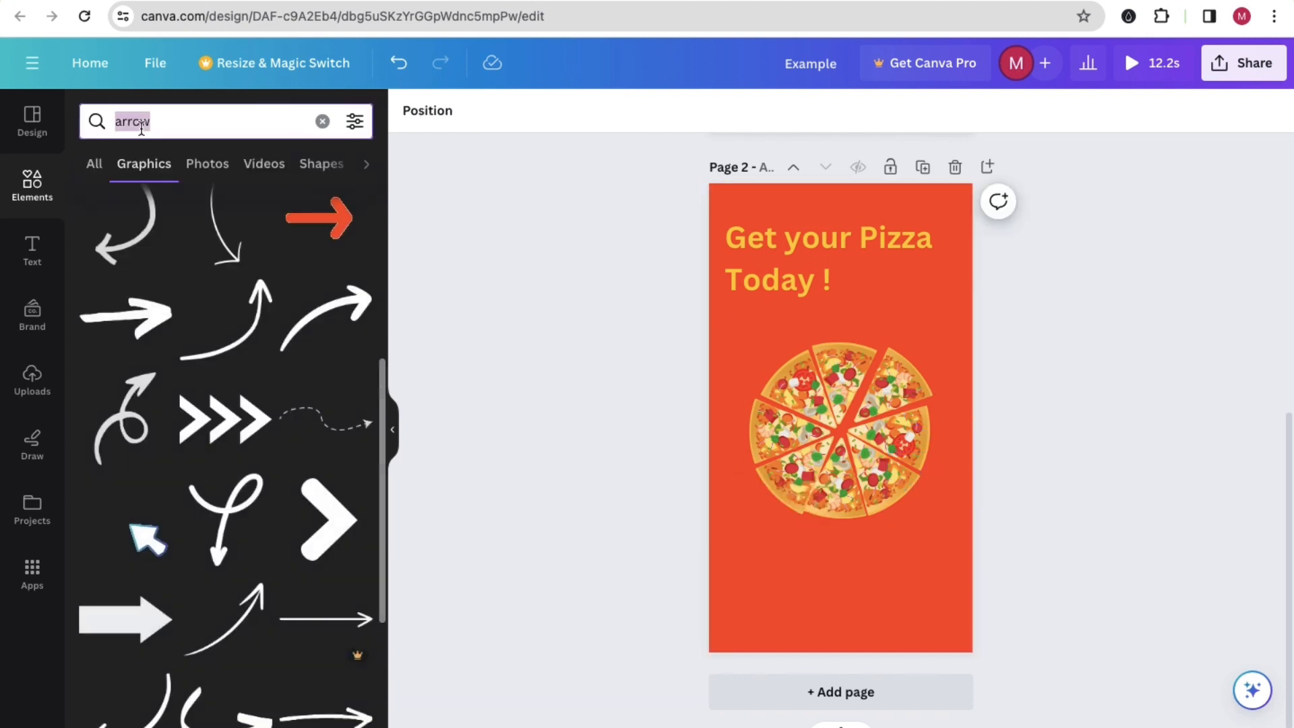
pyautogui.write('order')
pyautogui.press('Return')
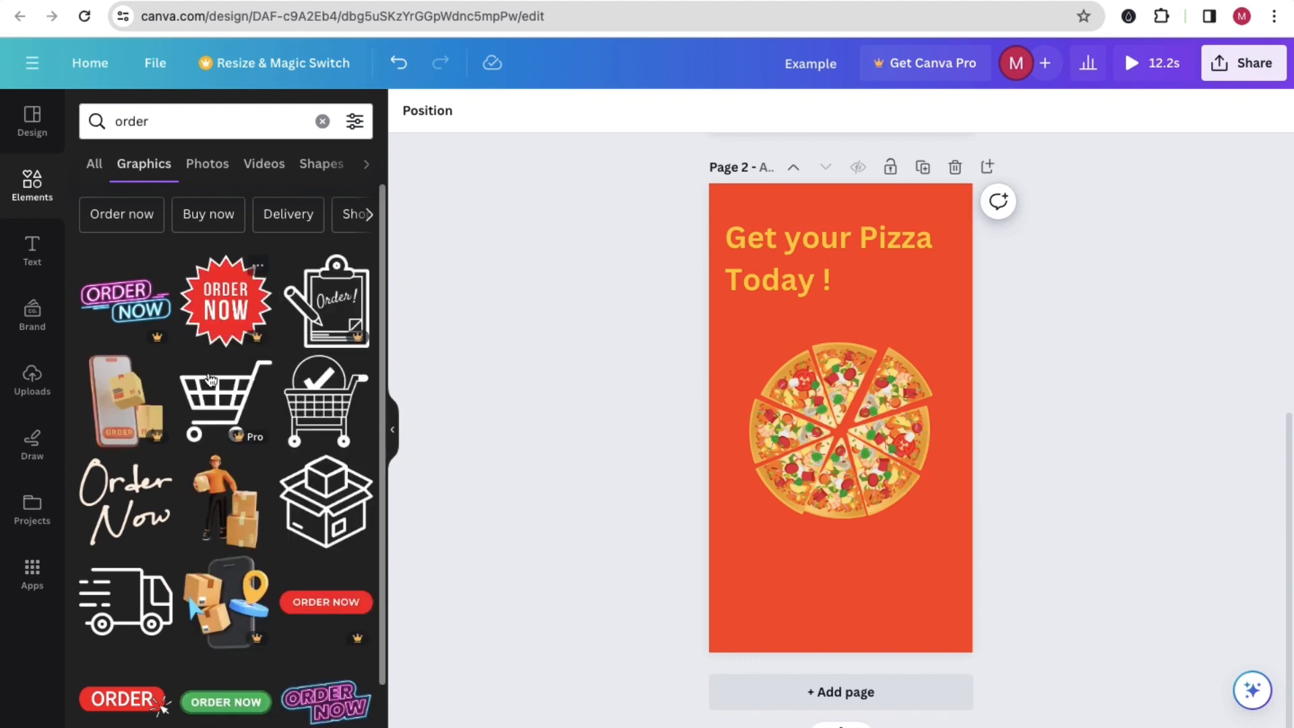
# Step: Add the delivery rider on a scooter to page 2, reduce its size and place it at the lower left of the pizza
pyautogui.scroll(-2, 212, 387)
pyautogui.scroll(-2, 217, 410)
pyautogui.scroll(-3, 217, 410)
pyautogui.scroll(-2, 293, 510)
pyautogui.scroll(-4, 293, 510)
pyautogui.scroll(-1, 228, 511)
pyautogui.scroll(-1, 252, 461)
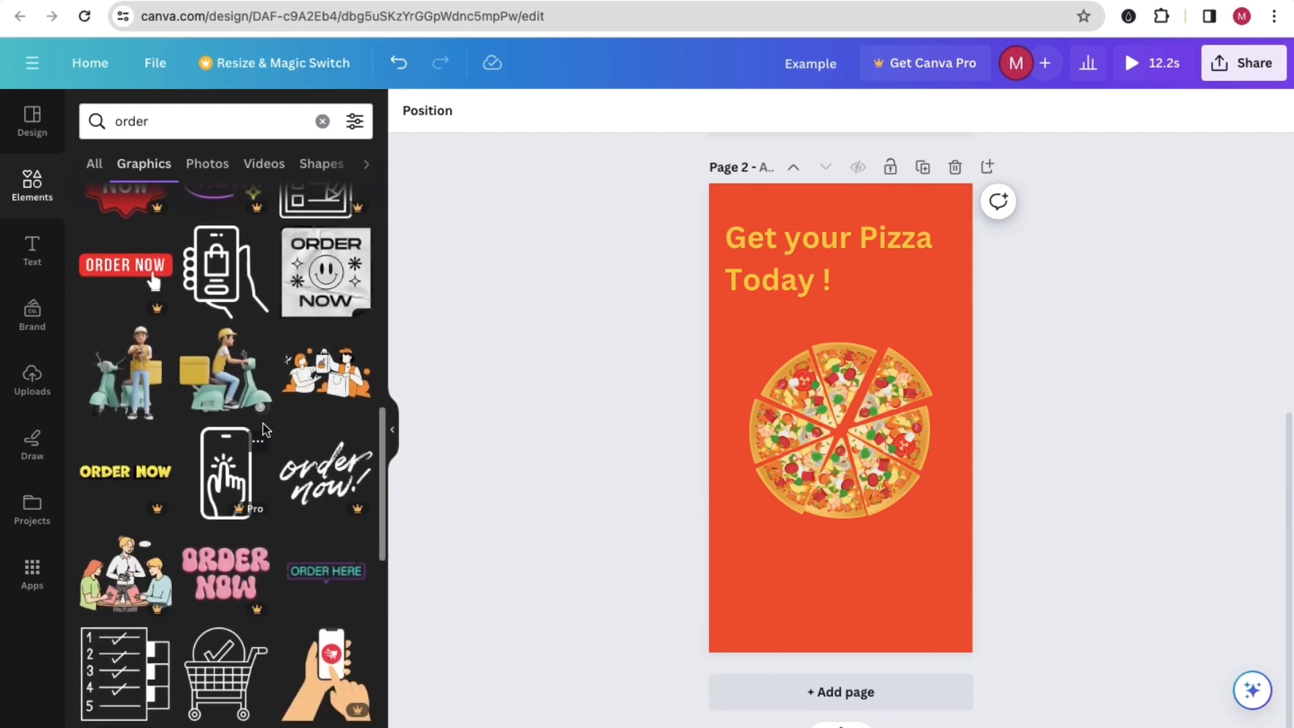
pyautogui.click(226, 395)
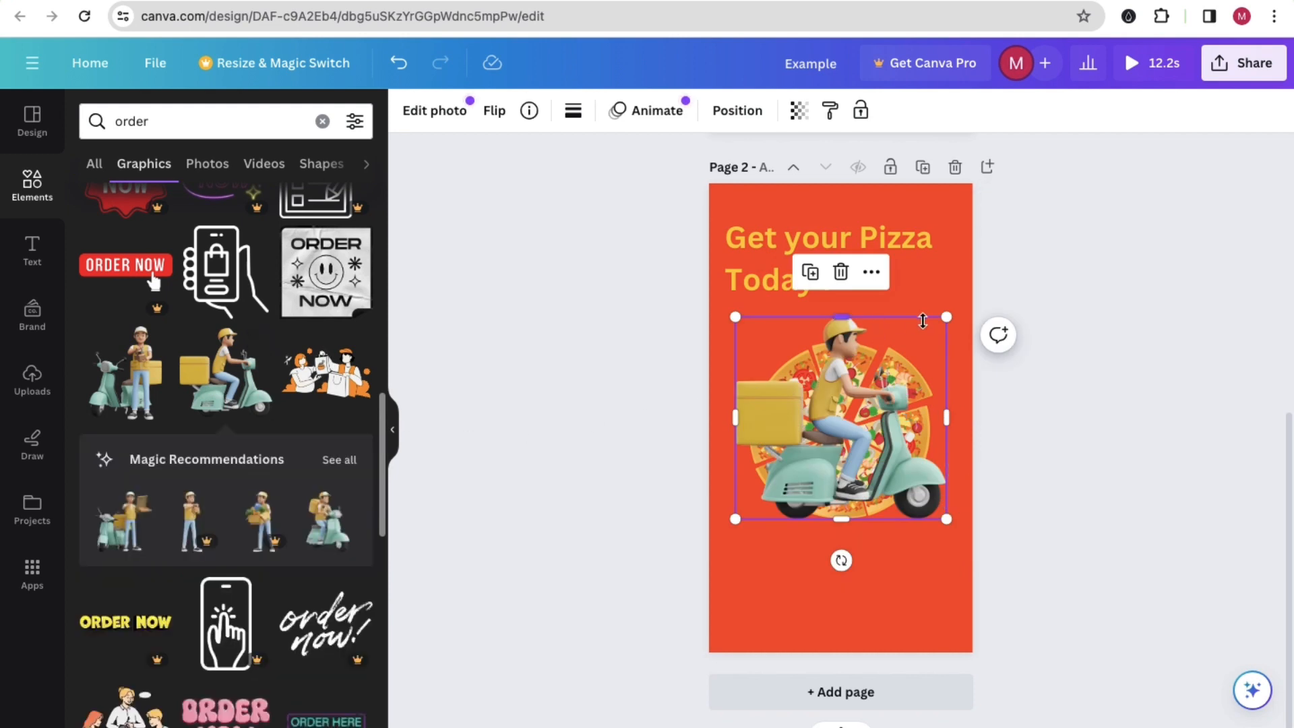
pyautogui.moveTo(946, 320); pyautogui.dragTo(855, 349)
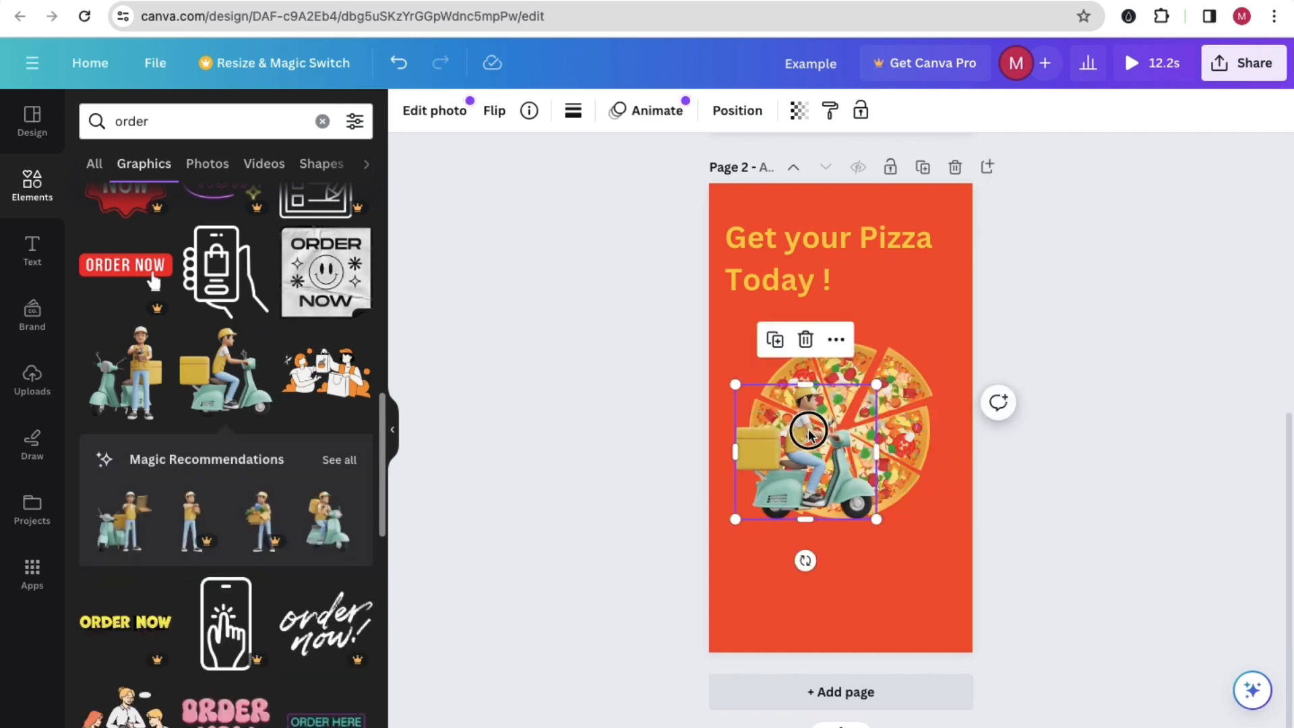
pyautogui.moveTo(812, 427); pyautogui.dragTo(794, 462)
# Step: Shrink the pizza slightly and move it up and right, just beneath the heading and clear of the scooter
pyautogui.moveTo(867, 349); pyautogui.dragTo(906, 315)
pyautogui.moveTo(969, 289); pyautogui.dragTo(944, 297)
pyautogui.moveTo(873, 373); pyautogui.dragTo(871, 359)
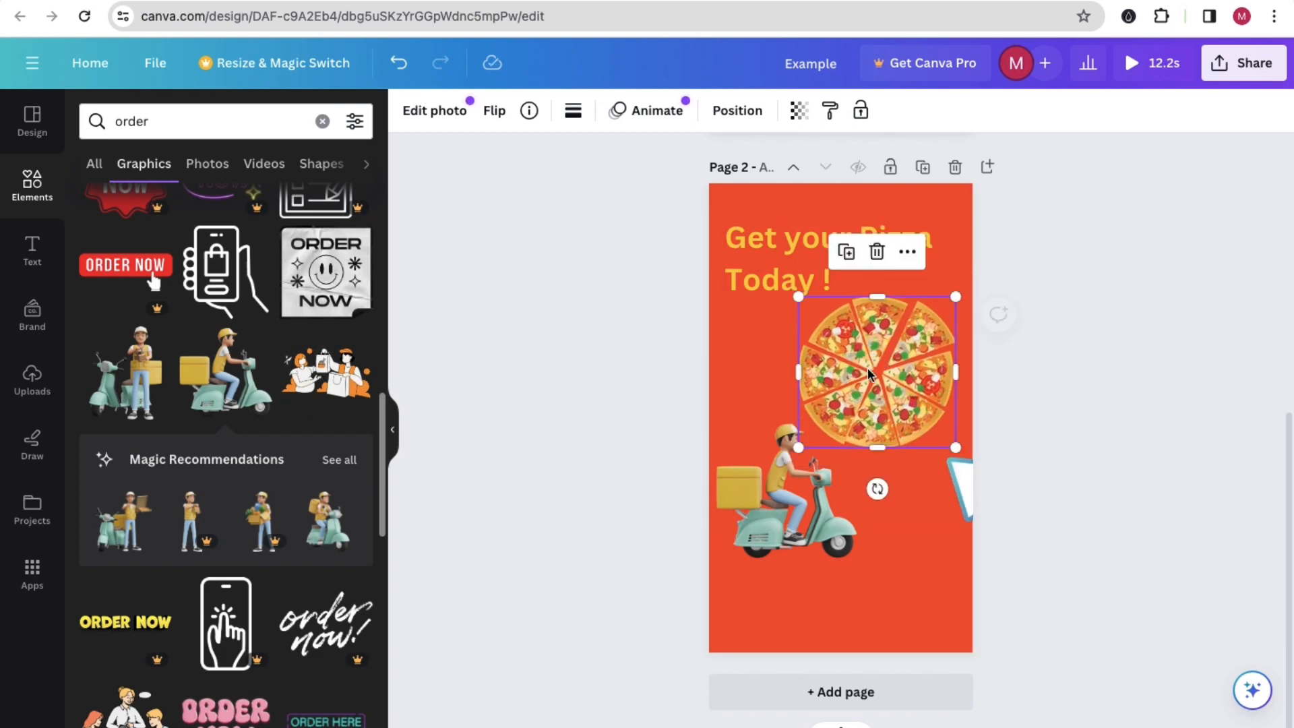
# Step: Move the "Get your Pizza Today !" heading slightly higher and recolour all its text white
pyautogui.click(751, 237)
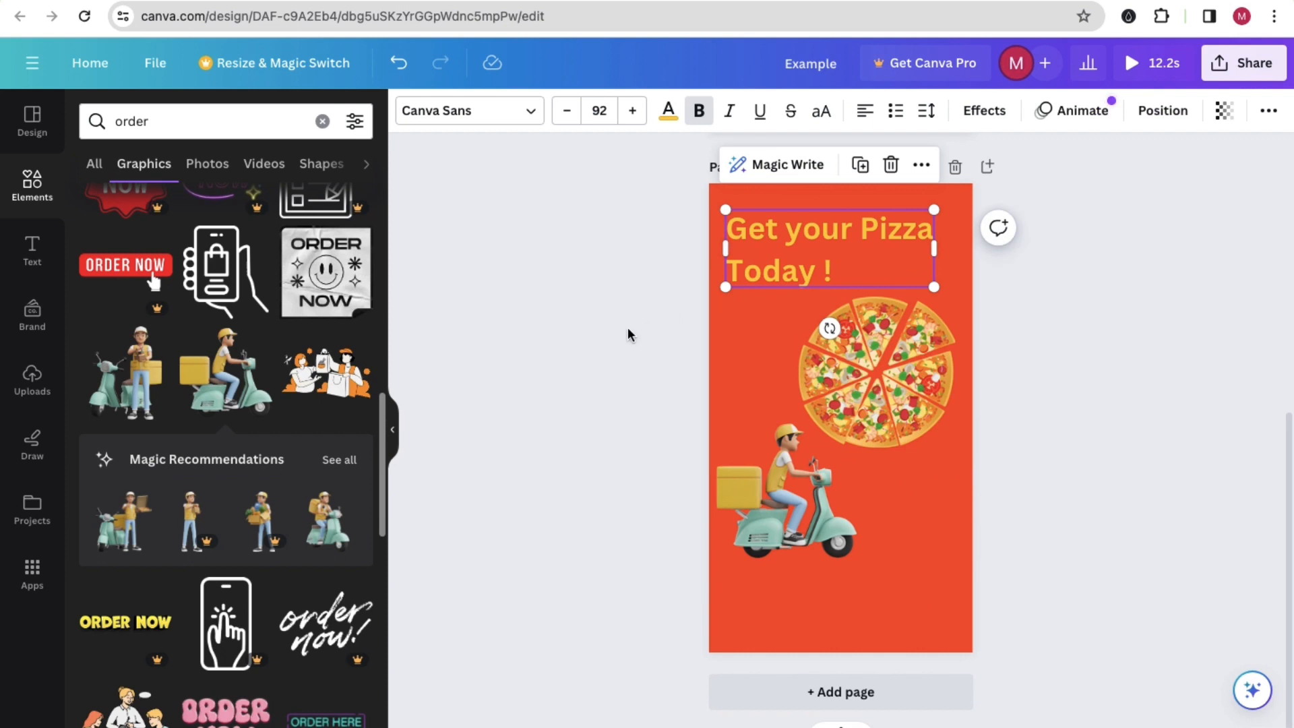
pyautogui.click(658, 323)
pyautogui.click(771, 282)
pyautogui.click(772, 281)
pyautogui.tripleClick(771, 282)
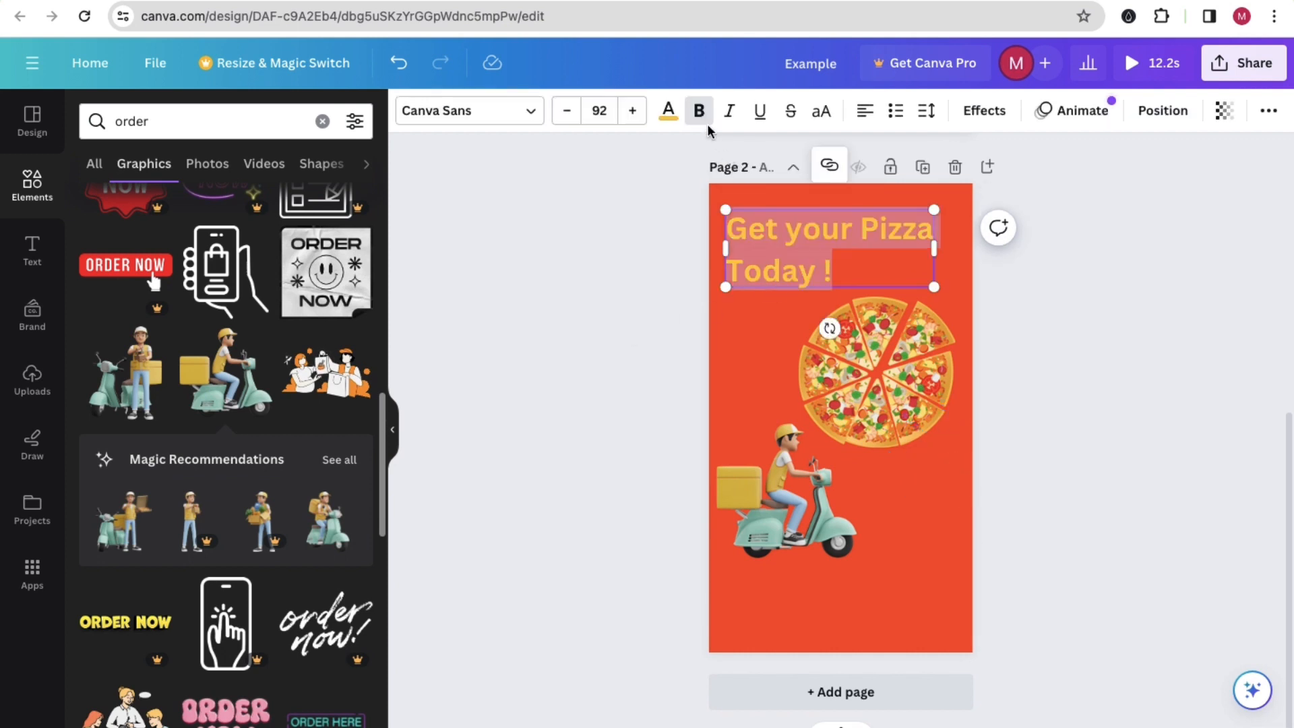
pyautogui.click(668, 110)
pyautogui.click(251, 271)
pyautogui.click(600, 293)
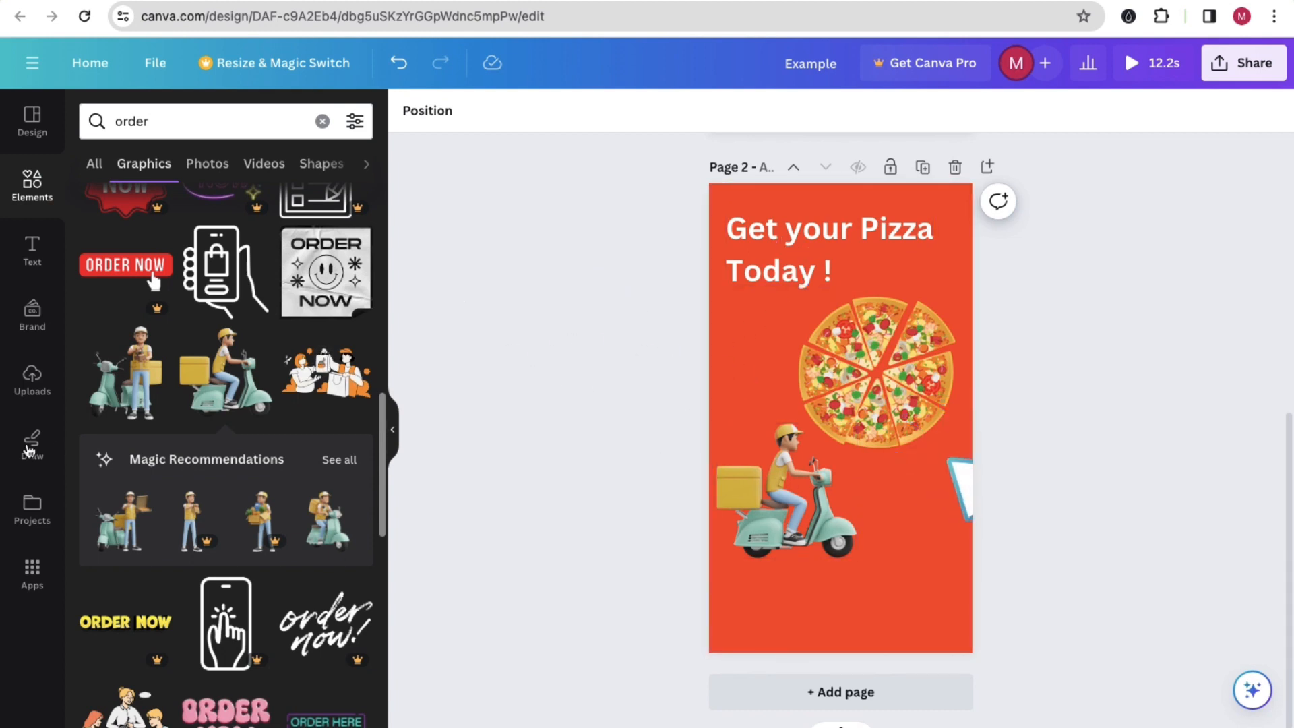
pyautogui.scroll(-5, 211, 480)
pyautogui.scroll(-2, 211, 479)
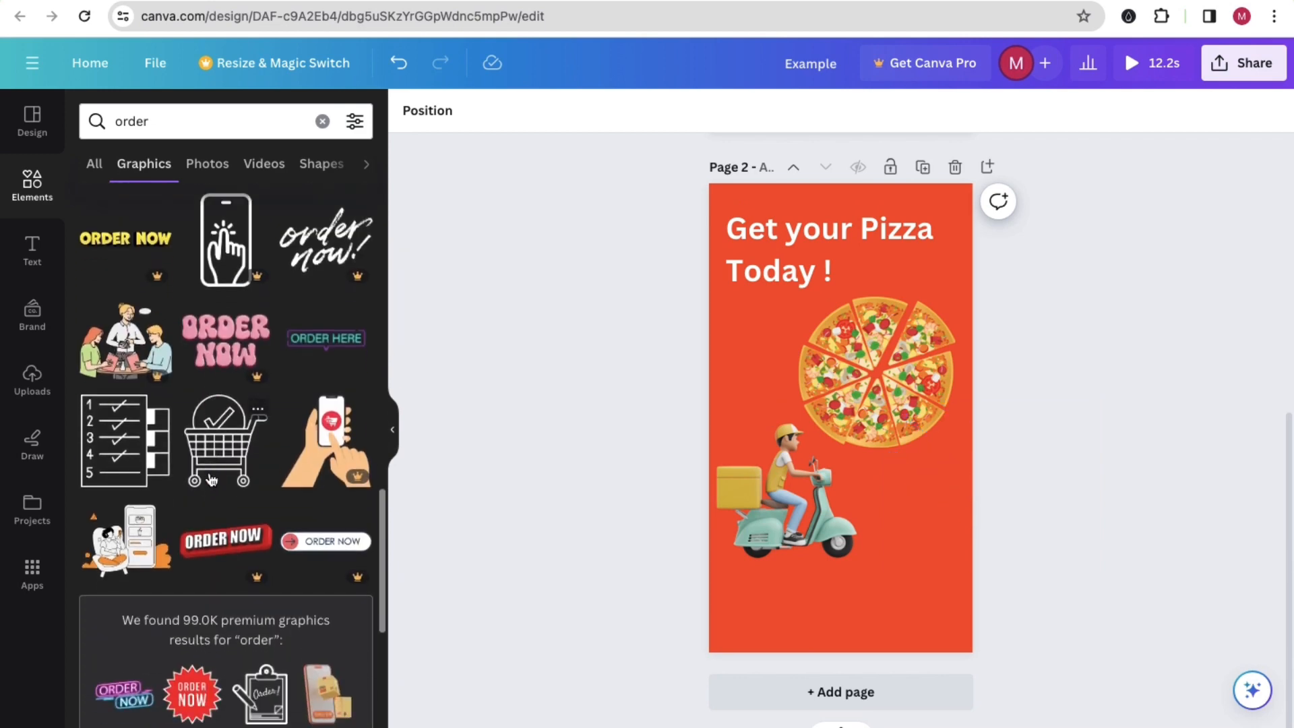
pyautogui.scroll(1, 256, 402)
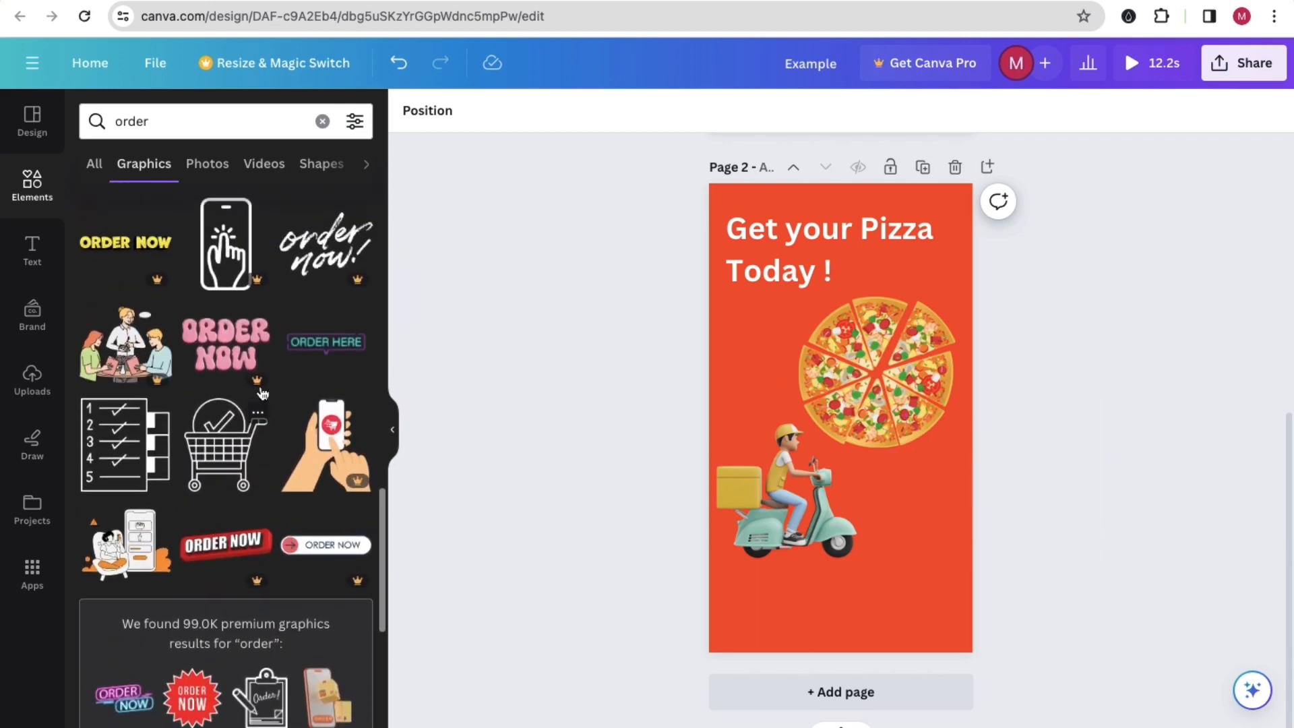
pyautogui.scroll(10, 303, 353)
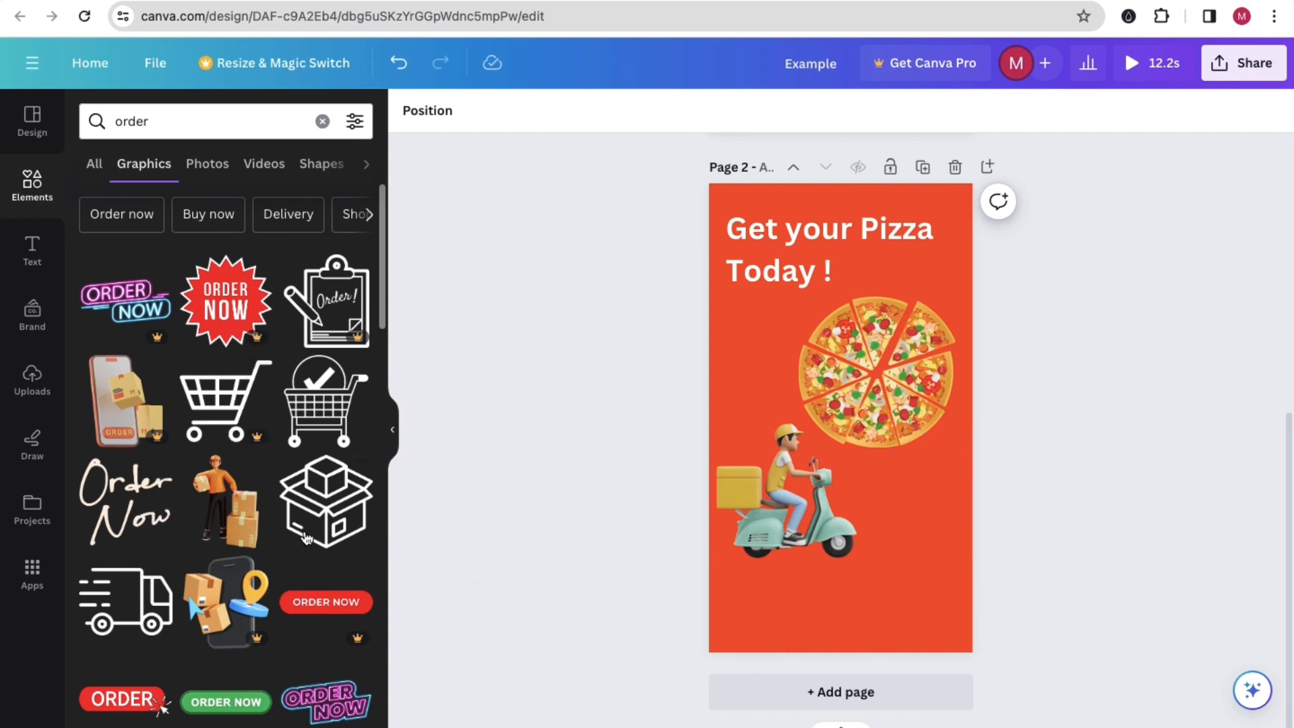
# Step: Move the scooter rider lower on page 2 and add a square shape flattened into a small bar just above it
pyautogui.click(32, 199)
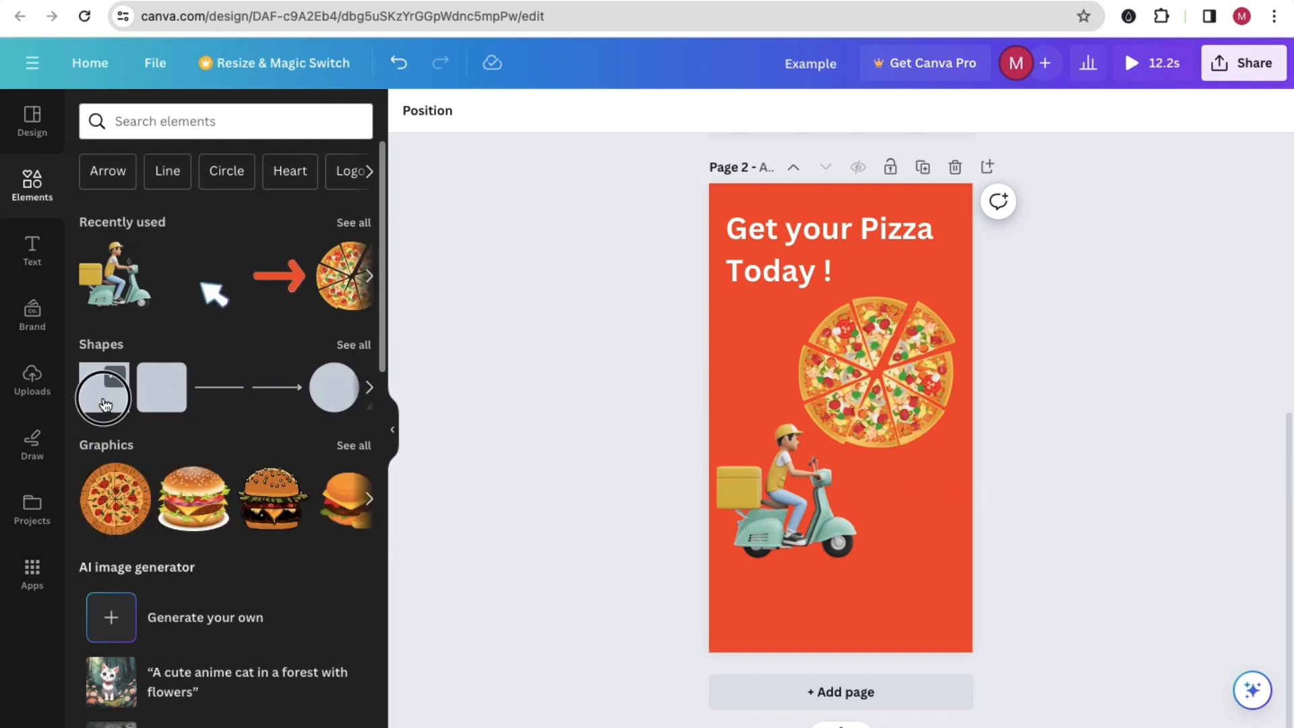
pyautogui.click(112, 402)
pyautogui.moveTo(838, 378); pyautogui.dragTo(793, 393)
pyautogui.click(549, 431)
pyautogui.moveTo(781, 457); pyautogui.dragTo(791, 537)
pyautogui.click(758, 379)
pyautogui.moveTo(758, 380); pyautogui.dragTo(829, 452)
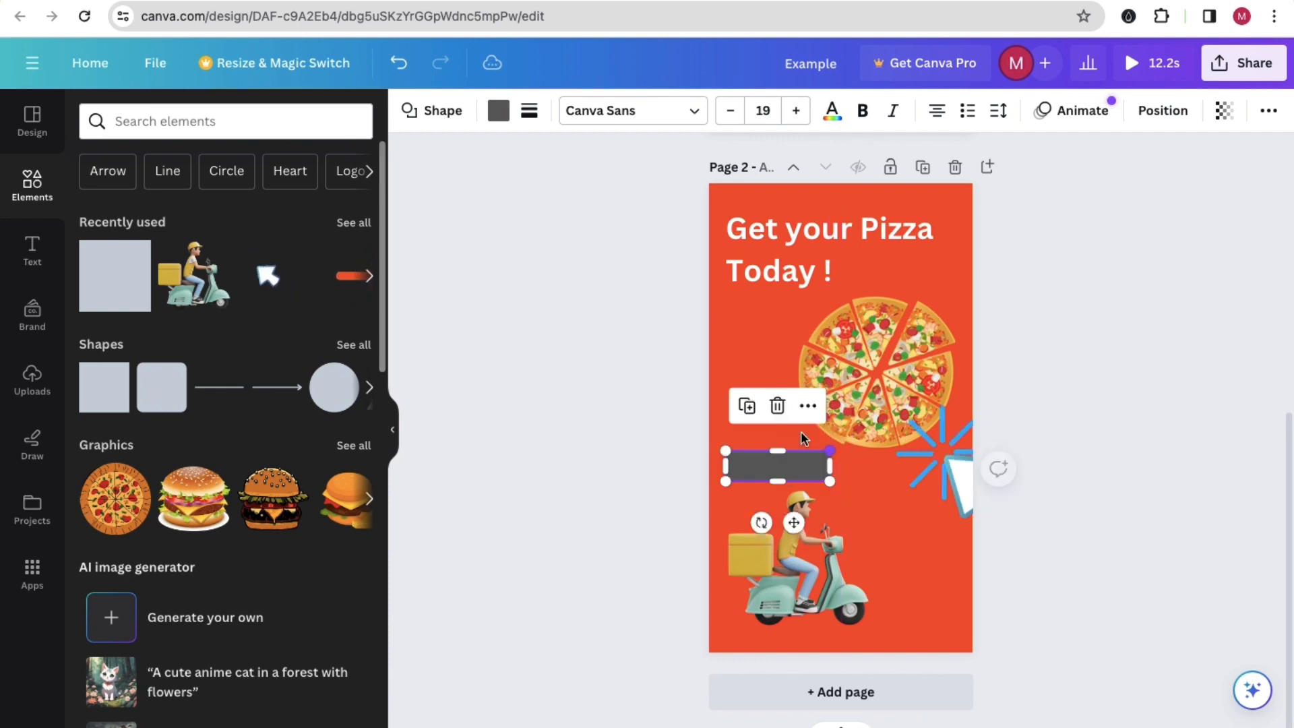
# Step: Fill the bar above the scooter with the near-black colour from the burger photo and nudge it slightly upward
pyautogui.click(499, 113)
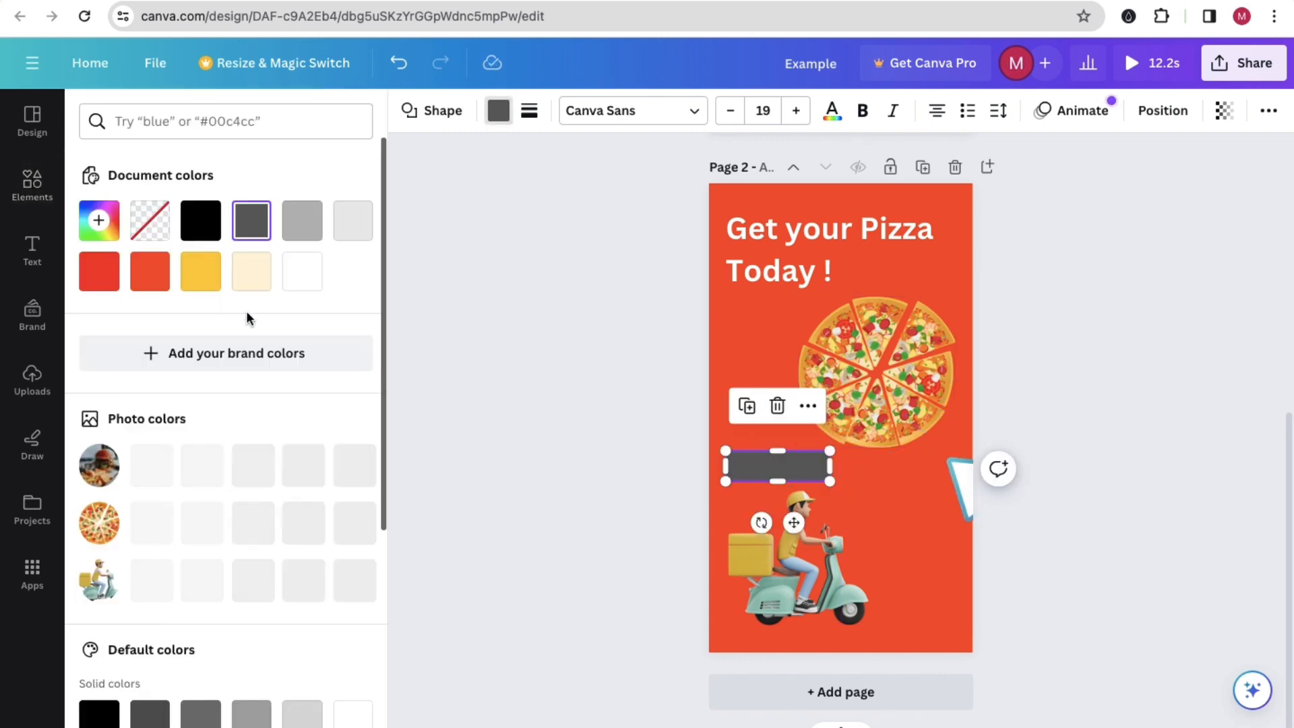
pyautogui.click(200, 463)
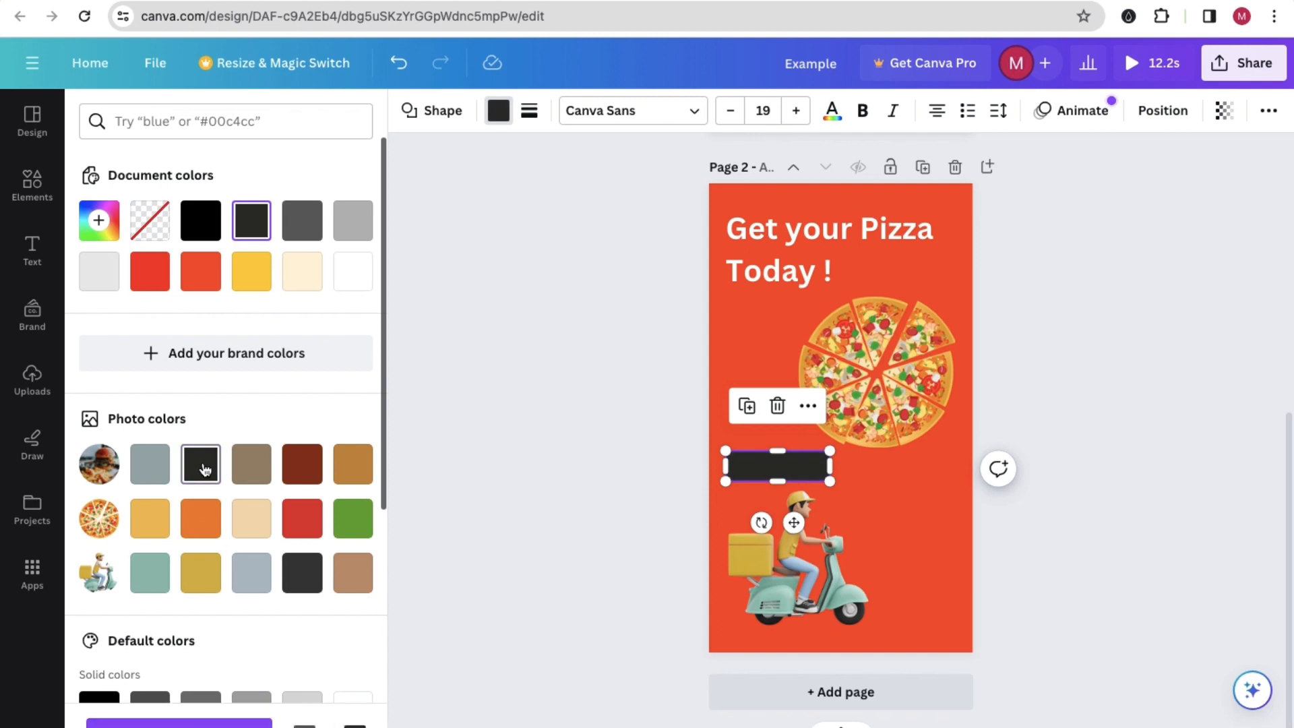
pyautogui.click(605, 396)
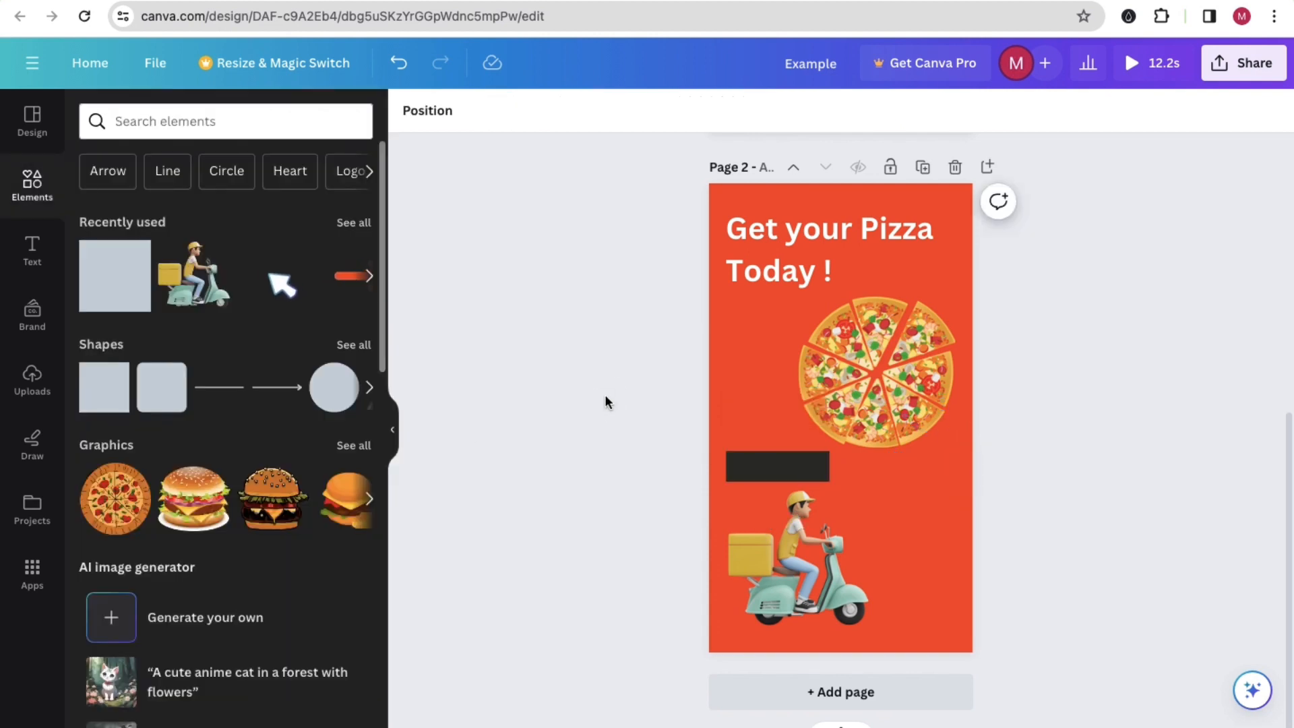
pyautogui.moveTo(797, 475); pyautogui.dragTo(796, 471)
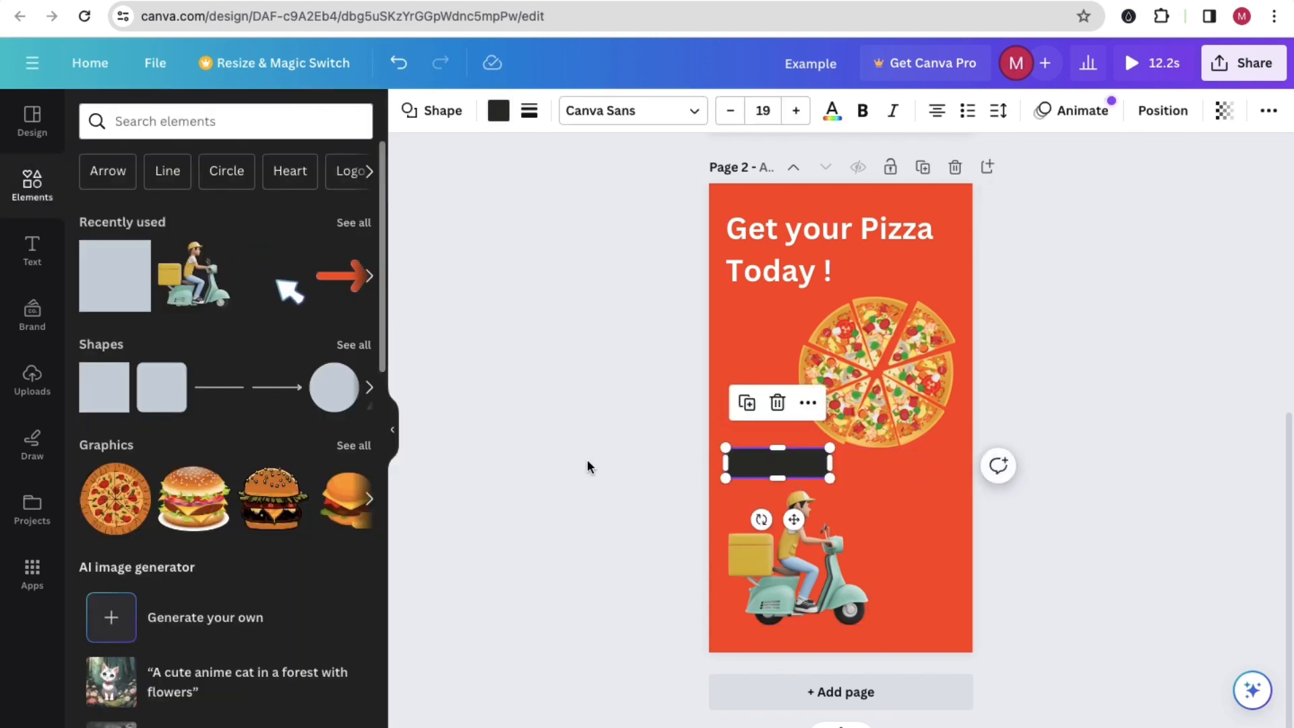
pyautogui.click(580, 419)
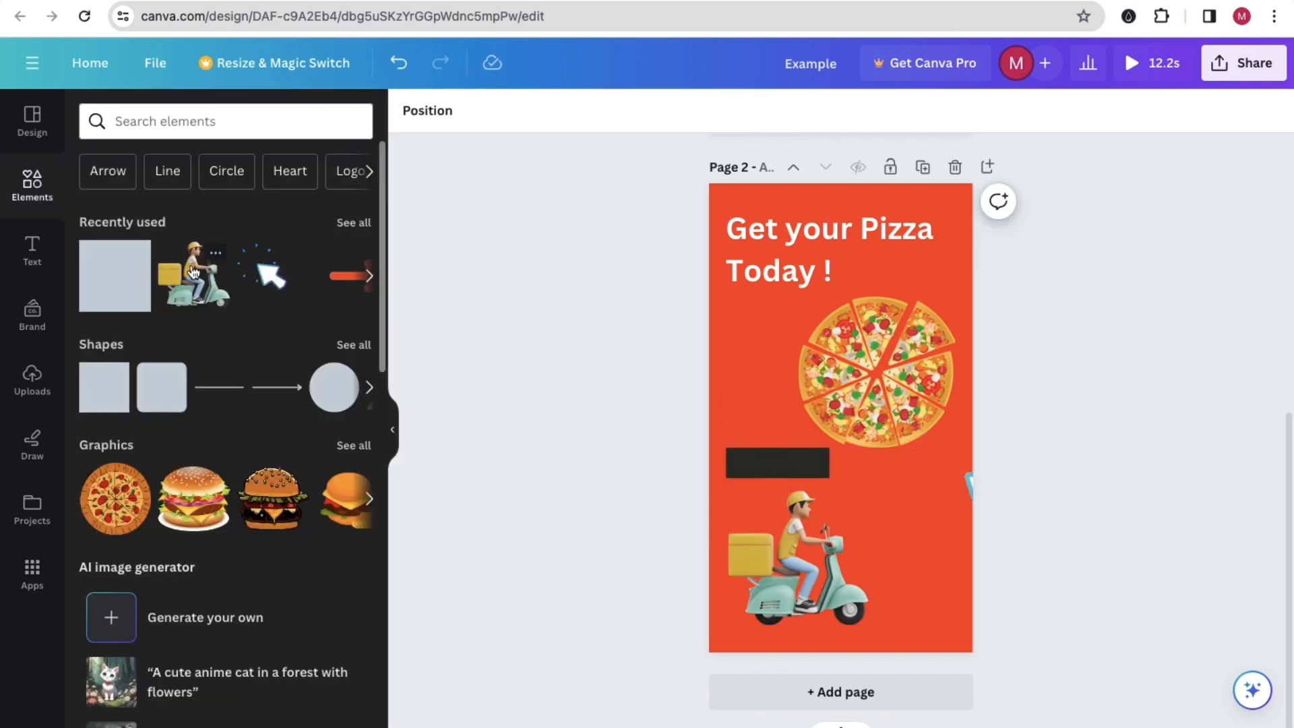
# Step: Add a subheading reading "Order Now" on page 2 and place it over the near-black bar above the scooter
pyautogui.click(31, 249)
pyautogui.click(163, 376)
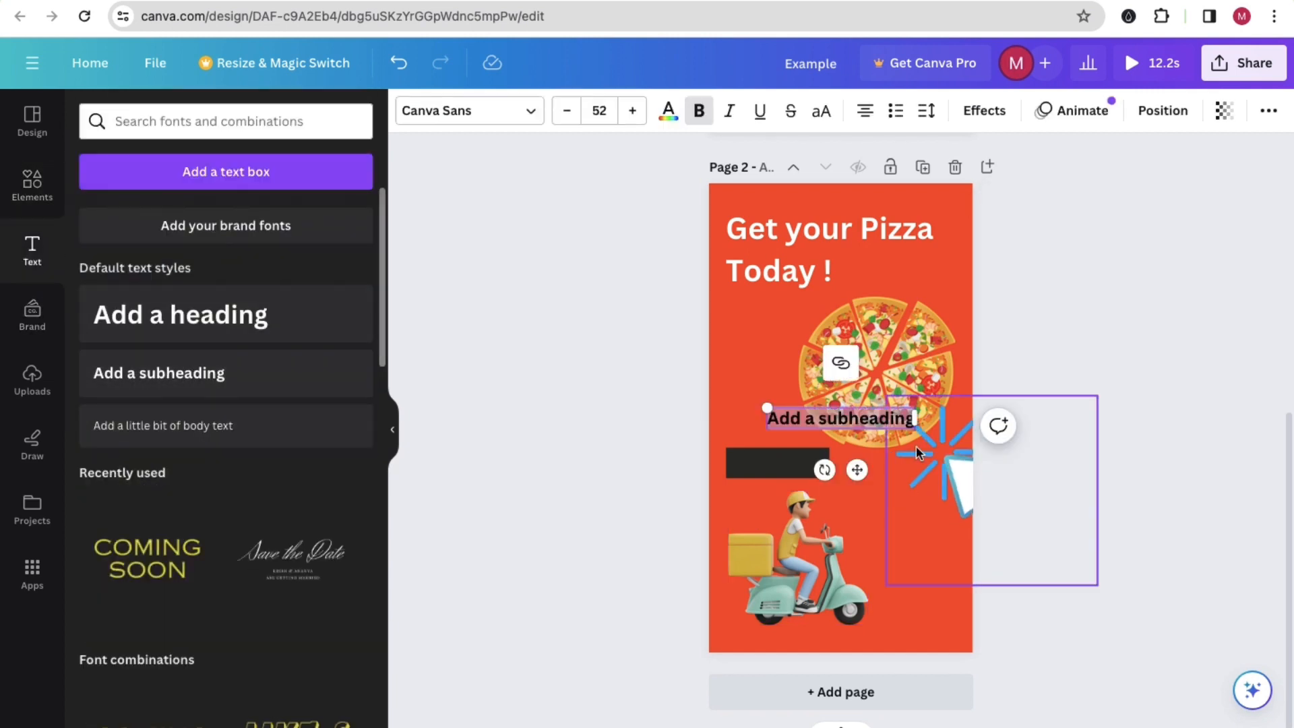
pyautogui.doubleClick(825, 416)
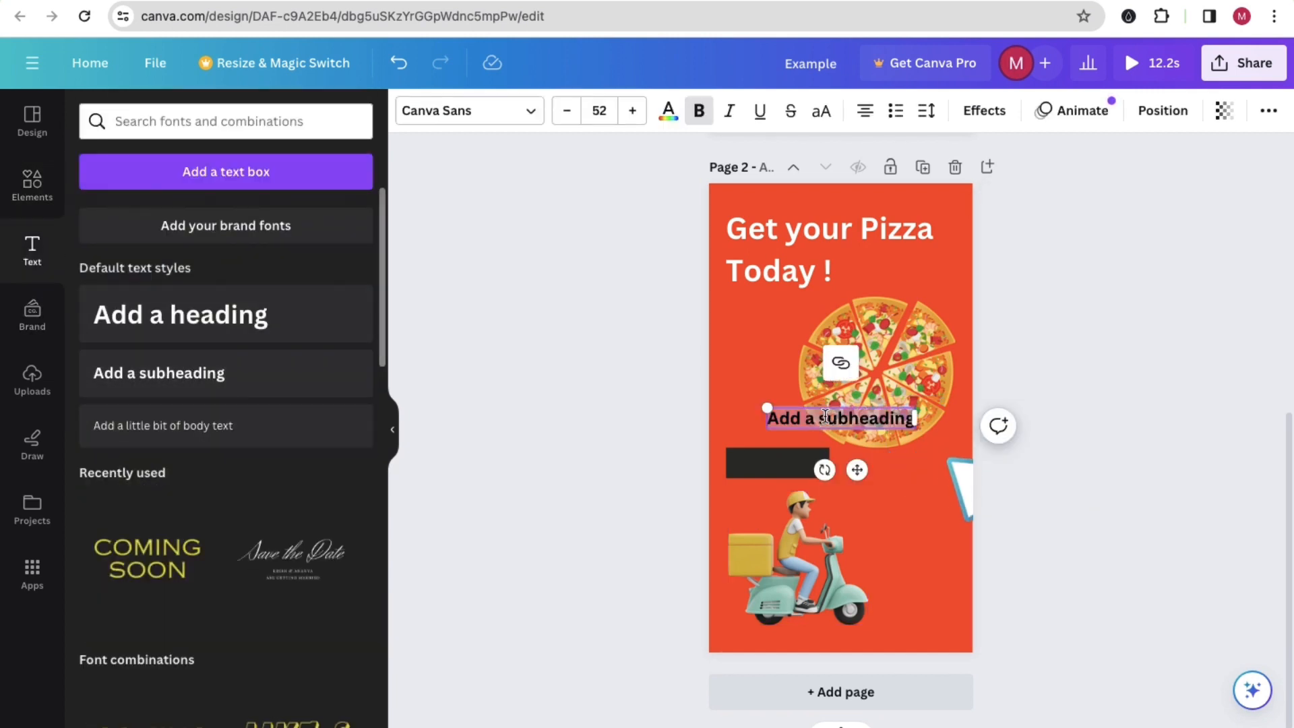
pyautogui.write('Order')
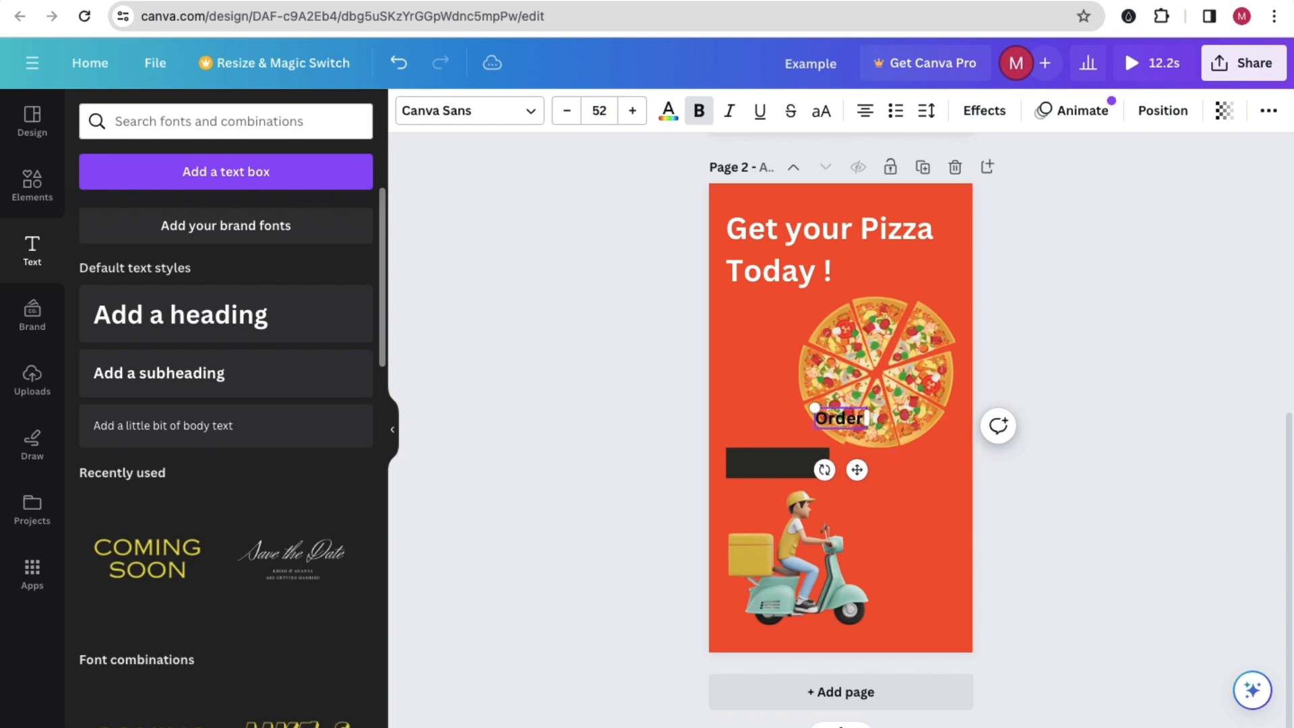
pyautogui.write(' Now')
pyautogui.click(608, 426)
pyautogui.moveTo(828, 419); pyautogui.dragTo(764, 461)
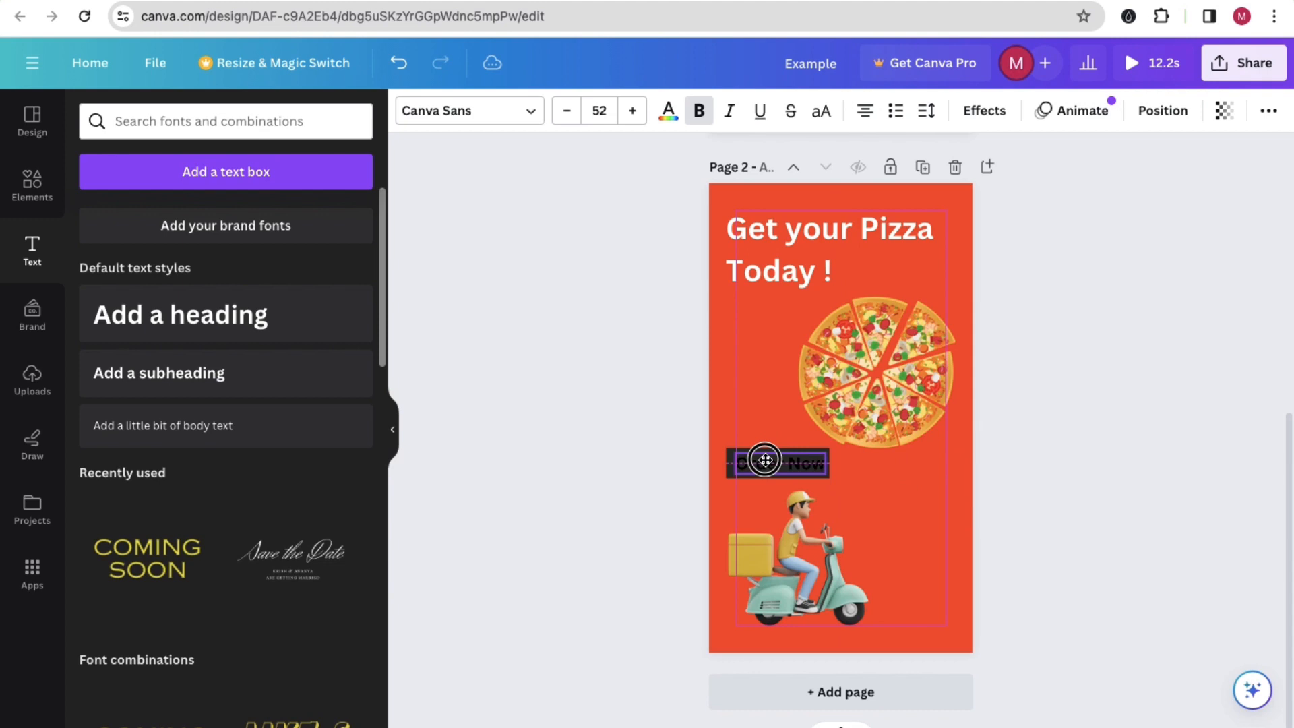
# Step: Recolour the "Order Now" text white and nudge it slightly left within the bar
pyautogui.doubleClick(768, 463)
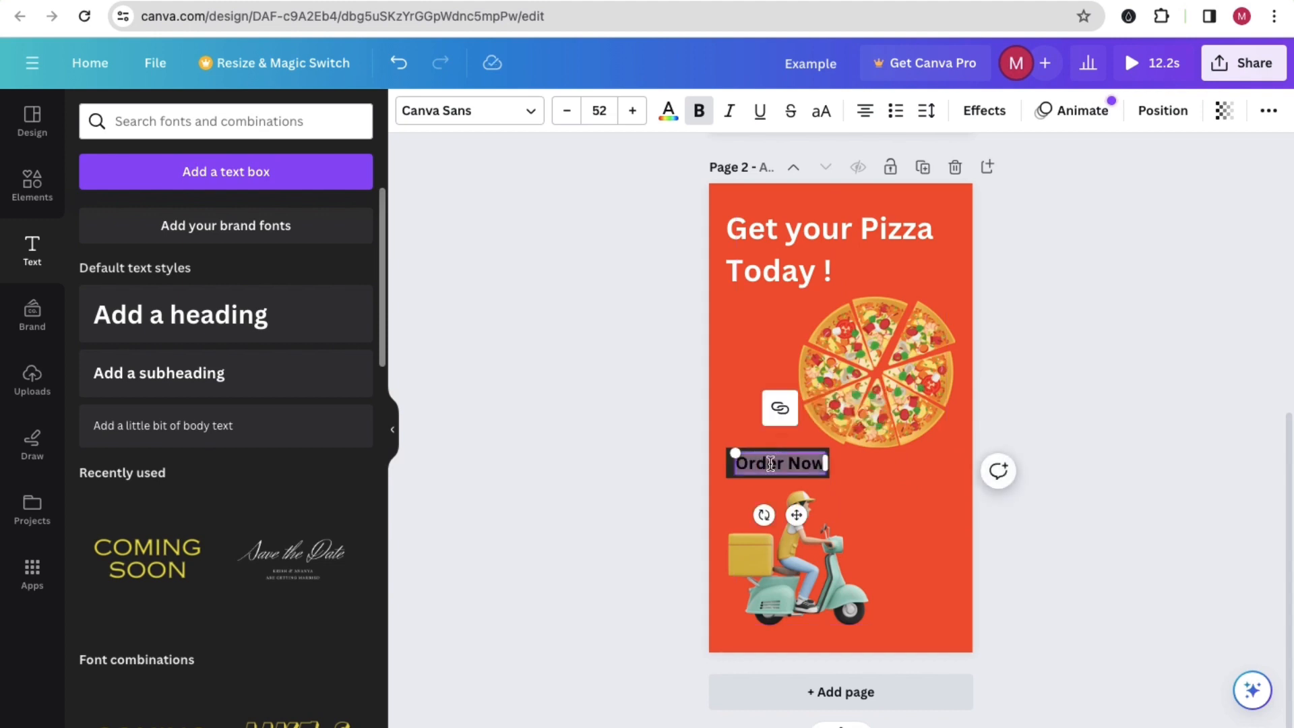
pyautogui.click(677, 119)
pyautogui.click(268, 270)
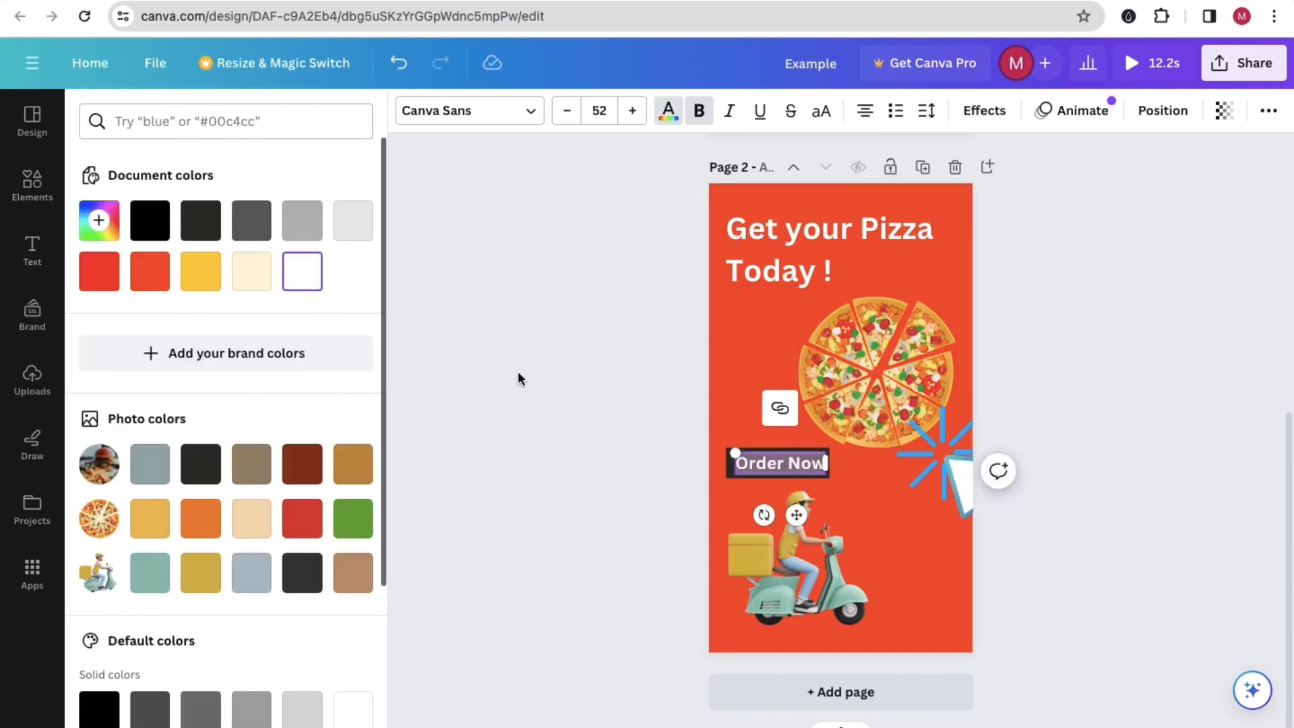
pyautogui.click(588, 402)
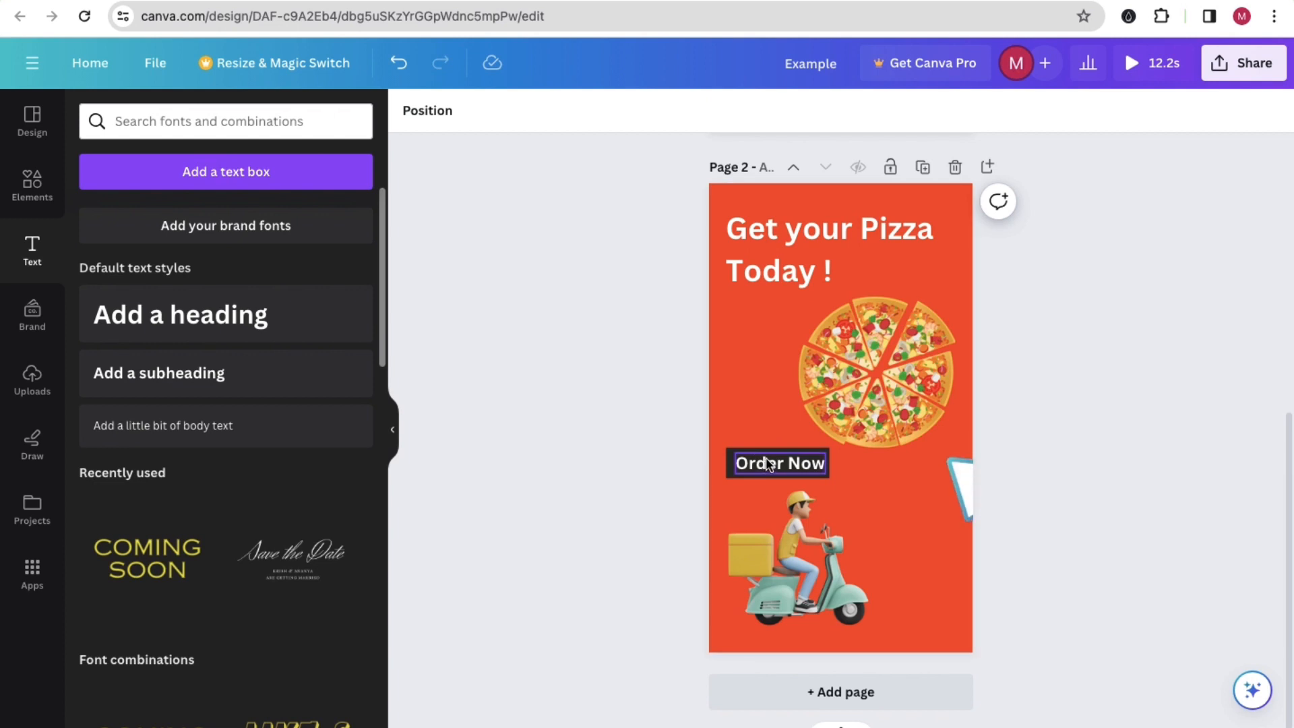
pyautogui.click(766, 464)
pyautogui.moveTo(766, 463); pyautogui.dragTo(762, 458)
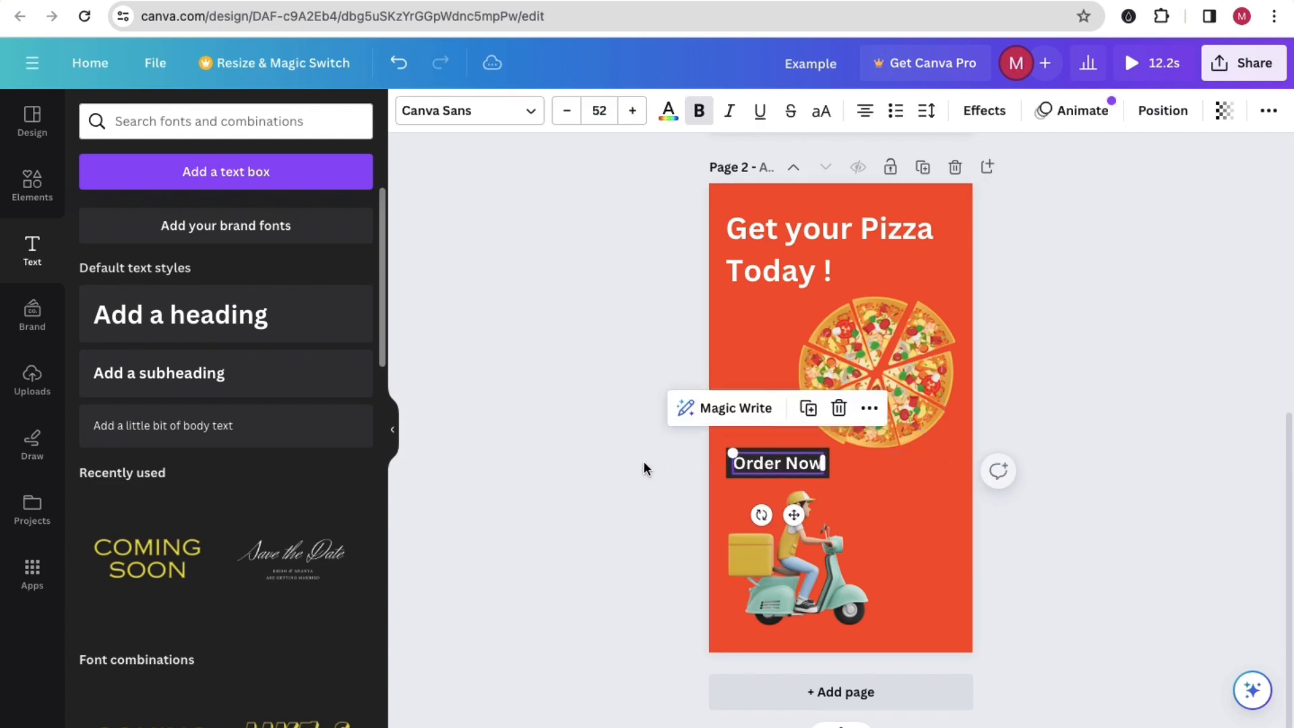
pyautogui.click(648, 462)
# Step: Move the white cursor graphic onto page 2 and shrink it to a small pointer at the "Order Now" bar's lower-right corner
pyautogui.moveTo(951, 477); pyautogui.dragTo(825, 467)
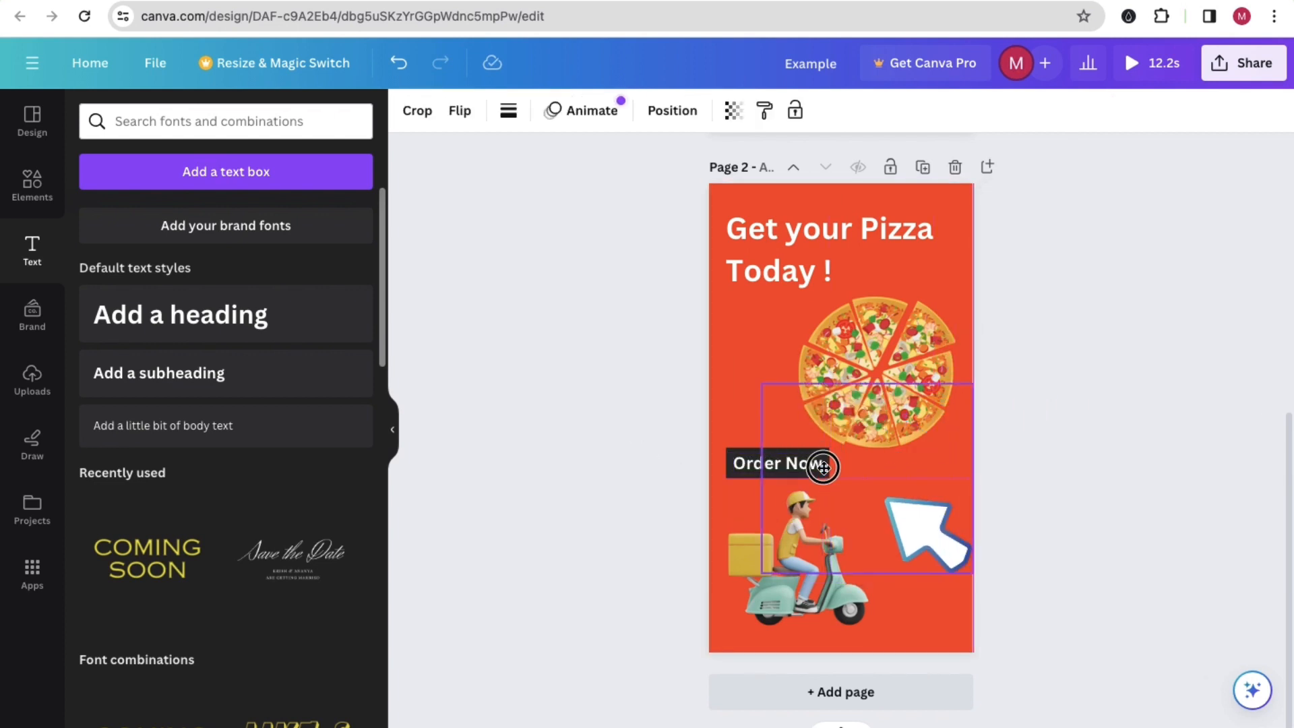
pyautogui.moveTo(974, 572); pyautogui.dragTo(847, 490)
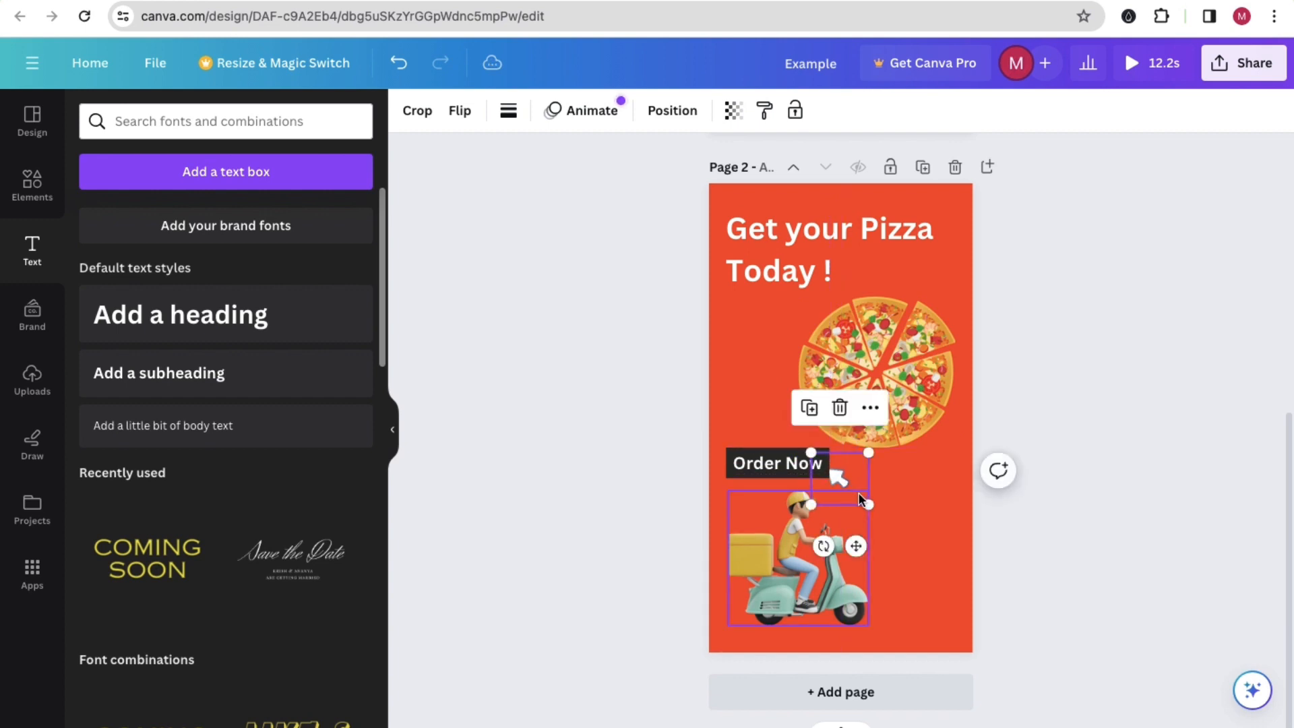
pyautogui.click(766, 465)
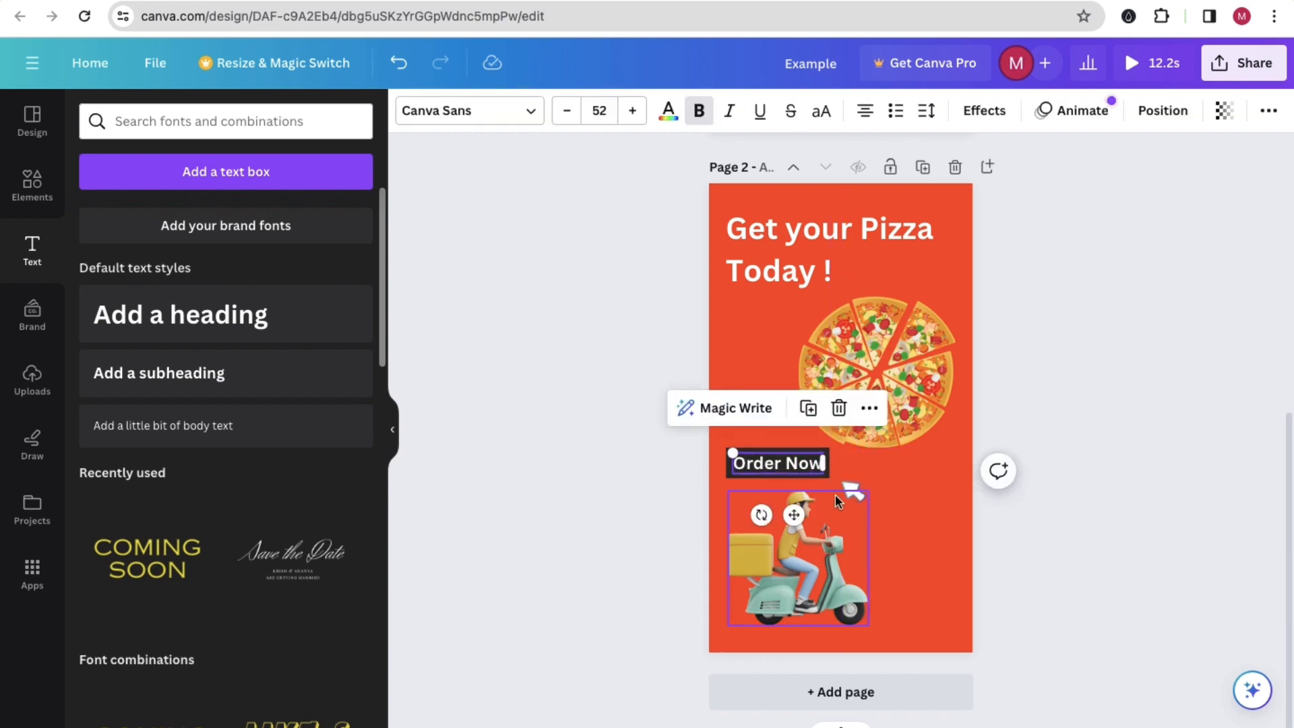
# Step: Bring the small cursor graphic to the front, above the "Order Now" text and the scooter rider
pyautogui.click(857, 475)
pyautogui.rightClick(854, 473)
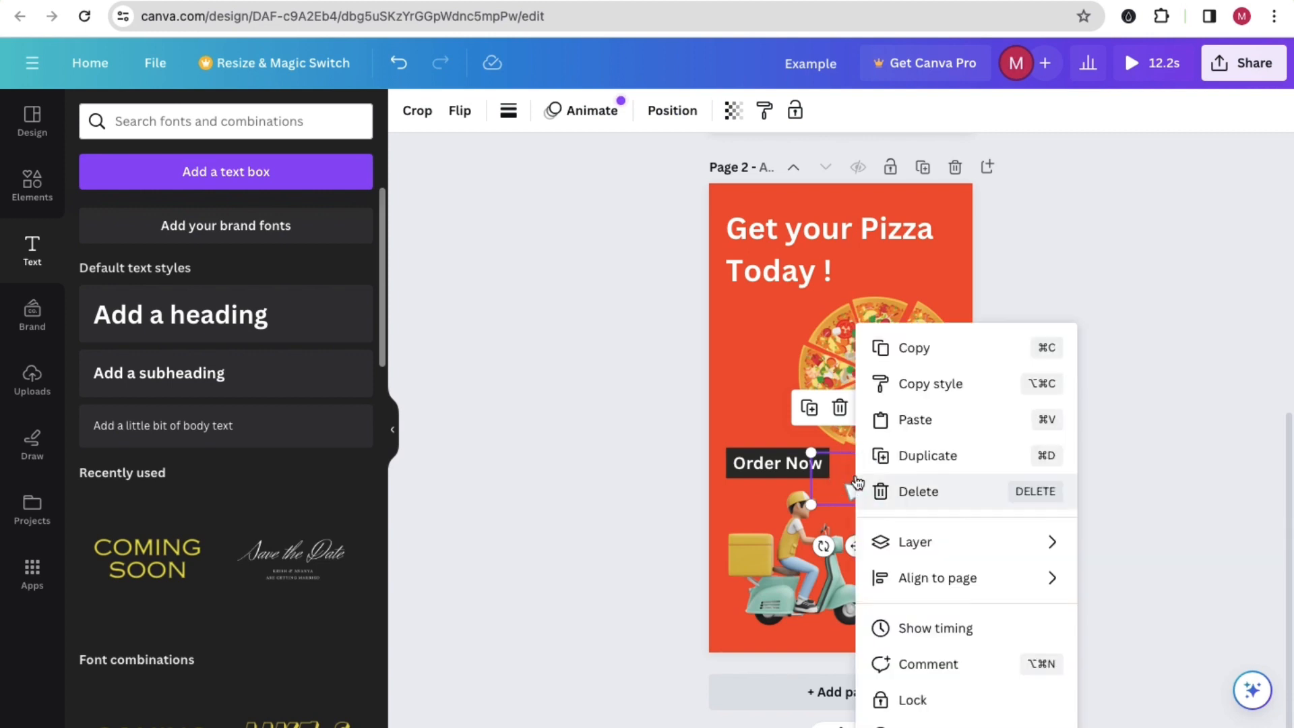
pyautogui.moveTo(926, 541)
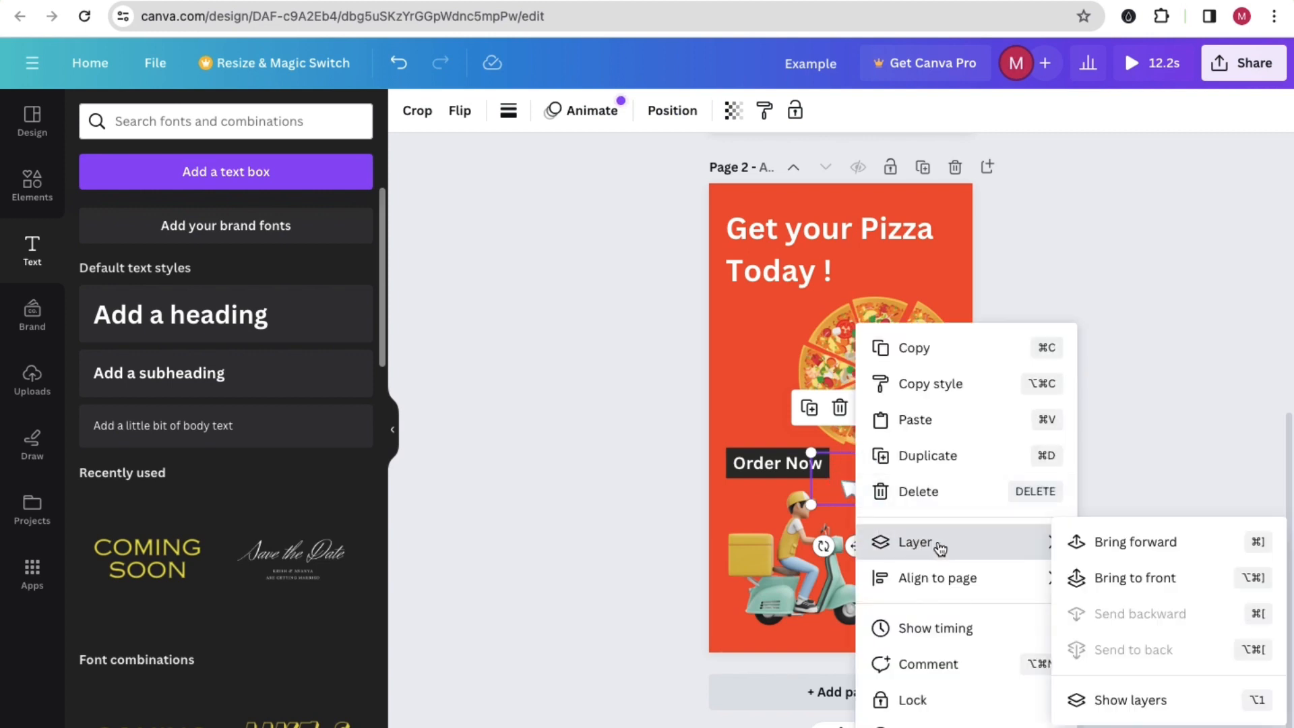
pyautogui.click(1139, 571)
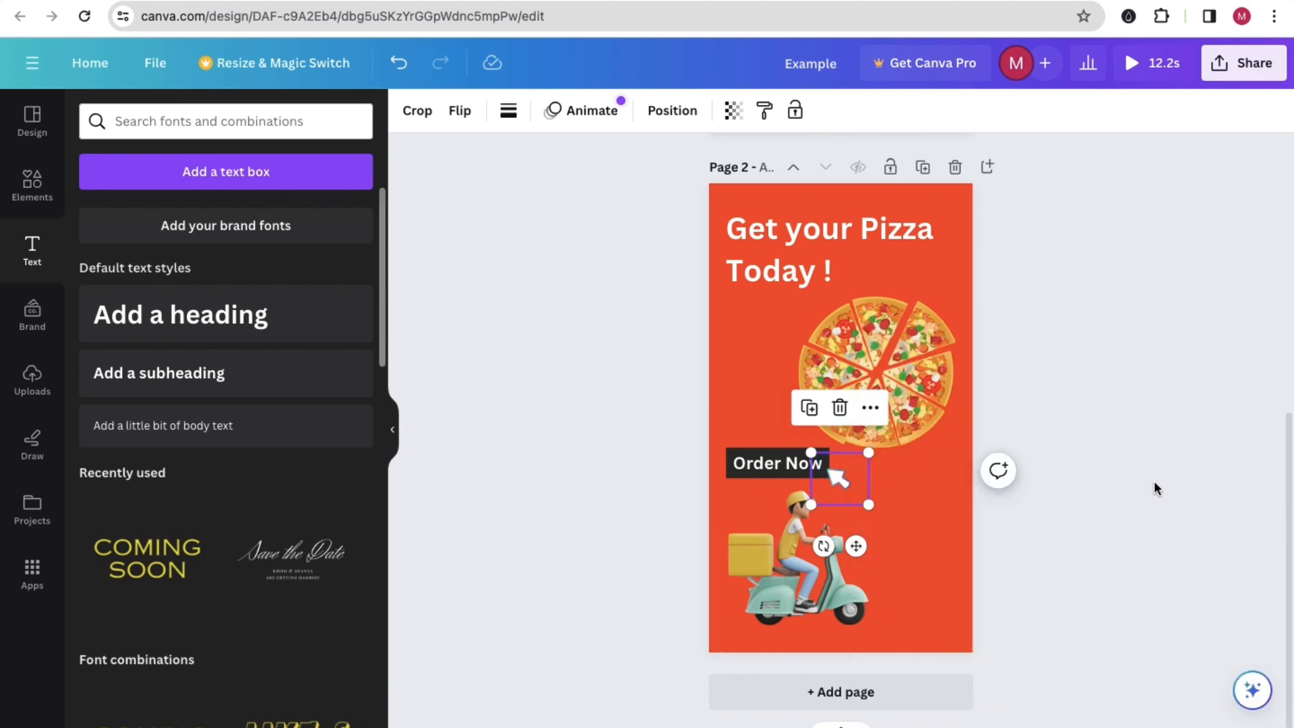
pyautogui.click(1154, 480)
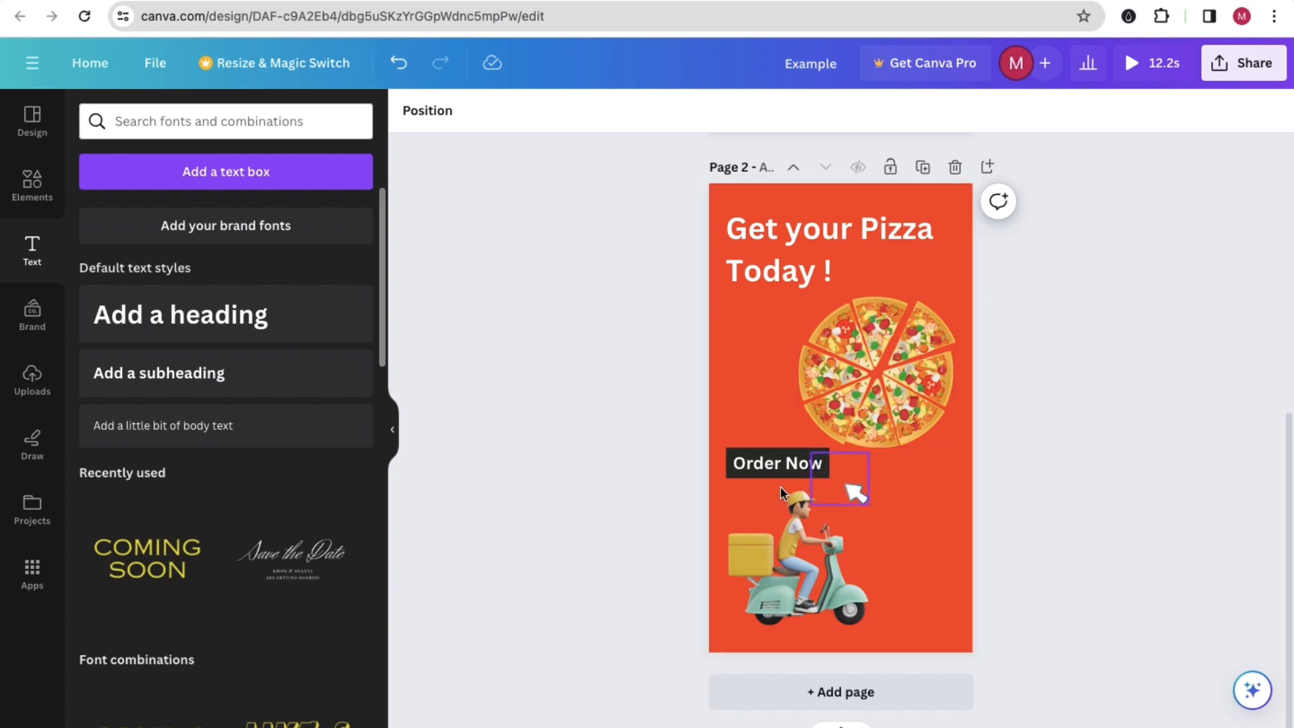
# Step: Download only page 2 of the design as an MP4 video
pyautogui.scroll(5, 769, 357)
pyautogui.scroll(3, 769, 364)
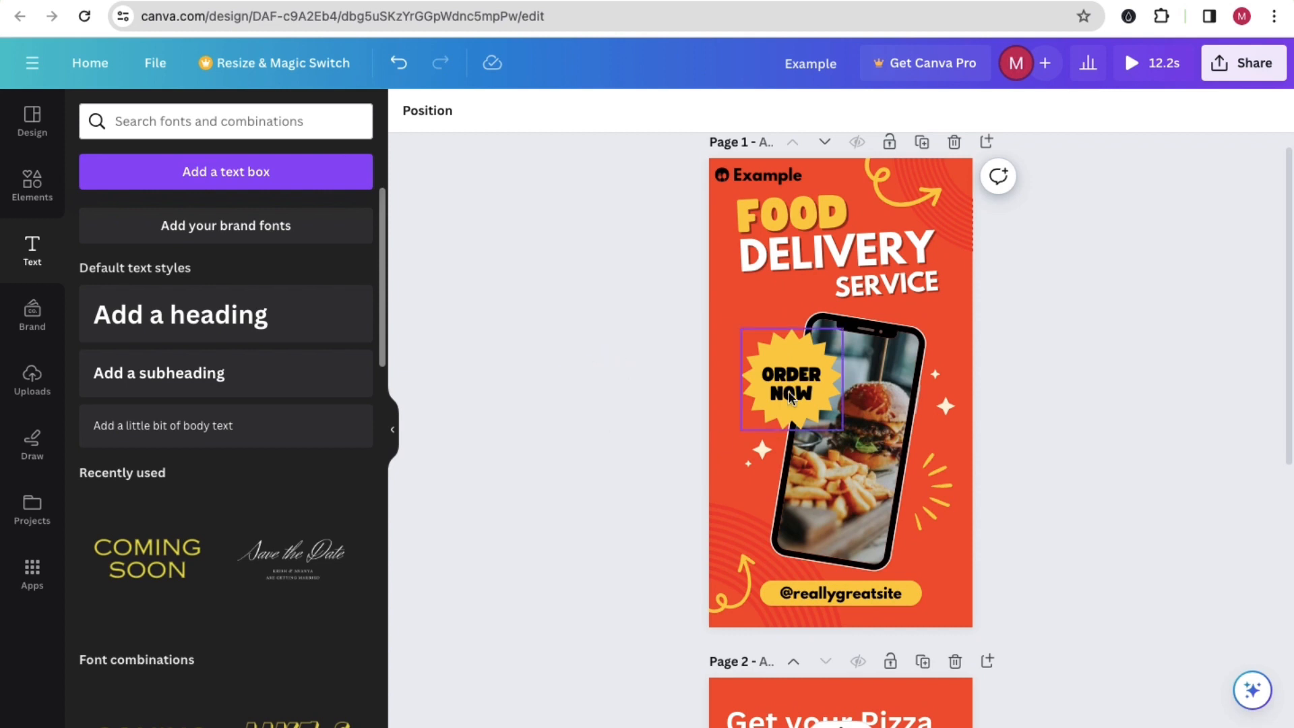
pyautogui.scroll(1, 709, 333)
pyautogui.scroll(-4, 636, 351)
pyautogui.scroll(-3, 635, 345)
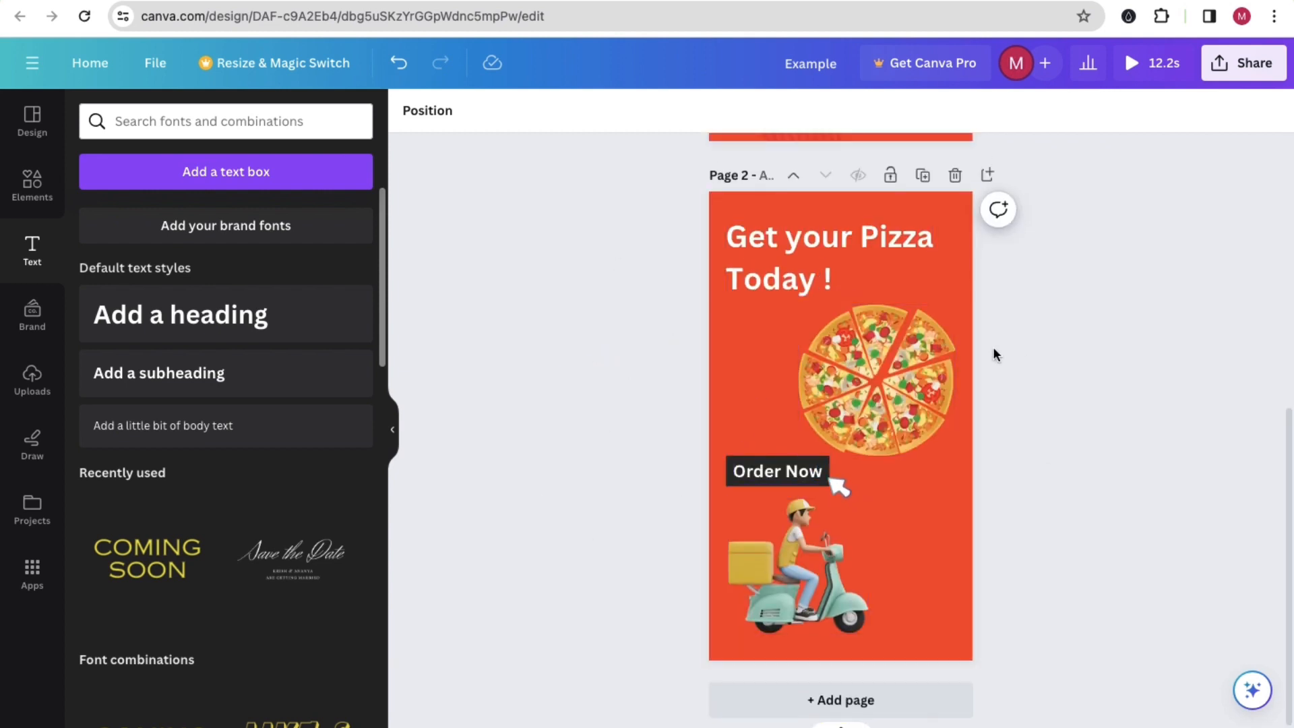
pyautogui.click(1264, 79)
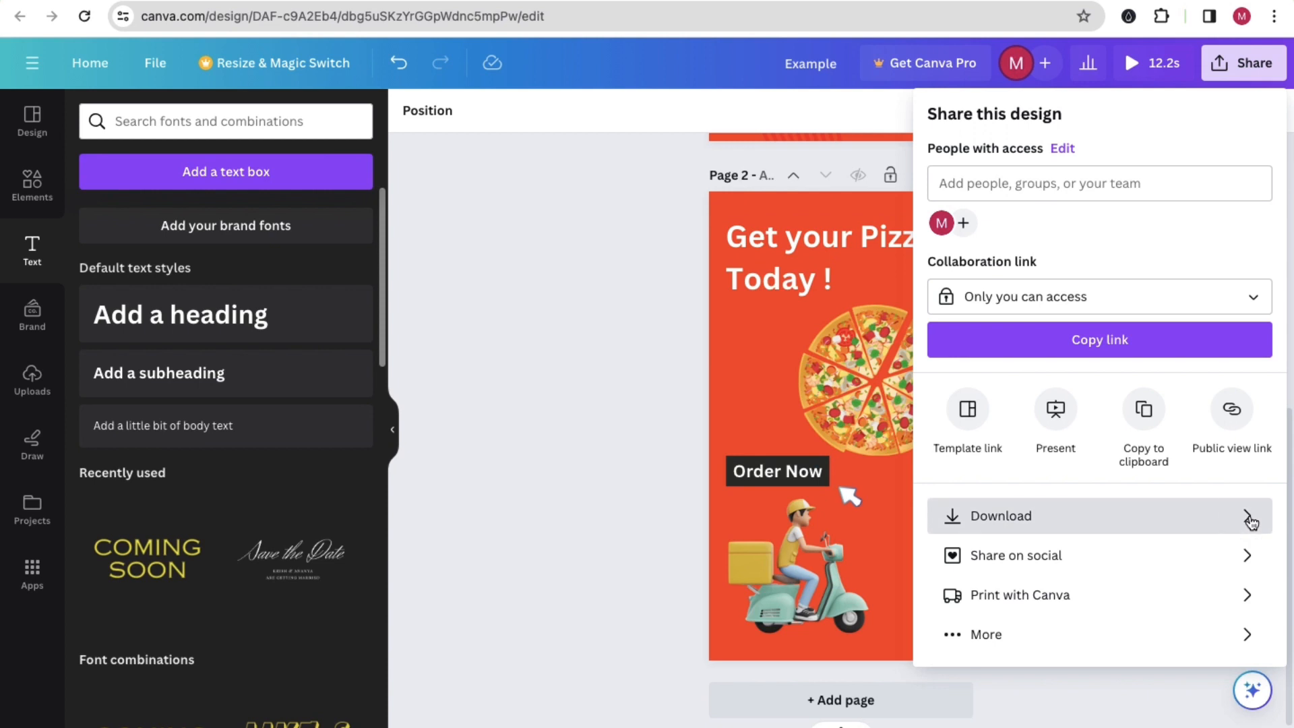
pyautogui.click(1246, 517)
pyautogui.click(1253, 347)
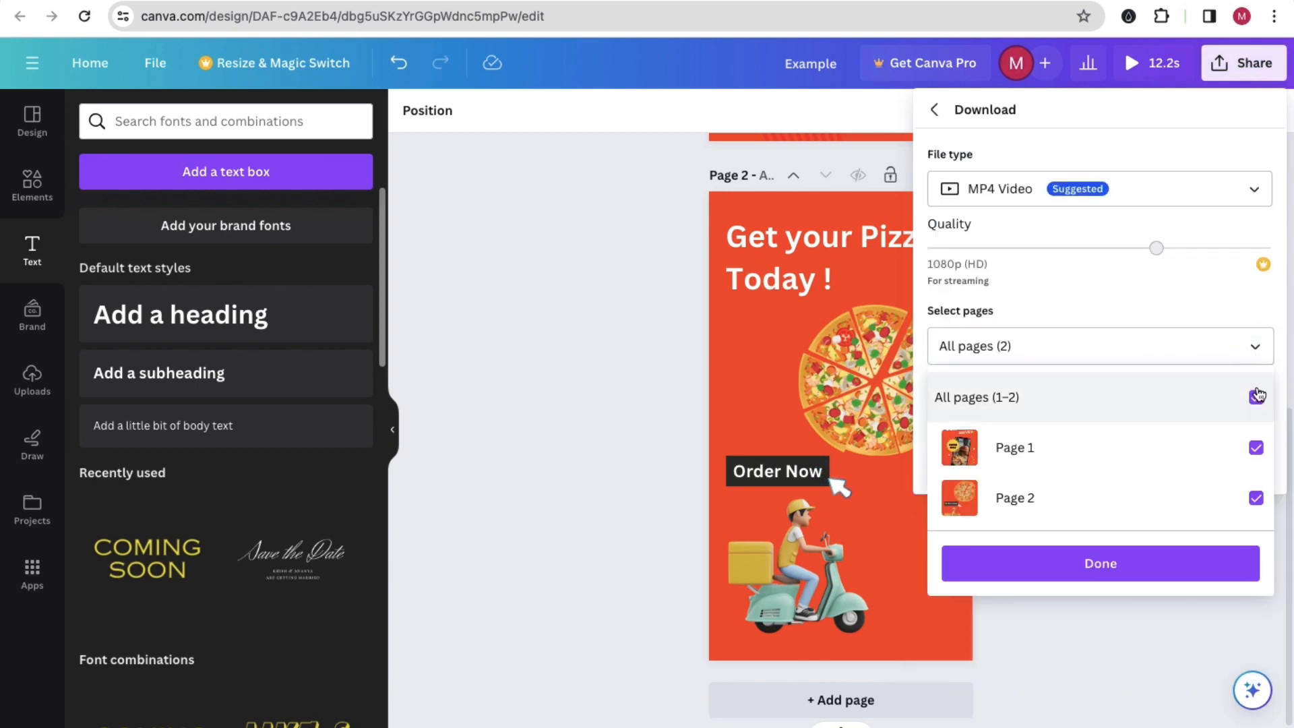
pyautogui.click(1254, 397)
pyautogui.click(1256, 497)
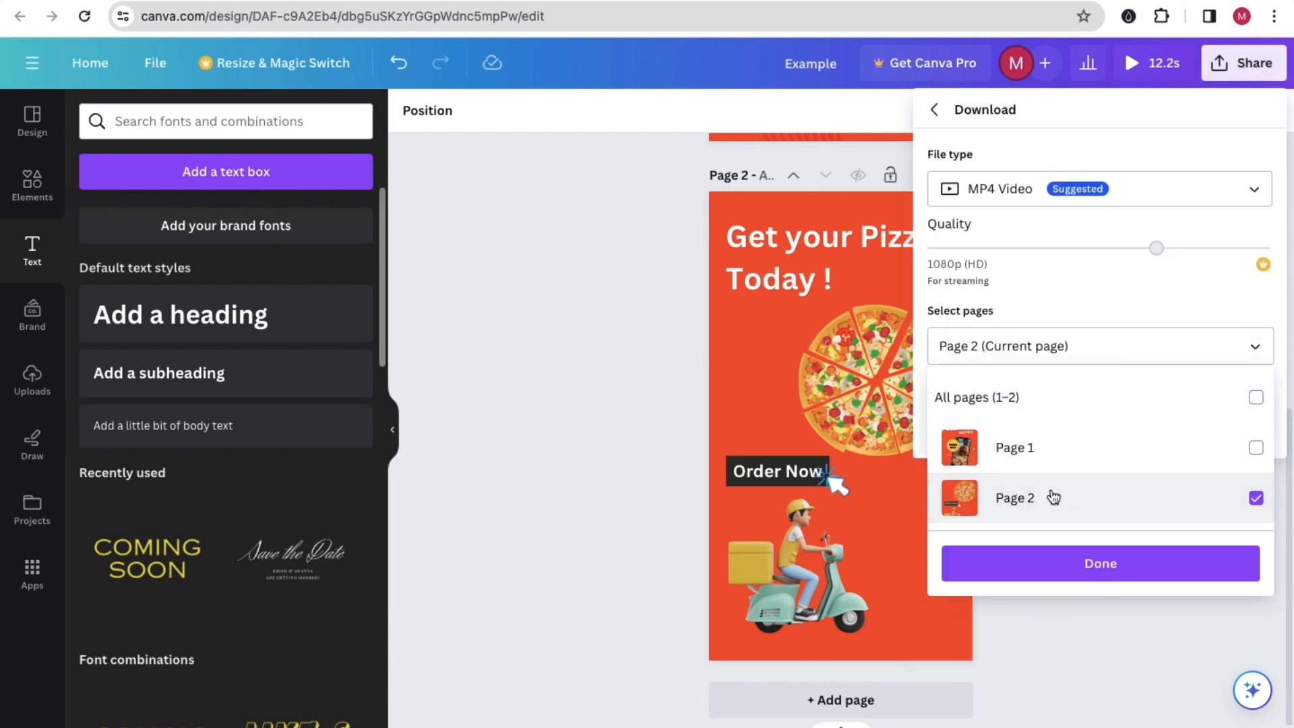
pyautogui.click(1126, 563)
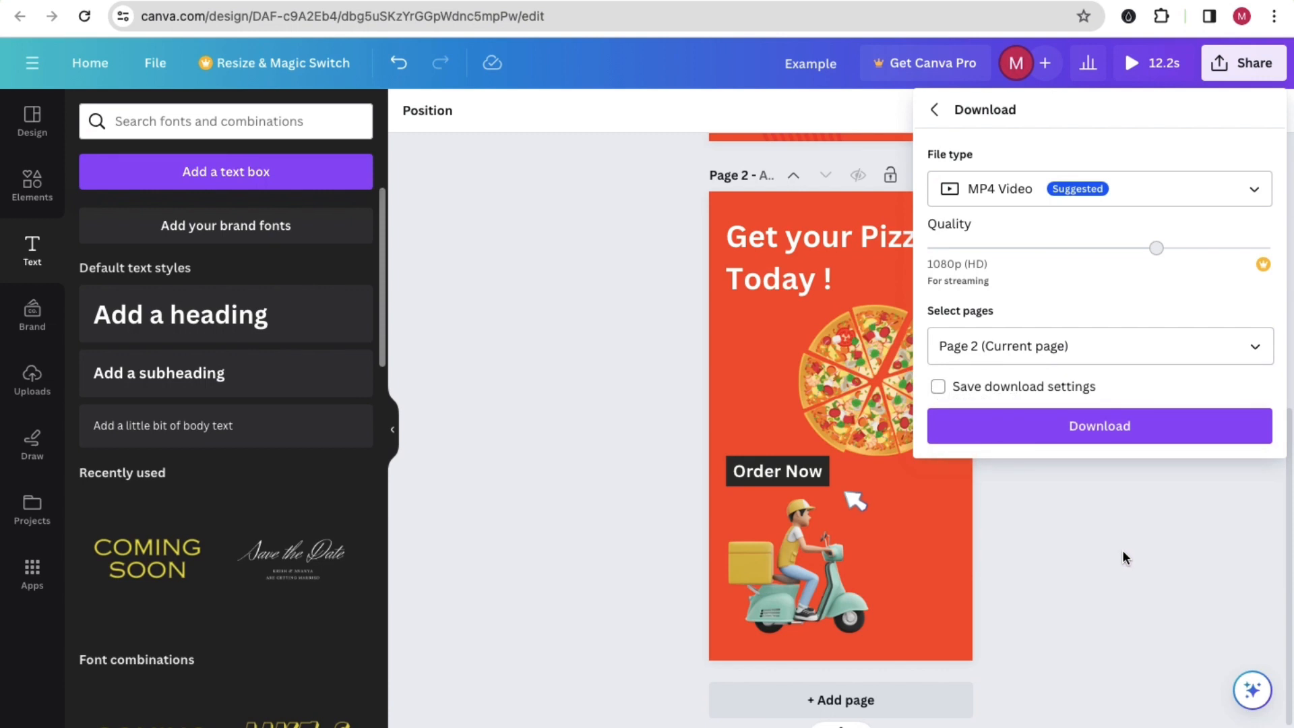
pyautogui.click(1140, 434)
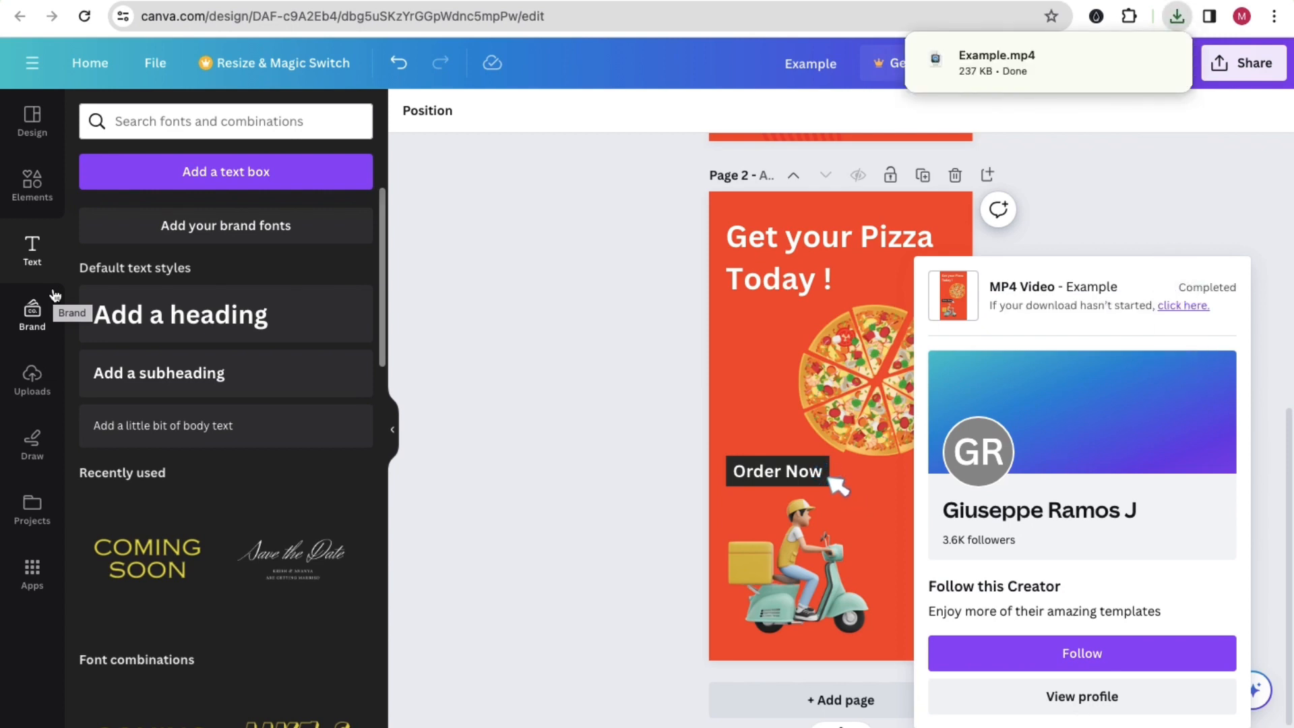
# Step: Search the design elements for "order"
pyautogui.click(18, 197)
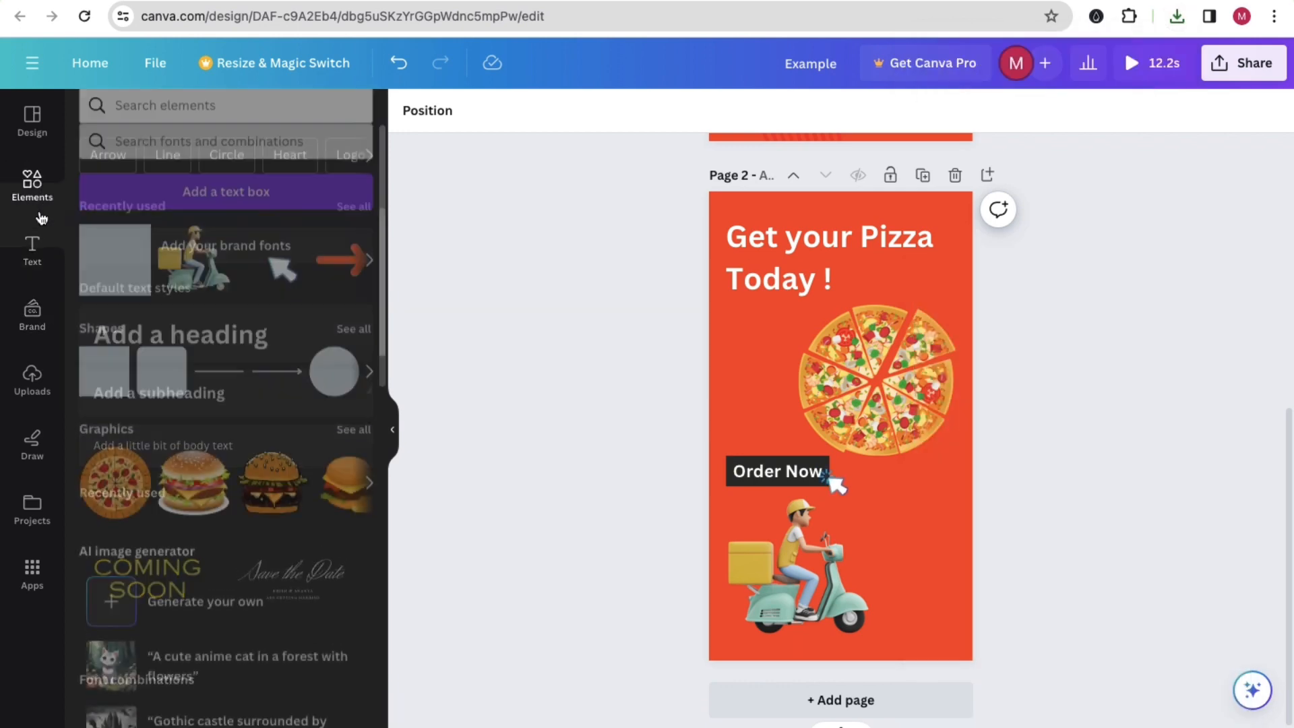
pyautogui.click(146, 124)
pyautogui.click(122, 200)
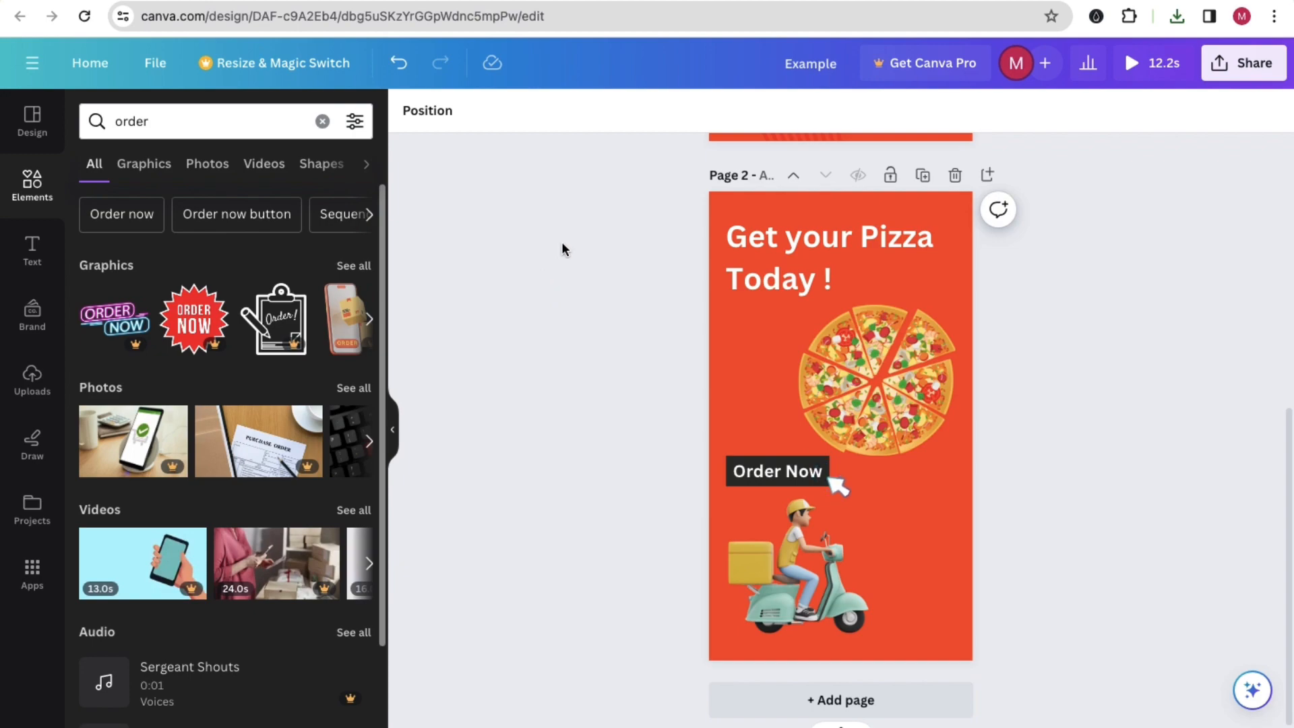
# Step: Open kukucourses.com in a new browser tab and complete its human-verification check
pyautogui.hotkey('ctrl', 't')
pyautogui.write('kukucourses.com')
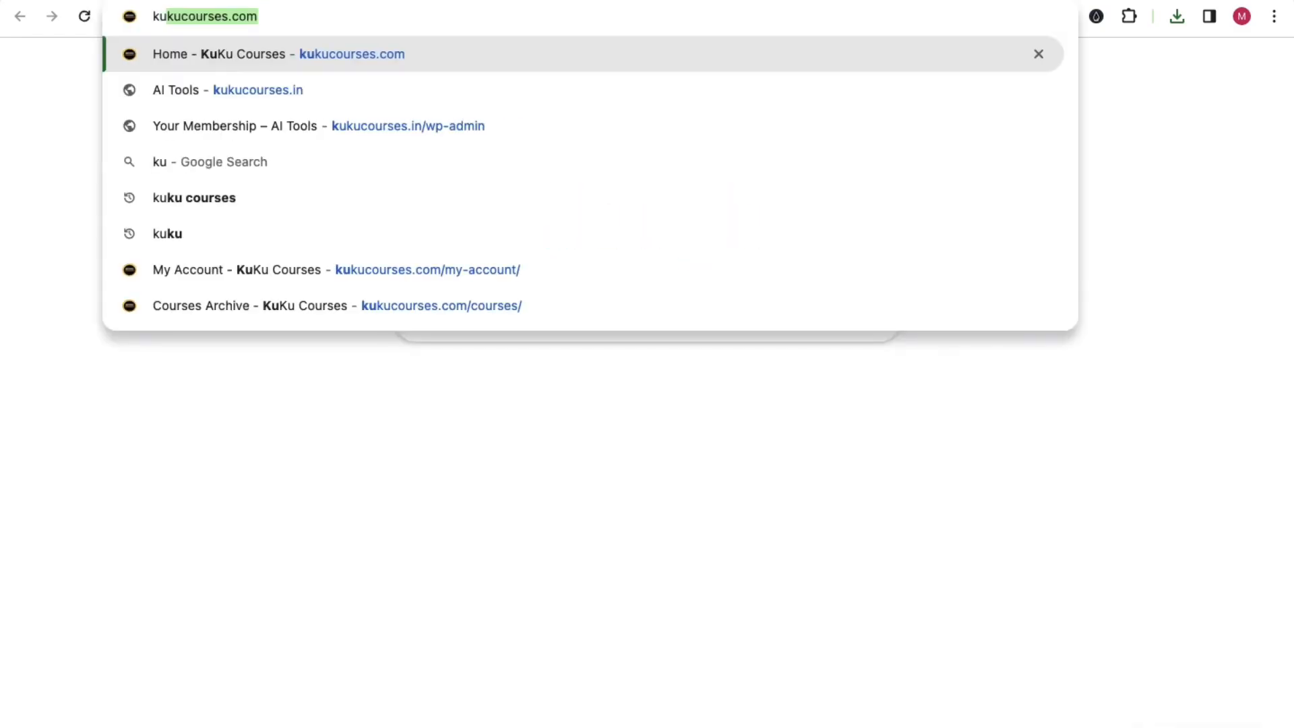
pyautogui.press('Return')
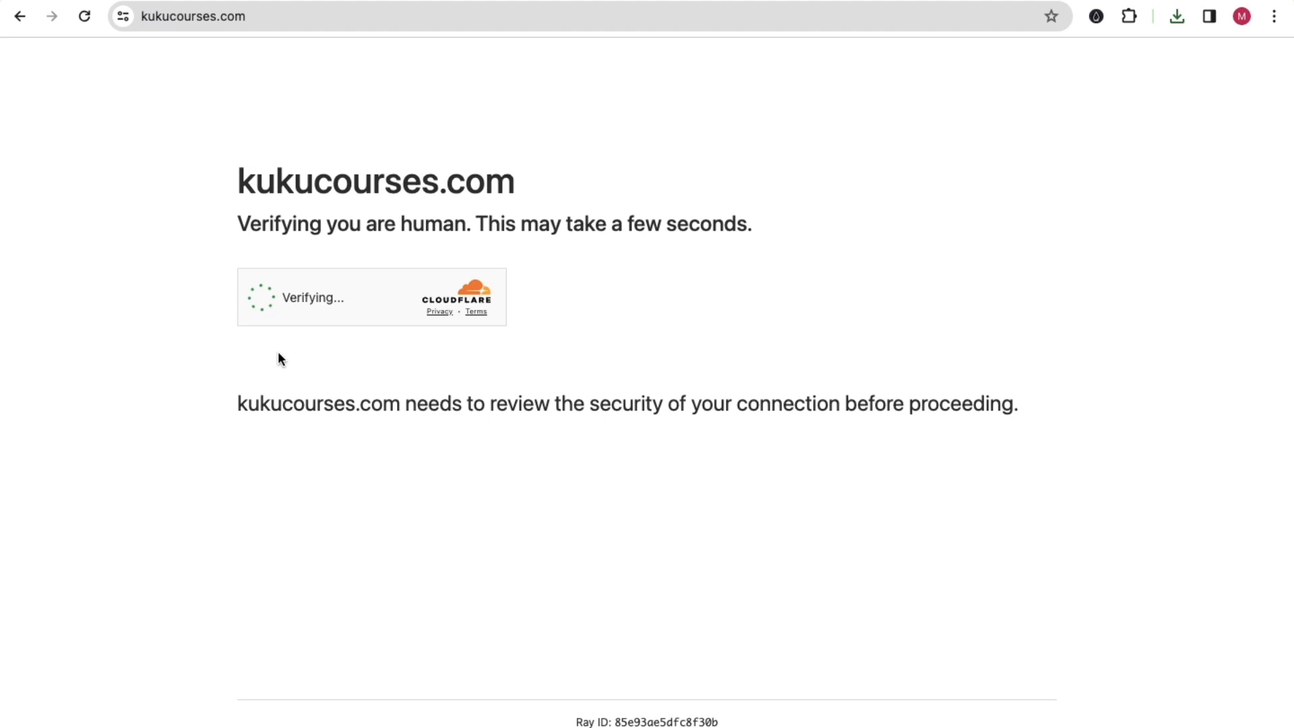
pyautogui.click(263, 298)
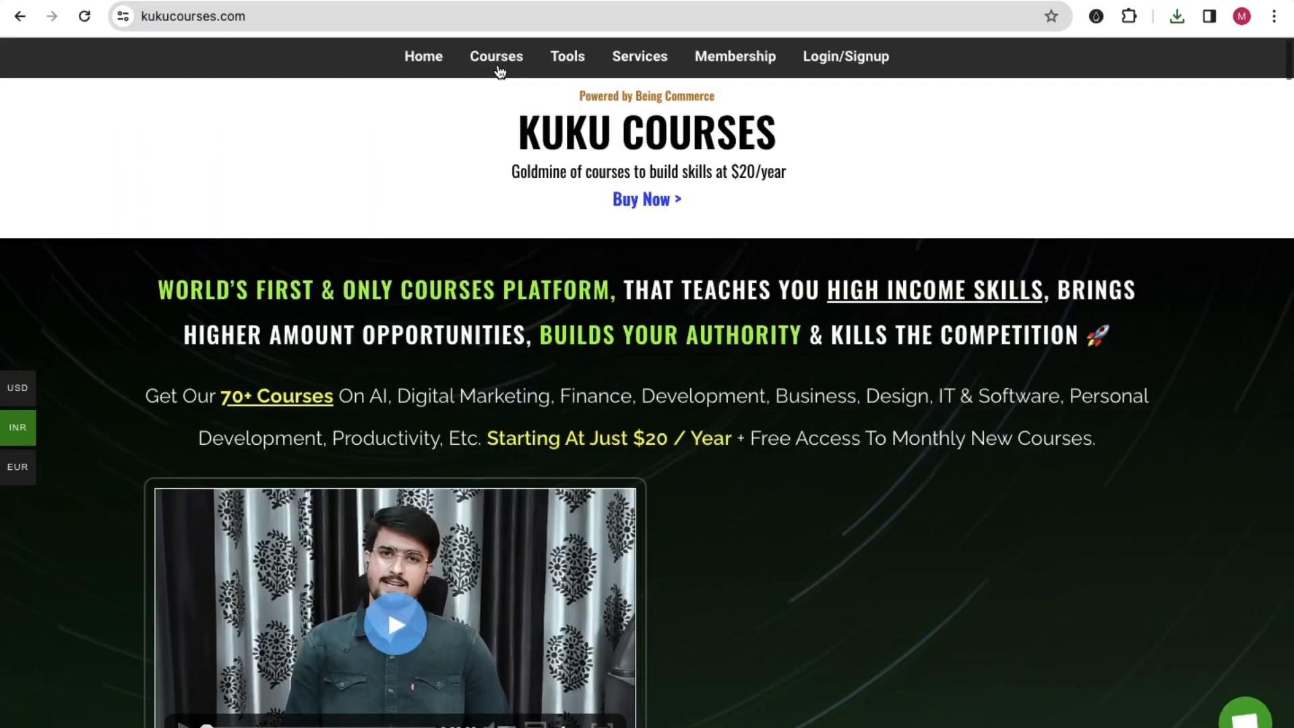
# Step: Open the courses list on kukucourses.com, search it for "canva" and look over the Canva design courses
pyautogui.click(497, 68)
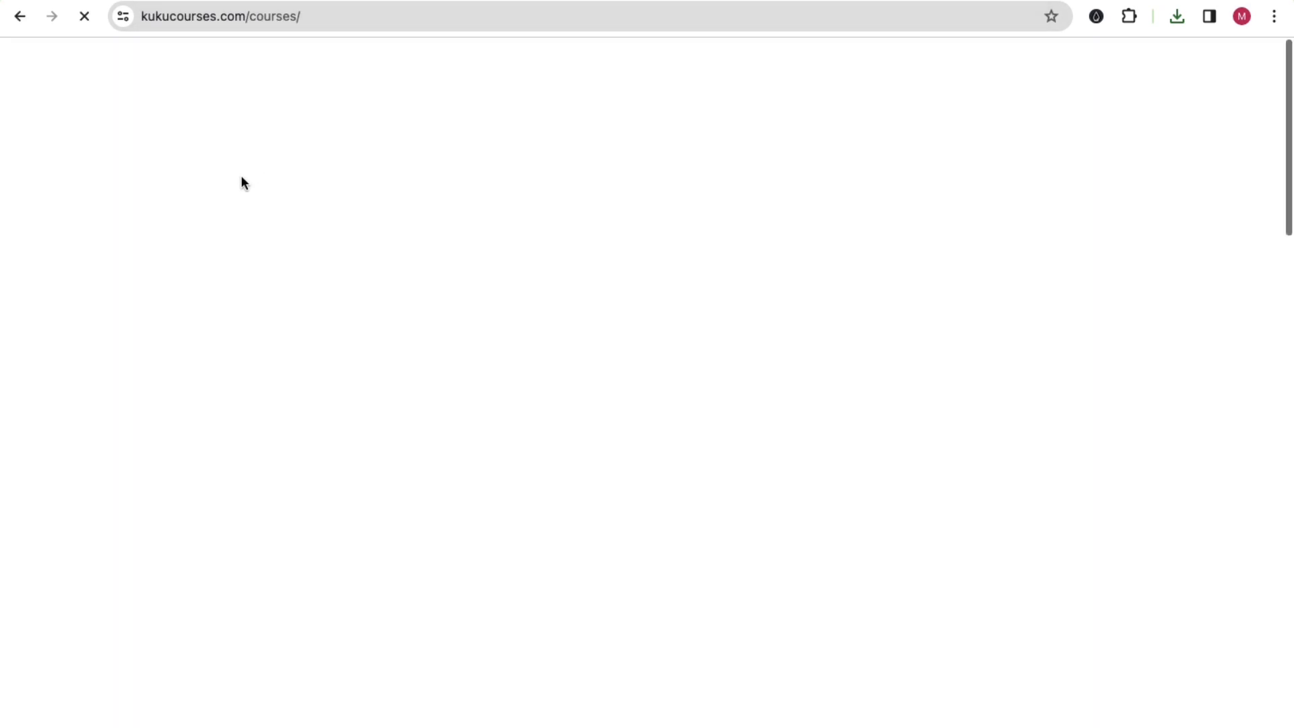
pyautogui.click(173, 139)
pyautogui.write('canva')
pyautogui.press('Return')
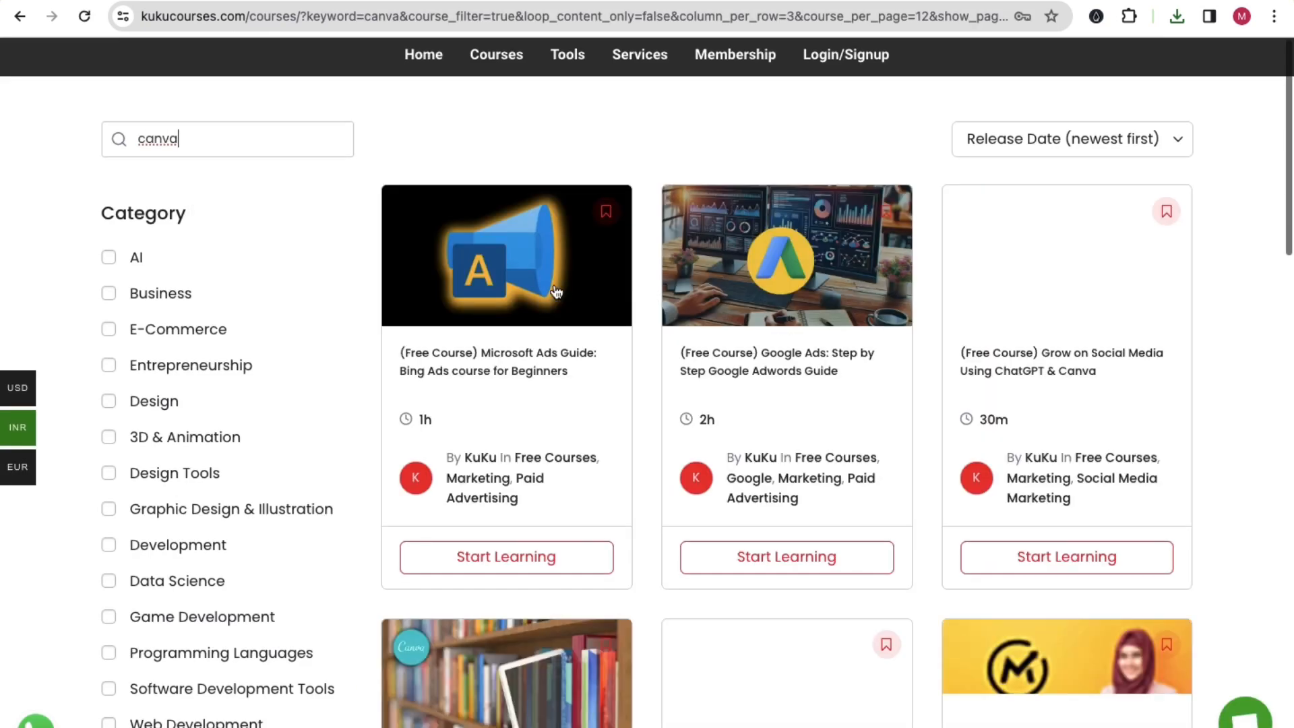
pyautogui.scroll(-5, 694, 372)
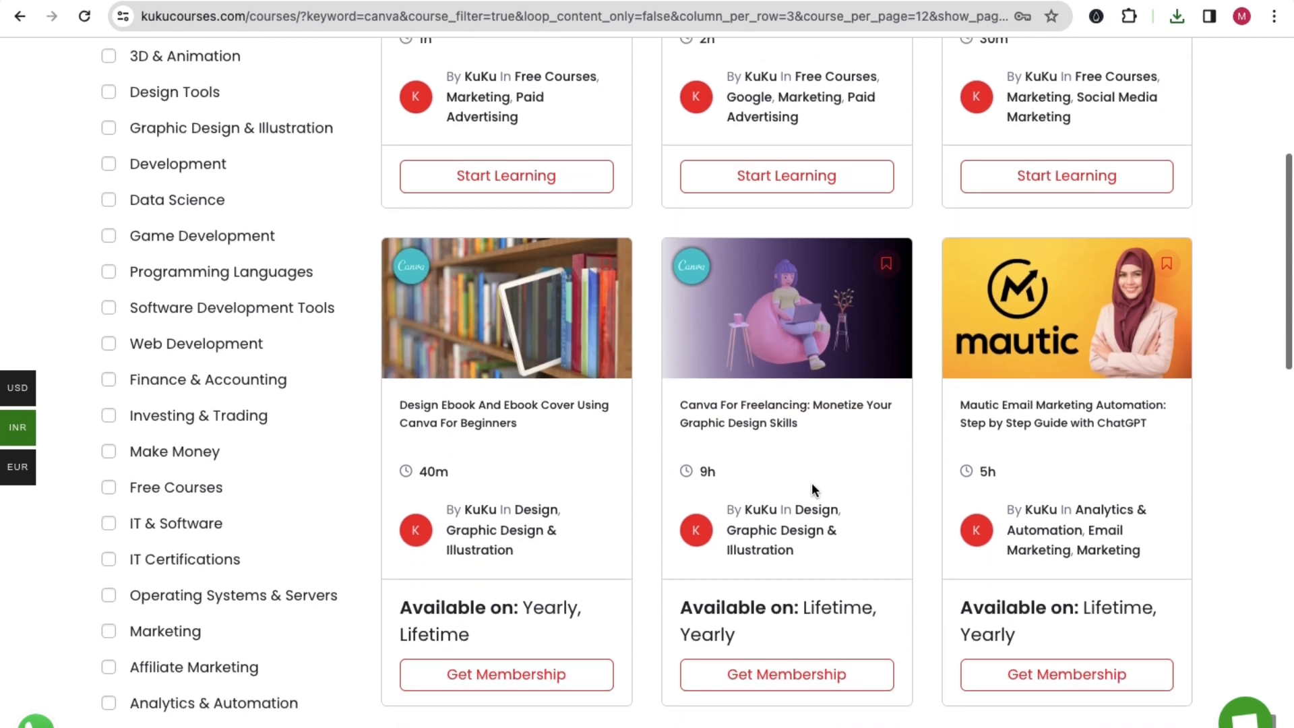
pyautogui.moveTo(745, 482); pyautogui.dragTo(698, 472)
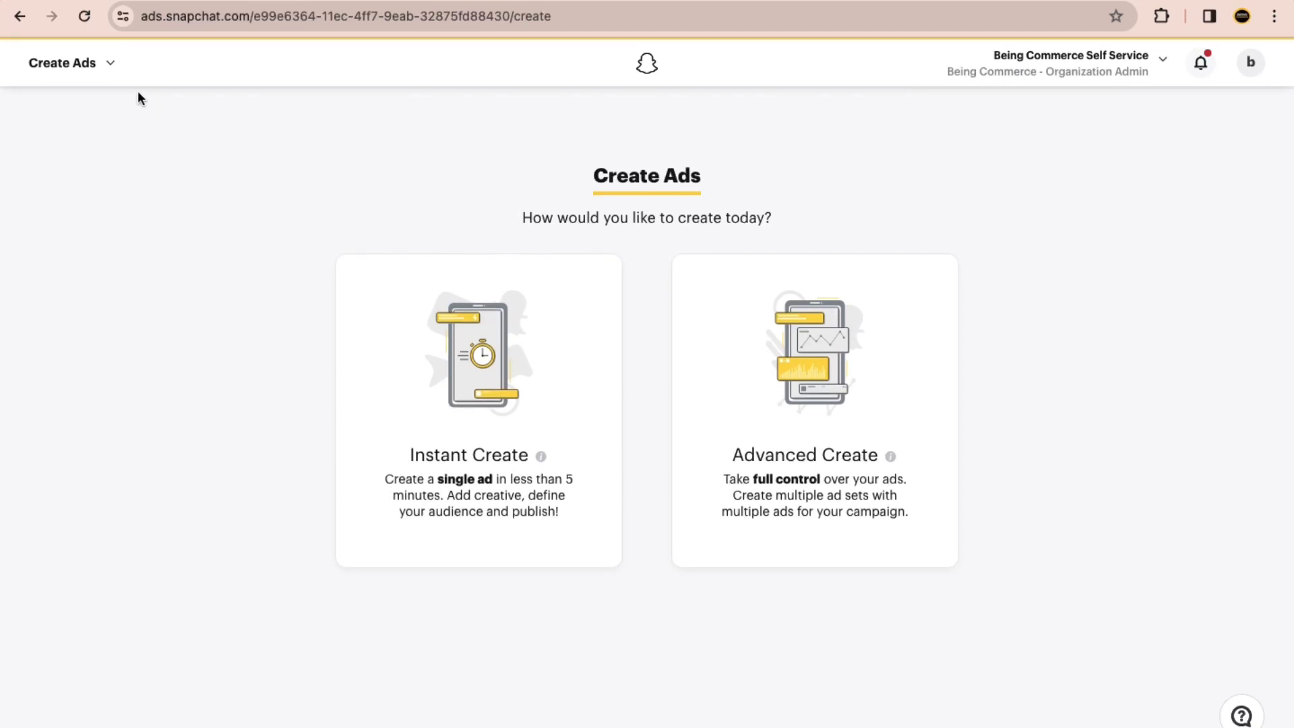
# Step: Switch to Snapchat Ads Manager and begin a campaign with Advanced Create, starting over instead of loading the autosaved one
pyautogui.click(112, 67)
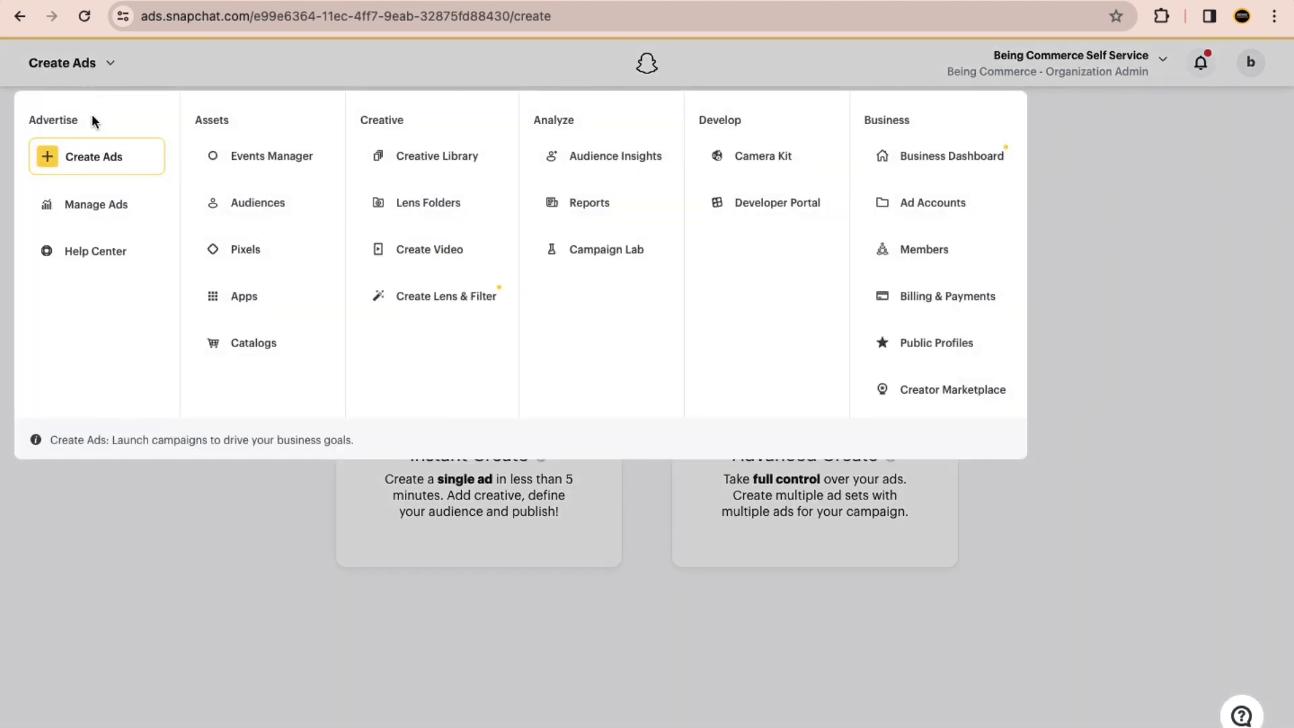
pyautogui.click(1214, 275)
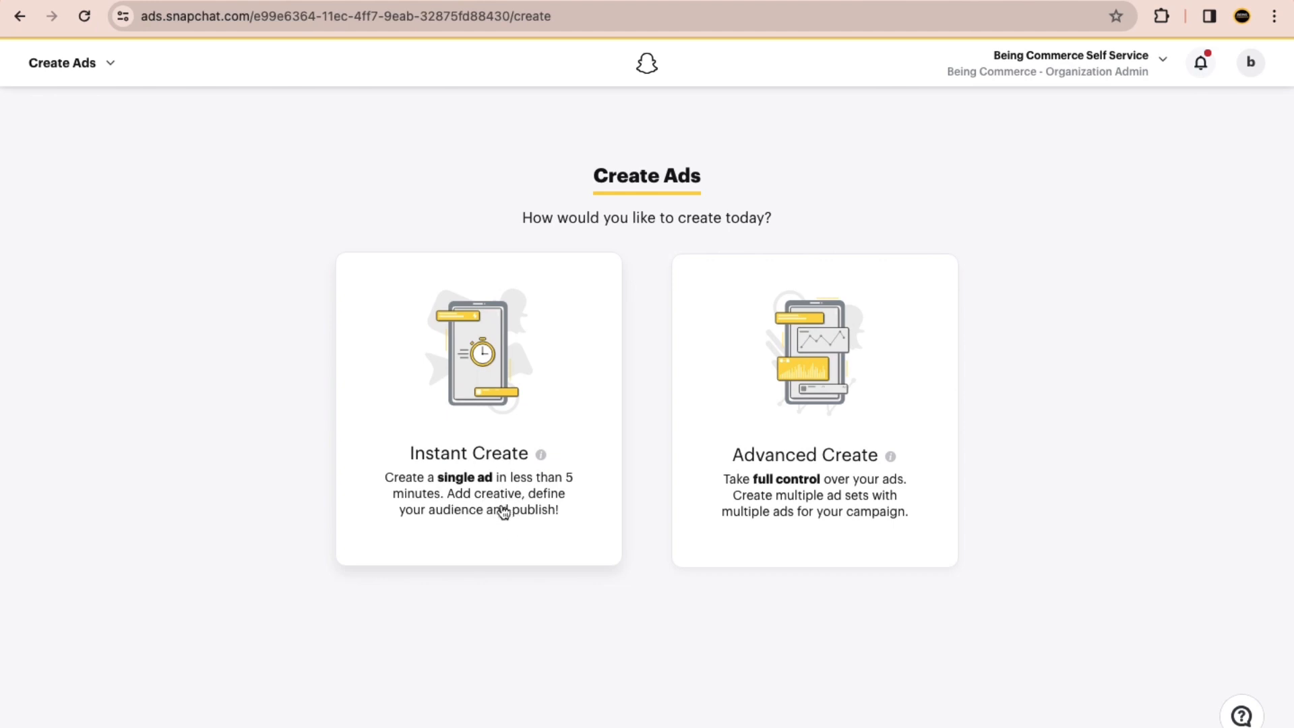
pyautogui.click(823, 465)
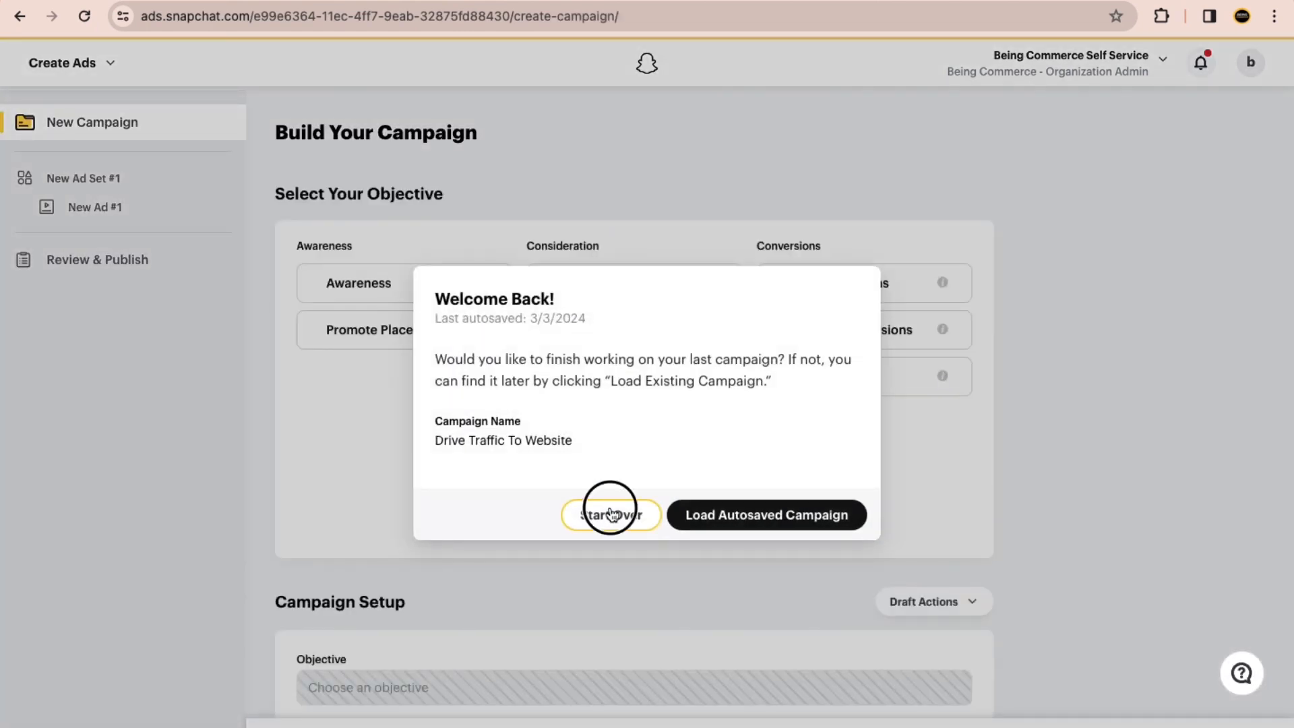
pyautogui.click(612, 514)
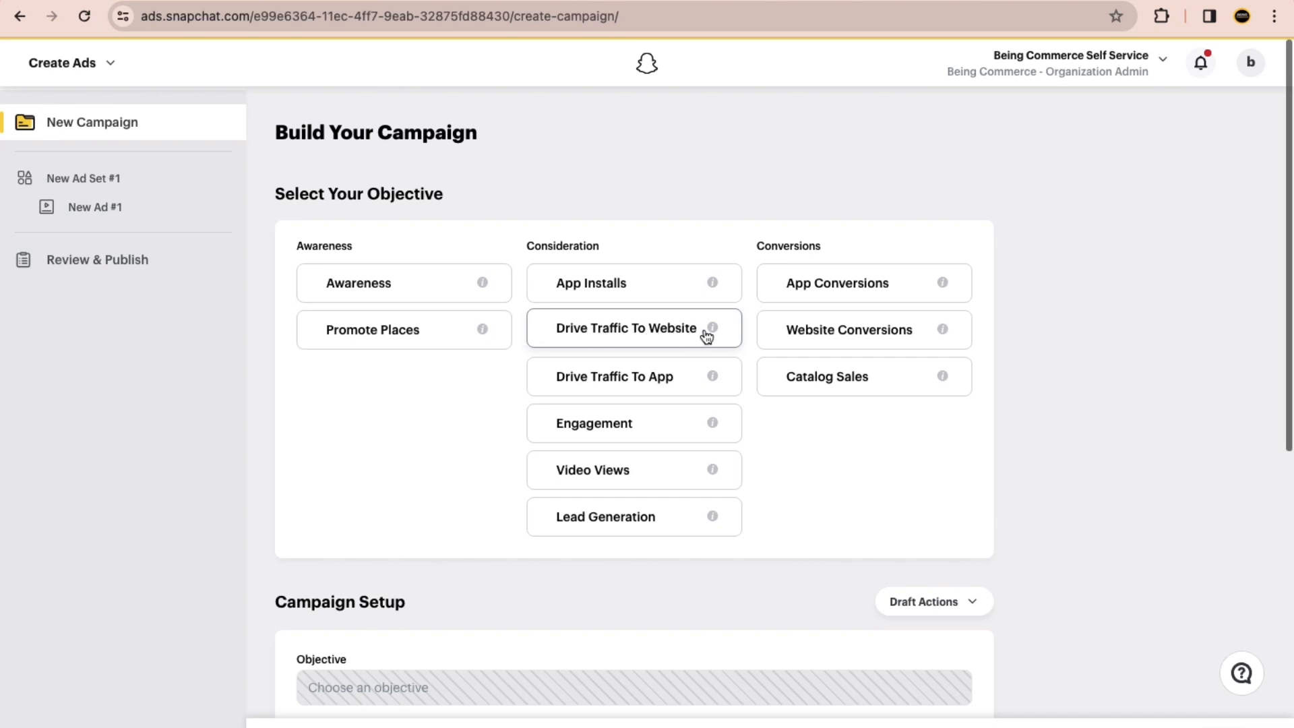
# Step: Open the help article on building a campaign in Advanced Create, read its objective descriptions and close it
pyautogui.moveTo(715, 333)
pyautogui.click(820, 278)
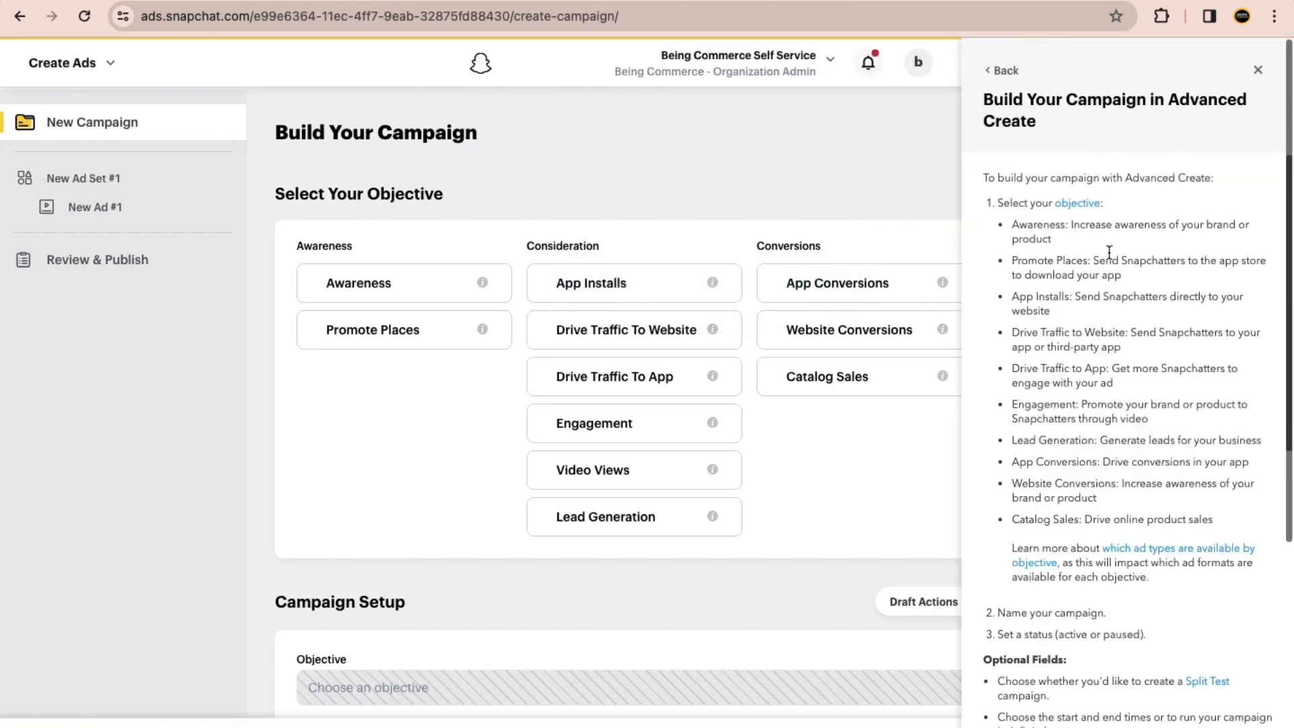
pyautogui.click(1257, 70)
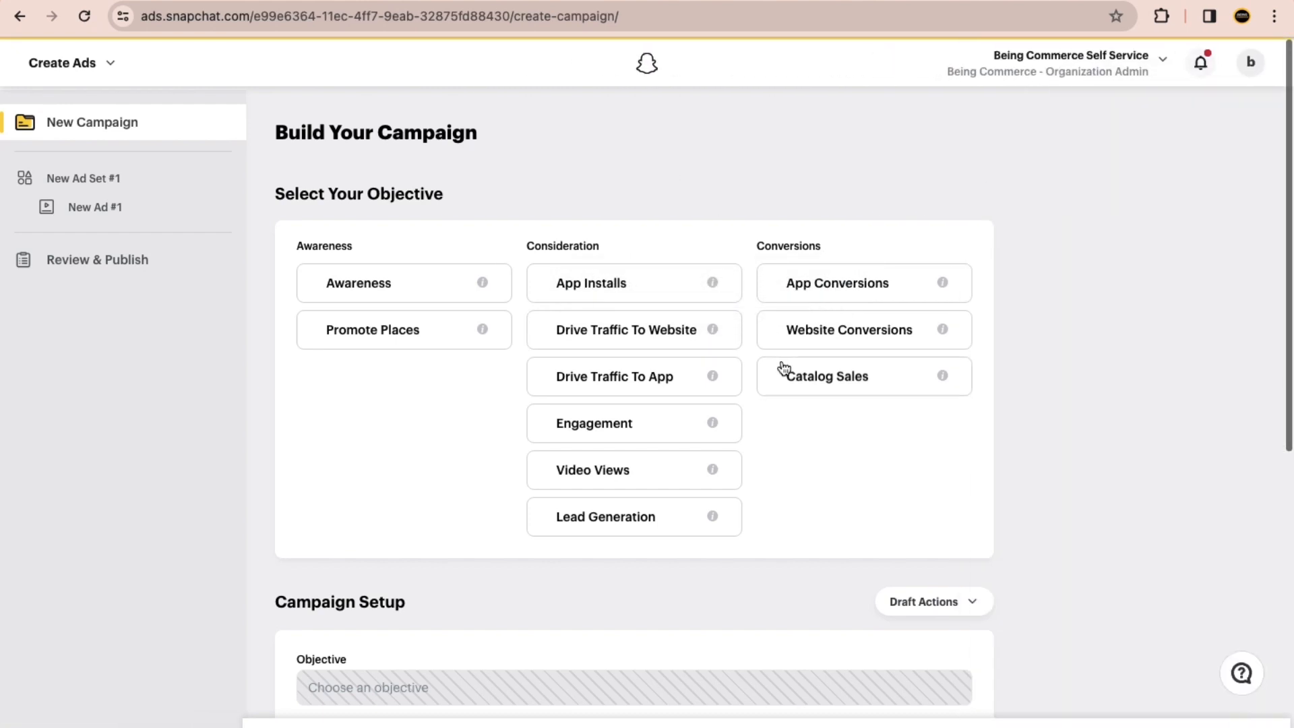
# Step: Switch to ChatGPT and ask: Hey what is "drive traffic to website" objective, explain me how it works in snapchat ads?
pyautogui.hotkey('ctrl', 'Right')
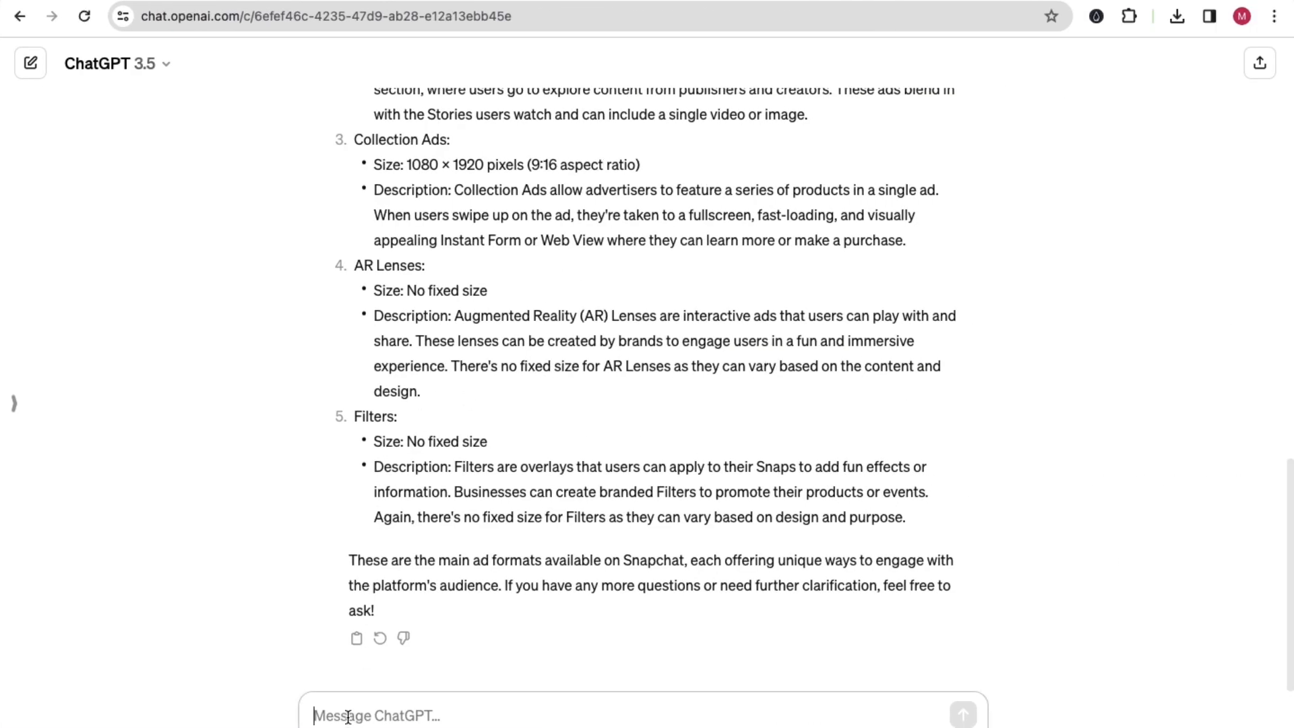
pyautogui.scroll(5, 348, 717)
pyautogui.write('Hey what is tr')
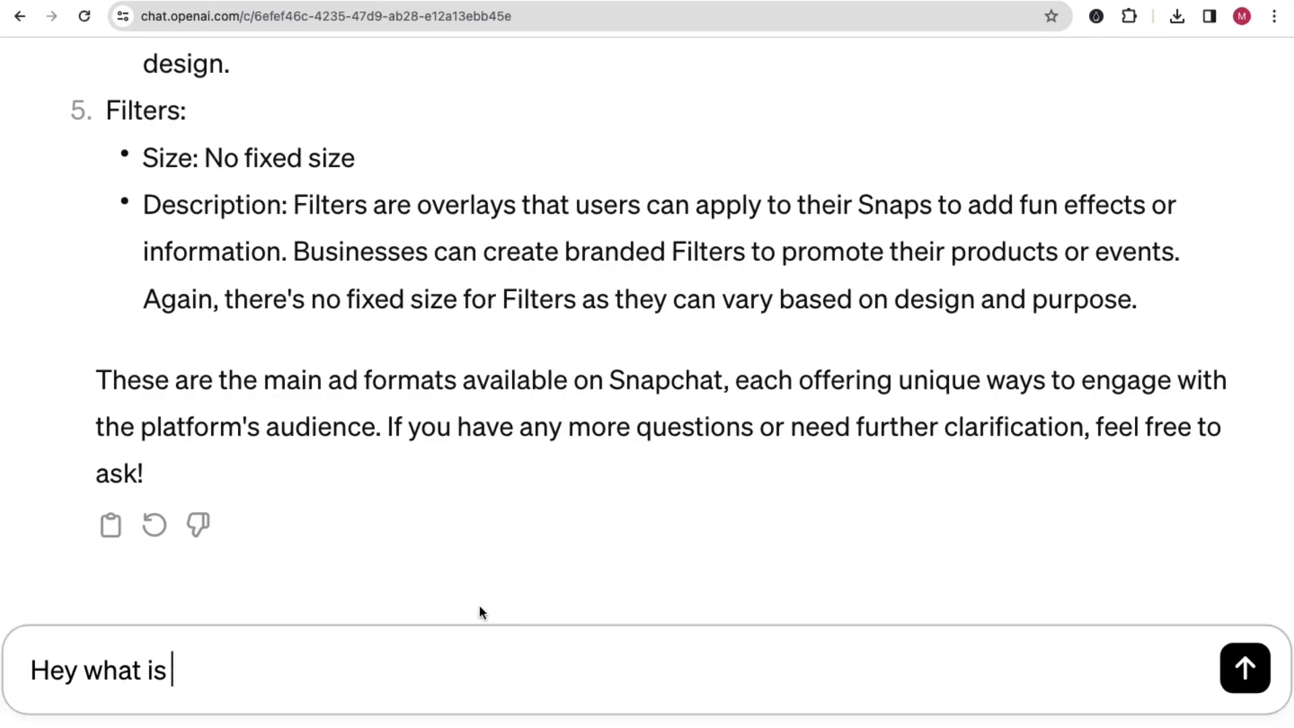
pyautogui.write('"drive traffic to website" o')
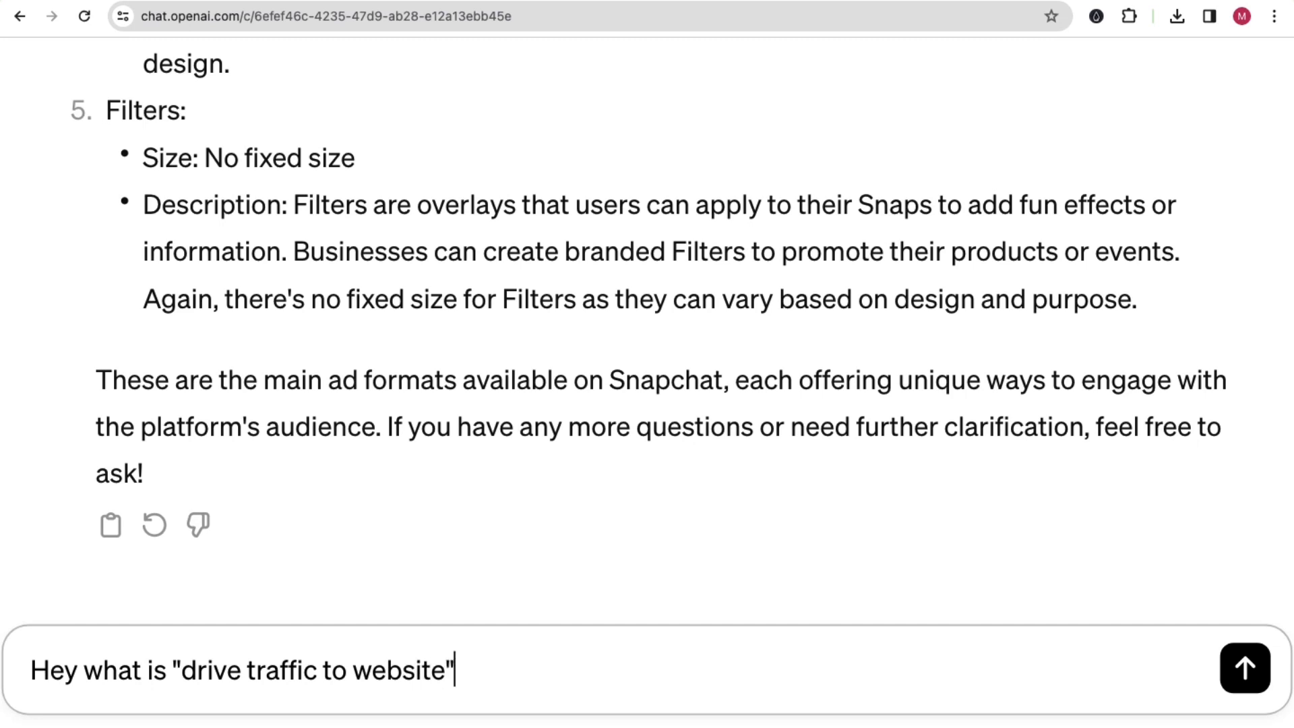
pyautogui.write('bjective')
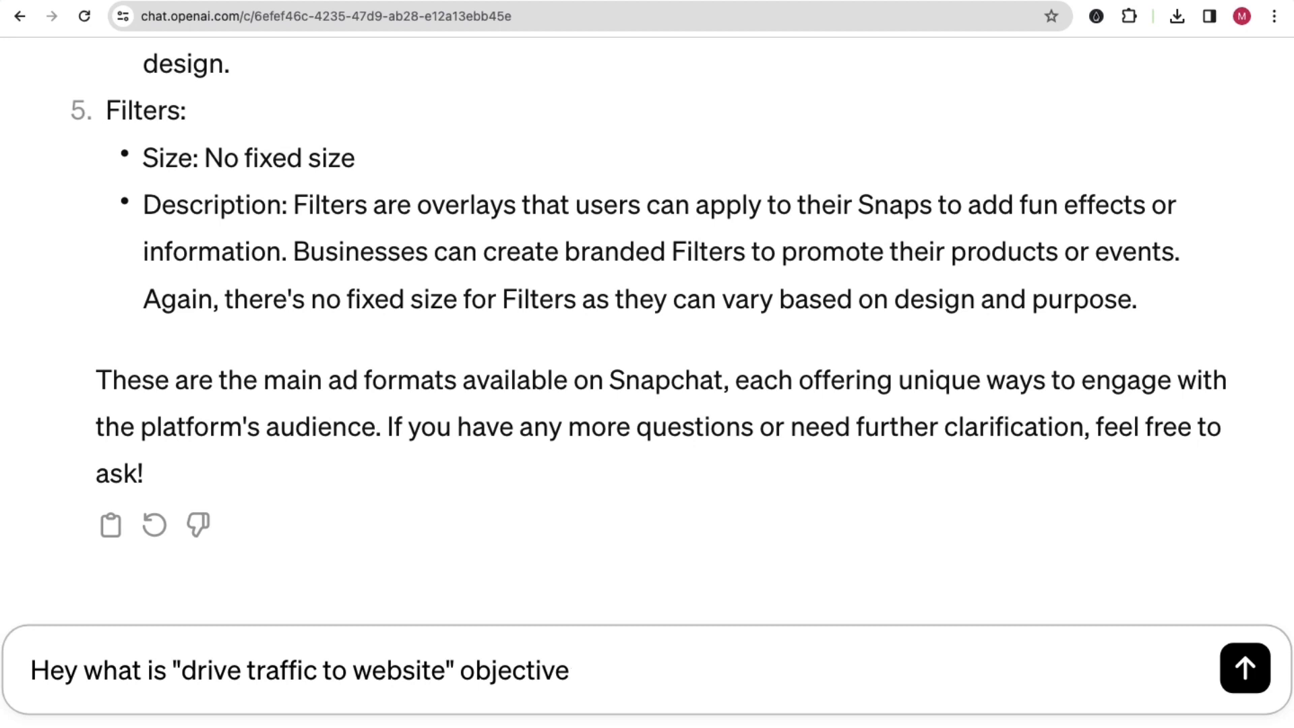
pyautogui.write(', explain me how it ')
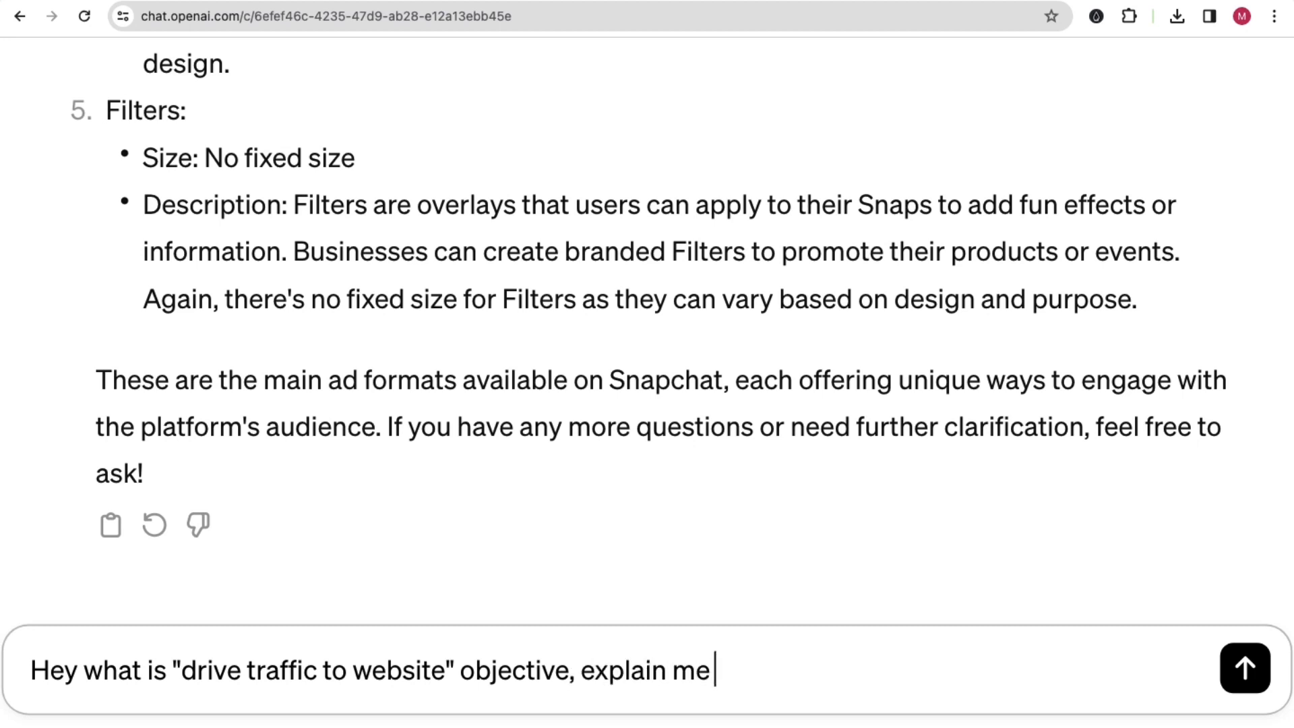
pyautogui.write('wor')
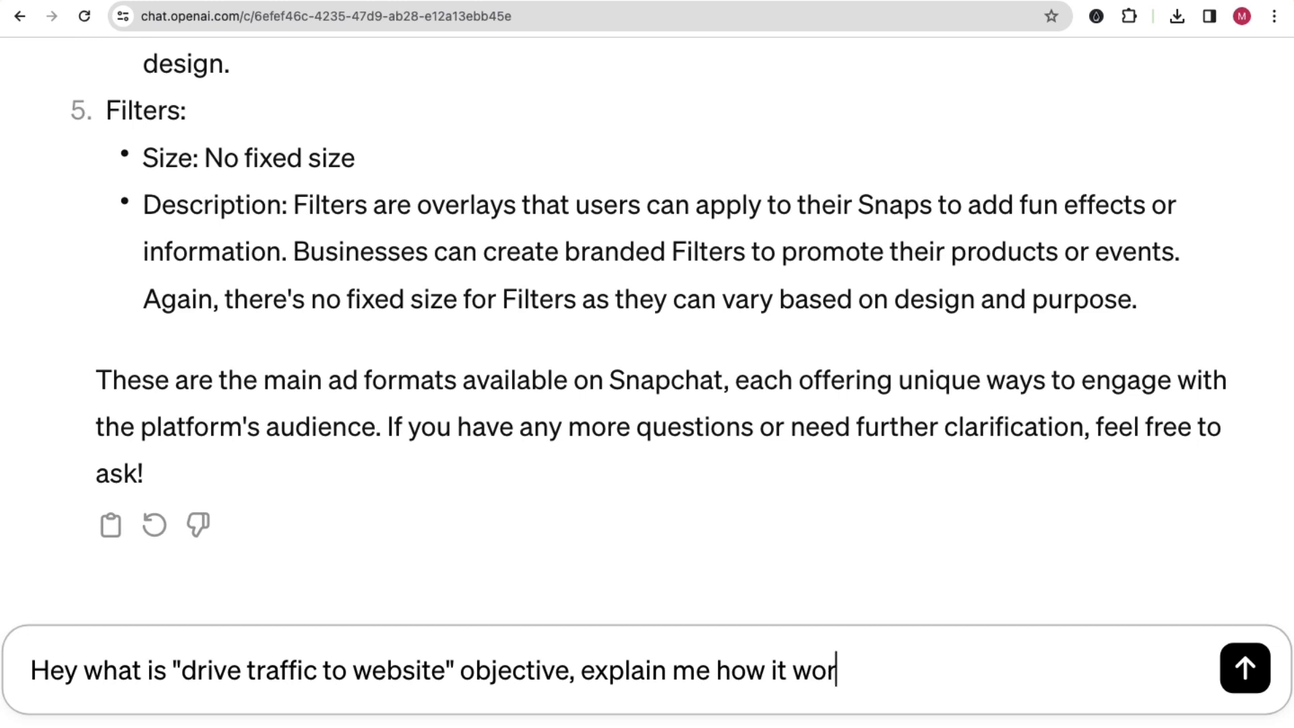
pyautogui.write('ks in snapcha')
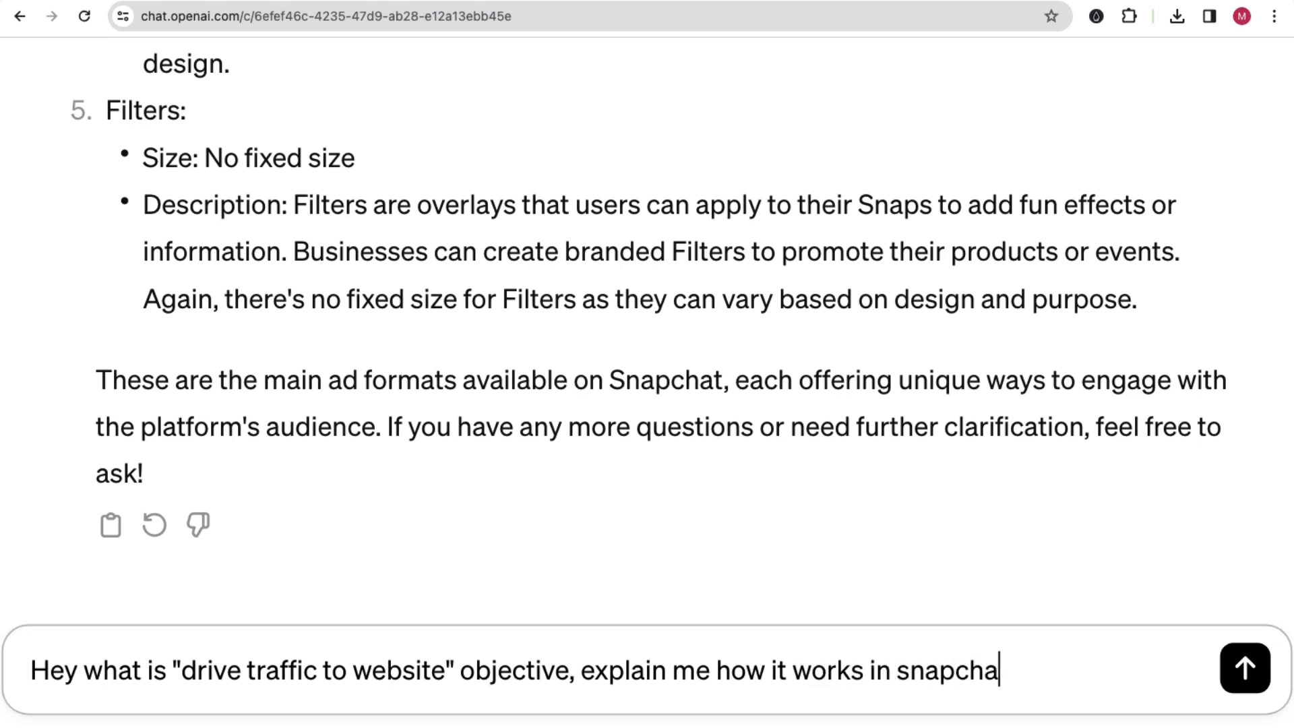
pyautogui.write('t ads?')
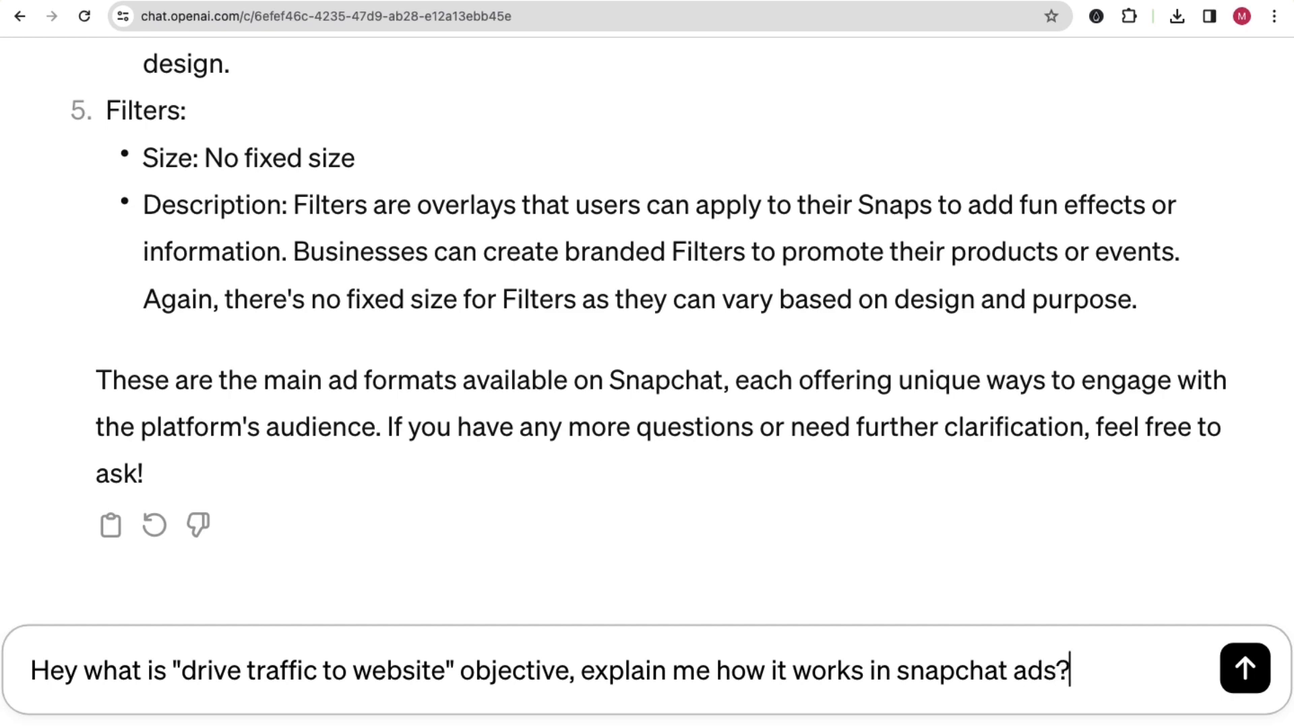
pyautogui.press('Return')
pyautogui.scroll(-5, 339, 363)
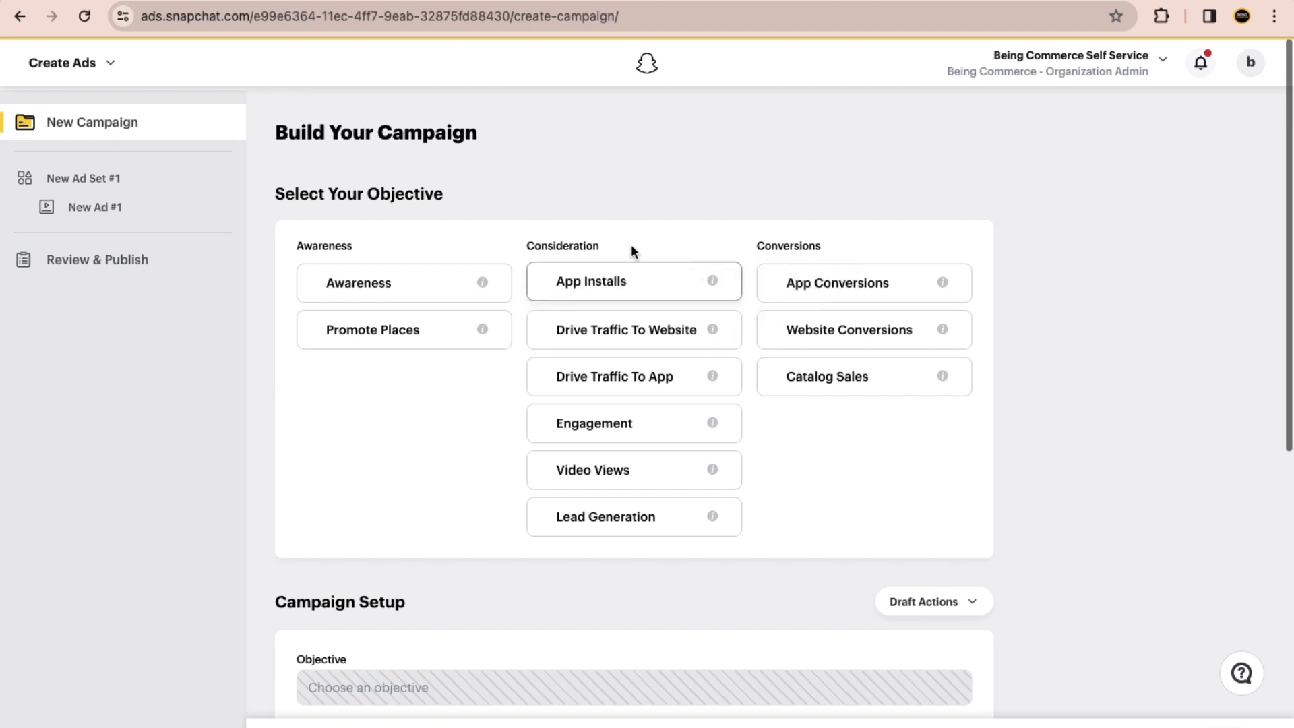
# Step: View the Kuku Courses landing page, return to Snapchat Ads Manager and choose Drive Traffic To Website as the campaign objective
pyautogui.click(494, 2)
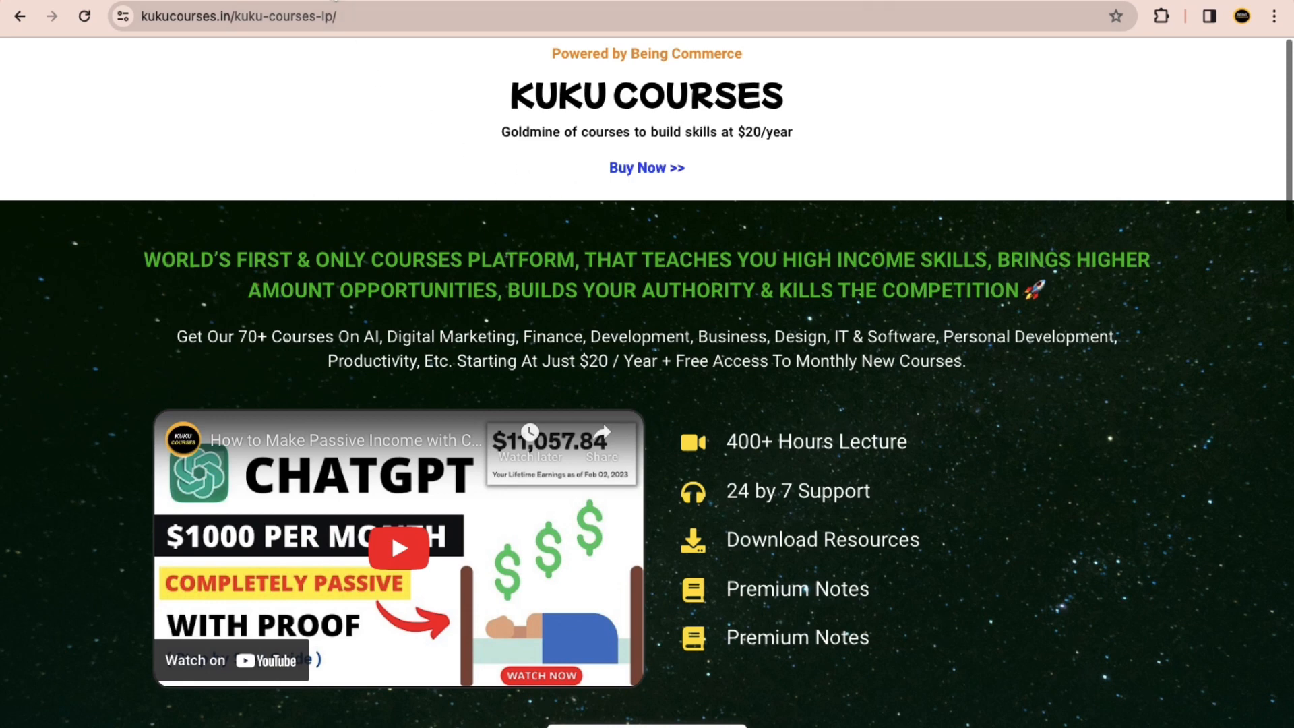
pyautogui.click(336, 1)
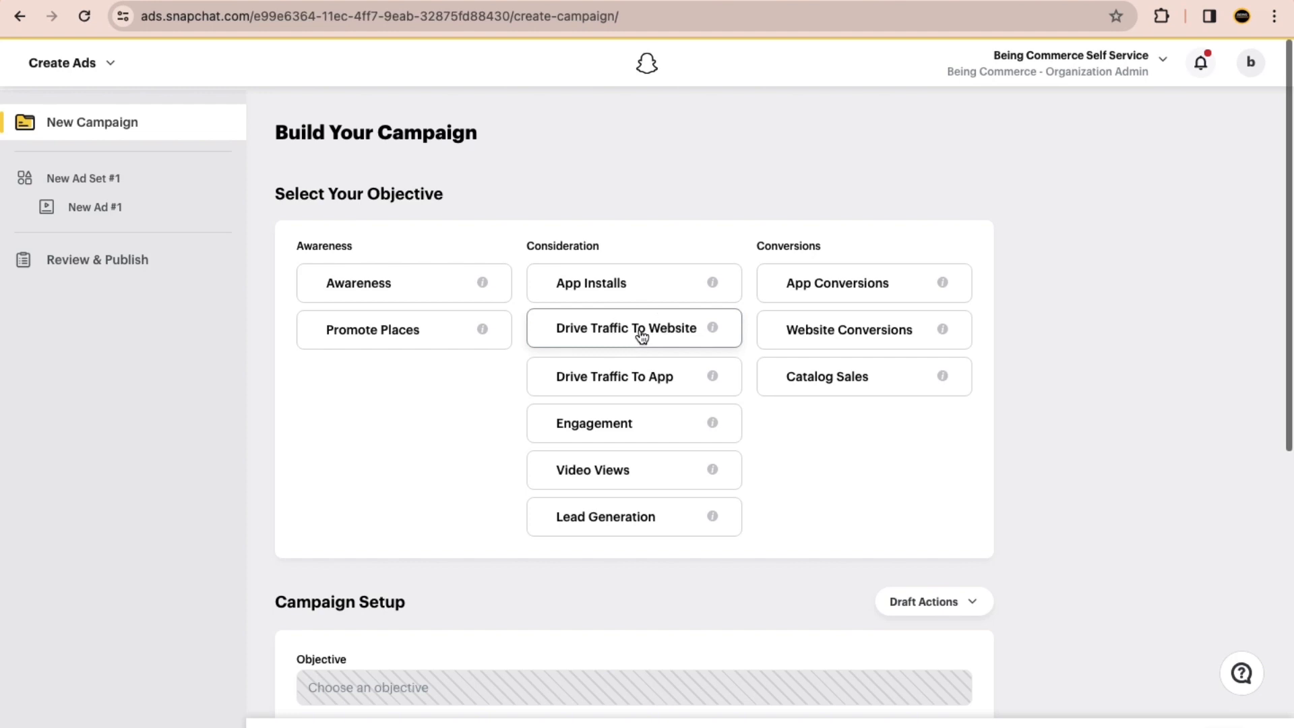
pyautogui.click(640, 335)
pyautogui.scroll(-5, 470, 419)
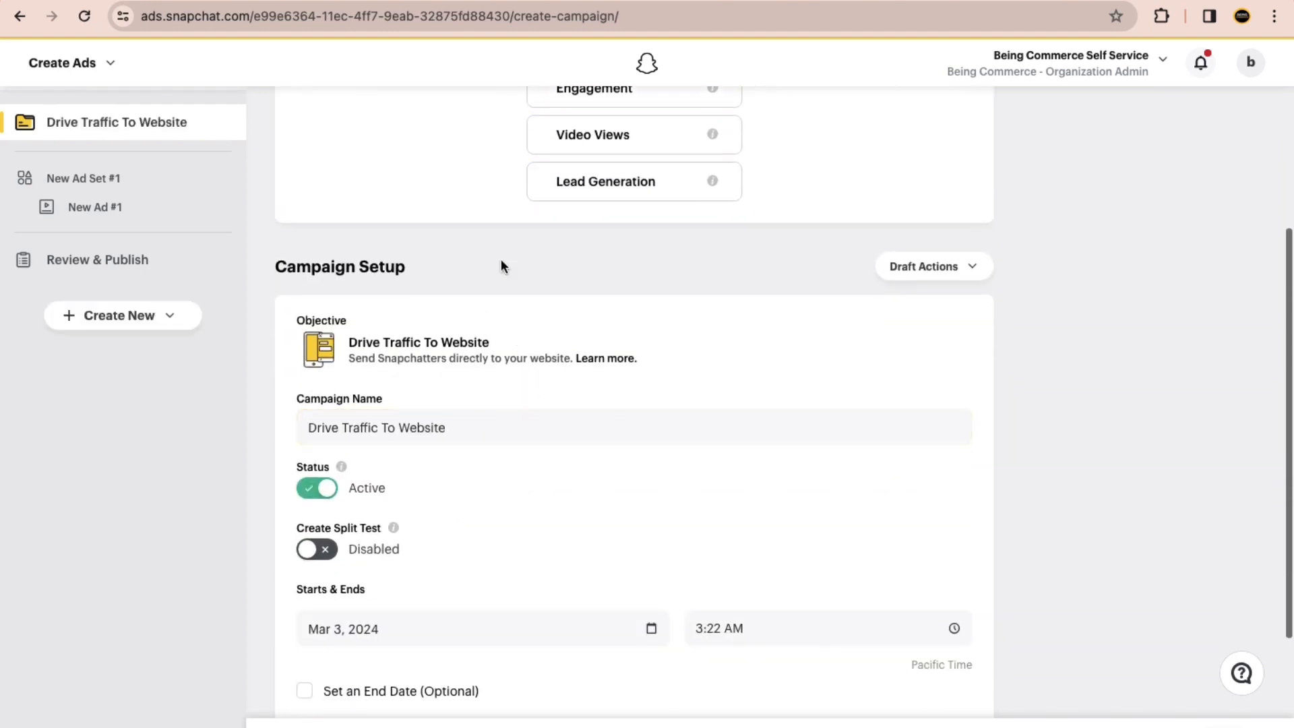
# Step: Rename the campaign as "Traffic Campaign: Pizza"
pyautogui.scroll(-2, 526, 323)
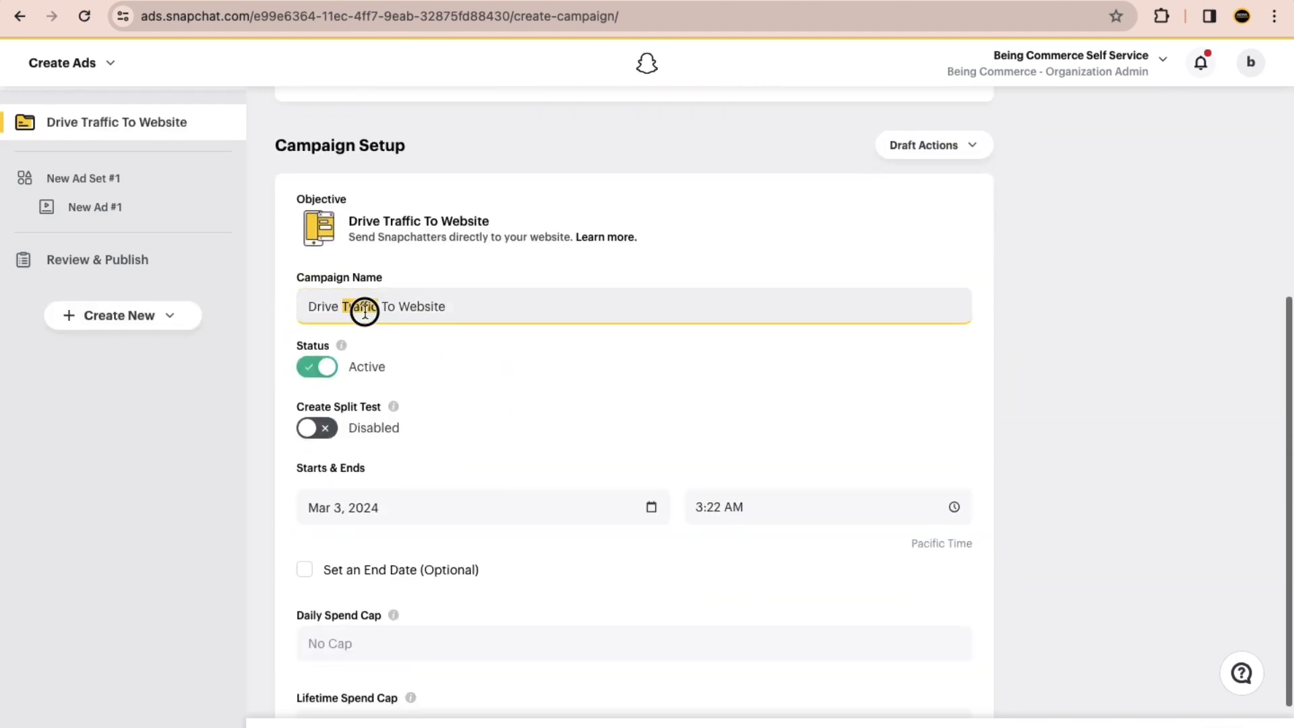
pyautogui.tripleClick(364, 307)
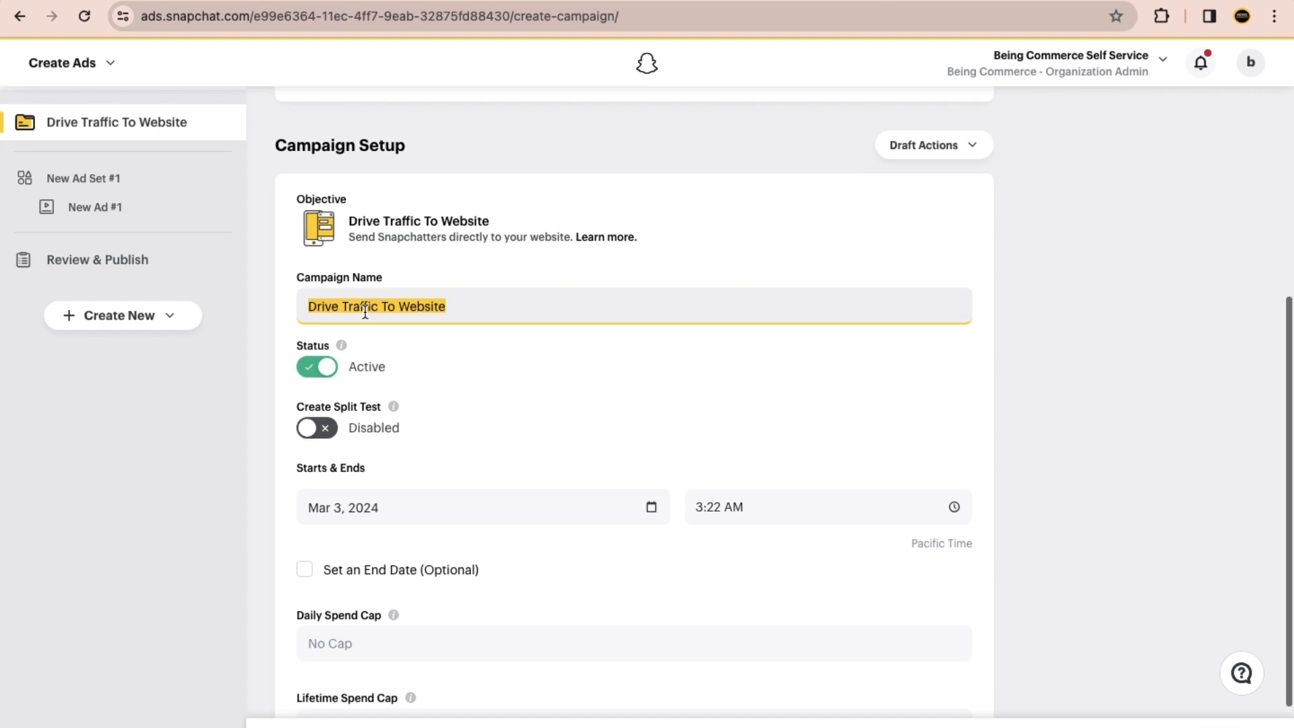
pyautogui.write('Tra')
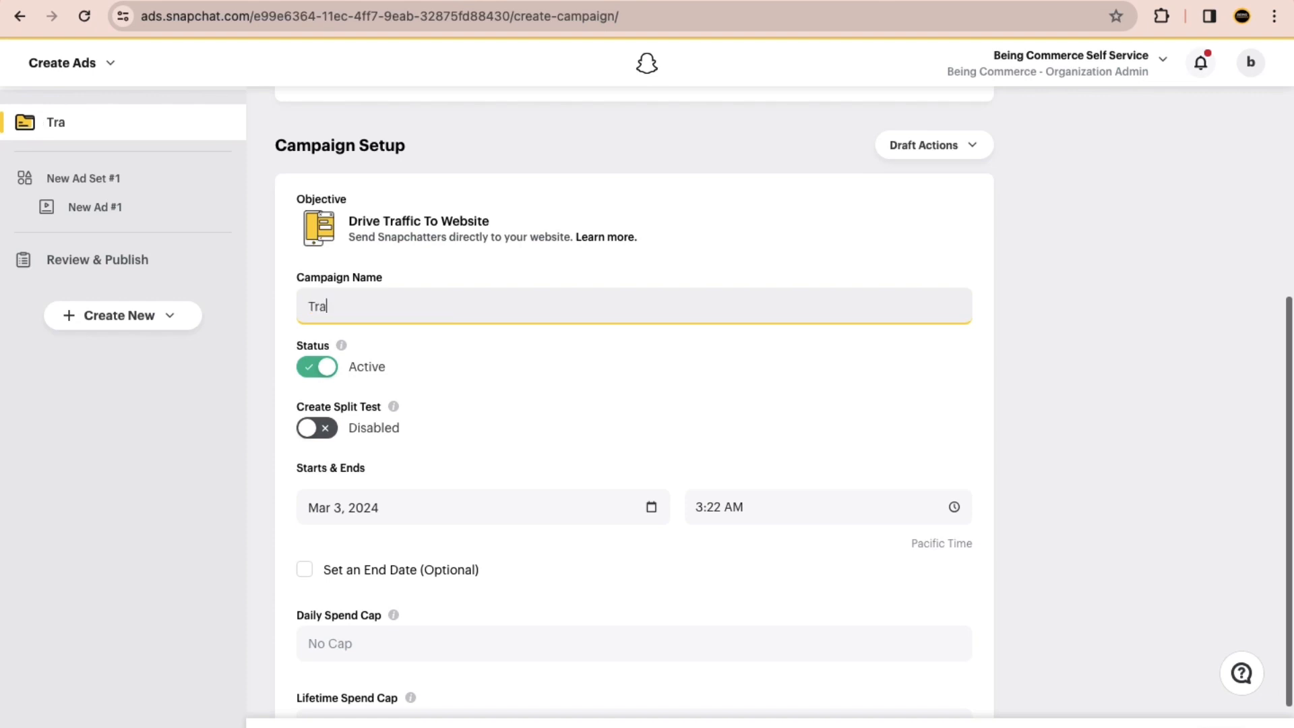
pyautogui.write('ffic Campaign:')
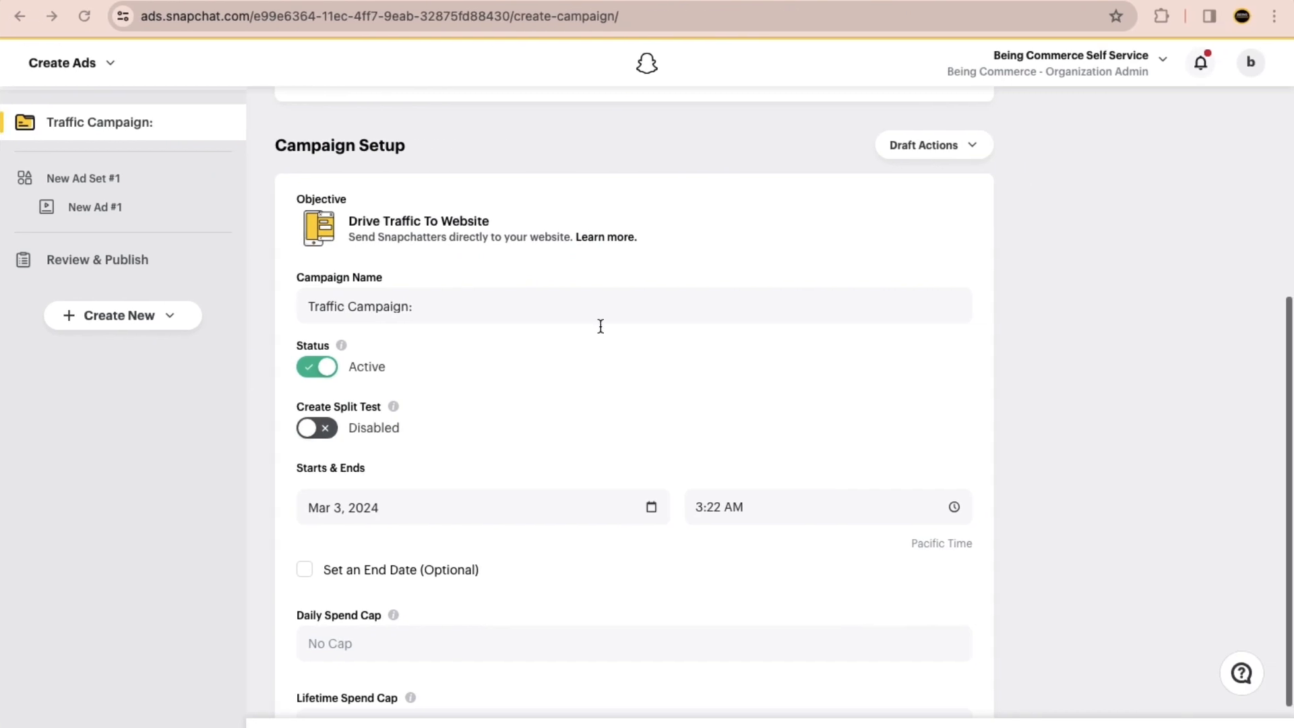
pyautogui.write('Pizza')
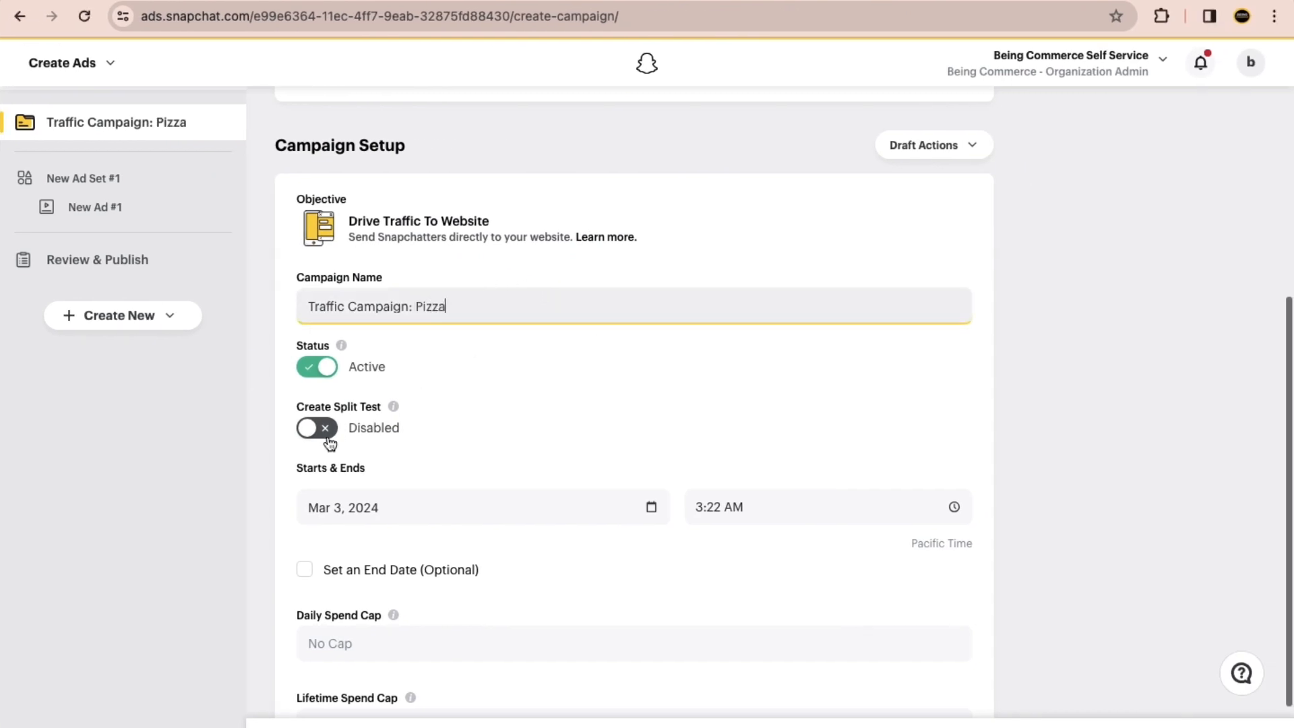
pyautogui.click(226, 457)
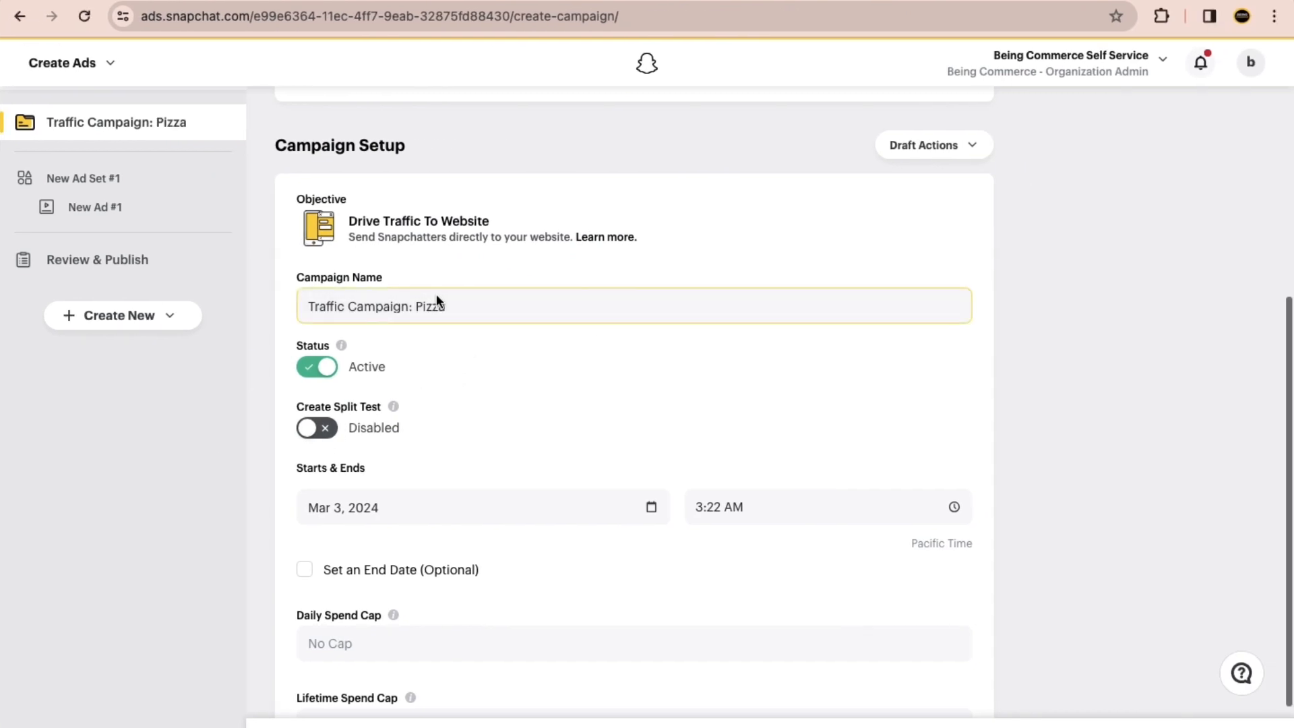
# Step: Continue to the ad set details and name the ad set "Ad Set 1 For Pizza"
pyautogui.scroll(-3, 436, 321)
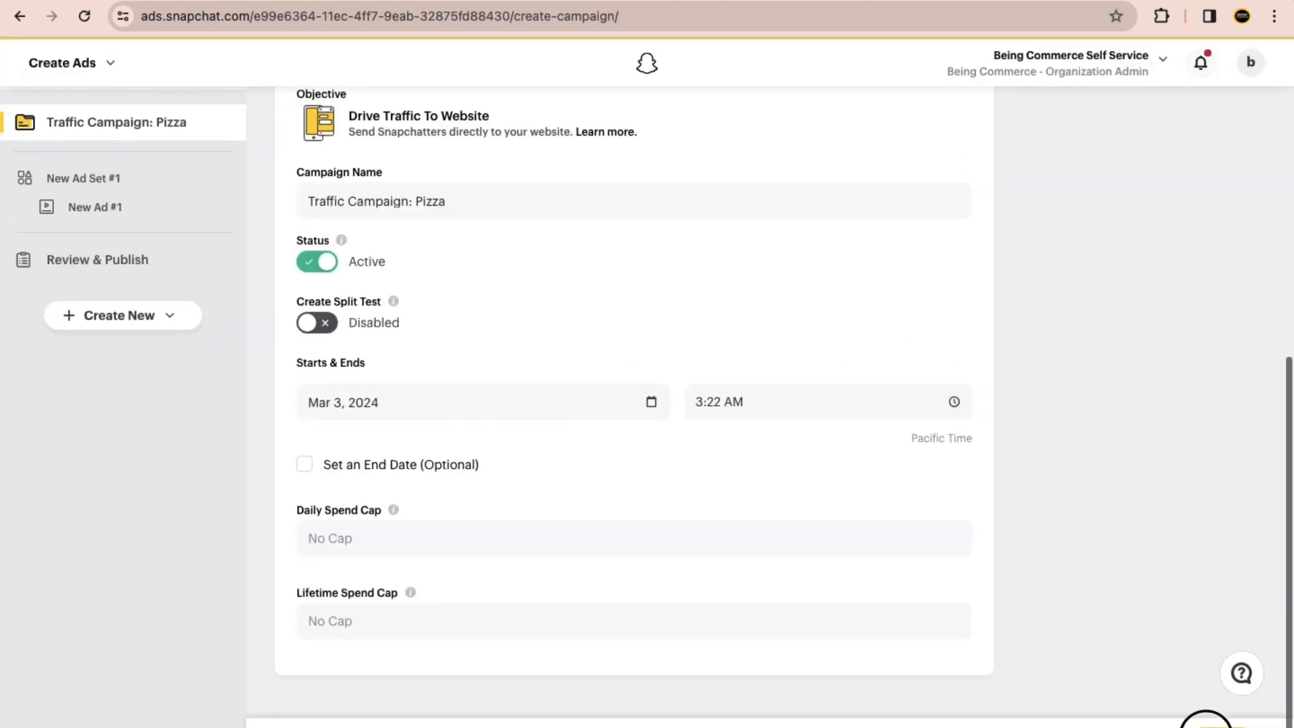
pyautogui.click(1118, 697)
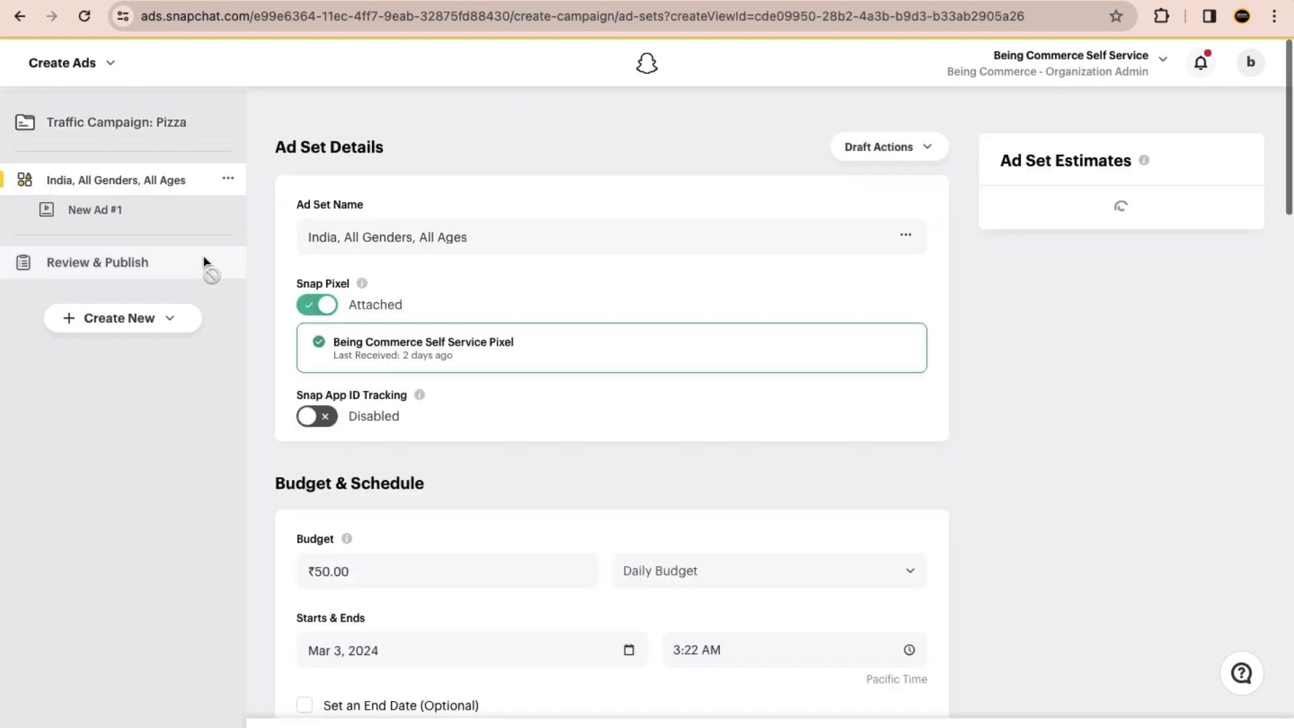
pyautogui.tripleClick(339, 237)
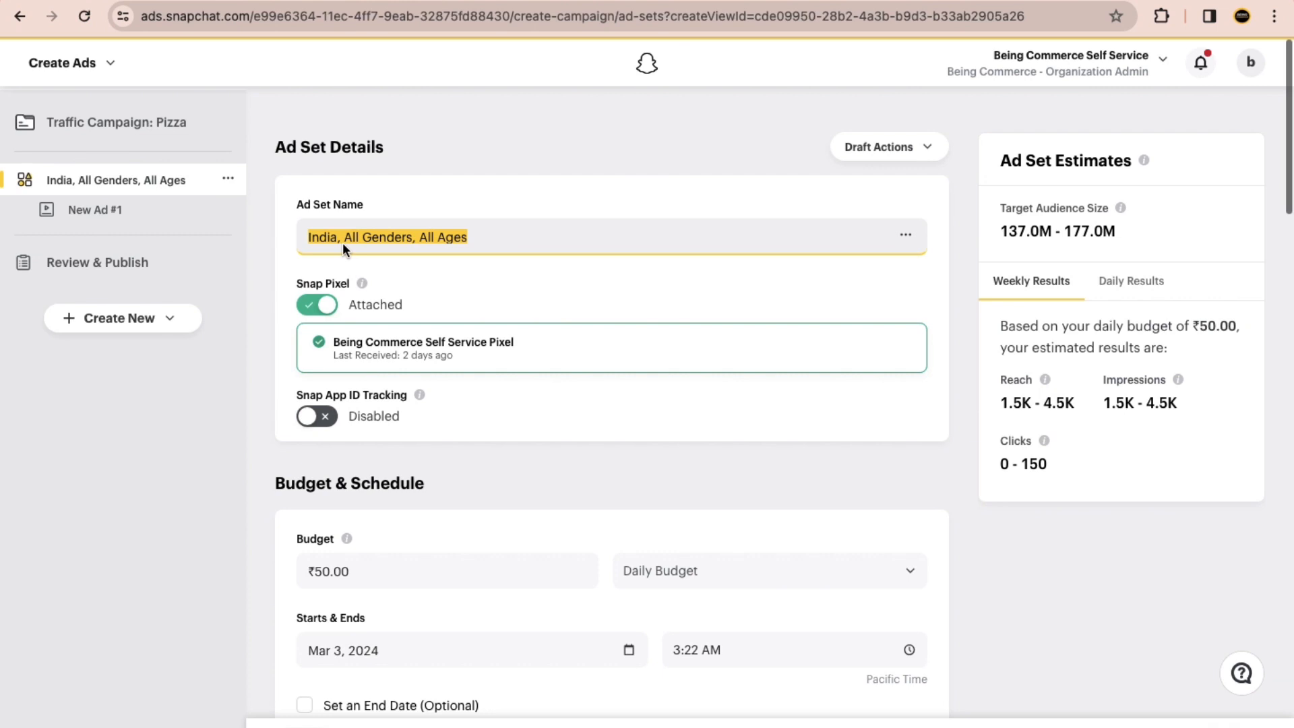
pyautogui.write('Ad Set 1 For Pizza')
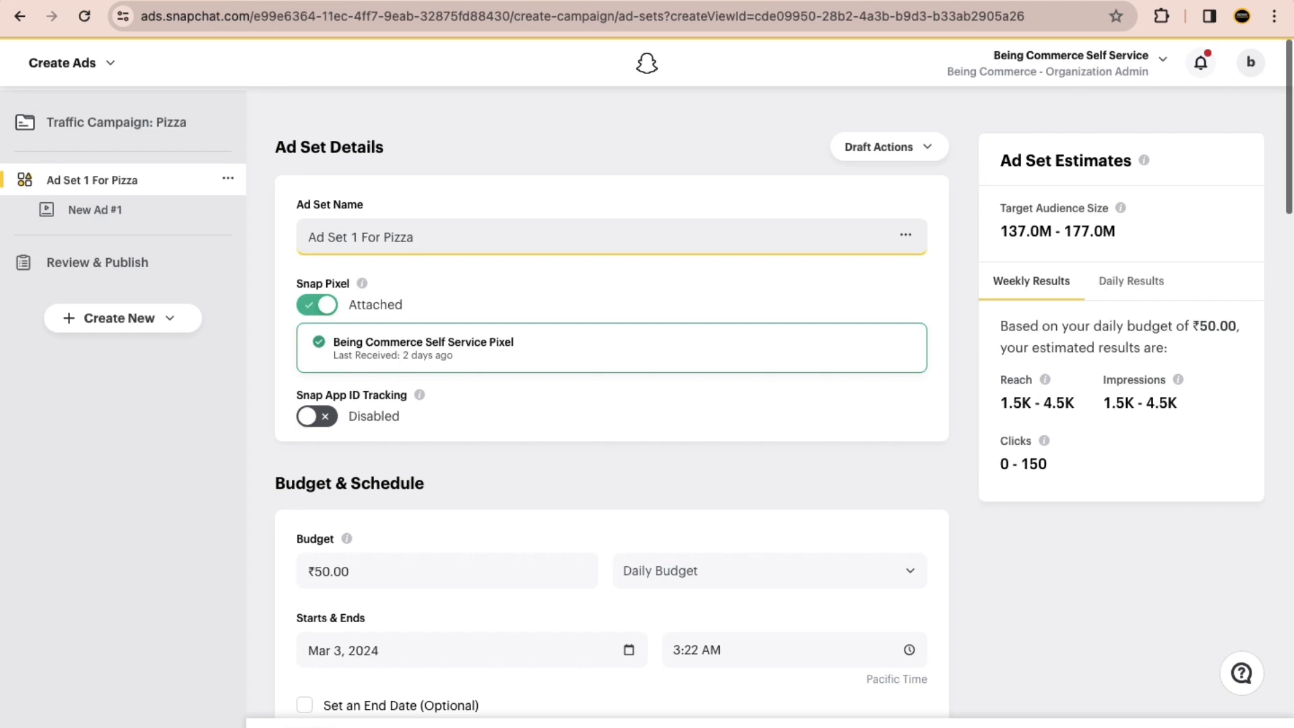
pyautogui.click(416, 153)
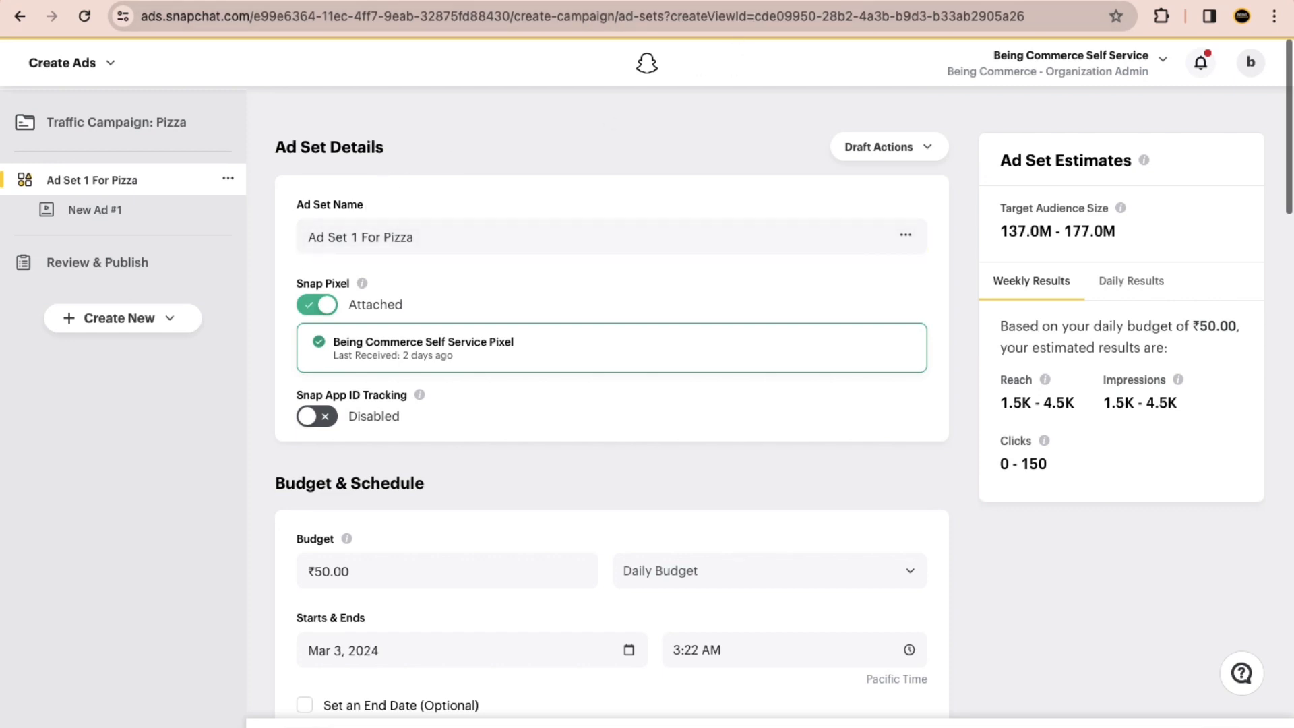
# Step: Search Google Images for "snapchat ads structure" in a new browser tab and enlarge the 99signals campaign hierarchy diagram
pyautogui.hotkey('ctrl', 't')
pyautogui.write('snap')
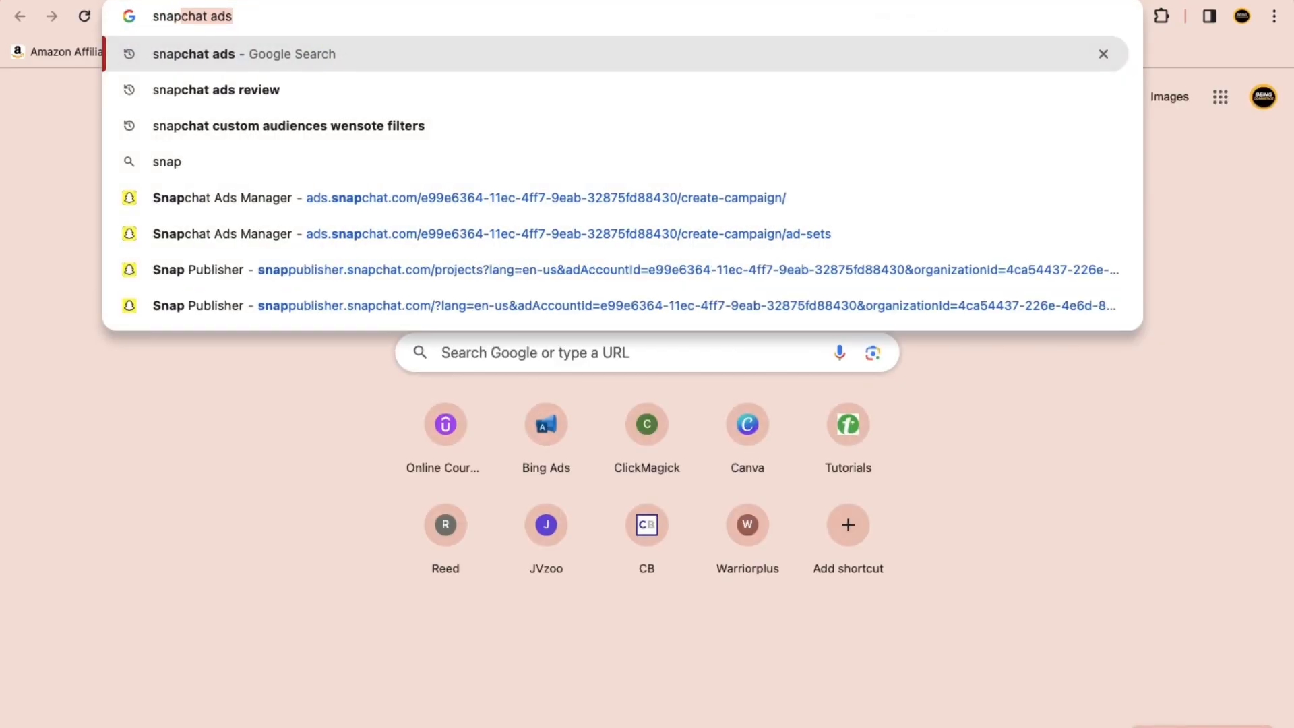
pyautogui.write('chat ads str')
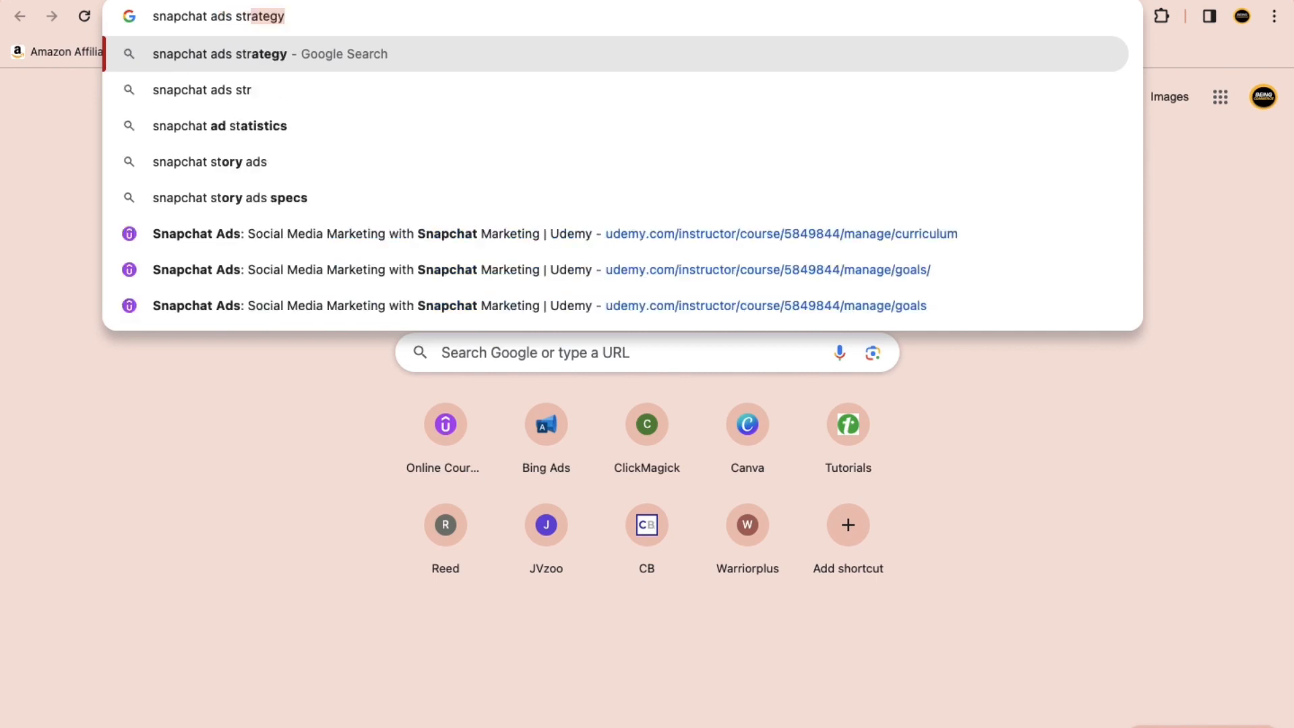
pyautogui.press('BackSpace')
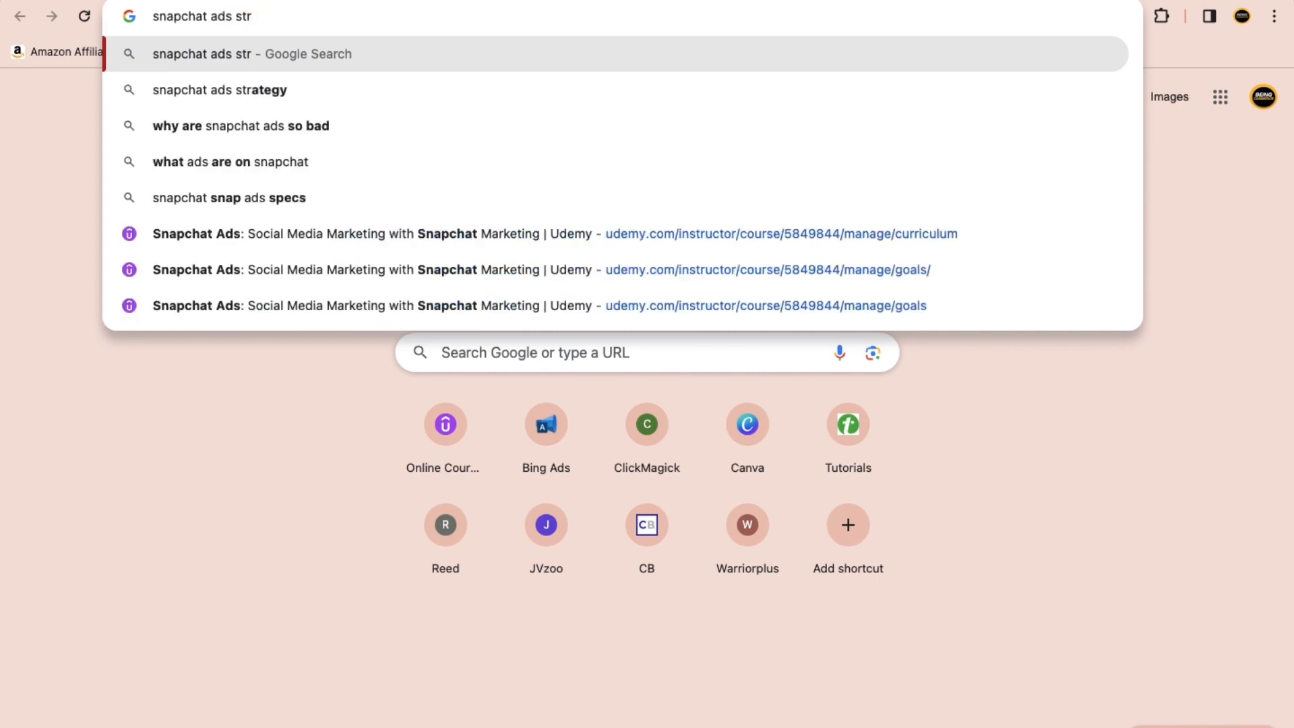
pyautogui.write('ucture')
pyautogui.press('Return')
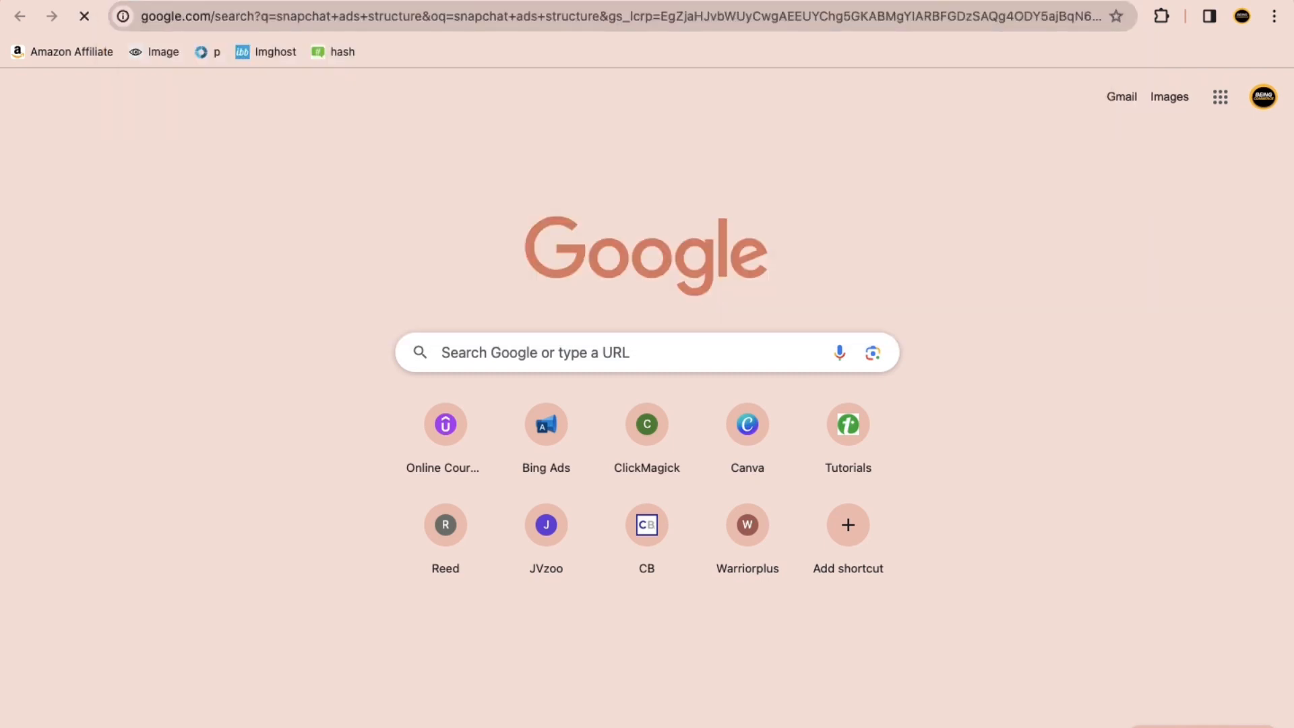
pyautogui.click(175, 143)
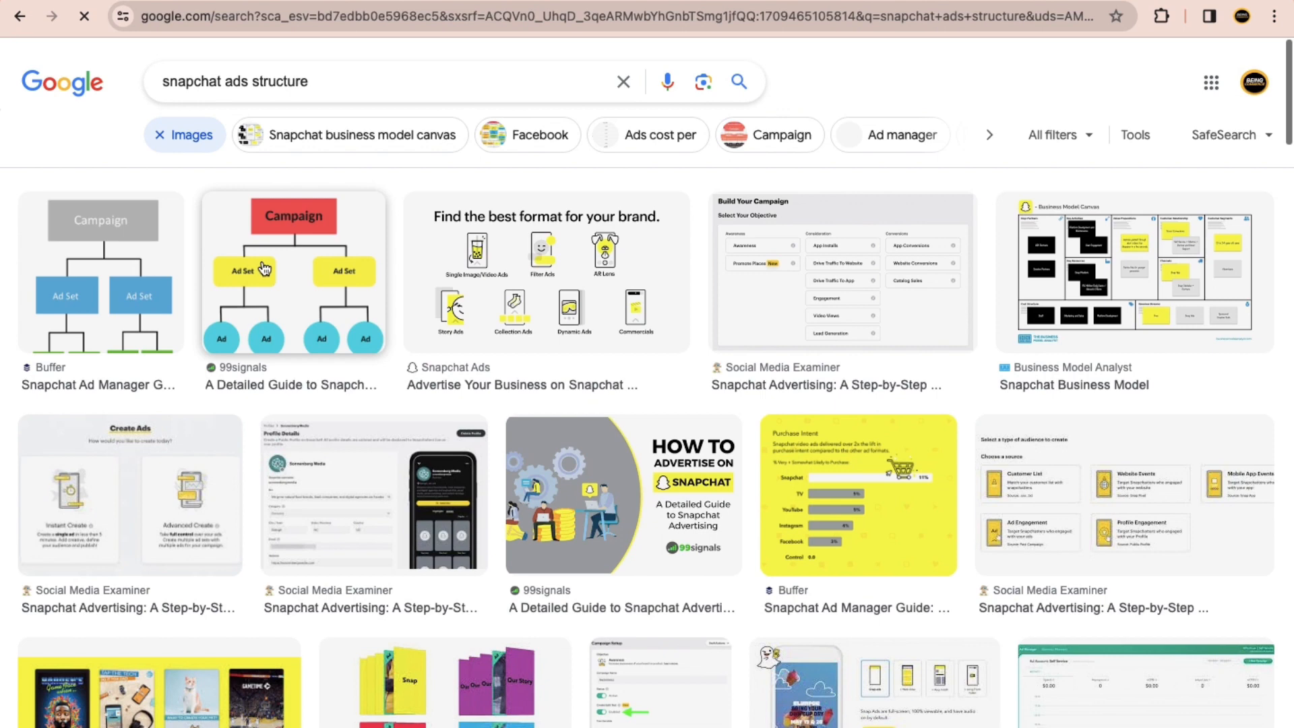
pyautogui.click(293, 318)
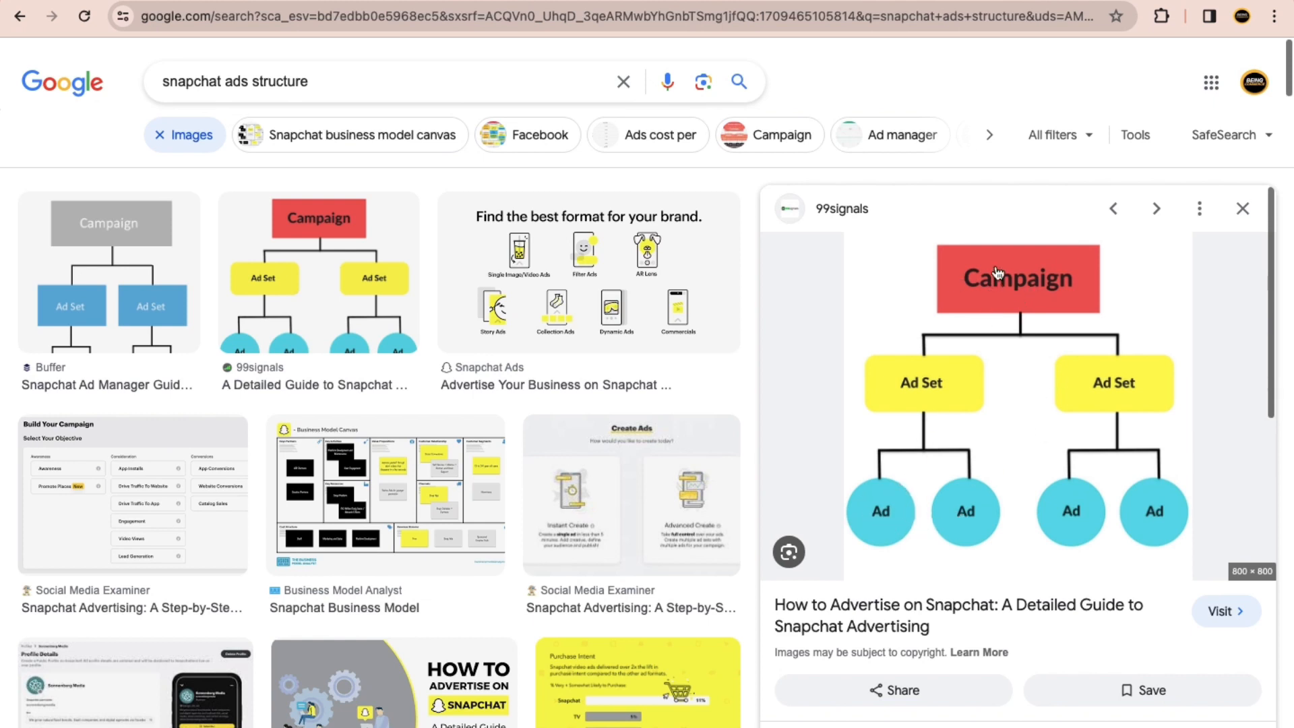
# Step: Compare the campaign hierarchy diagram with the ad set form in Snapchat Ads Manager, ending at its Budget & Schedule section
pyautogui.click(364, 0)
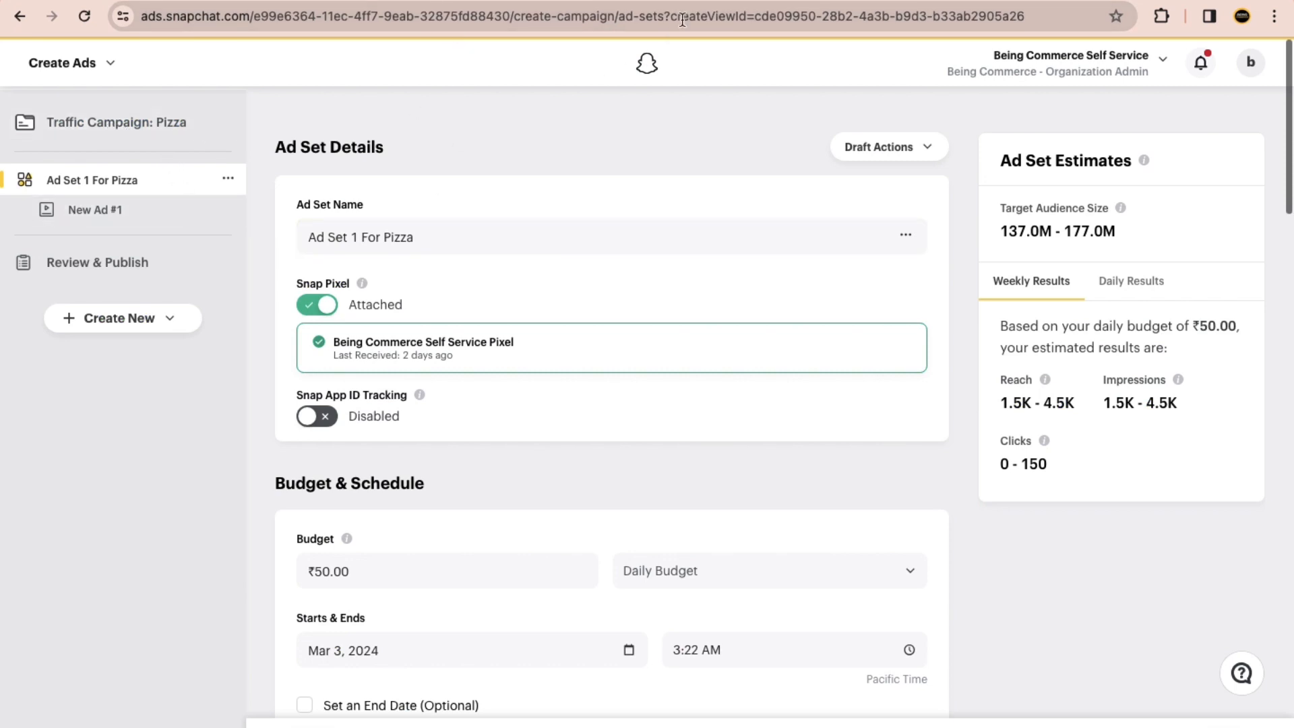
pyautogui.click(905, 1)
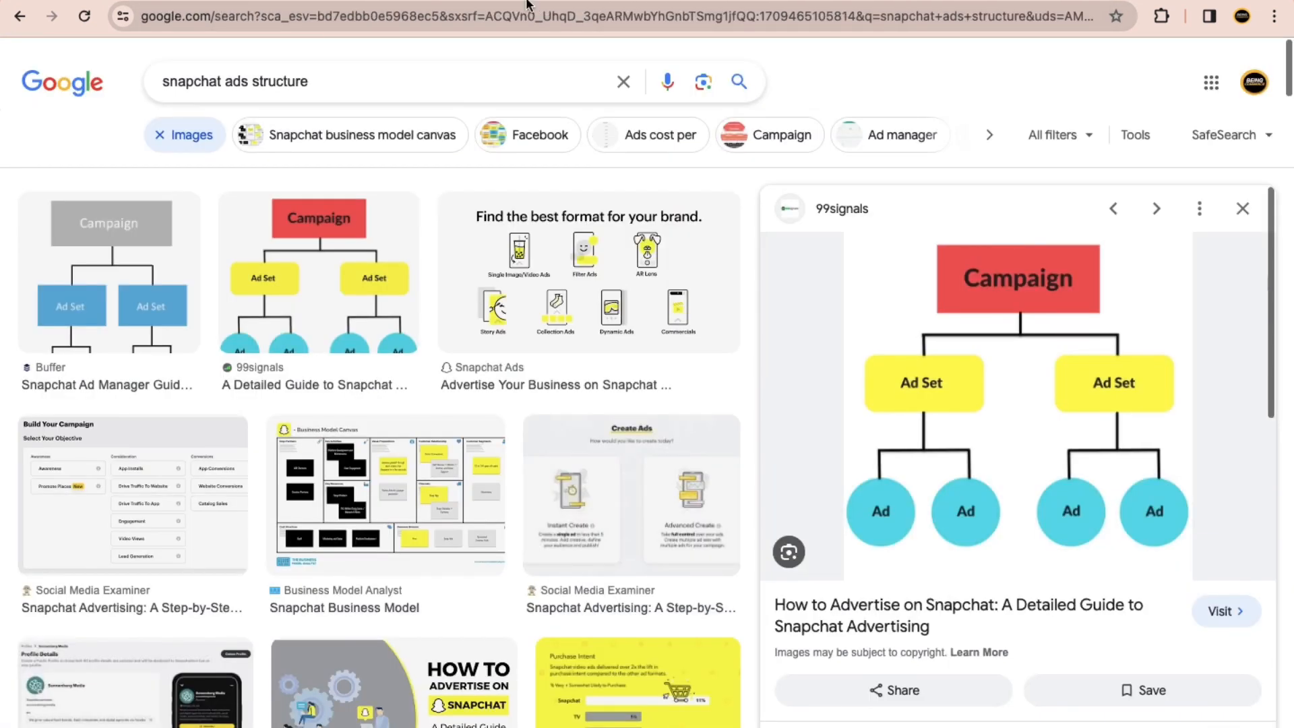
pyautogui.click(347, 2)
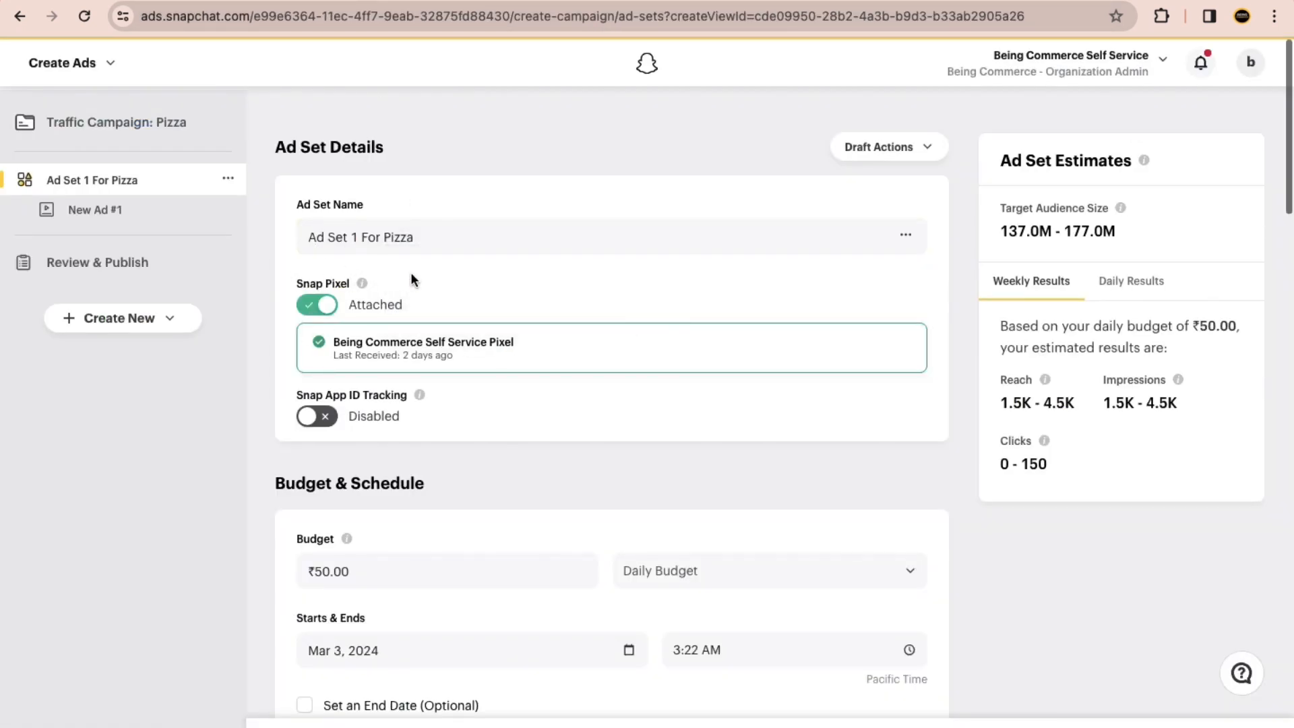
pyautogui.scroll(-2, 487, 287)
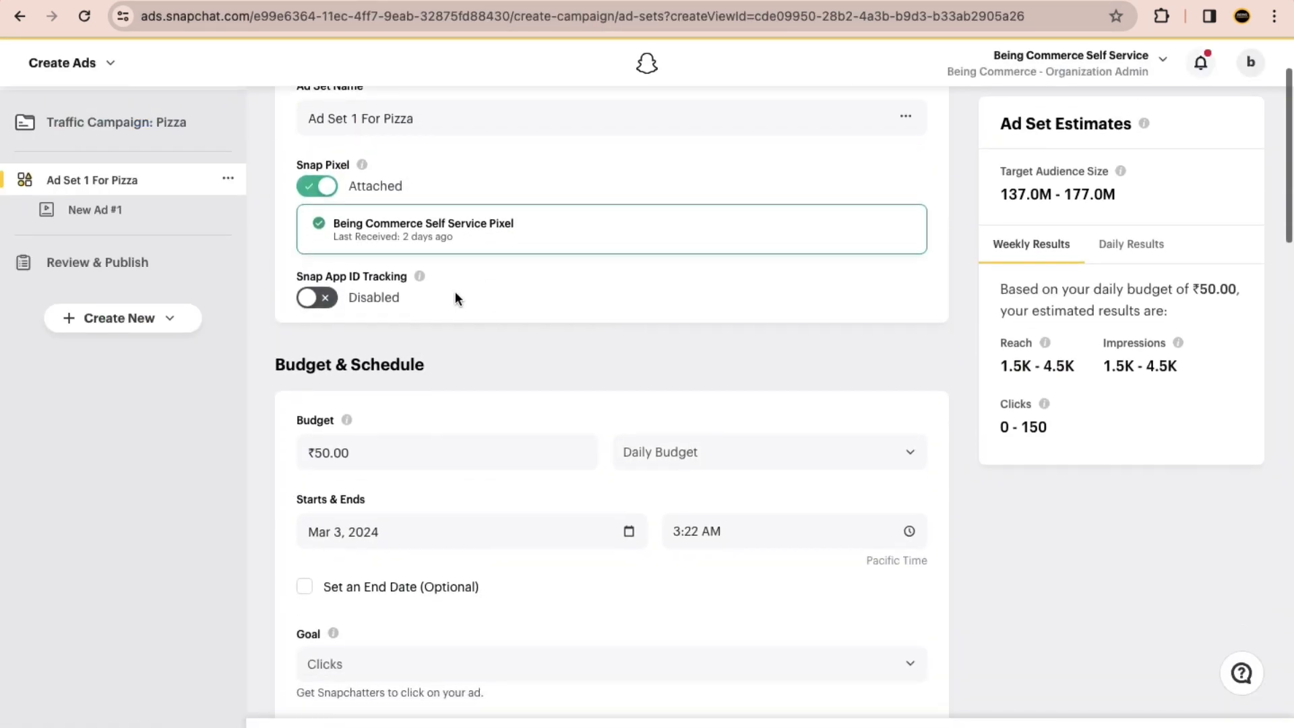
# Step: Review the budget type options, Daily Budget and Lifetime Budget, in the ad set's Budget & Schedule section
pyautogui.scroll(-3, 475, 306)
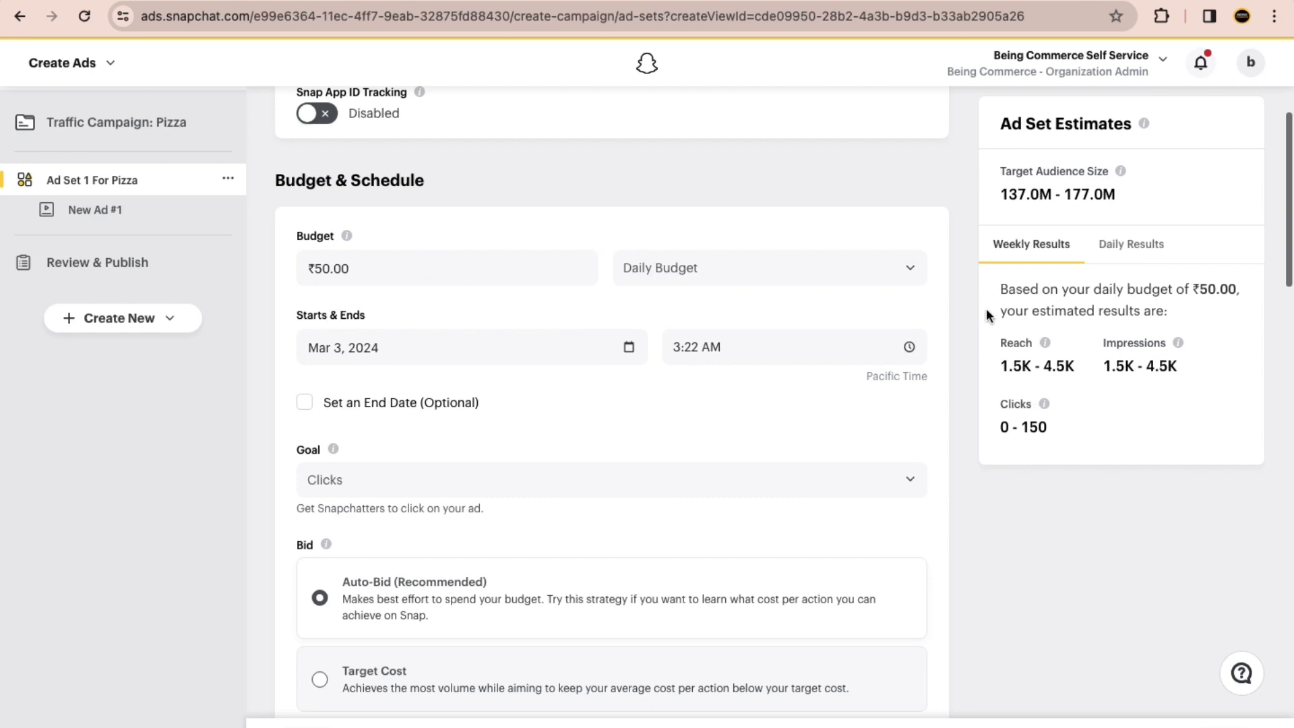
pyautogui.moveTo(319, 264); pyautogui.dragTo(304, 267)
pyautogui.click(433, 200)
pyautogui.click(673, 285)
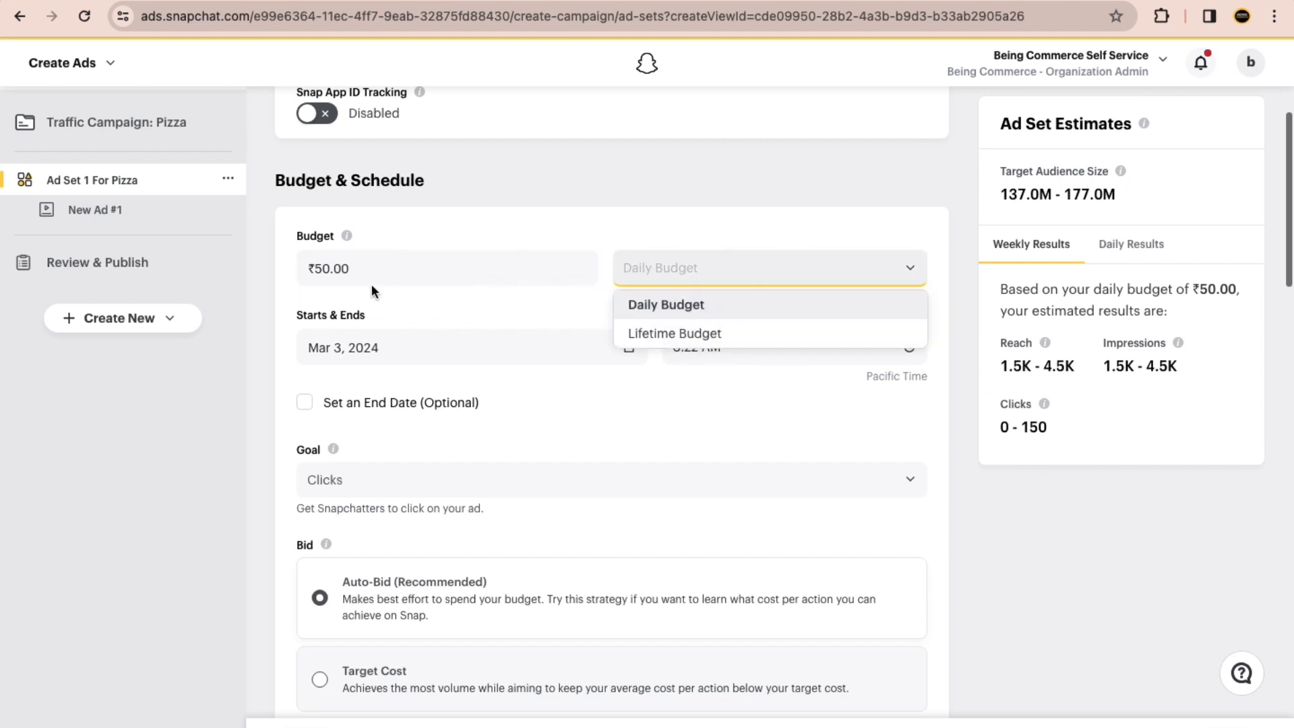
pyautogui.click(318, 267)
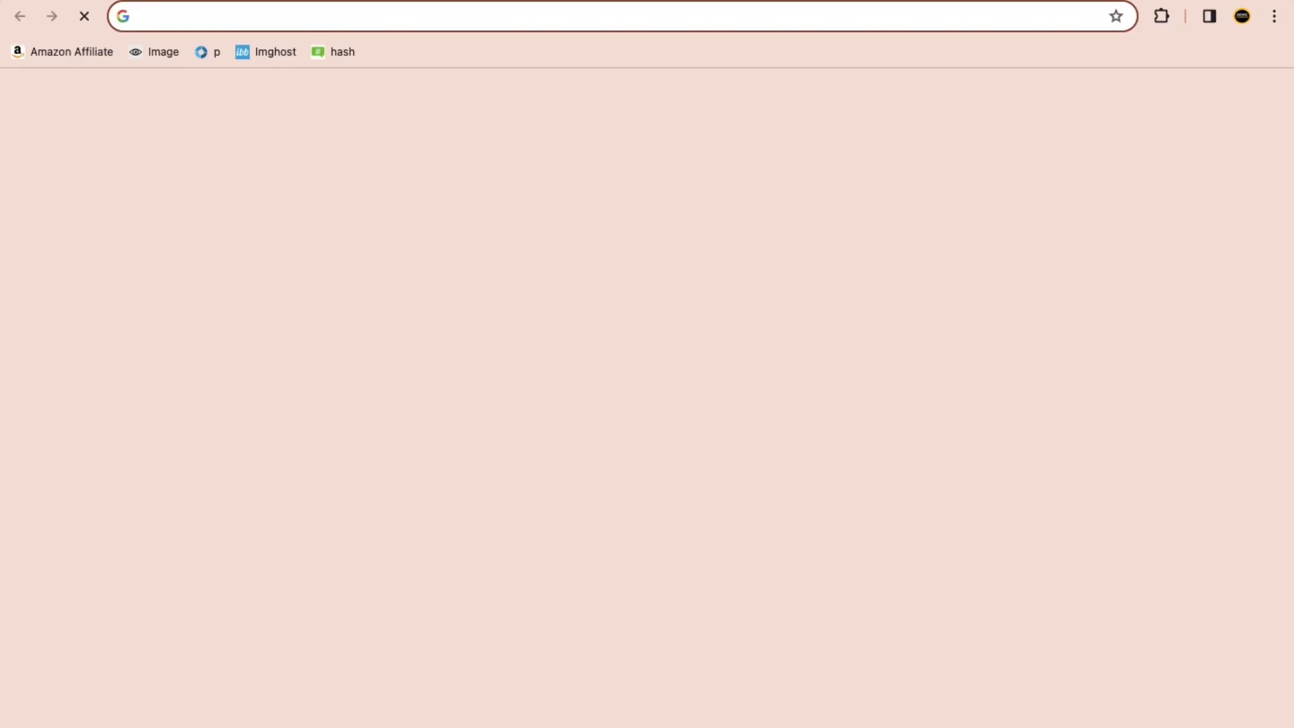
# Step: Search Google for "$1 in inr" in a new browser tab to look up the dollar-to-rupee rate
pyautogui.write('$1 in inr')
pyautogui.press('Return')
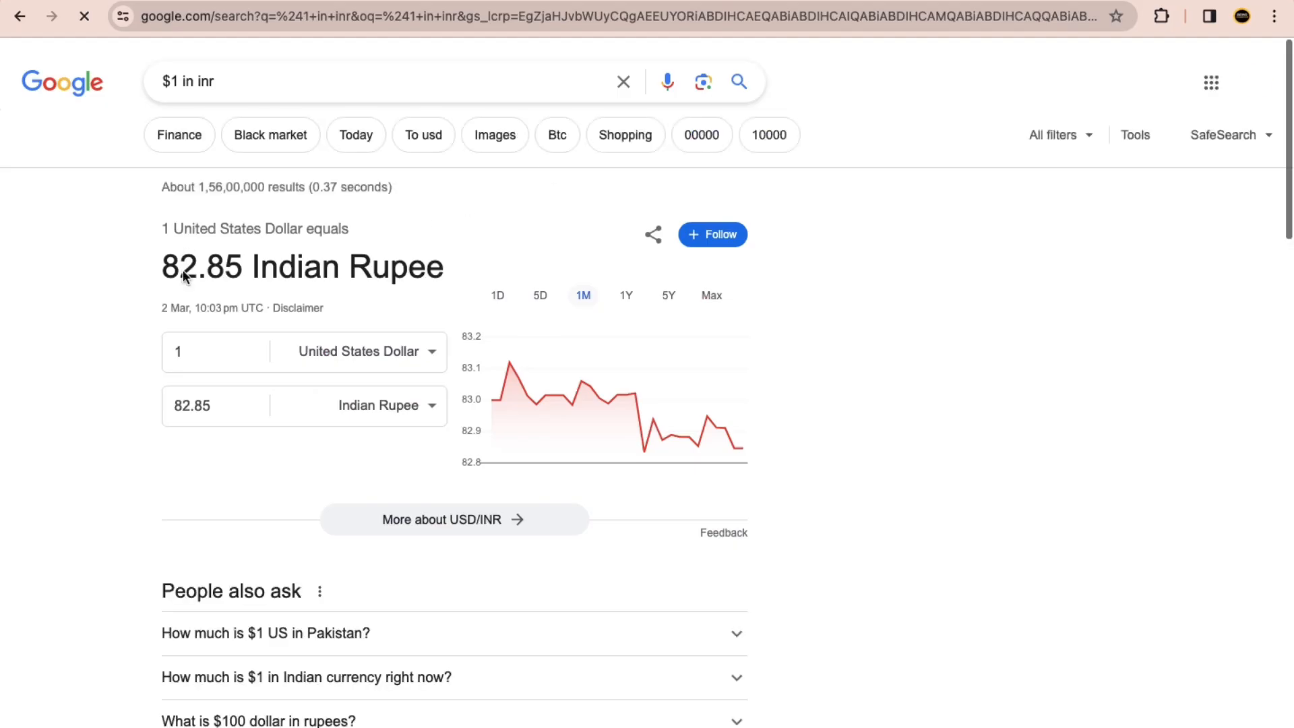
pyautogui.moveTo(197, 269); pyautogui.dragTo(160, 268)
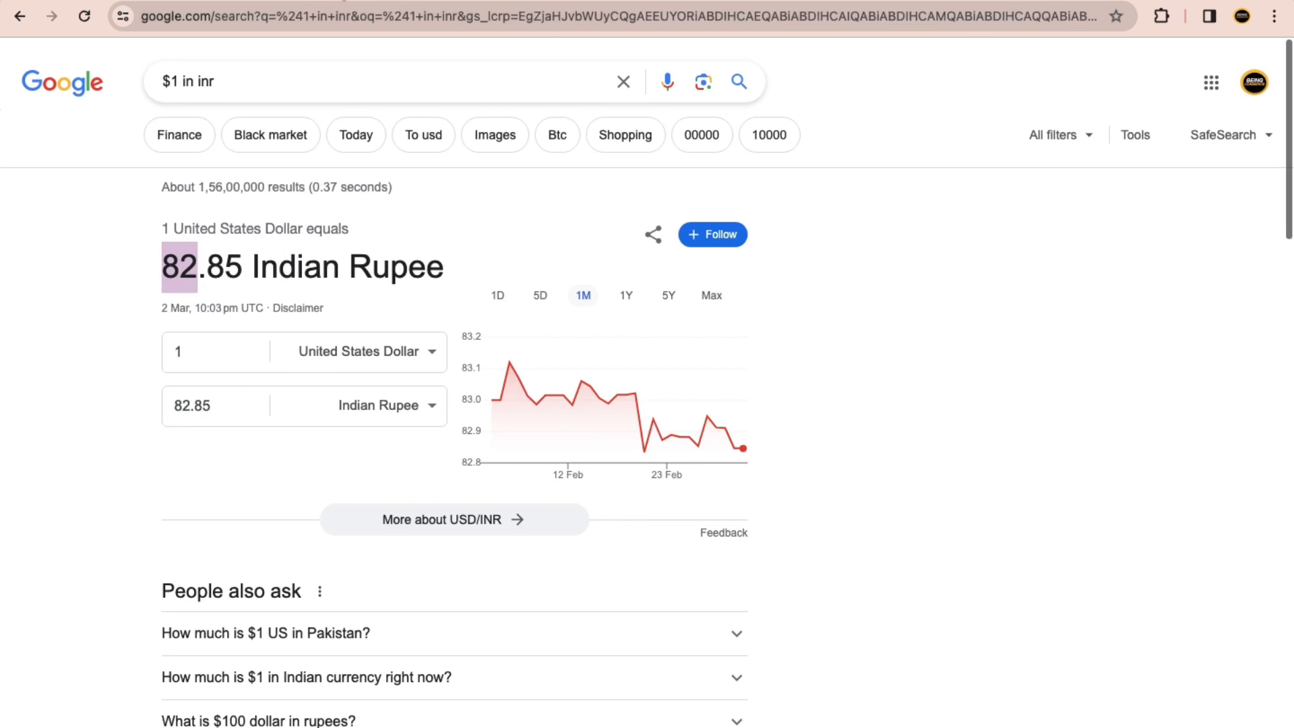
# Step: Return to the Snapchat ad set form and set the daily budget to ₹82.00
pyautogui.click(344, 1)
pyautogui.moveTo(346, 260); pyautogui.dragTo(290, 265)
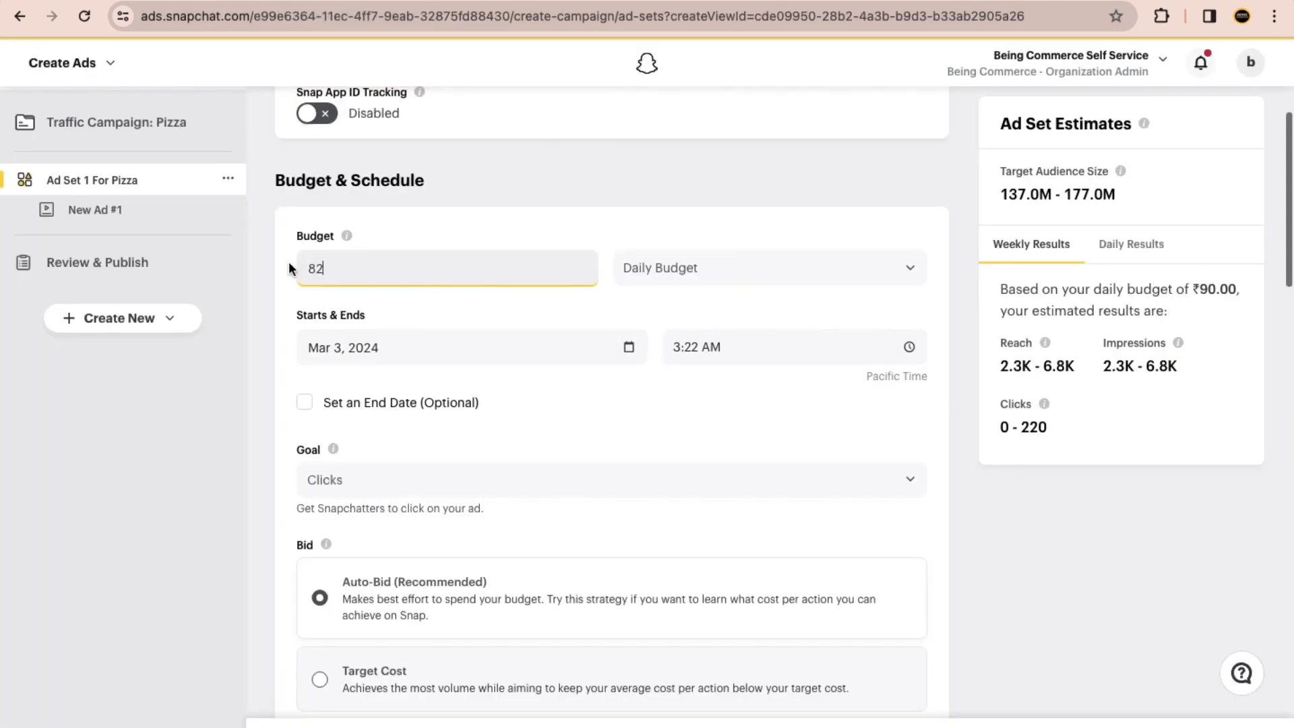
pyautogui.write('82')
pyautogui.click(265, 291)
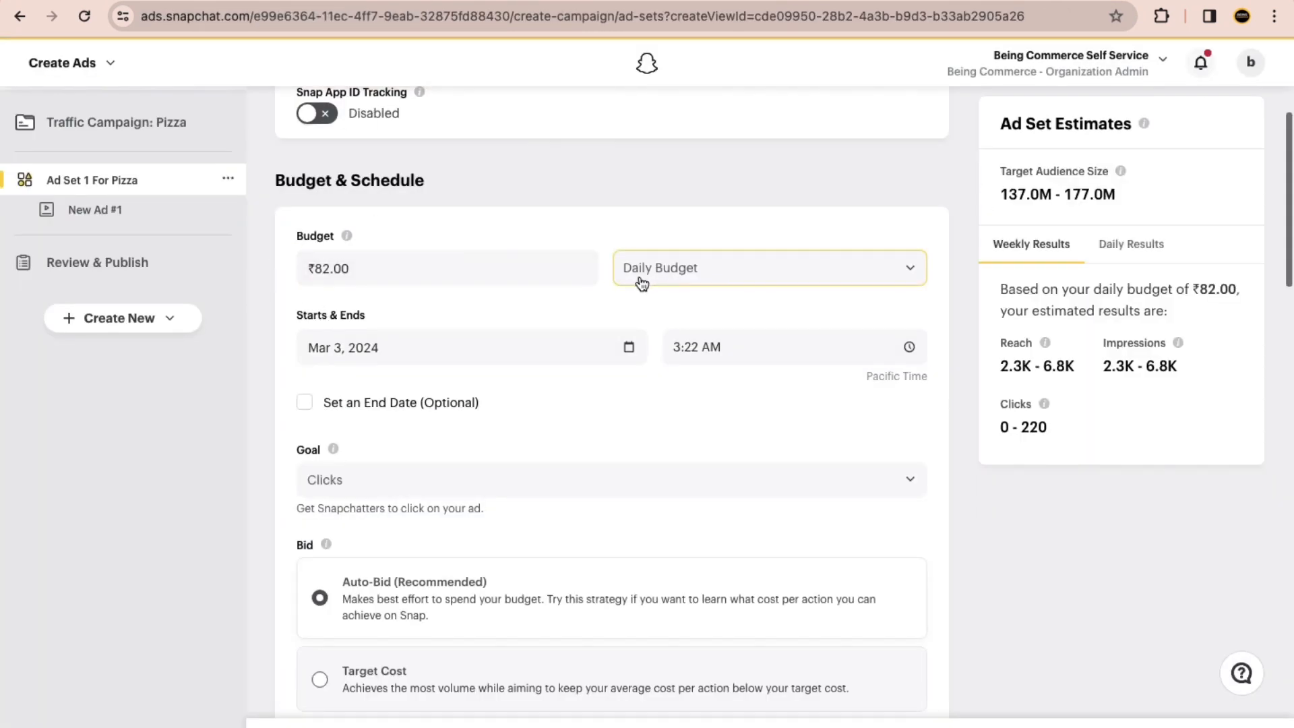
# Step: Examine the ad set's schedule, goal, bid and placement settings, ending at the Locations section
pyautogui.scroll(-3, 445, 354)
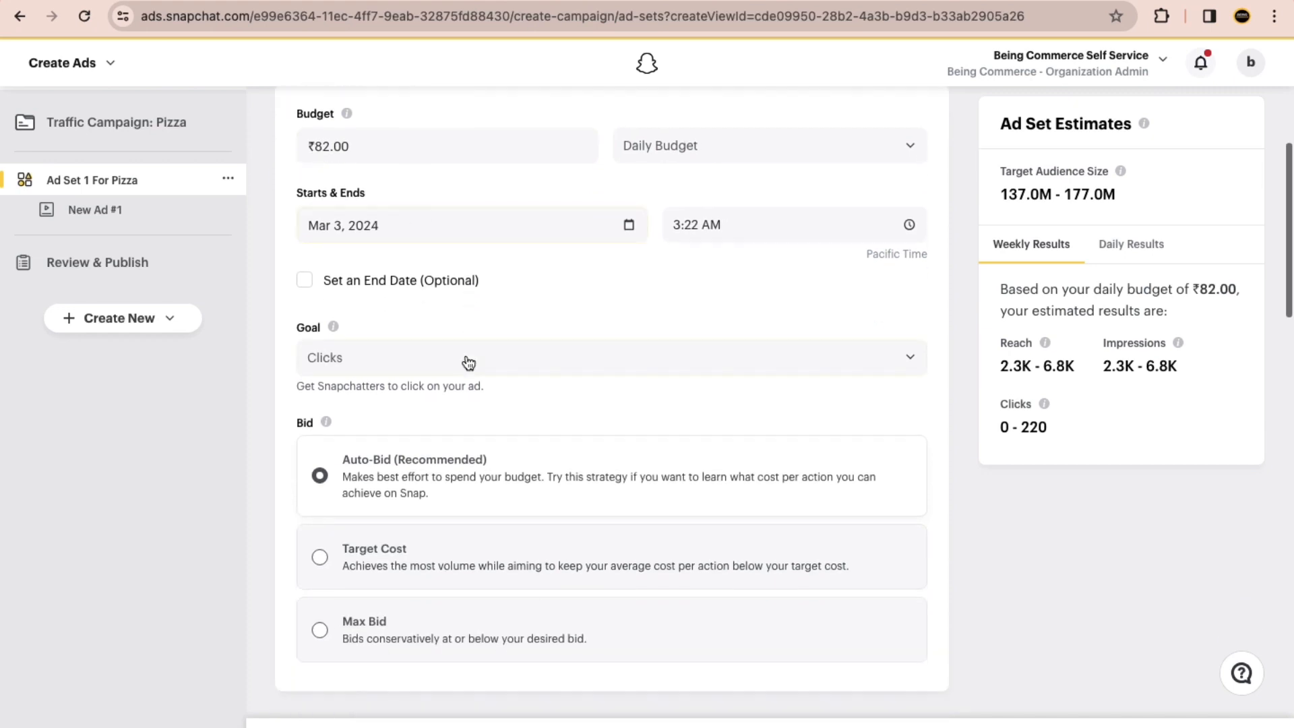
pyautogui.scroll(-3, 495, 301)
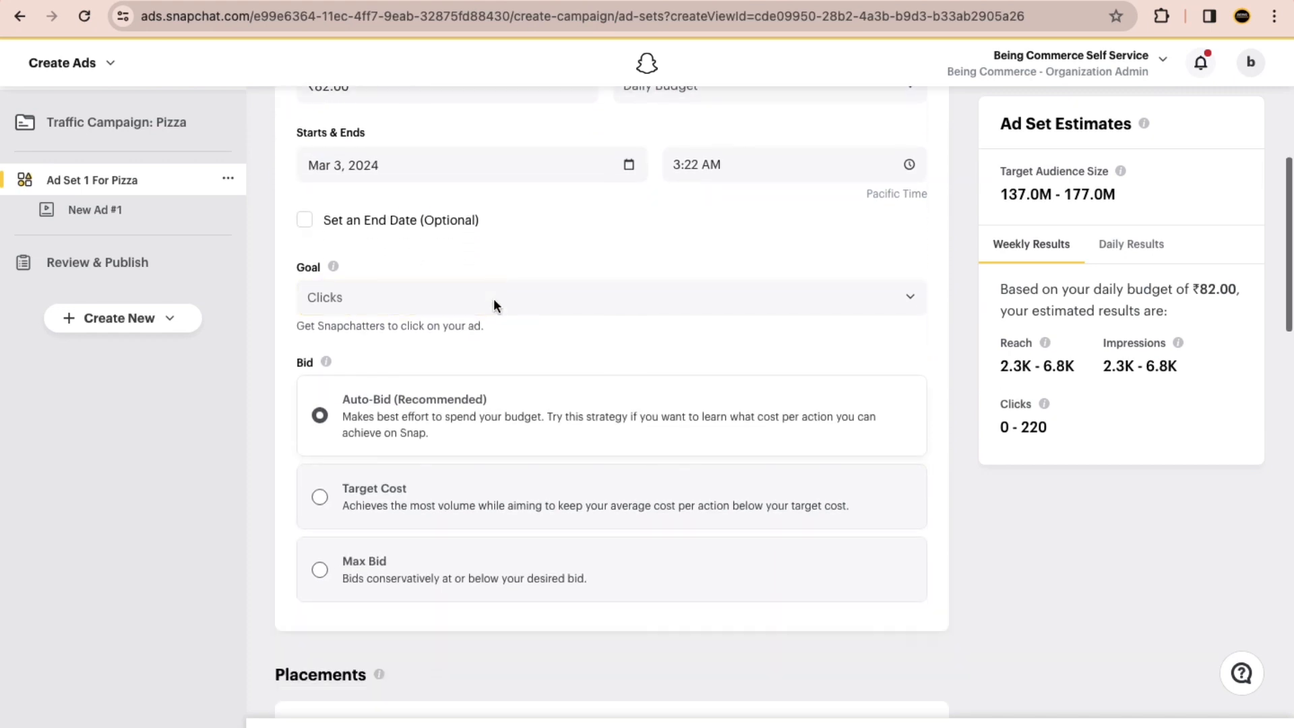
pyautogui.scroll(-1, 346, 257)
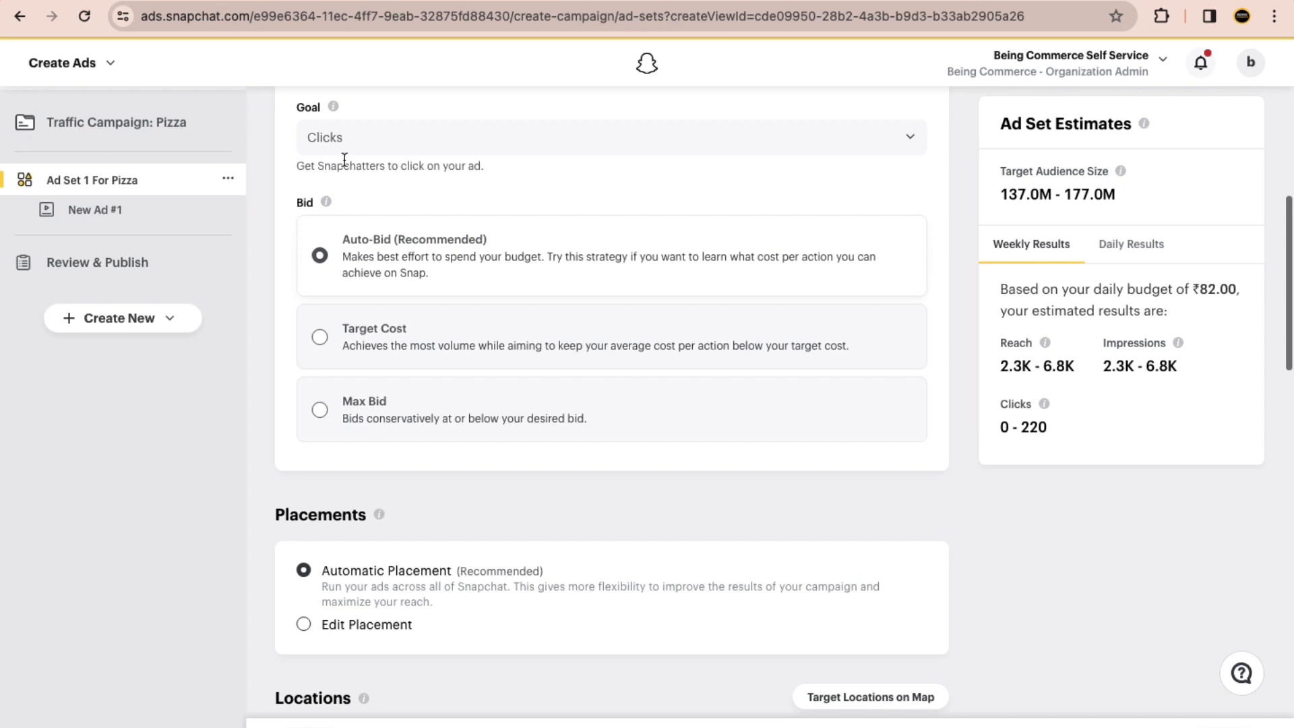
pyautogui.moveTo(295, 204); pyautogui.dragTo(323, 204)
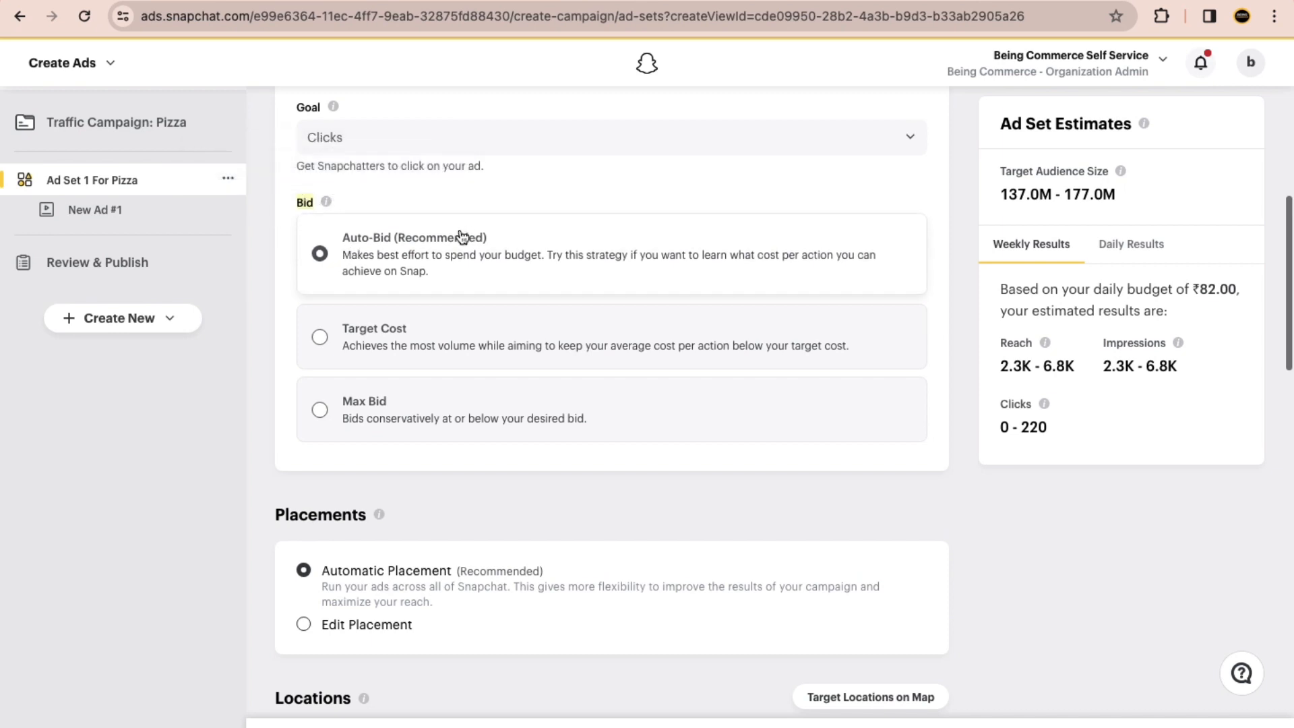
pyautogui.scroll(-6, 278, 273)
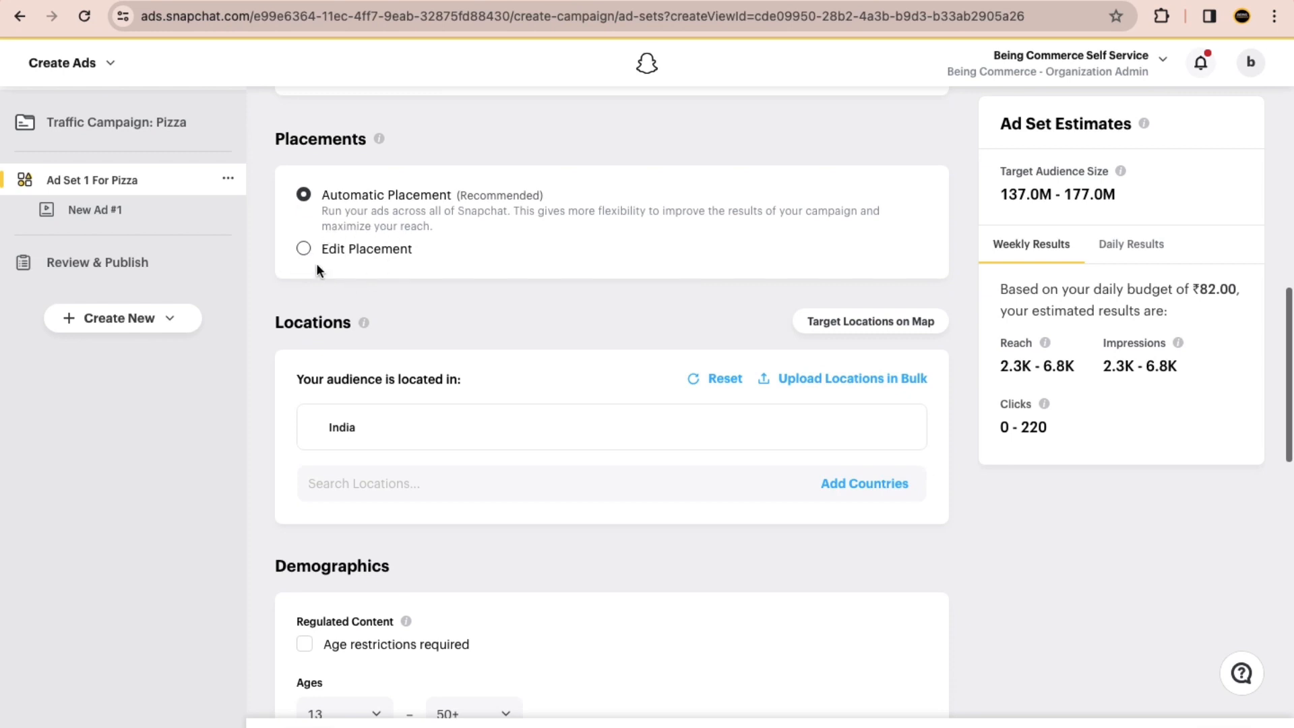
pyautogui.scroll(-3, 407, 282)
pyautogui.click(275, 147)
pyautogui.moveTo(275, 147); pyautogui.dragTo(307, 148)
pyautogui.click(319, 158)
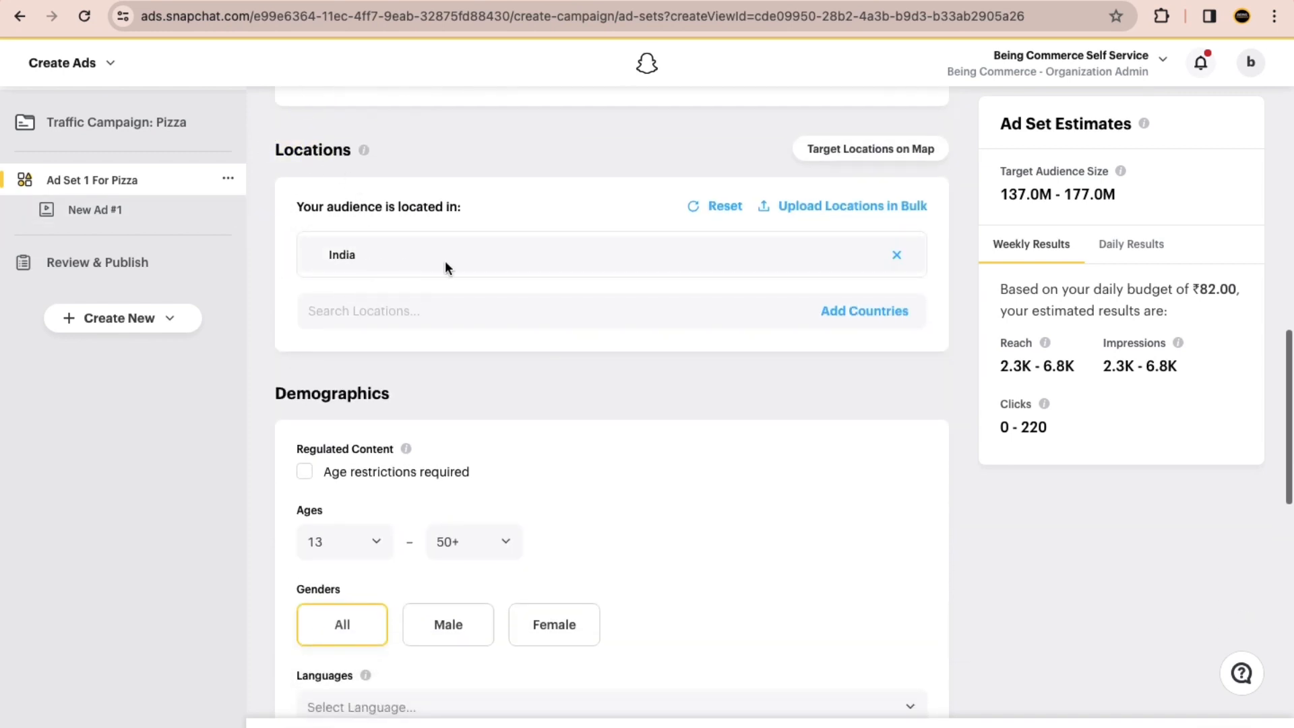
# Step: Remove India from the ad set's locations, and find and enlarge a "united states map" result in Google Images
pyautogui.click(897, 256)
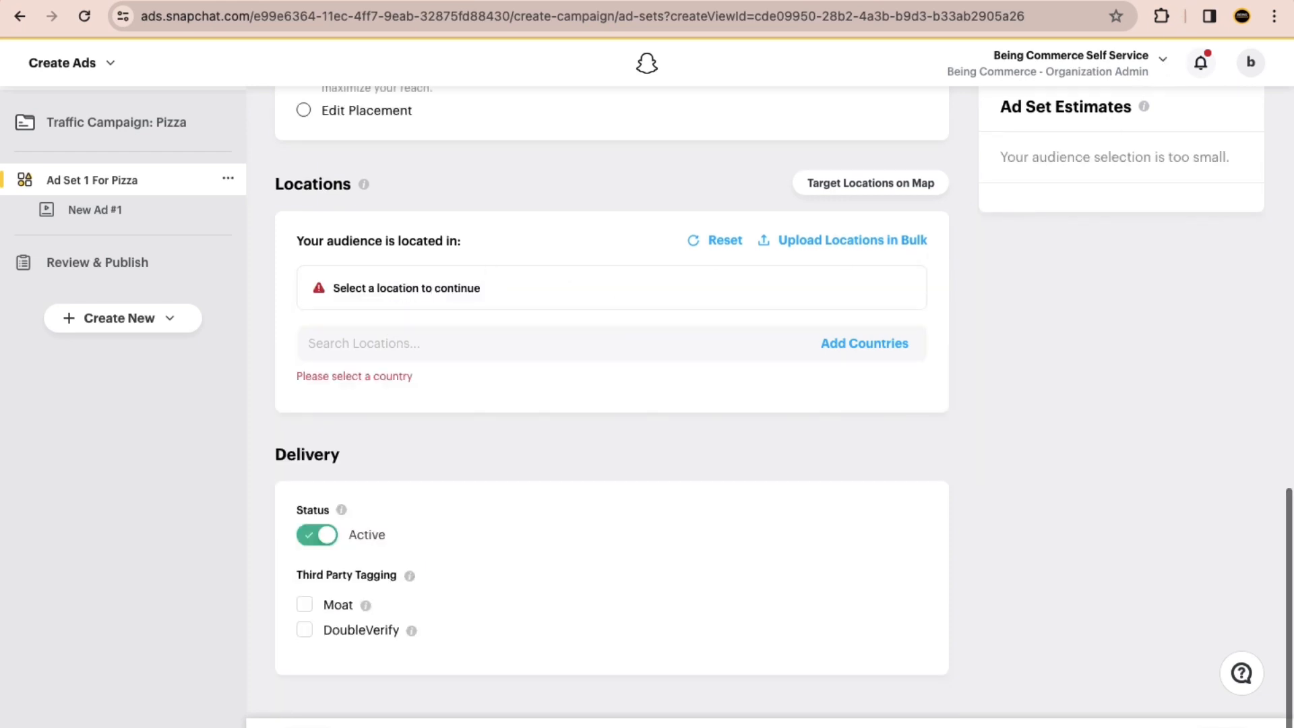
pyautogui.hotkey('ctrl', 'Tab')
pyautogui.tripleClick(170, 76)
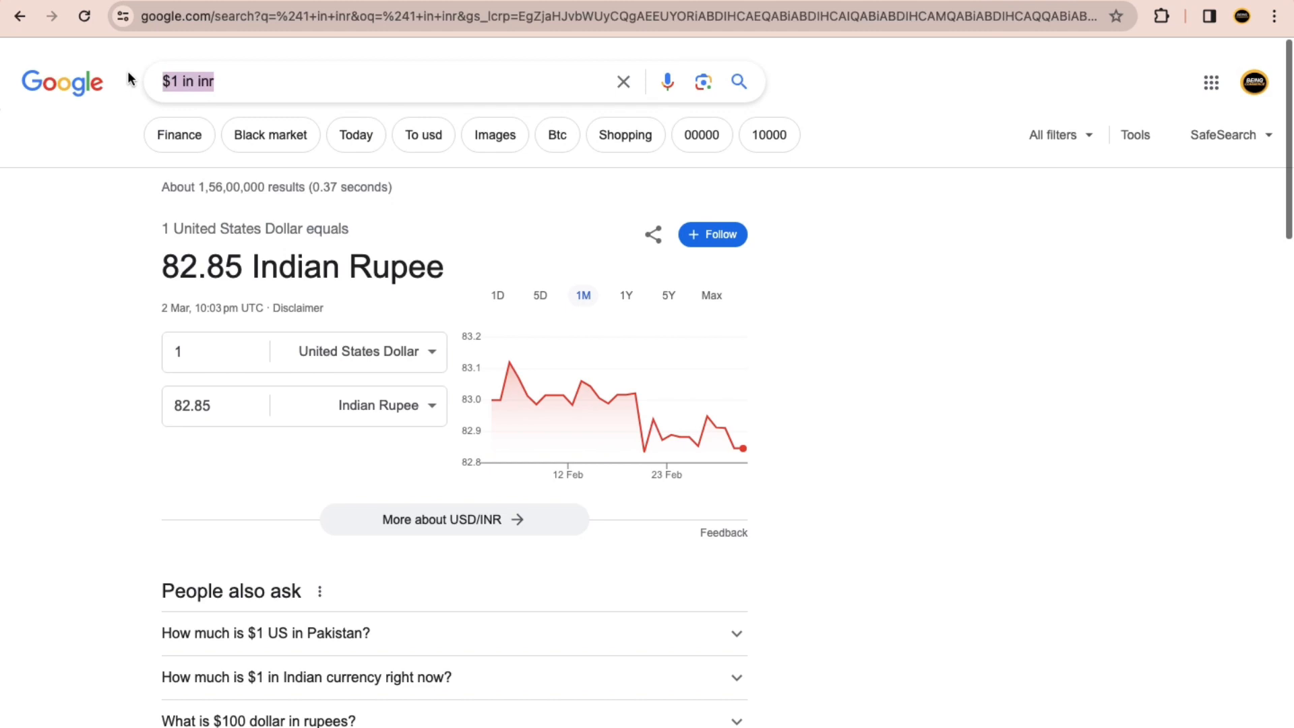
pyautogui.write('united ')
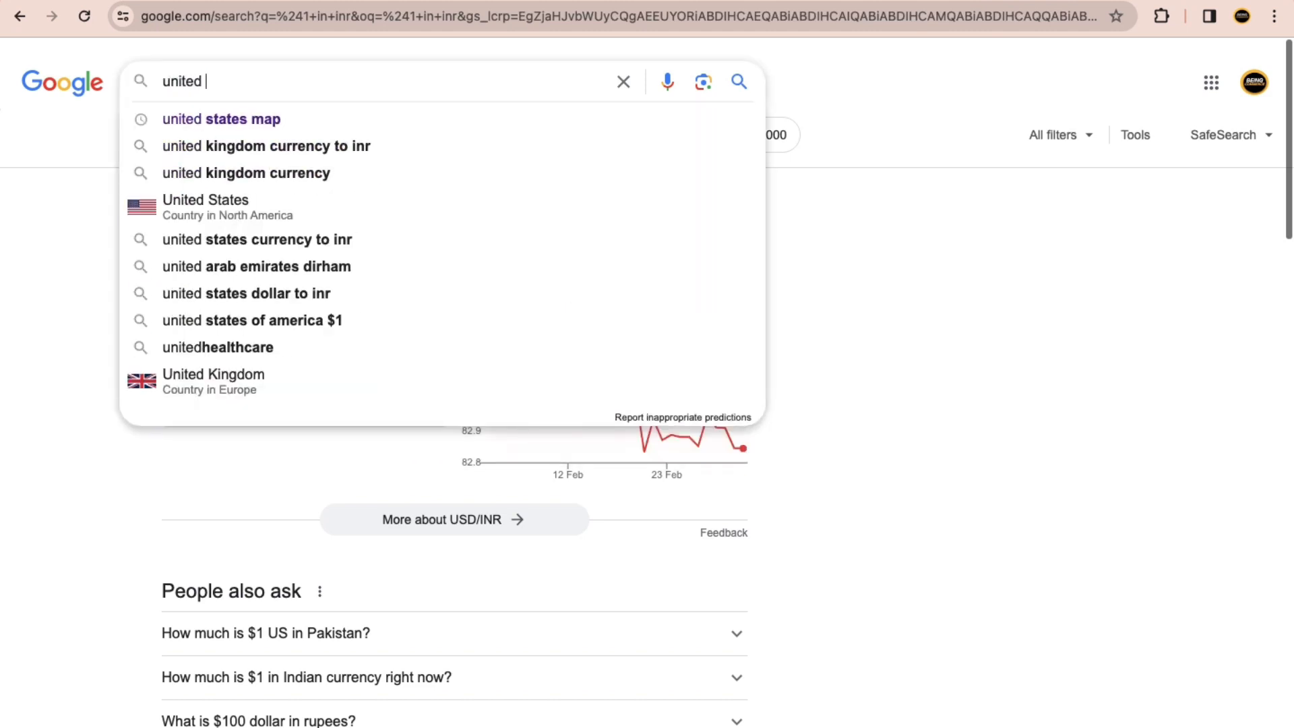
pyautogui.write('states')
pyautogui.press('Return')
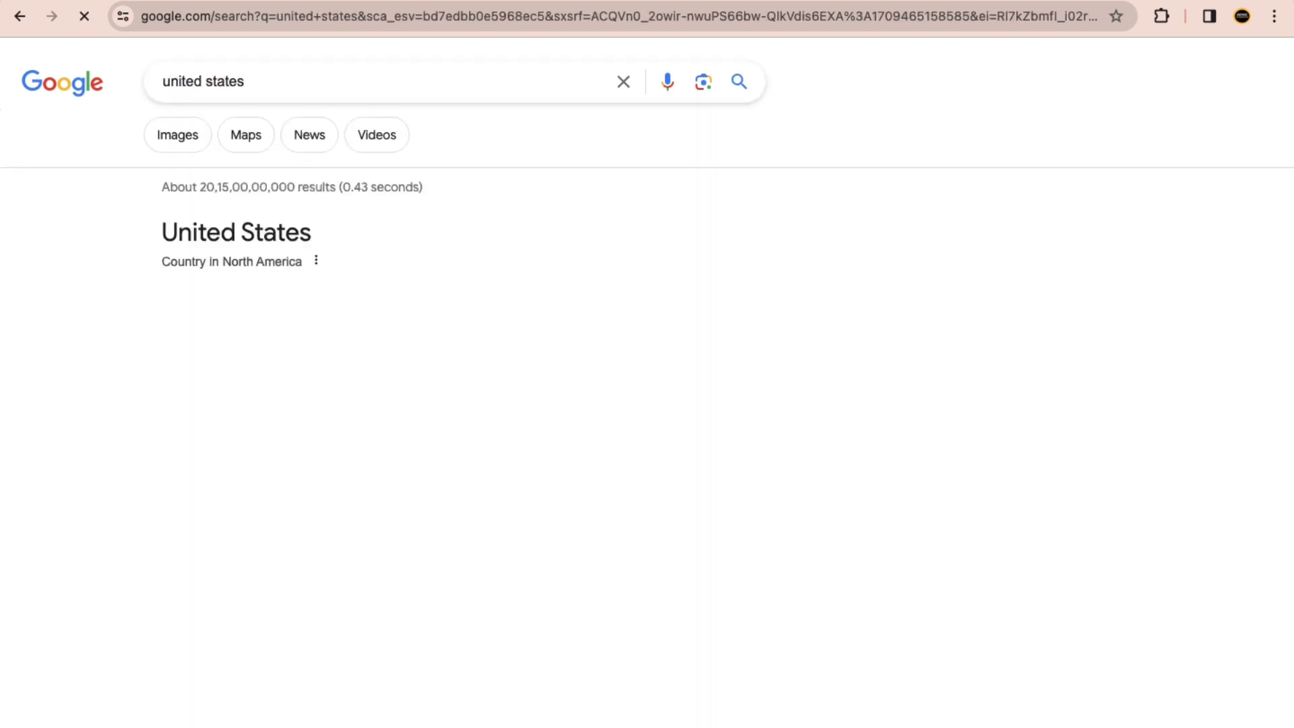
pyautogui.click(254, 76)
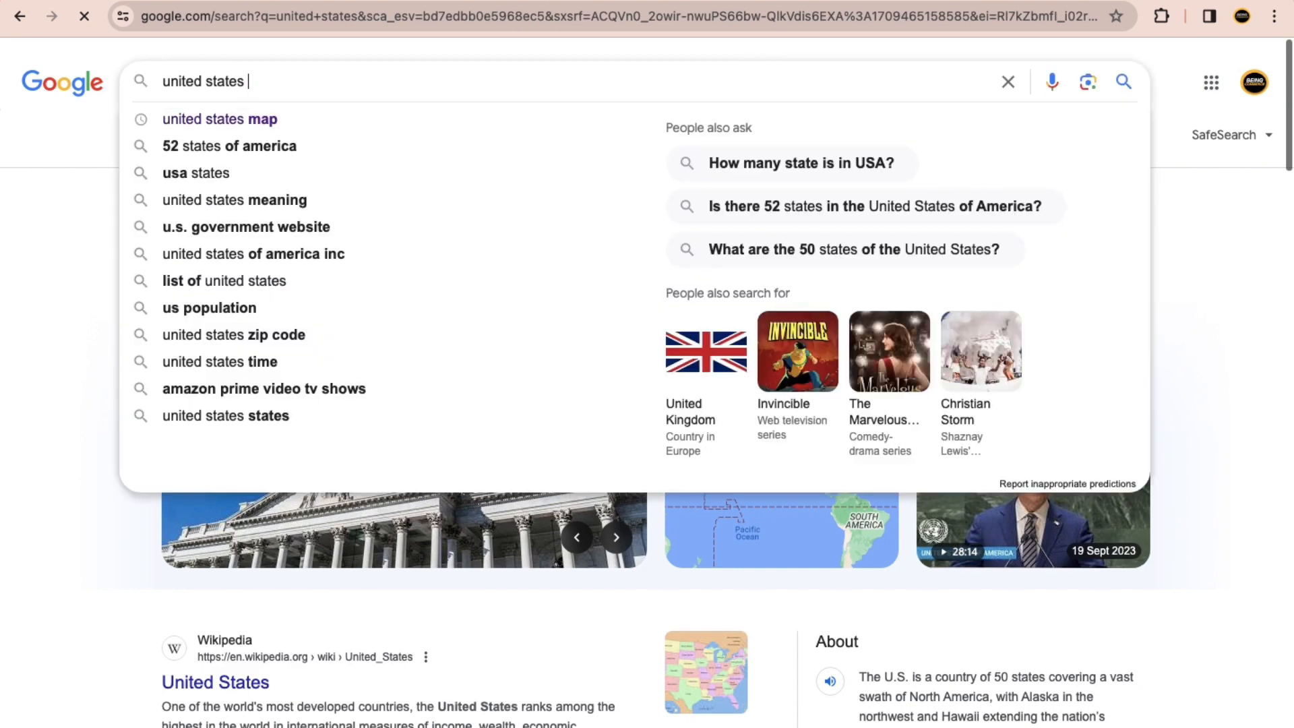
pyautogui.write('map')
pyautogui.press('Return')
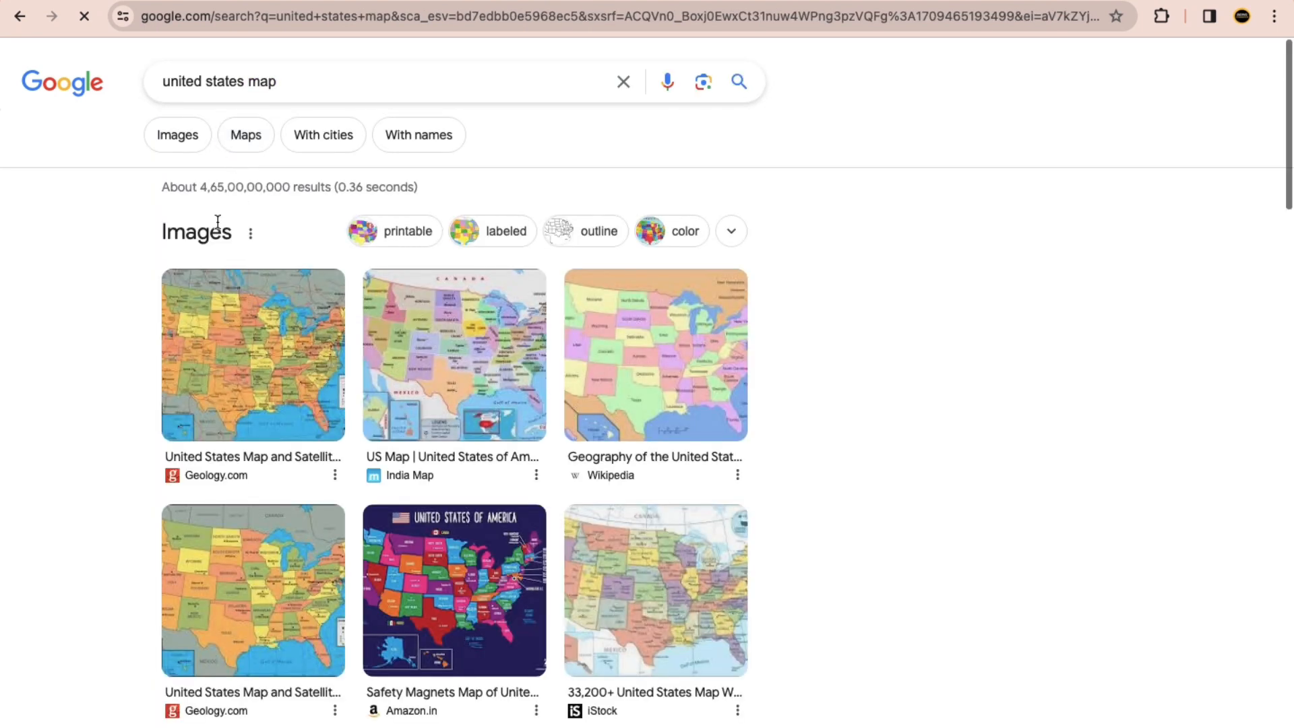
pyautogui.click(182, 135)
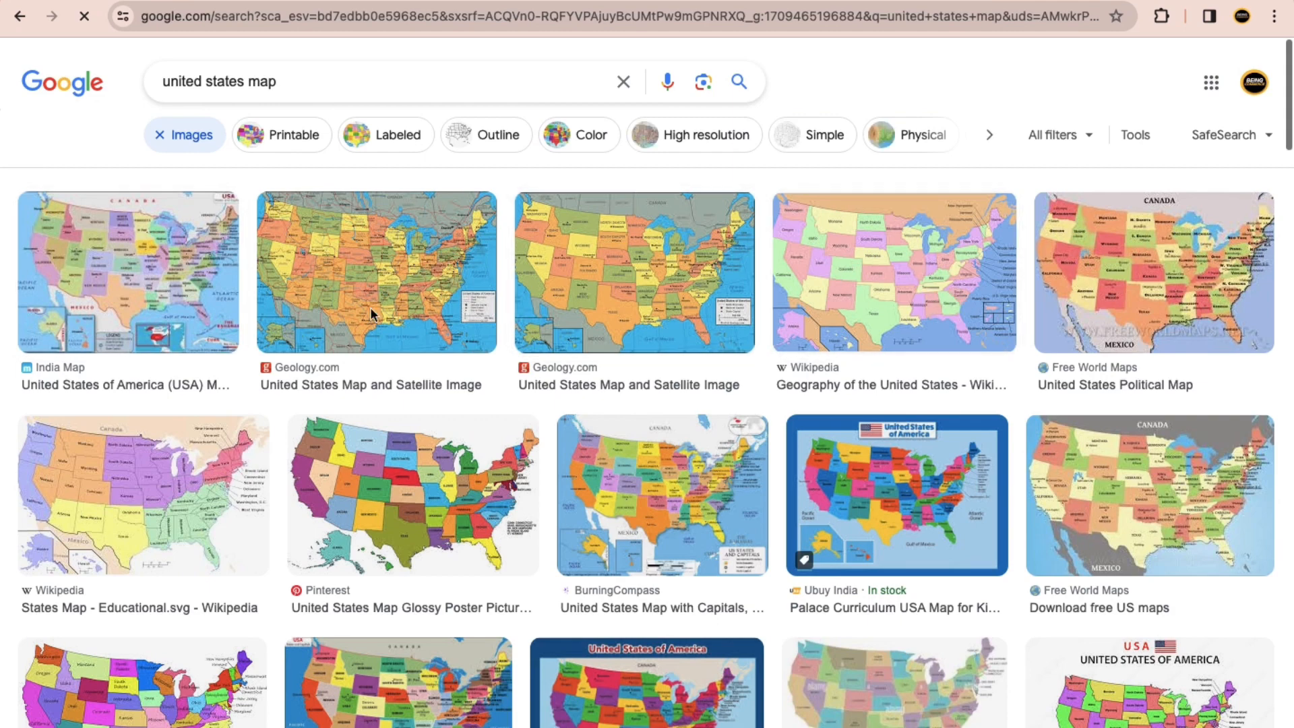
pyautogui.click(222, 296)
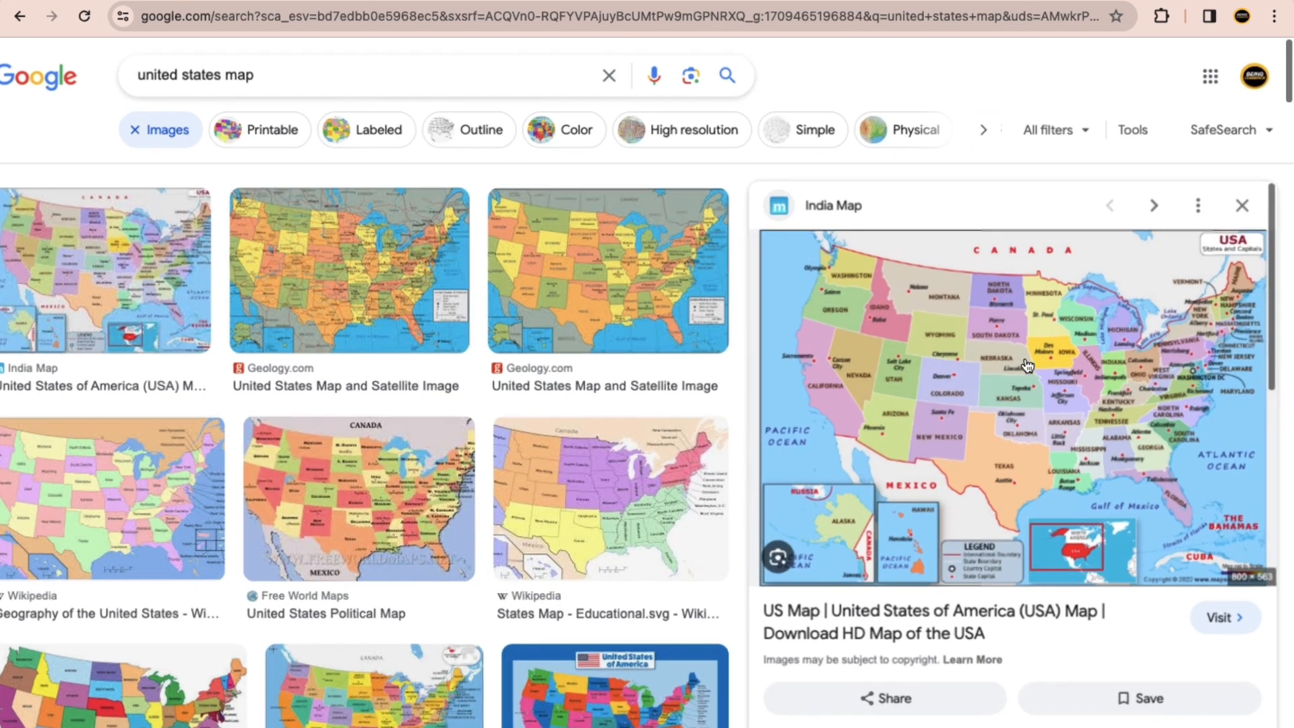
pyautogui.click(1025, 365)
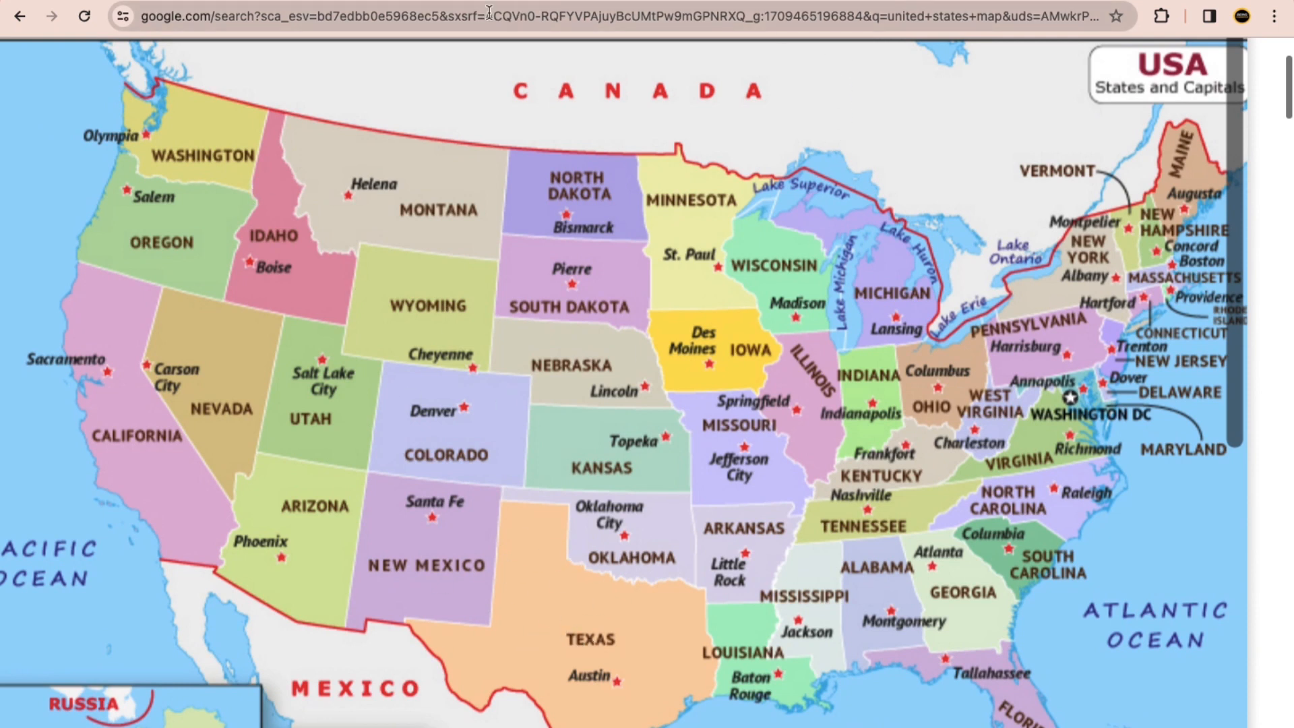
# Step: Return to the ad set form and add the countries United States and India to the audience locations
pyautogui.click(300, 1)
pyautogui.click(367, 333)
pyautogui.write('united sta')
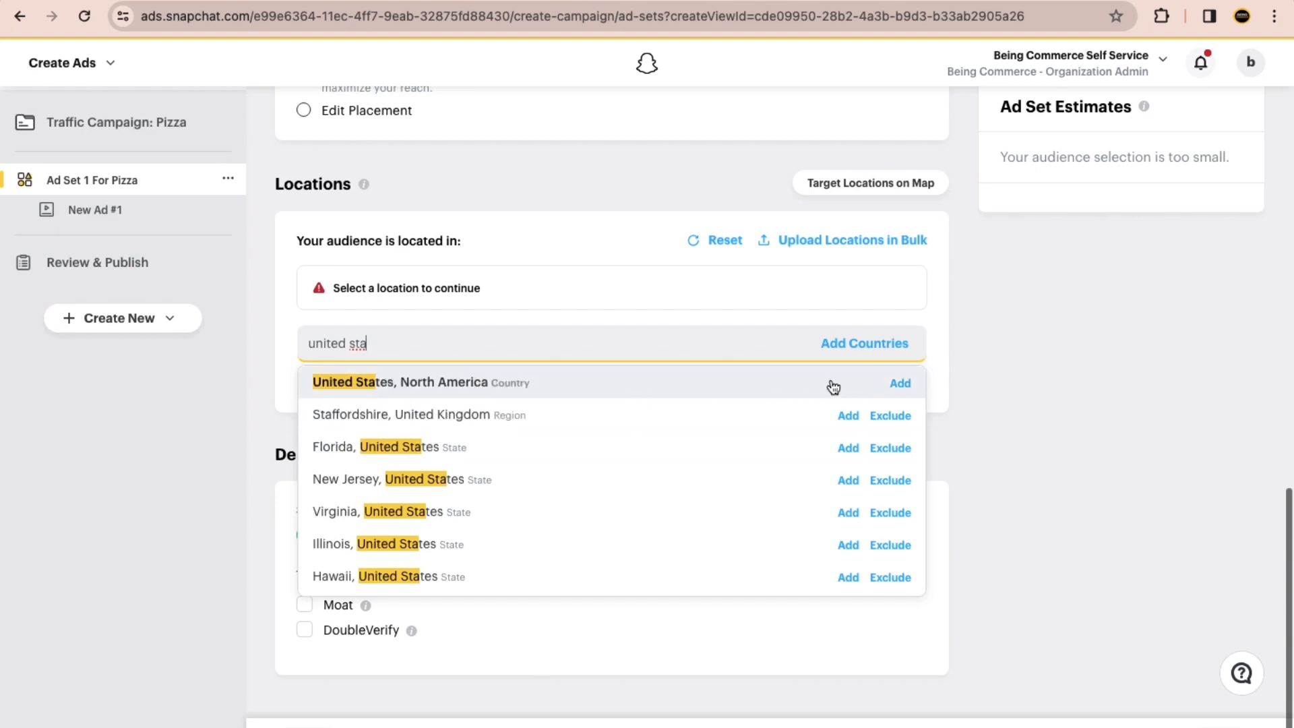
pyautogui.click(413, 383)
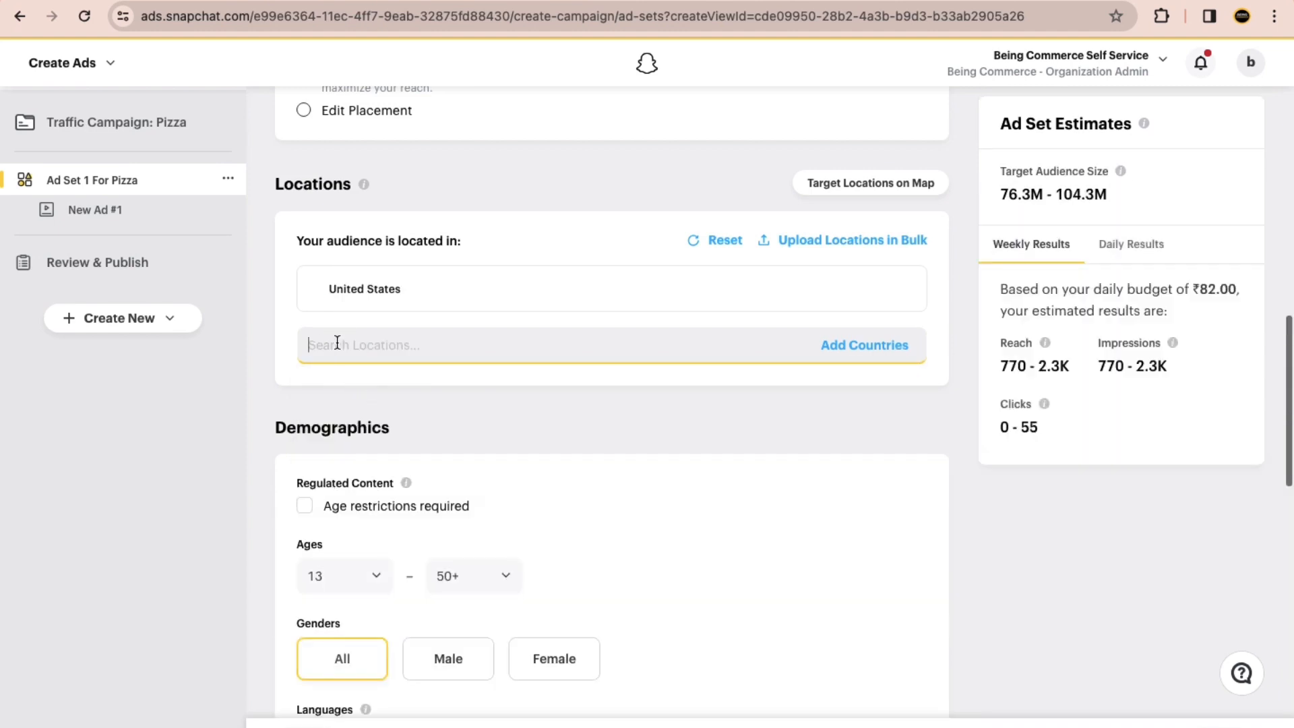
pyautogui.write('India')
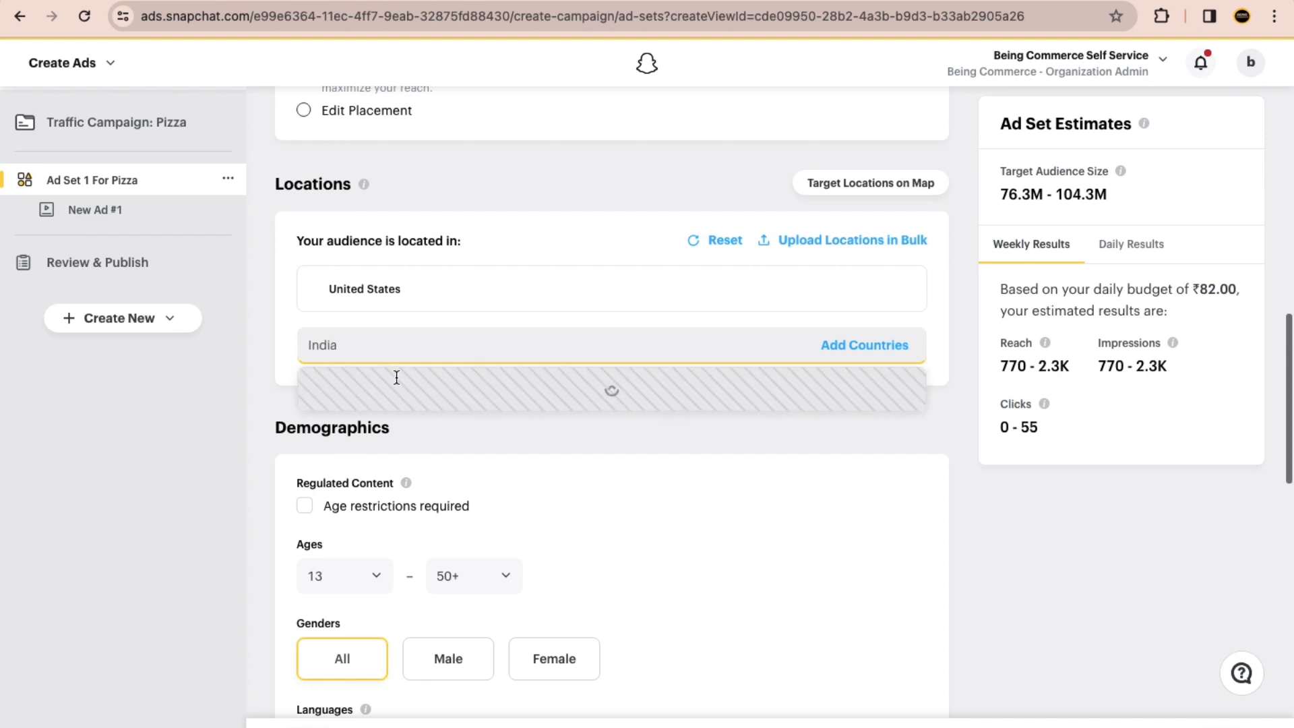
pyautogui.click(899, 385)
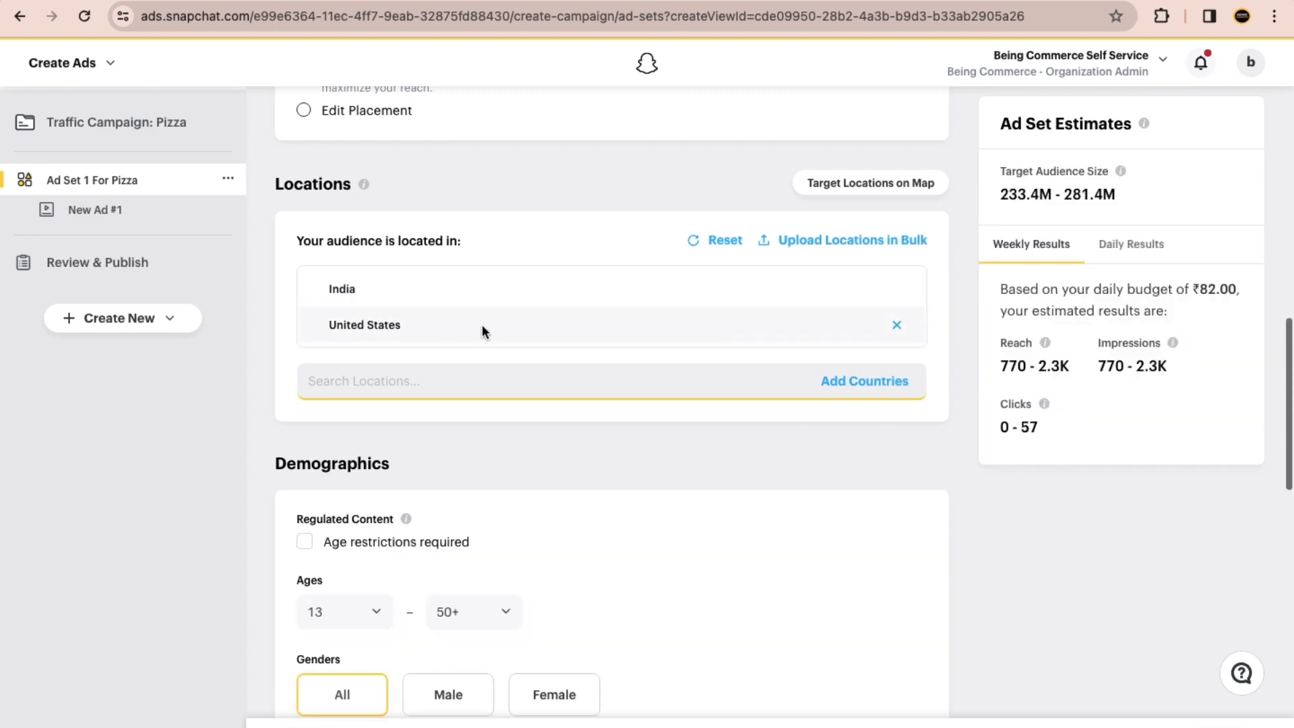
# Step: Remove both countries from the audience locations and add the state of Texas, United States, after checking the map
pyautogui.click(905, 325)
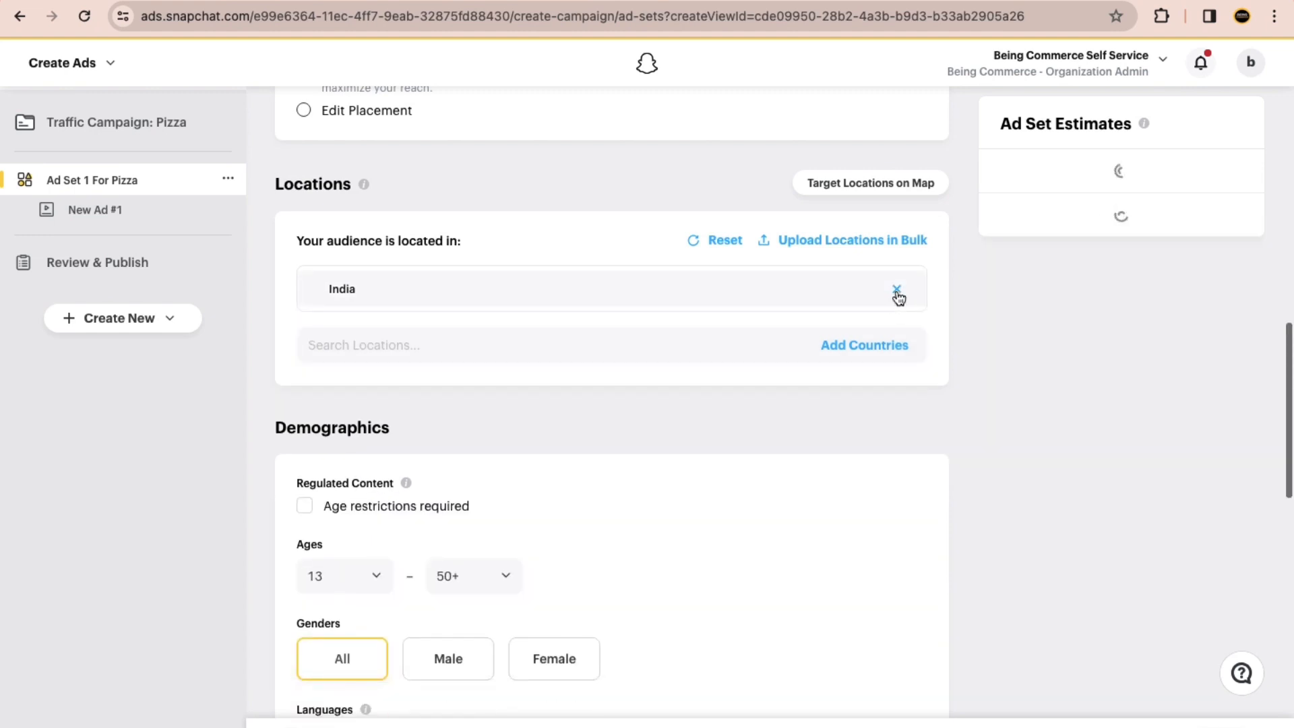
pyautogui.click(350, 342)
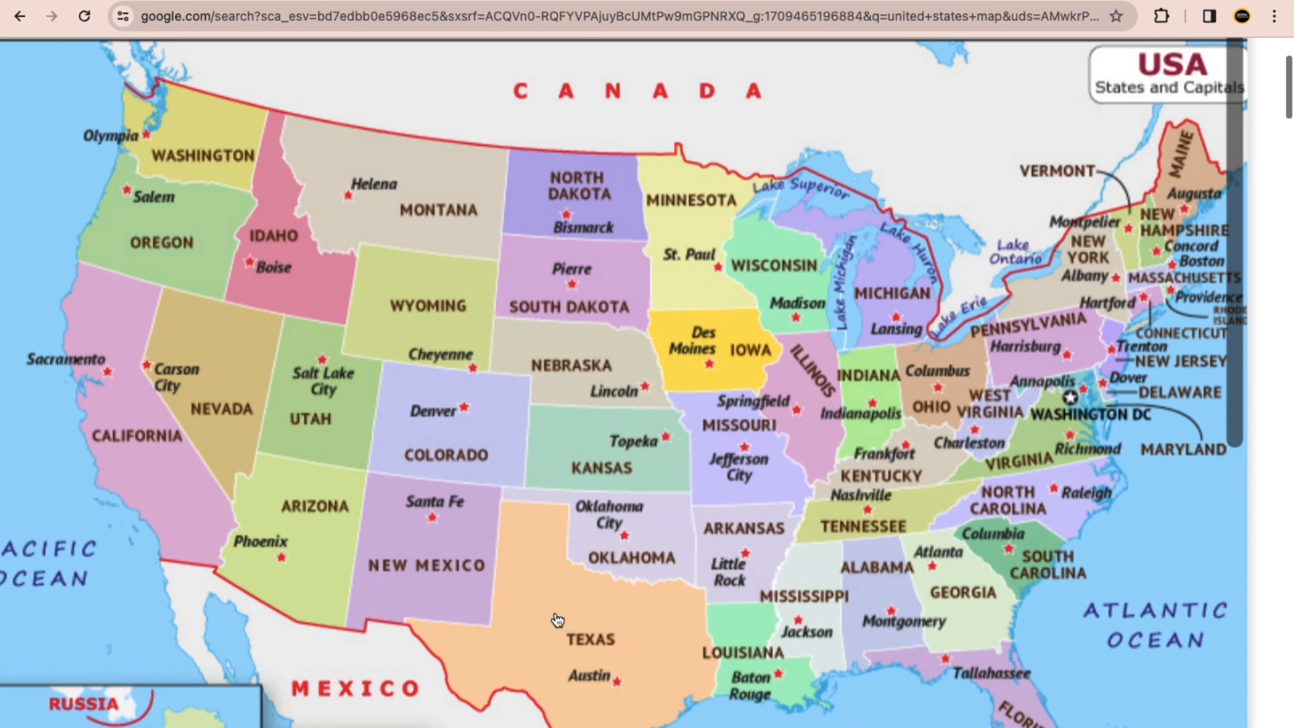
pyautogui.click(341, 2)
pyautogui.click(377, 342)
pyautogui.write('Te')
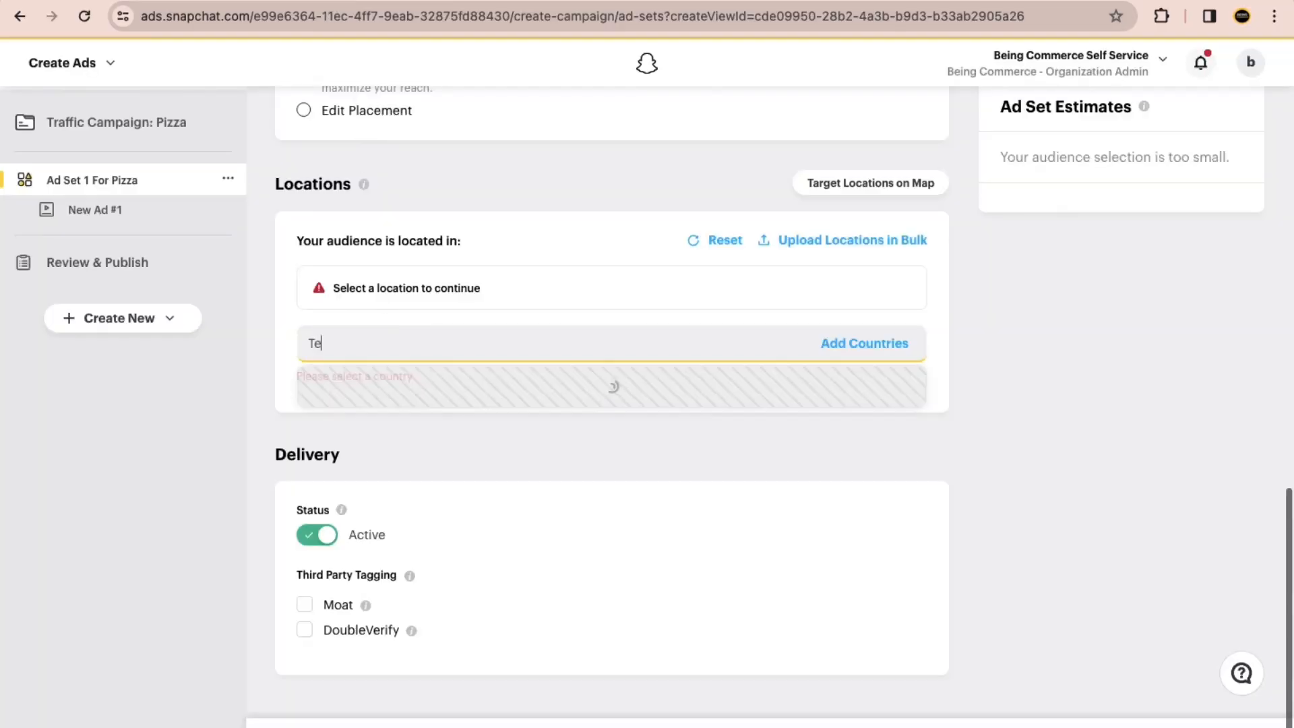
pyautogui.write('xas')
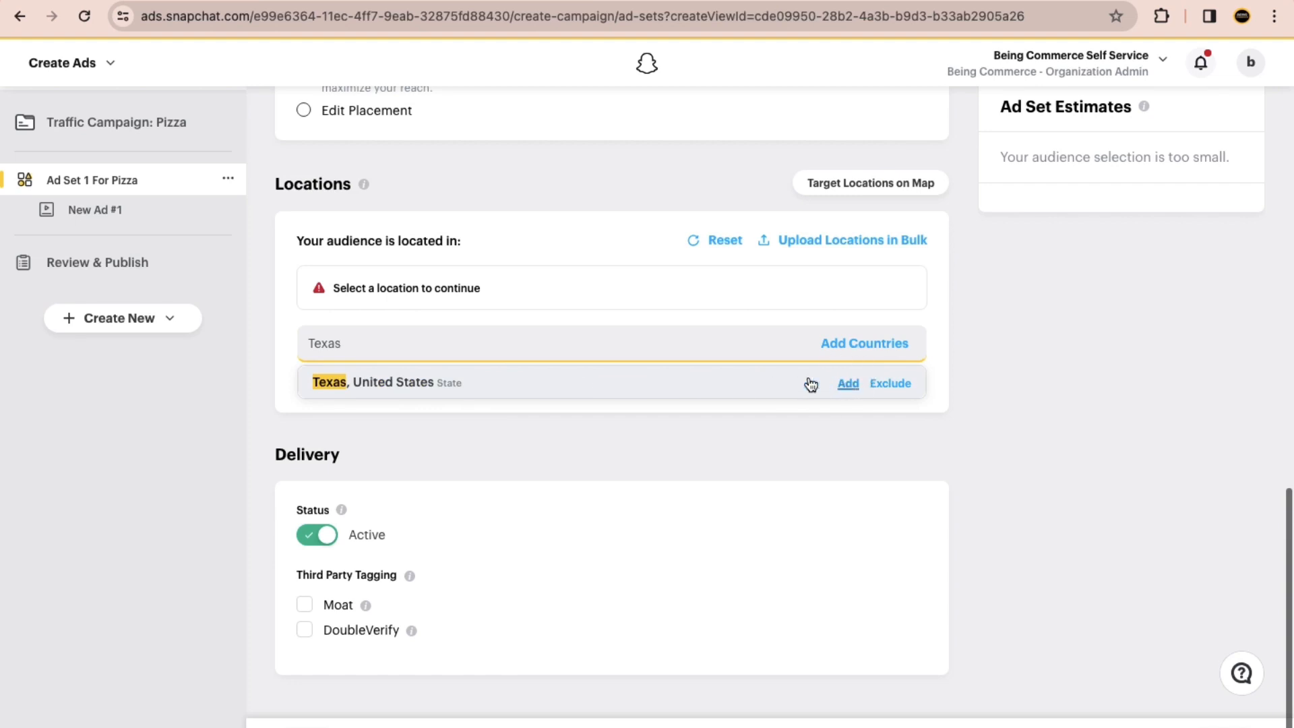
pyautogui.click(356, 361)
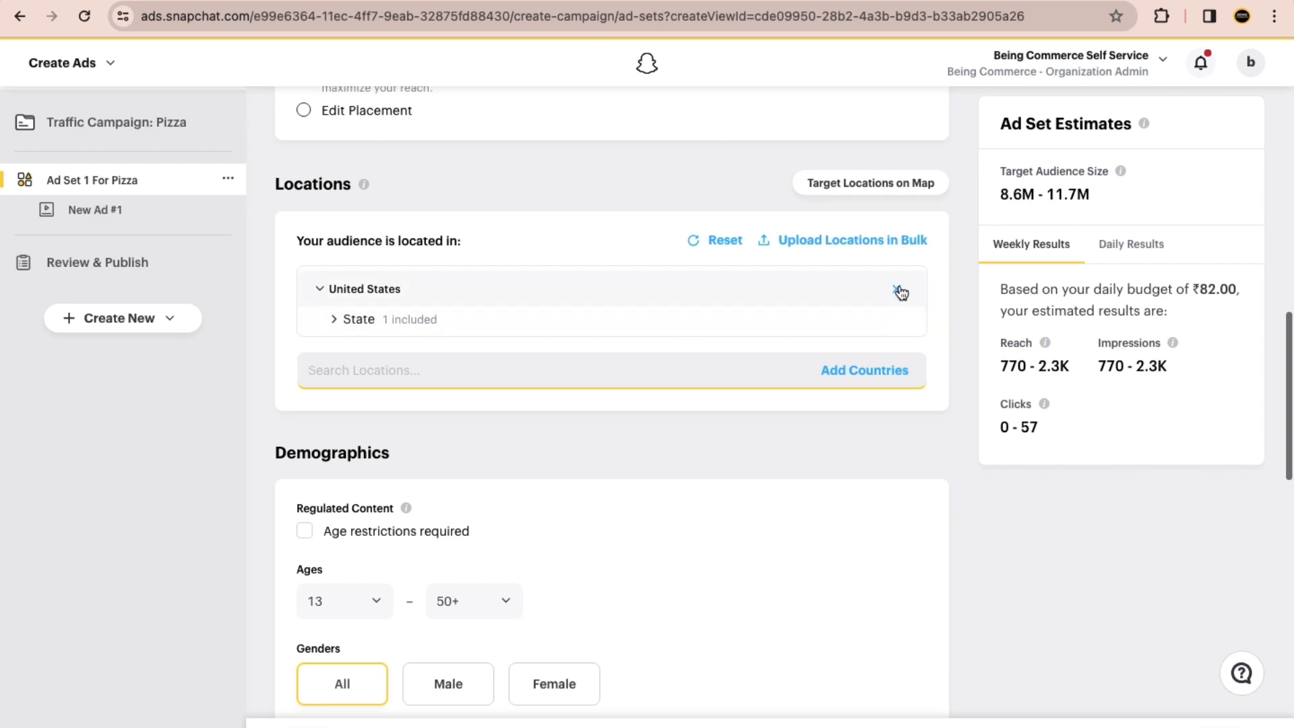
# Step: Replace the Texas, United States location with the country India in the ad set's audience locations
pyautogui.click(354, 338)
pyautogui.write('India')
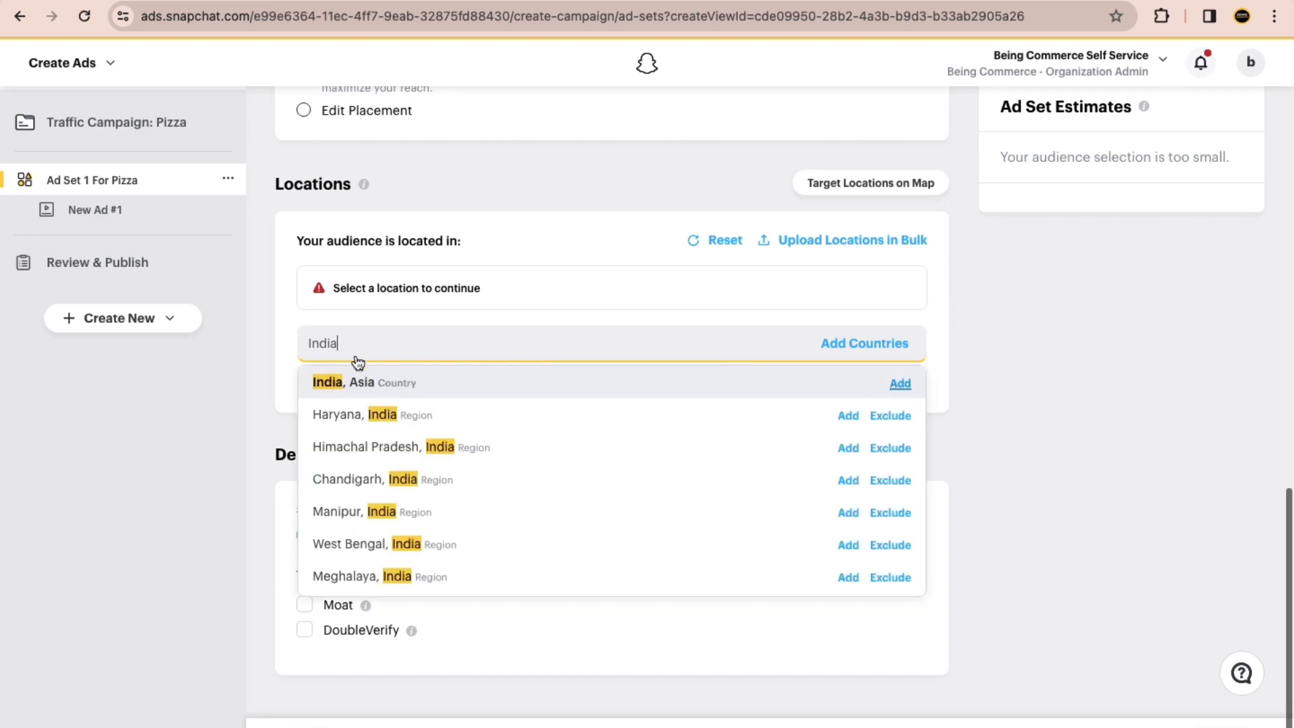
pyautogui.click(386, 378)
# Step: Set the ad set's audience age range to 14–17 in the demographics
pyautogui.scroll(-4, 404, 310)
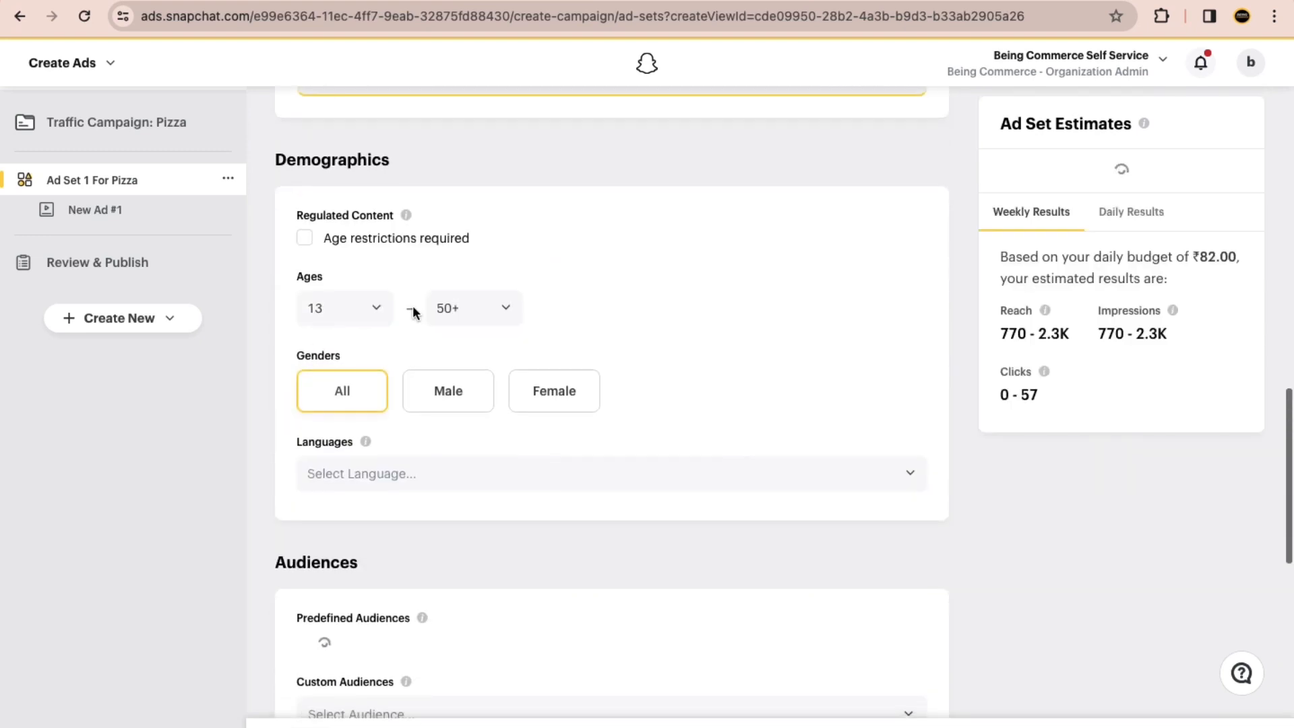
pyautogui.click(340, 310)
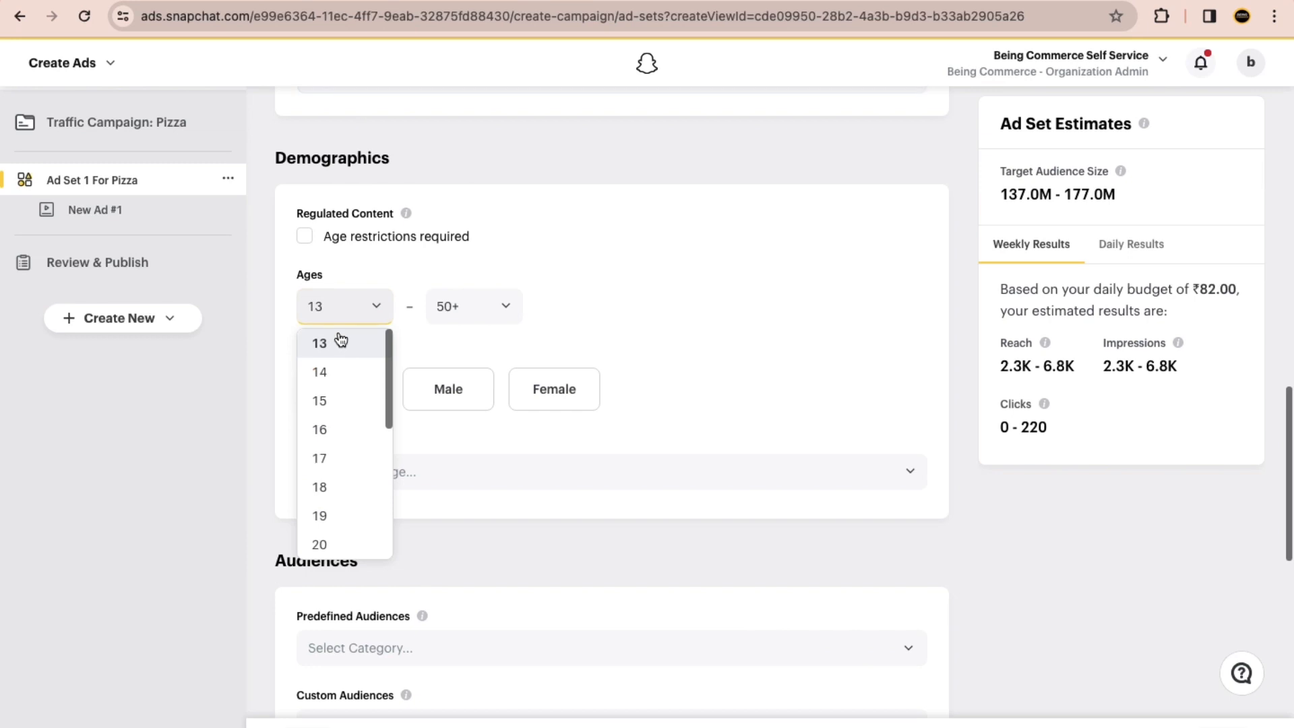
pyautogui.click(383, 372)
pyautogui.click(472, 309)
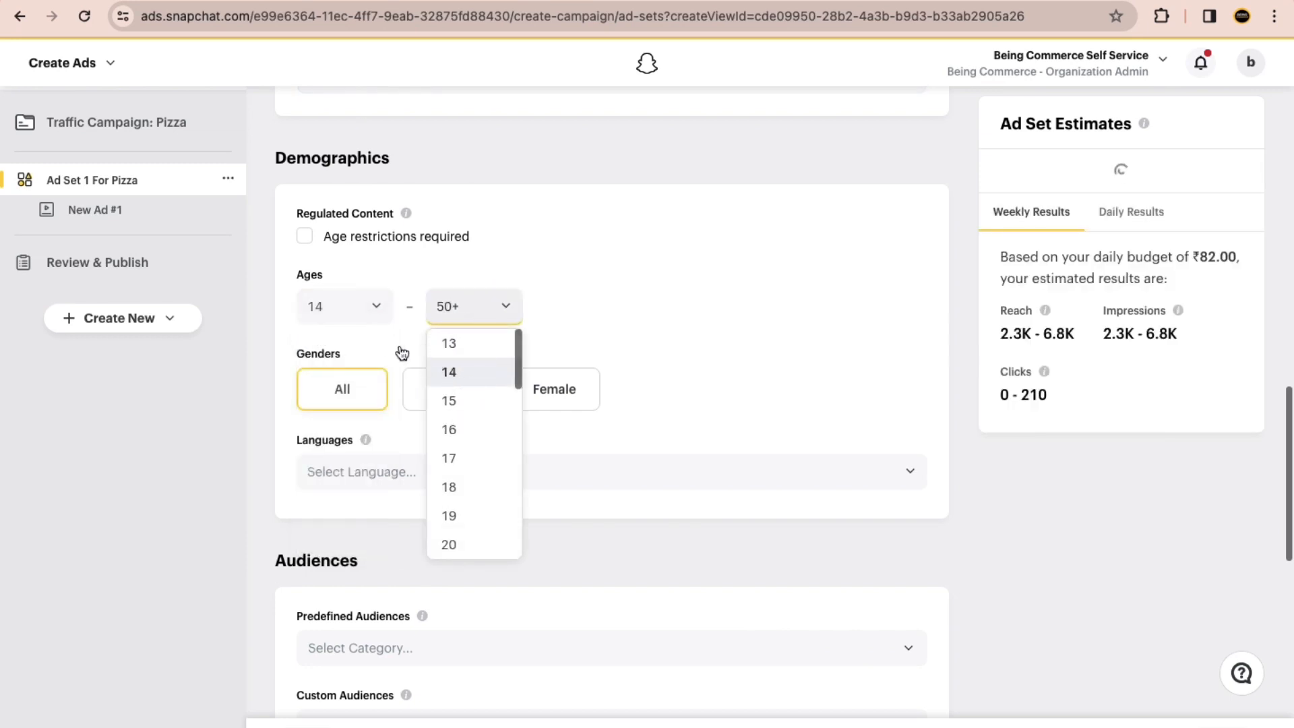
pyautogui.click(449, 372)
pyautogui.click(437, 307)
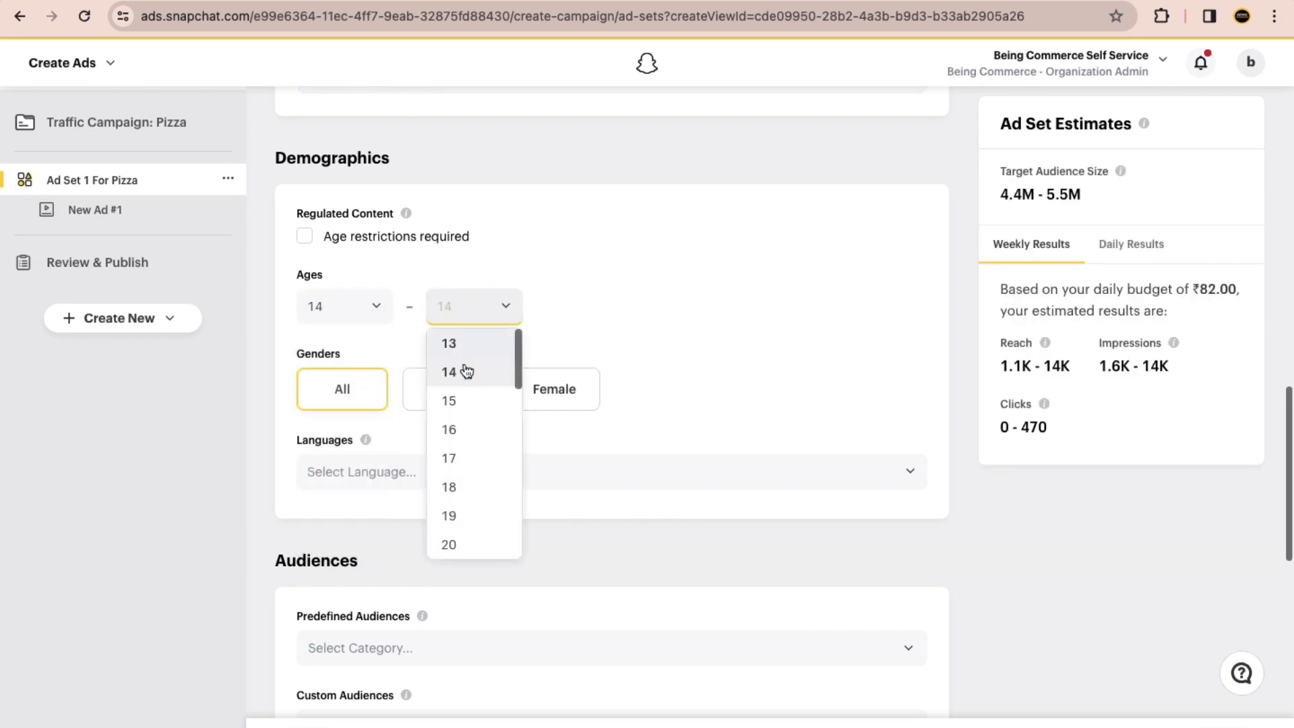
pyautogui.click(488, 456)
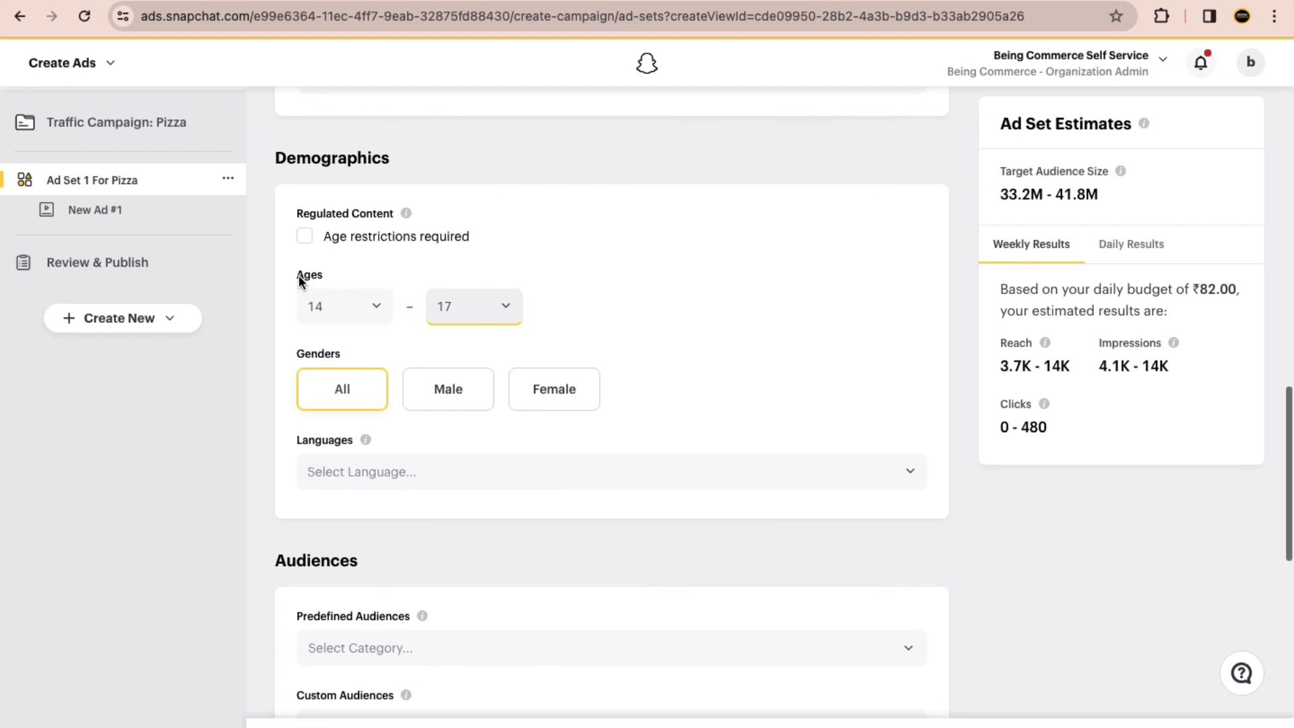
# Step: Set the audience age range to 16–45 in the ad set's demographics
pyautogui.click(349, 314)
pyautogui.click(332, 435)
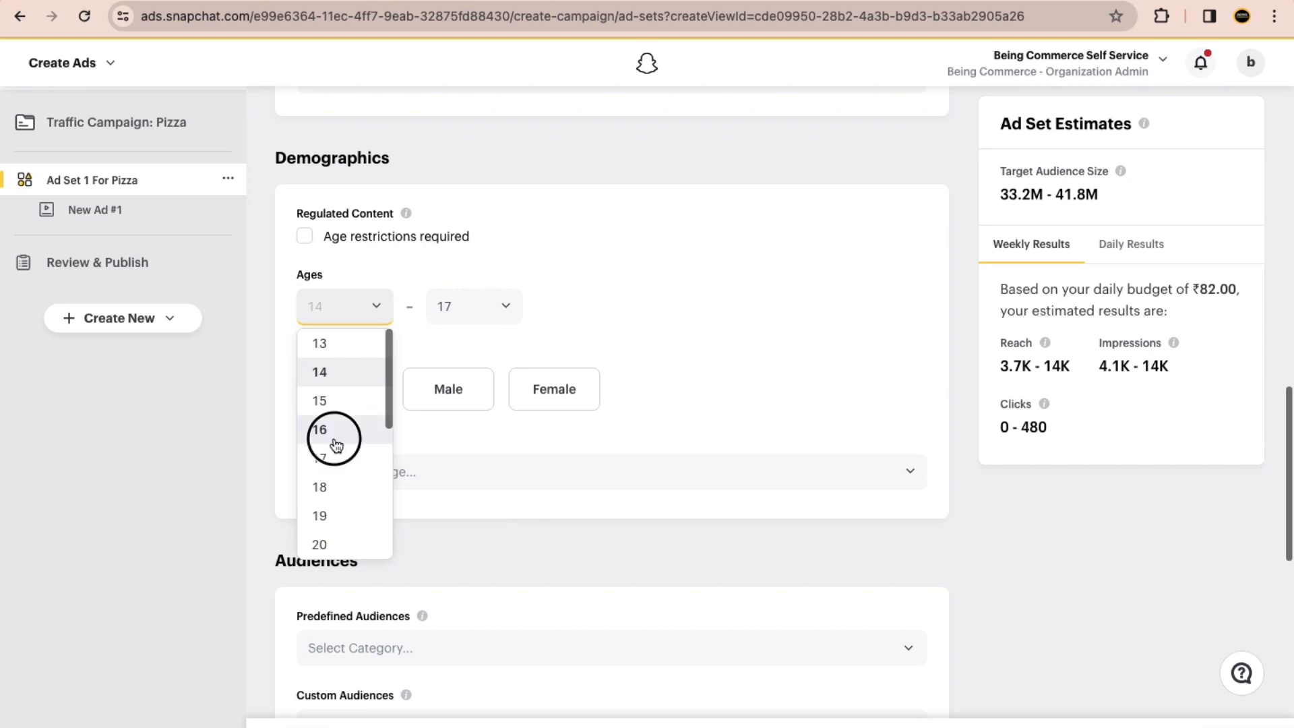
pyautogui.click(465, 320)
pyautogui.scroll(-5, 475, 495)
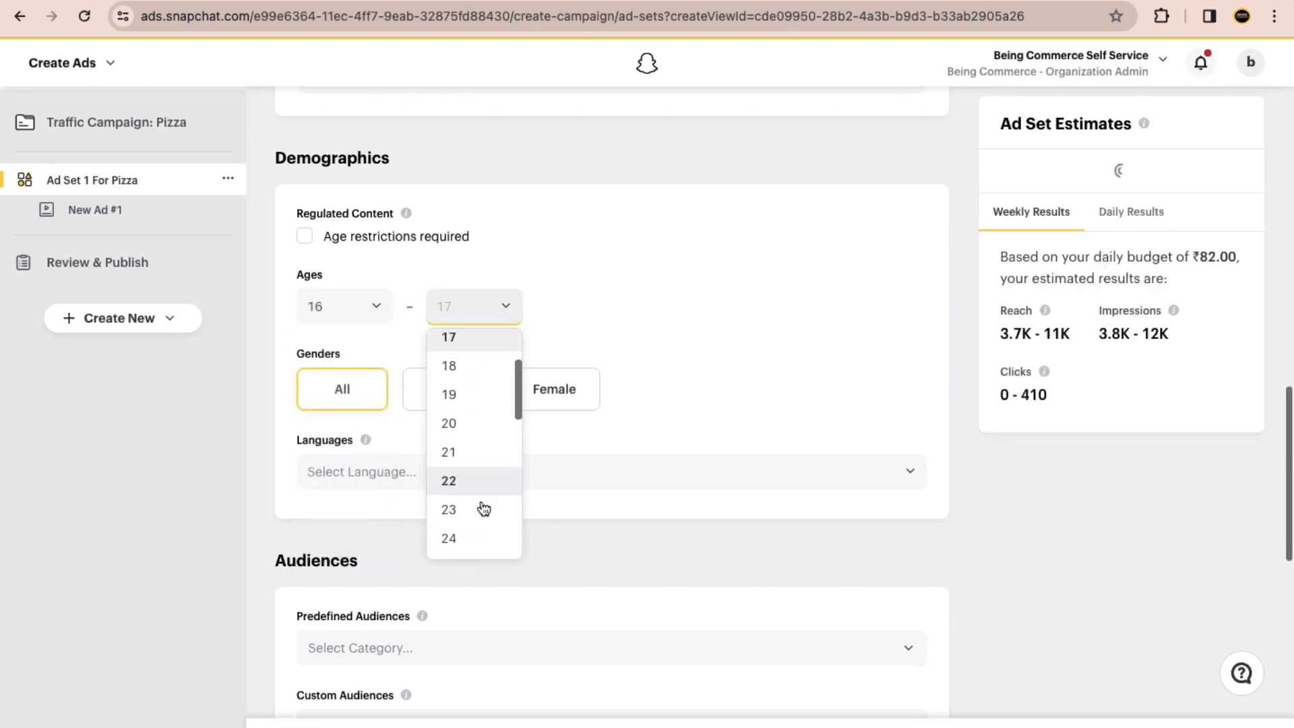
pyautogui.scroll(-4, 473, 526)
pyautogui.scroll(-4, 468, 508)
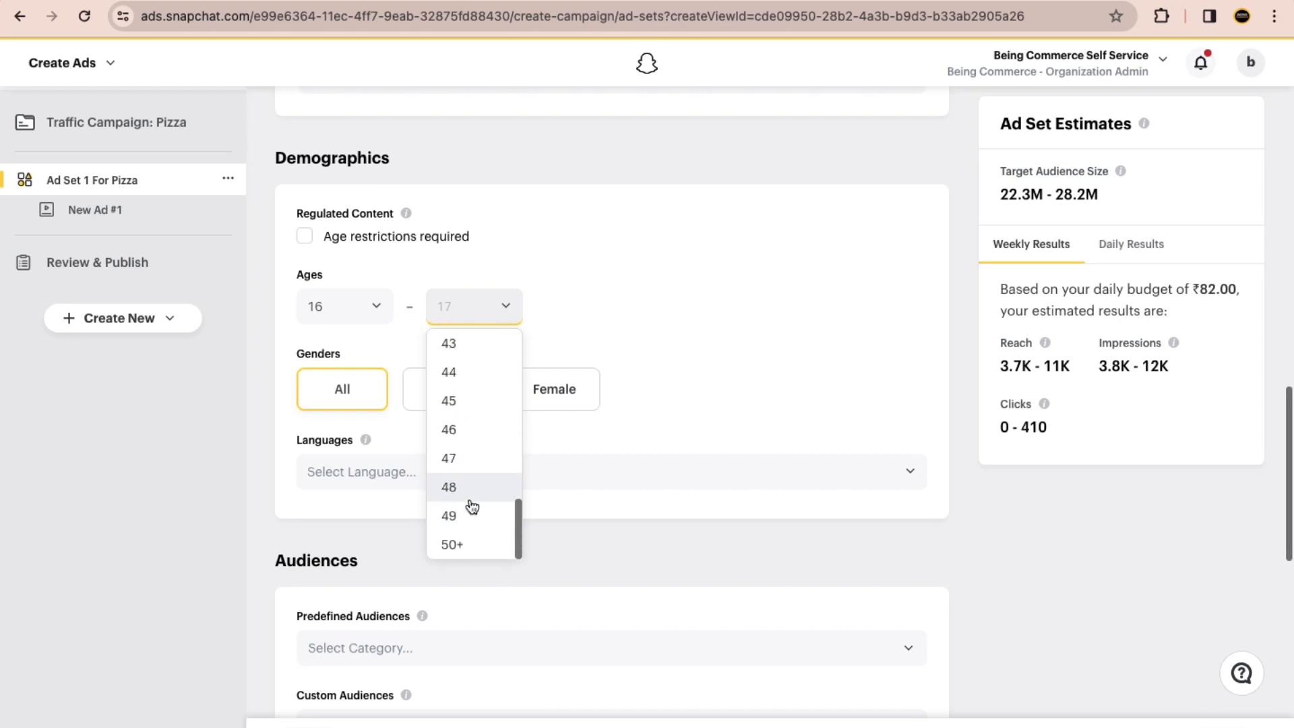
pyautogui.scroll(1, 467, 408)
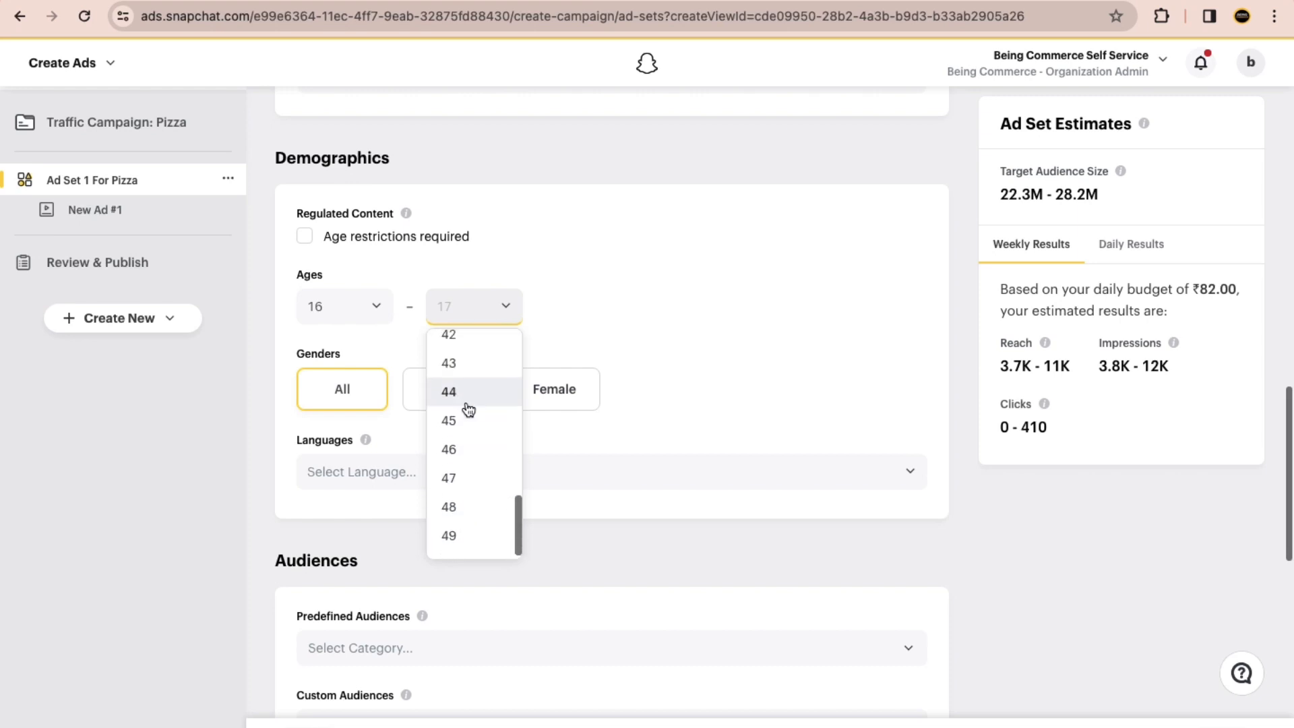
pyautogui.click(467, 416)
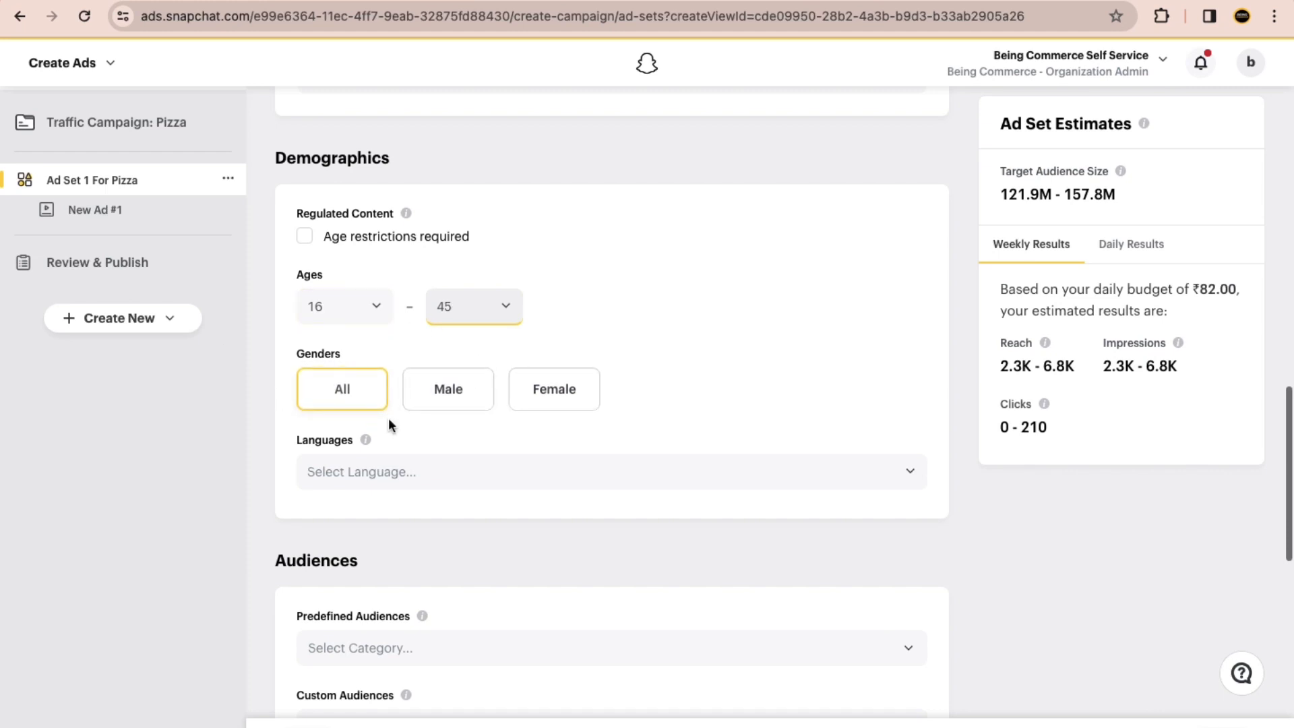
# Step: Add English as the audience language in the ad set's demographics
pyautogui.click(362, 470)
pyautogui.write('englis')
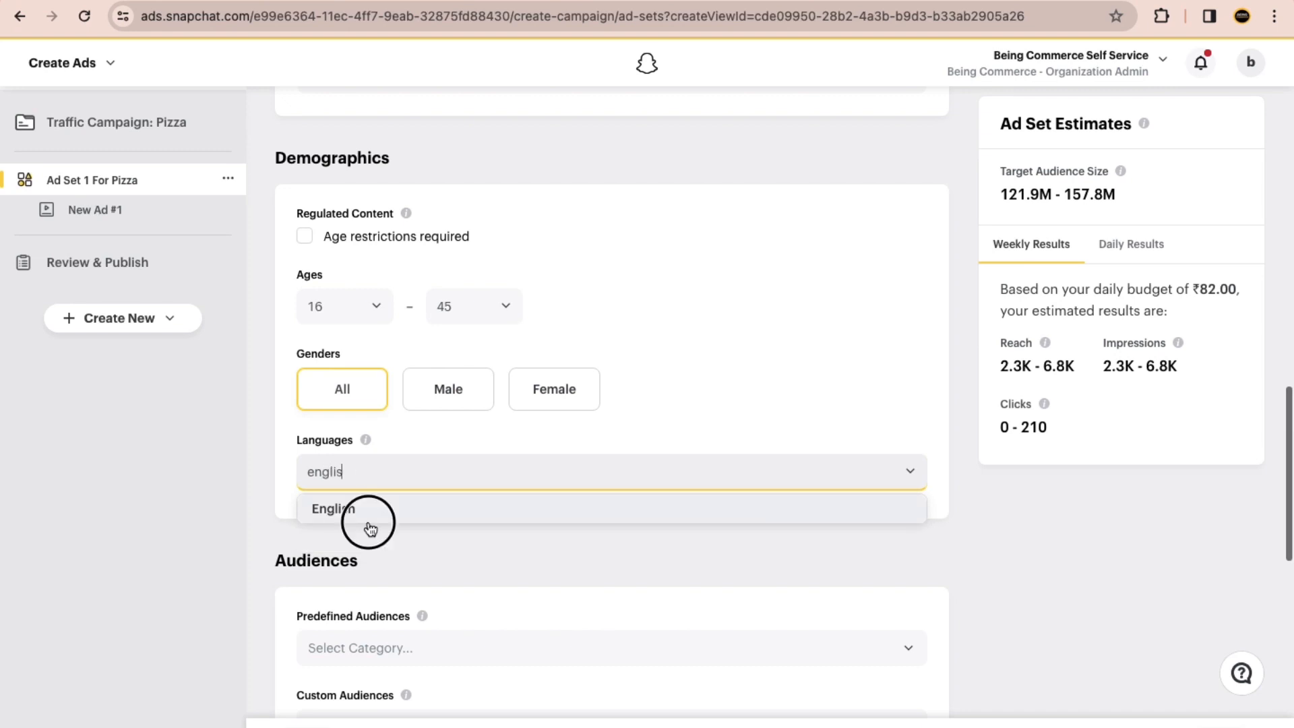
pyautogui.click(364, 518)
# Step: Add the predefined audience Lifestyles > Foodies > Pizza Lovers to the ad set
pyautogui.scroll(-5, 243, 446)
pyautogui.click(401, 324)
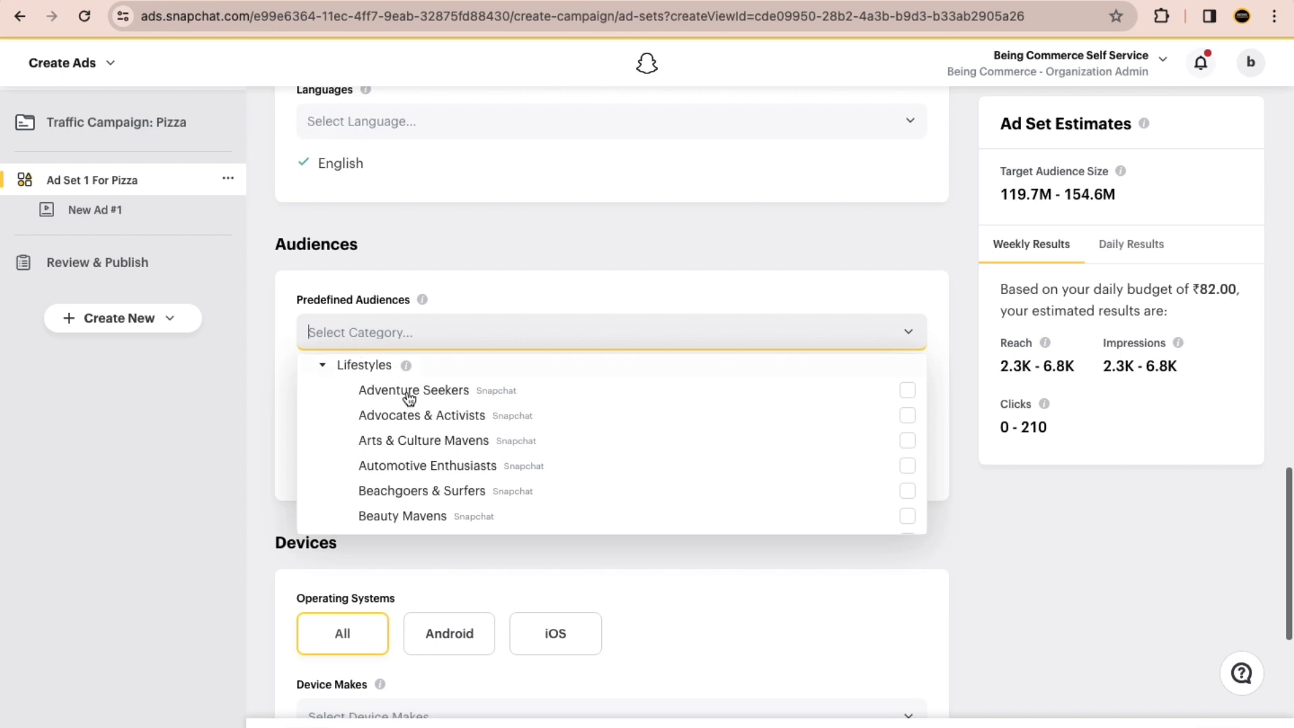
pyautogui.scroll(-1, 420, 470)
pyautogui.scroll(-1, 420, 470)
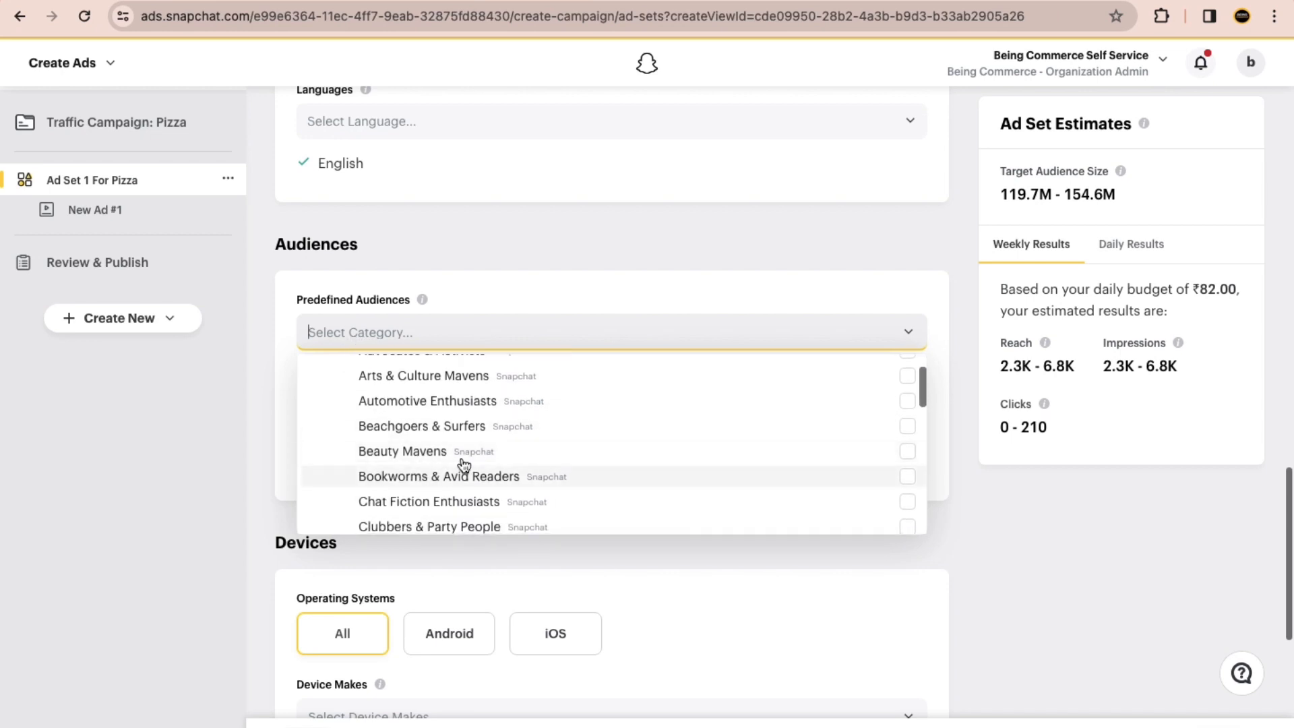
pyautogui.scroll(-6, 500, 453)
pyautogui.scroll(-1, 502, 455)
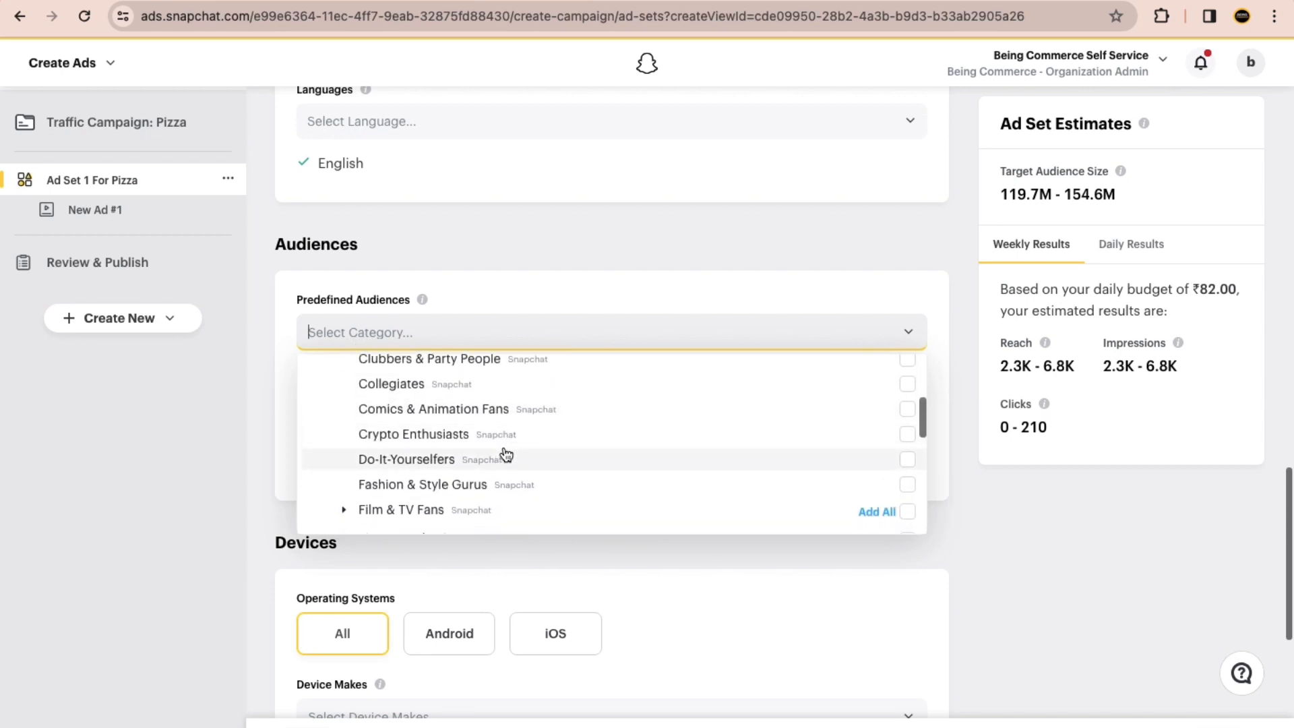
pyautogui.scroll(-5, 505, 455)
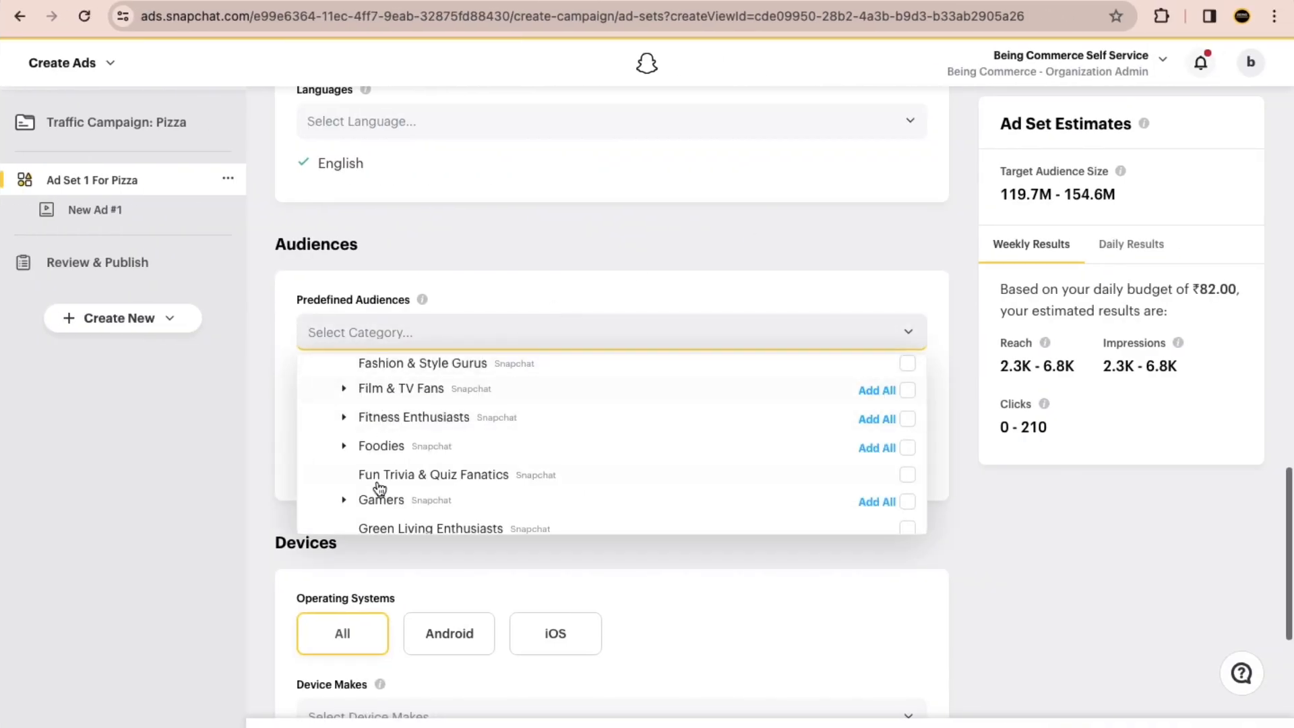
pyautogui.click(345, 446)
pyautogui.scroll(-3, 606, 443)
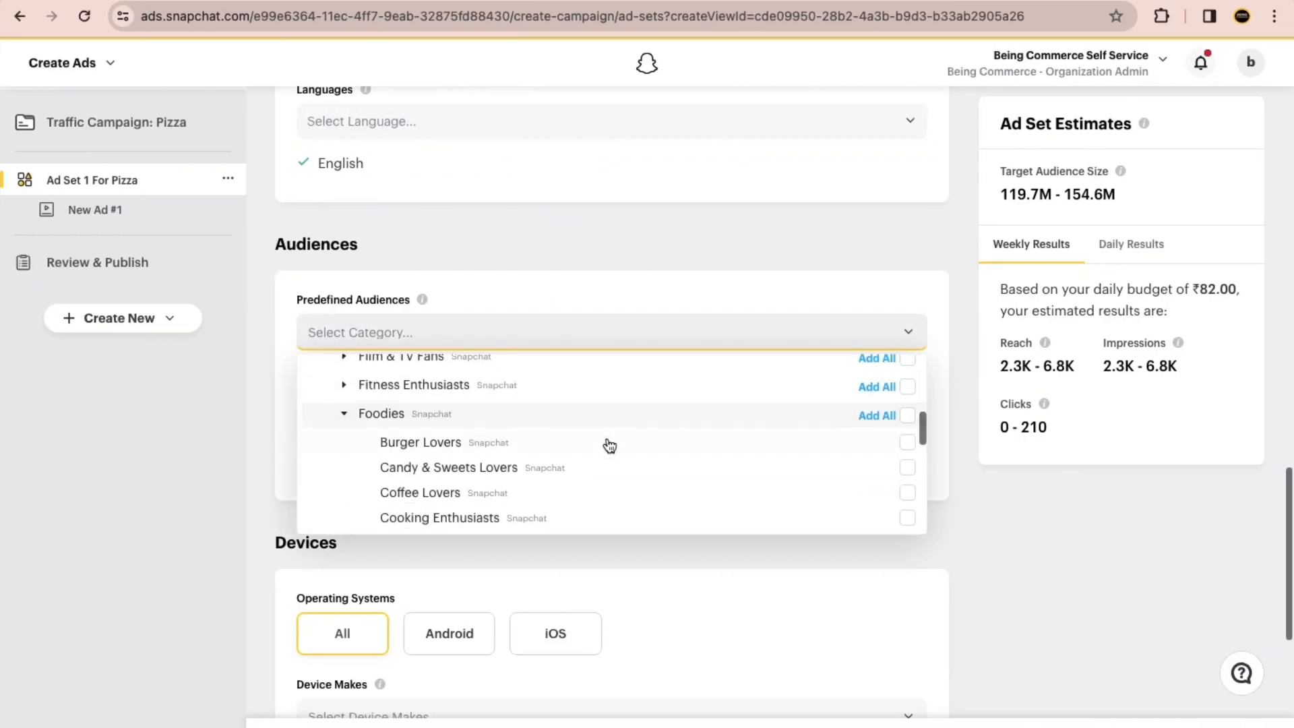
pyautogui.scroll(-3, 606, 444)
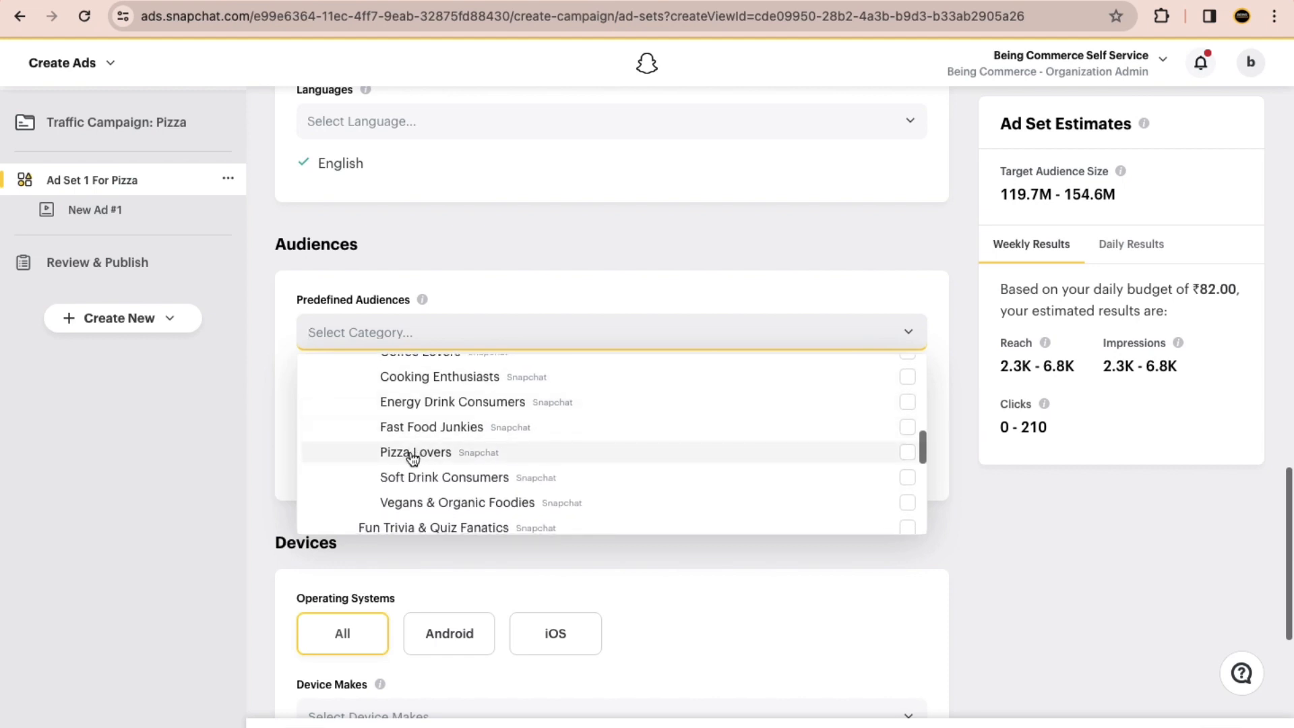
pyautogui.click(412, 458)
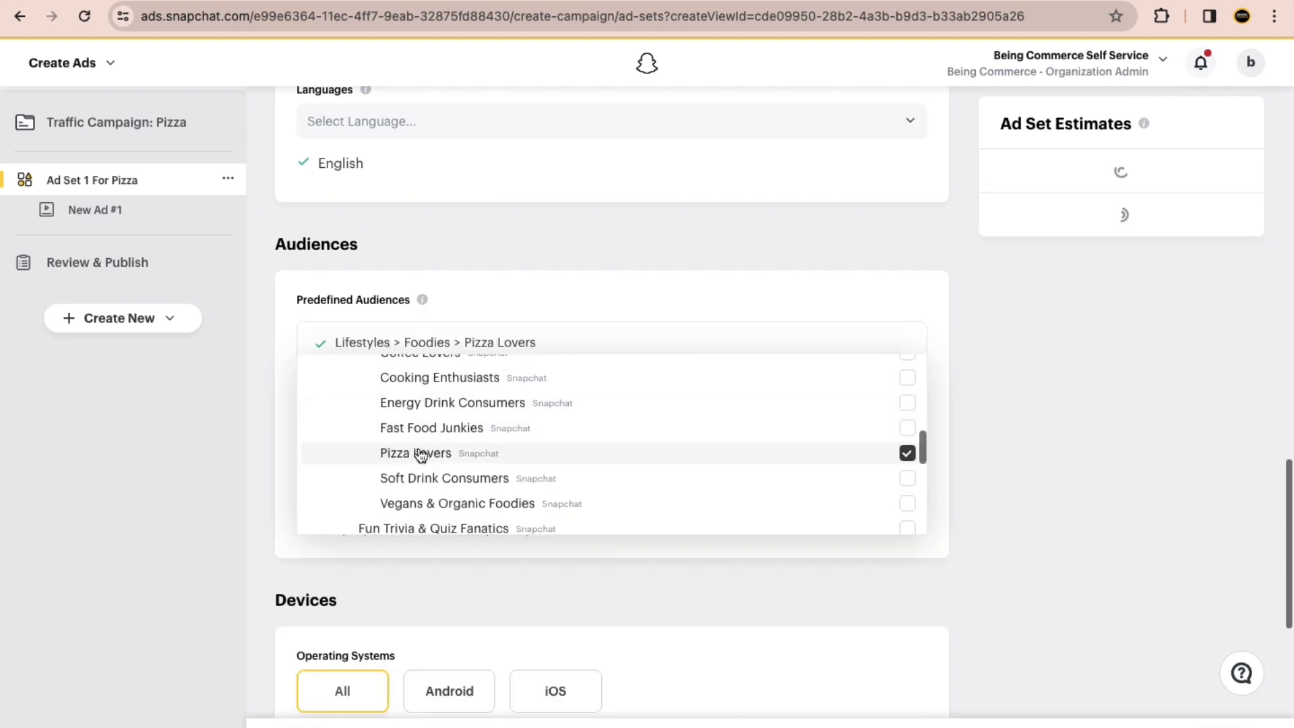
pyautogui.click(428, 335)
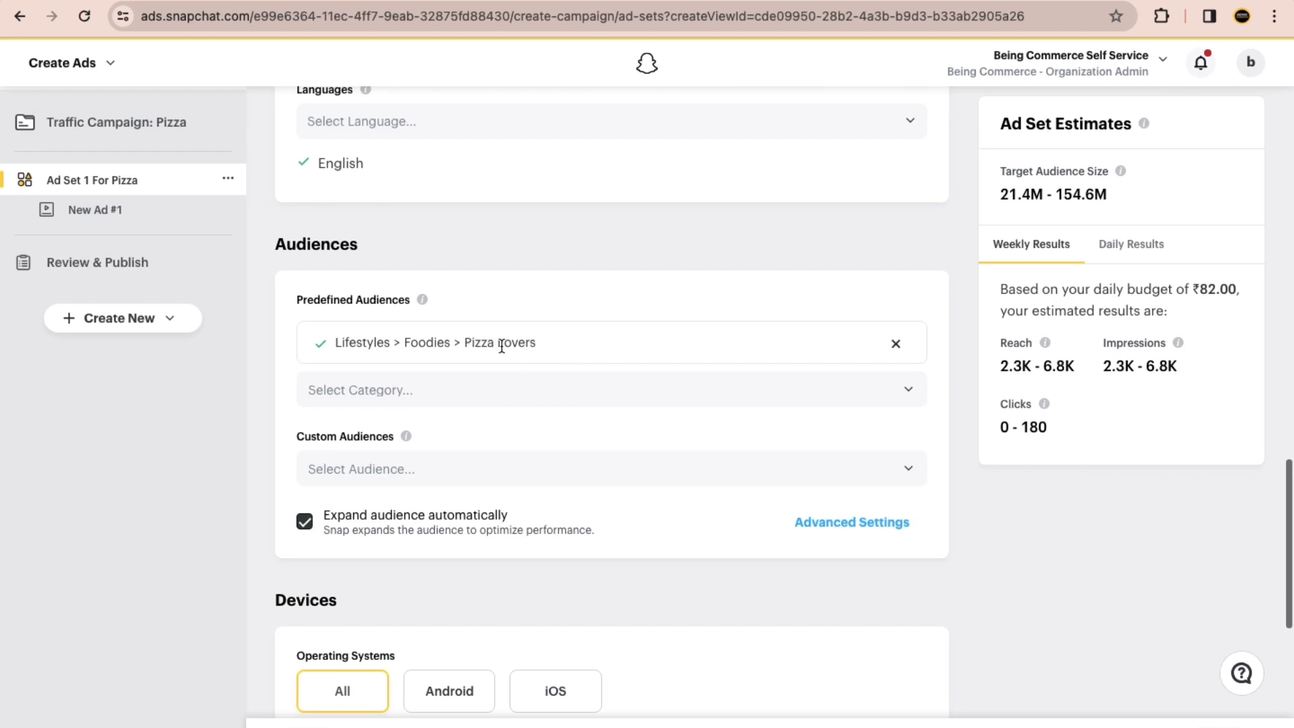
# Step: Review the ad set's device and delivery settings and continue to the ad details
pyautogui.scroll(-5, 249, 438)
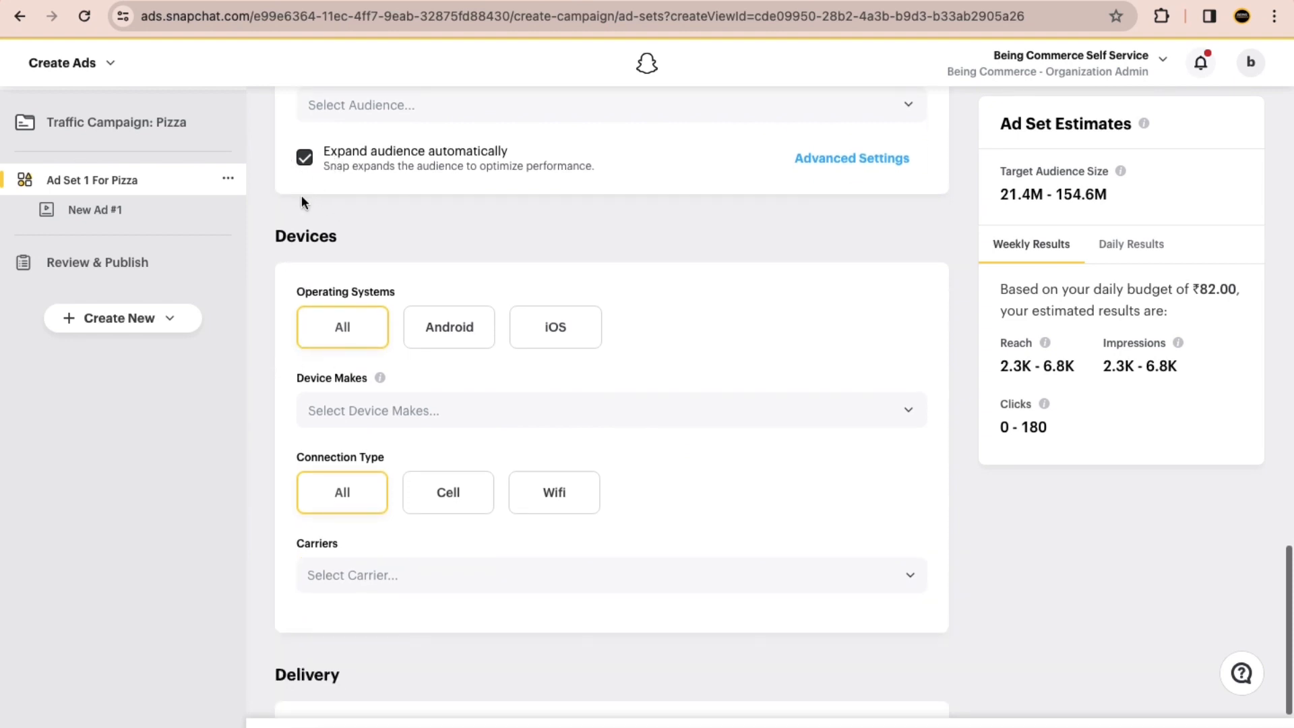
pyautogui.scroll(-3, 290, 303)
pyautogui.scroll(1, 451, 164)
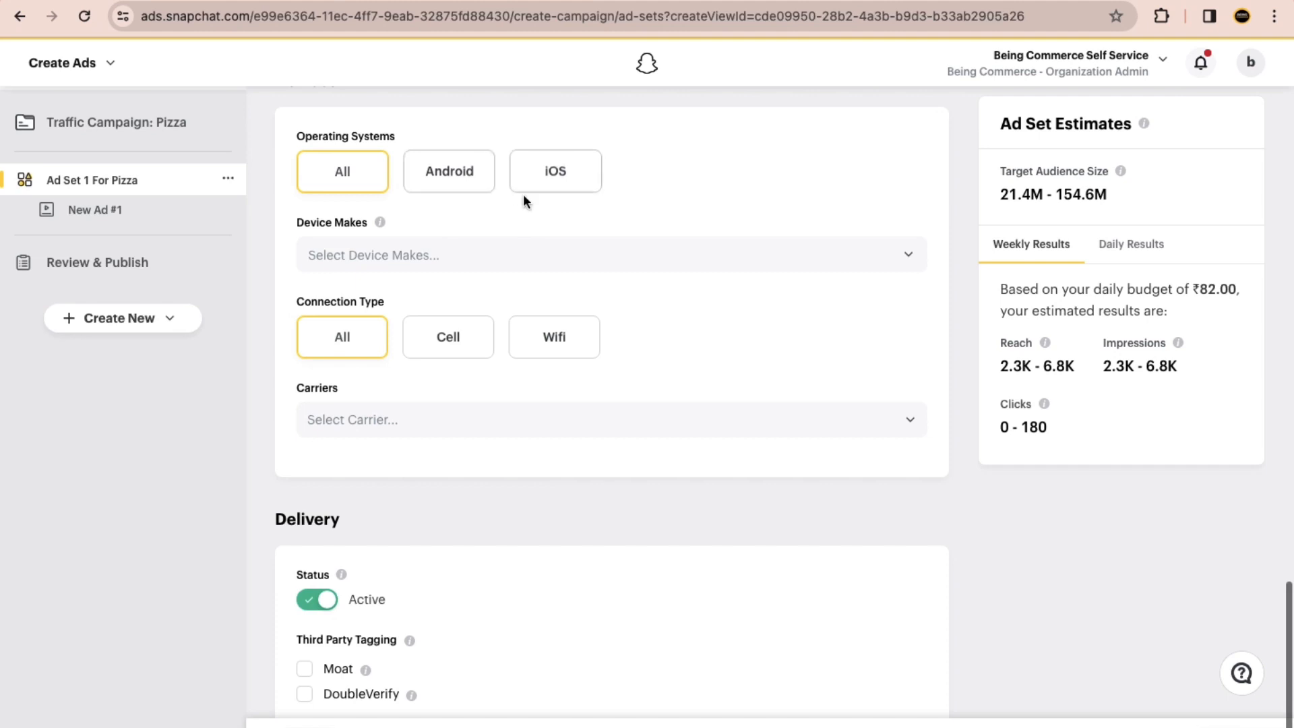
pyautogui.scroll(-1, 572, 404)
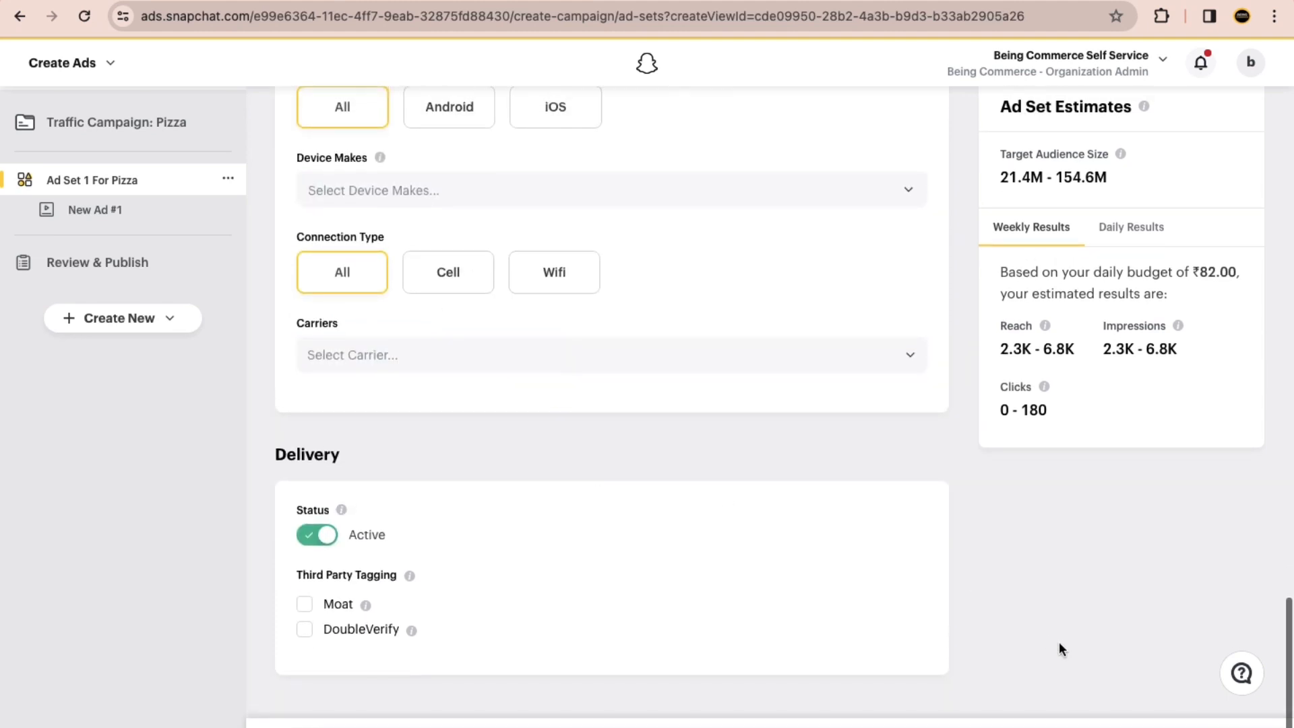
pyautogui.scroll(5, 1220, 722)
pyautogui.click(1071, 694)
# Step: Name the new single image or video ad "Ad For Pizza"
pyautogui.scroll(-5, 887, 487)
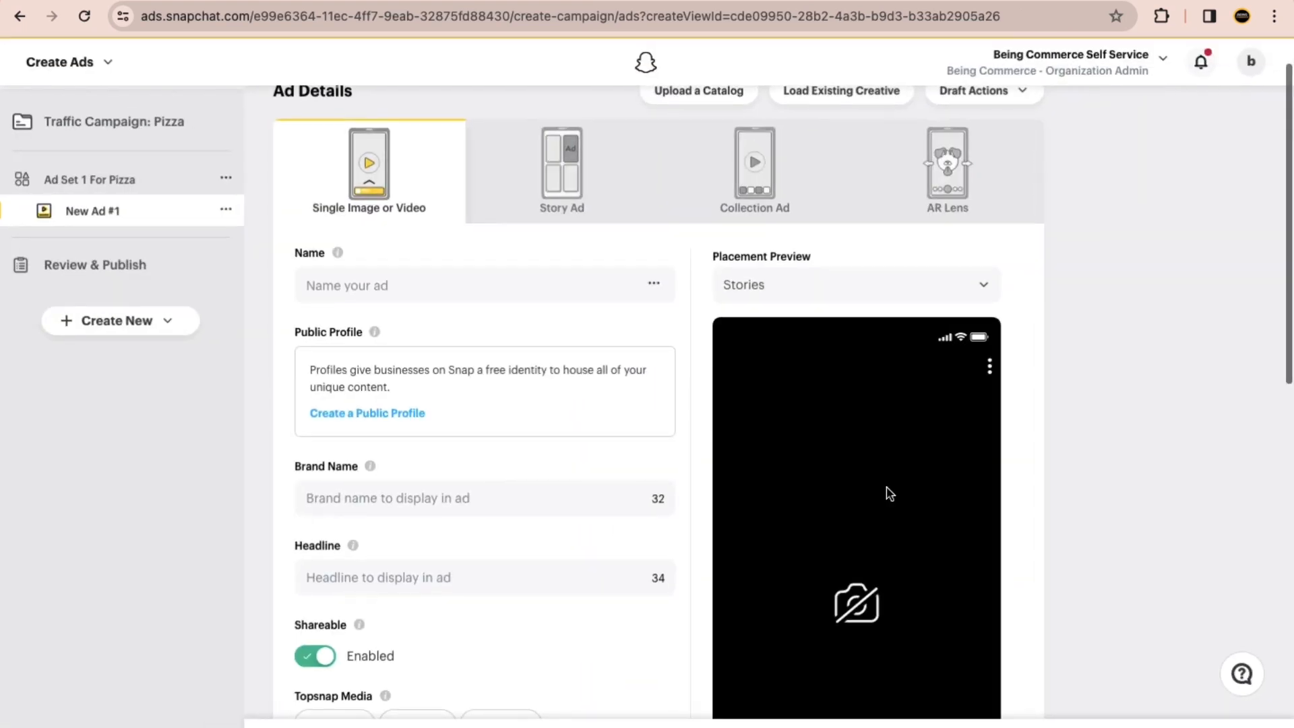
pyautogui.scroll(5, 887, 486)
pyautogui.scroll(-5, 584, 333)
pyautogui.click(451, 170)
pyautogui.scroll(1, 404, 191)
pyautogui.click(357, 194)
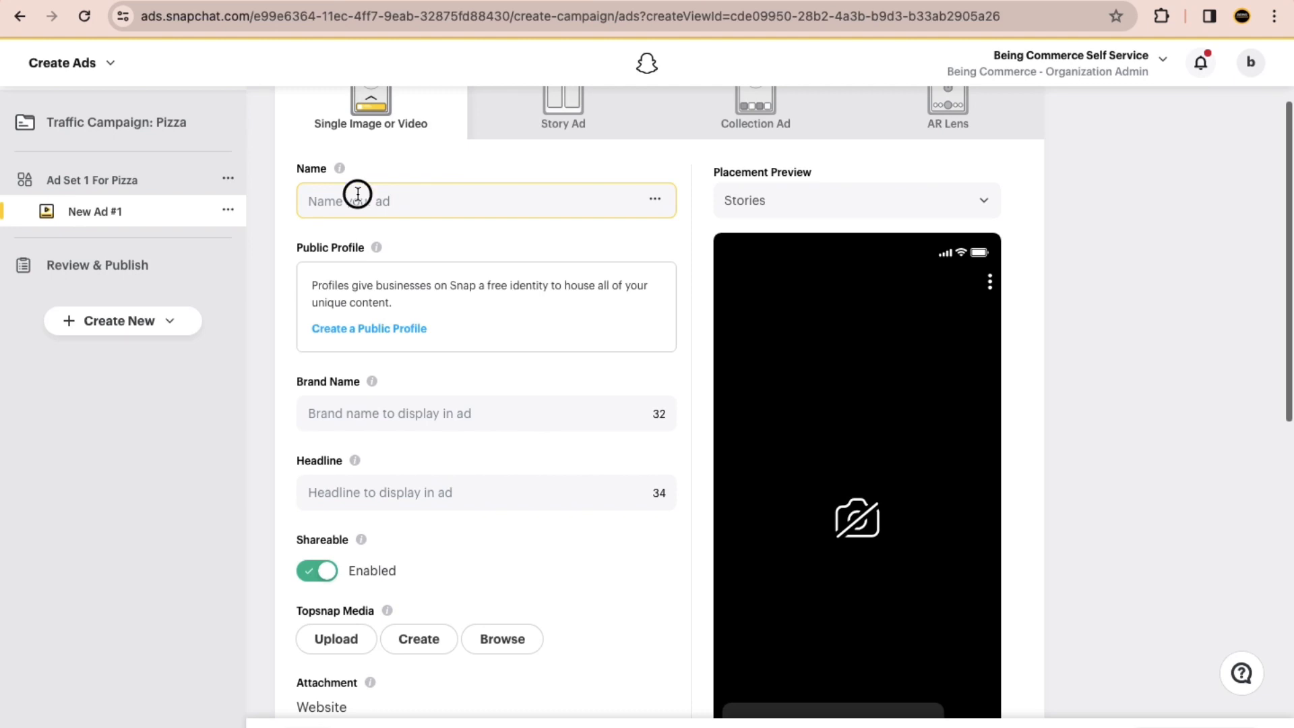
pyautogui.write('Ad For Pizza')
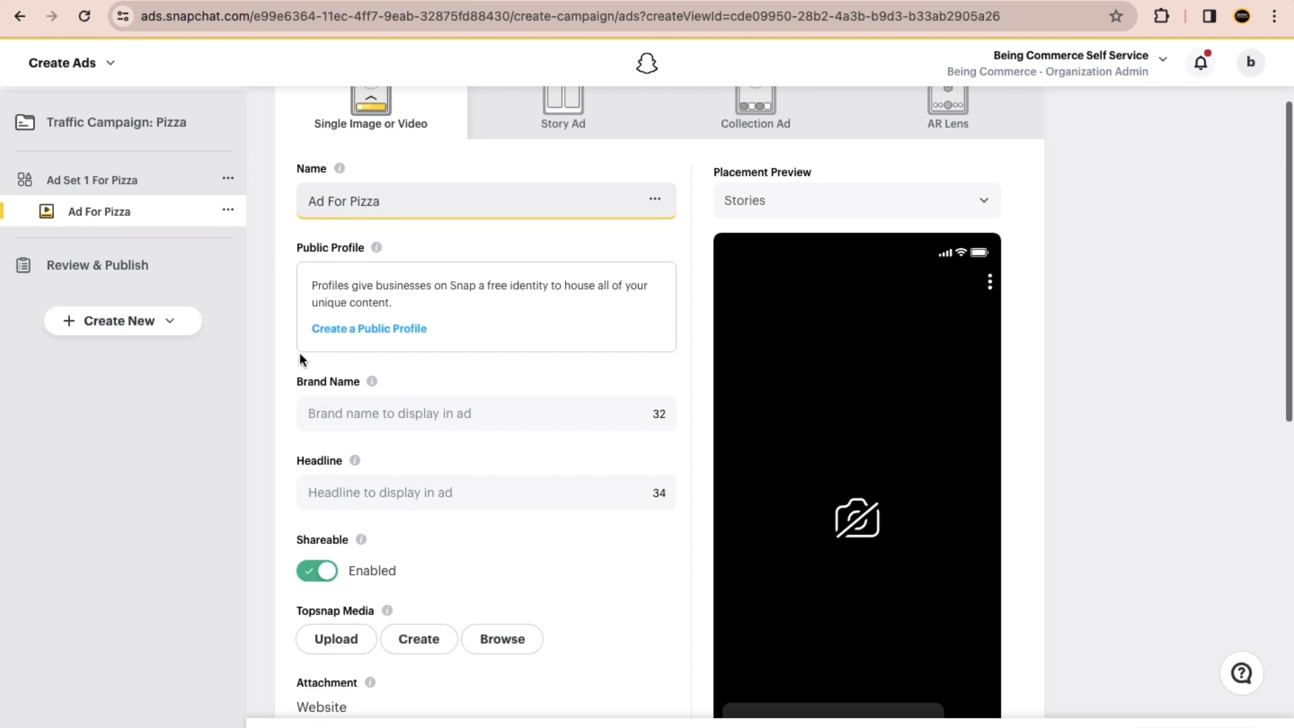
pyautogui.click(226, 428)
# Step: Enter "Pizza Lovers" as the brand name displayed in the ad
pyautogui.scroll(-3, 478, 301)
pyautogui.click(377, 223)
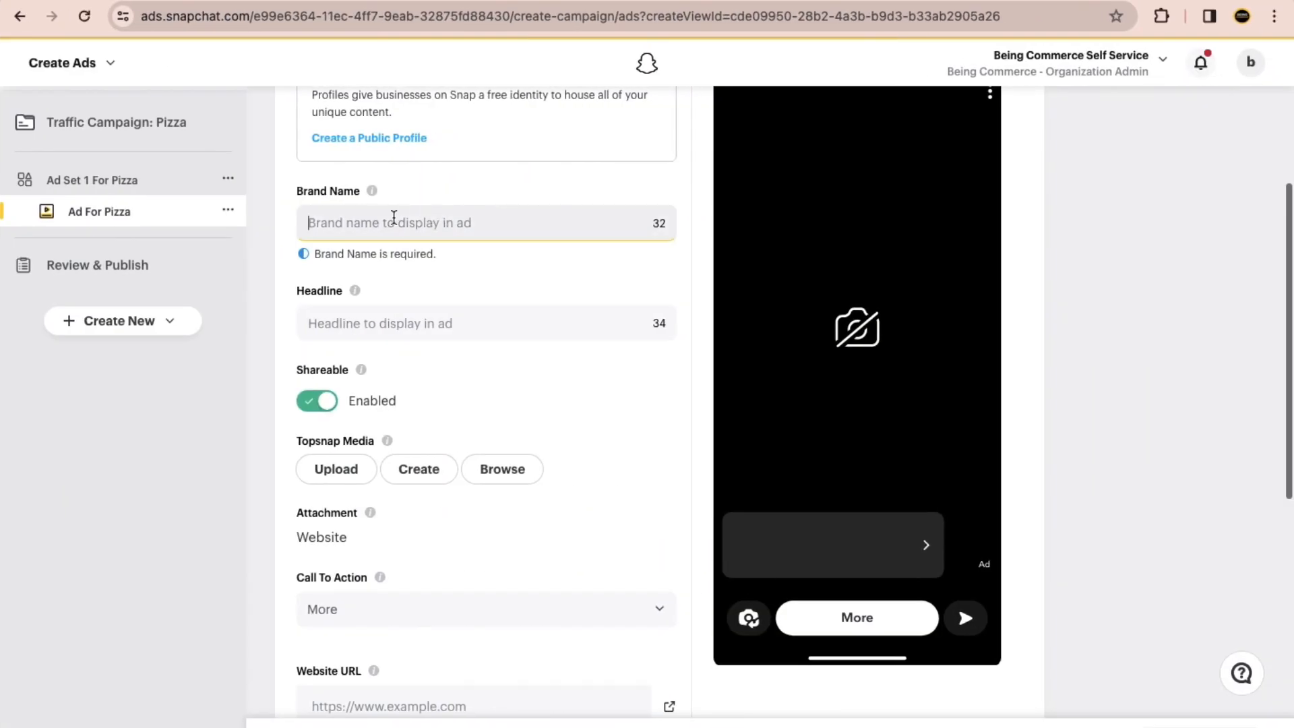
pyautogui.write('Pizza Lovers')
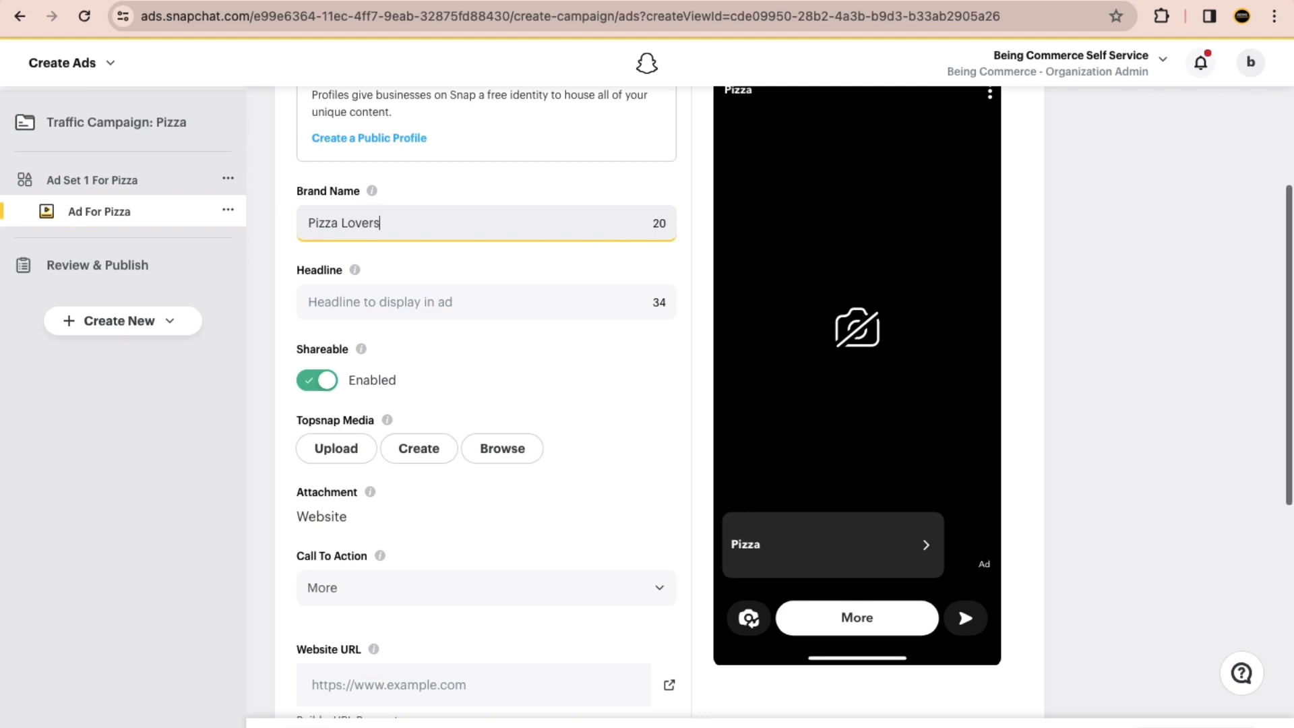
pyautogui.click(364, 302)
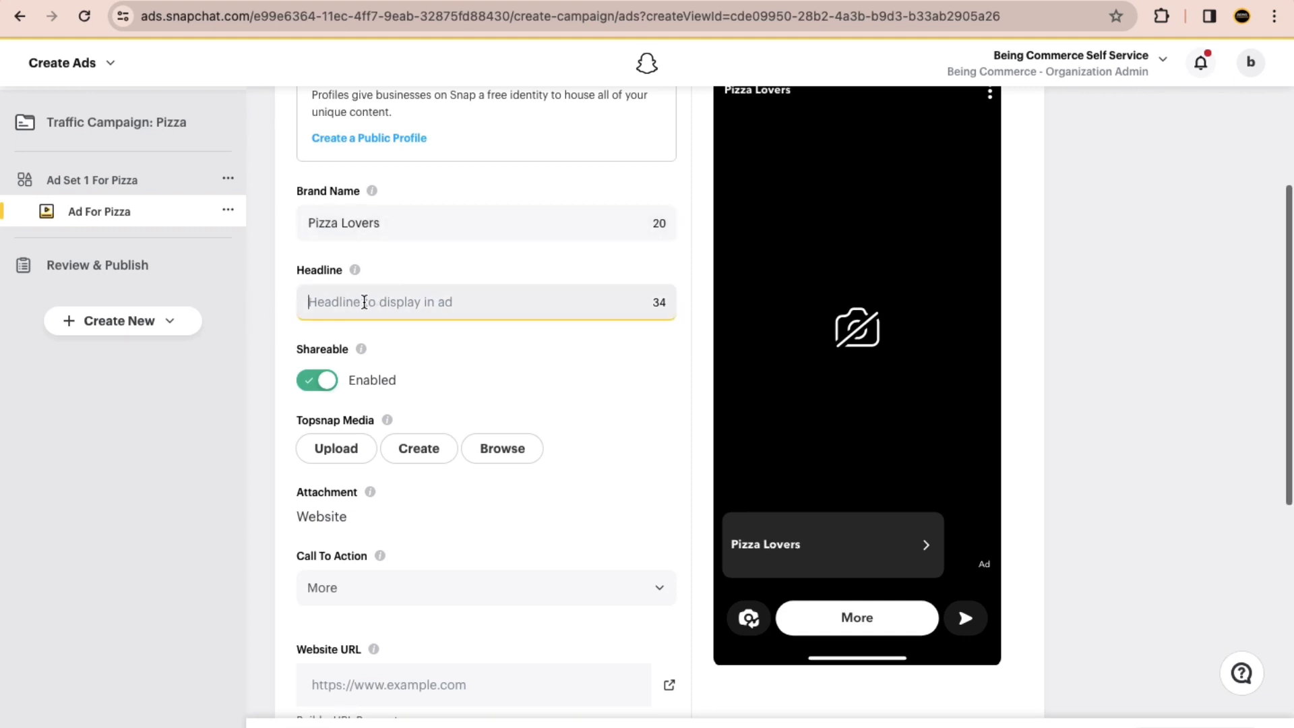
pyautogui.hotkey('ctrl', 'Right')
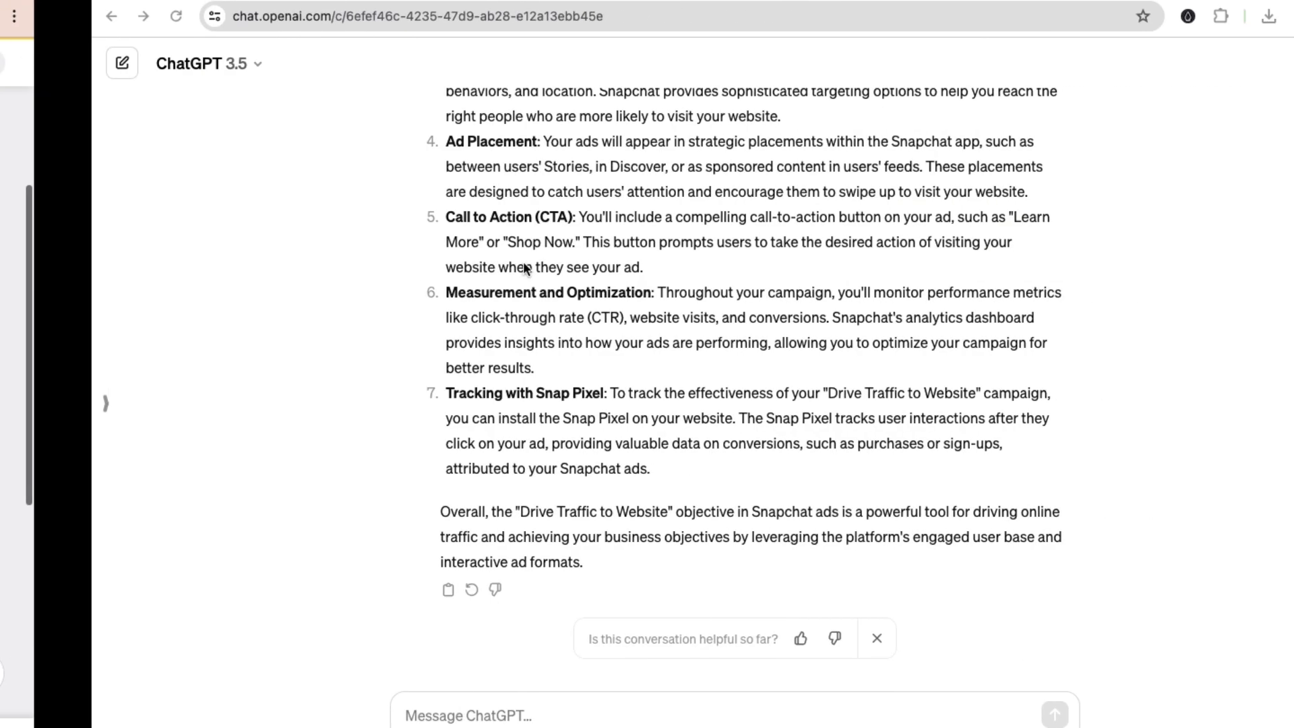
pyautogui.hotkey('ctrl', 'Left')
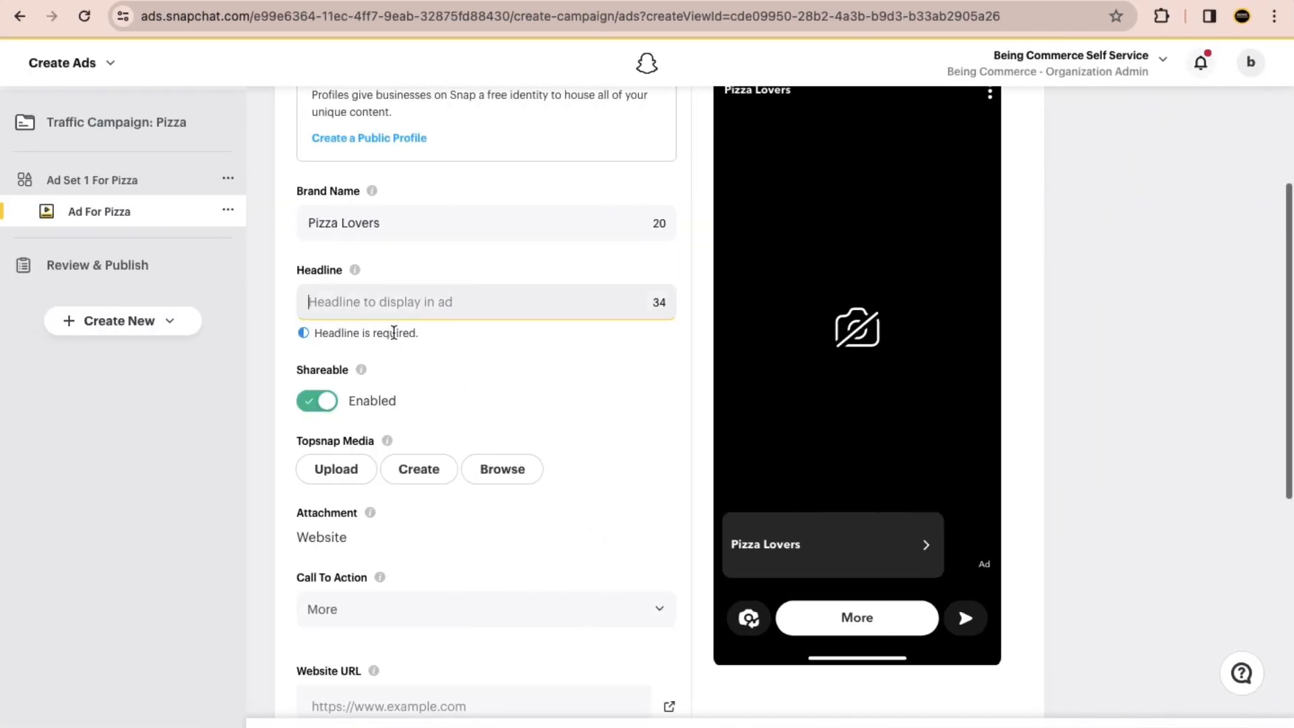
pyautogui.scroll(-2, 420, 506)
pyautogui.scroll(3, 431, 499)
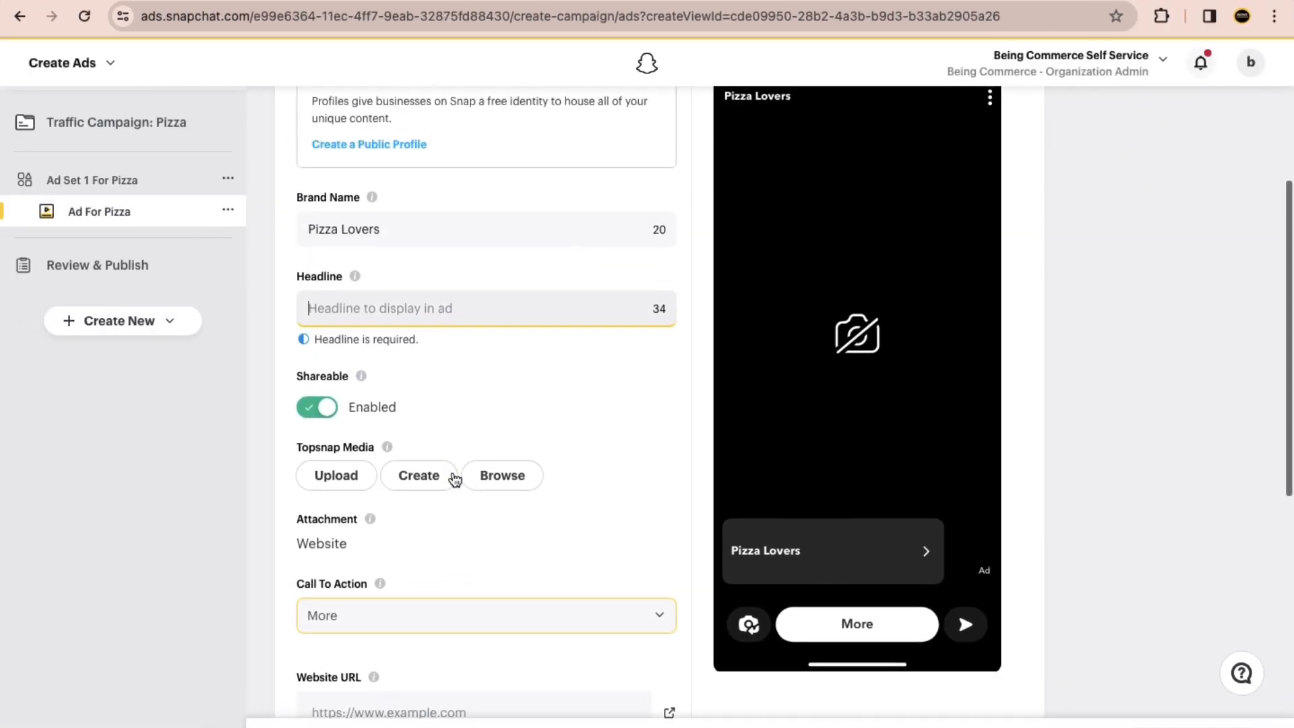
# Step: Switch to ChatGPT and submit the prompt "Hey craft eye catchy headline for my snapchat ads. My business is about pizza."
pyautogui.hotkey('ctrl', 'Right')
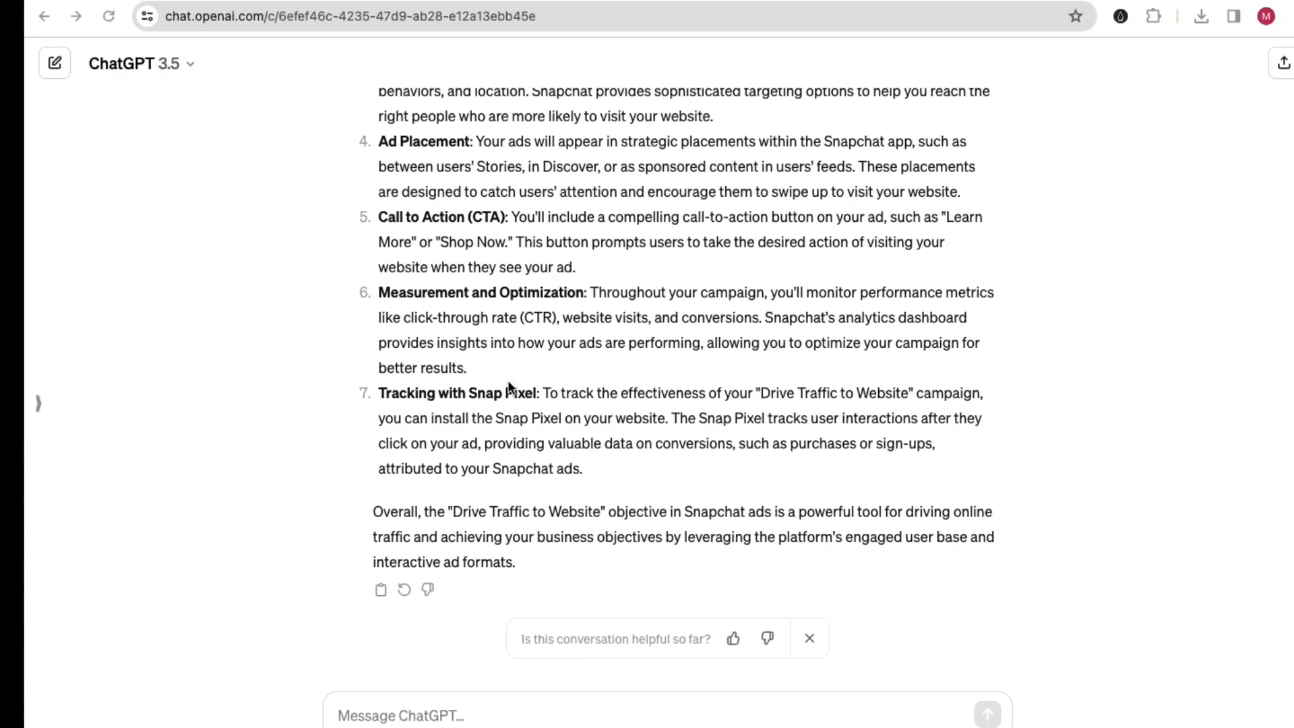
pyautogui.scroll(5, 357, 718)
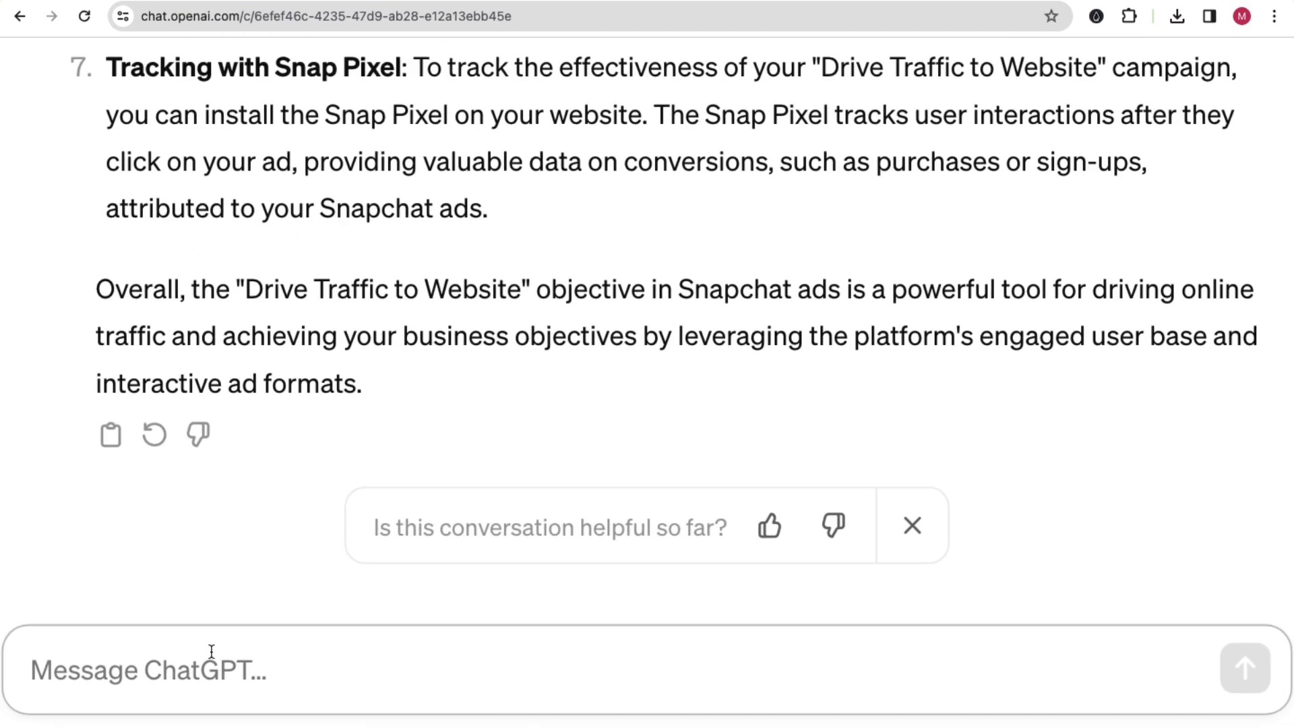
pyautogui.write('Hey ')
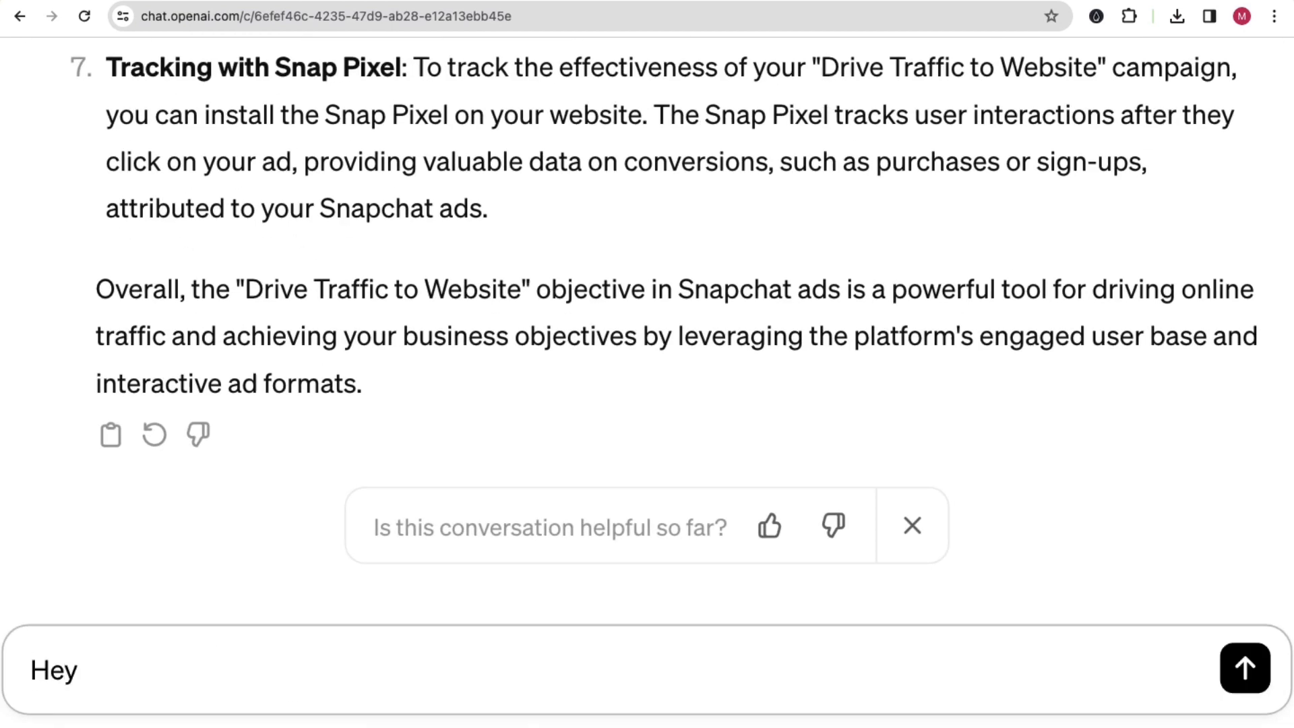
pyautogui.write('craft eye cathy')
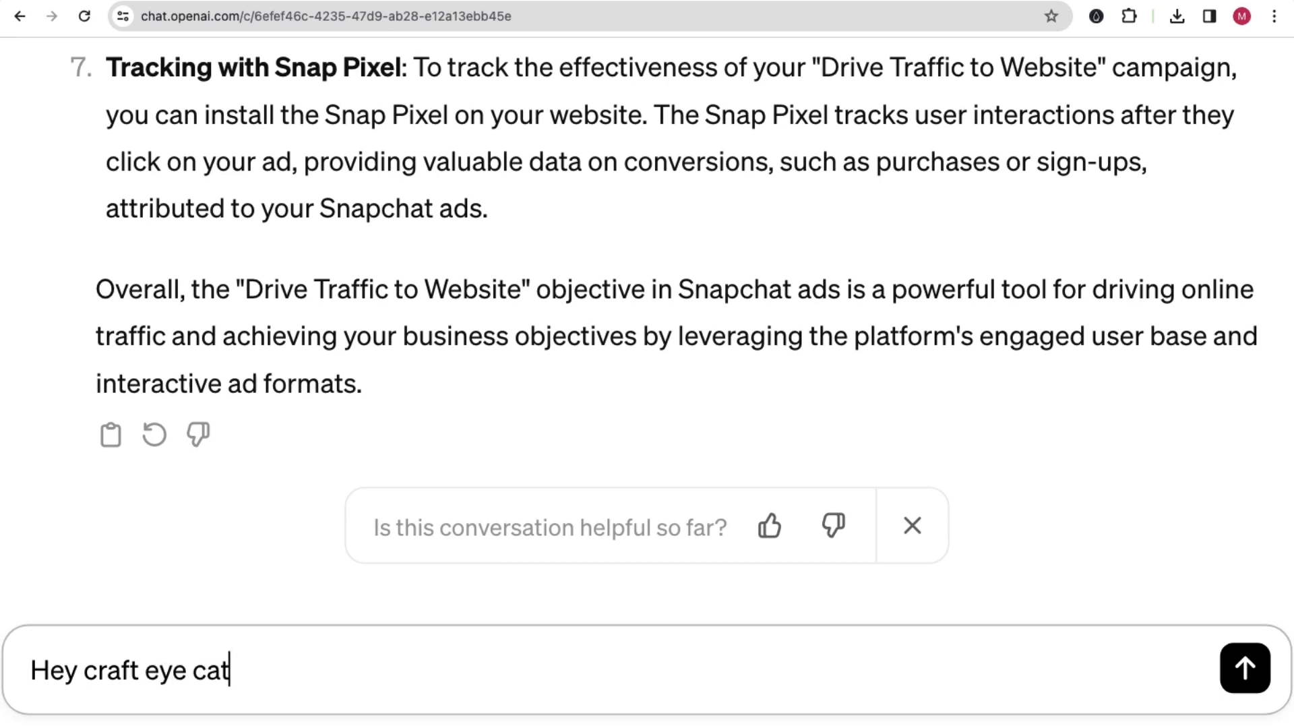
pyautogui.press('BackSpace')
pyautogui.press('BackSpace')
pyautogui.write('tchy ')
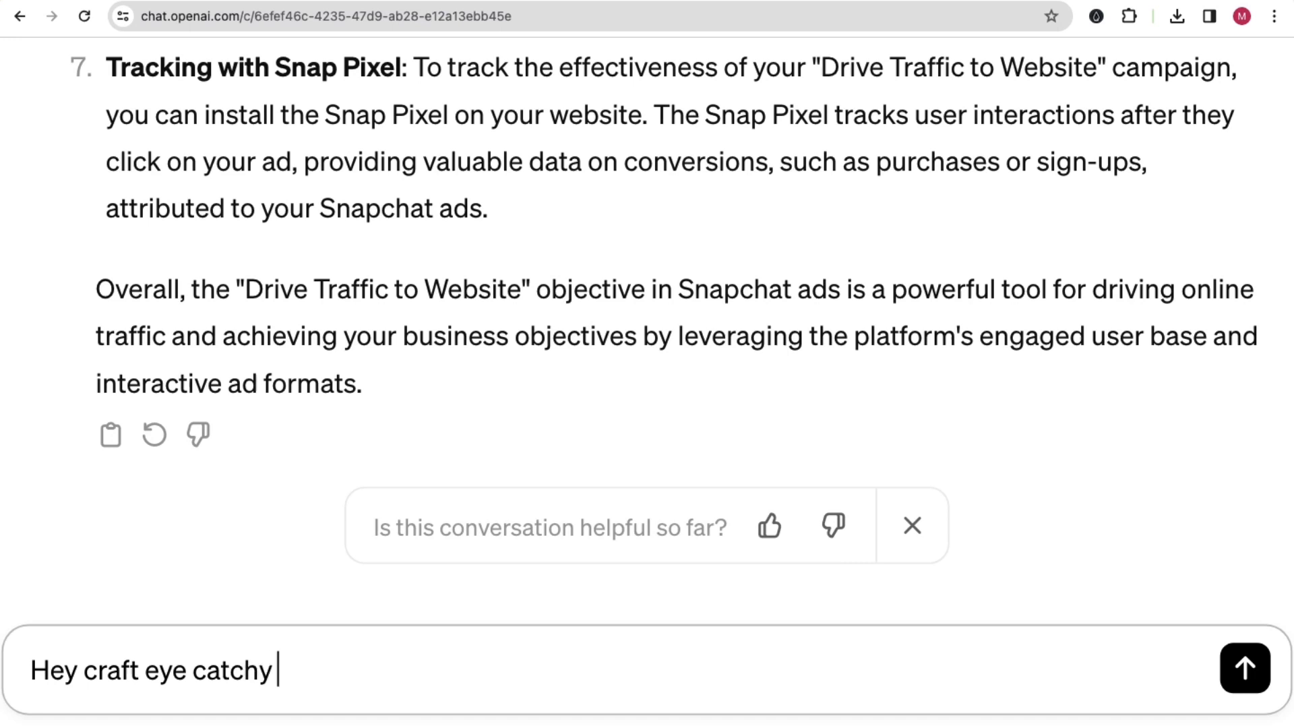
pyautogui.write('headlin')
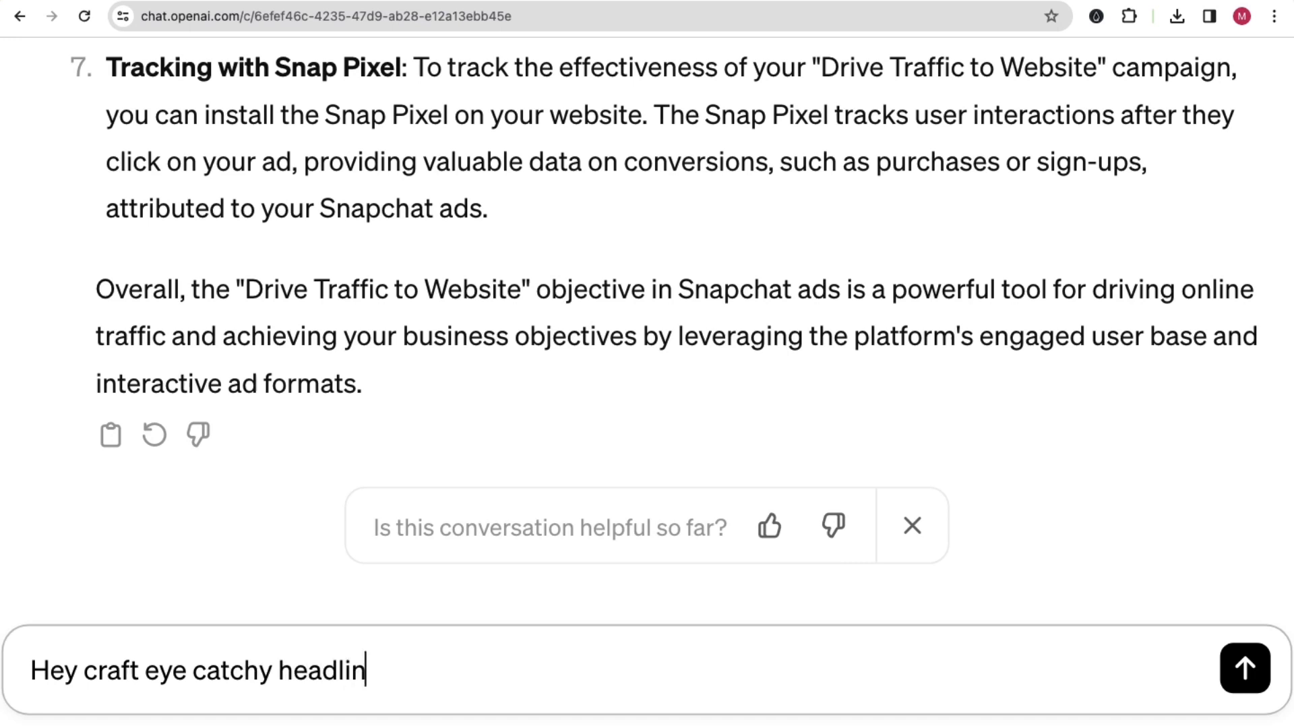
pyautogui.write('e for my sna')
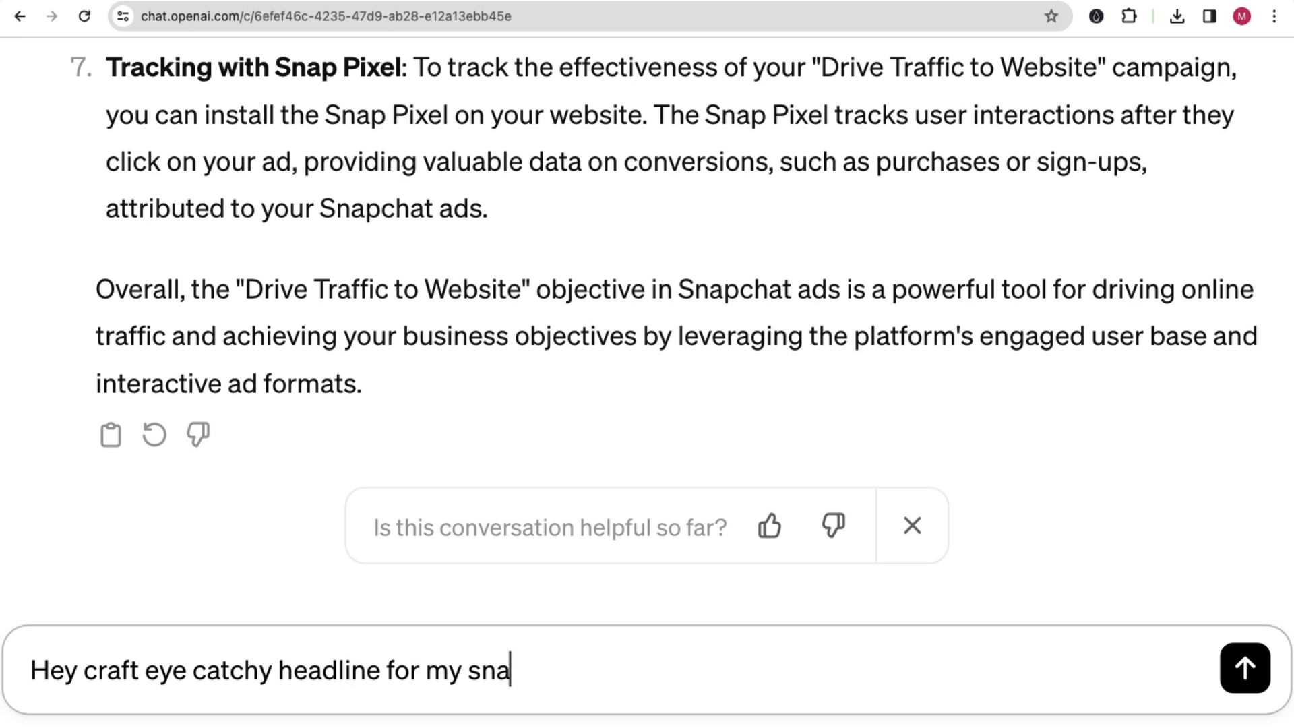
pyautogui.write('pchat ads')
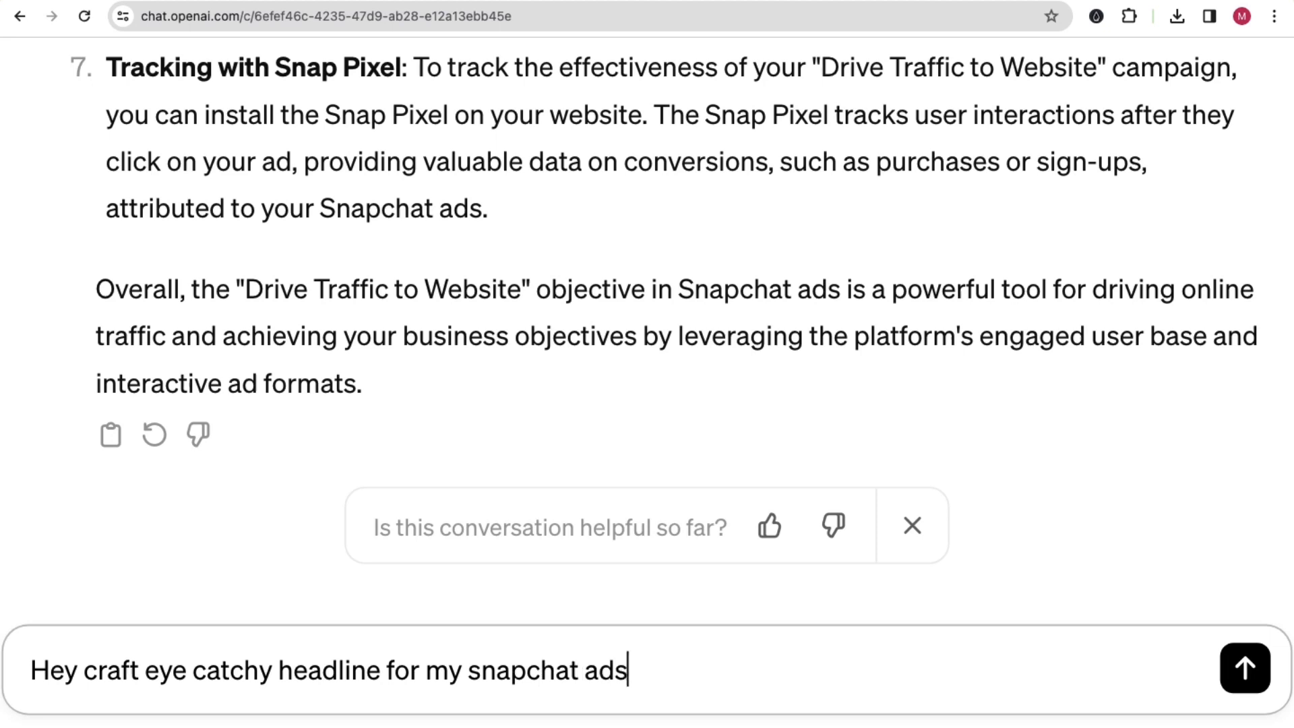
pyautogui.write('. My busi')
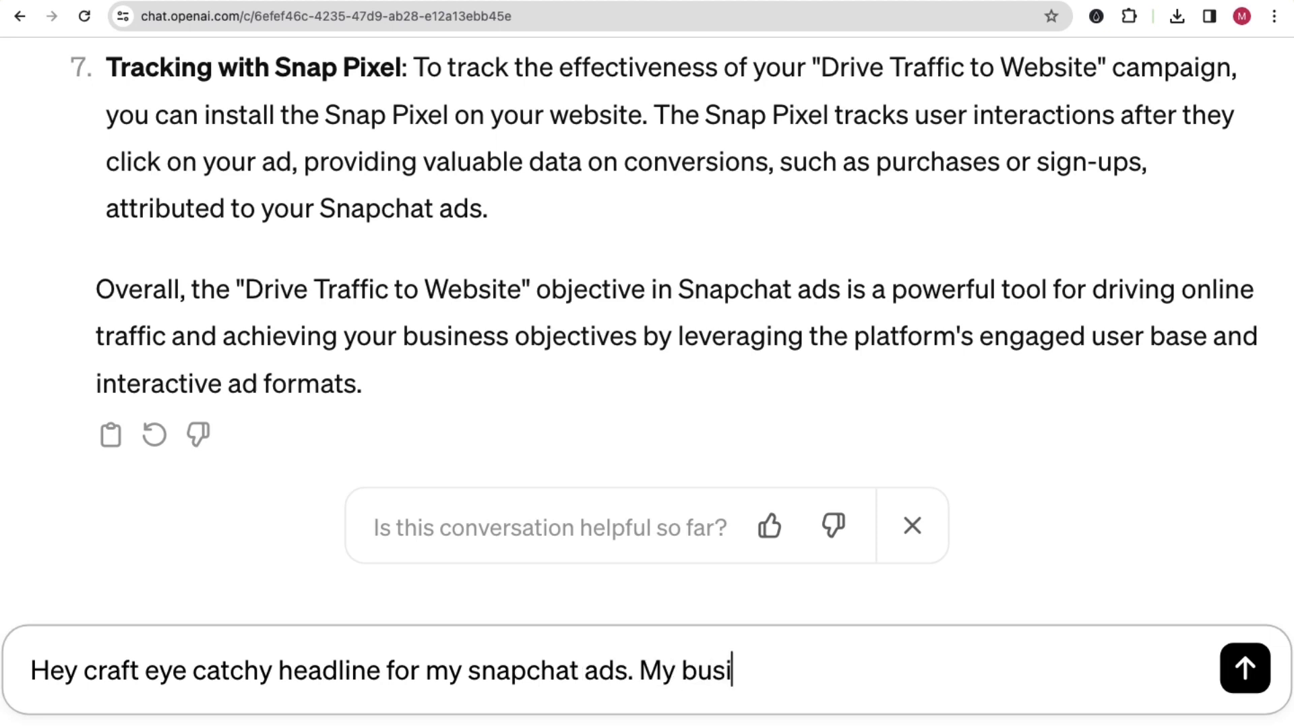
pyautogui.write('ness is ab')
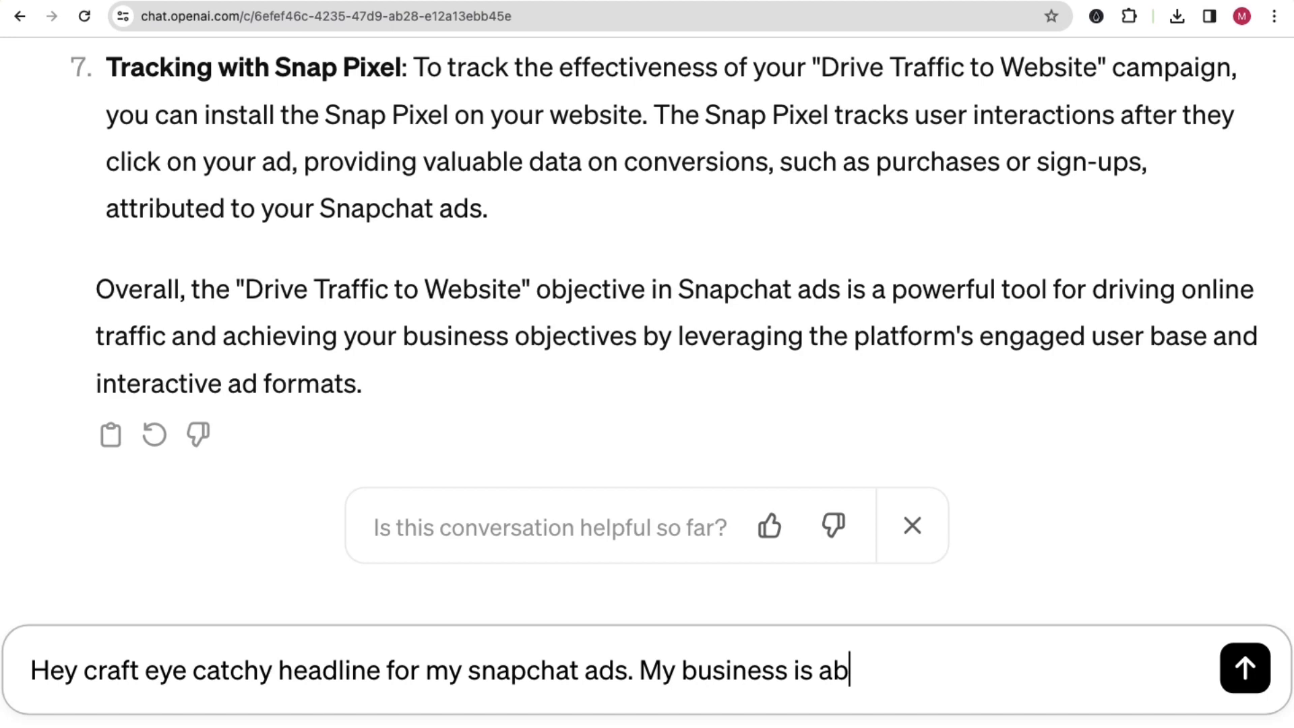
pyautogui.write('out pizza')
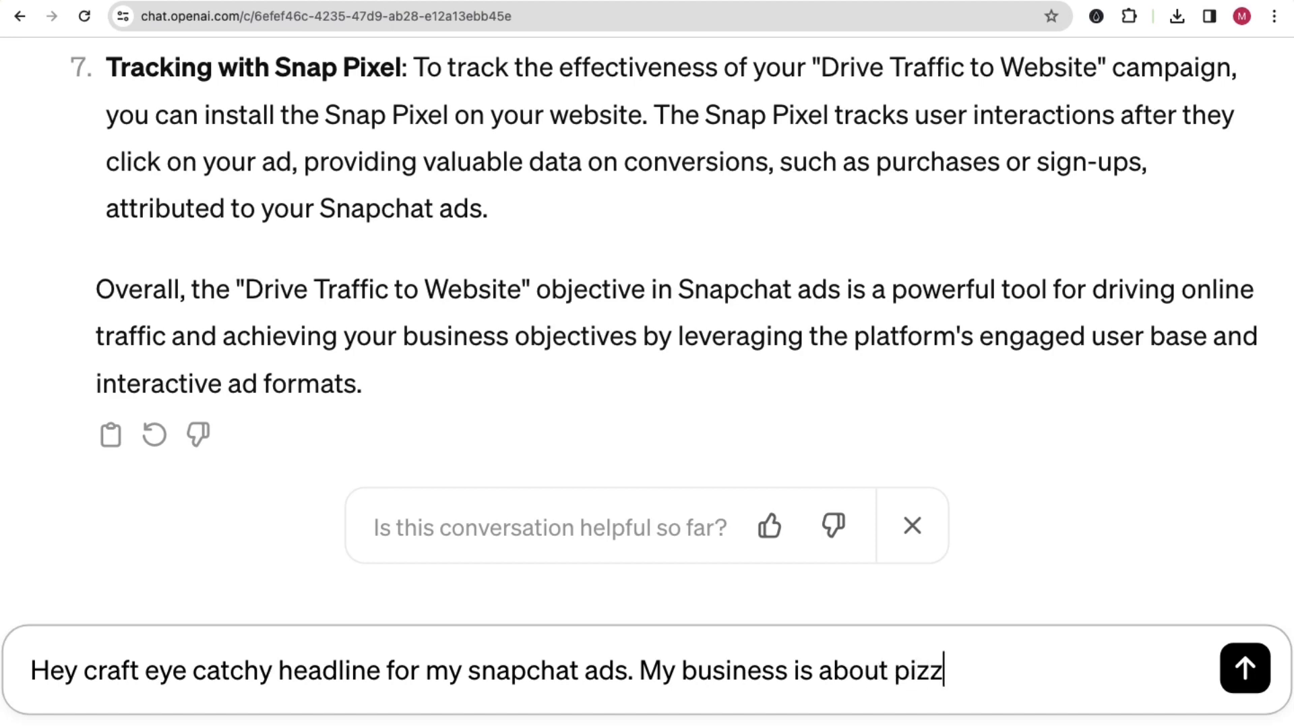
pyautogui.write('.')
pyautogui.press('Return')
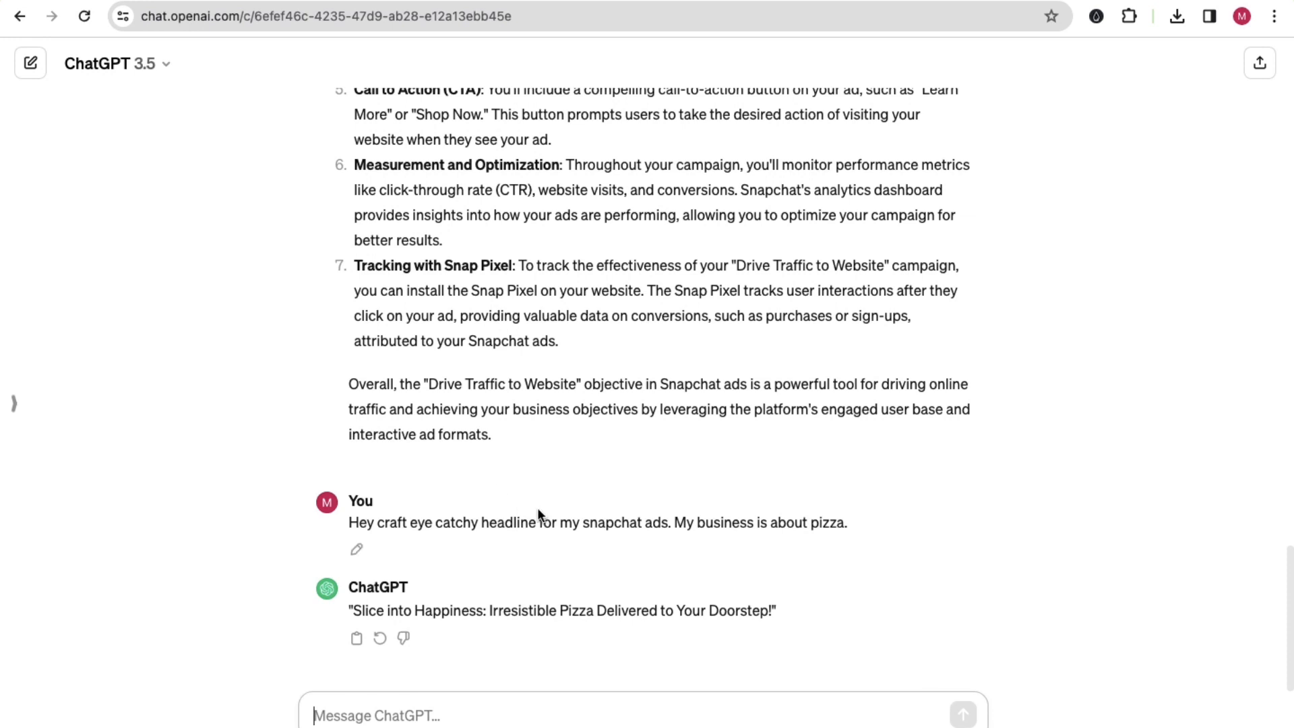
# Step: Try ChatGPT's headline "Slice into Happiness: Irresistible Pizza Delivered to Your Doorstep!" as the Snapchat ad's headline, and clear it again
pyautogui.moveTo(356, 613); pyautogui.dragTo(764, 609)
pyautogui.hotkey('ctrl', 'Left')
pyautogui.click(396, 354)
pyautogui.write('Slice into Happiness: Irresistible')
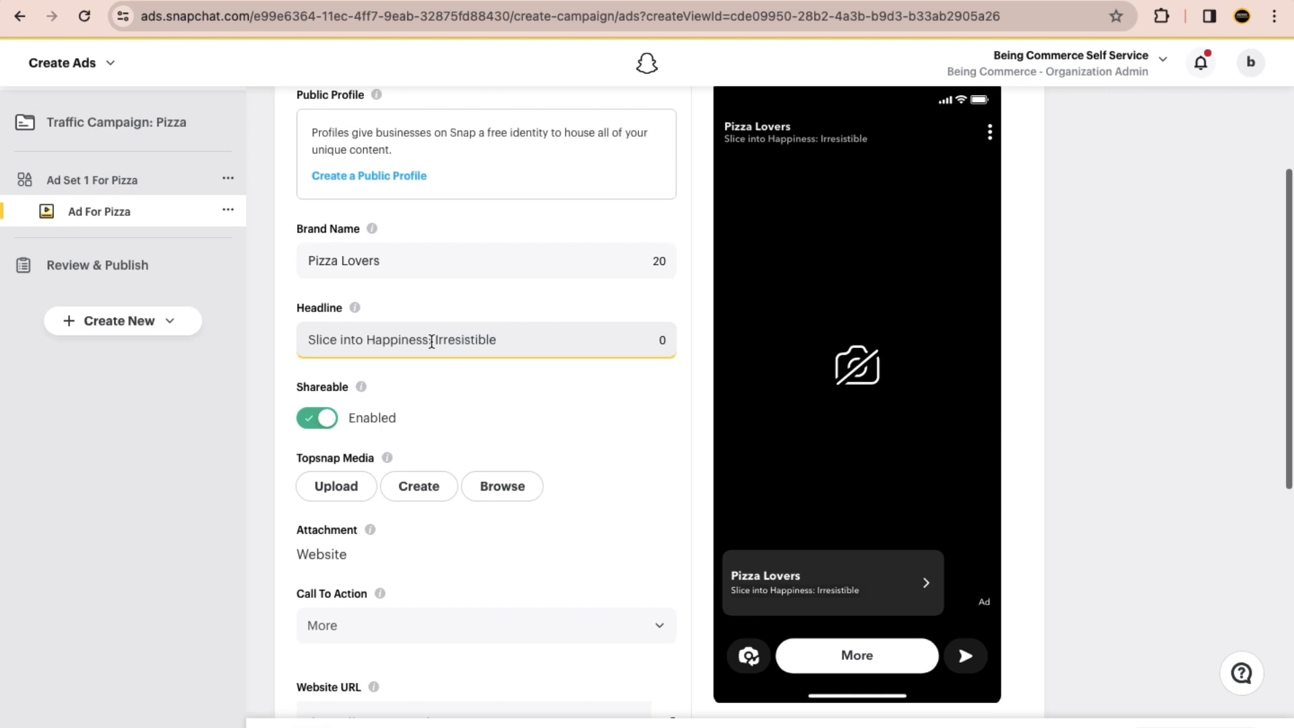
pyautogui.press('super+a')
pyautogui.press('BackSpace')
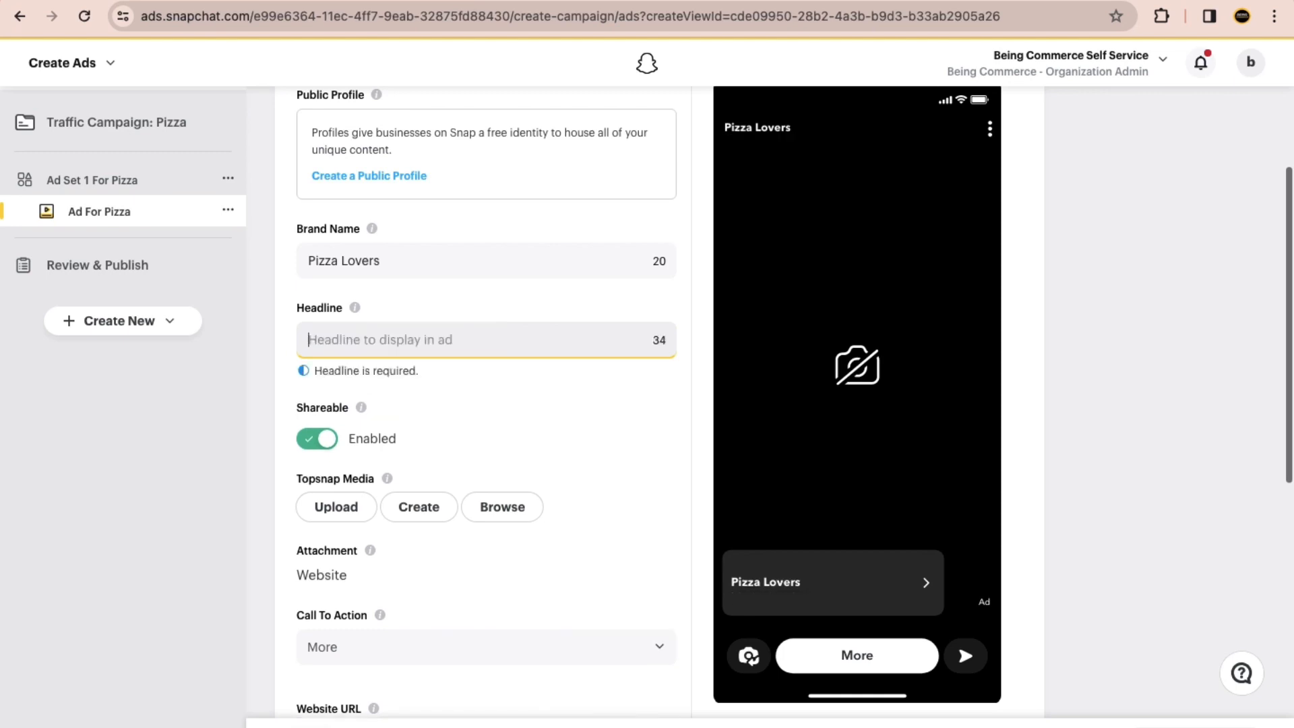
pyautogui.click(661, 341)
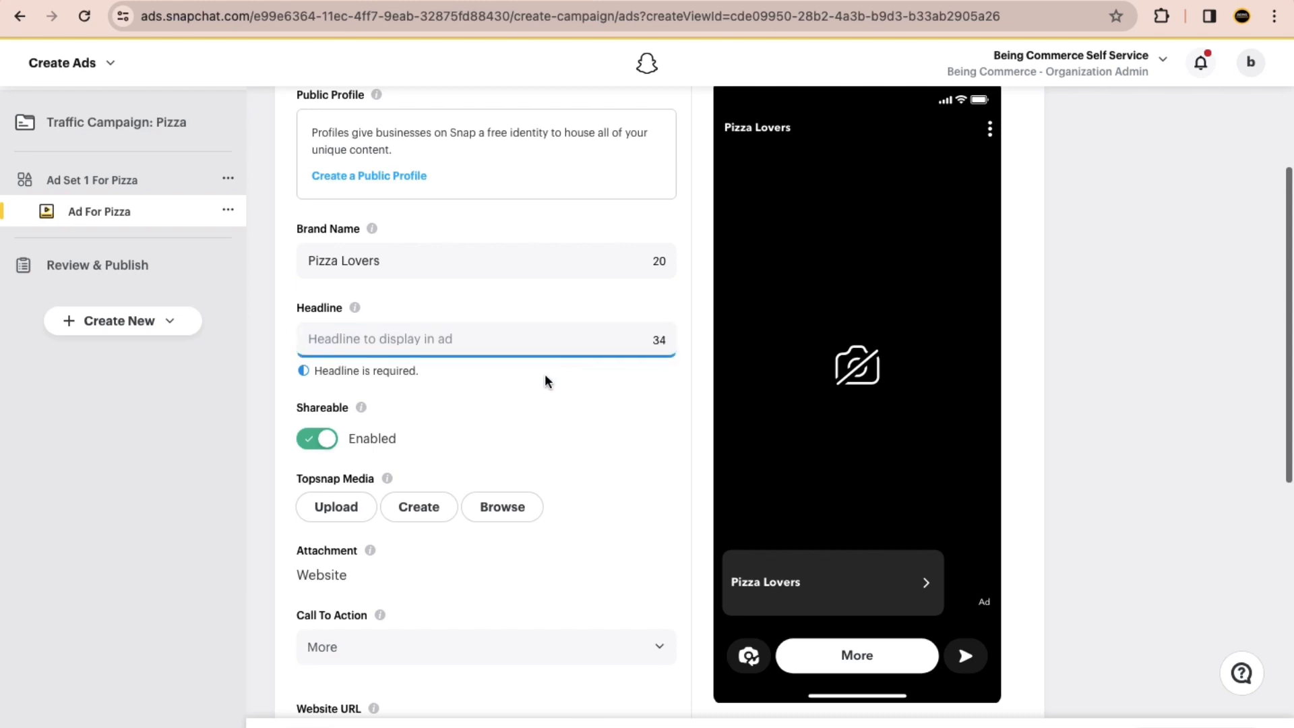
# Step: Return to ChatGPT, add "Less than 35 characters." to the end of the headline prompt and resubmit it
pyautogui.hotkey('ctrl', 'Right')
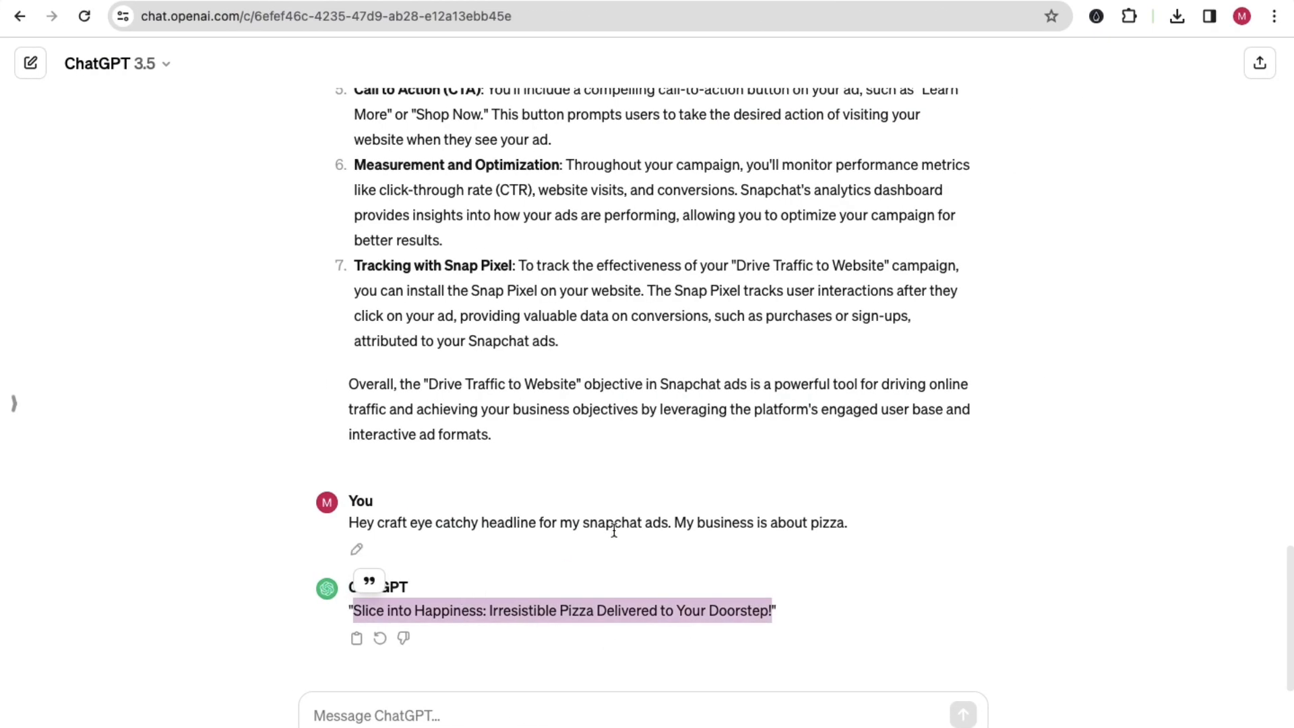
pyautogui.click(355, 547)
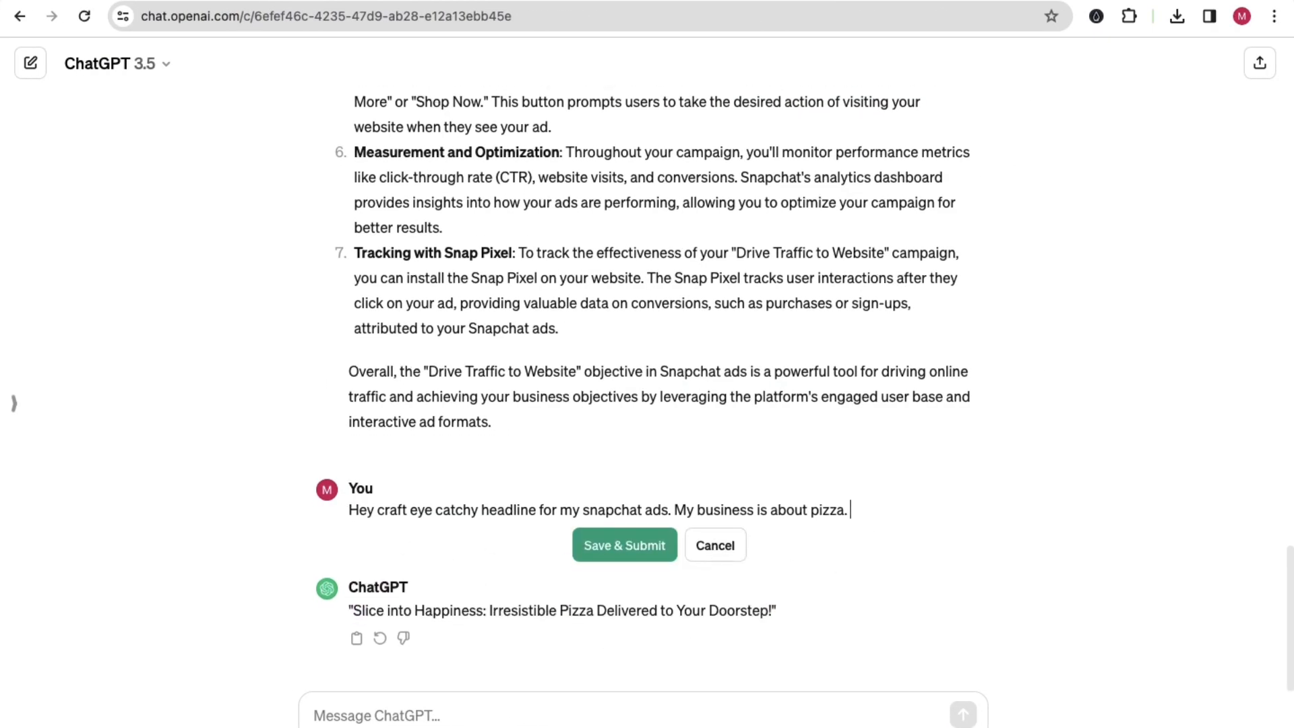
pyautogui.write('O')
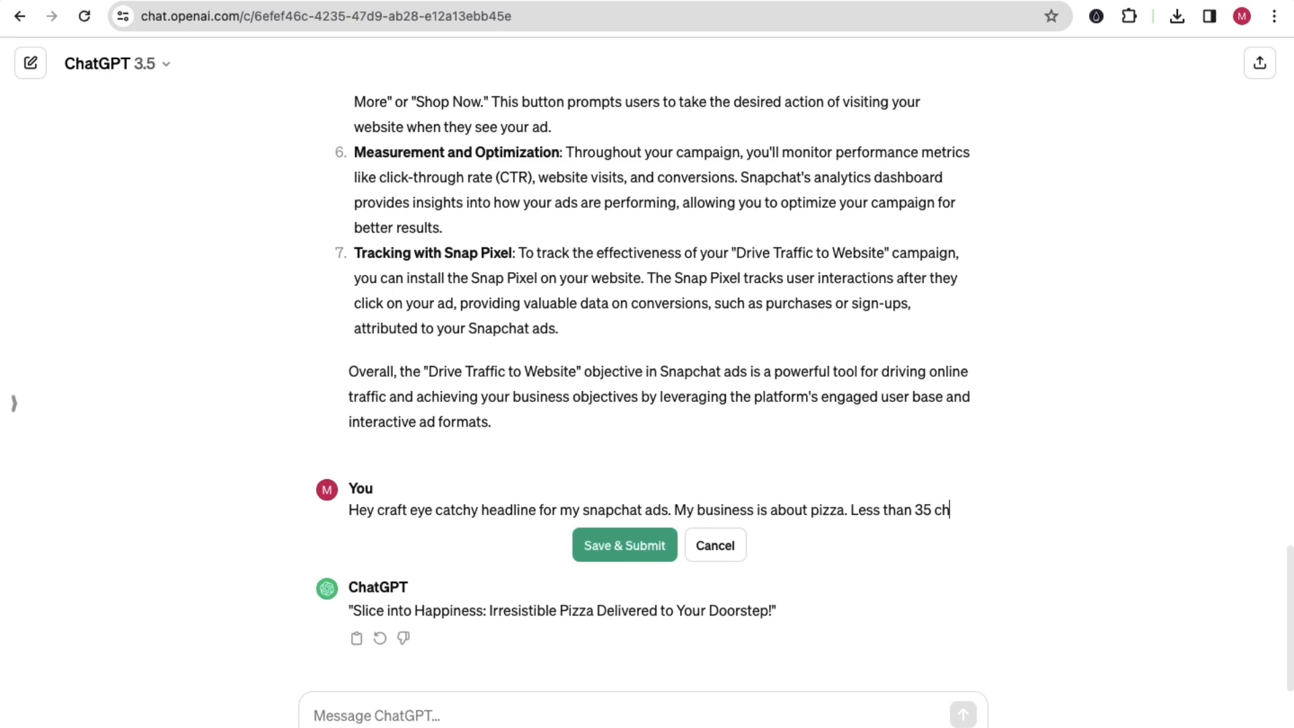
pyautogui.write('ters')
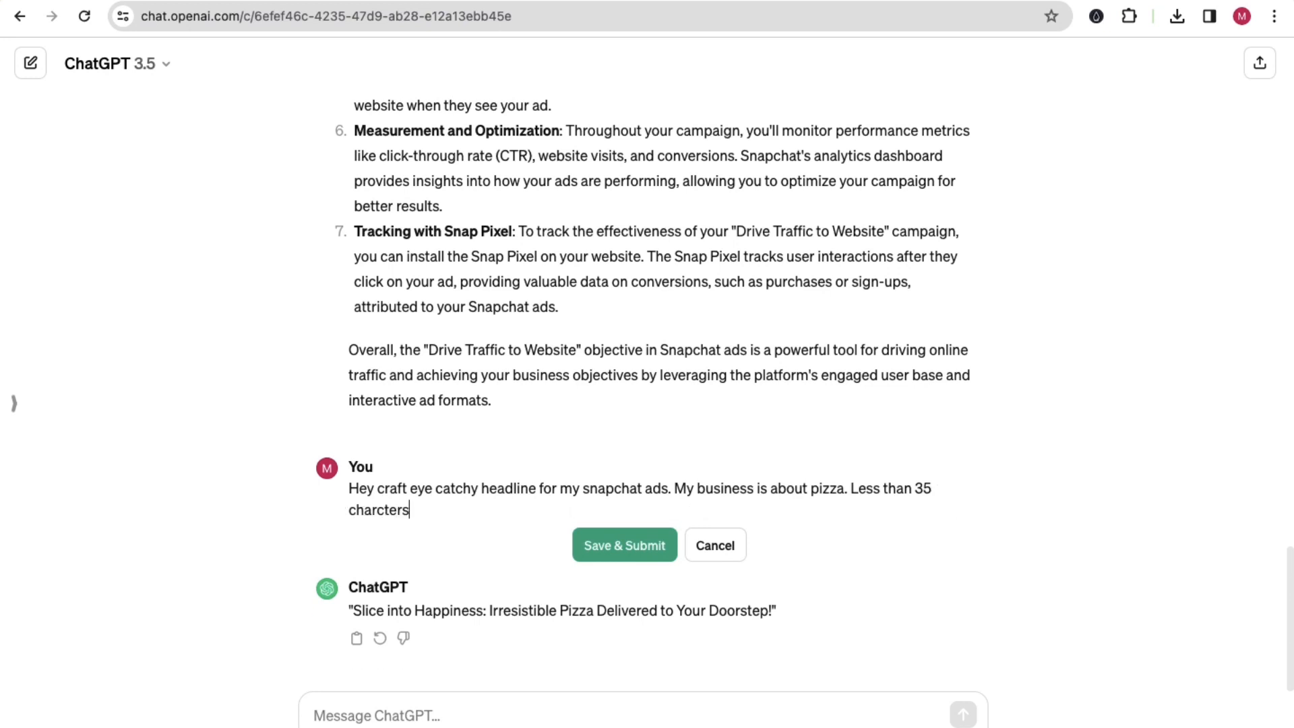
pyautogui.press('BackSpace')
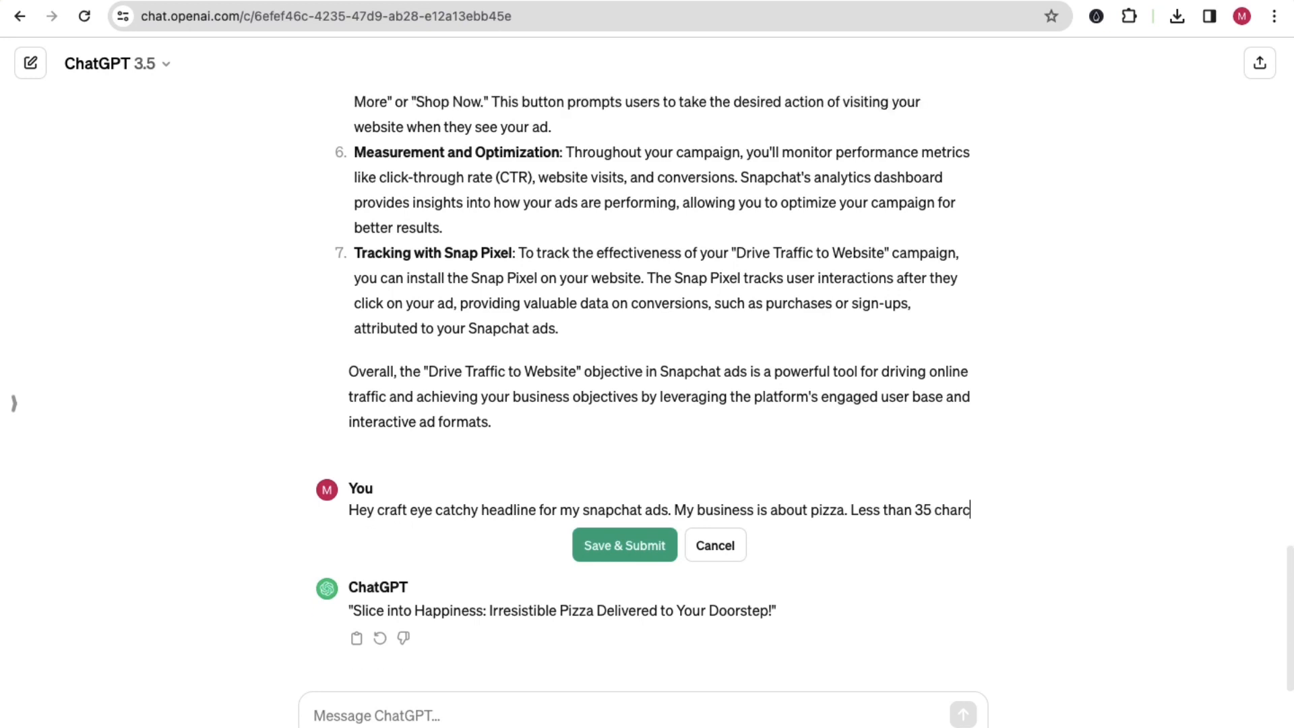
pyautogui.write('cters.')
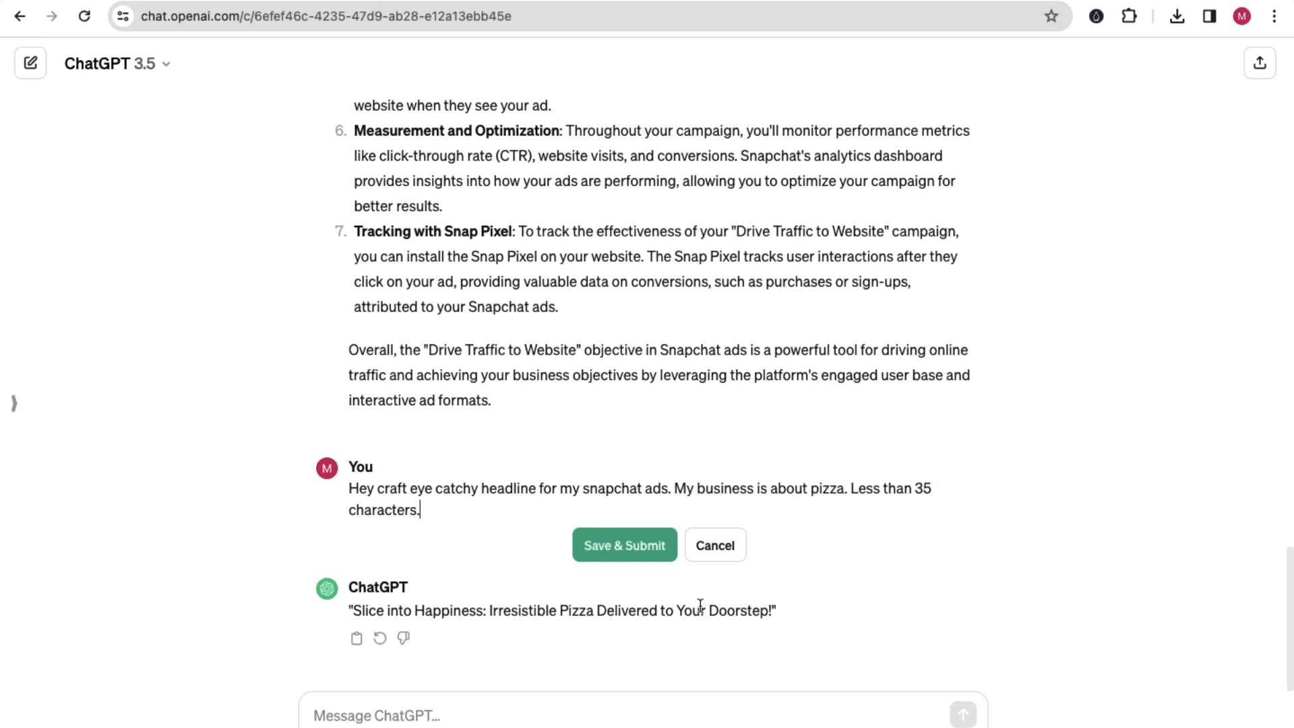
pyautogui.click(609, 546)
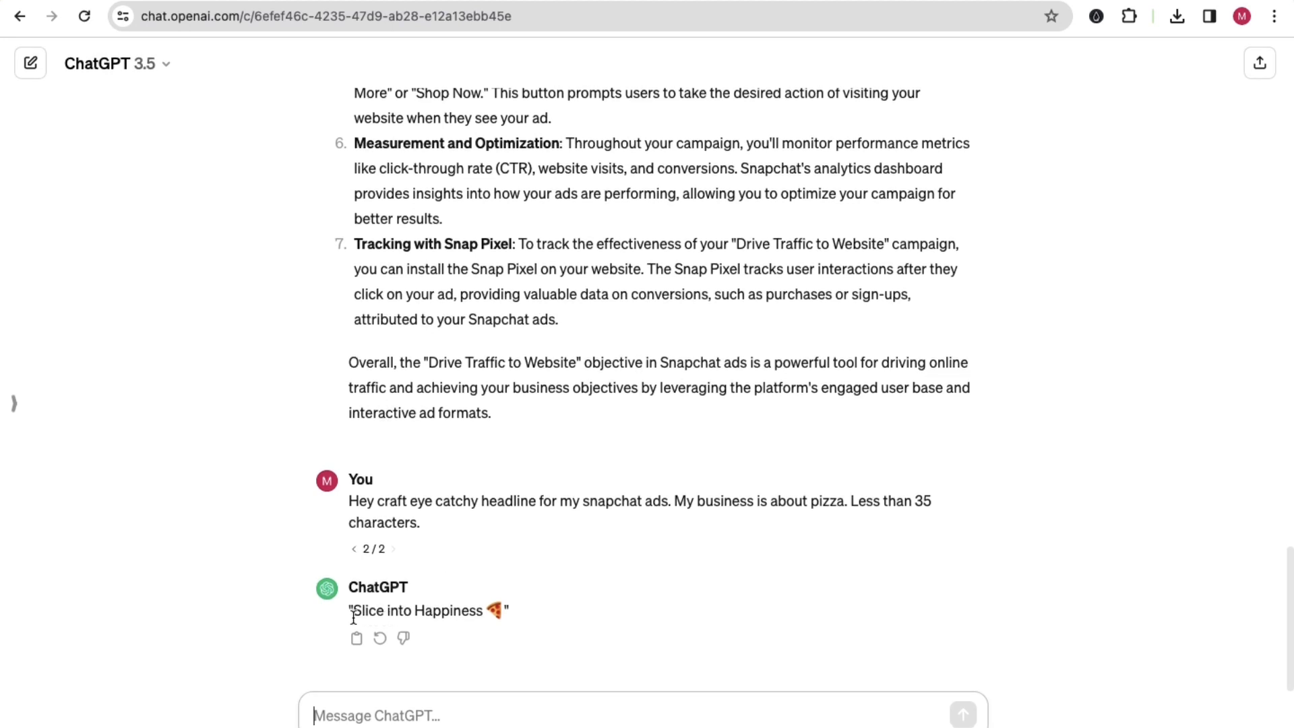
# Step: Copy ChatGPT's headline "Slice into Happiness 🍕" without the quotation marks into the Snapchat ad's headline
pyautogui.moveTo(351, 611); pyautogui.dragTo(491, 622)
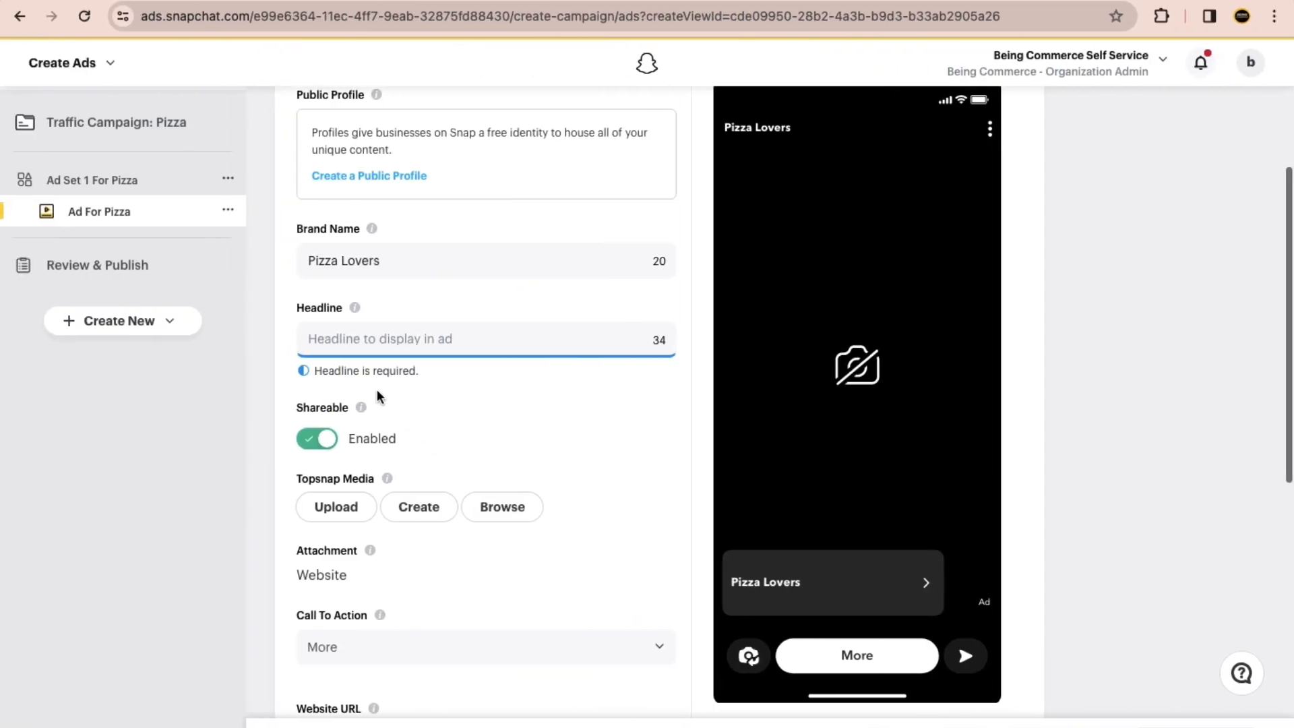
pyautogui.click(327, 339)
pyautogui.write('Slice into Happiness 🍕')
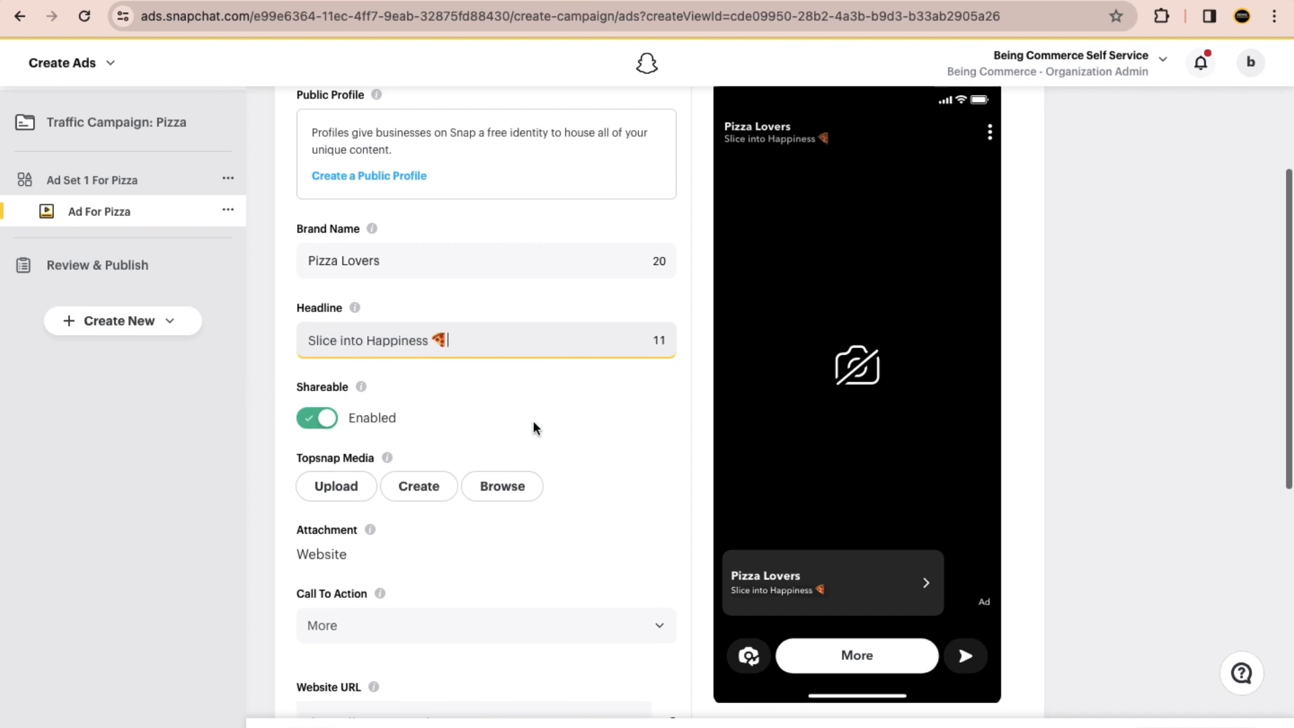
pyautogui.click(229, 440)
pyautogui.click(323, 500)
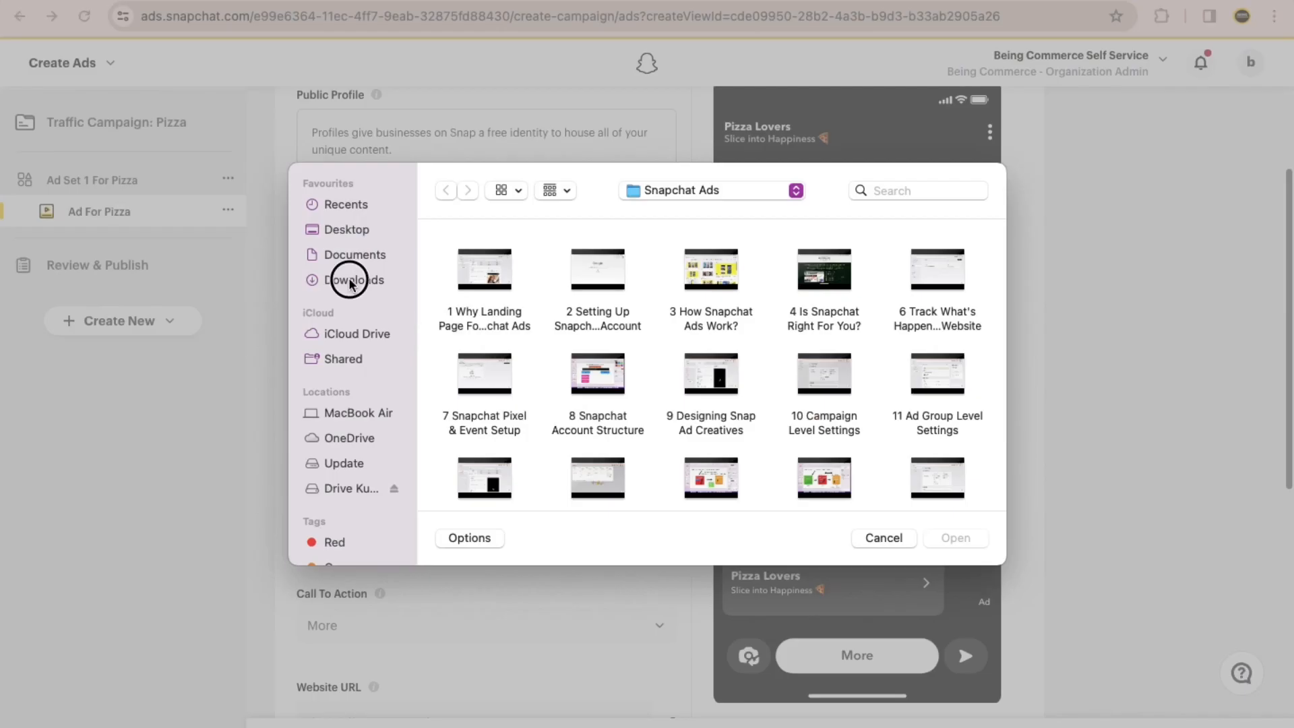
pyautogui.click(354, 279)
pyautogui.doubleClick(477, 310)
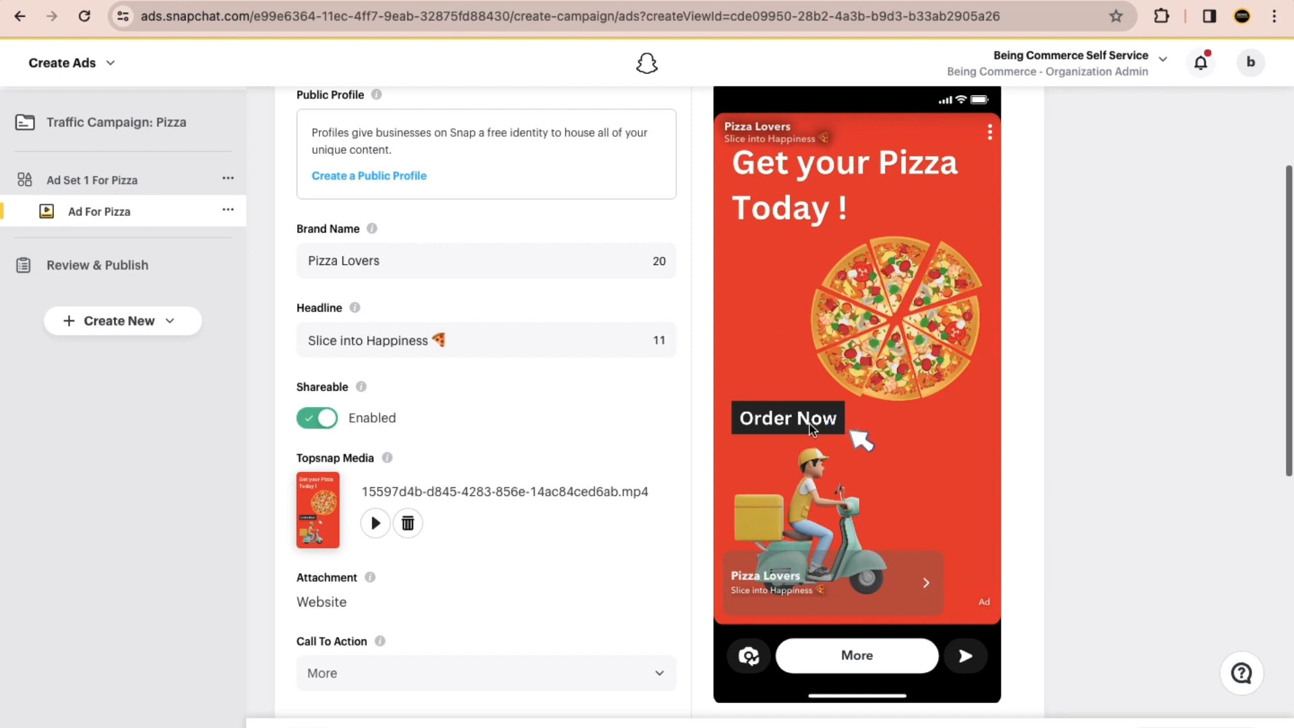
# Step: Set the ad's call to action to Order Now and check it in the ad preview
pyautogui.scroll(-3, 811, 404)
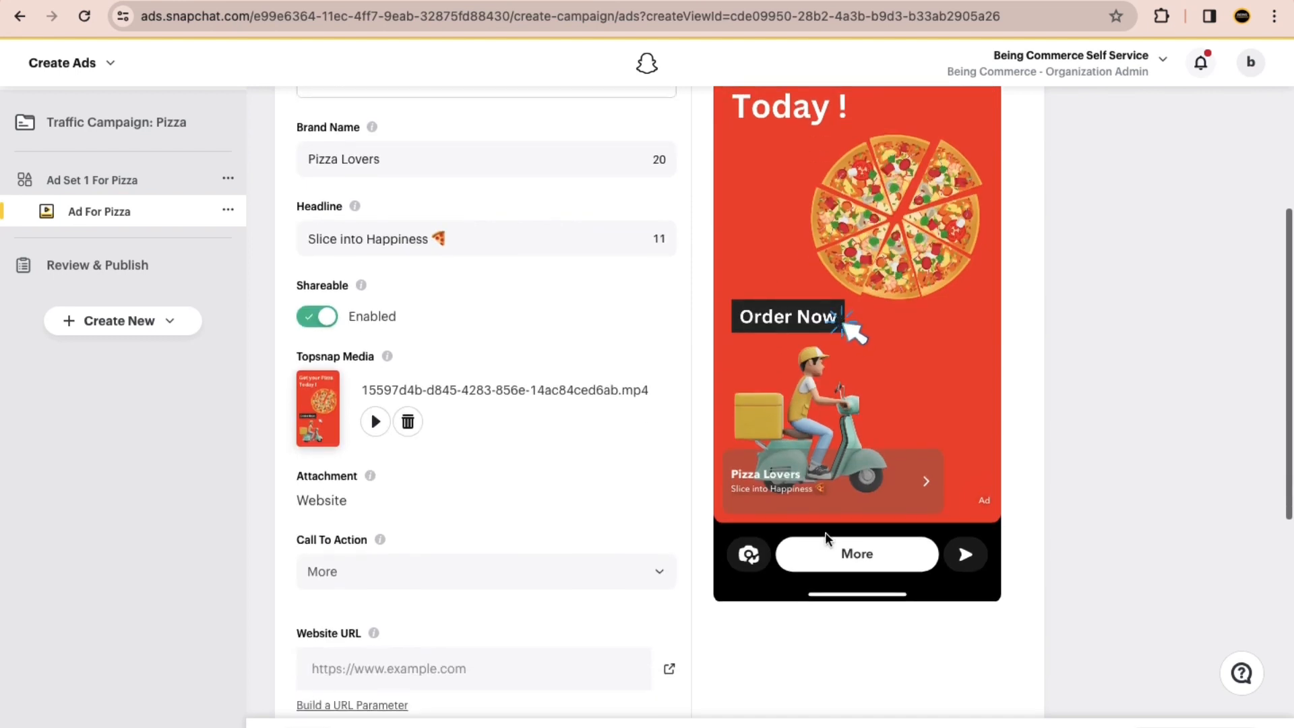
pyautogui.scroll(-4, 438, 499)
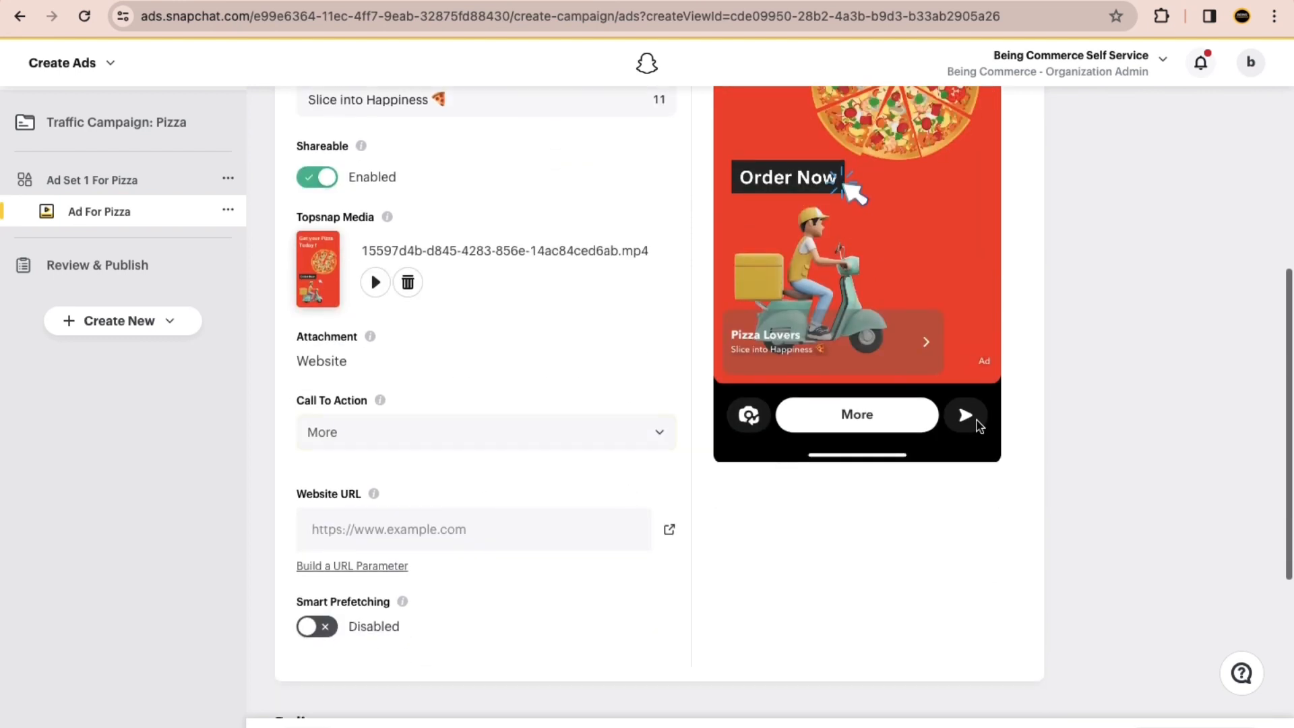
pyautogui.scroll(-2, 620, 462)
pyautogui.click(436, 363)
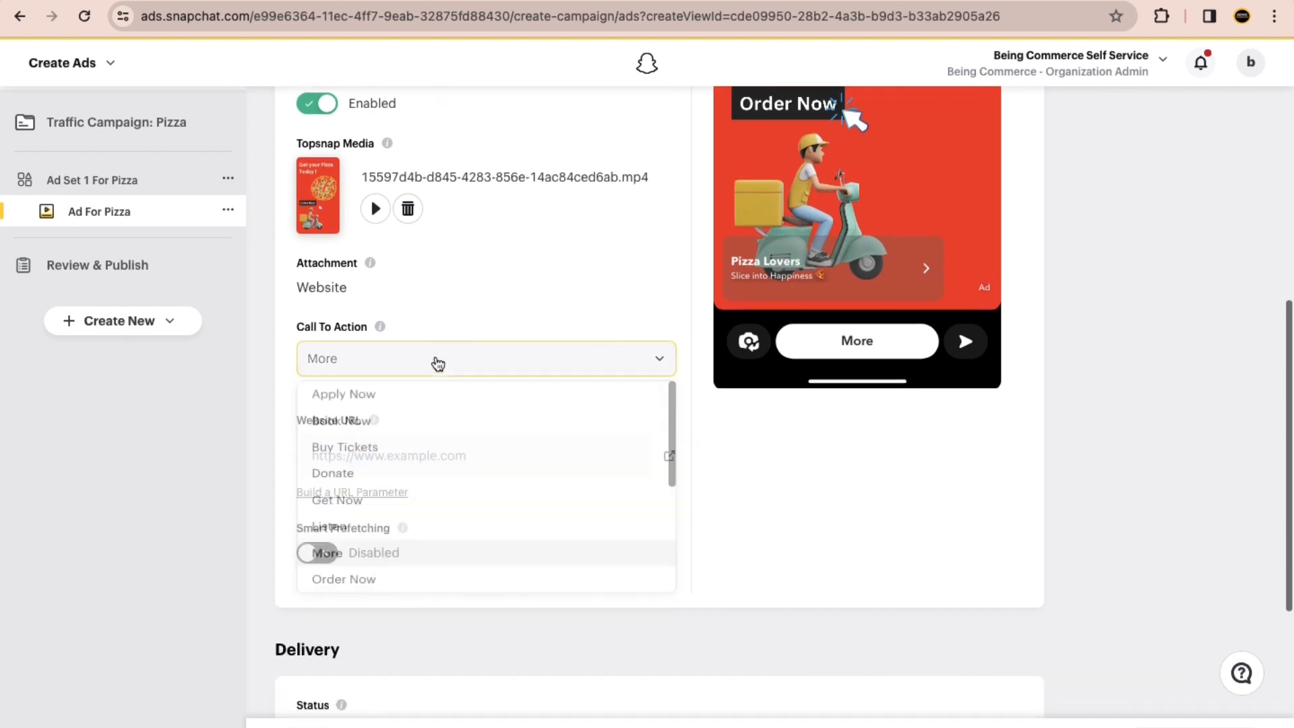
pyautogui.scroll(-1, 413, 519)
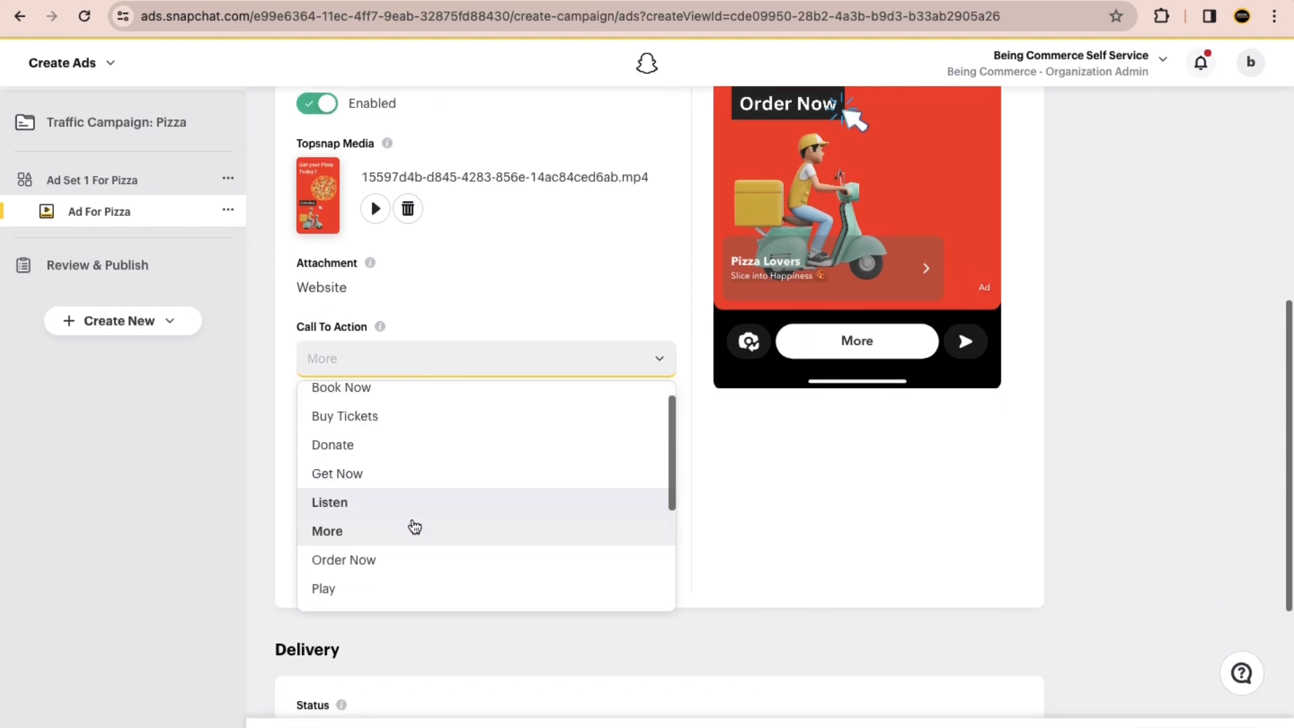
pyautogui.click(392, 570)
pyautogui.scroll(2, 242, 445)
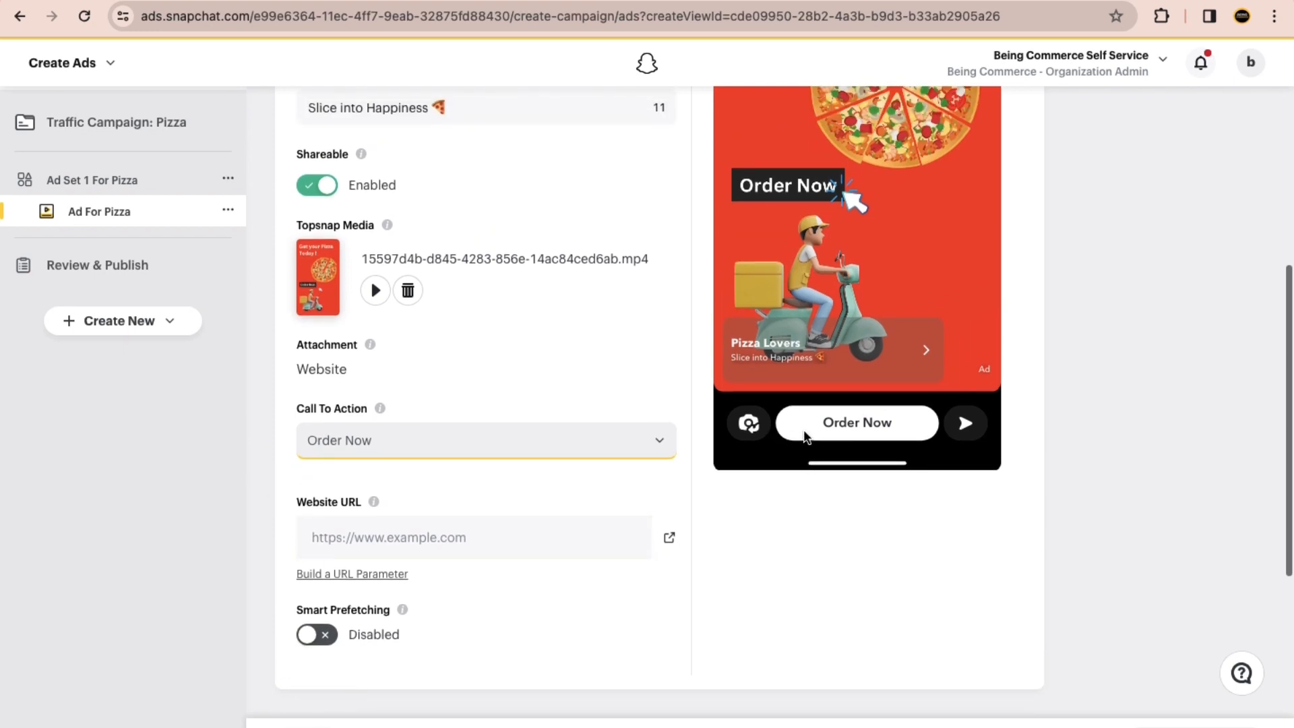
pyautogui.scroll(3, 804, 436)
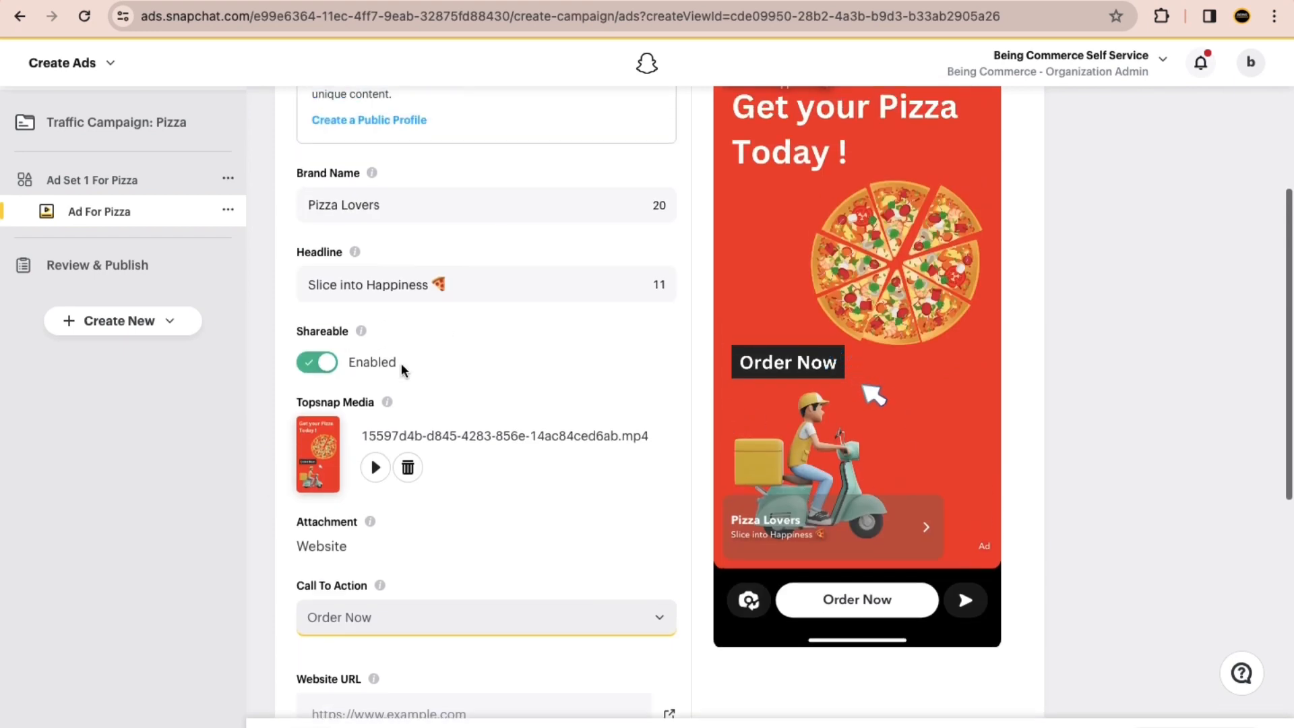
pyautogui.scroll(-5, 402, 378)
pyautogui.click(298, 342)
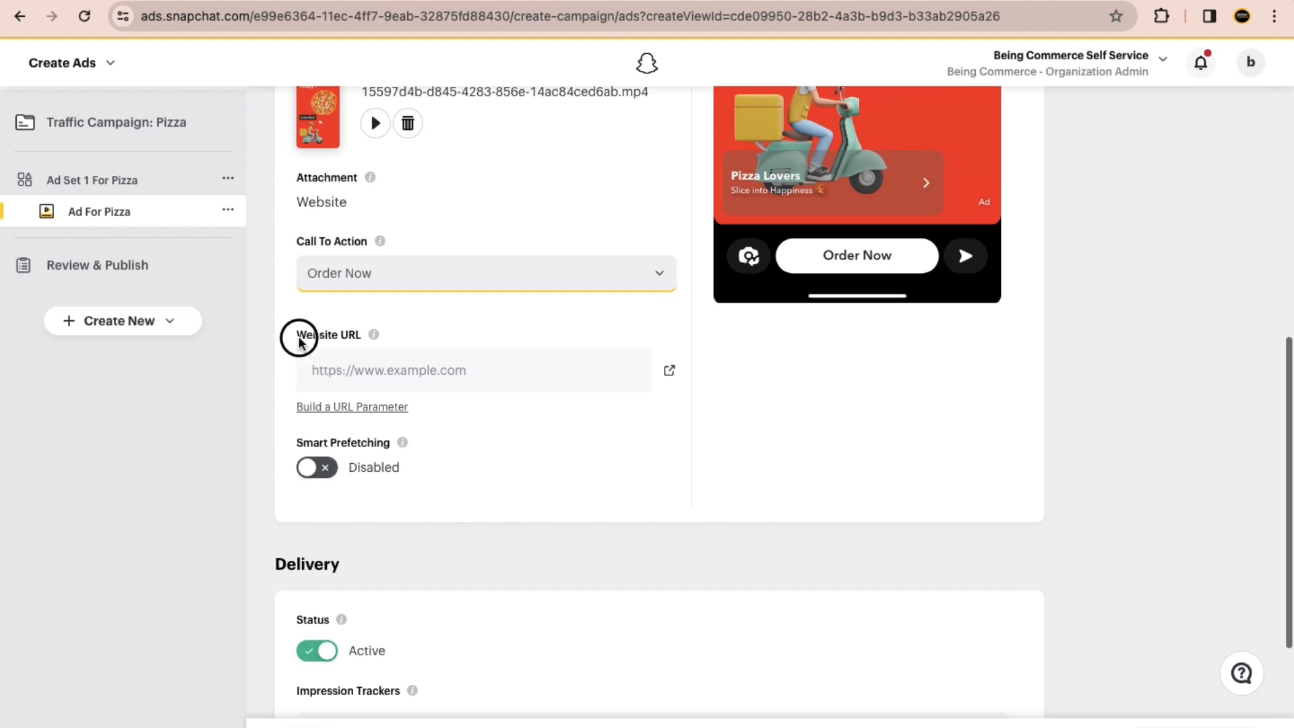
pyautogui.click(322, 369)
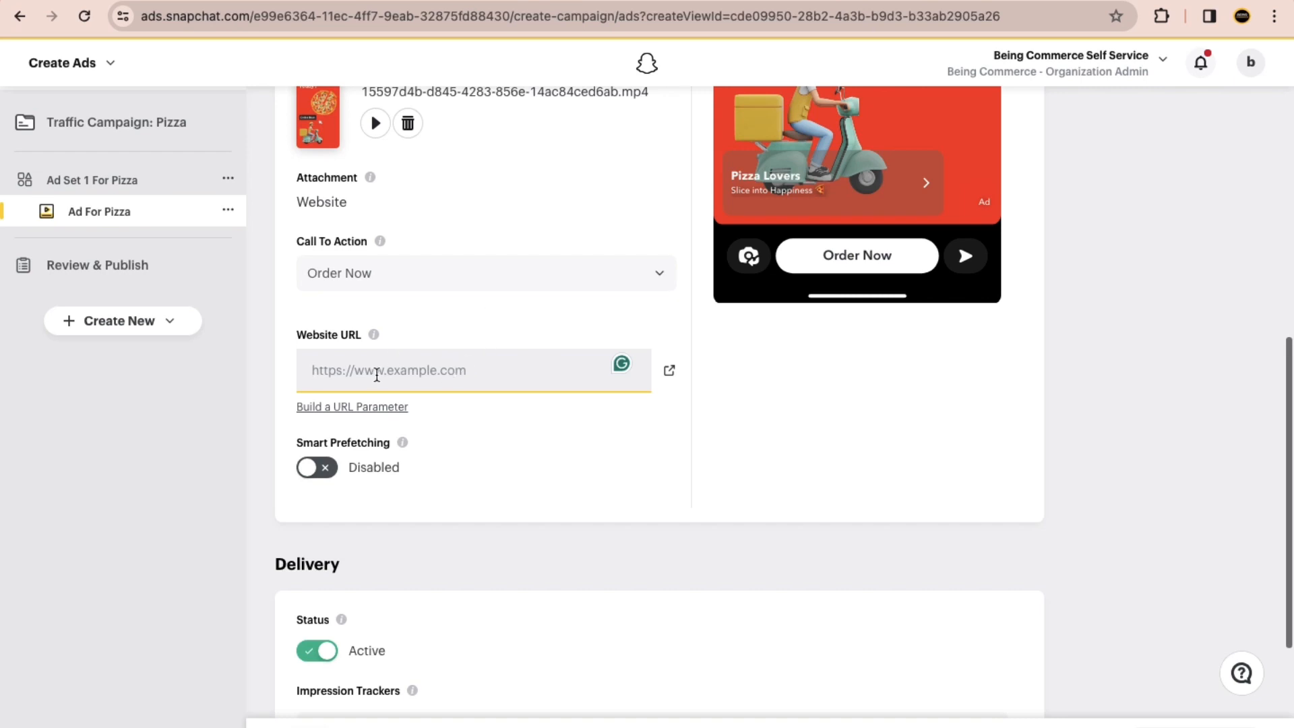
pyautogui.scroll(3, 387, 363)
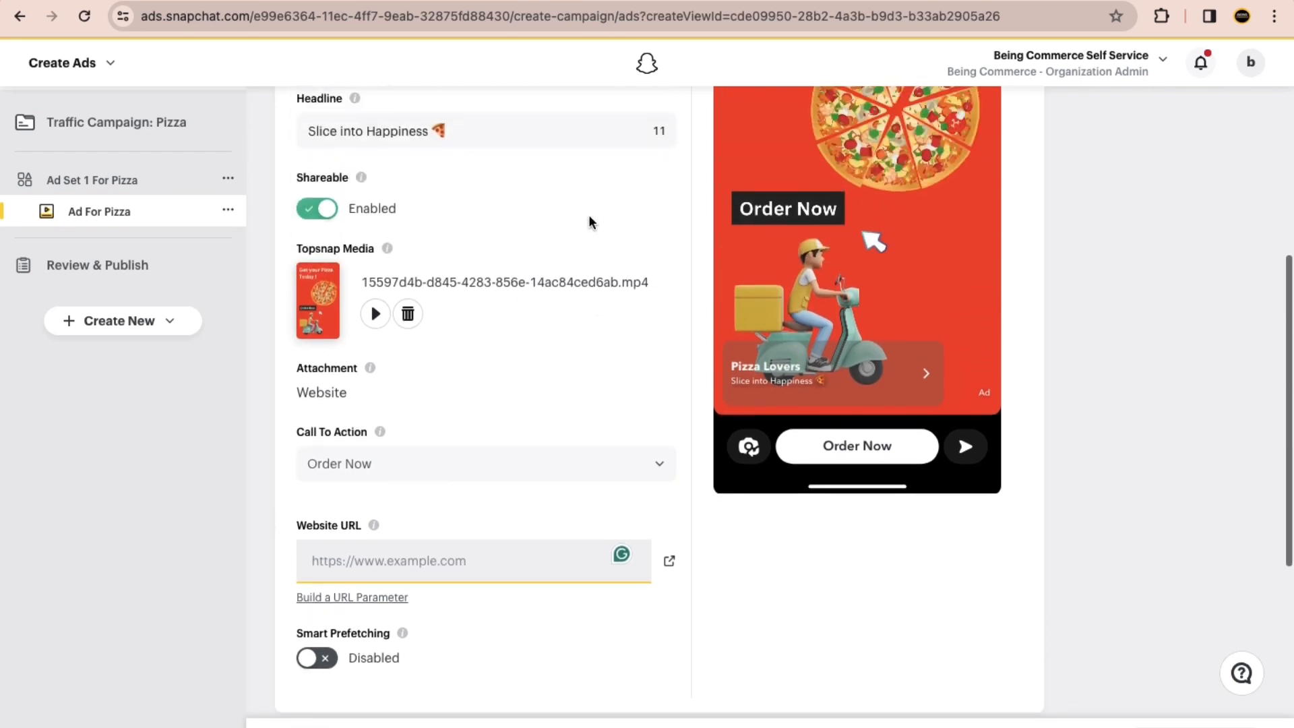
pyautogui.scroll(-3, 624, 399)
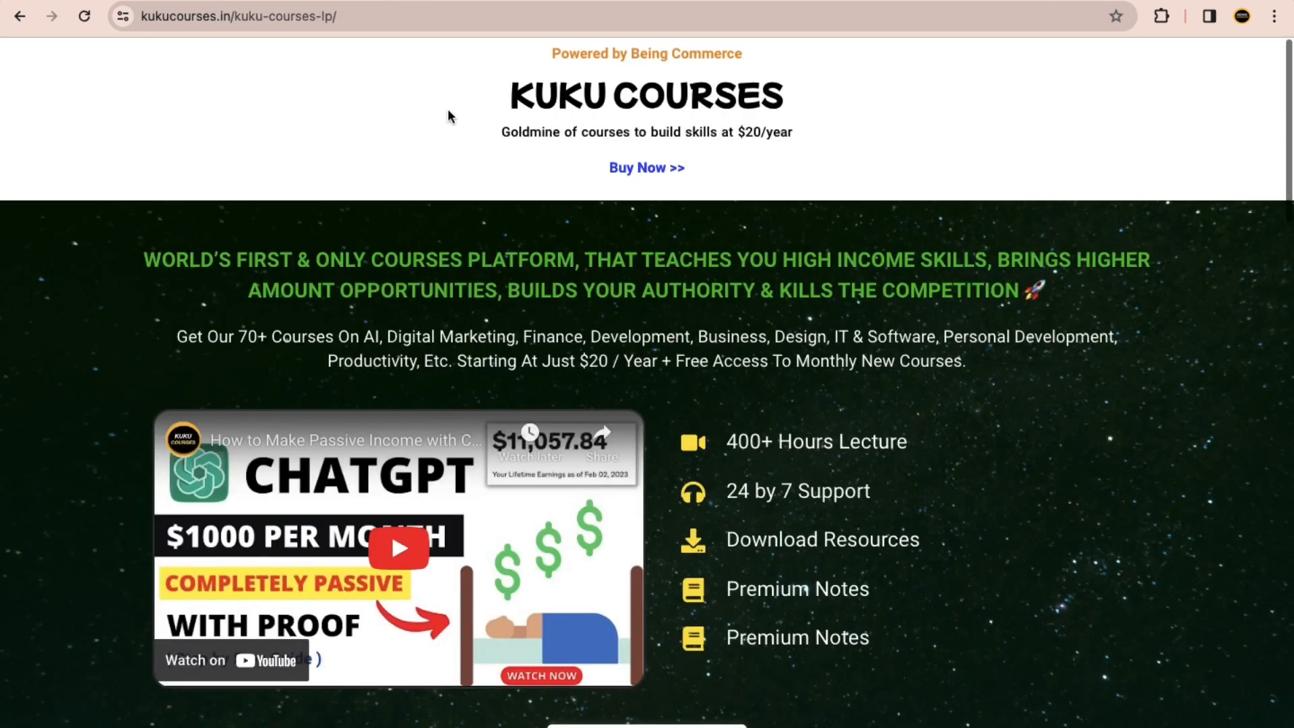
pyautogui.click(412, 17)
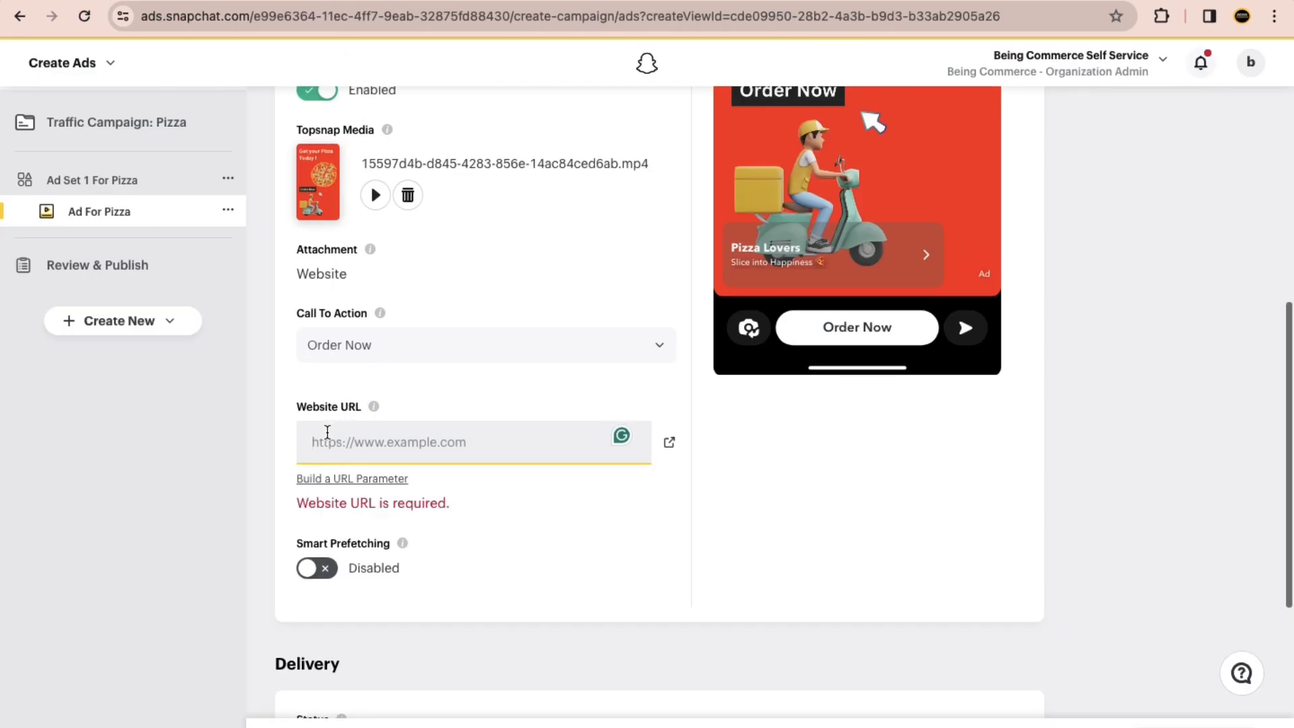
pyautogui.write('https://kukucourses.in/kuku-courses-lp/')
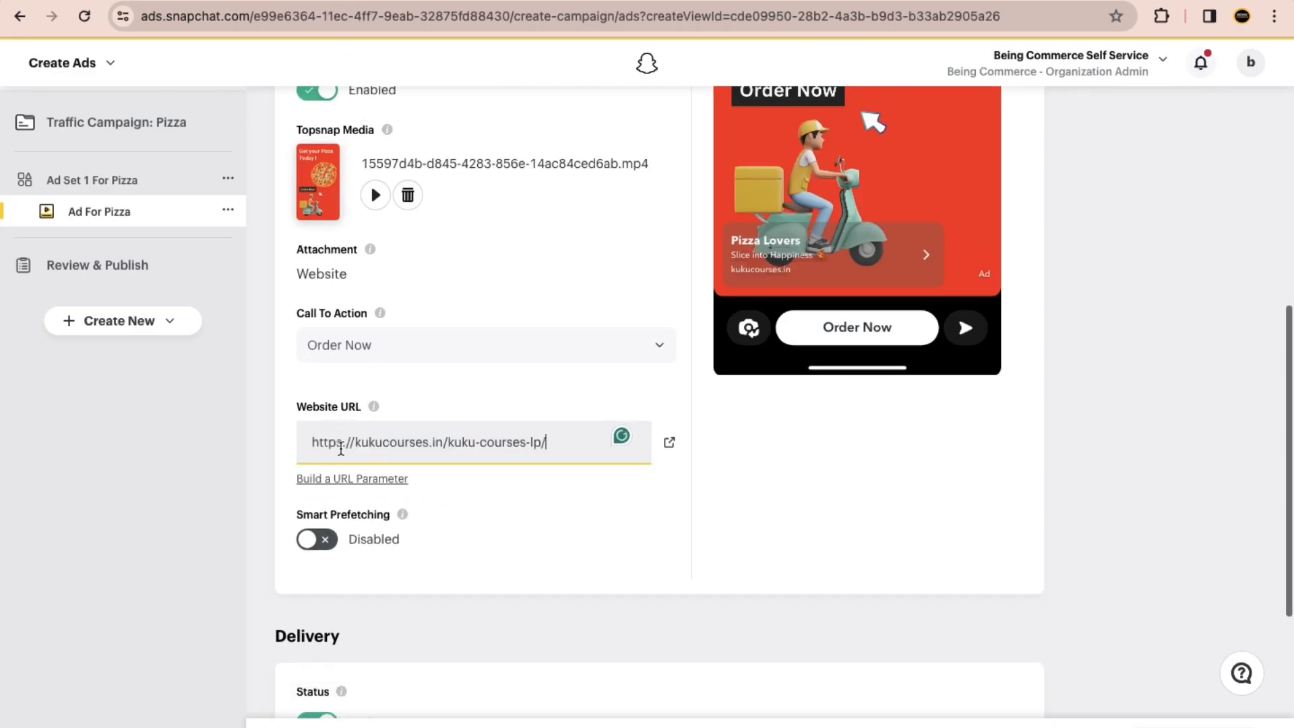
# Step: Review Ad For Pizza from its brand name down to the delivery settings, checking its preview and the linked KUKU Courses landing page
pyautogui.scroll(4, 438, 404)
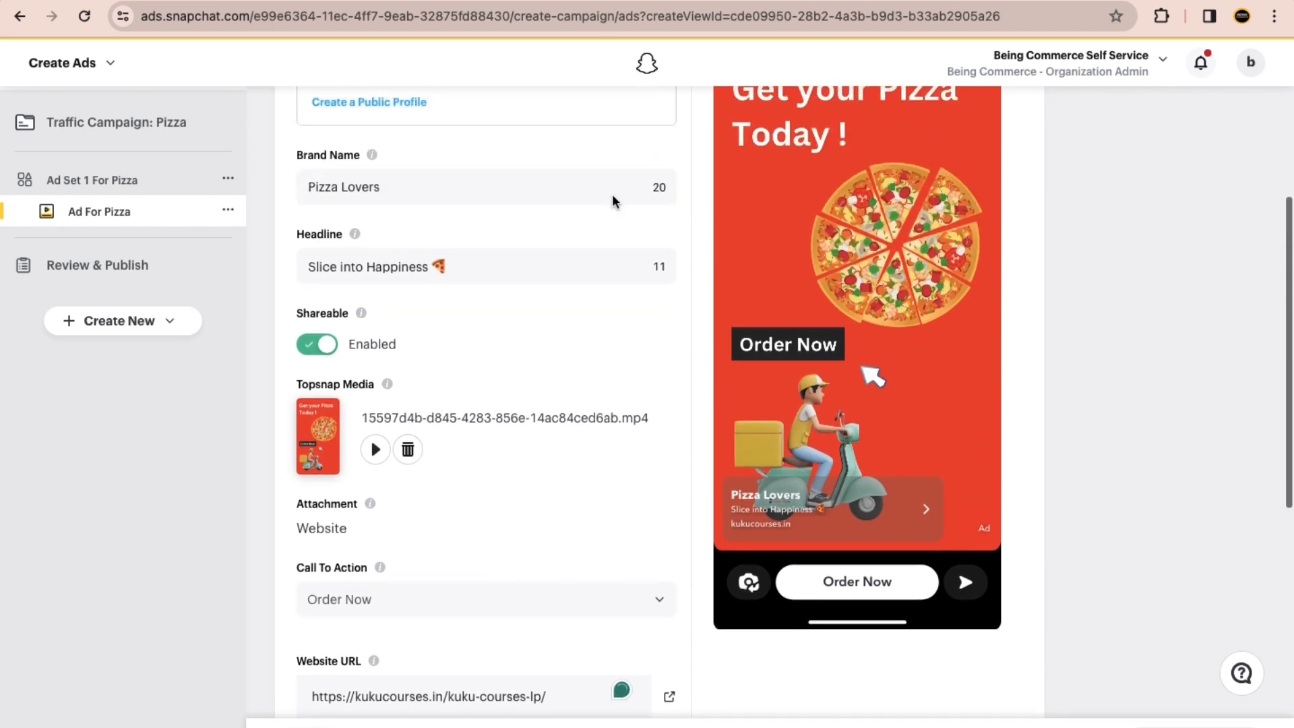
pyautogui.scroll(-1, 445, 533)
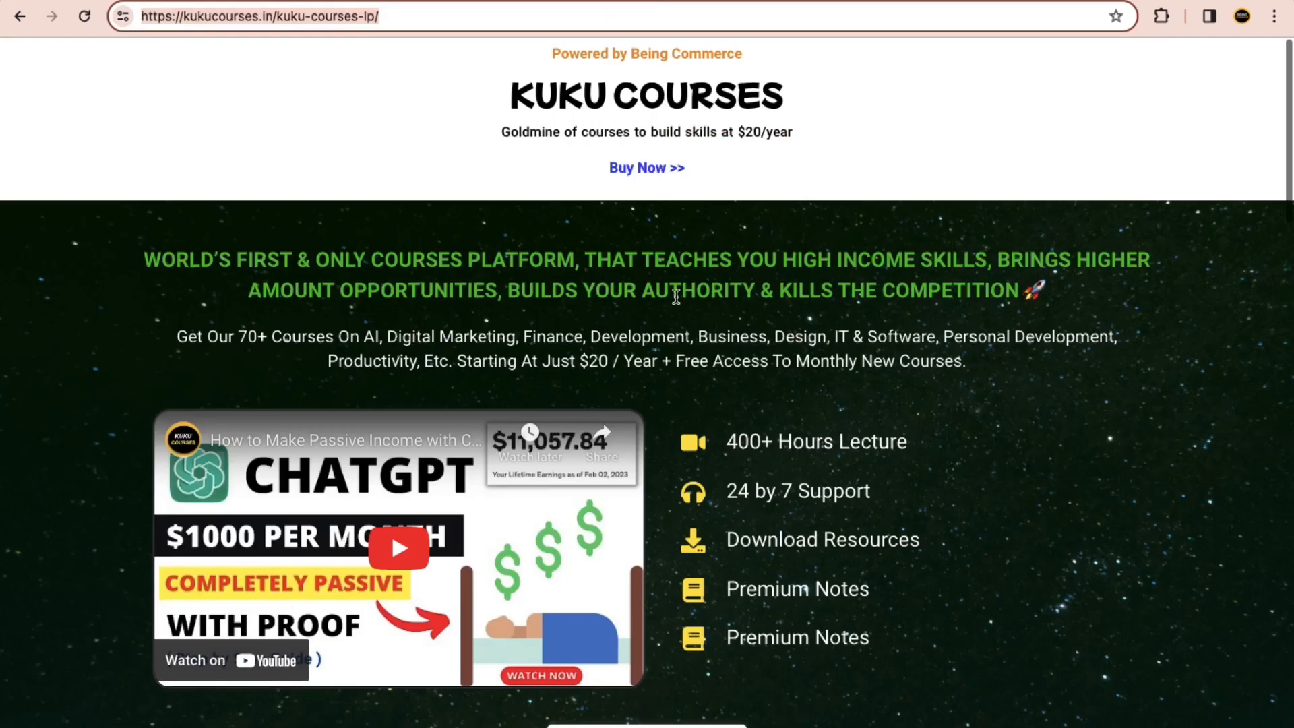
pyautogui.click(634, 275)
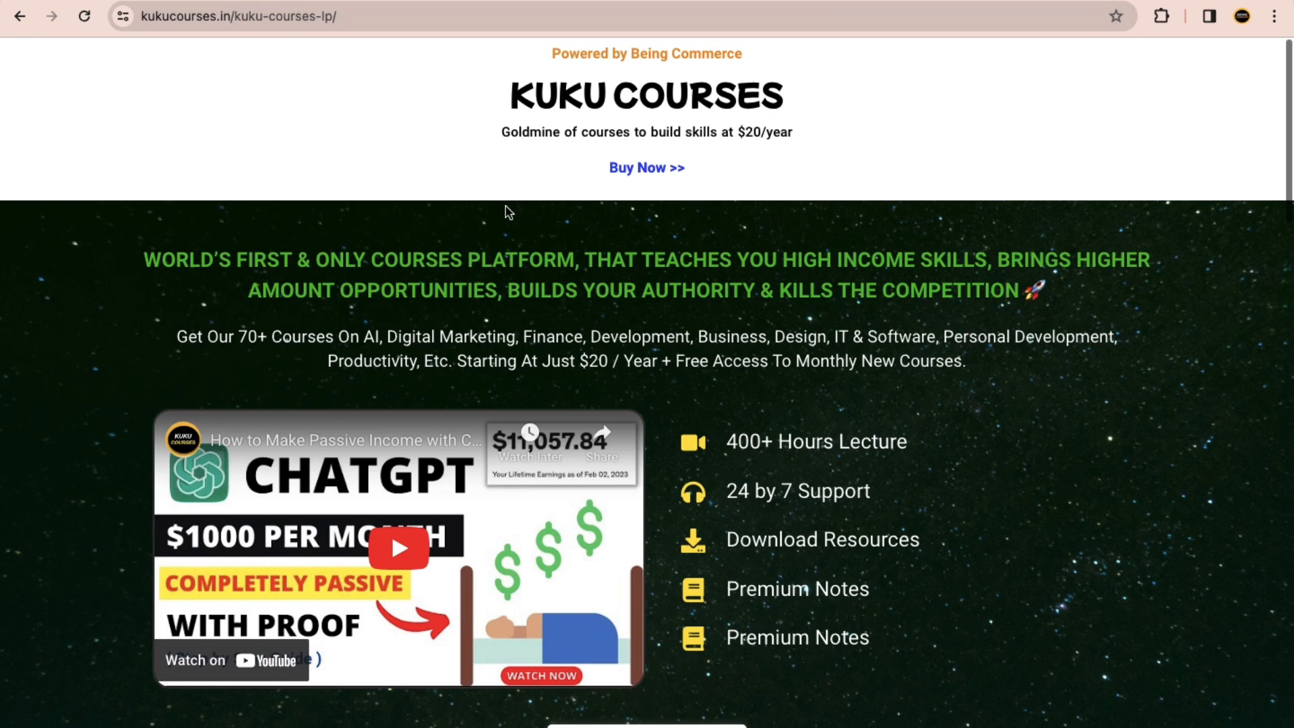
pyautogui.click(303, 1)
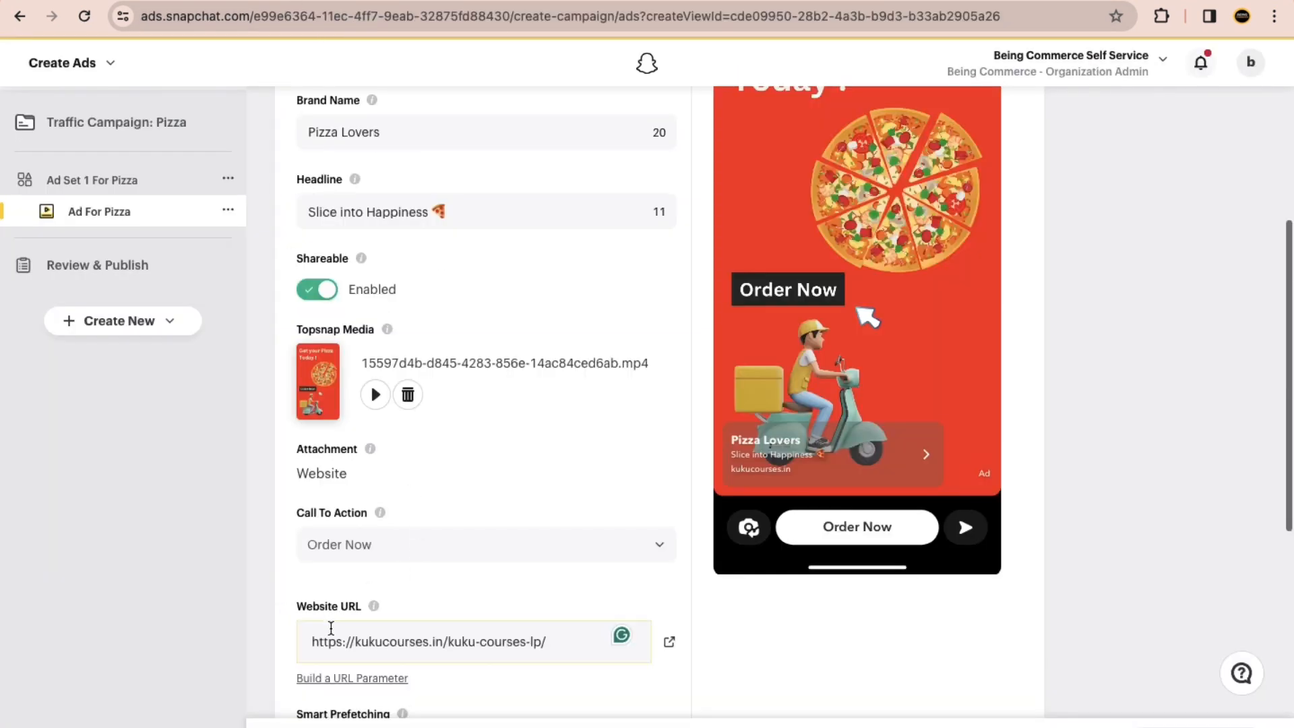
pyautogui.scroll(-6, 439, 629)
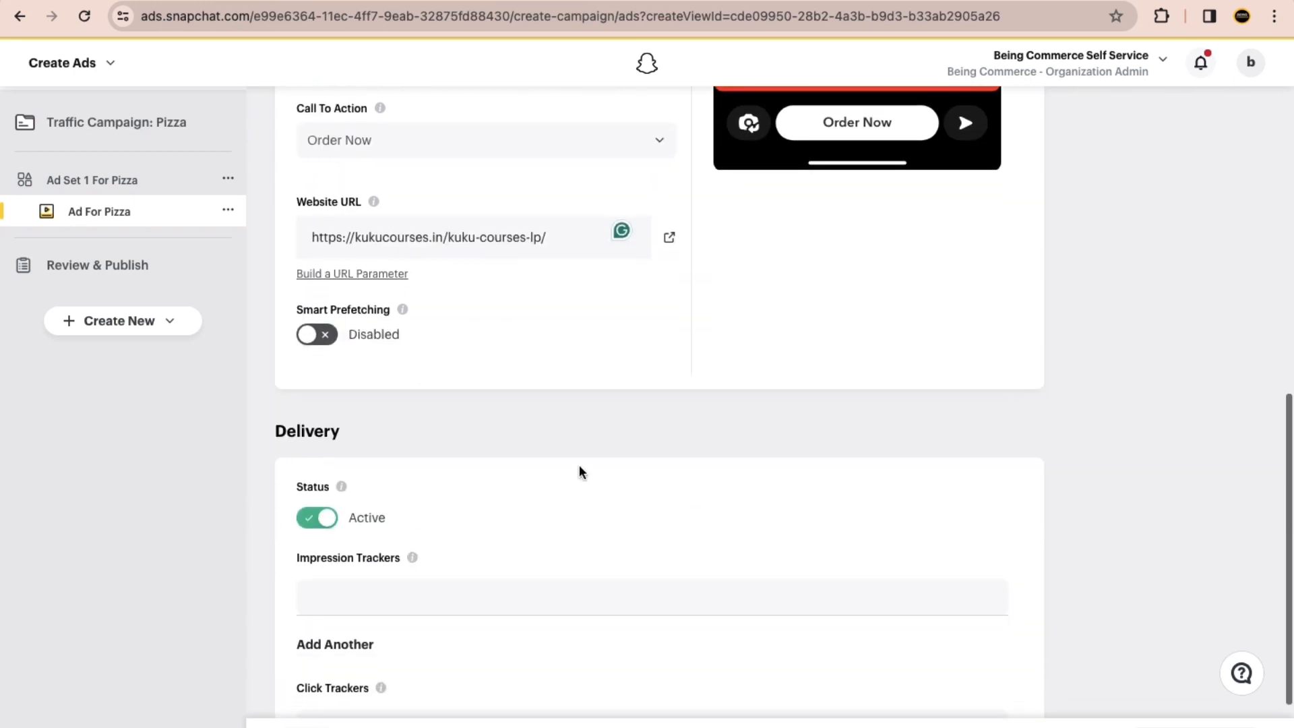
pyautogui.scroll(-2, 579, 472)
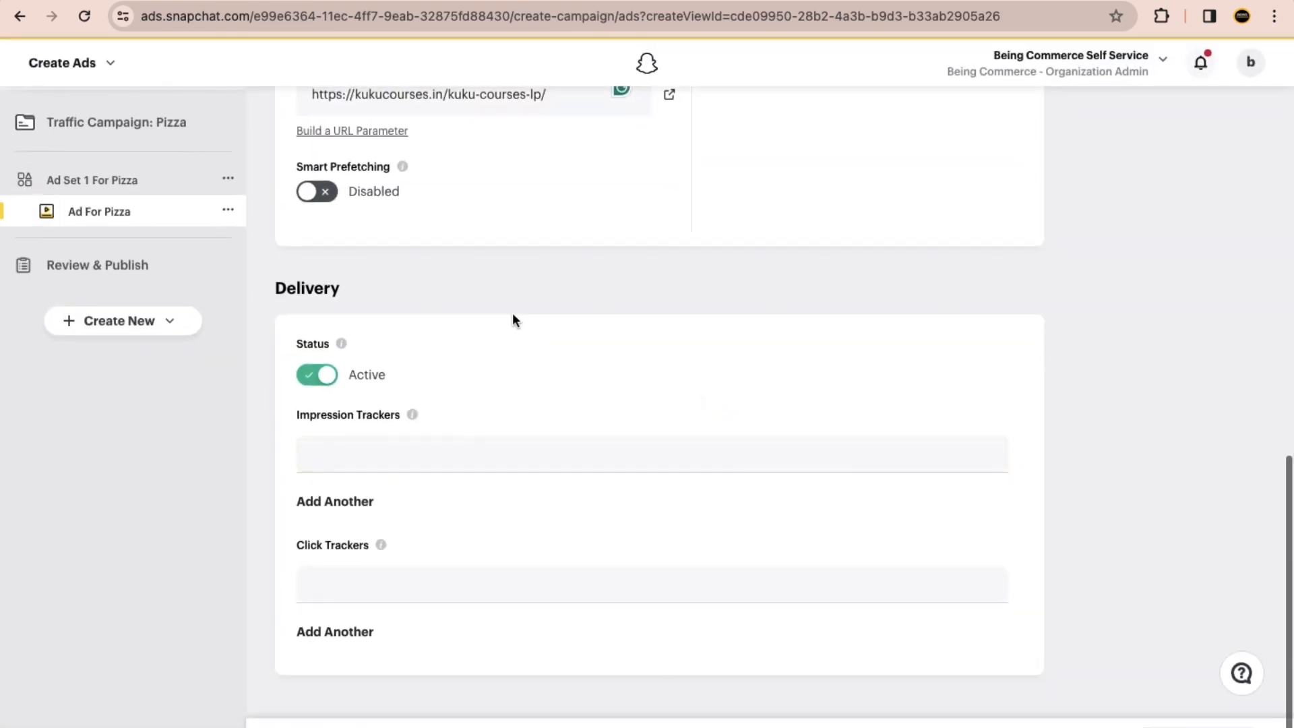
pyautogui.scroll(2, 512, 312)
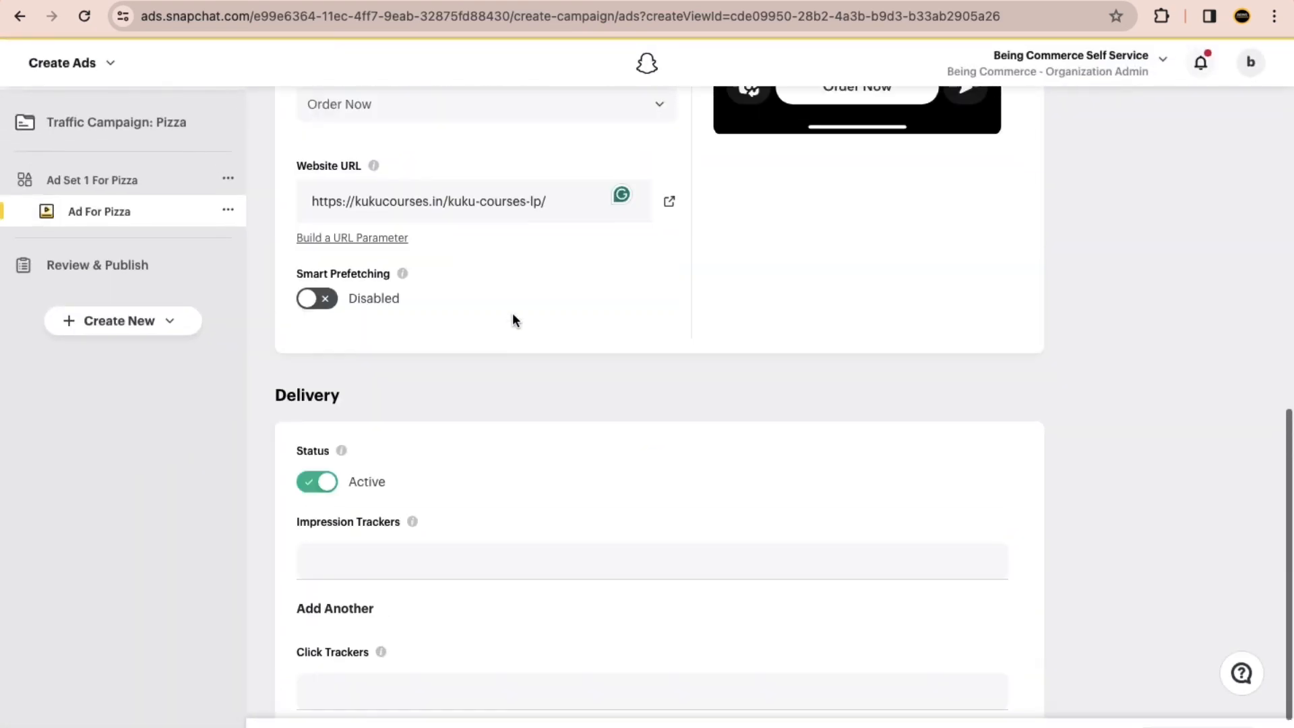
pyautogui.scroll(10, 512, 312)
pyautogui.scroll(-3, 512, 313)
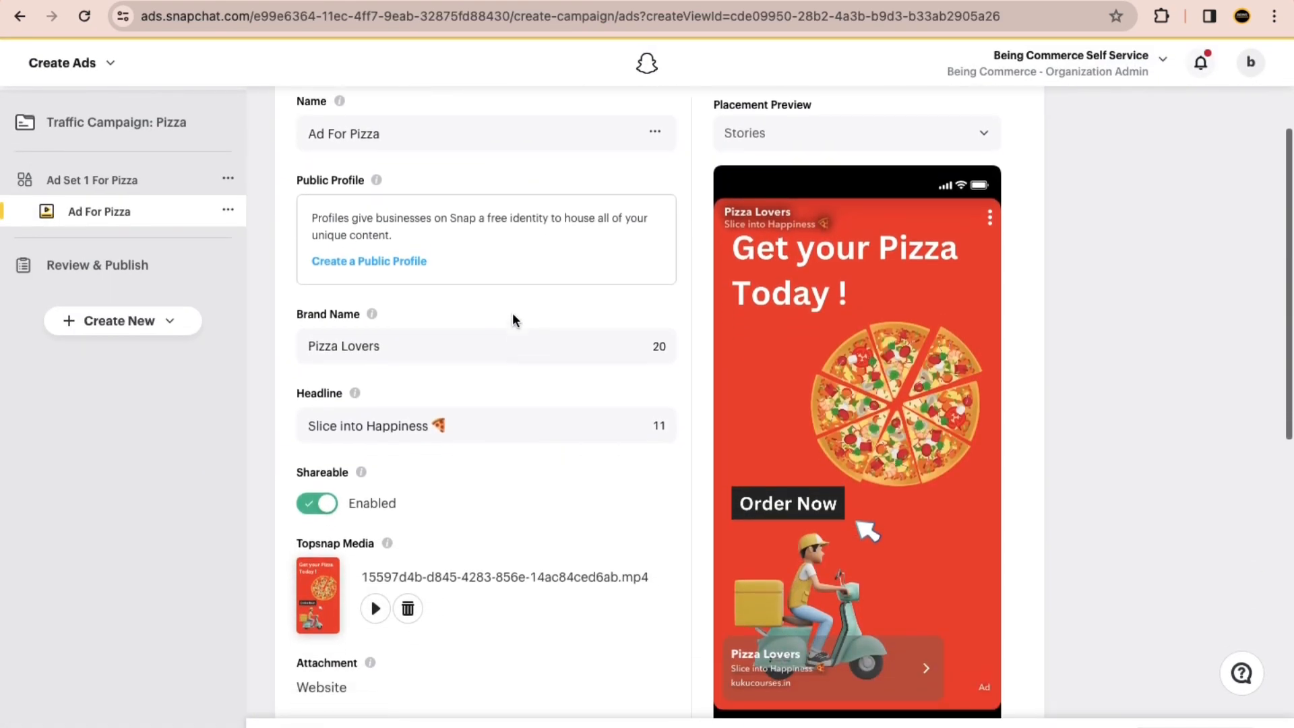
pyautogui.scroll(-1, 512, 317)
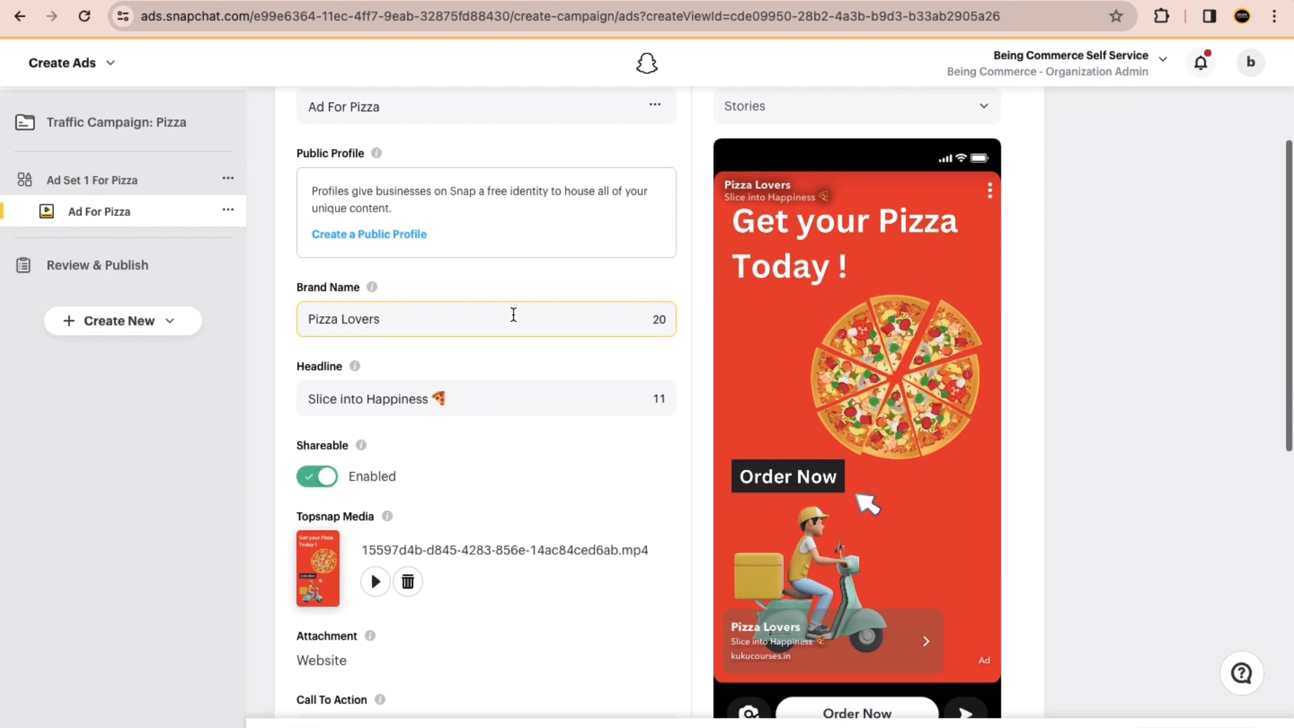
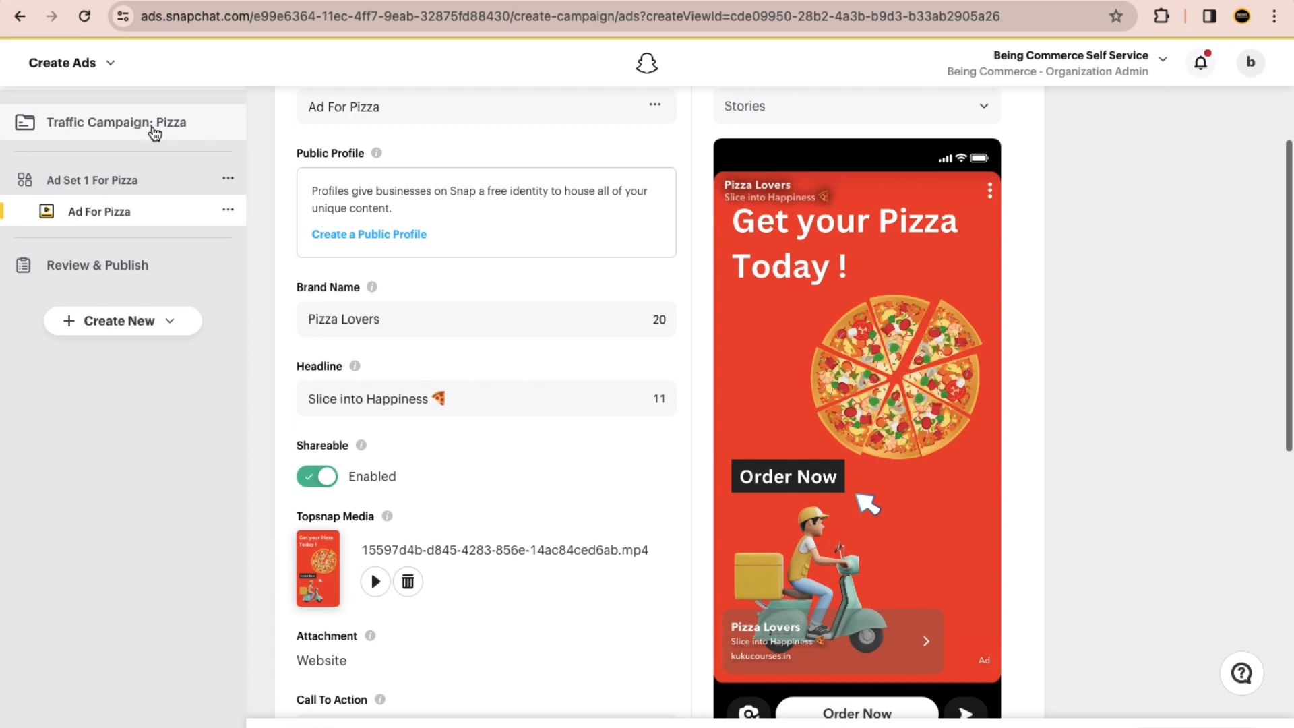
# Step: Review the Pizza campaign's objective, Ad Set 1 For Pizza's budget, placement and audience settings, and Ad For Pizza's details and preview
pyautogui.click(132, 179)
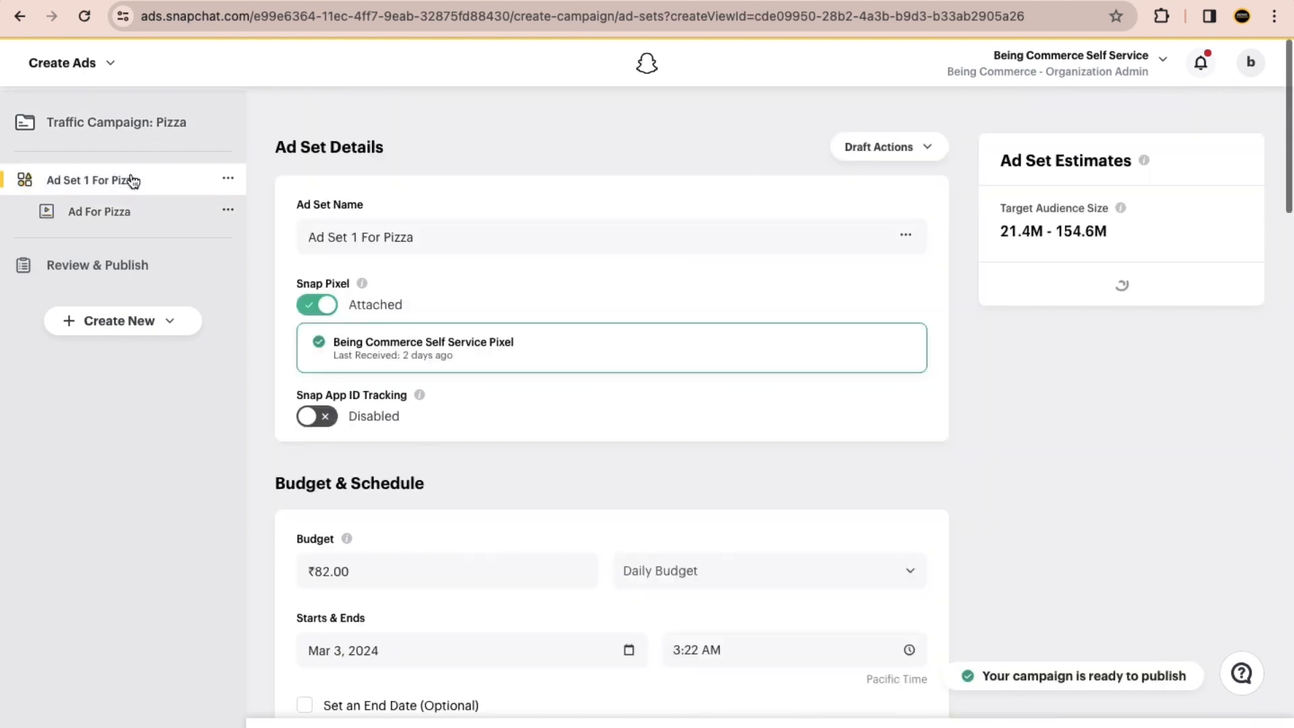
pyautogui.click(127, 123)
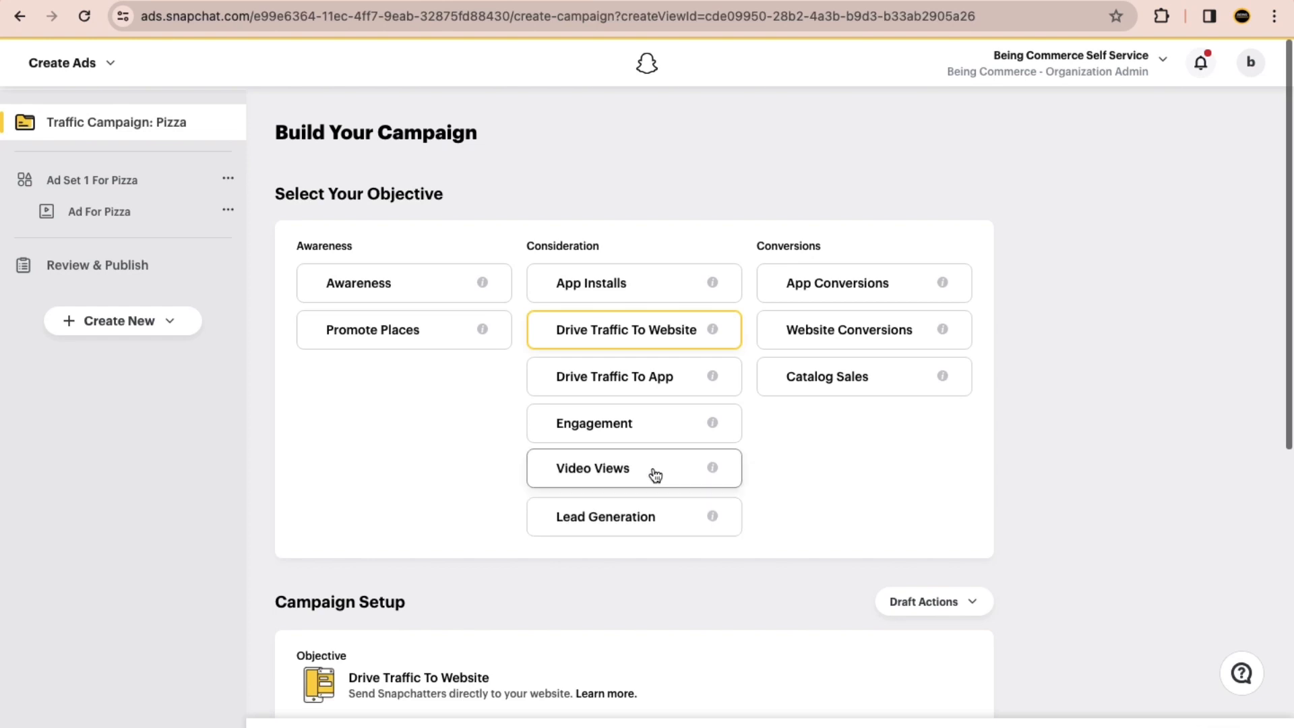
pyautogui.click(109, 192)
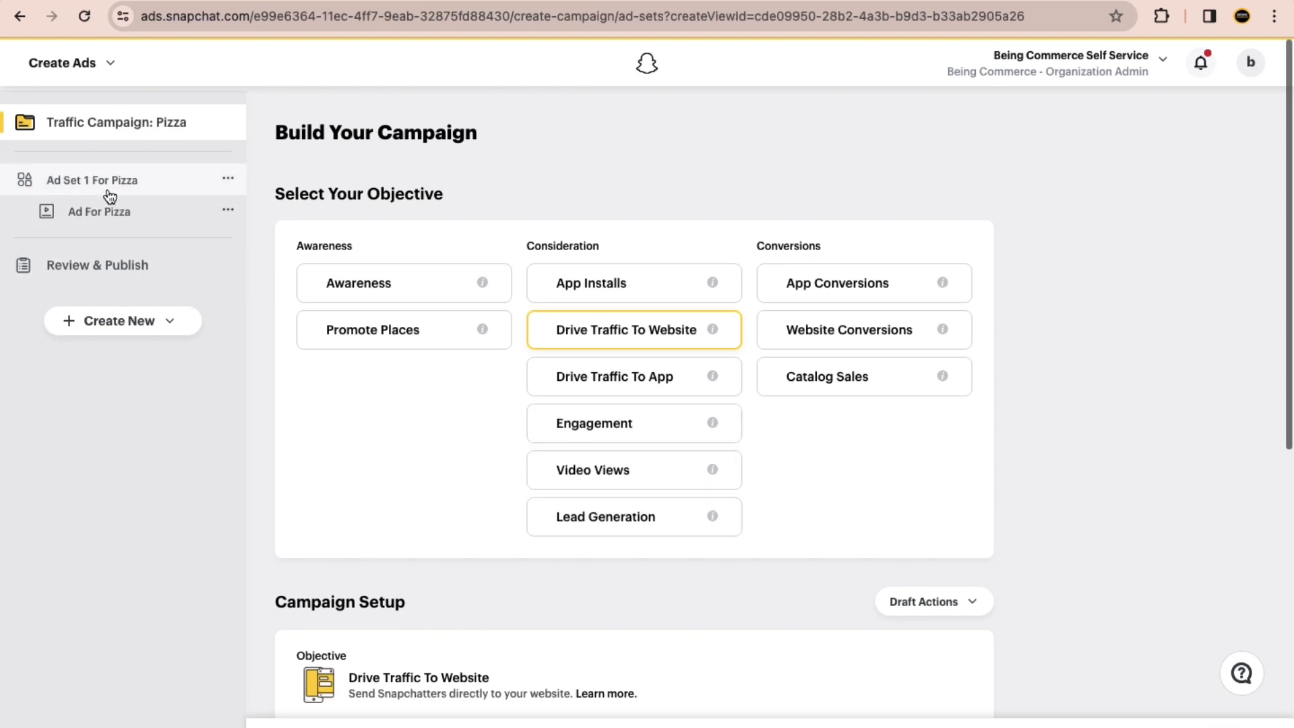
pyautogui.scroll(-6, 371, 323)
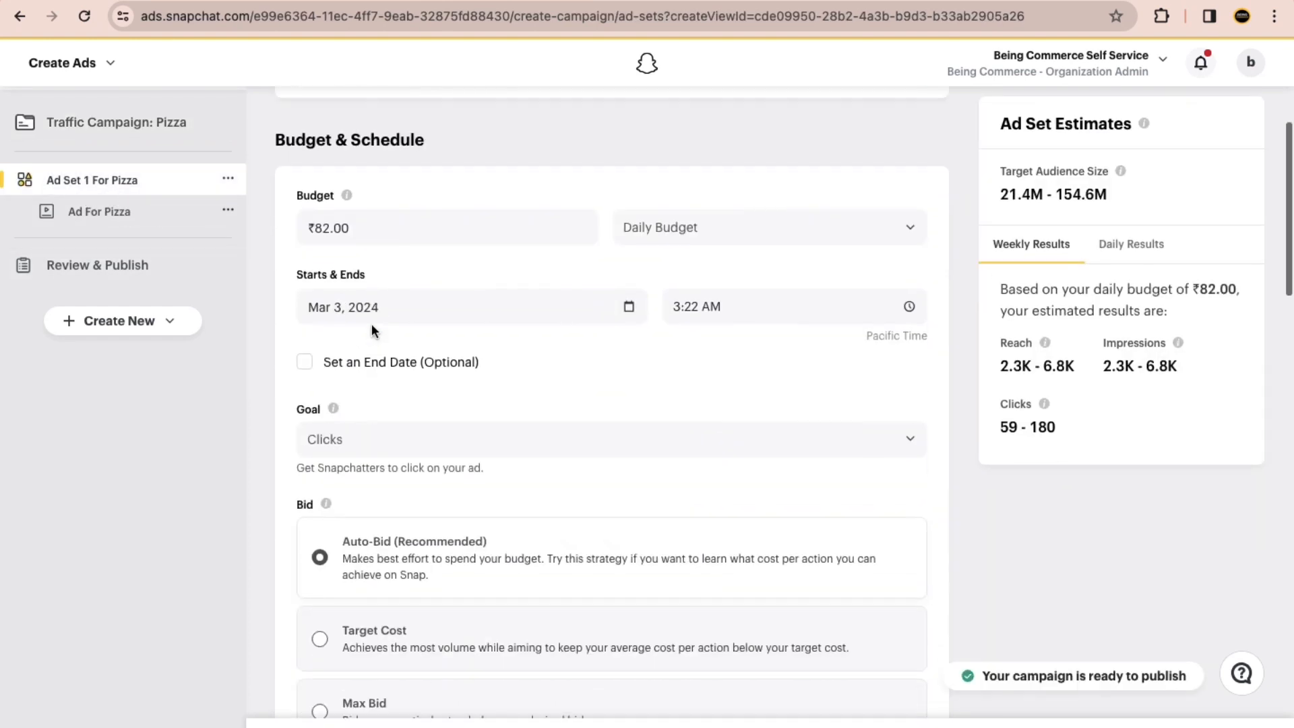
pyautogui.scroll(1, 396, 321)
pyautogui.scroll(-12, 378, 231)
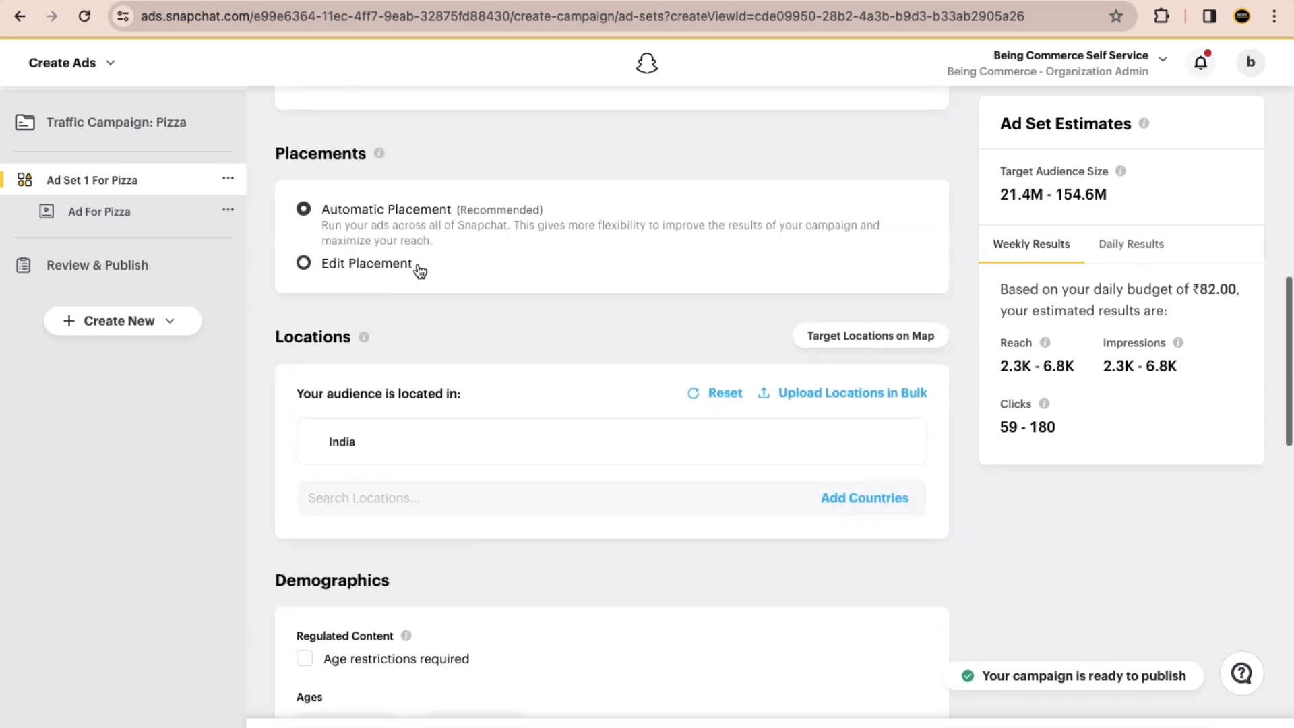
pyautogui.scroll(-4, 471, 362)
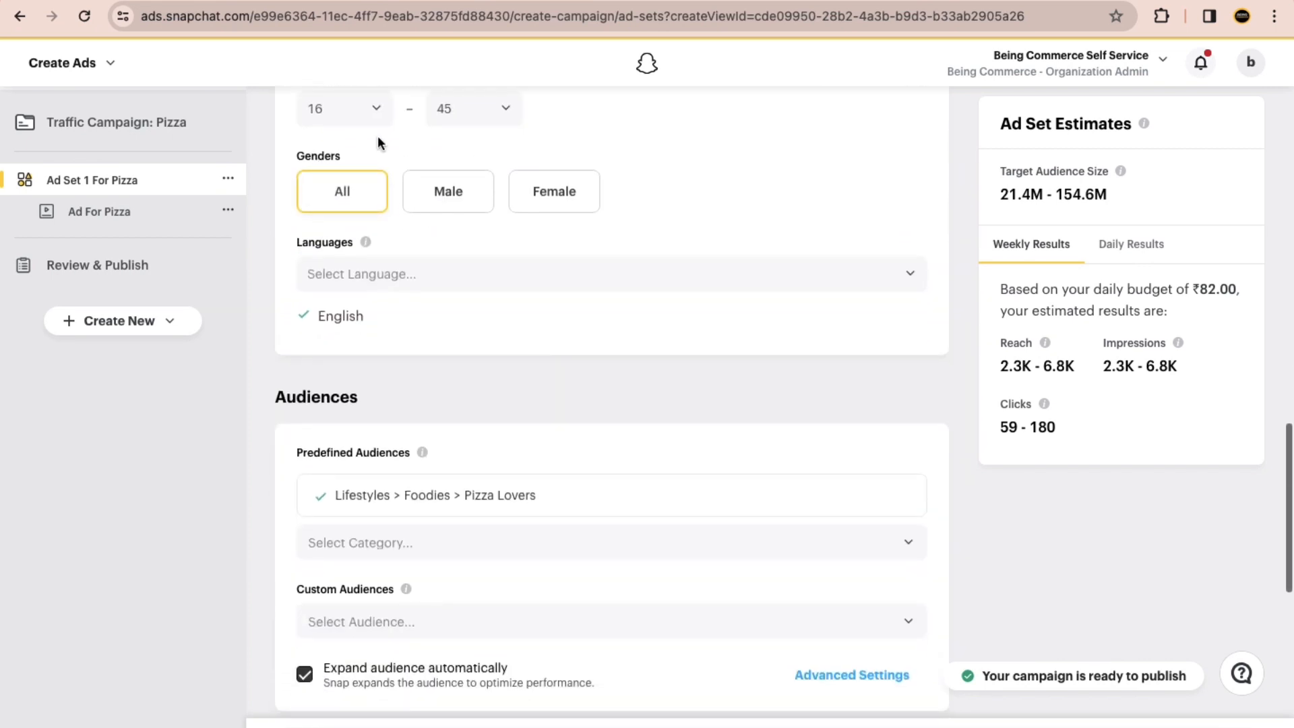
pyautogui.scroll(-1, 404, 283)
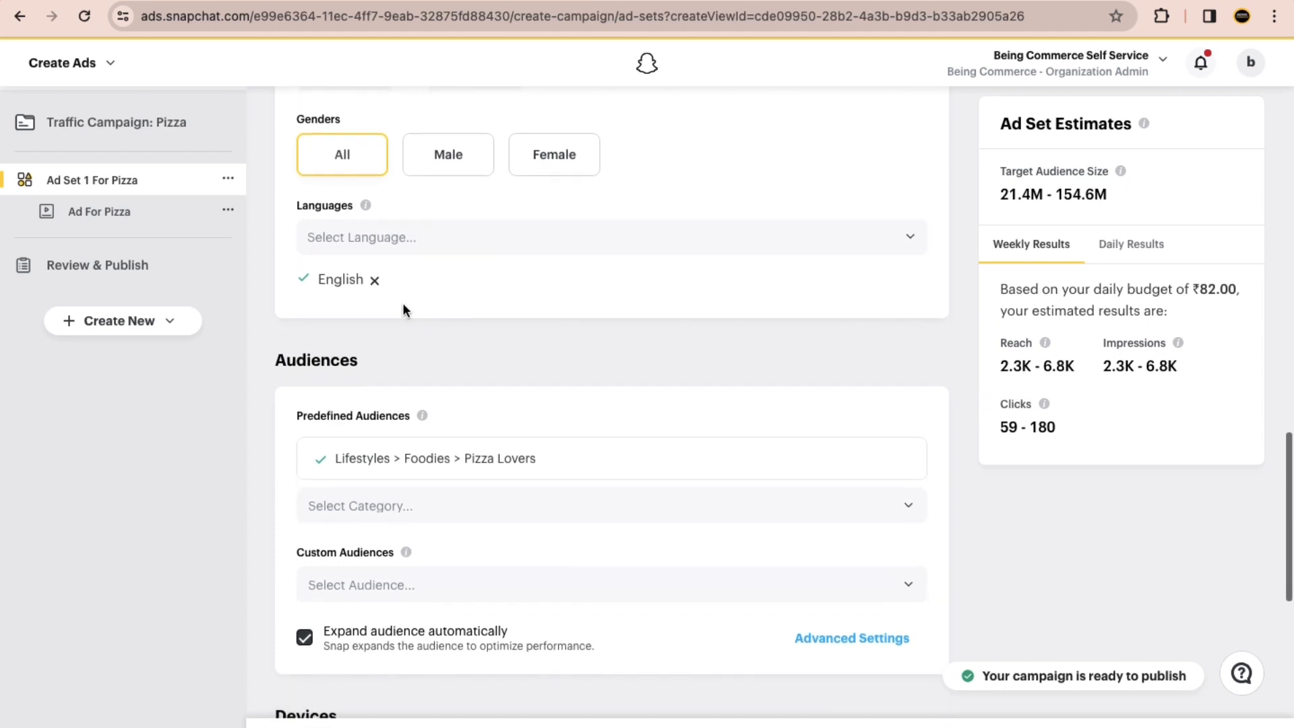
pyautogui.click(98, 223)
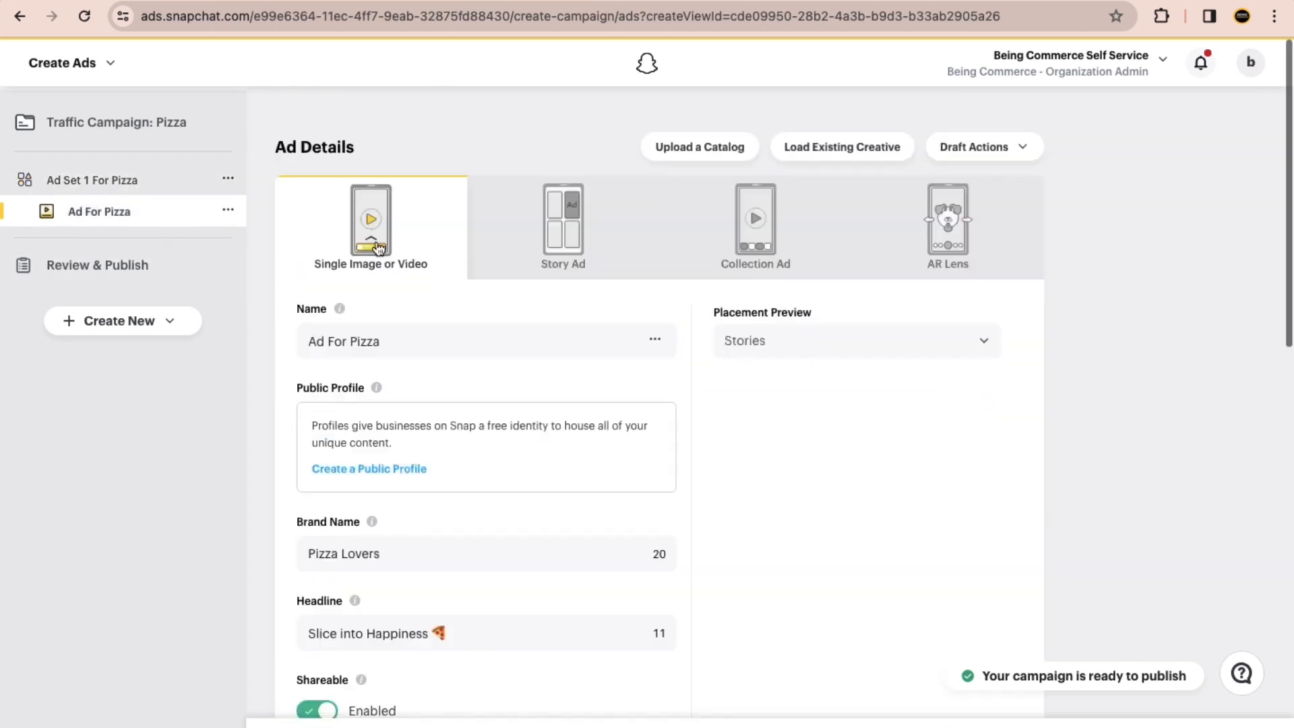
pyautogui.scroll(-10, 509, 349)
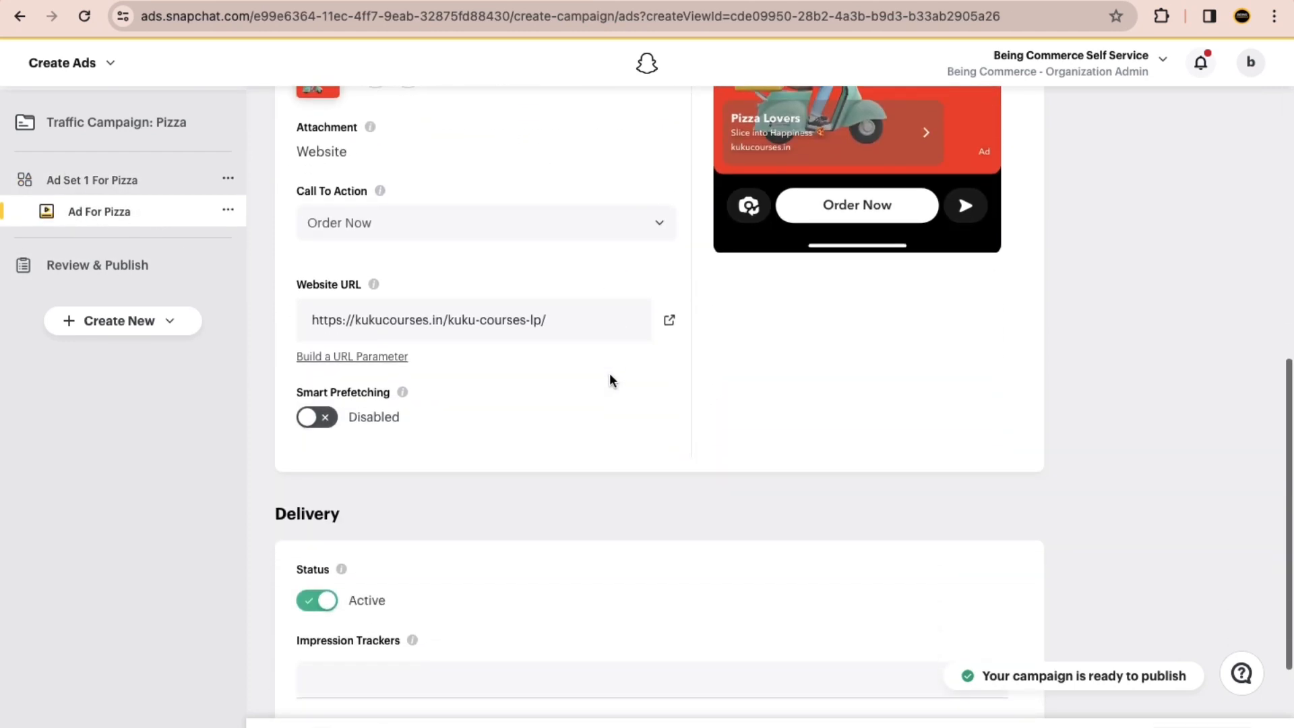
pyautogui.scroll(4, 662, 350)
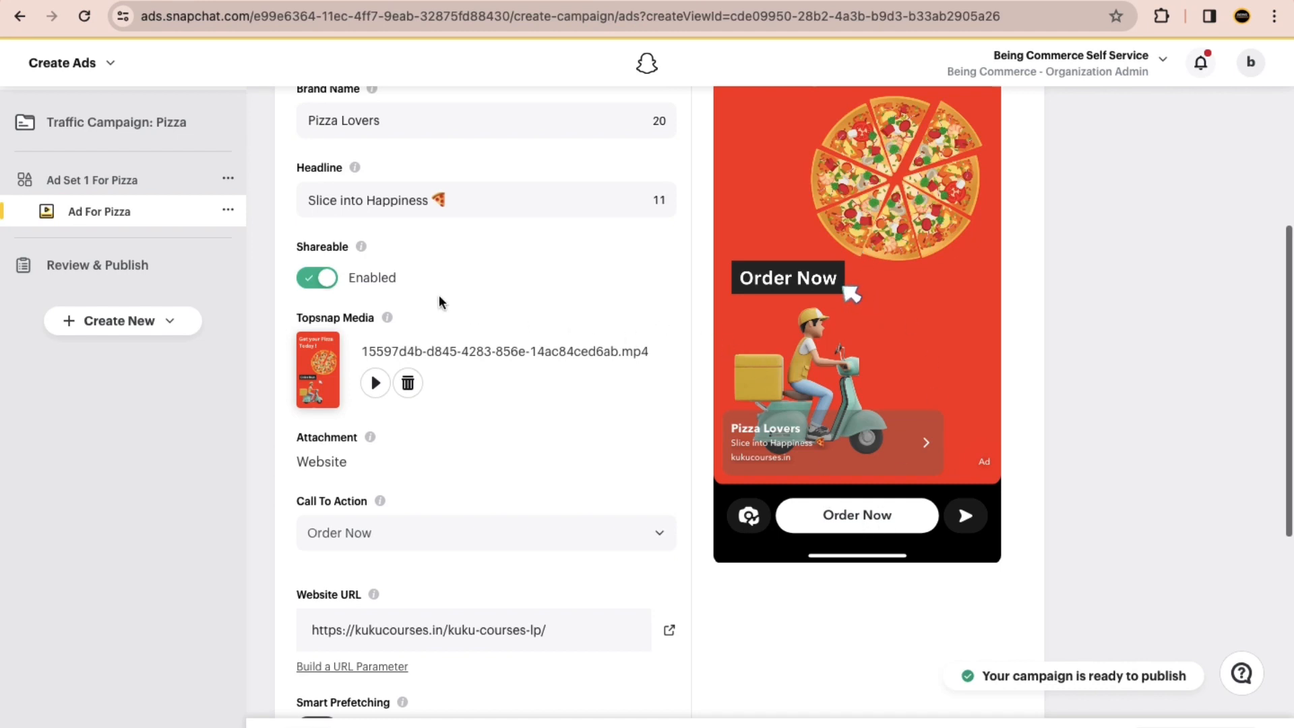
pyautogui.scroll(6, 438, 294)
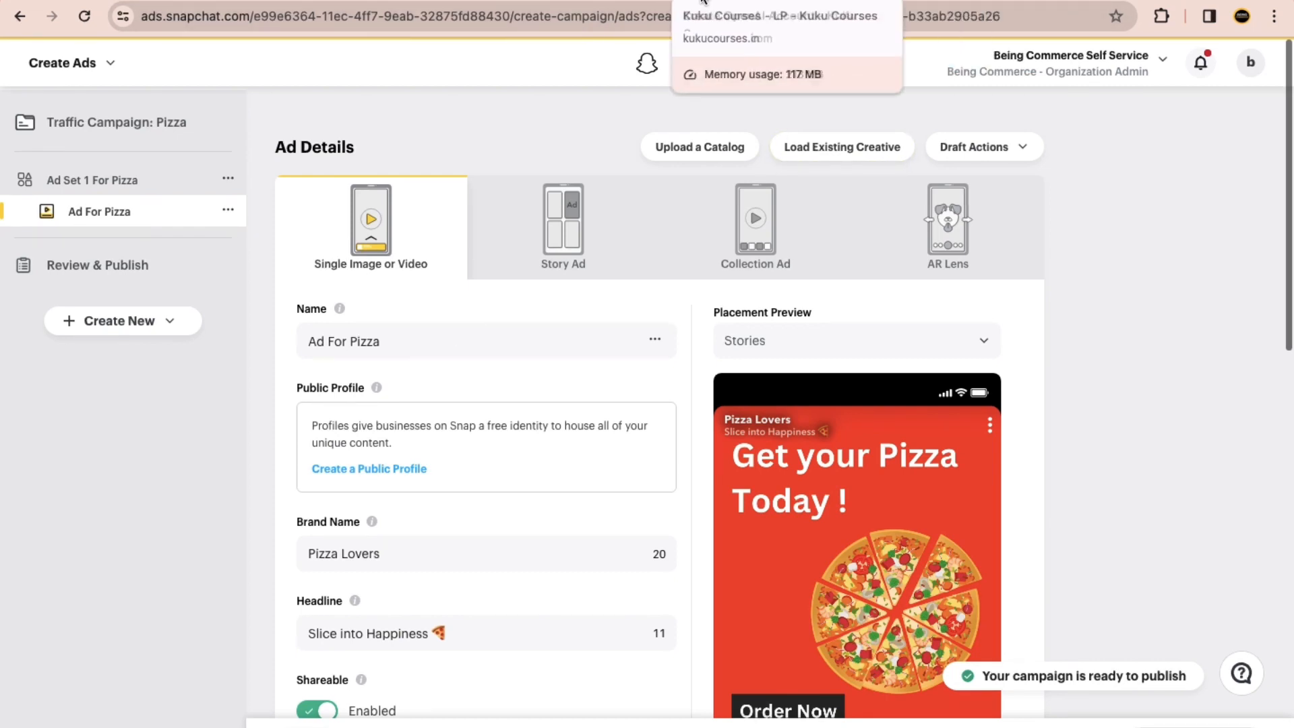
# Step: Switch to the Google Images results and search for "lead generation ads"
pyautogui.click(445, 1)
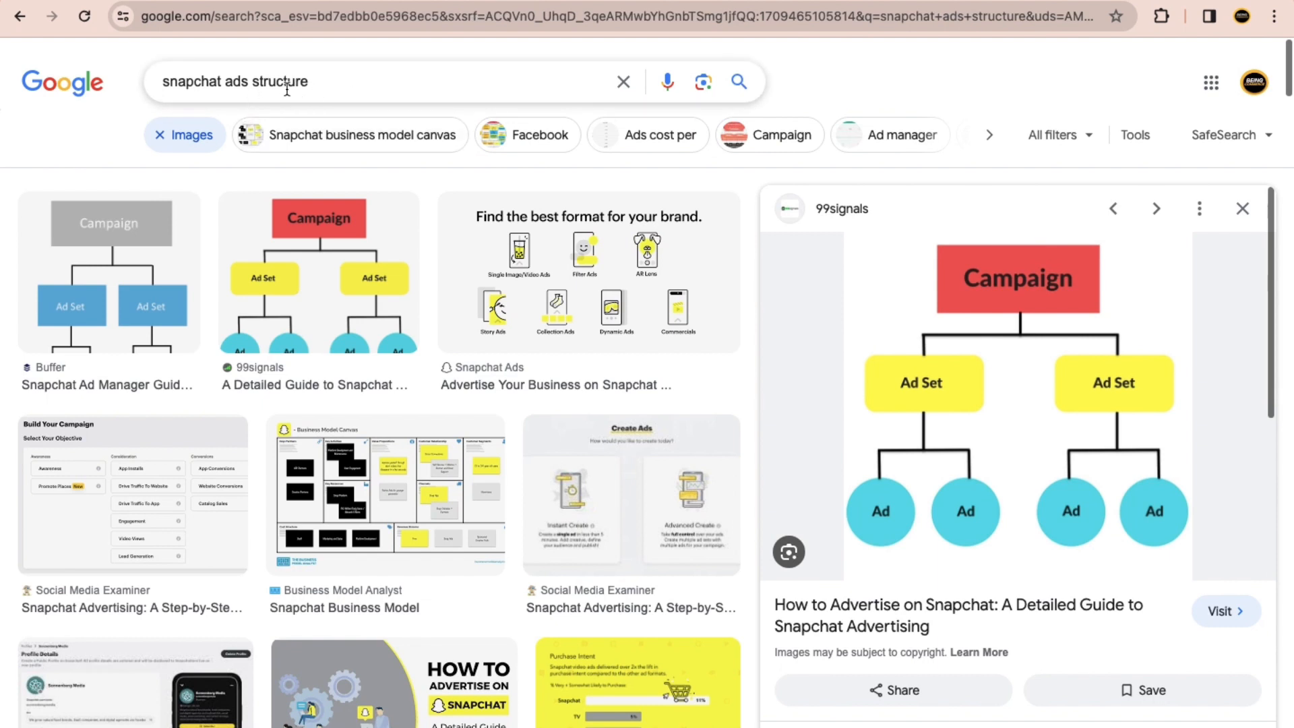
pyautogui.tripleClick(136, 79)
pyautogui.write('lead ge')
pyautogui.press('Down')
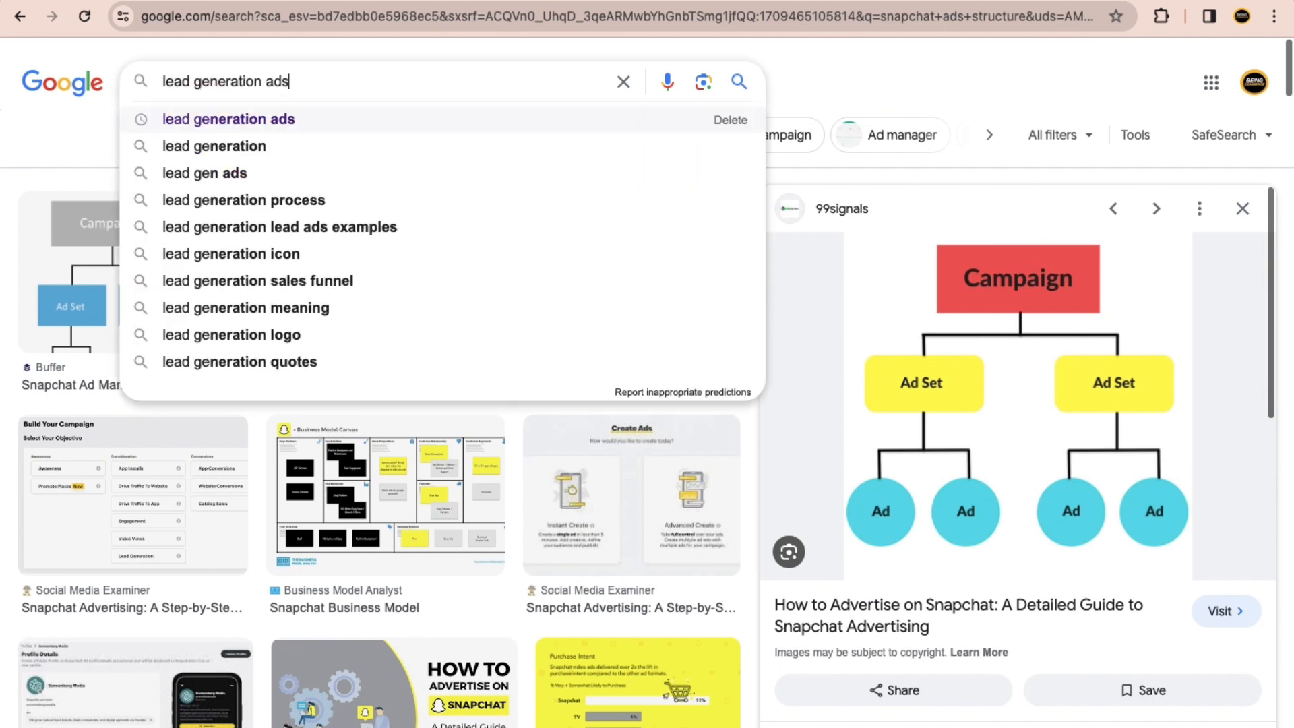
pyautogui.press('Return')
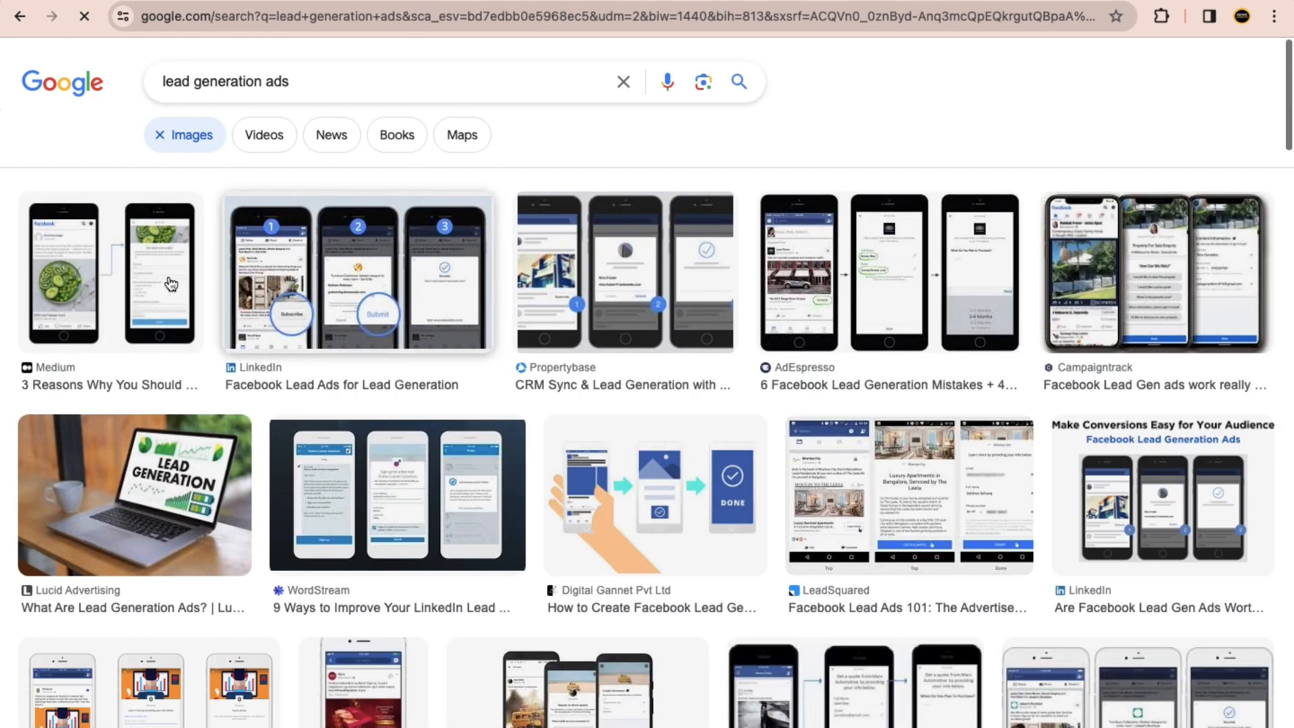
# Step: Examine the lead generation ad images, looking at how the Facebook lead form examples are laid out
pyautogui.scroll(-4, 672, 529)
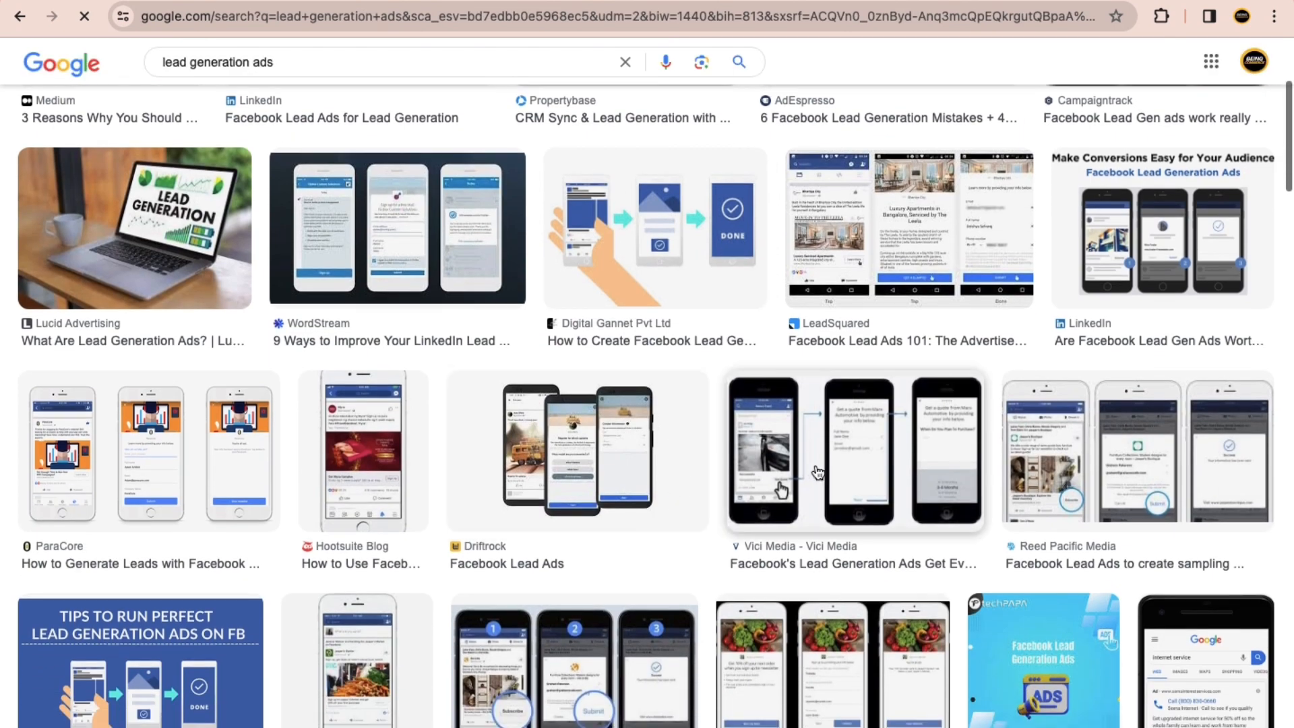
pyautogui.scroll(-2, 681, 499)
pyautogui.click(854, 514)
pyautogui.scroll(3, 919, 309)
pyautogui.scroll(3, 918, 310)
pyautogui.hscroll(3, 857, 361)
pyautogui.scroll(-1, 858, 361)
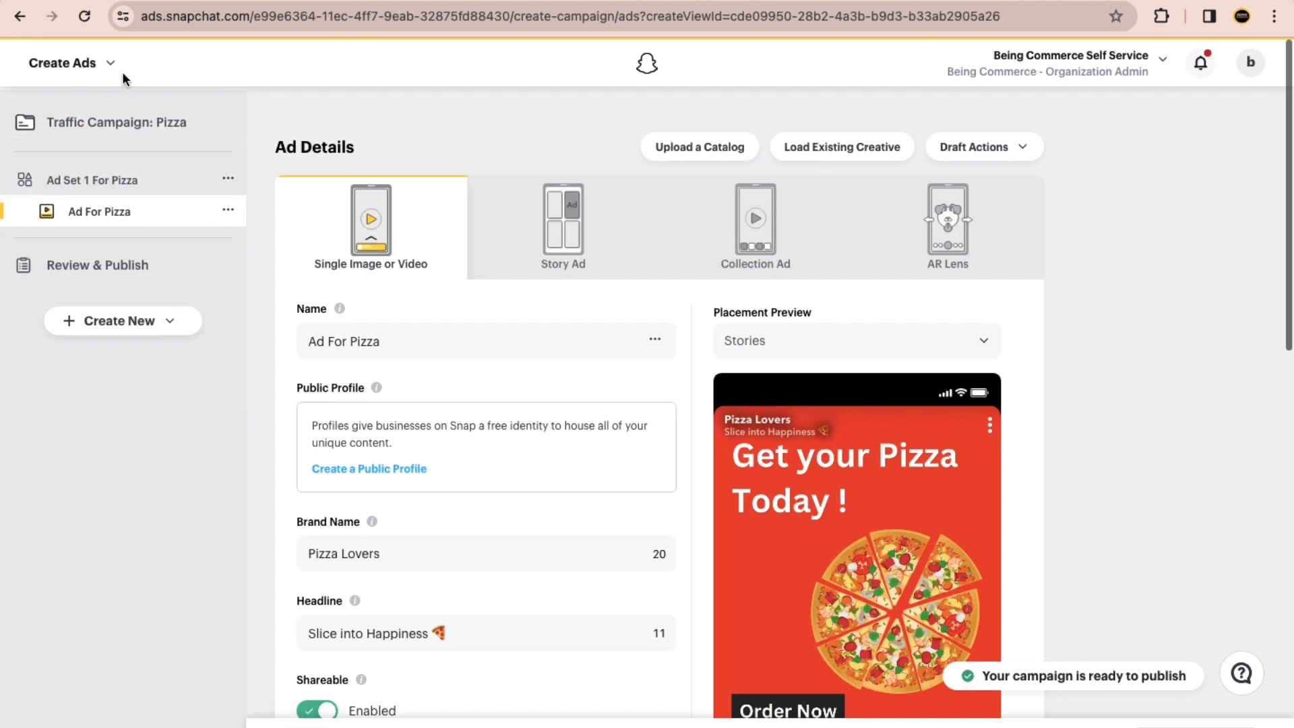
# Step: Back in Snapchat Ads Manager, create a new campaign, starting over instead of loading the autosaved Traffic Campaign: Pizza
pyautogui.click(116, 70)
pyautogui.click(95, 164)
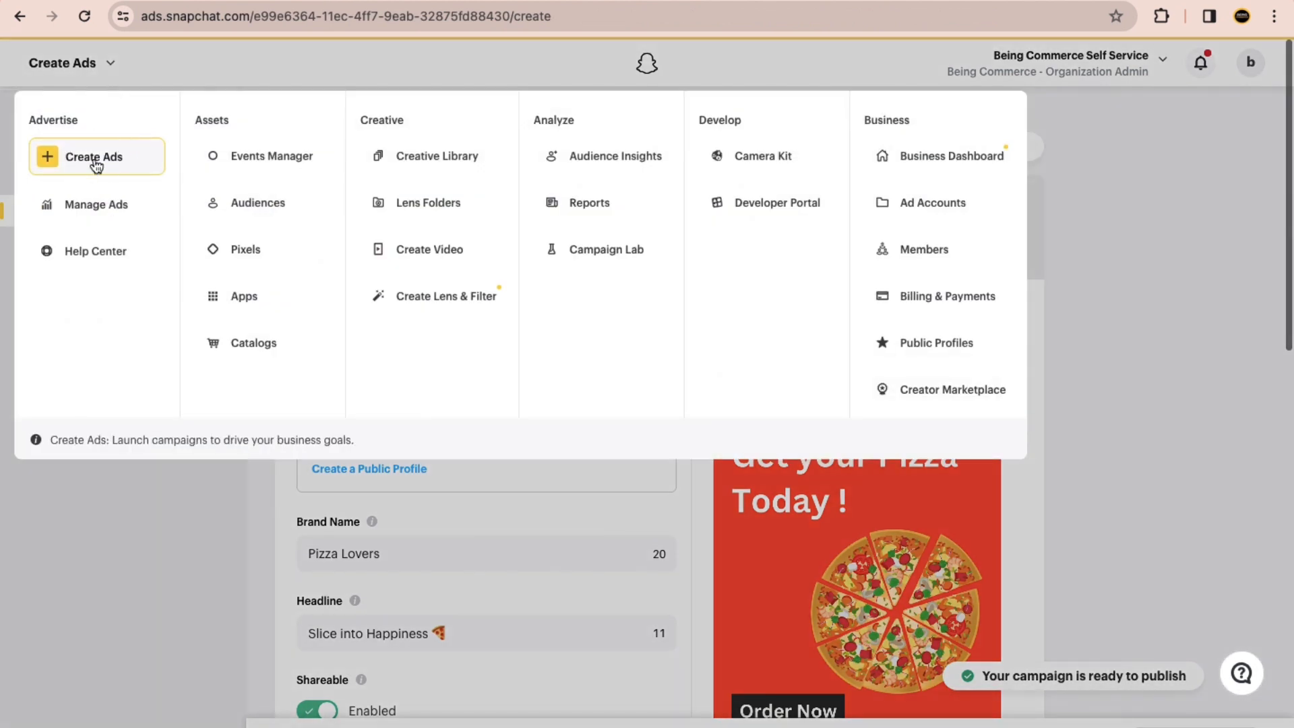
pyautogui.click(831, 427)
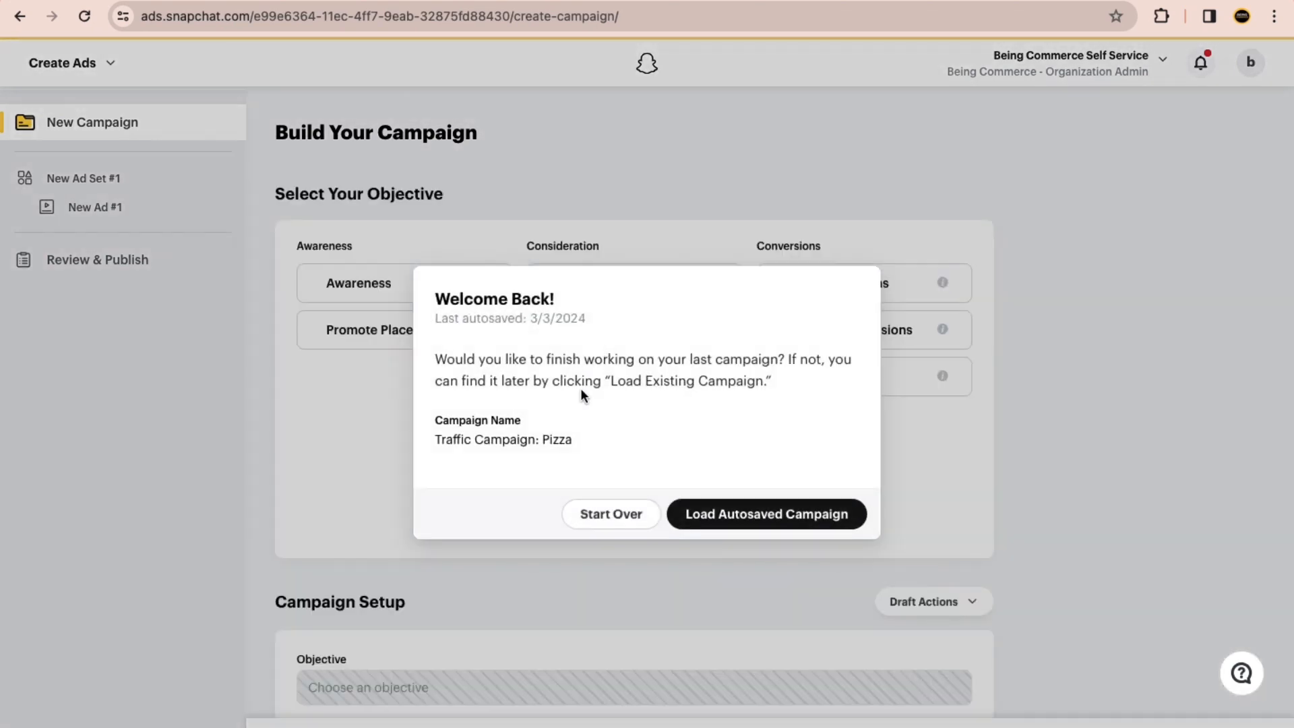
pyautogui.click(626, 526)
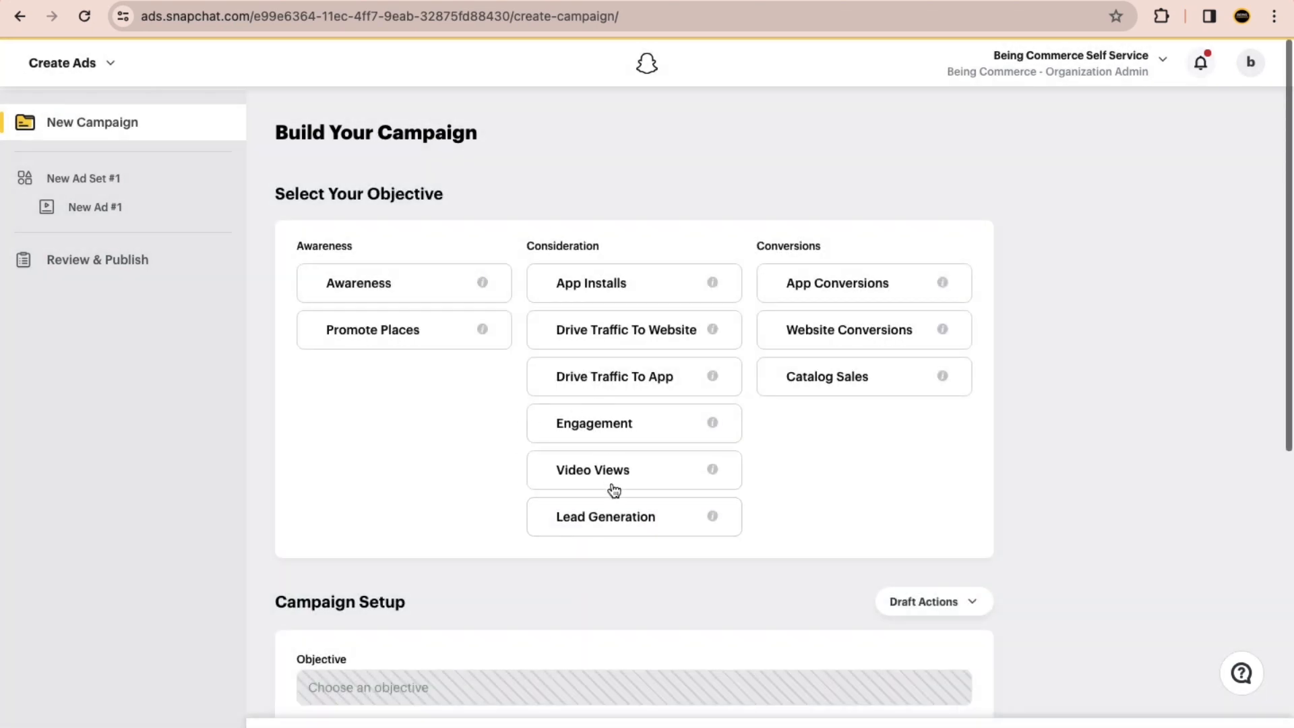
# Step: Set the campaign objective to Lead Generation and review the campaign's name, status, schedule and spend cap settings
pyautogui.click(605, 518)
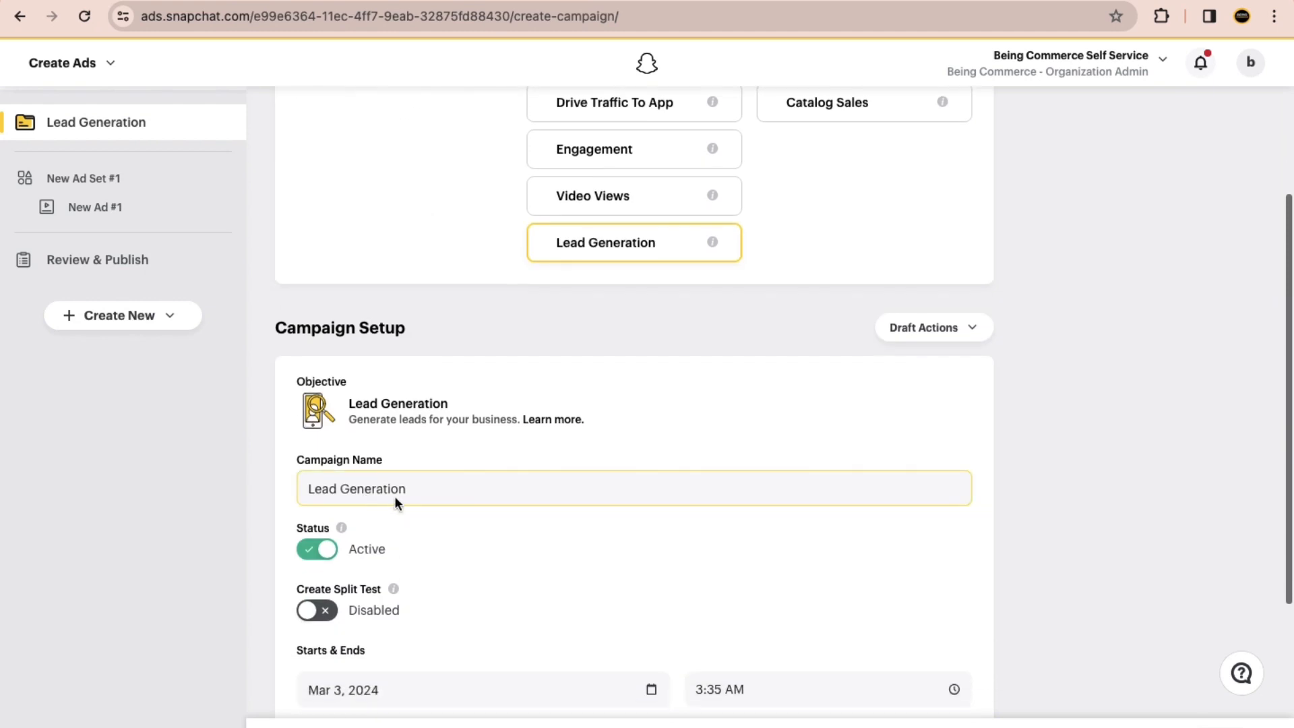
pyautogui.scroll(-4, 435, 494)
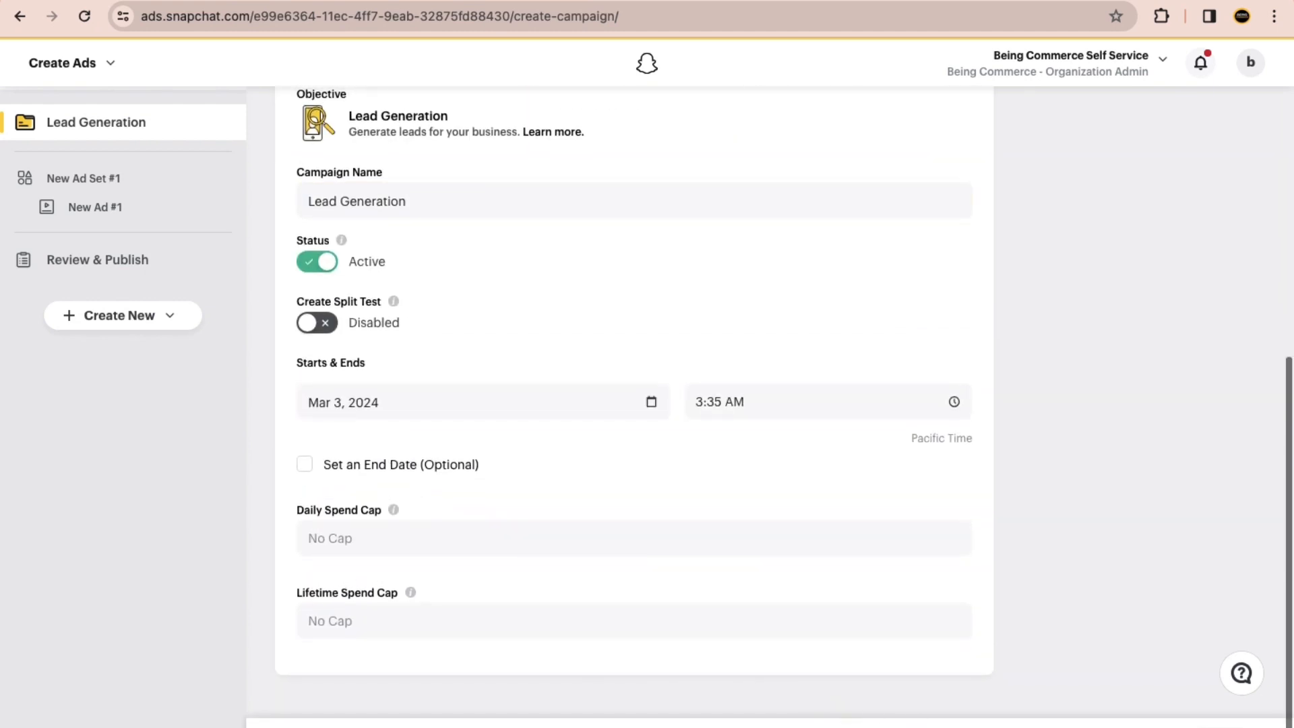
pyautogui.scroll(5, 1213, 720)
pyautogui.scroll(-5, 1089, 706)
pyautogui.scroll(1, 844, 333)
pyautogui.scroll(8, 844, 334)
pyautogui.scroll(-8, 734, 383)
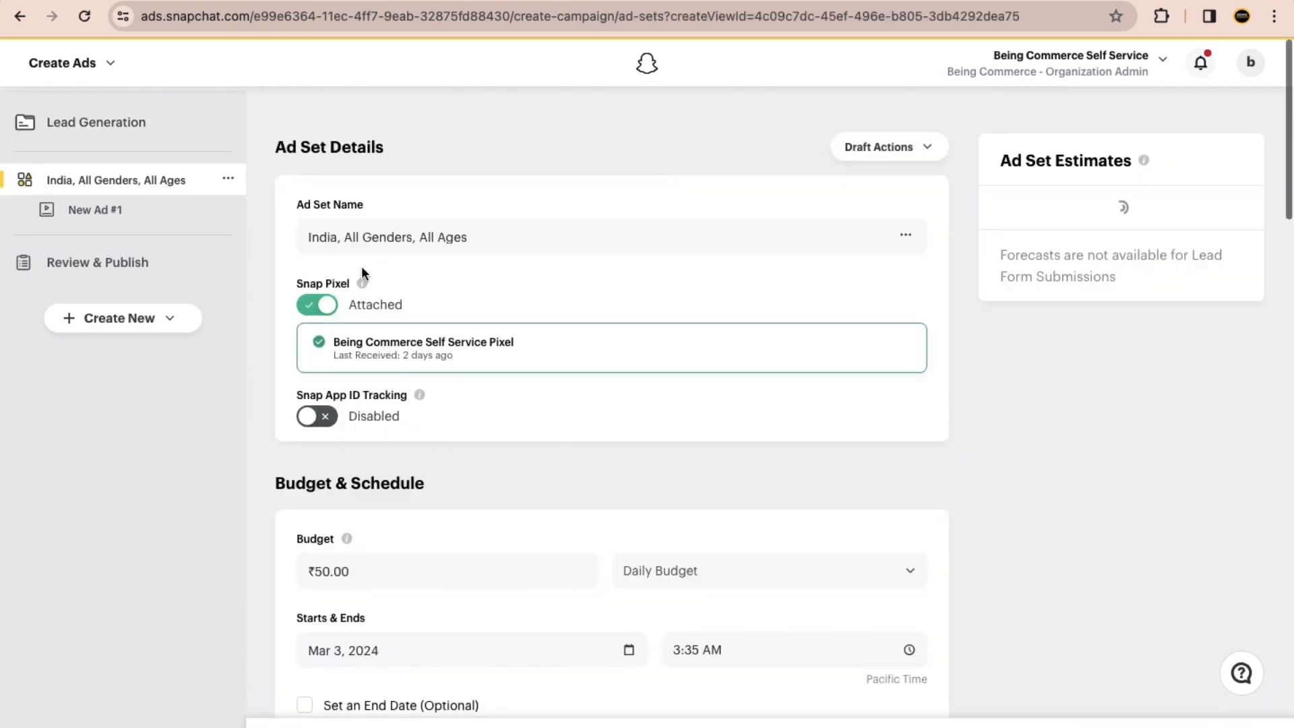
# Step: Name the ad set Lead Generation and check its budget, placement, location and demographic settings
pyautogui.tripleClick(350, 236)
pyautogui.write('Lead Generati')
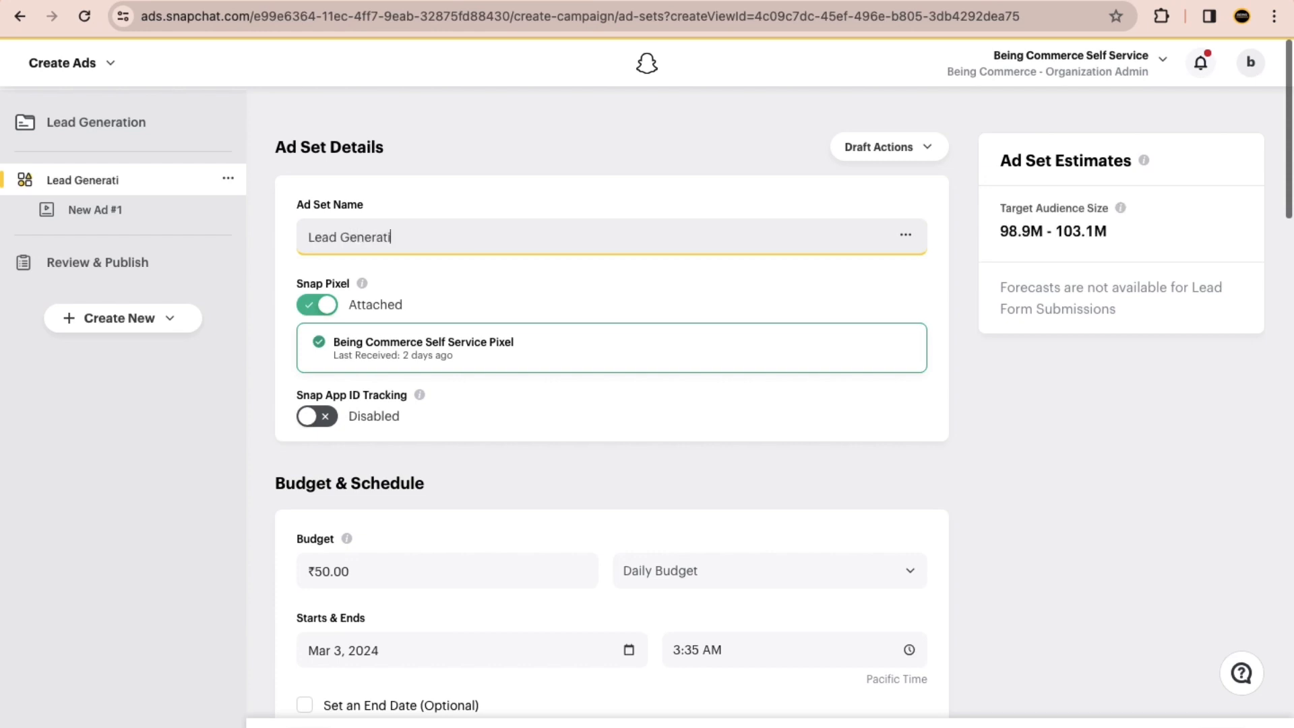
pyautogui.hotkey('ctrl', 'a')
pyautogui.hotkey('ctrl', 'c')
pyautogui.click(470, 329)
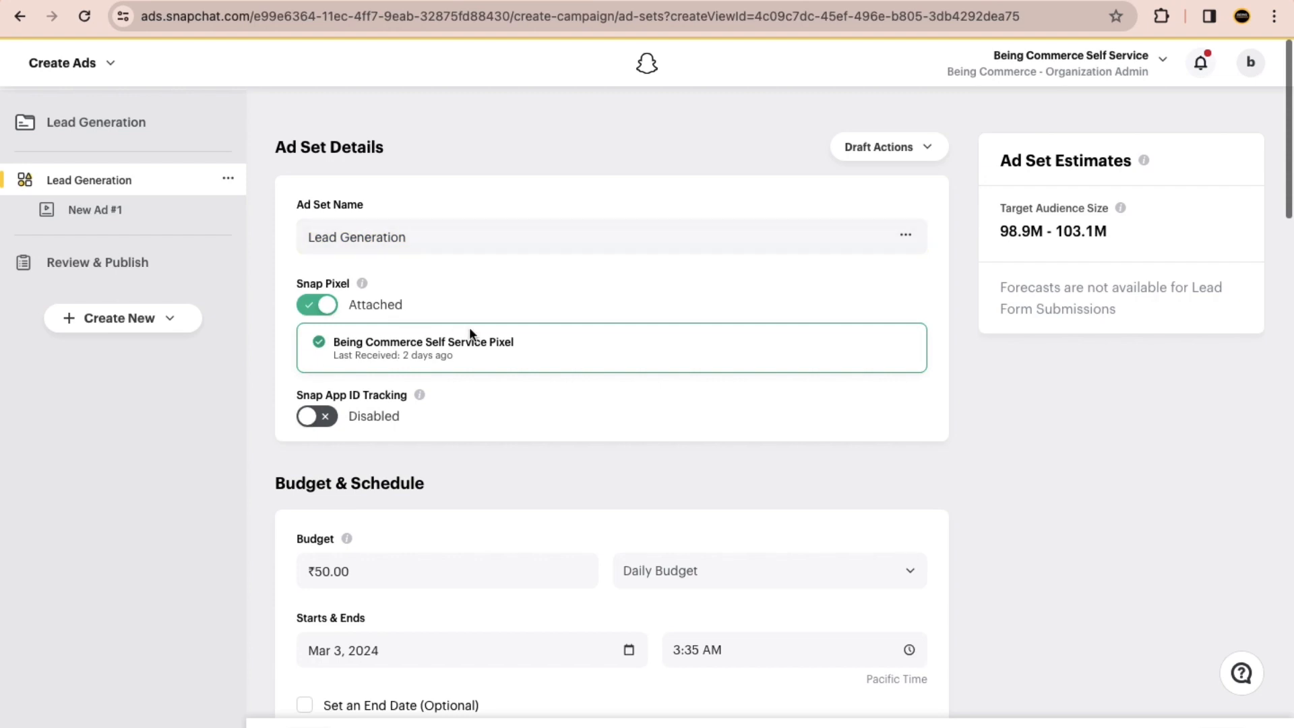
pyautogui.scroll(-5, 471, 330)
pyautogui.scroll(-10, 354, 275)
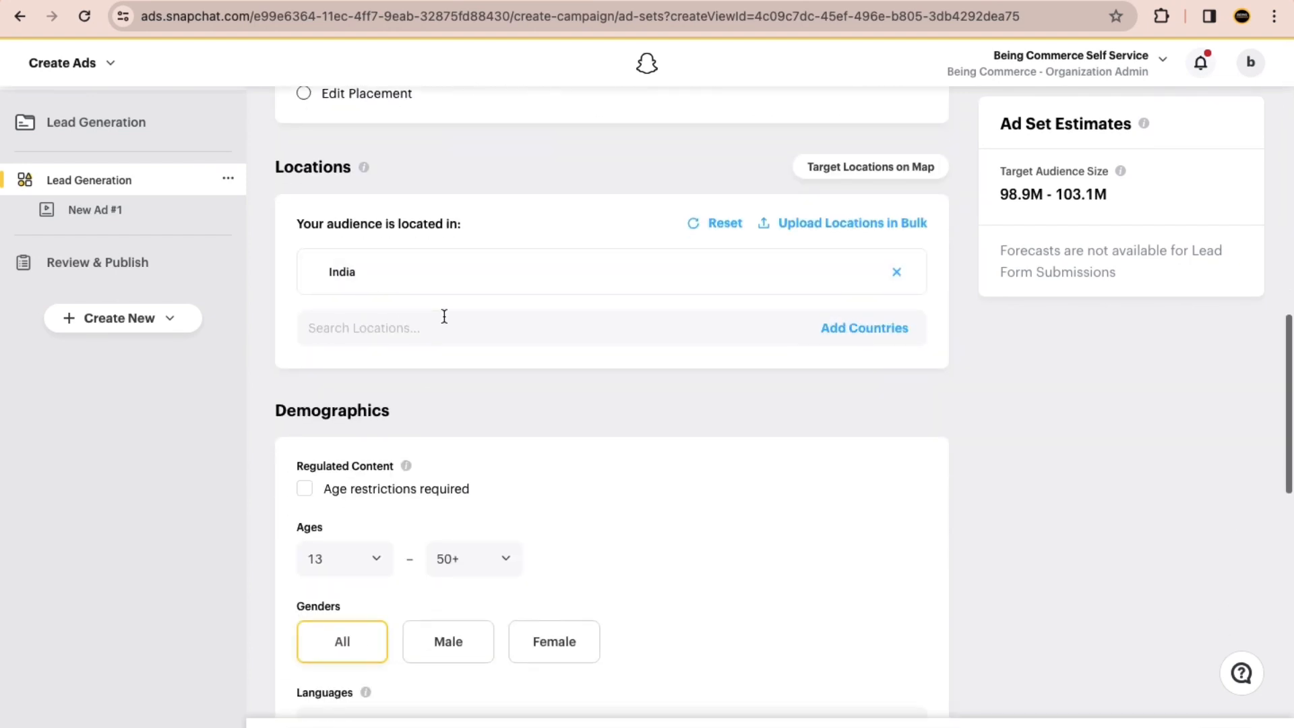
pyautogui.scroll(-10, 441, 314)
pyautogui.scroll(-5, 475, 333)
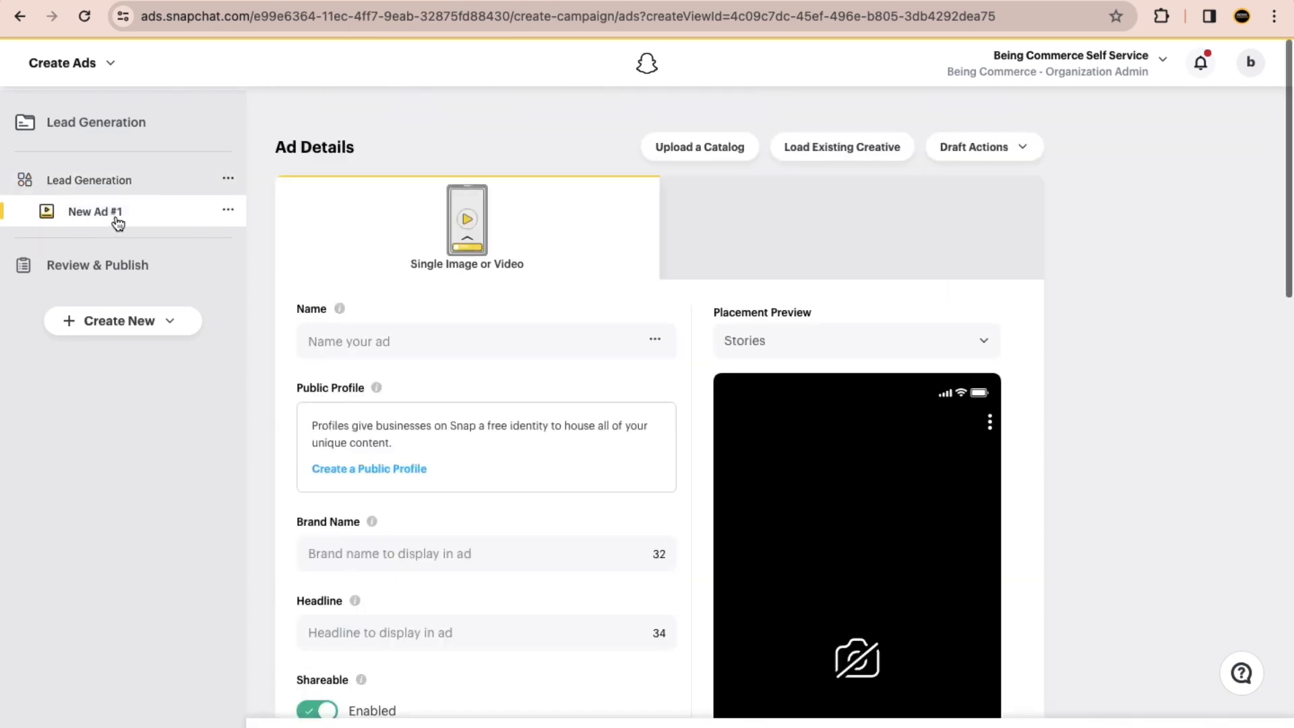
# Step: Name the new ad Lead Generation and set its brand name to Pizza Lovers
pyautogui.scroll(-5, 456, 397)
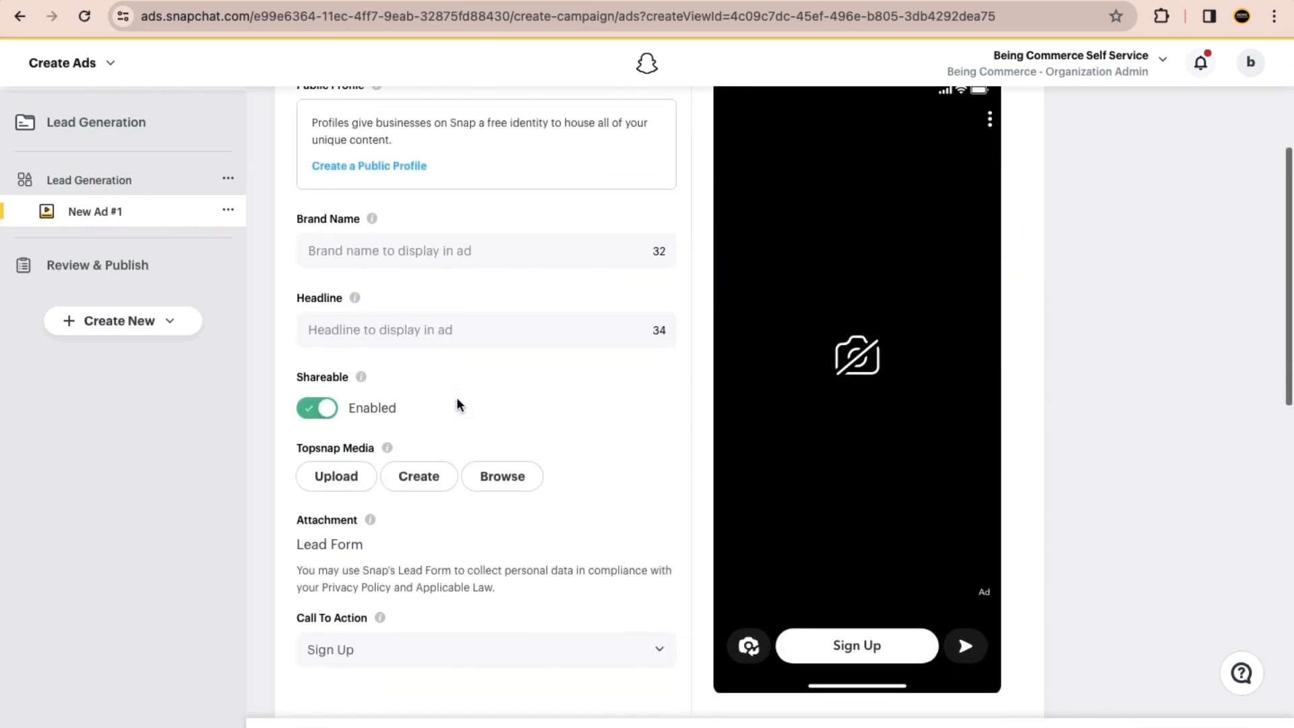
pyautogui.click(358, 230)
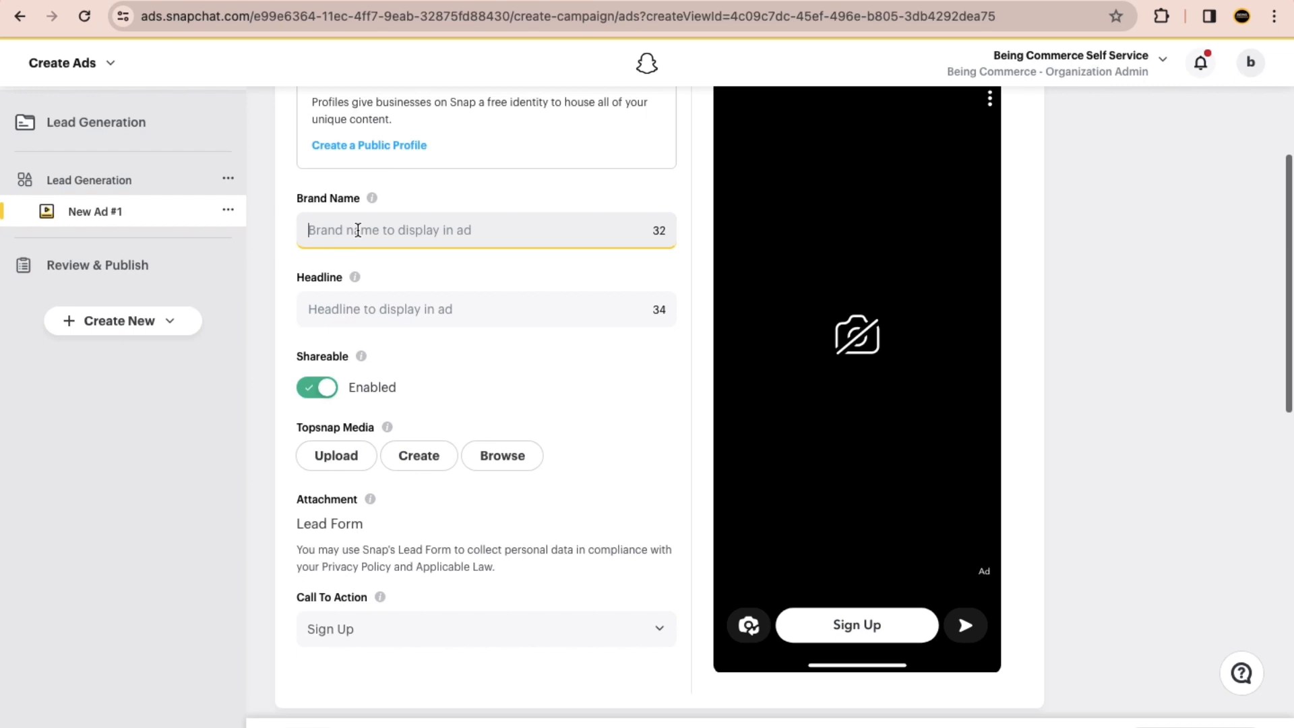
pyautogui.write('Piiza')
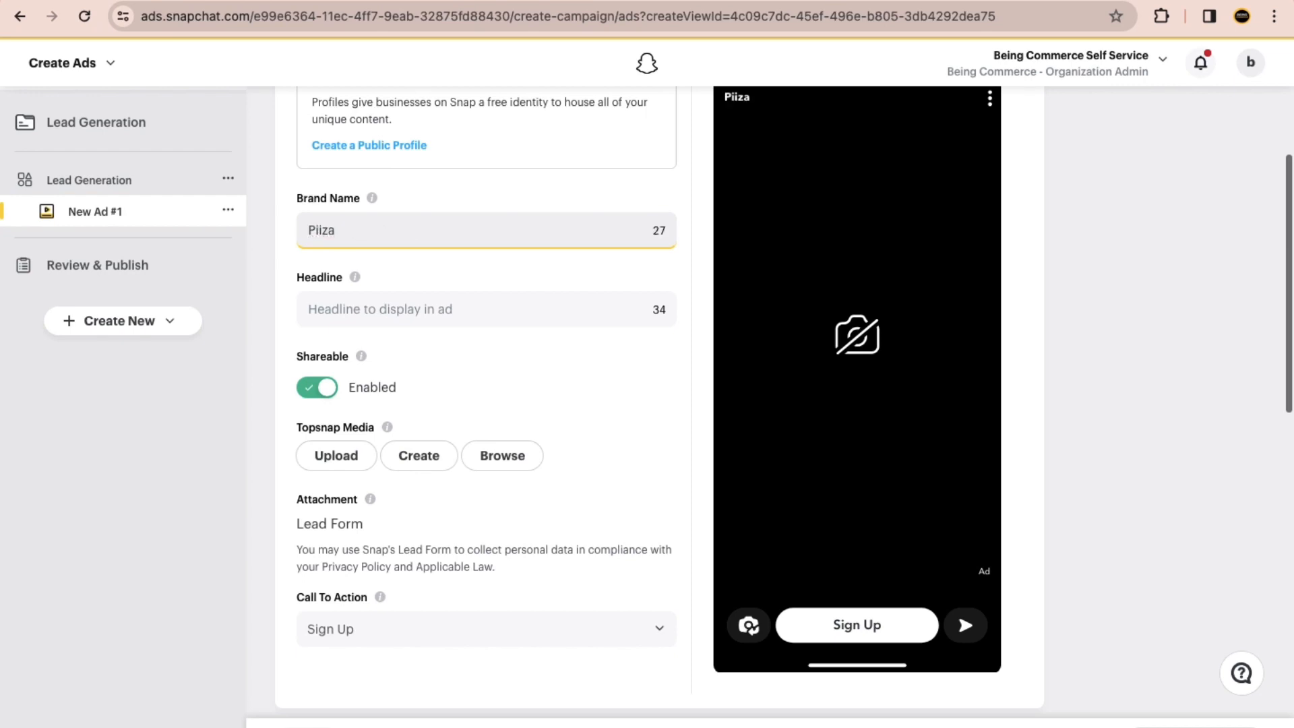
pyautogui.scroll(6, 358, 230)
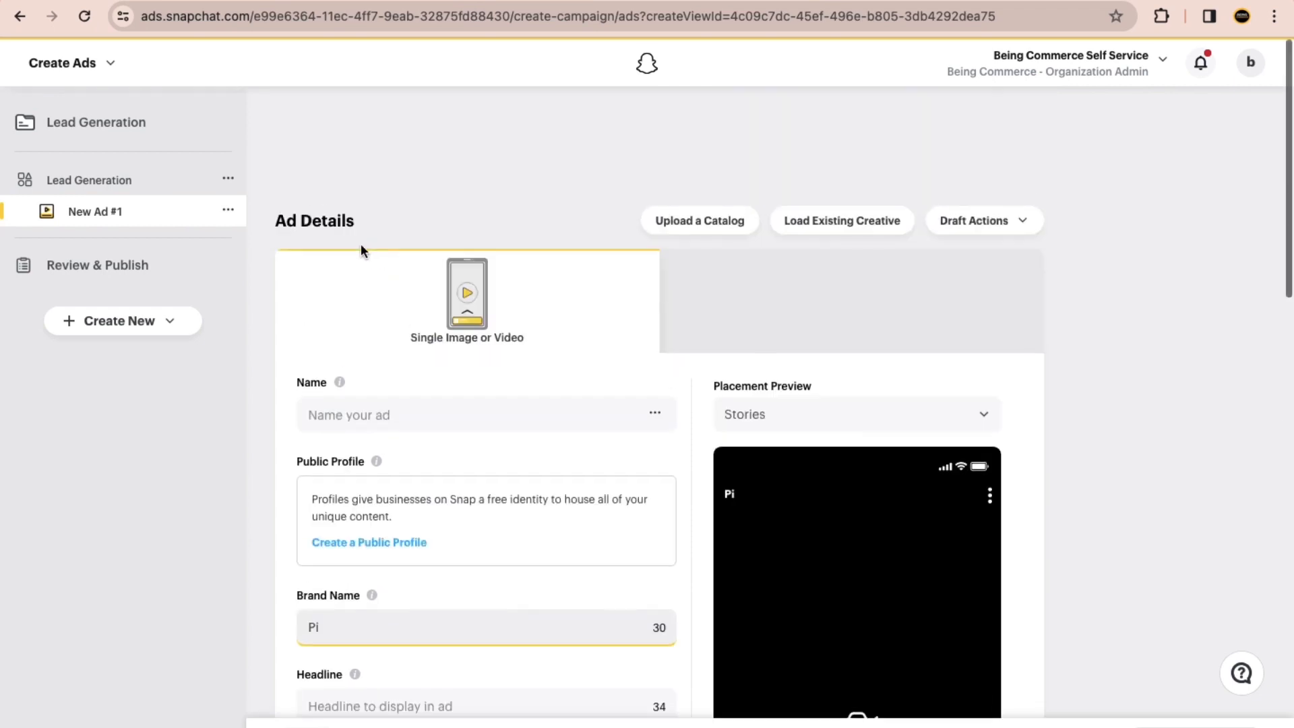
pyautogui.scroll(-1, 369, 302)
pyautogui.click(358, 341)
pyautogui.hotkey('ctrl', 'v')
pyautogui.scroll(-5, 375, 402)
pyautogui.click(339, 194)
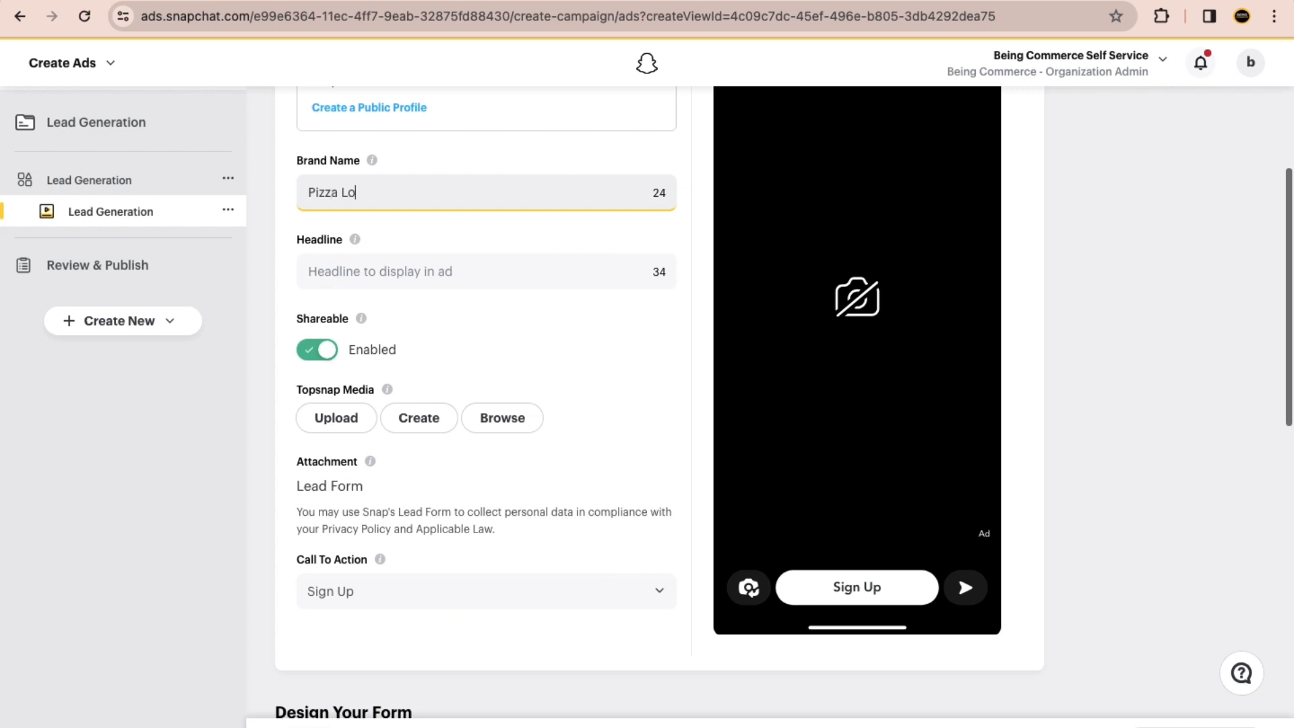
# Step: Copy "Slice into Happiness 🍕" from the ChatGPT conversation into the Snapchat ad's headline
pyautogui.hotkey('ctrl', 'Right')
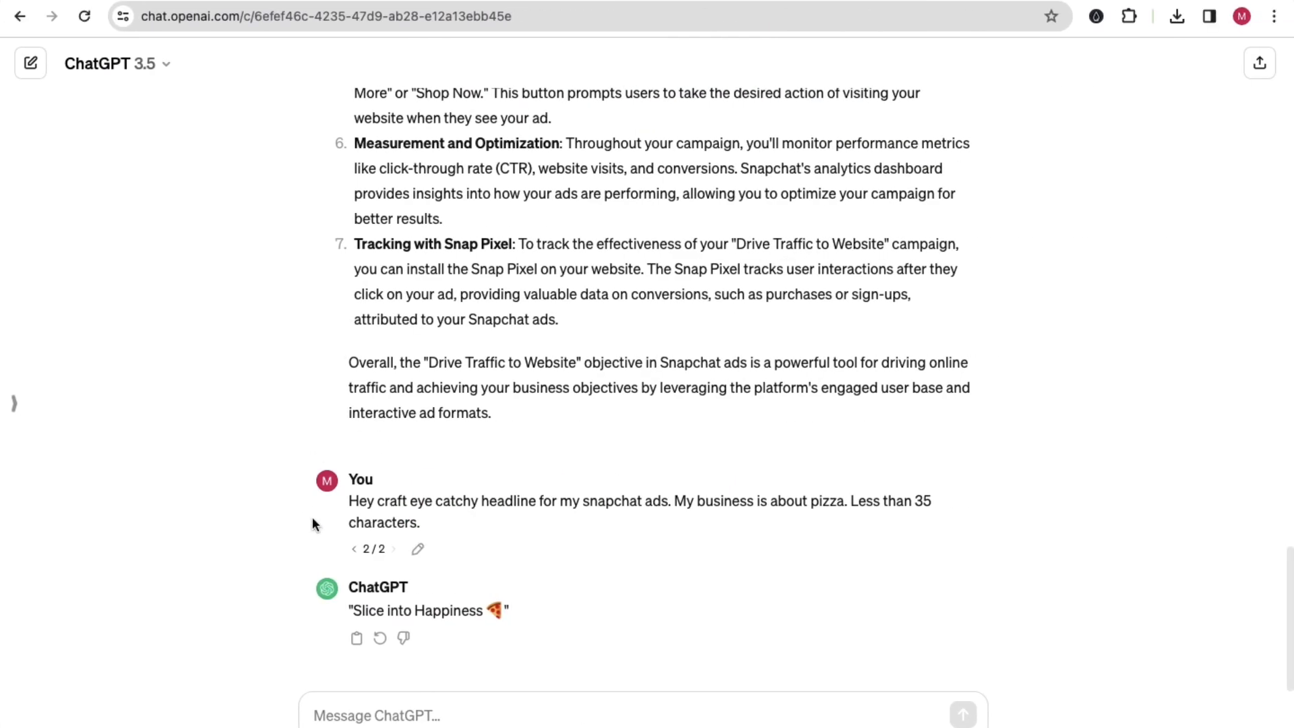
pyautogui.moveTo(357, 611); pyautogui.dragTo(497, 611)
pyautogui.hotkey('ctrl', 'c')
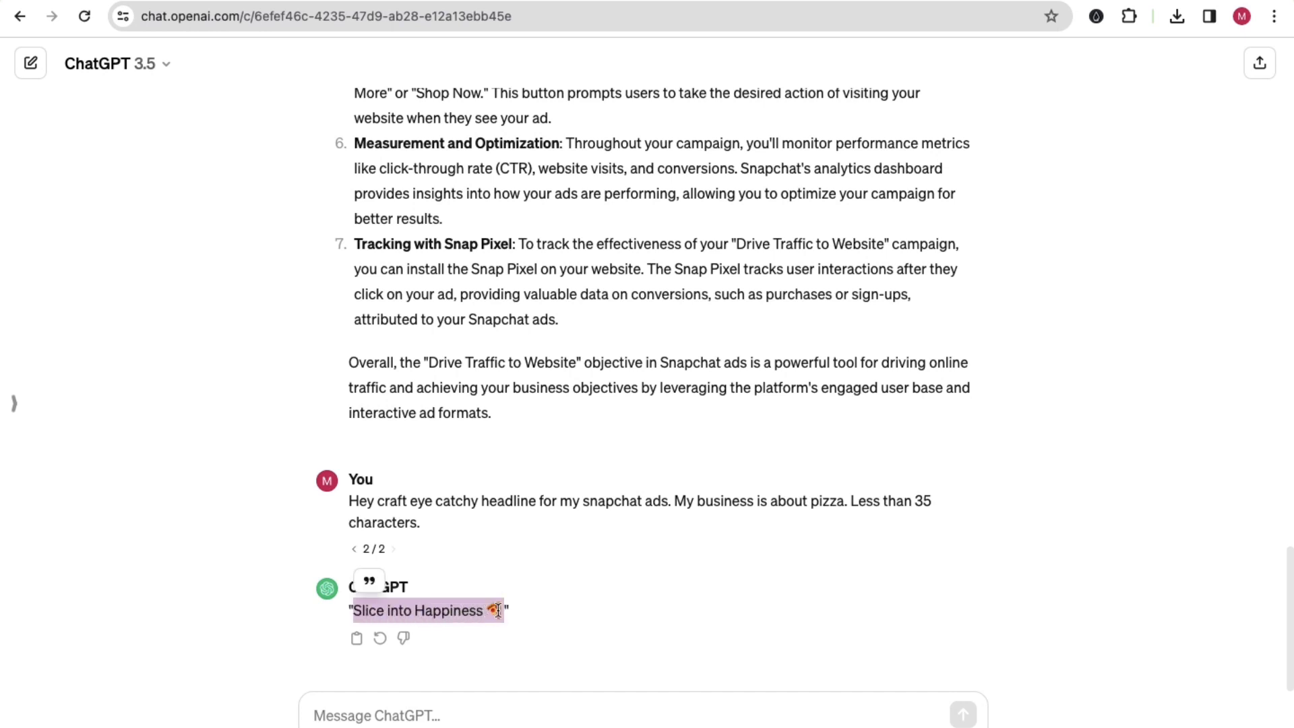
pyautogui.hotkey('ctrl', 'Left')
pyautogui.click(321, 268)
pyautogui.hotkey('ctrl', 'v')
# Step: Use the existing pizza video Example.mp4 from the media library as the ad's Topsnap media
pyautogui.scroll(-4, 263, 401)
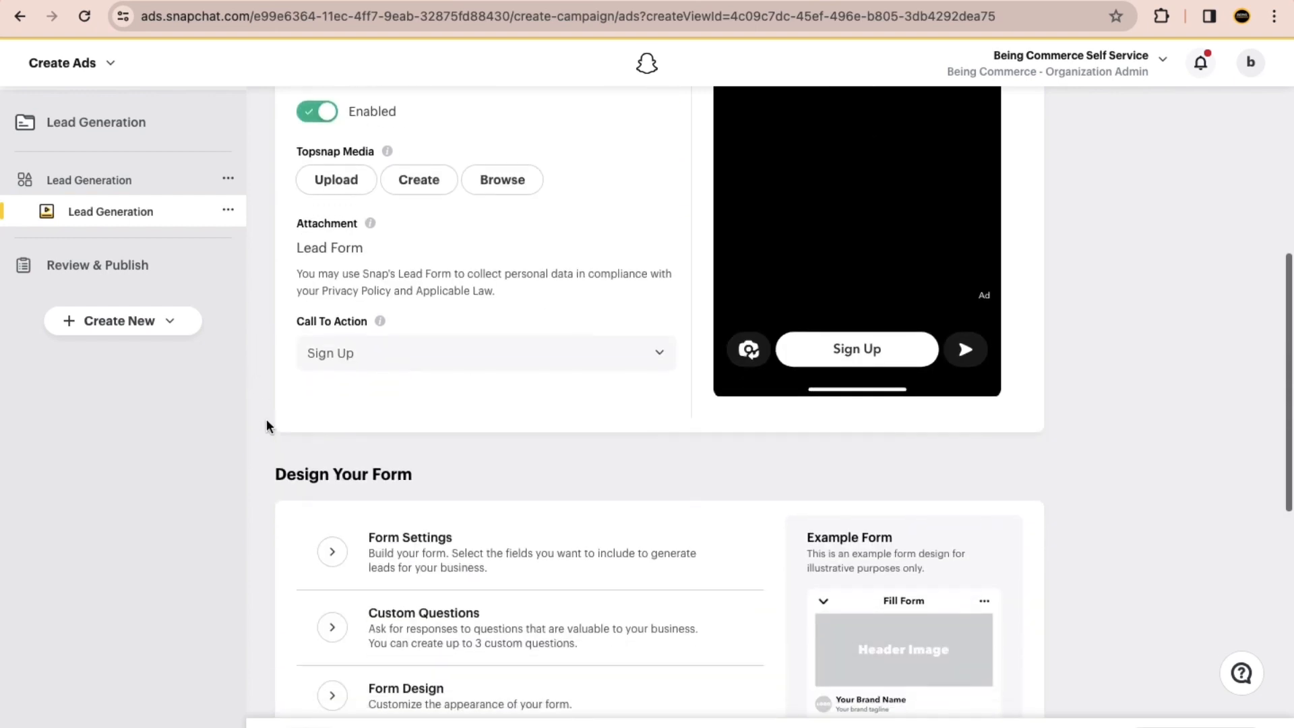
pyautogui.click(506, 187)
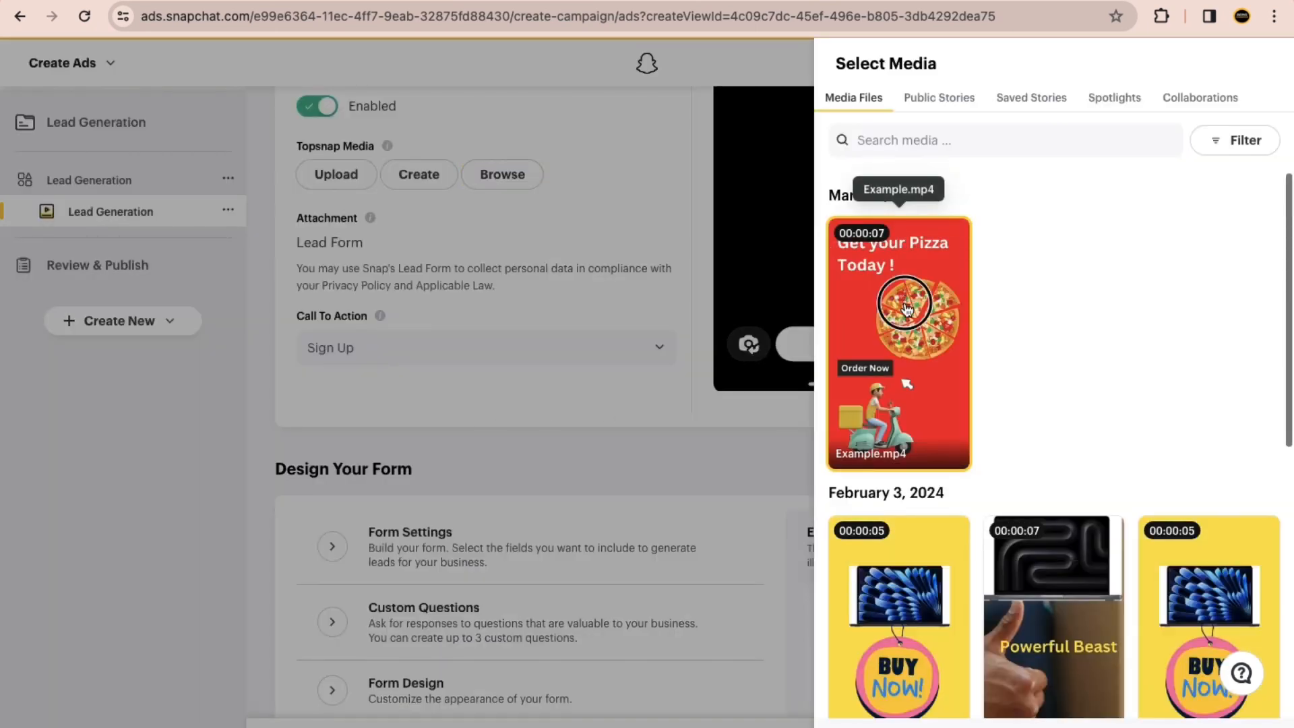
pyautogui.click(903, 299)
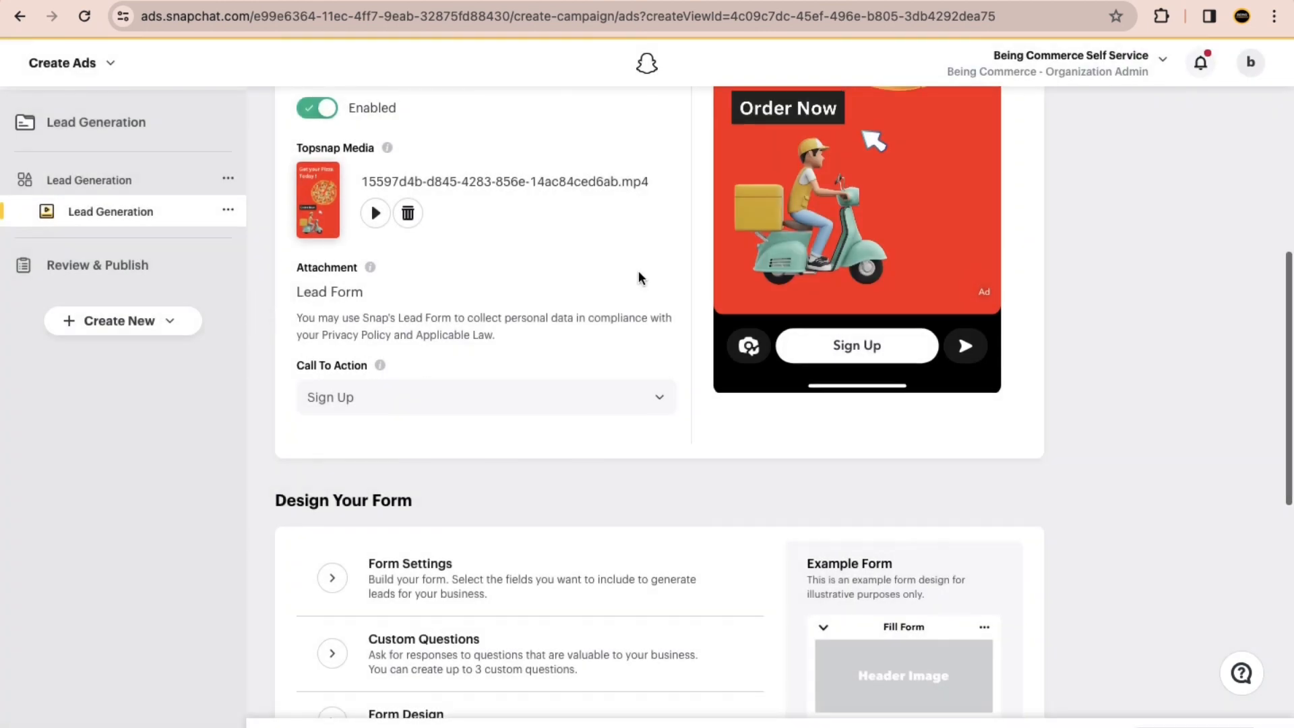
# Step: Review the ad's preview and Sign Up call to action, the example lead form and the delivery settings
pyautogui.scroll(4, 638, 279)
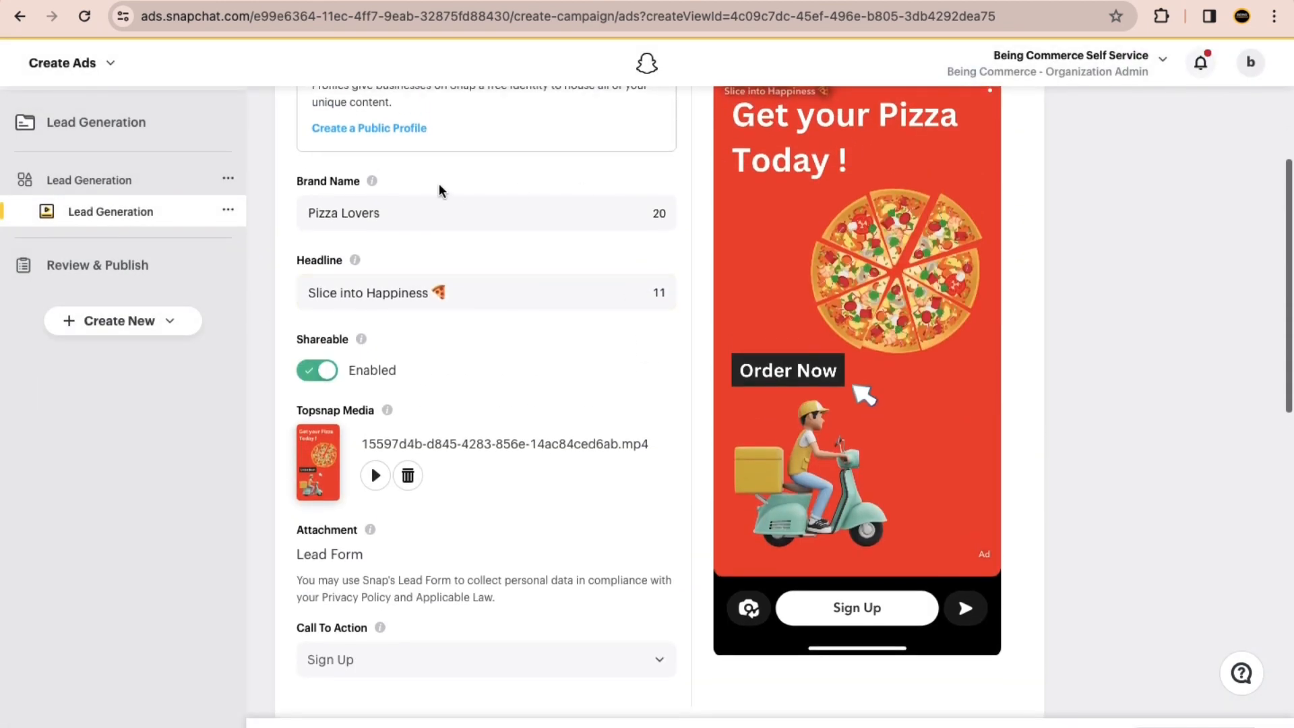
pyautogui.scroll(3, 438, 190)
pyautogui.scroll(-7, 841, 404)
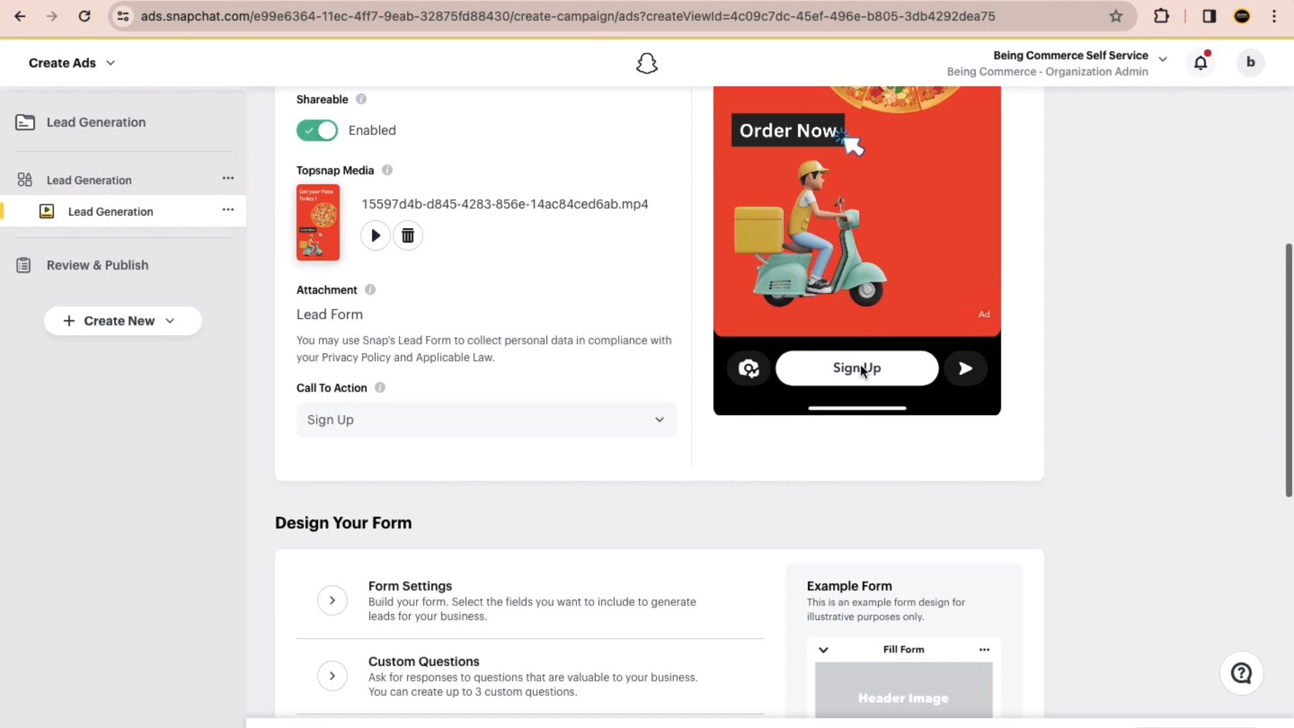
pyautogui.scroll(-3, 653, 393)
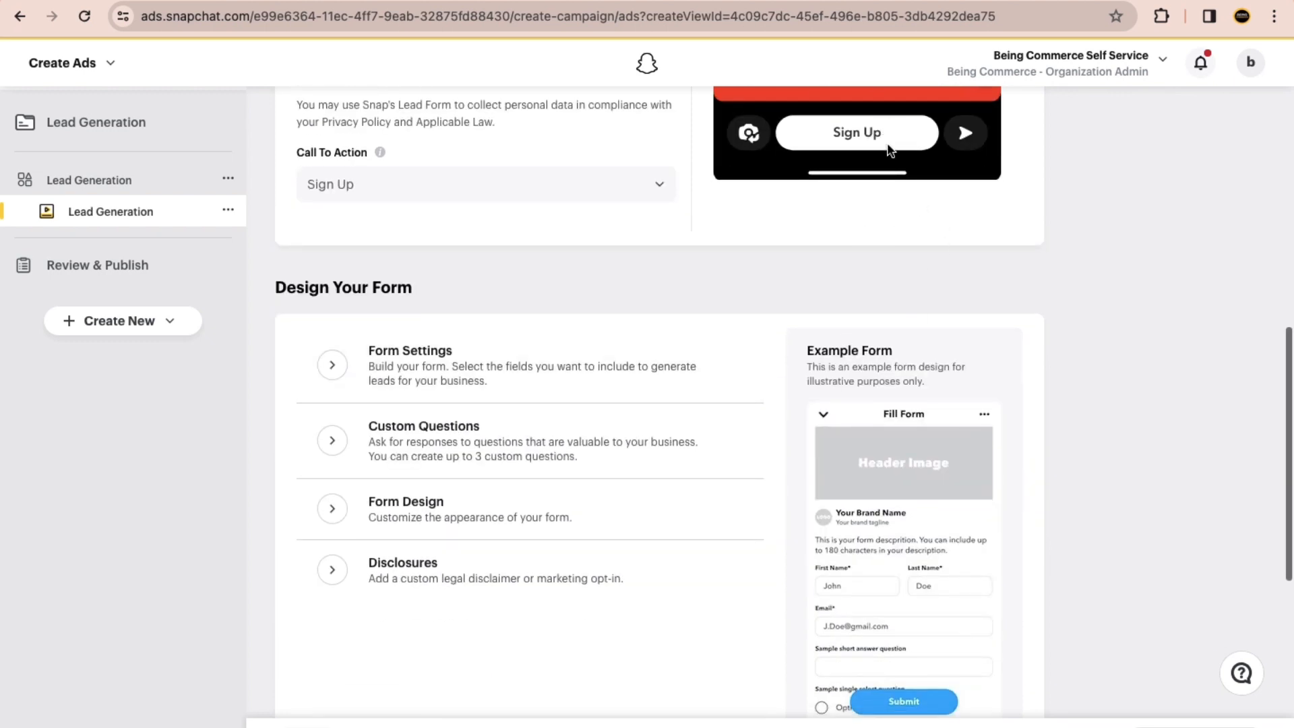
pyautogui.scroll(-3, 838, 291)
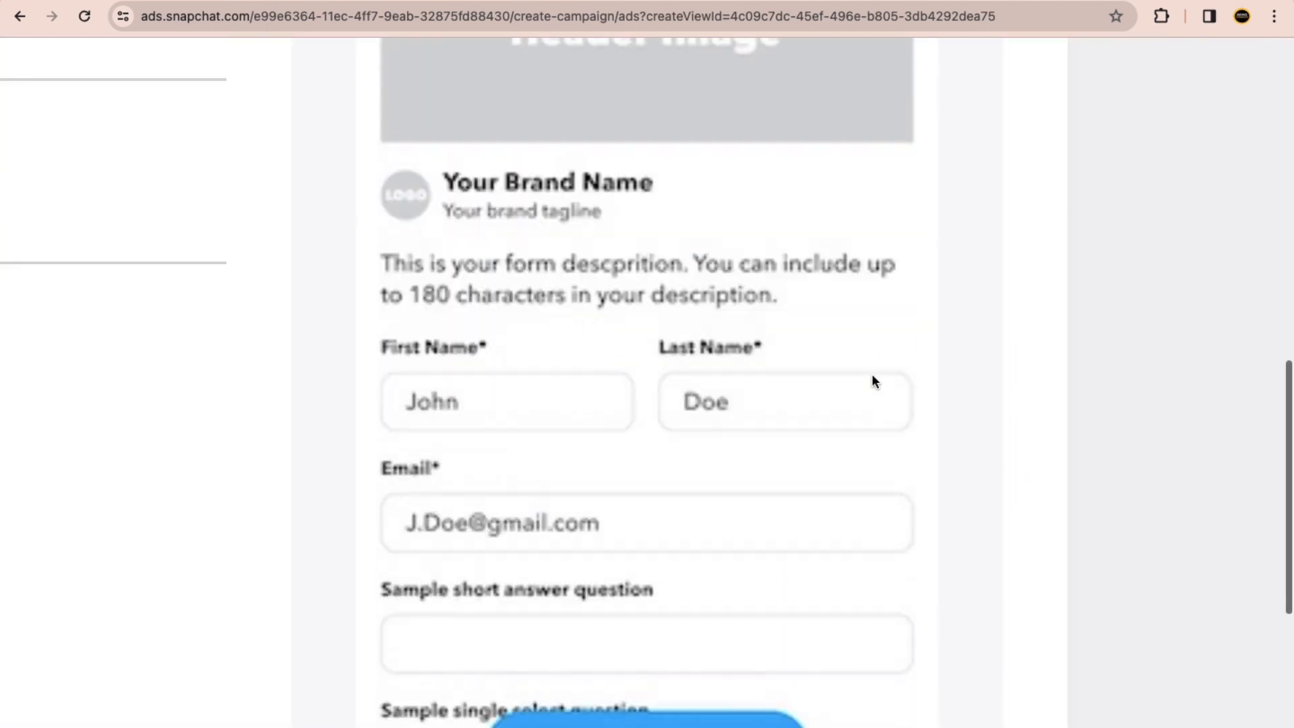
pyautogui.scroll(-2, 578, 364)
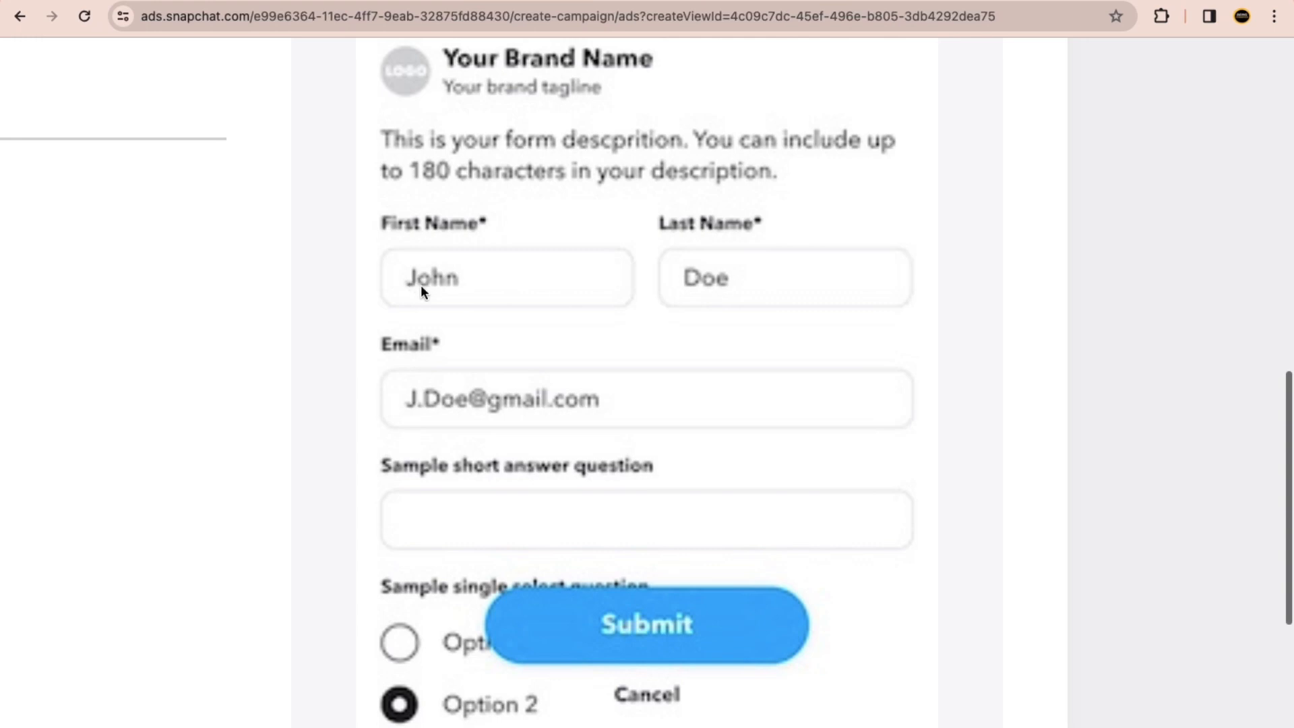
pyautogui.scroll(-2, 610, 465)
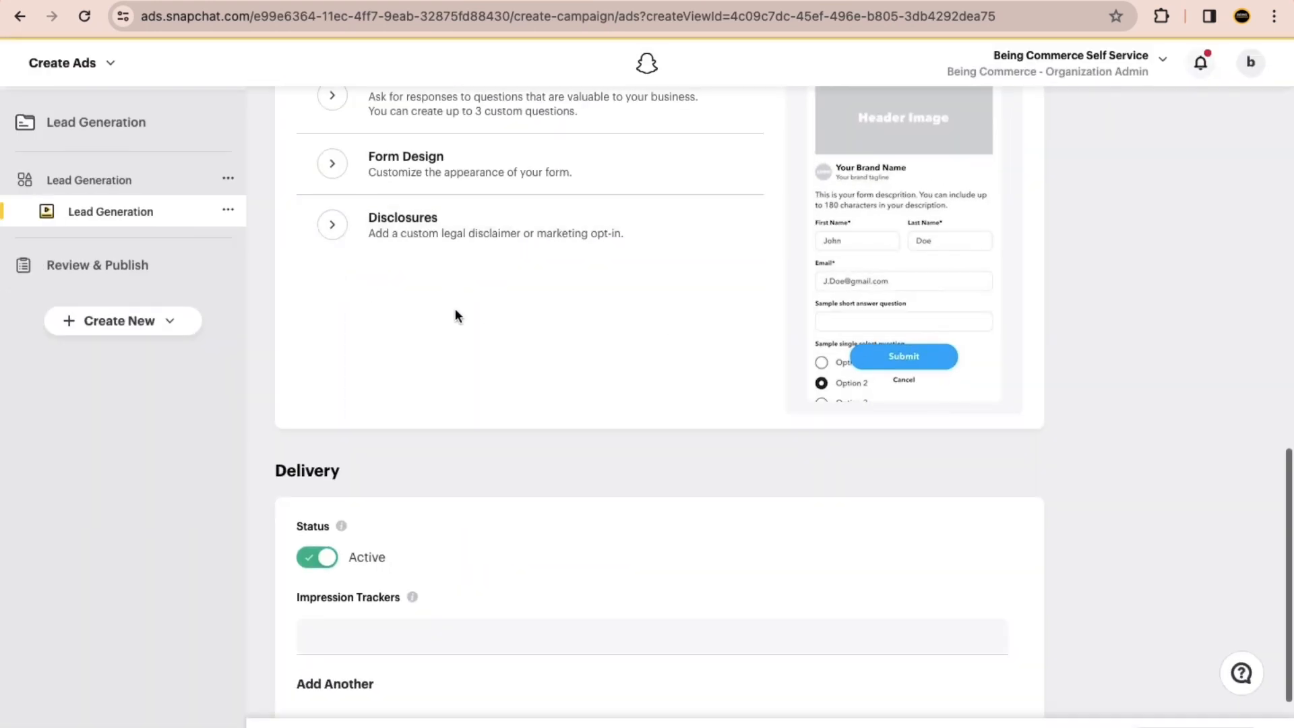
pyautogui.scroll(-3, 462, 321)
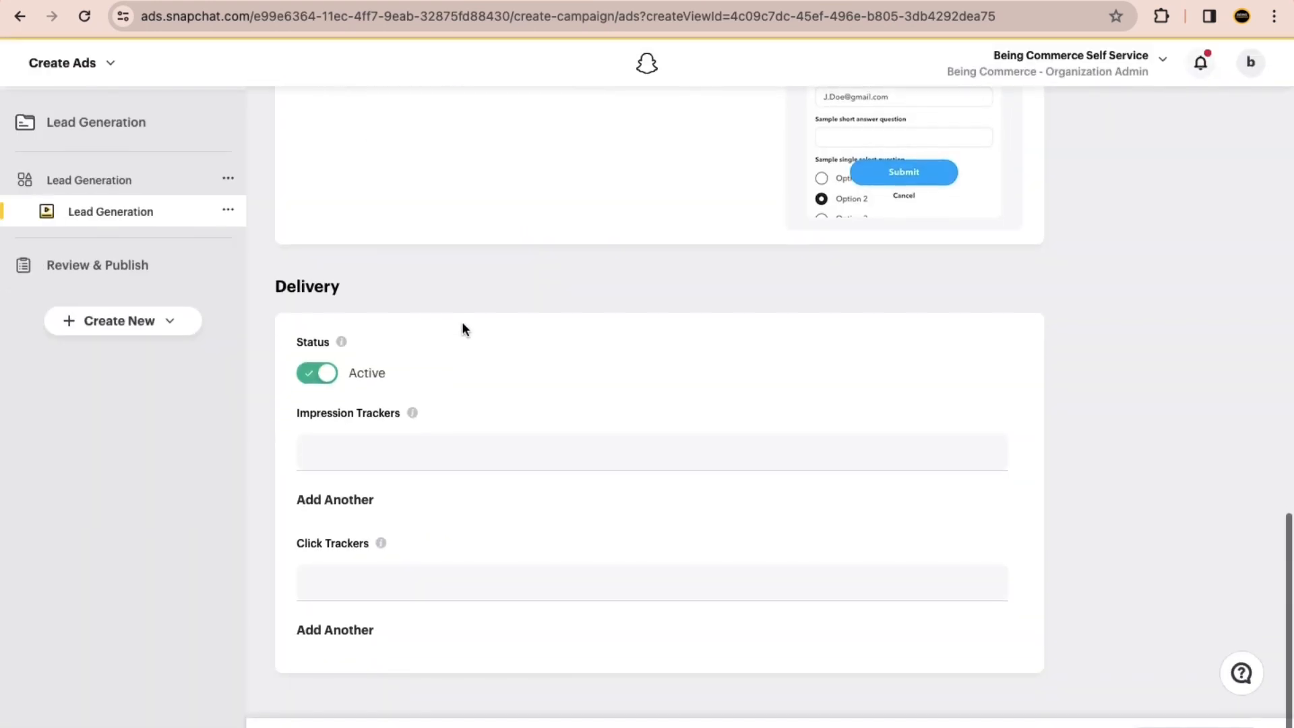
pyautogui.scroll(12, 467, 321)
pyautogui.scroll(-4, 470, 327)
pyautogui.scroll(-3, 474, 343)
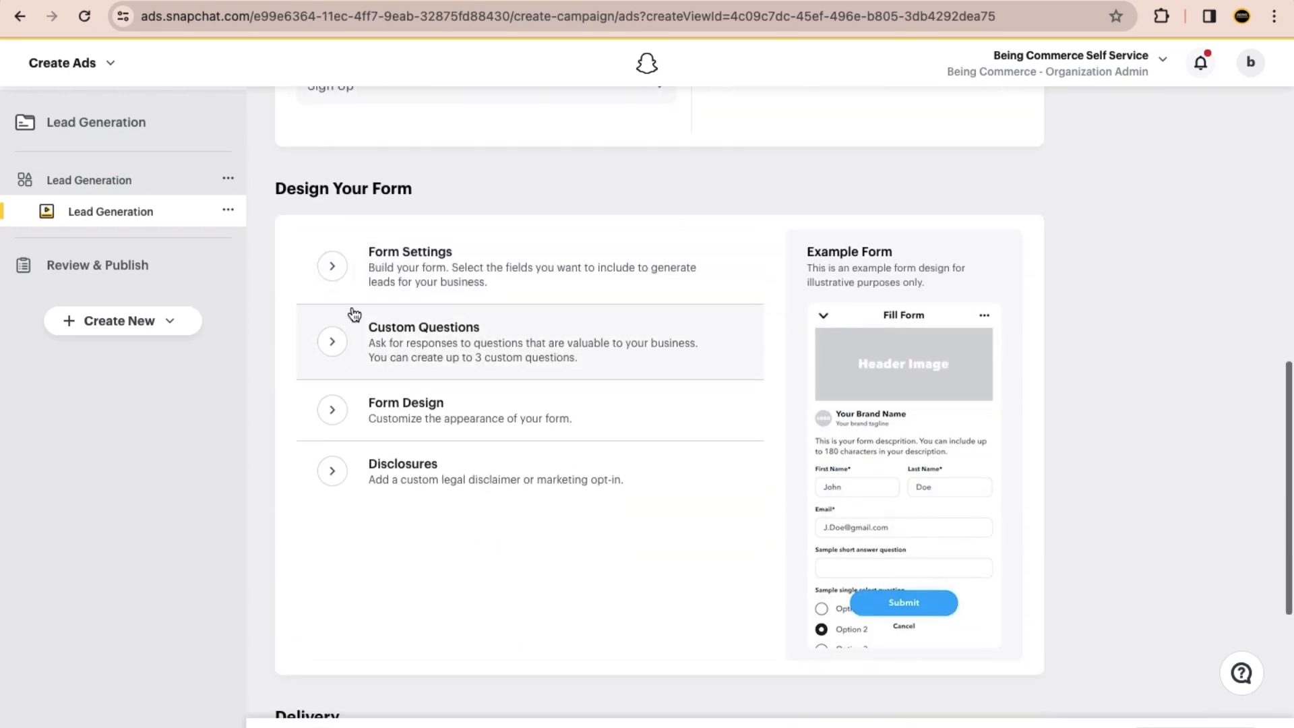
# Step: Add Address and Phone Number to the fields collected in the lead form's settings
pyautogui.click(337, 268)
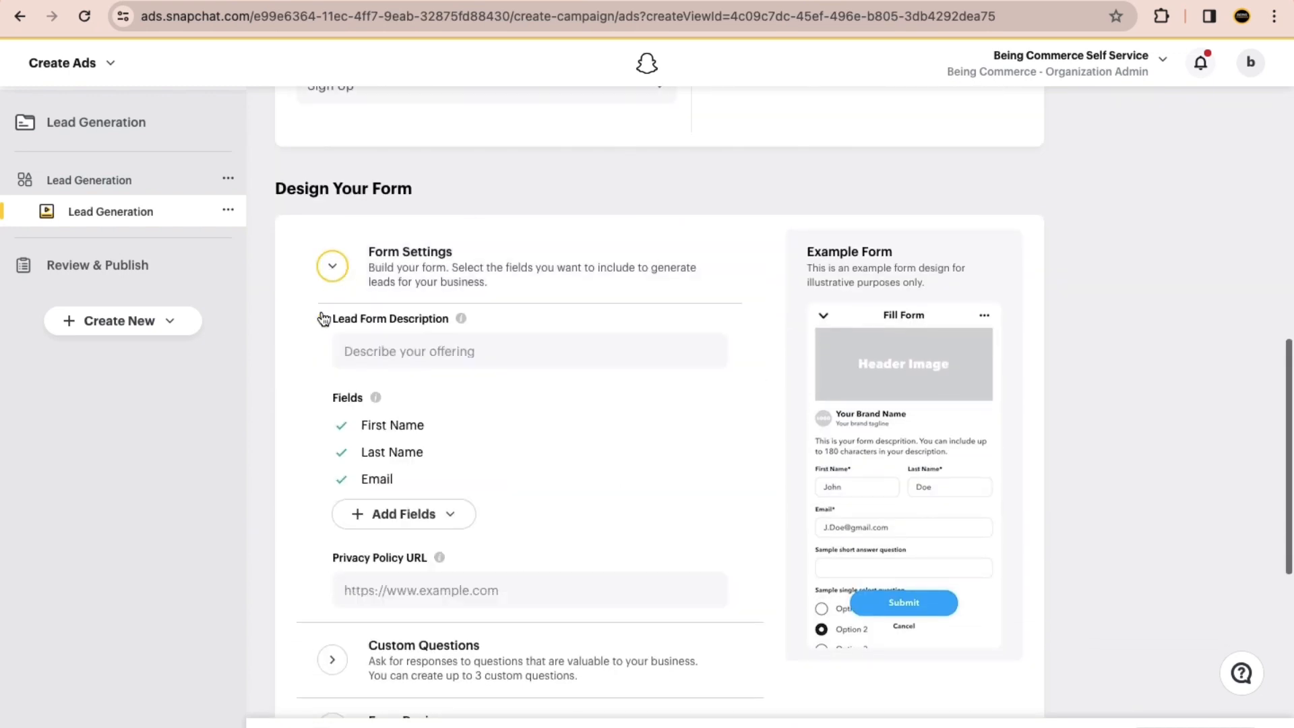
pyautogui.scroll(-3, 312, 389)
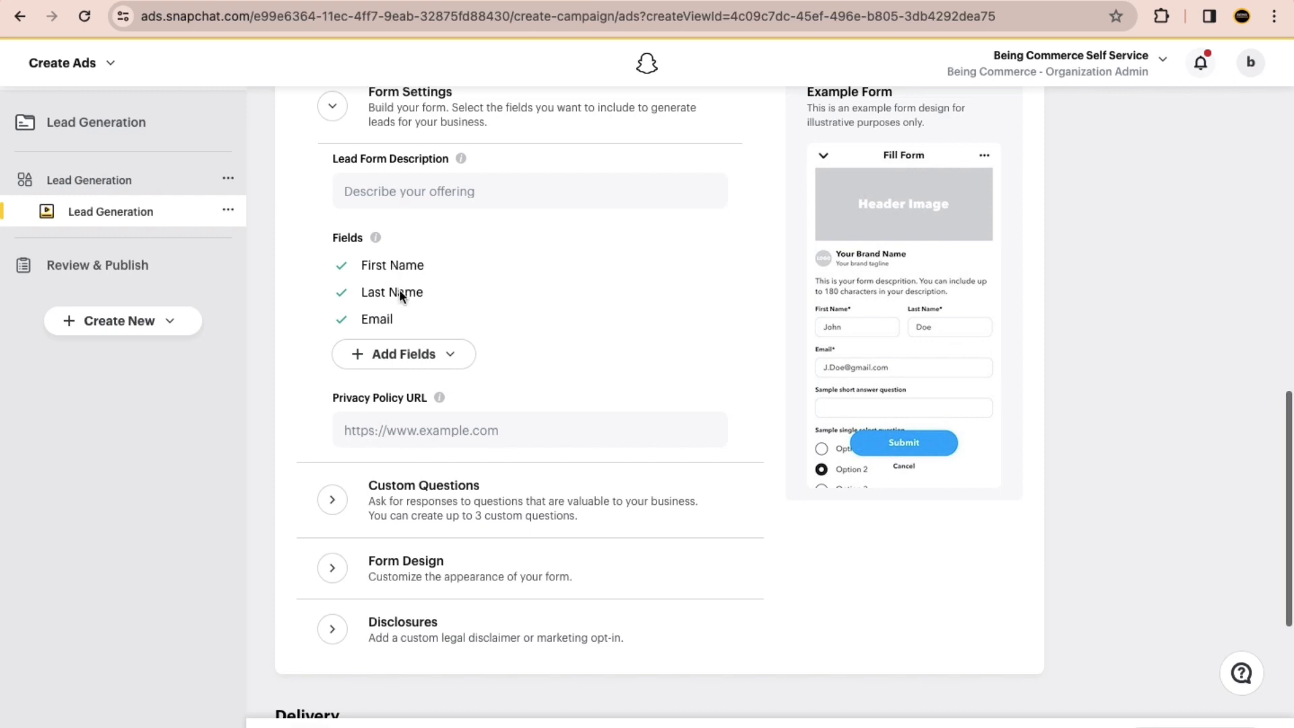
pyautogui.click(459, 362)
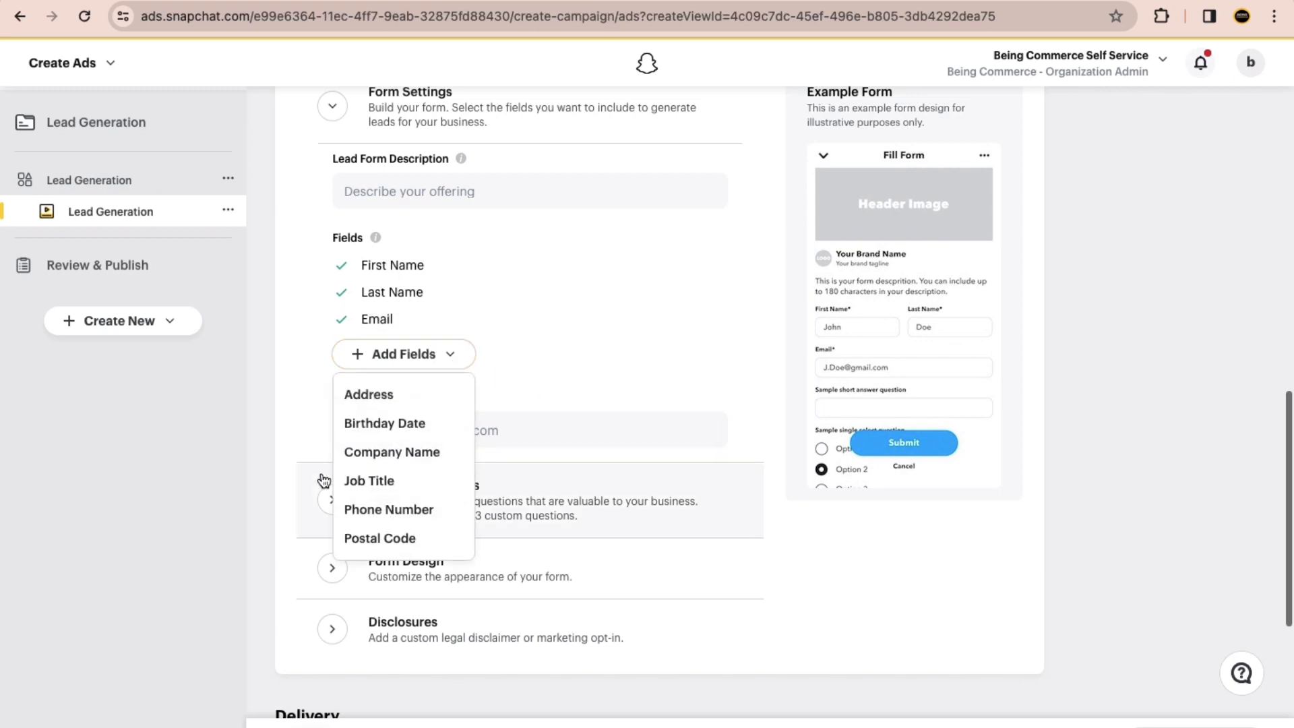
pyautogui.scroll(-1, 418, 486)
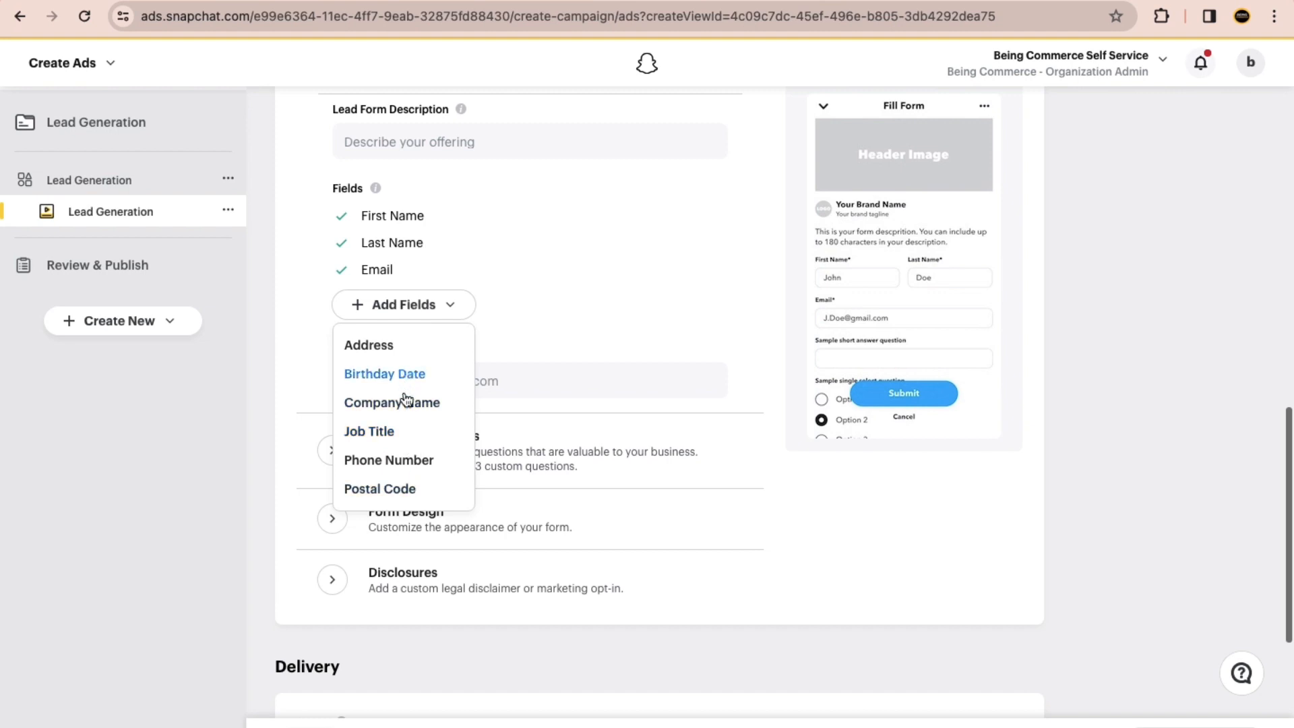
pyautogui.click(408, 357)
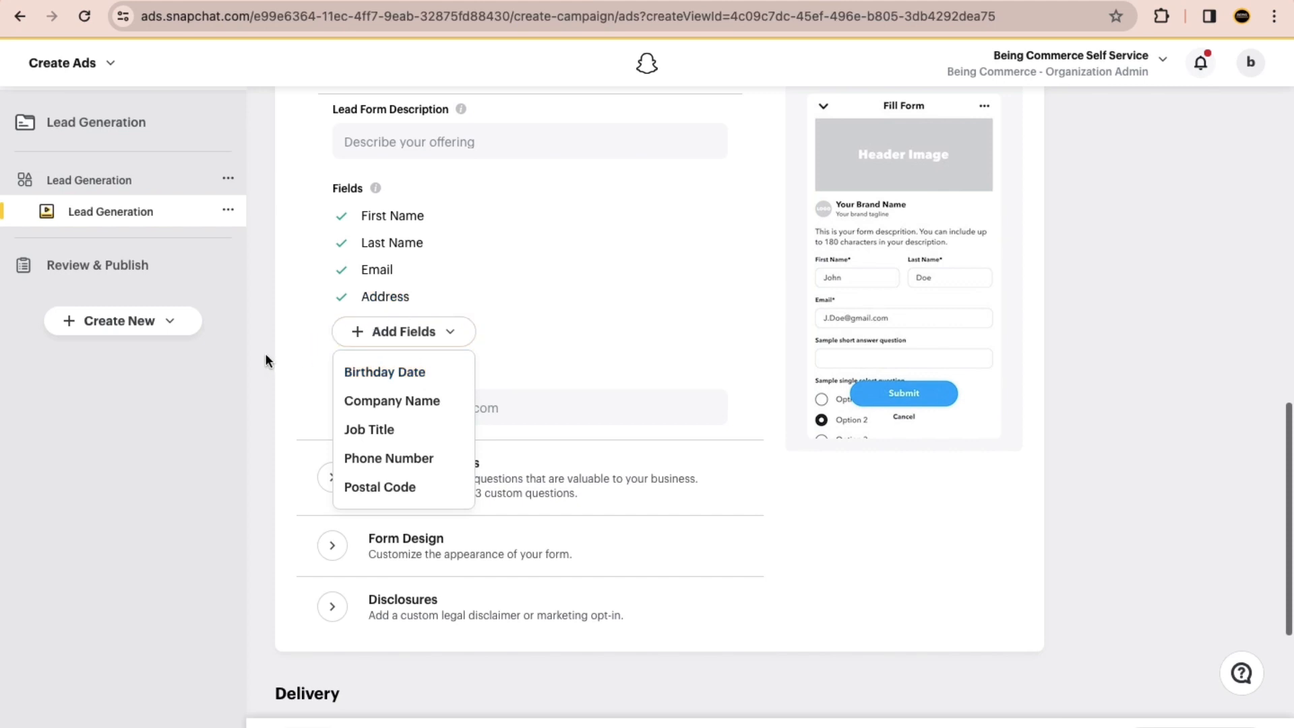
pyautogui.click(349, 234)
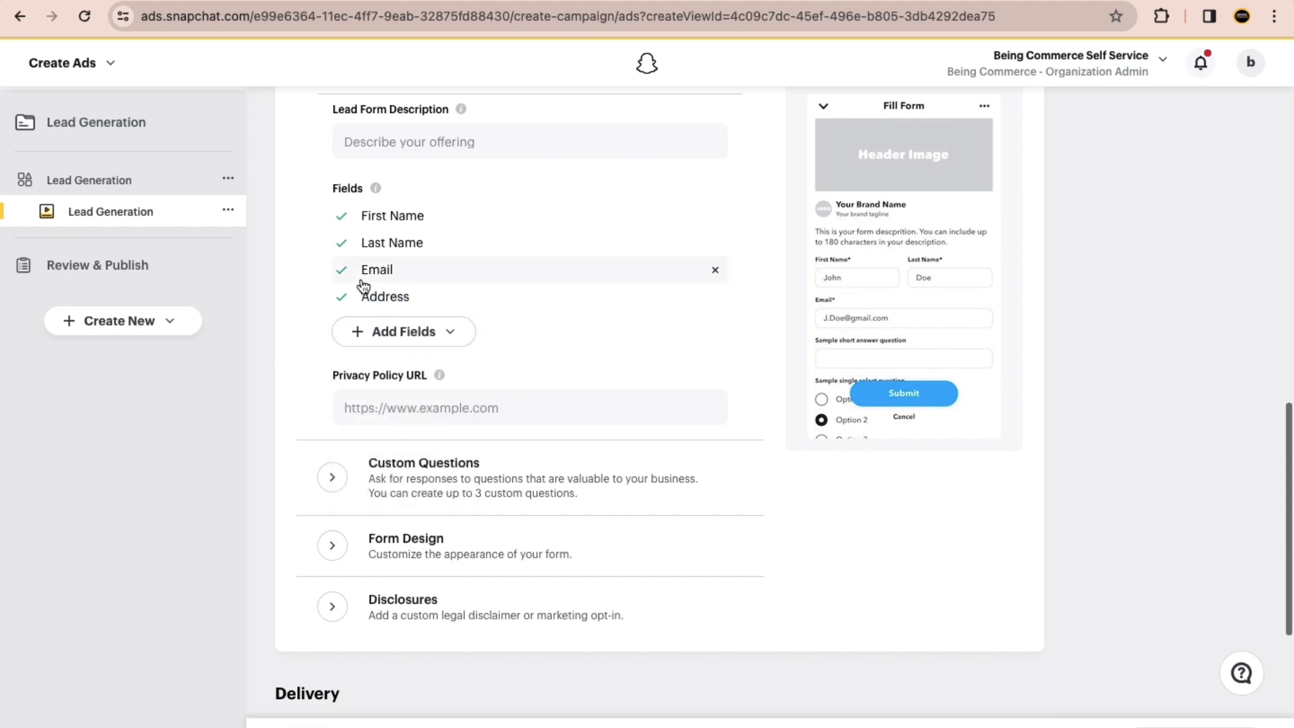
pyautogui.click(406, 334)
pyautogui.click(432, 458)
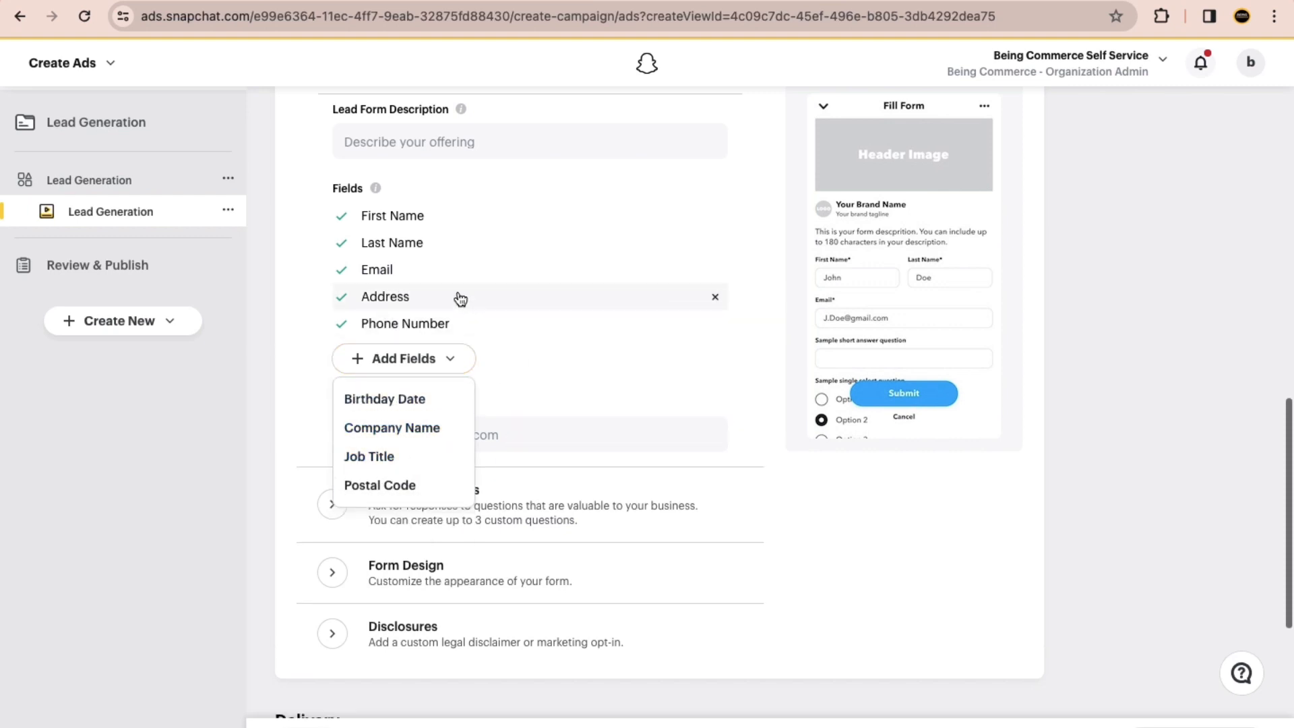
pyautogui.click(391, 308)
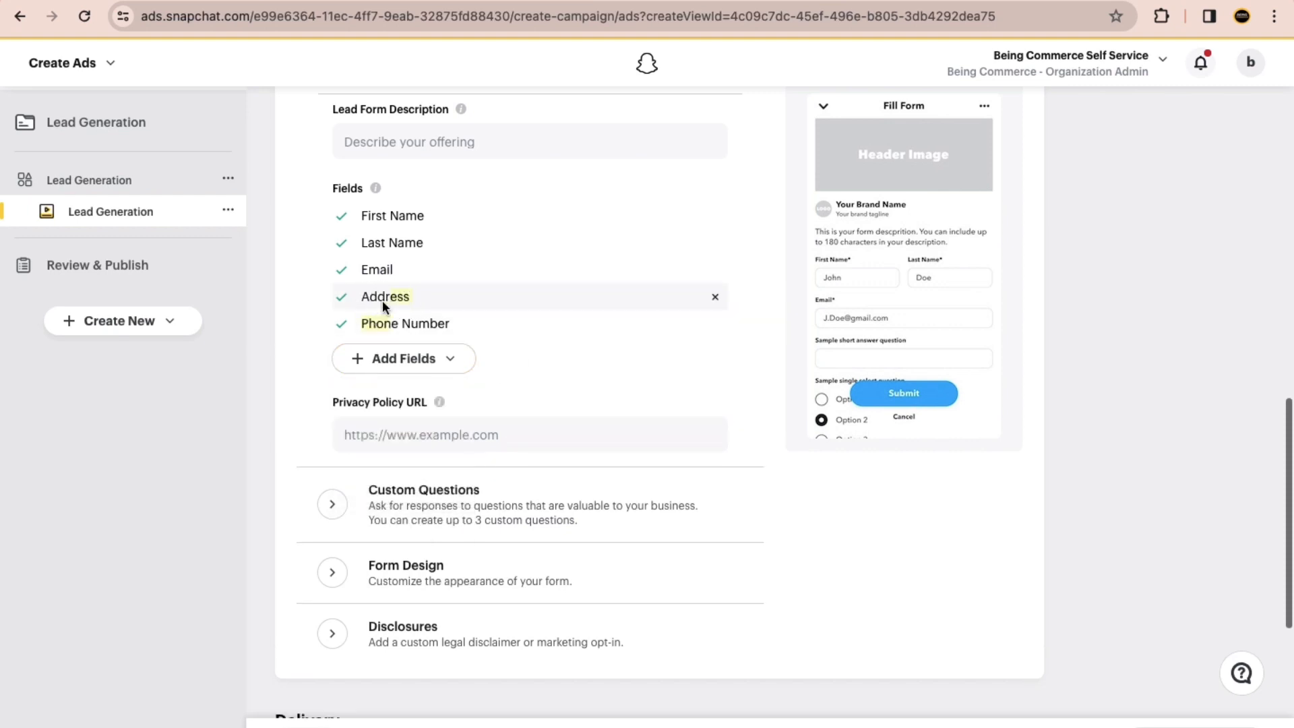
pyautogui.click(338, 297)
pyautogui.click(259, 353)
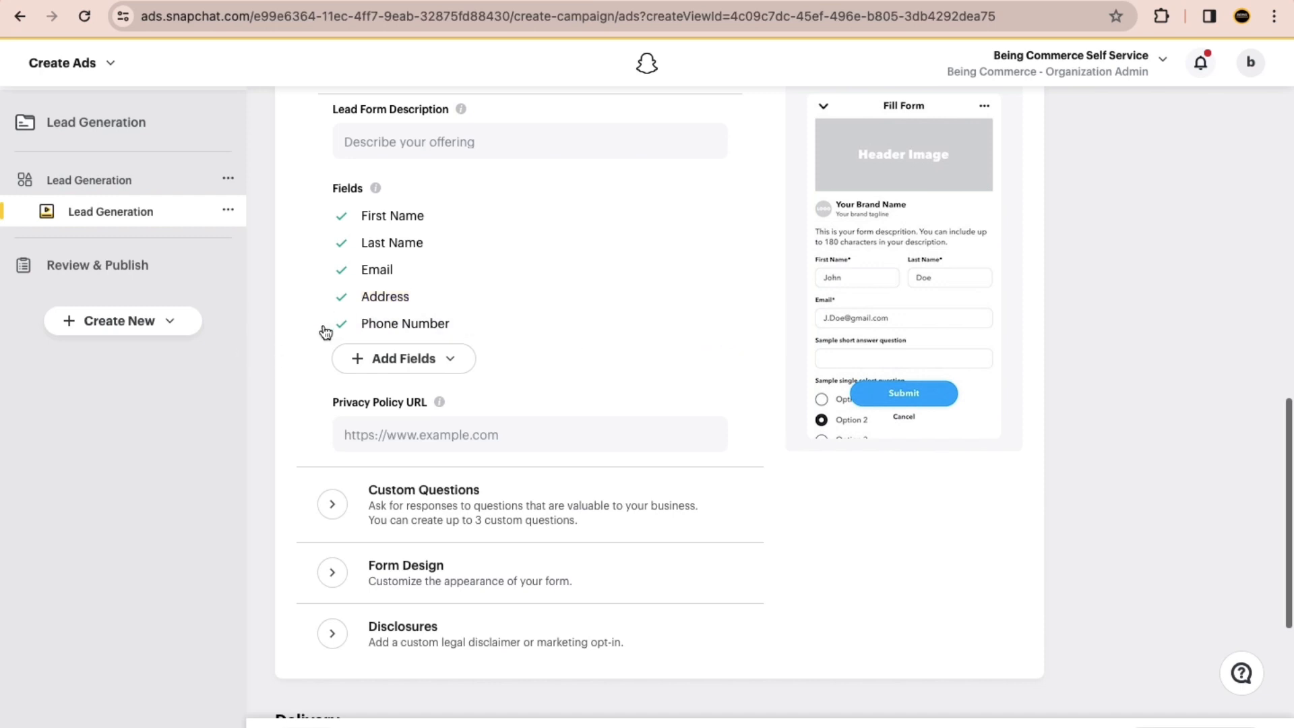
pyautogui.scroll(-3, 428, 384)
pyautogui.click(369, 271)
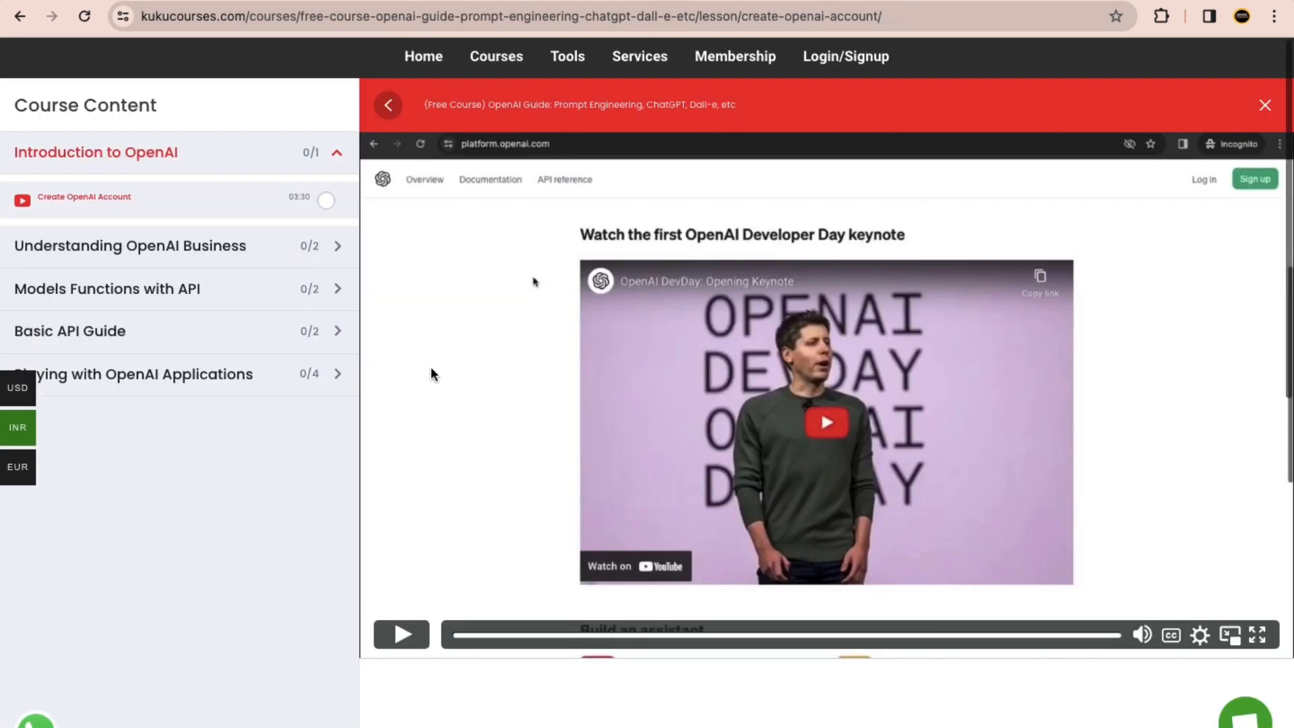
pyautogui.scroll(-10, 431, 368)
pyautogui.scroll(2, 438, 389)
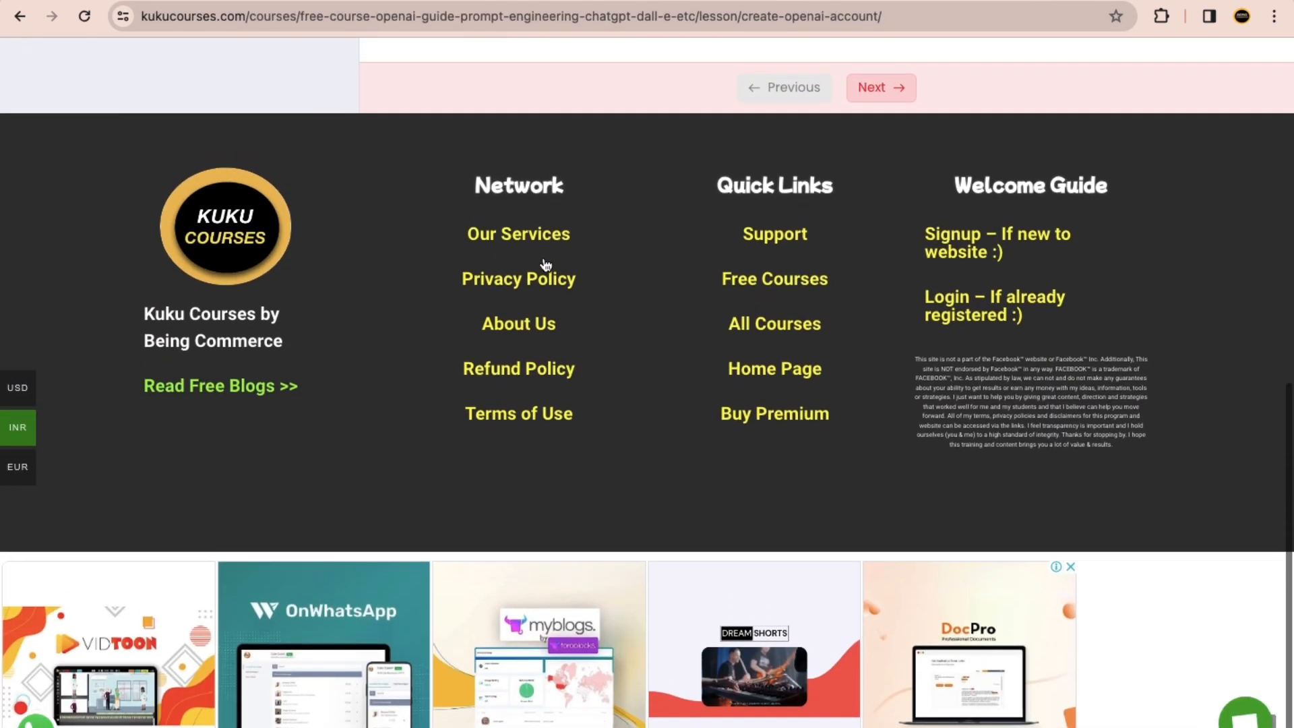
pyautogui.click(533, 275)
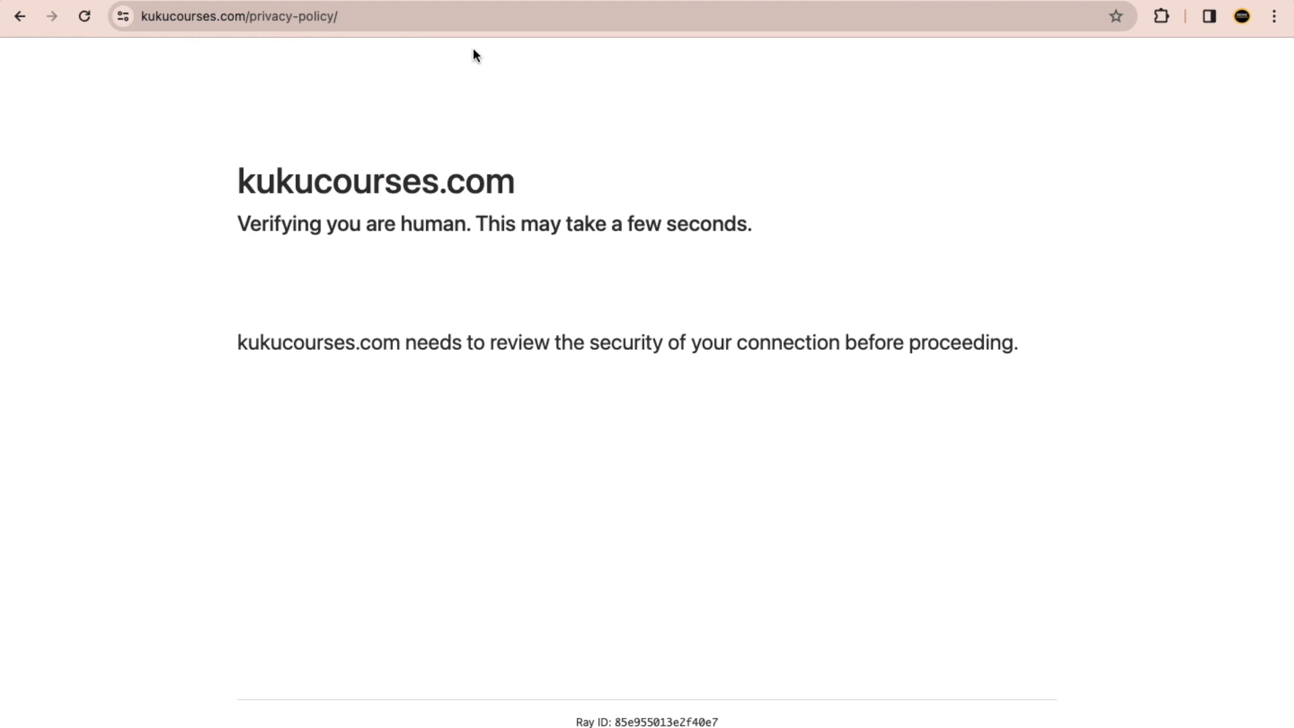
pyautogui.click(458, 17)
pyautogui.hotkey('ctrl', 'c')
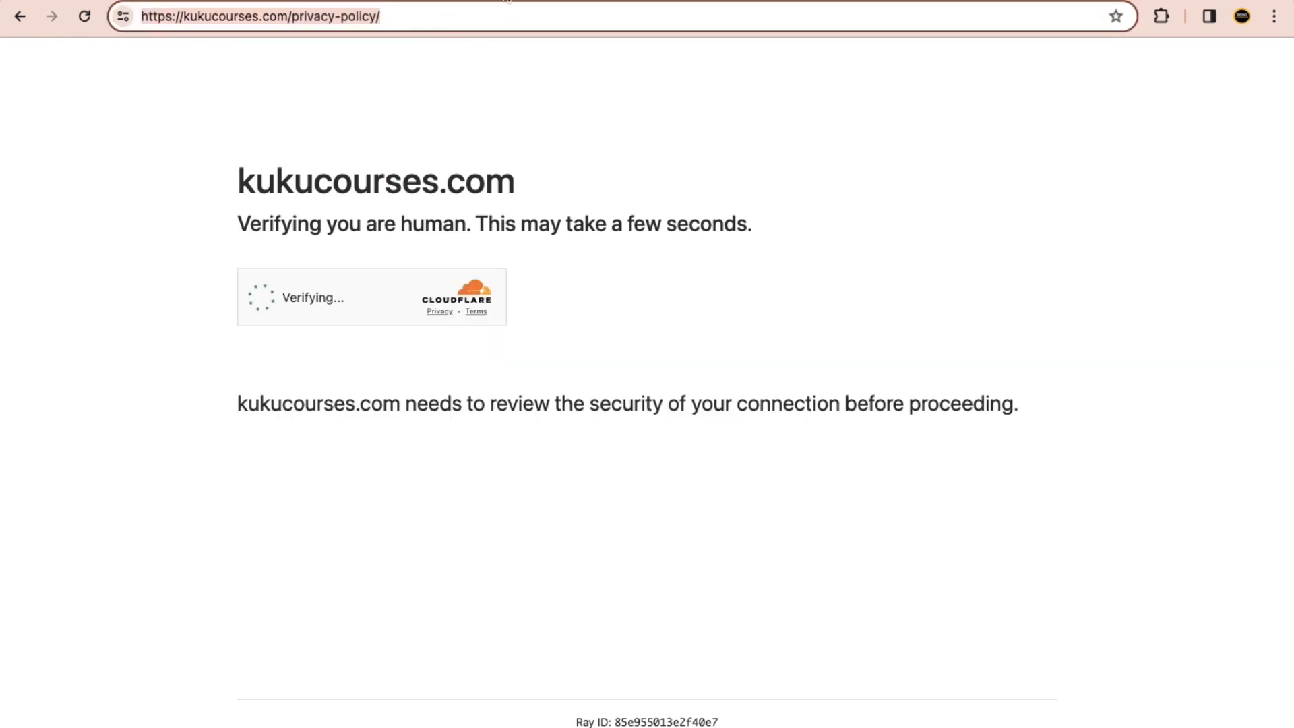
pyautogui.click(316, 1)
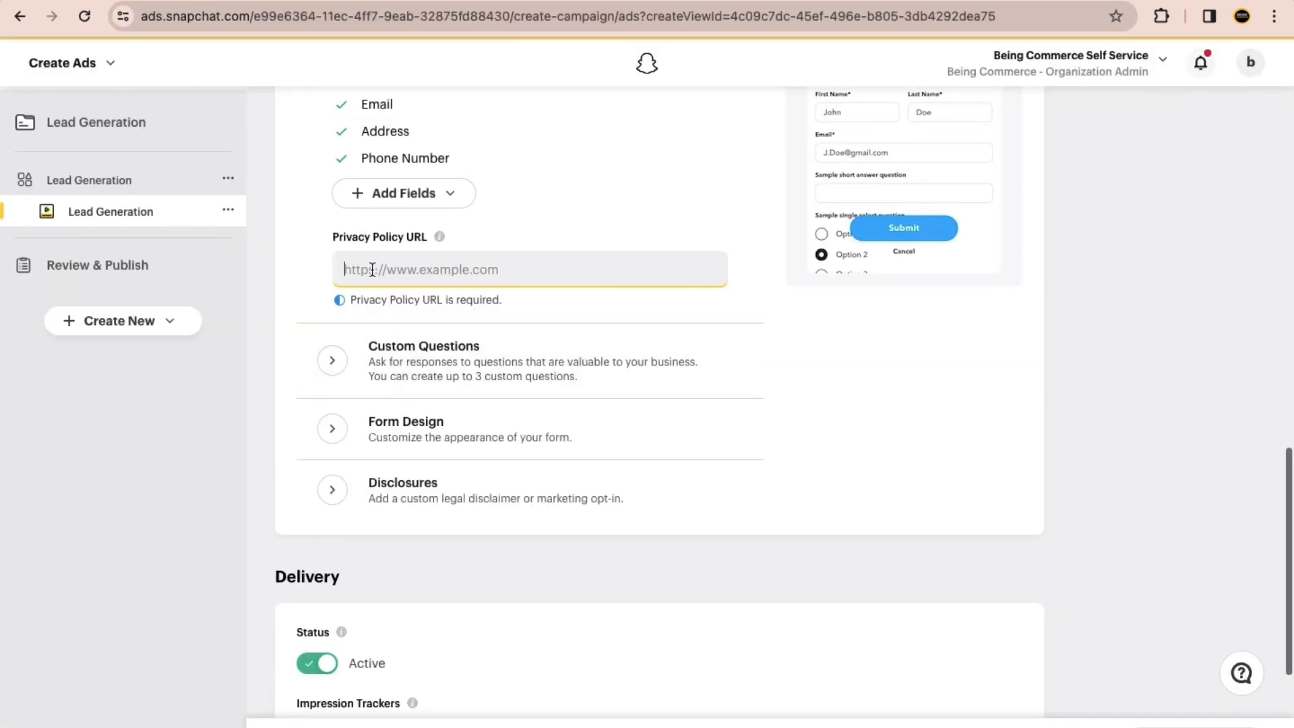
pyautogui.hotkey('ctrl', 'v')
pyautogui.click(257, 367)
# Step: Look over the lead form's Custom Questions and Form Design options
pyautogui.click(343, 409)
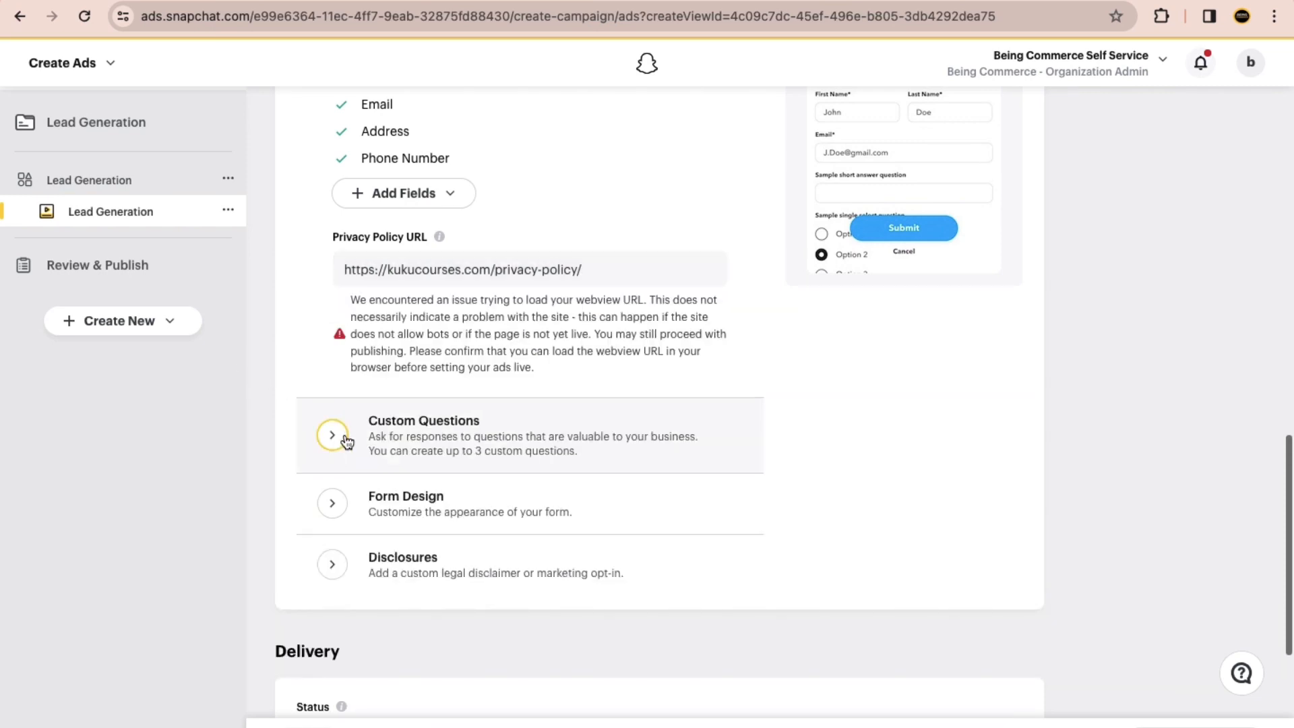
pyautogui.scroll(-6, 345, 433)
pyautogui.scroll(4, 372, 233)
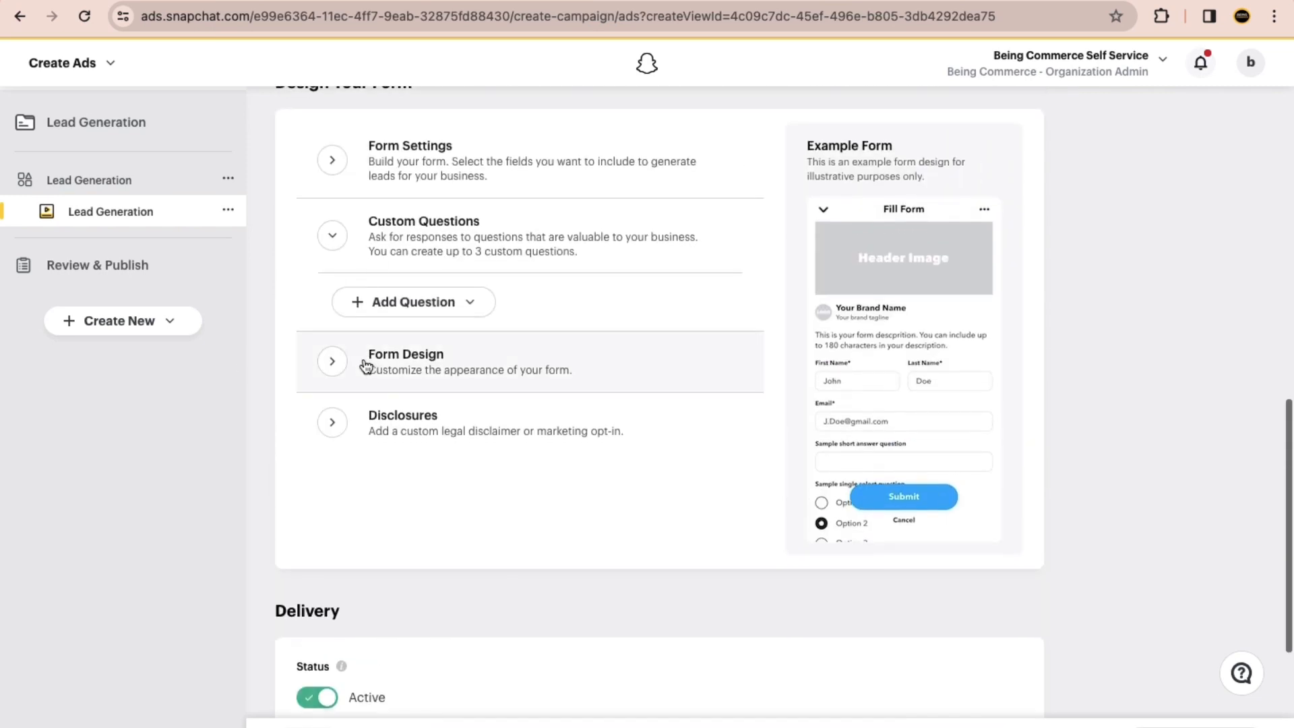
pyautogui.click(337, 357)
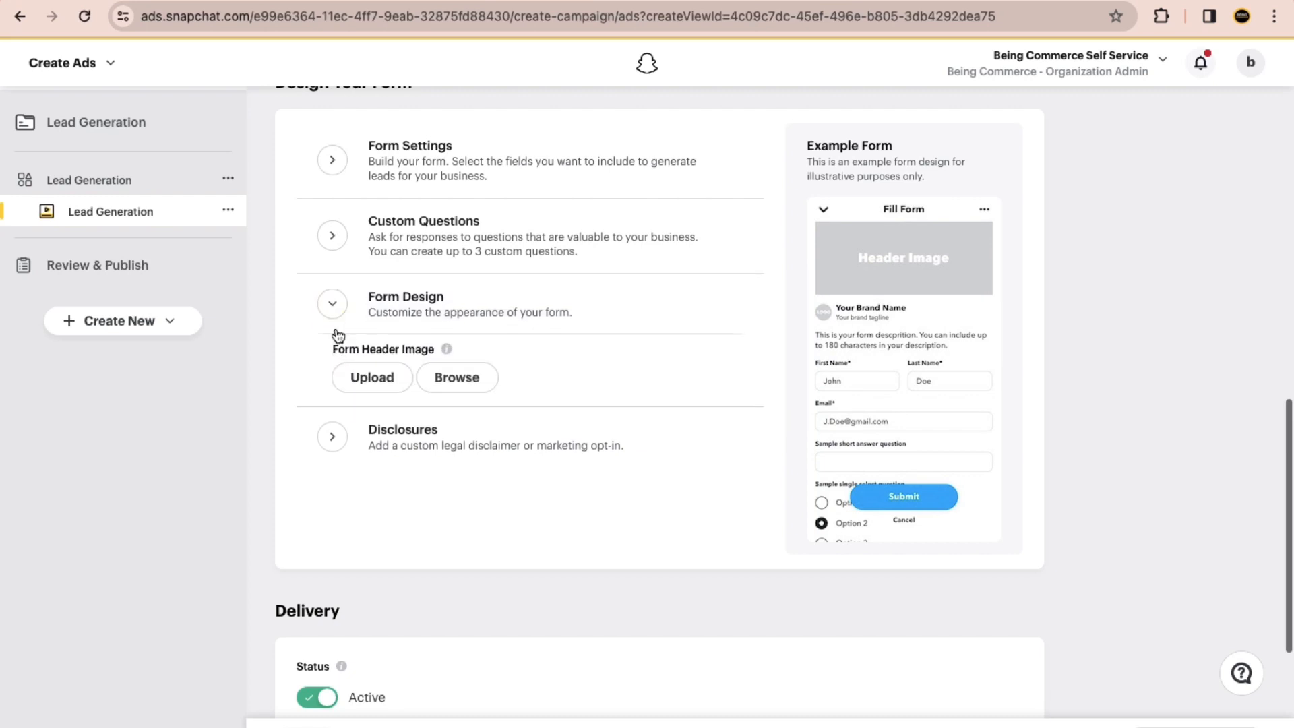
pyautogui.click(334, 305)
# Step: Title the lead form's disclosure "Terms & Conditions"
pyautogui.click(335, 379)
pyautogui.scroll(-1, 404, 404)
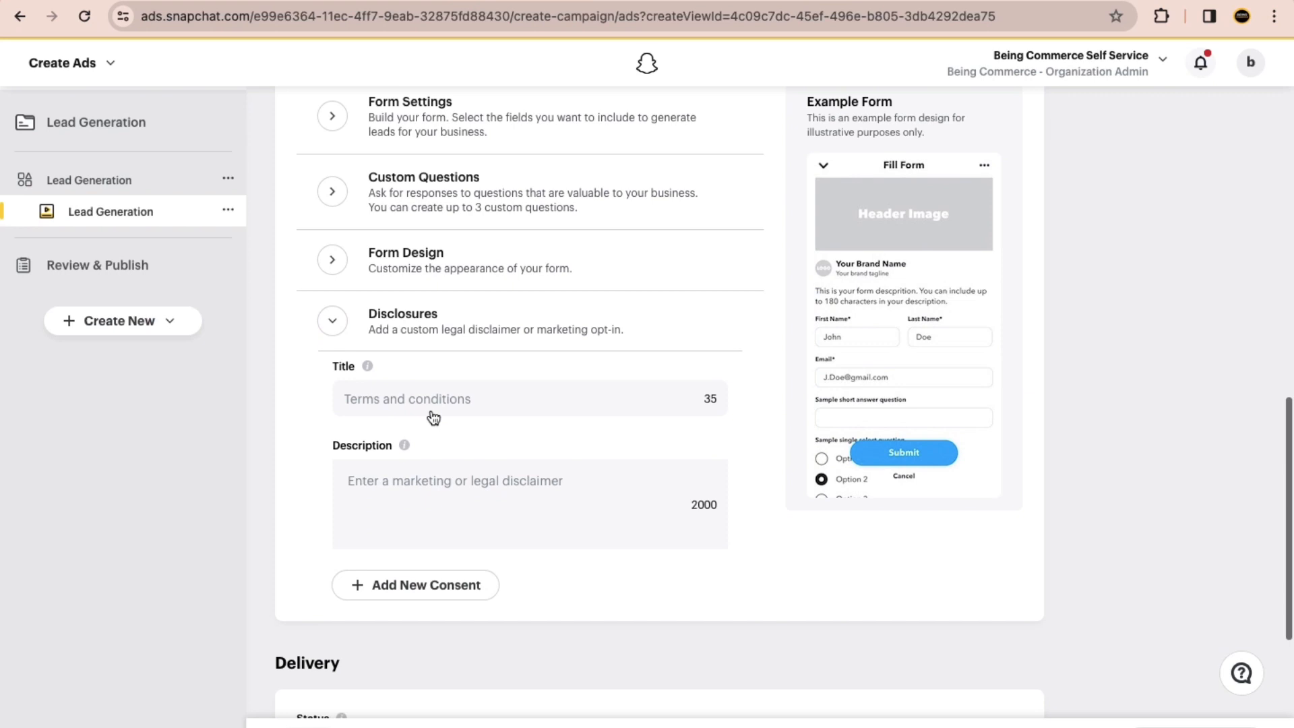
pyautogui.click(393, 401)
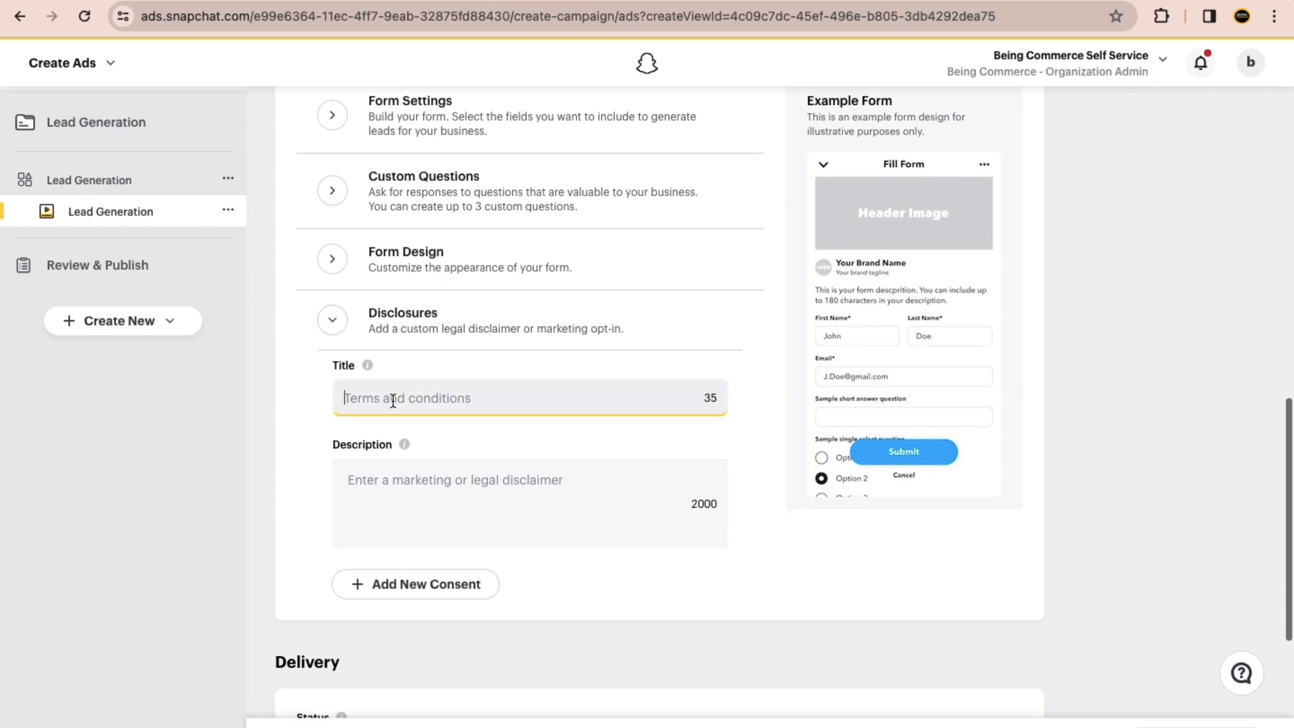
pyautogui.write('Terms & Con')
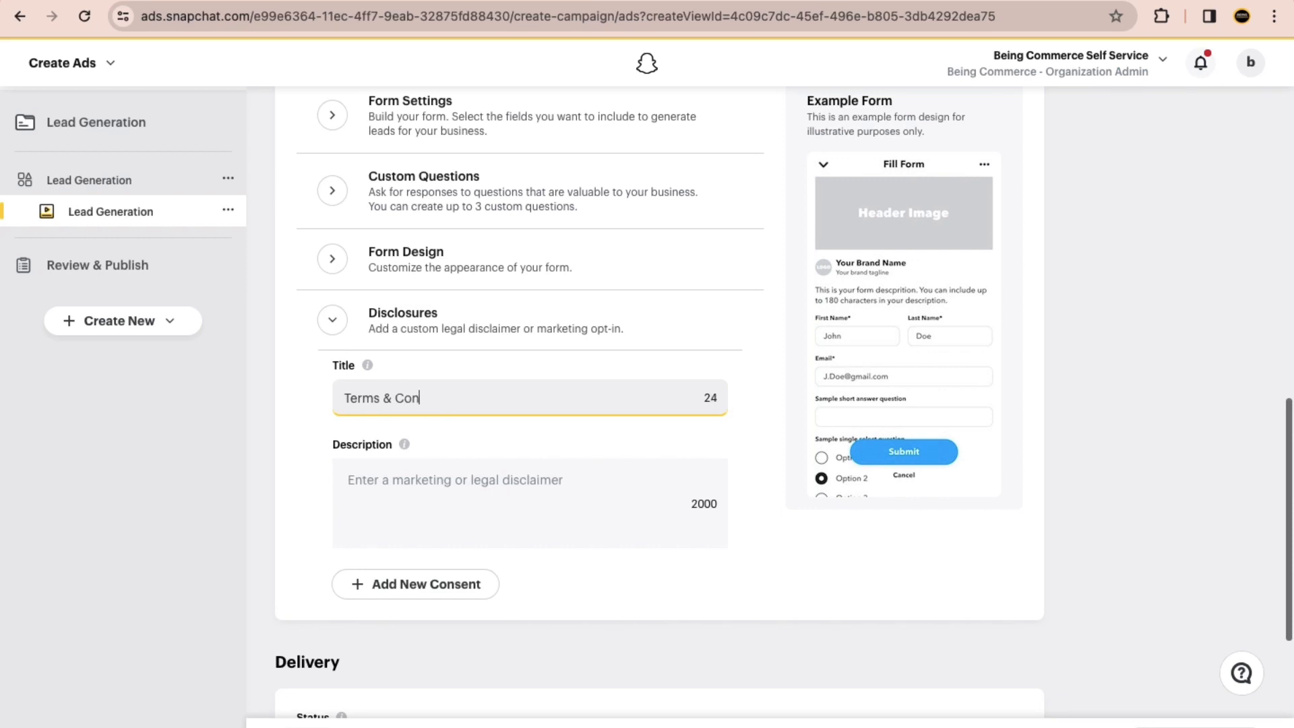
pyautogui.write('dition')
pyautogui.write('s')
# Step: Enter "This information we will use to contact you for order." as the disclosure's description
pyautogui.click(433, 489)
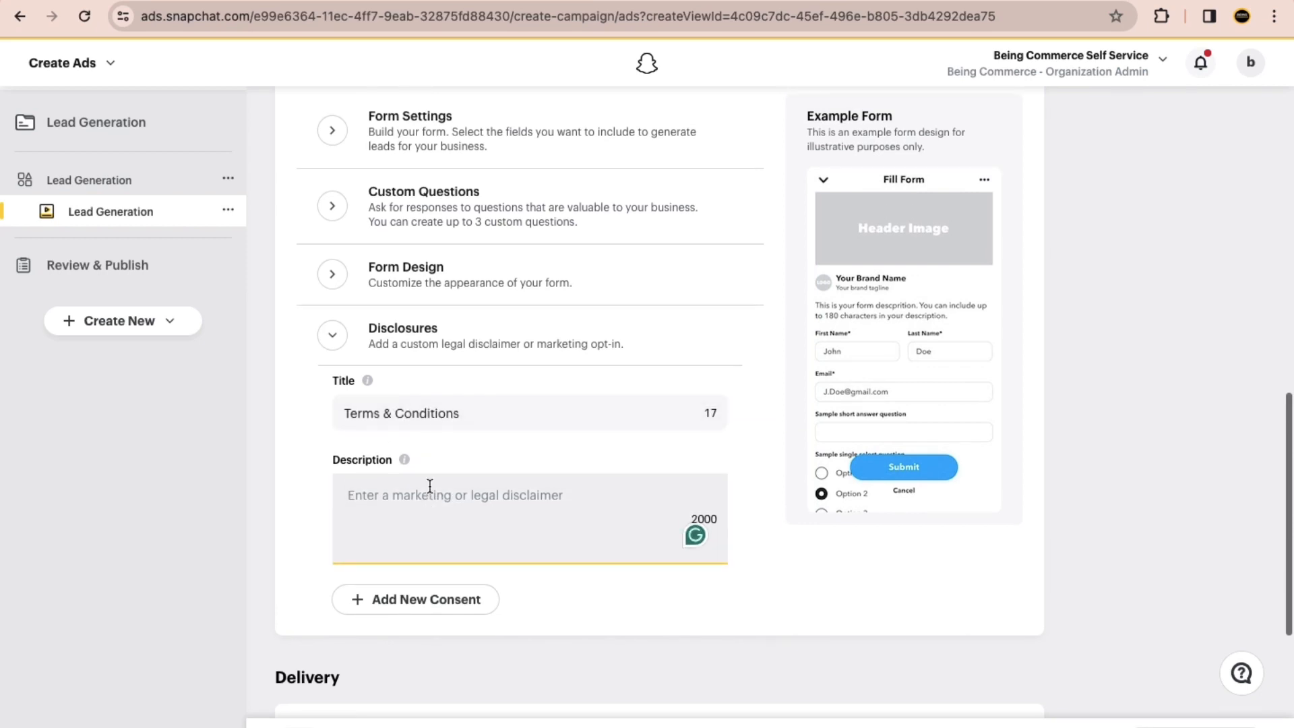
pyautogui.write('Li')
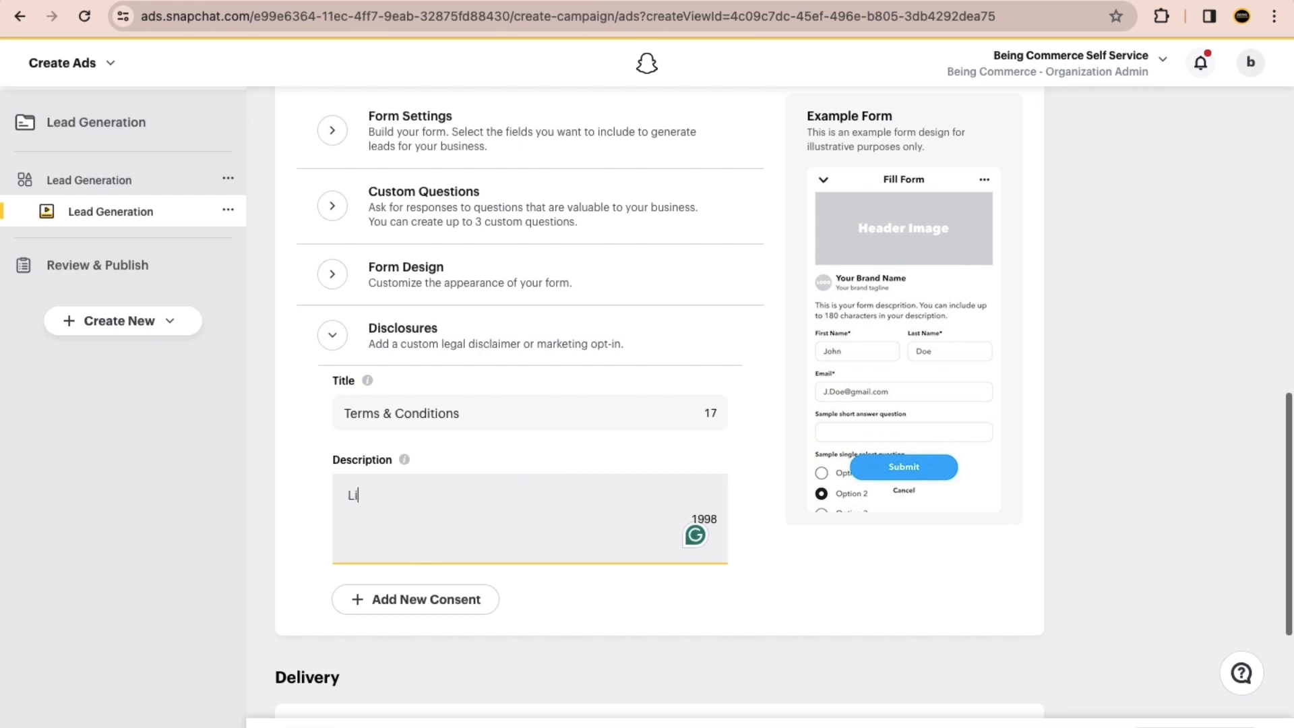
pyautogui.write('keThis information we')
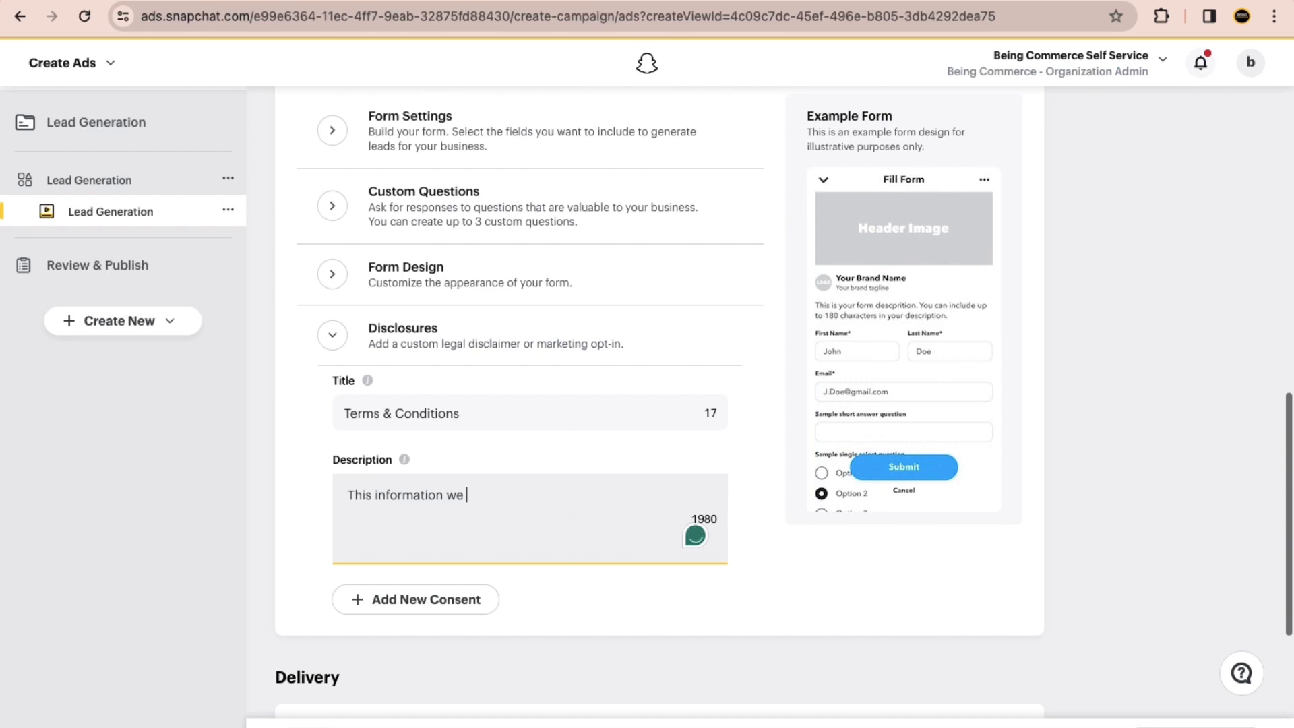
pyautogui.write('will use to')
pyautogui.write('contact you f')
pyautogui.scroll(-6, 644, 422)
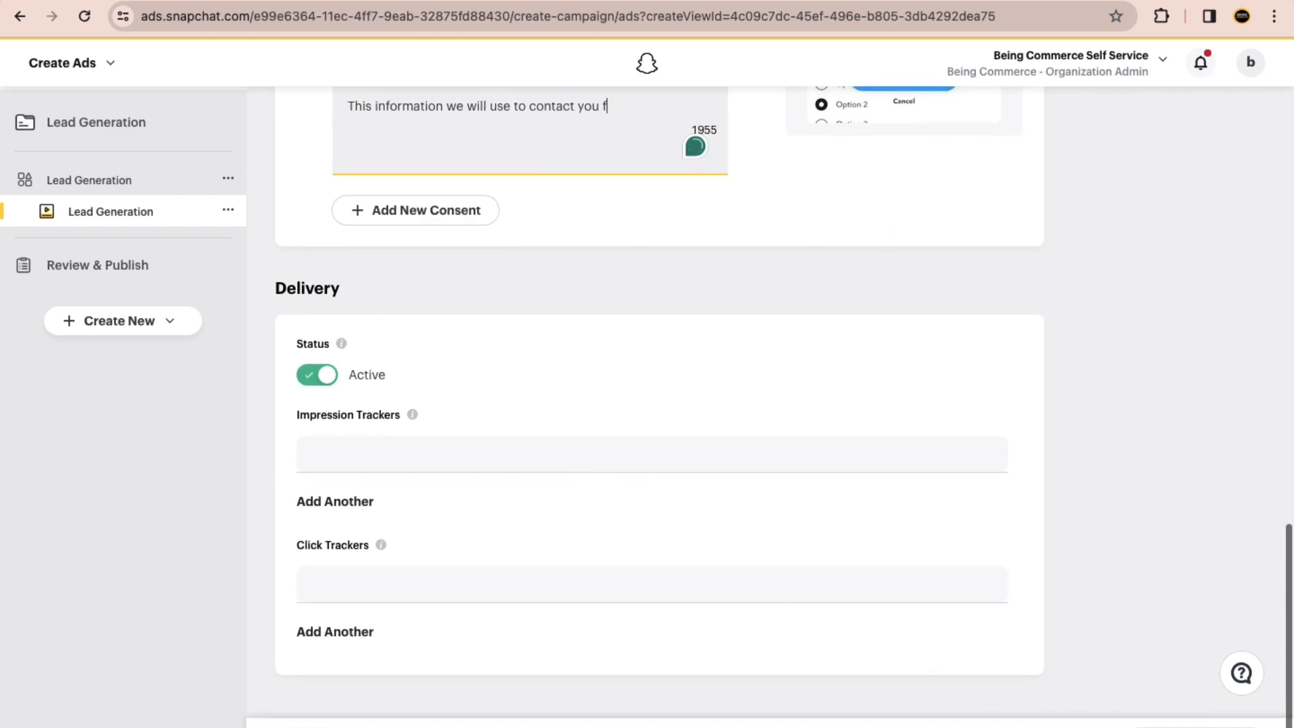
pyautogui.write('or order.')
# Step: Review the ad's creative, its preview and the form design sections from start to end
pyautogui.scroll(2, 955, 585)
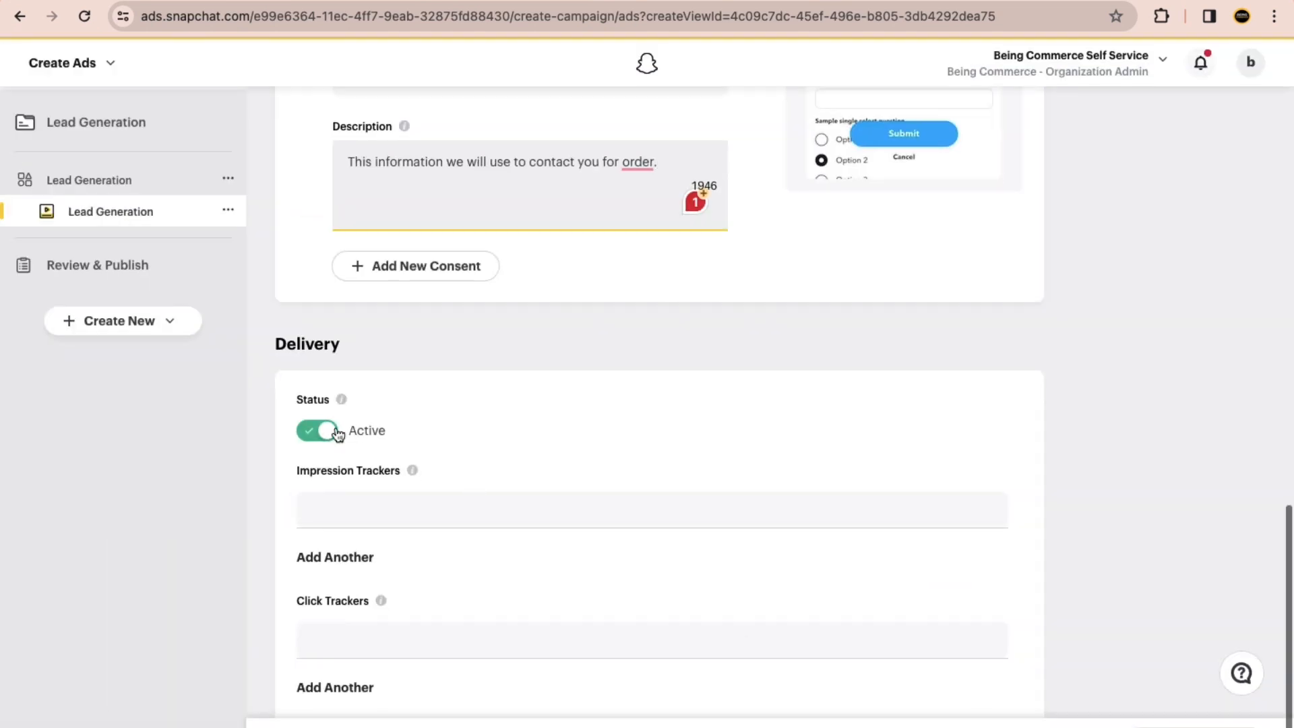
pyautogui.scroll(2, 595, 313)
pyautogui.scroll(12, 596, 313)
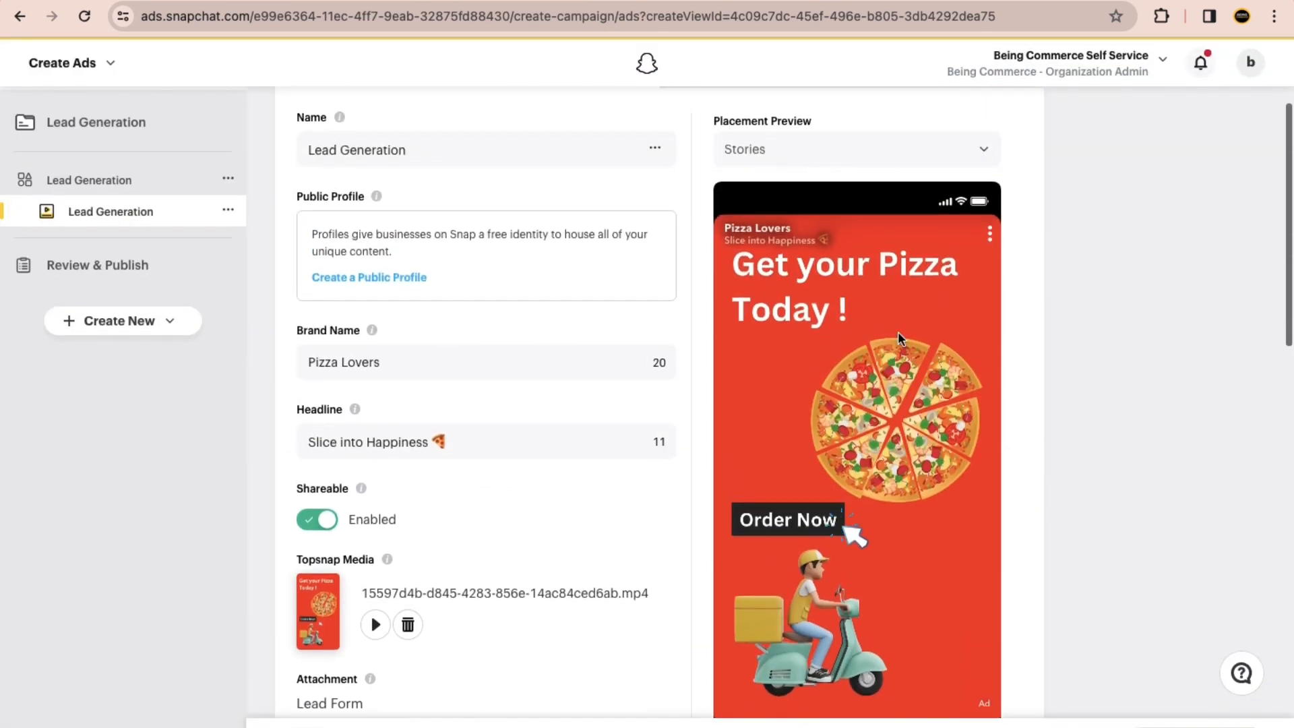
pyautogui.scroll(-3, 876, 379)
pyautogui.scroll(-10, 991, 404)
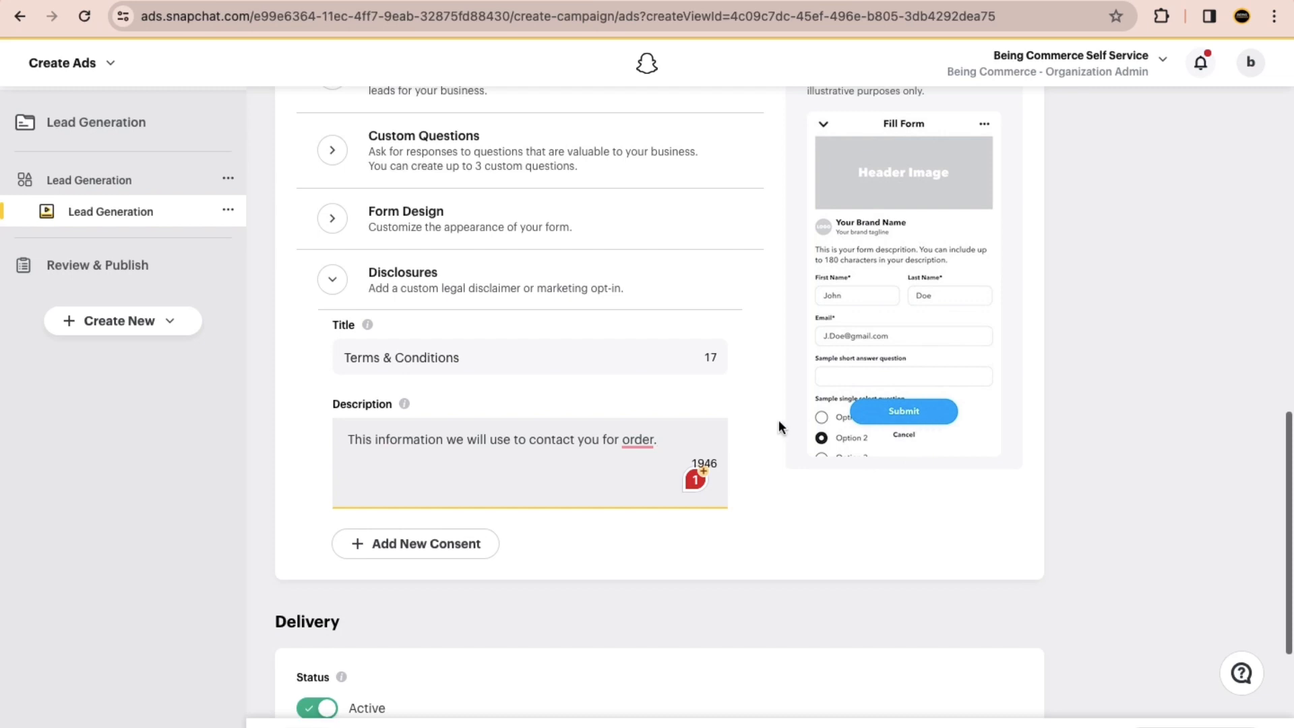
pyautogui.scroll(3, 778, 421)
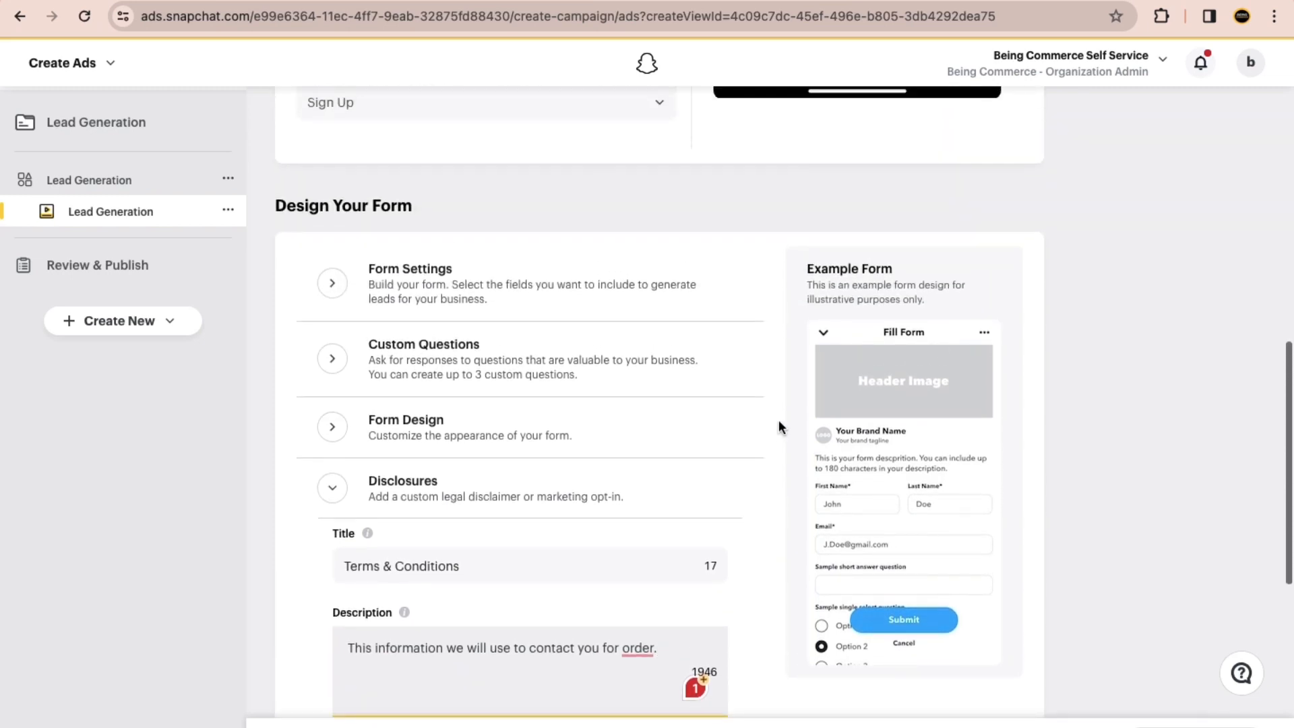
# Step: Go to the Manage Ads page and open the column customization for the campaigns table
pyautogui.click(112, 64)
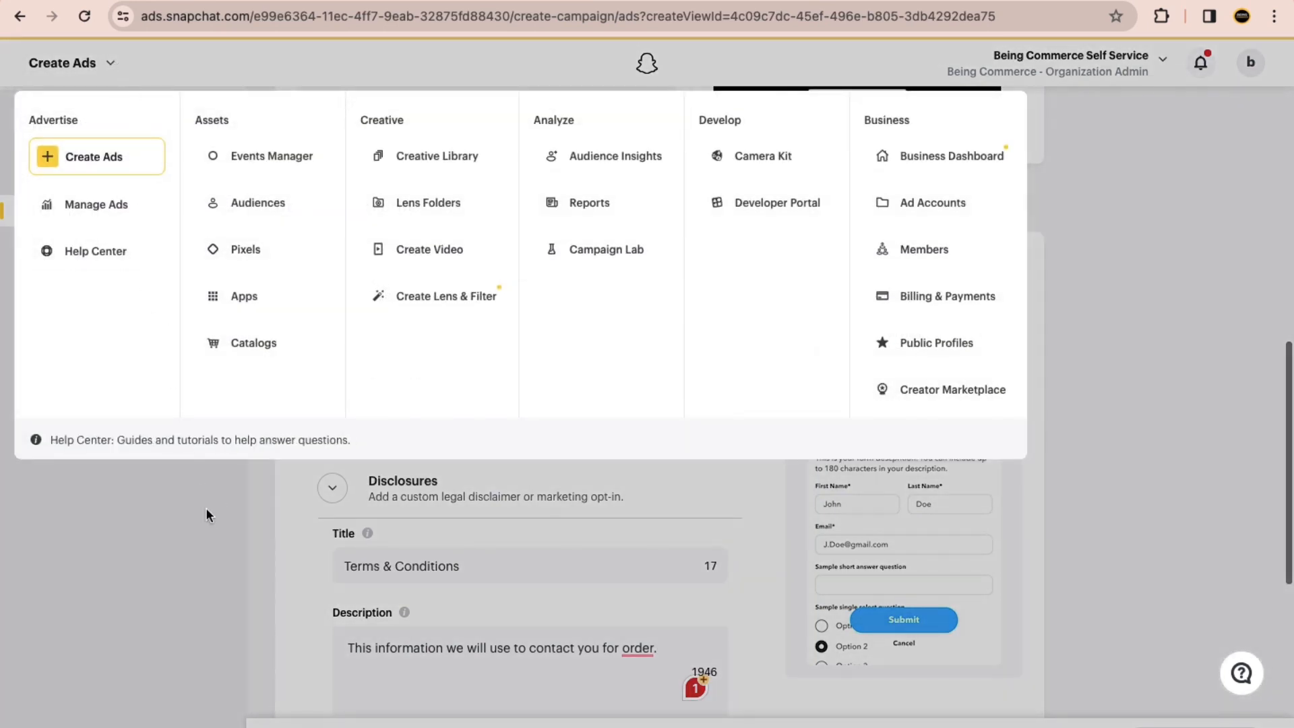
pyautogui.click(205, 508)
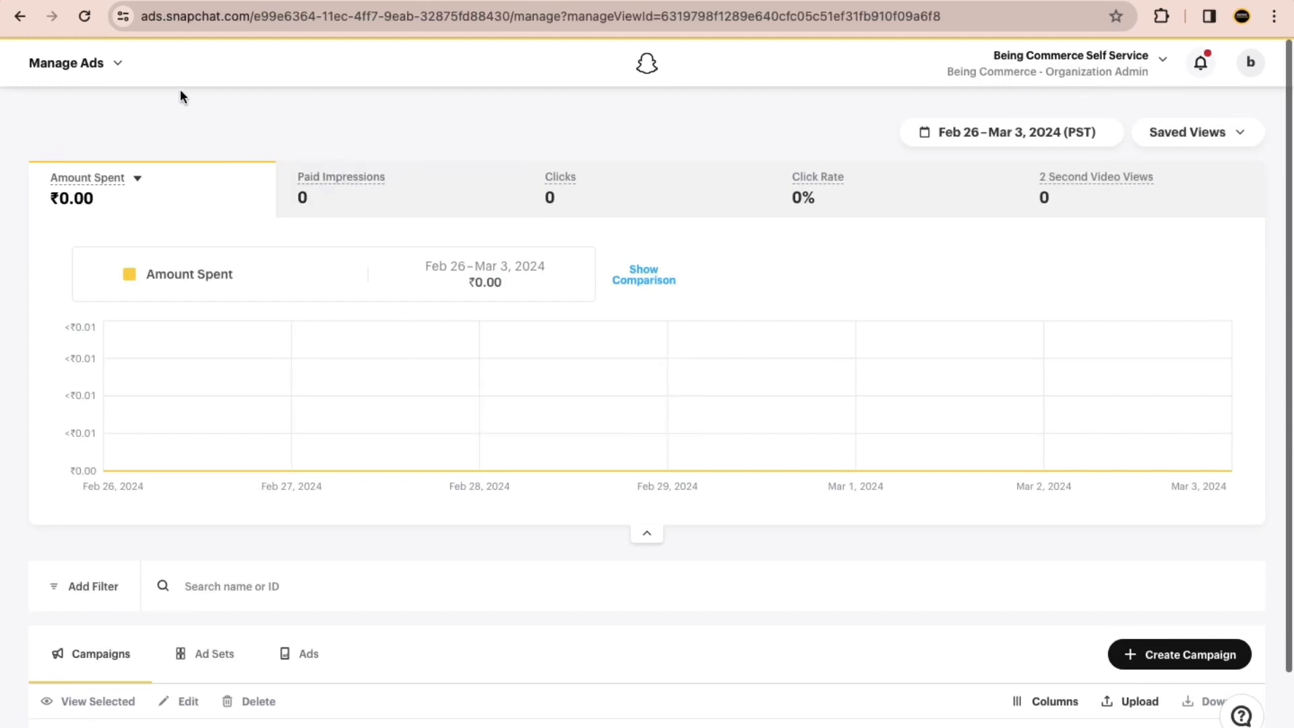
pyautogui.click(113, 66)
pyautogui.click(104, 208)
pyautogui.scroll(-2, 624, 396)
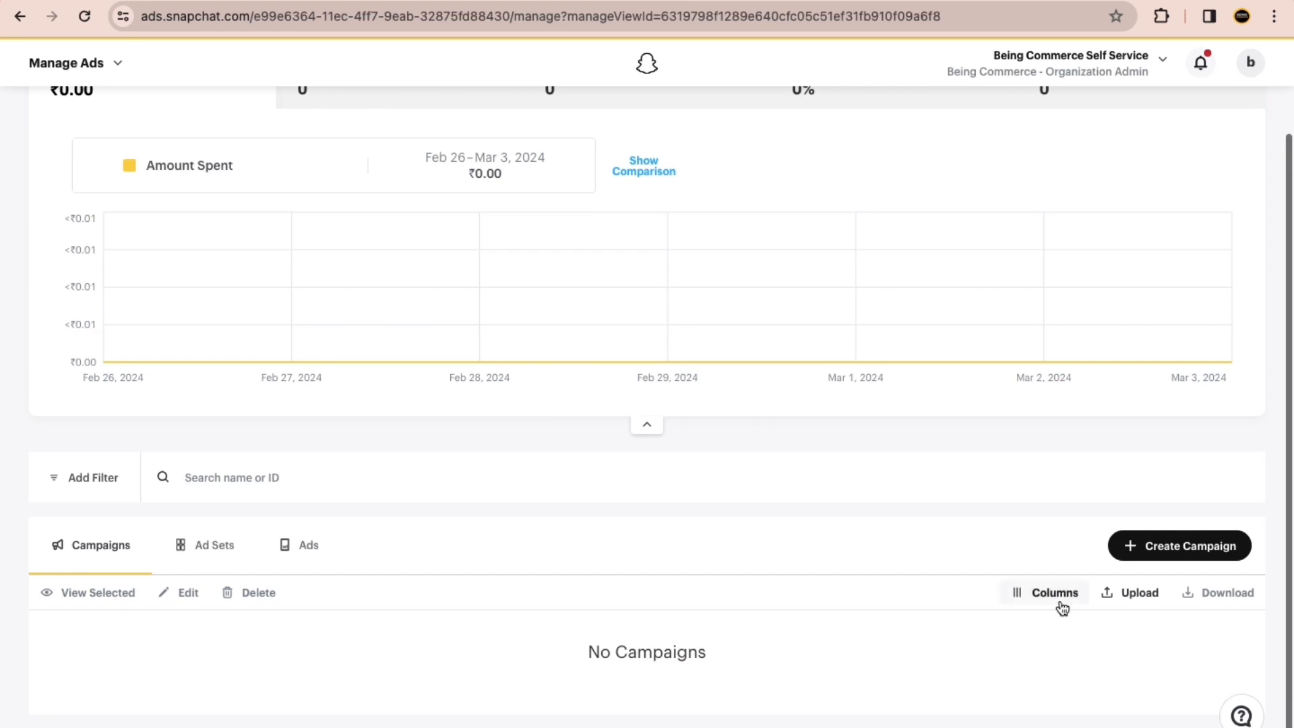
pyautogui.click(1031, 598)
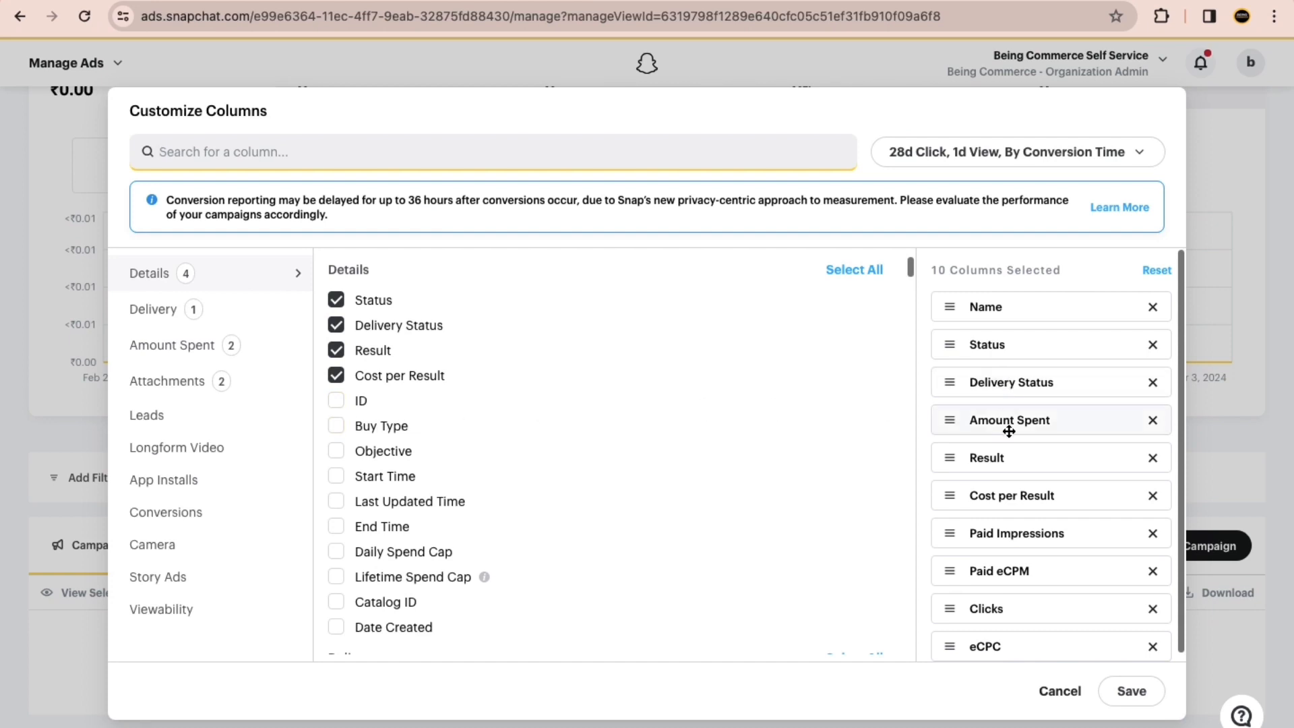
# Step: Look through the selected columns and the available metrics, from Details and Delivery to App Installs and Conversions
pyautogui.scroll(-1, 1008, 427)
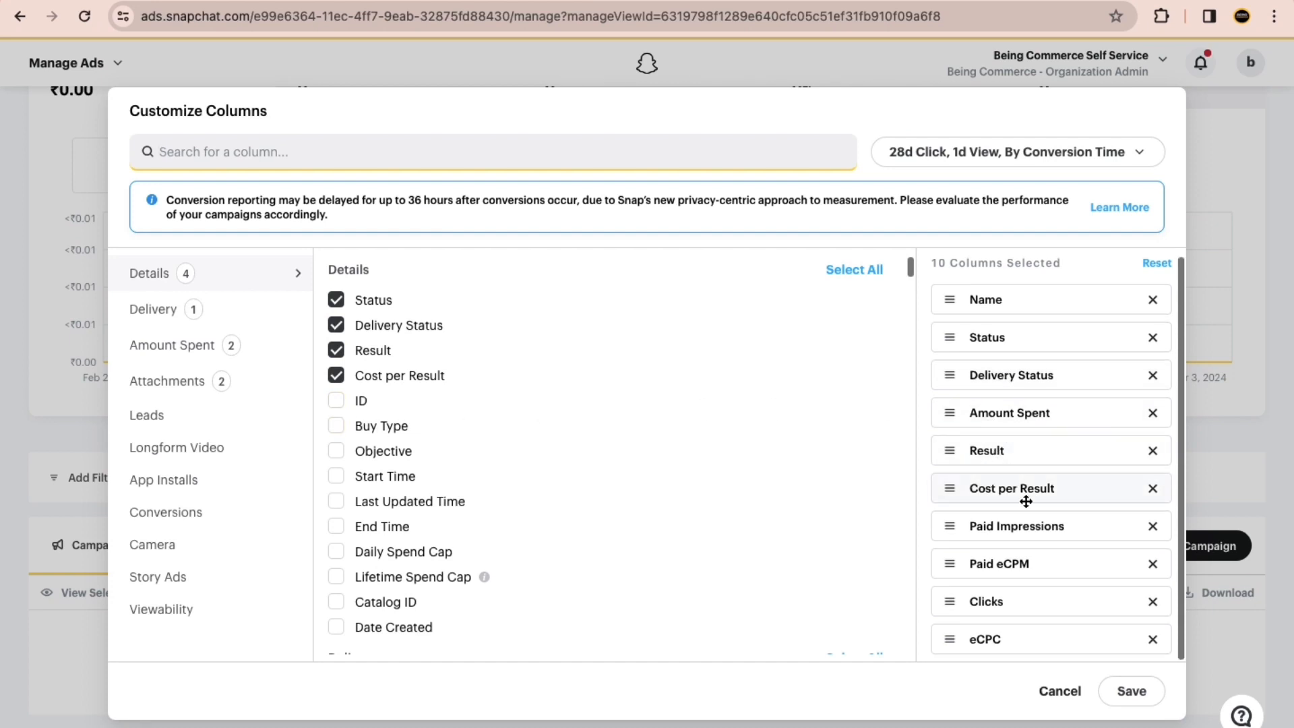
pyautogui.scroll(1, 1004, 418)
pyautogui.scroll(-1, 1004, 420)
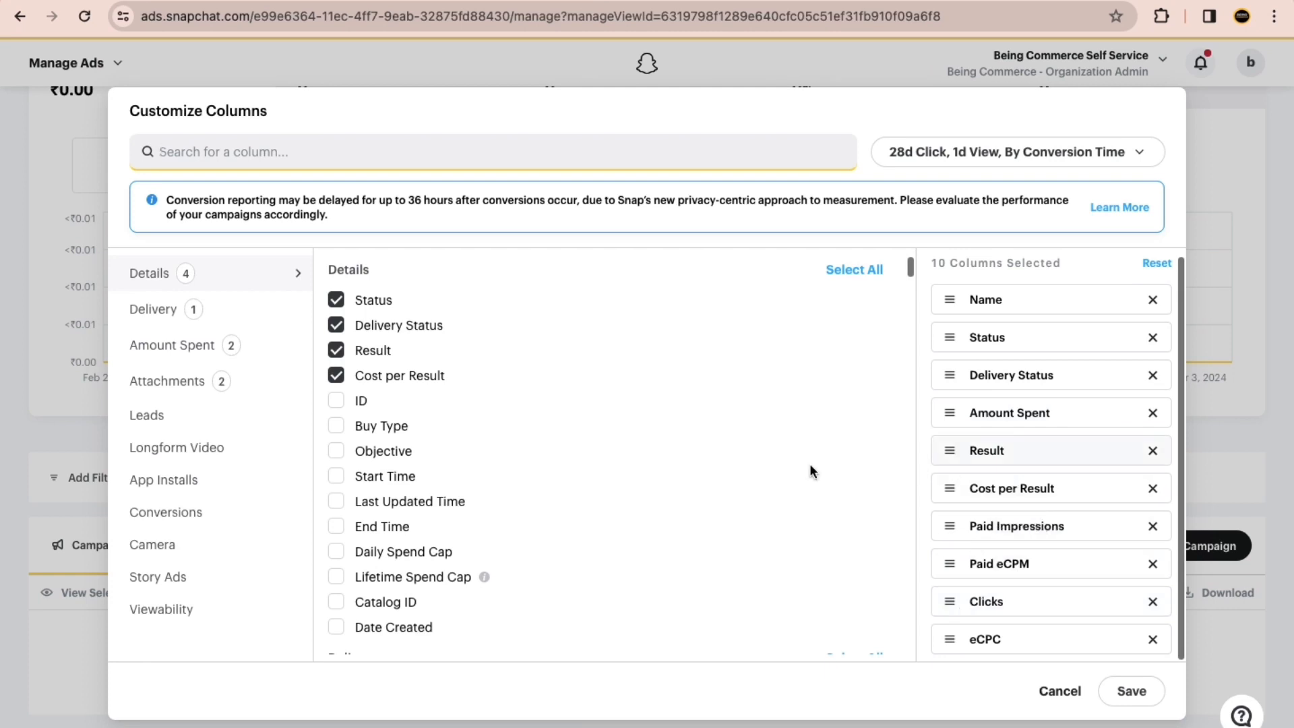
pyautogui.scroll(-6, 492, 502)
pyautogui.scroll(-1, 517, 518)
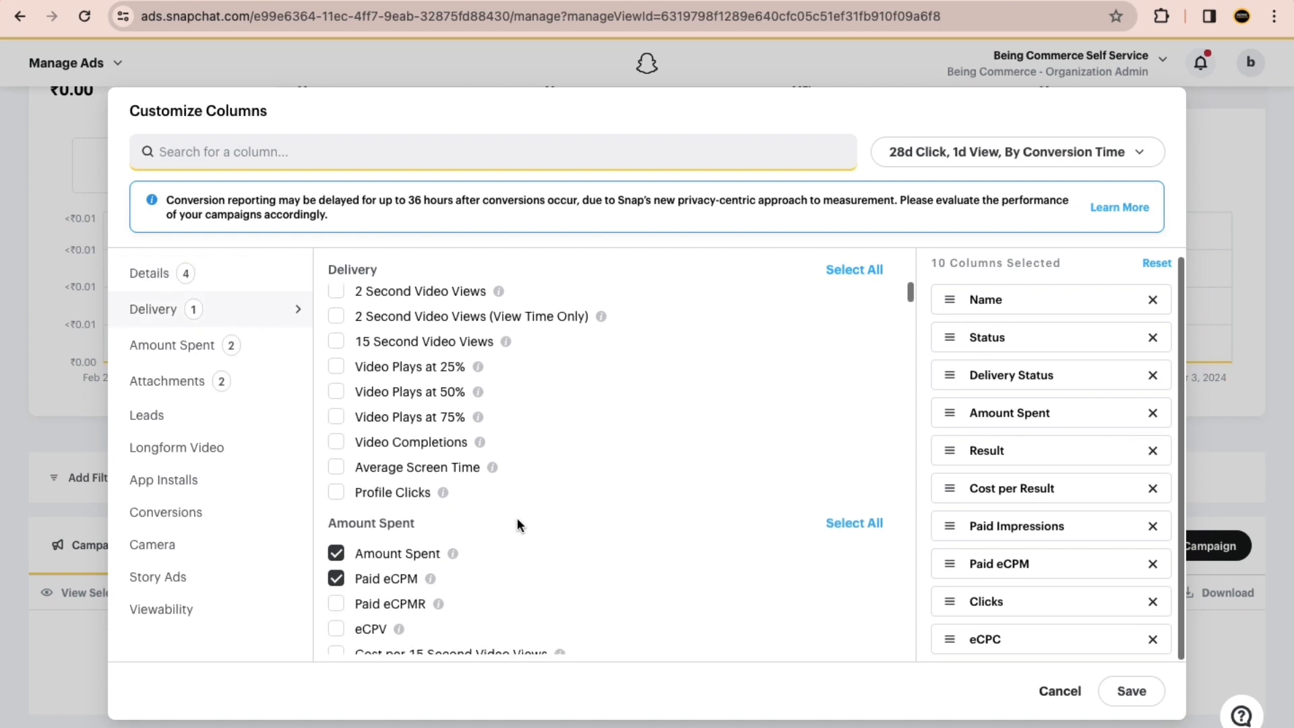
pyautogui.scroll(7, 515, 515)
pyautogui.scroll(-2, 455, 485)
pyautogui.scroll(-9, 434, 490)
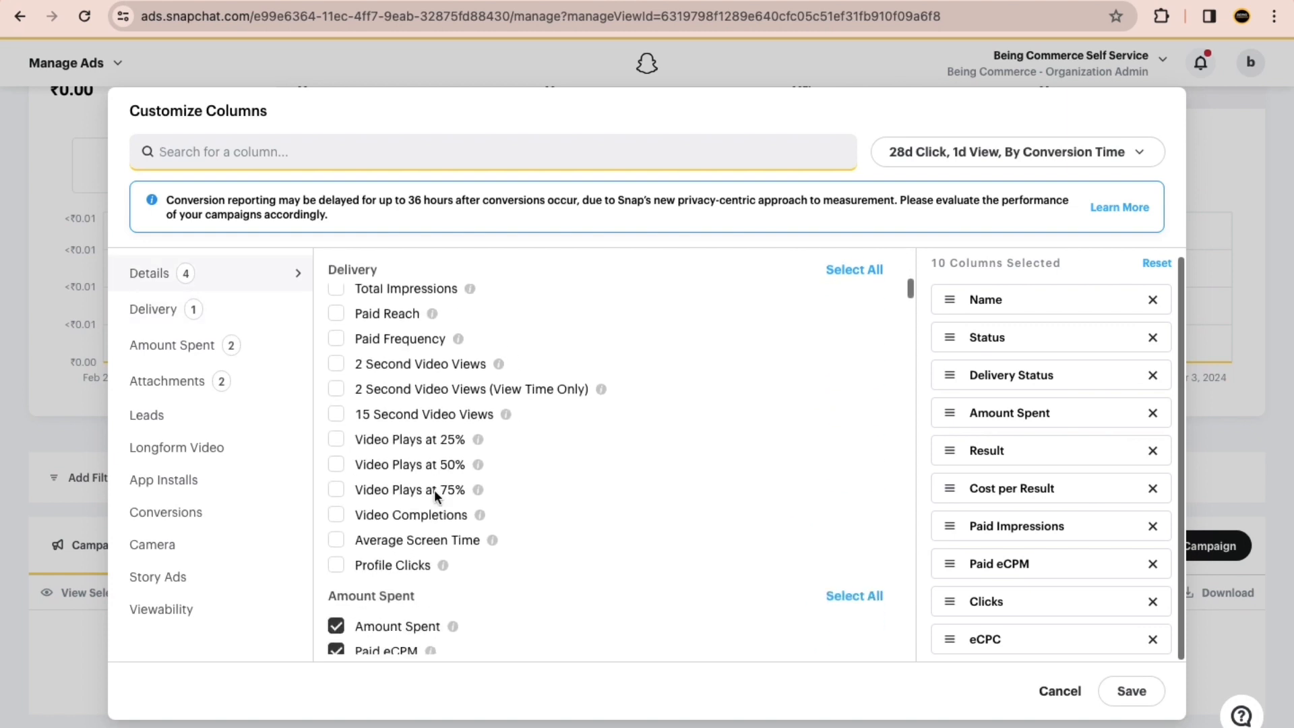
pyautogui.scroll(-8, 435, 489)
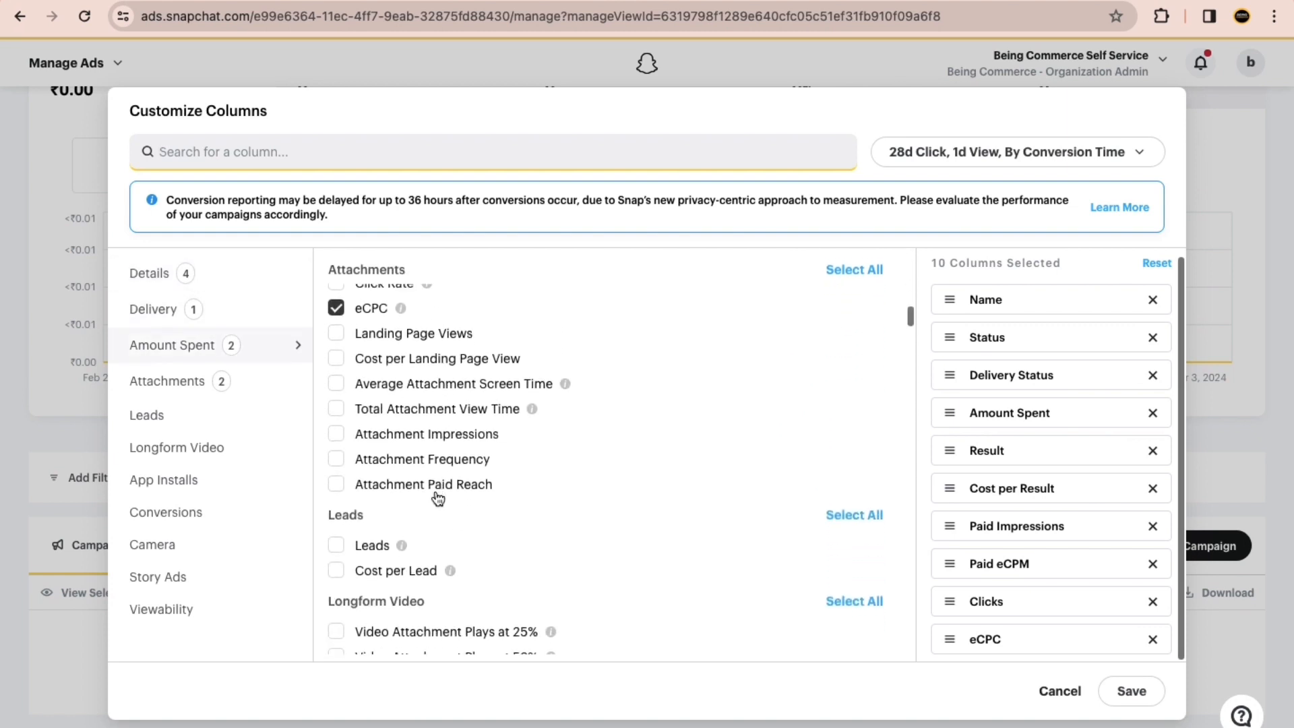
pyautogui.scroll(-1, 435, 491)
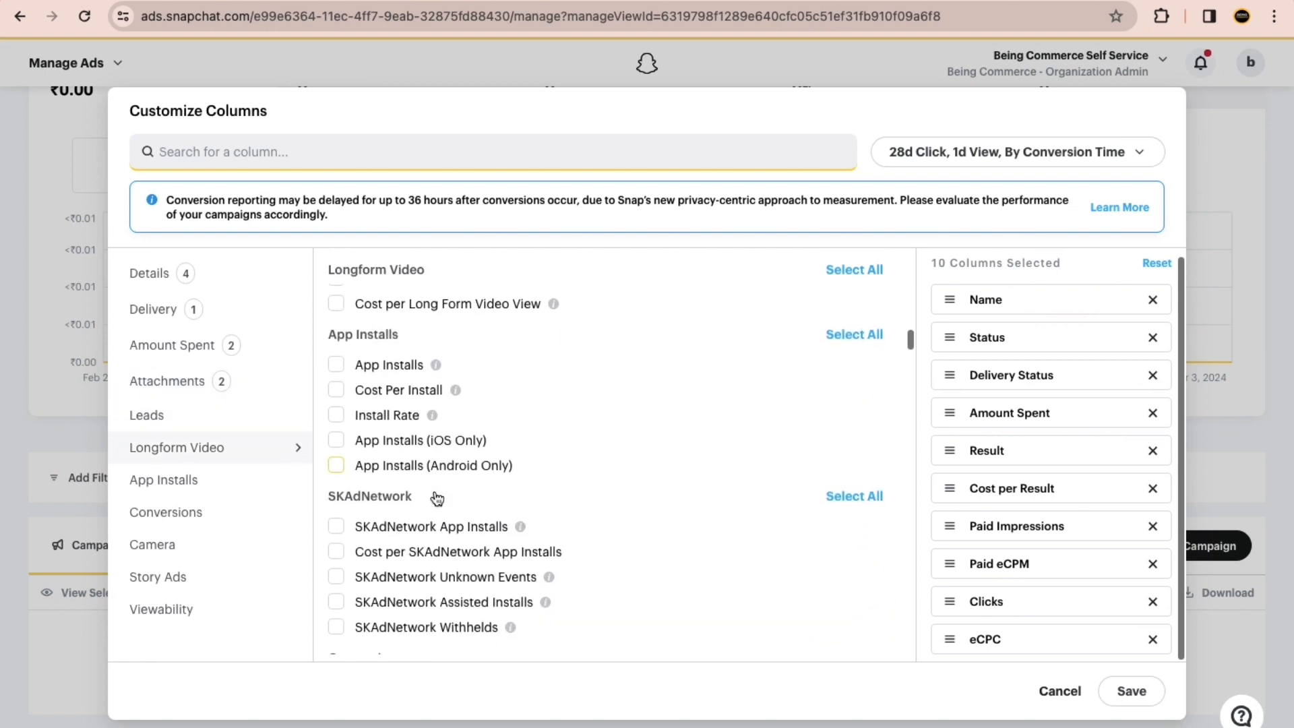
pyautogui.scroll(-7, 431, 474)
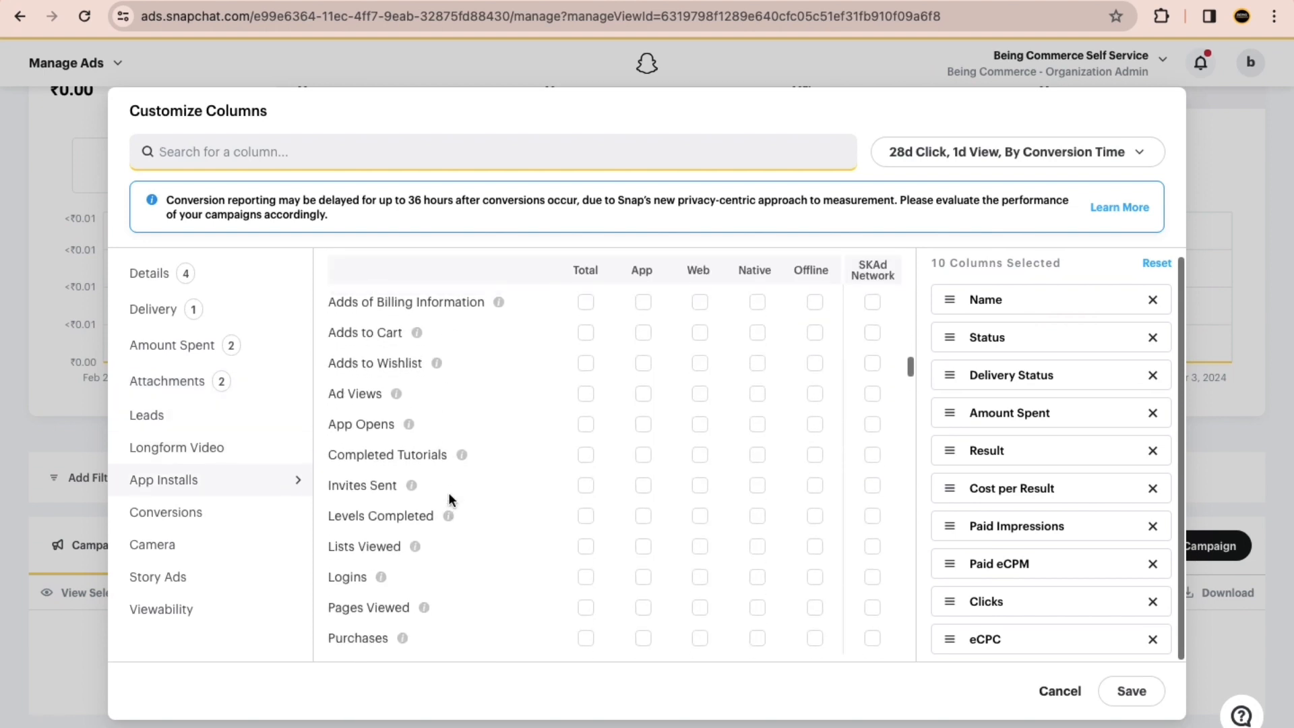
pyautogui.scroll(15, 450, 499)
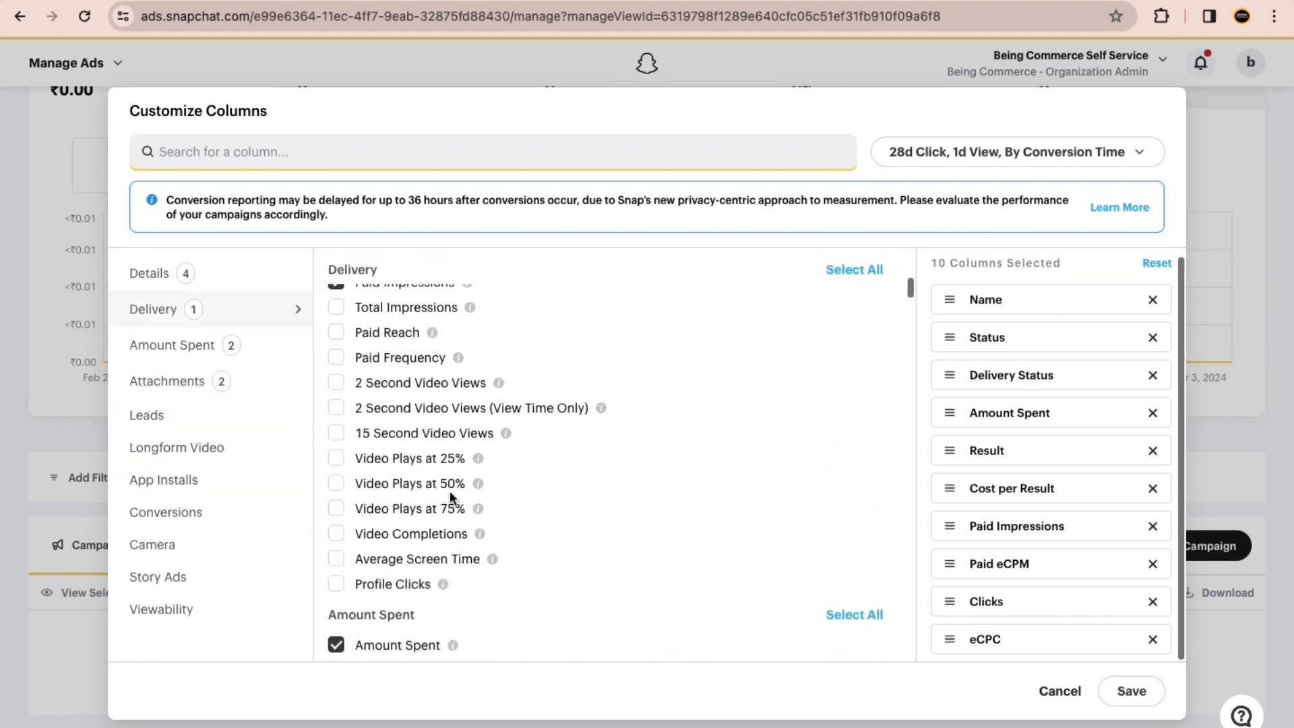
pyautogui.scroll(5, 450, 497)
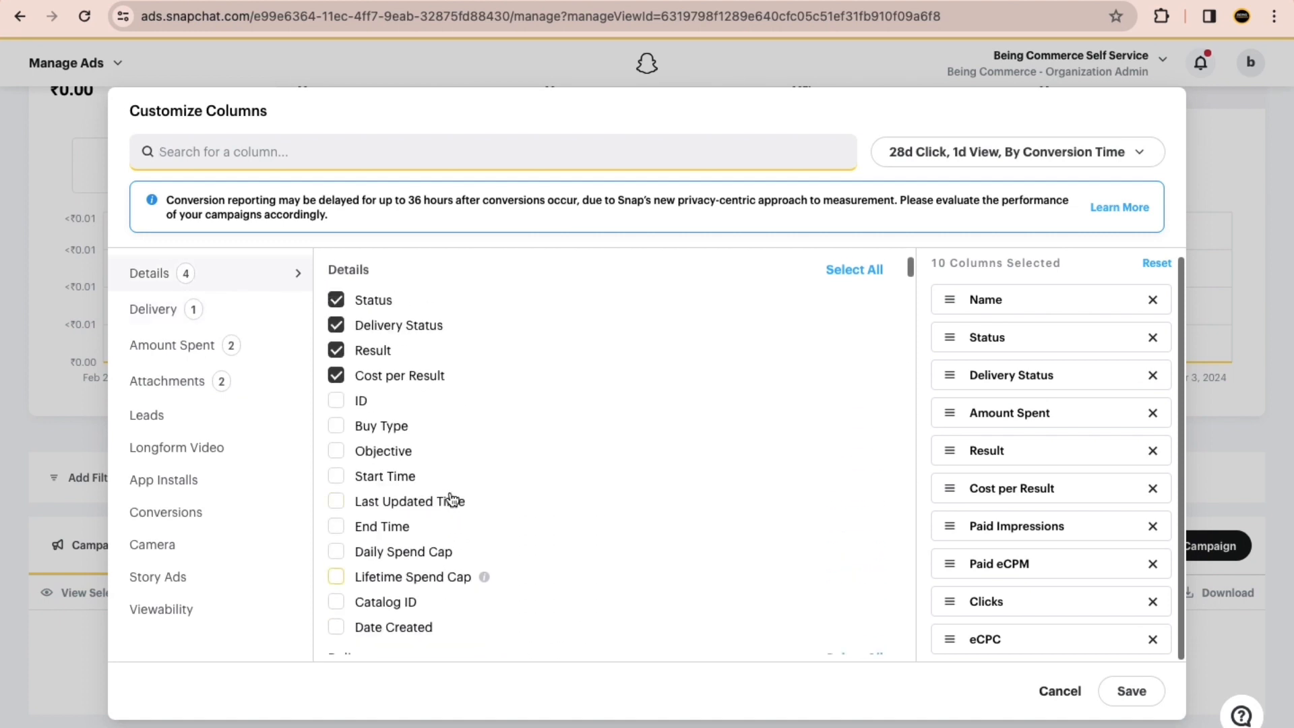
# Step: Replace the Paid Impressions column with Total Impressions and move it directly below Status in the column order
pyautogui.scroll(-2, 507, 544)
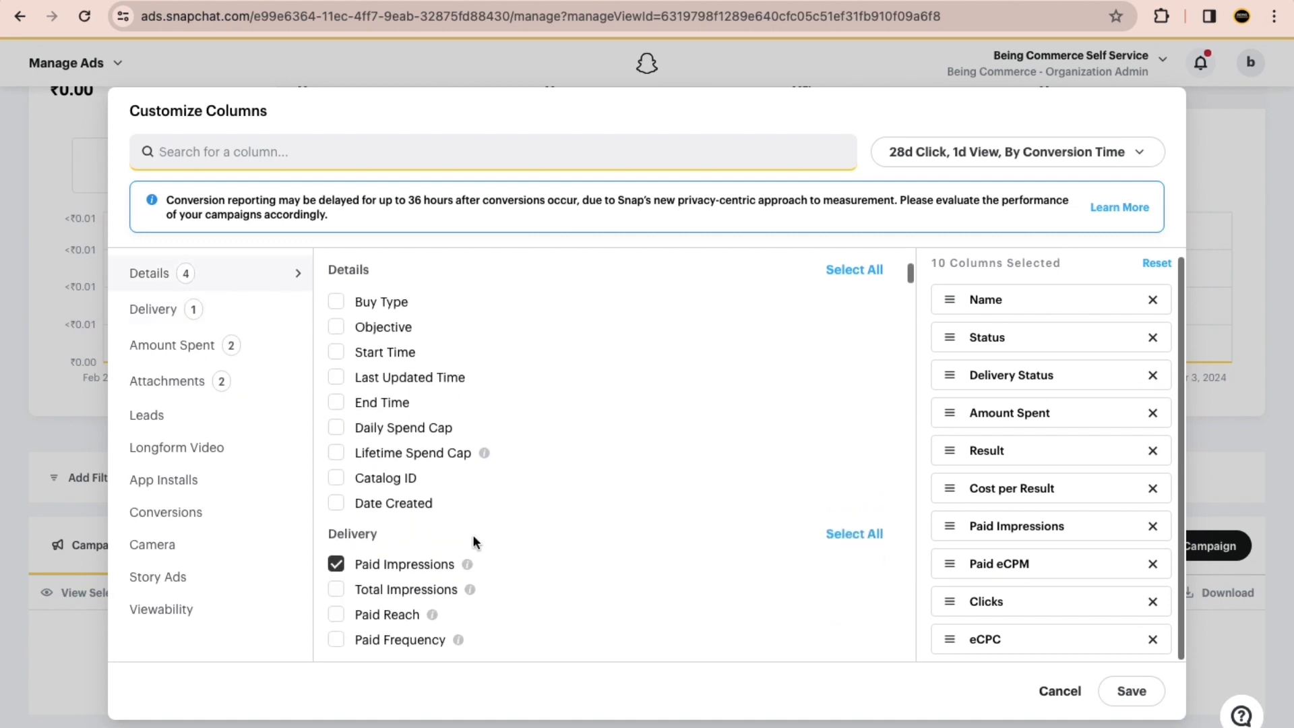
pyautogui.scroll(-2, 373, 446)
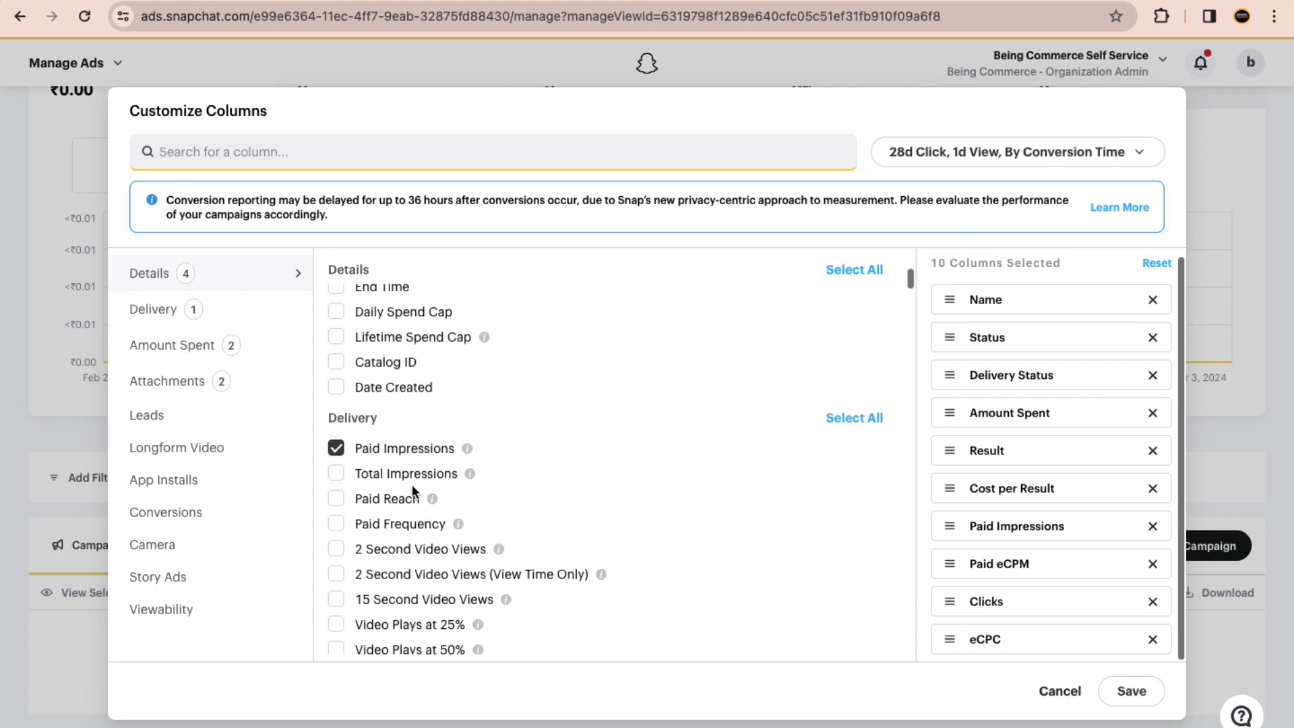
pyautogui.click(339, 472)
pyautogui.click(336, 448)
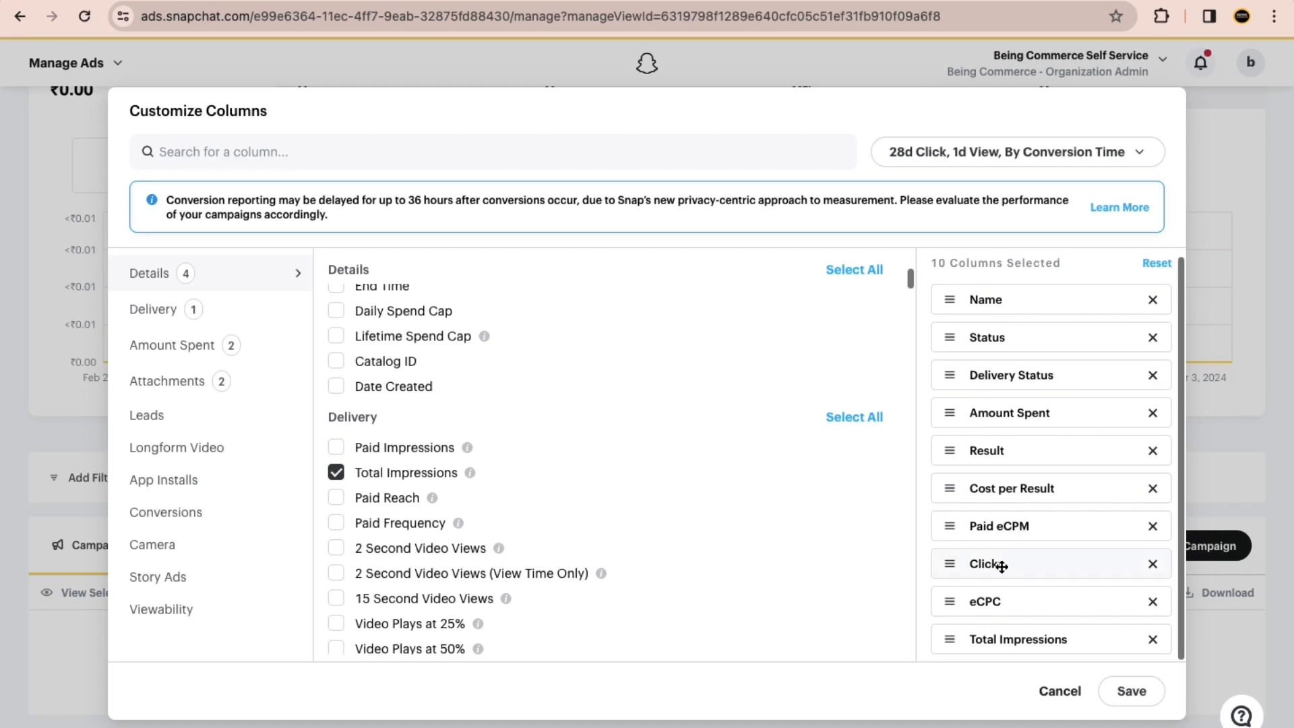
pyautogui.moveTo(952, 636); pyautogui.dragTo(944, 411)
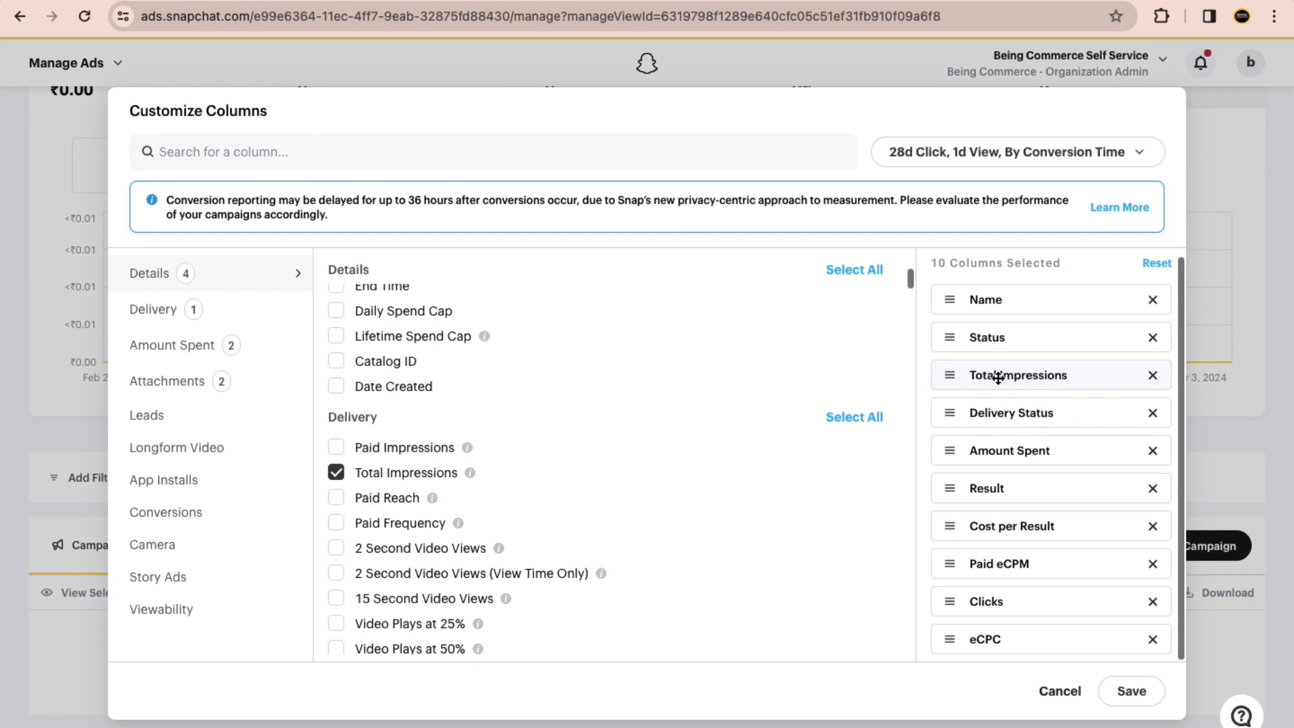
# Step: Switch to ChatGPT and enter "hey can you explain me about "total impression" metrics in snapchat ads." as a new message
pyautogui.hotkey('ctrl', 'Right')
pyautogui.hotkey('ctrl', 'Left')
pyautogui.hotkey('ctrl', 'Right')
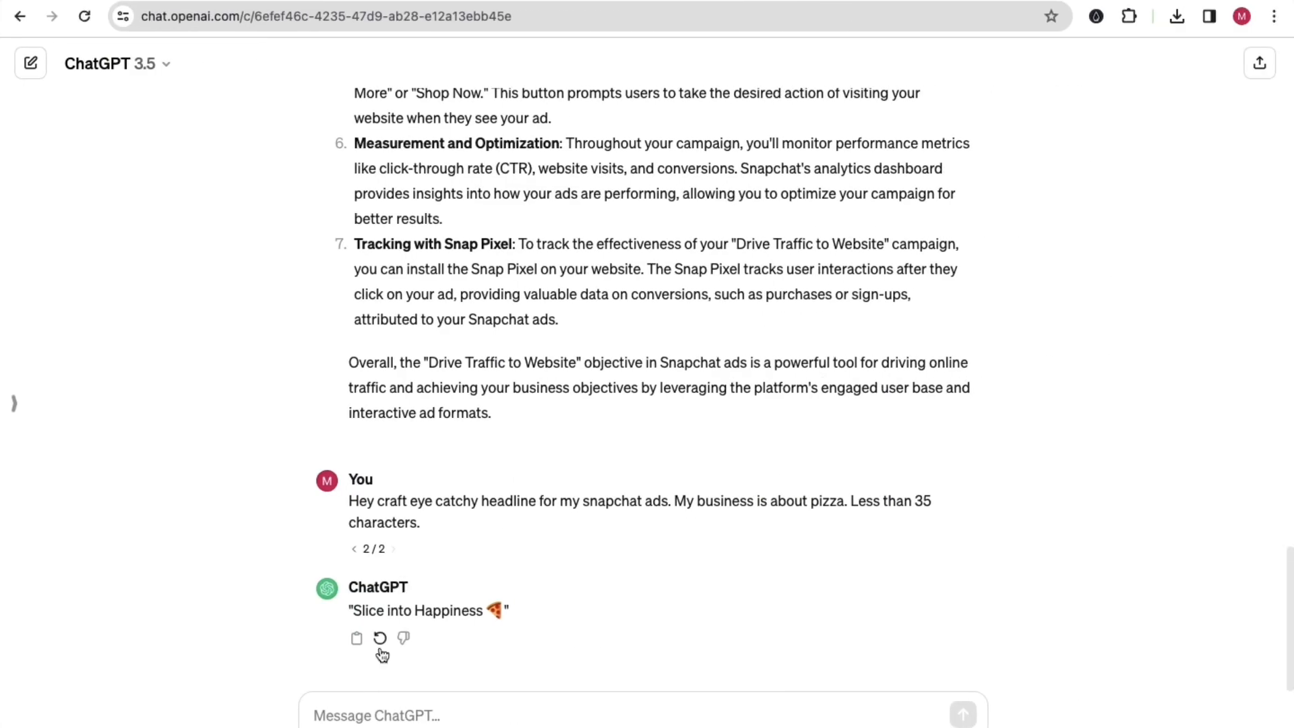
pyautogui.scroll(5, 362, 705)
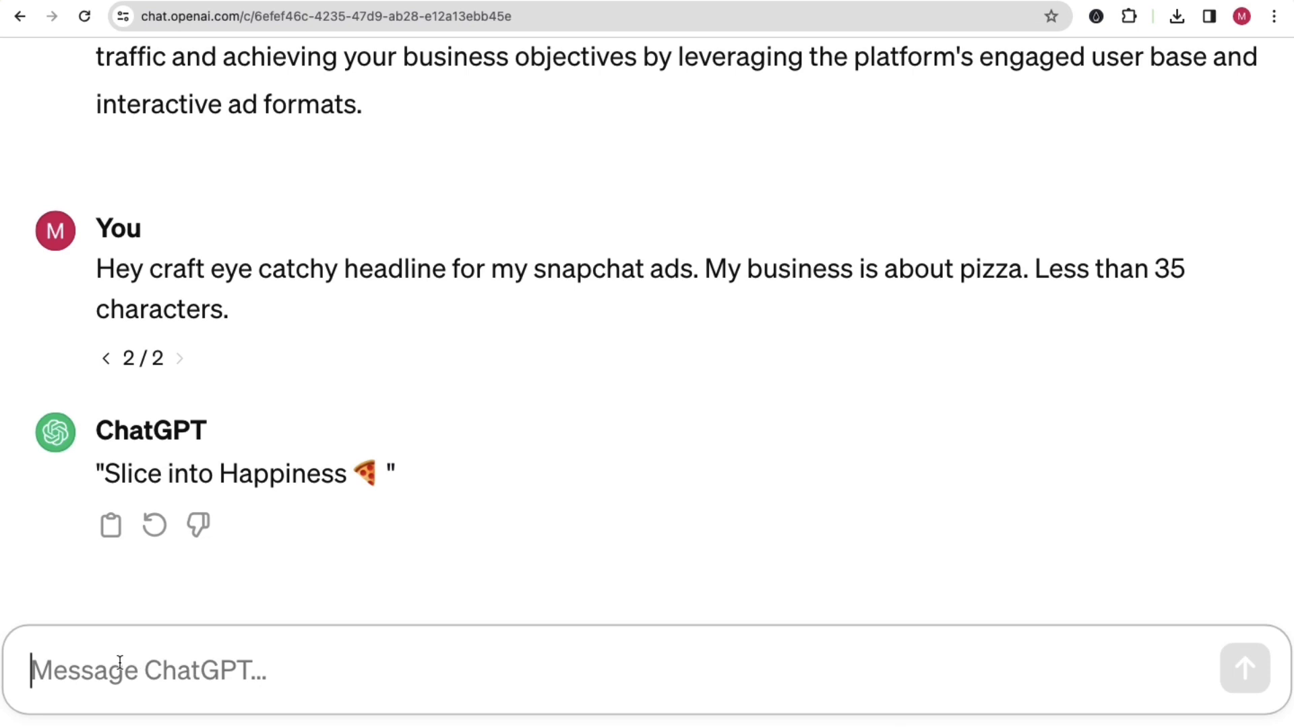
pyautogui.write('hey ')
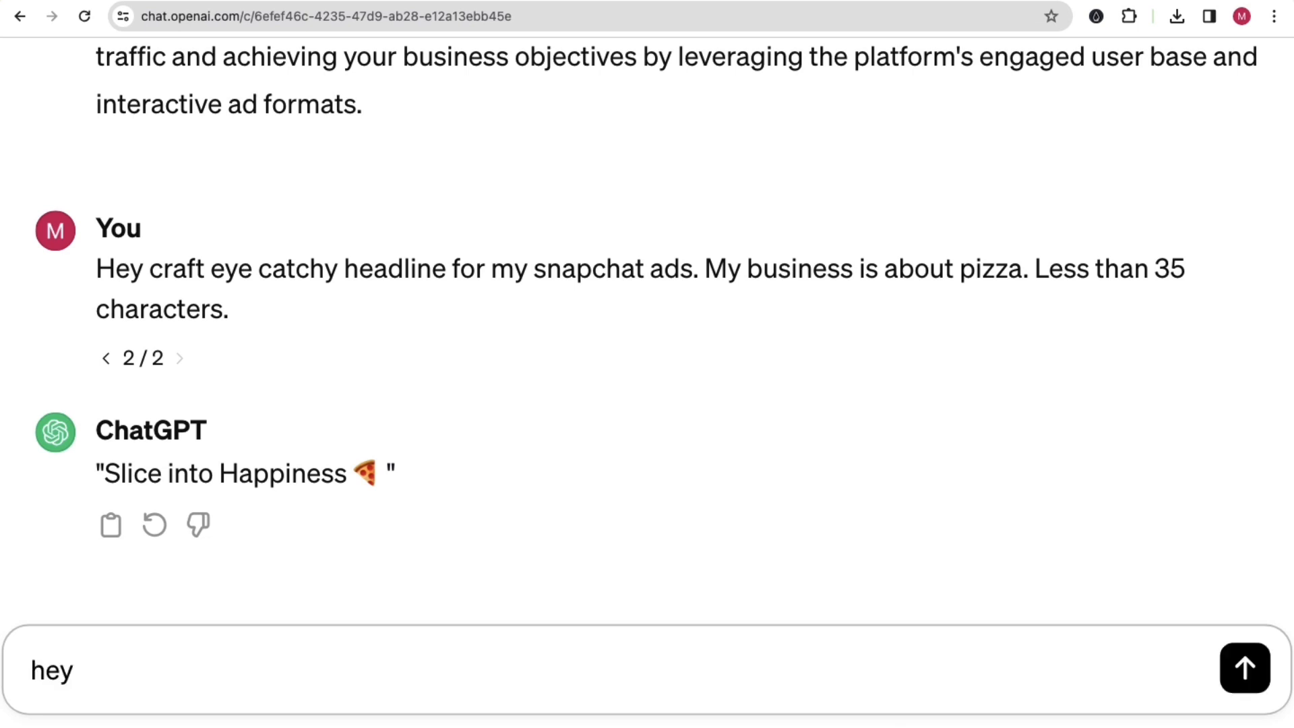
pyautogui.write('can you explai')
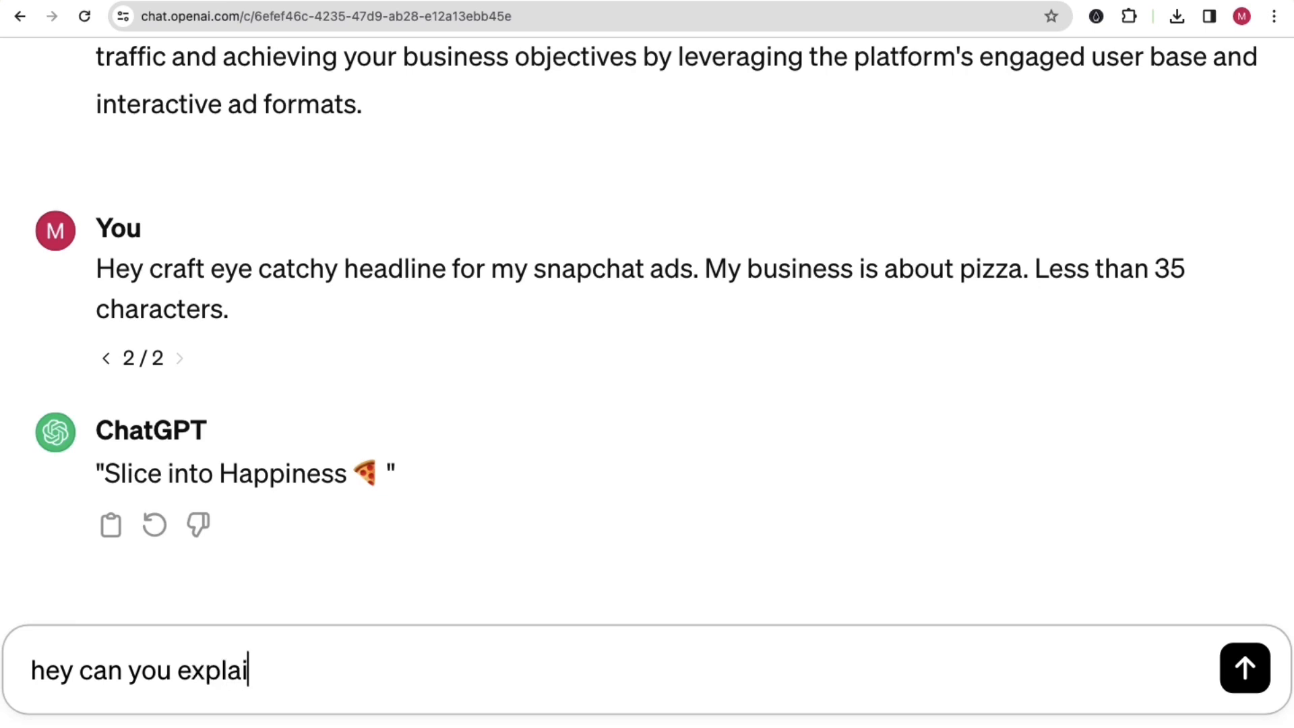
pyautogui.write('n me about "total impression" metrics in snapchat ads. Try to ')
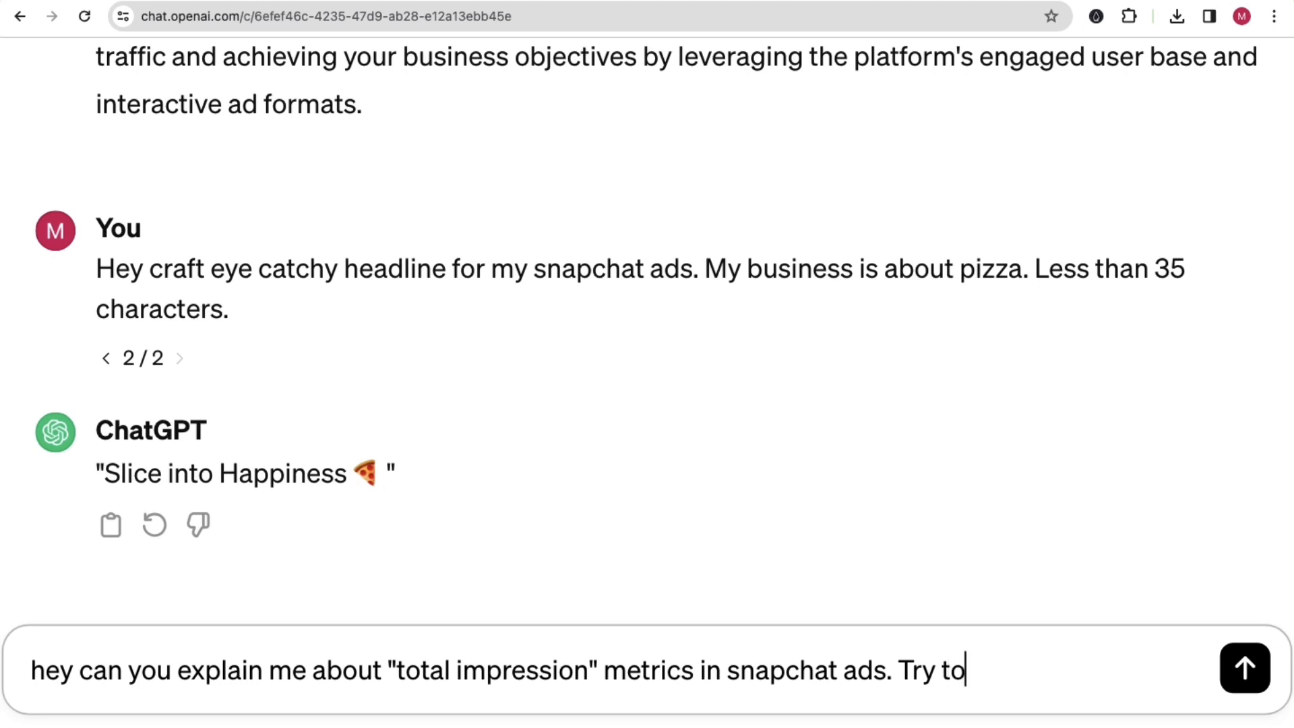
pyautogui.write('make')
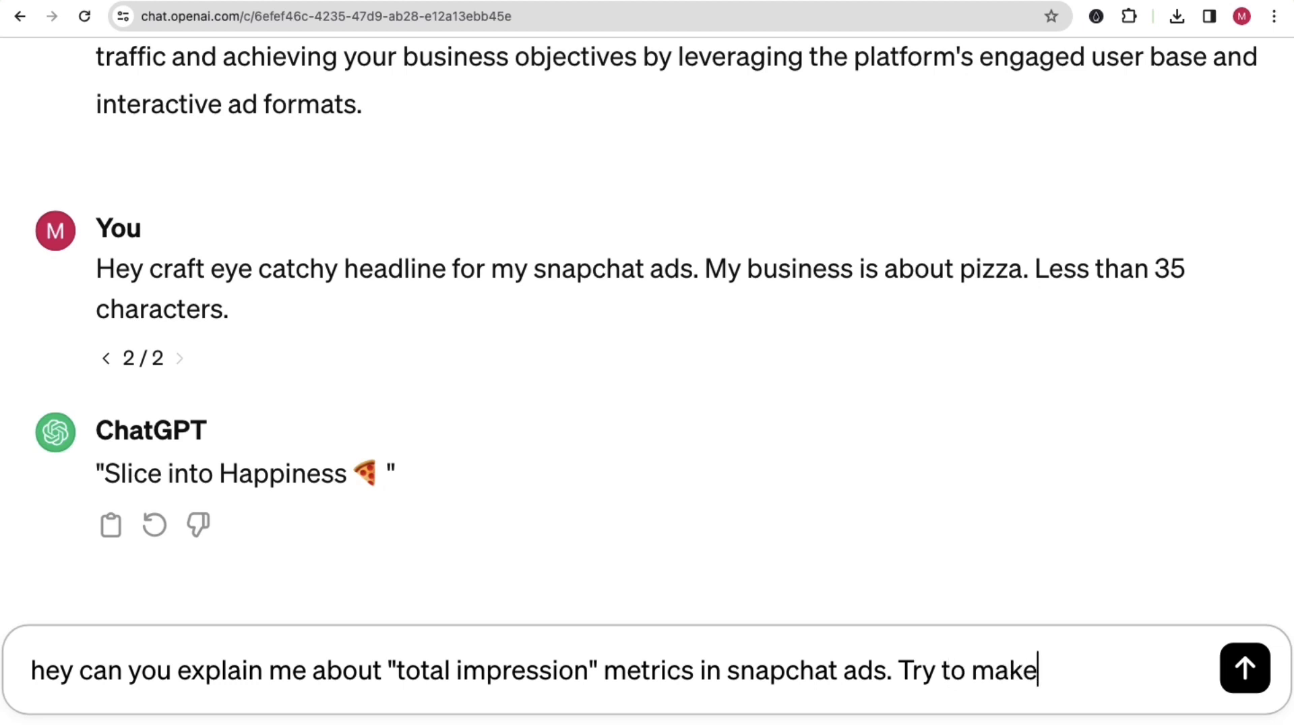
pyautogui.write(' me understand in ')
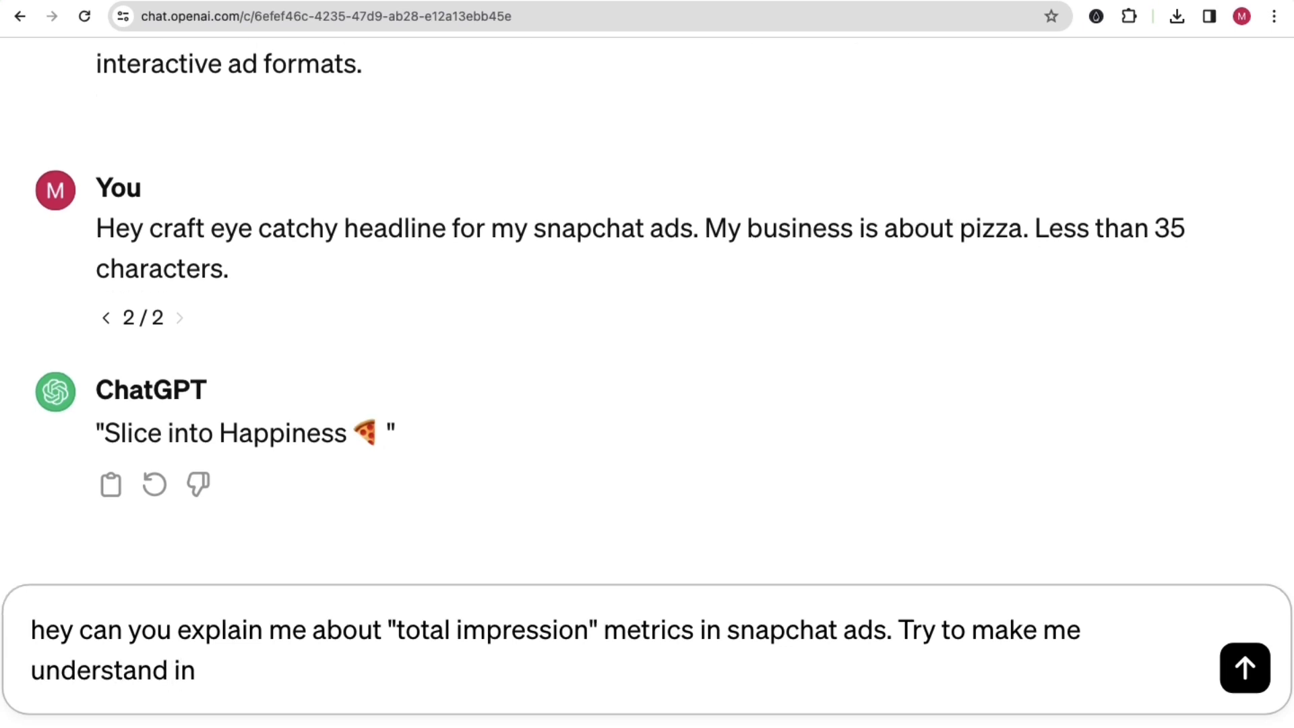
pyautogui.write('simpa')
# Step: Add "Try to make me understand in simple and easy way with examples." to the message and send it
pyautogui.press('BackSpace')
pyautogui.write('ple')
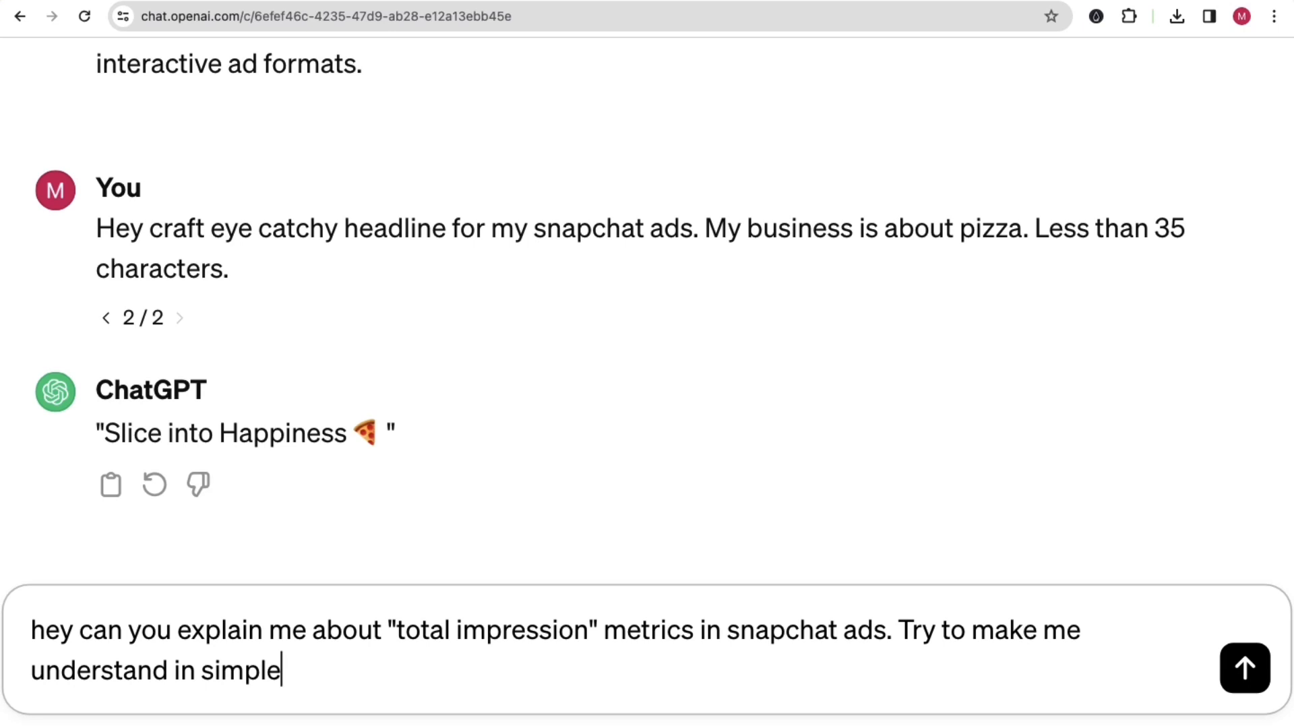
pyautogui.write(' and easy w')
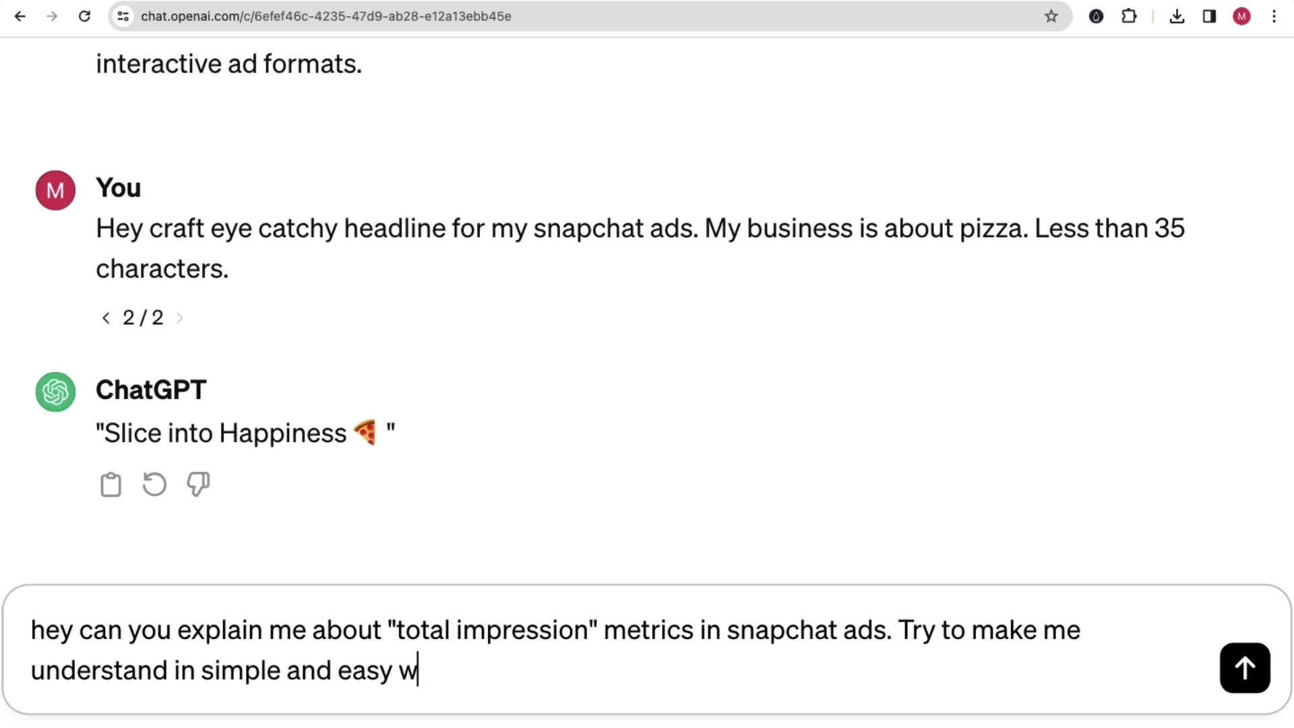
pyautogui.write('ay wit')
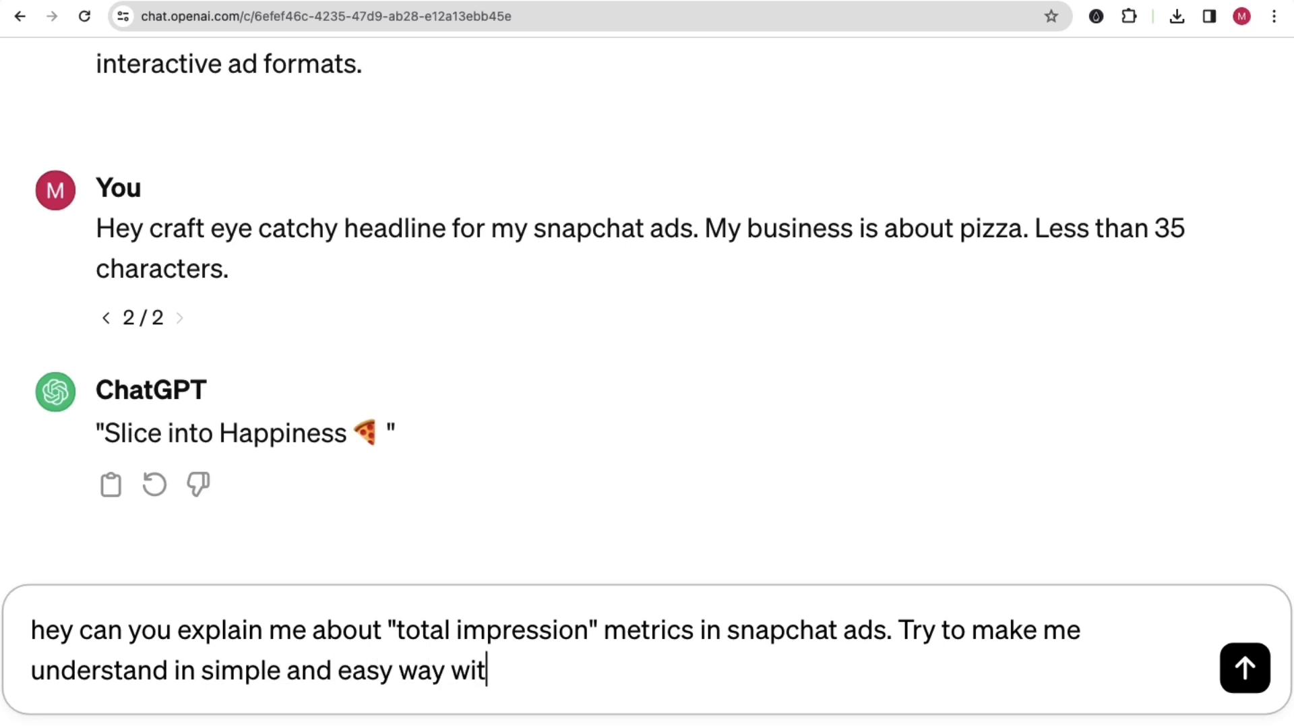
pyautogui.write('h examples.')
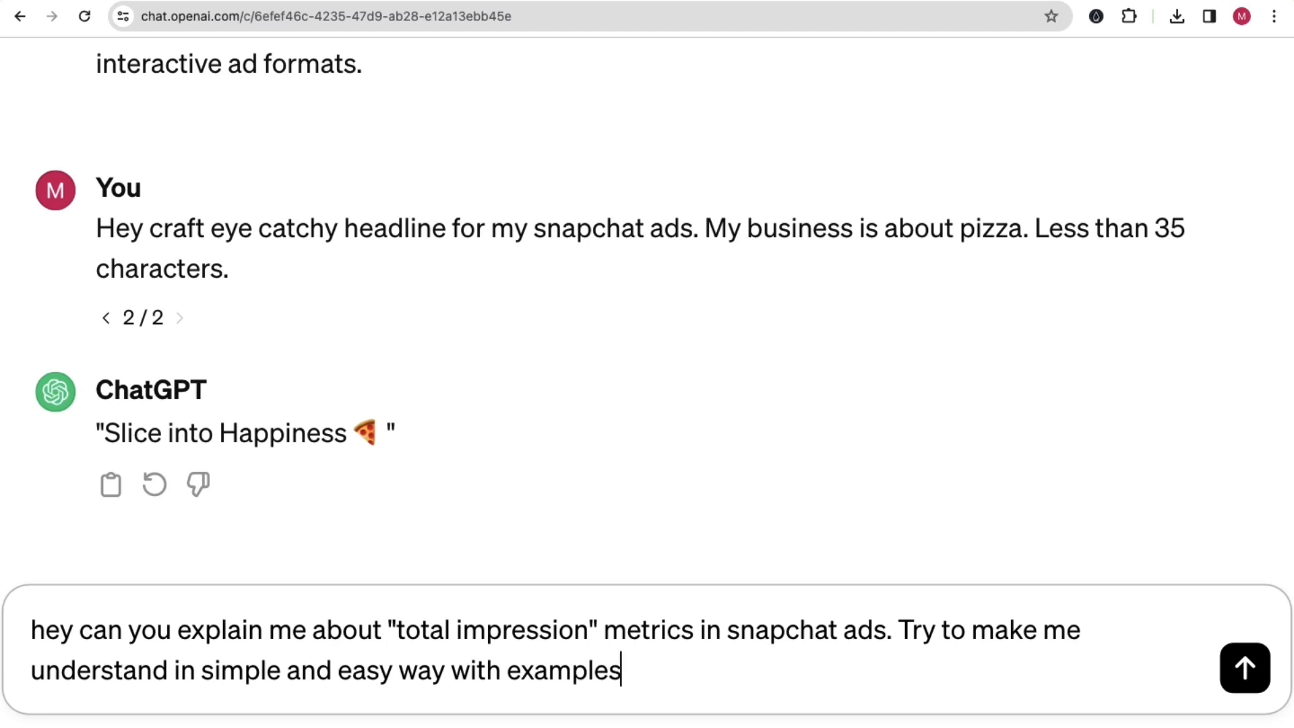
pyautogui.press('Return')
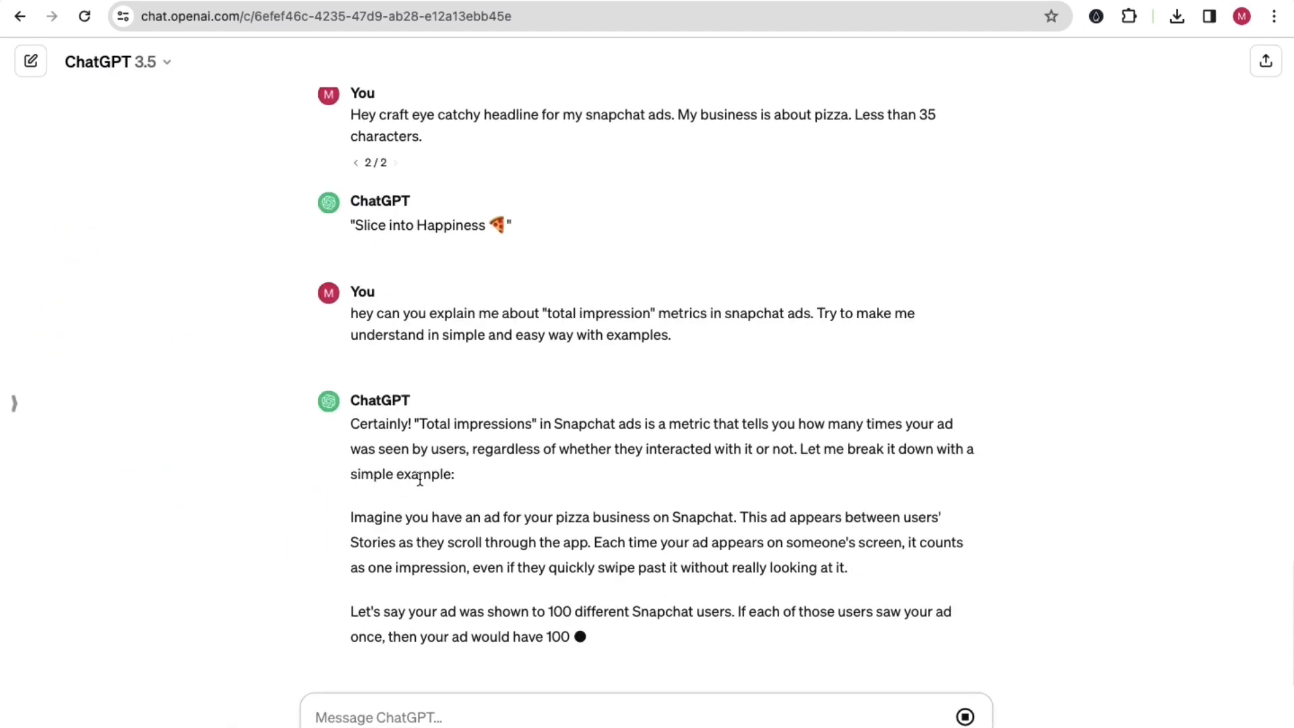
# Step: Highlight part of the answer's pizza ad example, return to Snapchat Ads Manager and discard the column changes
pyautogui.moveTo(548, 519); pyautogui.dragTo(608, 543)
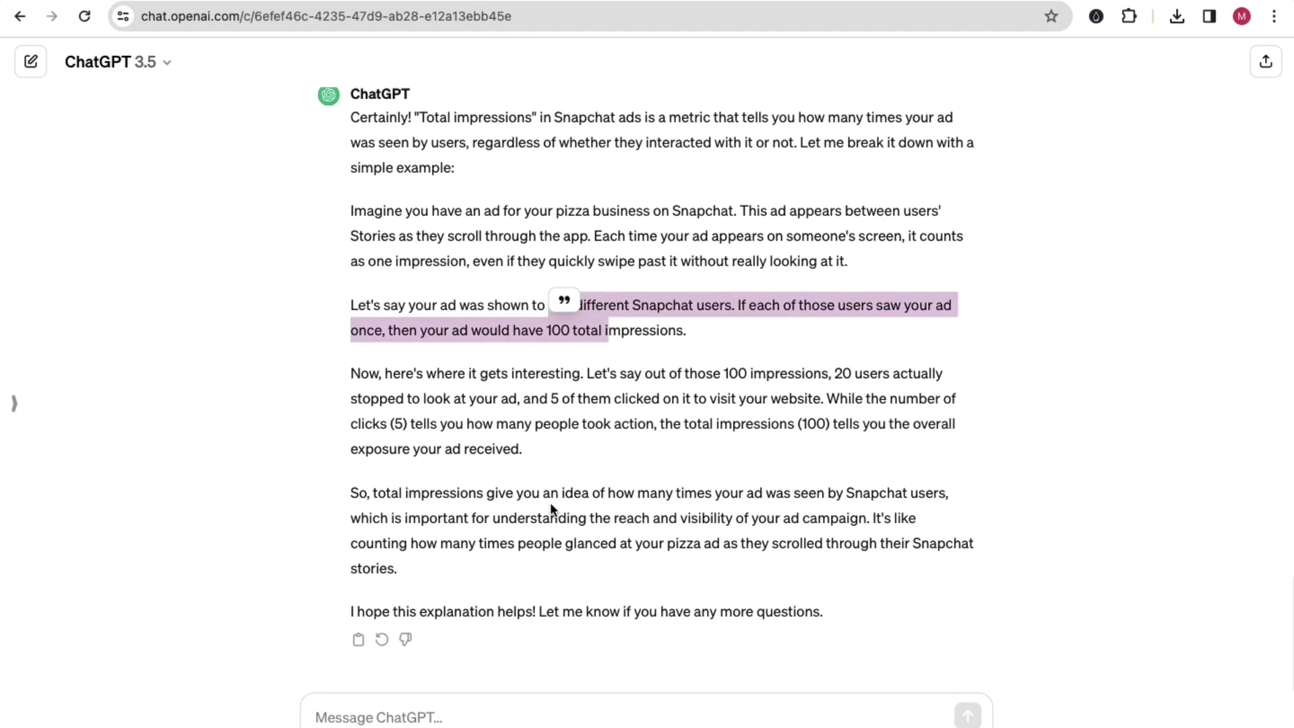
pyautogui.click(549, 510)
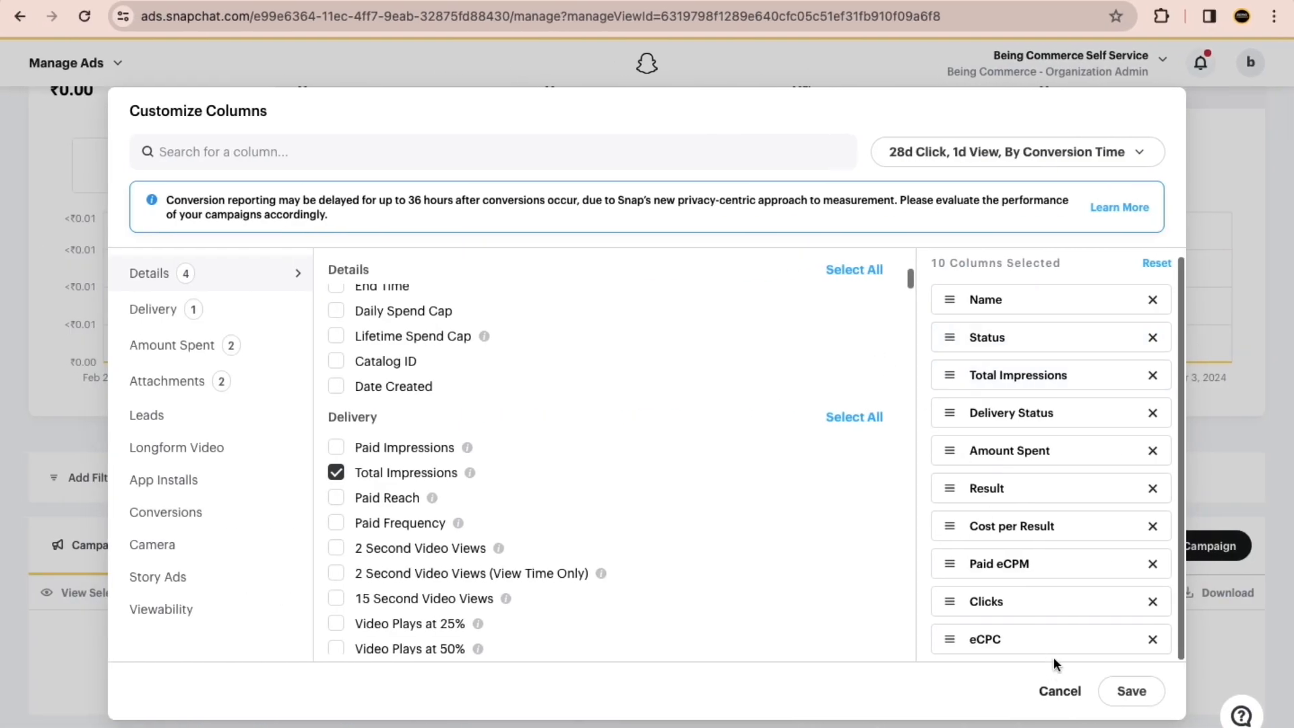
pyautogui.click(1060, 694)
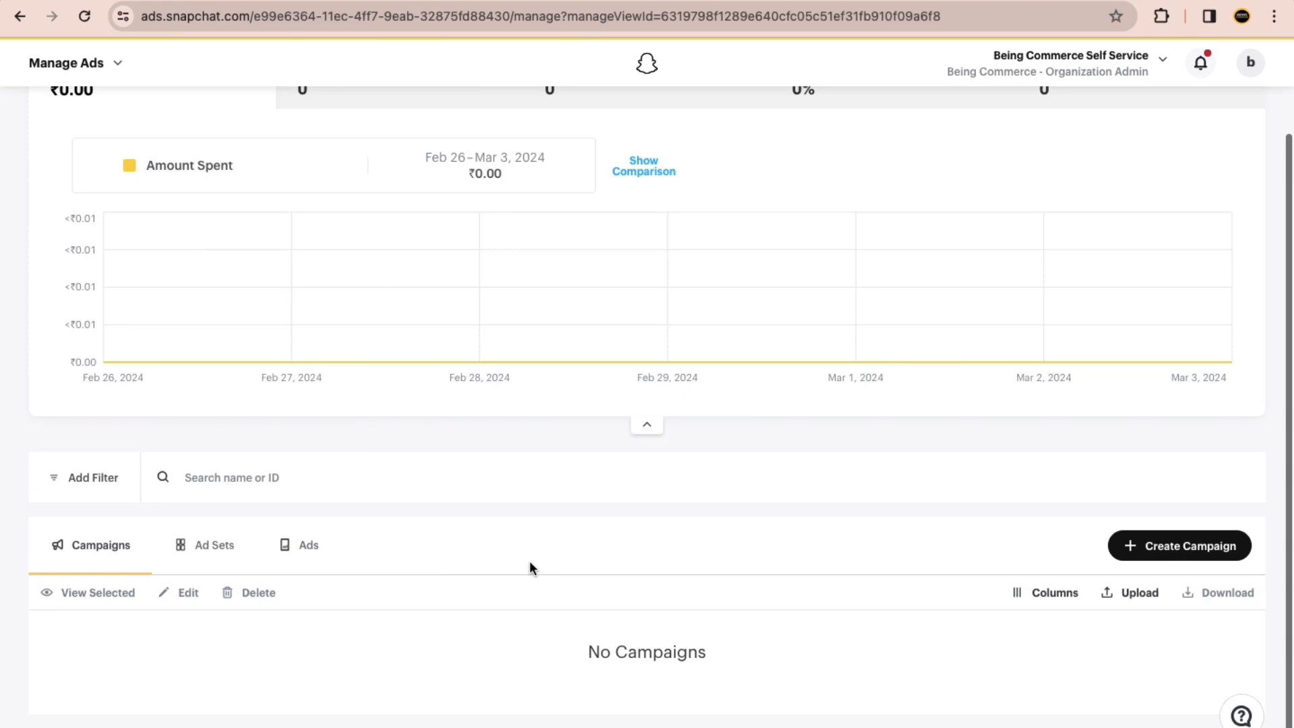
pyautogui.scroll(2, 472, 525)
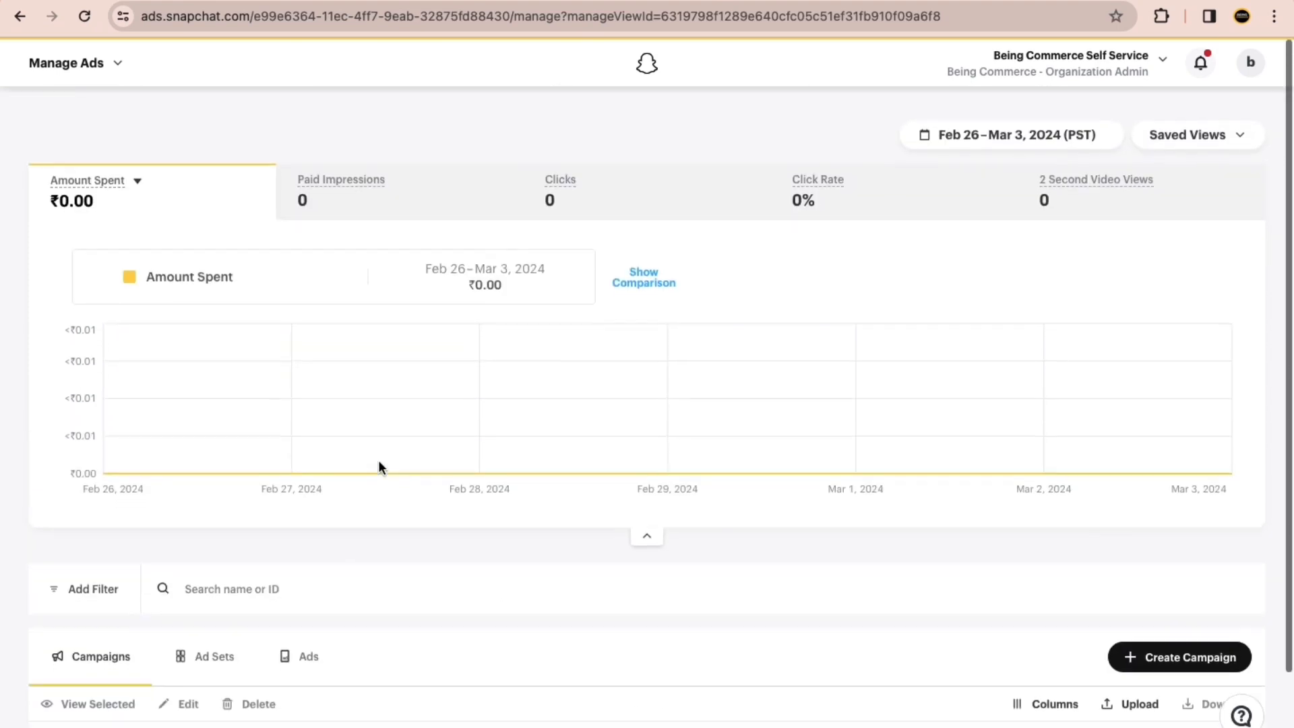
pyautogui.click(124, 67)
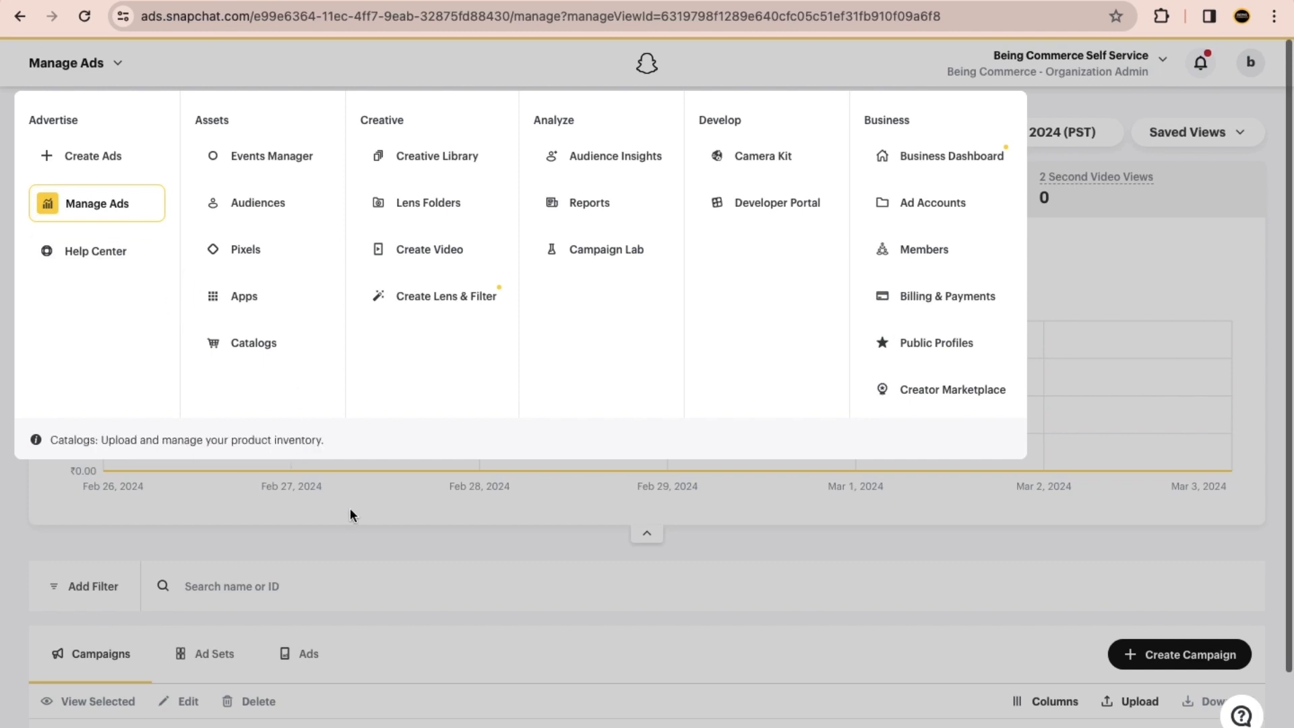
pyautogui.click(562, 540)
pyautogui.scroll(-2, 597, 573)
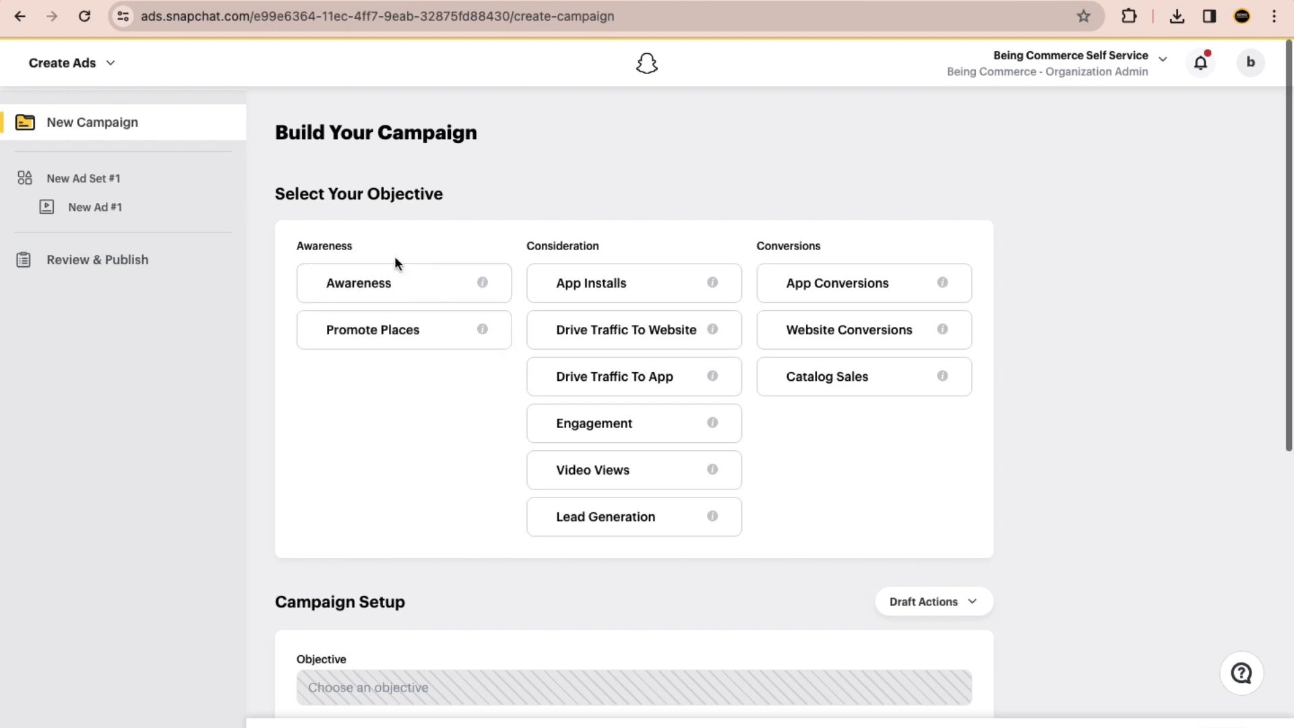
pyautogui.click(114, 64)
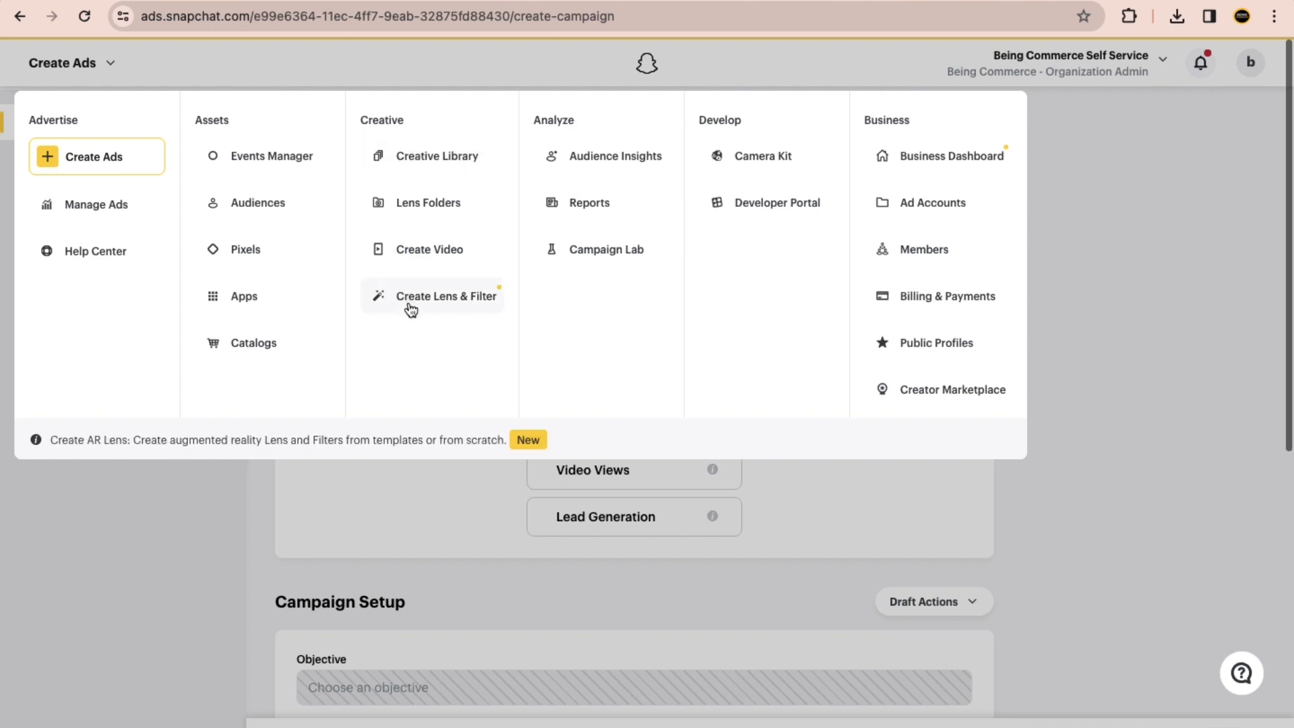
pyautogui.click(1099, 457)
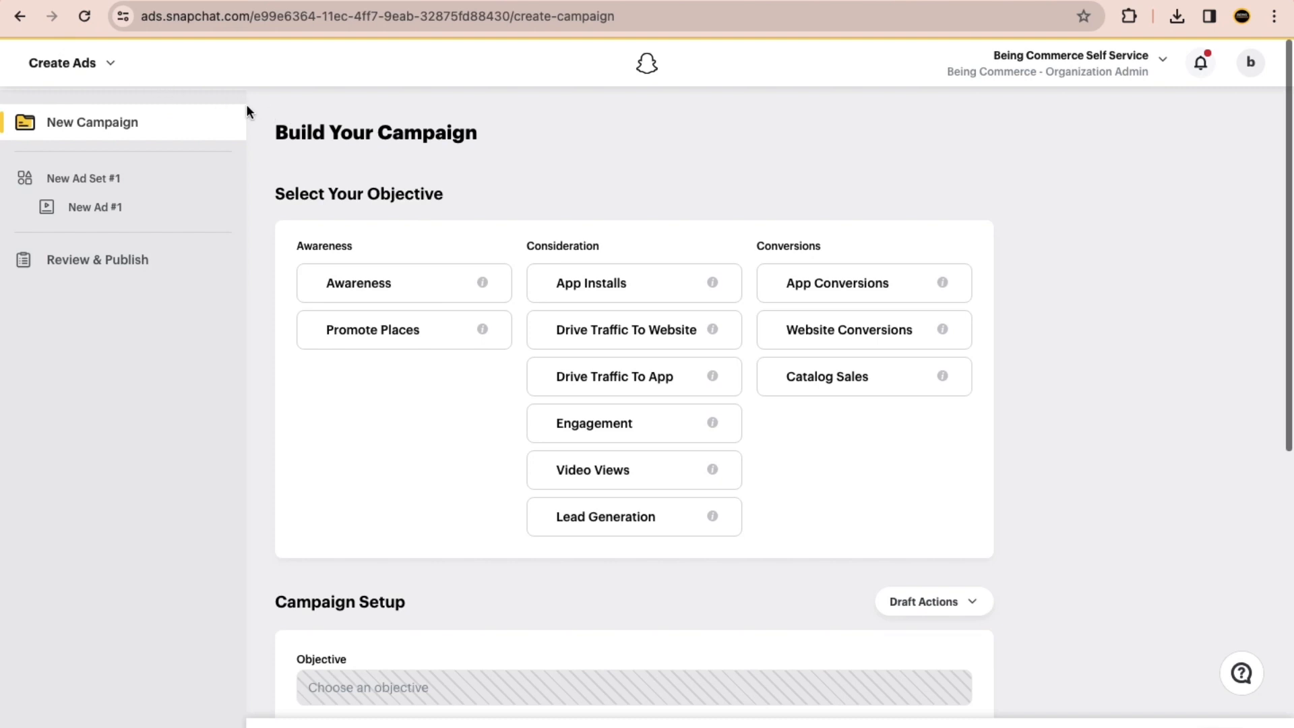
pyautogui.click(93, 68)
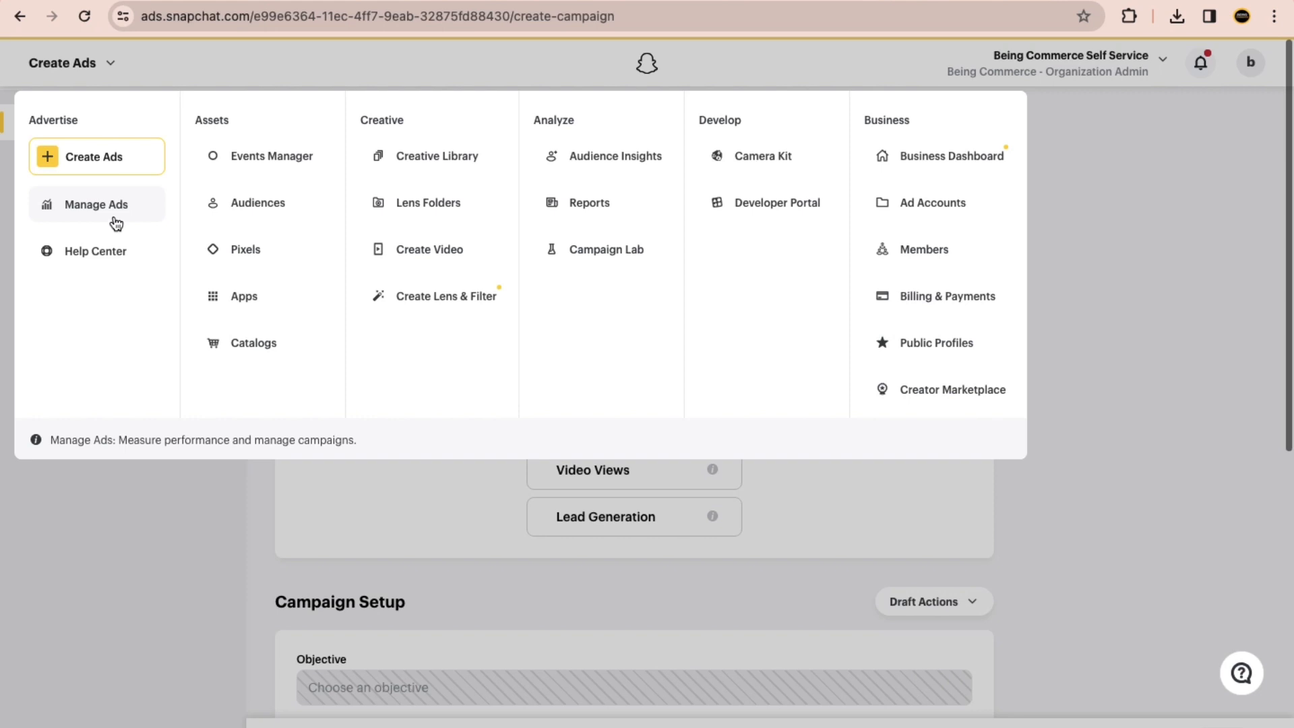
pyautogui.click(156, 609)
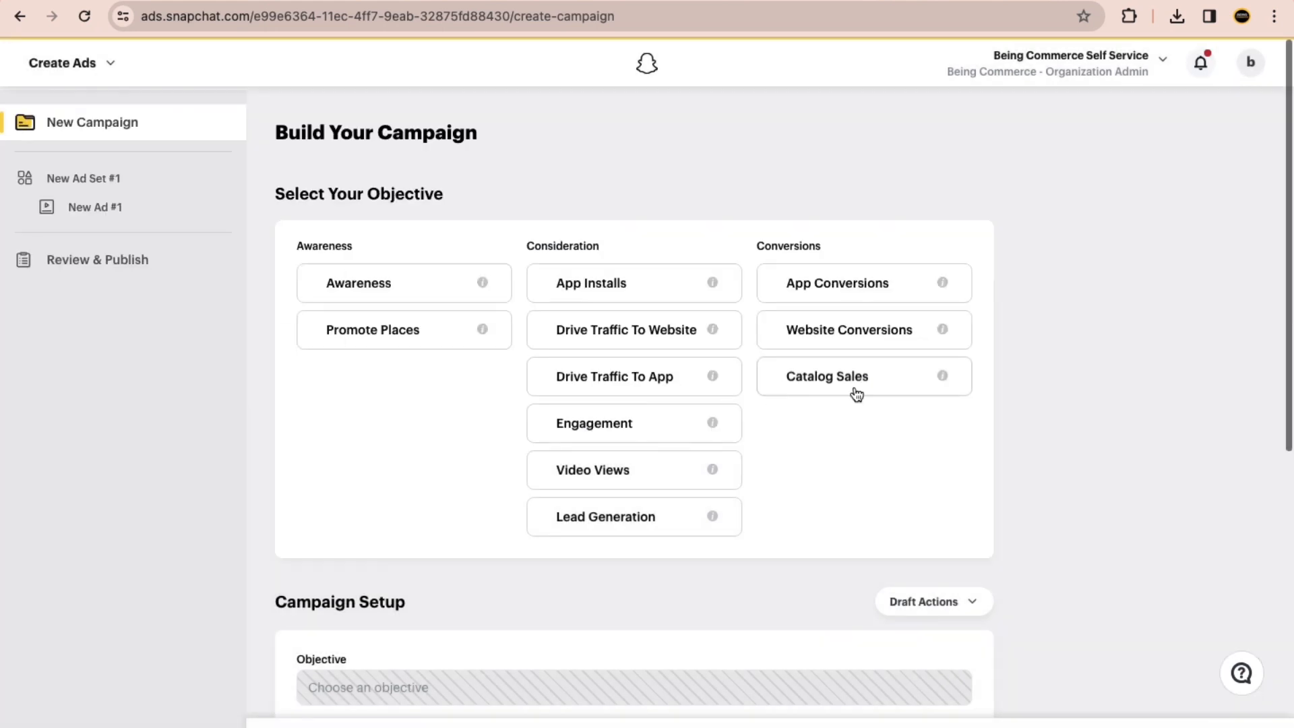
# Step: Open an incognito window, search Google for "kuku courses" and open the KuKu Courses home page
pyautogui.press('super+shift+n')
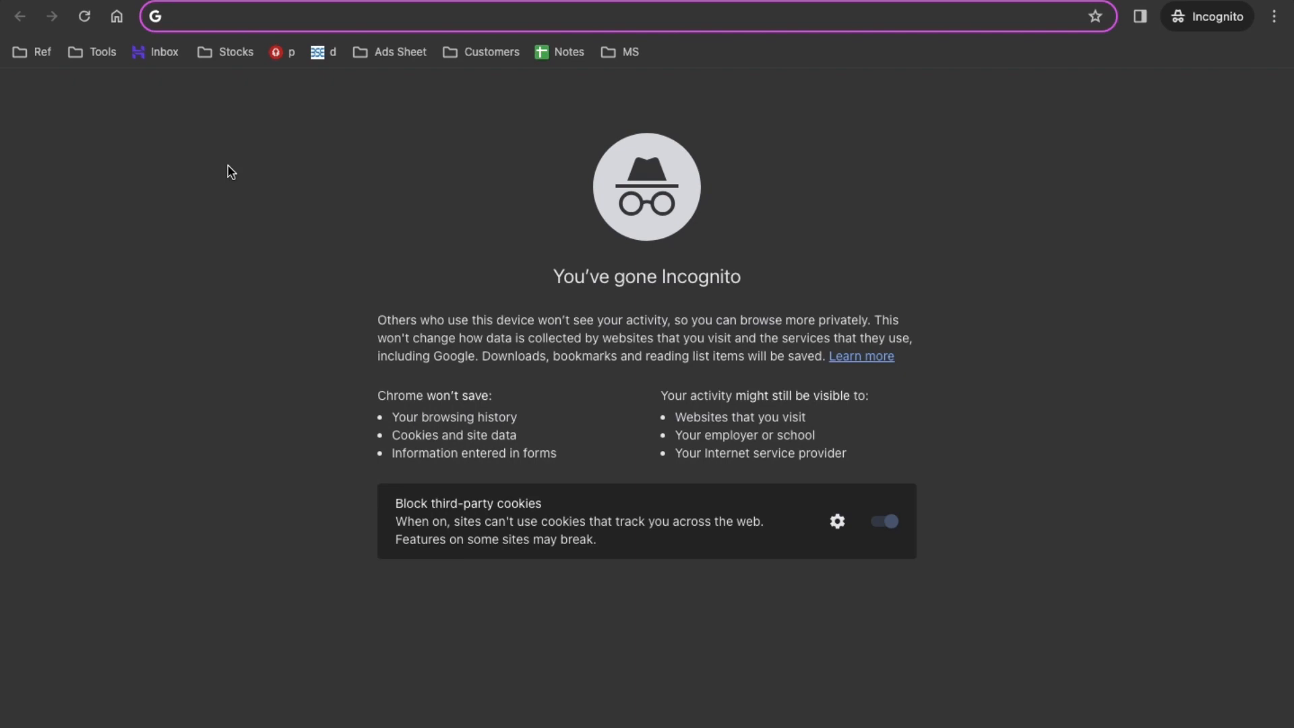
pyautogui.write('kuku c')
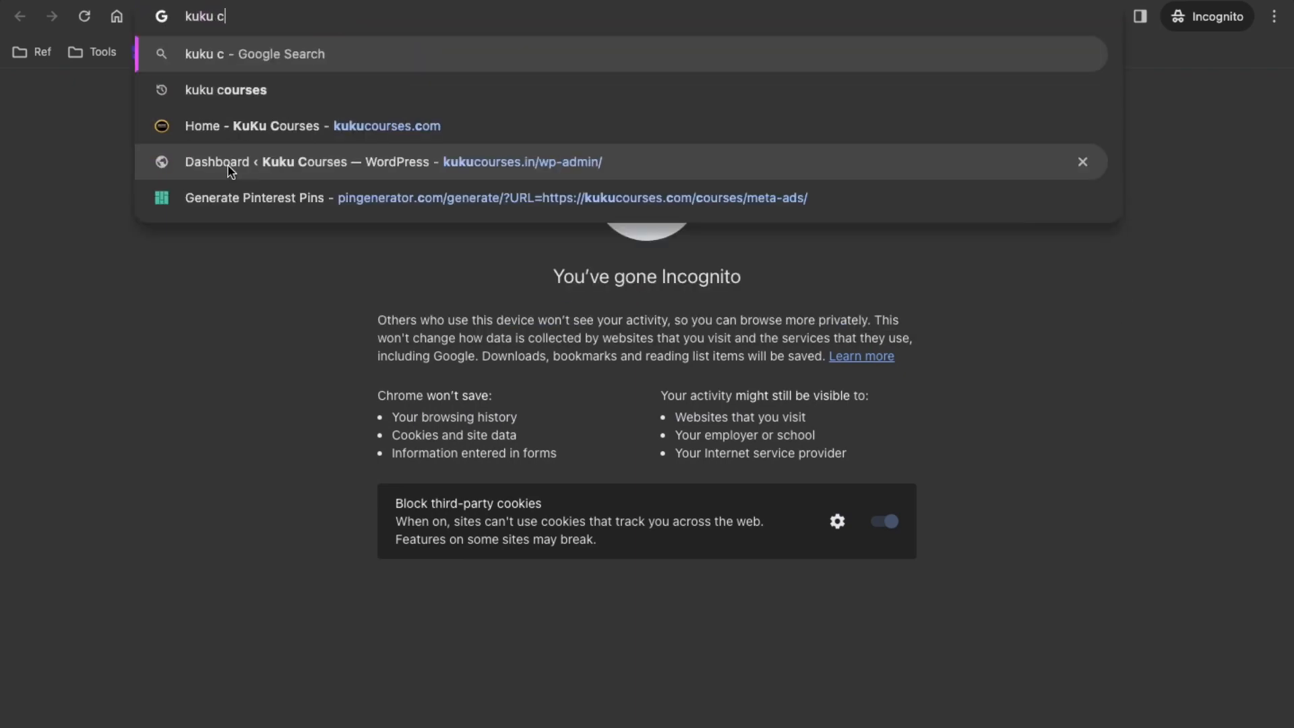
pyautogui.write('ourses')
pyautogui.press('Return')
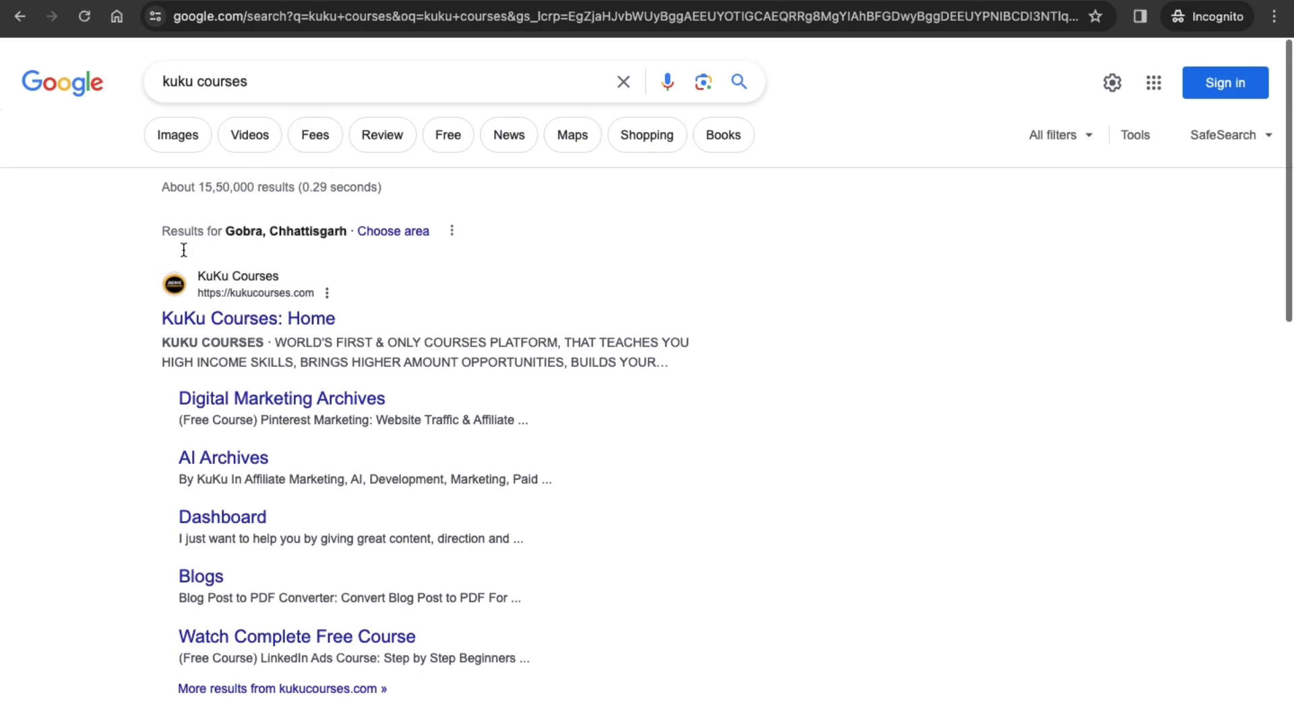
pyautogui.scroll(5, 237, 297)
pyautogui.scroll(-5, 237, 297)
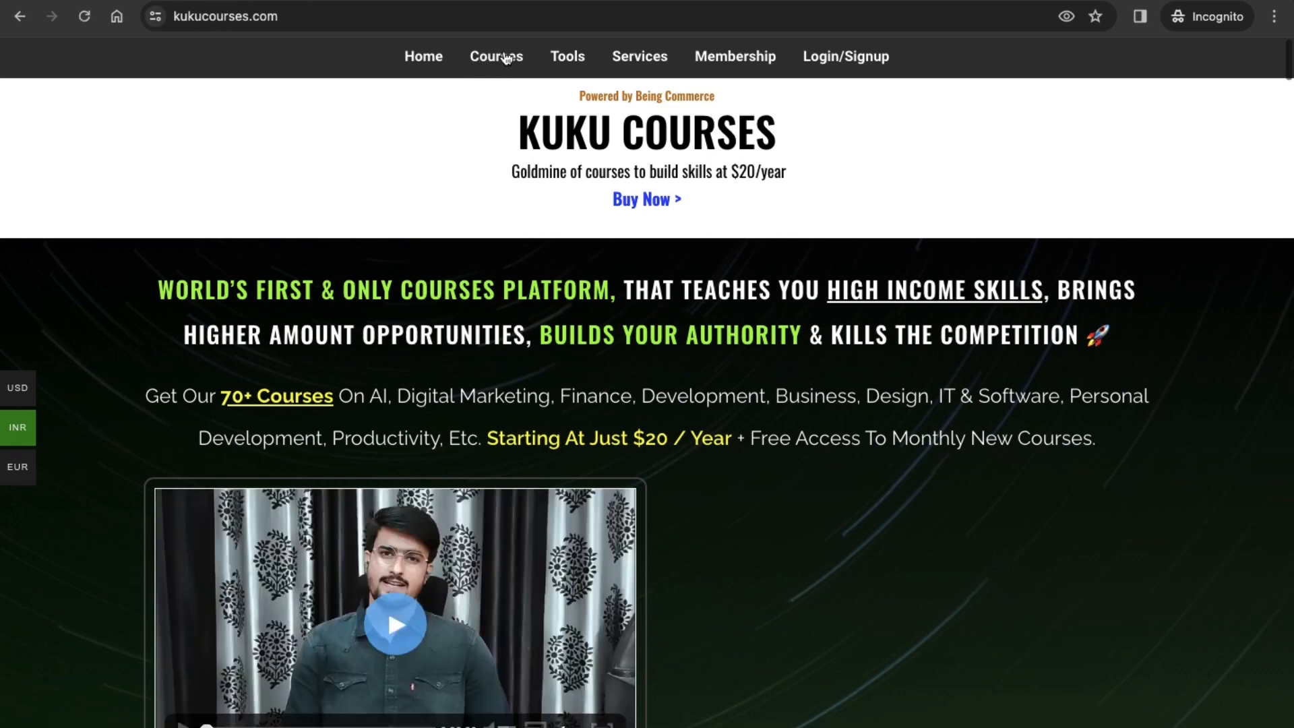
# Step: Search the KuKu Courses catalogue for "snapchat" and open the course "Snapchat Ads: Social Media Marketing with Snapchat Marketing"
pyautogui.click(507, 59)
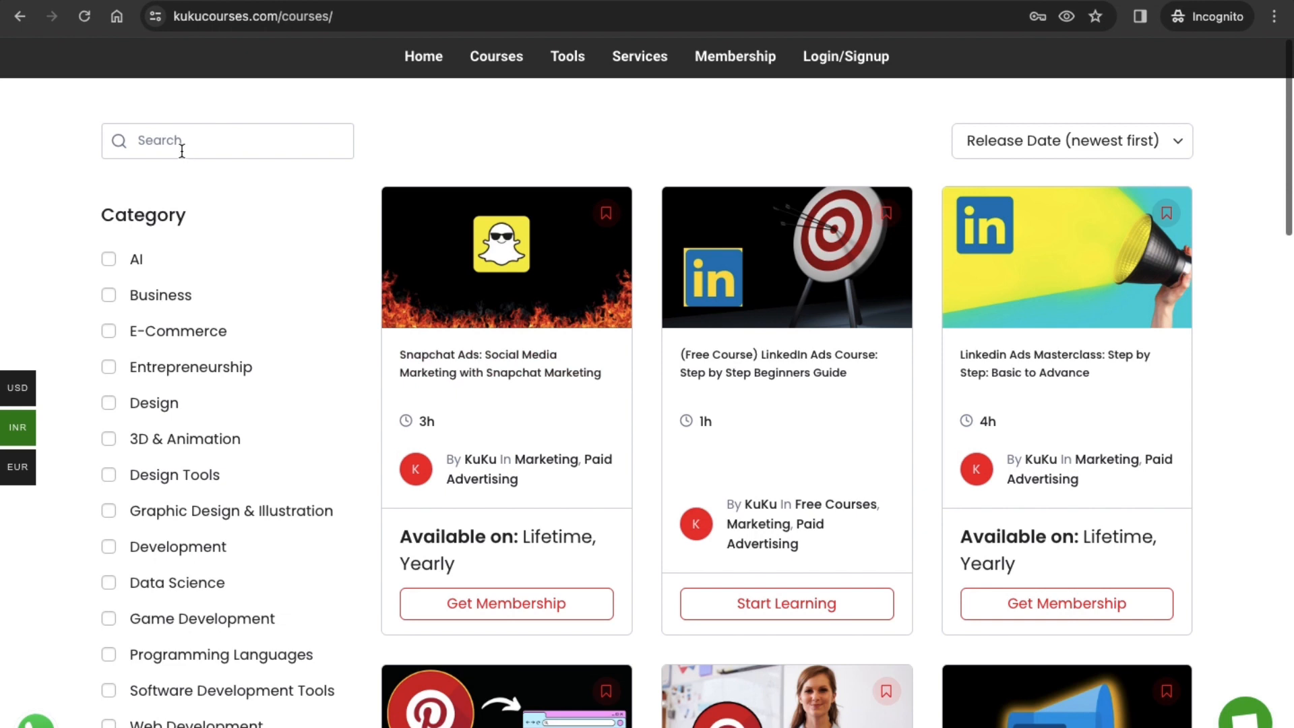
pyautogui.click(206, 146)
pyautogui.write('snapchat')
pyautogui.press('Return')
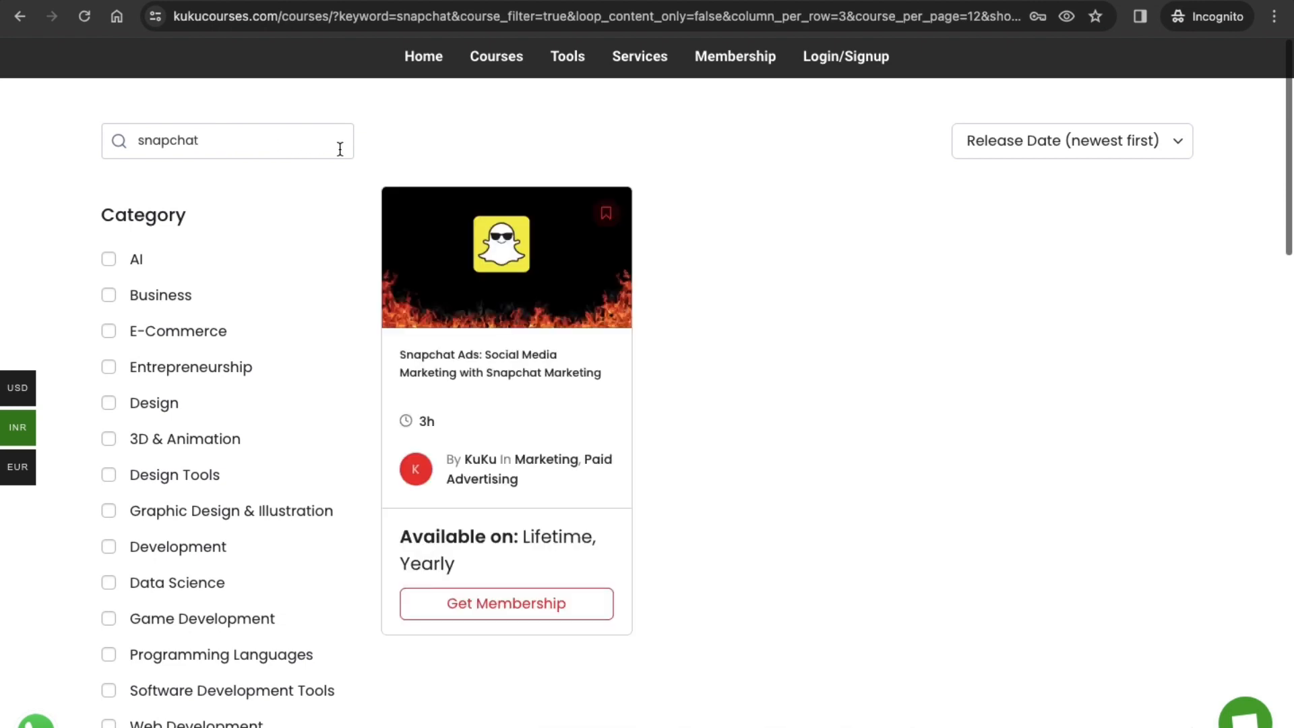
pyautogui.click(502, 361)
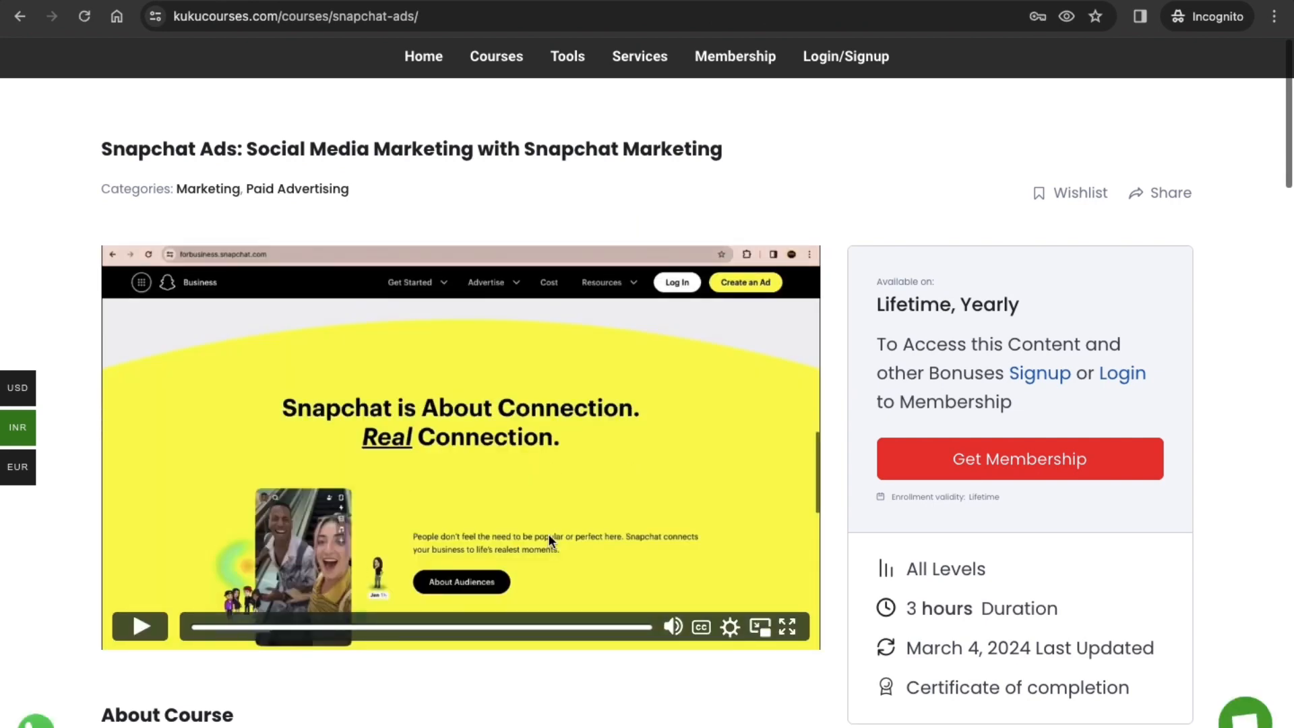
# Step: Examine the Snapchat Ads course's duration and its "What Will You Learn?" topics, including audience creation for targeted remarketing
pyautogui.tripleClick(930, 599)
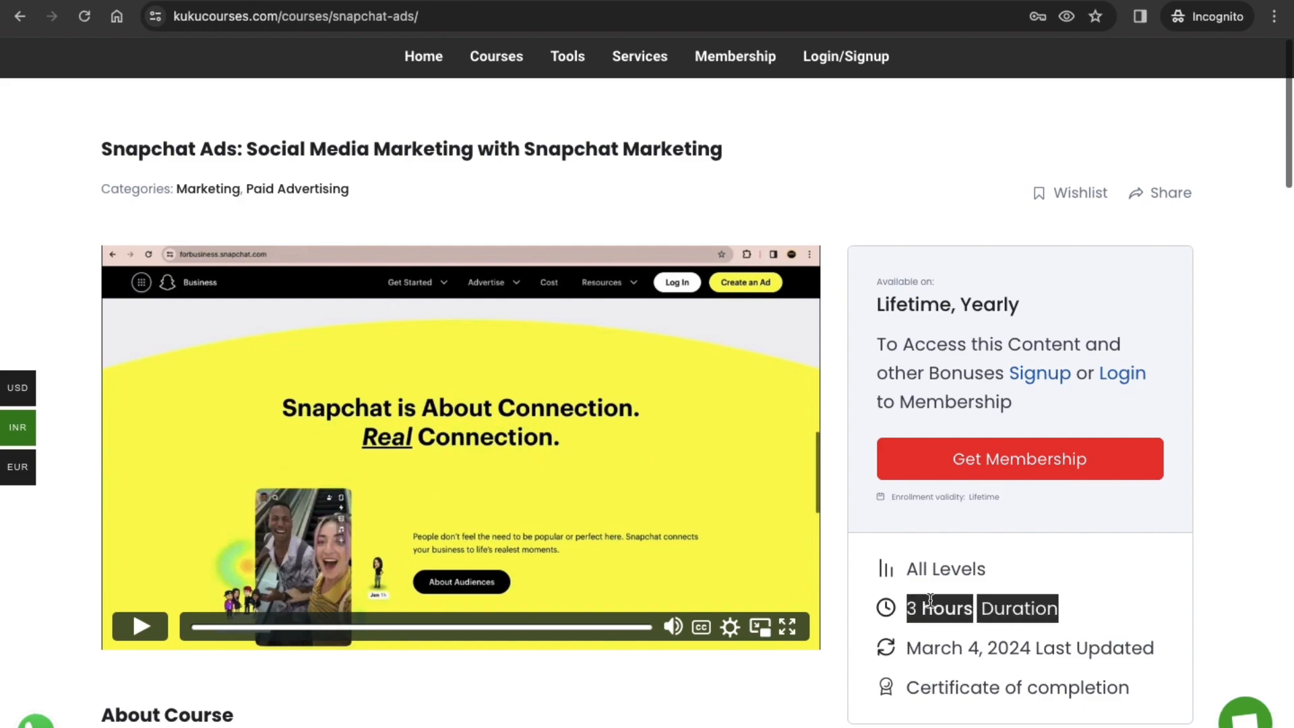
pyautogui.click(902, 555)
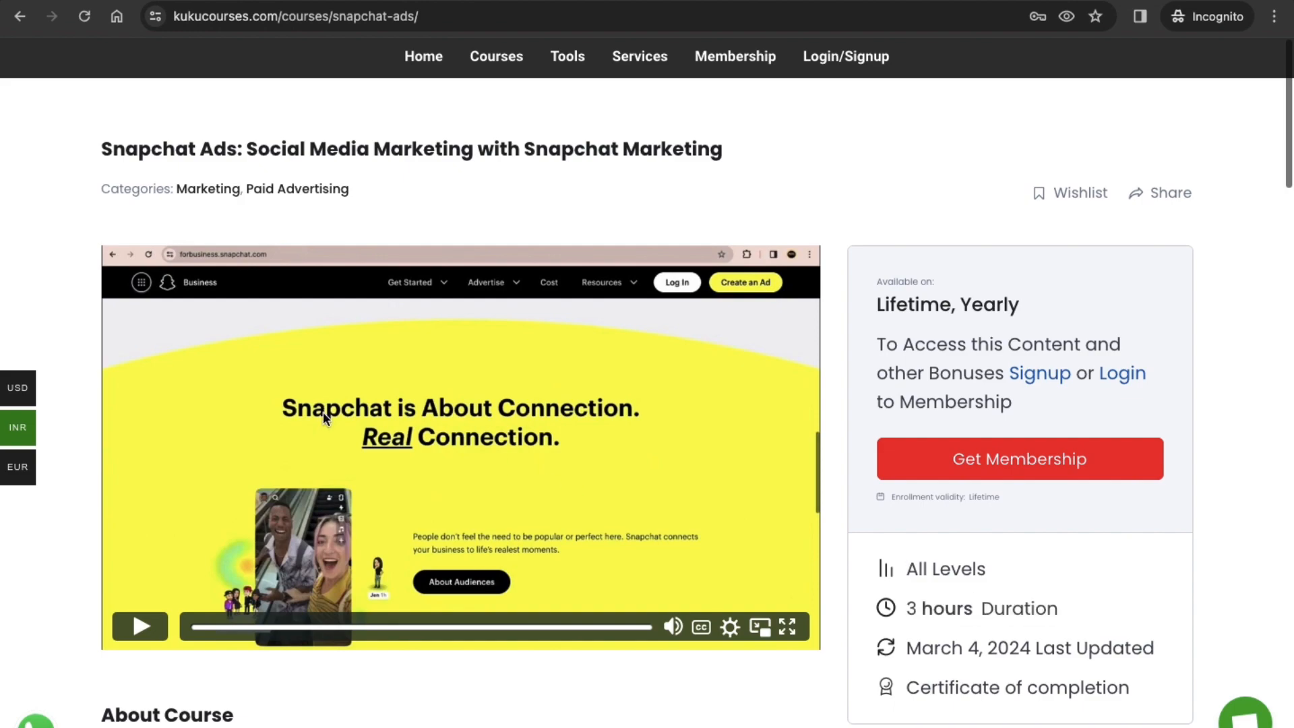
pyautogui.scroll(-11, 315, 463)
pyautogui.scroll(-7, 315, 466)
pyautogui.scroll(2, 315, 466)
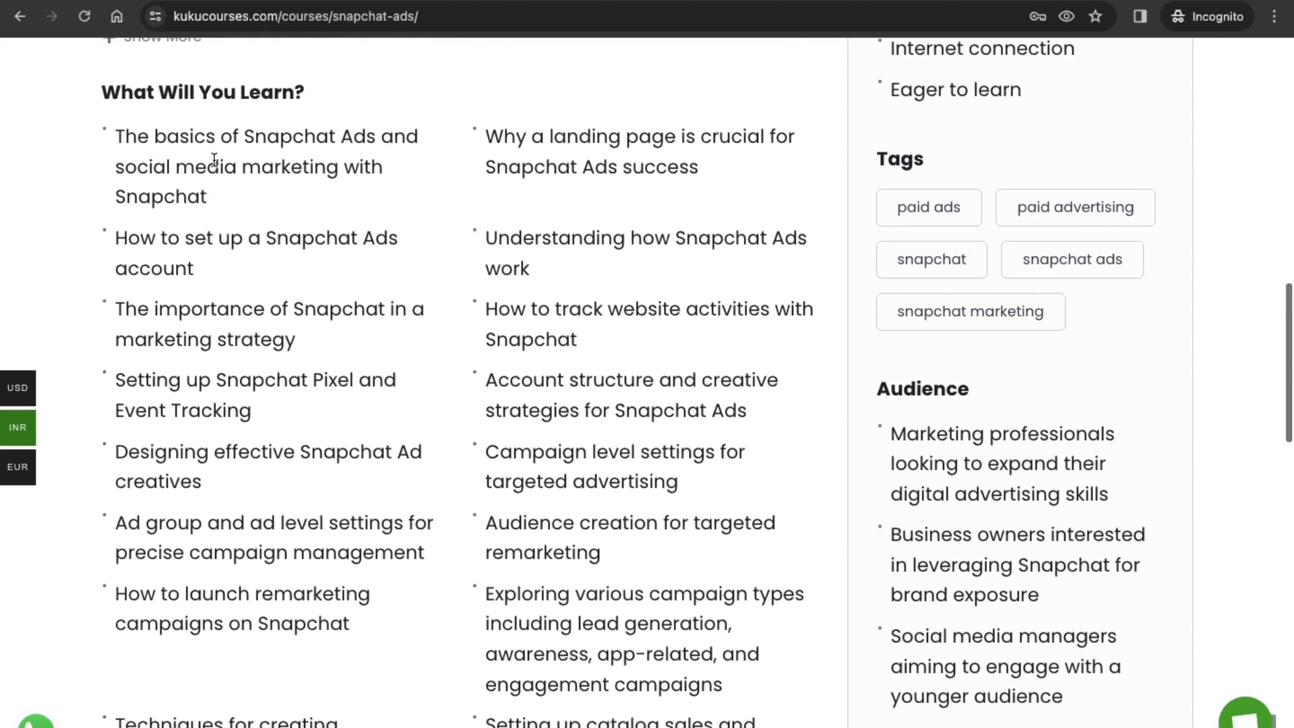
pyautogui.scroll(-2, 365, 214)
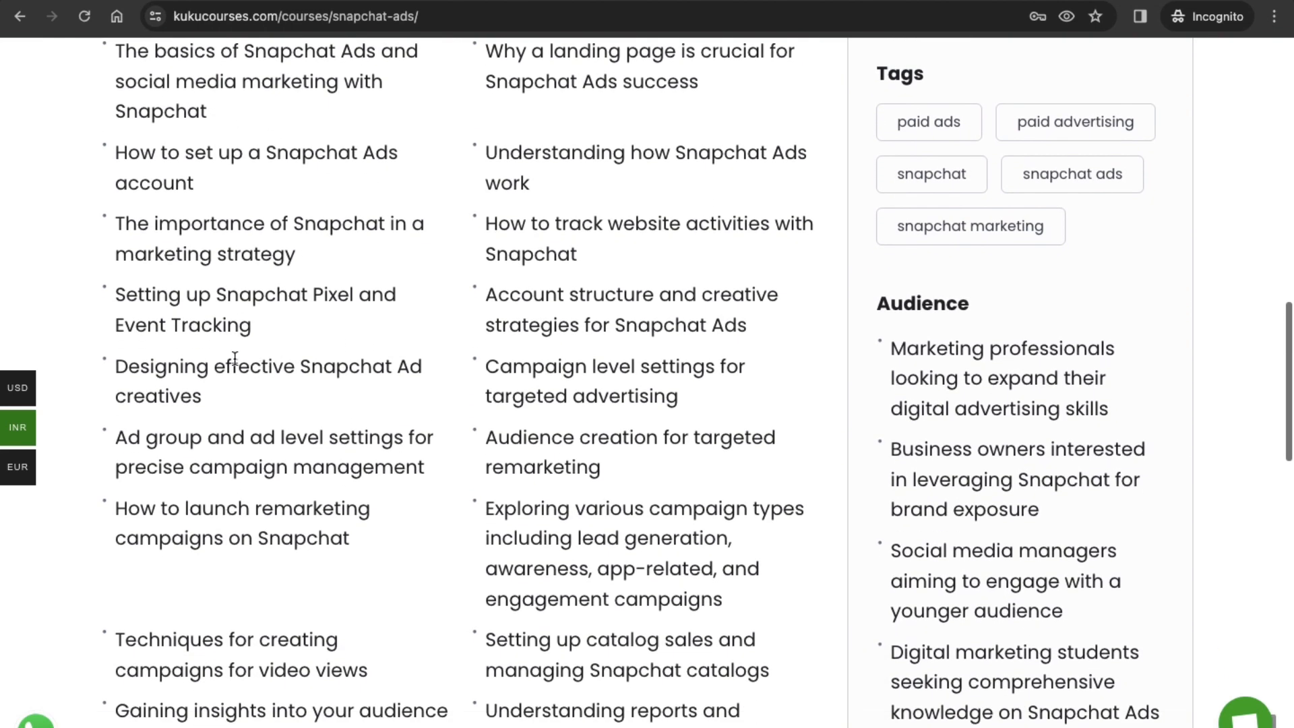
pyautogui.tripleClick(207, 305)
pyautogui.doubleClick(249, 259)
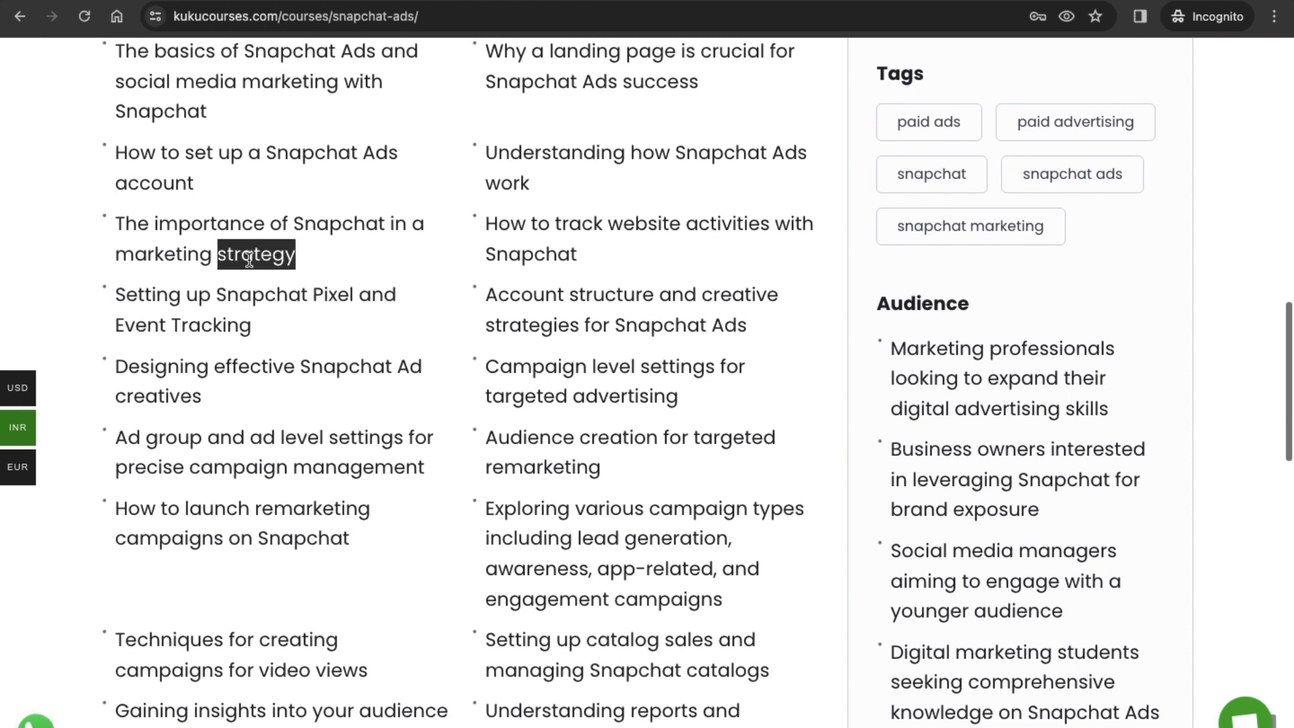
pyautogui.tripleClick(516, 422)
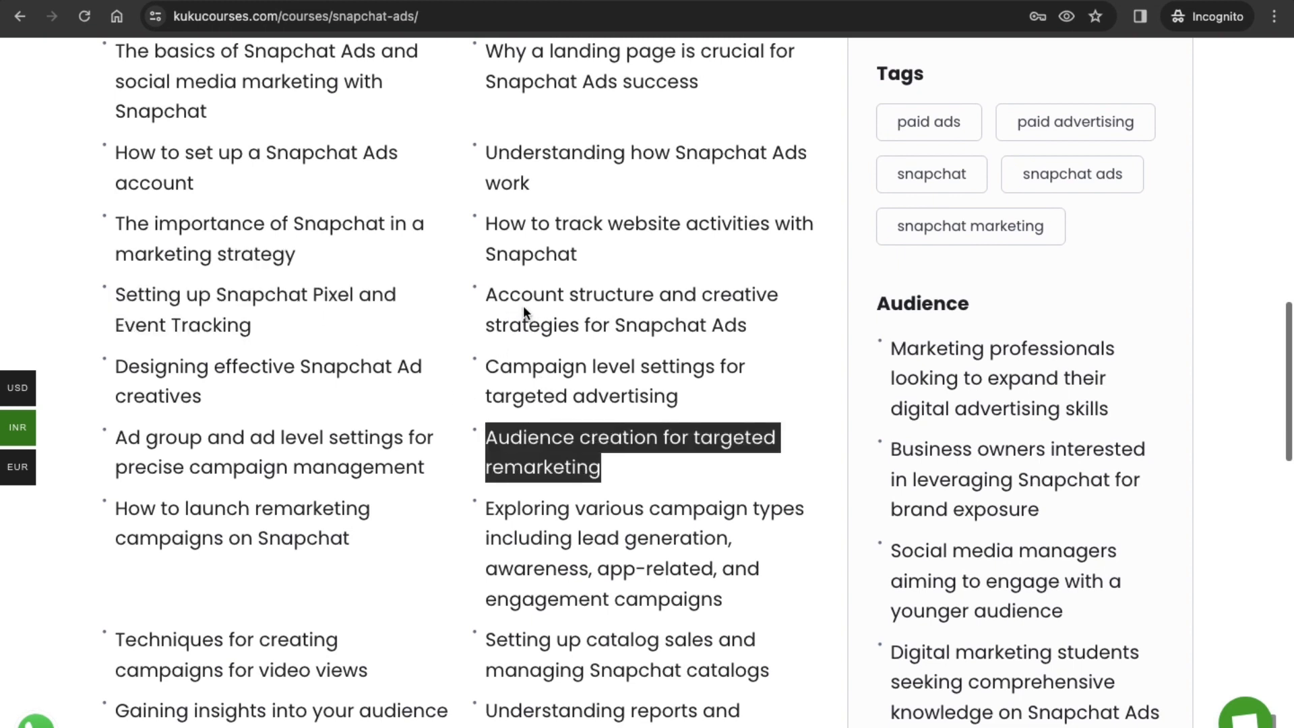
pyautogui.doubleClick(553, 330)
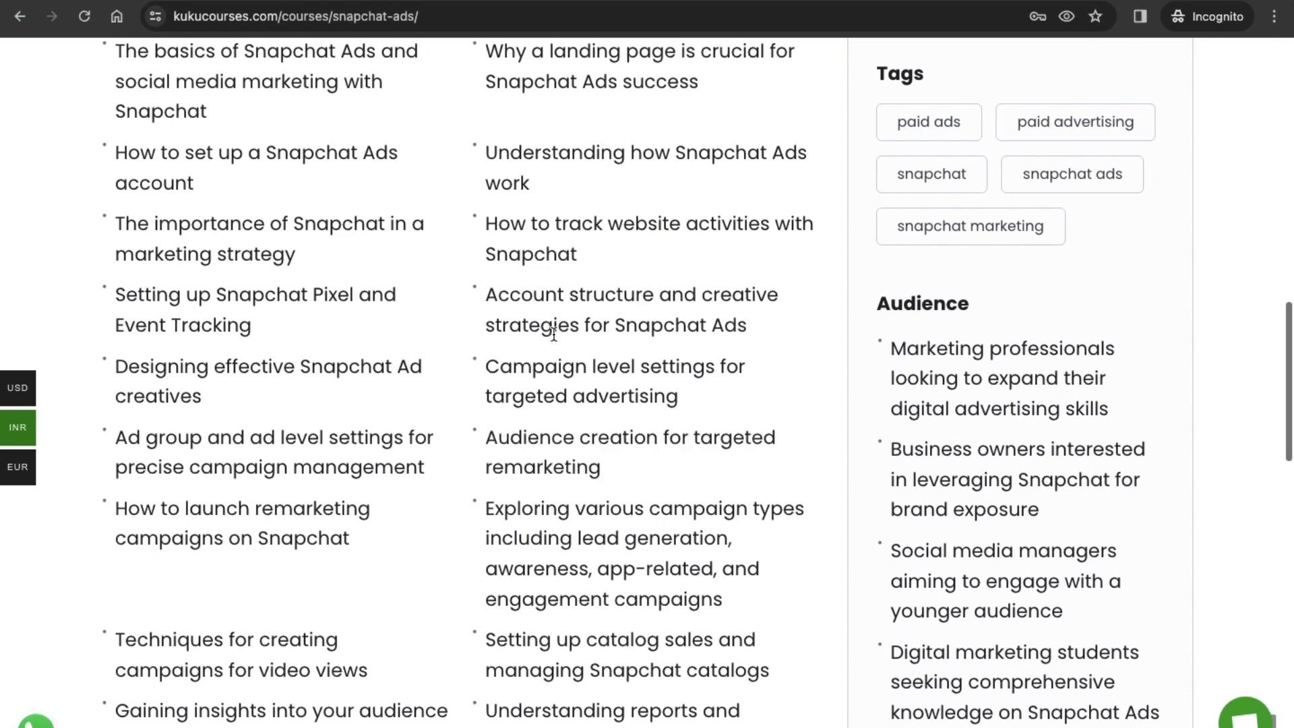
pyautogui.scroll(-3, 487, 482)
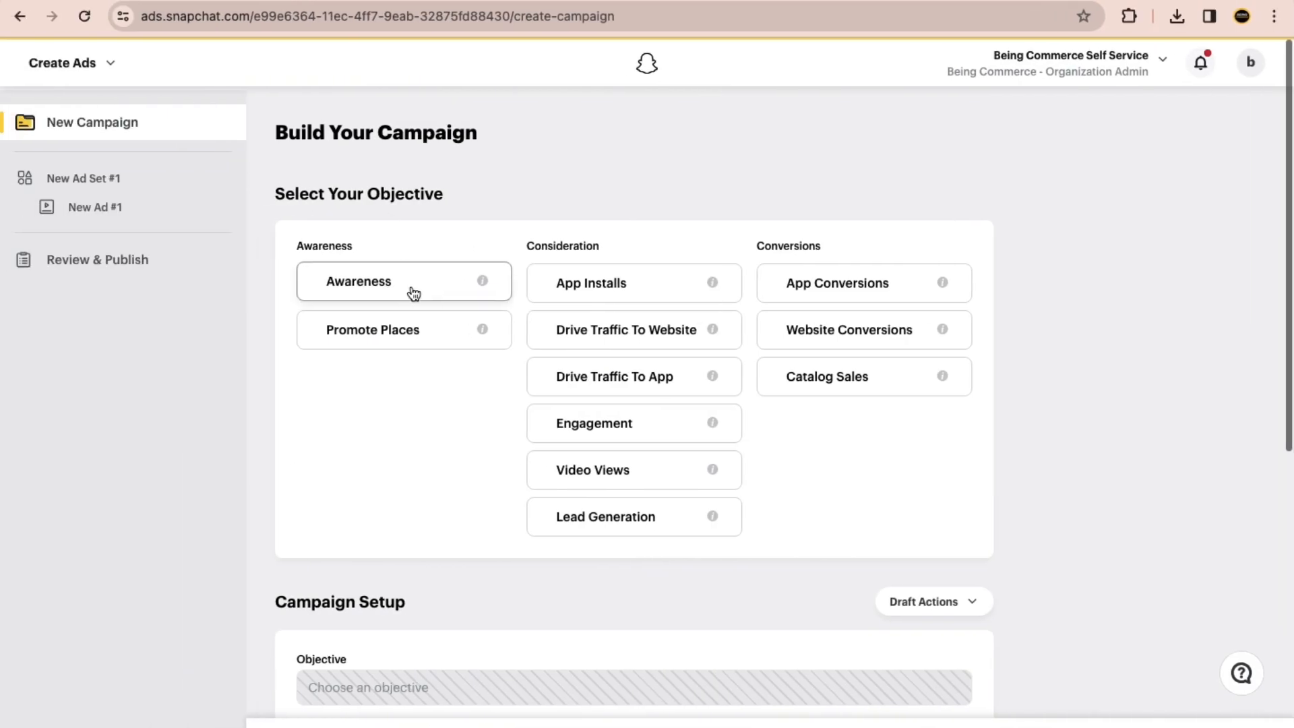
# Step: Compare the campaign objectives in Snapchat Ads Manager with the Snapchat Ads course page and review its Course Content sections
pyautogui.click(625, 324)
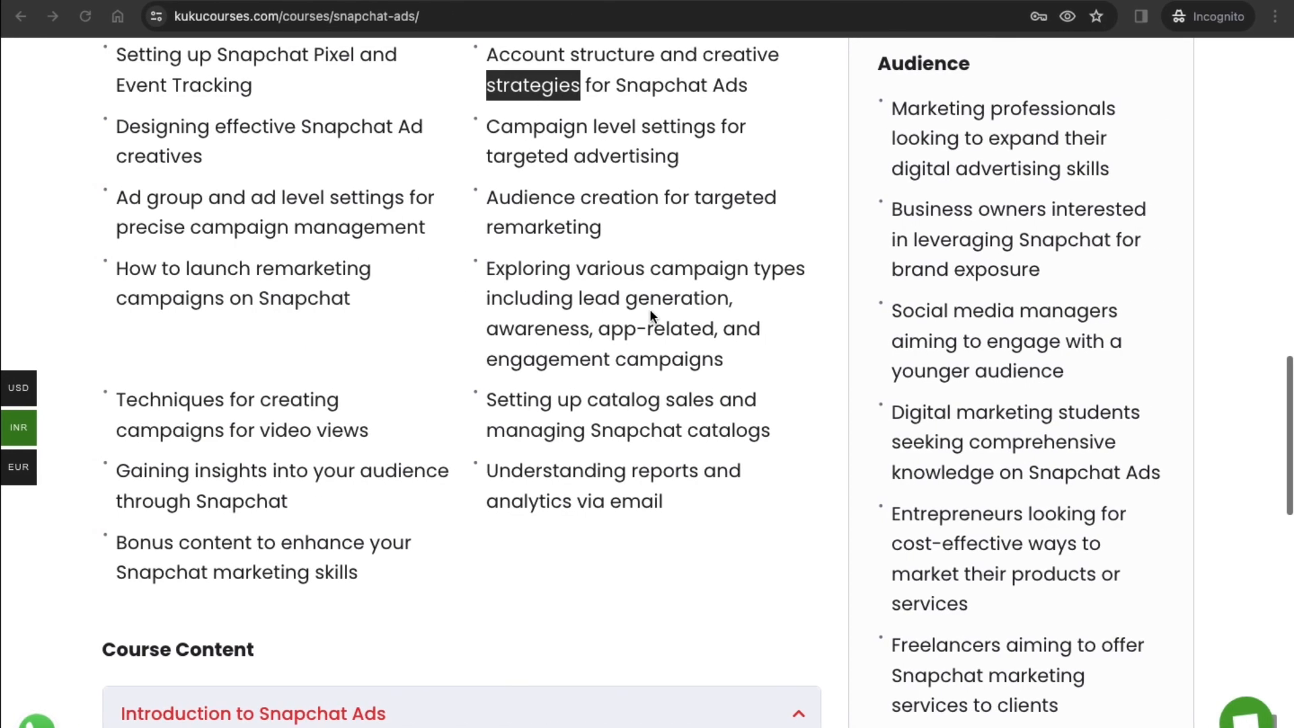
pyautogui.scroll(-5, 394, 334)
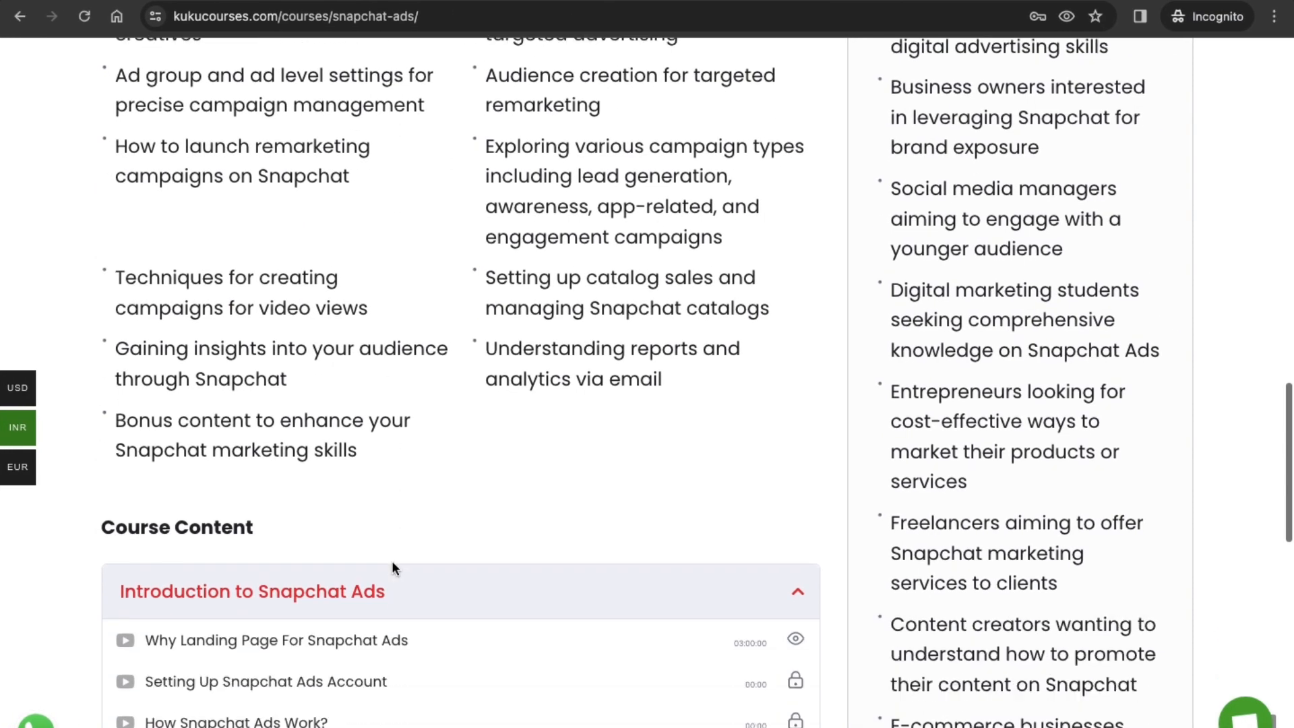
pyautogui.scroll(-7, 392, 566)
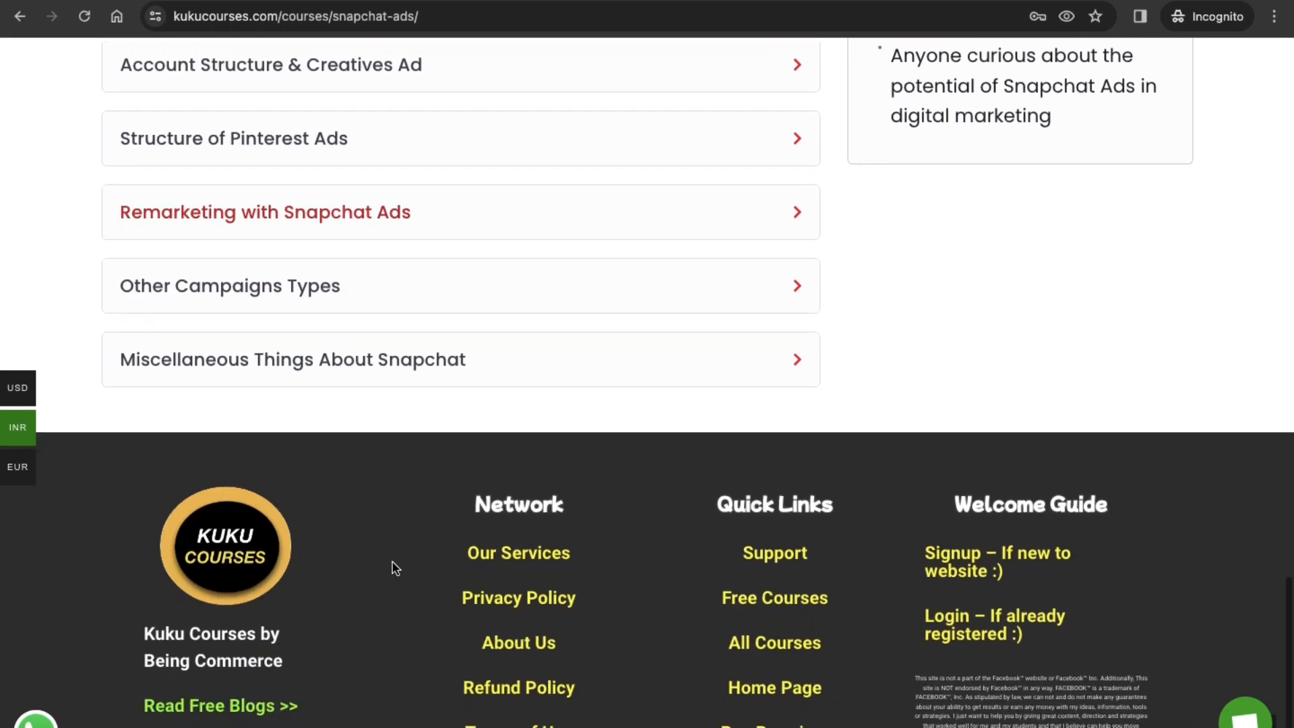
pyautogui.scroll(8, 392, 566)
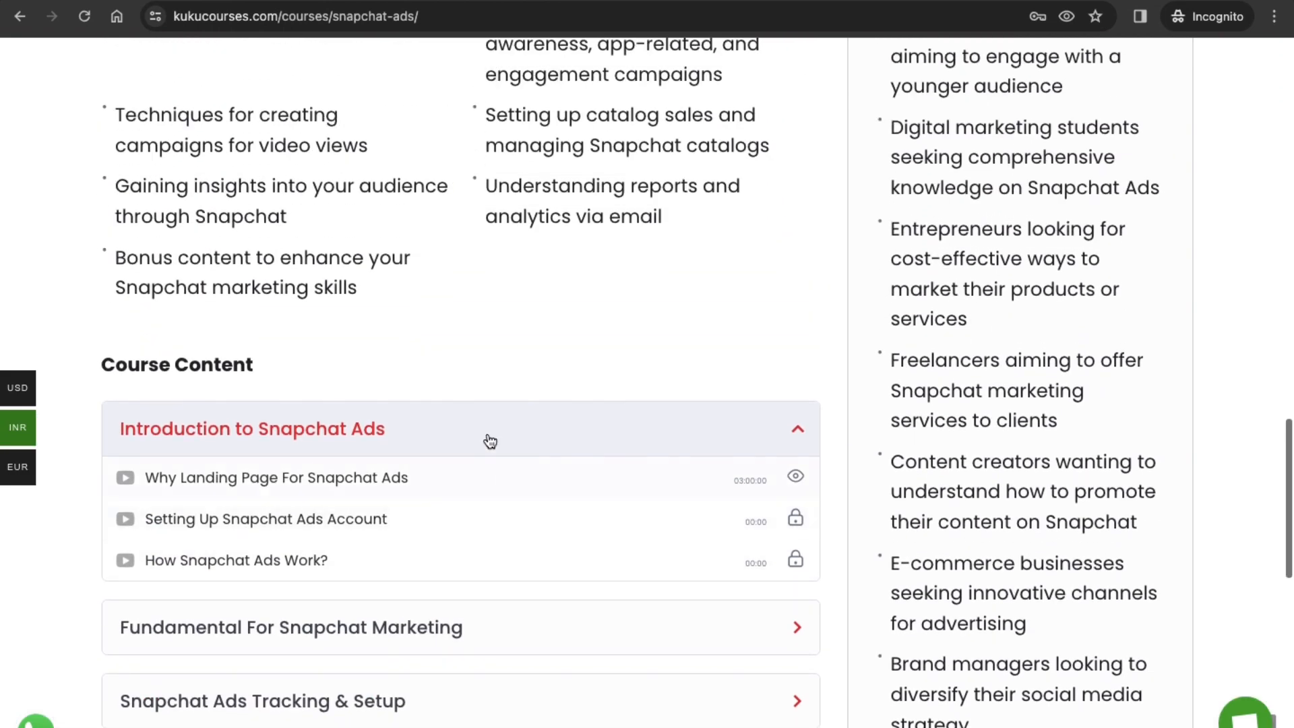
pyautogui.scroll(15, 491, 423)
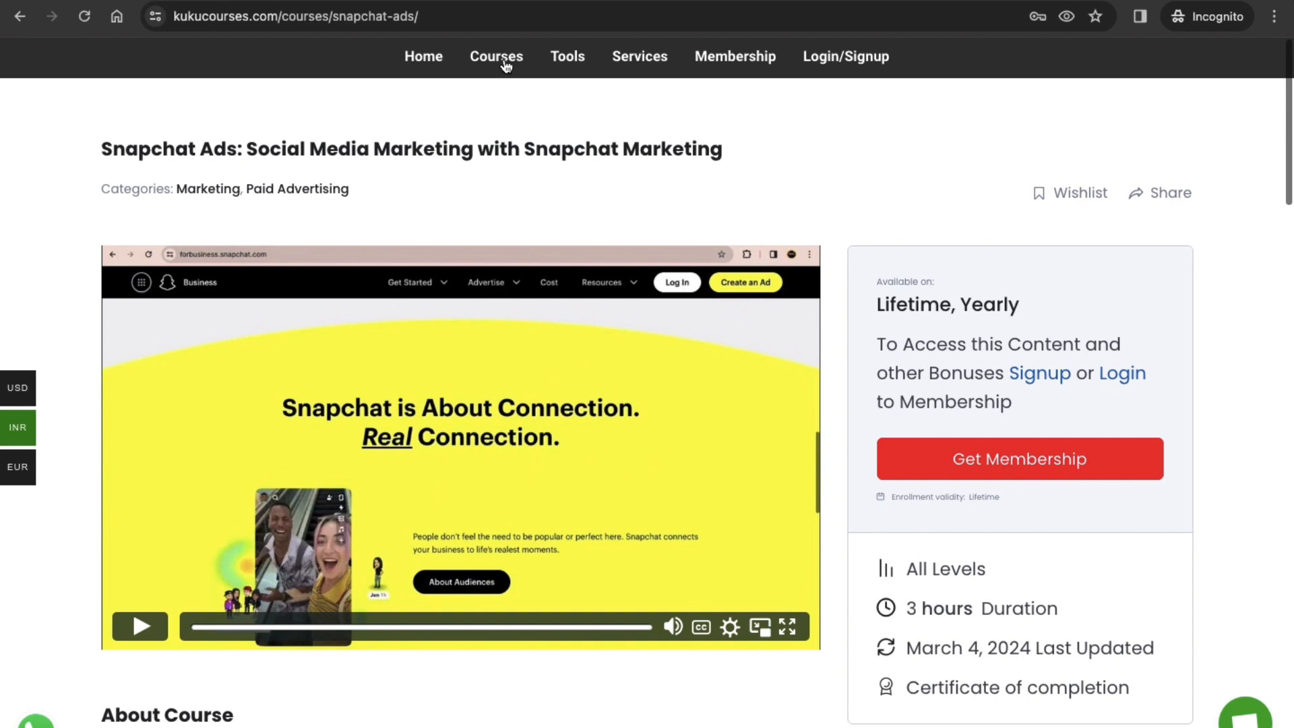
# Step: Open the full KuKu Courses catalogue separately from the Snapchat Ads course and browse its first page of courses
pyautogui.rightClick(506, 64)
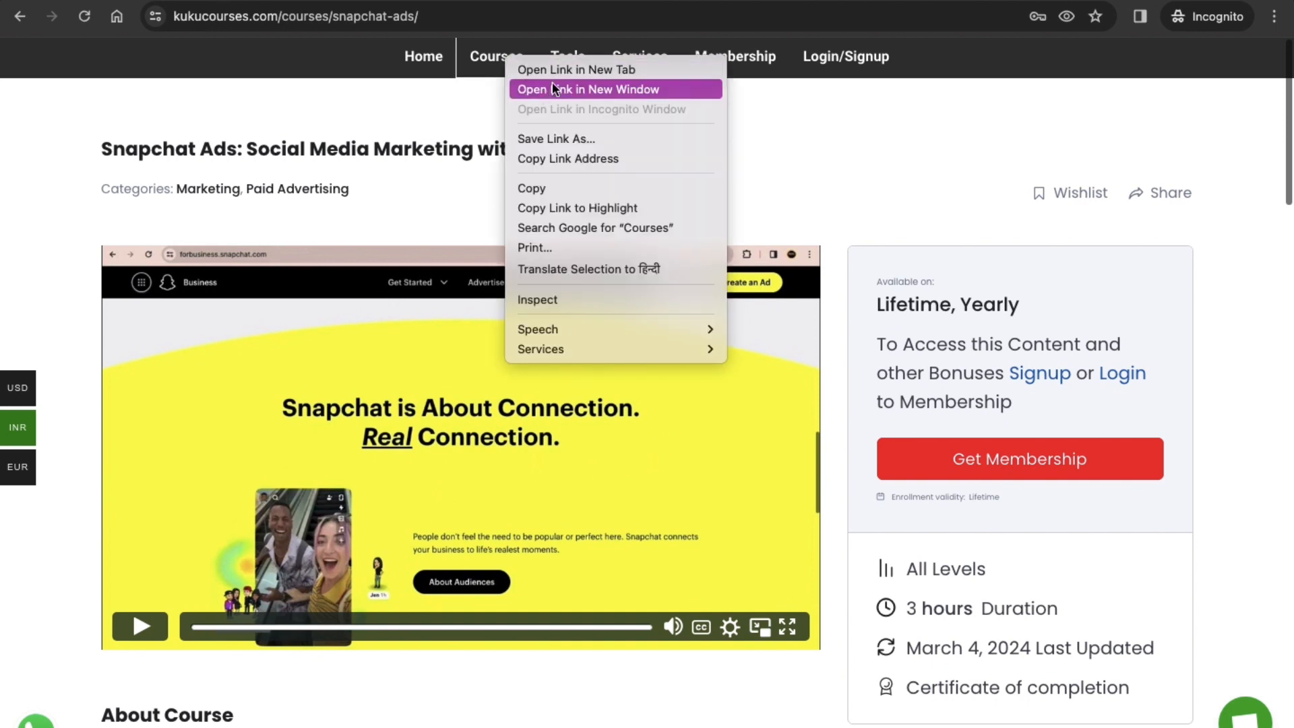
pyautogui.click(380, 41)
pyautogui.click(358, 1)
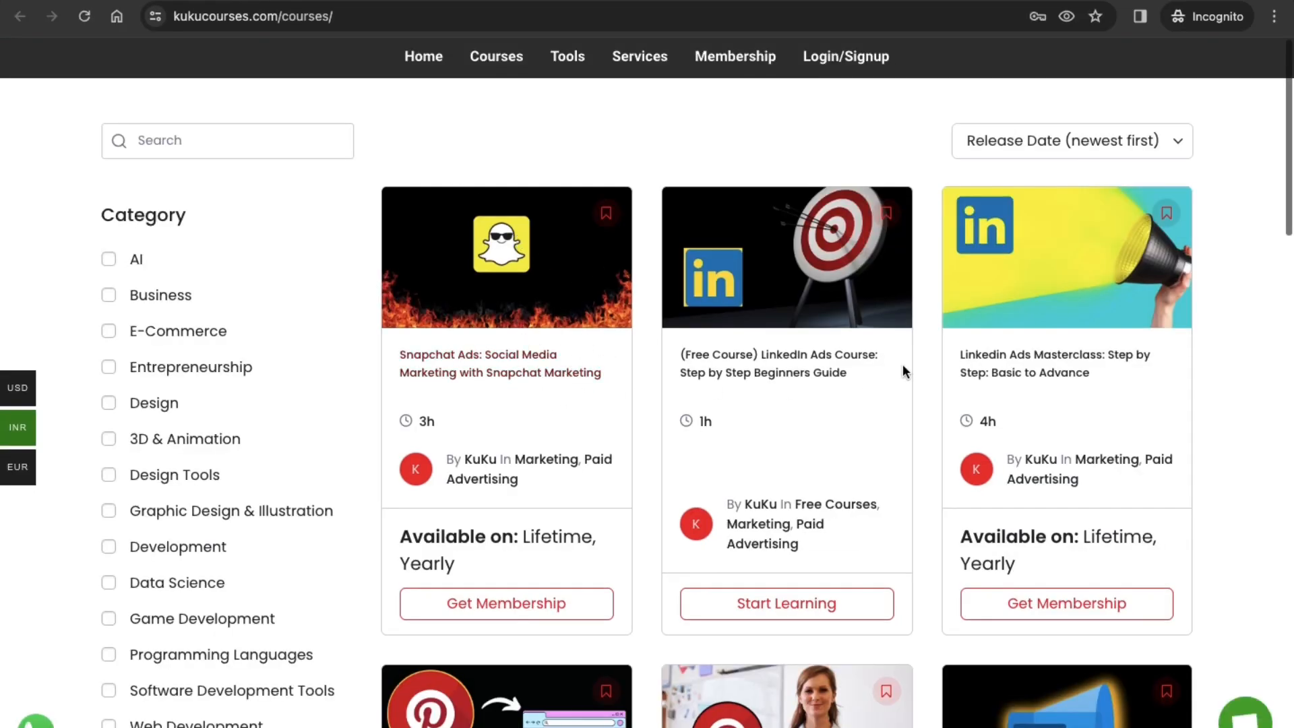
pyautogui.scroll(-1, 992, 406)
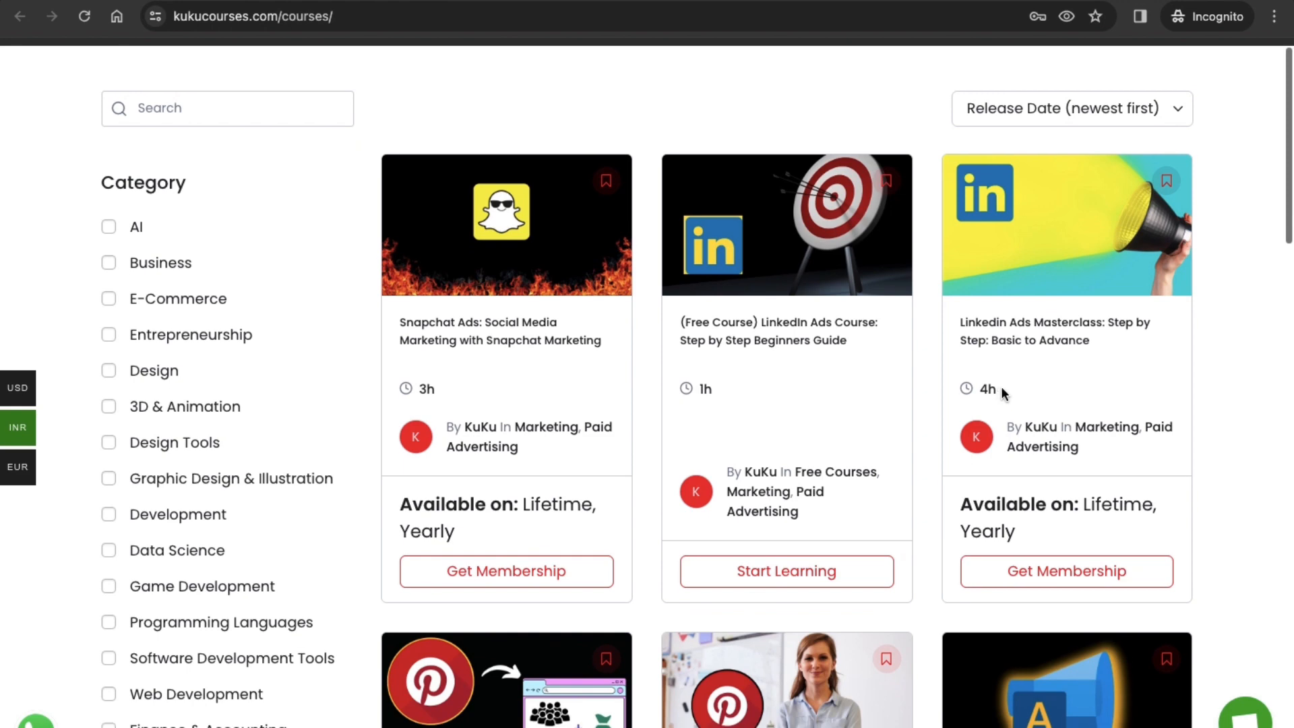
pyautogui.scroll(-8, 863, 485)
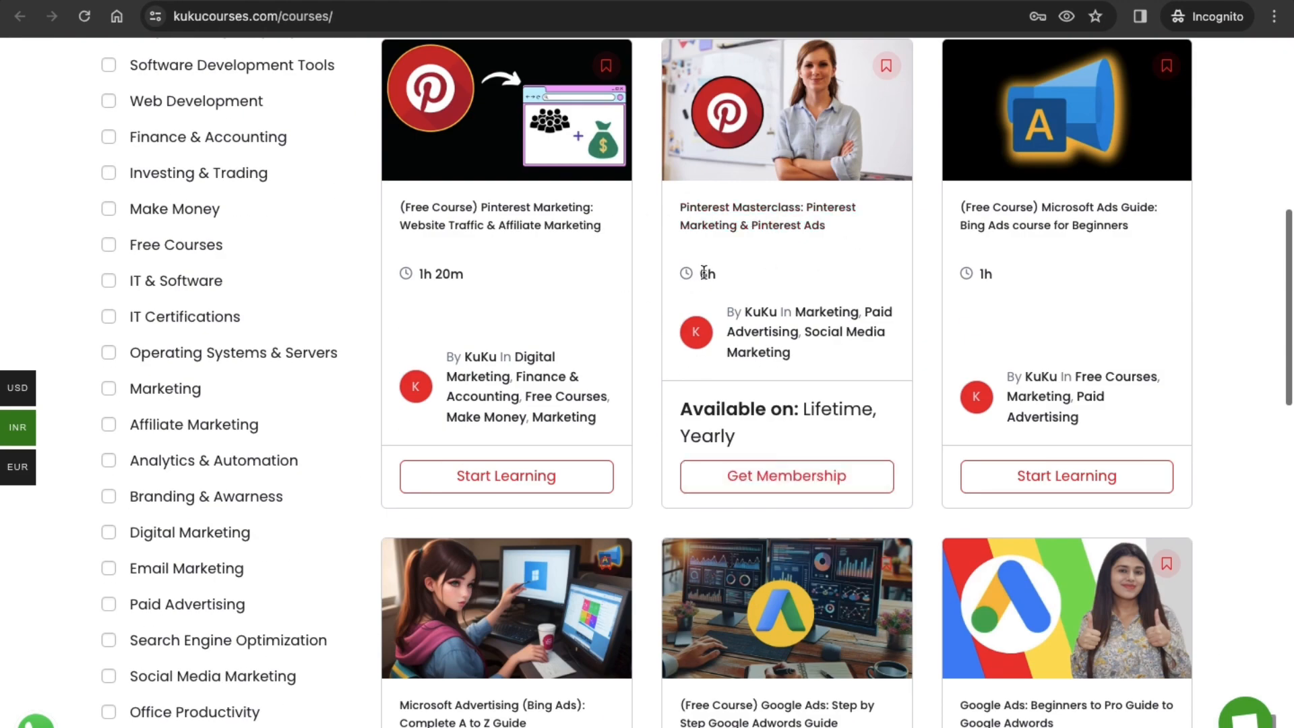
pyautogui.scroll(-5, 703, 272)
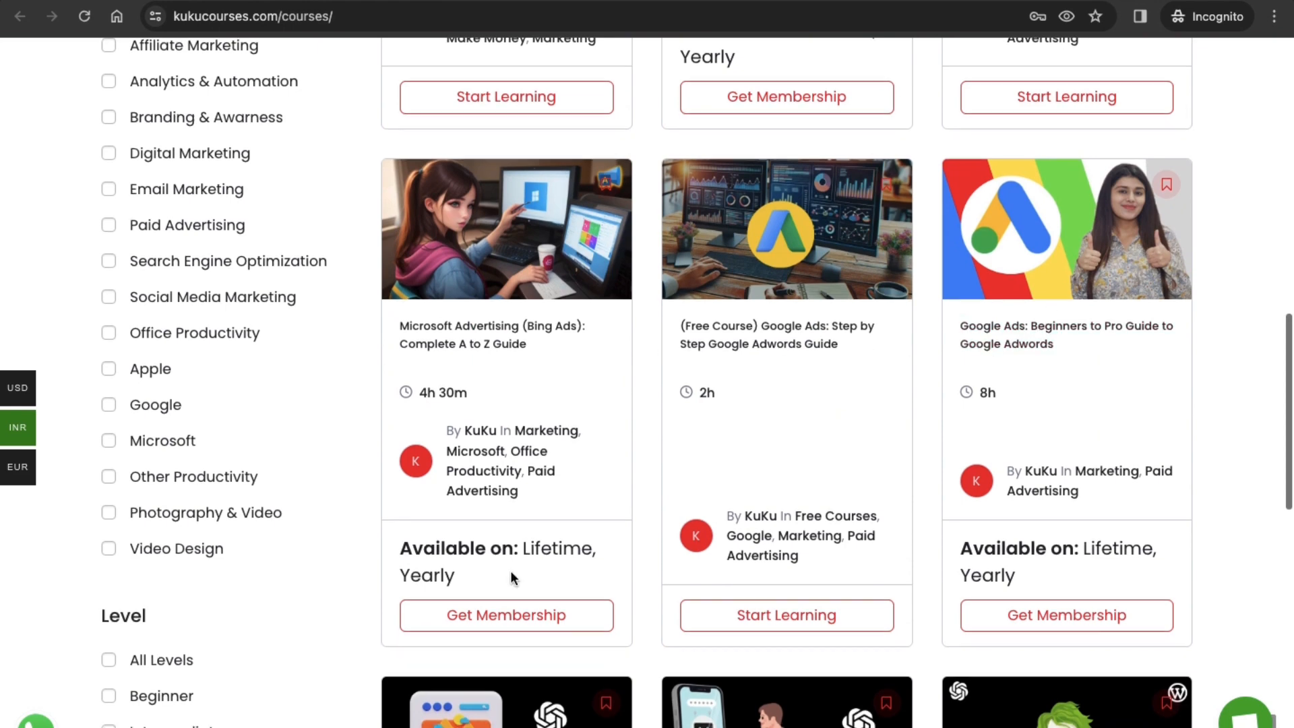
pyautogui.scroll(-4, 511, 577)
pyautogui.scroll(-2, 1010, 512)
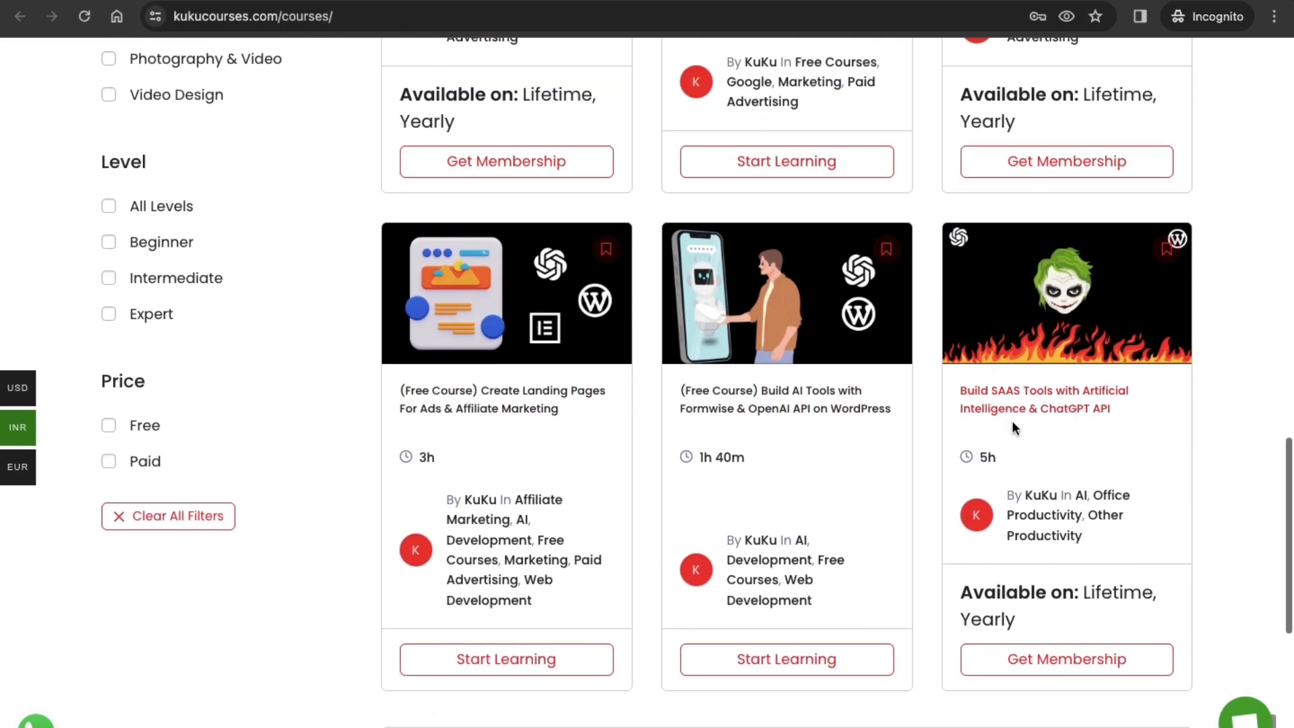
pyautogui.scroll(-1, 1004, 431)
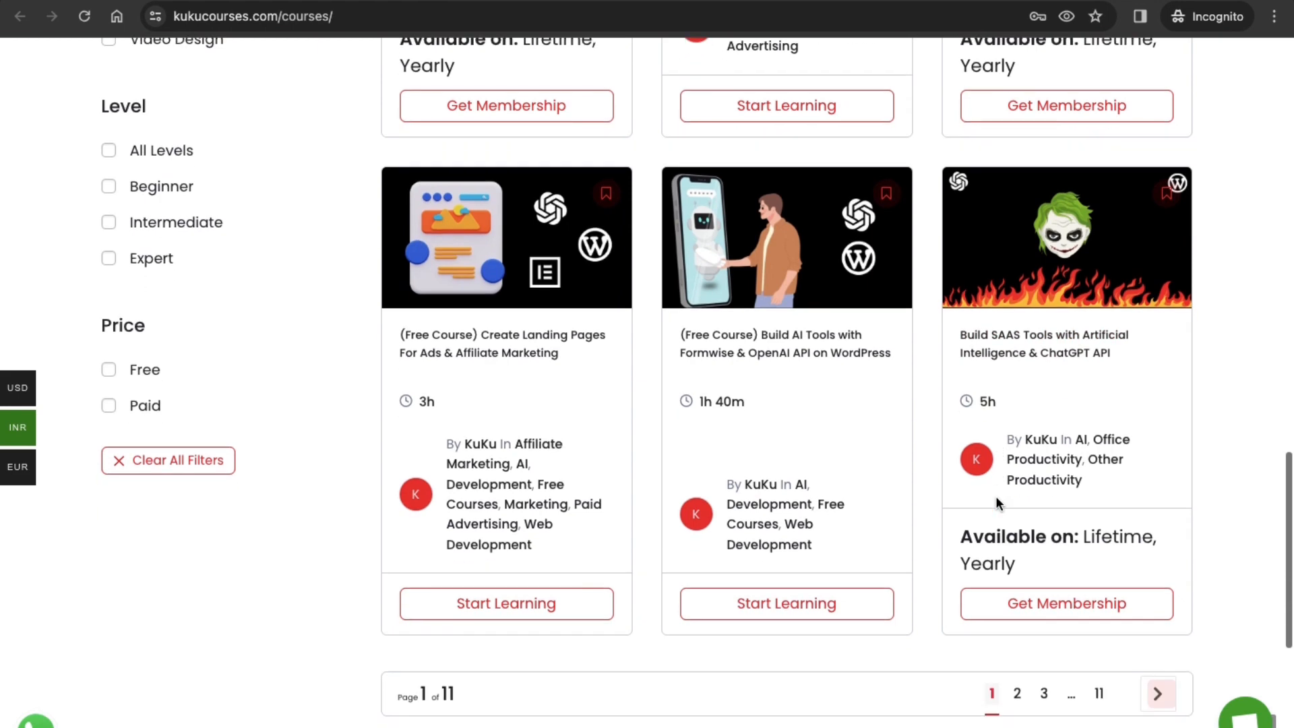
# Step: Browse page 2 of the course catalogue and open page 3
pyautogui.click(1017, 693)
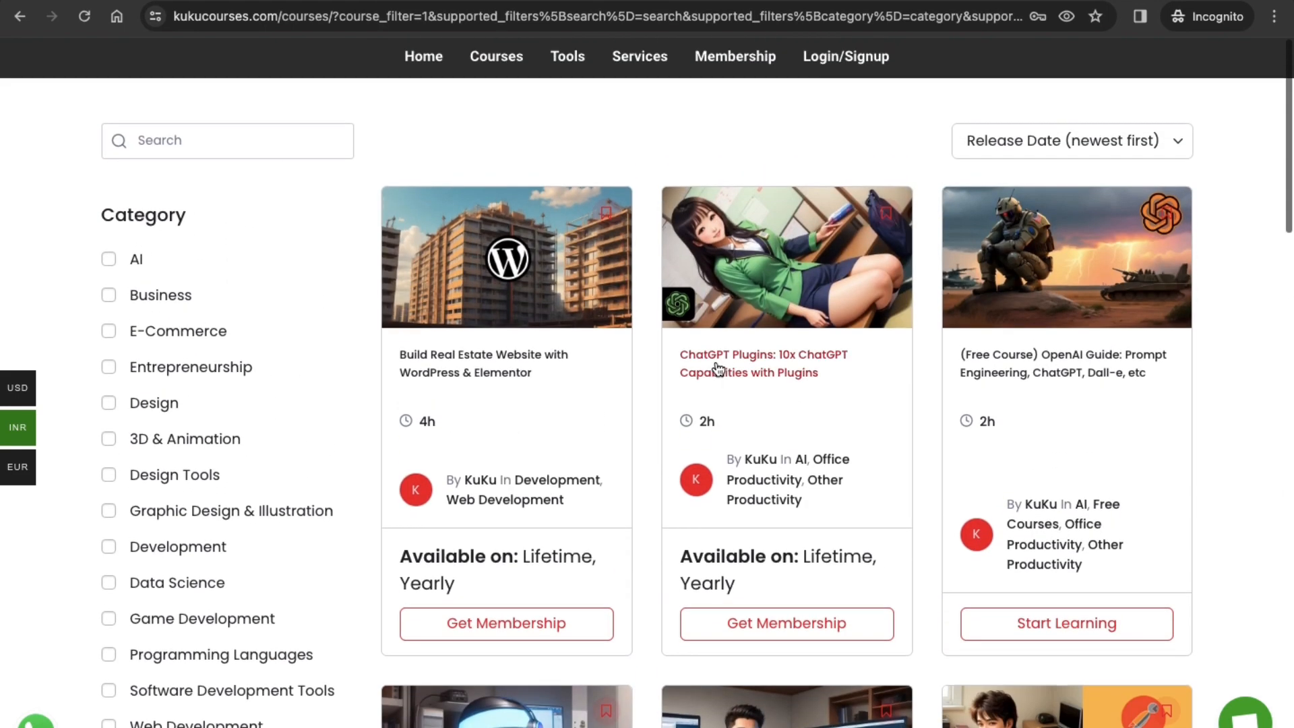
pyautogui.rightClick(716, 364)
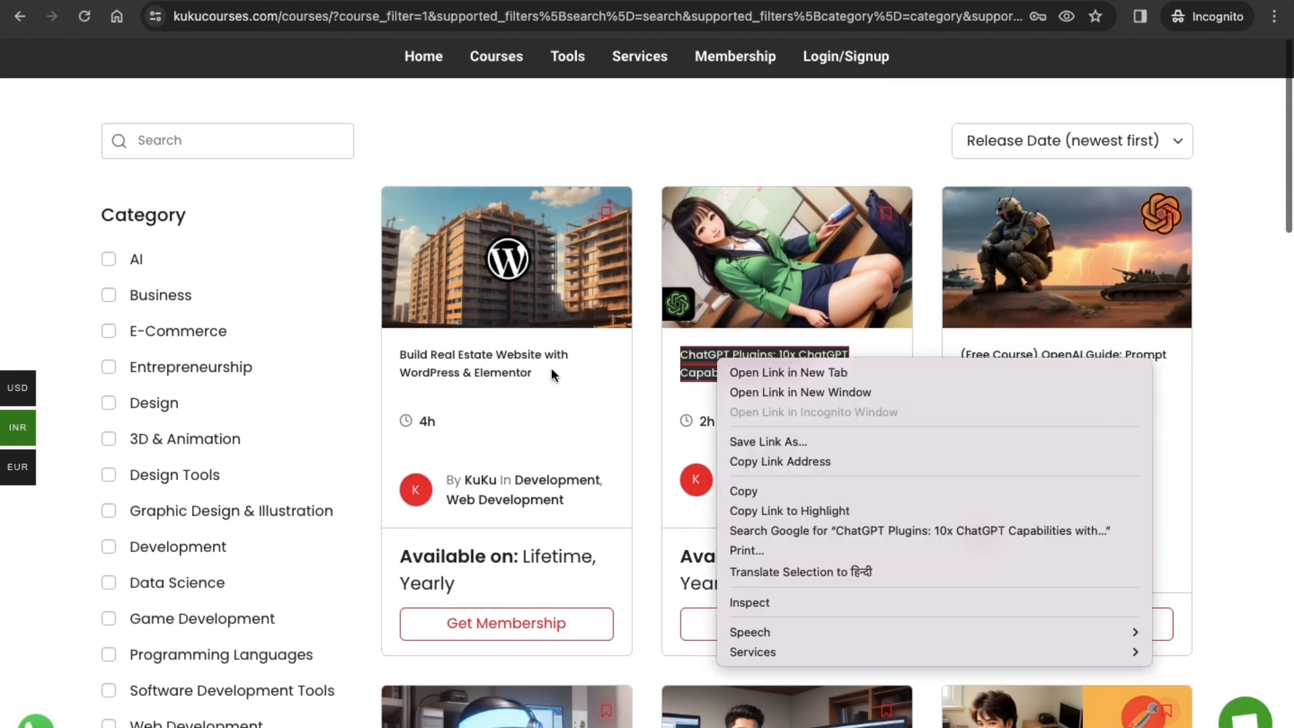
pyautogui.click(560, 439)
pyautogui.scroll(-1, 676, 494)
pyautogui.scroll(-20, 758, 447)
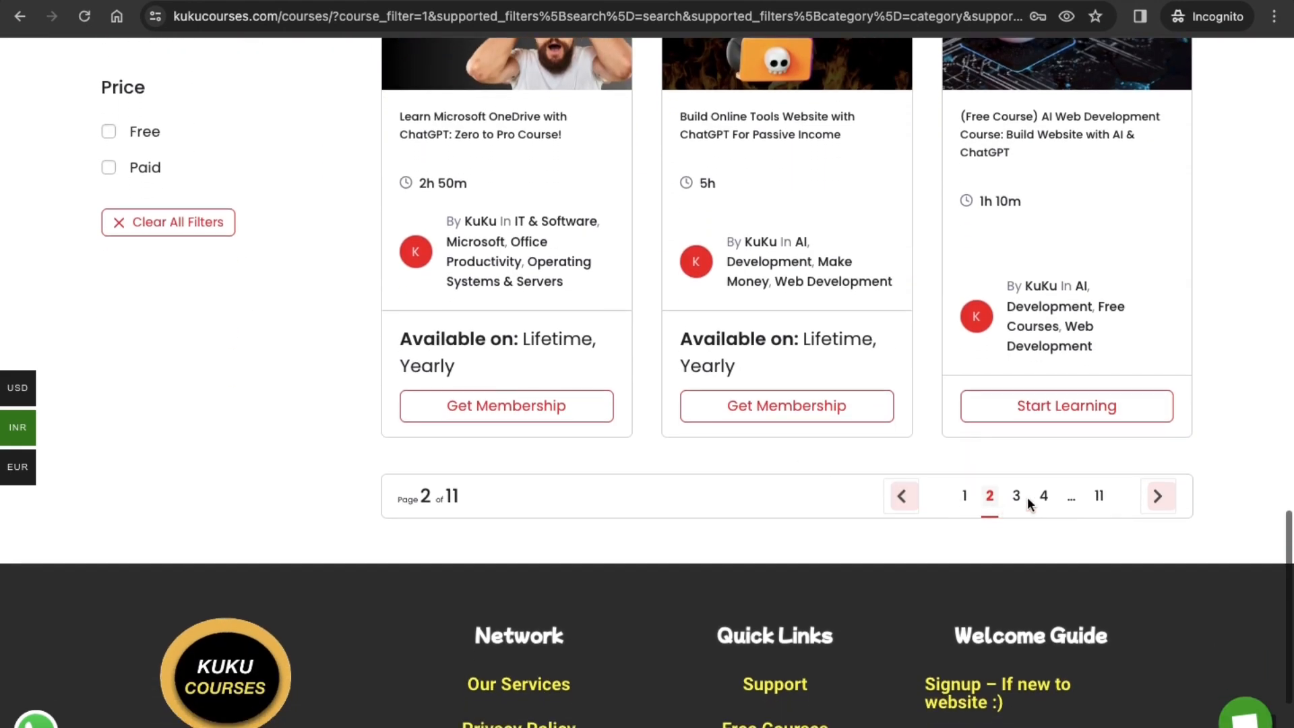
pyautogui.click(1018, 497)
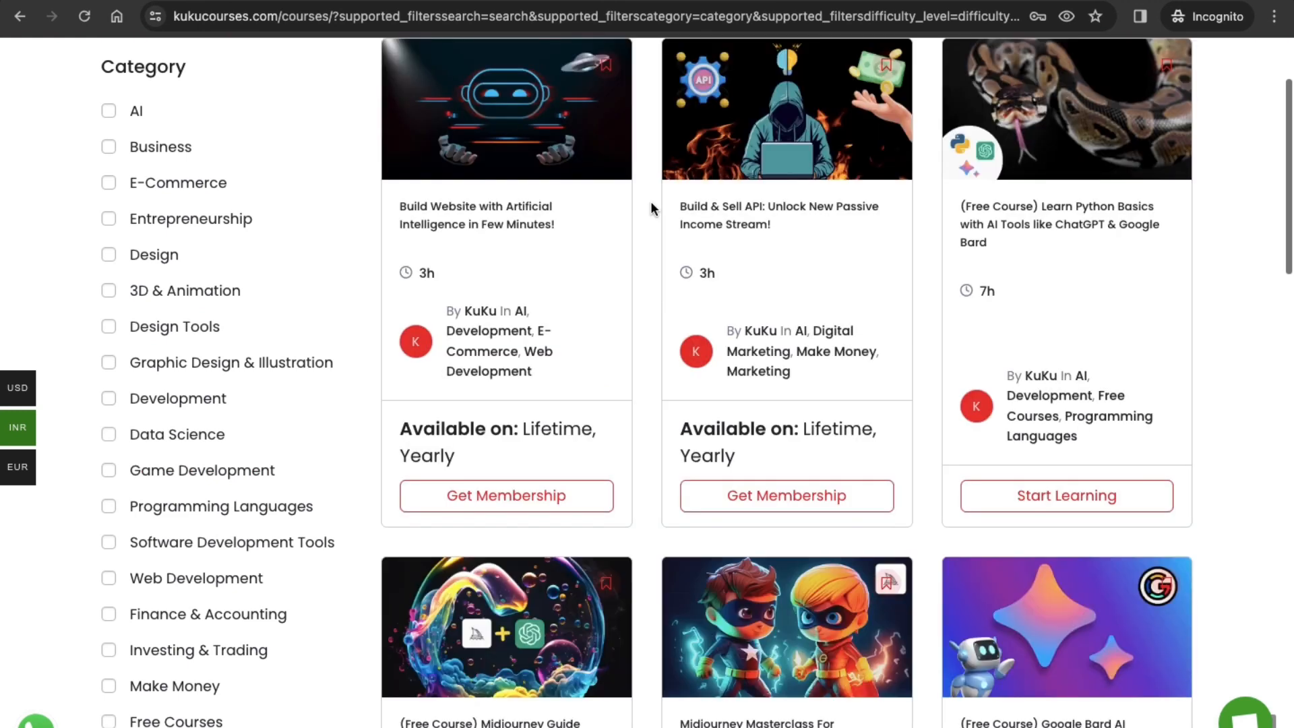
# Step: Revisit the Snapchat Ads course page to check its title and return to the third page of the course catalogue
pyautogui.scroll(2, 650, 202)
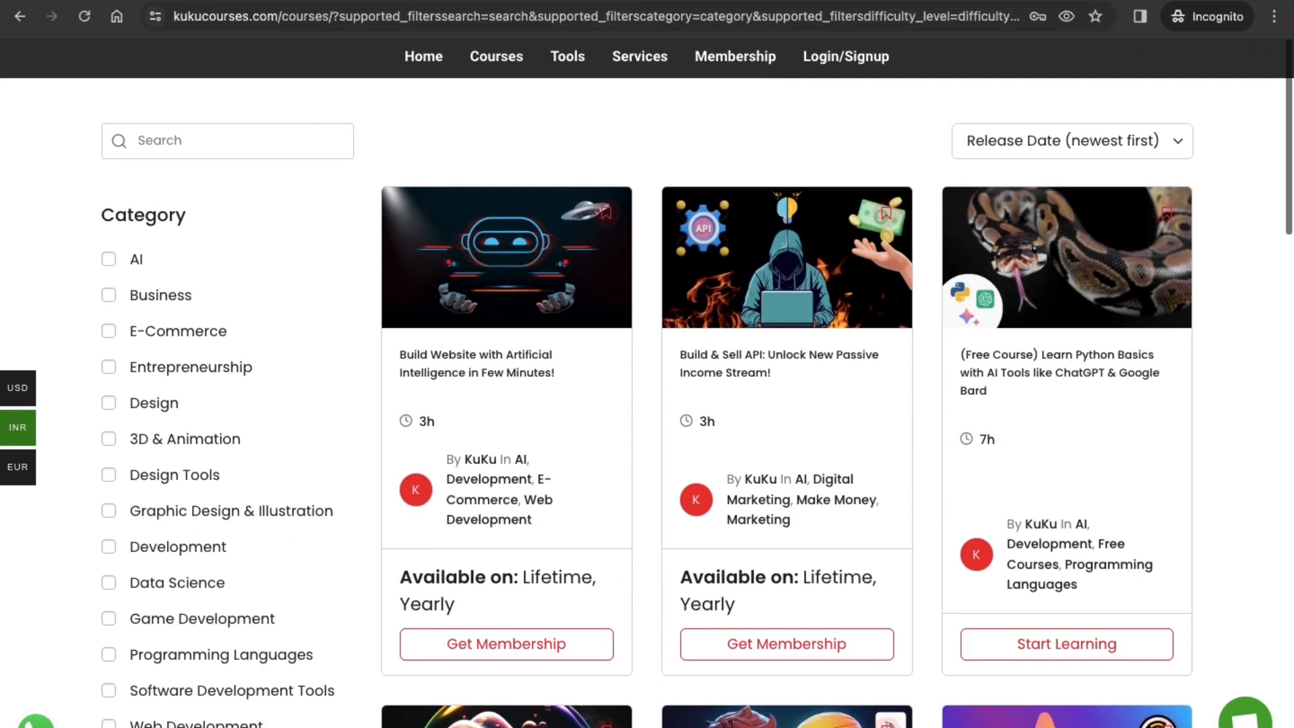
pyautogui.click(196, 0)
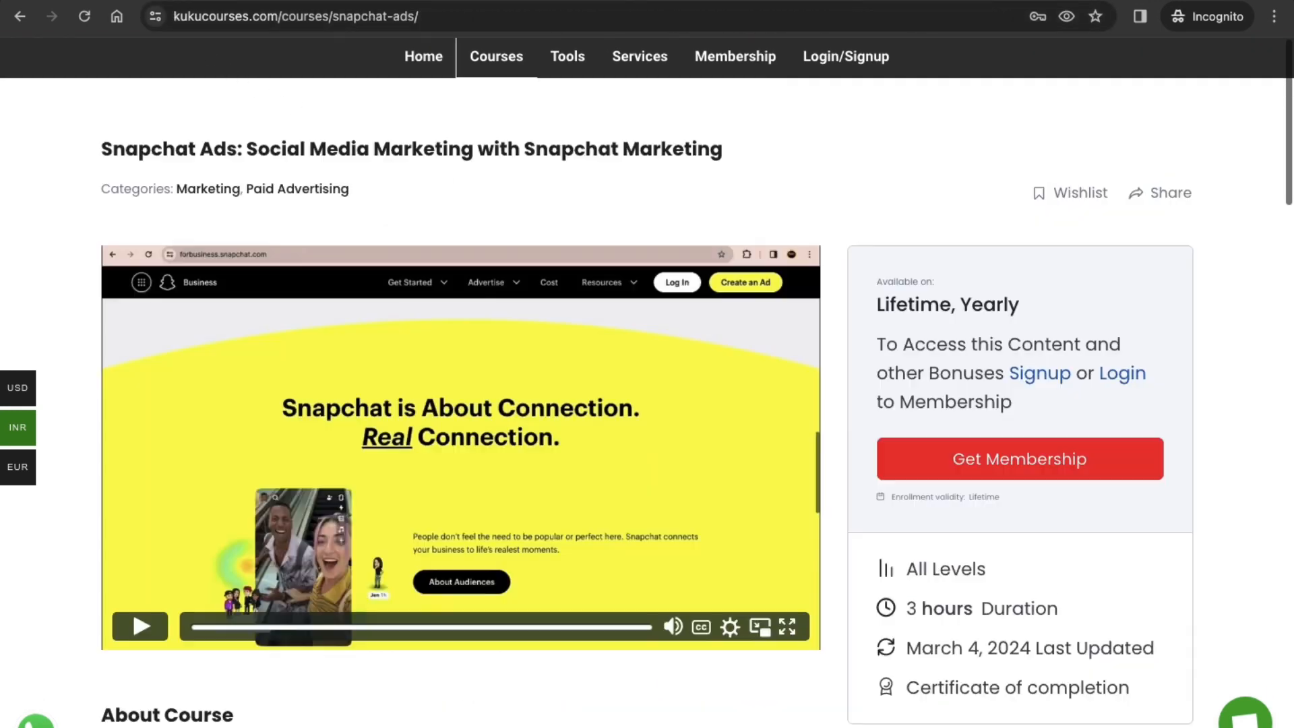
pyautogui.tripleClick(224, 150)
pyautogui.doubleClick(224, 150)
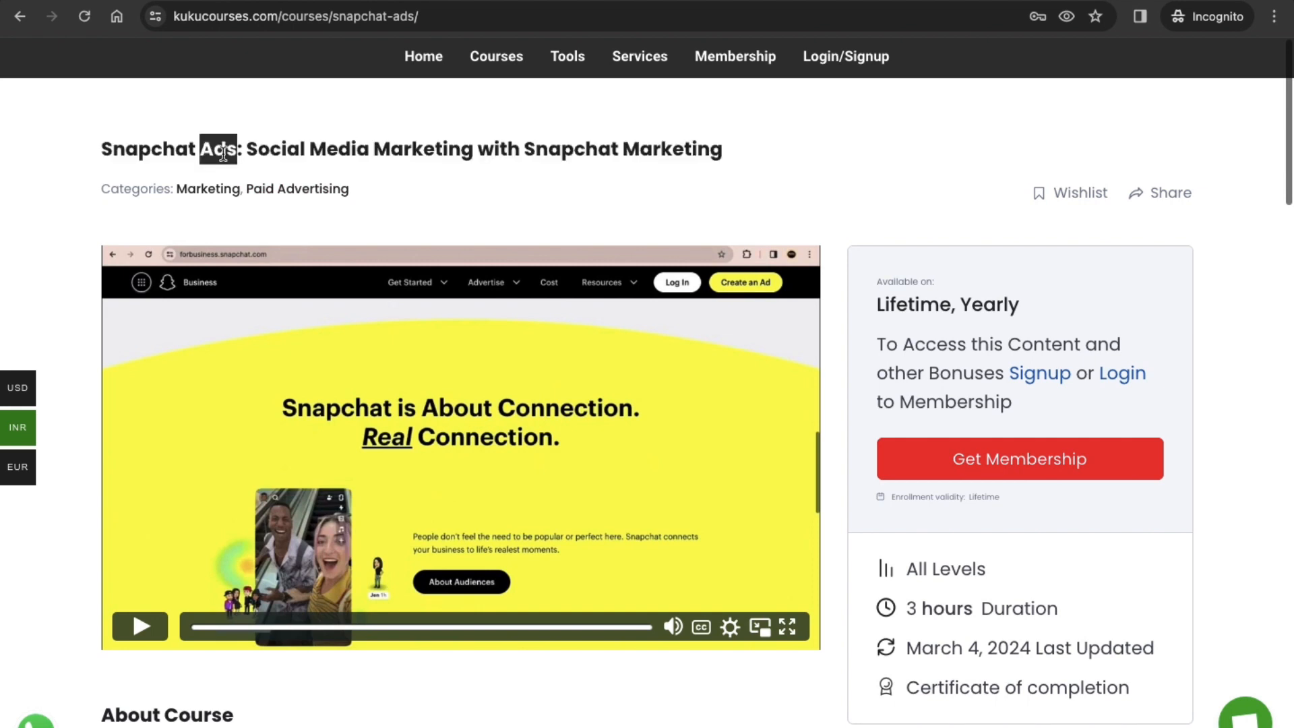
pyautogui.click(322, 2)
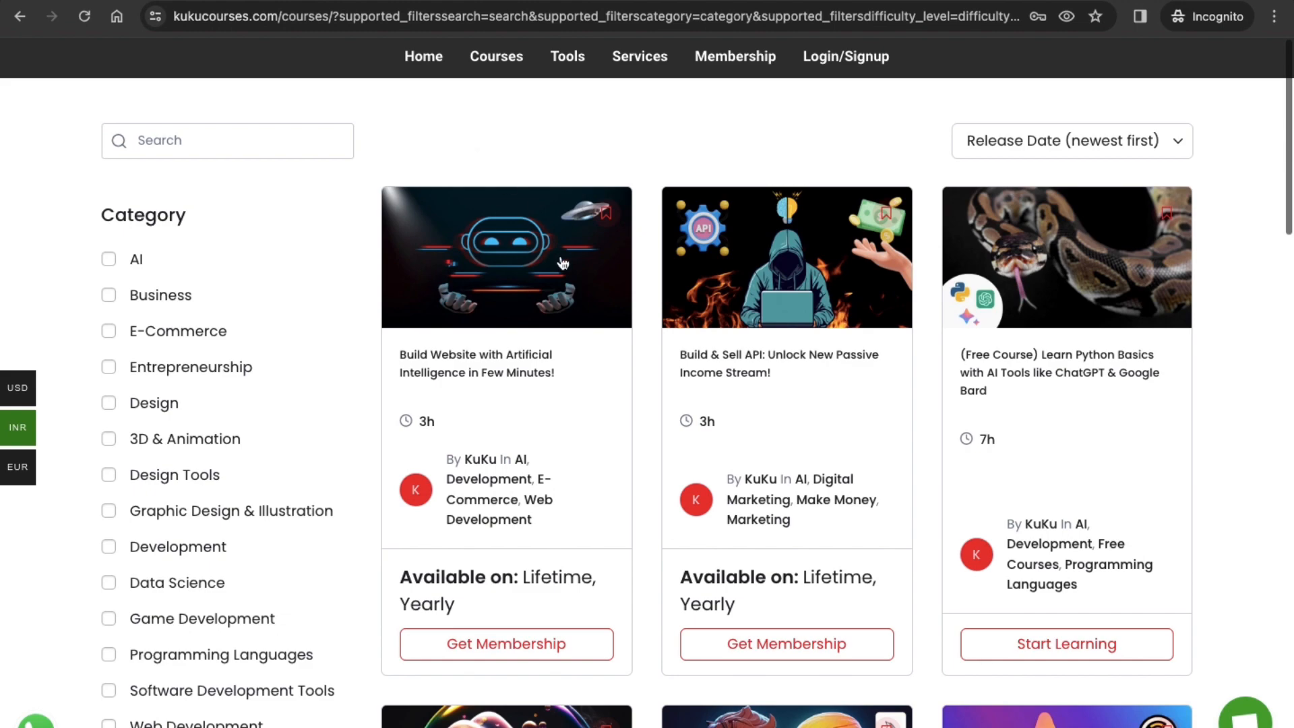
# Step: Browse the AI, Midjourney, Google Bard and Mautic courses on the third catalogue page
pyautogui.scroll(-5, 648, 460)
pyautogui.scroll(-7, 648, 465)
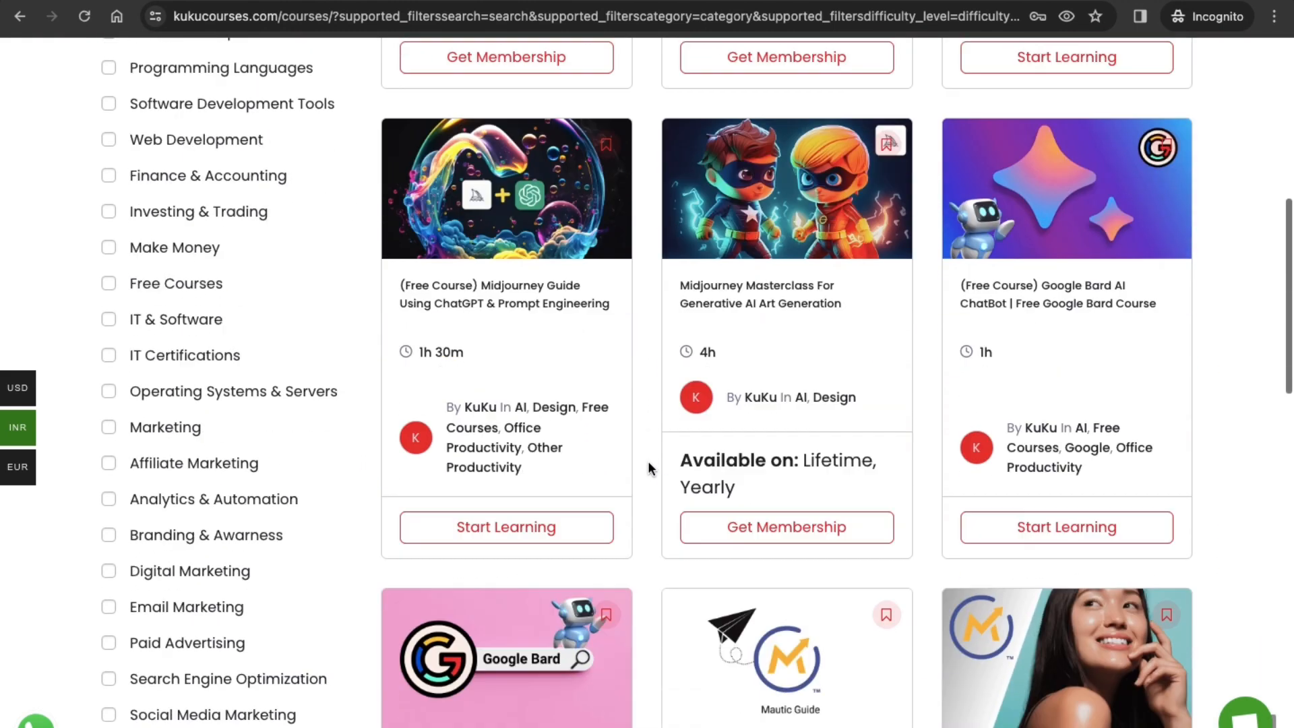
pyautogui.scroll(12, 648, 460)
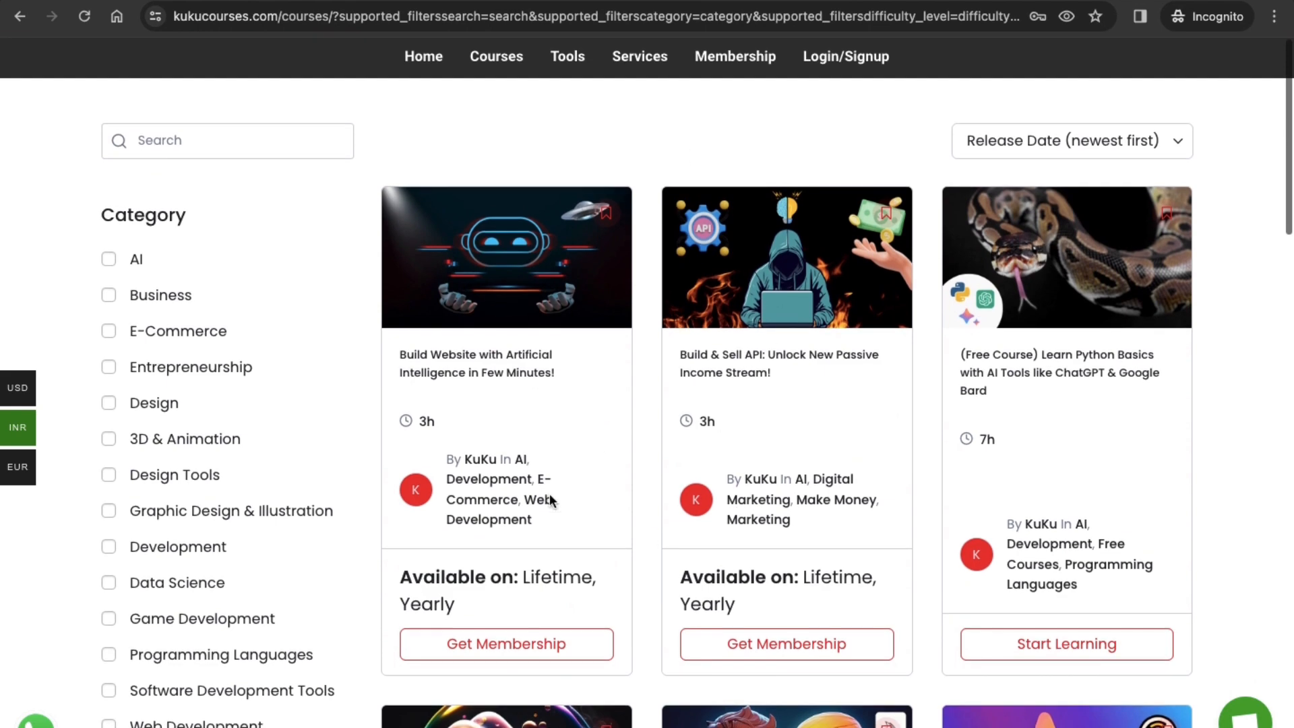
pyautogui.scroll(-2, 645, 582)
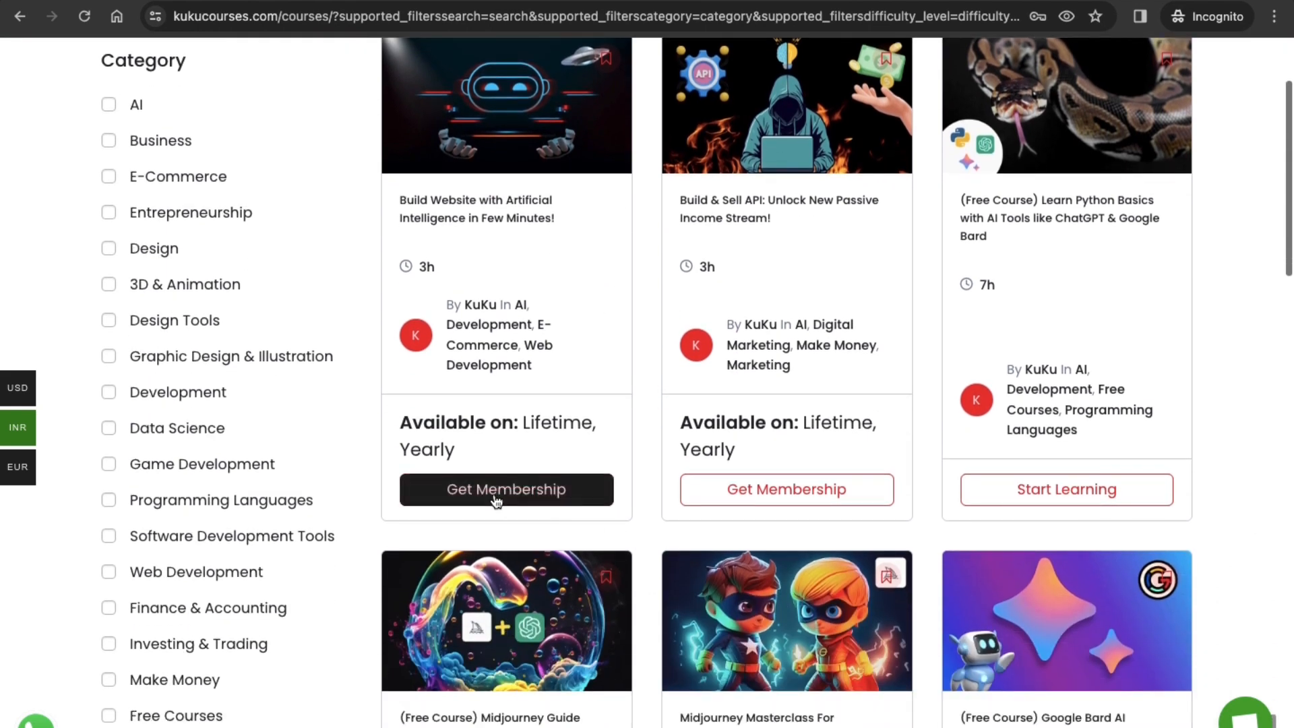
pyautogui.scroll(1, 734, 438)
pyautogui.scroll(2, 734, 435)
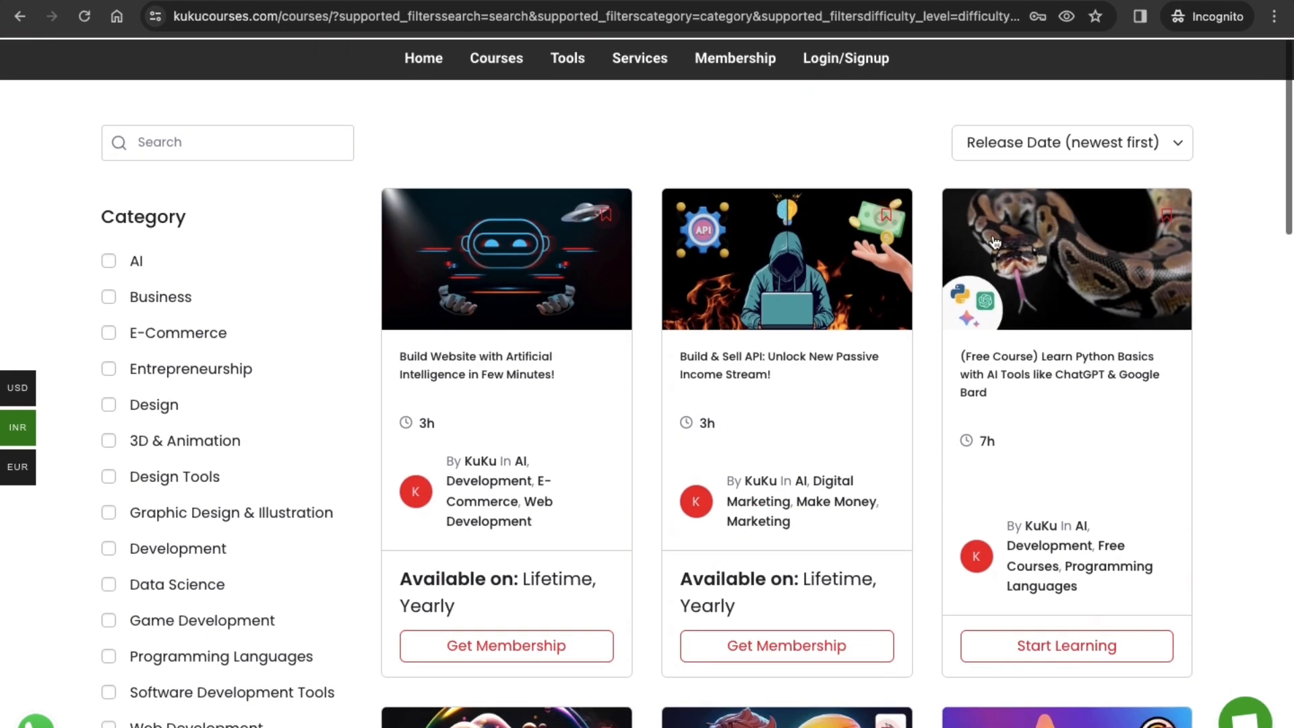
# Step: Open the membership page and examine the Yearly Plan and Lifetime Plan headings
pyautogui.click(737, 68)
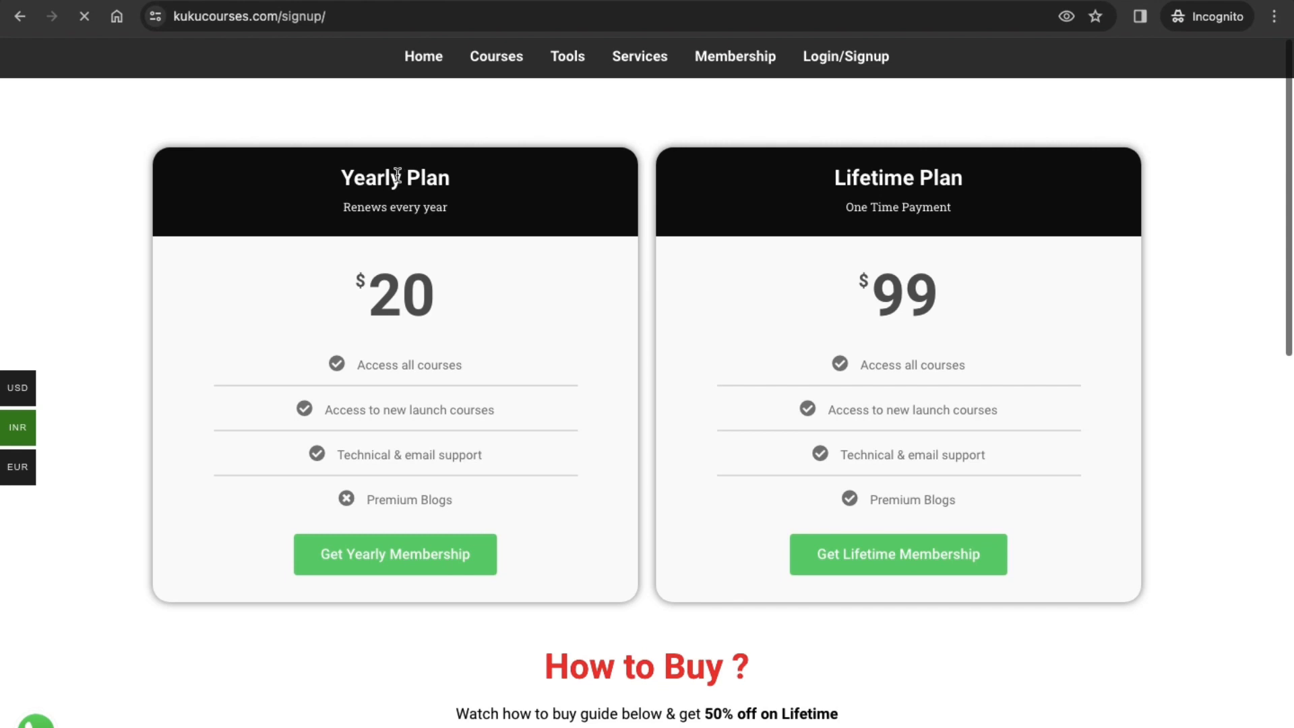
pyautogui.tripleClick(431, 177)
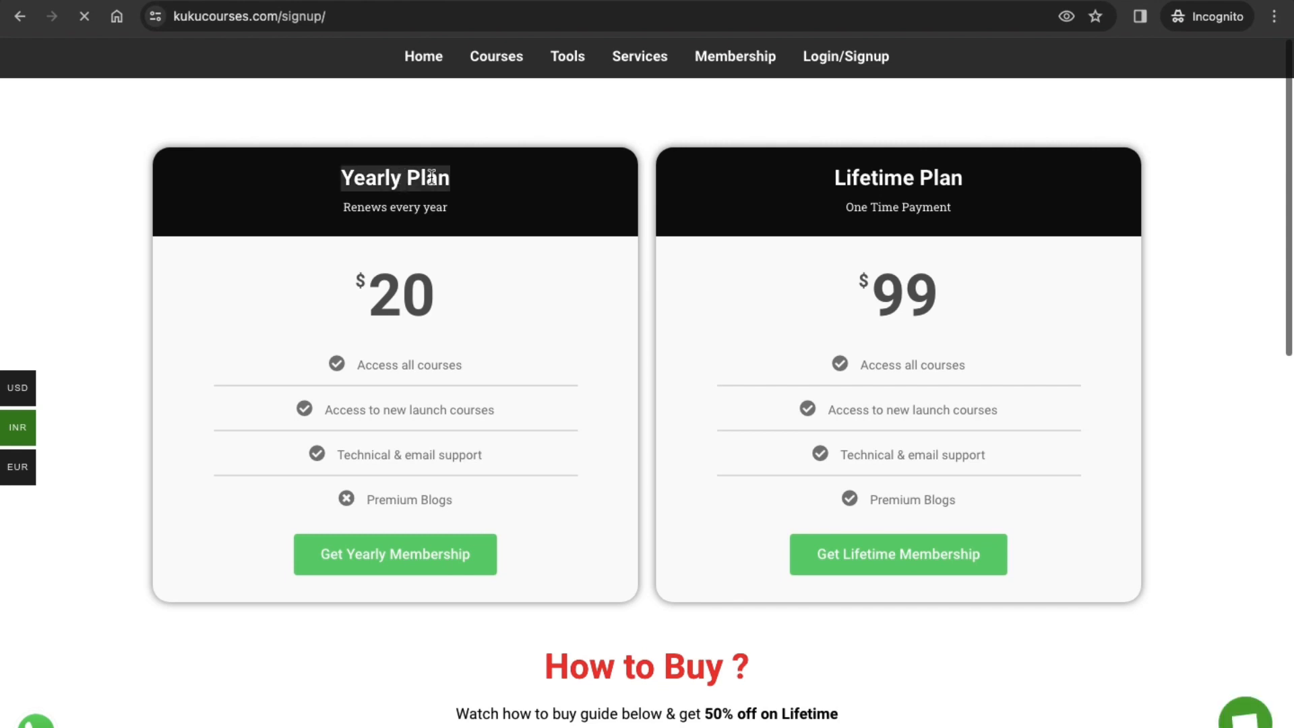
pyautogui.tripleClick(903, 176)
pyautogui.doubleClick(832, 180)
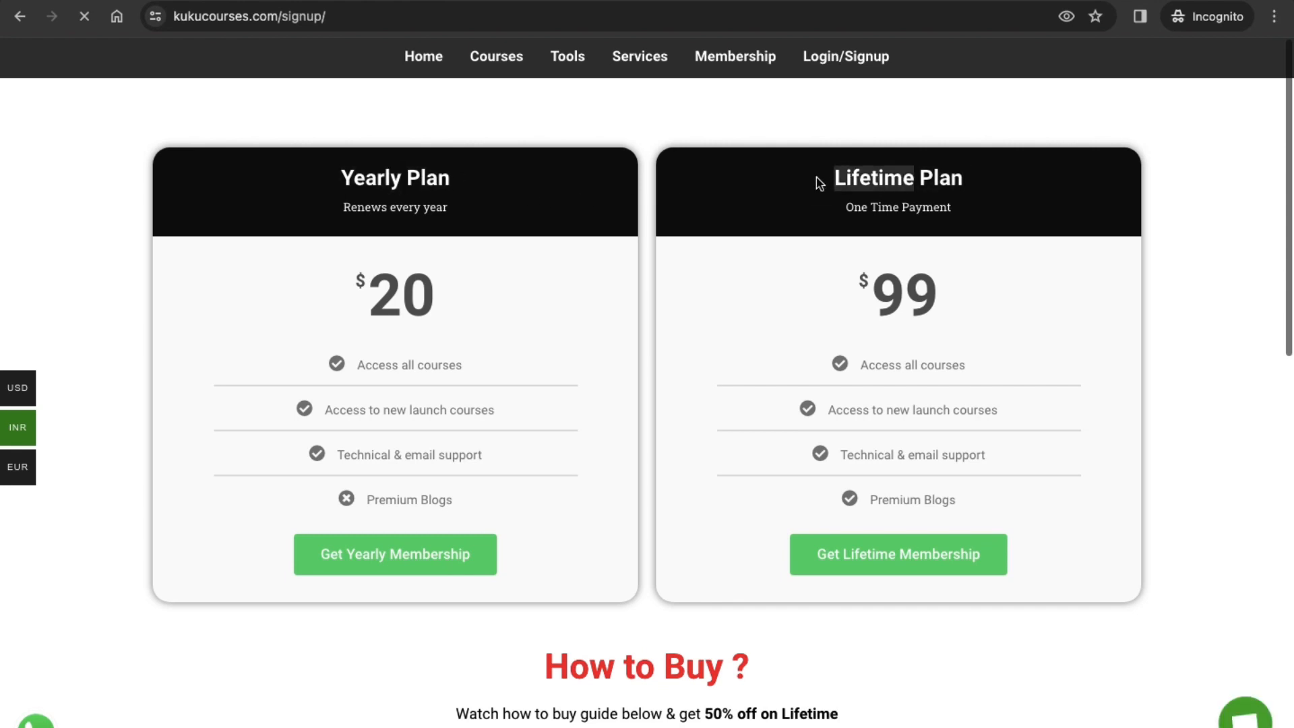
# Step: Read the "How to Buy ?" section's discount line and relate it to the Lifetime Plan
pyautogui.scroll(-7, 526, 453)
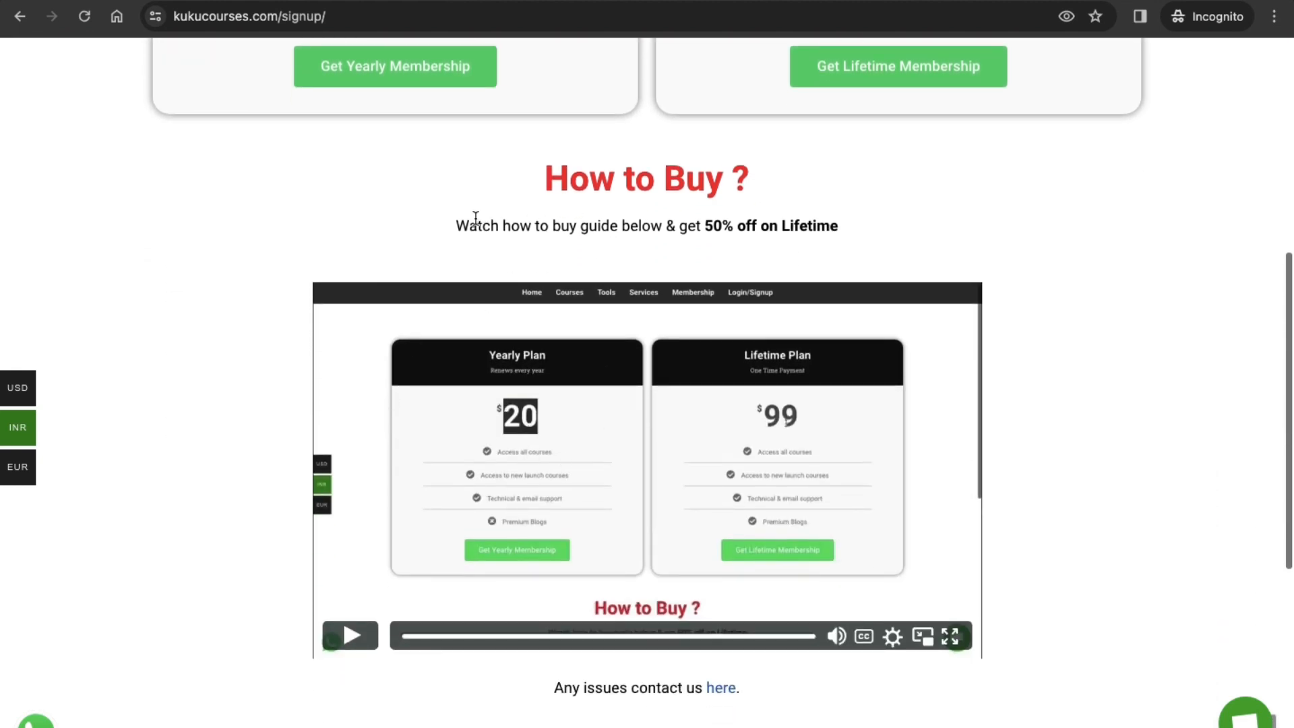
pyautogui.doubleClick(641, 228)
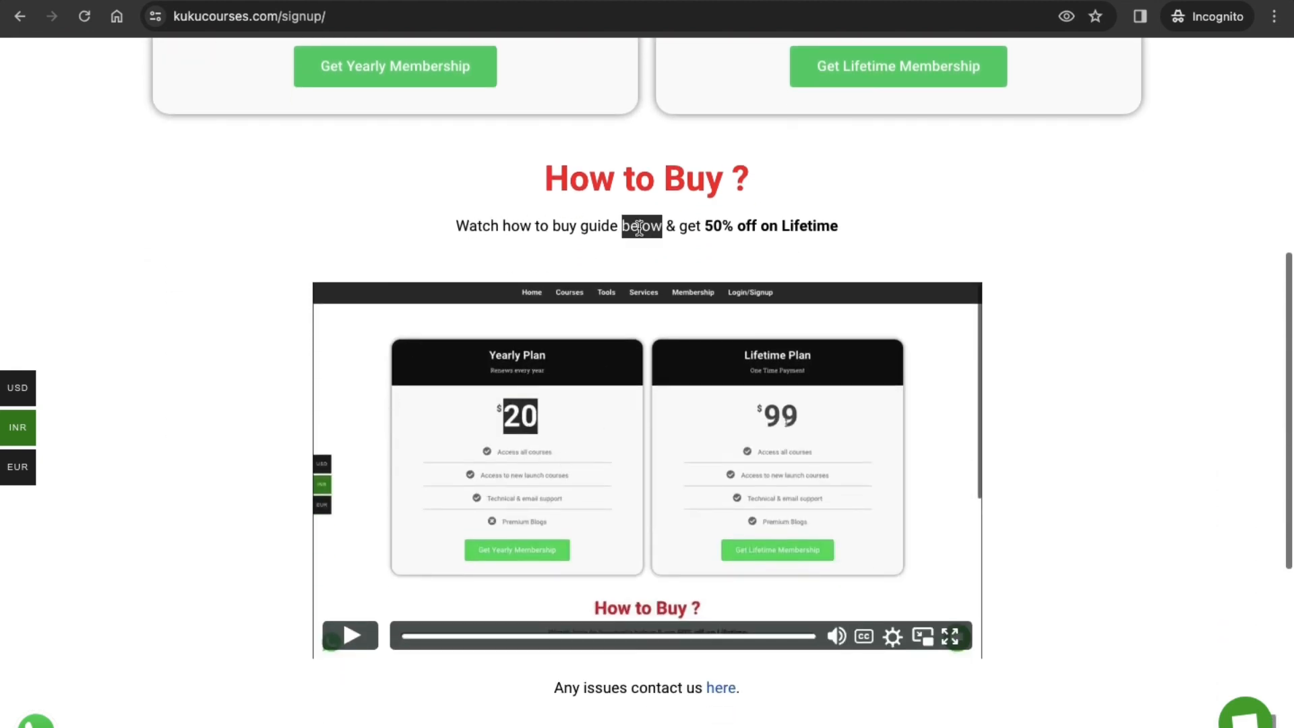
pyautogui.doubleClick(617, 227)
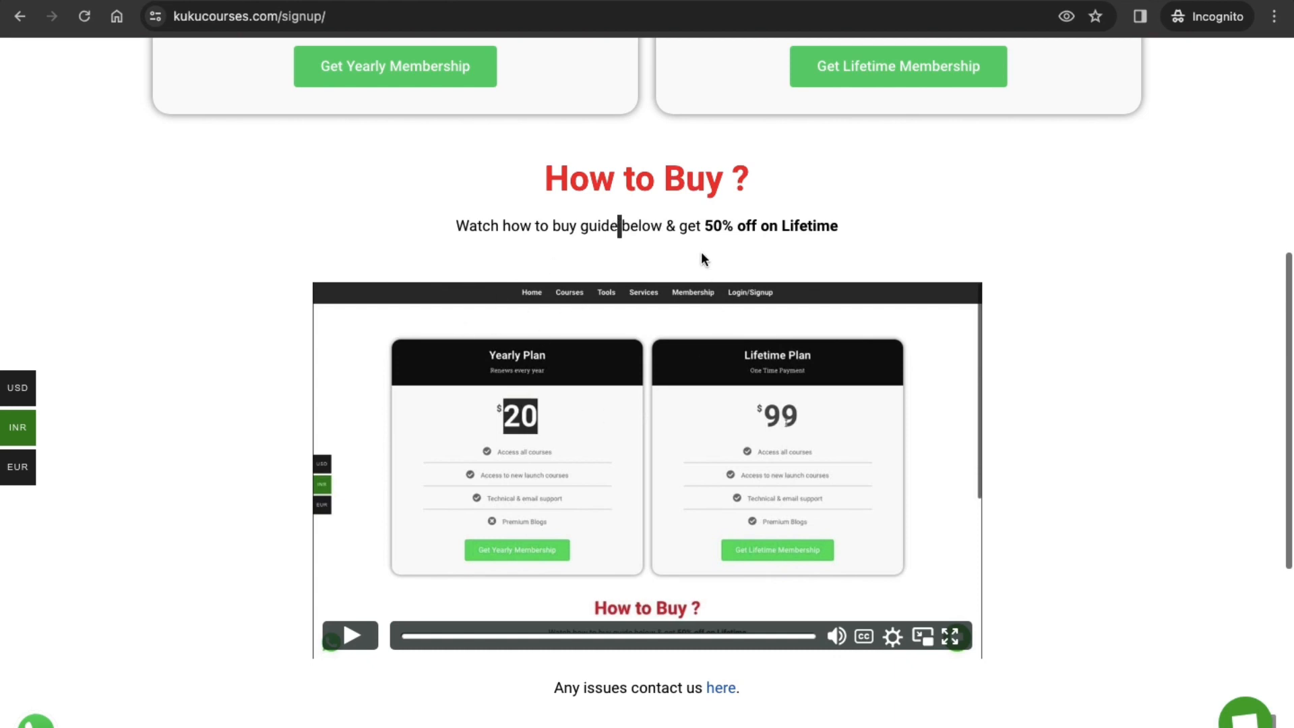
pyautogui.scroll(7, 706, 272)
pyautogui.tripleClick(879, 174)
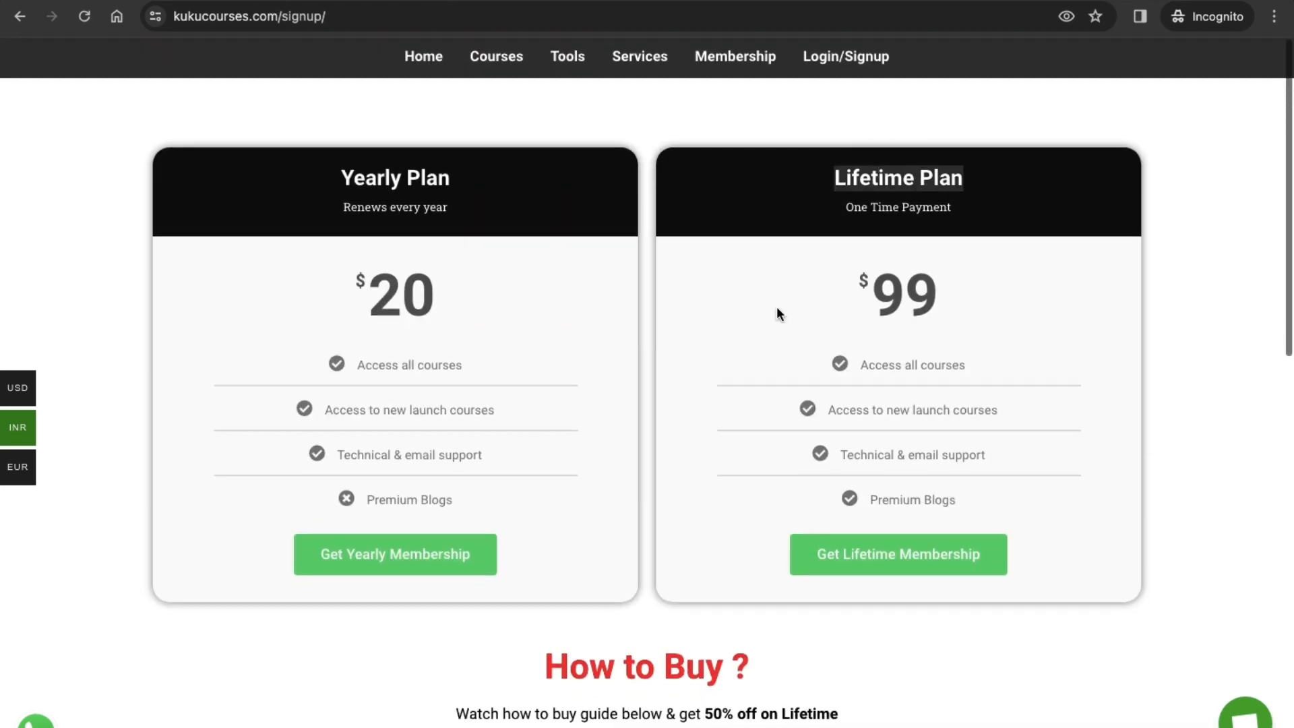
pyautogui.scroll(-3, 661, 580)
pyautogui.tripleClick(704, 518)
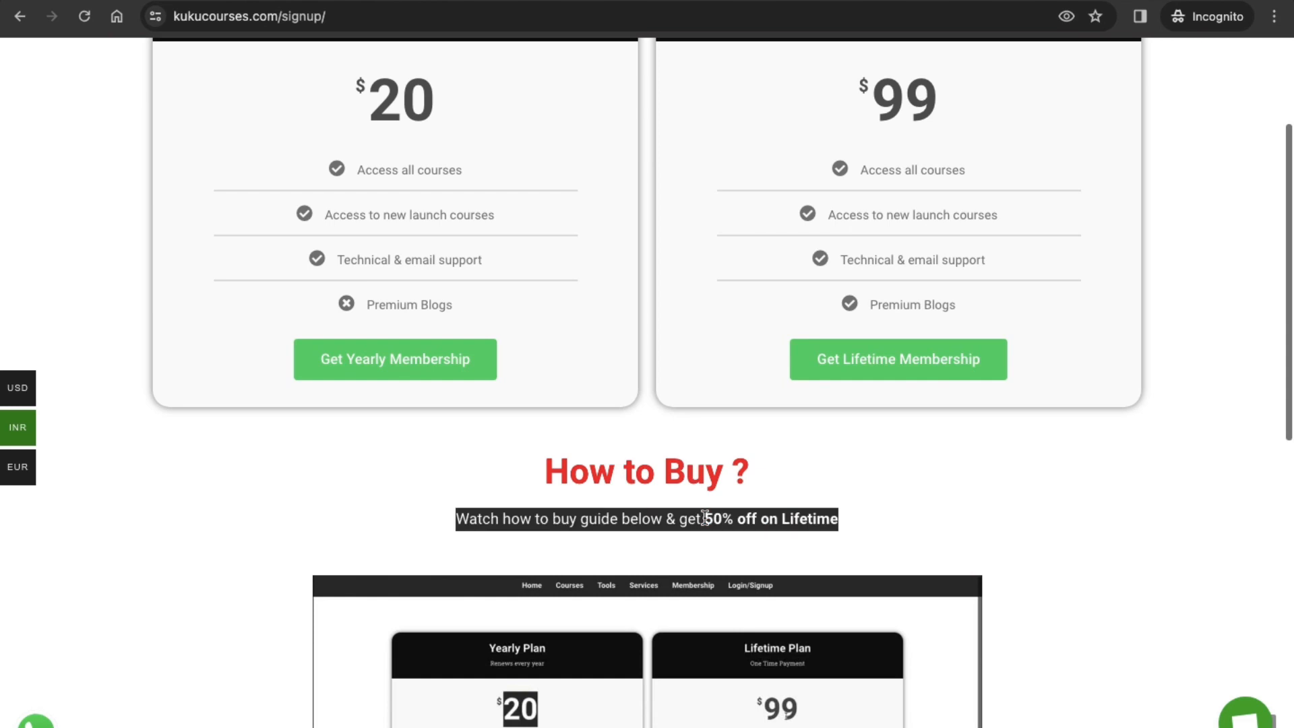
# Step: Examine the purchase guide video beneath the Lifetime discount line and return to the plan cards
pyautogui.scroll(-1, 705, 518)
pyautogui.click(772, 462)
pyautogui.doubleClick(773, 462)
pyautogui.scroll(-3, 666, 541)
pyautogui.scroll(-2, 452, 426)
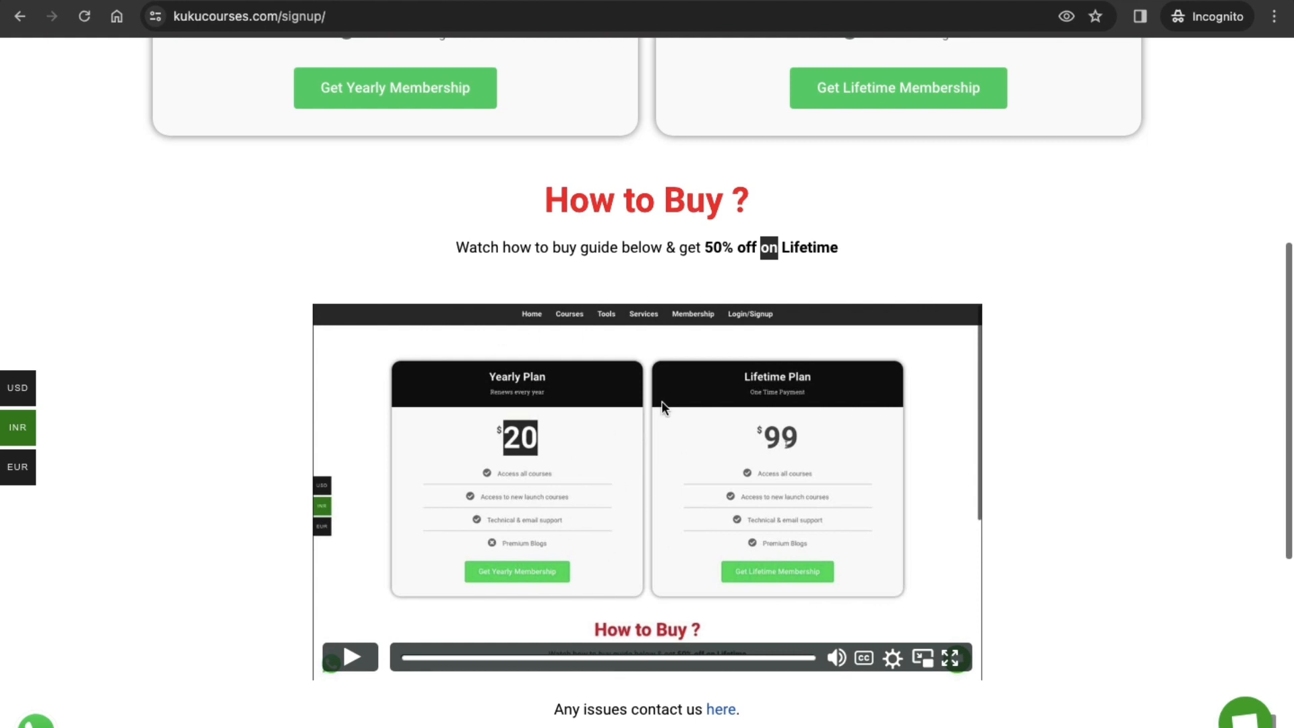
pyautogui.scroll(1, 618, 522)
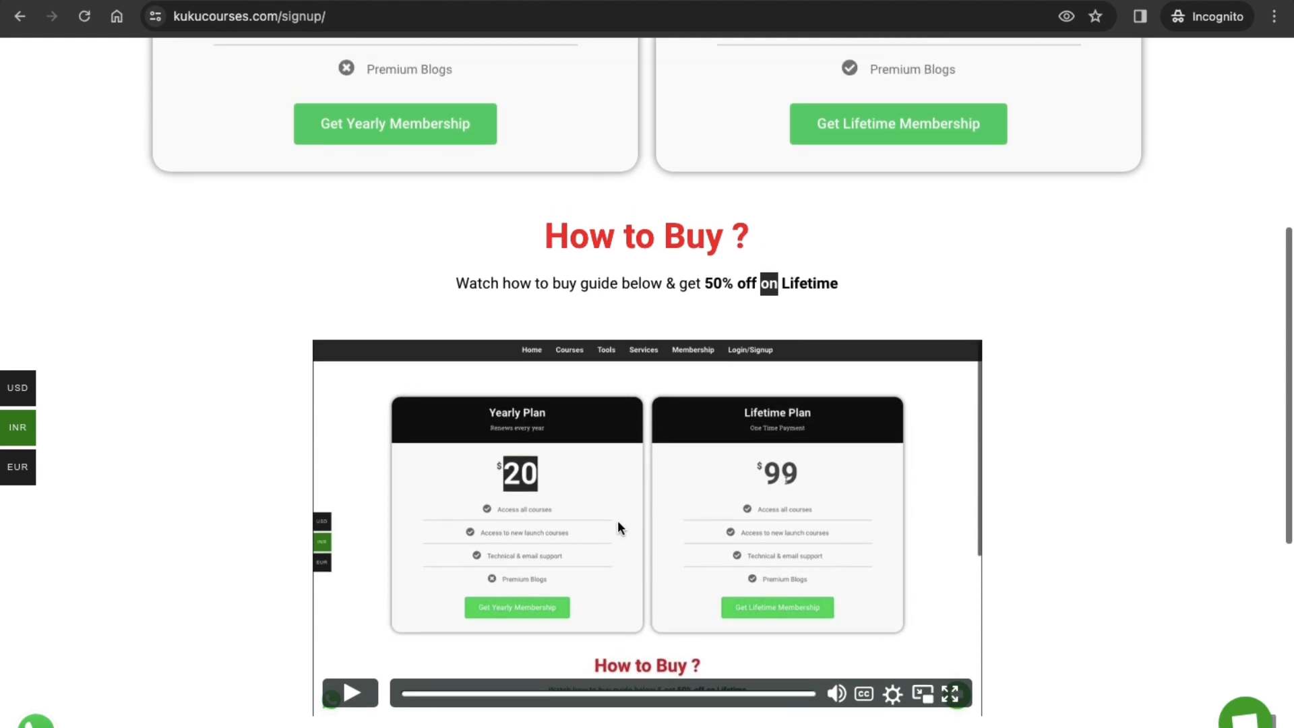
pyautogui.scroll(9, 618, 522)
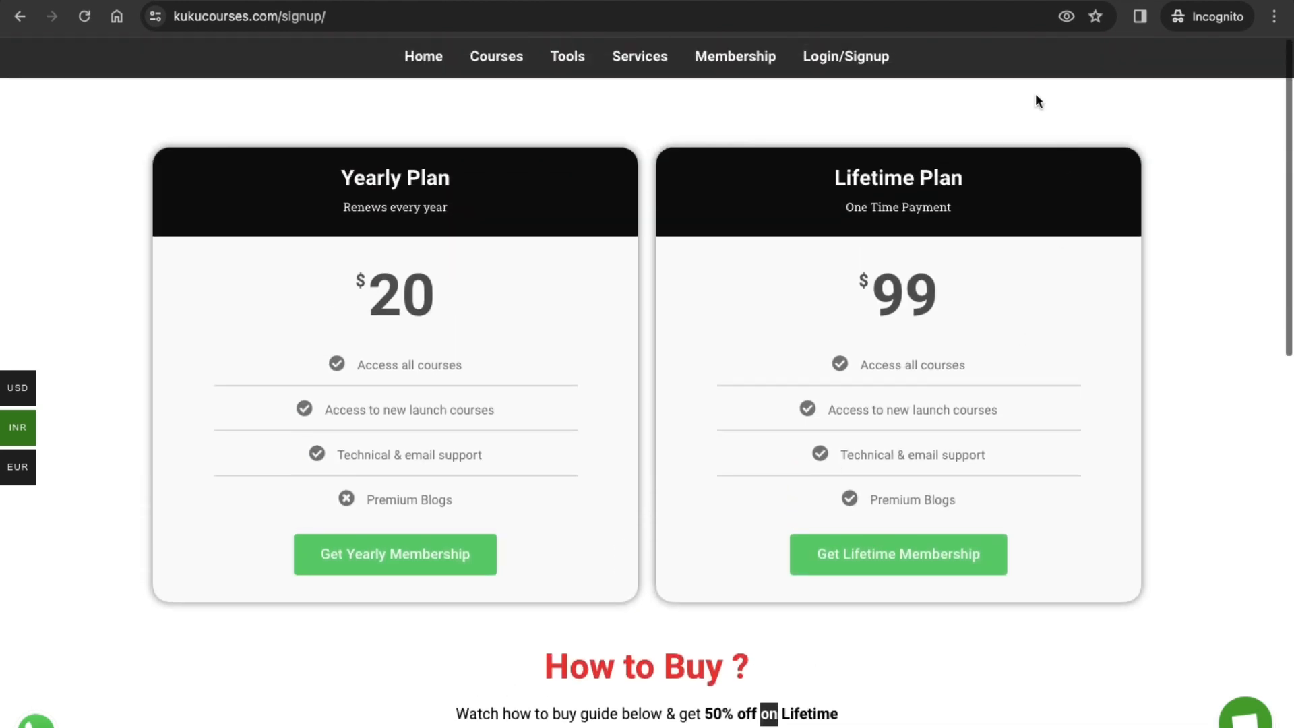
# Step: Compare the names and prices of the Lifetime Plan and the Yearly Plan
pyautogui.tripleClick(874, 189)
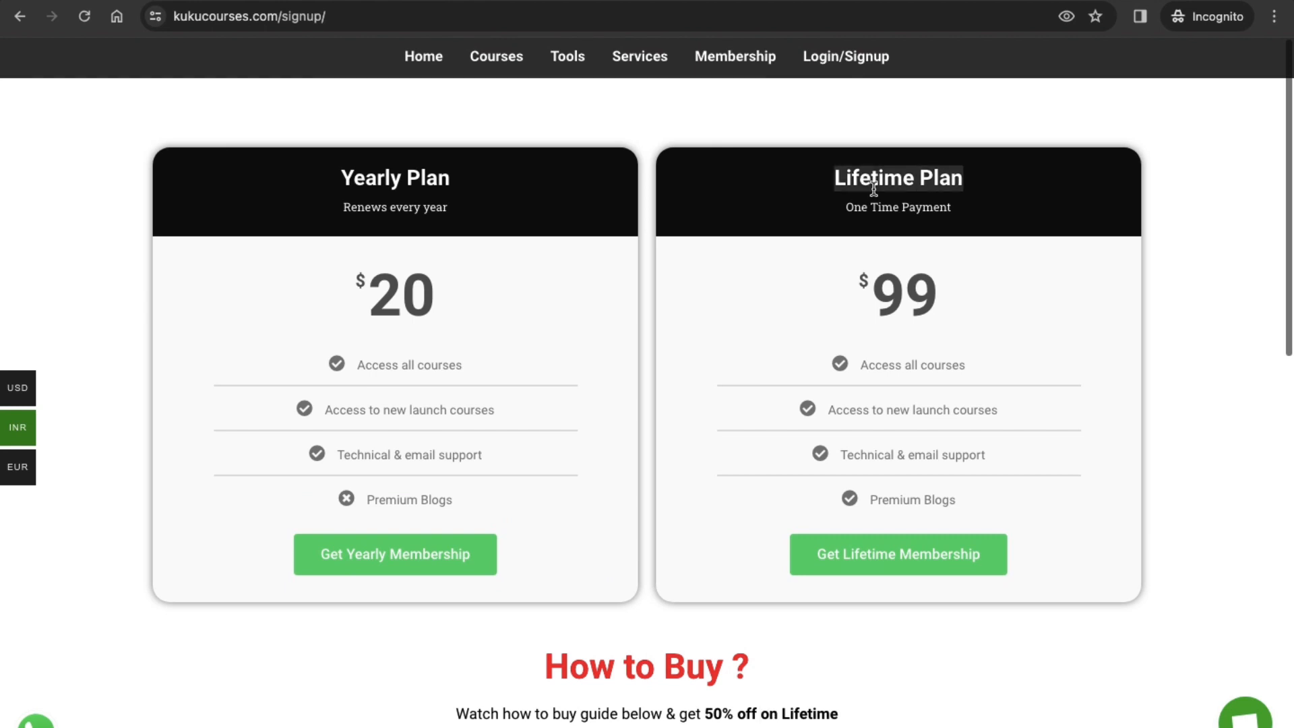
pyautogui.doubleClick(890, 273)
pyautogui.click(667, 293)
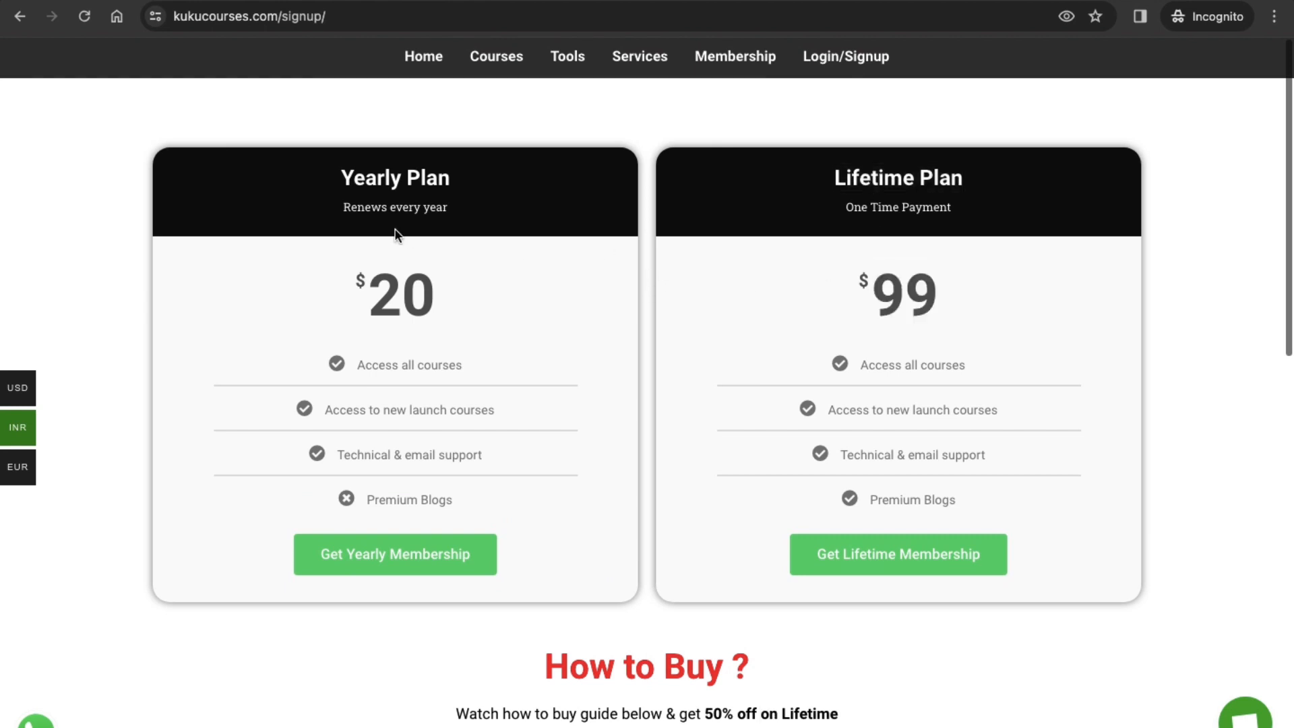
pyautogui.tripleClick(398, 177)
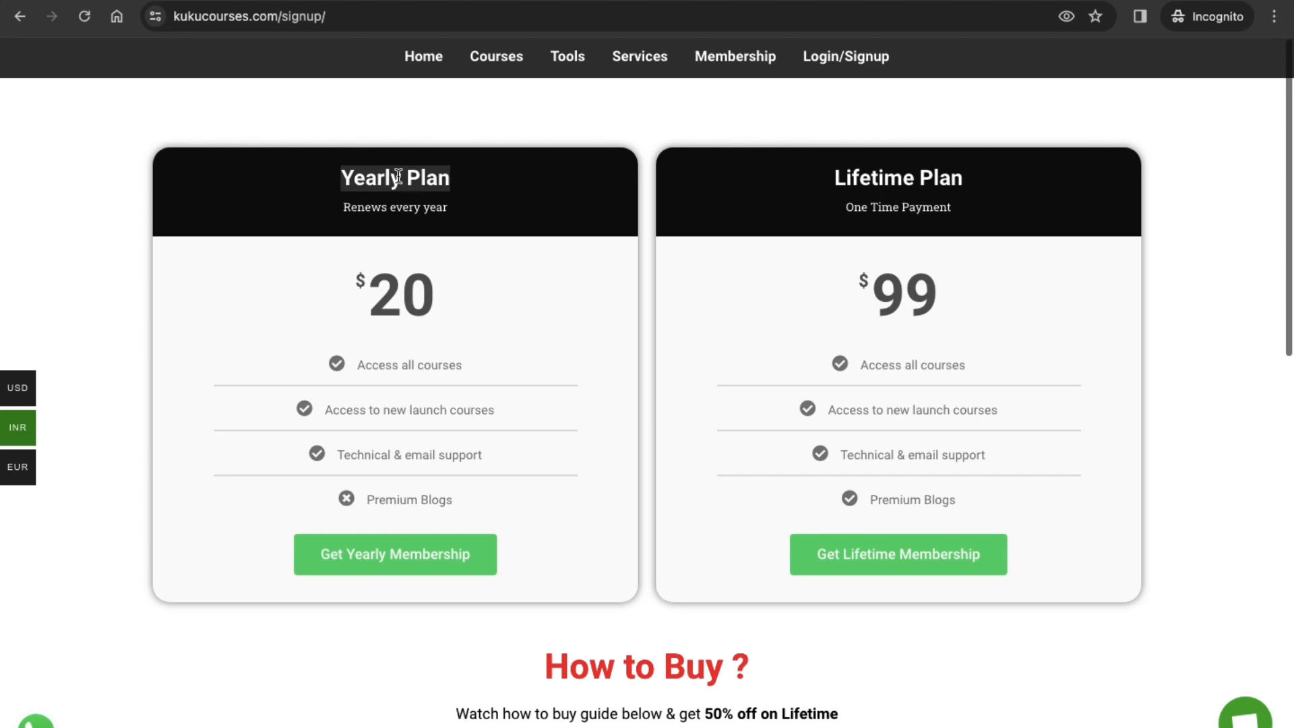
pyautogui.tripleClick(935, 187)
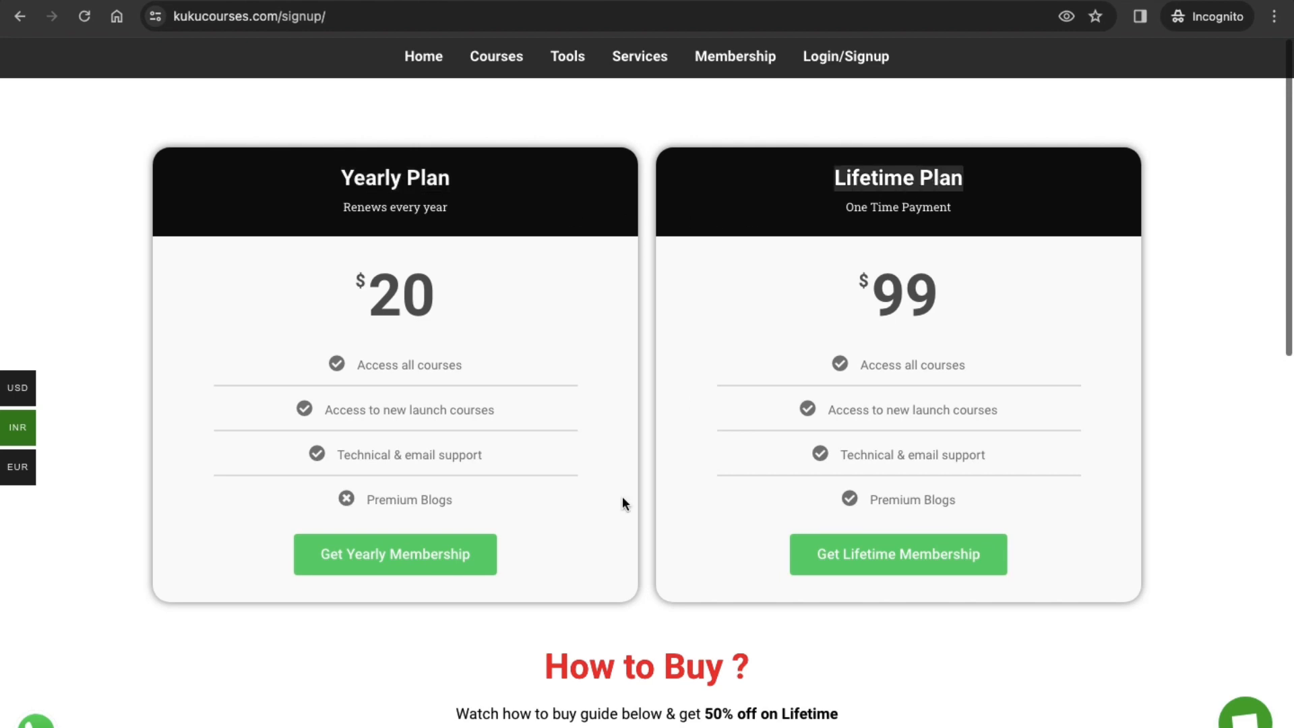
# Step: Review the purchase guide against the features included in both membership plans
pyautogui.scroll(-4, 622, 498)
pyautogui.scroll(-2, 591, 497)
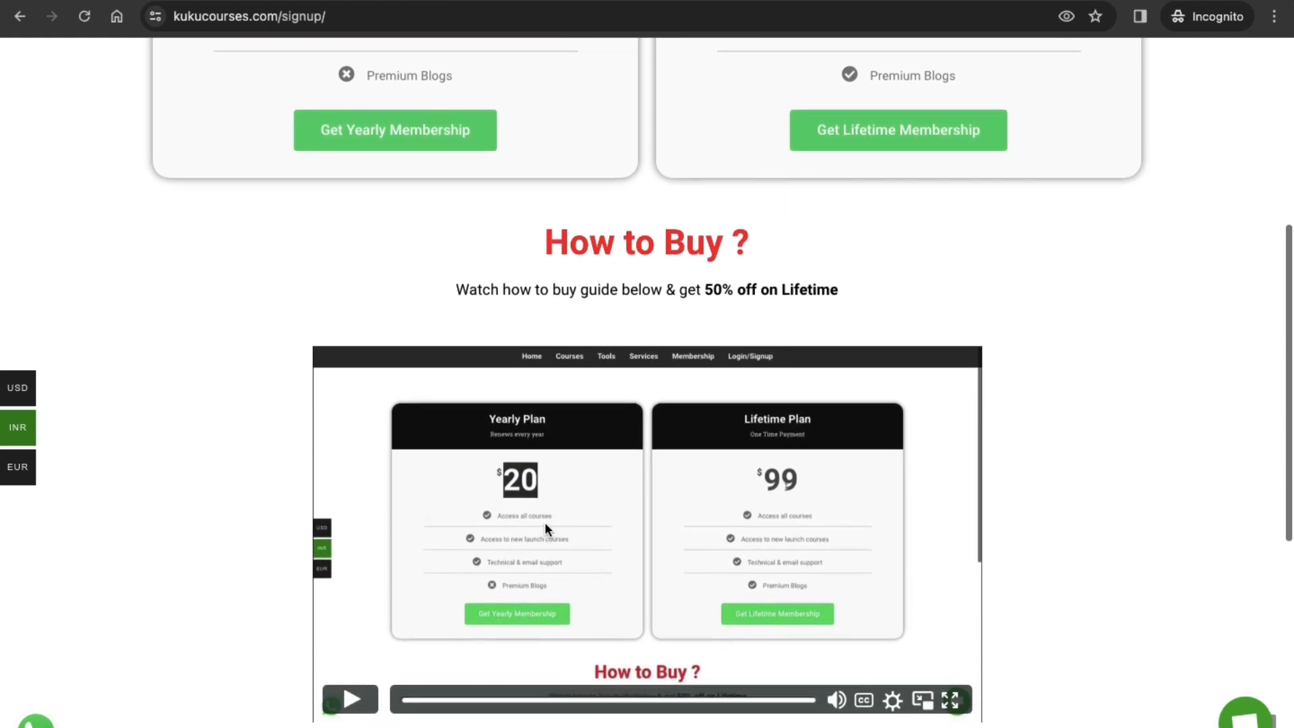
pyautogui.scroll(4, 544, 522)
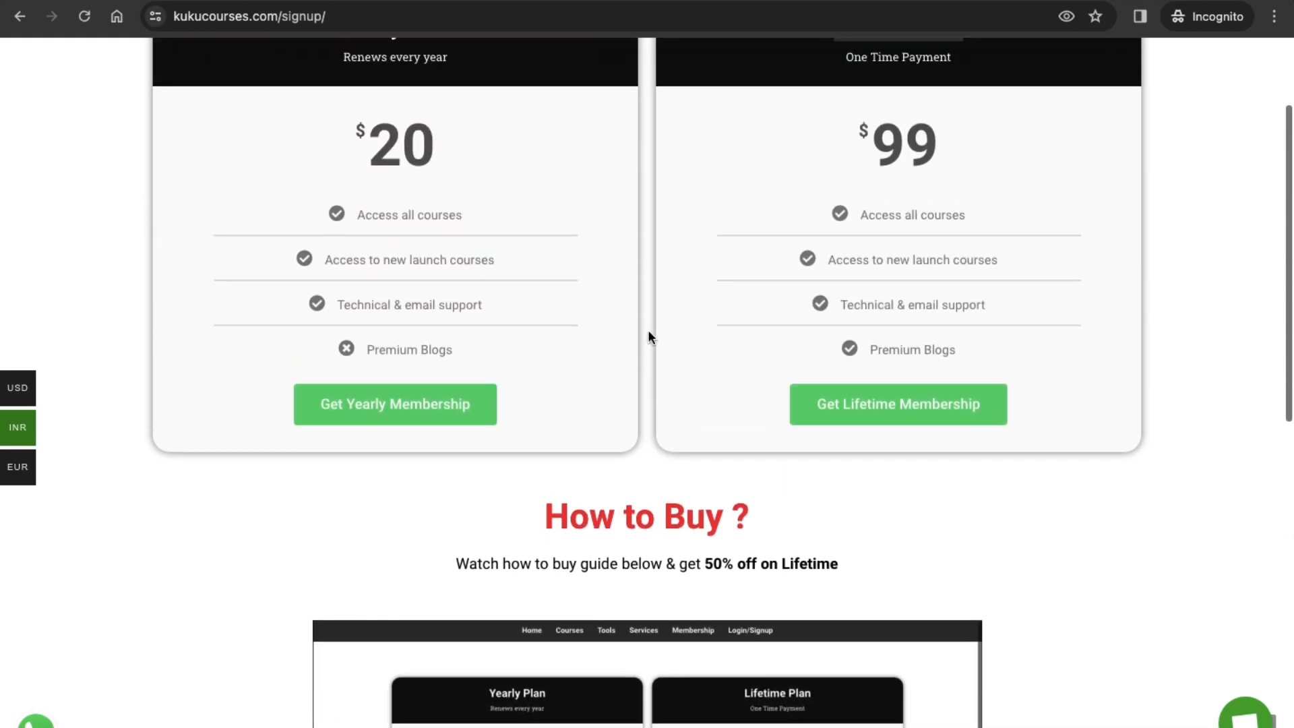
pyautogui.scroll(1, 621, 316)
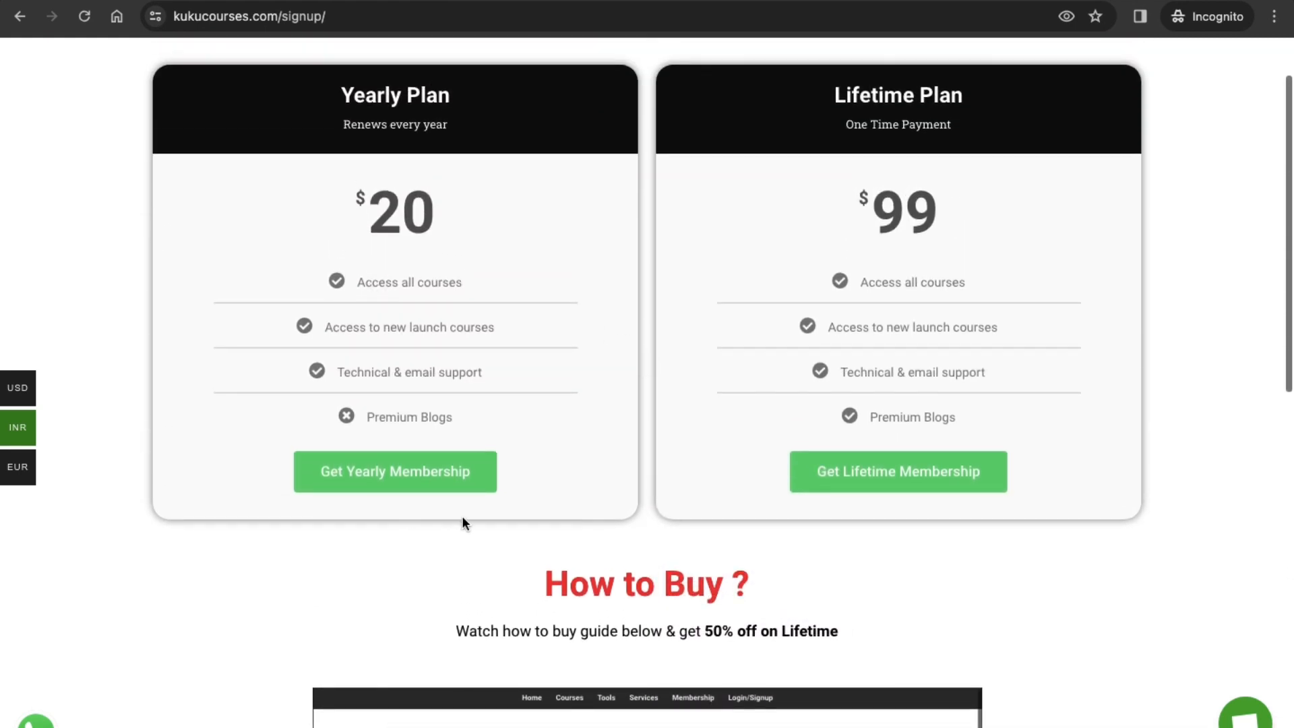
pyautogui.scroll(-5, 613, 491)
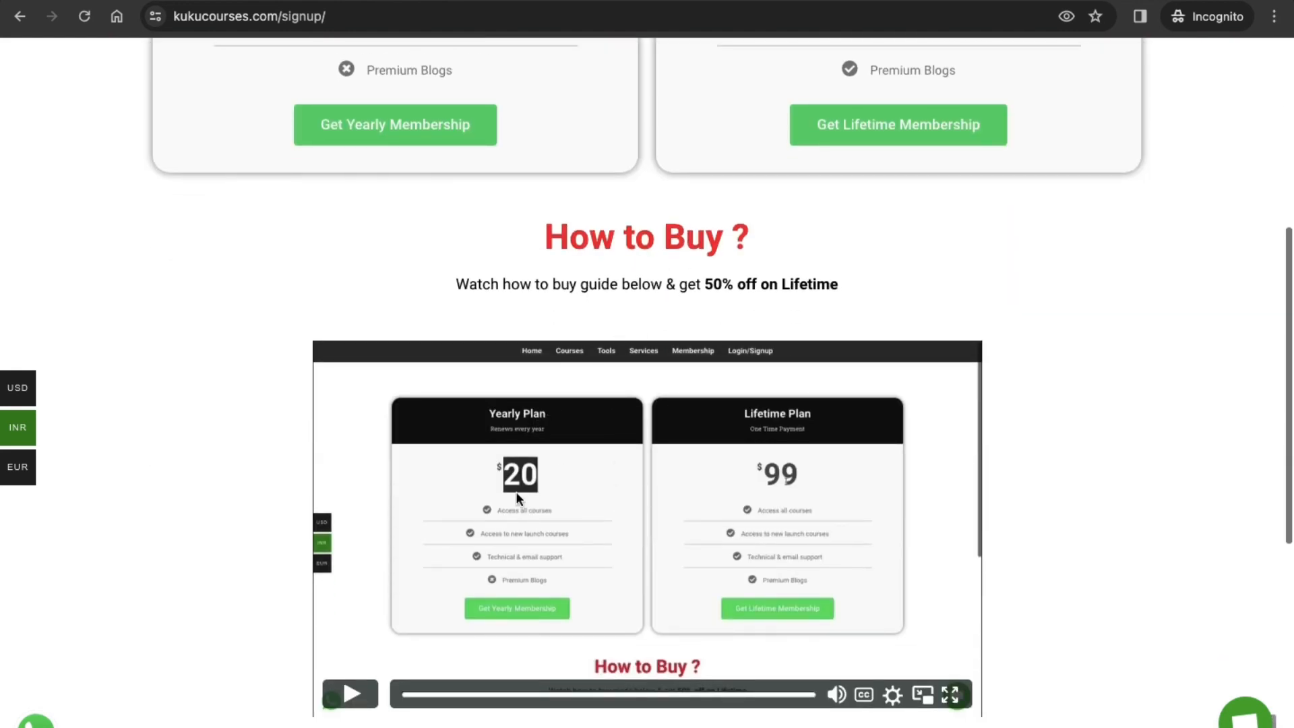
pyautogui.scroll(5, 525, 577)
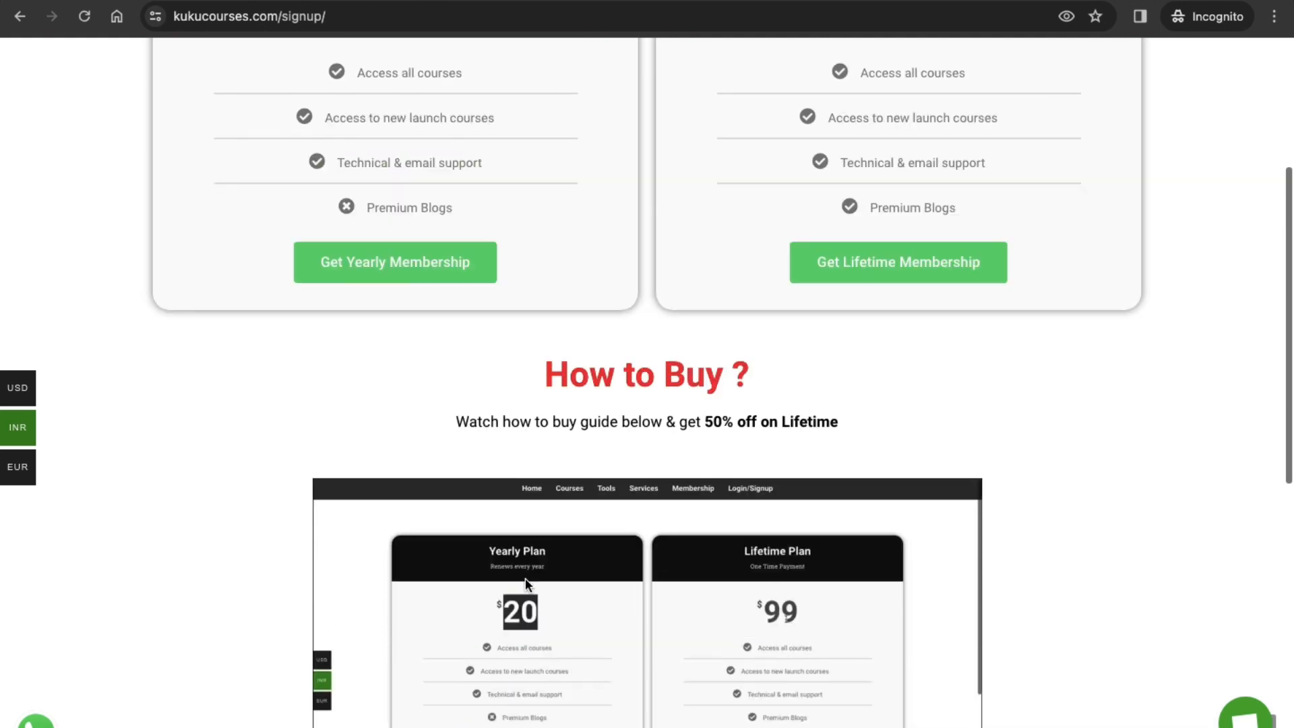
pyautogui.scroll(1, 745, 383)
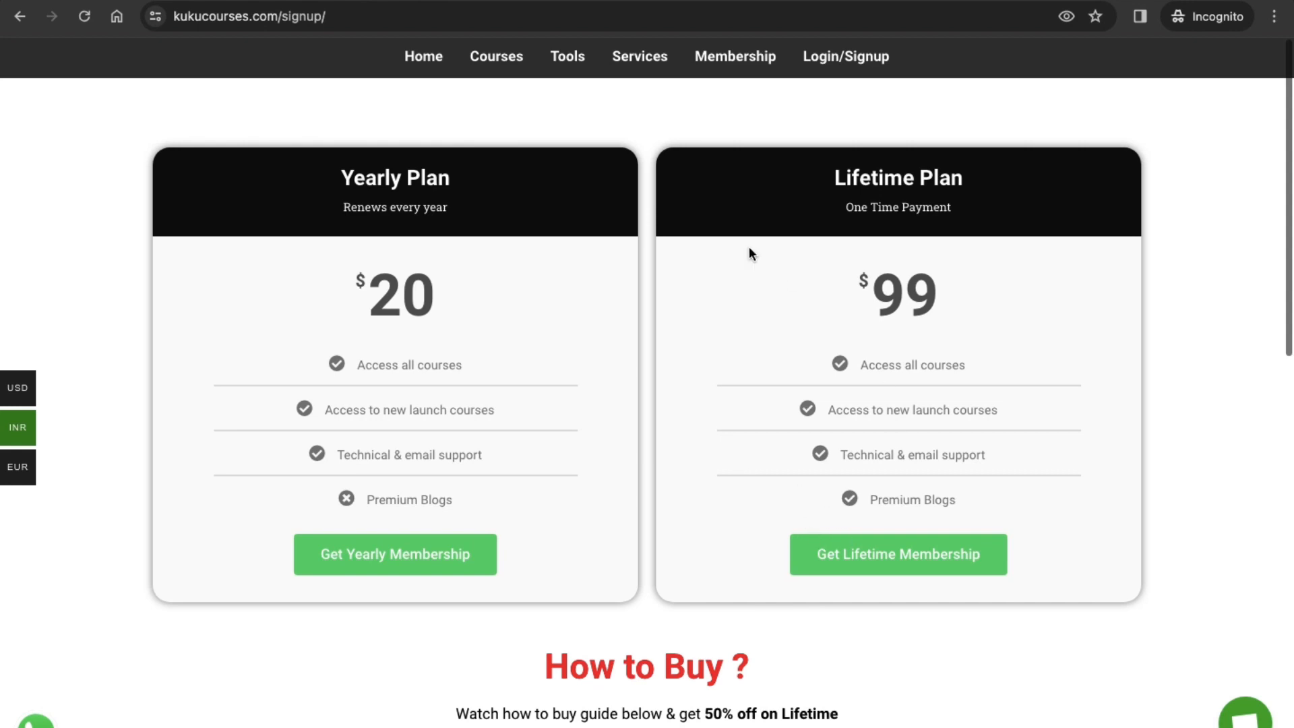
# Step: Open the Snapchat Ads course from the catalogue and review its learning topics, audience, Course Content and About Course sections
pyautogui.click(498, 60)
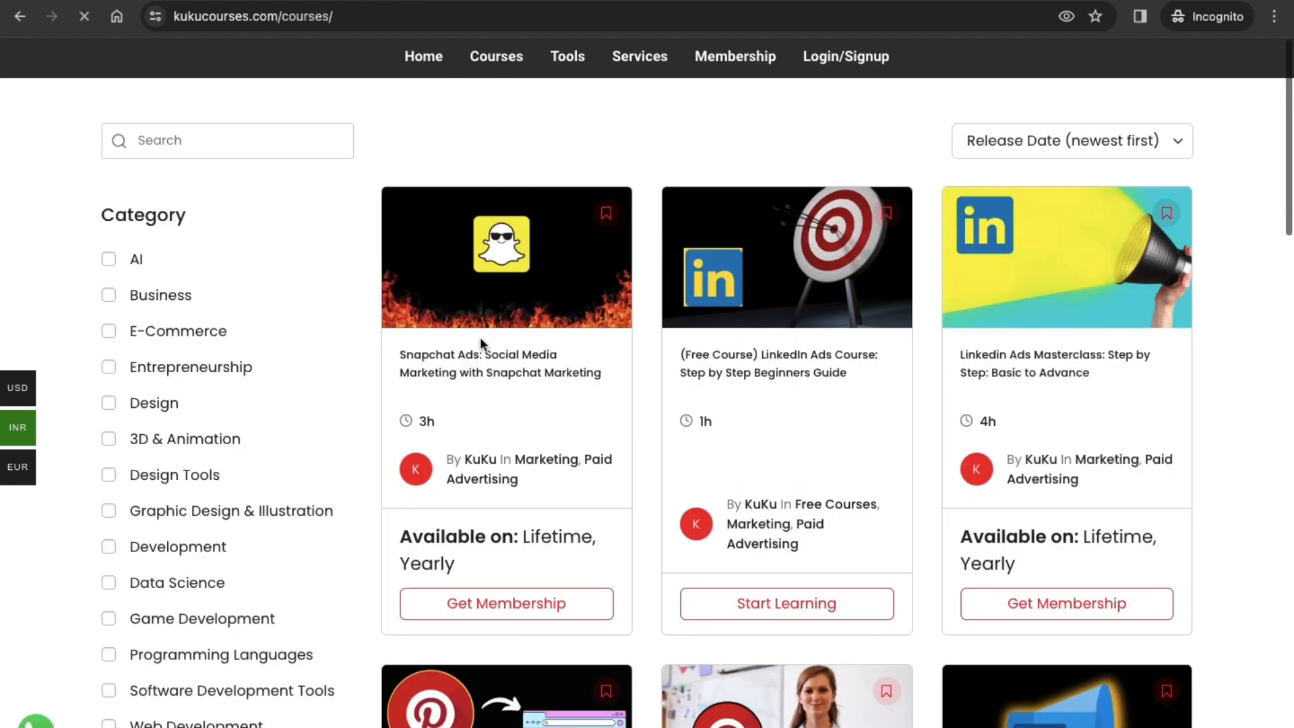
pyautogui.click(520, 357)
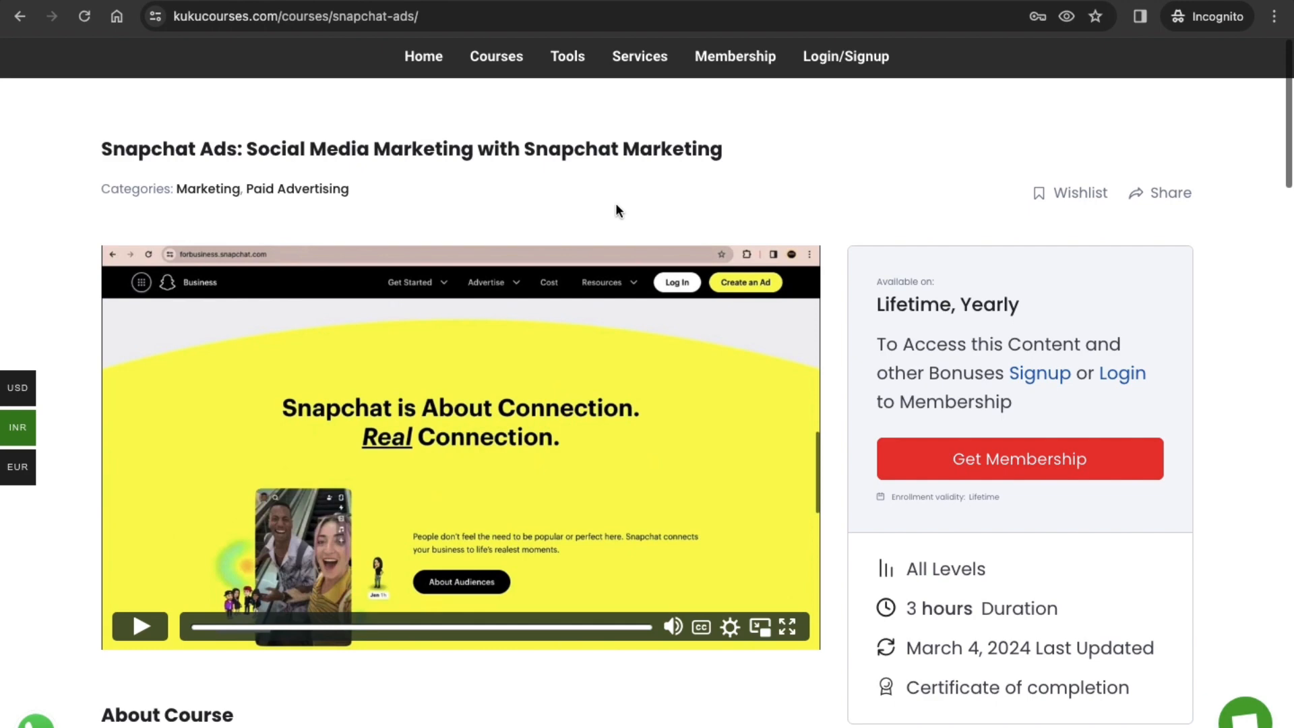
pyautogui.scroll(-20, 739, 441)
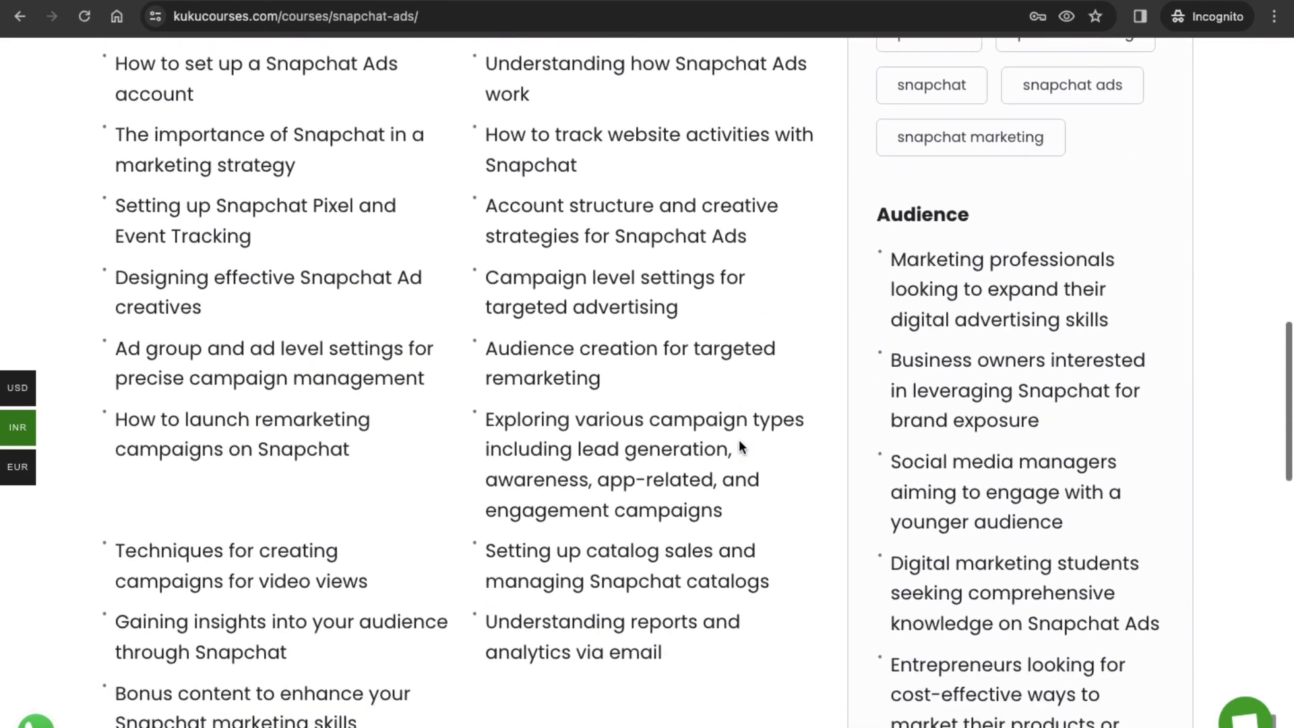
pyautogui.scroll(-10, 740, 446)
pyautogui.scroll(20, 740, 446)
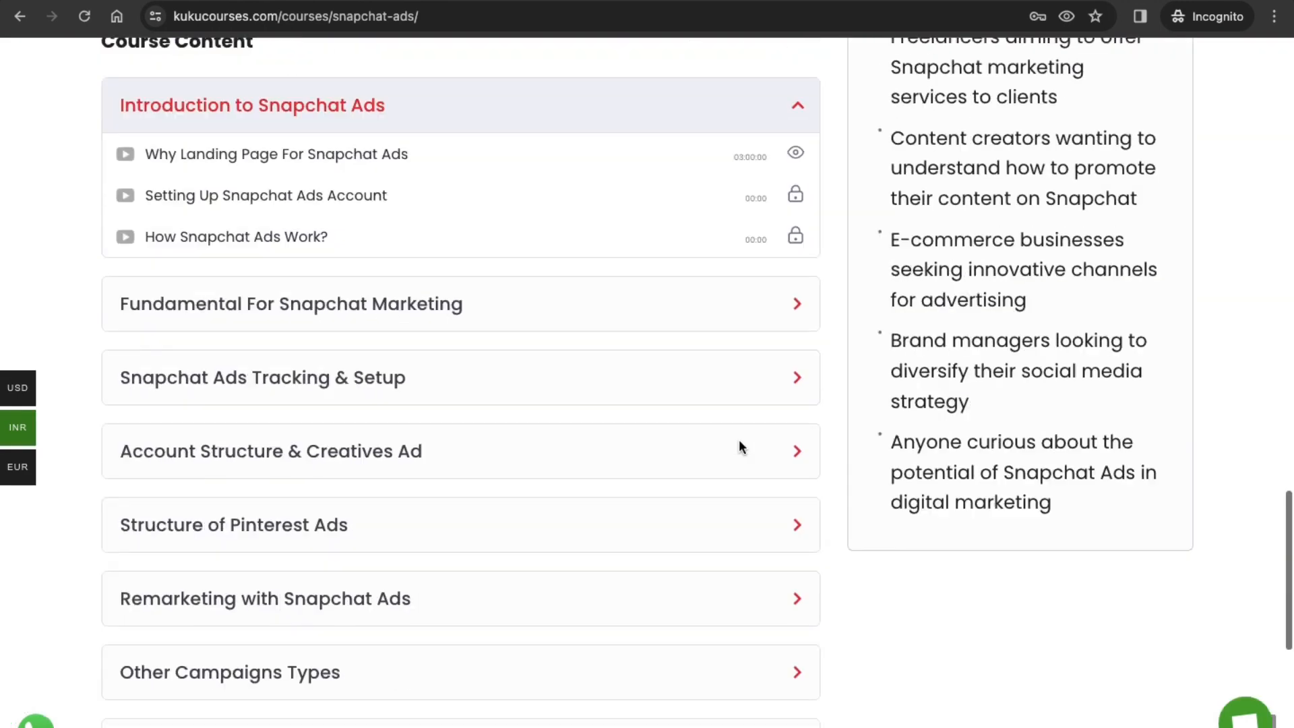
pyautogui.scroll(10, 739, 439)
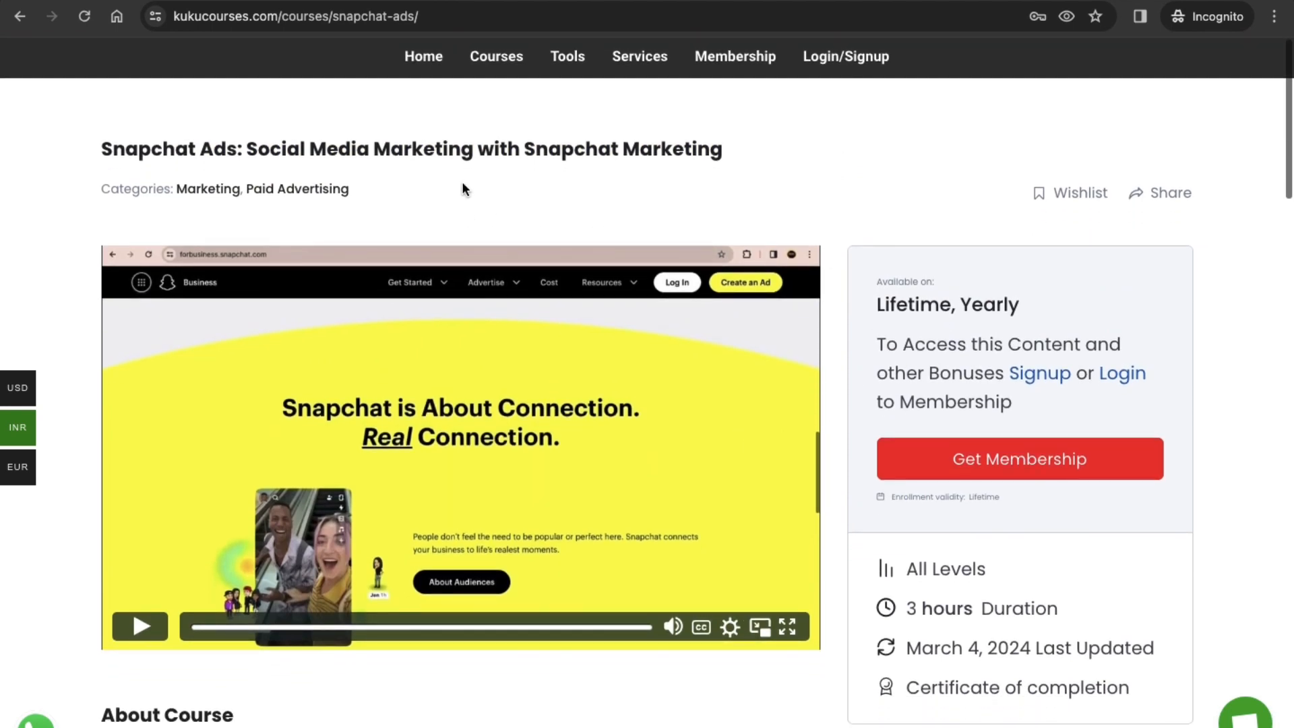
pyautogui.scroll(-6, 406, 308)
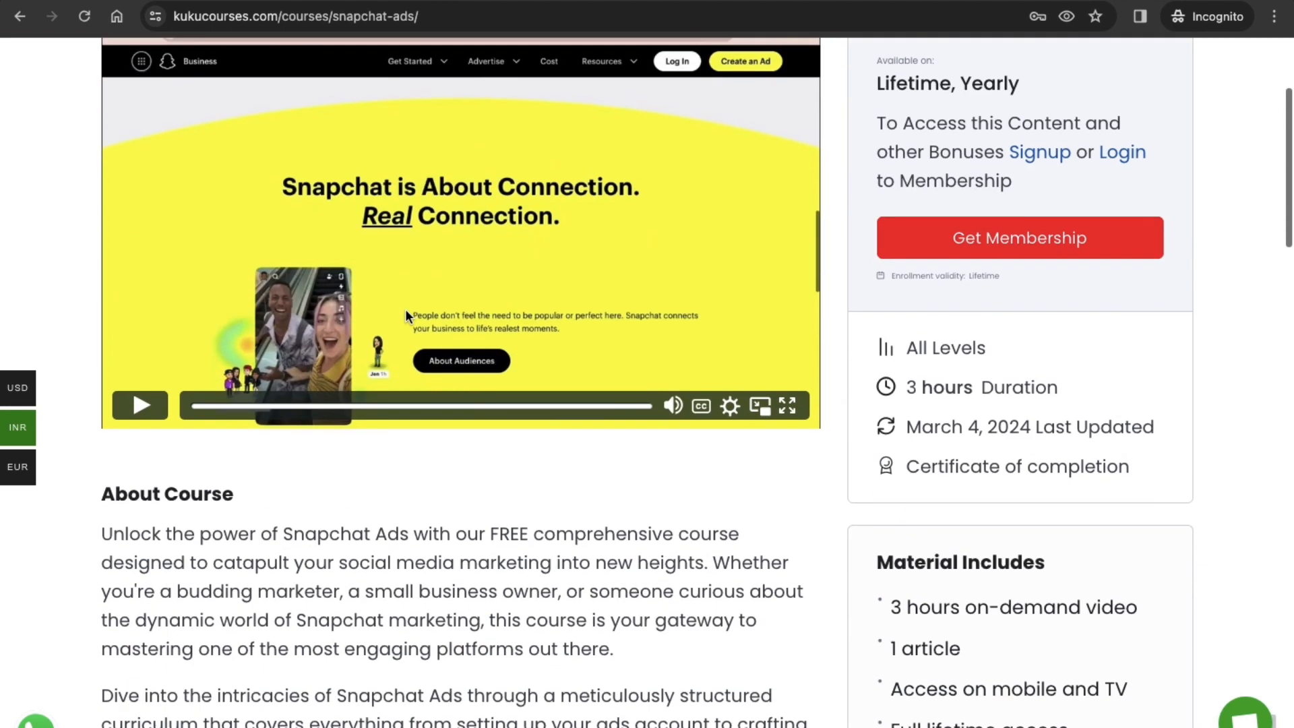
pyautogui.scroll(6, 405, 308)
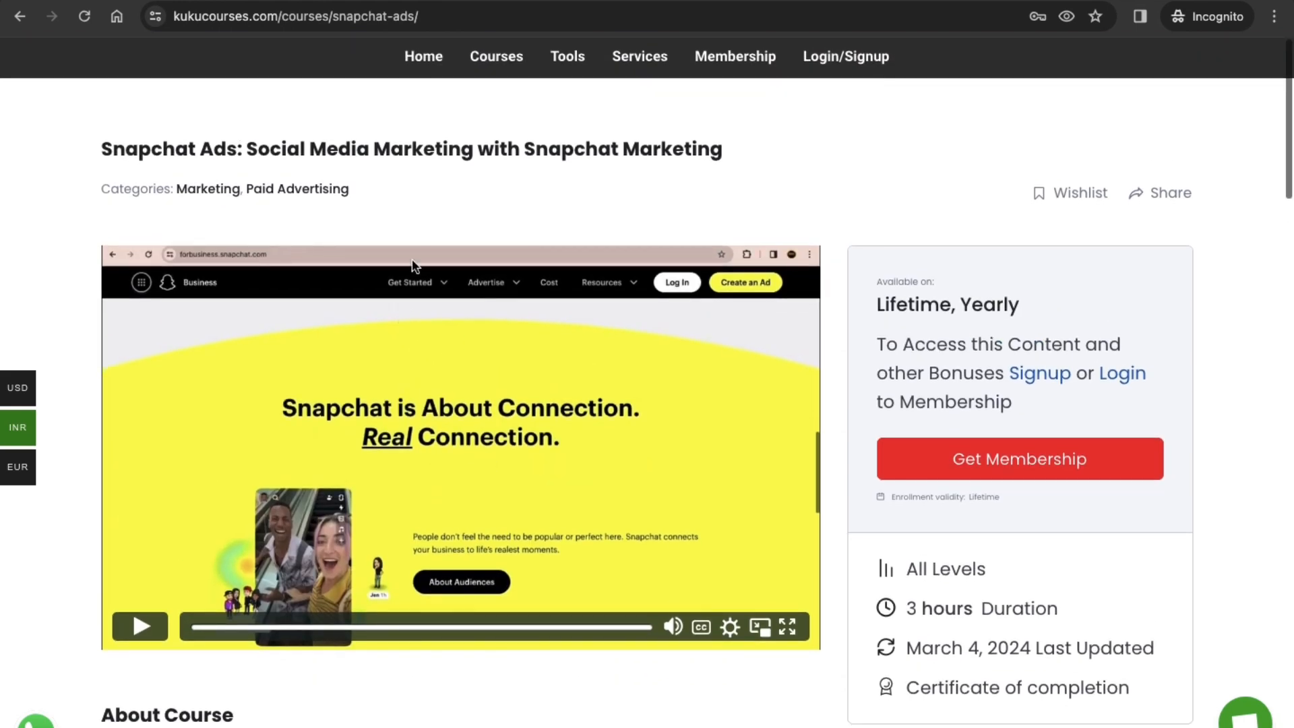
# Step: Return to the full course catalogue and open the KuKu Courses home page
pyautogui.click(500, 59)
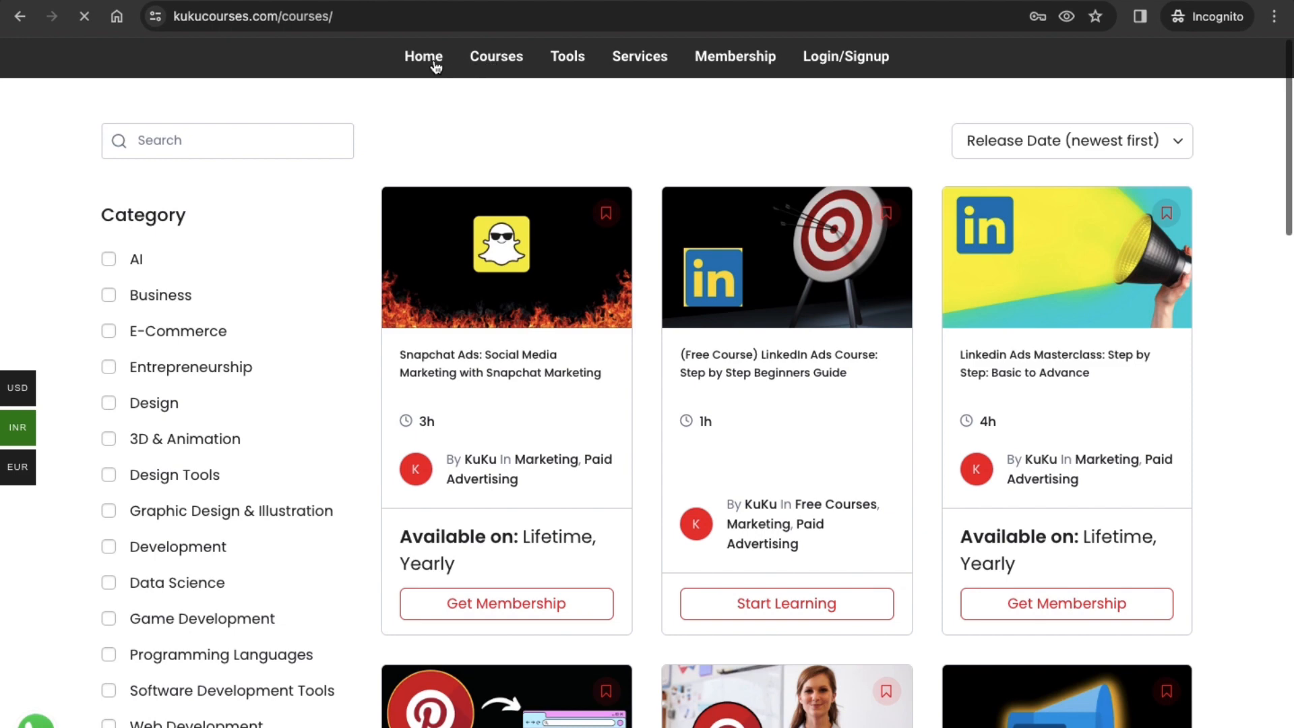
pyautogui.click(438, 59)
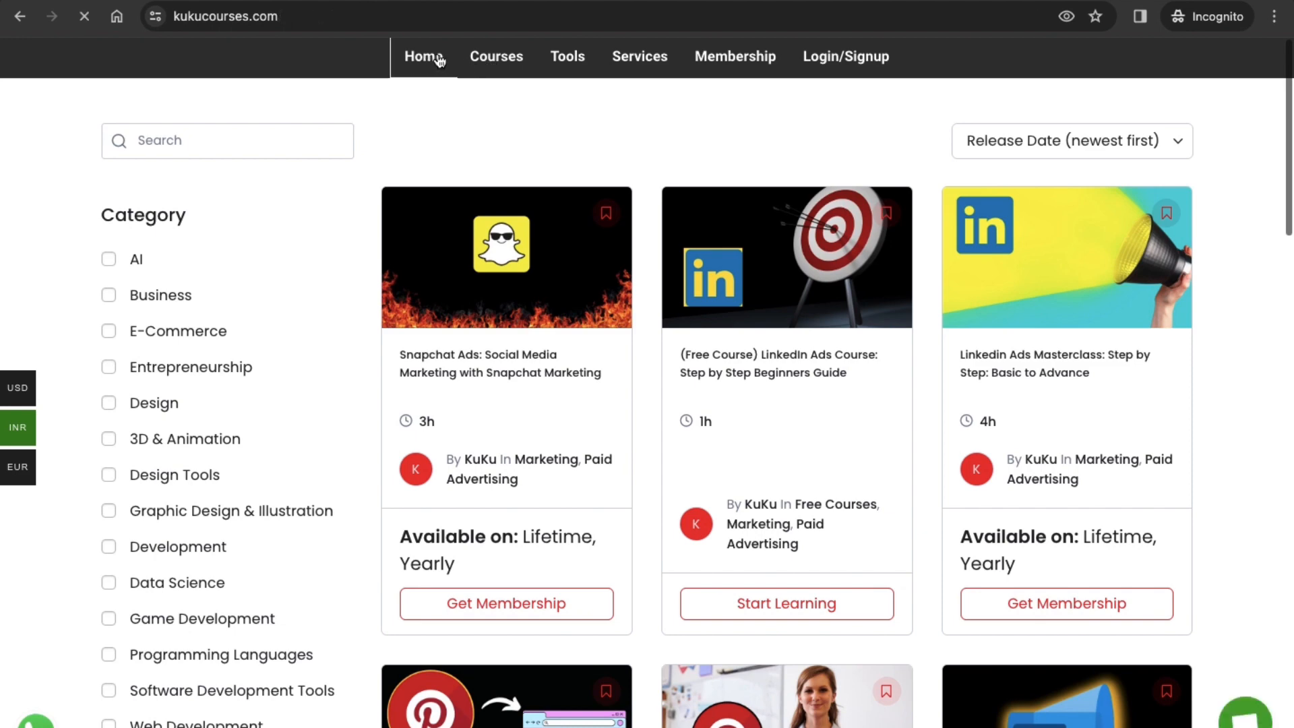